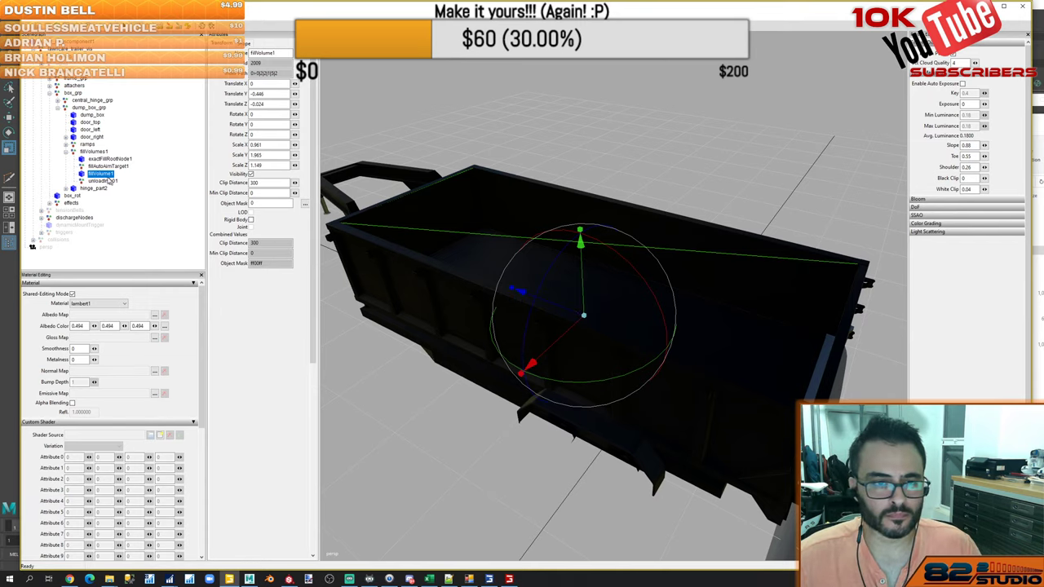
{"action": "left_click", "coordinate": [135, 222]}
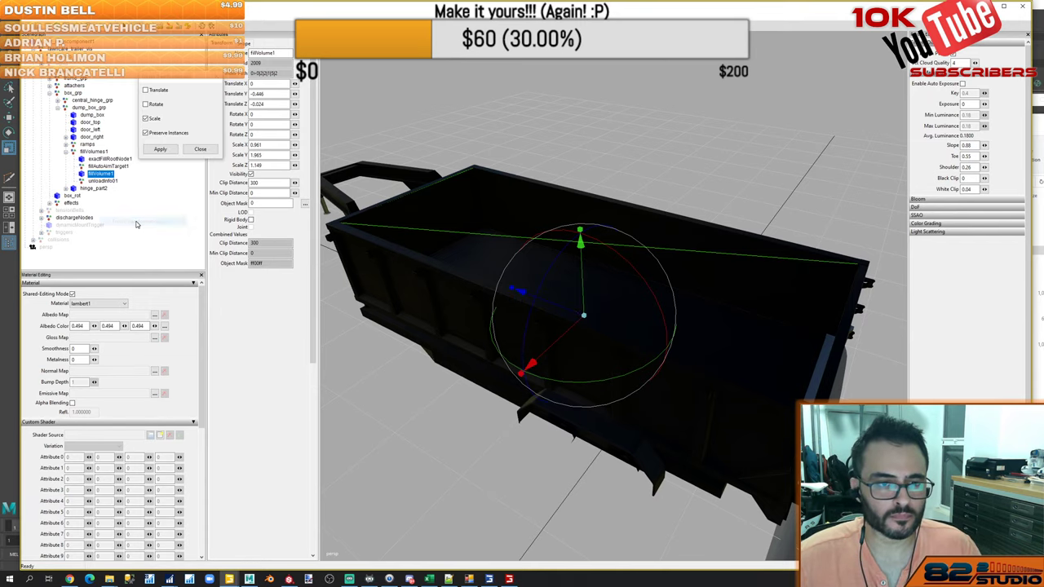
{"action": "left_click", "coordinate": [200, 150]}
{"action": "left_click", "coordinate": [171, 180]}
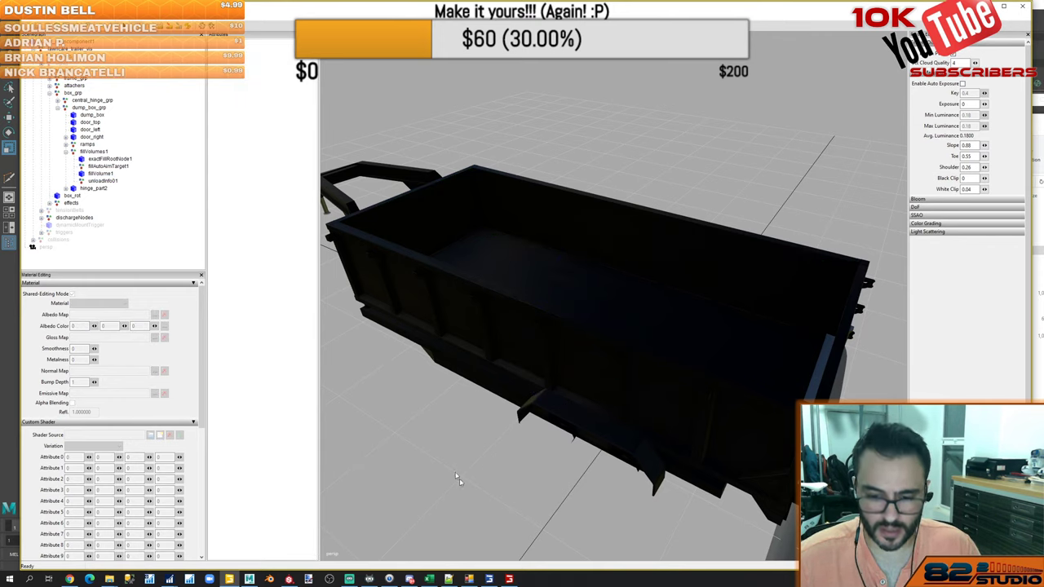
Copy the trailer's mappings from I3D Mapping Exporter and switch to mowit_trailerD.xml in Notepad++
{"action": "left_click", "coordinate": [462, 579]}
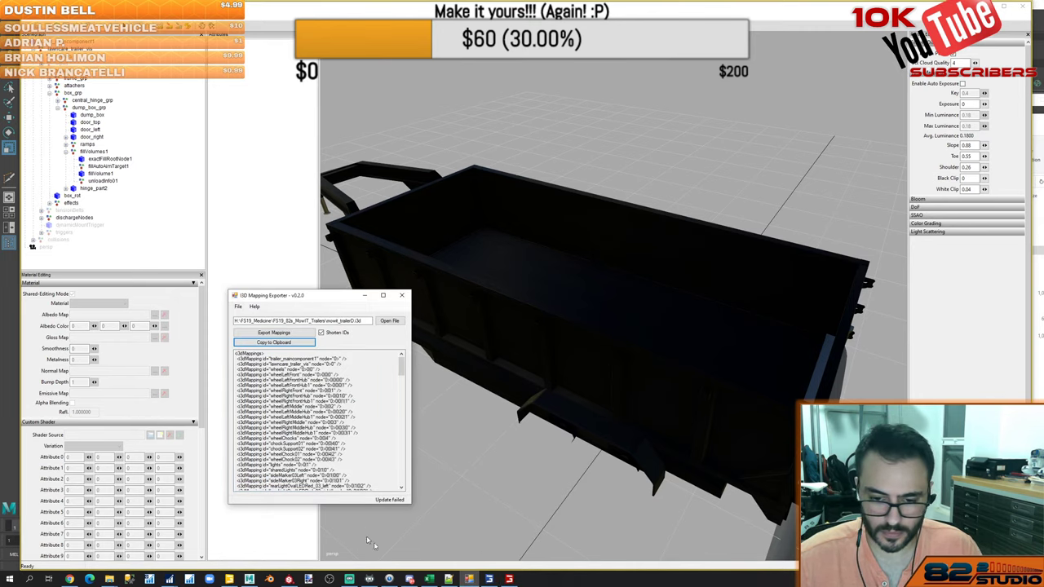
{"action": "left_click", "coordinate": [455, 581]}
{"action": "left_click", "coordinate": [903, 243]}
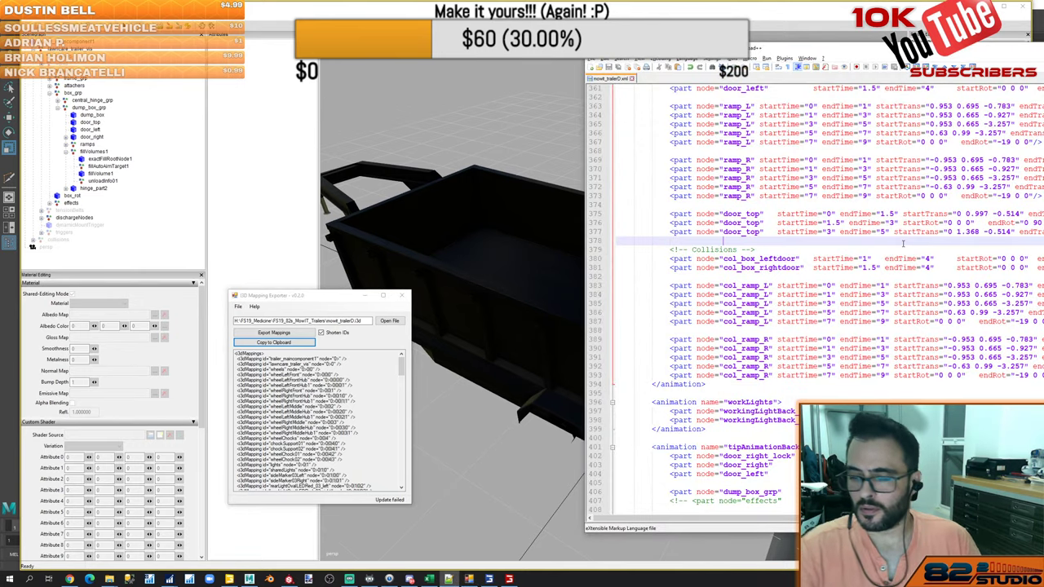
Replace the whole i3dMappings block at the end of mowit_trailerD.xml with the copied mappings
{"action": "key", "text": "ctrl+End"}
{"action": "key", "text": "Up"}
{"action": "key", "text": "Up"}
{"action": "key", "text": "Up"}
{"action": "key", "text": "End"}
{"action": "key", "text": "shift+Home"}
{"action": "key", "text": "shift+Page_Up"}
{"action": "key", "text": "shift+Page_Up"}
{"action": "key", "text": "shift+Page_Up"}
{"action": "key", "text": "shift+Page_Up"}
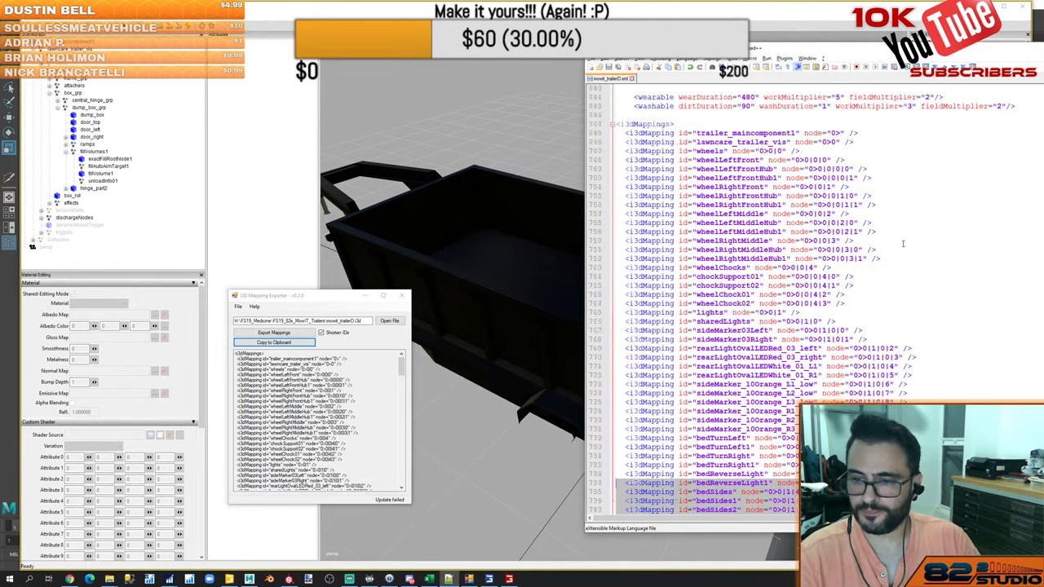
{"action": "key", "text": "shift+Up"}
{"action": "key", "text": "shift+Down"}
{"action": "key", "text": "shift+Down"}
{"action": "key", "text": "shift+Down"}
{"action": "key", "text": "shift+Down"}
{"action": "key", "text": "shift+Down"}
{"action": "key", "text": "shift+Down"}
{"action": "key", "text": "shift+Down"}
{"action": "key", "text": "shift+Down"}
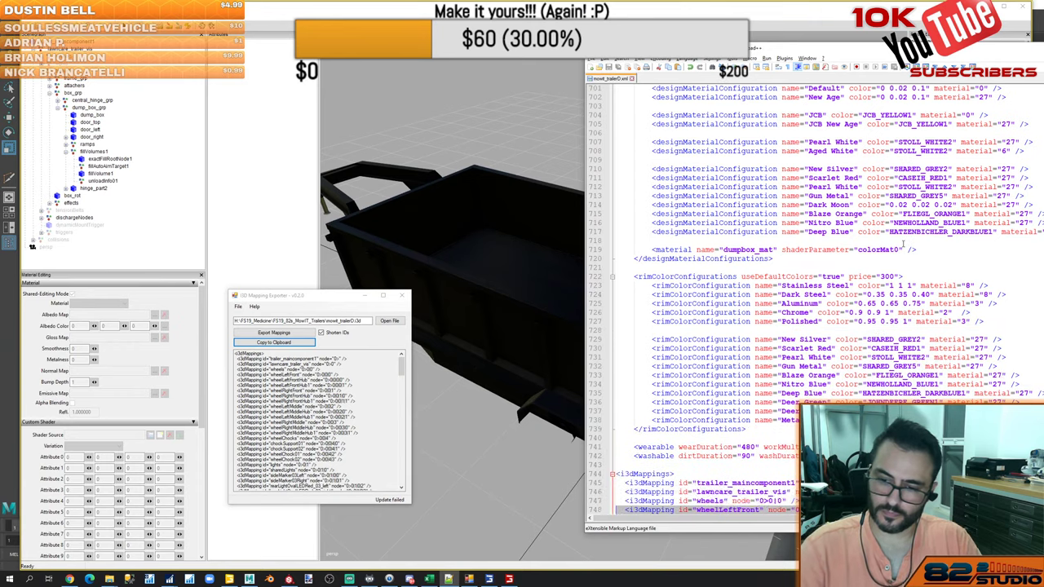
{"action": "key", "text": "ctrl+v"}
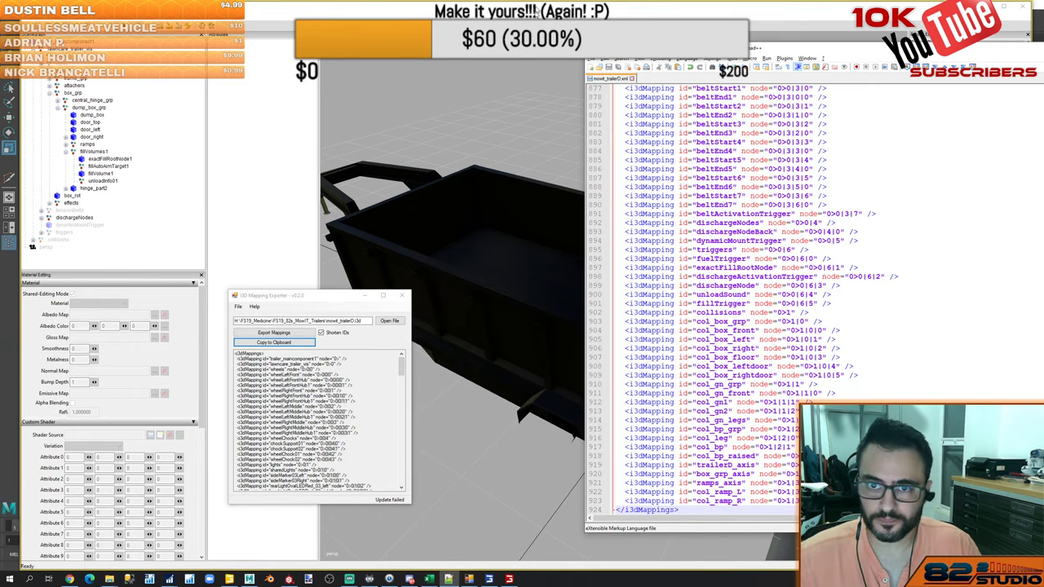
Switch to Farming Simulator 19 and inspect Jack Moose Mow-IT Trailer D in the shop with the debug wireframes turned on
{"action": "left_click", "coordinate": [508, 579]}
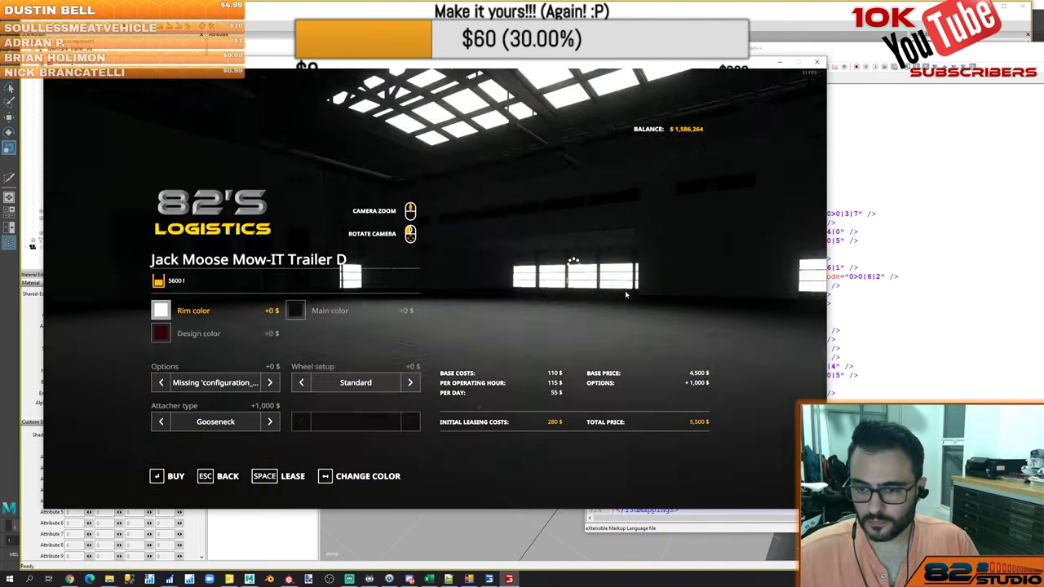
{"action": "left_click", "coordinate": [625, 291]}
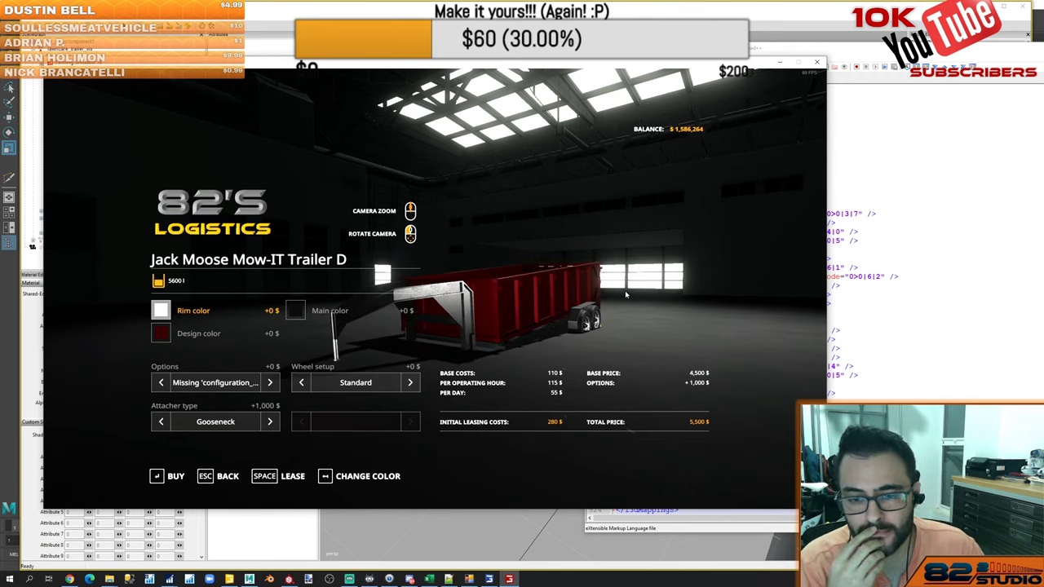
{"action": "key", "text": "F5"}
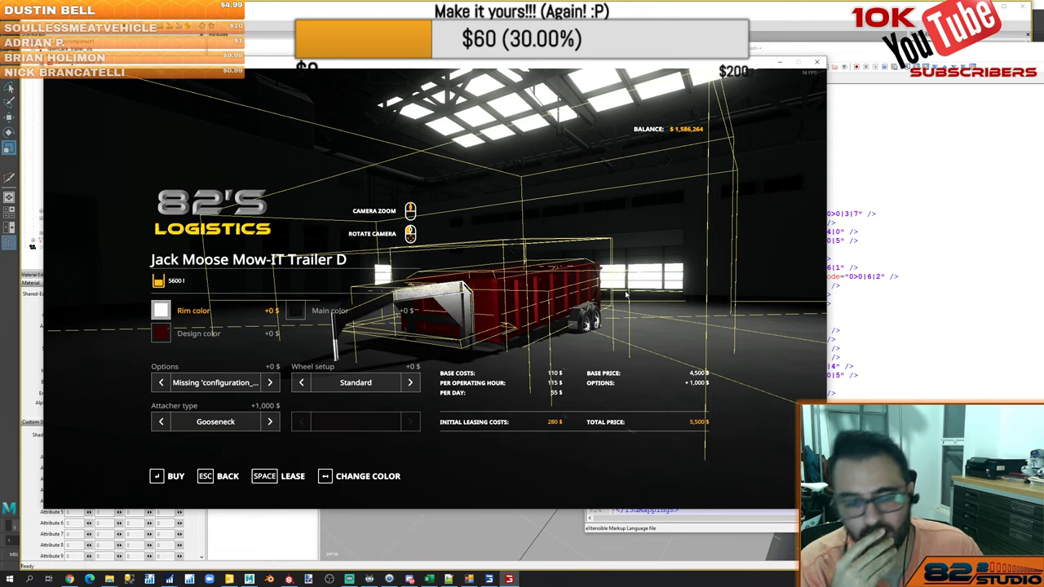
Leave the shop and end the current game without saving
{"action": "key", "text": "Escape"}
{"action": "key", "text": "alt+Tab"}
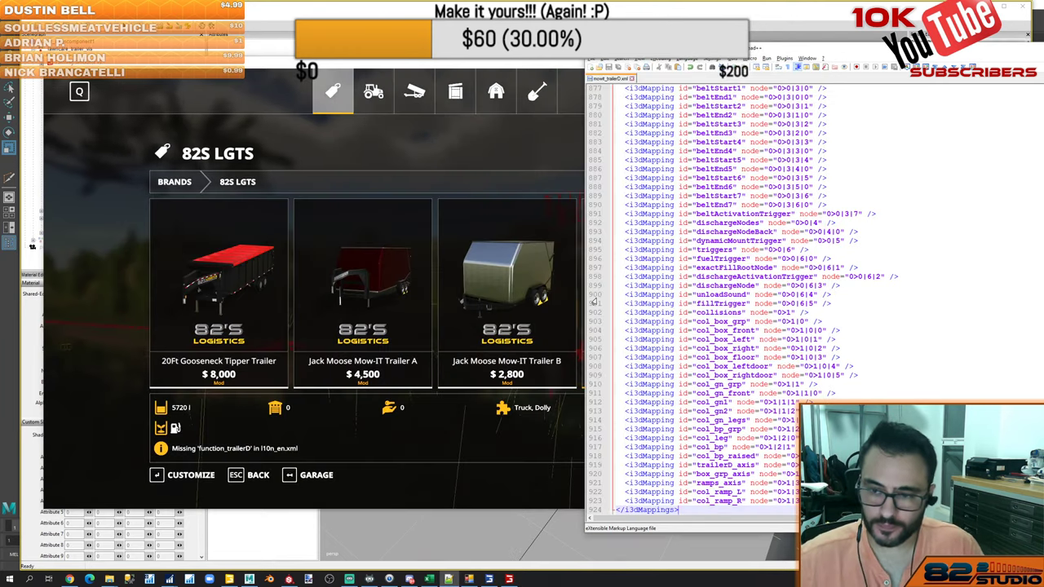
{"action": "key", "text": "Escape"}
{"action": "key", "text": "Escape"}
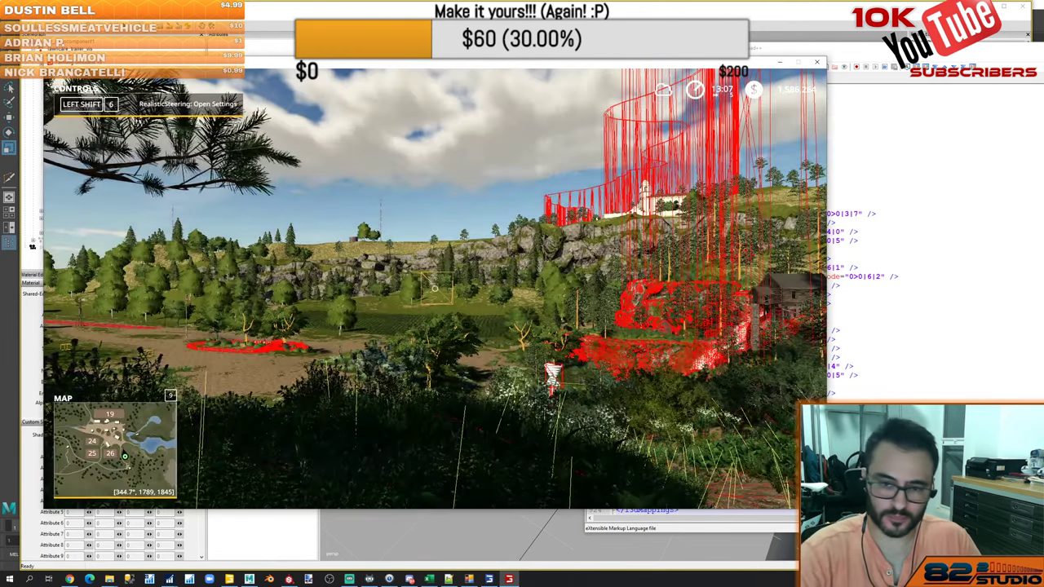
{"action": "key", "text": "Escape"}
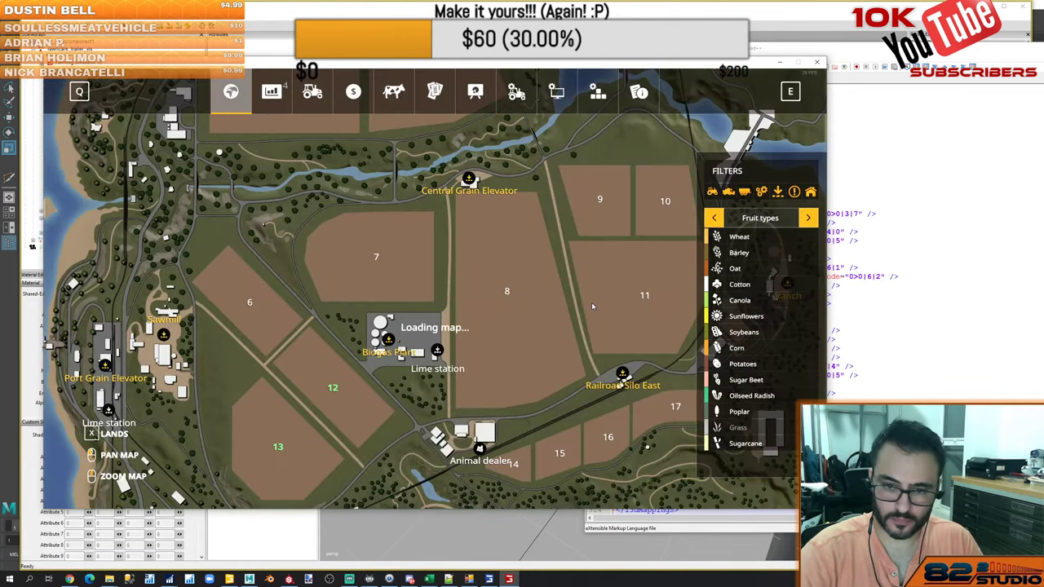
{"action": "key", "text": "Escape"}
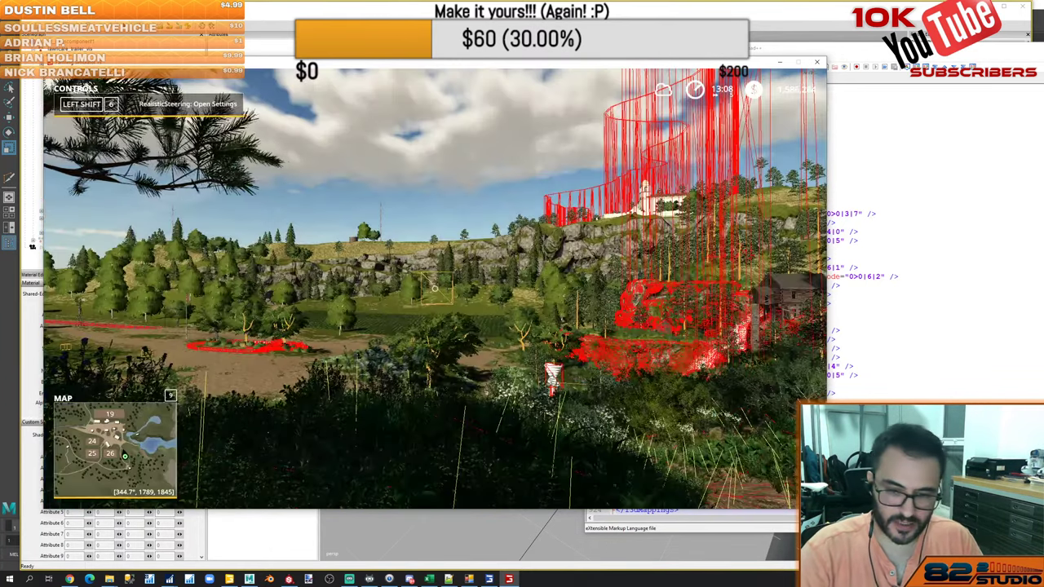
{"action": "key", "text": "Escape"}
{"action": "key", "text": "q"}
{"action": "key", "text": "BackSpace"}
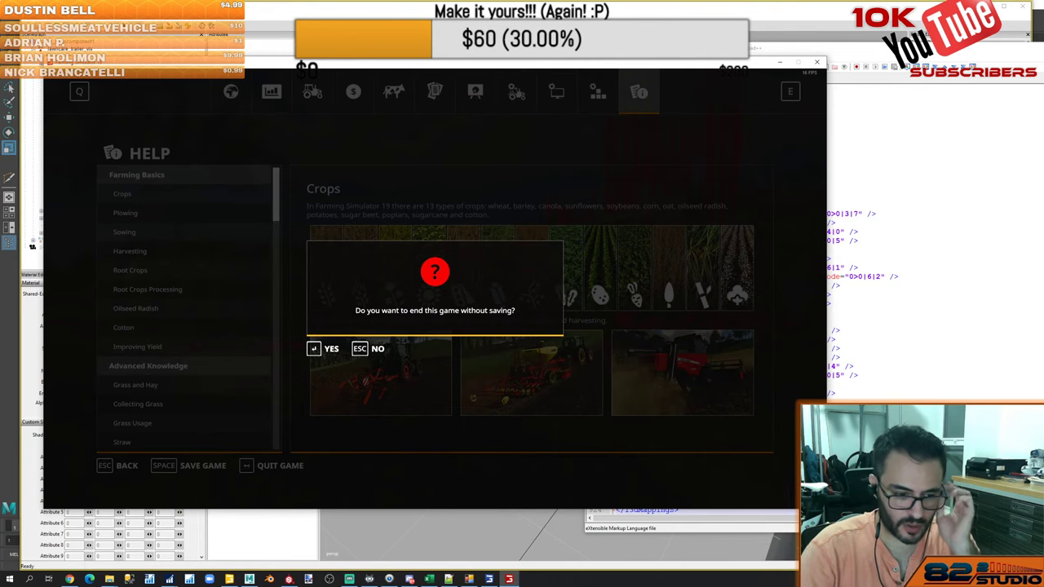
{"action": "key", "text": "Return"}
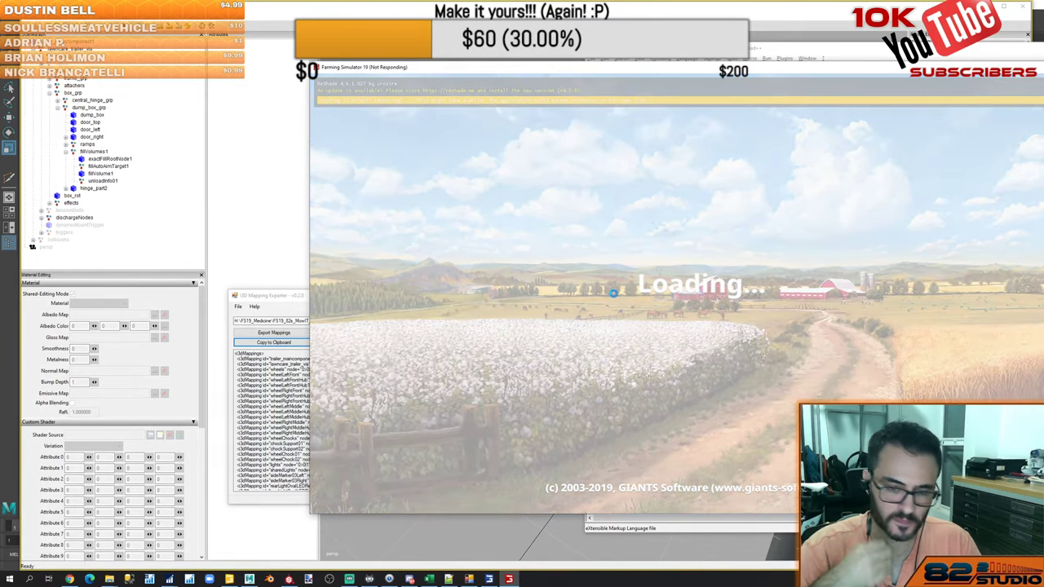
Move the game's loading window aside, switch to GIANTS Editor and expand the hinge_part2 node
{"action": "left_click_drag", "start_coordinate": [694, 74], "coordinate": [453, 69]}
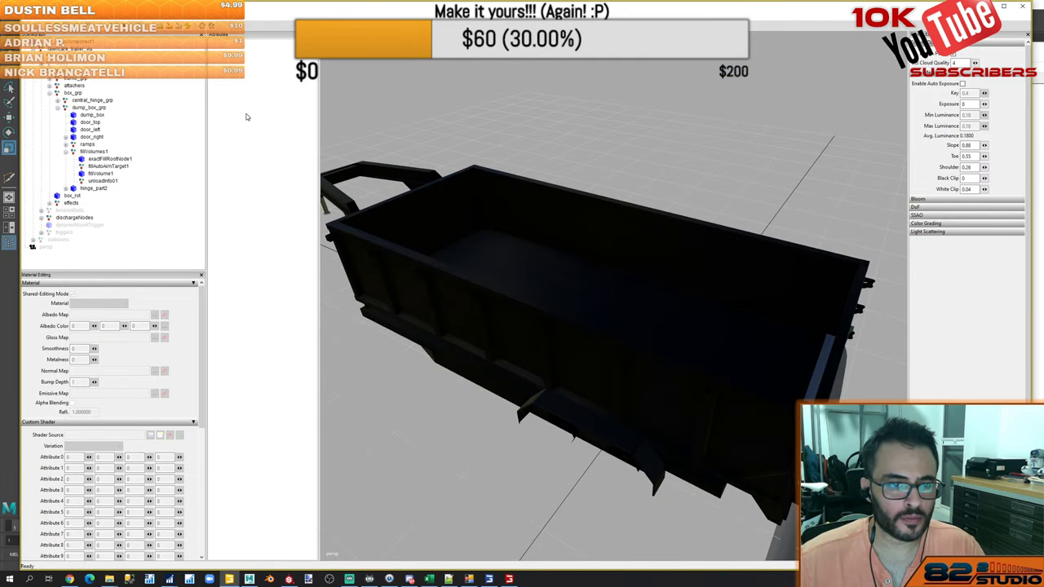
{"action": "left_click", "coordinate": [105, 189]}
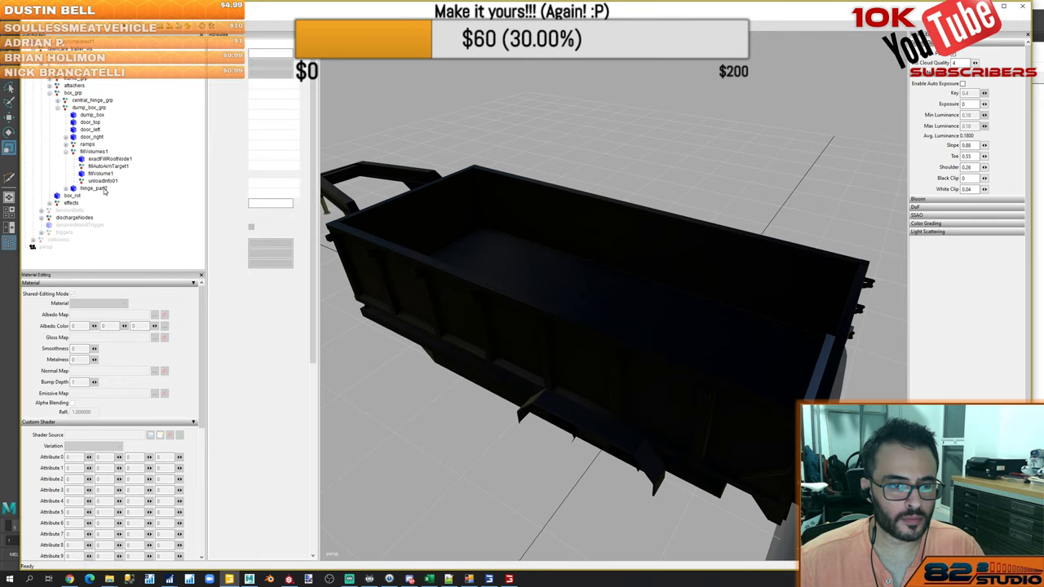
{"action": "left_click", "coordinate": [136, 191]}
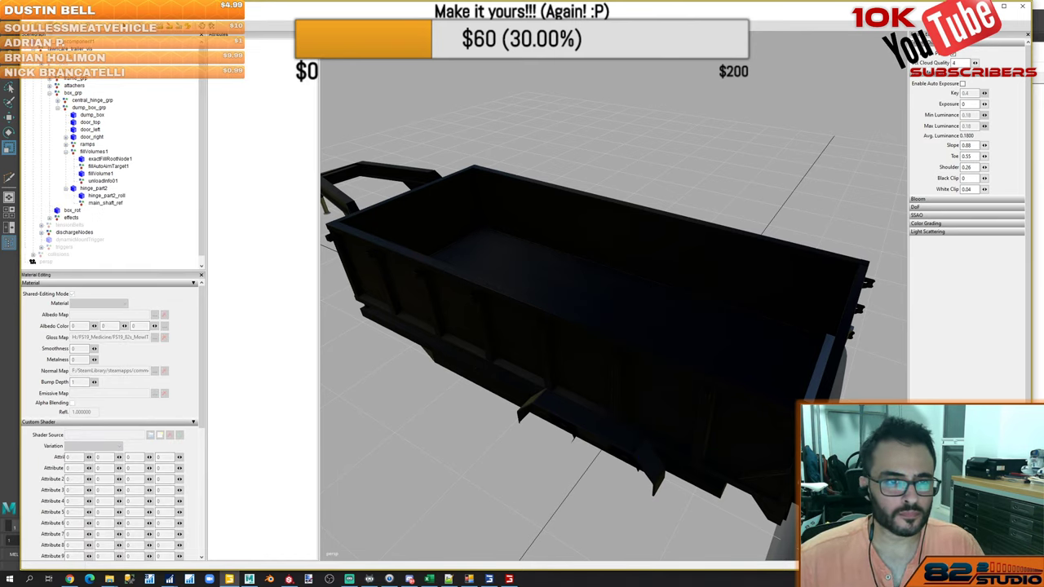
Search mowit_trailerD.i3d in Notepad++ for "static" and close the file
{"action": "key", "text": "alt+Tab"}
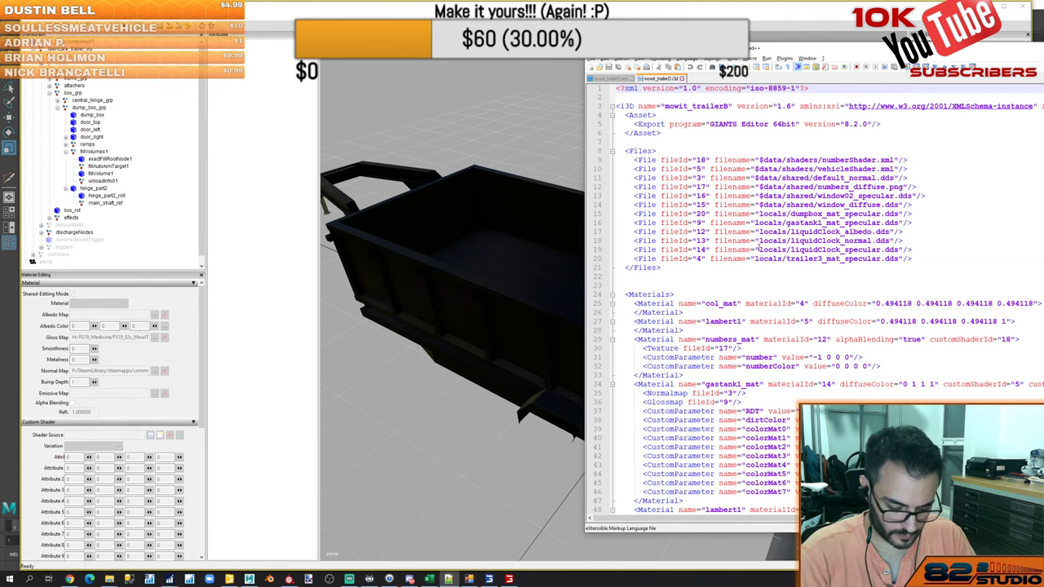
{"action": "key", "text": "ctrl+f"}
{"action": "type", "text": "static"}
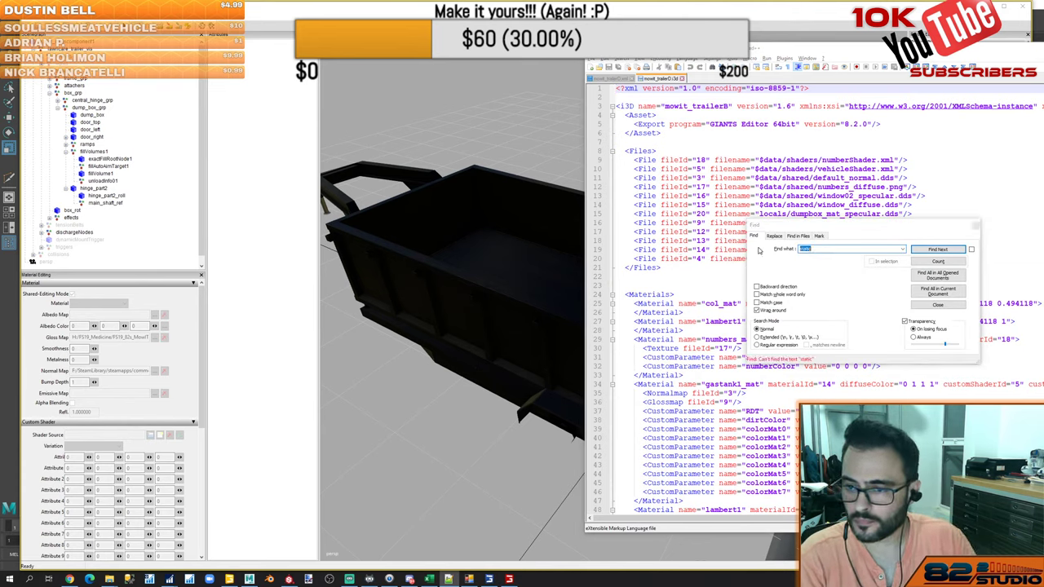
{"action": "key", "text": "Escape"}
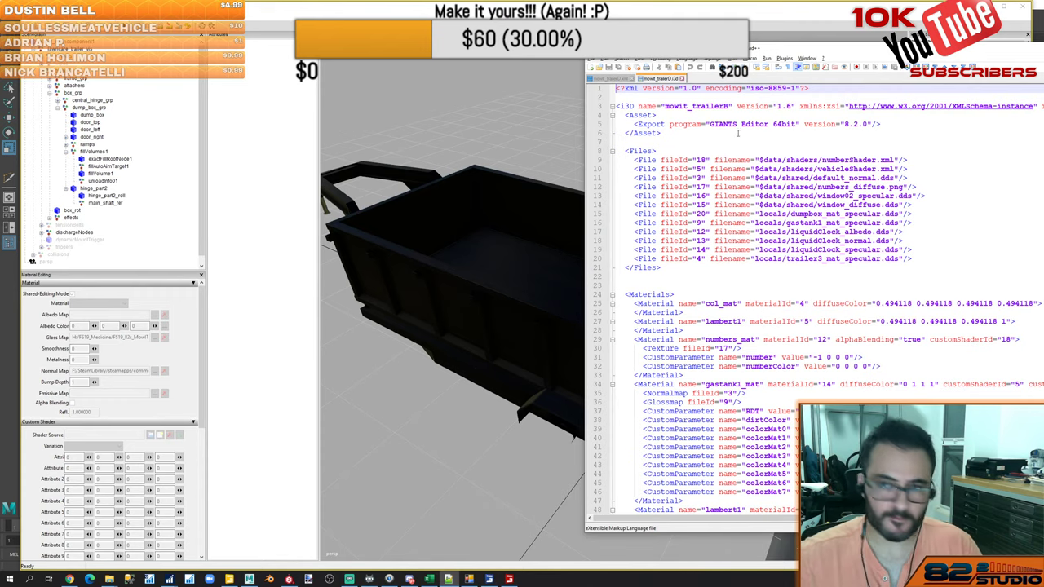
{"action": "left_click", "coordinate": [681, 79]}
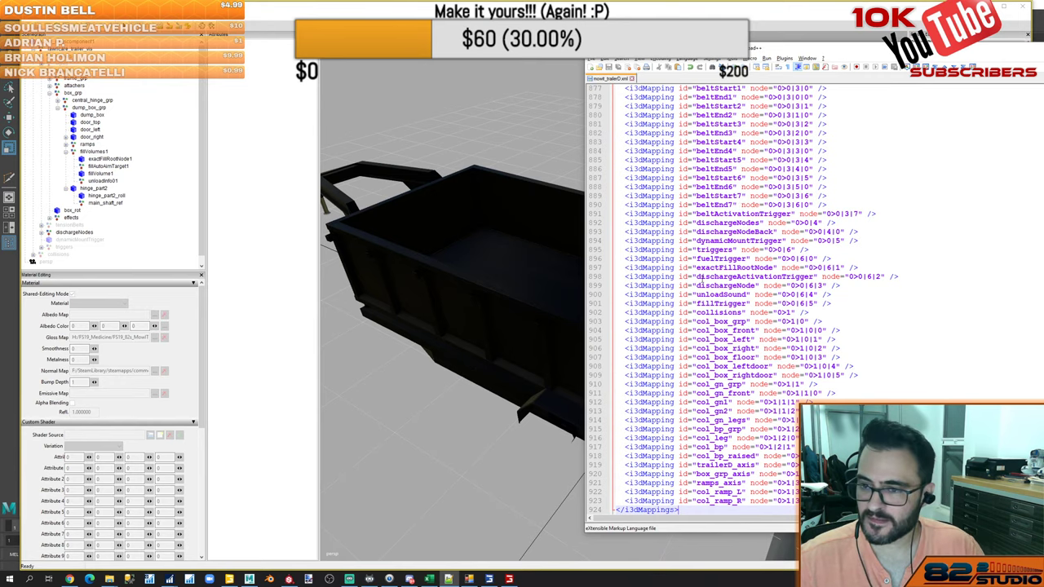
Return to GIANTS Editor and examine the particleBack, effectNodesBack and particleNodeBack nodes inside the effects group
{"action": "key", "text": "alt+Tab"}
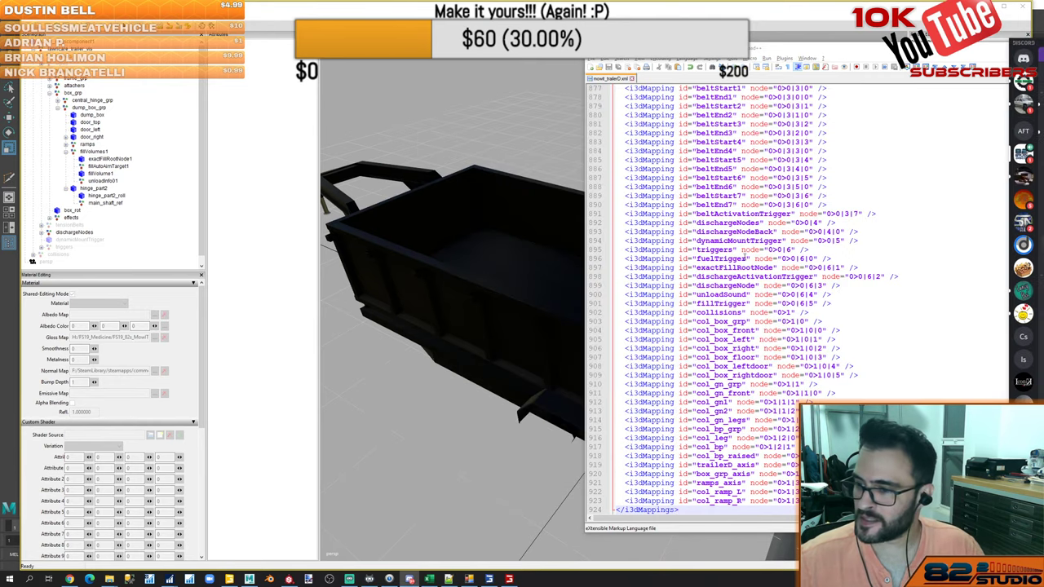
{"action": "key", "text": "alt+Tab"}
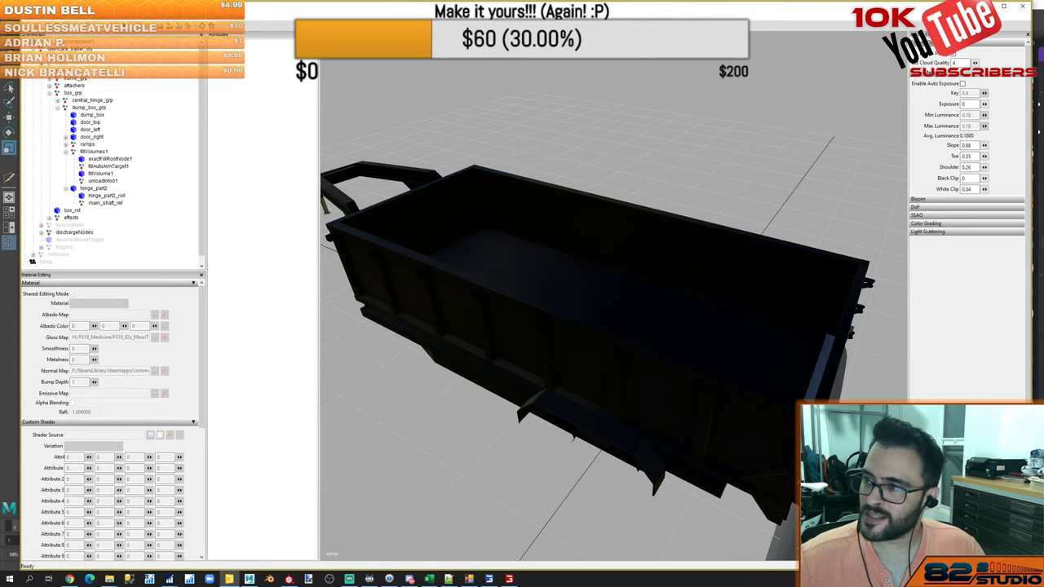
{"action": "left_click_drag", "start_coordinate": [583, 315], "coordinate": [729, 292], "text": "alt"}
{"action": "middle_click_drag", "start_coordinate": [653, 334], "coordinate": [682, 311], "text": "alt"}
{"action": "scroll", "coordinate": [682, 311], "scroll_direction": "down", "scroll_amount": 5}
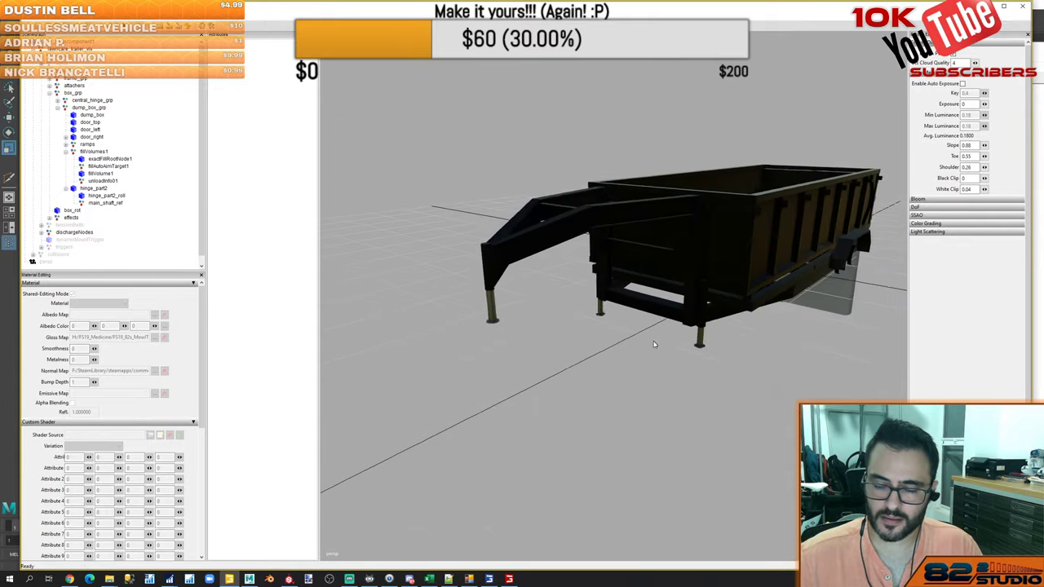
{"action": "left_click_drag", "start_coordinate": [682, 311], "coordinate": [595, 343], "text": "alt"}
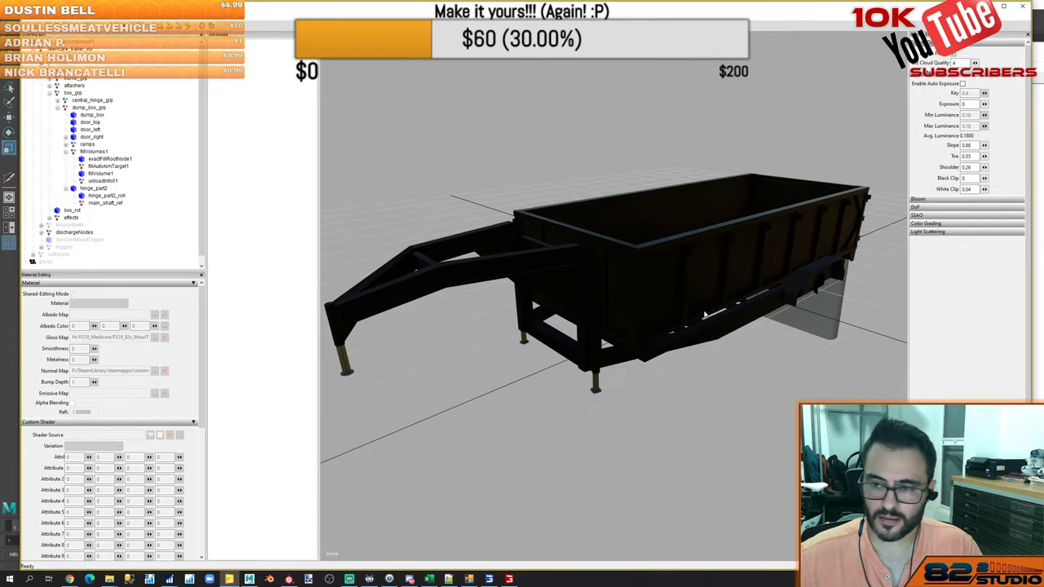
{"action": "double_click", "coordinate": [71, 218]}
{"action": "double_click", "coordinate": [86, 225]}
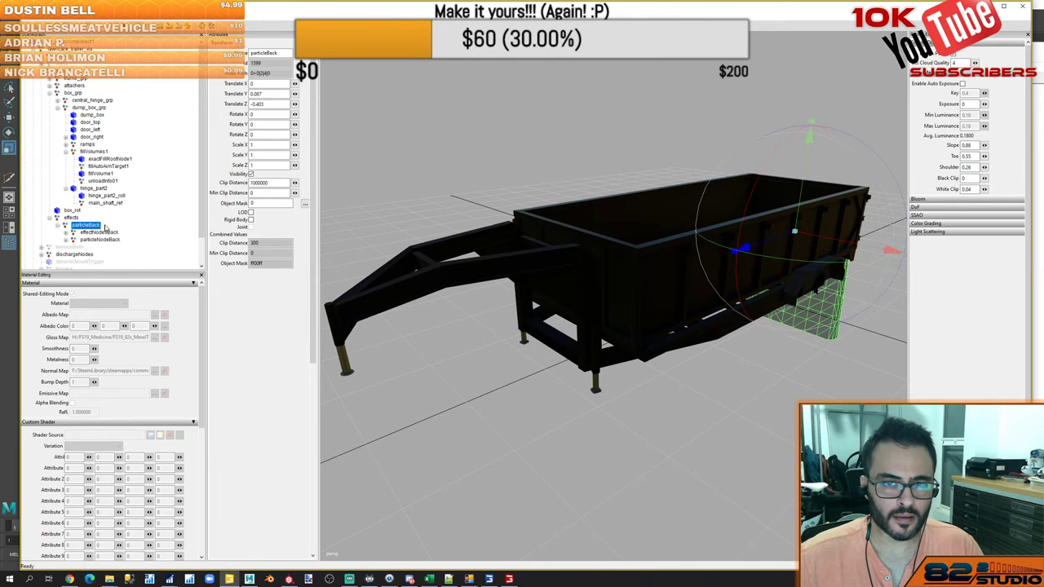
{"action": "left_click", "coordinate": [99, 232]}
{"action": "double_click", "coordinate": [111, 240]}
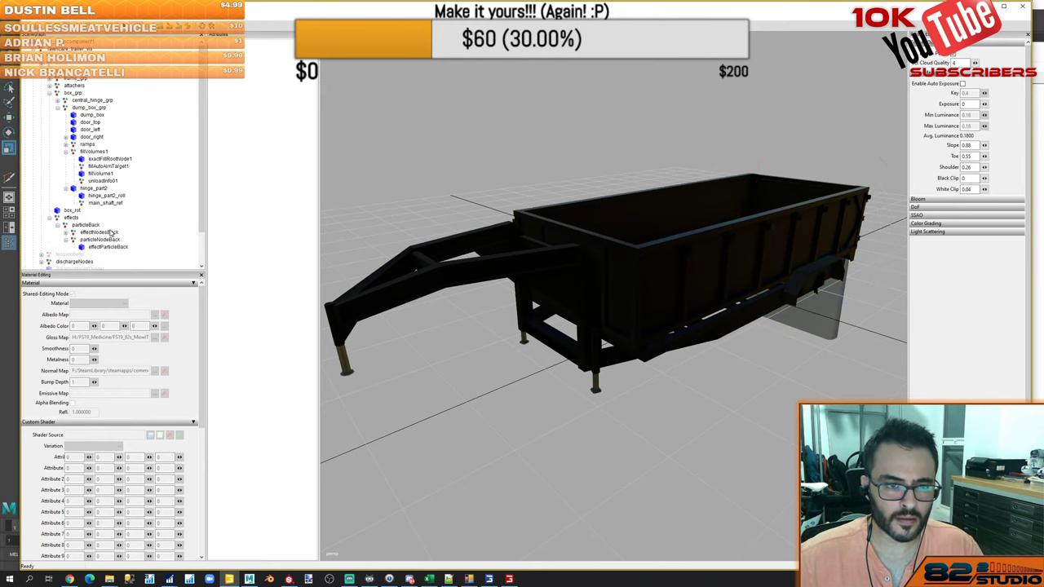
{"action": "double_click", "coordinate": [112, 233]}
{"action": "scroll", "coordinate": [123, 230], "scroll_direction": "down", "scroll_amount": 1}
{"action": "scroll", "coordinate": [123, 230], "scroll_direction": "down", "scroll_amount": 1}
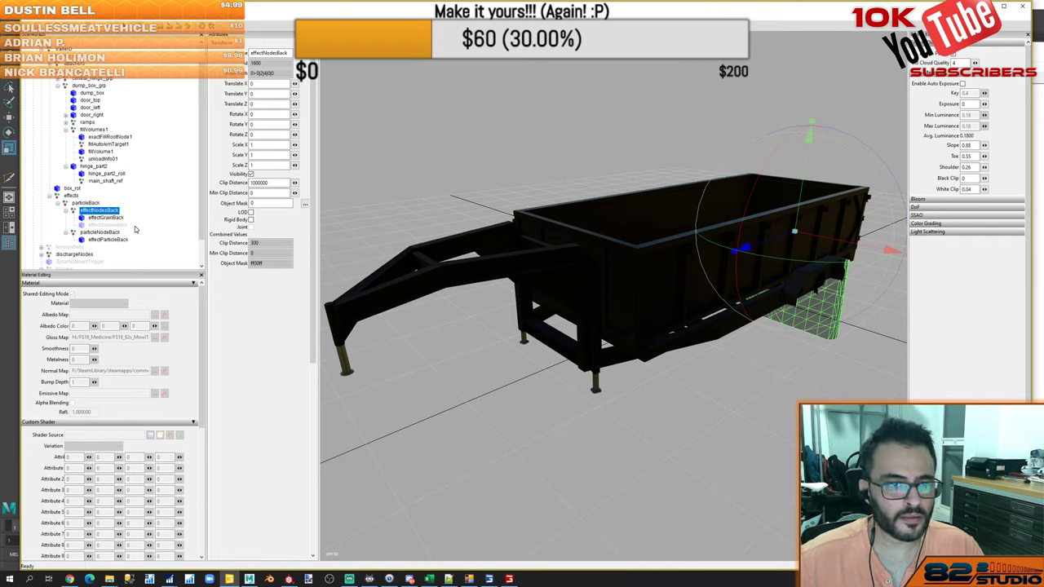
{"action": "left_click", "coordinate": [71, 198]}
{"action": "double_click", "coordinate": [71, 199]}
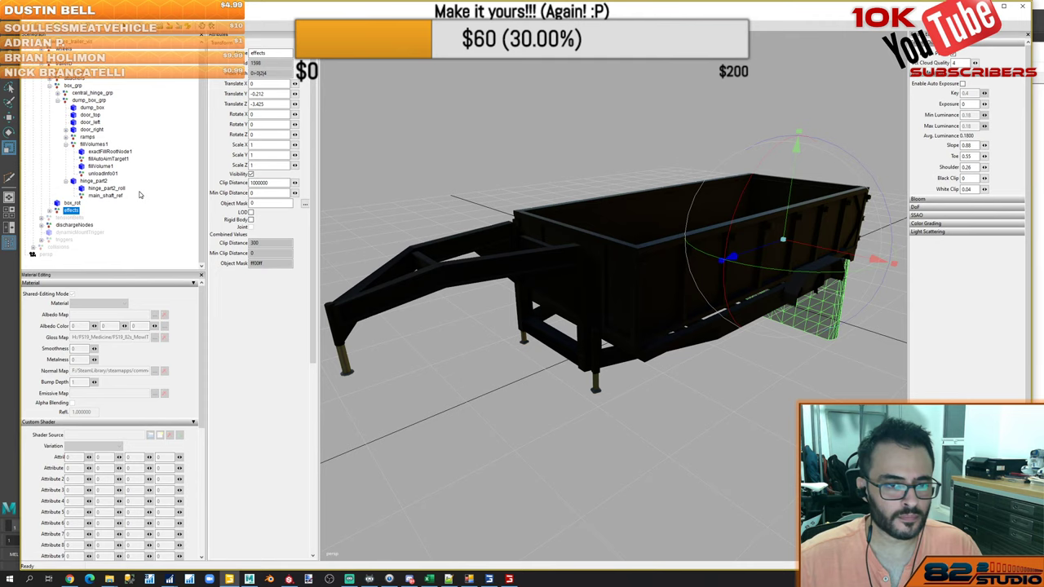
Move col_ramp_L and col_ramp_R out of ramps_axis so they sit directly under the collisions group
{"action": "left_click", "coordinate": [66, 249]}
{"action": "double_click", "coordinate": [66, 249]}
{"action": "scroll", "coordinate": [117, 212], "scroll_direction": "down", "scroll_amount": 4}
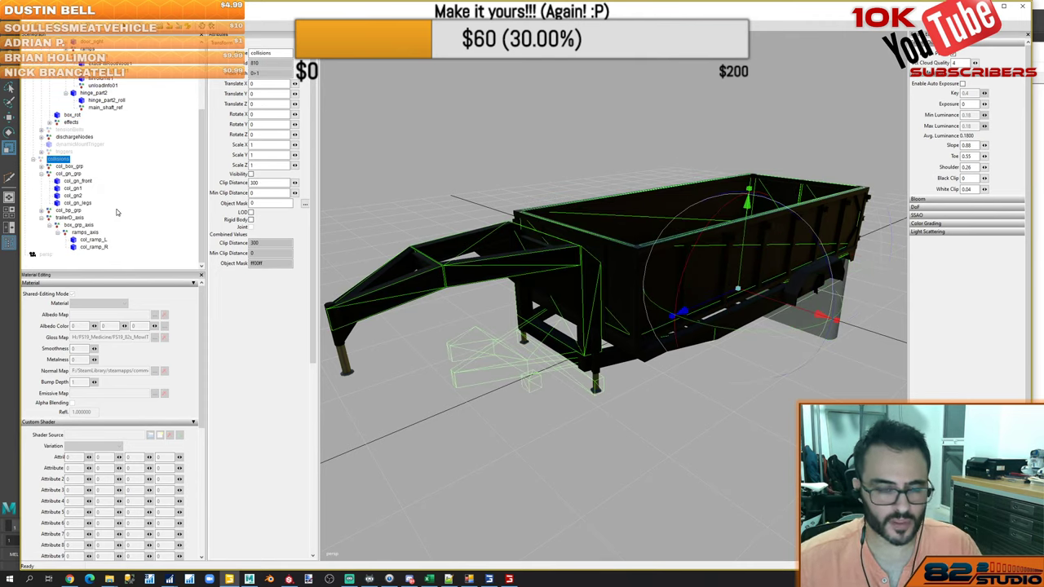
{"action": "left_click", "coordinate": [103, 241]}
{"action": "left_click", "coordinate": [102, 248], "text": "shift"}
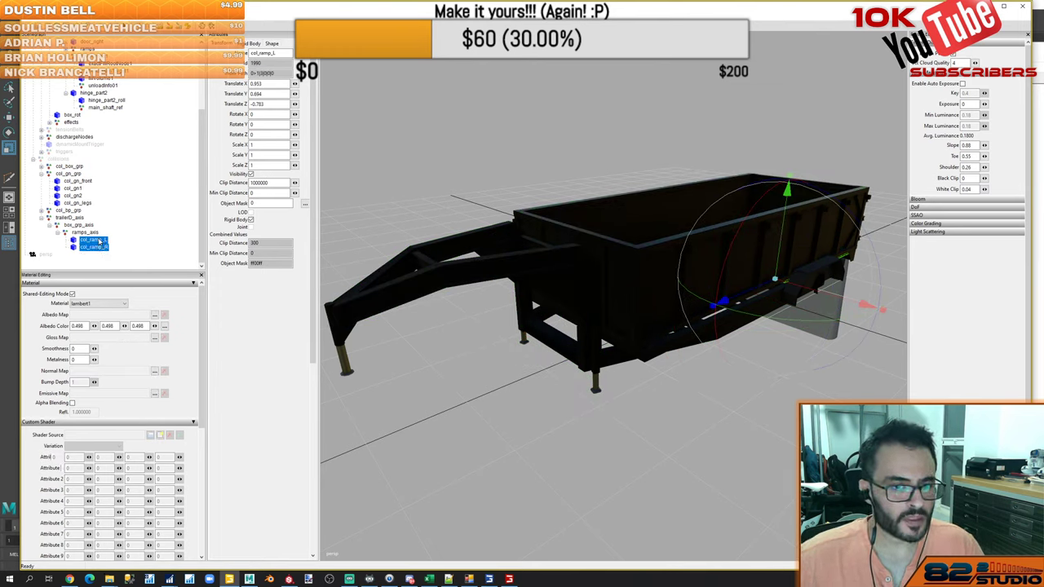
{"action": "left_click_drag", "start_coordinate": [99, 242], "coordinate": [58, 163]}
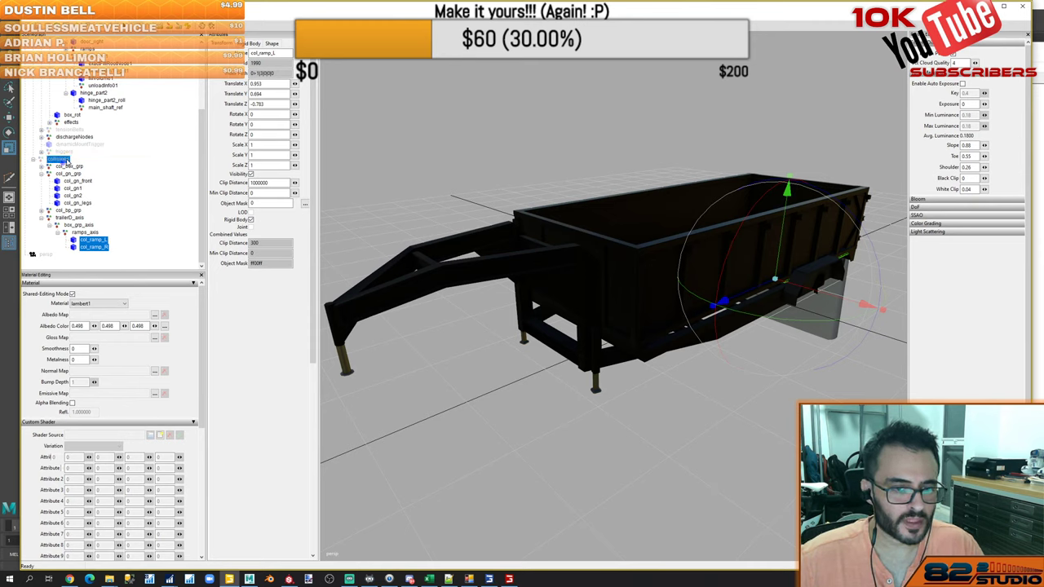
{"action": "left_click_drag", "start_coordinate": [57, 163], "coordinate": [58, 160]}
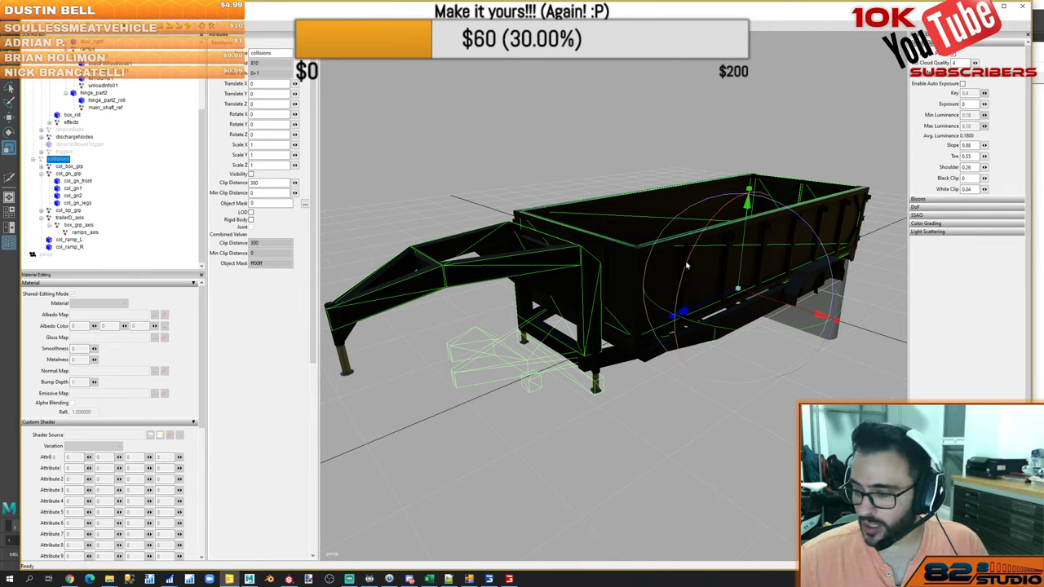
Collapse col_gn_grp and delete the leftover trailerD_axis node with its child axes from the collisions group
{"action": "mouse_move", "coordinate": [688, 266]}
{"action": "left_mouse_down", "text": "alt"}
{"action": "mouse_move", "coordinate": [659, 280]}
{"action": "mouse_move", "coordinate": [688, 298]}
{"action": "mouse_move", "coordinate": [695, 267]}
{"action": "left_mouse_up", "text": "alt"}
{"action": "mouse_move", "coordinate": [695, 268]}
{"action": "middle_mouse_down"}
{"action": "mouse_move", "coordinate": [710, 264]}
{"action": "mouse_move", "coordinate": [698, 265]}
{"action": "middle_mouse_up"}
{"action": "left_click_drag", "start_coordinate": [698, 266], "coordinate": [697, 264], "text": "alt"}
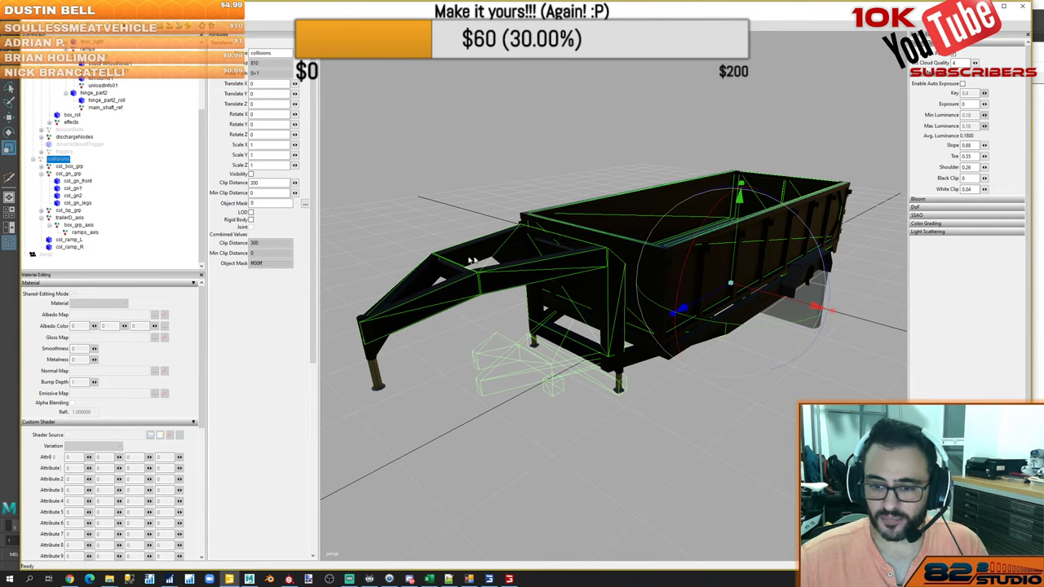
{"action": "double_click", "coordinate": [70, 174]}
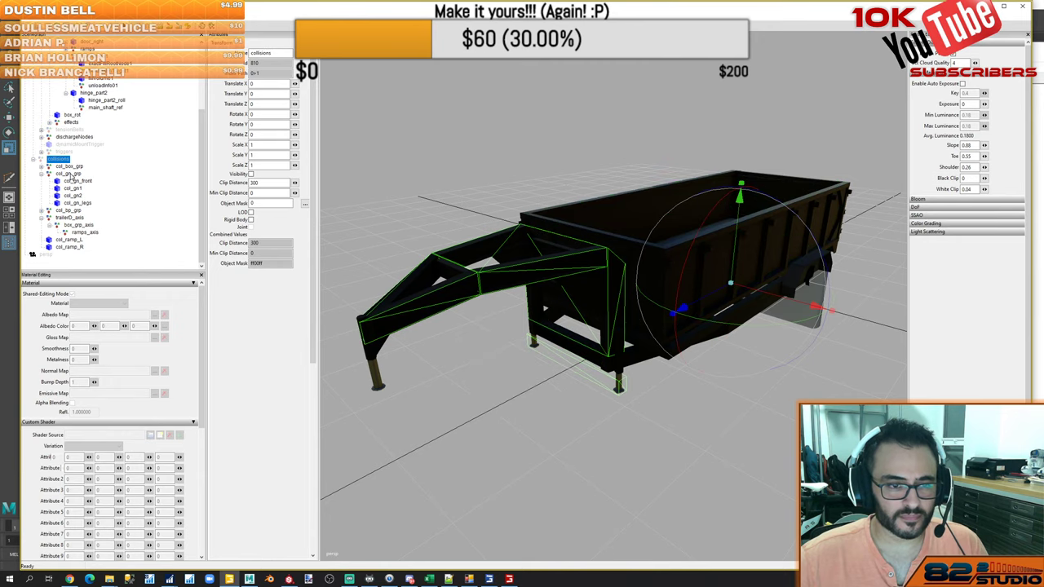
{"action": "double_click", "coordinate": [77, 219]}
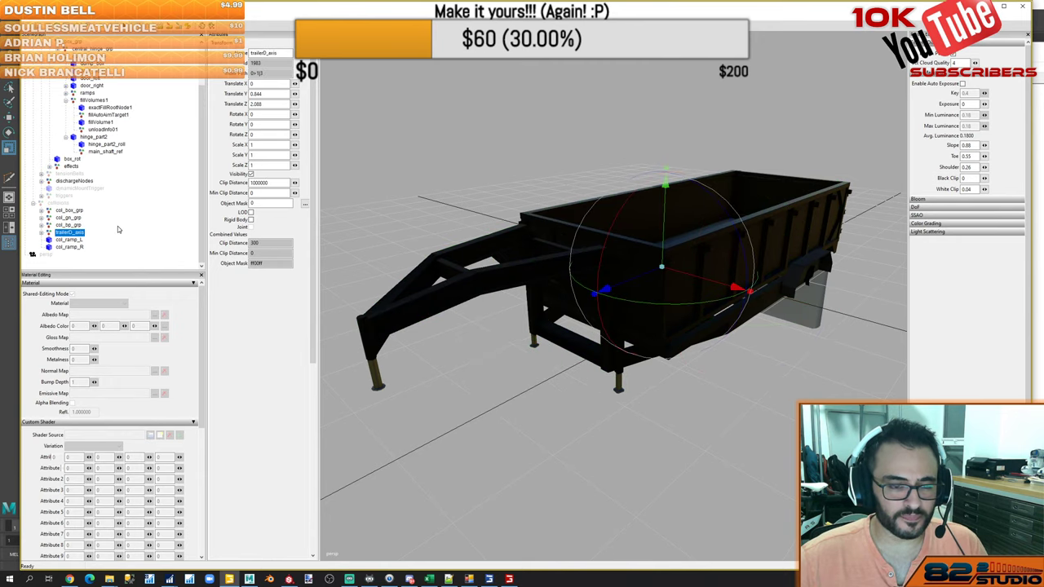
{"action": "left_click", "coordinate": [119, 229]}
{"action": "left_click", "coordinate": [71, 232]}
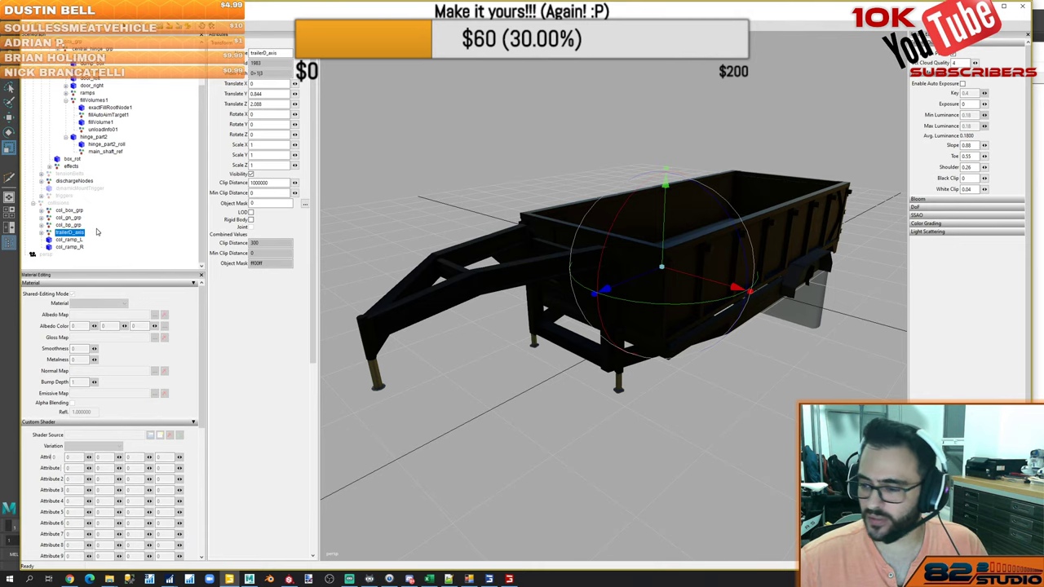
{"action": "key", "text": "alt+Tab"}
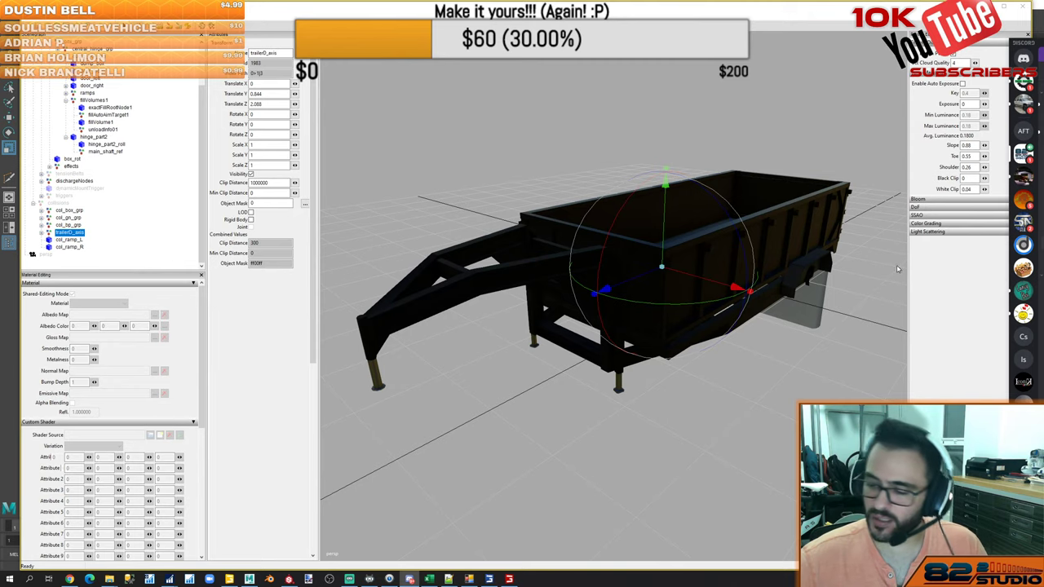
{"action": "left_click", "coordinate": [349, 9]}
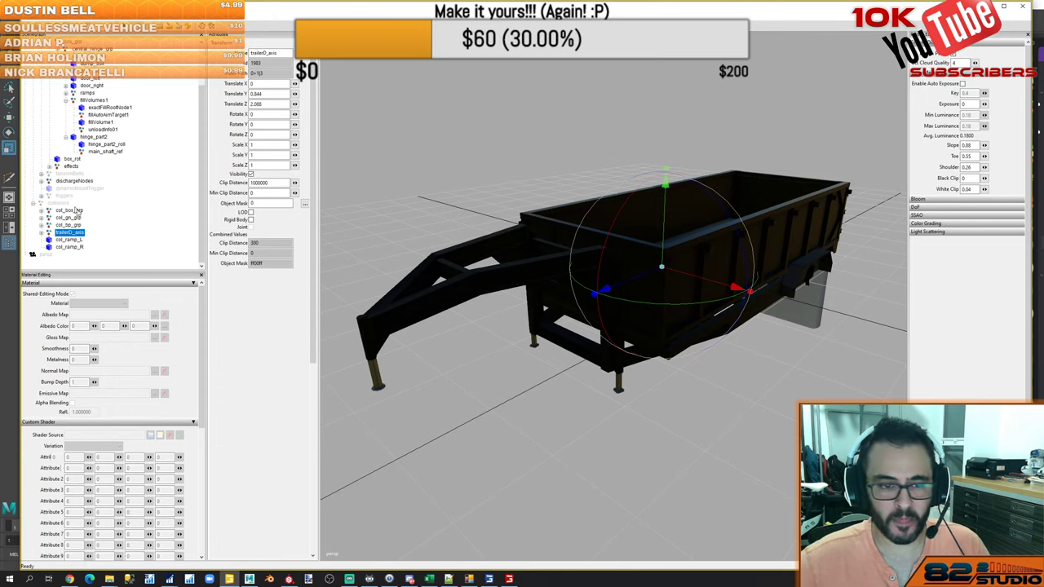
{"action": "left_click", "coordinate": [118, 235]}
{"action": "left_click", "coordinate": [73, 234]}
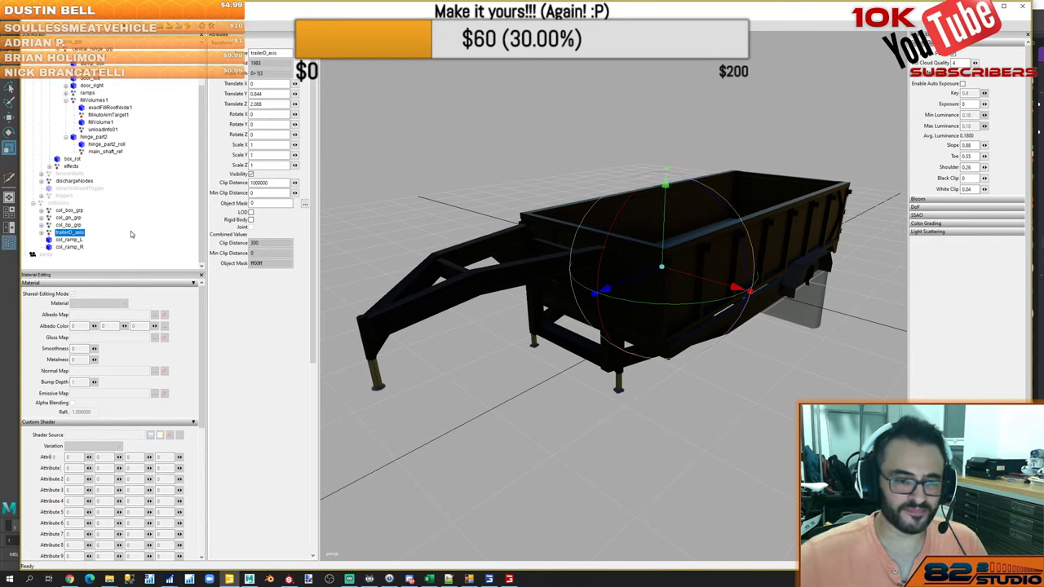
{"action": "key", "text": "Delete"}
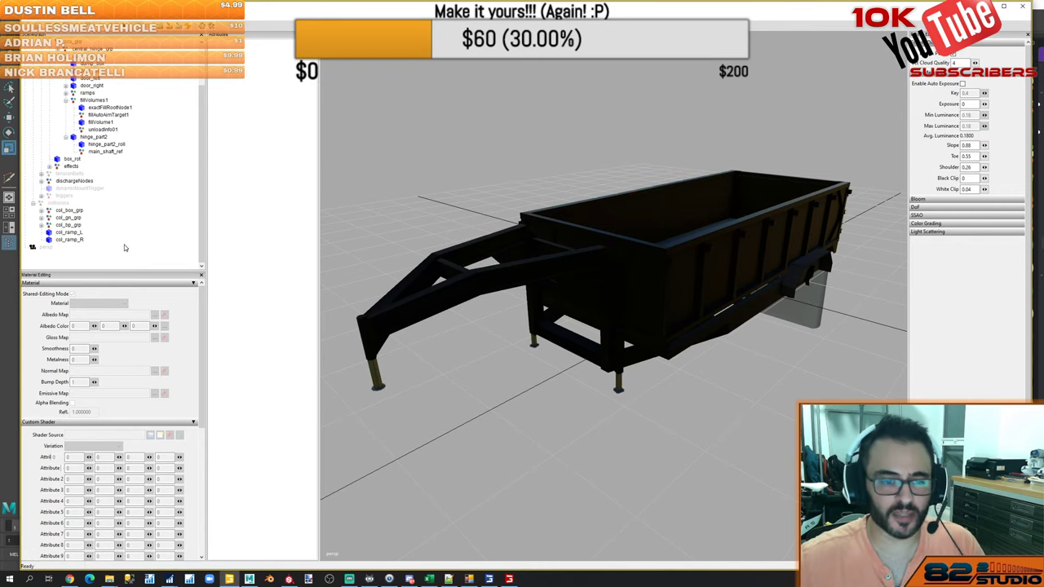
Select col_ramp_L and inspect where its collision mesh sits along the side of the trailer near the rear
{"action": "left_click", "coordinate": [73, 235]}
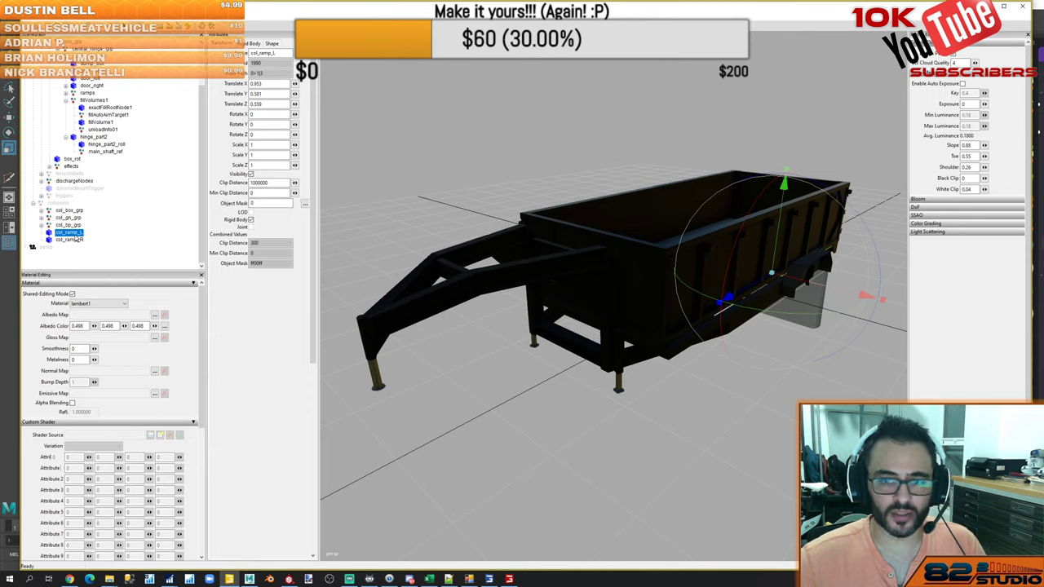
{"action": "left_click_drag", "start_coordinate": [730, 325], "coordinate": [665, 305], "text": "alt"}
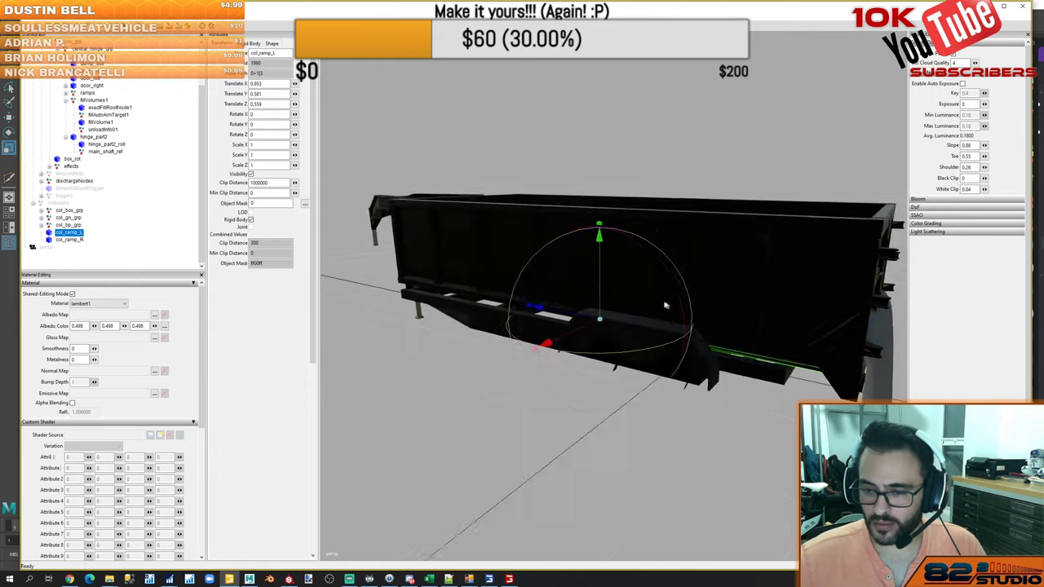
{"action": "middle_click_drag", "start_coordinate": [665, 305], "coordinate": [622, 285]}
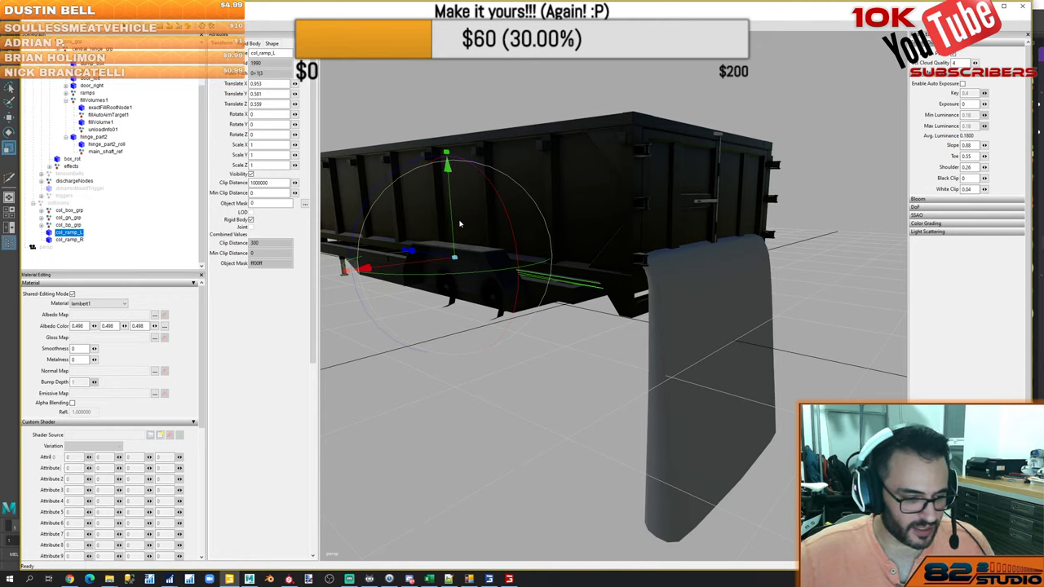
{"action": "middle_click_drag", "start_coordinate": [522, 335], "coordinate": [627, 314], "text": "alt"}
{"action": "scroll", "coordinate": [534, 349], "scroll_direction": "up", "scroll_amount": 5}
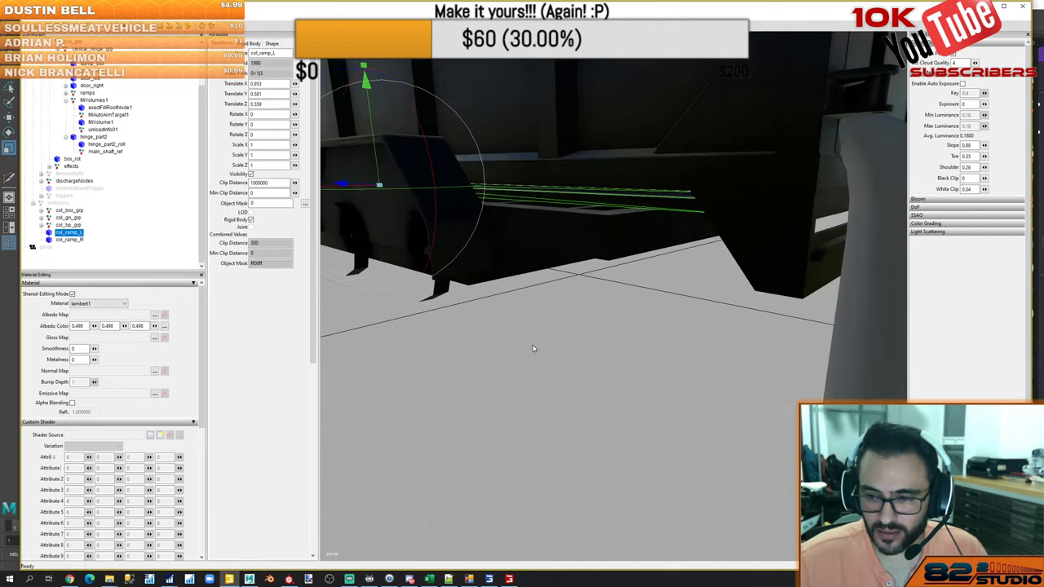
{"action": "mouse_move", "coordinate": [533, 348]}
{"action": "right_mouse_down"}
{"action": "mouse_move", "coordinate": [555, 294]}
{"action": "mouse_move", "coordinate": [538, 275]}
{"action": "mouse_move", "coordinate": [599, 306]}
{"action": "mouse_move", "coordinate": [698, 300]}
{"action": "mouse_move", "coordinate": [617, 345]}
{"action": "mouse_move", "coordinate": [569, 361]}
{"action": "mouse_move", "coordinate": [518, 352]}
{"action": "mouse_move", "coordinate": [517, 361]}
{"action": "right_mouse_up"}
{"action": "left_click", "coordinate": [504, 404]}
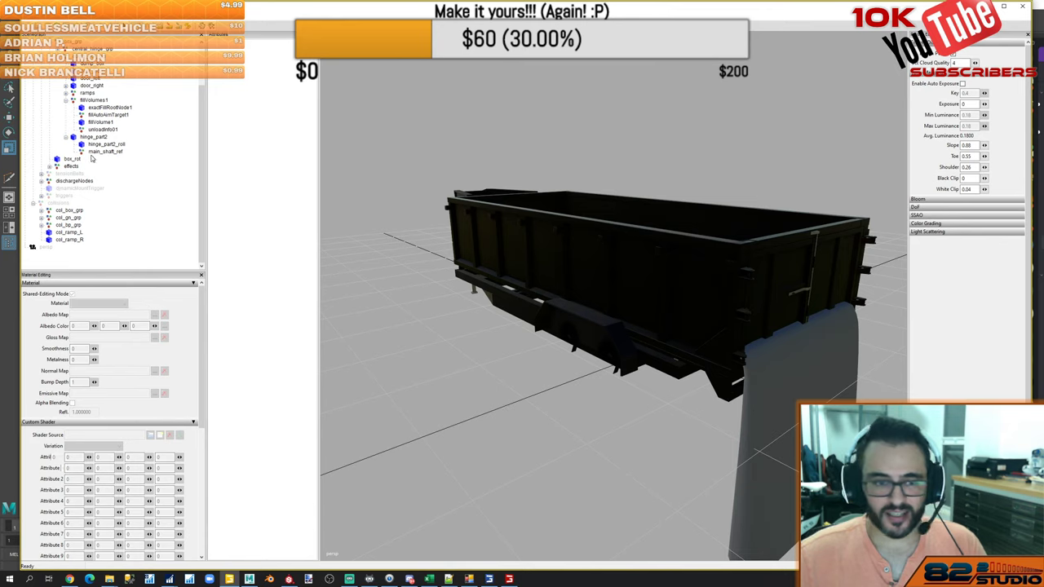
{"action": "left_click", "coordinate": [79, 233]}
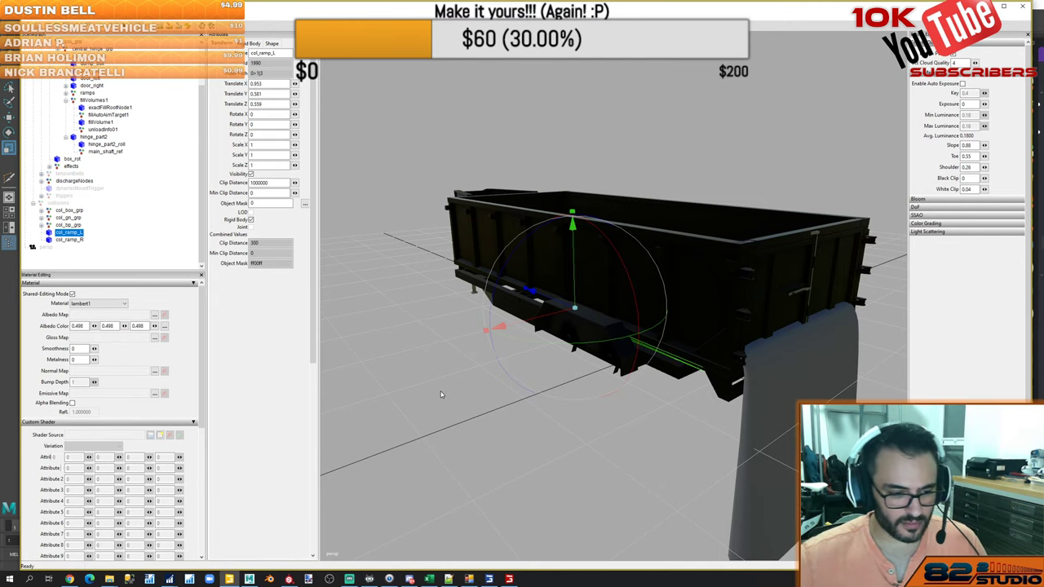
{"action": "left_click", "coordinate": [1037, 93]}
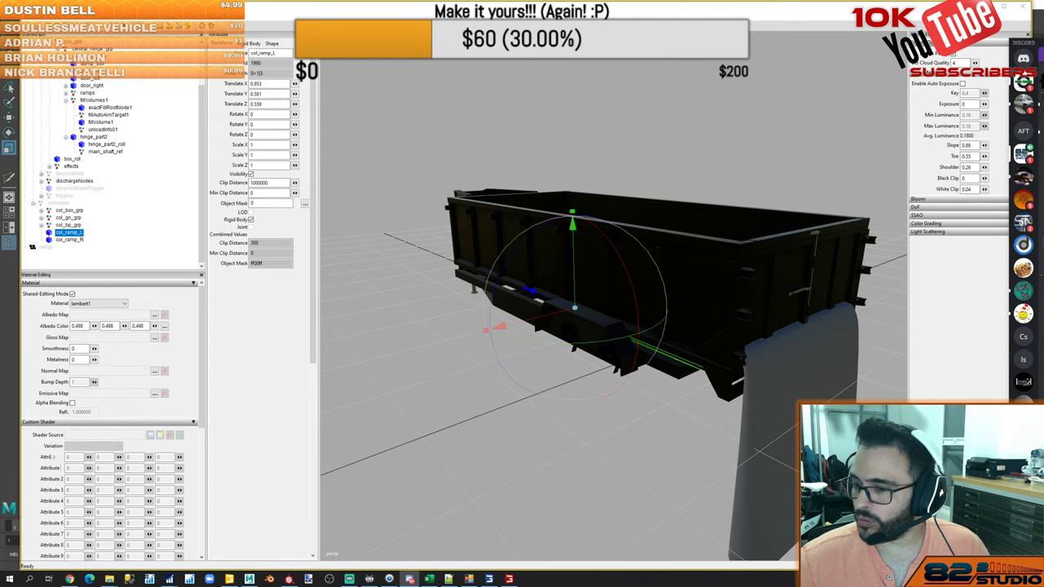
{"action": "scroll", "coordinate": [1023, 99], "scroll_direction": "down", "scroll_amount": 1}
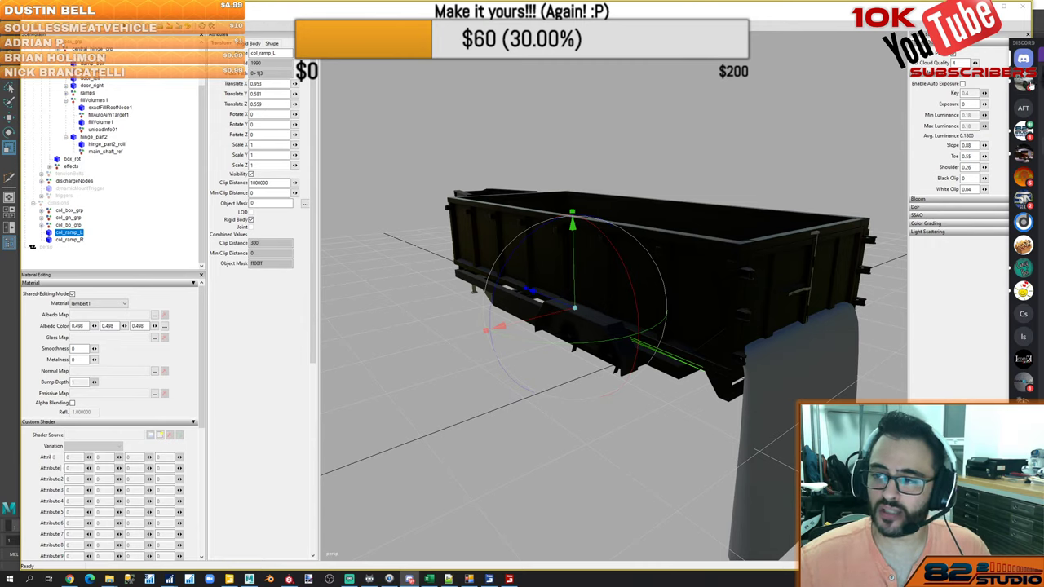
{"action": "scroll", "coordinate": [1024, 203], "scroll_direction": "down", "scroll_amount": 1}
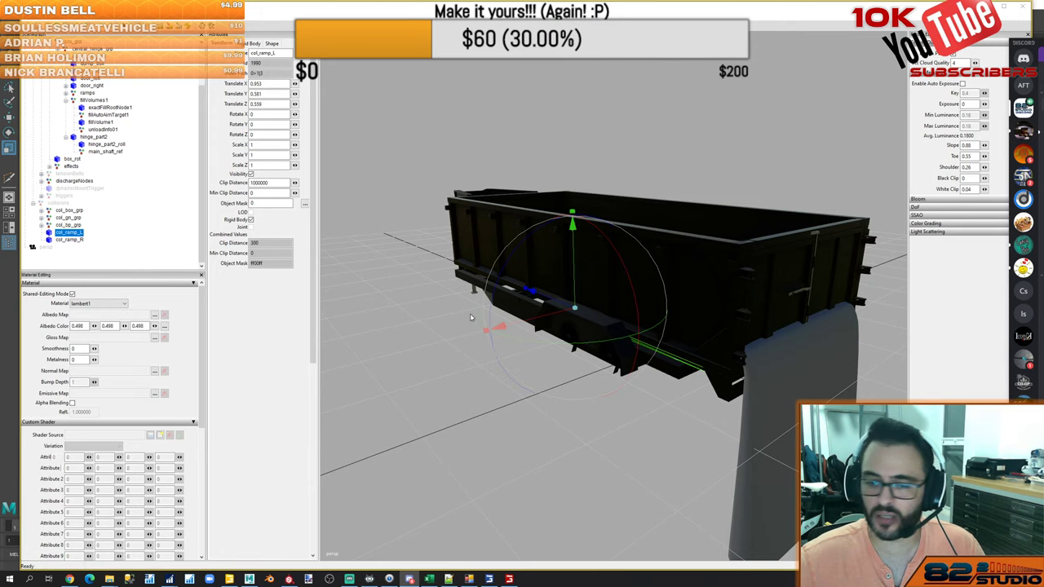
Examine the col_ramp_L collision from underneath the trailer and around the rear frame to judge its placement
{"action": "left_click_drag", "start_coordinate": [615, 405], "coordinate": [643, 321], "text": "alt"}
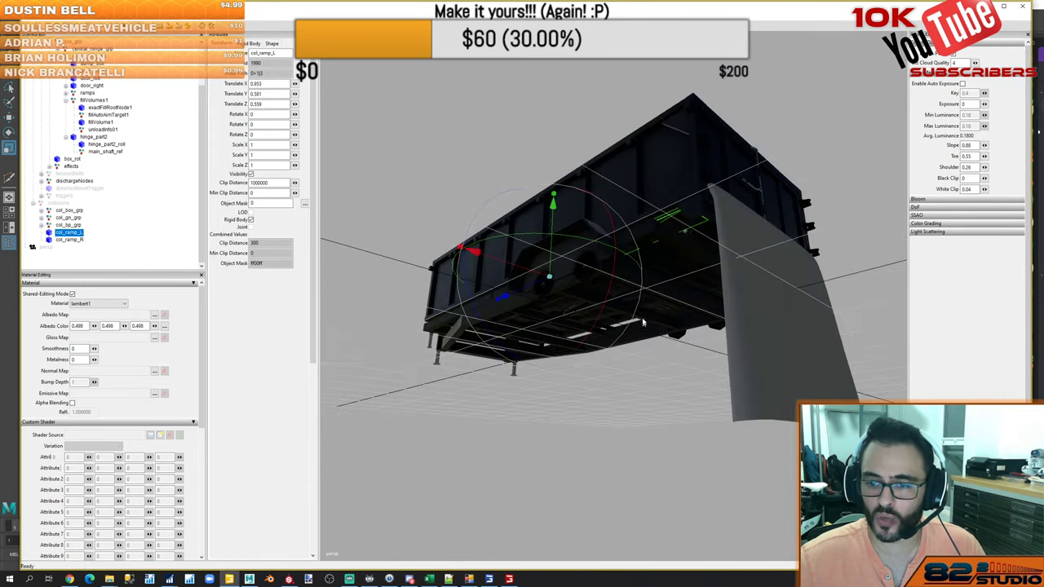
{"action": "left_click_drag", "start_coordinate": [648, 249], "coordinate": [642, 275], "text": "alt"}
{"action": "scroll", "coordinate": [642, 338], "scroll_direction": "up", "scroll_amount": 6}
{"action": "mouse_move", "coordinate": [642, 337]}
{"action": "left_mouse_down", "text": "alt"}
{"action": "mouse_move", "coordinate": [659, 361]}
{"action": "mouse_move", "coordinate": [758, 368]}
{"action": "mouse_move", "coordinate": [740, 350]}
{"action": "mouse_move", "coordinate": [674, 337]}
{"action": "mouse_move", "coordinate": [652, 354]}
{"action": "left_mouse_up", "text": "alt"}
{"action": "middle_click_drag", "start_coordinate": [651, 355], "coordinate": [711, 318]}
{"action": "middle_click_drag", "start_coordinate": [694, 229], "coordinate": [672, 188]}
{"action": "left_click_drag", "start_coordinate": [672, 188], "coordinate": [708, 285], "text": "alt"}
{"action": "scroll", "coordinate": [695, 205], "scroll_direction": "down", "scroll_amount": 4}
{"action": "middle_click_drag", "start_coordinate": [708, 286], "coordinate": [617, 274]}
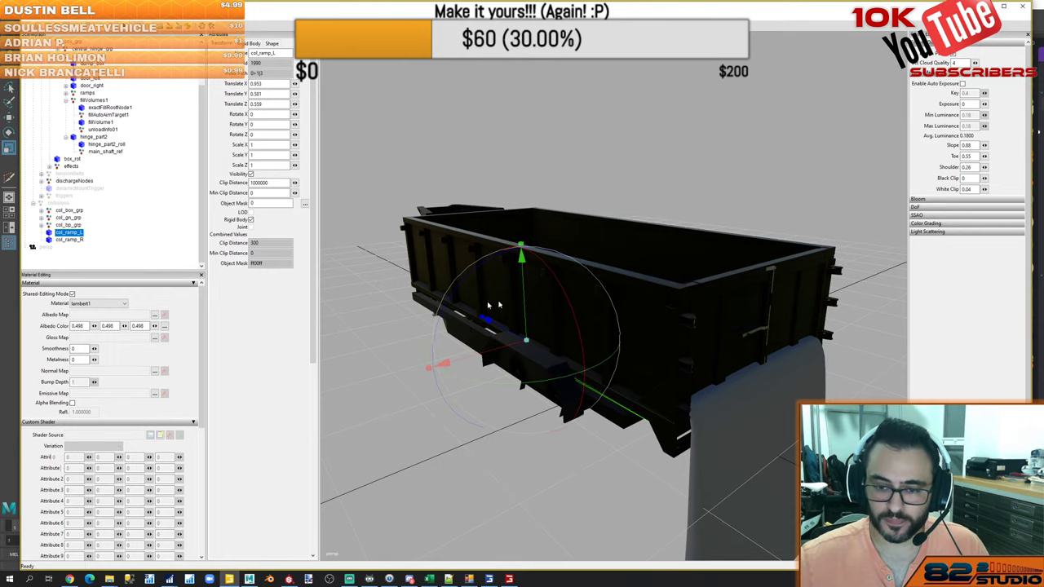
{"action": "scroll", "coordinate": [522, 318], "scroll_direction": "up", "scroll_amount": 4}
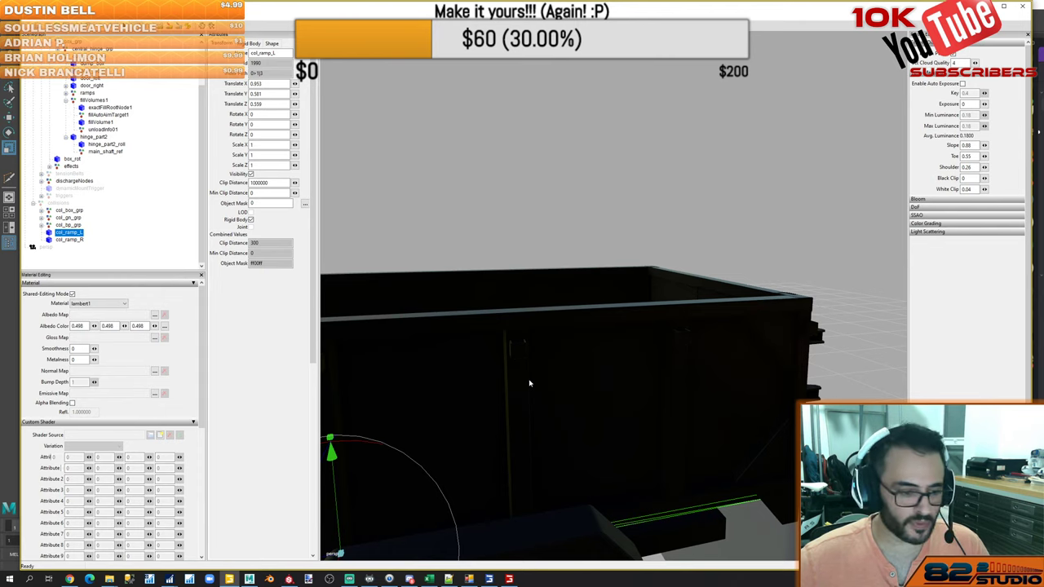
Switch to Streamlabs Chatbot, enable the Duel minigame and minimize the window to return to GIANTS Editor
{"action": "key", "text": "alt+Tab"}
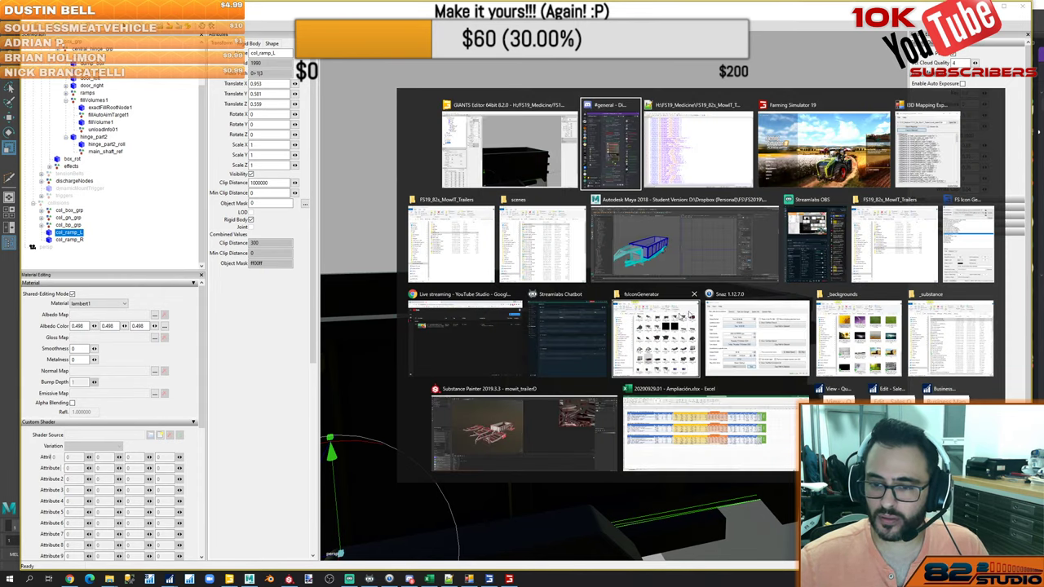
{"action": "left_click", "coordinate": [575, 336]}
{"action": "left_click", "coordinate": [577, 207]}
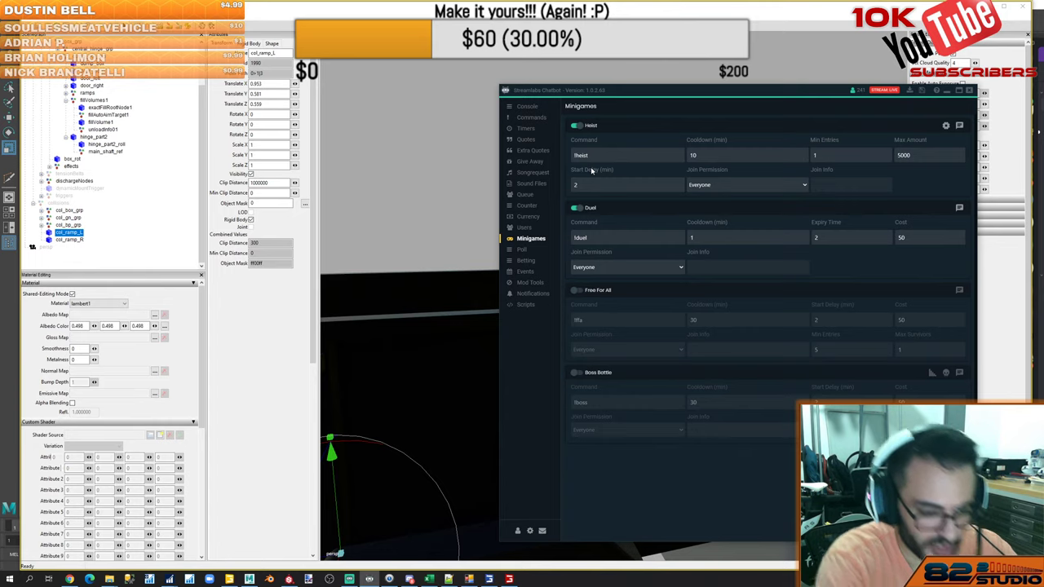
{"action": "left_click", "coordinate": [947, 91]}
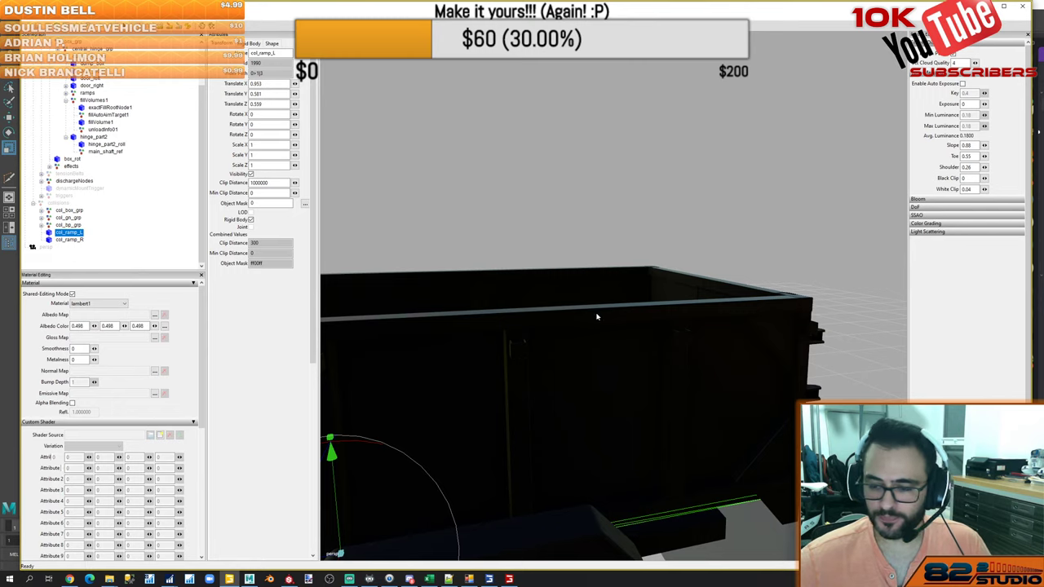
Compare the gooseneck_legs mesh with its col_gn_legs collision inside the col_gn_grp group
{"action": "scroll", "coordinate": [614, 335], "scroll_direction": "up", "scroll_amount": 1}
{"action": "scroll", "coordinate": [615, 335], "scroll_direction": "down", "scroll_amount": 4}
{"action": "middle_click_drag", "start_coordinate": [605, 348], "coordinate": [706, 441]}
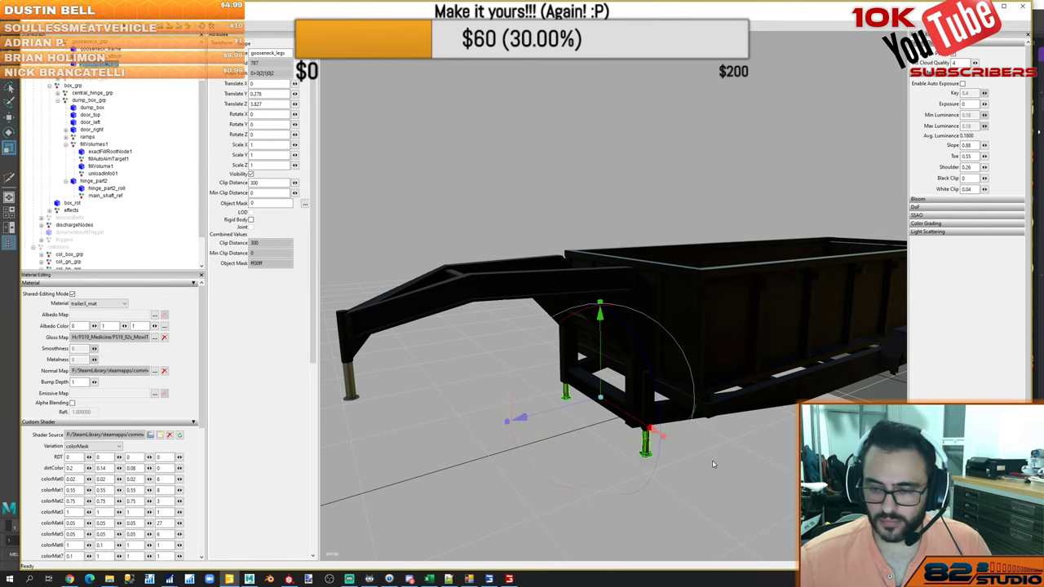
{"action": "scroll", "coordinate": [708, 449], "scroll_direction": "down", "scroll_amount": 3}
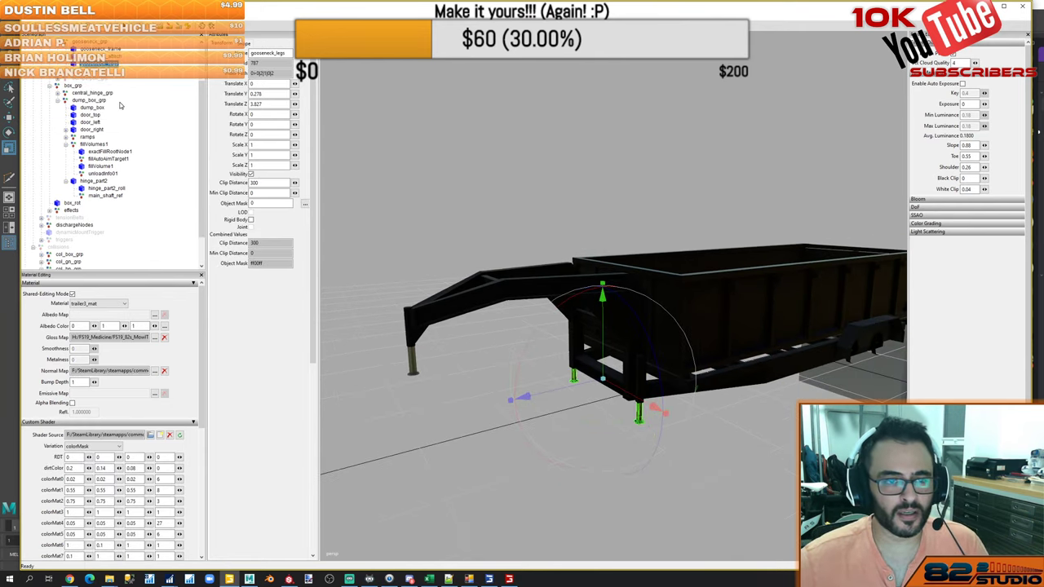
{"action": "scroll", "coordinate": [125, 241], "scroll_direction": "down", "scroll_amount": 2}
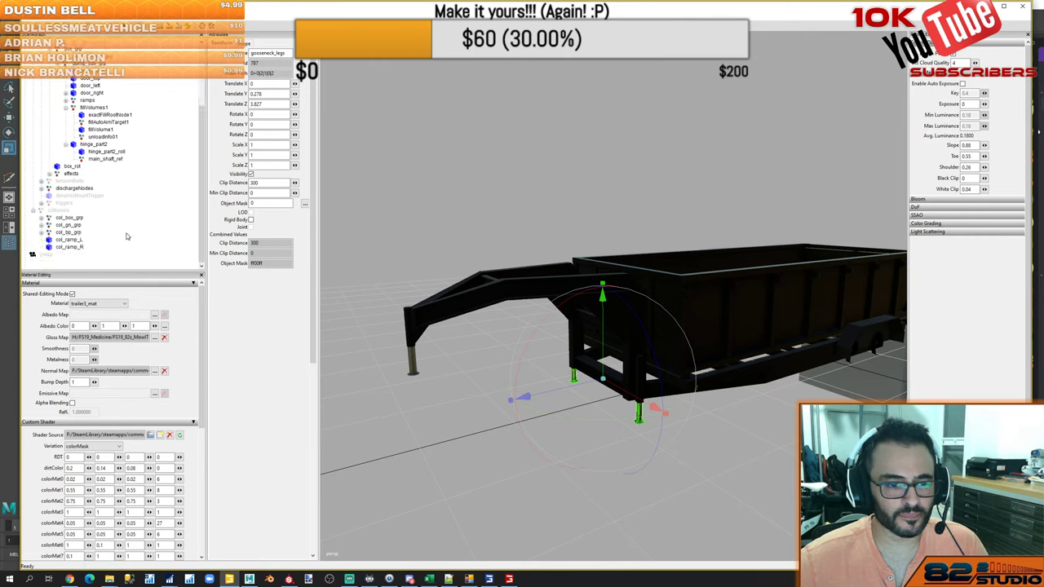
{"action": "left_click", "coordinate": [71, 228]}
{"action": "double_click", "coordinate": [71, 228]}
{"action": "left_click", "coordinate": [79, 254]}
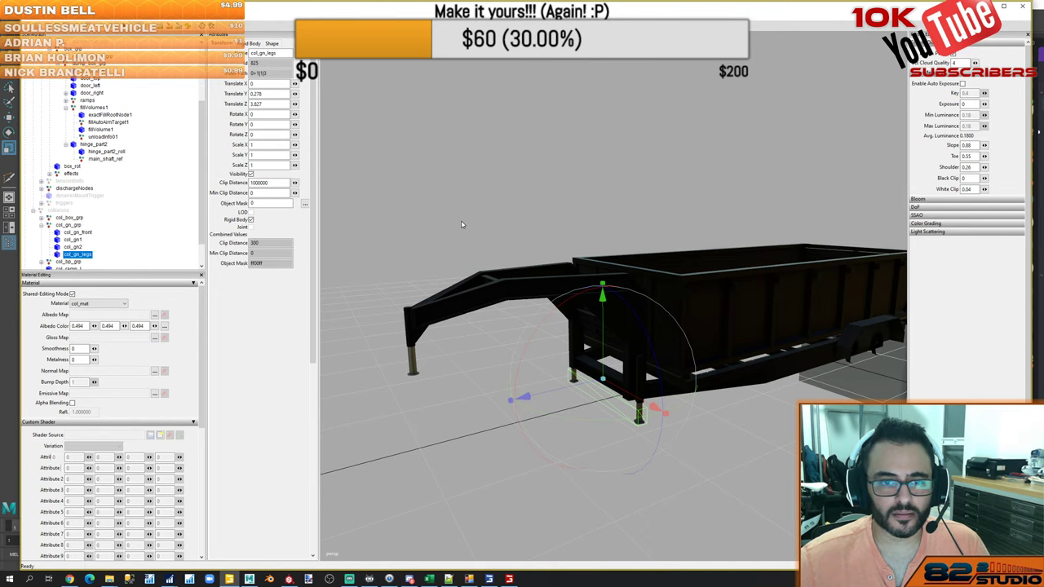
{"action": "key", "text": "alt+Tab"}
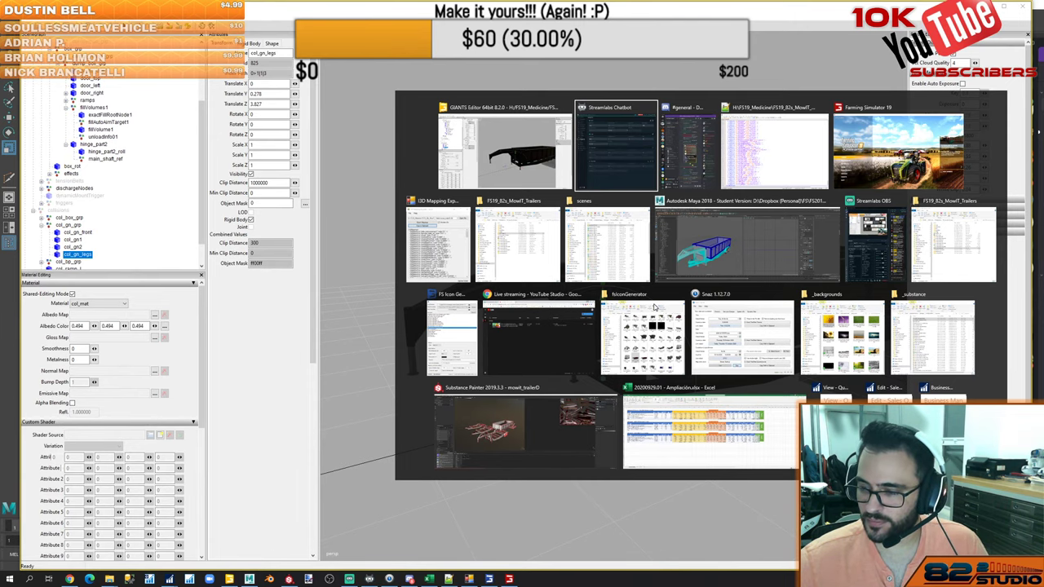
{"action": "key", "text": "alt+Tab"}
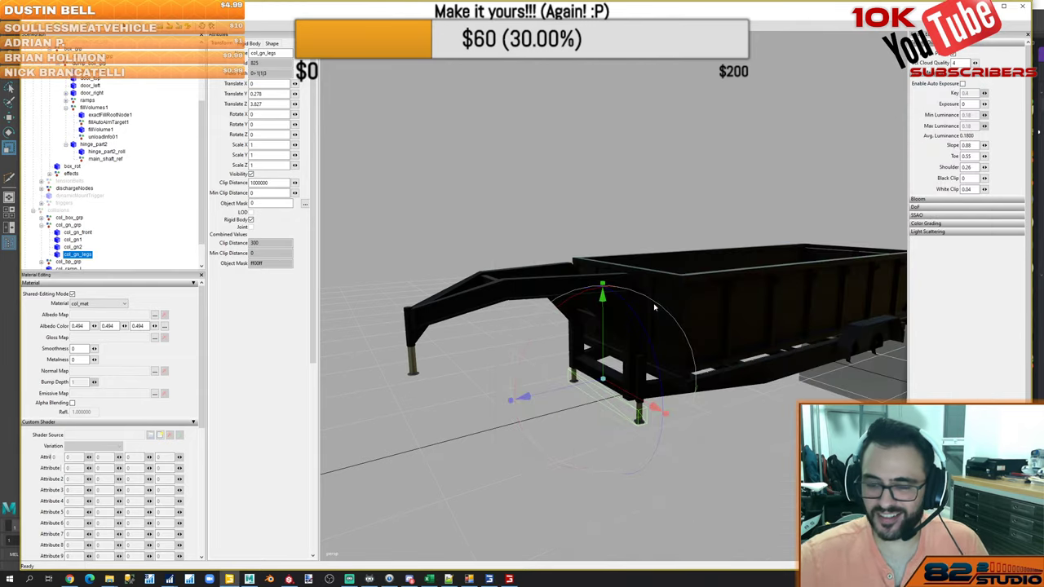
{"action": "key", "text": "alt+Tab"}
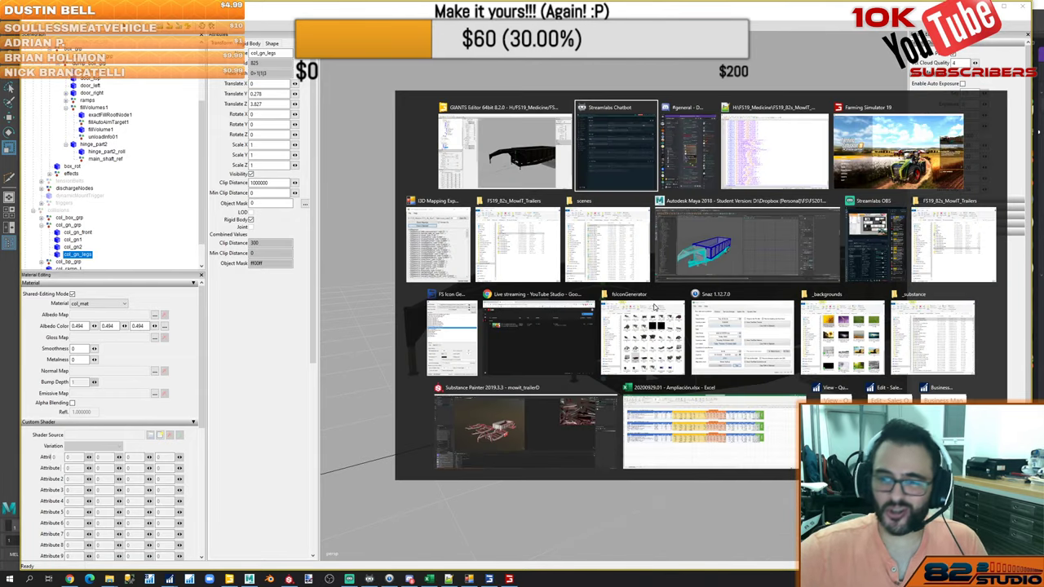
{"action": "key", "text": "alt+Tab"}
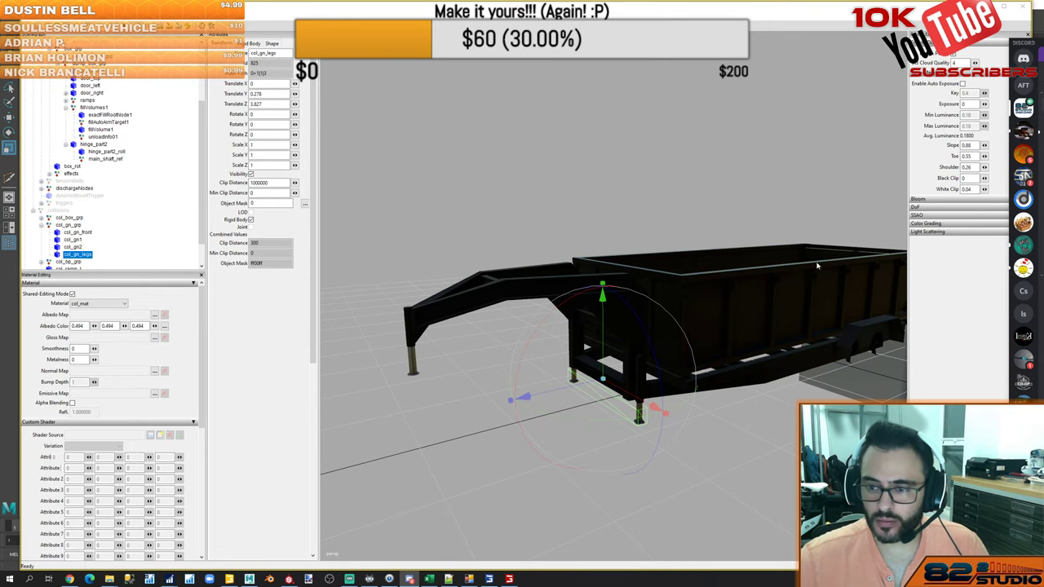
{"action": "key", "text": "alt+Tab"}
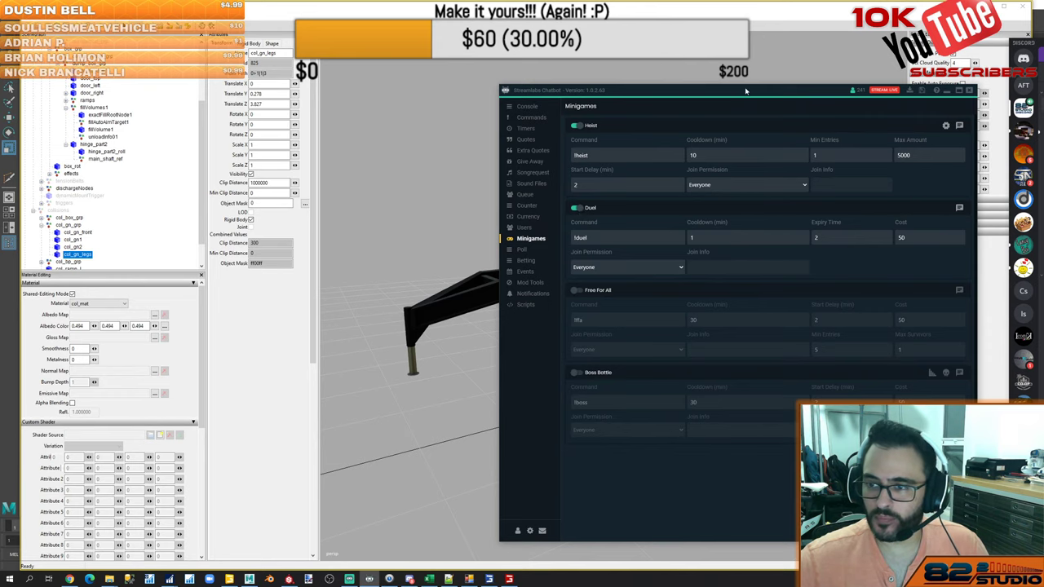
{"action": "left_click_drag", "start_coordinate": [744, 91], "coordinate": [634, 84]}
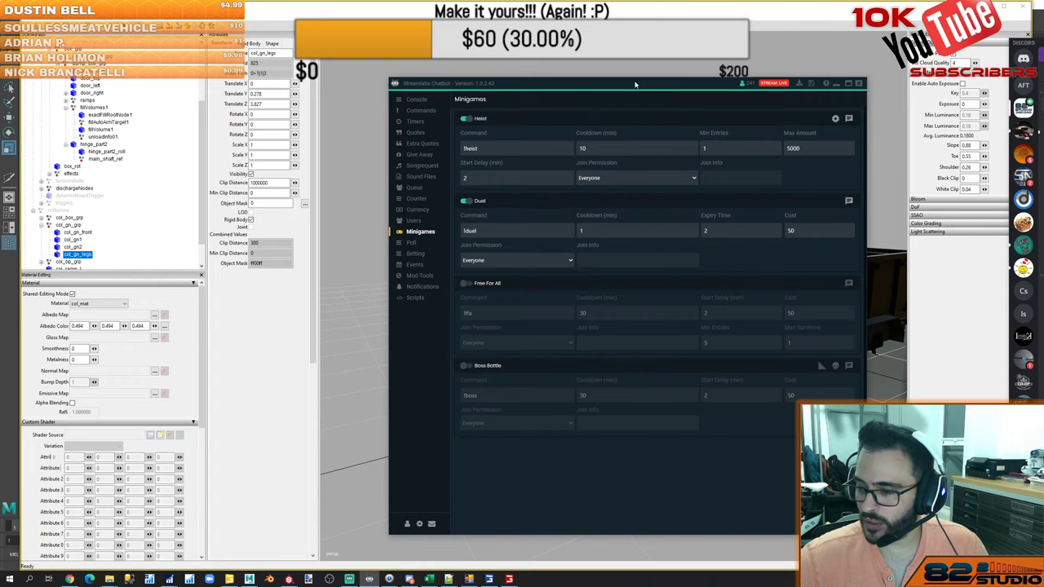
{"action": "left_click", "coordinate": [712, 13]}
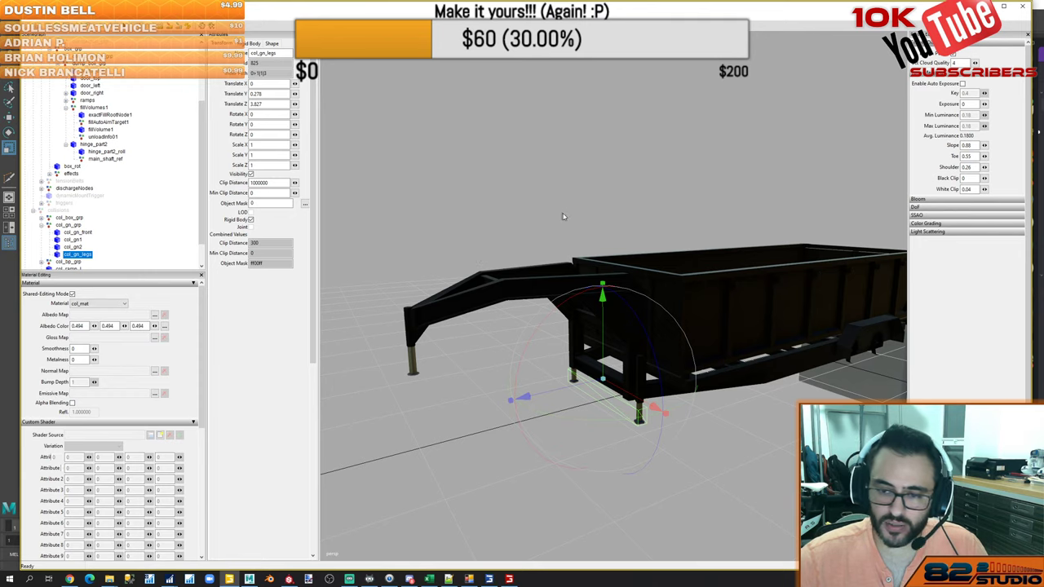
{"action": "left_click_drag", "start_coordinate": [566, 215], "coordinate": [631, 221], "text": "alt"}
{"action": "middle_click_drag", "start_coordinate": [630, 221], "coordinate": [644, 197]}
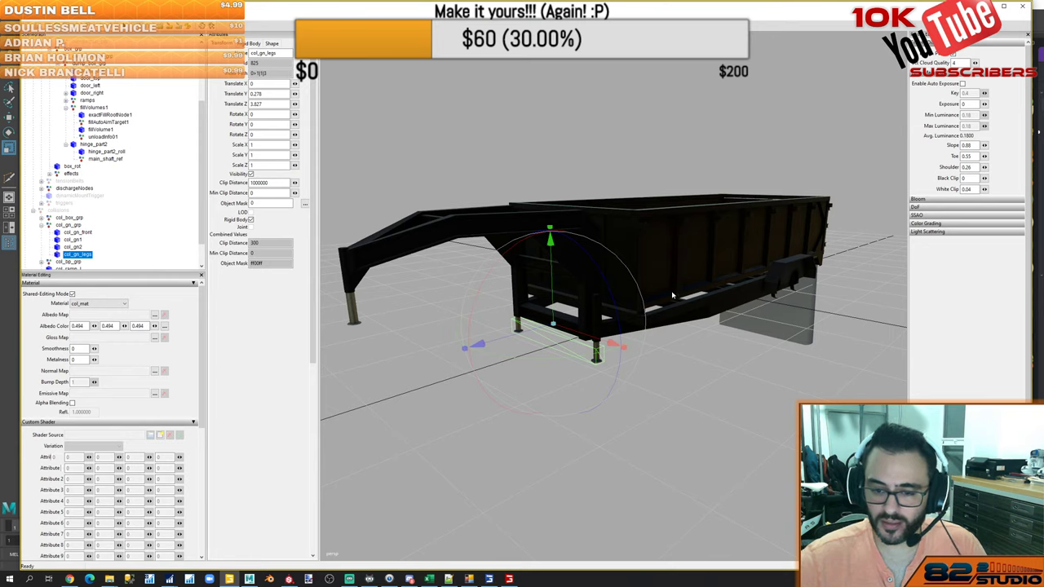
Check the rigid body settings of trailer_maincomponent1, collapse its node tree and select the collisions group
{"action": "scroll", "coordinate": [101, 94], "scroll_direction": "up", "scroll_amount": 4}
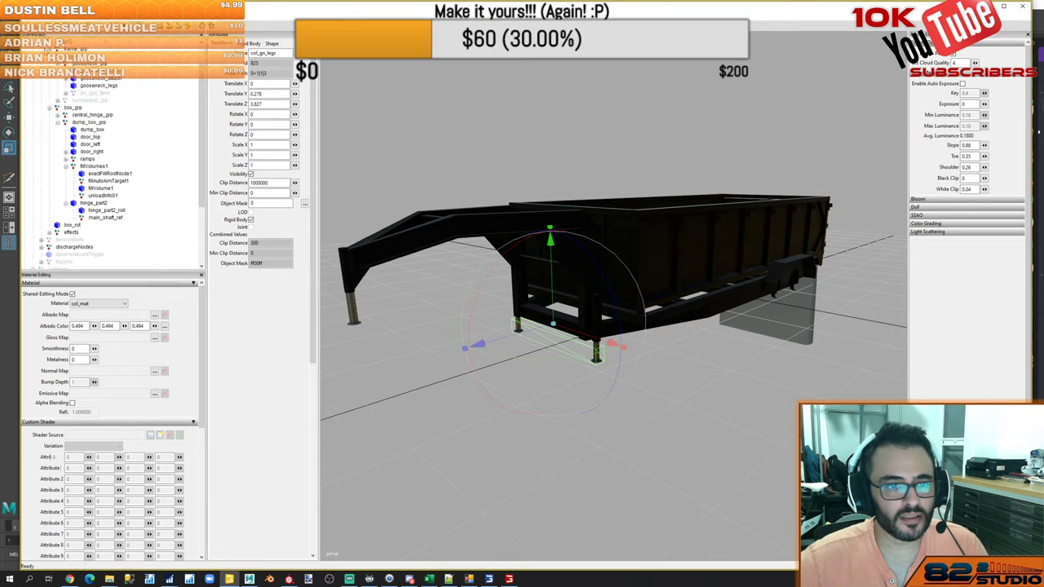
{"action": "left_click", "coordinate": [85, 49]}
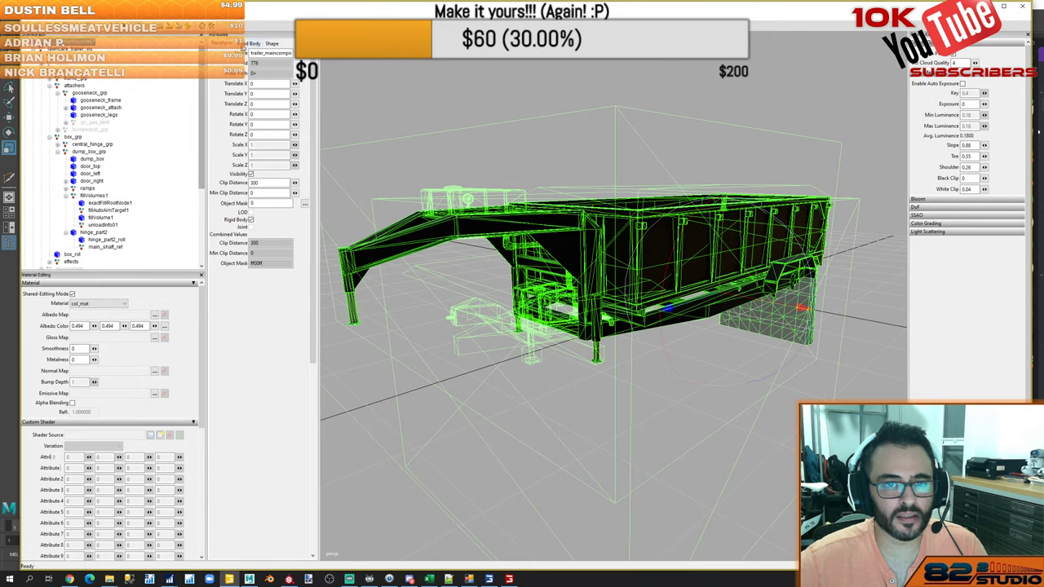
{"action": "left_click", "coordinate": [253, 43]}
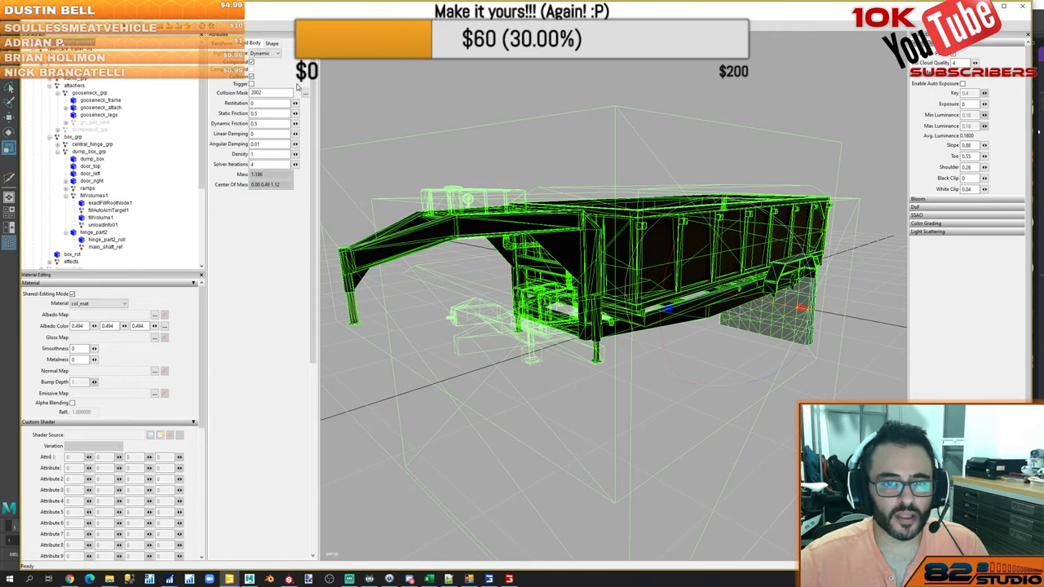
{"action": "double_click", "coordinate": [72, 49]}
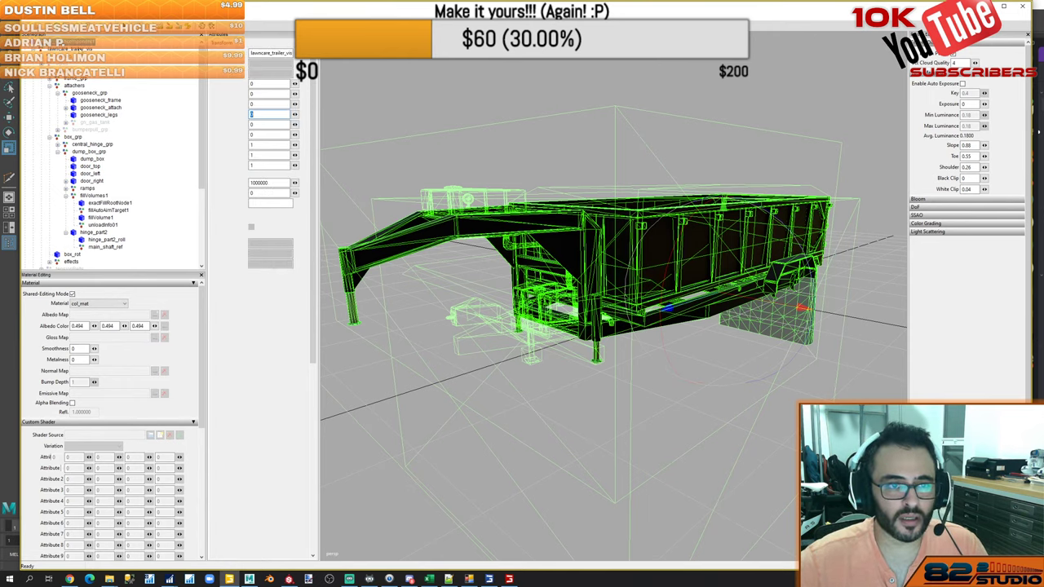
{"action": "double_click", "coordinate": [71, 56]}
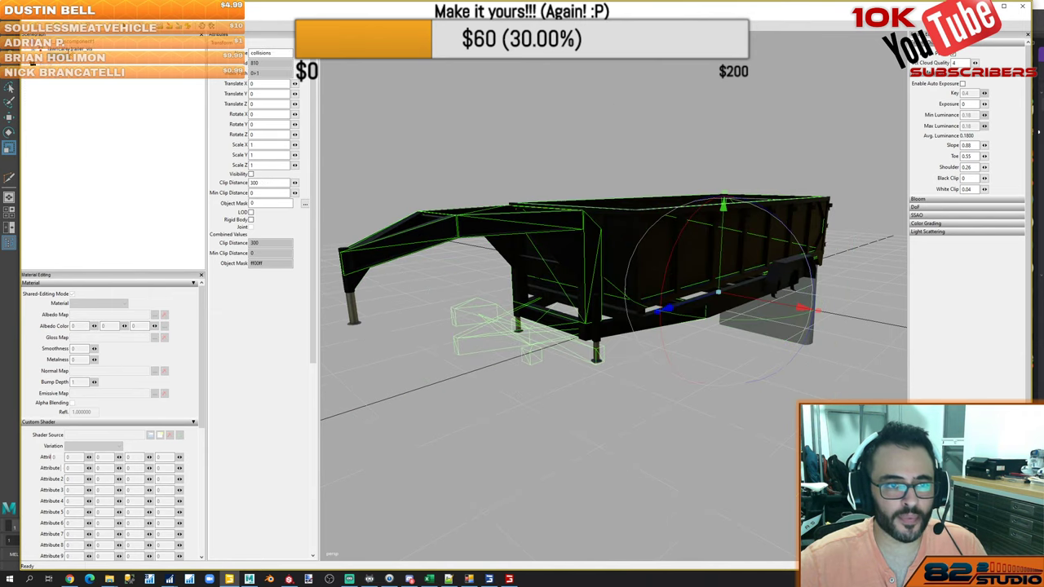
Hide the lawncare_trailer_vis group and reselect trailer_maincomponent1 to check its contents in the viewport
{"action": "left_click", "coordinate": [70, 51]}
{"action": "key", "text": "h"}
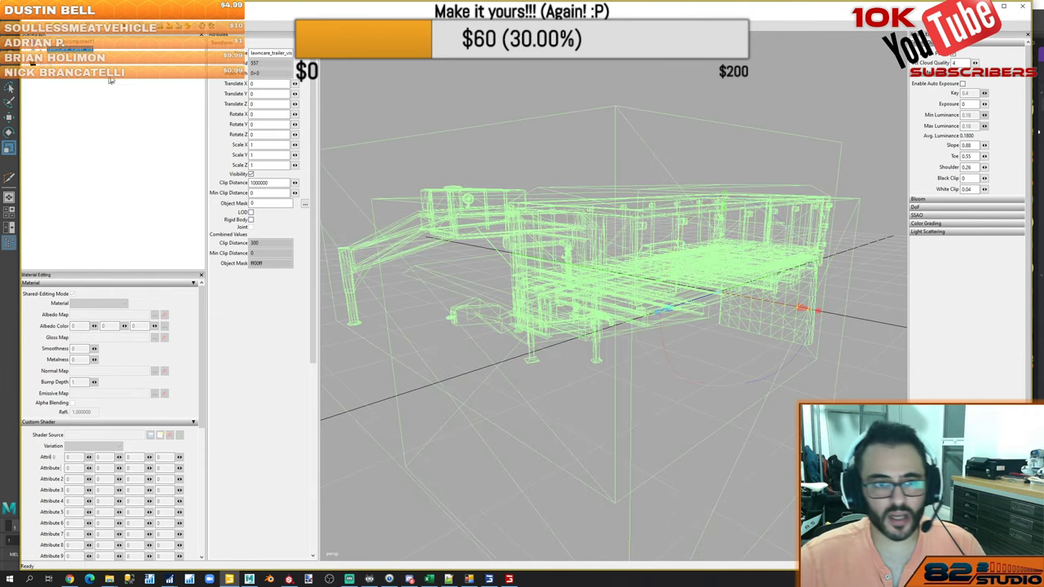
{"action": "left_click", "coordinate": [113, 80]}
{"action": "left_click", "coordinate": [88, 44]}
{"action": "left_click", "coordinate": [111, 81]}
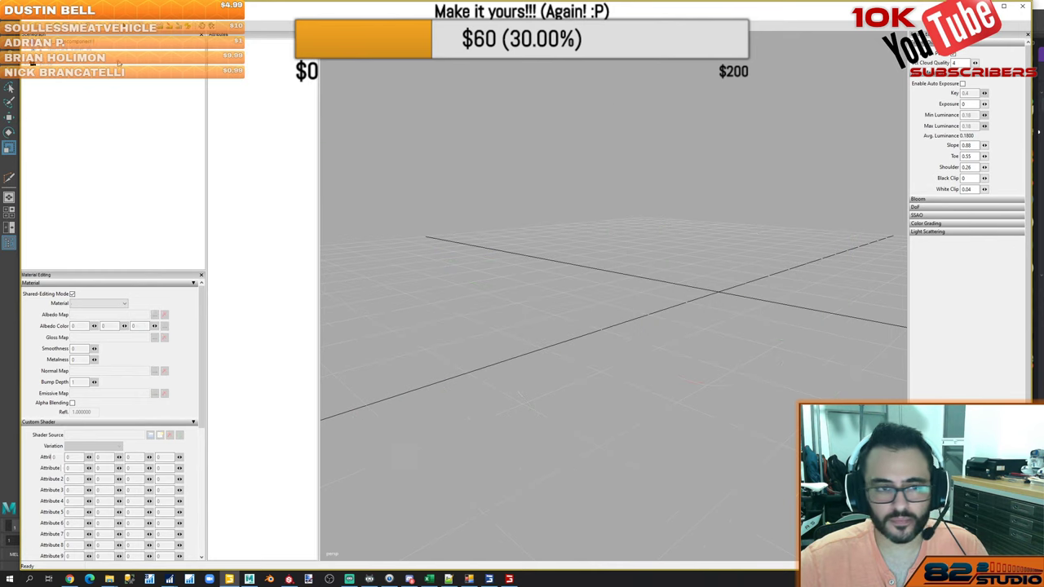
{"action": "left_click", "coordinate": [89, 44]}
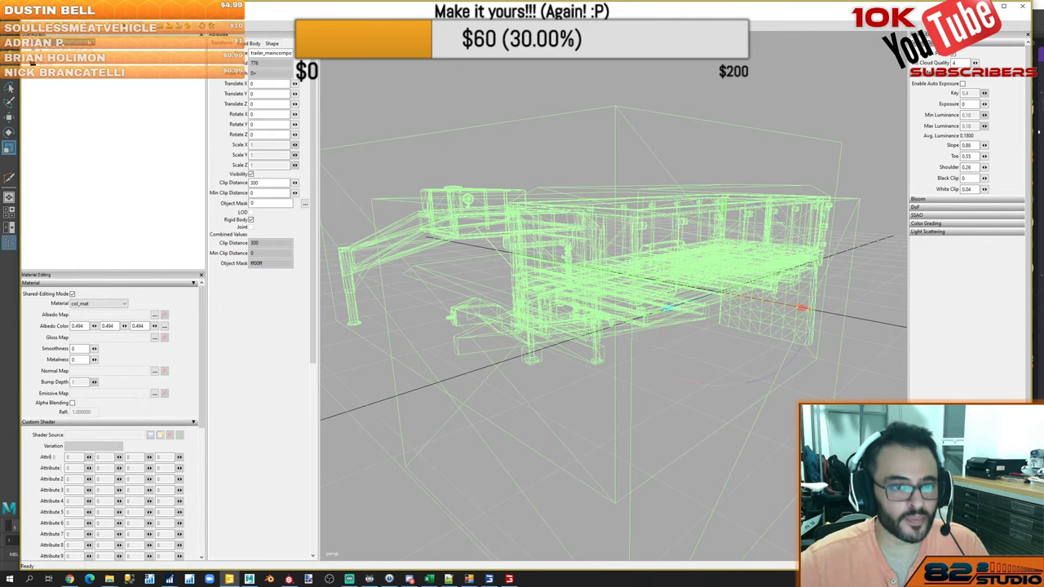
Expand the second trailer_maincomponent1 node in the scenegraph and delete the child groups inside it
{"action": "left_click", "coordinate": [84, 69]}
{"action": "double_click", "coordinate": [56, 71]}
{"action": "left_click", "coordinate": [71, 79]}
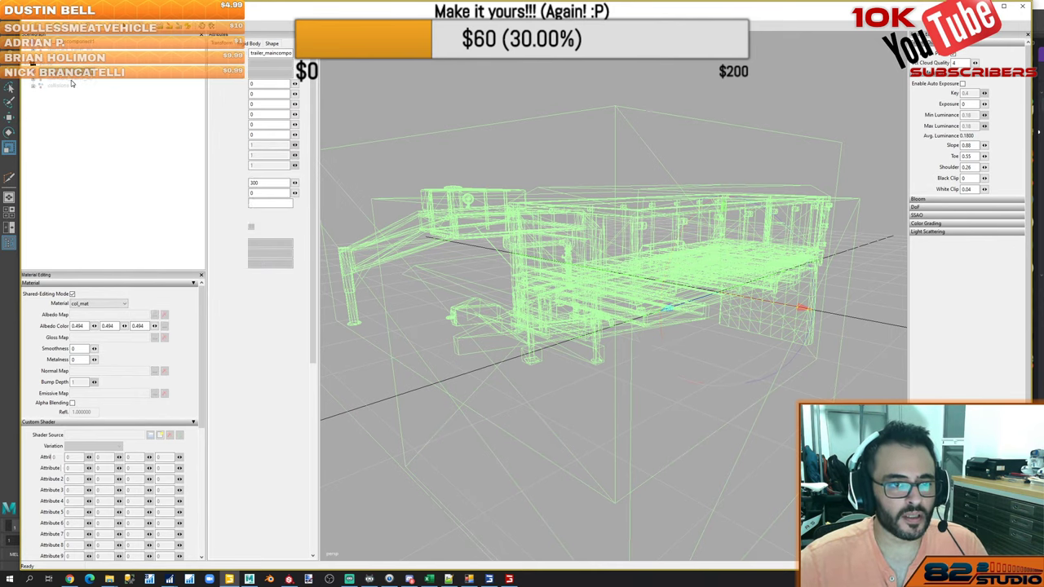
{"action": "left_click", "coordinate": [67, 86], "text": "shift"}
{"action": "key", "text": "Delete"}
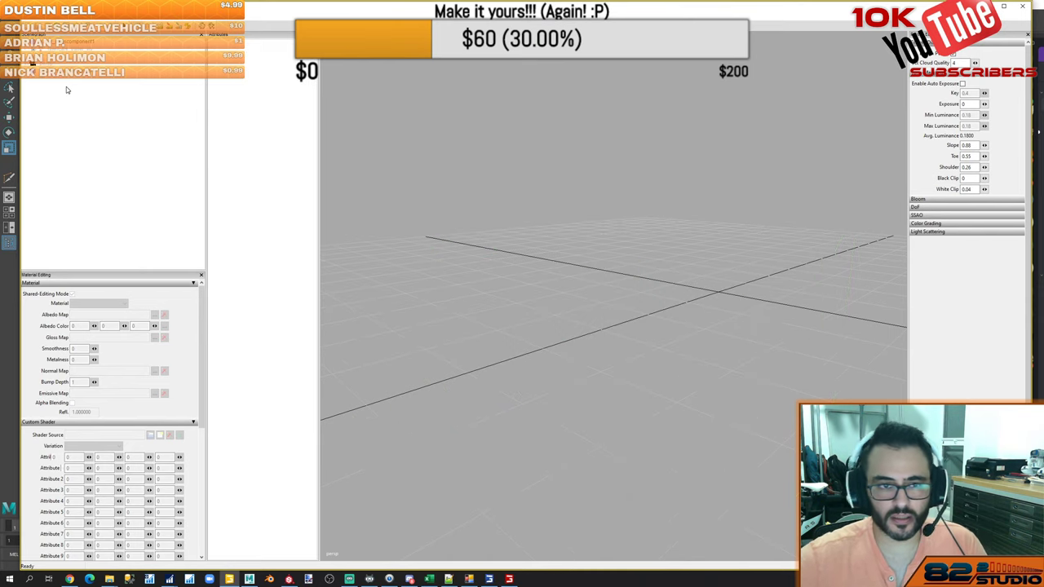
Select the second trailer_maincomponent1 node, inspect its flat collision plate and clear the selection
{"action": "left_click", "coordinate": [70, 73]}
{"action": "left_click_drag", "start_coordinate": [617, 242], "coordinate": [481, 235], "text": "alt"}
{"action": "middle_click_drag", "start_coordinate": [481, 236], "coordinate": [571, 255]}
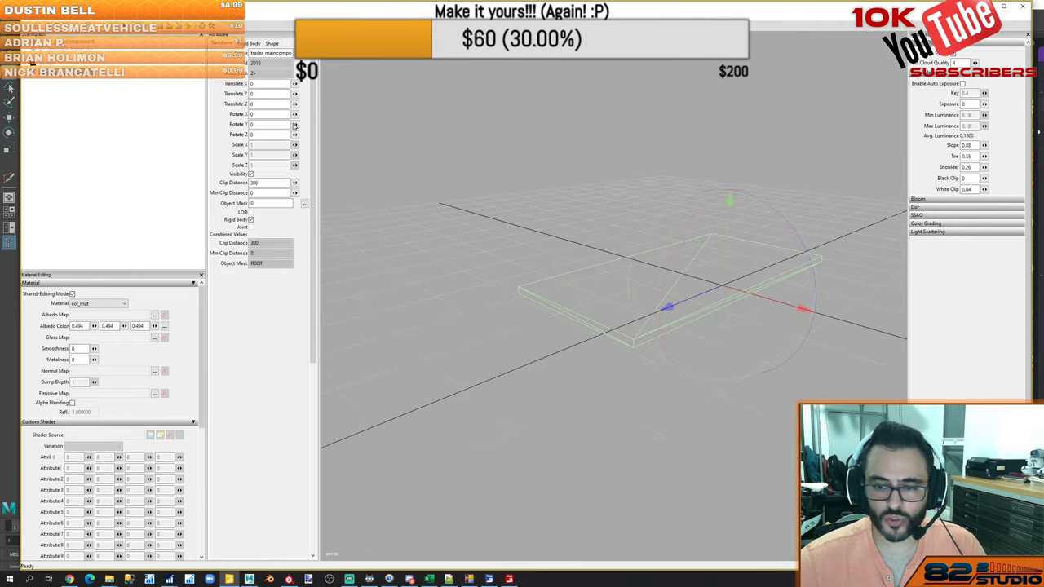
{"action": "left_click", "coordinate": [102, 85]}
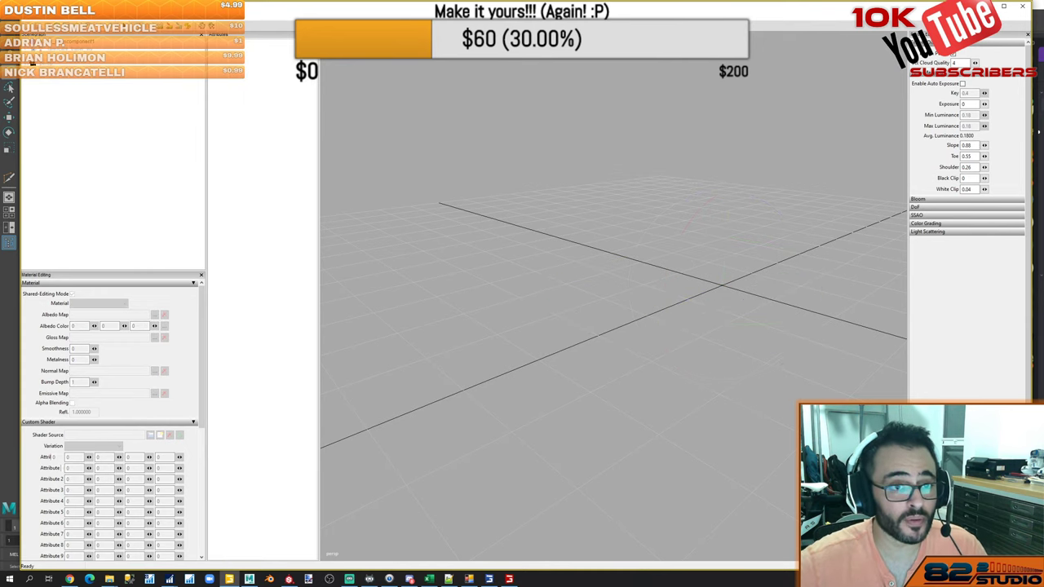
Make lawncare_trailer_vis visible again and inspect the collisions group from above and underneath the trailer
{"action": "left_click", "coordinate": [71, 50]}
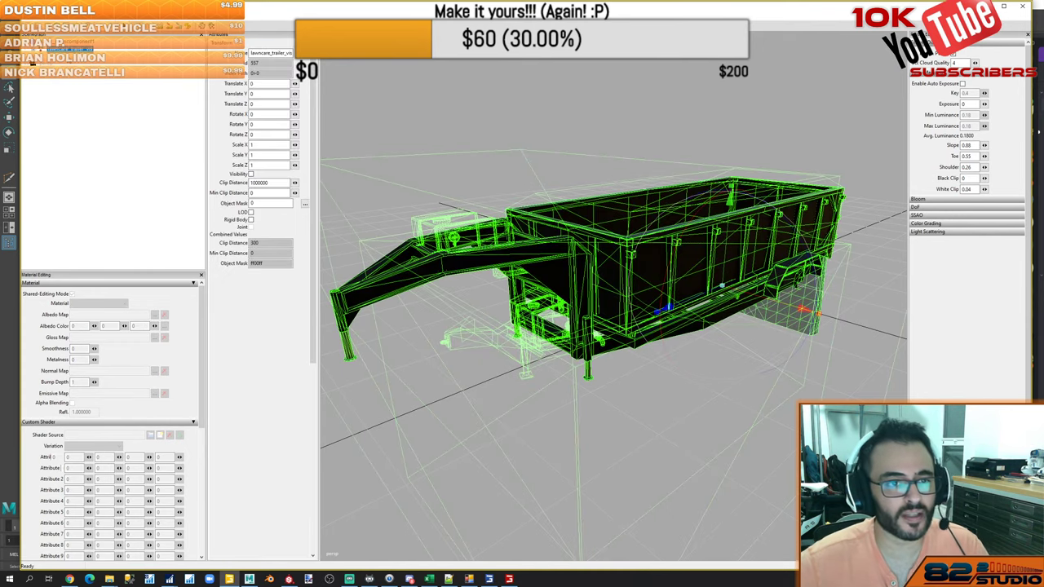
{"action": "left_click", "coordinate": [66, 57]}
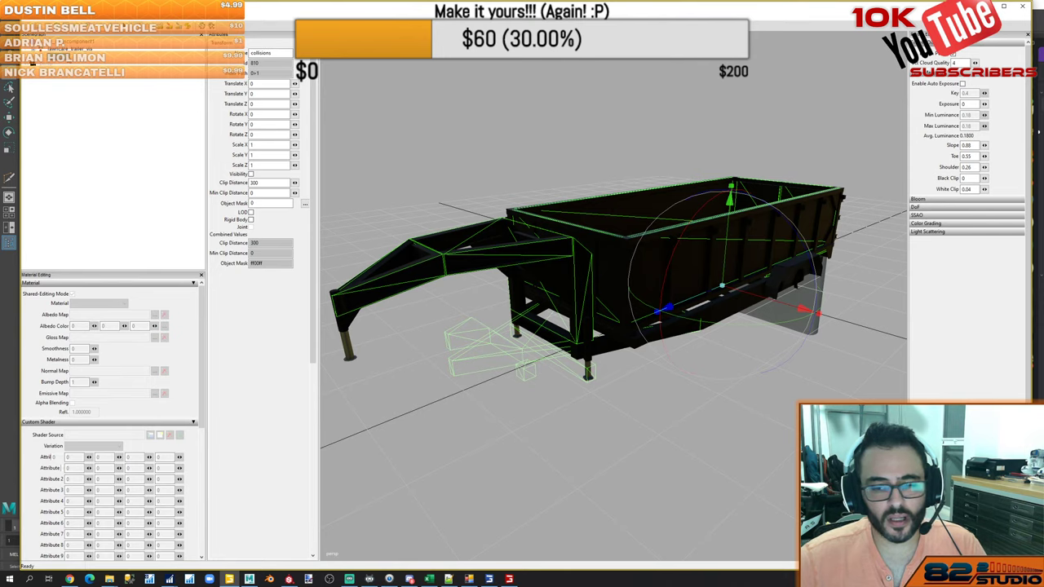
{"action": "left_click", "coordinate": [33, 56]}
{"action": "left_click", "coordinate": [33, 56]}
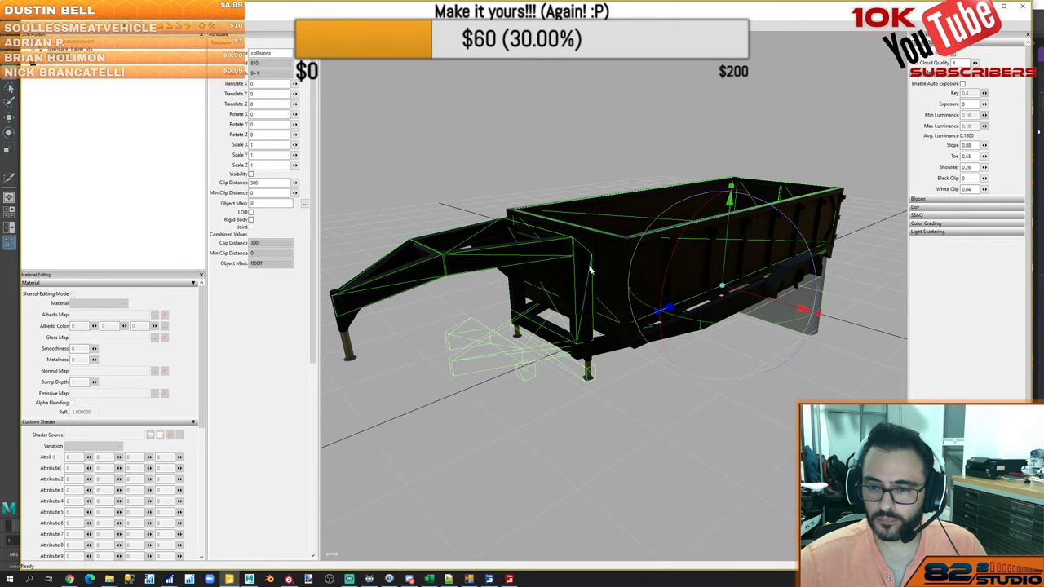
{"action": "left_click_drag", "start_coordinate": [733, 243], "coordinate": [532, 283], "text": "alt"}
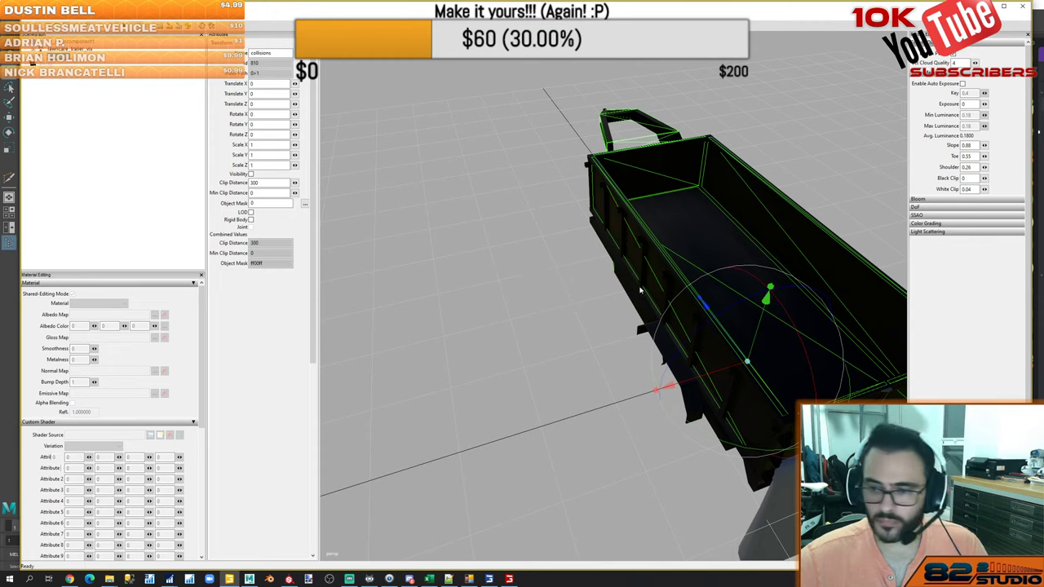
{"action": "middle_click_drag", "start_coordinate": [640, 291], "coordinate": [678, 189]}
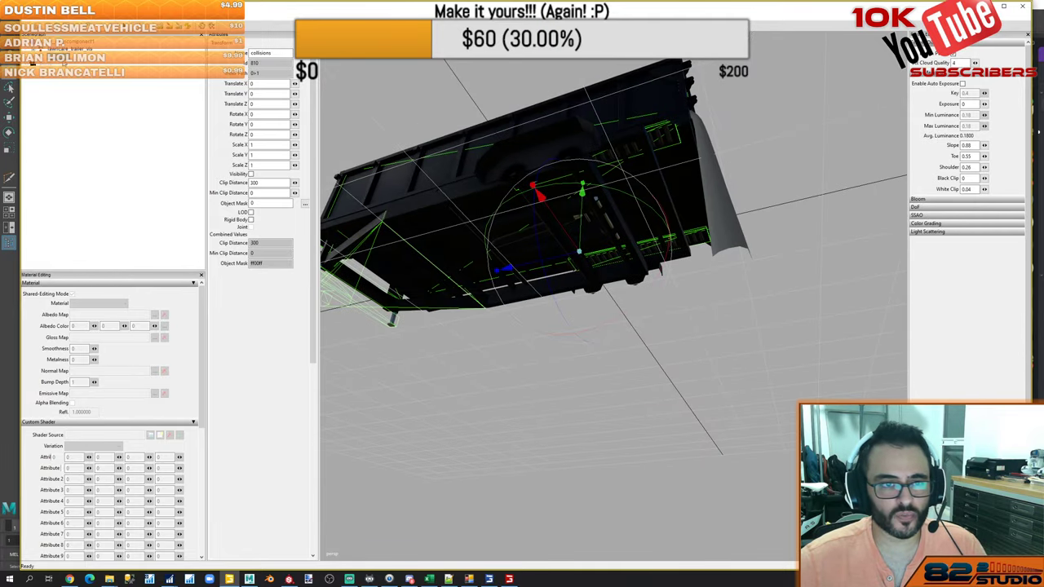
Delete the col_ramp_L and col_ramp_R meshes from the collisions group
{"action": "left_click", "coordinate": [61, 64]}
{"action": "double_click", "coordinate": [62, 57]}
{"action": "left_click", "coordinate": [82, 115]}
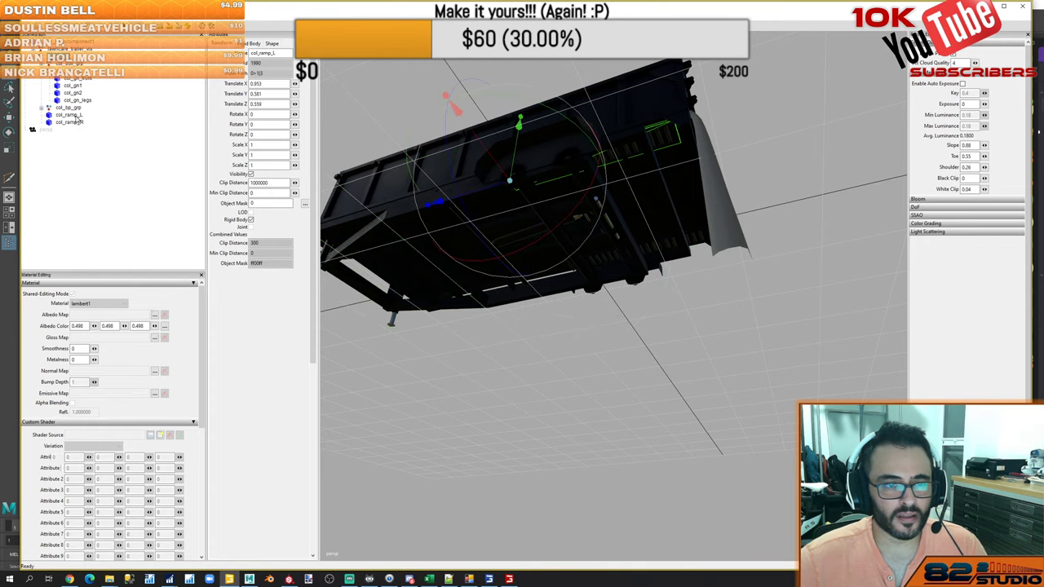
{"action": "left_click", "coordinate": [78, 122], "text": "shift"}
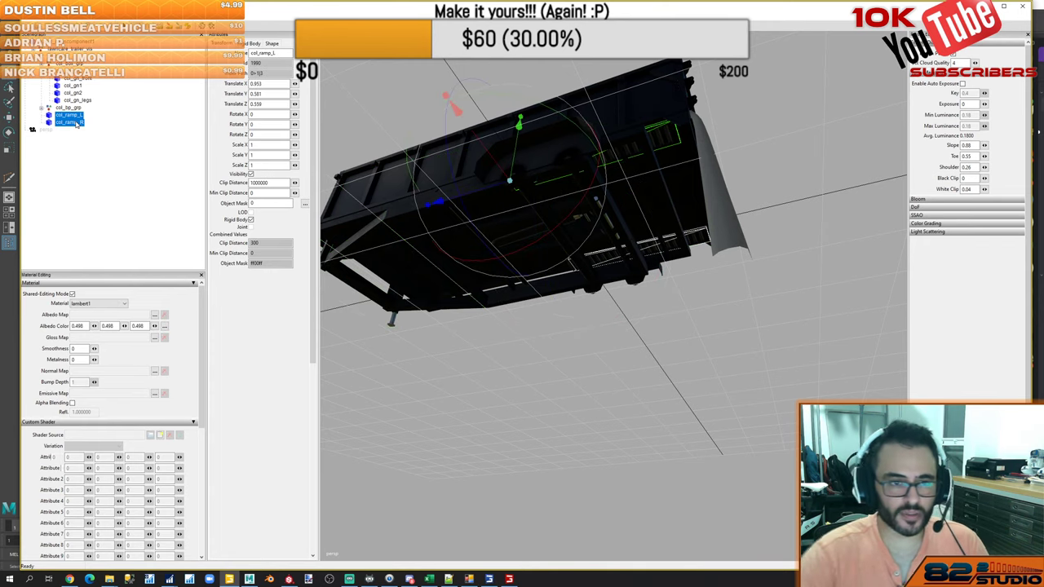
{"action": "key", "text": "Delete"}
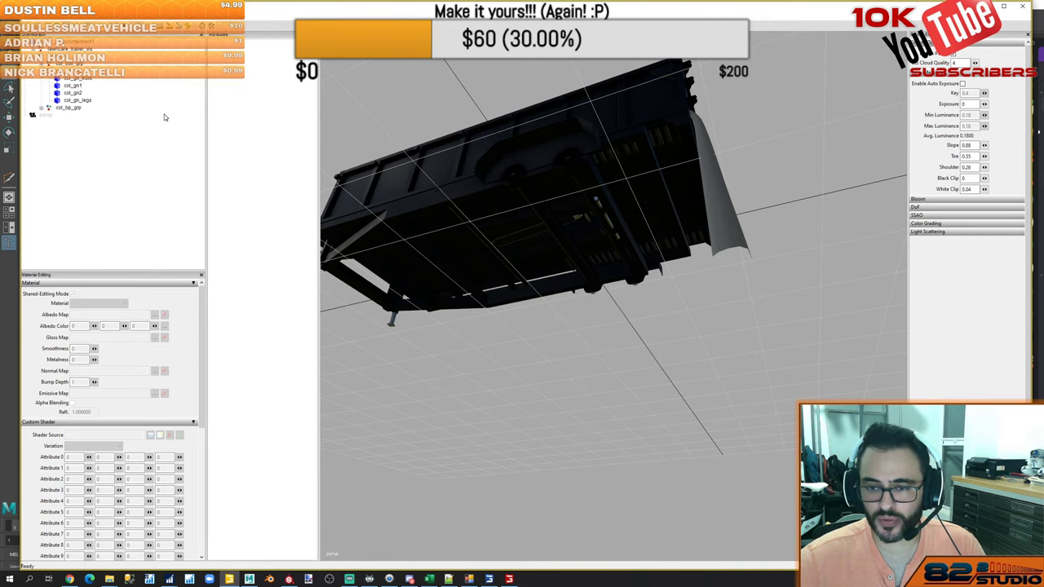
Bring up Farming Simulator 19 and switch to mowit_trailerD.xml in Notepad++
{"action": "key", "text": "alt+Tab"}
{"action": "key", "text": "alt+Tab"}
{"action": "key", "text": "alt+Tab"}
{"action": "key", "text": "alt+Tab"}
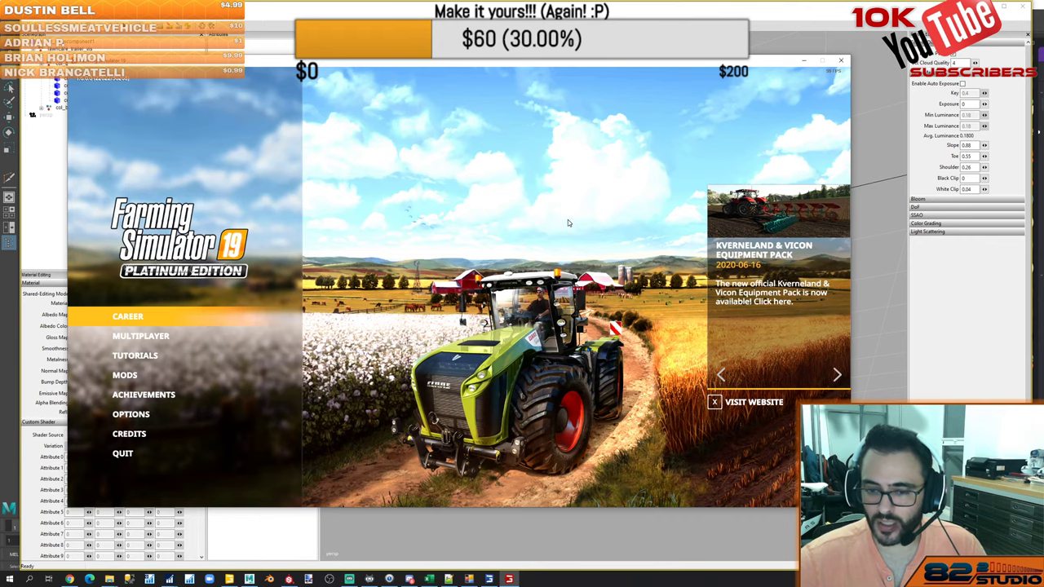
{"action": "key", "text": "alt+Tab"}
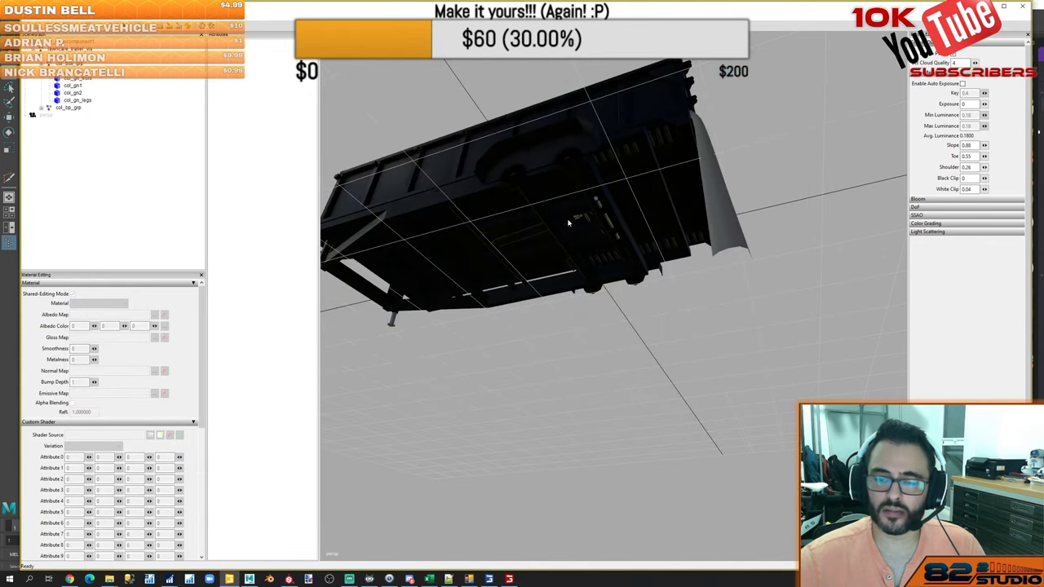
{"action": "key", "text": "alt+Tab"}
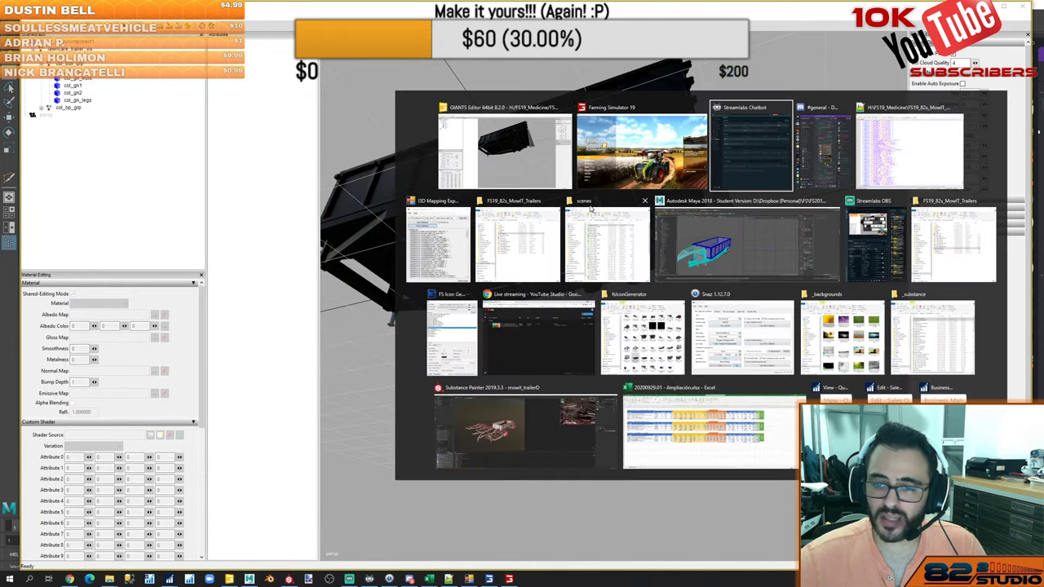
{"action": "left_click", "coordinate": [641, 151]}
{"action": "key", "text": "alt+Tab"}
{"action": "key", "text": "alt+Tab"}
{"action": "key", "text": "alt+Tab"}
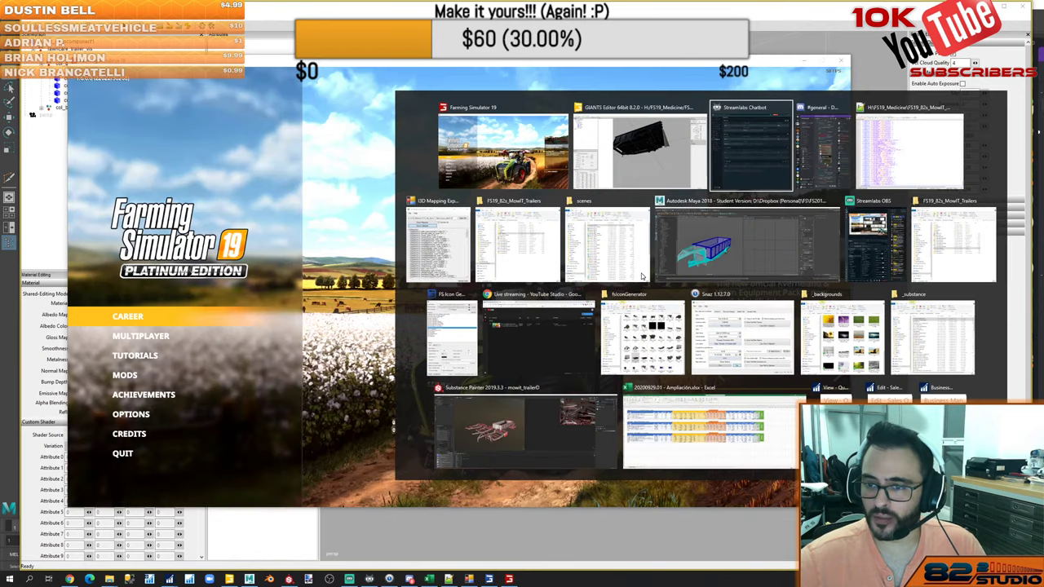
{"action": "key", "text": "alt+Tab"}
Collapse the commented-out tensionBelts block in the trailer's XML
{"action": "scroll", "coordinate": [789, 457], "scroll_direction": "down", "scroll_amount": 1}
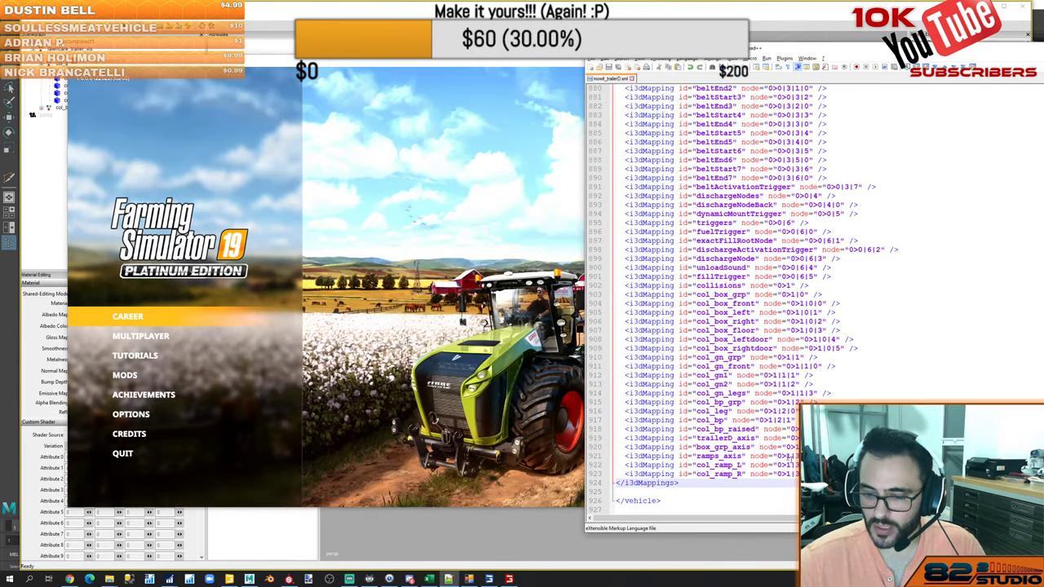
{"action": "scroll", "coordinate": [734, 294], "scroll_direction": "up", "scroll_amount": 20}
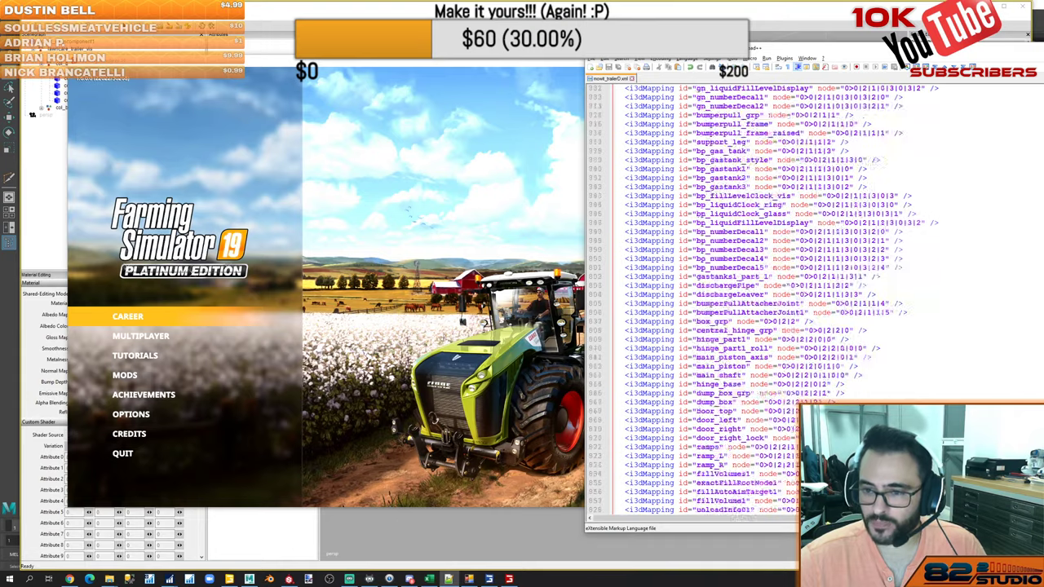
{"action": "scroll", "coordinate": [693, 302], "scroll_direction": "up", "scroll_amount": 20}
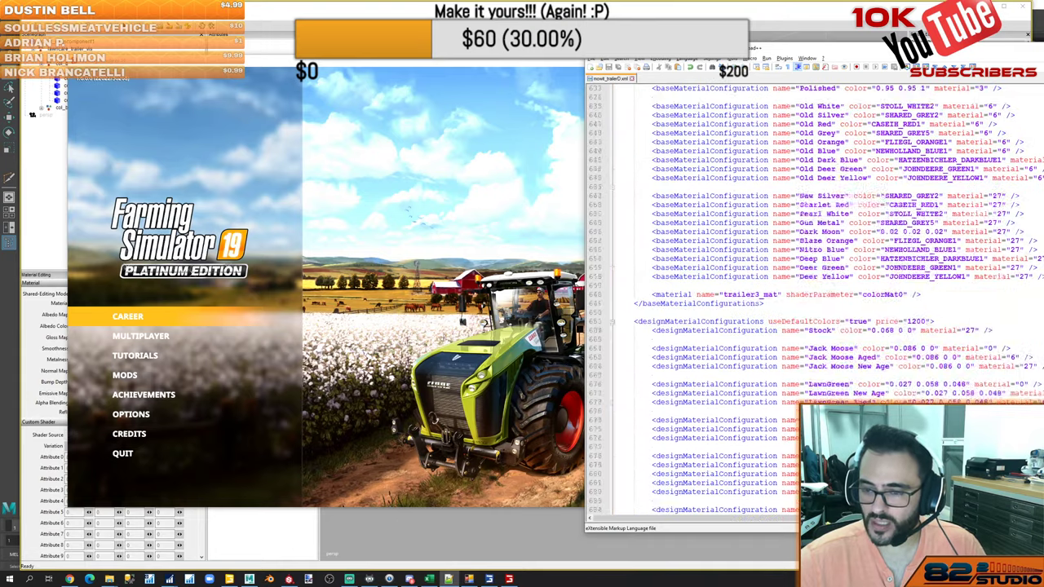
{"action": "scroll", "coordinate": [693, 301], "scroll_direction": "up", "scroll_amount": 8}
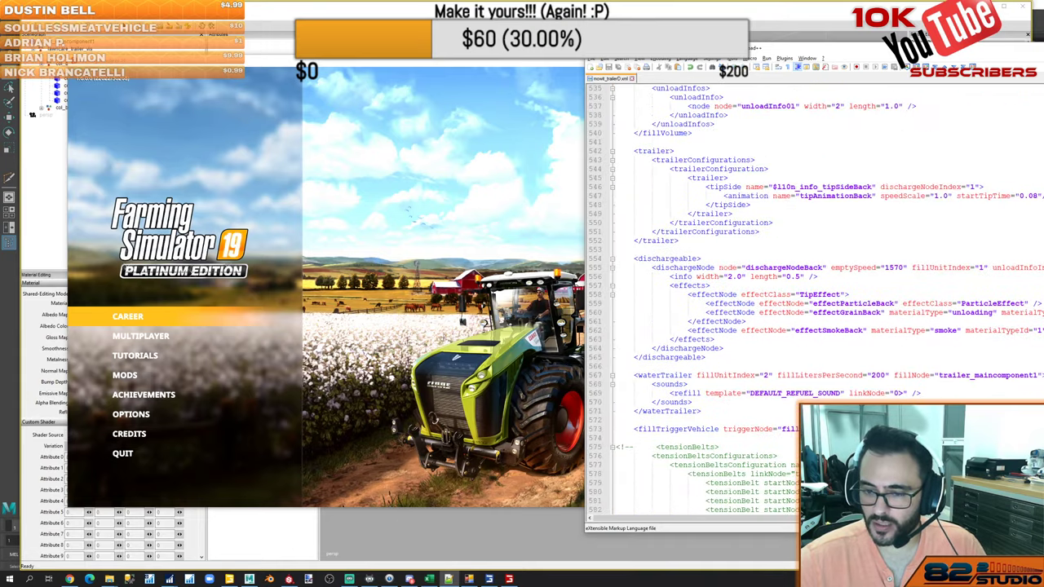
{"action": "scroll", "coordinate": [693, 302], "scroll_direction": "down", "scroll_amount": 8}
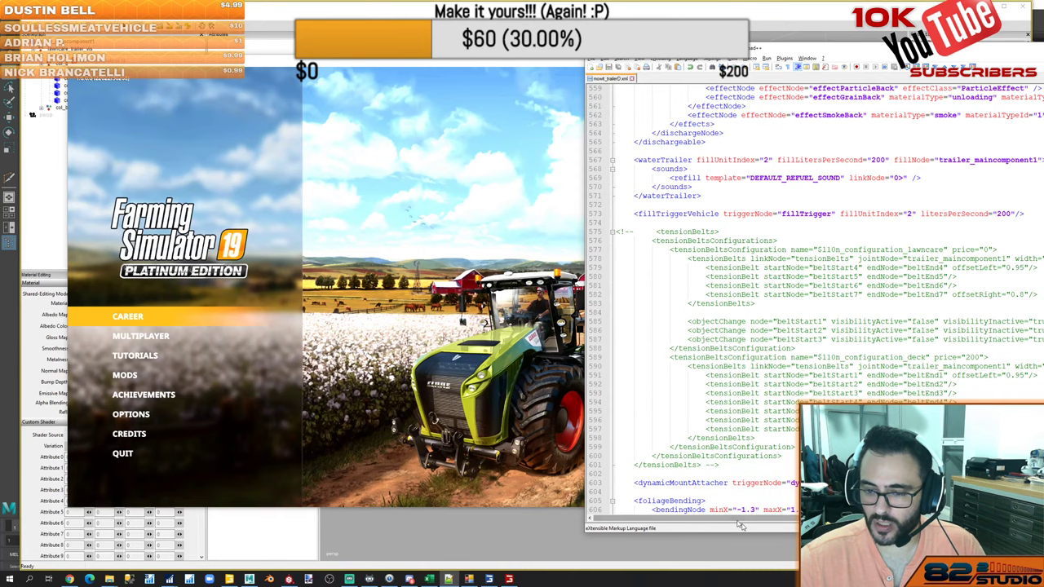
{"action": "left_click", "coordinate": [610, 233]}
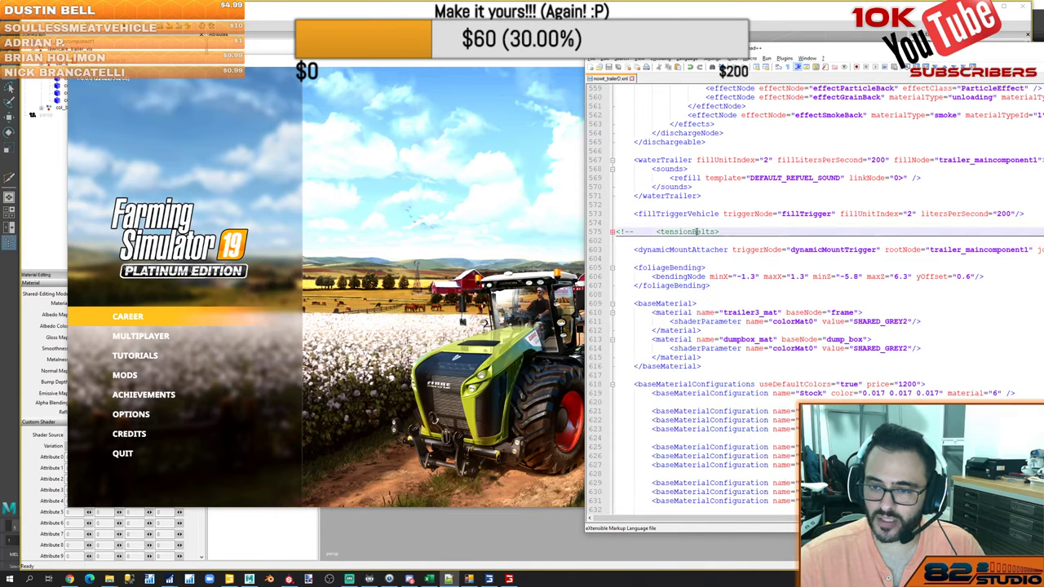
{"action": "triple_click", "coordinate": [692, 232]}
Delete the commented-out foldable block with the decal configurations and the commented-out toggleCover animation from the trailer's XML
{"action": "scroll", "coordinate": [758, 257], "scroll_direction": "up", "scroll_amount": 4}
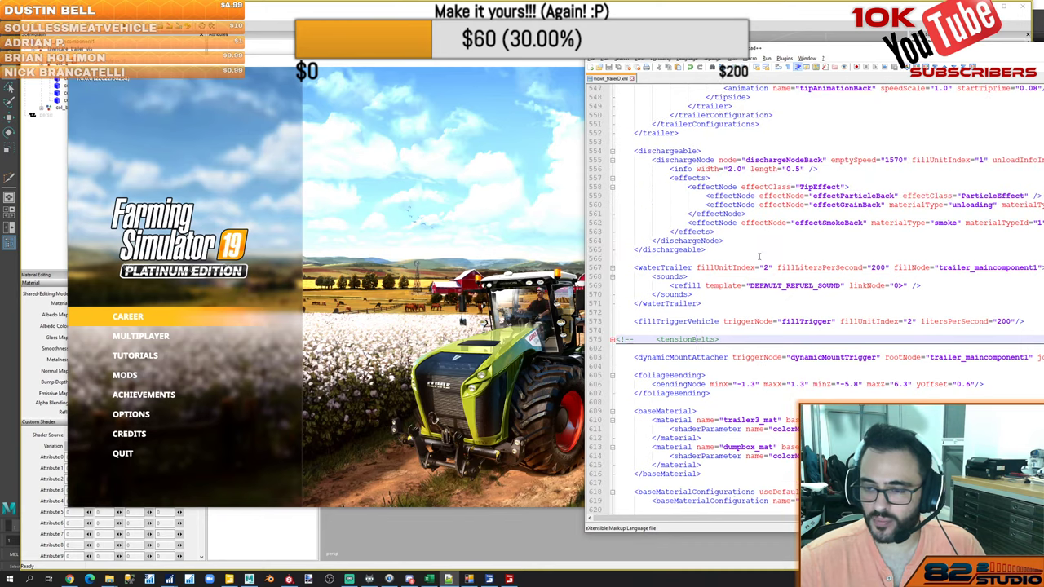
{"action": "scroll", "coordinate": [776, 280], "scroll_direction": "up", "scroll_amount": 15}
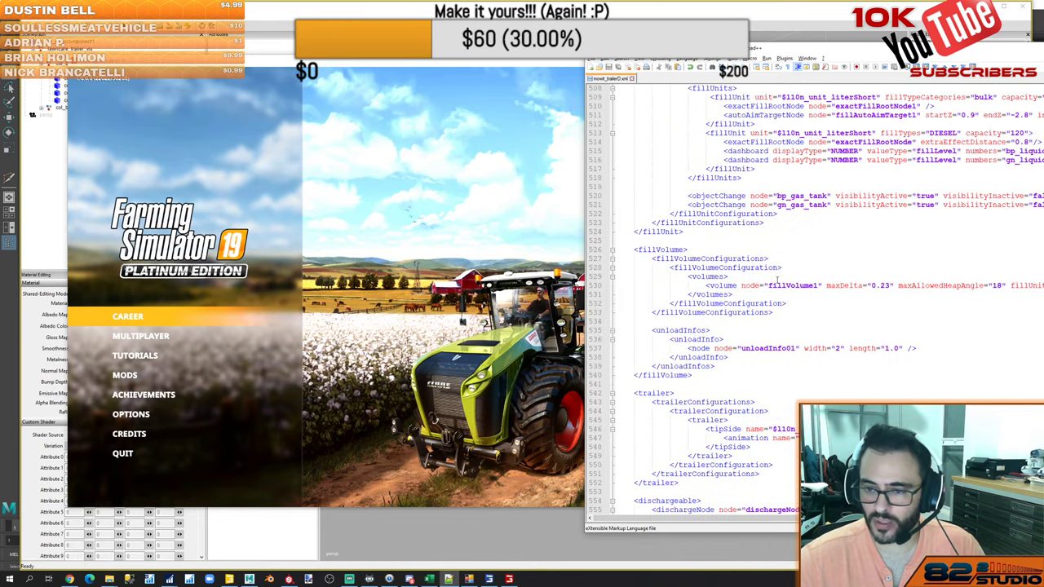
{"action": "scroll", "coordinate": [777, 280], "scroll_direction": "up", "scroll_amount": 5}
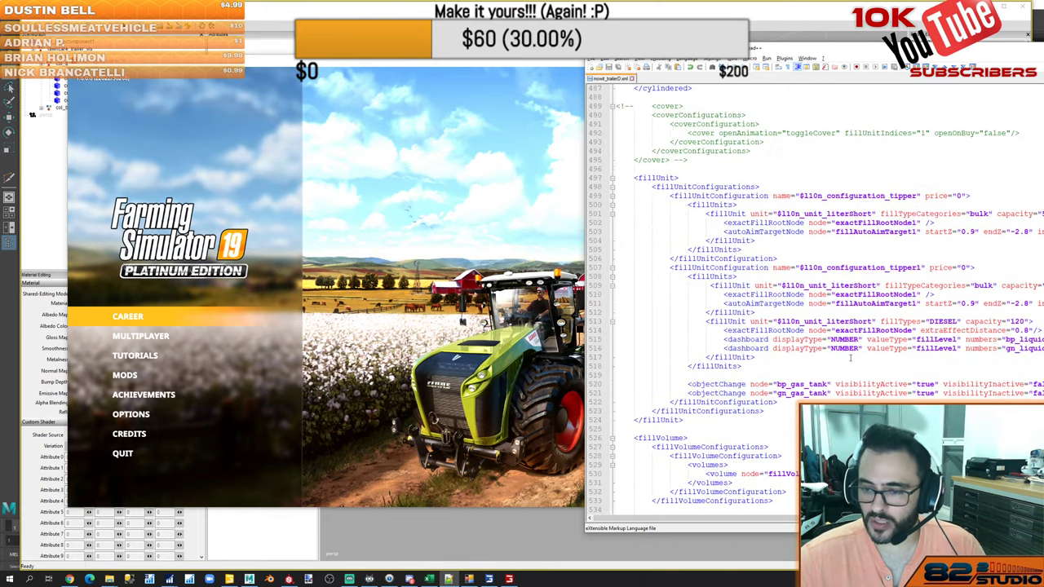
{"action": "scroll", "coordinate": [850, 357], "scroll_direction": "up", "scroll_amount": 7}
{"action": "scroll", "coordinate": [769, 358], "scroll_direction": "up", "scroll_amount": 7}
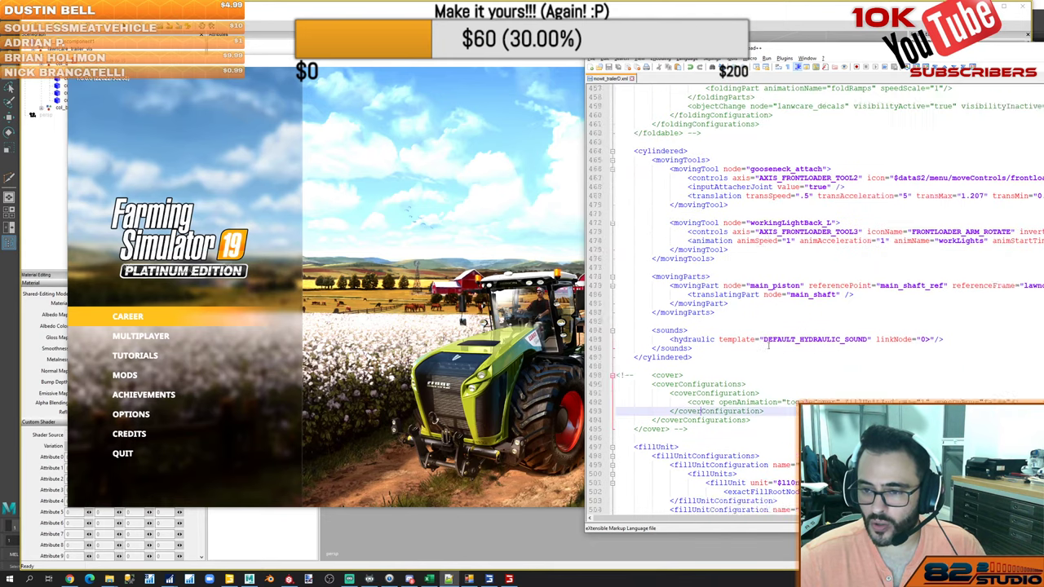
{"action": "scroll", "coordinate": [709, 290], "scroll_direction": "up", "scroll_amount": 6}
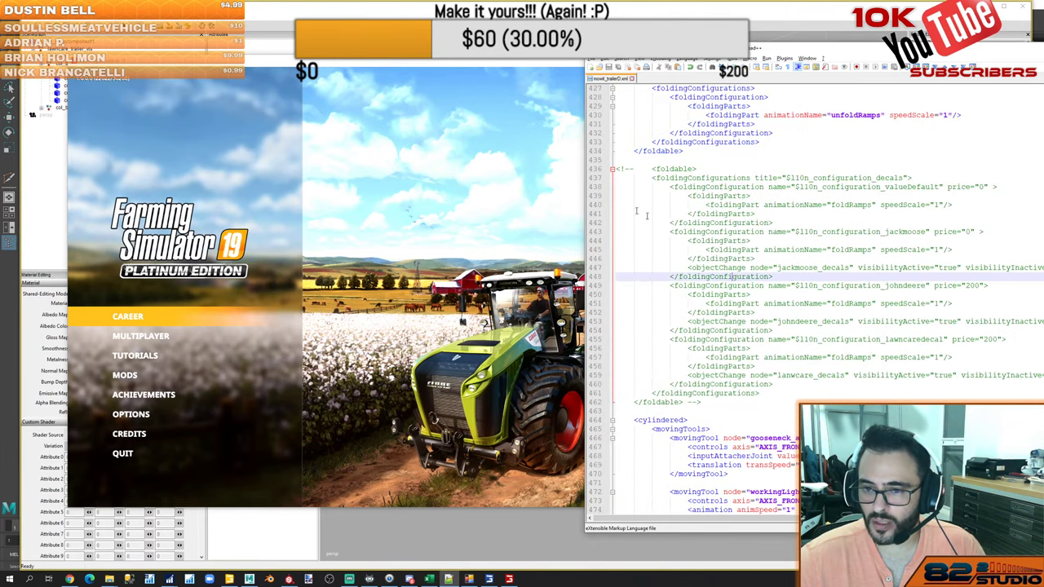
{"action": "left_click", "coordinate": [611, 169]}
{"action": "scroll", "coordinate": [688, 169], "scroll_direction": "up", "scroll_amount": 2}
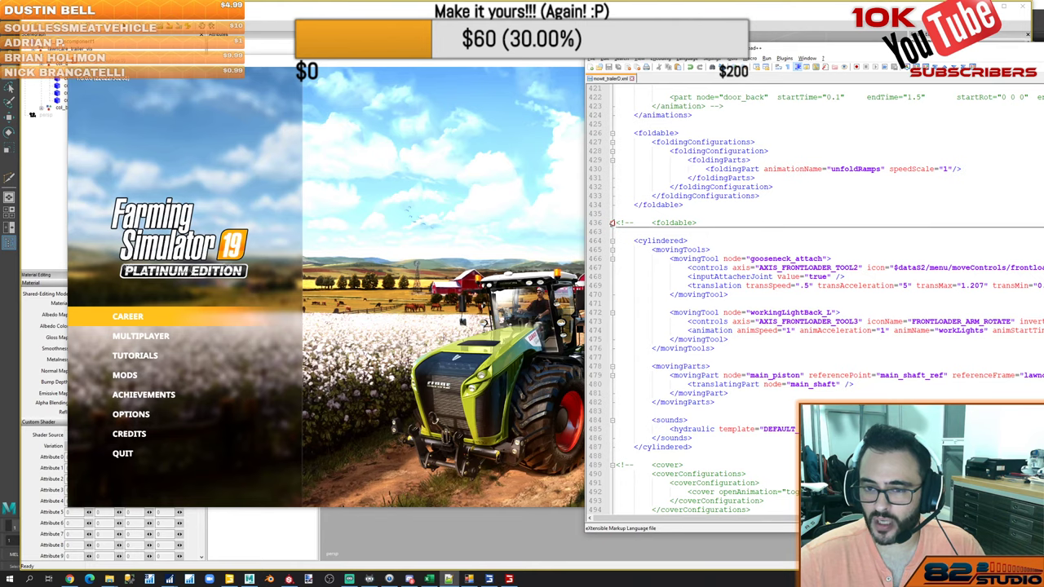
{"action": "left_click", "coordinate": [612, 223]}
{"action": "left_click_drag", "start_coordinate": [712, 457], "coordinate": [774, 214]}
{"action": "key", "text": "Delete"}
{"action": "scroll", "coordinate": [811, 232], "scroll_direction": "up", "scroll_amount": 9}
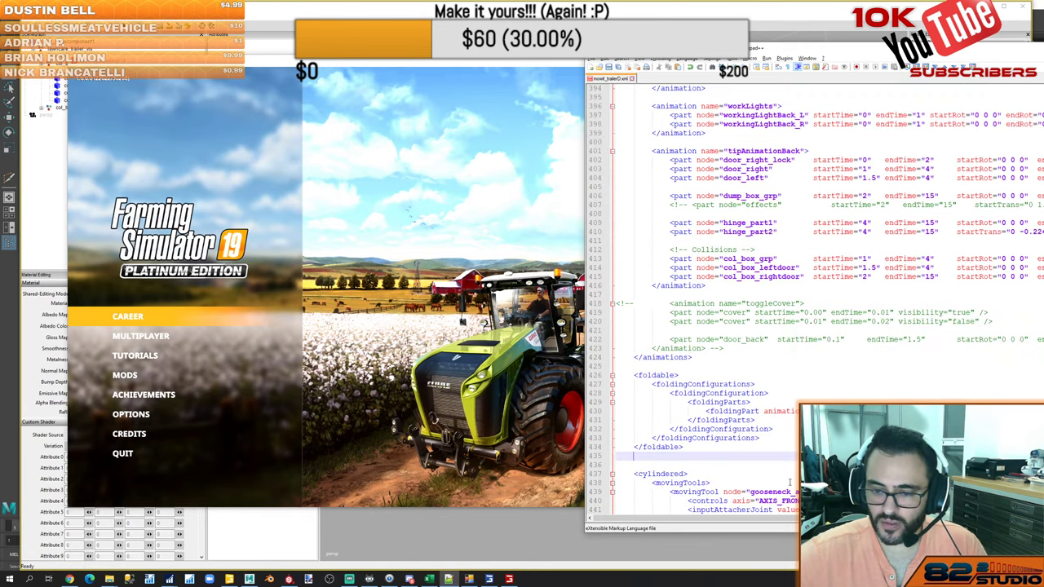
{"action": "key", "text": "BackSpace"}
{"action": "left_click_drag", "start_coordinate": [736, 353], "coordinate": [717, 286]}
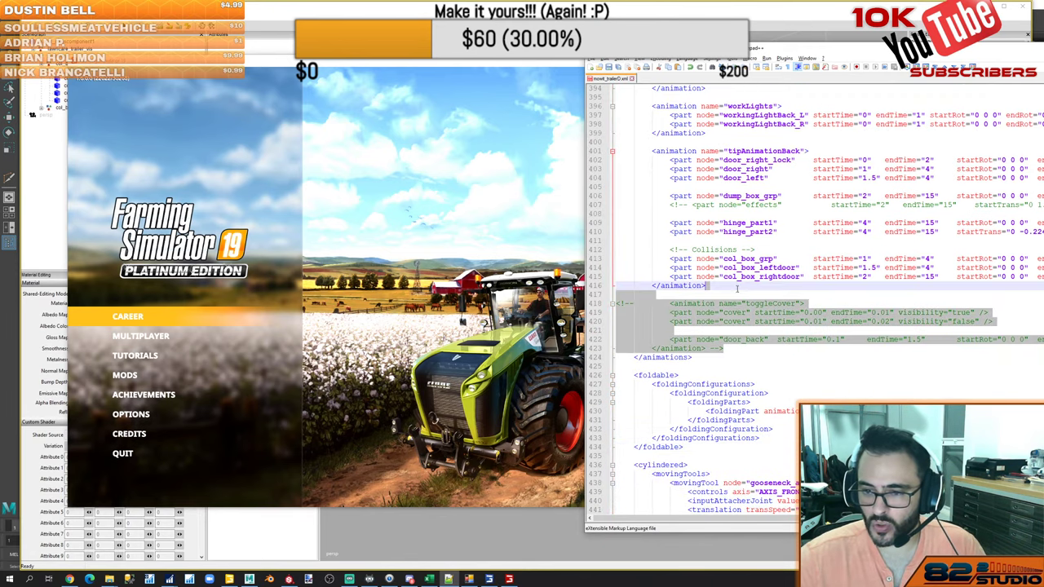
{"action": "key", "text": "Delete"}
Comment out all col_ramp_L and col_ramp_R part lines in the animation's Collisions section
{"action": "scroll", "coordinate": [853, 296], "scroll_direction": "up", "scroll_amount": 8}
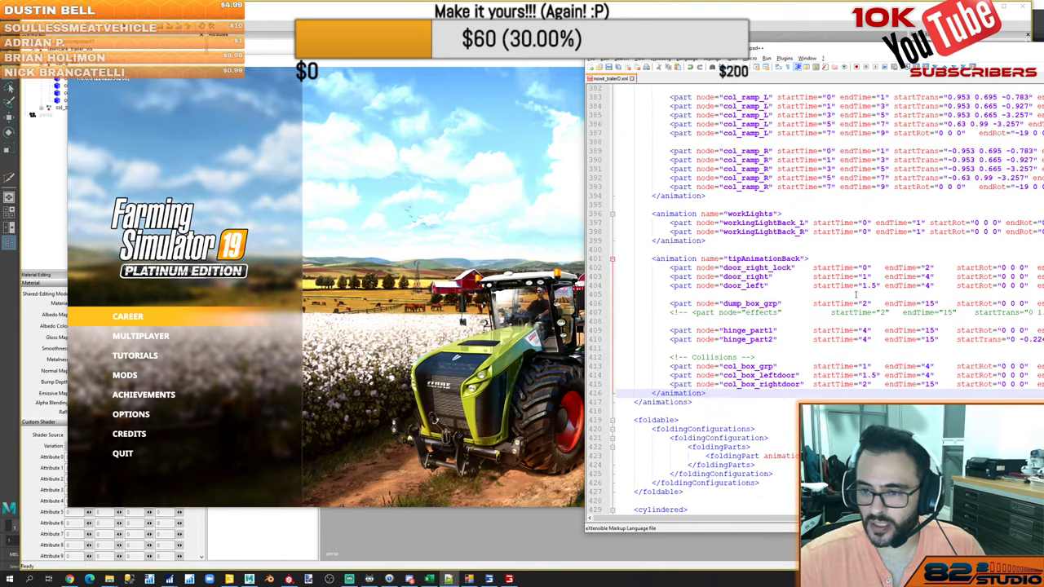
{"action": "left_click_drag", "start_coordinate": [620, 304], "coordinate": [668, 216]}
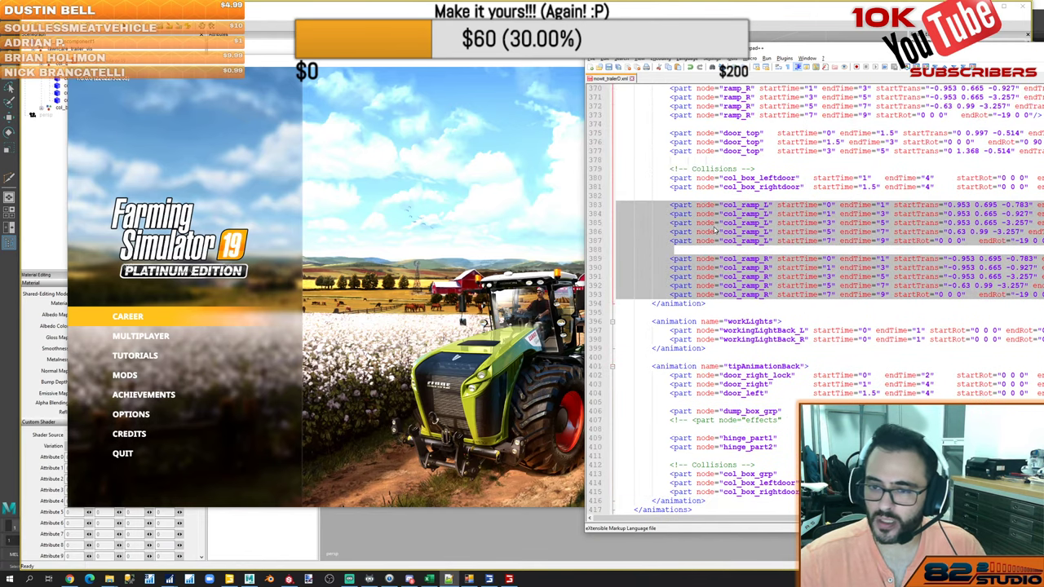
{"action": "right_click", "coordinate": [714, 227]}
{"action": "left_click", "coordinate": [783, 381]}
{"action": "right_click", "coordinate": [758, 239]}
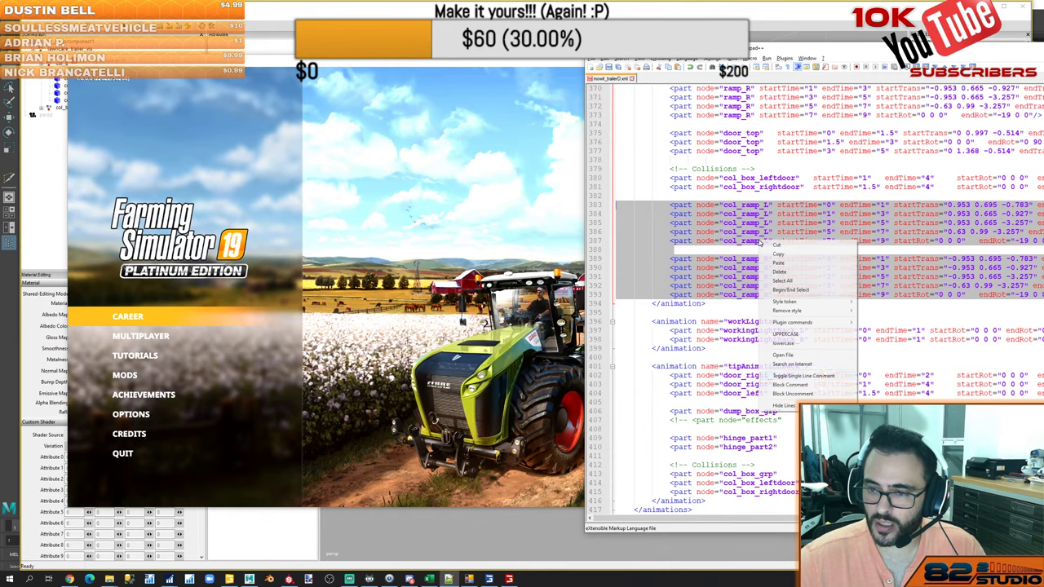
{"action": "left_click", "coordinate": [828, 385]}
{"action": "left_click", "coordinate": [713, 222]}
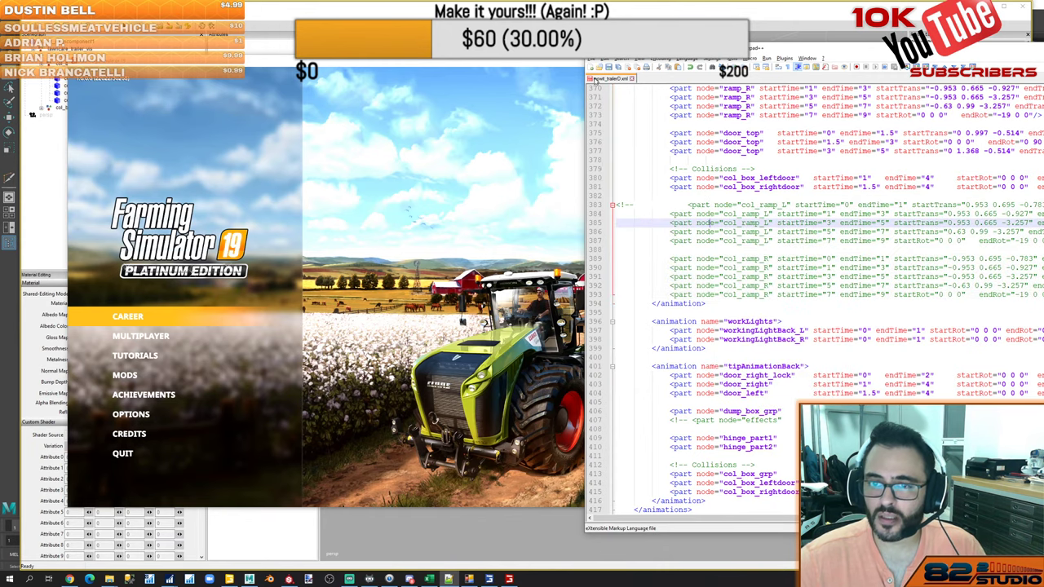
Switch to Farming Simulator 19 and start career Savegame 2 on the Ravenport map with the current mod selection
{"action": "left_click", "coordinate": [137, 314]}
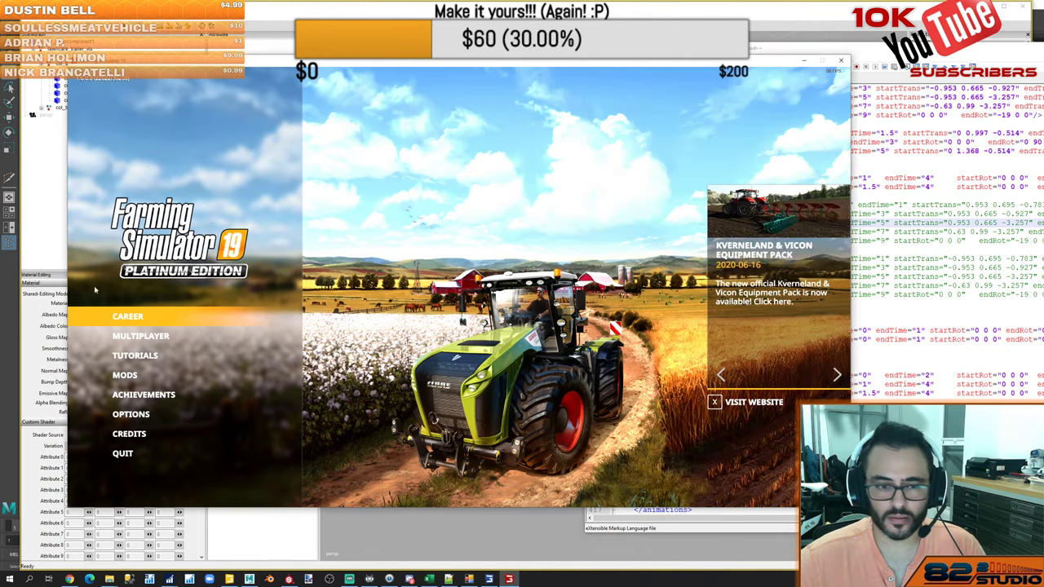
{"action": "left_click", "coordinate": [148, 321]}
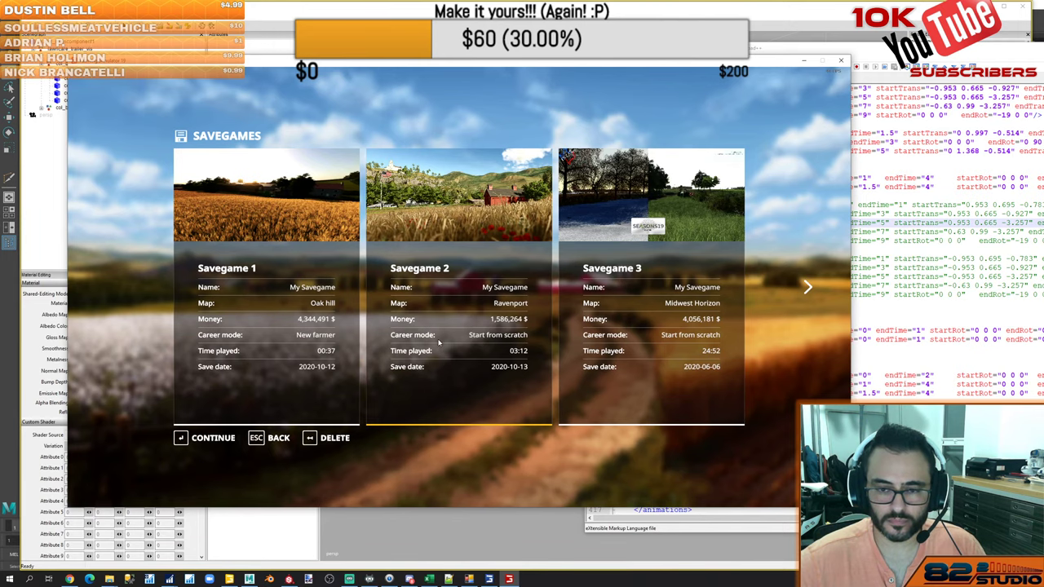
{"action": "left_click", "coordinate": [439, 342]}
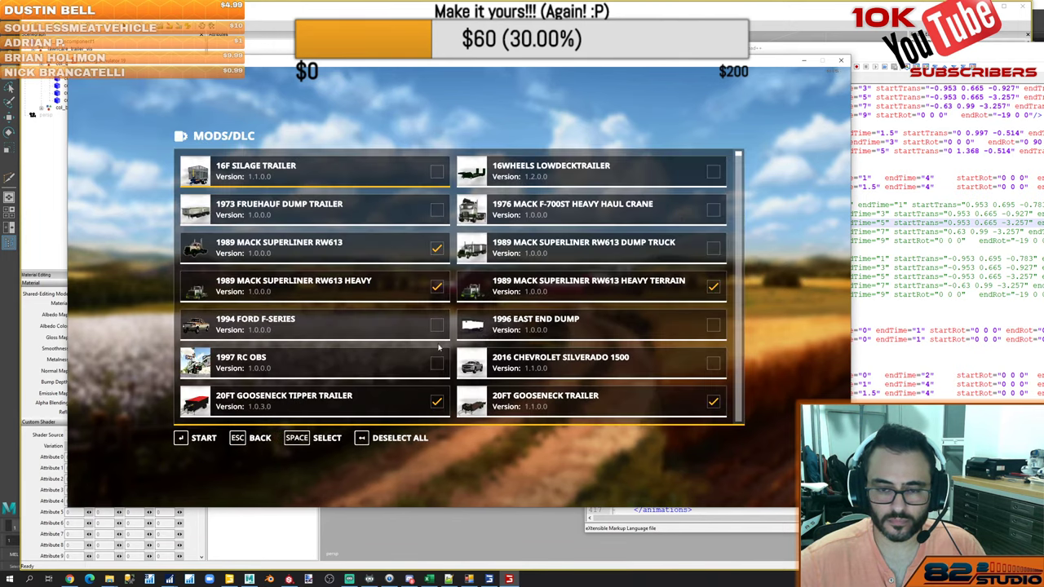
{"action": "left_click", "coordinate": [206, 440]}
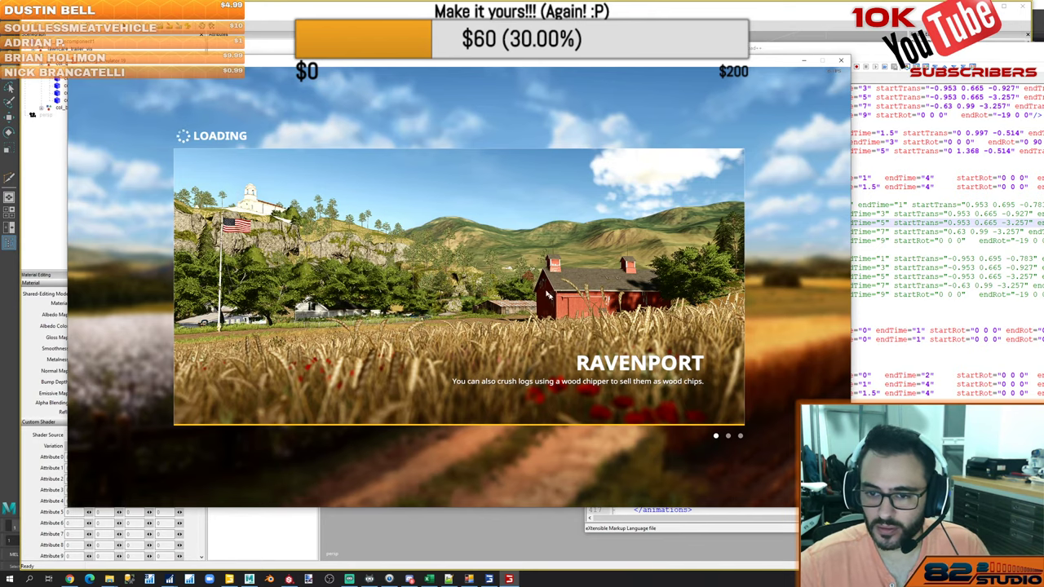
{"action": "key", "text": "alt+Tab"}
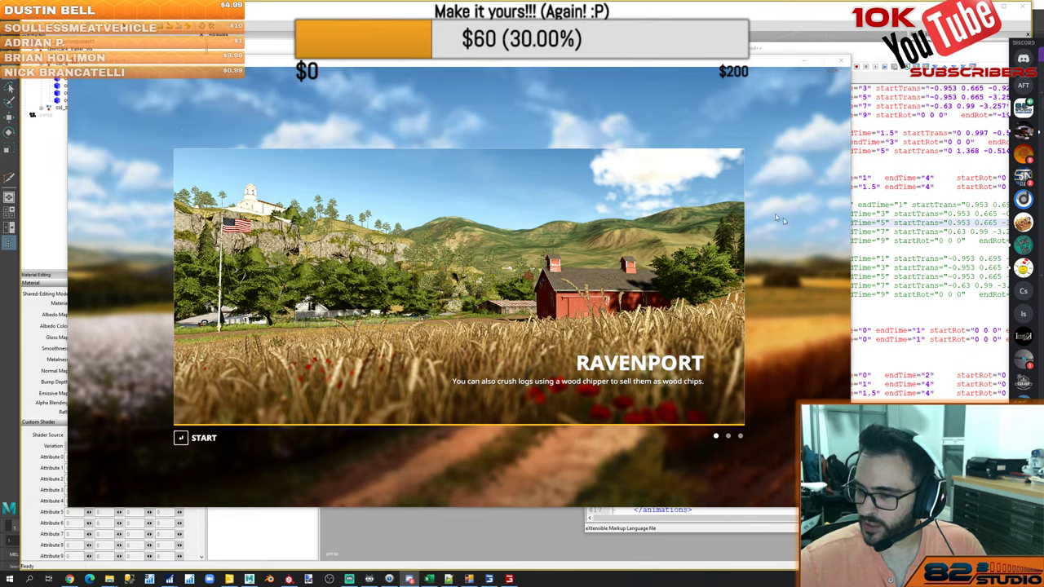
{"action": "left_click", "coordinate": [212, 438]}
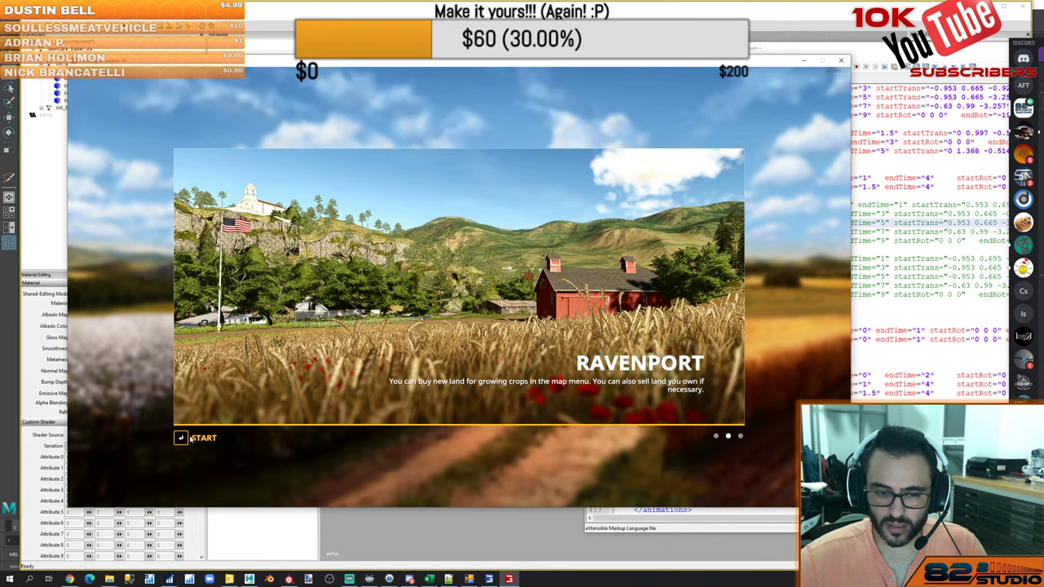
{"action": "key", "text": "Return"}
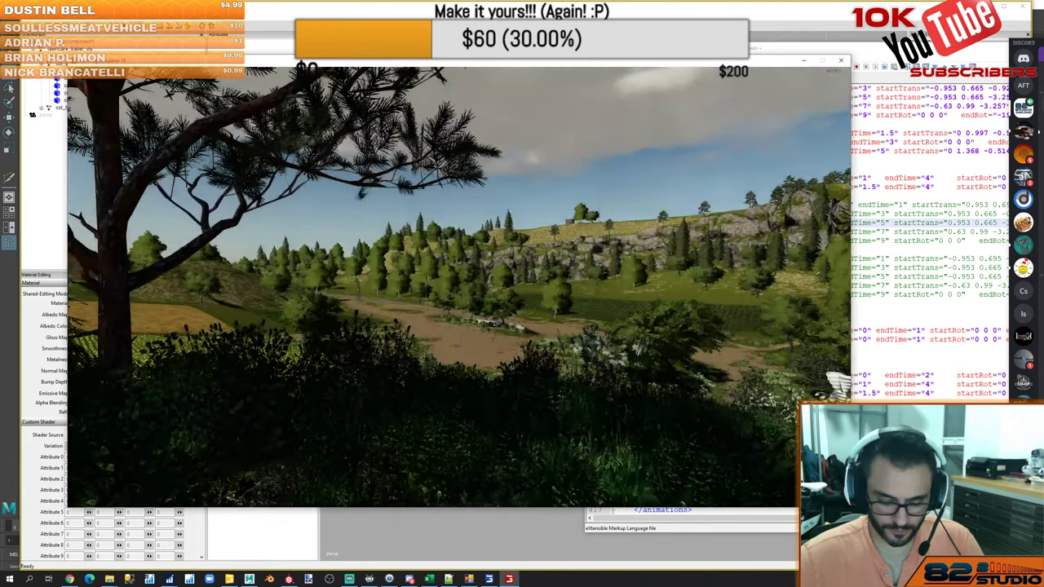
Open the shop and lease the Jack Moose Mow-IT Trailer D from the 82s LGTS brand
{"action": "key", "text": "p"}
{"action": "key", "text": "q"}
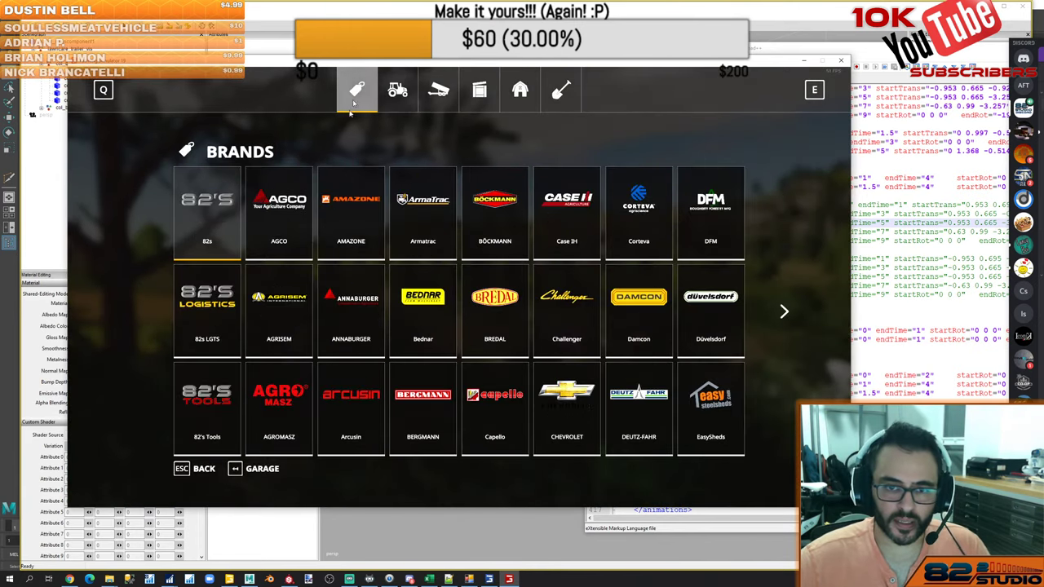
{"action": "left_click", "coordinate": [210, 341]}
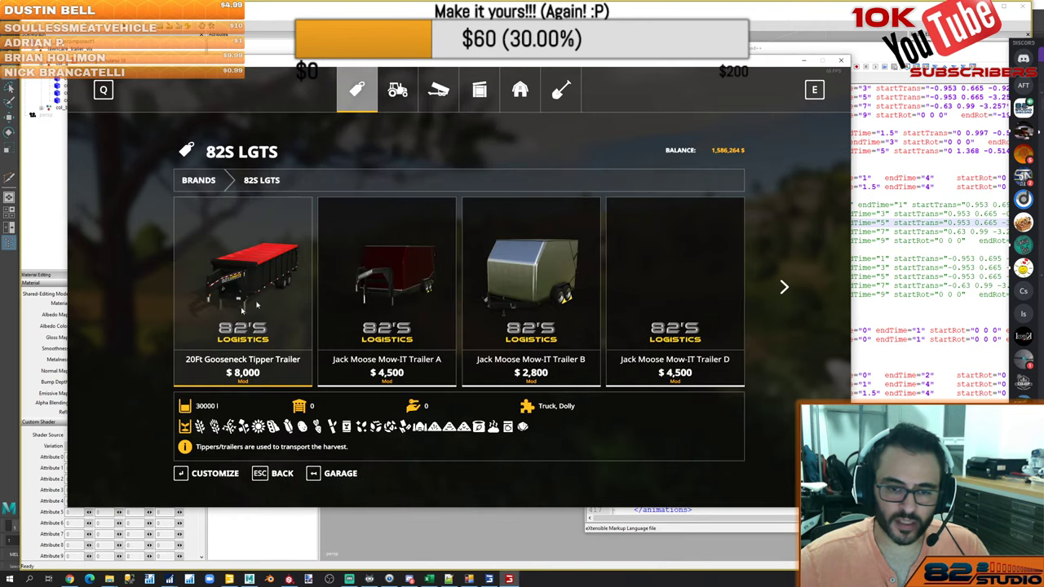
{"action": "left_click", "coordinate": [694, 290]}
{"action": "left_click_drag", "start_coordinate": [696, 287], "coordinate": [682, 342]}
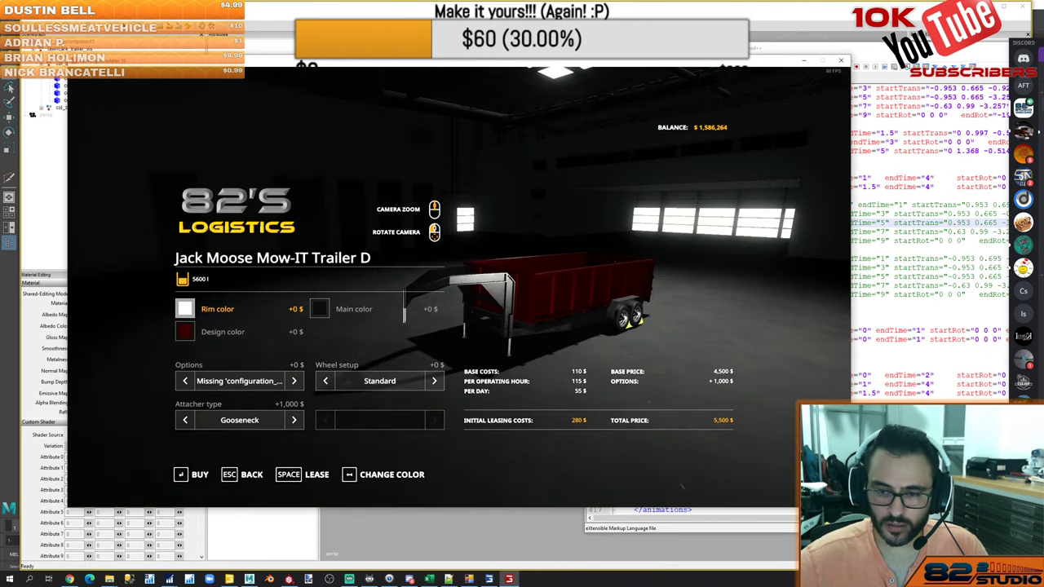
{"action": "left_click", "coordinate": [317, 475]}
{"action": "left_click", "coordinate": [357, 349]}
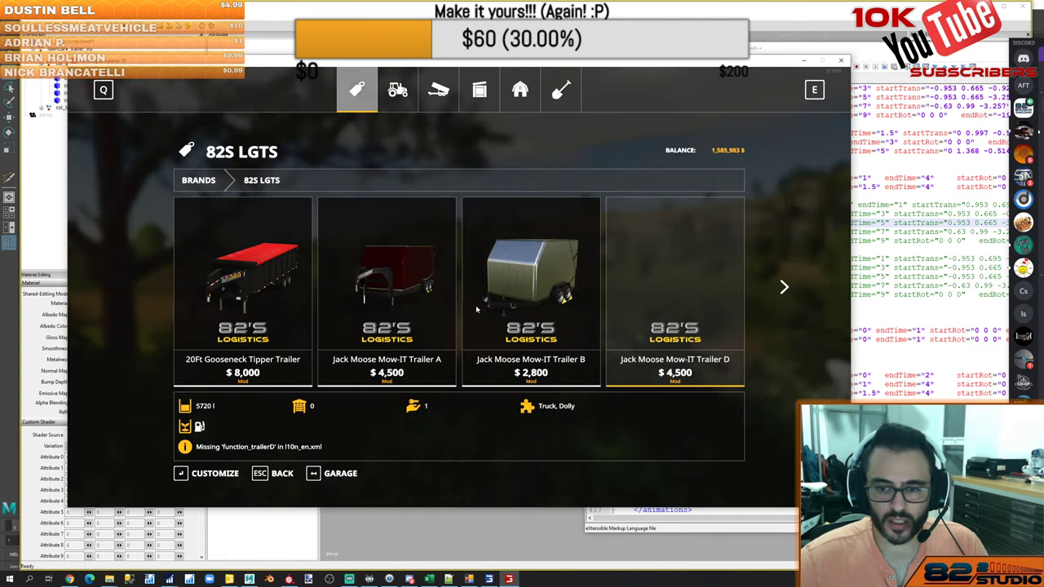
Lease the 20Ft Gooseneck Tipper Trailer with its default options and leave the shop
{"action": "double_click", "coordinate": [231, 220]}
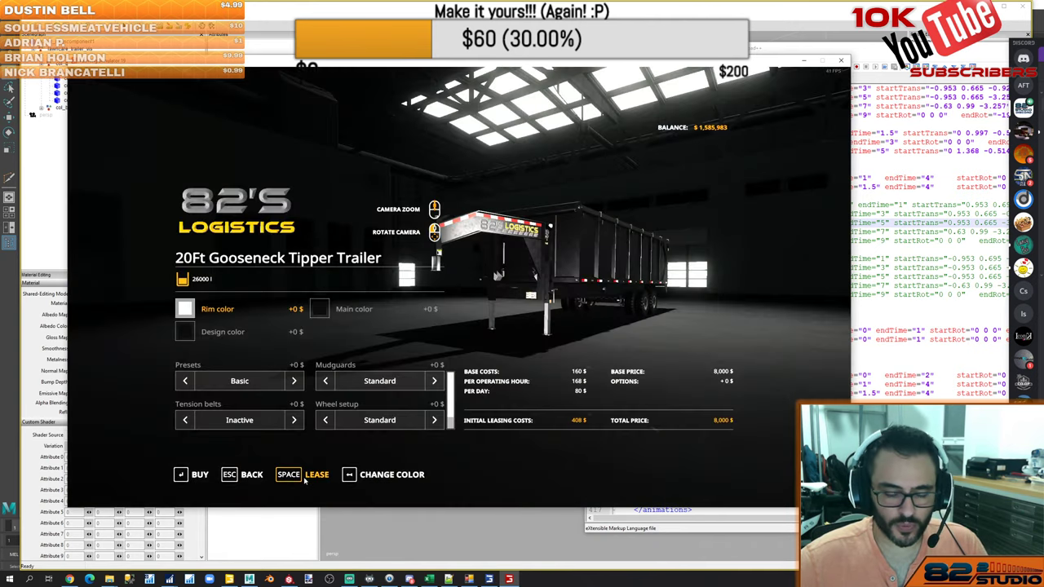
{"action": "left_click", "coordinate": [304, 479]}
{"action": "left_click", "coordinate": [359, 347]}
{"action": "left_click", "coordinate": [357, 348]}
{"action": "key", "text": "Escape"}
{"action": "key", "text": "Escape"}
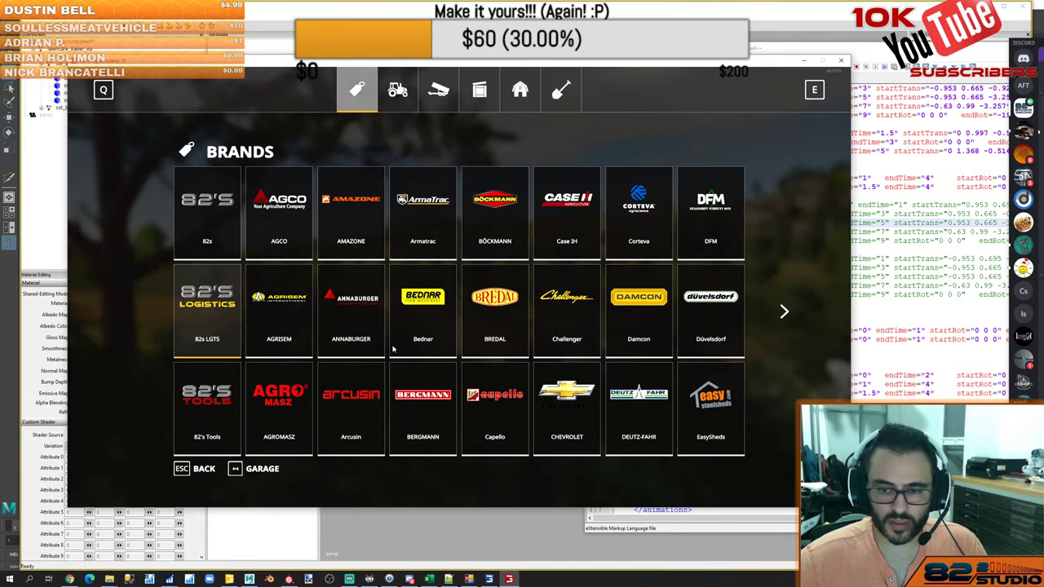
{"action": "key", "text": "Escape"}
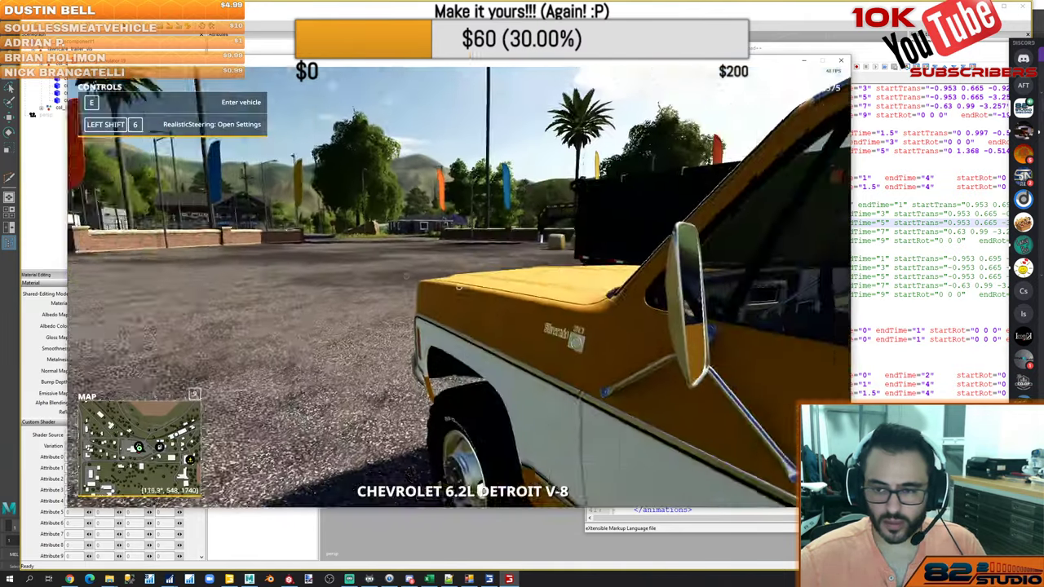
Walk around the two leased trailers and compare the red Mow-IT Trailer D with the 20Ft Gooseneck Tipper from all sides
{"action": "key", "text": "w"}
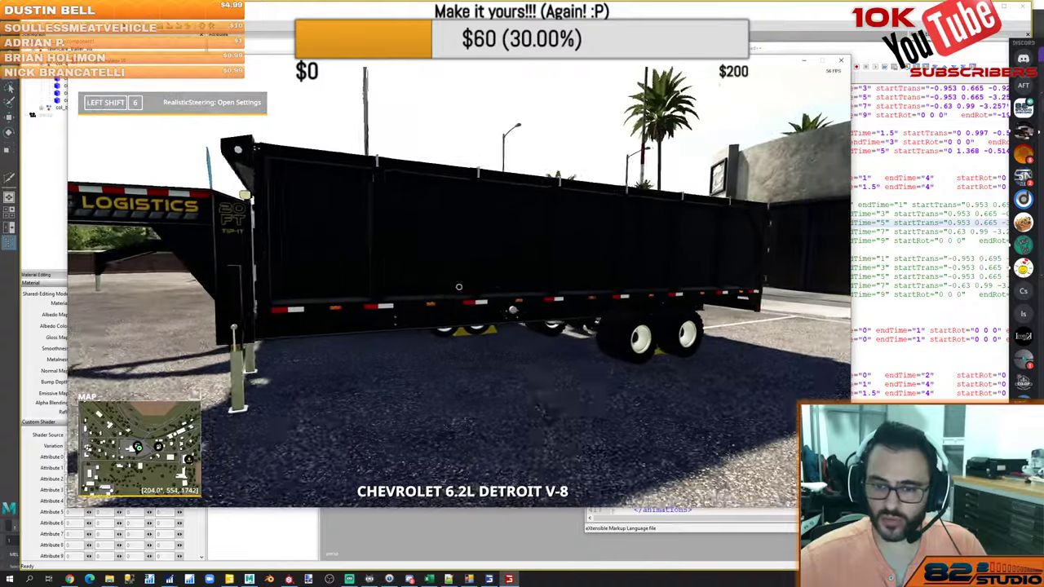
{"action": "key", "text": "a"}
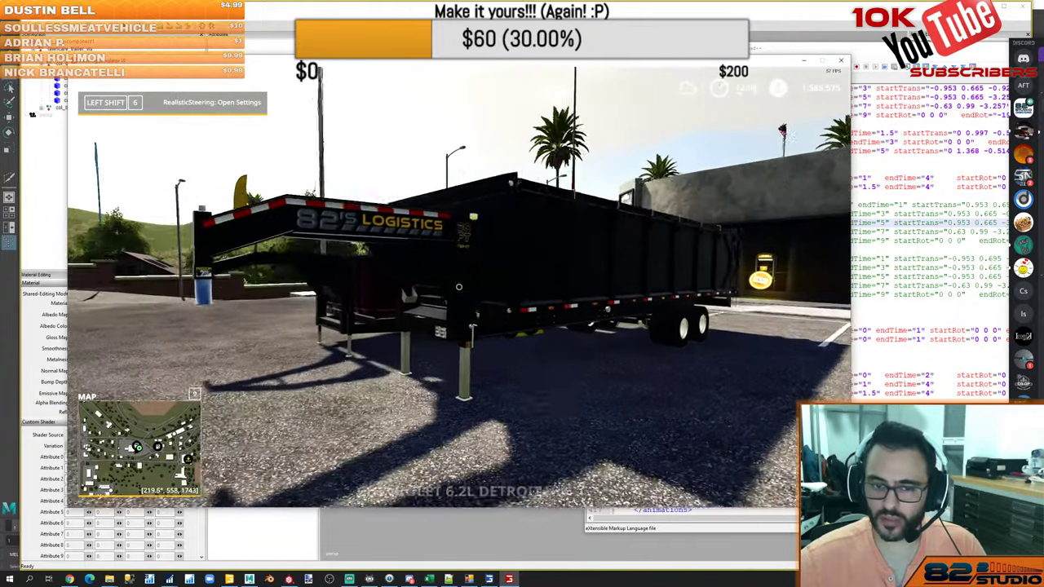
{"action": "key", "text": "a"}
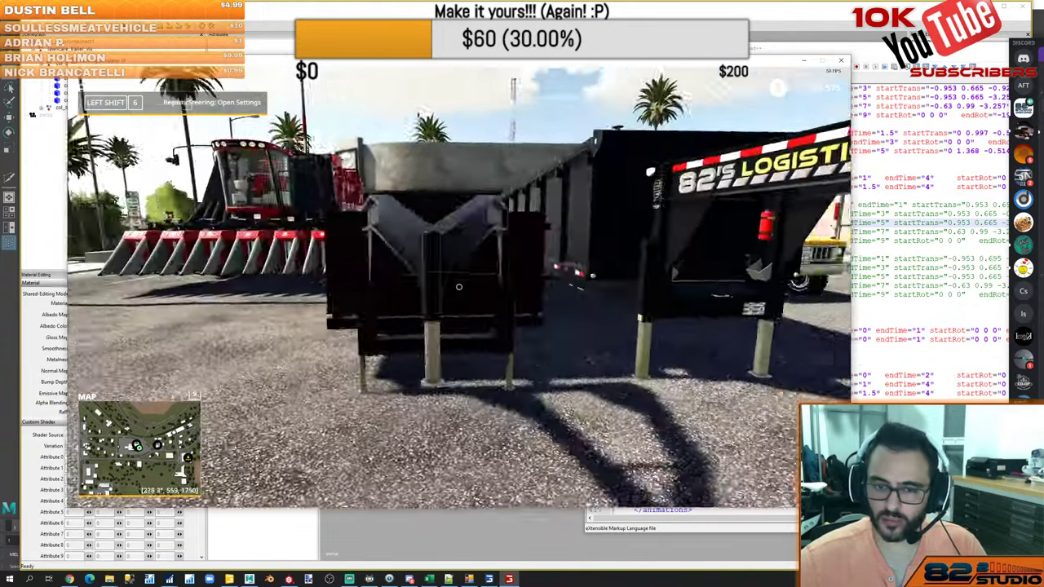
{"action": "key", "text": "a"}
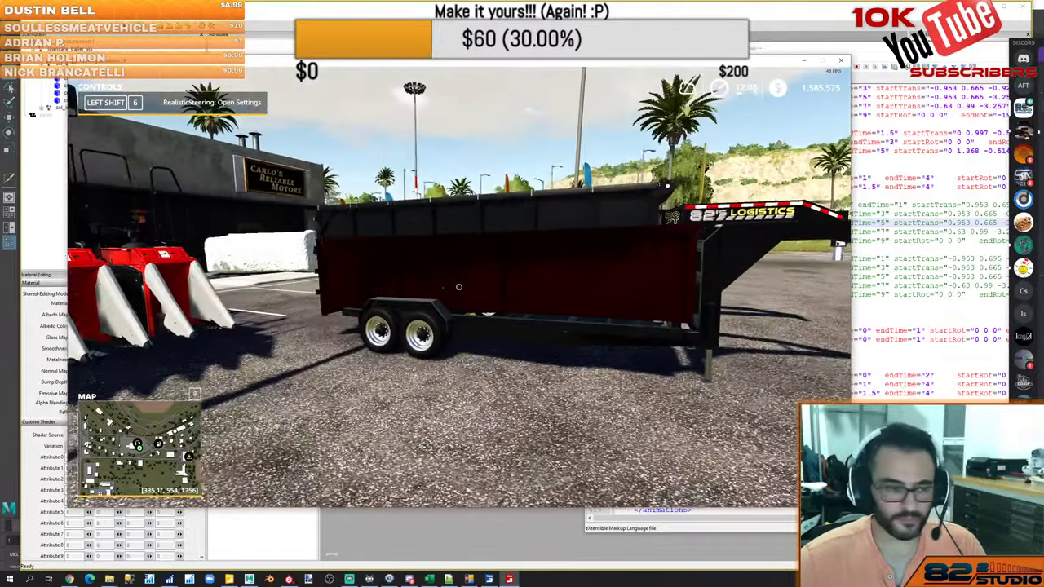
{"action": "key", "text": "w"}
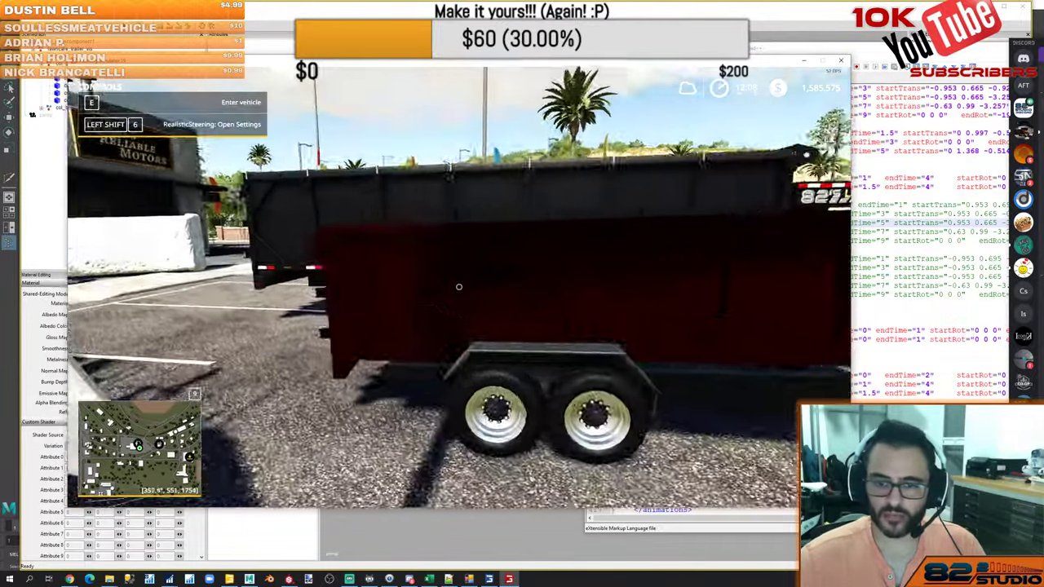
{"action": "key", "text": "w"}
{"action": "key", "text": "d"}
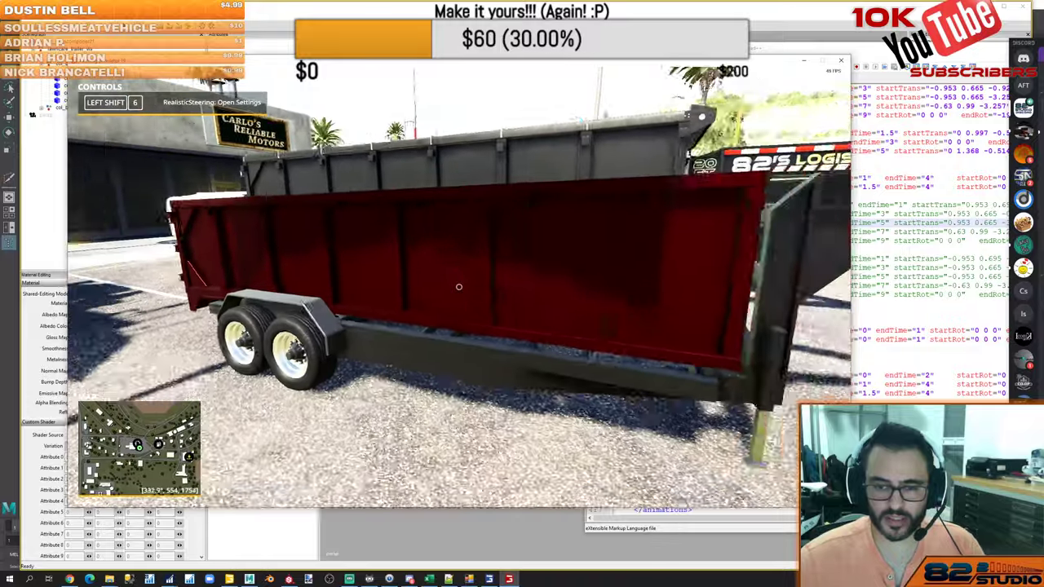
{"action": "key", "text": "a"}
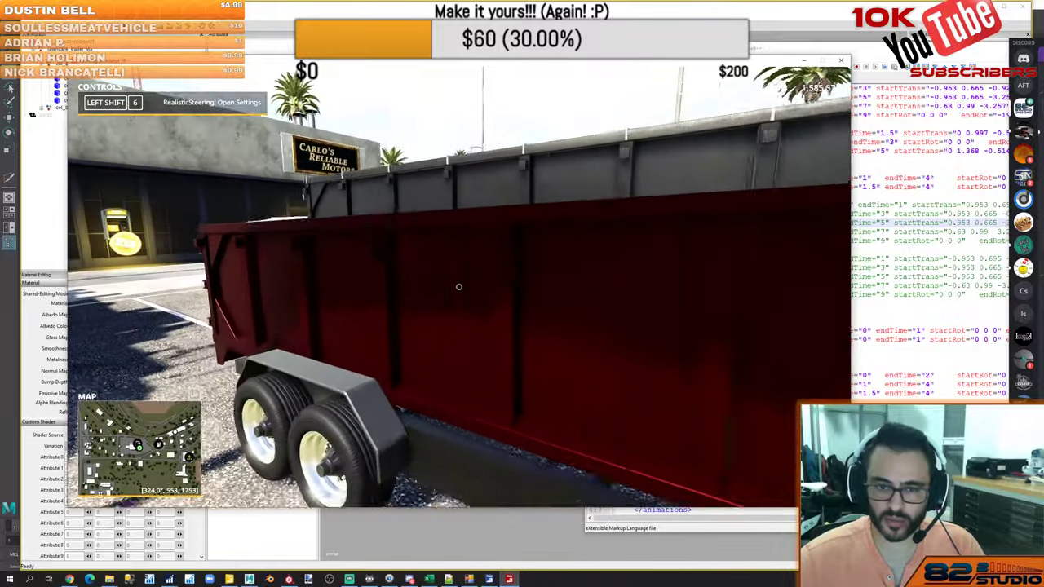
{"action": "key", "text": "s"}
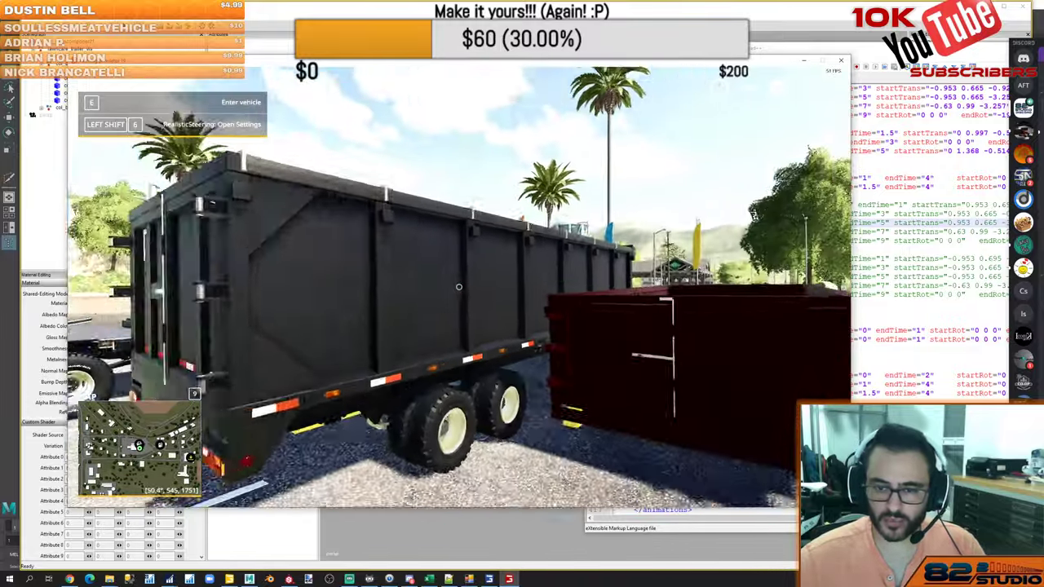
{"action": "key", "text": "s"}
{"action": "key", "text": "a"}
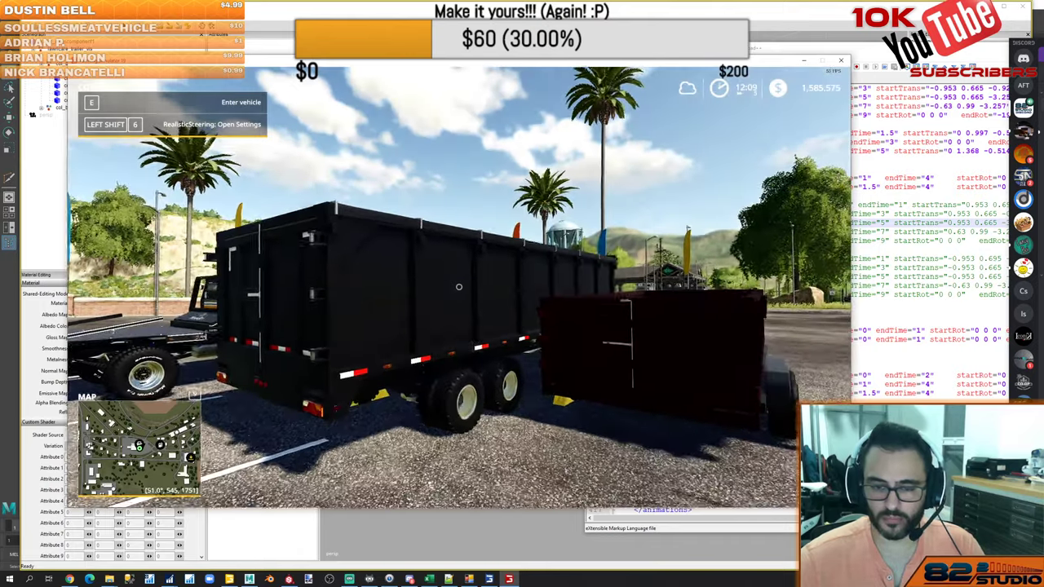
Inspect both gooseneck trailers once more from the rear, along the side and from the hitch end
{"action": "key", "text": "d"}
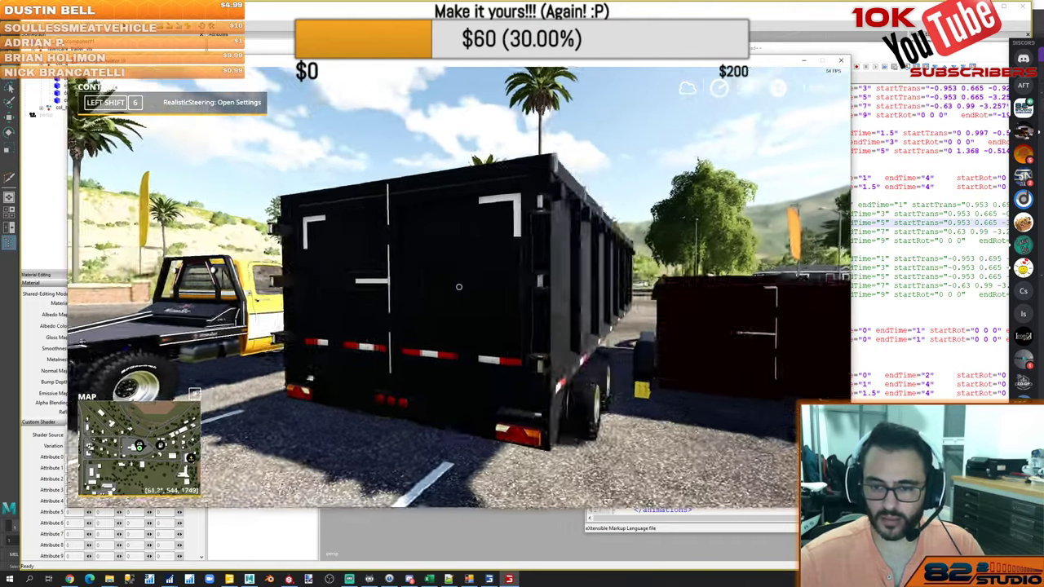
{"action": "key", "text": "w"}
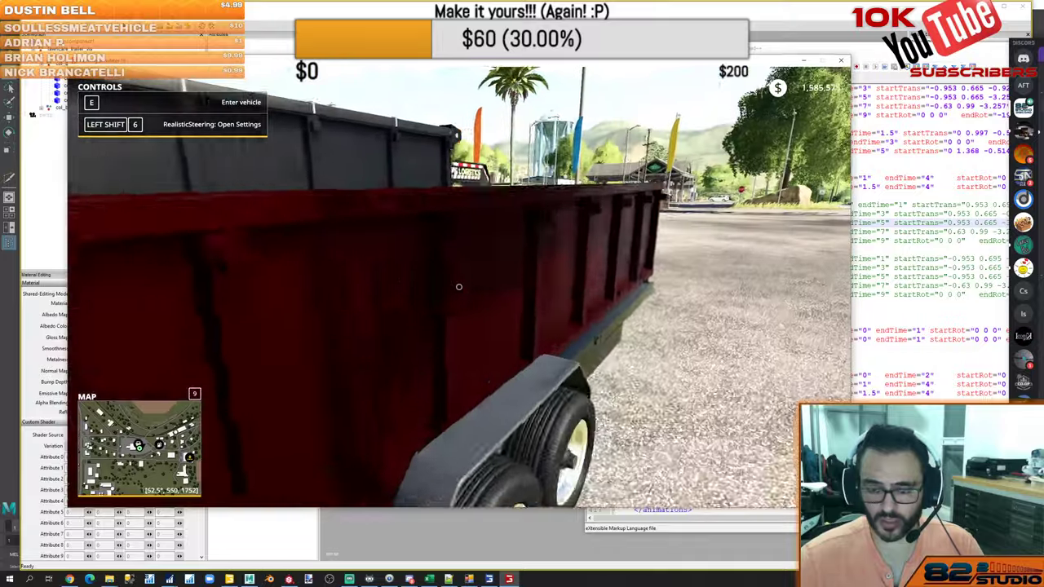
{"action": "key", "text": "s"}
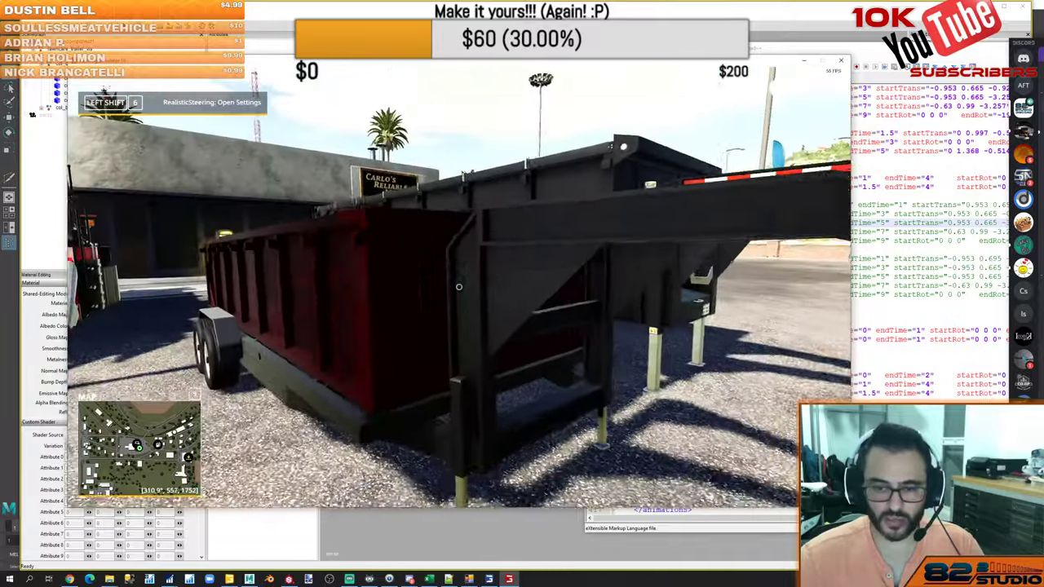
{"action": "key", "text": "a"}
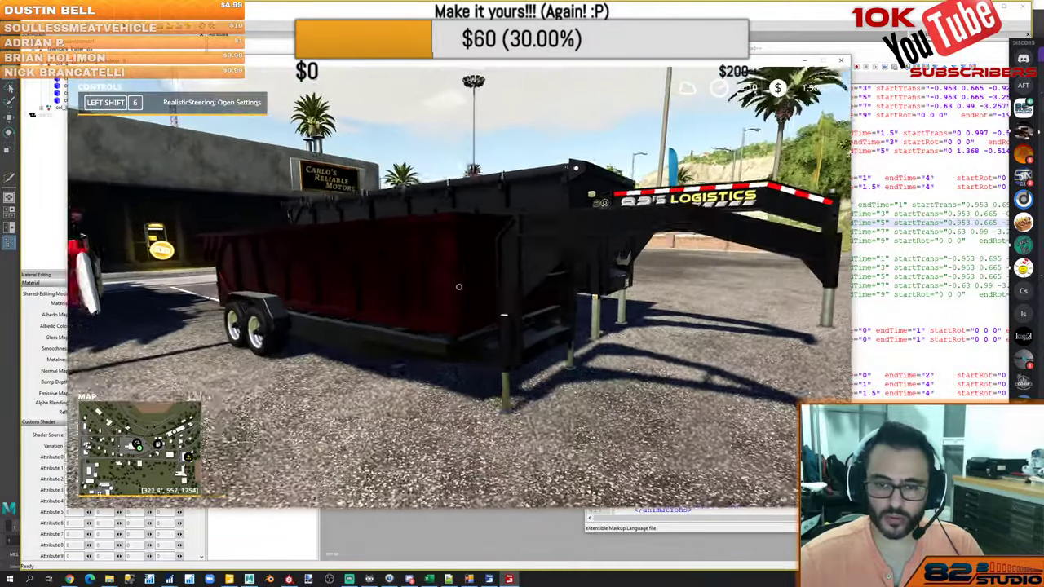
{"action": "key", "text": "d"}
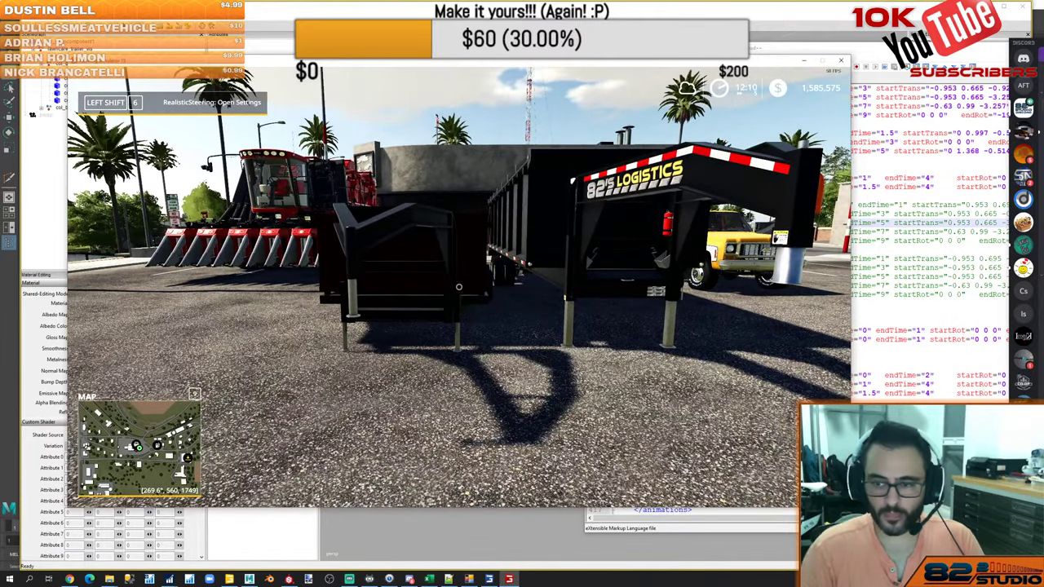
Return the leased Module Express 635, 6.2L Detroit V-8 and 20Ft Gooseneck Tipper Trailer, keeping only the Mow-IT Trailer D
{"action": "key", "text": "p"}
{"action": "key", "text": "BackSpace"}
{"action": "key", "text": "space"}
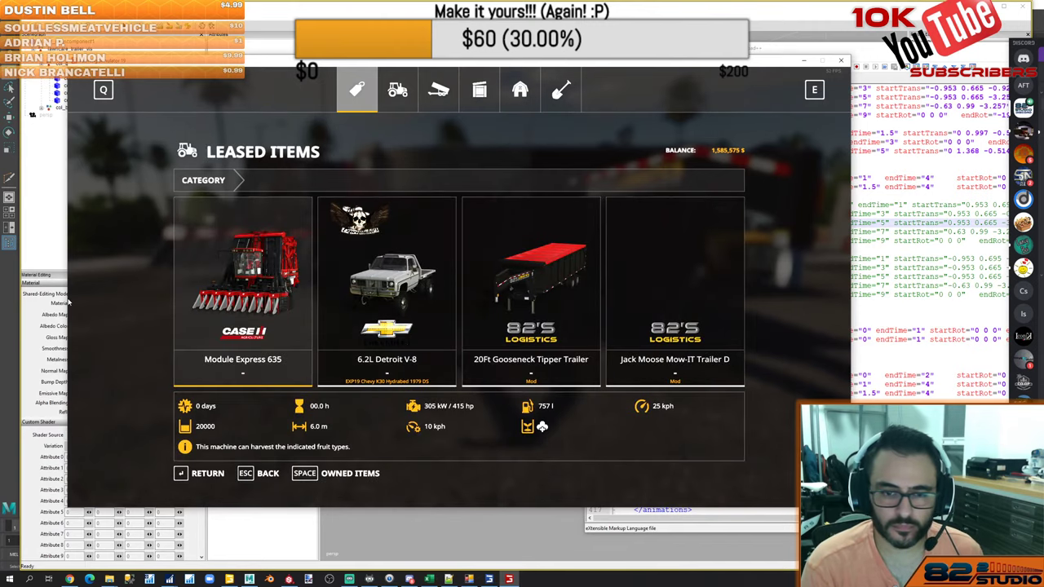
{"action": "key", "text": "Return"}
{"action": "key", "text": "Return"}
{"action": "key", "text": "Return"}
{"action": "key", "text": "Return"}
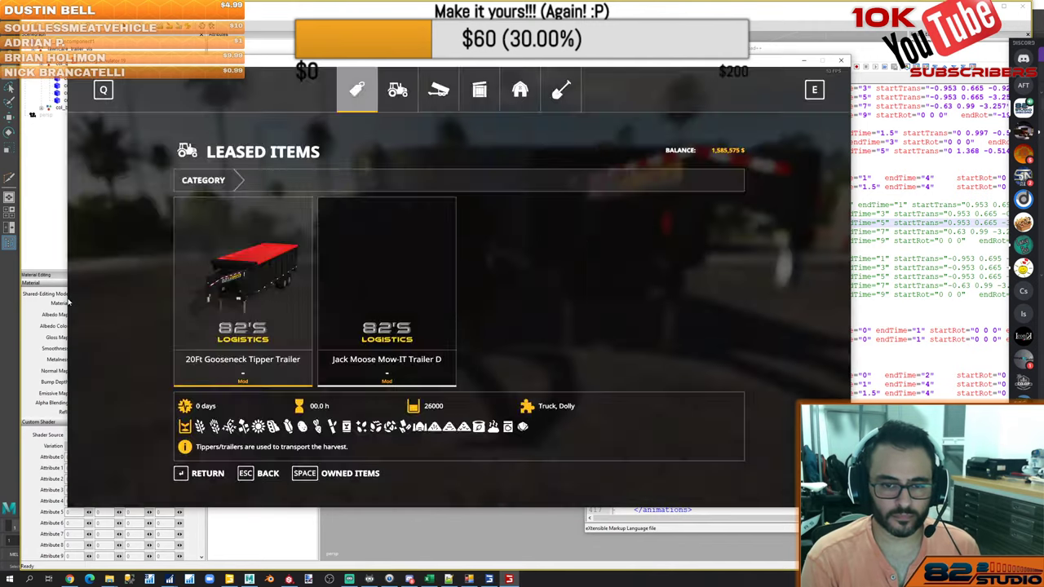
{"action": "key", "text": "Return"}
{"action": "key", "text": "Return"}
{"action": "key", "text": "Escape"}
{"action": "key", "text": "Escape"}
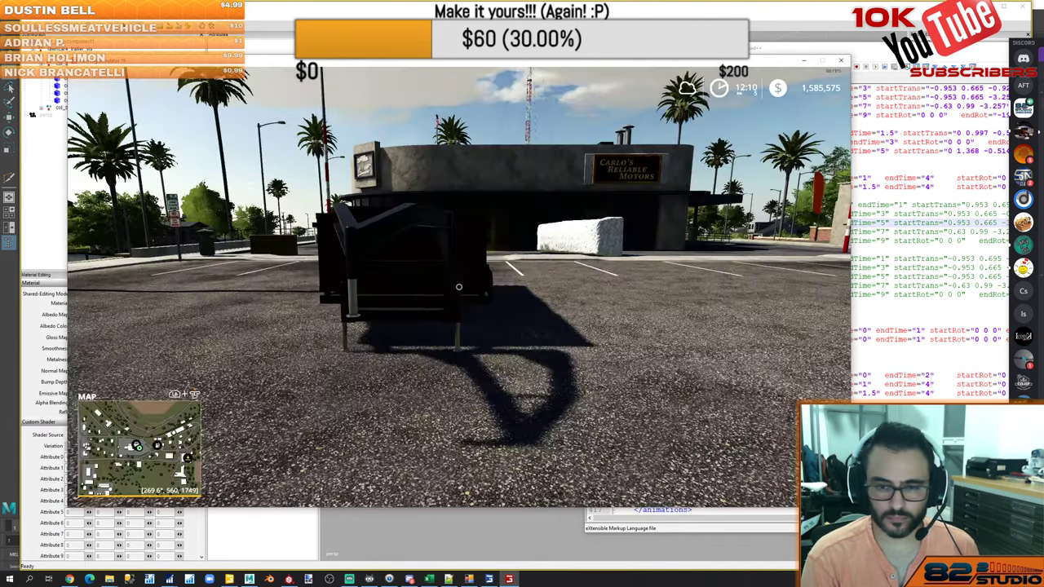
Open the TLX 2020 Singlecab from the 82s brand in the shop for customization
{"action": "key", "text": "p"}
{"action": "key", "text": "q"}
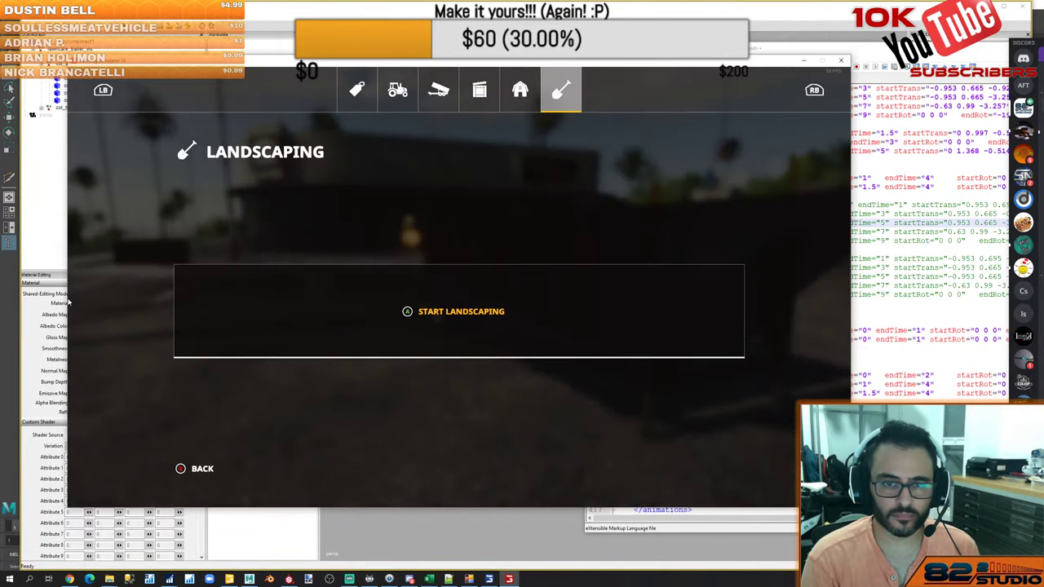
{"action": "key", "text": "e"}
{"action": "key", "text": "Up"}
{"action": "key", "text": "Return"}
{"action": "key", "text": "Return"}
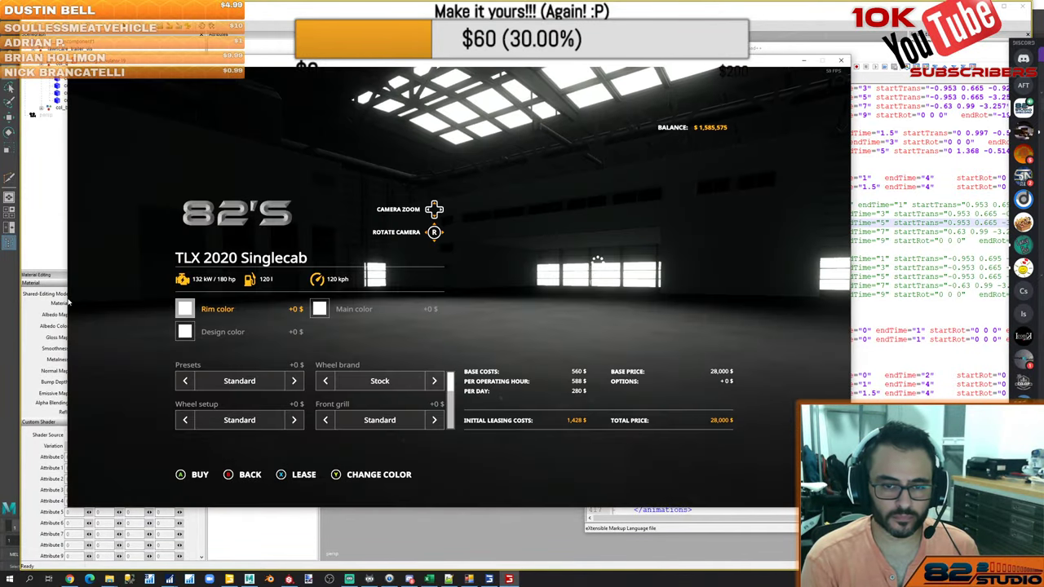
Configure the TLX 2020 Singlecab with Preset #1 and the All-Terrain wheel brand
{"action": "key", "text": "Down"}
{"action": "key", "text": "Down"}
{"action": "key", "text": "Down"}
{"action": "key", "text": "Down"}
{"action": "key", "text": "Down"}
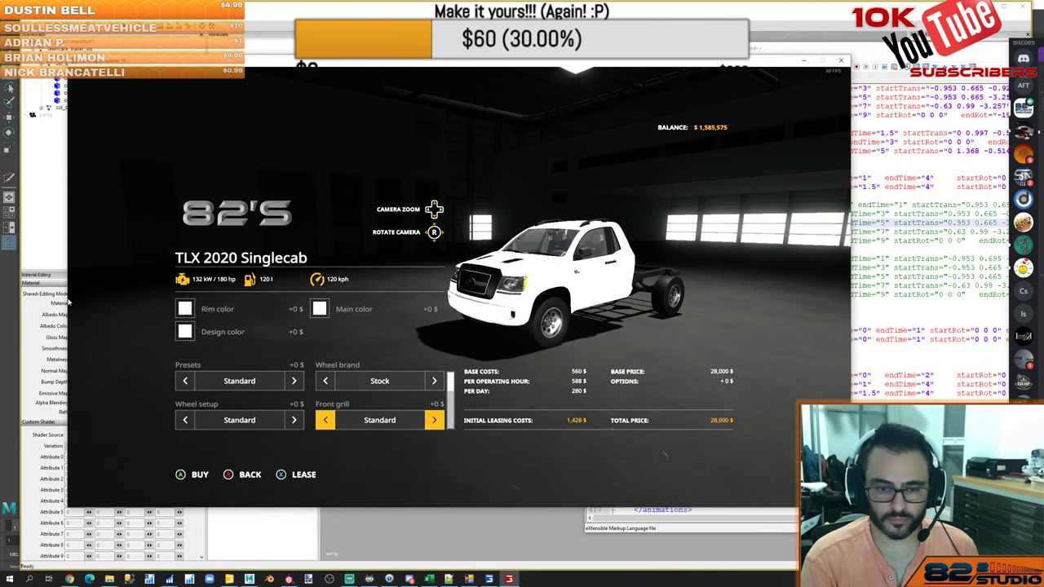
{"action": "key", "text": "Up"}
{"action": "key", "text": "Up"}
{"action": "key", "text": "Up"}
{"action": "key", "text": "Right"}
{"action": "key", "text": "Down"}
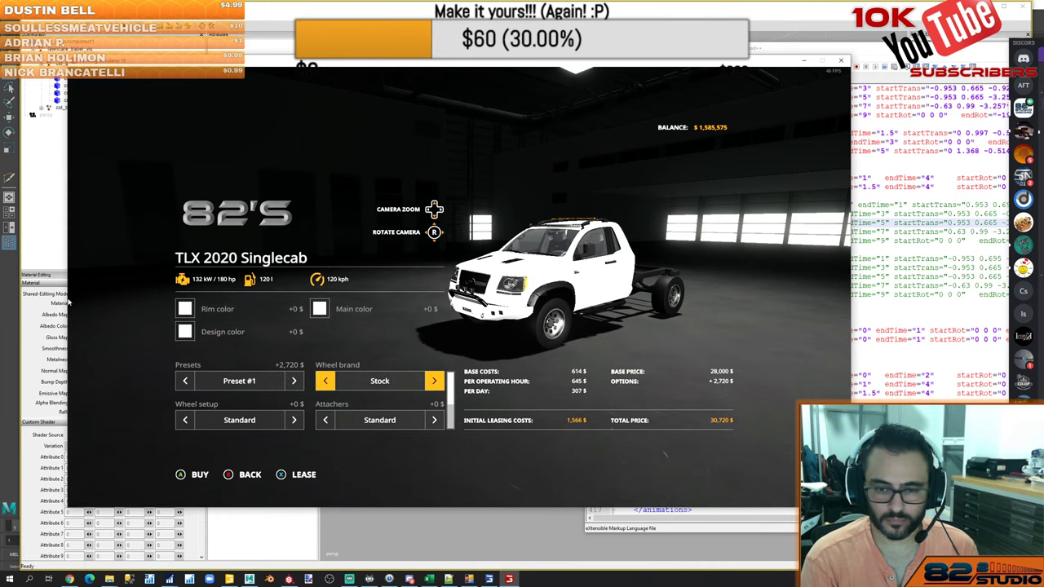
{"action": "key", "text": "Right"}
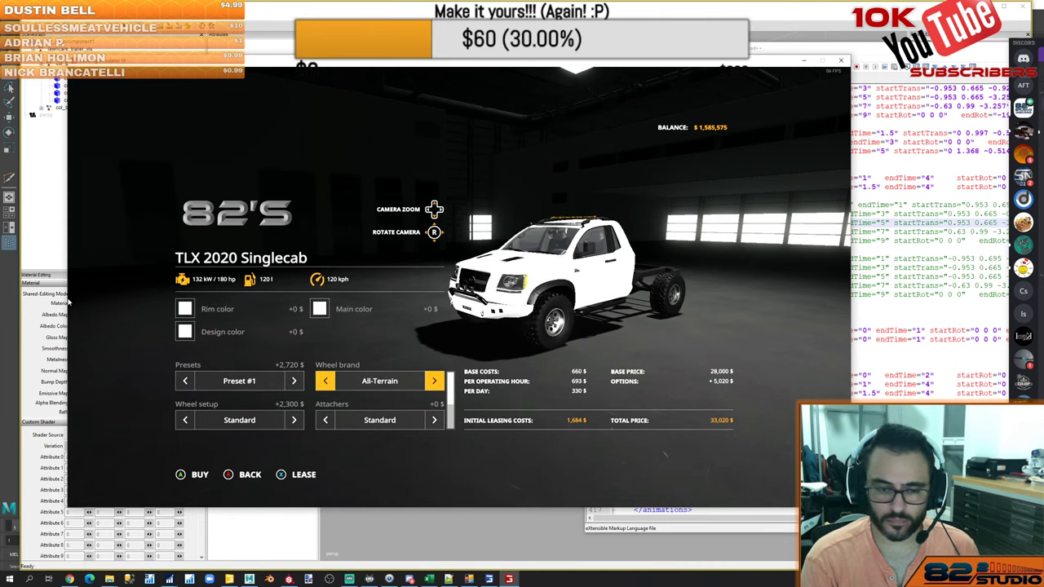
Purchase the configured TLX 2020 Singlecab and leave the shop
{"action": "key", "text": "Return"}
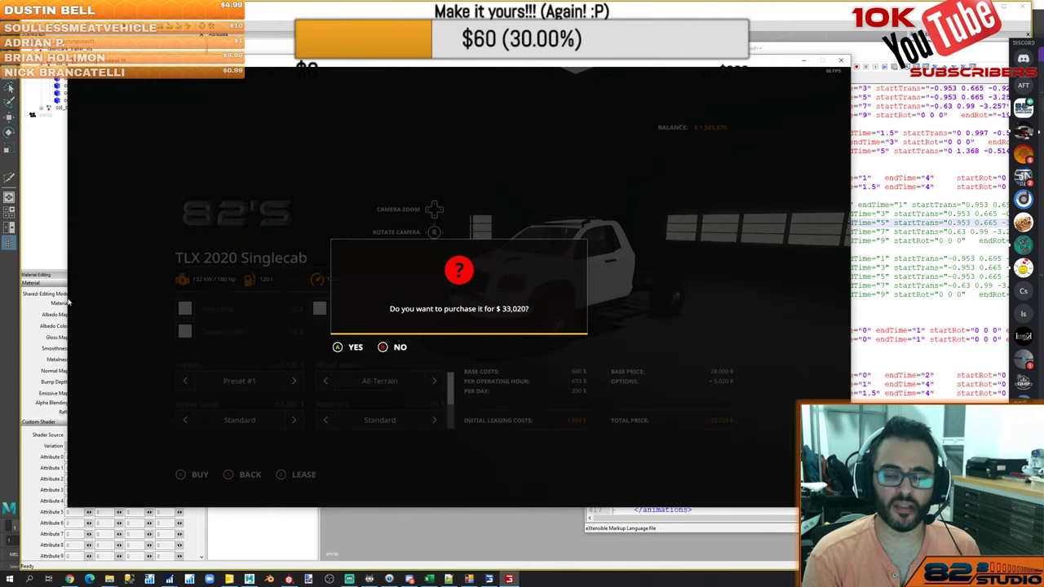
{"action": "key", "text": "Return"}
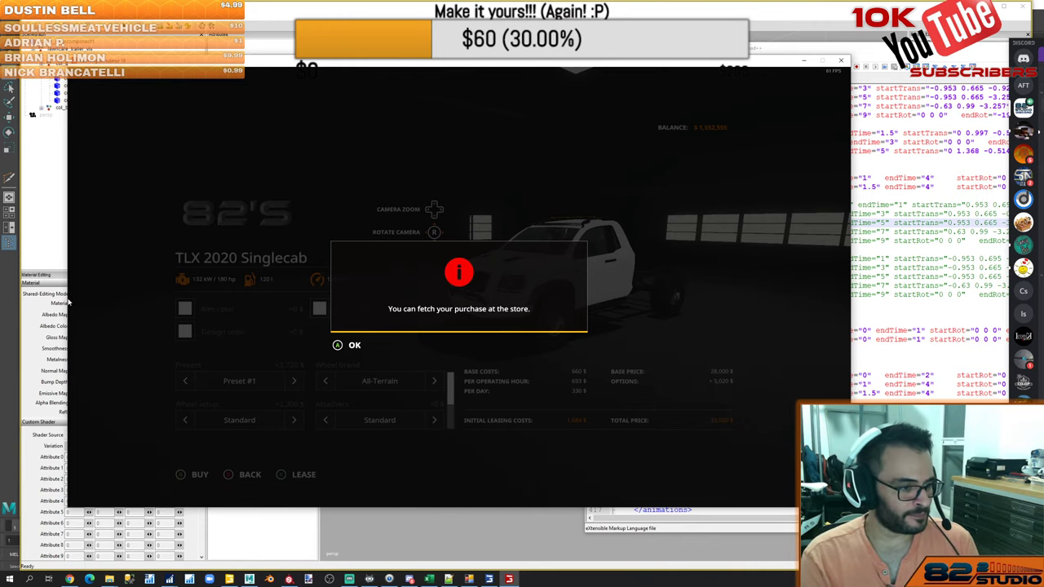
{"action": "key", "text": "Return"}
{"action": "key", "text": "Escape"}
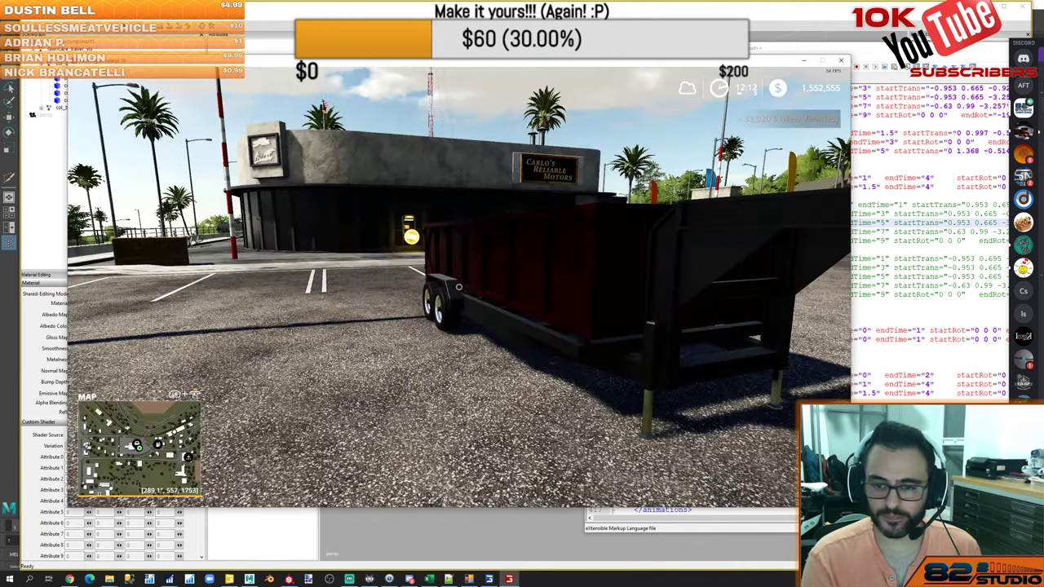
Buy the TLX 2020 Trailboss bed from the 82s brand with its default options, leave the shop and switch to the pickup
{"action": "key", "text": "p"}
{"action": "key", "text": "e"}
{"action": "key", "text": "q"}
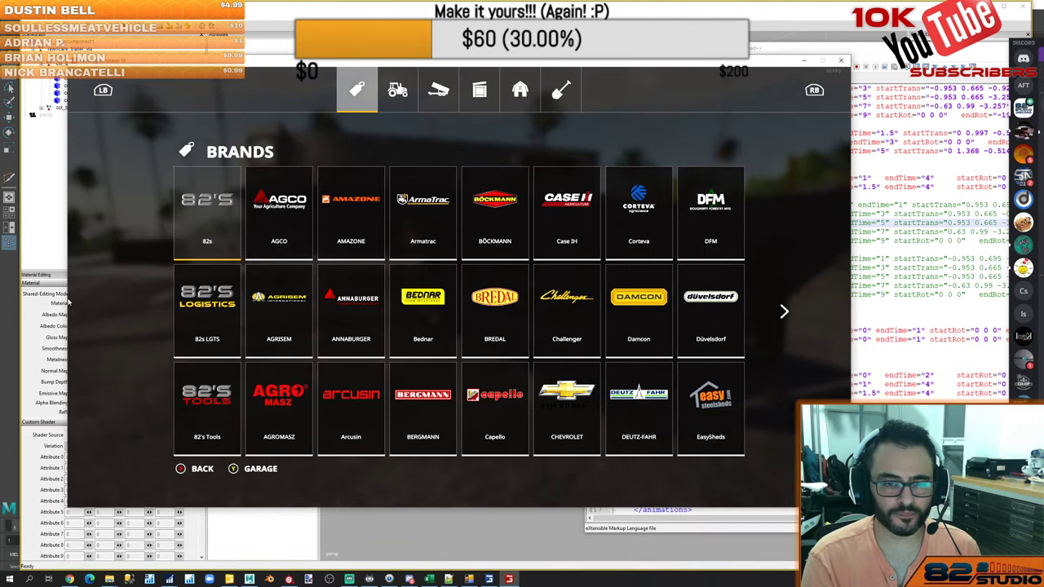
{"action": "key", "text": "Return"}
{"action": "key", "text": "Right"}
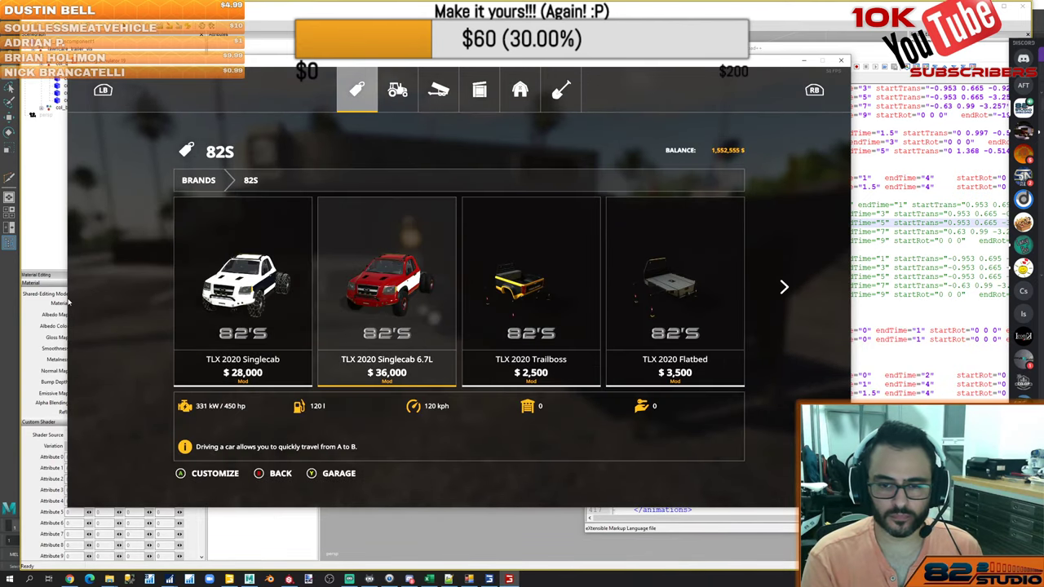
{"action": "key", "text": "Right"}
{"action": "key", "text": "Return"}
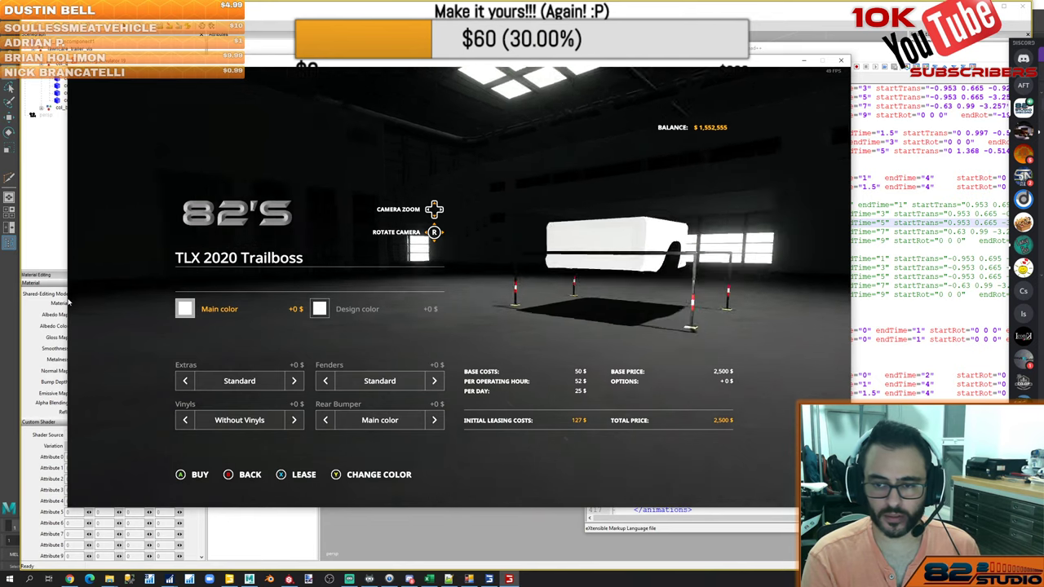
{"action": "key", "text": "Return"}
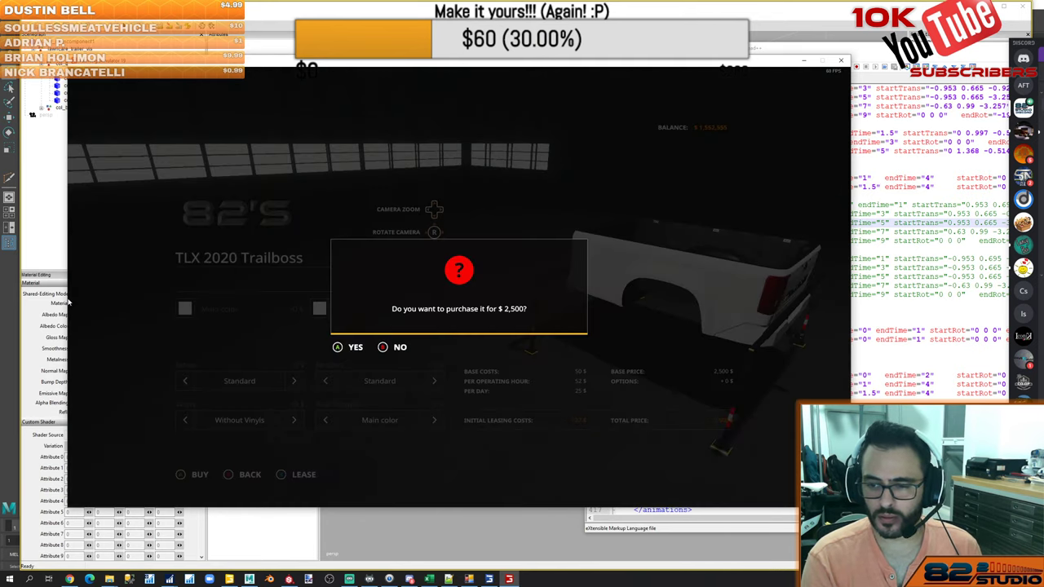
{"action": "key", "text": "Return"}
{"action": "key", "text": "Escape"}
{"action": "key", "text": "Tab"}
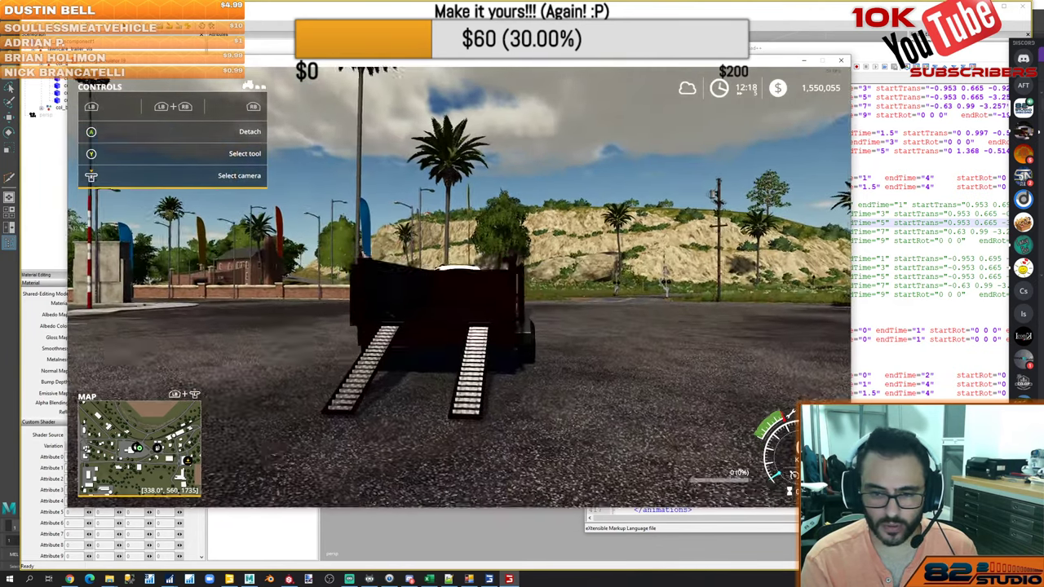
Leave the truck and walk up the lowered ramps into the Mow-IT trailer's bed to test the collisions
{"action": "key", "text": "e"}
{"action": "key", "text": "w"}
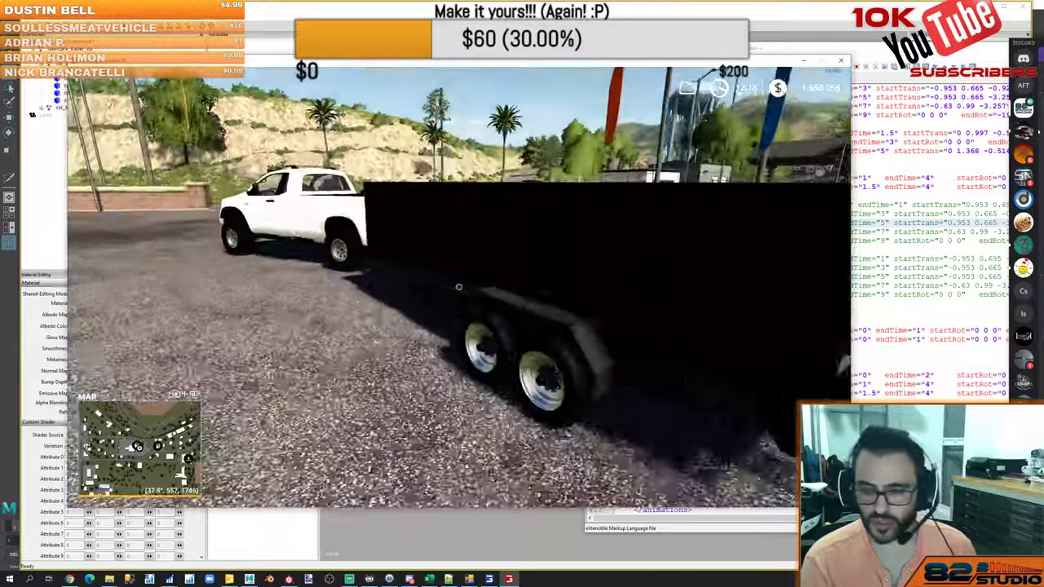
{"action": "key", "text": "w"}
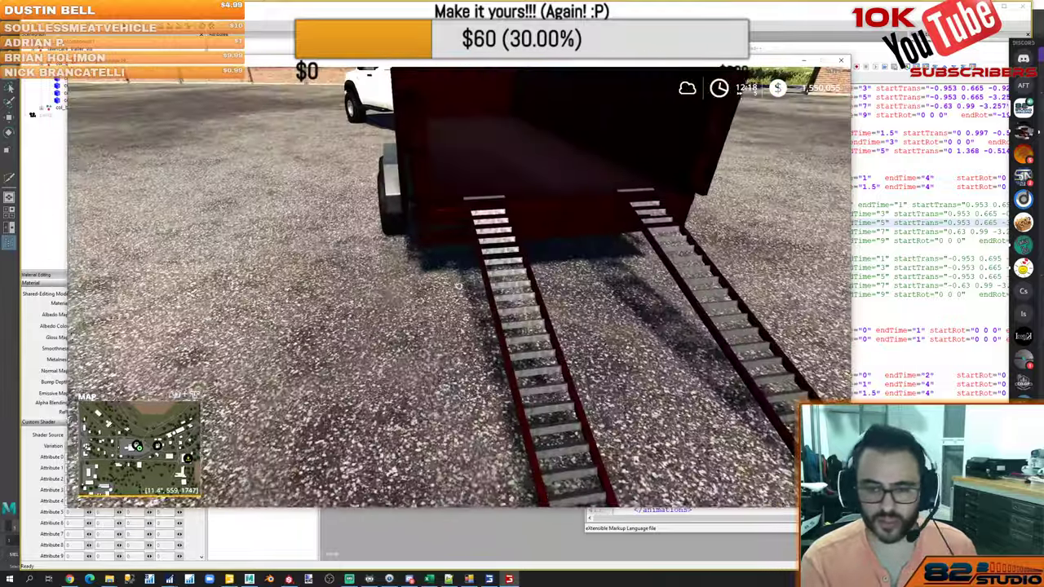
{"action": "key", "text": "w"}
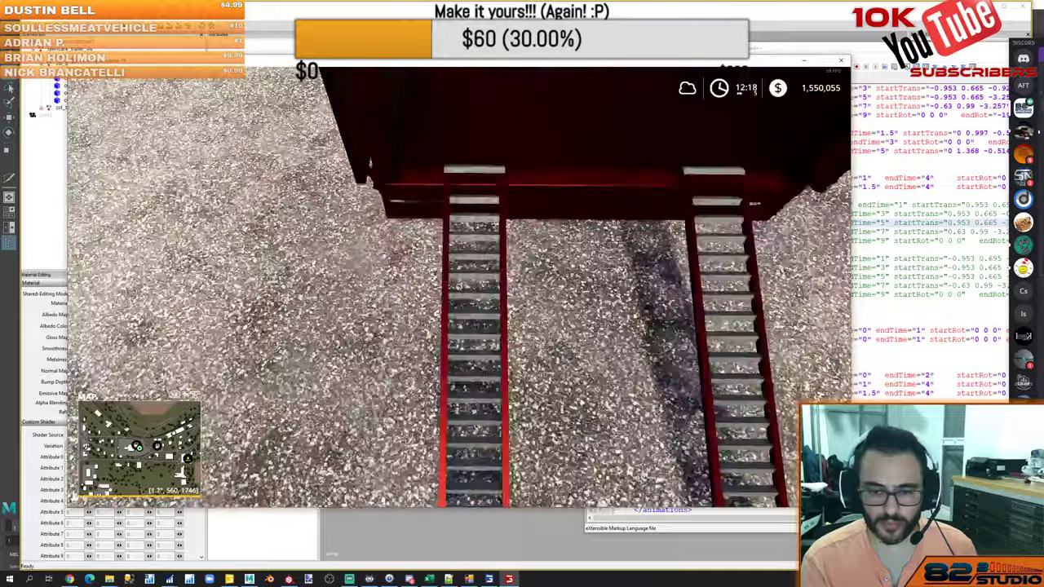
{"action": "key", "text": "w"}
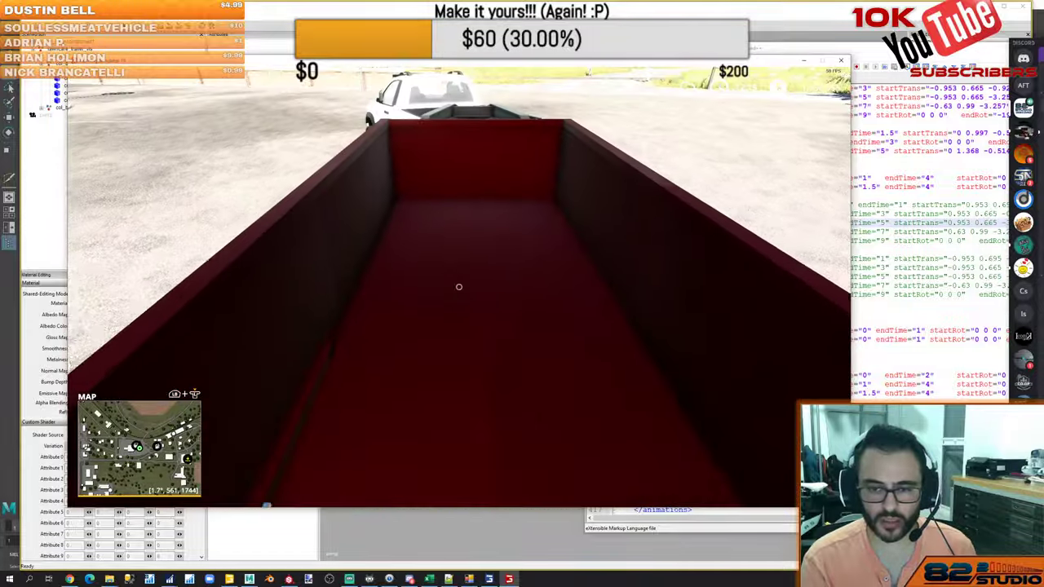
{"action": "key", "text": "w"}
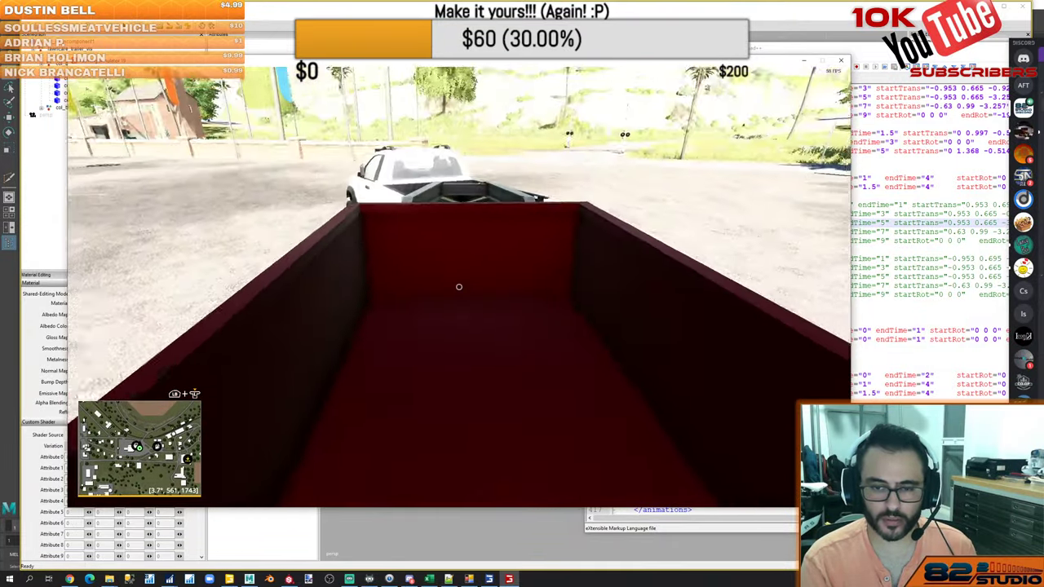
Step out of the trailer and examine its lowered ramps and open rear from the side and from behind
{"action": "key", "text": "s"}
{"action": "key", "text": "s"}
{"action": "key", "text": "a"}
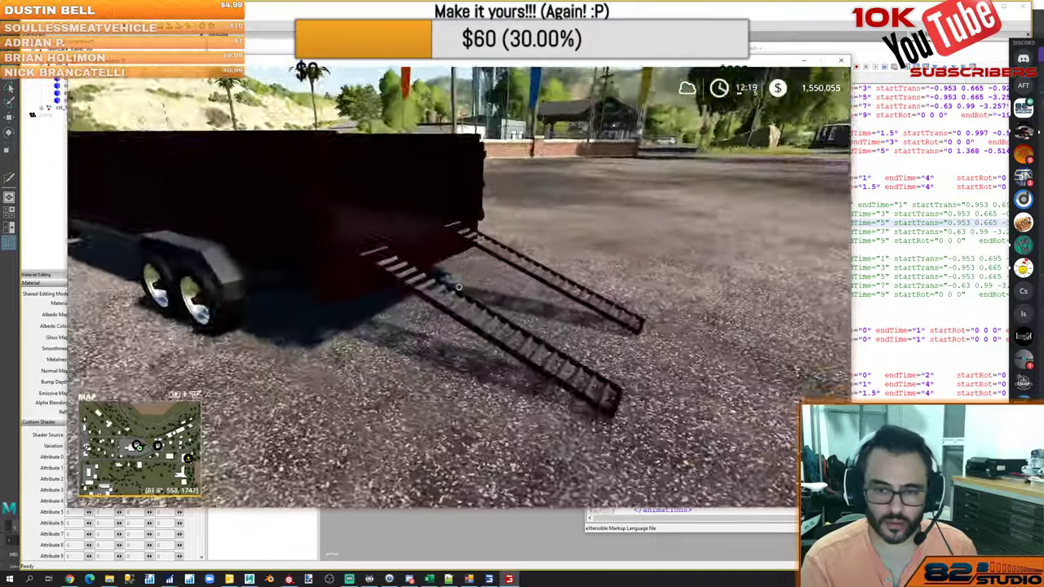
{"action": "key", "text": "w"}
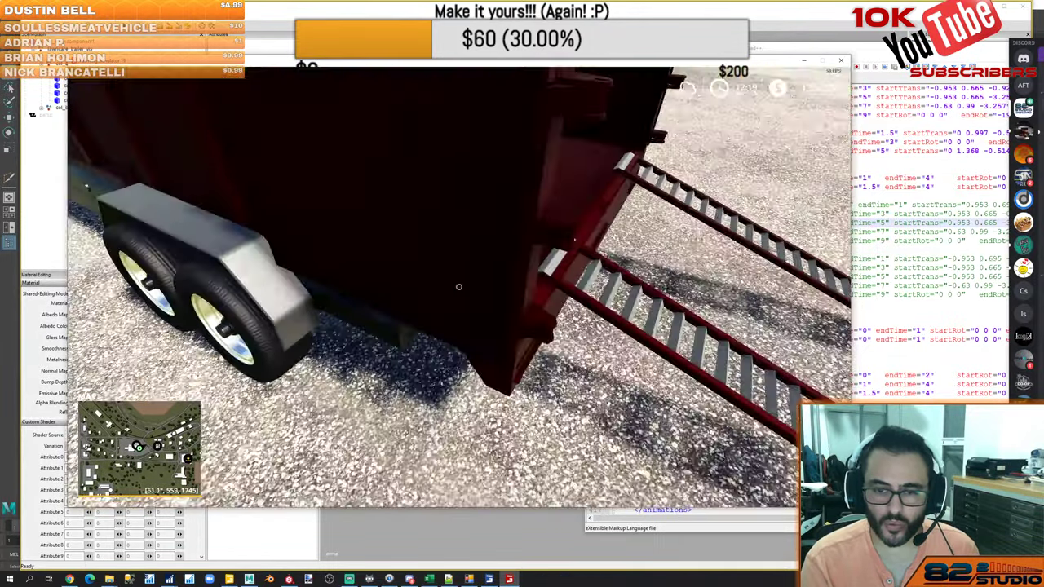
{"action": "key", "text": "s"}
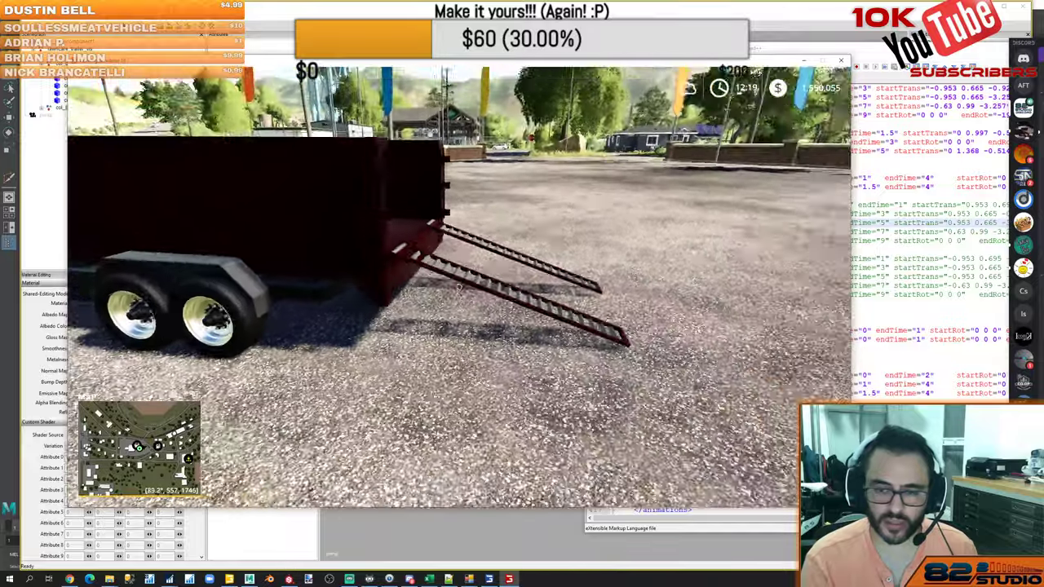
{"action": "key", "text": "w"}
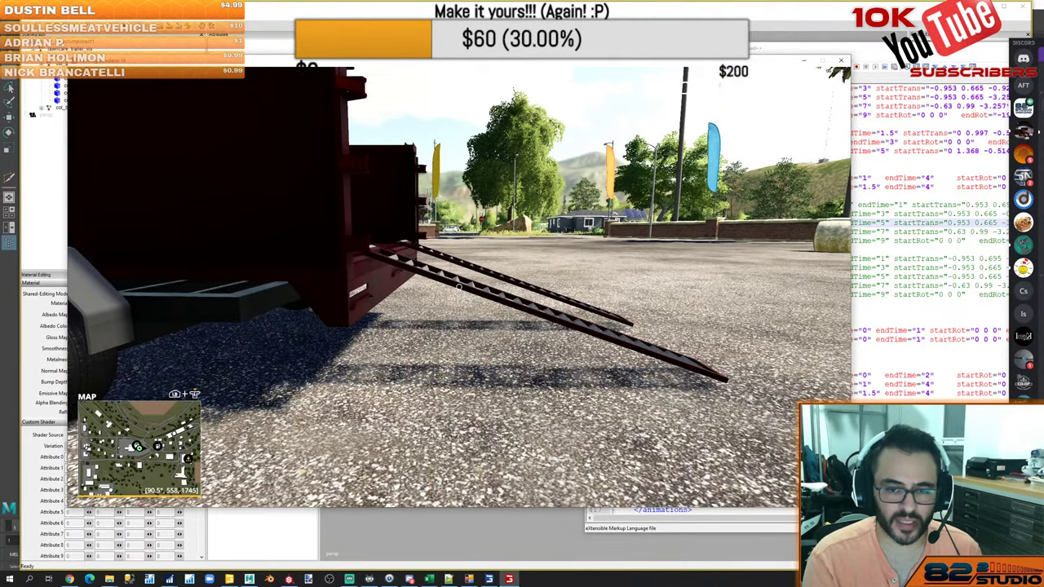
{"action": "key", "text": "s"}
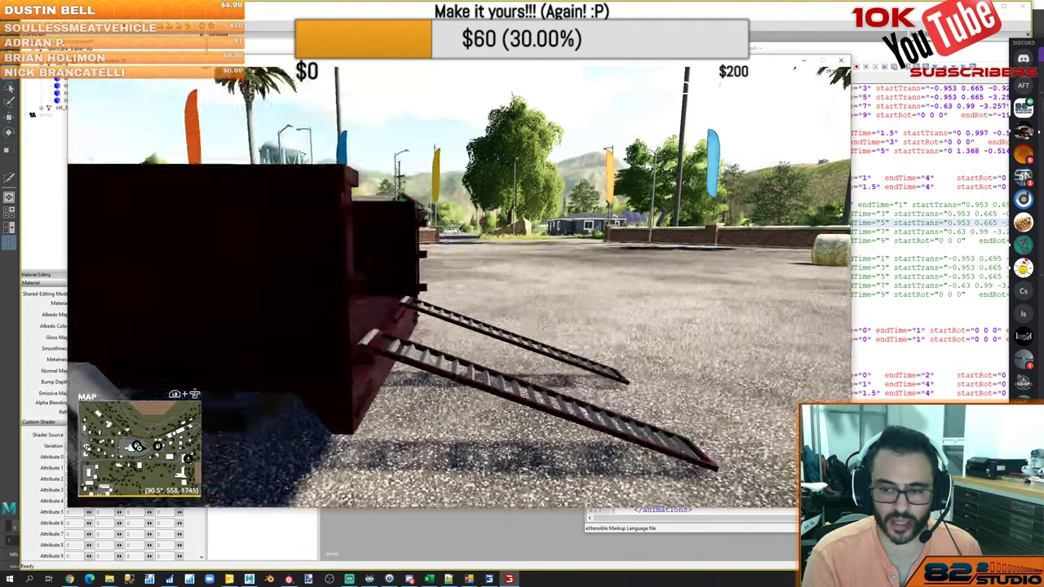
{"action": "key", "text": "a"}
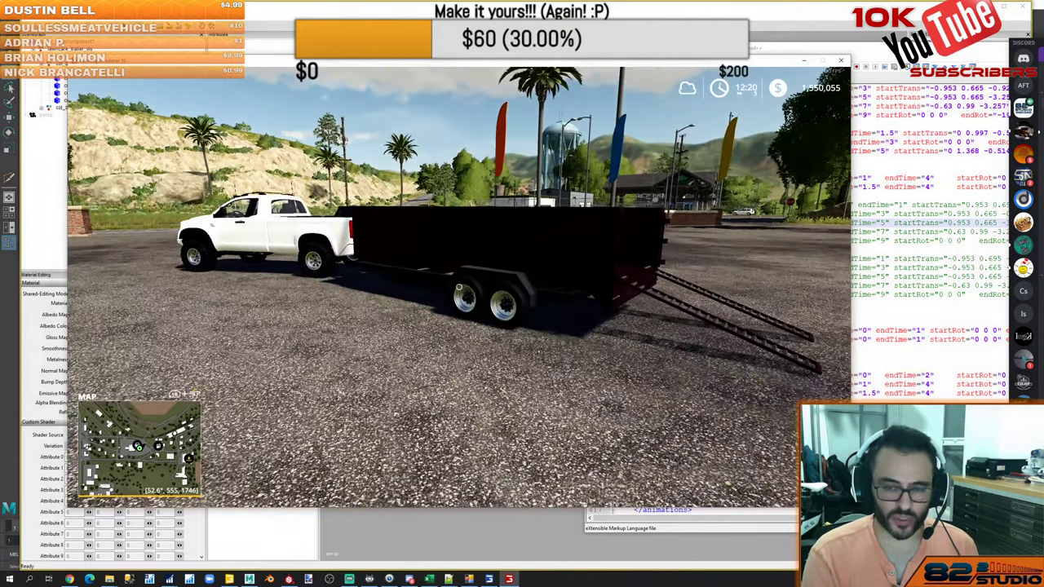
{"action": "key", "text": "d"}
{"action": "key", "text": "d"}
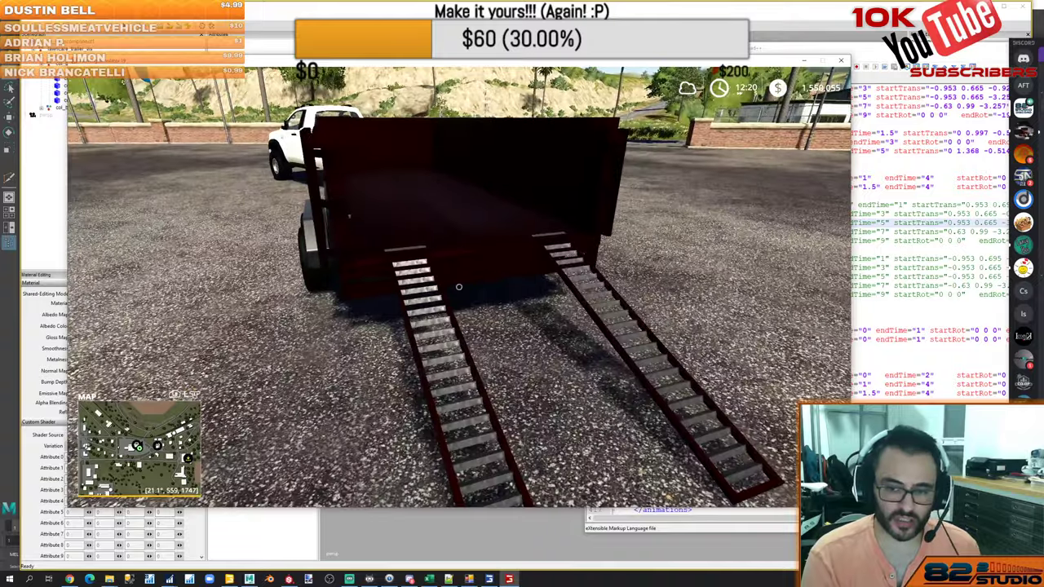
{"action": "key", "text": "a"}
{"action": "key", "text": "s"}
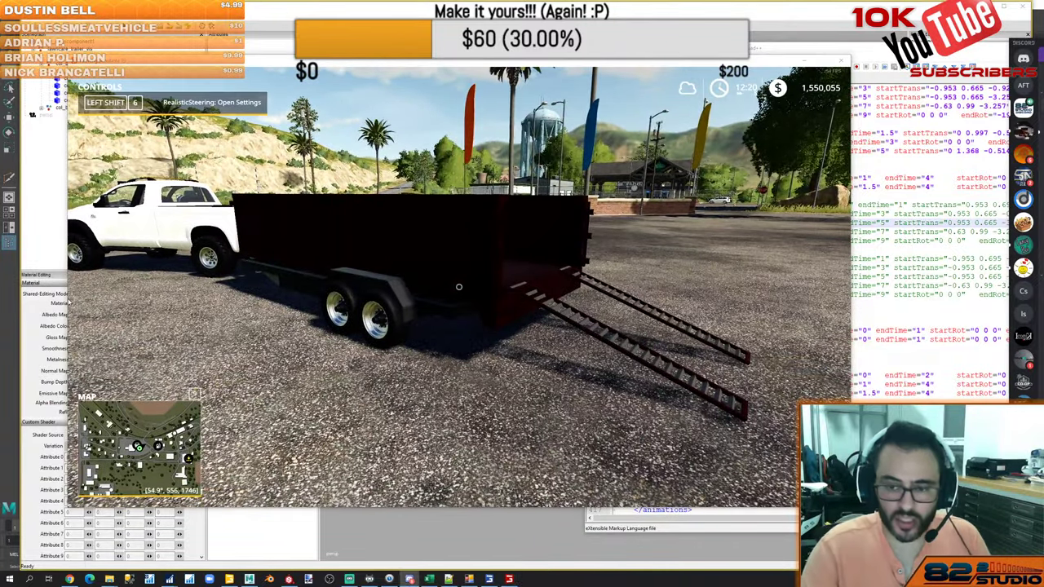
Switch to GIANTS Editor and undo the last hierarchy edits until the trailerD_axis group is restored under collisions
{"action": "key", "text": "alt+Tab"}
{"action": "key", "text": "alt+Tab"}
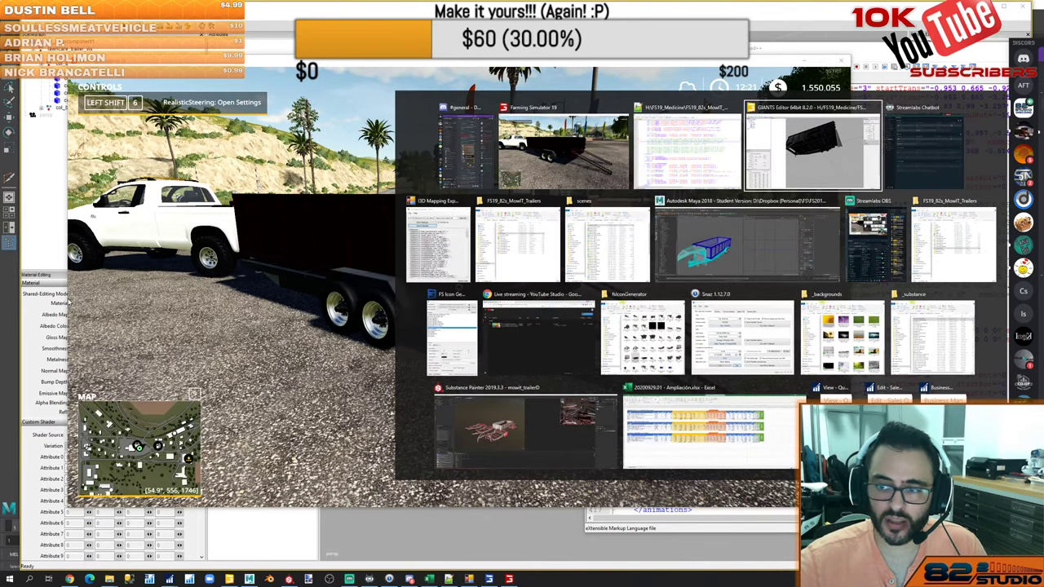
{"action": "key", "text": "ctrl+z"}
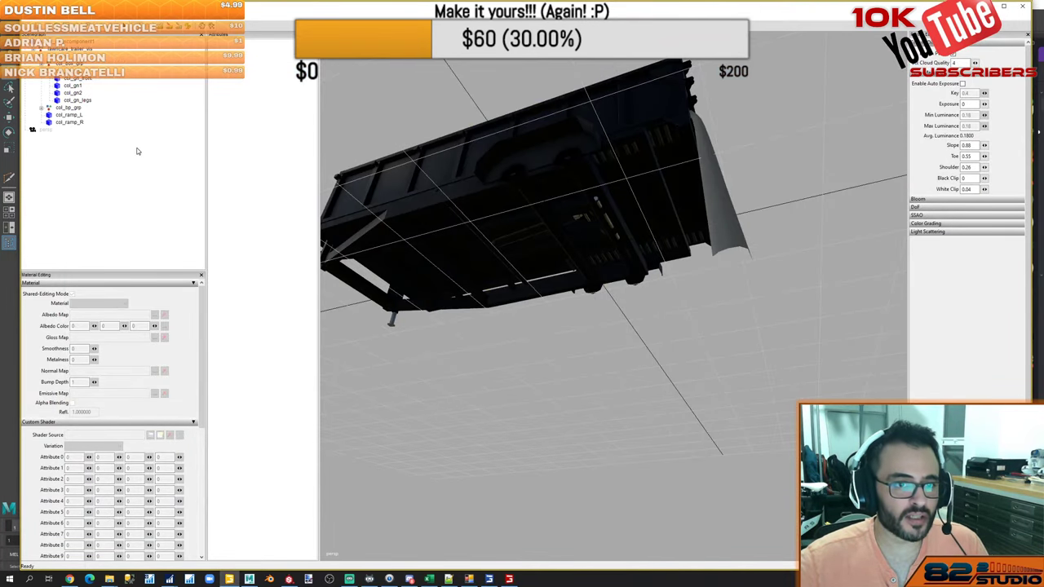
{"action": "key", "text": "ctrl+z"}
{"action": "key", "text": "ctrl+z"}
{"action": "key", "text": "ctrl+z"}
{"action": "key", "text": "ctrl+z"}
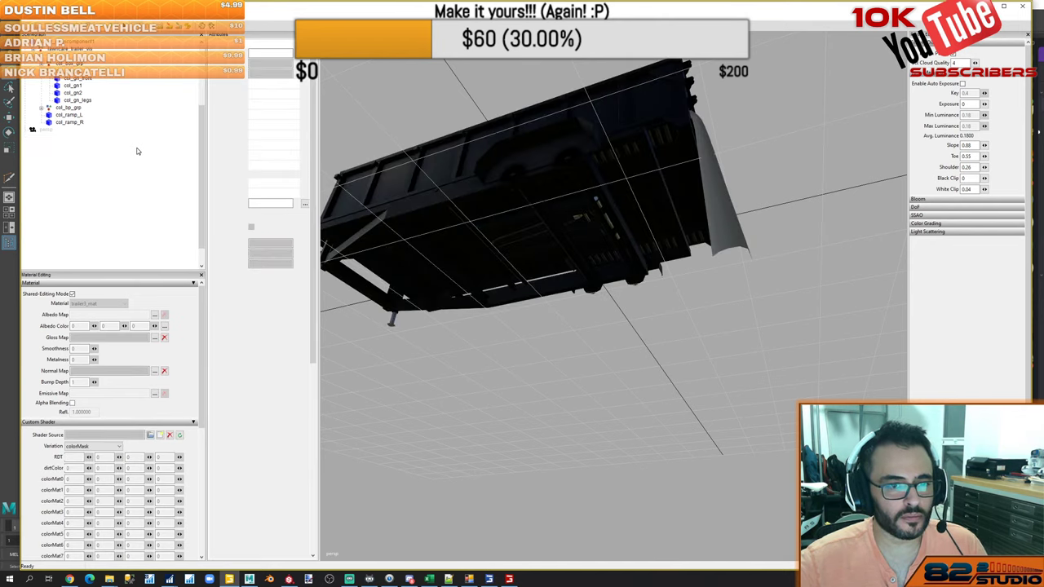
{"action": "scroll", "coordinate": [137, 153], "scroll_direction": "down", "scroll_amount": 2}
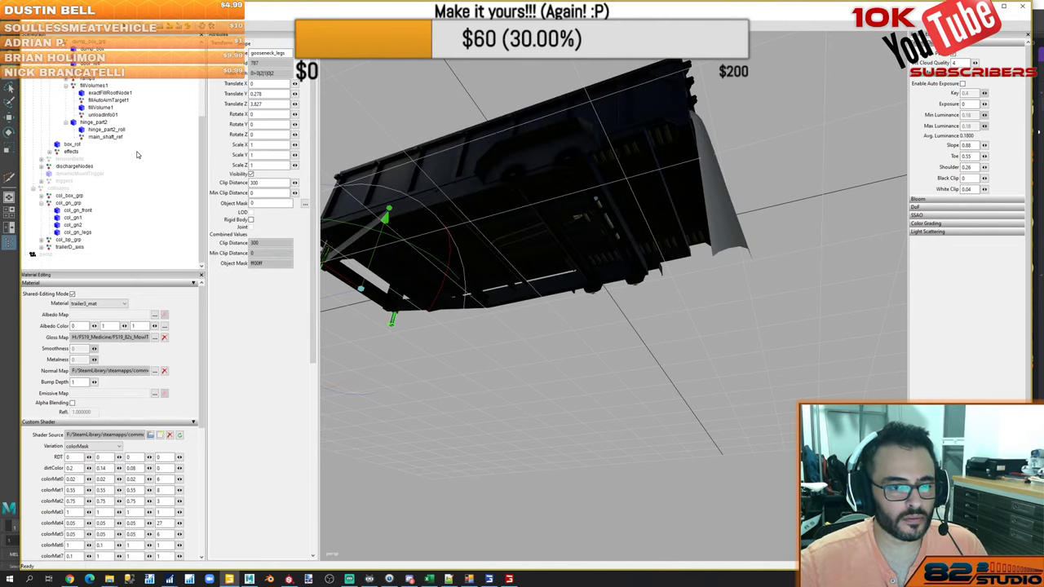
Set the Scale Y of the col_ramp_L collision, nested under trailerD_axis and ramps_axis, to 1.4
{"action": "double_click", "coordinate": [76, 249]}
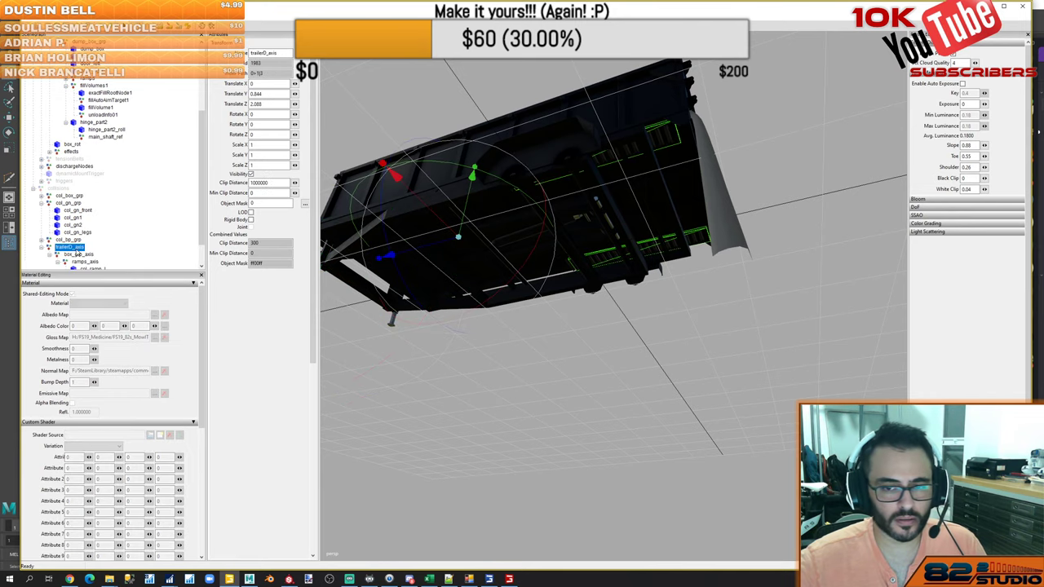
{"action": "left_click", "coordinate": [119, 218]}
{"action": "scroll", "coordinate": [120, 237], "scroll_direction": "down", "scroll_amount": 2}
{"action": "left_click", "coordinate": [114, 241]}
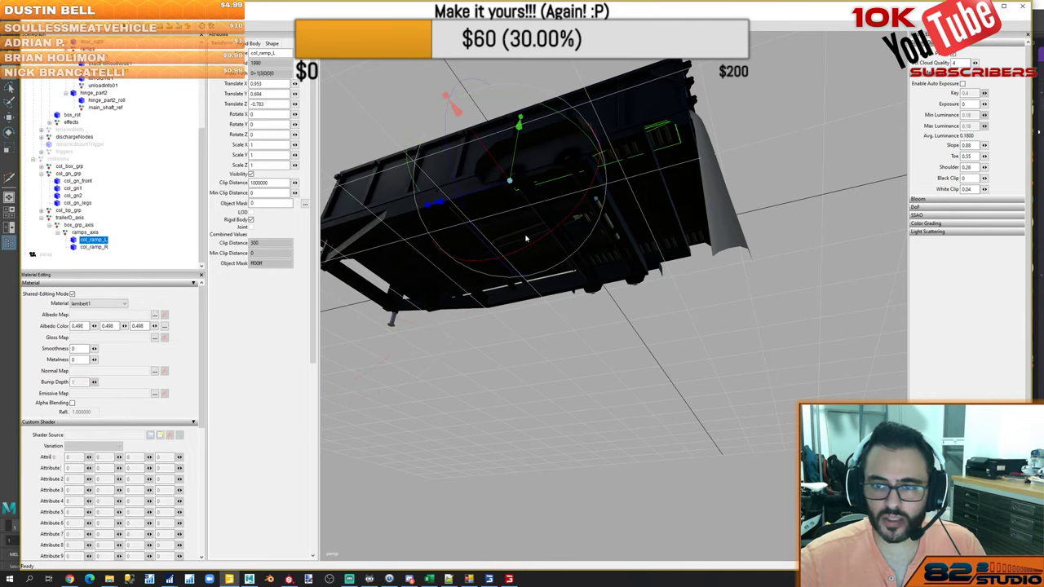
{"action": "left_click_drag", "start_coordinate": [569, 177], "coordinate": [597, 313], "text": "alt"}
{"action": "scroll", "coordinate": [572, 281], "scroll_direction": "up", "scroll_amount": 4}
{"action": "scroll", "coordinate": [597, 313], "scroll_direction": "up", "scroll_amount": 8}
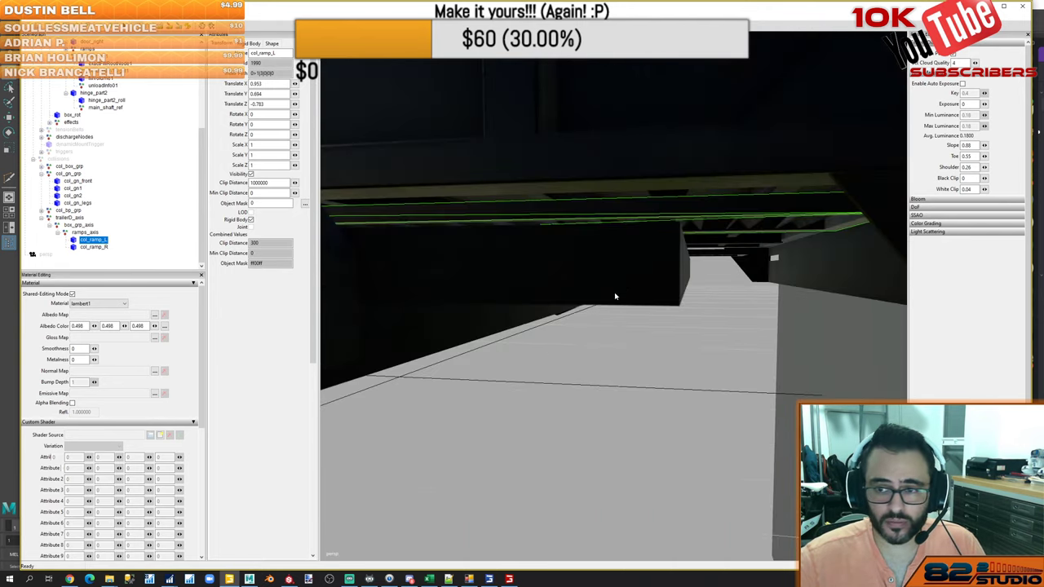
{"action": "scroll", "coordinate": [612, 305], "scroll_direction": "down", "scroll_amount": 3}
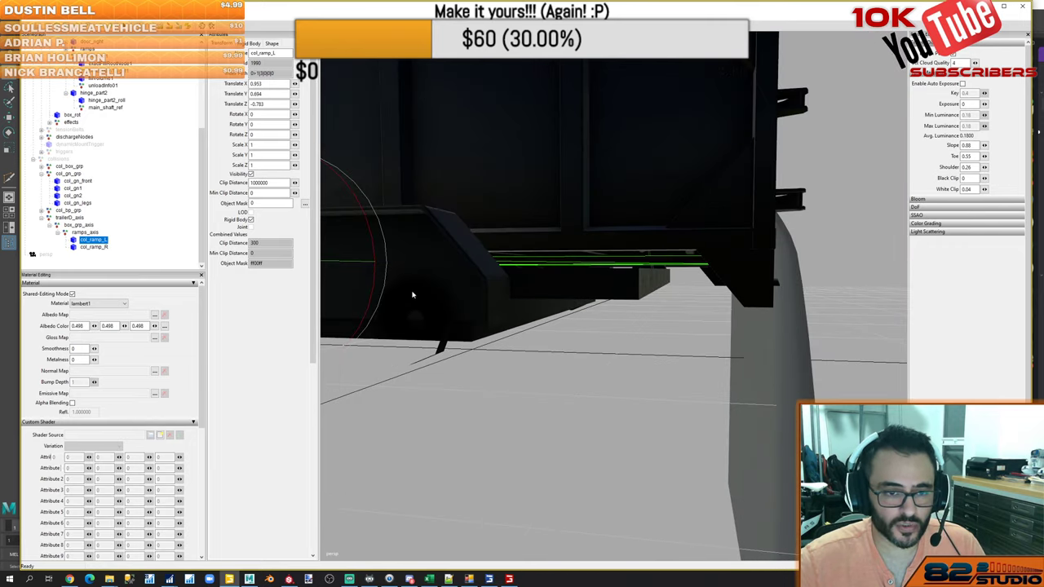
{"action": "scroll", "coordinate": [412, 295], "scroll_direction": "down", "scroll_amount": 4}
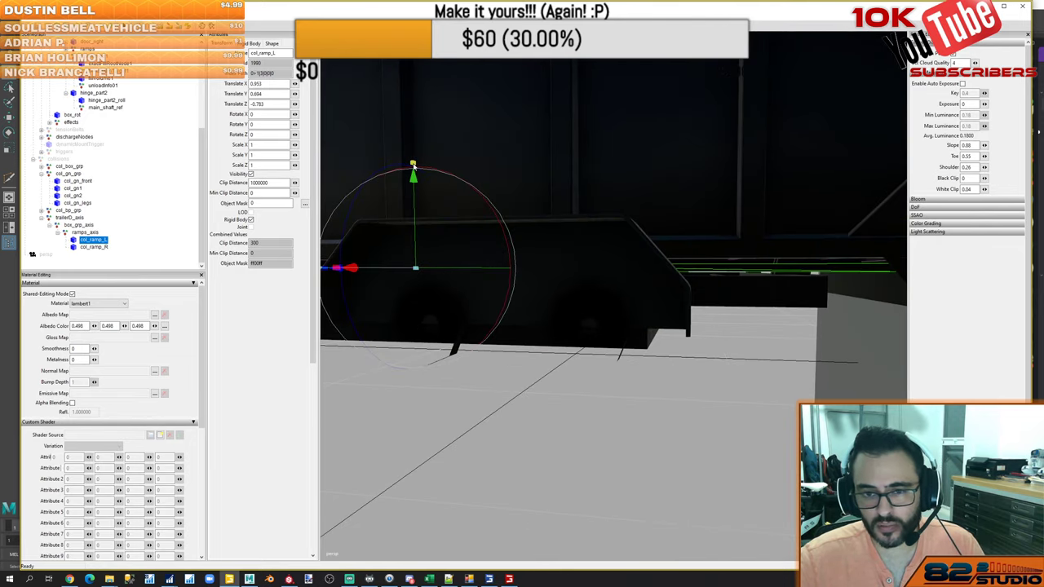
{"action": "left_click_drag", "start_coordinate": [414, 164], "coordinate": [414, 109]}
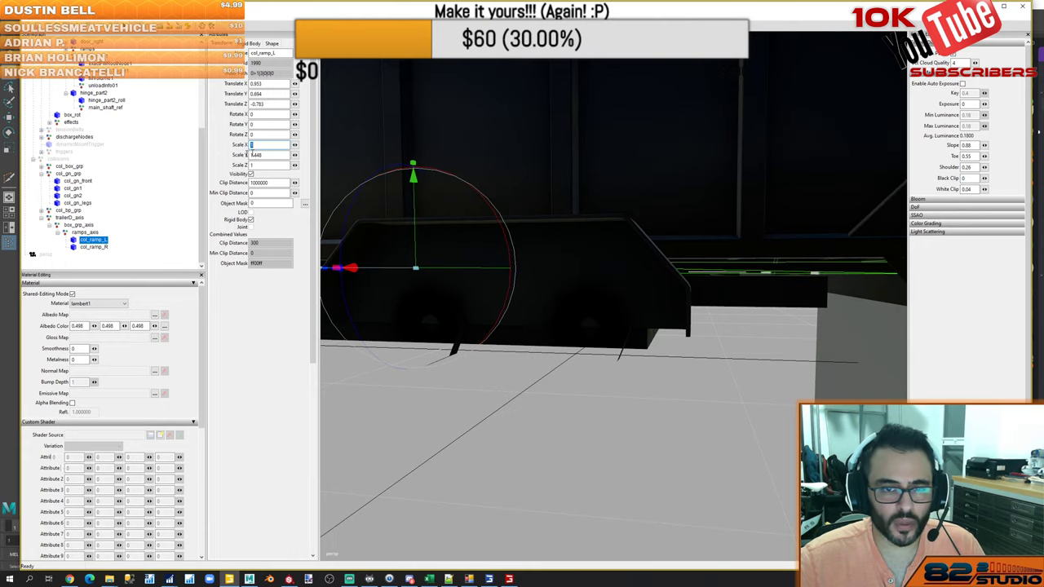
{"action": "type", "text": "1.4"}
{"action": "key", "text": "Return"}
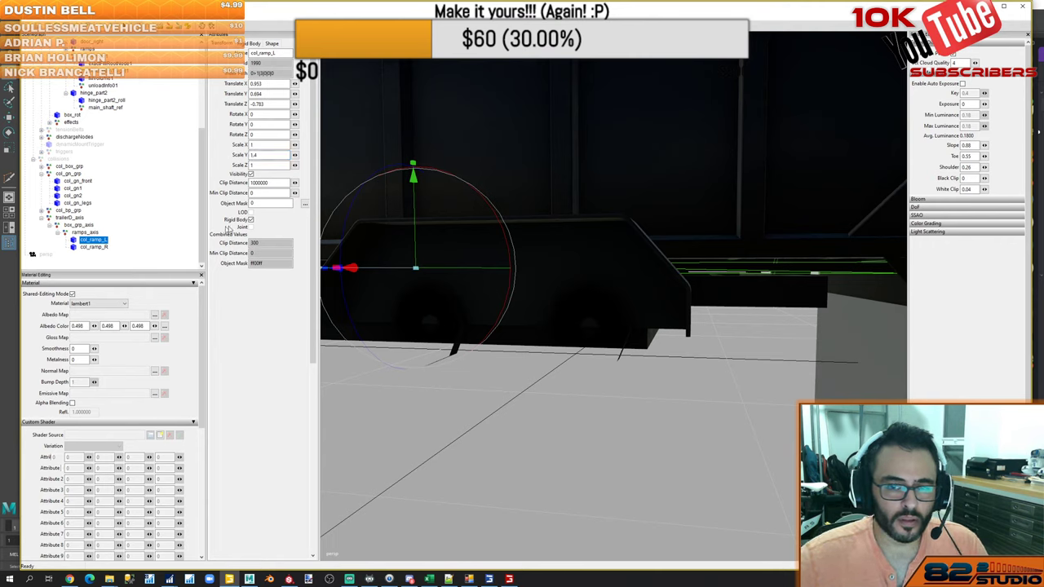
Freeze the scale transformation of col_ramp_L with instances preserved, and select col_ramp_R
{"action": "left_click", "coordinate": [94, 246]}
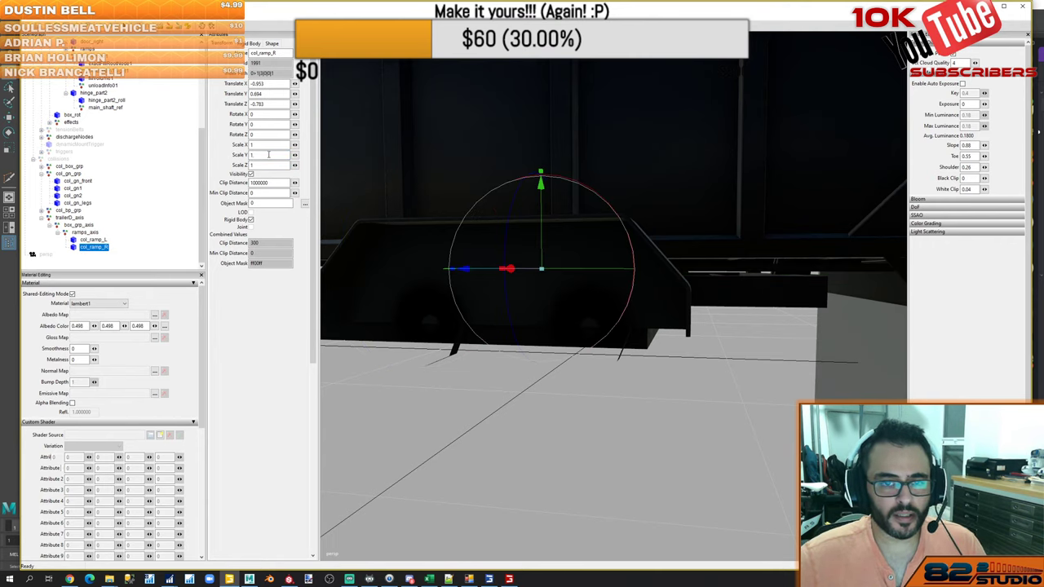
{"action": "right_click", "coordinate": [97, 240]}
{"action": "left_click", "coordinate": [131, 288]}
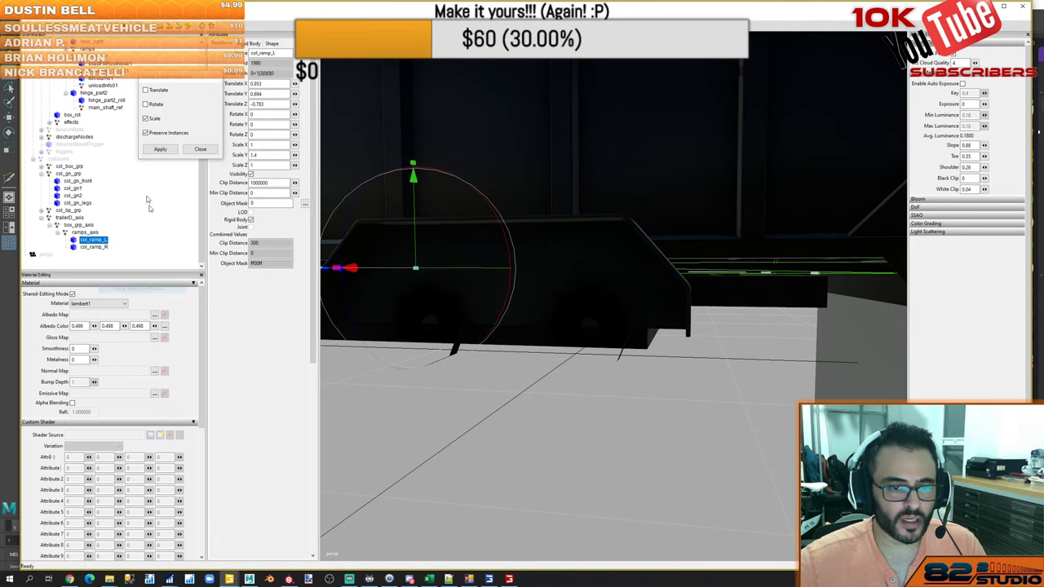
{"action": "left_click", "coordinate": [159, 148]}
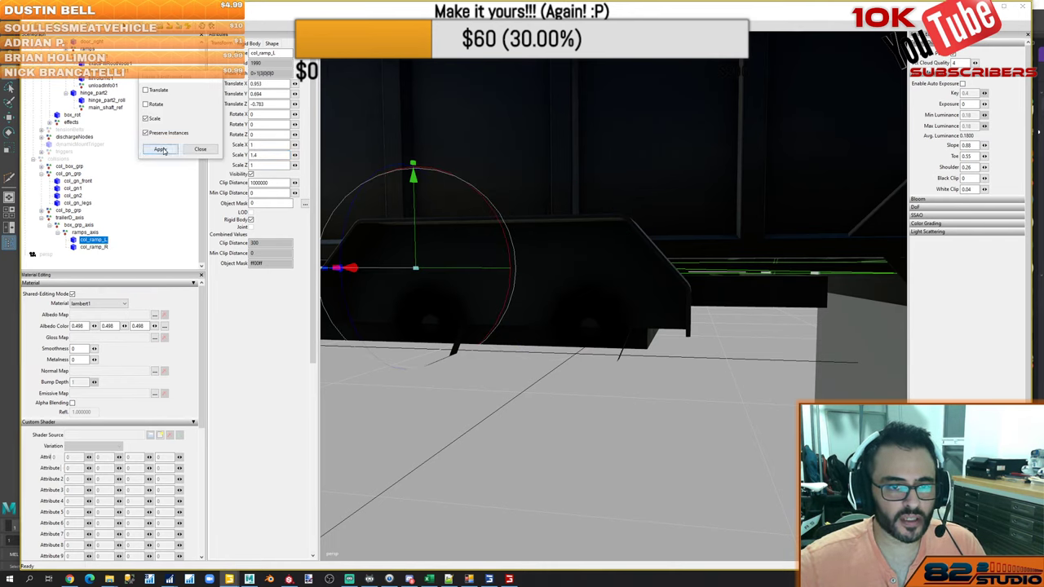
{"action": "left_click", "coordinate": [101, 247]}
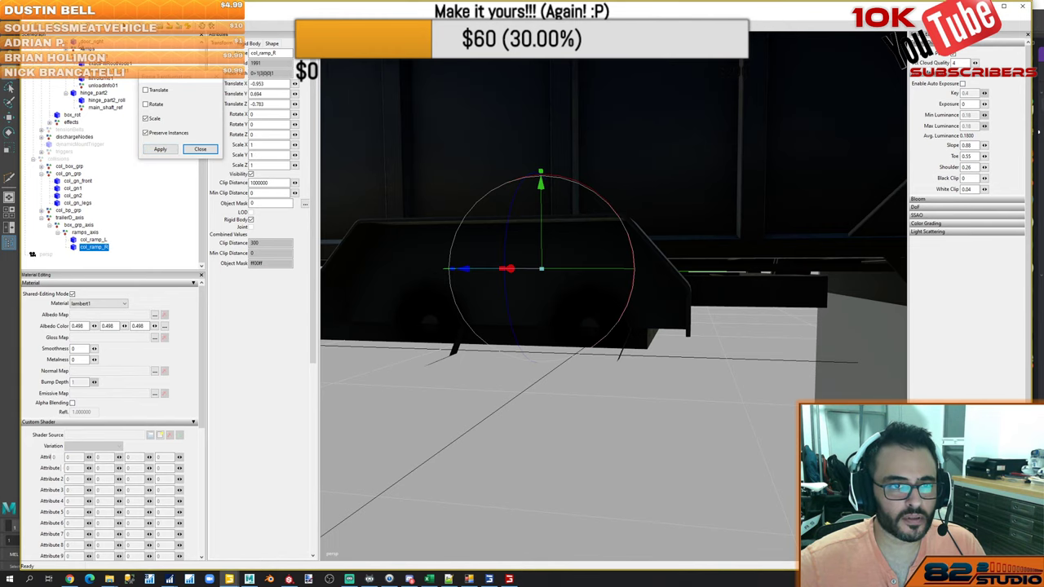
Switch to the trailer's XML in Notepad++ and uncomment the col_ramp_L and col_ramp_R animation parts
{"action": "key", "text": "alt+Tab"}
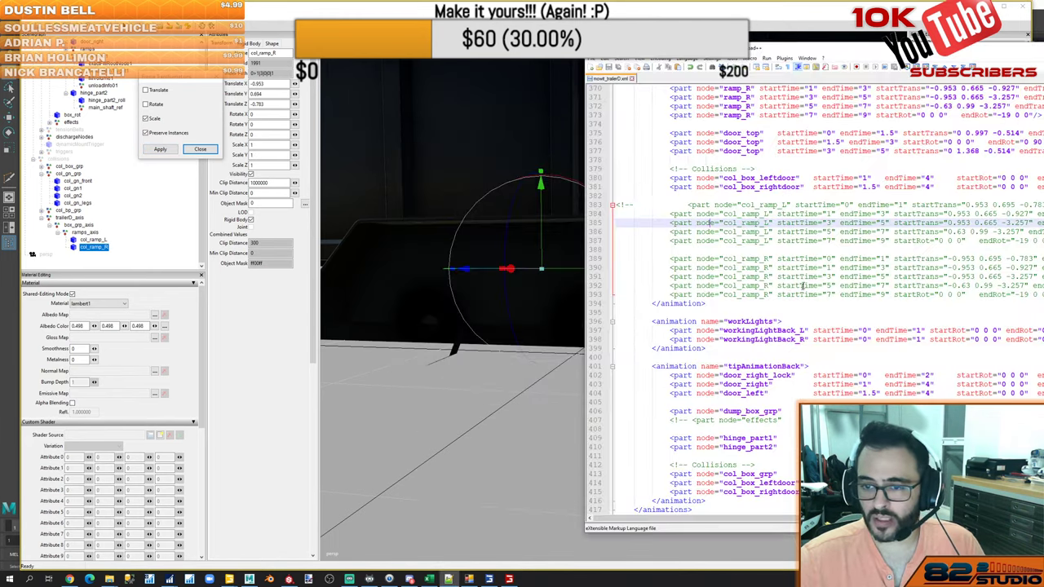
{"action": "right_click", "coordinate": [803, 285]}
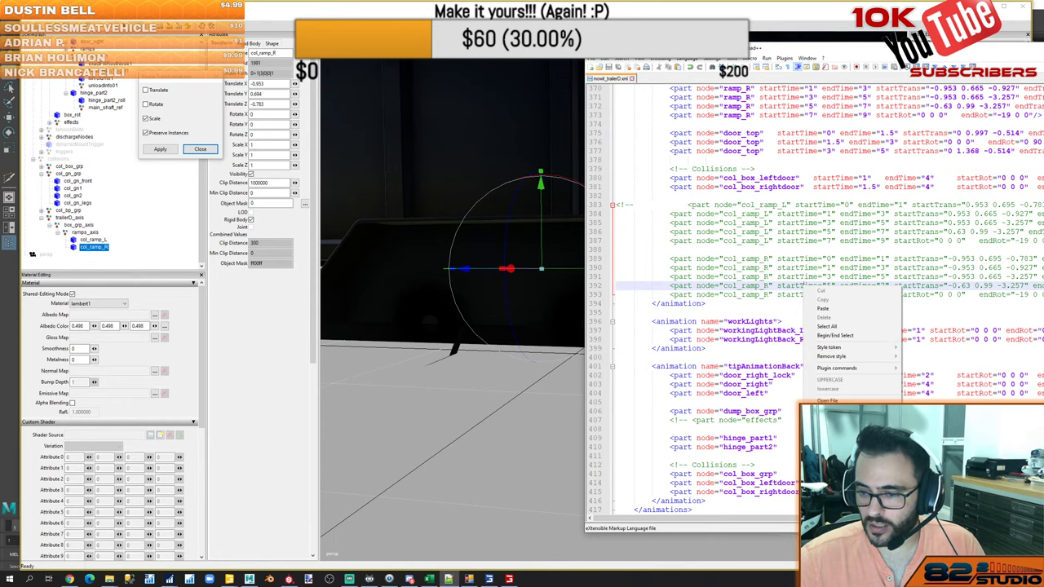
{"action": "left_click", "coordinate": [850, 441]}
Check the i3dMapping entries from trailerD_axis to col_ramp_R at the end of the XML file
{"action": "scroll", "coordinate": [793, 268], "scroll_direction": "up", "scroll_amount": 19}
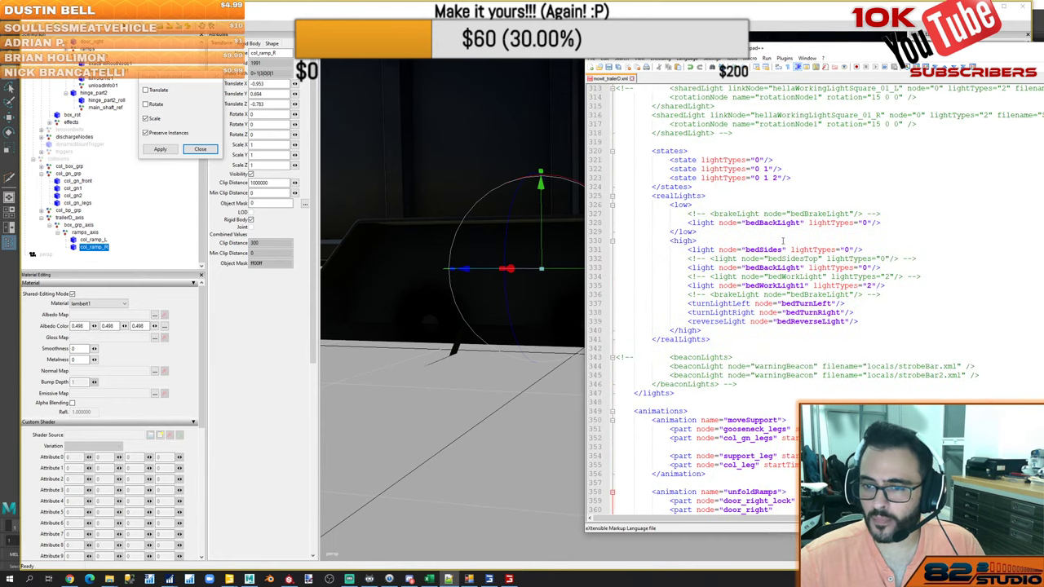
{"action": "scroll", "coordinate": [783, 240], "scroll_direction": "down", "scroll_amount": 20}
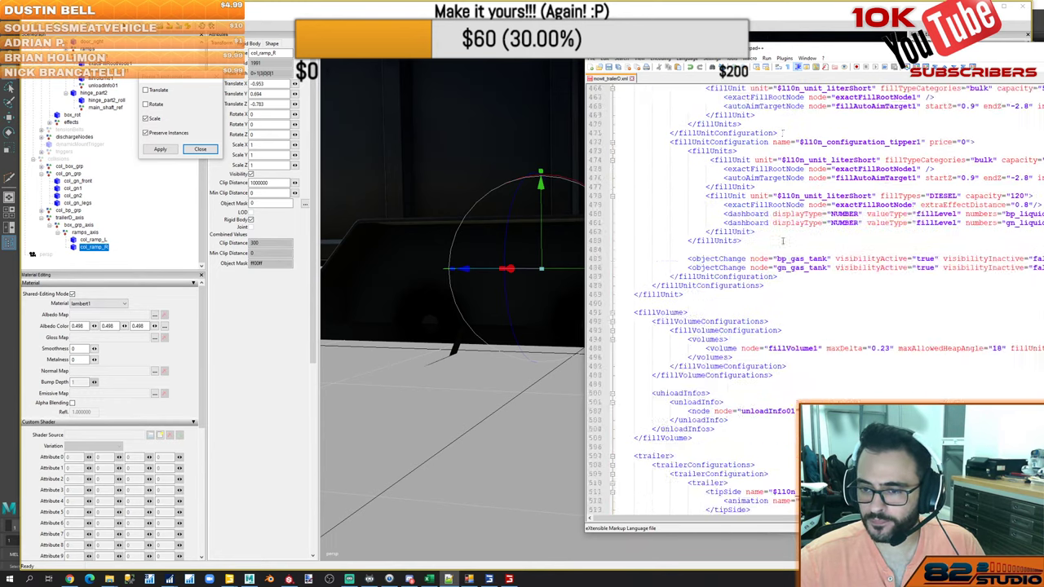
{"action": "scroll", "coordinate": [783, 241], "scroll_direction": "down", "scroll_amount": 20}
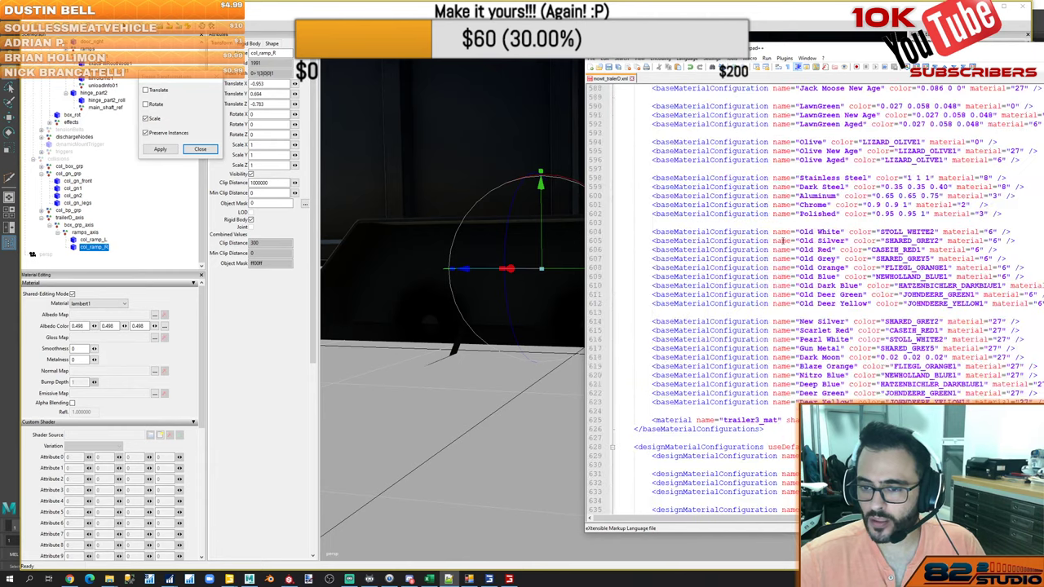
{"action": "scroll", "coordinate": [785, 268], "scroll_direction": "down", "scroll_amount": 20}
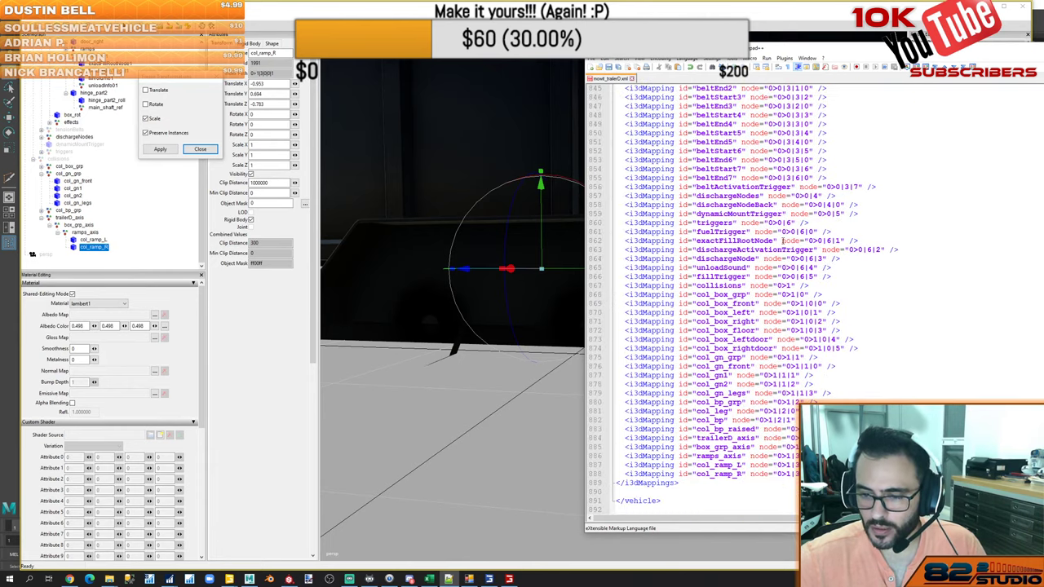
{"action": "left_click_drag", "start_coordinate": [822, 473], "coordinate": [701, 434]}
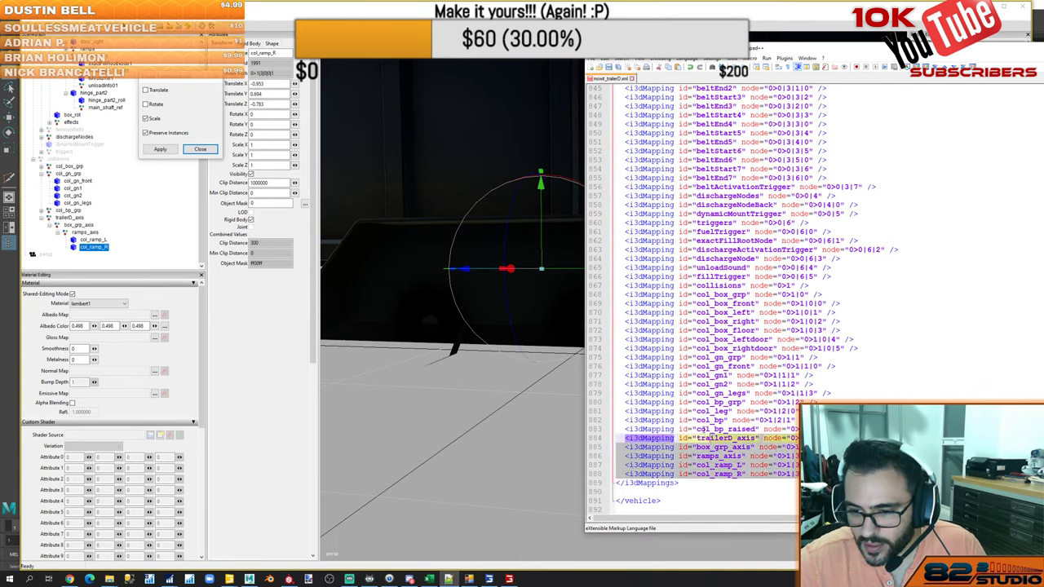
{"action": "left_click", "coordinate": [700, 429]}
Switch to Farming Simulator 19, return the leased Jack Moose Mow-IT Trailer D and leave the shop
{"action": "key", "text": "alt+Tab"}
{"action": "key", "text": "Tab"}
{"action": "key", "text": "Tab"}
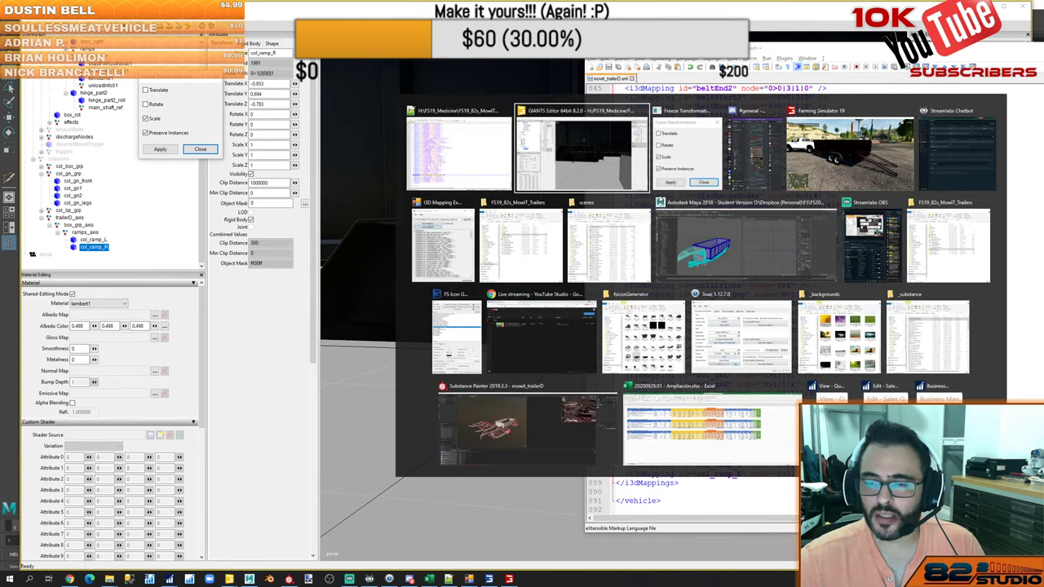
{"action": "key", "text": "p"}
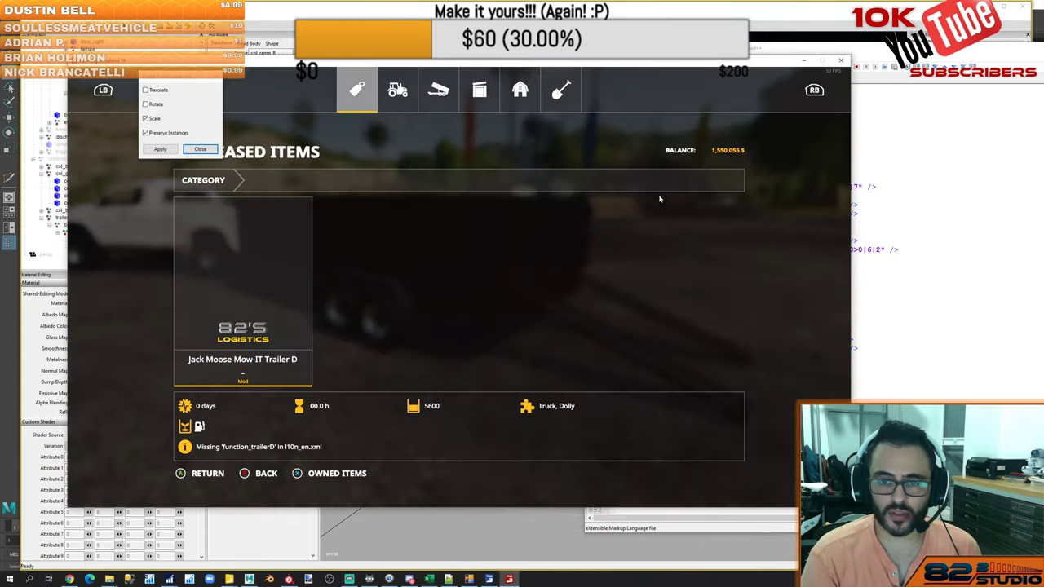
{"action": "key", "text": "x"}
{"action": "key", "text": "Right"}
{"action": "key", "text": "x"}
{"action": "key", "text": "Return"}
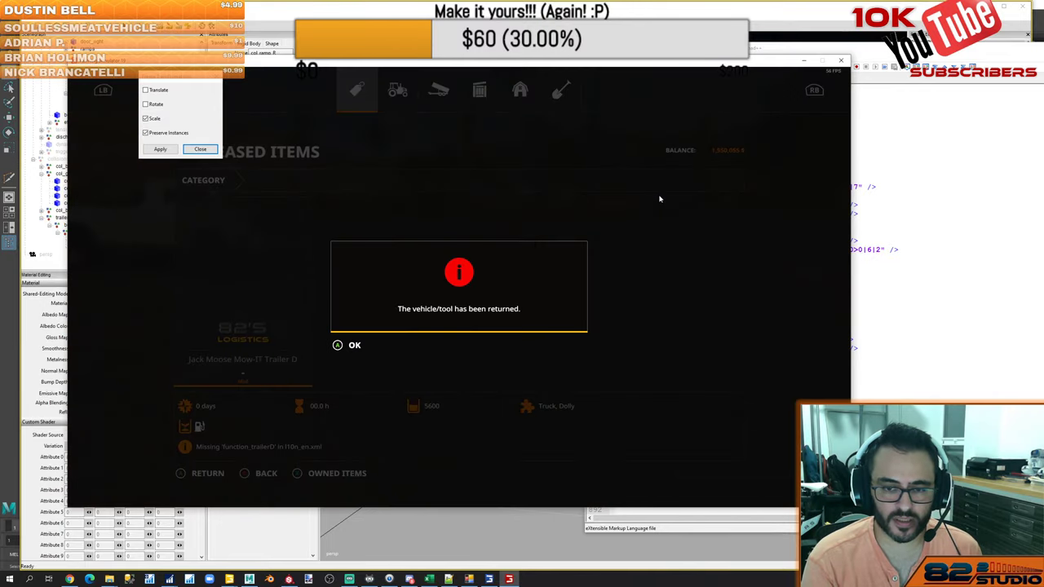
{"action": "key", "text": "Return"}
{"action": "key", "text": "Escape"}
{"action": "key", "text": "s"}
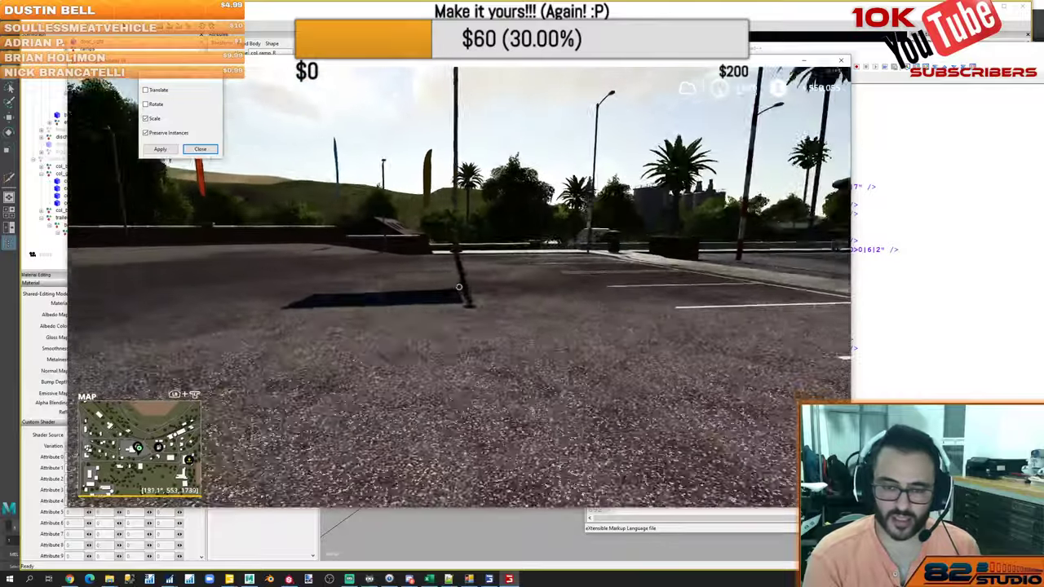
Open the Jack Moose Mow-IT Trailer D from the 82s LGTS brand in the shop for customization
{"action": "key", "text": "p"}
{"action": "key", "text": "Down"}
{"action": "key", "text": "Return"}
{"action": "key", "text": "Right"}
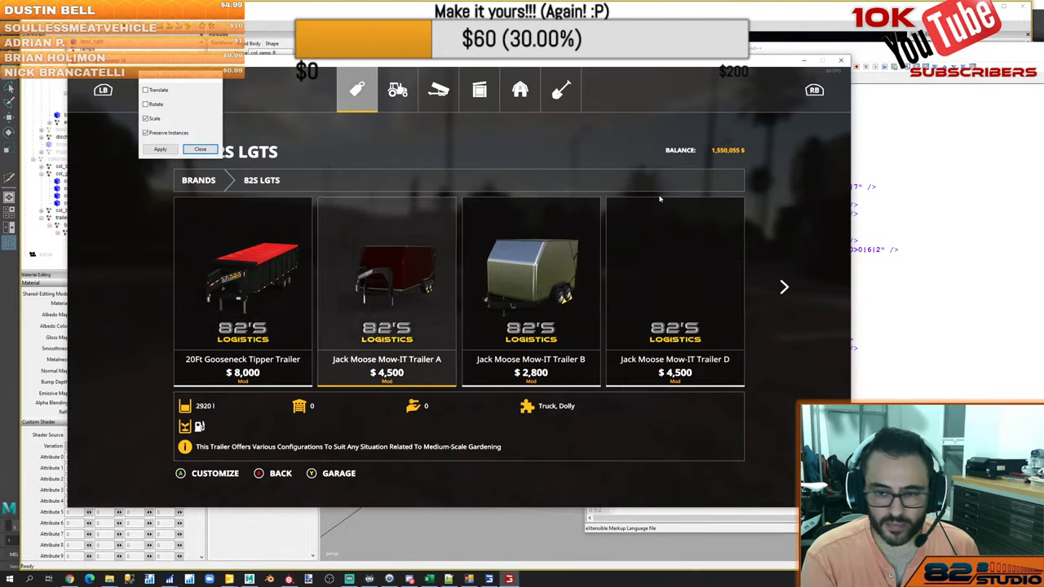
{"action": "key", "text": "Right"}
{"action": "key", "text": "Right"}
{"action": "key", "text": "Return"}
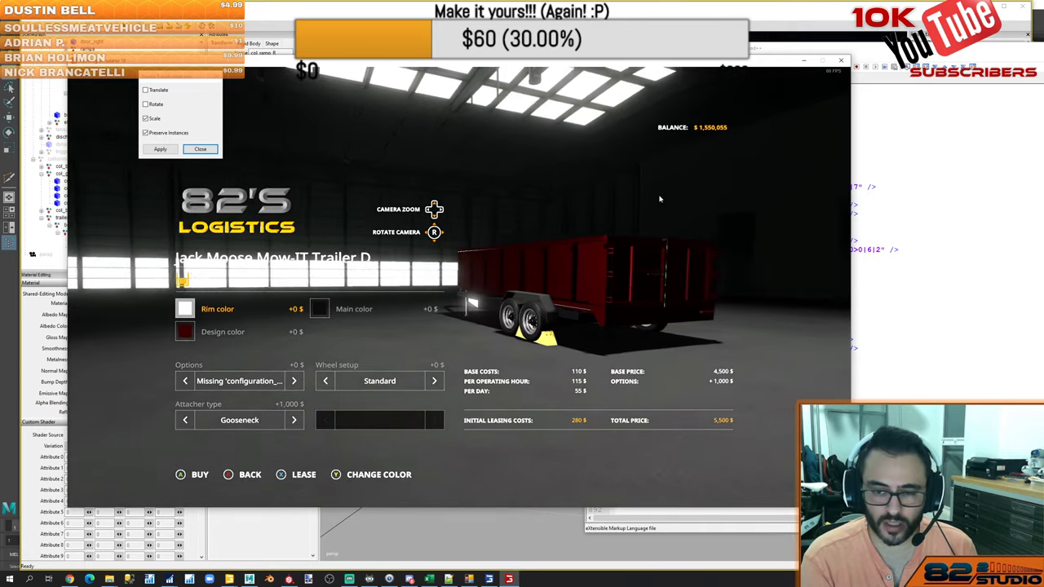
Set the trailer's design color to Jet
{"action": "key", "text": "Down"}
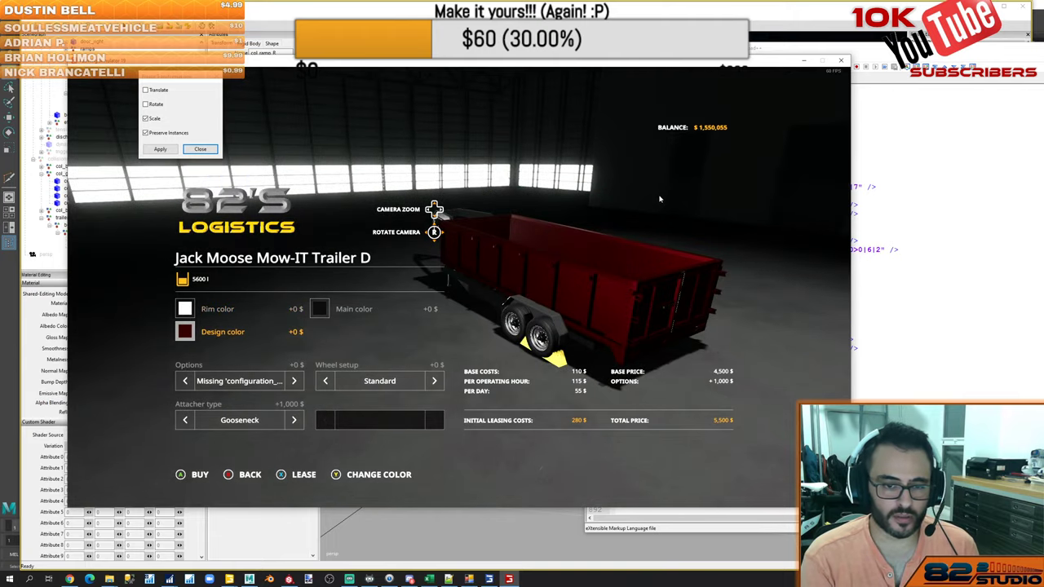
{"action": "key", "text": "Return"}
{"action": "key", "text": "Down"}
{"action": "key", "text": "Down"}
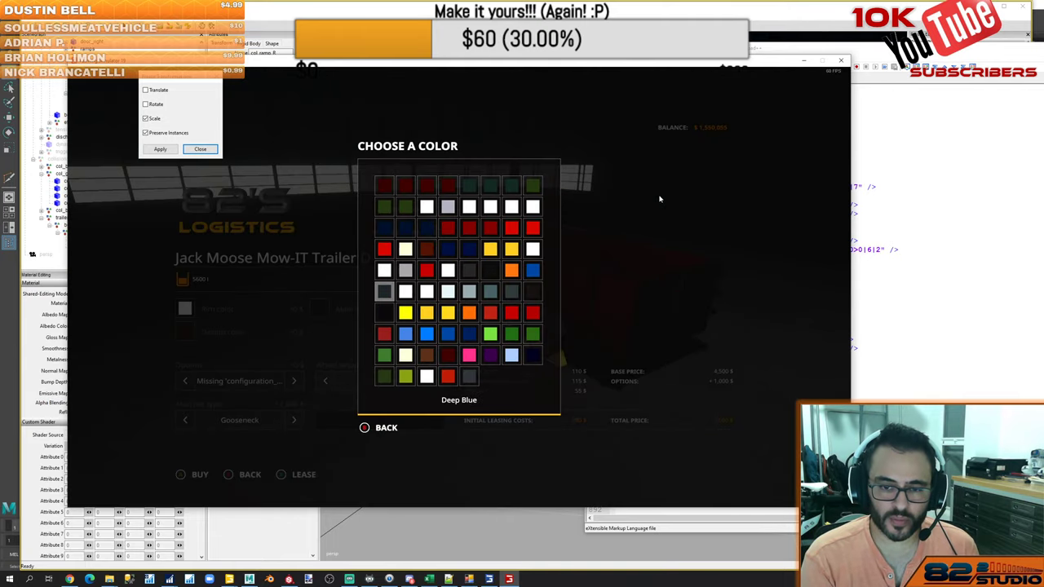
{"action": "key", "text": "Return"}
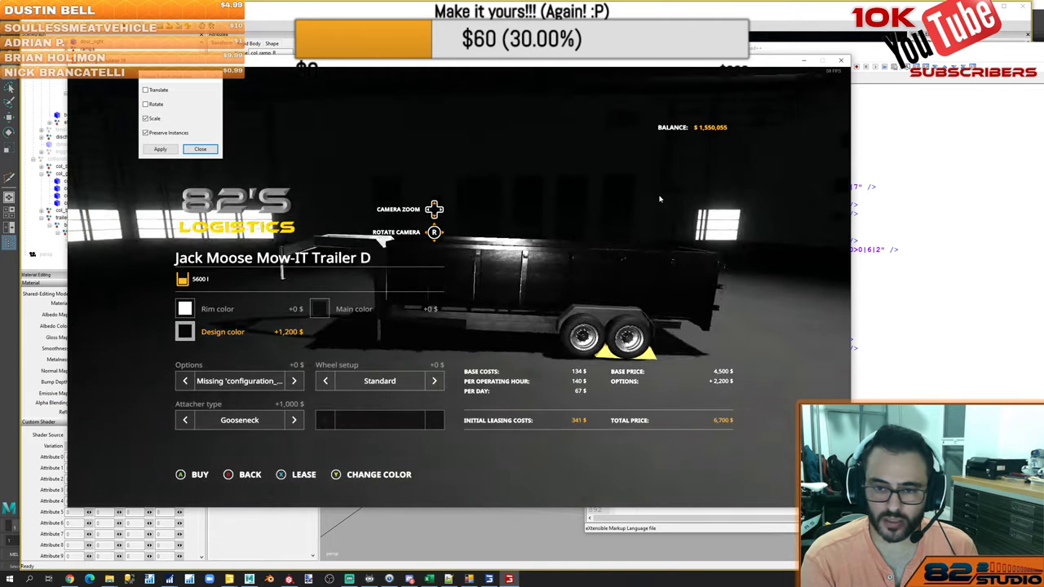
{"action": "key", "text": "Return"}
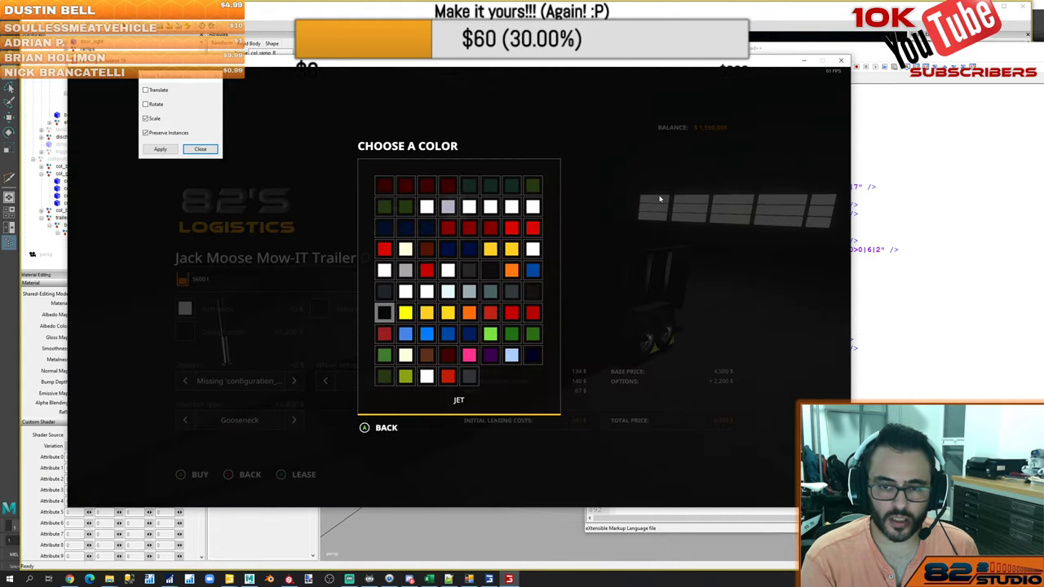
{"action": "key", "text": "Escape"}
Set the trailer's main color to the dark green swatch in the first row of the palette
{"action": "key", "text": "Up"}
{"action": "key", "text": "Right"}
{"action": "key", "text": "Return"}
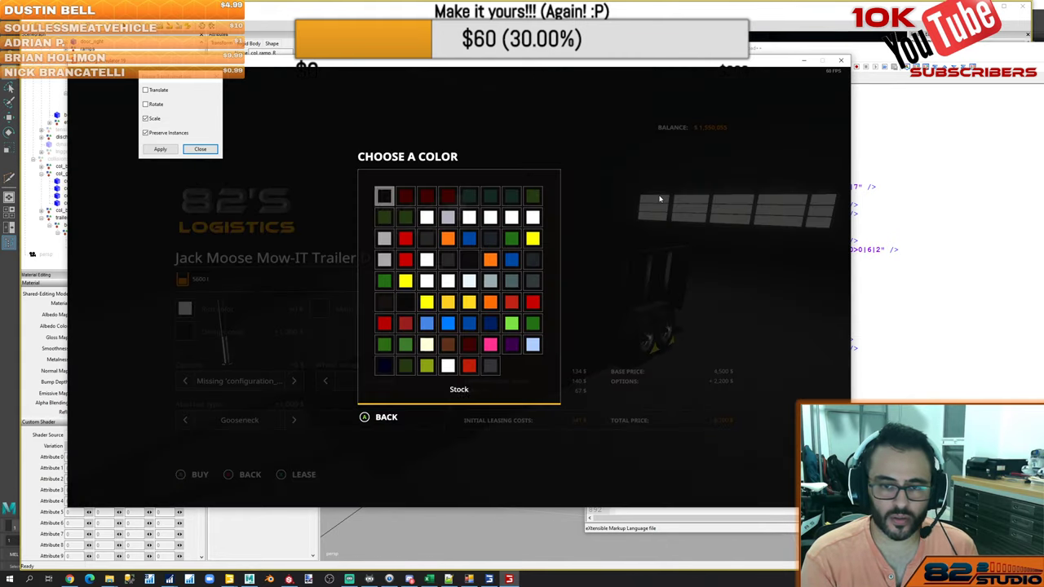
{"action": "key", "text": "Right"}
{"action": "key", "text": "Right"}
{"action": "key", "text": "Right"}
{"action": "key", "text": "Right"}
{"action": "key", "text": "Right"}
{"action": "key", "text": "Return"}
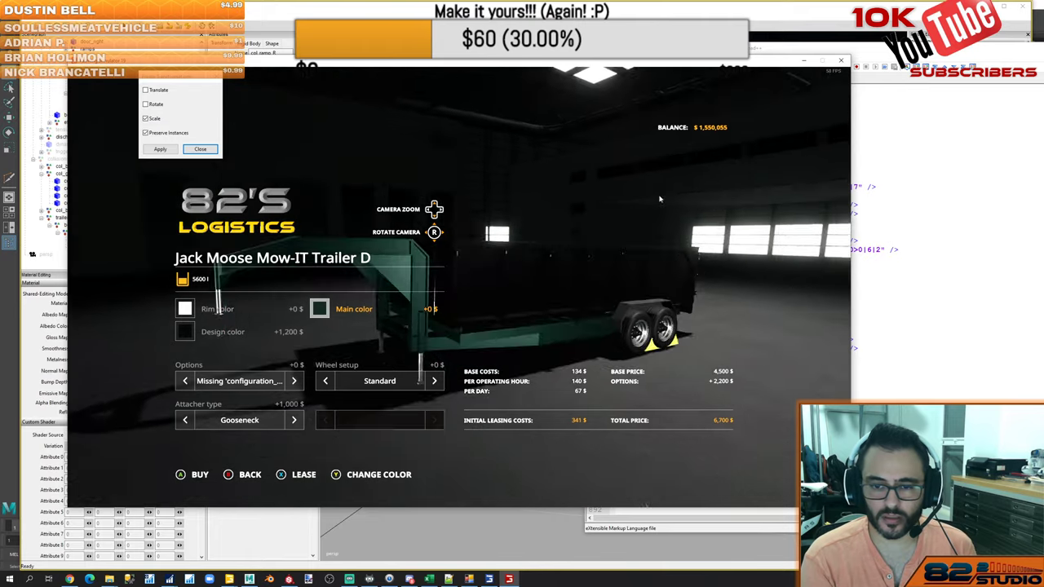
Try a no-cost black swatch as the trailer's main color
{"action": "key", "text": "Return"}
{"action": "key", "text": "Down"}
{"action": "key", "text": "Down"}
{"action": "key", "text": "Down"}
{"action": "key", "text": "Left"}
{"action": "key", "text": "Left"}
{"action": "key", "text": "Left"}
{"action": "key", "text": "Left"}
{"action": "key", "text": "Left"}
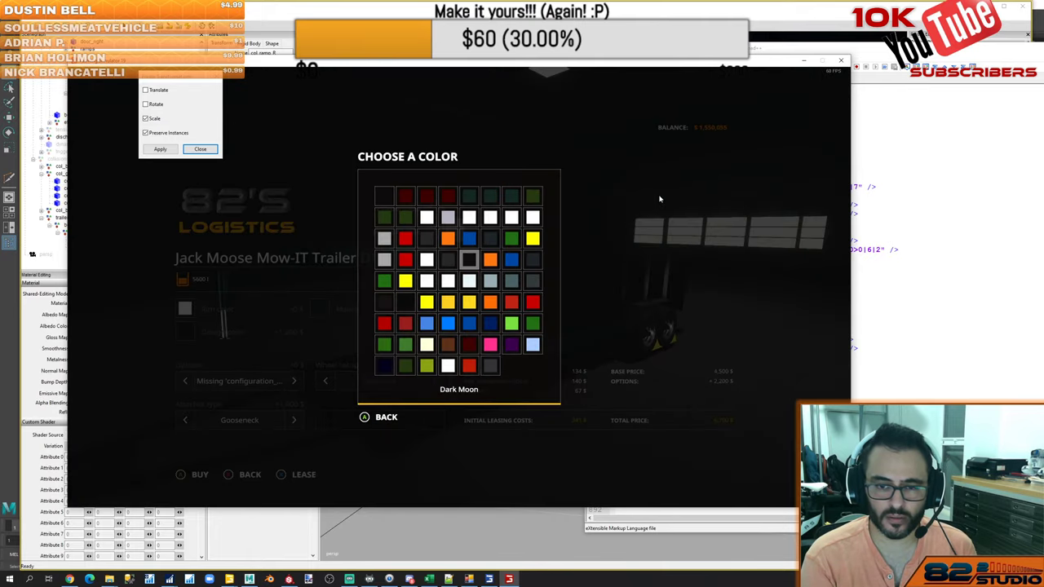
{"action": "key", "text": "Left"}
{"action": "key", "text": "Up"}
{"action": "key", "text": "Up"}
{"action": "key", "text": "Up"}
{"action": "key", "text": "Up"}
{"action": "key", "text": "Left"}
{"action": "key", "text": "Left"}
{"action": "key", "text": "Left"}
{"action": "key", "text": "Left"}
{"action": "key", "text": "Left"}
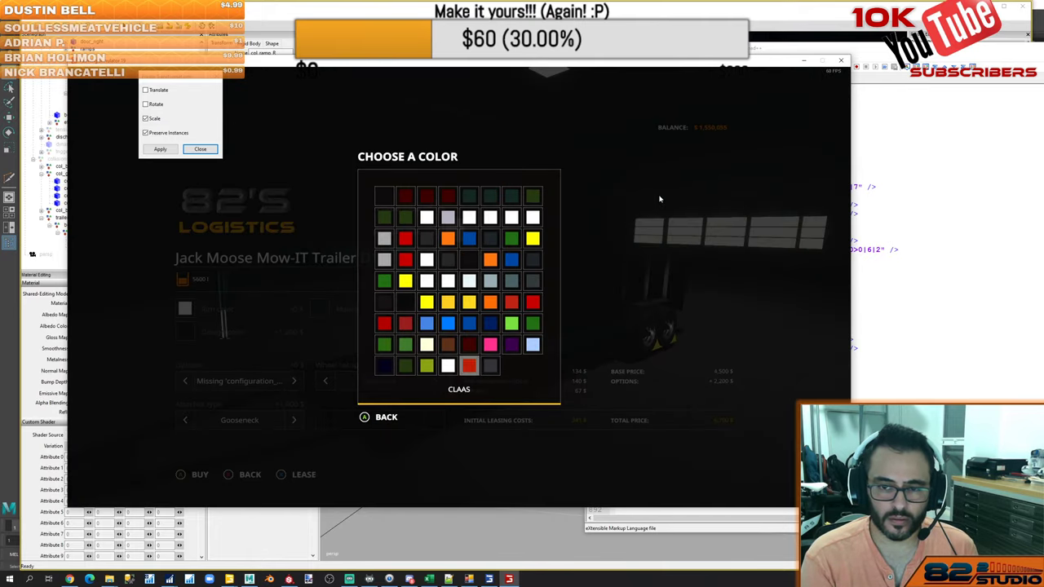
{"action": "key", "text": "Up"}
{"action": "key", "text": "Up"}
{"action": "key", "text": "Up"}
{"action": "key", "text": "Up"}
{"action": "key", "text": "Up"}
{"action": "key", "text": "Up"}
{"action": "key", "text": "Up"}
{"action": "key", "text": "Up"}
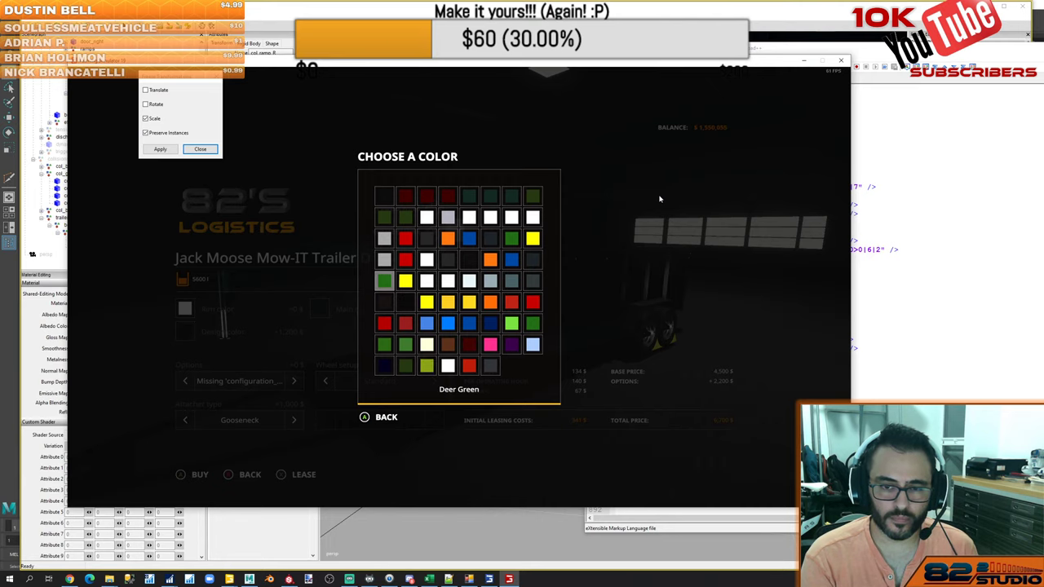
{"action": "key", "text": "Return"}
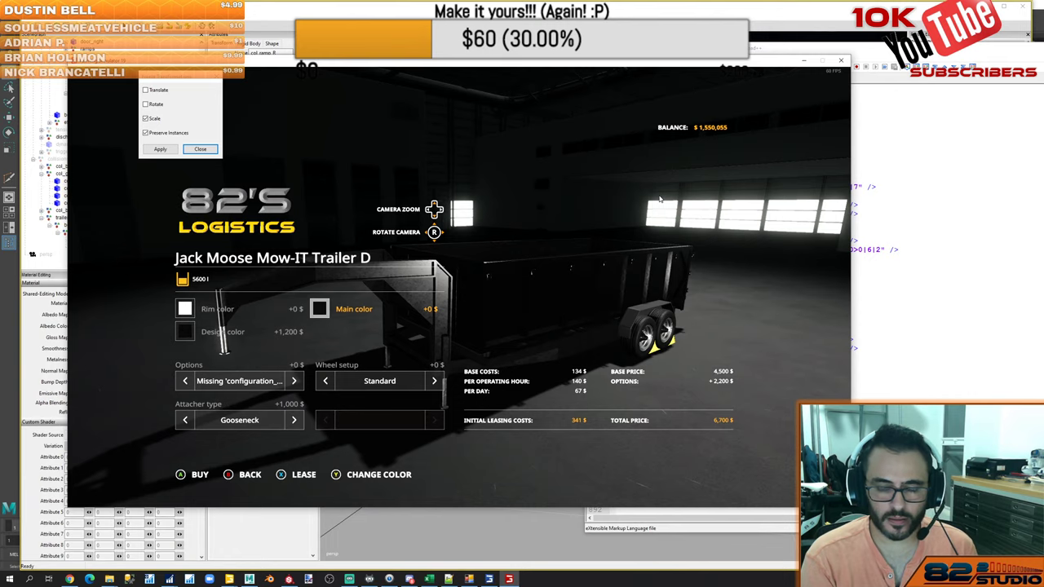
{"action": "key", "text": "Down"}
{"action": "key", "text": "Up"}
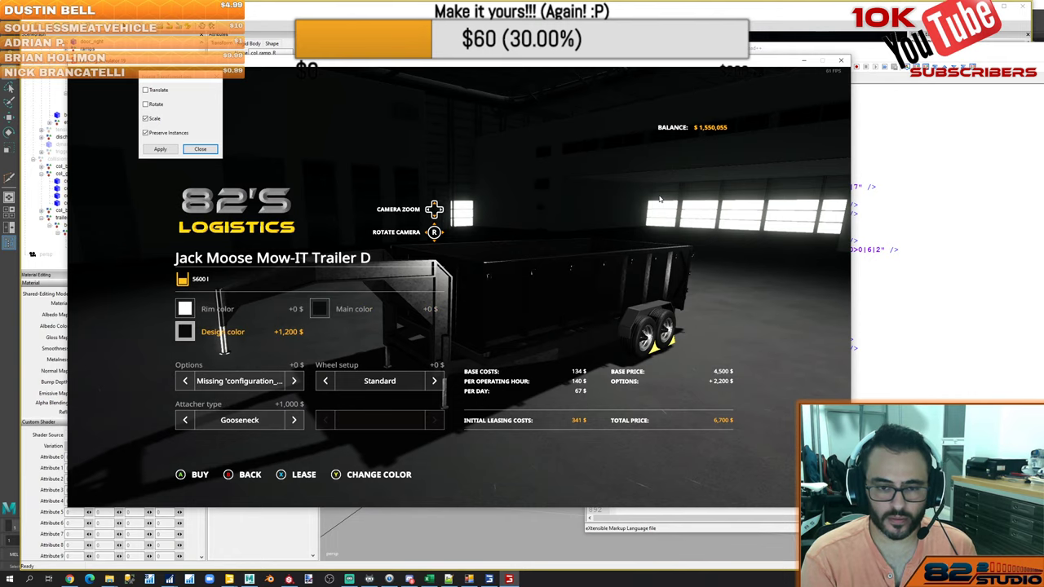
Set the trailer's main color to Jet
{"action": "key", "text": "Up"}
{"action": "key", "text": "Right"}
{"action": "key", "text": "Return"}
{"action": "key", "text": "Down"}
{"action": "key", "text": "Down"}
{"action": "key", "text": "Down"}
{"action": "key", "text": "Down"}
{"action": "key", "text": "Down"}
{"action": "key", "text": "Right"}
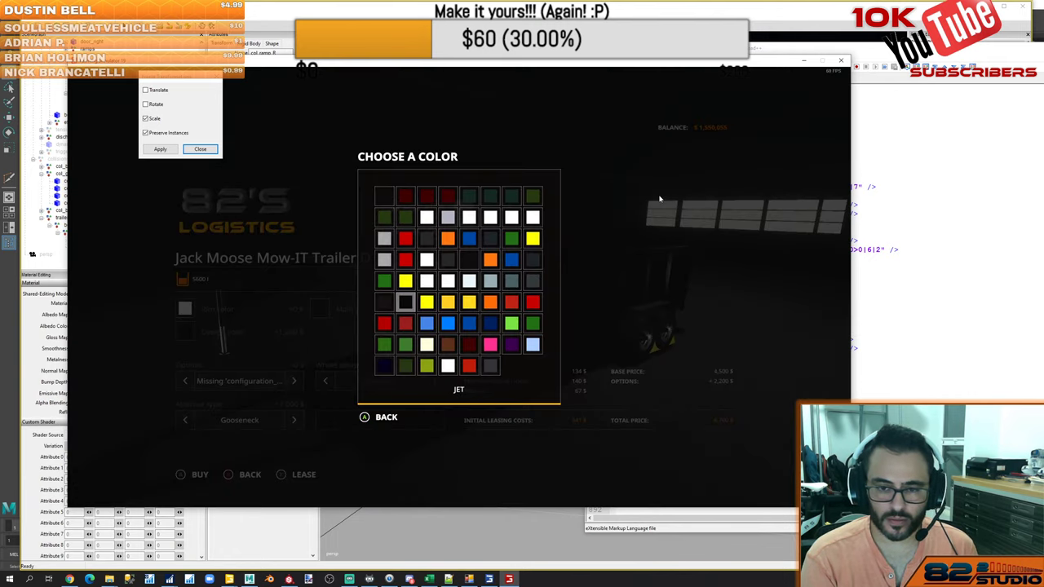
{"action": "key", "text": "Return"}
{"action": "key", "text": "Down"}
{"action": "key", "text": "Up"}
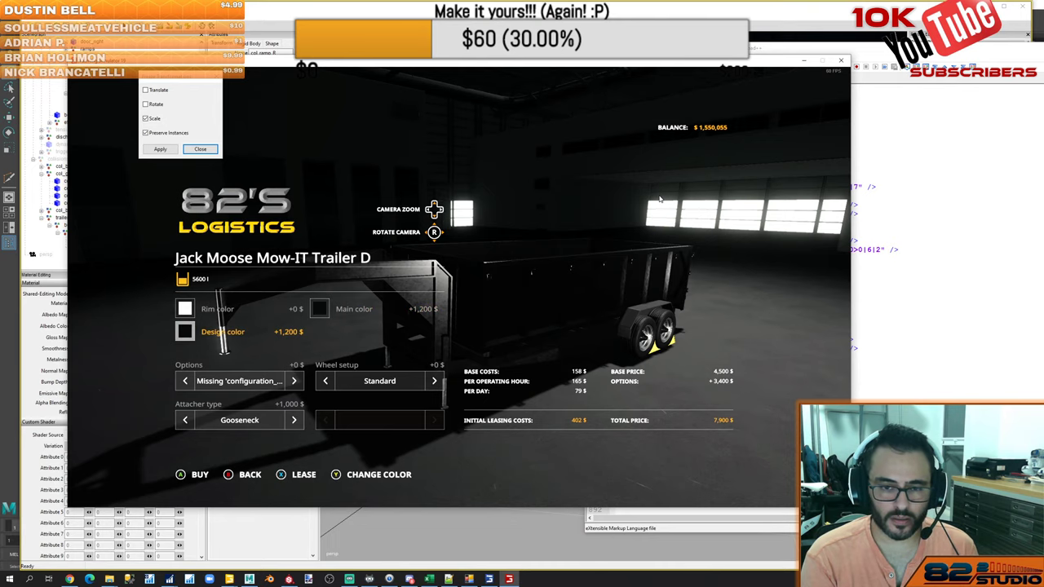
Try a no-cost dark grey swatch as the trailer's design color, and set it back to Jet
{"action": "key", "text": "Up"}
{"action": "key", "text": "Right"}
{"action": "key", "text": "Left"}
{"action": "key", "text": "Down"}
{"action": "key", "text": "Return"}
{"action": "key", "text": "Right"}
{"action": "key", "text": "Right"}
{"action": "key", "text": "Down"}
{"action": "key", "text": "Down"}
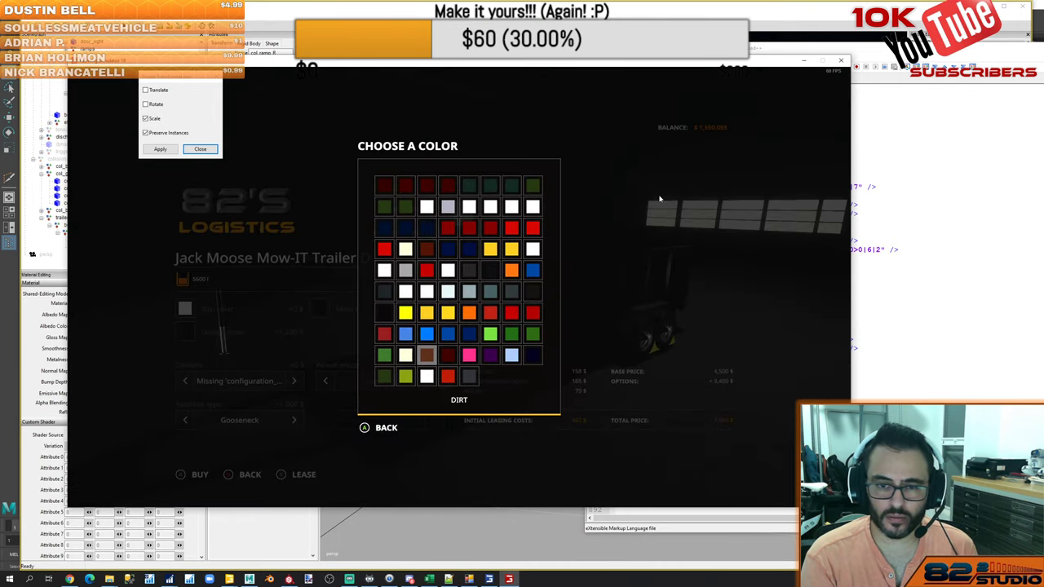
{"action": "key", "text": "Up"}
{"action": "key", "text": "Up"}
{"action": "key", "text": "Up"}
{"action": "key", "text": "Up"}
{"action": "key", "text": "Right"}
{"action": "key", "text": "Right"}
{"action": "key", "text": "Return"}
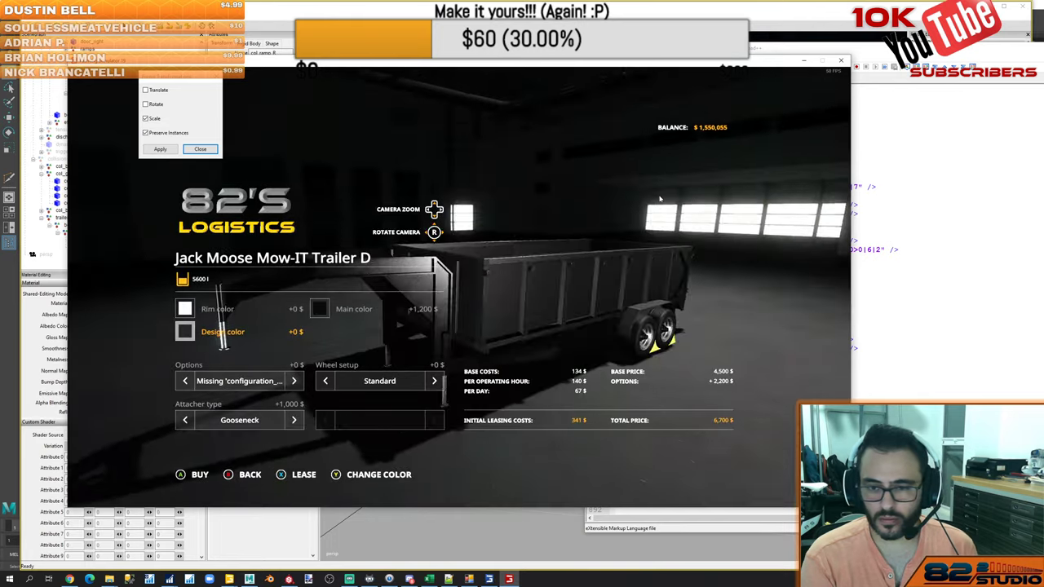
{"action": "key", "text": "Return"}
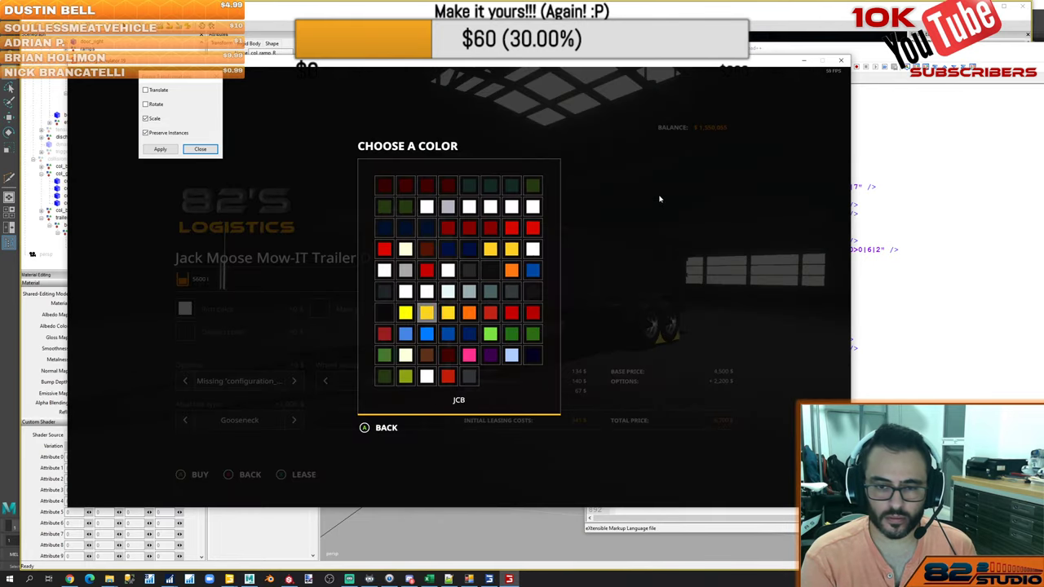
{"action": "key", "text": "Escape"}
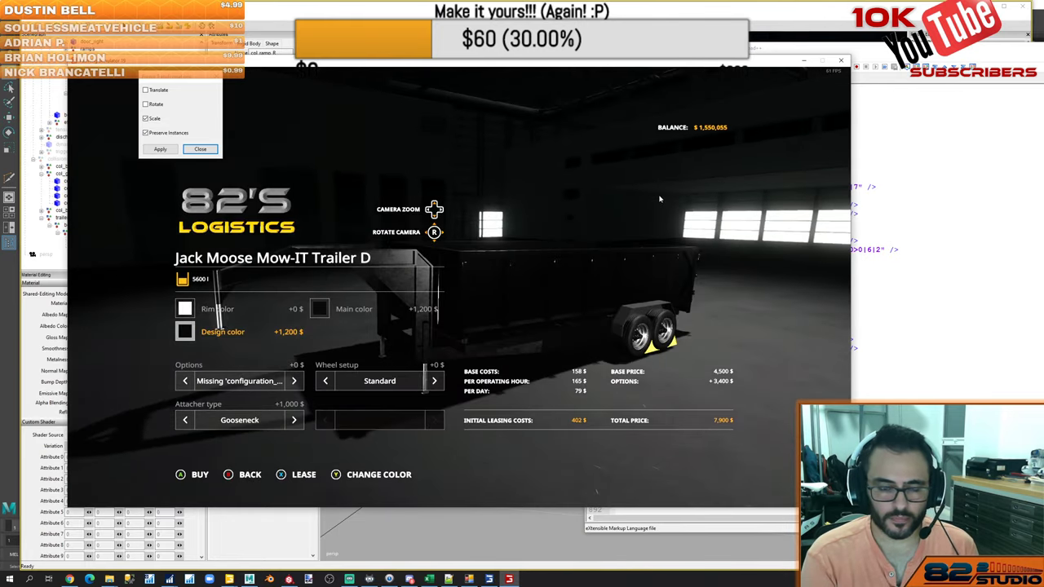
Lease the customized Jack Moose Mow-IT Trailer D, leave the shop and switch to the pickup with the trailer
{"action": "key", "text": "x"}
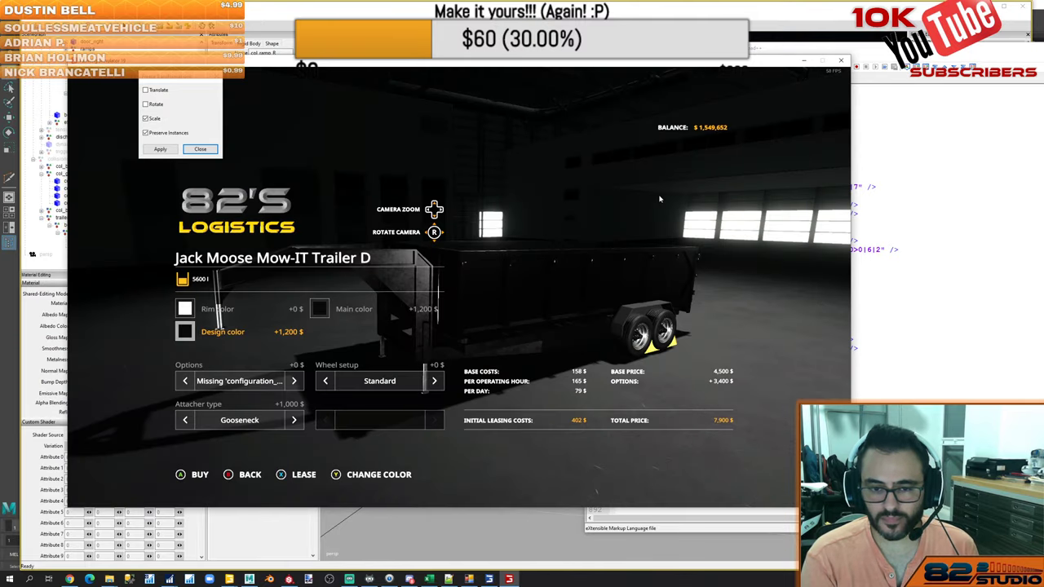
{"action": "key", "text": "Escape"}
{"action": "key", "text": "Tab"}
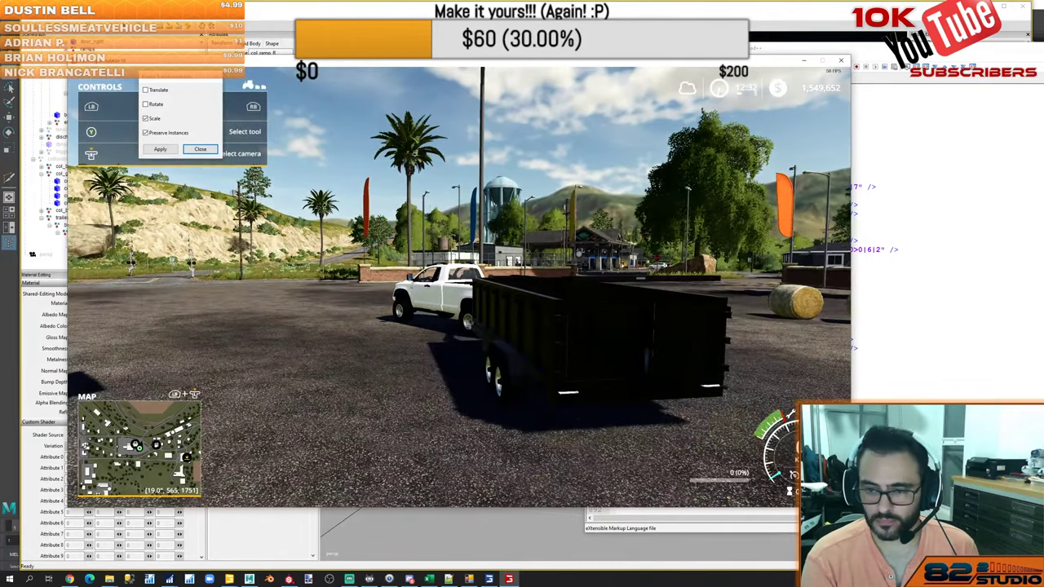
Open the trailer's rear and lower both ramps, and inspect their collisions by toggling the physics debug view on and off
{"action": "key", "text": "x"}
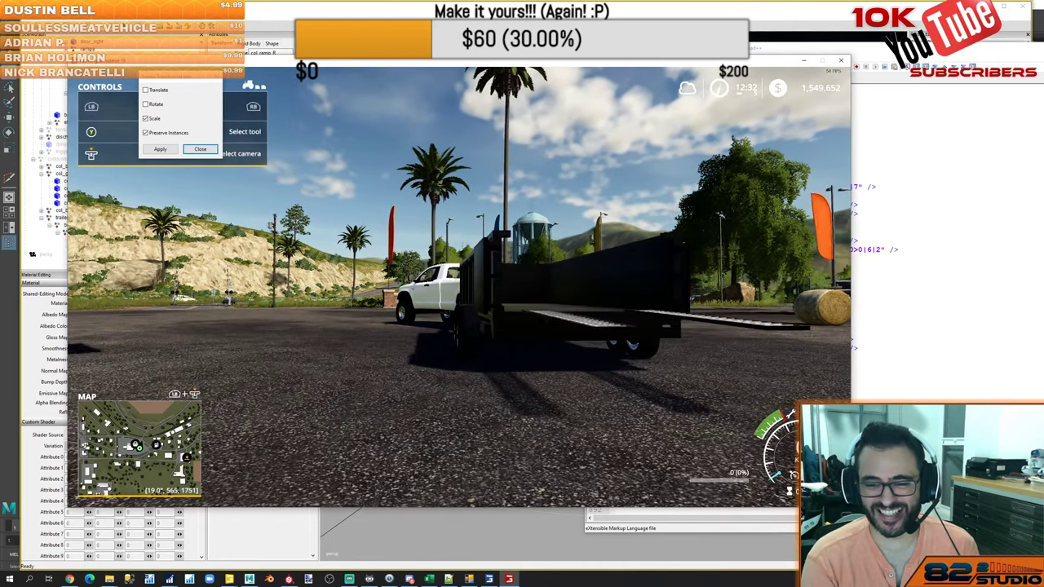
{"action": "key", "text": "x"}
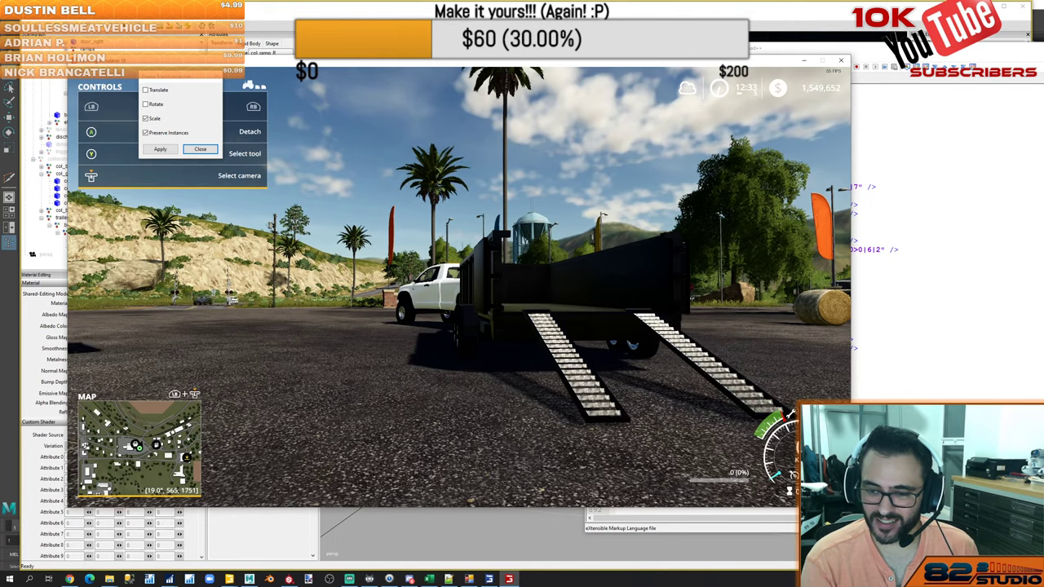
{"action": "key", "text": "F5"}
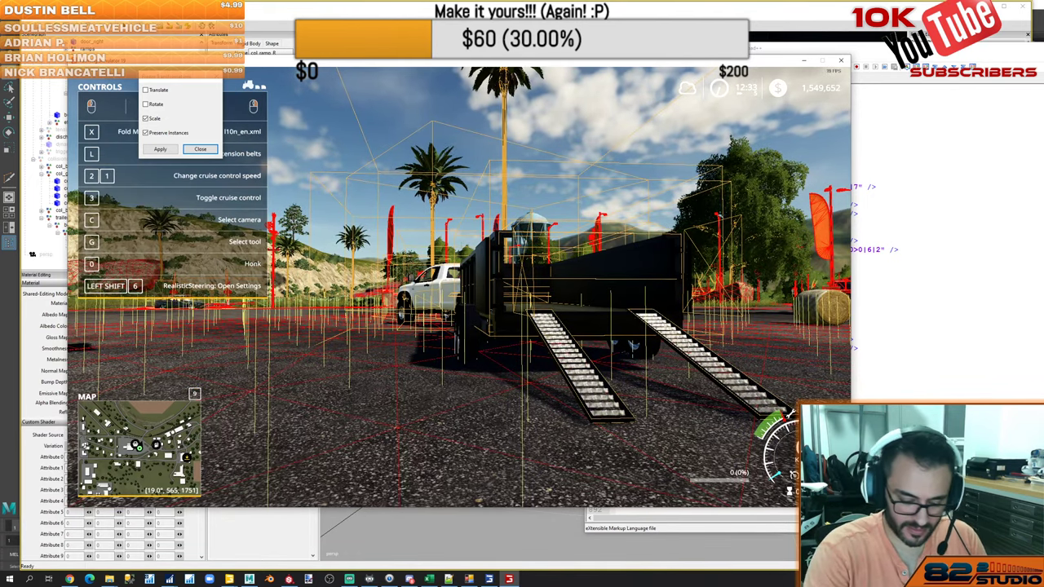
{"action": "key", "text": "F5"}
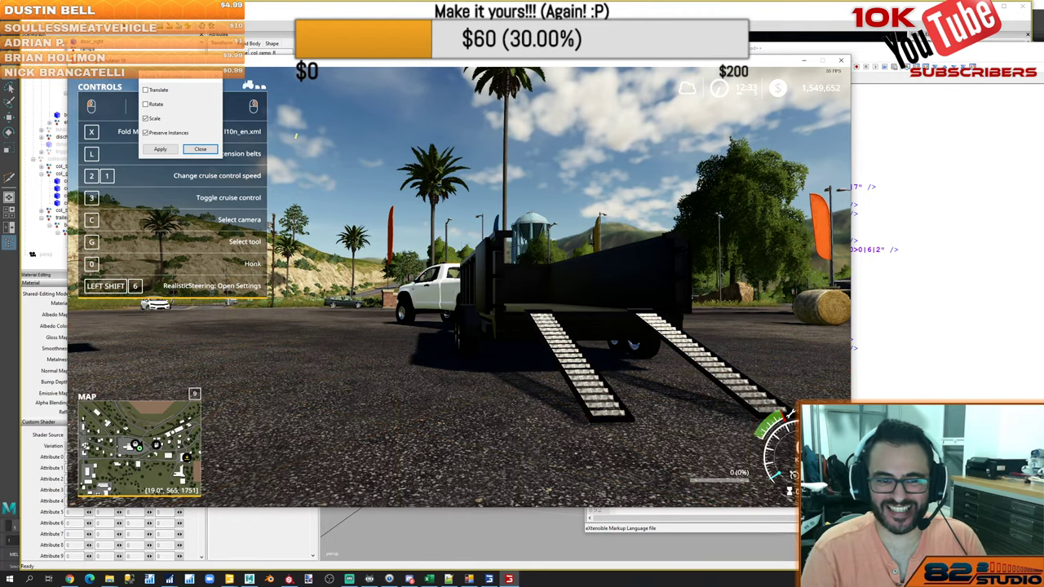
Close the transform options dialog with the Preserve Instances setting that covers the game, and return to Farming Simulator 19
{"action": "key", "text": "alt+Tab"}
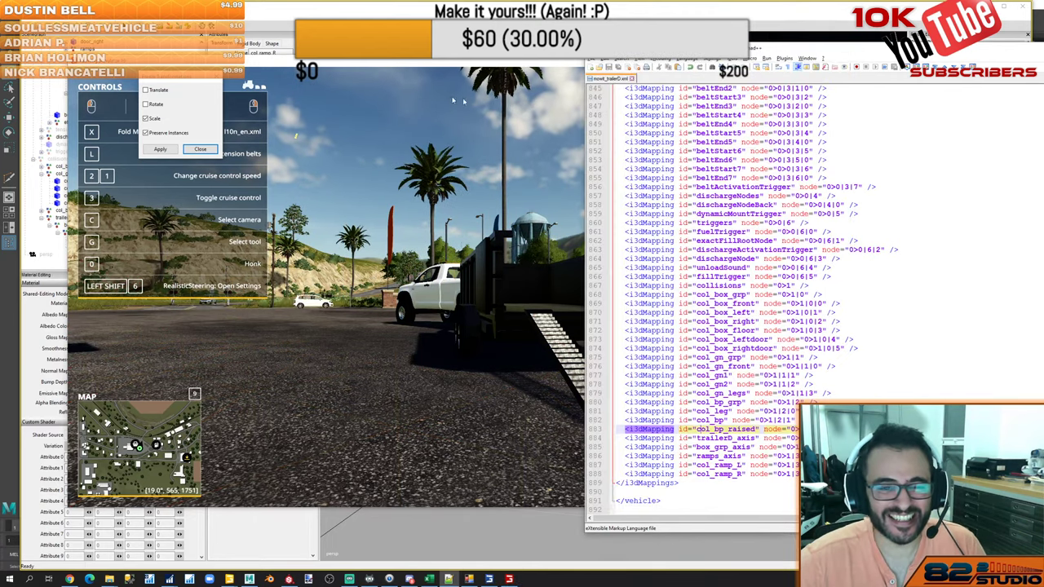
{"action": "left_click", "coordinate": [200, 148]}
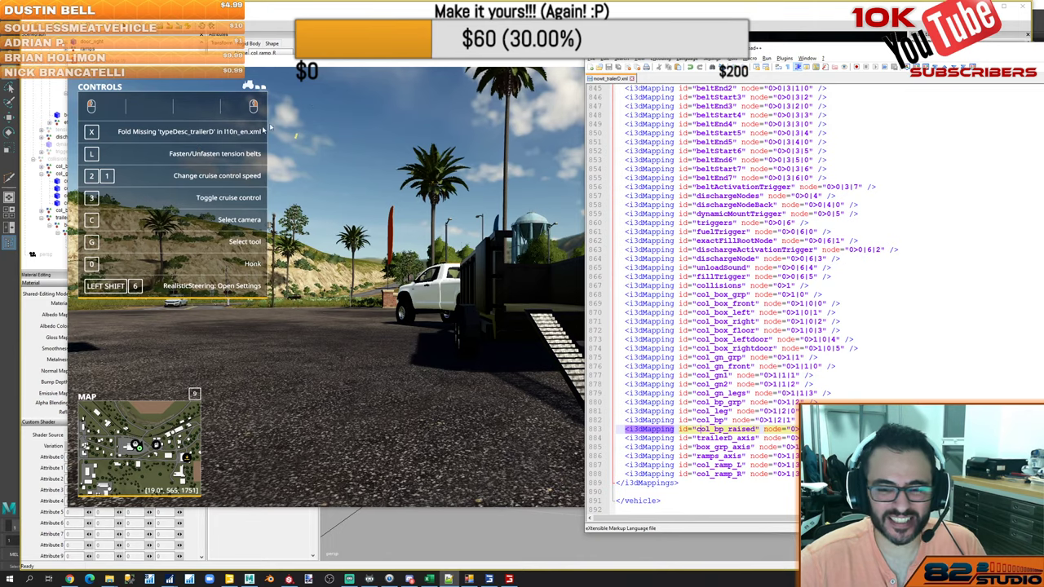
{"action": "left_click", "coordinate": [339, 69]}
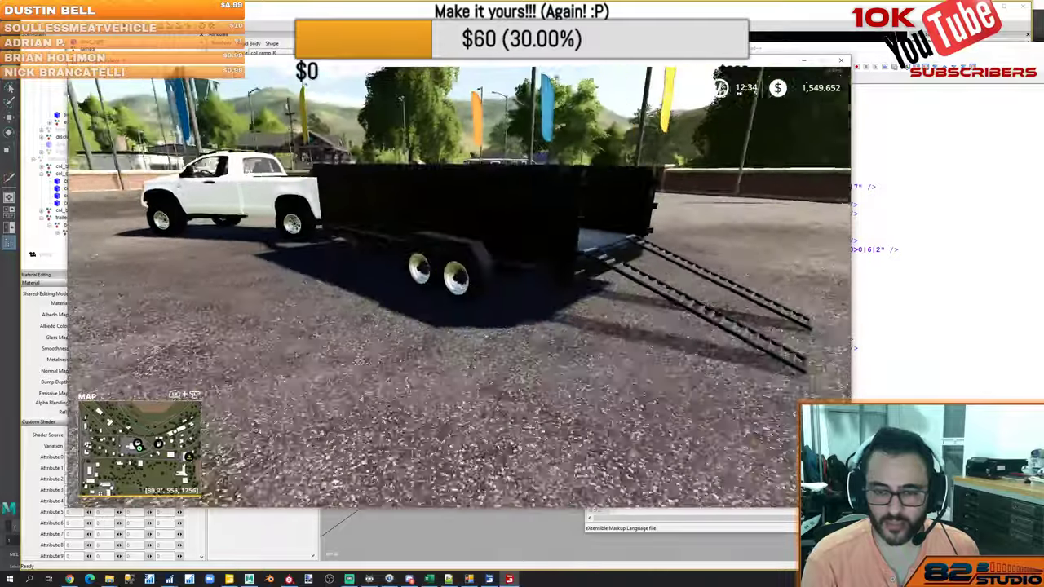
Lease a Jack Moose Mow-IT mower from the 82's Tools brand in the shop and return to the game
{"action": "key", "text": "p"}
{"action": "key", "text": "e"}
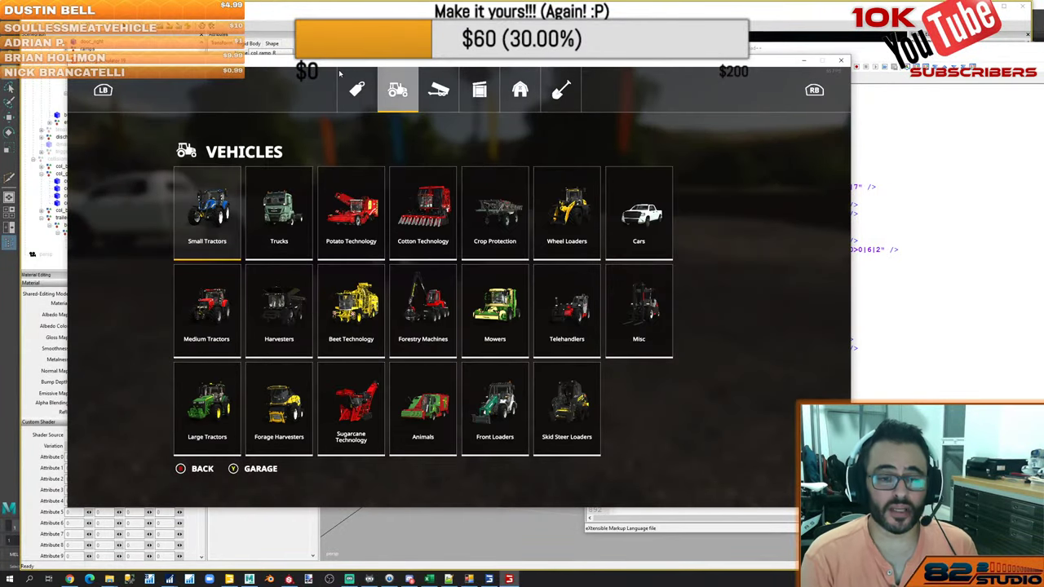
{"action": "key", "text": "q"}
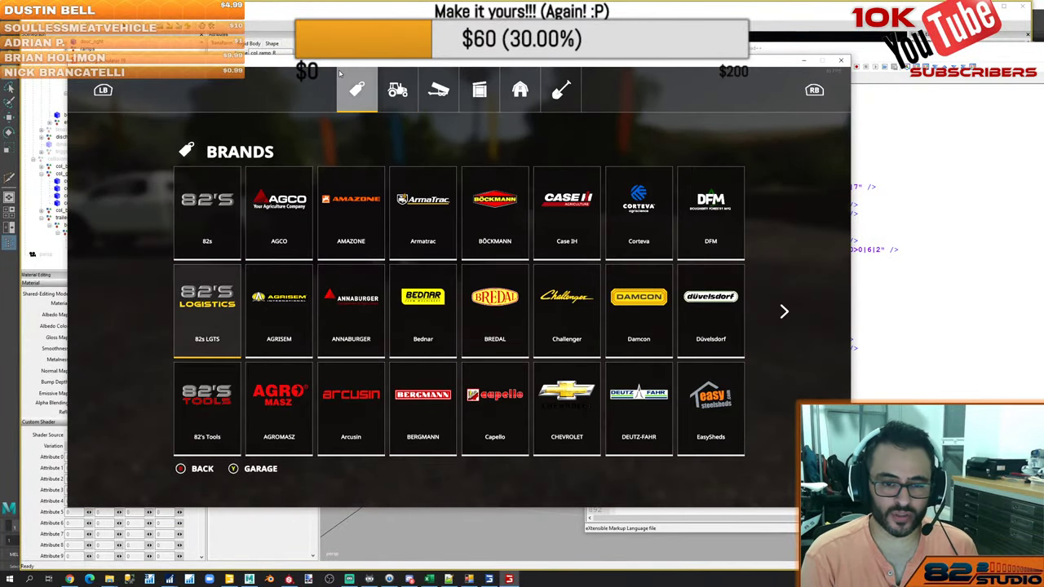
{"action": "key", "text": "Down"}
{"action": "key", "text": "Return"}
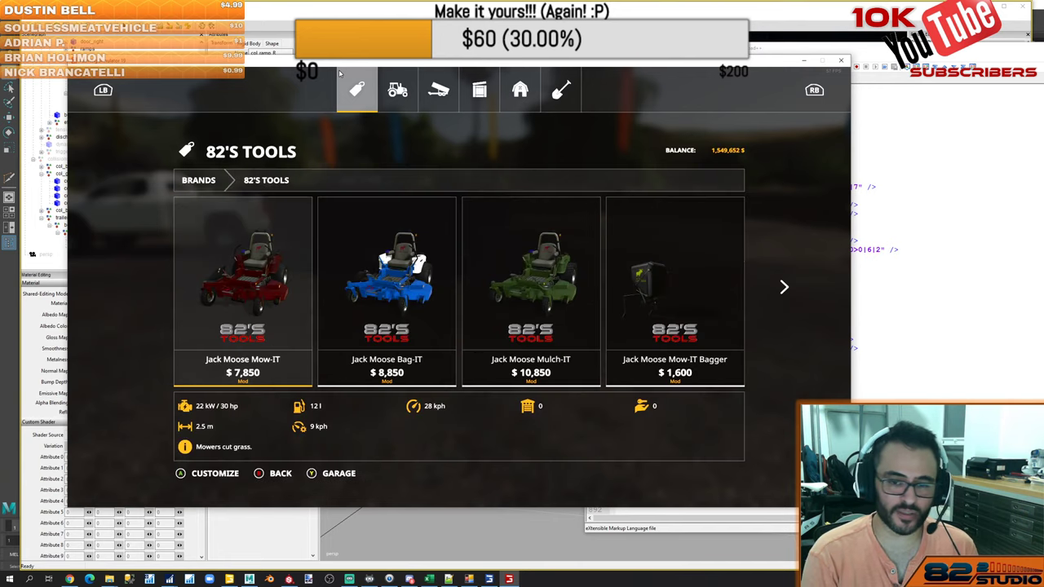
{"action": "key", "text": "Return"}
{"action": "key", "text": "F5"}
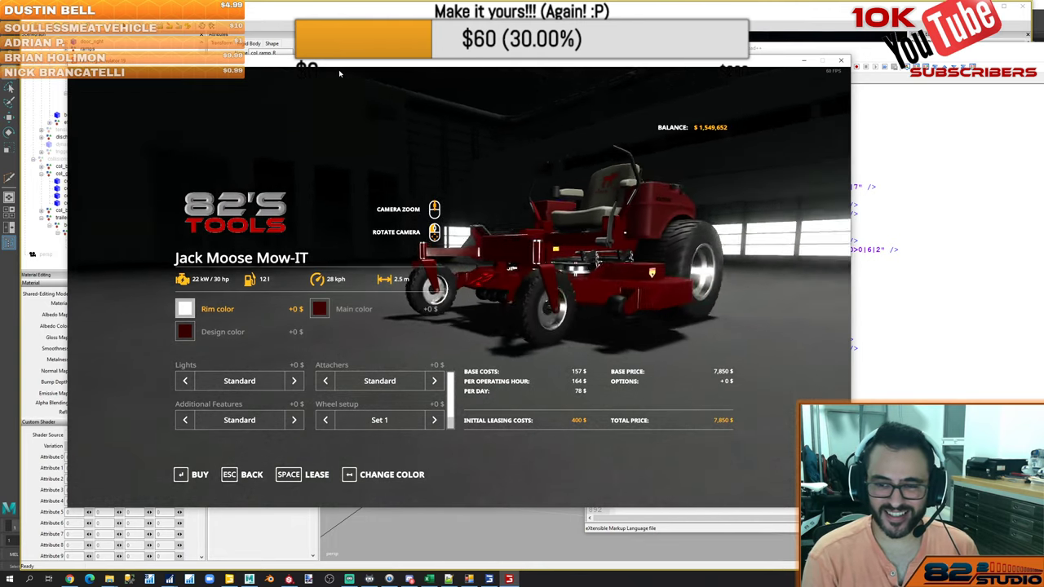
{"action": "key", "text": "space"}
{"action": "key", "text": "Escape"}
{"action": "key", "text": "Escape"}
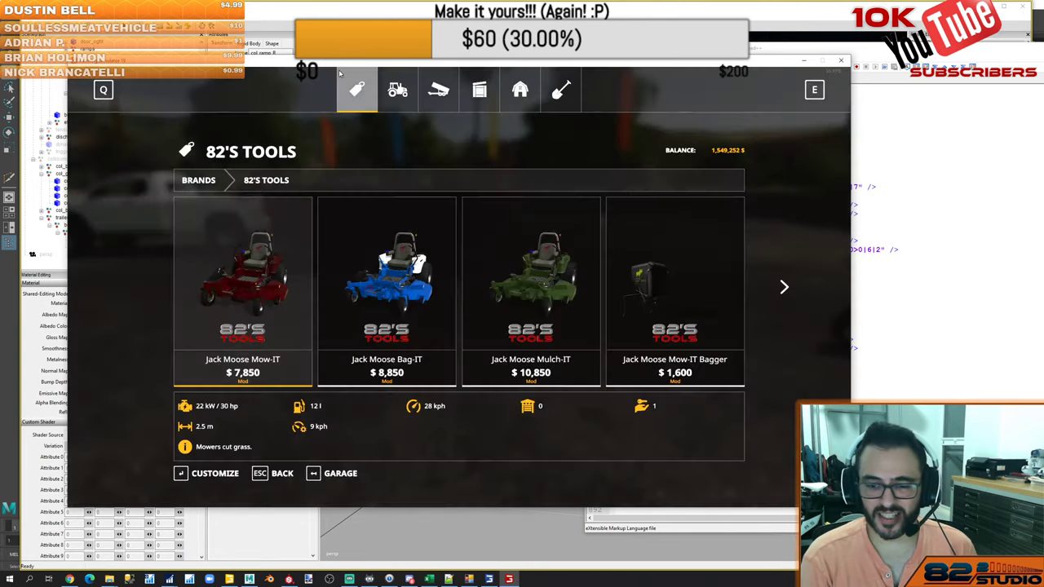
{"action": "key", "text": "Escape"}
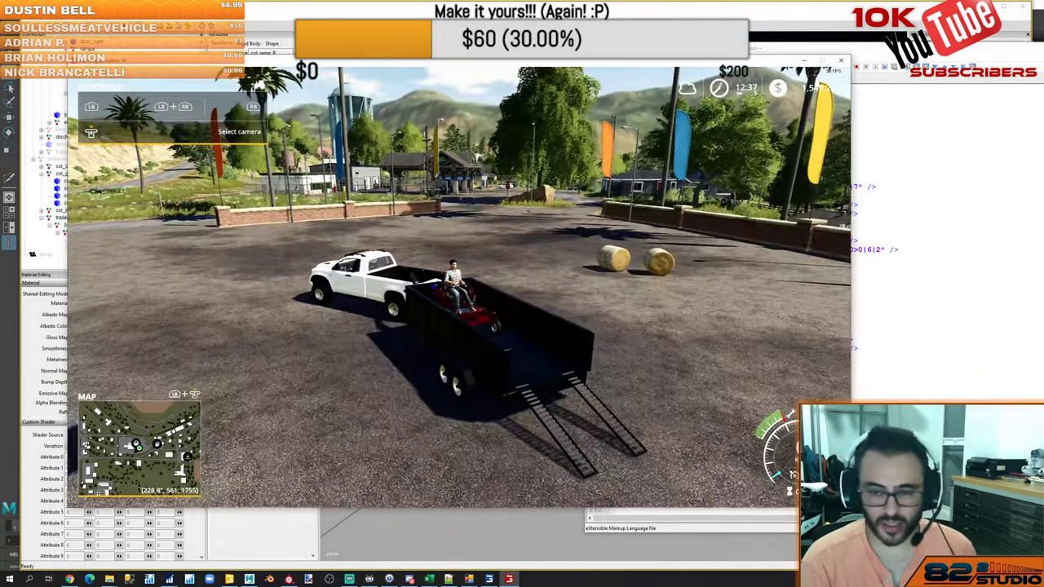
Buy a second Jack Moose Mow-IT with its default configuration, leave the shop and switch to the new mower
{"action": "key", "text": "p"}
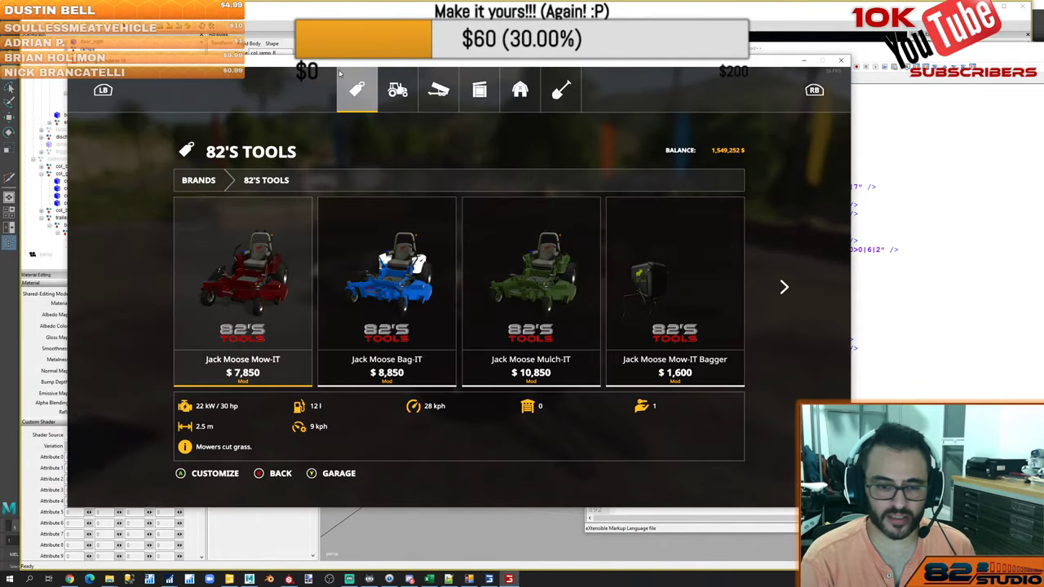
{"action": "key", "text": "Left"}
{"action": "key", "text": "Return"}
{"action": "key", "text": "Return"}
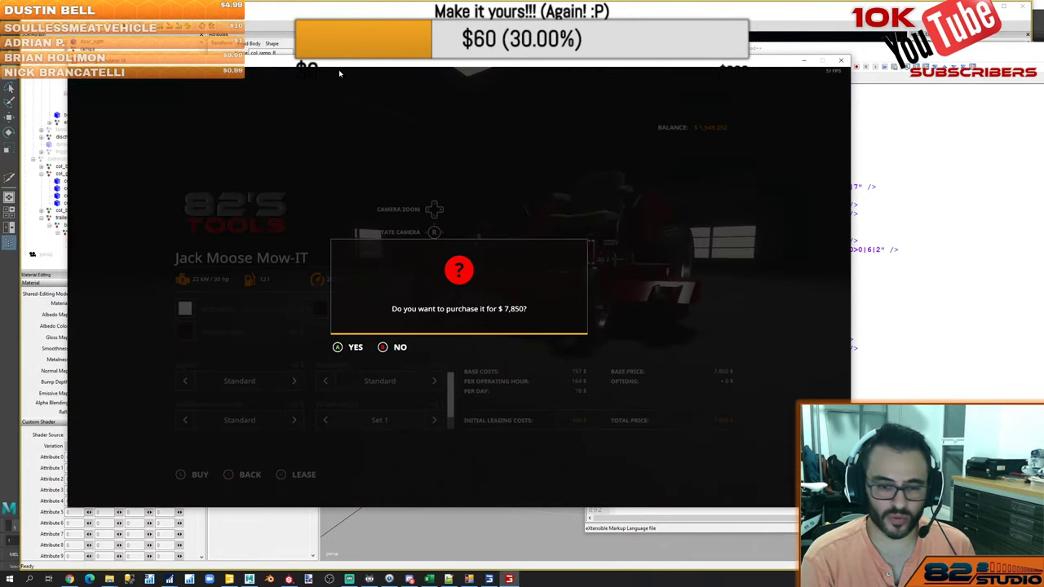
{"action": "key", "text": "Return"}
{"action": "key", "text": "Escape"}
{"action": "key", "text": "Escape"}
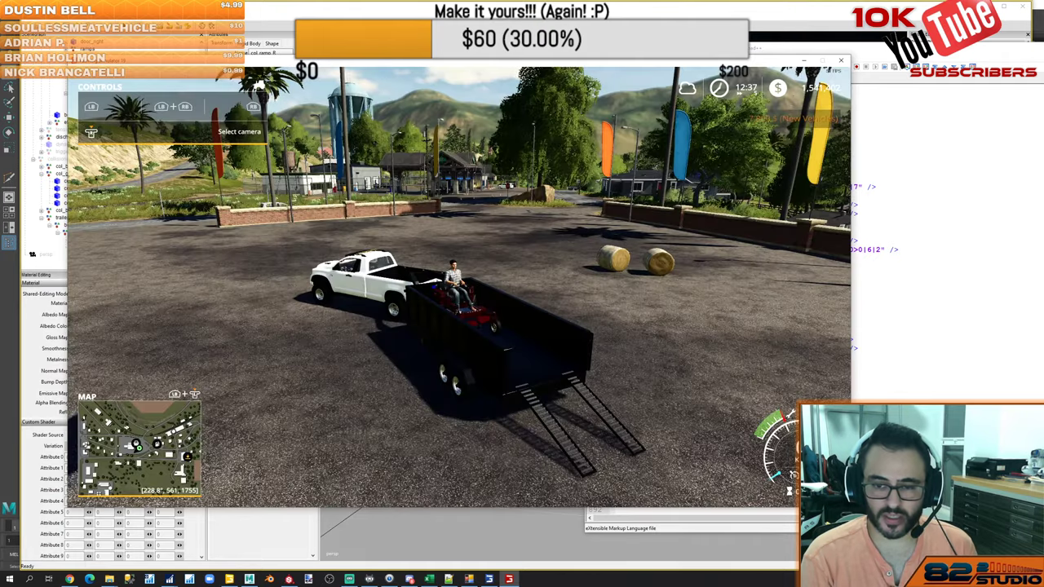
{"action": "key", "text": "Tab"}
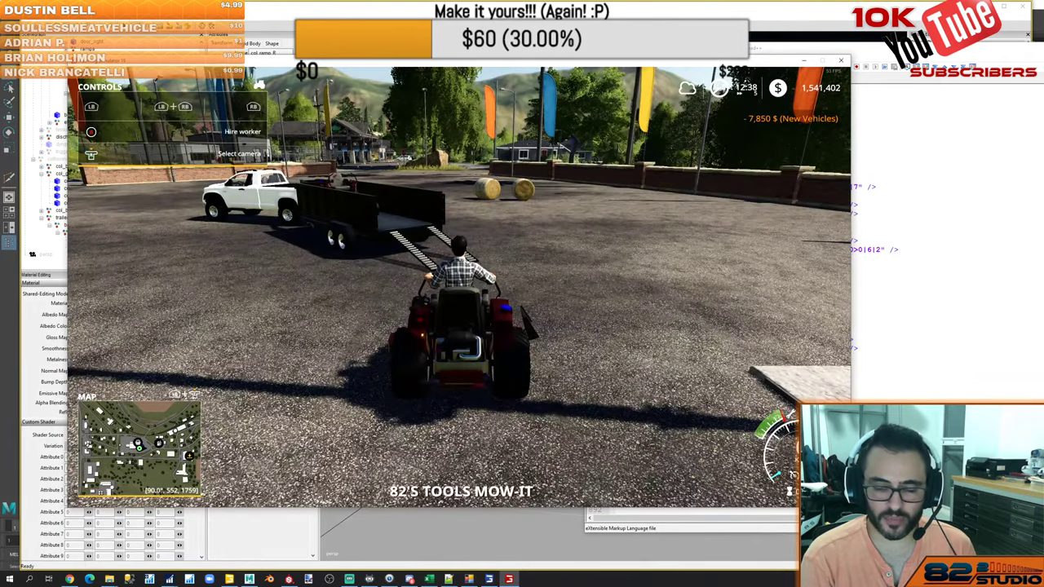
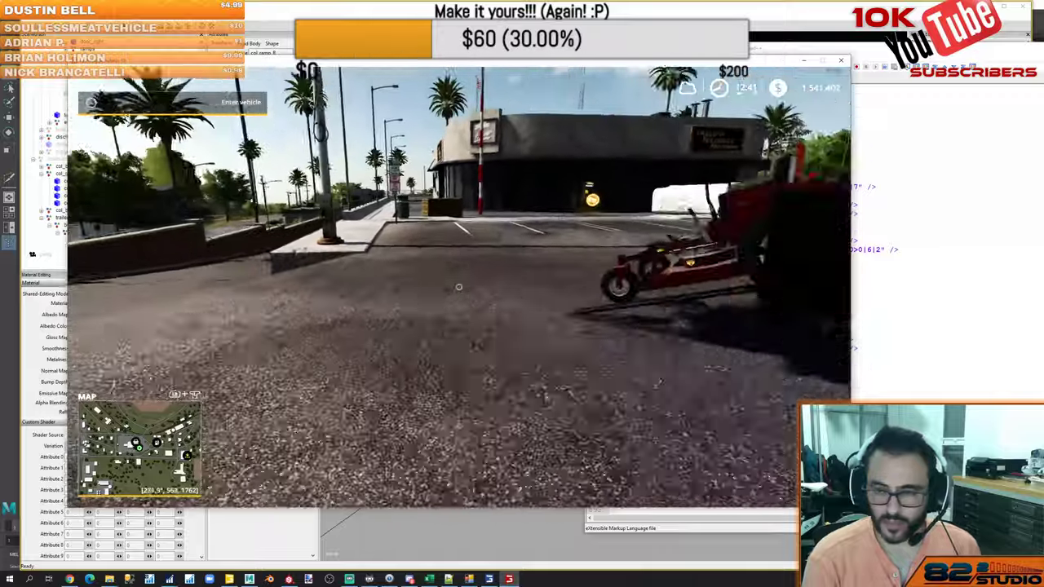
Leave the Easy Development Commands and carry the mower on foot to the ramps at the trailer's rear
{"action": "scroll", "coordinate": [458, 286], "scroll_direction": "down", "scroll_amount": 2}
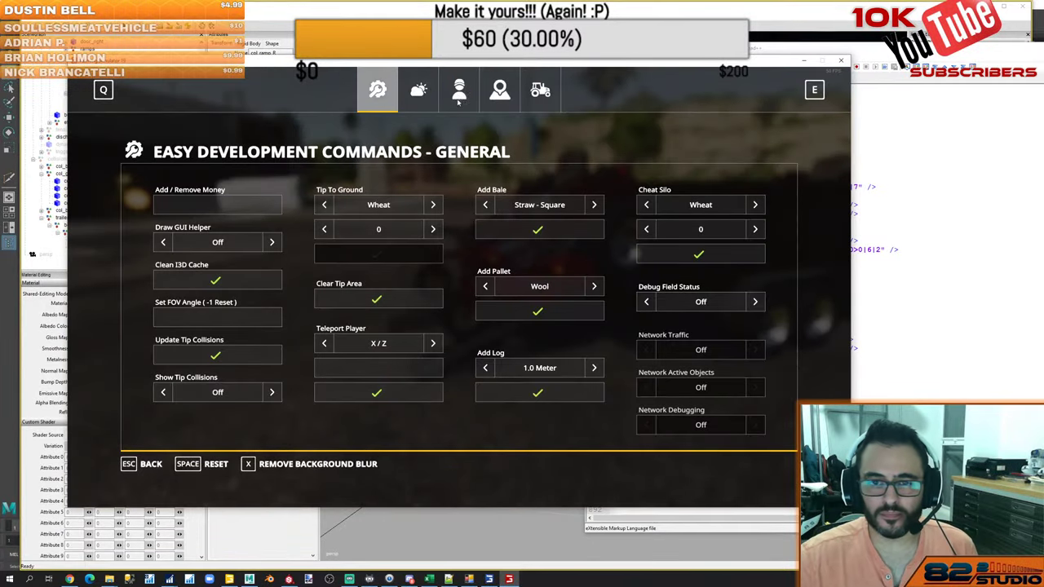
{"action": "key", "text": "Escape"}
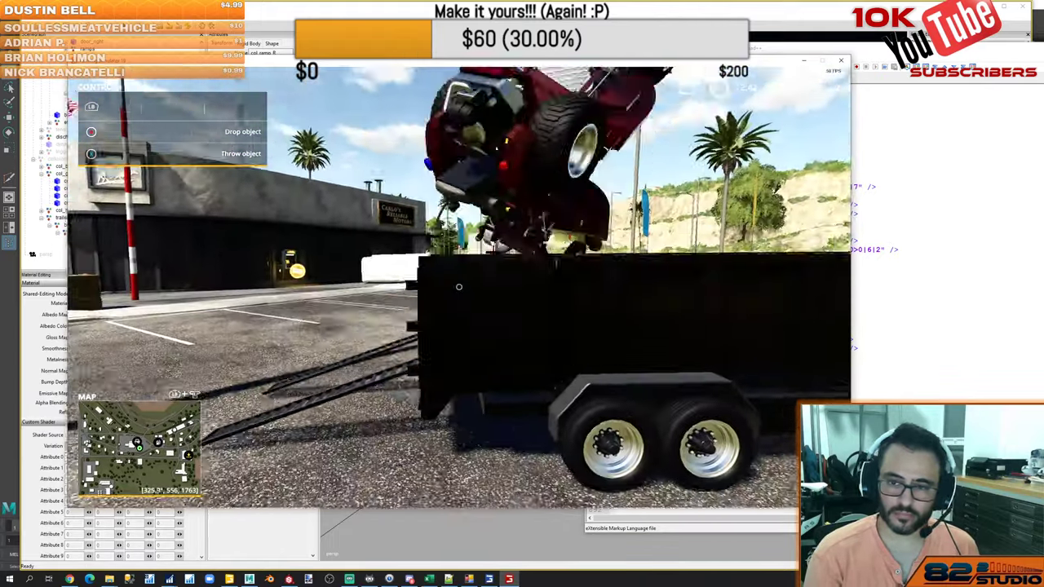
{"action": "key", "text": "w"}
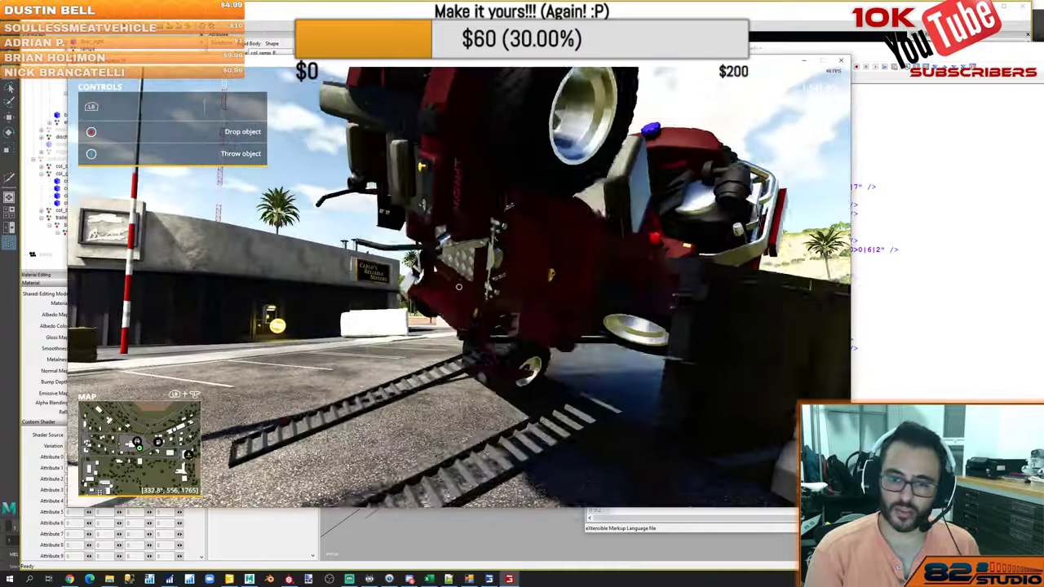
{"action": "key", "text": "s"}
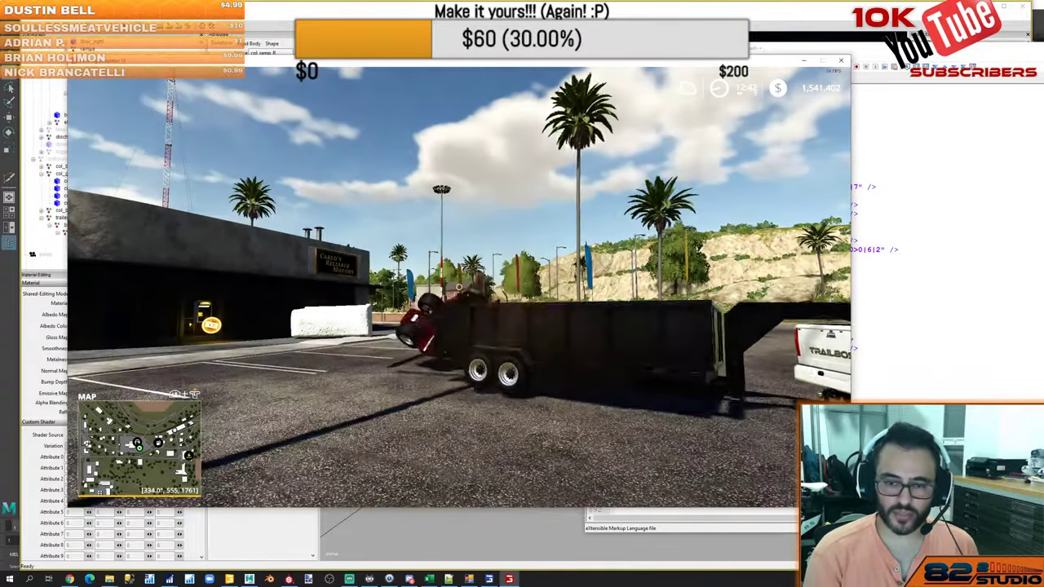
Show the collision debug view and walk around the trailer's rear to examine the ramp, door and box collisions
{"action": "key", "text": "w"}
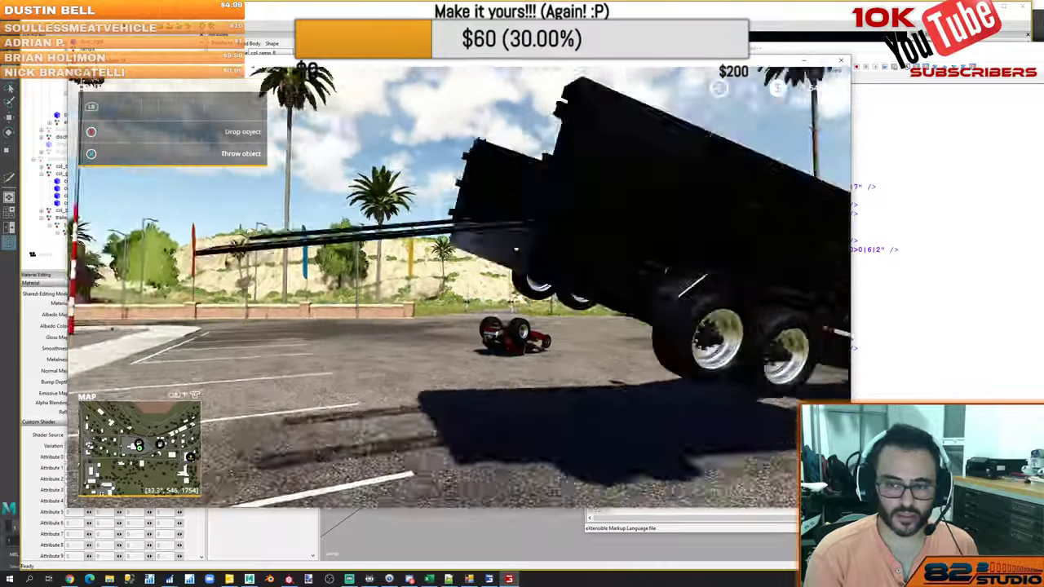
{"action": "key", "text": "w"}
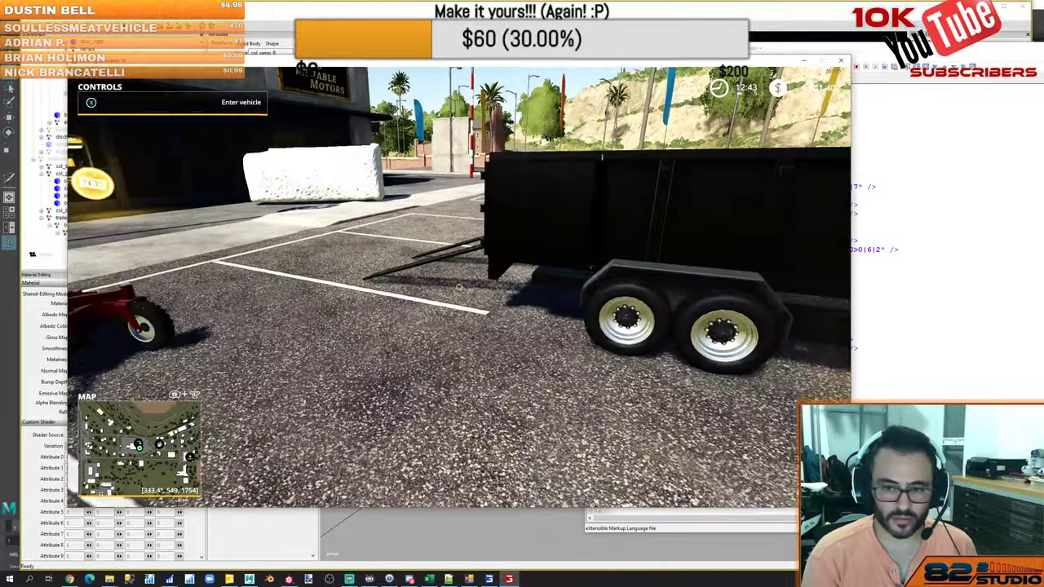
{"action": "key", "text": "F5"}
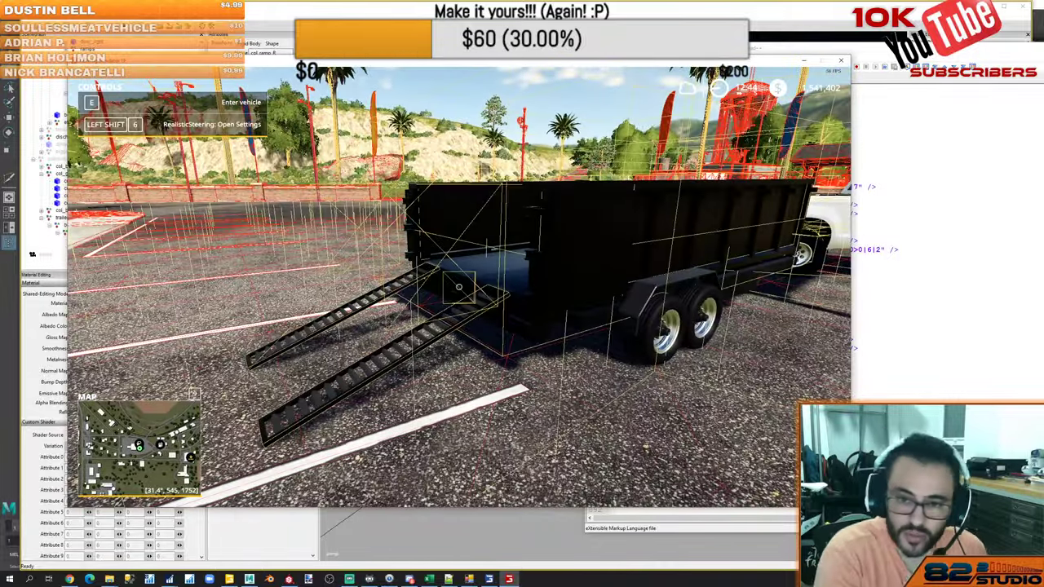
{"action": "key", "text": "w"}
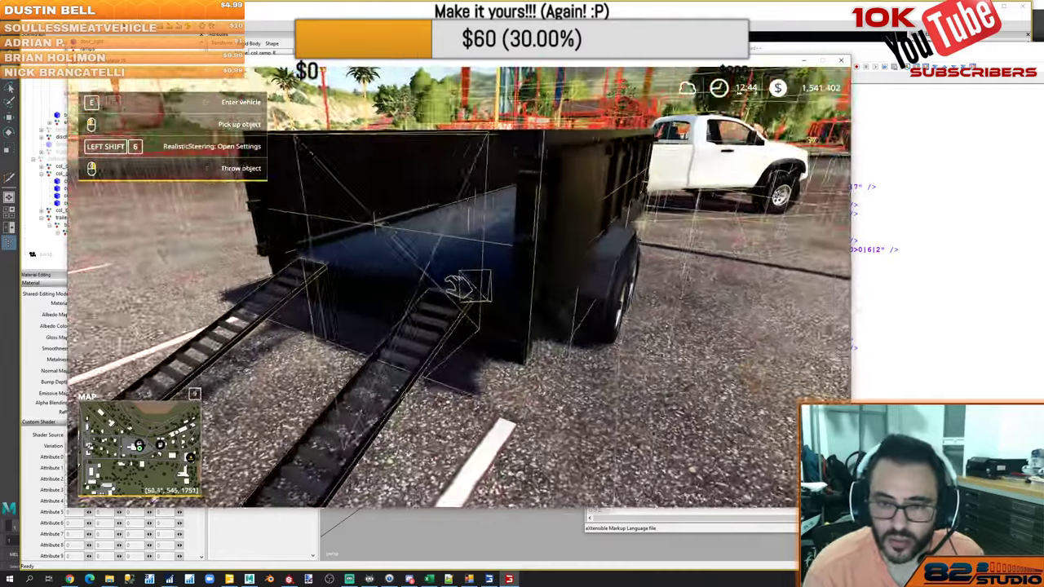
{"action": "key", "text": "a"}
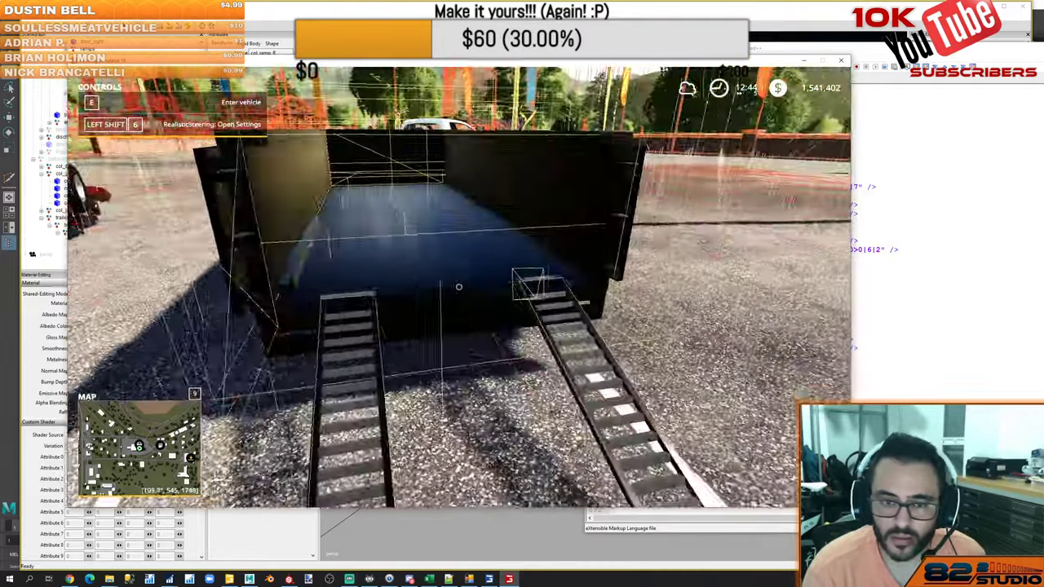
{"action": "key", "text": "d"}
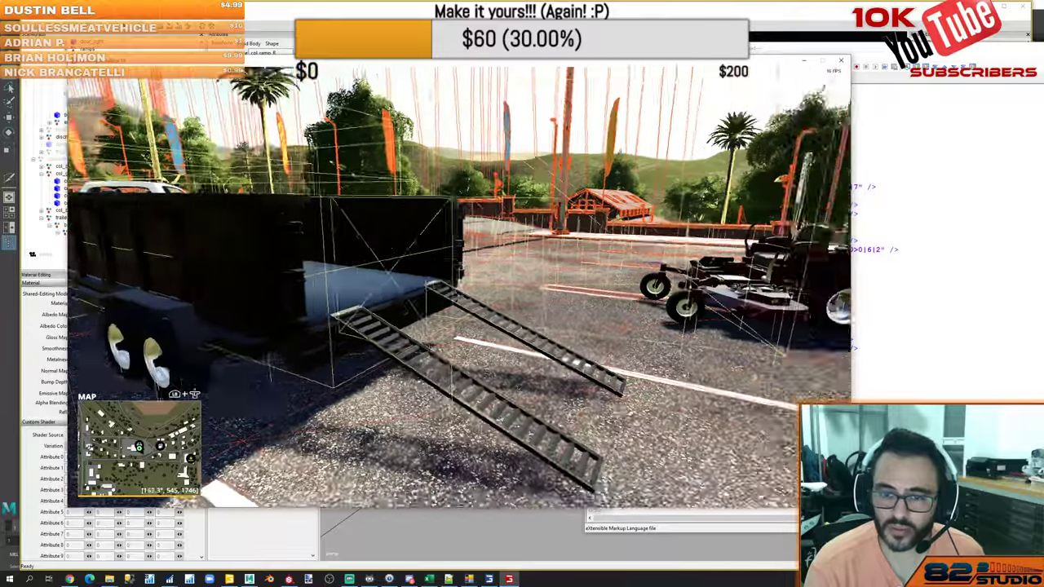
{"action": "key", "text": "d"}
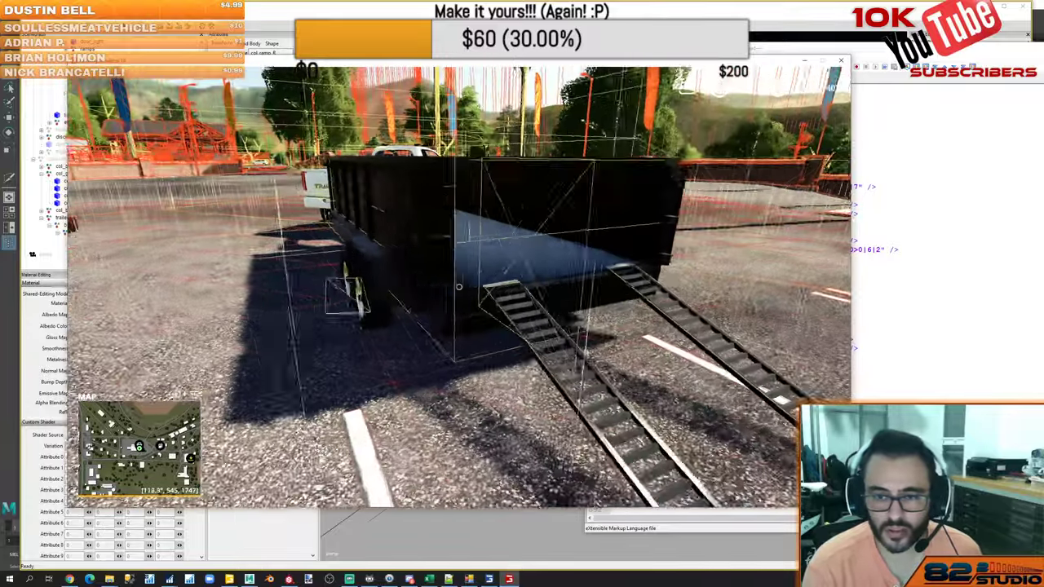
{"action": "key", "text": "a"}
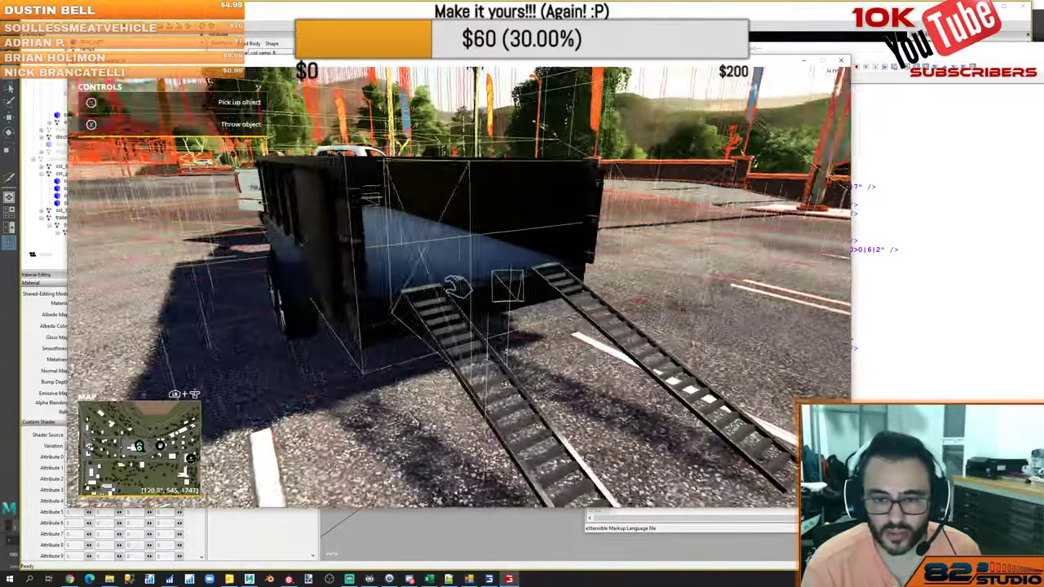
{"action": "key", "text": "d"}
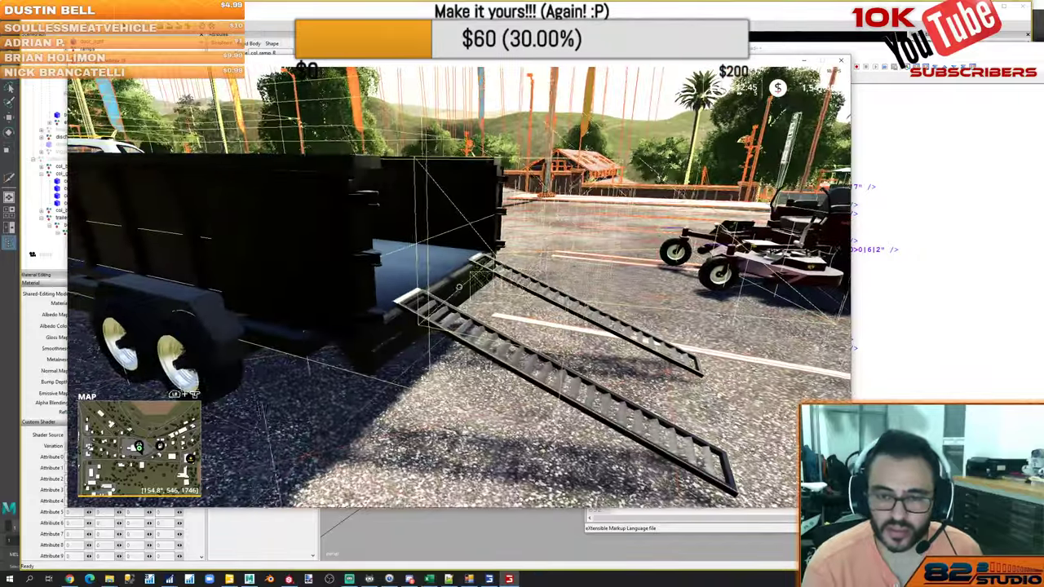
{"action": "key", "text": "a"}
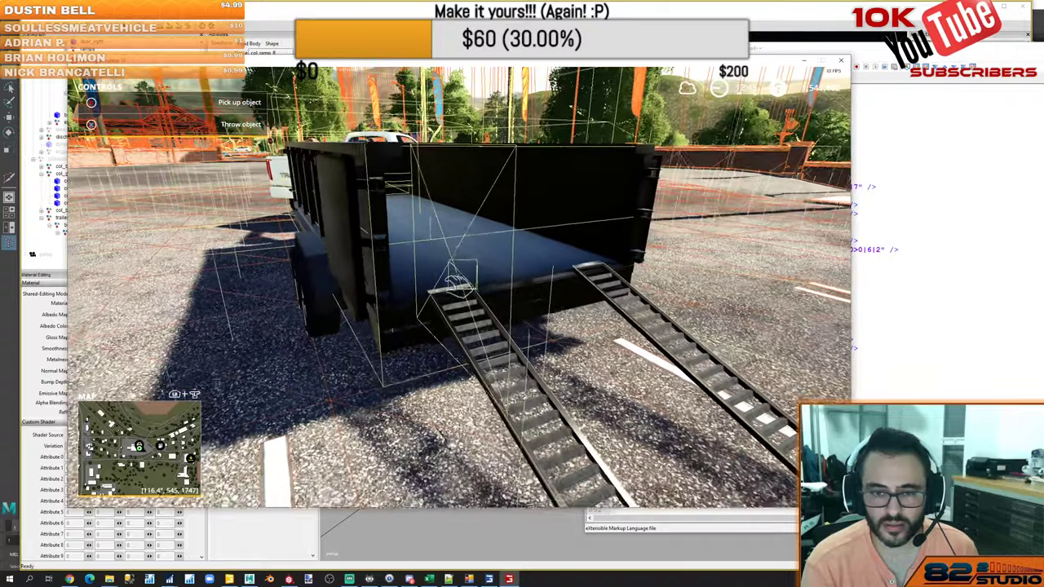
Switch to the truck, fold and unfold the trailer's doors and ramps to check their collisions, and hide the debug view
{"action": "key", "text": "Tab"}
{"action": "key", "text": "Tab"}
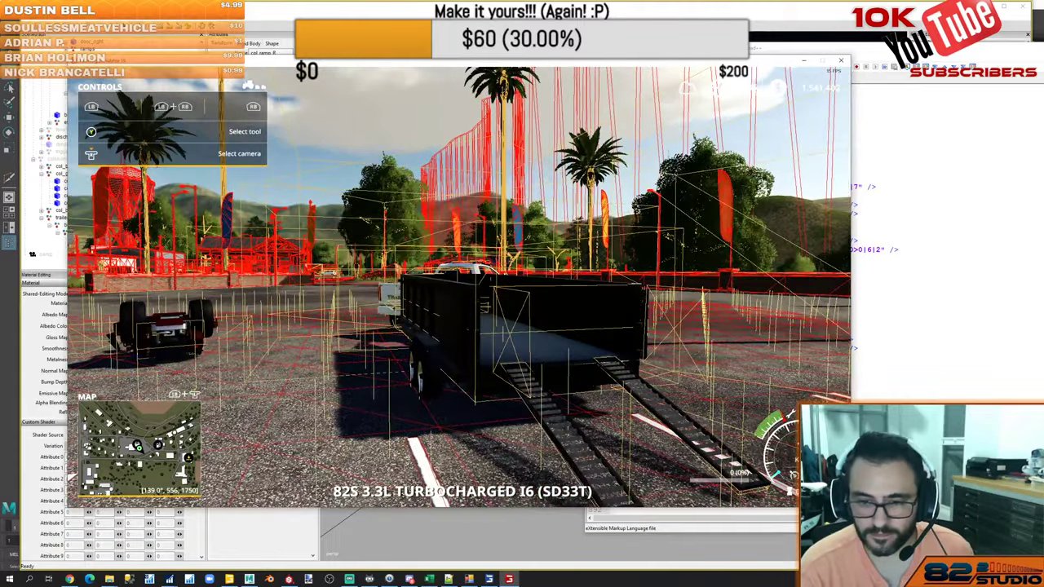
{"action": "key", "text": "x"}
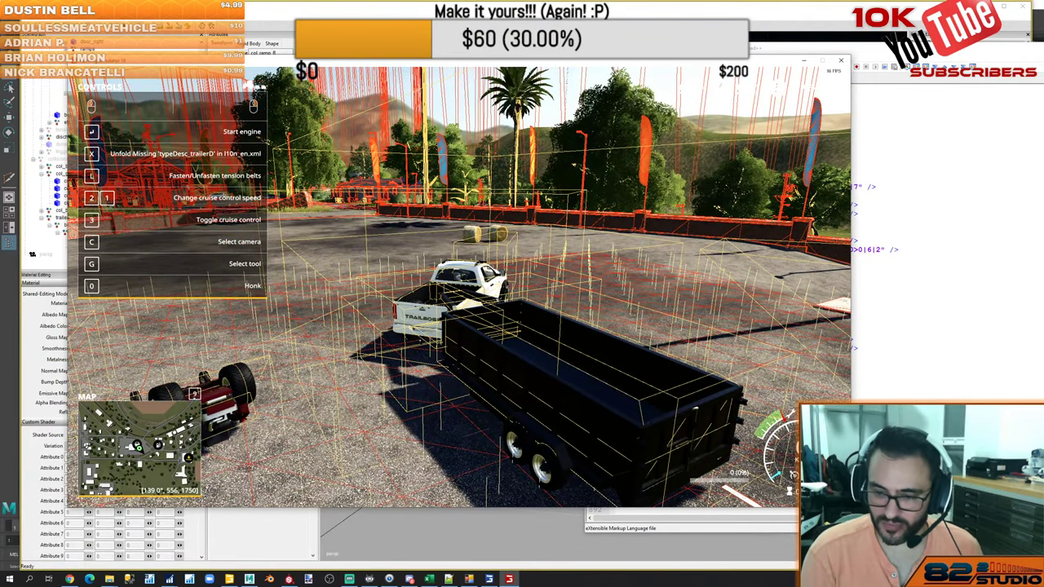
{"action": "key", "text": "x"}
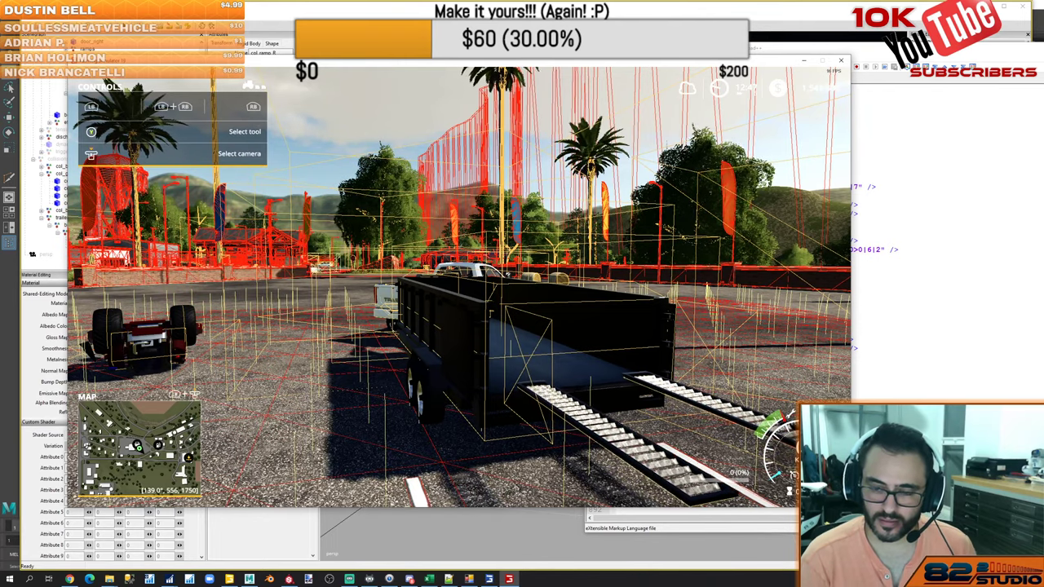
{"action": "key", "text": "F5"}
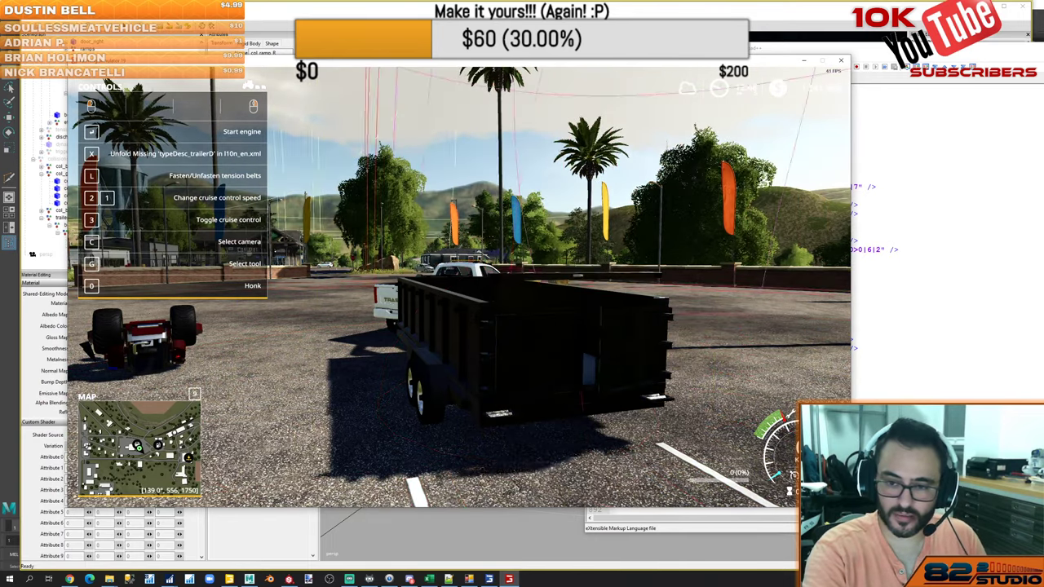
Switch to the overturned mower, get out, pick it up, turn it upright and set it down on its wheels
{"action": "key", "text": "Tab"}
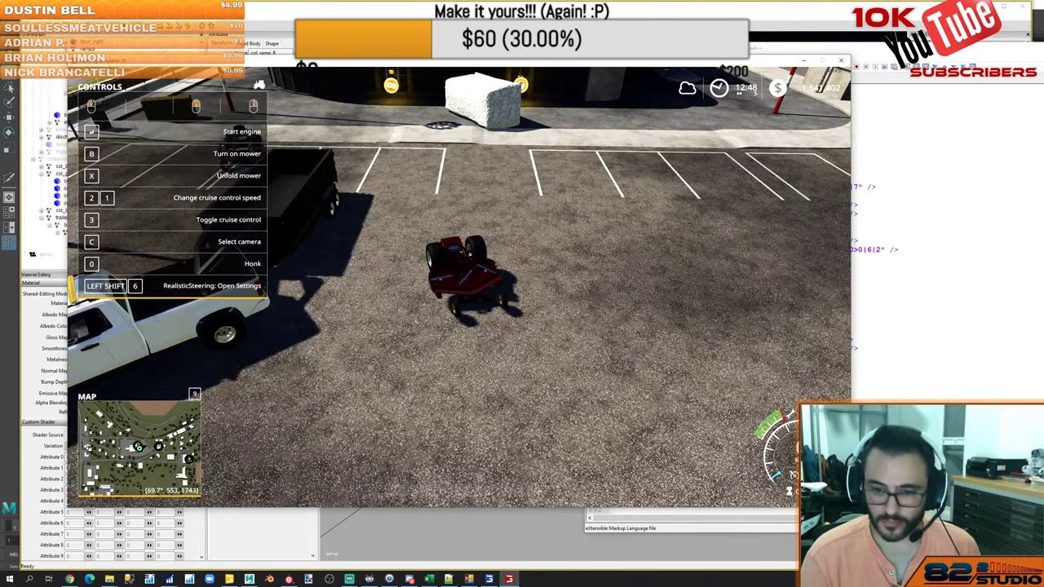
{"action": "key", "text": "e"}
{"action": "key", "text": "s"}
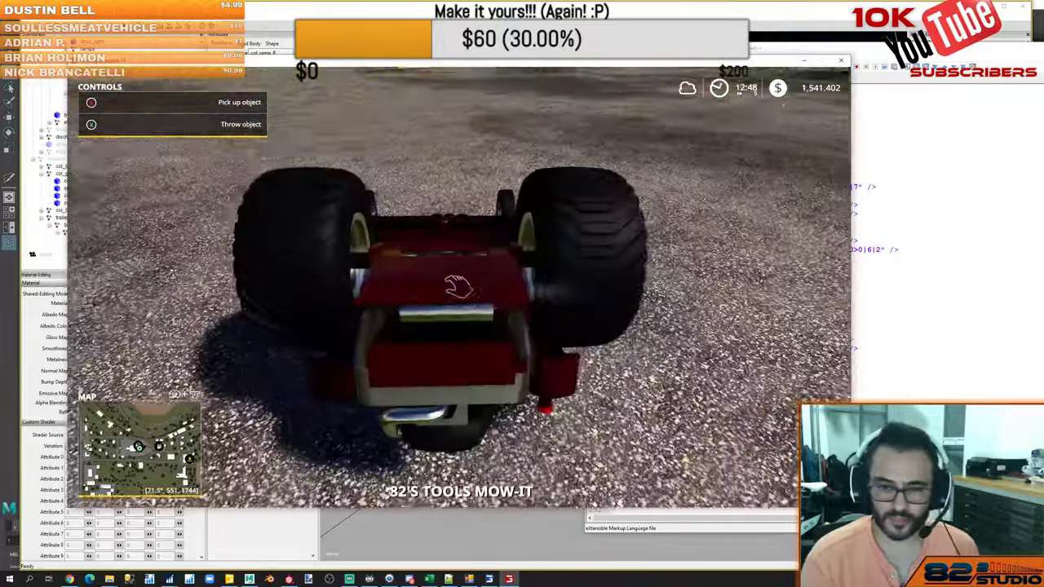
{"action": "left_click", "coordinate": [458, 287]}
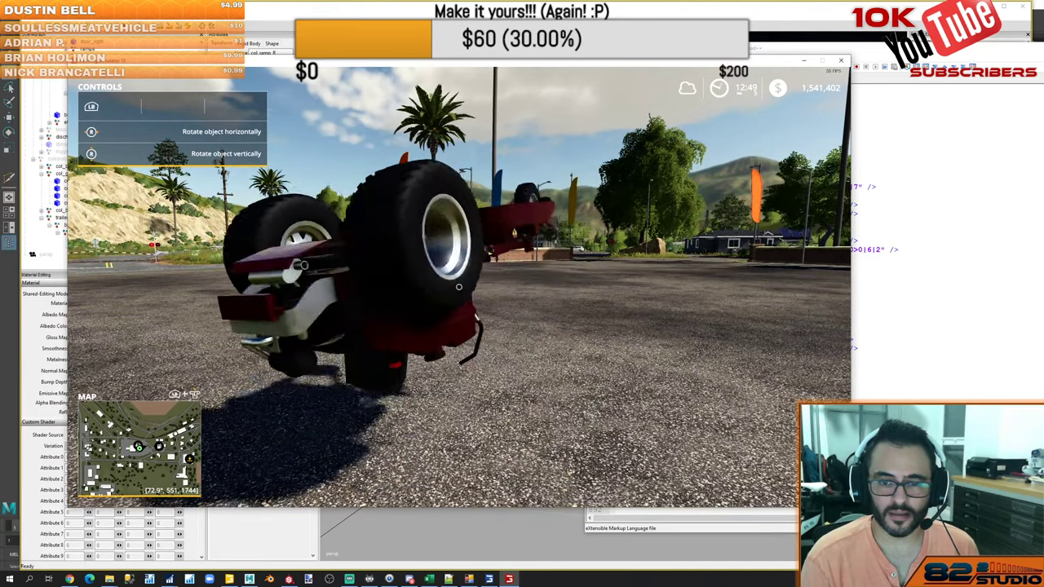
{"action": "right_click_drag", "start_coordinate": [458, 287], "coordinate": [458, 287]}
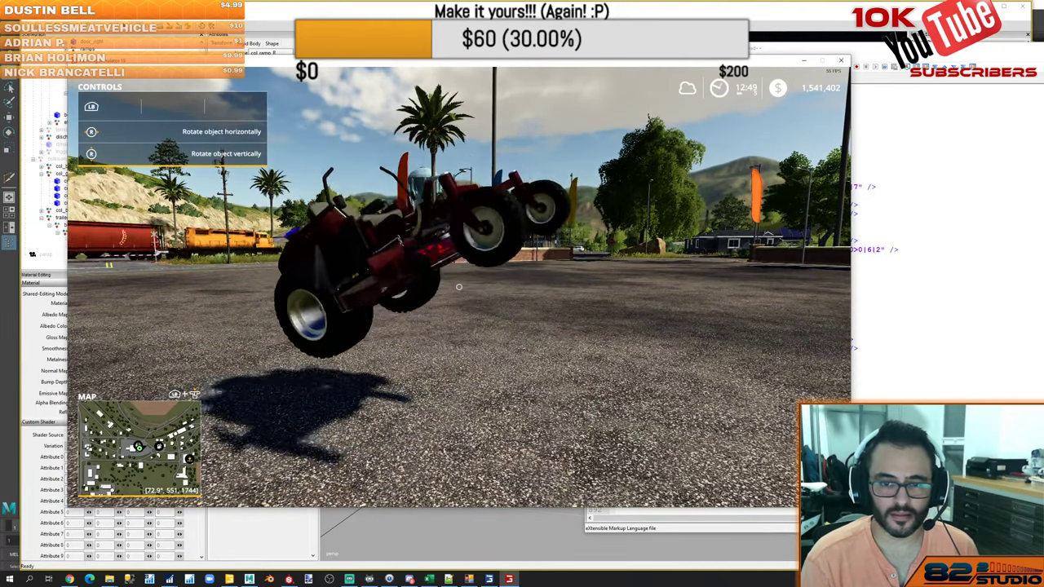
{"action": "key", "text": "w"}
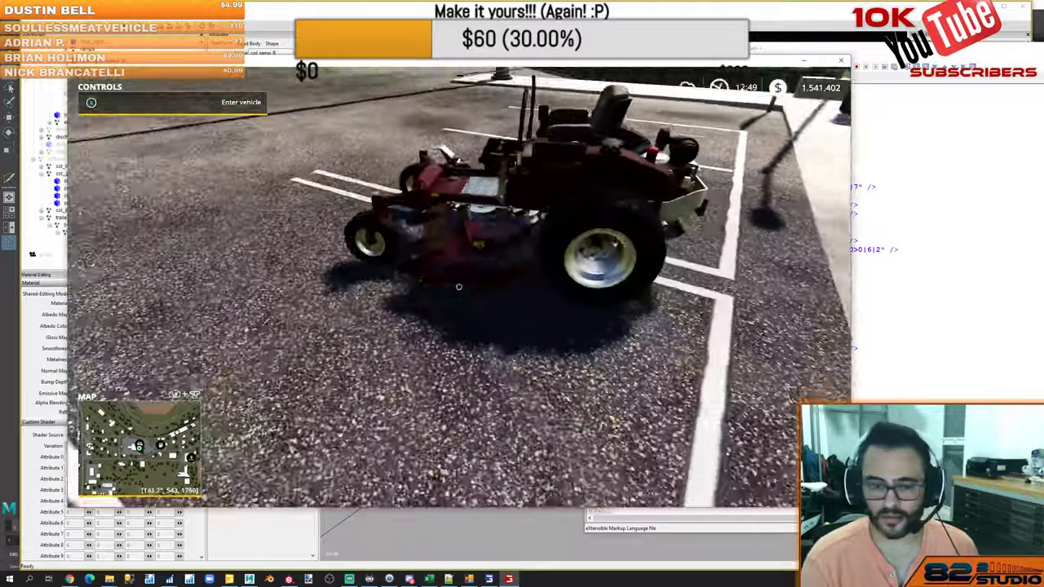
Return the leased Mow-It mower from the garage's leased items
{"action": "key", "text": "p"}
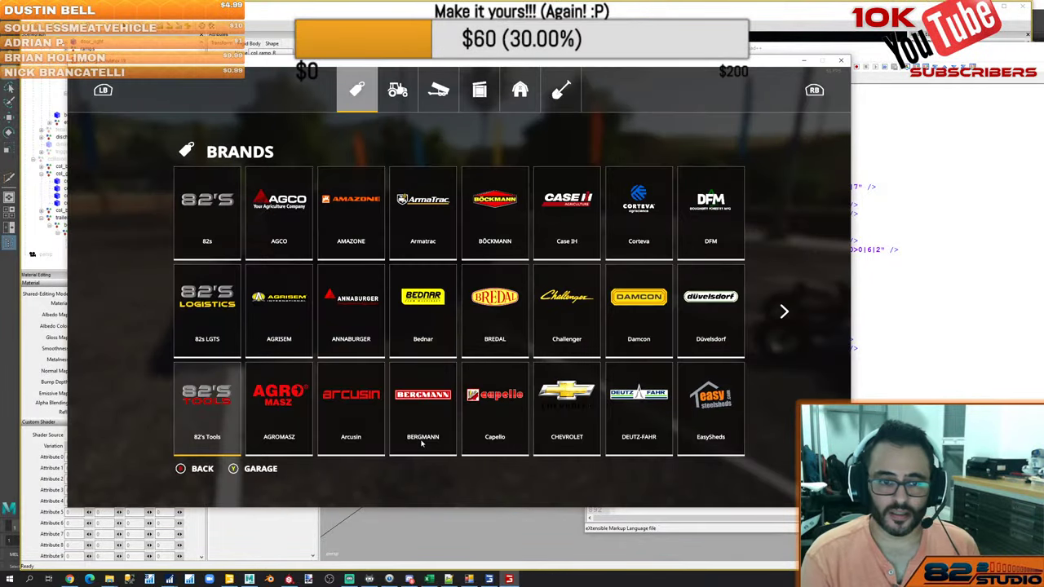
{"action": "key", "text": "y"}
{"action": "key", "text": "Right"}
{"action": "key", "text": "Return"}
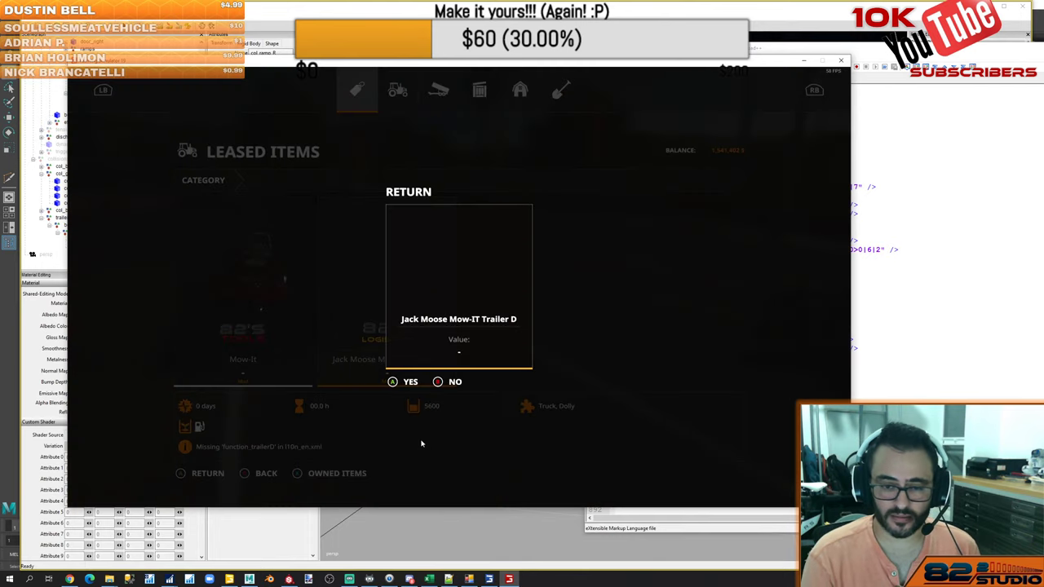
{"action": "key", "text": "Return"}
{"action": "key", "text": "Left"}
{"action": "key", "text": "Return"}
{"action": "key", "text": "Return"}
{"action": "key", "text": "Return"}
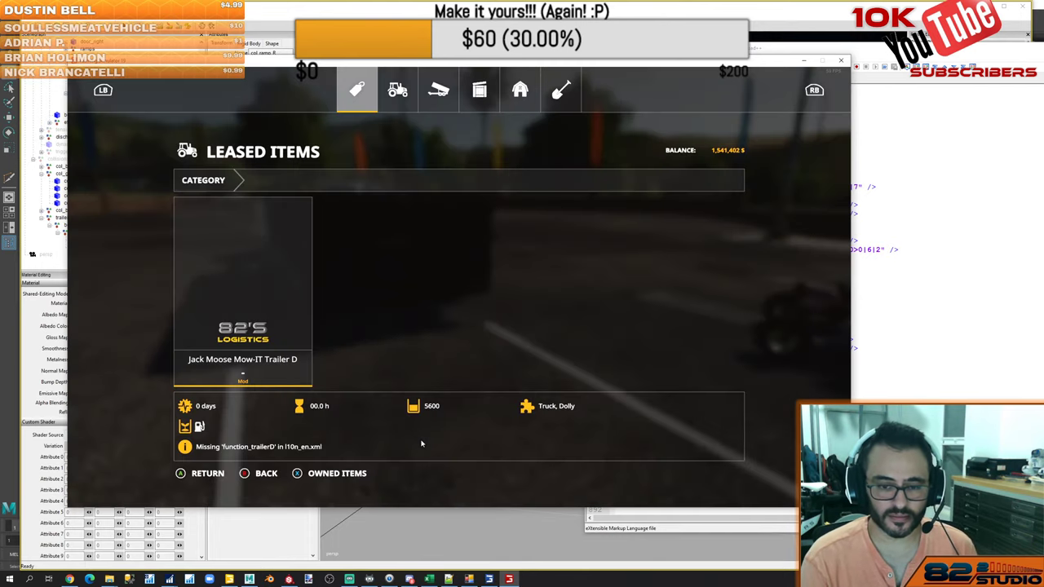
Sell the owned Mow-It mower from the owned items and leave the shop
{"action": "key", "text": "x"}
{"action": "key", "text": "Left"}
{"action": "key", "text": "Return"}
{"action": "key", "text": "Return"}
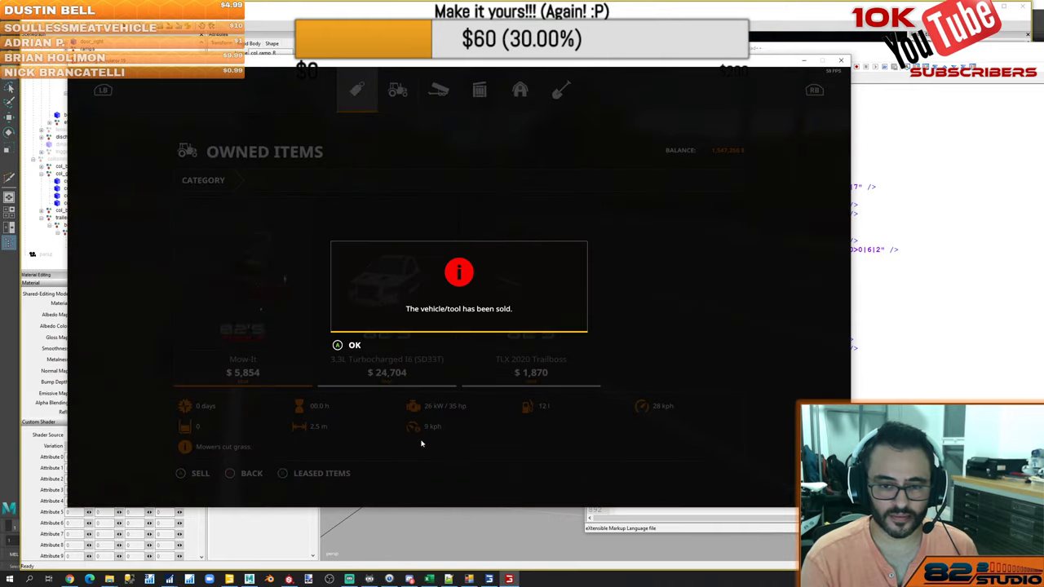
{"action": "key", "text": "Return"}
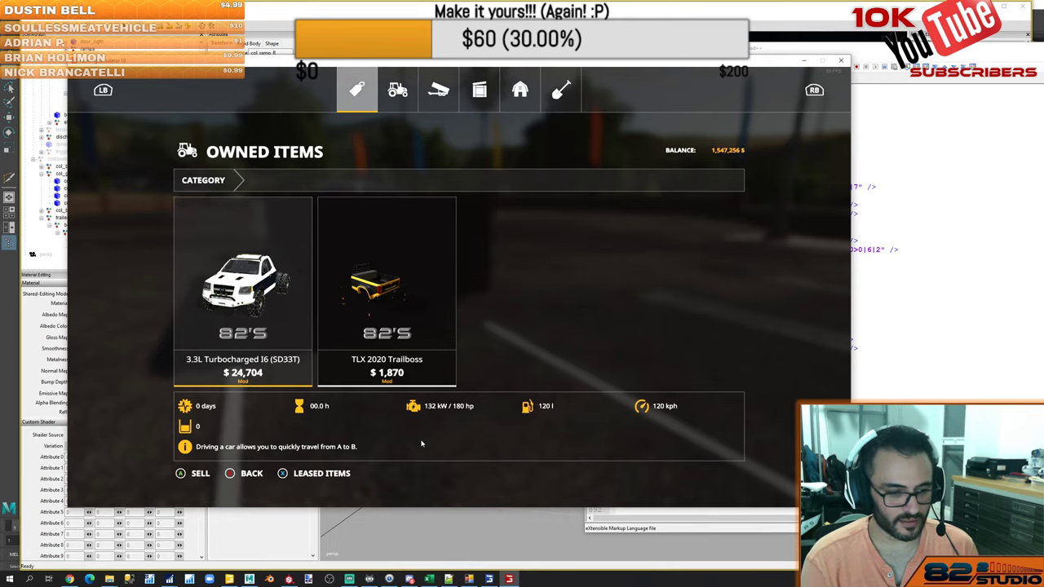
{"action": "key", "text": "Escape"}
{"action": "key", "text": "Escape"}
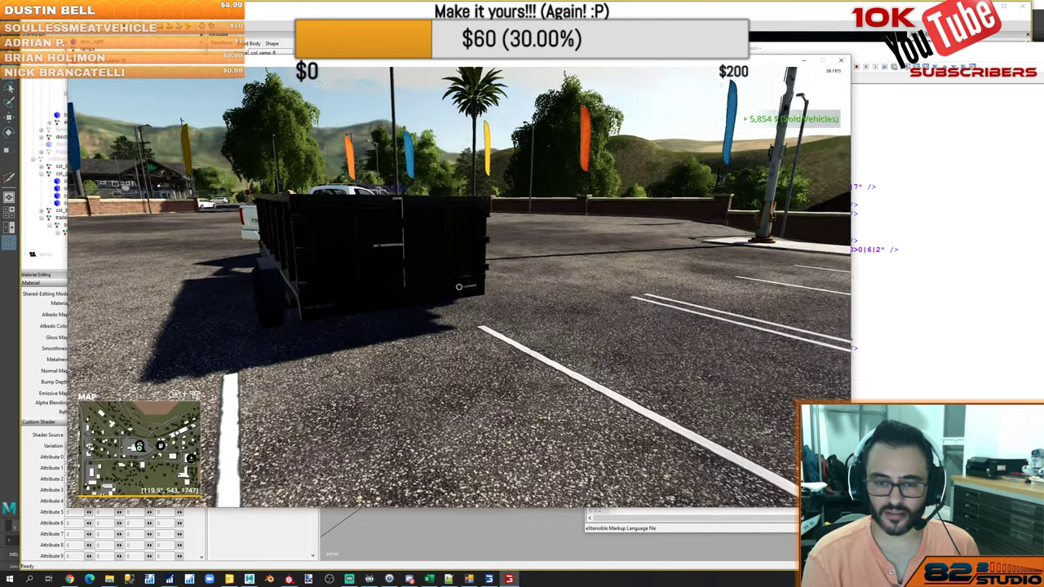
Return the leased Jack Moose Mow-IT Trailer D from the garage and go back to the game world
{"action": "key", "text": "p"}
{"action": "key", "text": "Return"}
{"action": "key", "text": "x"}
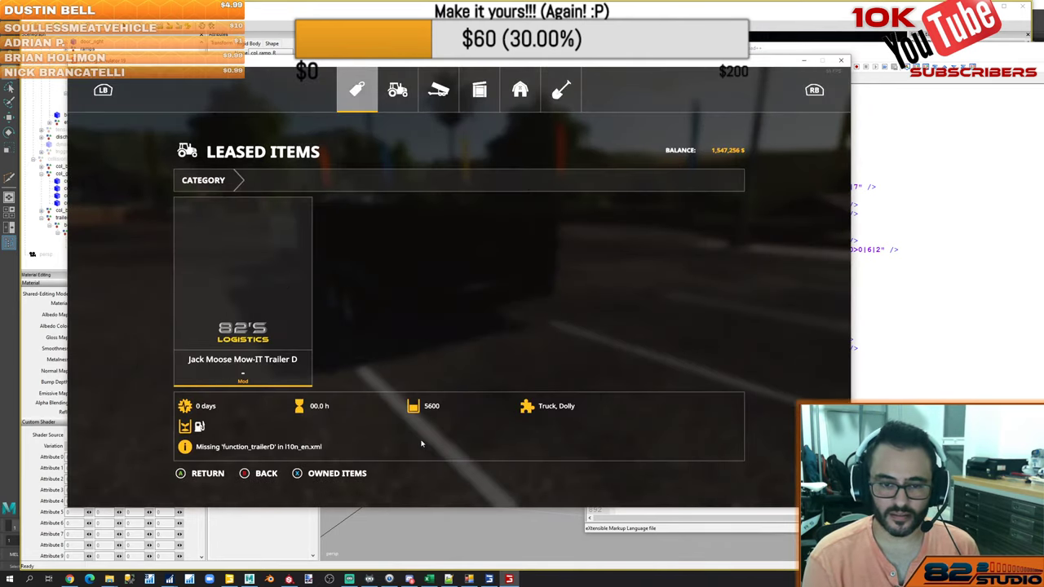
{"action": "key", "text": "x"}
{"action": "key", "text": "x"}
{"action": "key", "text": "Return"}
{"action": "key", "text": "Return"}
{"action": "key", "text": "Return"}
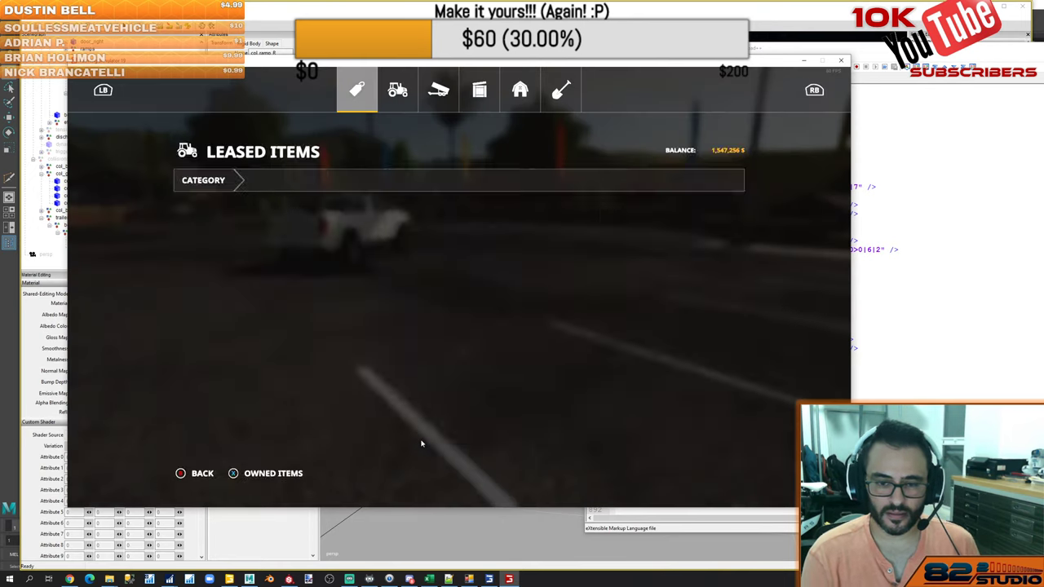
{"action": "key", "text": "Escape"}
{"action": "key", "text": "Escape"}
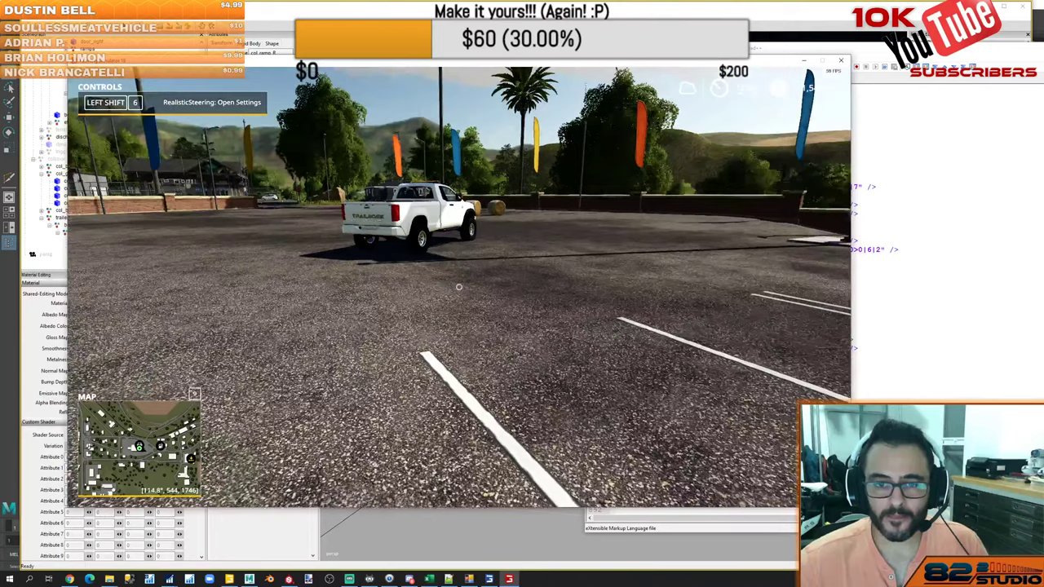
Switch to GIANTS Editor and examine the col_ramp_L collision node against the trailer's rear and ramps
{"action": "key", "text": "alt+Tab"}
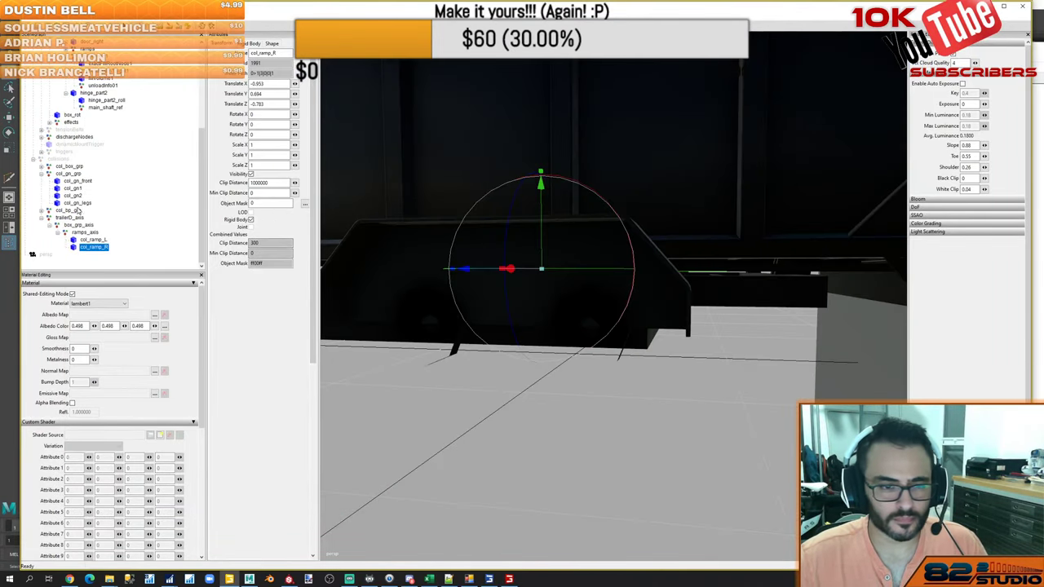
{"action": "left_click", "coordinate": [94, 240]}
{"action": "scroll", "coordinate": [675, 248], "scroll_direction": "up", "scroll_amount": 4}
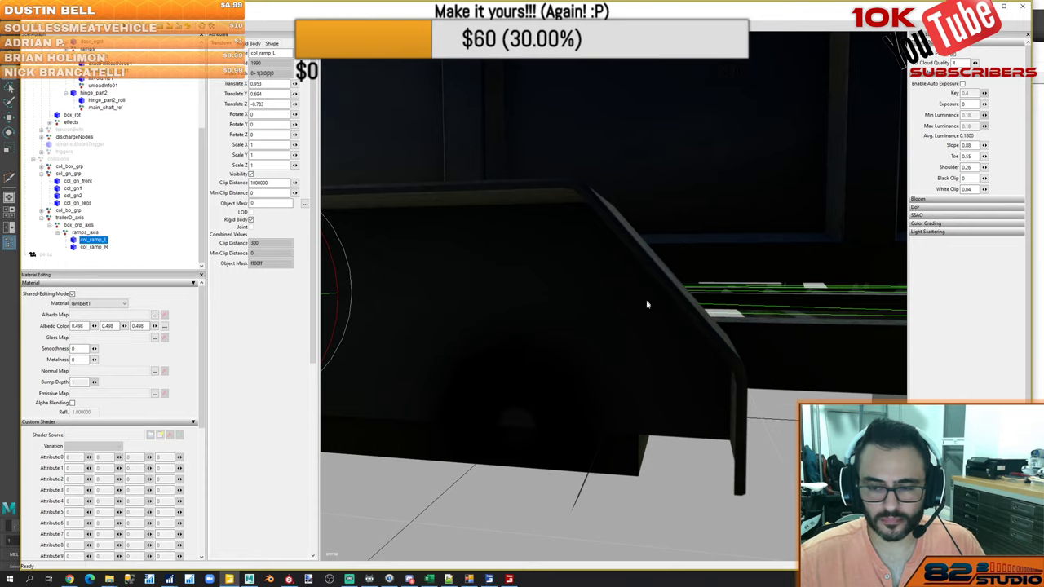
{"action": "left_click_drag", "start_coordinate": [648, 304], "coordinate": [566, 373], "text": "alt"}
{"action": "scroll", "coordinate": [570, 376], "scroll_direction": "down", "scroll_amount": 5}
{"action": "scroll", "coordinate": [573, 378], "scroll_direction": "down", "scroll_amount": 4}
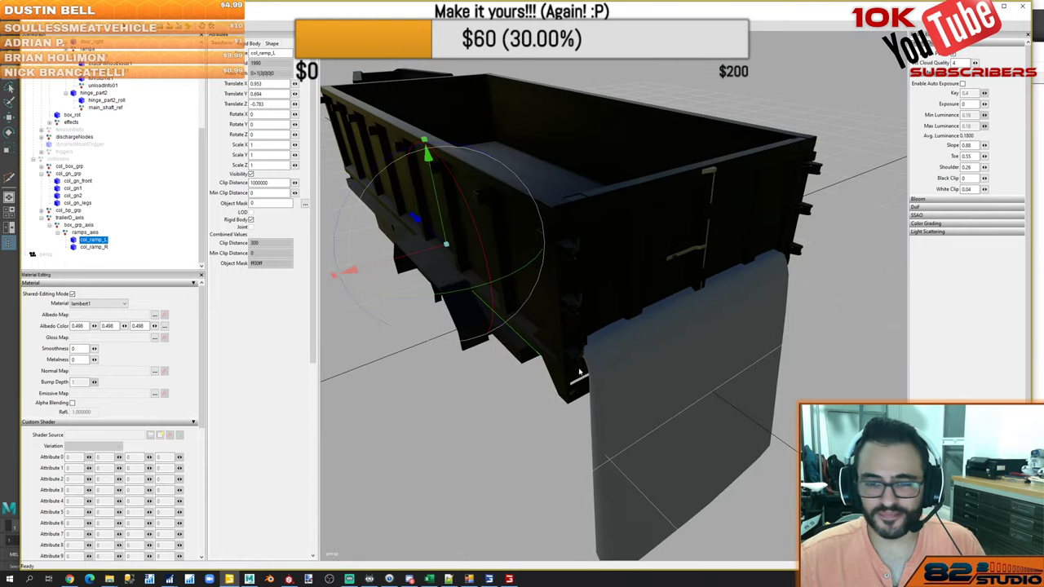
Collapse the trailerD_axis and col_gn_grp groups, expand col_box_grp and select col_box_leftdoor, undoing any accidental change
{"action": "double_click", "coordinate": [76, 218]}
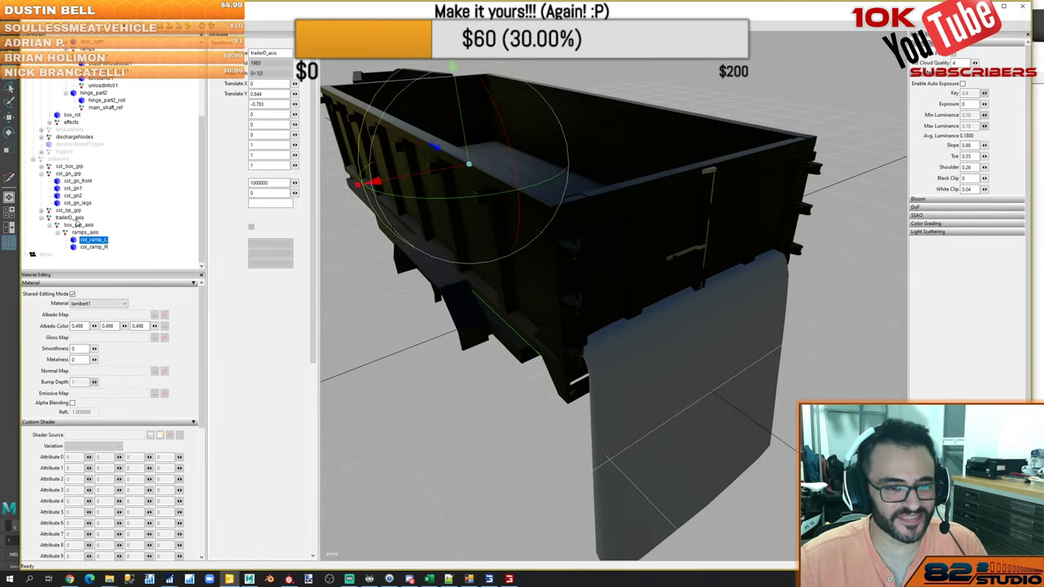
{"action": "double_click", "coordinate": [73, 204]}
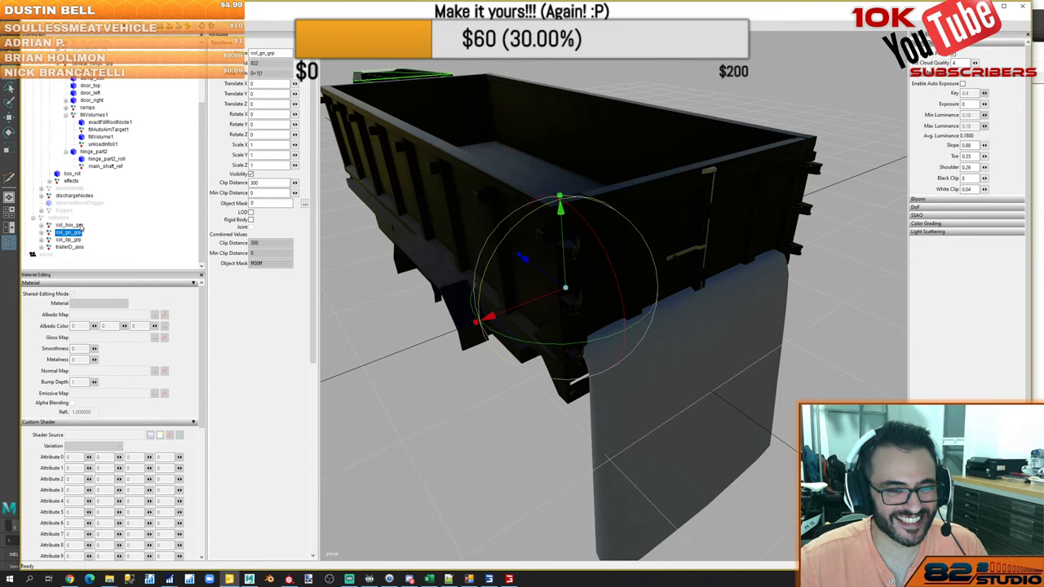
{"action": "double_click", "coordinate": [82, 227]}
{"action": "left_click", "coordinate": [86, 218]}
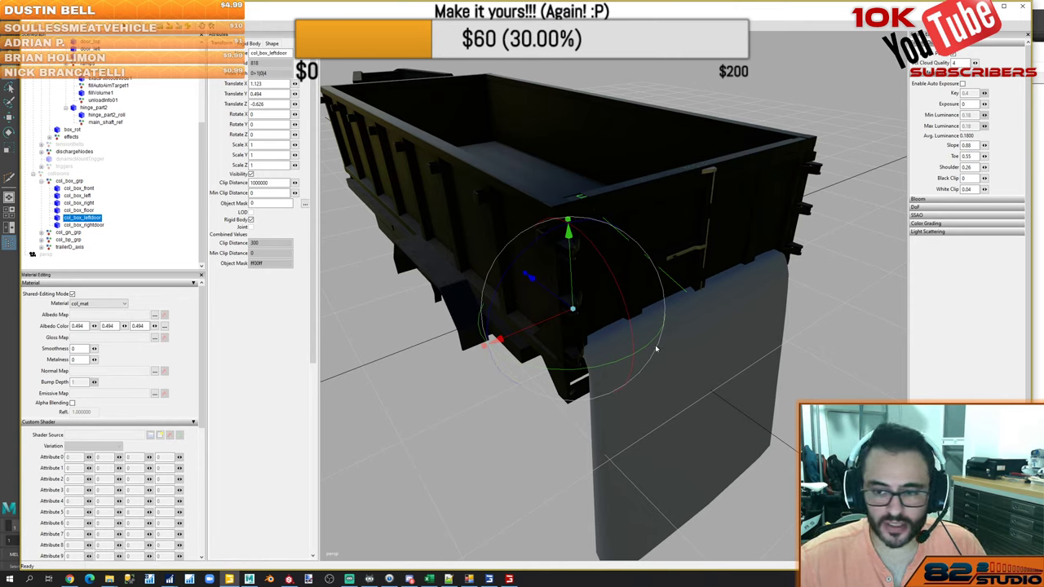
{"action": "left_click_drag", "start_coordinate": [650, 345], "coordinate": [195, 85]}
{"action": "key", "text": "ctrl+z"}
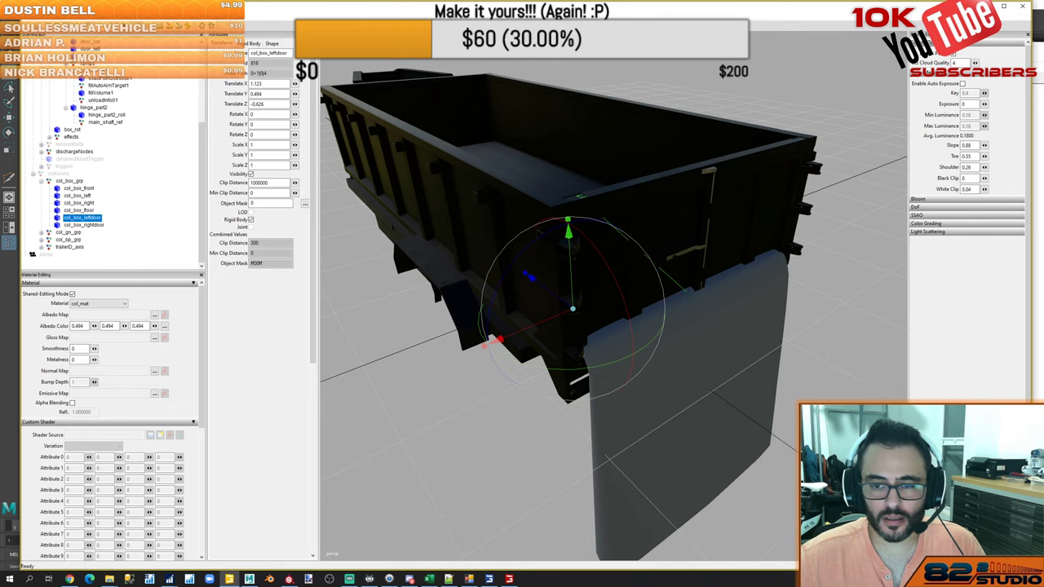
Switch to mowit_trailerD.xml in Notepad++ and locate the col_box_leftdoor collision part in the tipAnimationBack animation
{"action": "key", "text": "alt+Tab"}
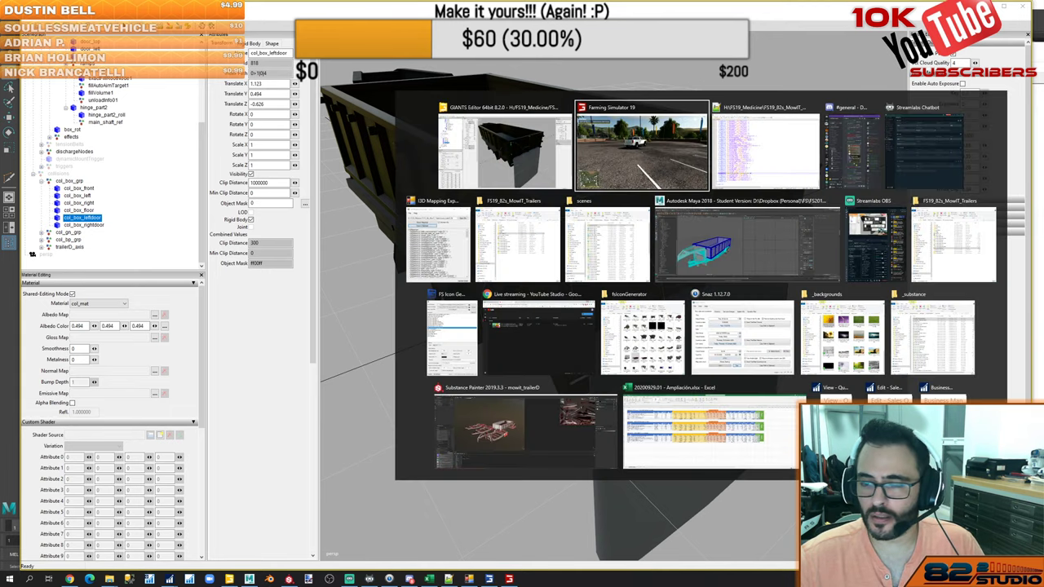
{"action": "key", "text": "alt+Tab"}
{"action": "scroll", "coordinate": [830, 196], "scroll_direction": "up", "scroll_amount": 20}
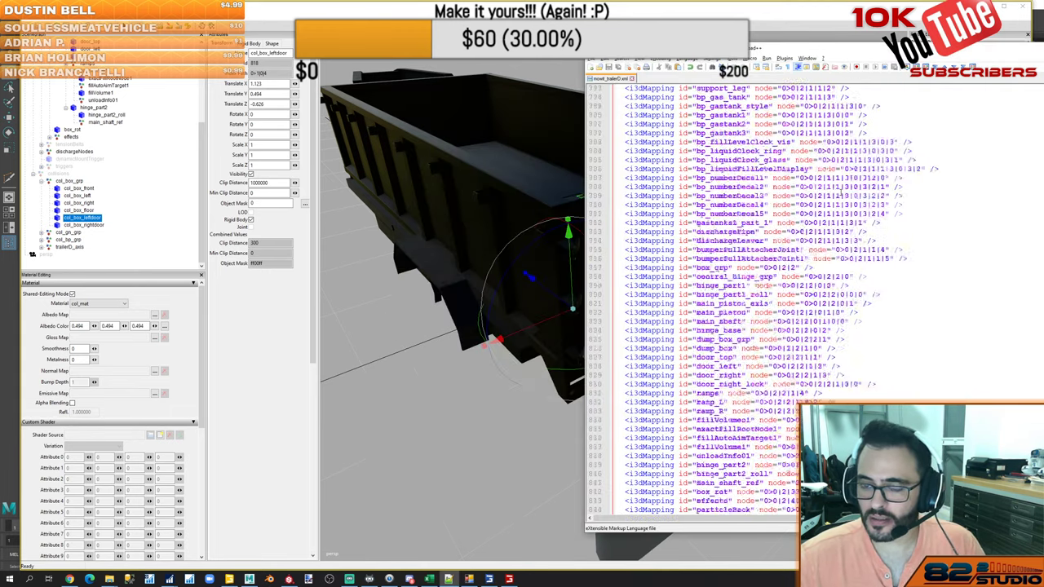
{"action": "scroll", "coordinate": [840, 193], "scroll_direction": "up", "scroll_amount": 20}
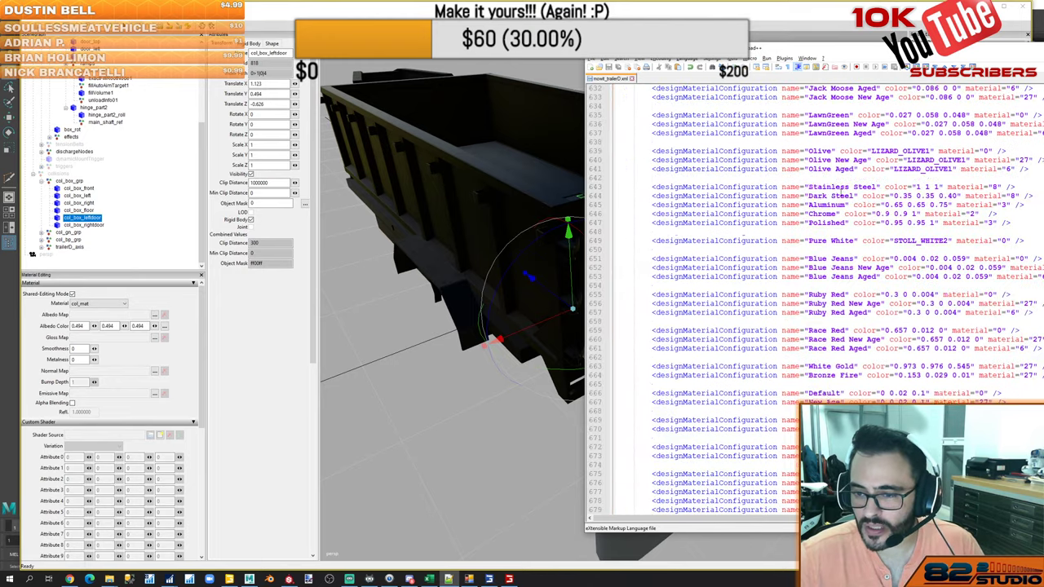
{"action": "scroll", "coordinate": [840, 192], "scroll_direction": "up", "scroll_amount": 20}
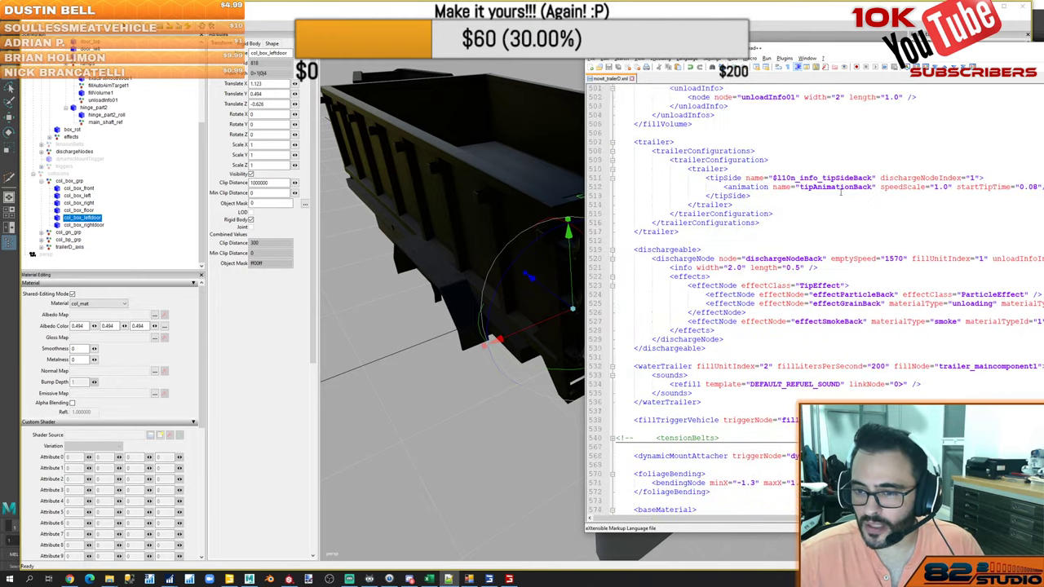
{"action": "scroll", "coordinate": [840, 190], "scroll_direction": "up", "scroll_amount": 20}
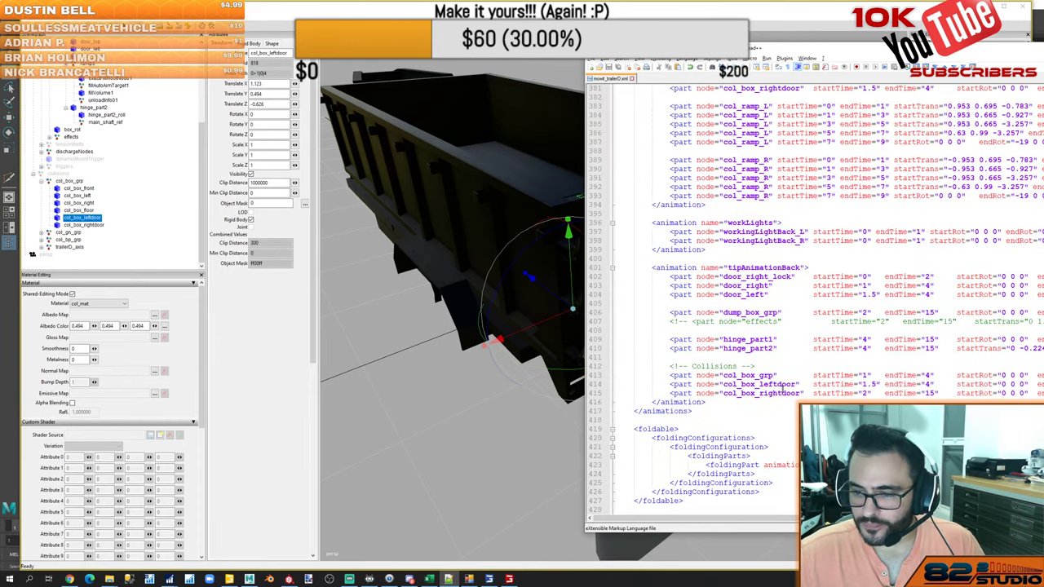
{"action": "double_click", "coordinate": [777, 388]}
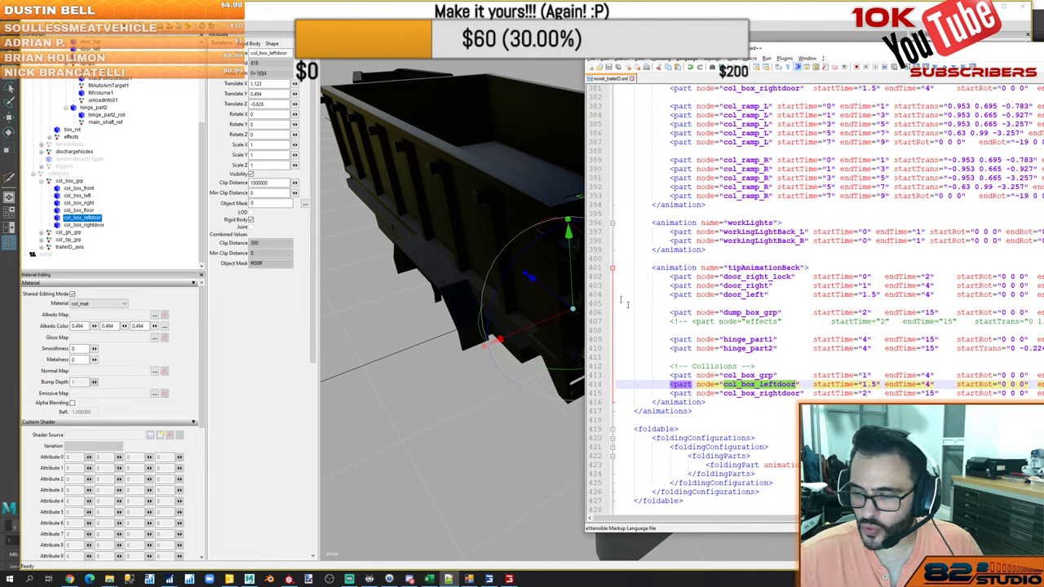
Compare the col_box_leftdoor node in GIANTS Editor with the tipAnimationBack collision parts and highlight col_box_grp in the XML
{"action": "left_click", "coordinate": [88, 218]}
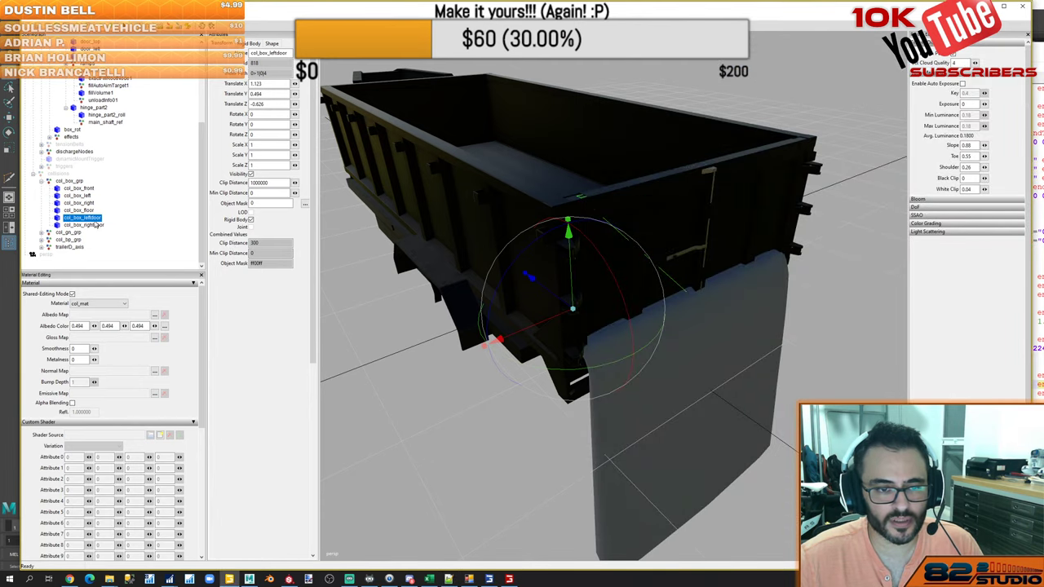
{"action": "key", "text": "alt+Tab"}
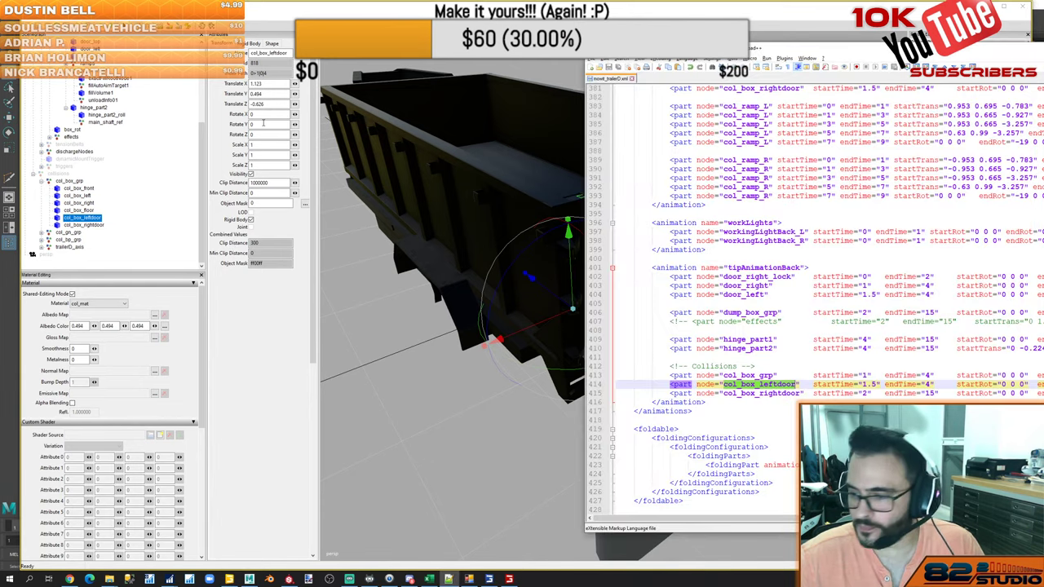
{"action": "key", "text": "alt+Tab"}
{"action": "key", "text": "alt+Tab"}
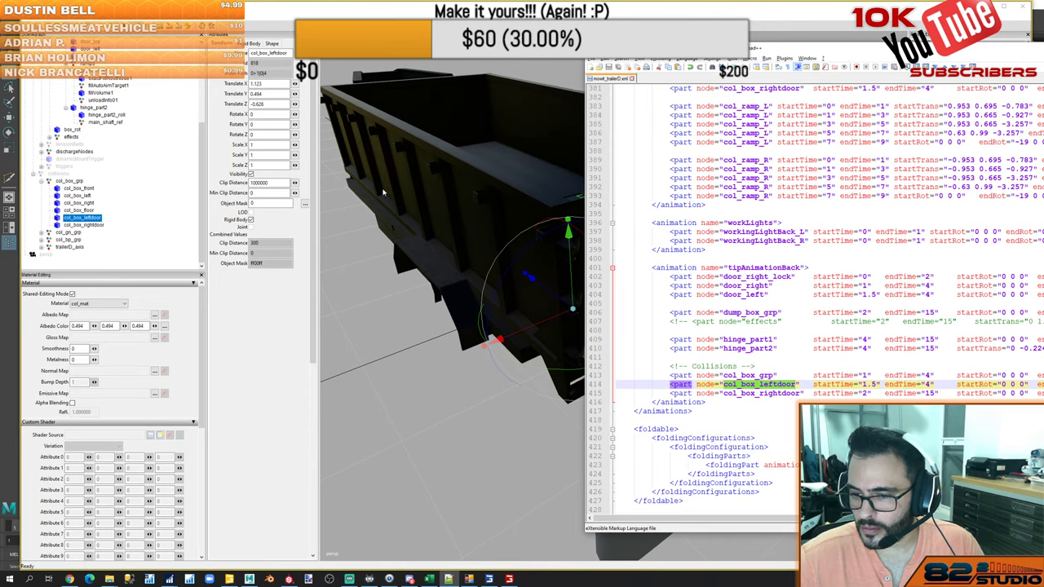
{"action": "double_click", "coordinate": [752, 375]}
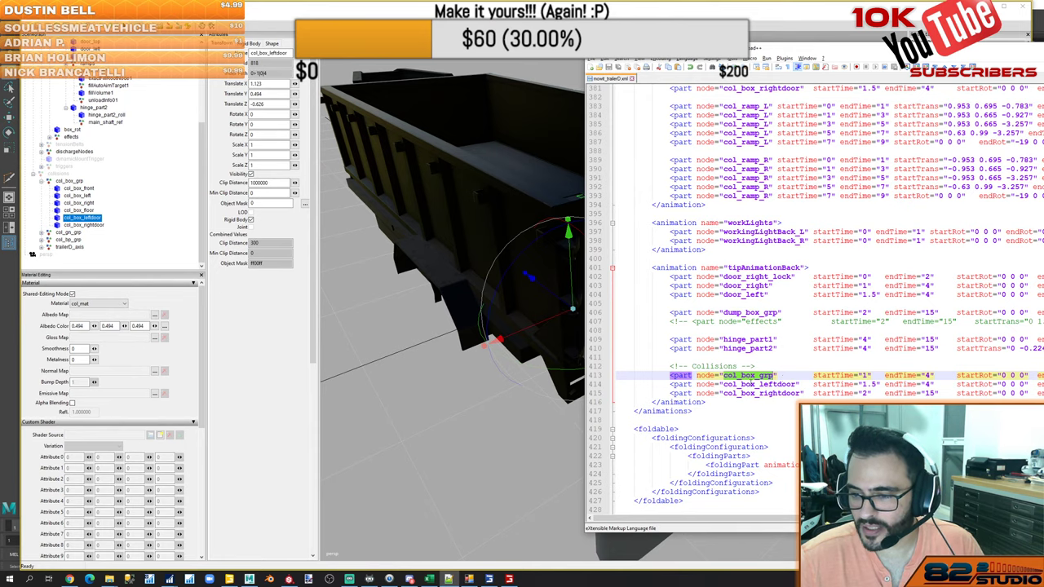
Check the col_box_leftdoor entries in the unfoldRamps and tipAnimationBack collision sections against each other
{"action": "scroll", "coordinate": [745, 384], "scroll_direction": "up", "scroll_amount": 7}
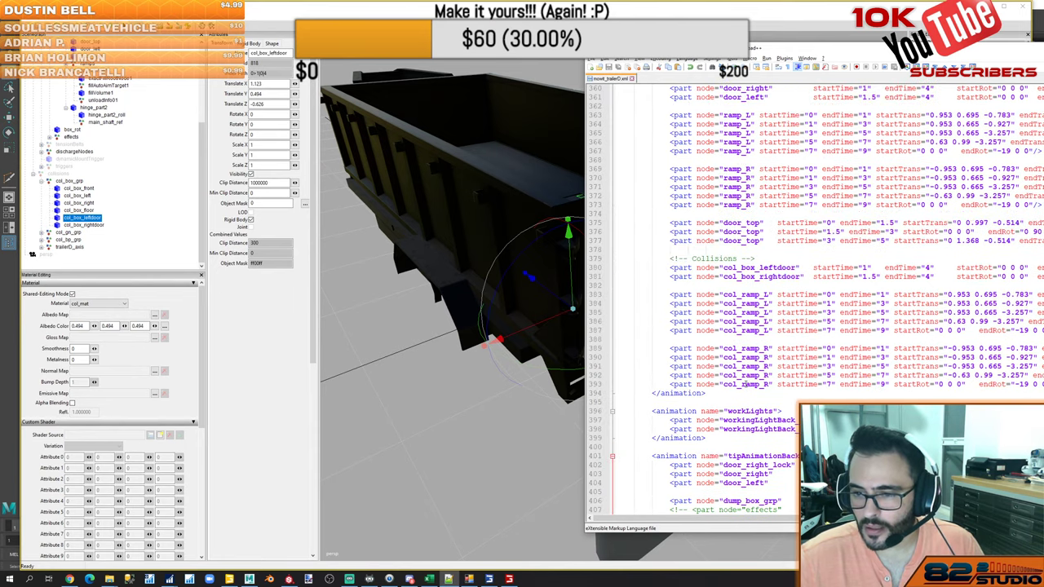
{"action": "scroll", "coordinate": [774, 374], "scroll_direction": "up", "scroll_amount": 7}
{"action": "scroll", "coordinate": [781, 359], "scroll_direction": "down", "scroll_amount": 3}
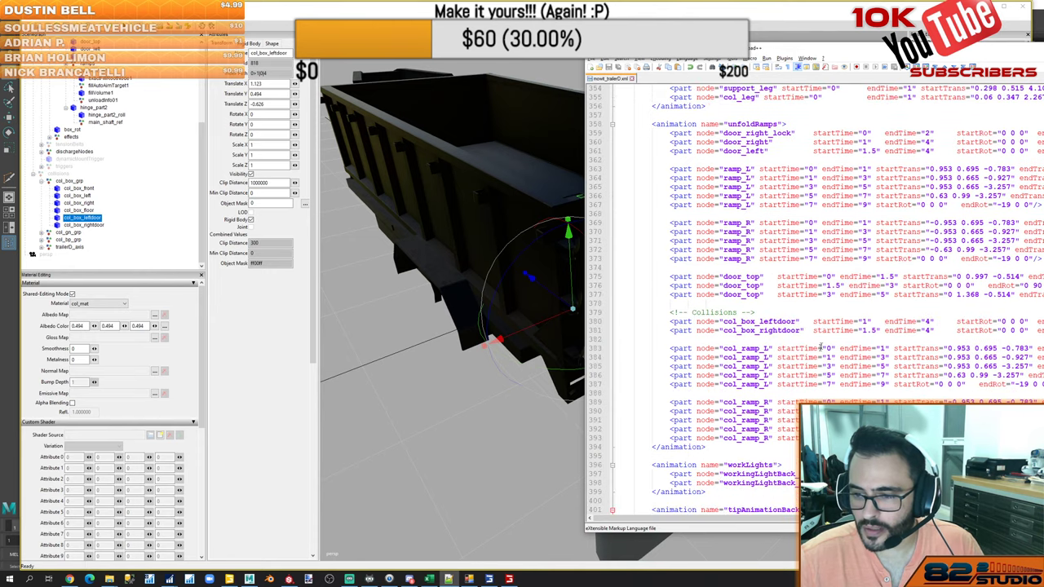
{"action": "double_click", "coordinate": [762, 322]}
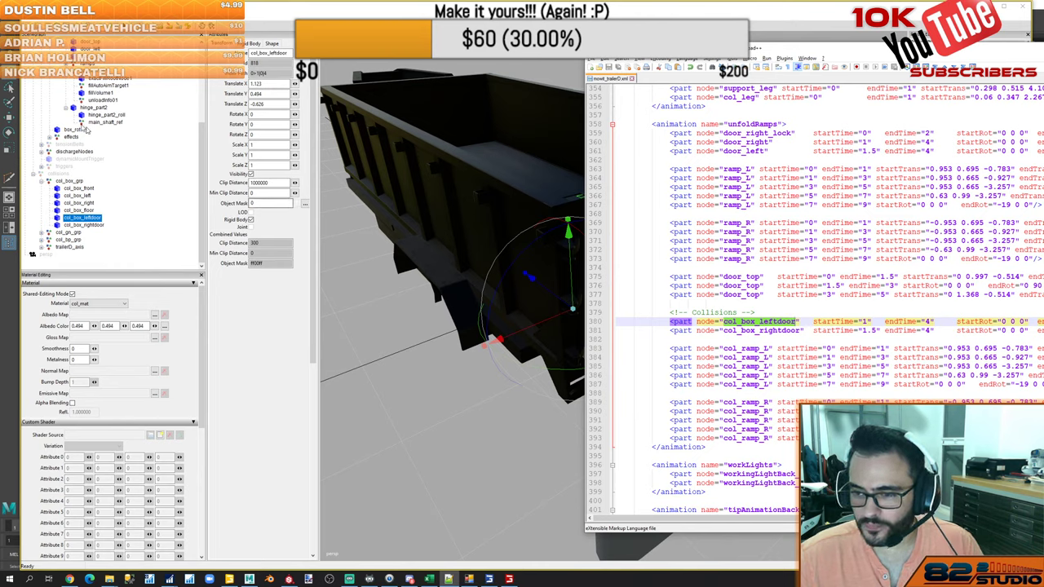
{"action": "scroll", "coordinate": [793, 346], "scroll_direction": "down", "scroll_amount": 7}
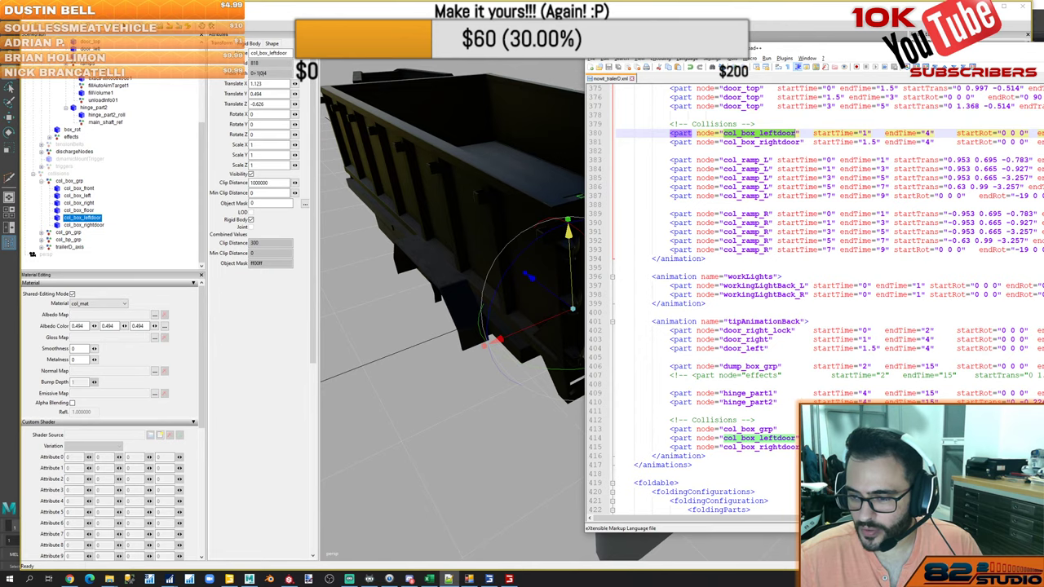
{"action": "left_click", "coordinate": [759, 439]}
{"action": "scroll", "coordinate": [734, 438], "scroll_direction": "up", "scroll_amount": 16}
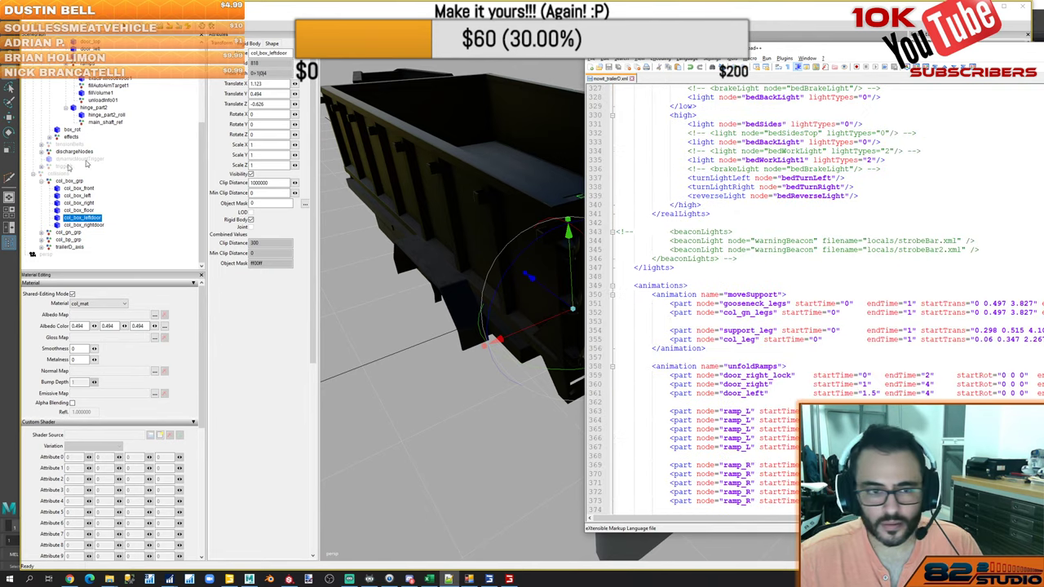
Try a Y rotation of -270 on col_box_leftdoor in GIANTS Editor, then undo it
{"action": "left_click", "coordinate": [84, 220]}
{"action": "left_click_drag", "start_coordinate": [258, 124], "coordinate": [242, 130]}
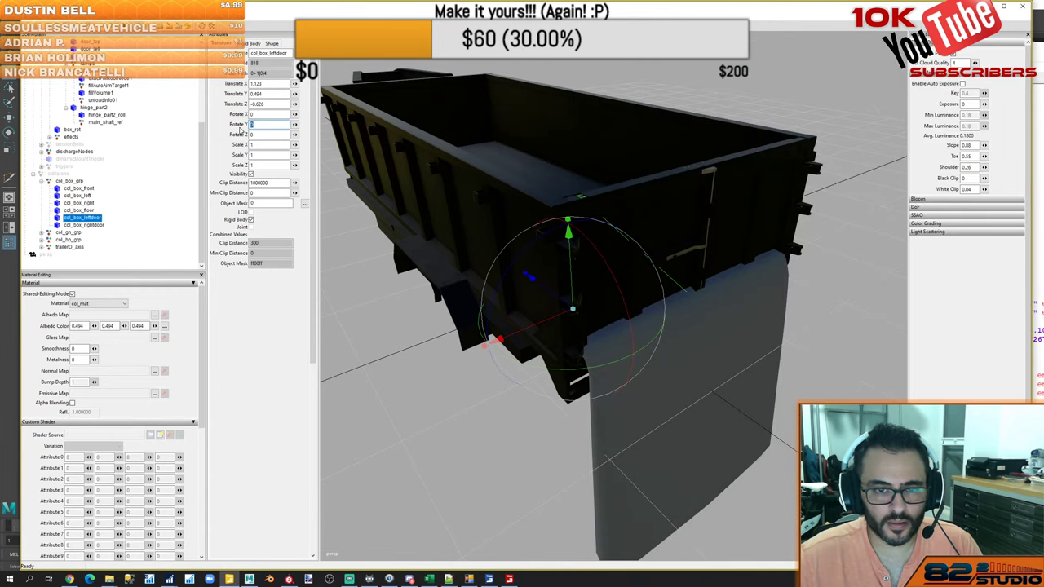
{"action": "type", "text": "-270"}
{"action": "key", "text": "Return"}
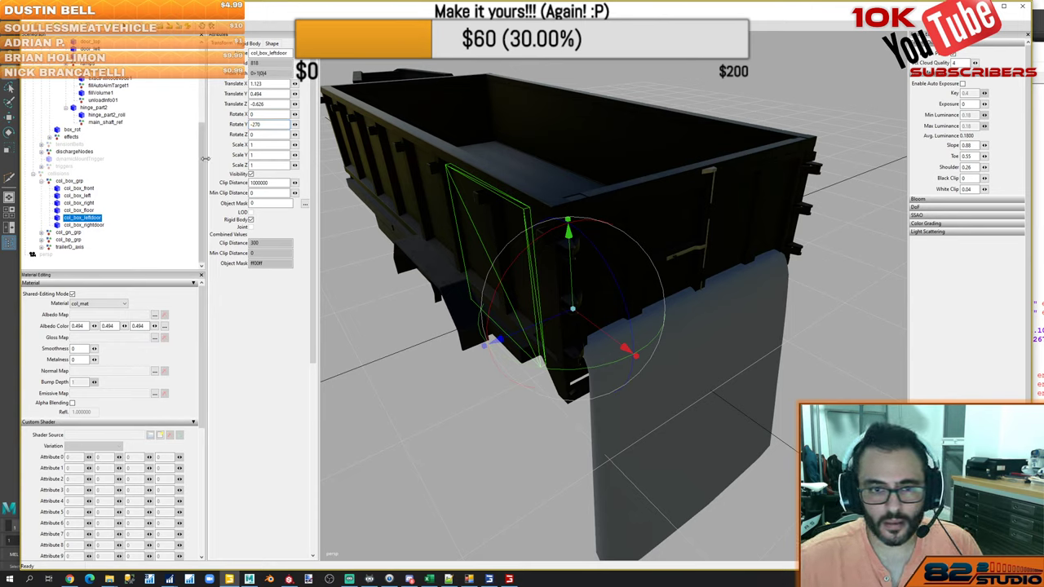
{"action": "key", "text": "ctrl+z"}
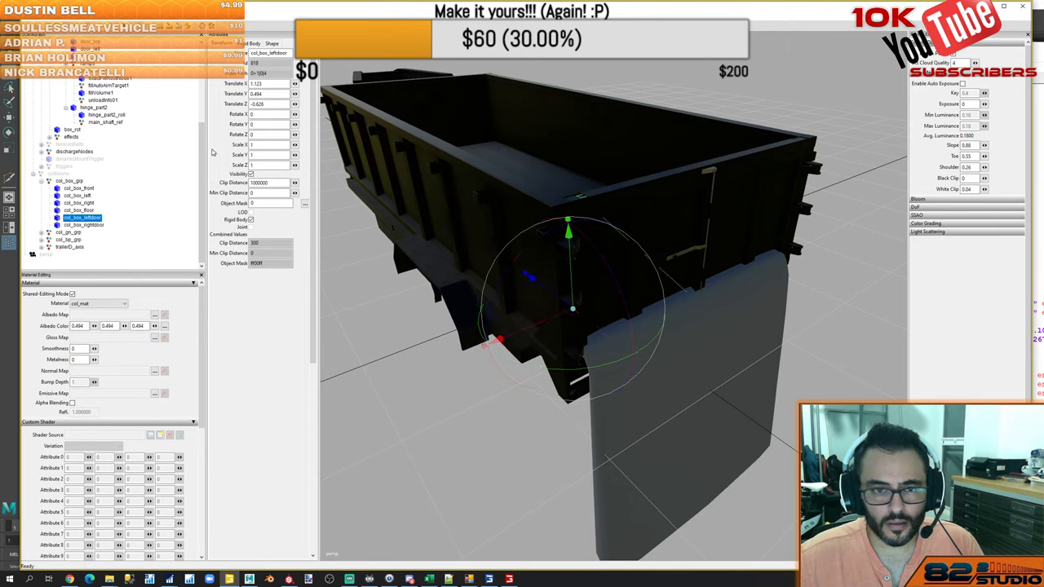
Try a Y rotation of 45 on col_box_rightdoor, then reset the rotation to 0
{"action": "left_click", "coordinate": [100, 226]}
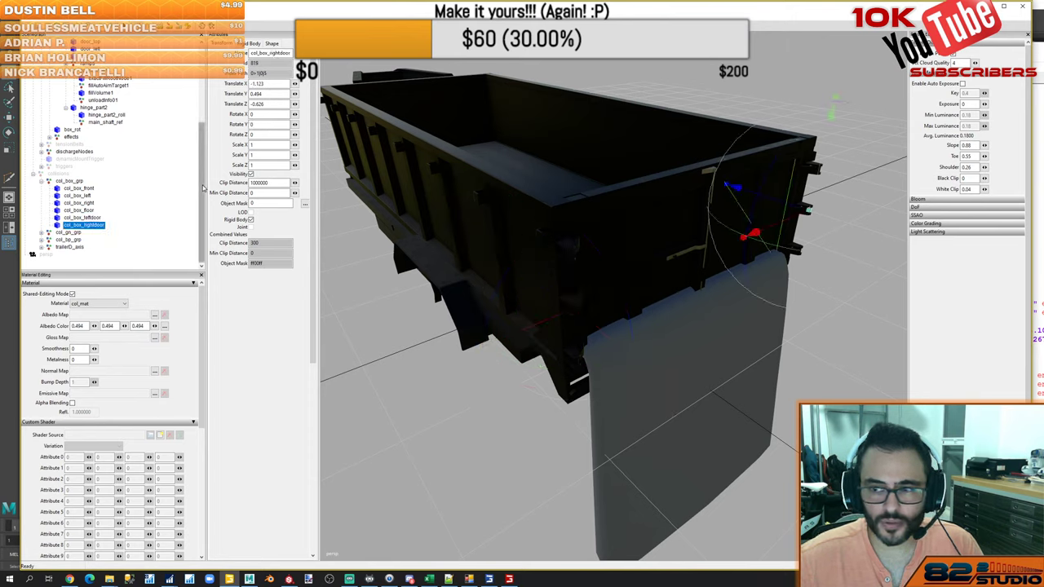
{"action": "left_click_drag", "start_coordinate": [263, 126], "coordinate": [246, 126]}
{"action": "type", "text": "45"}
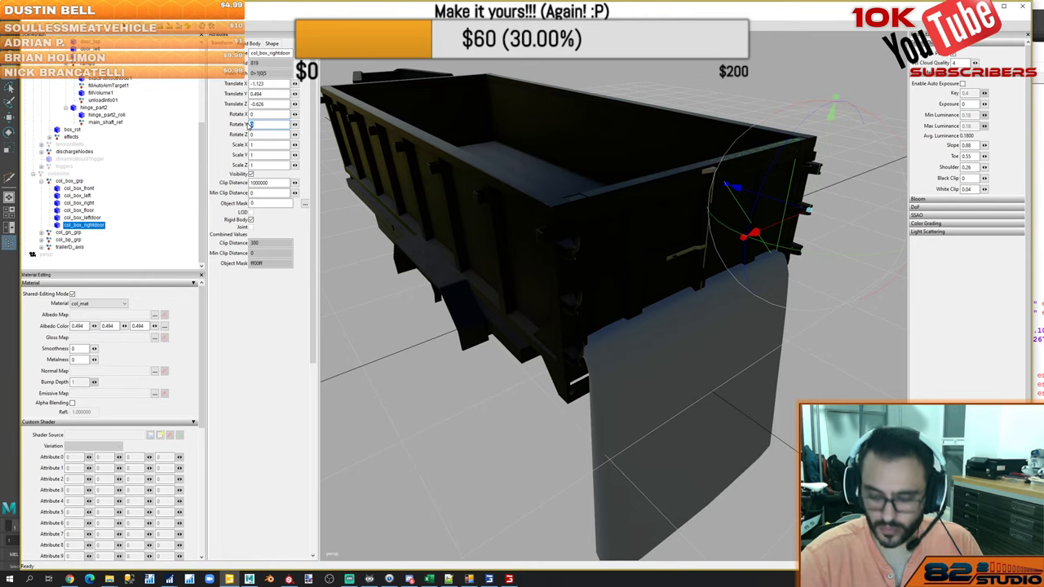
{"action": "key", "text": "Return"}
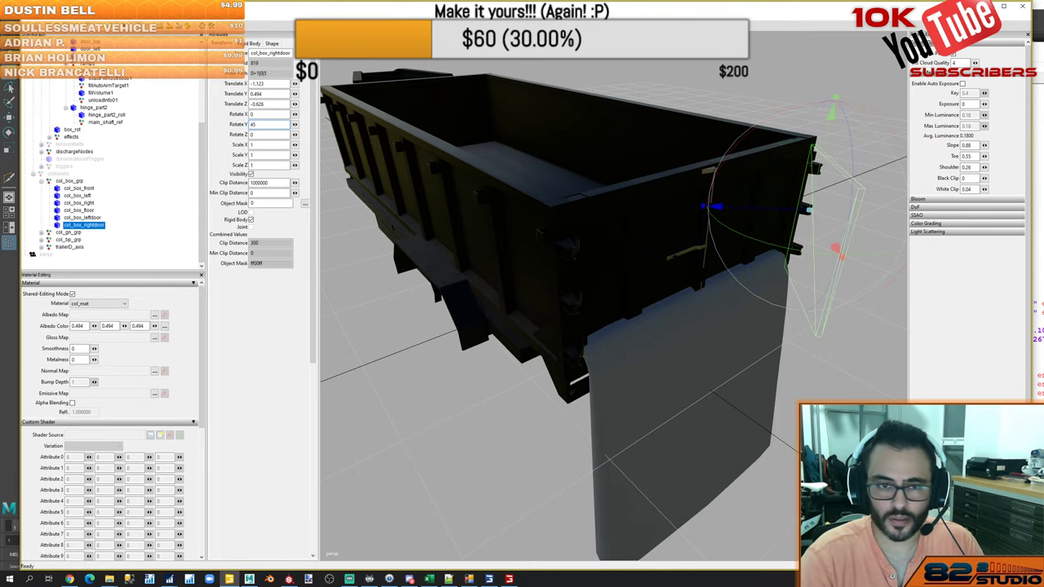
{"action": "key", "text": "BackSpace"}
{"action": "key", "text": "BackSpace"}
{"action": "type", "text": "0"}
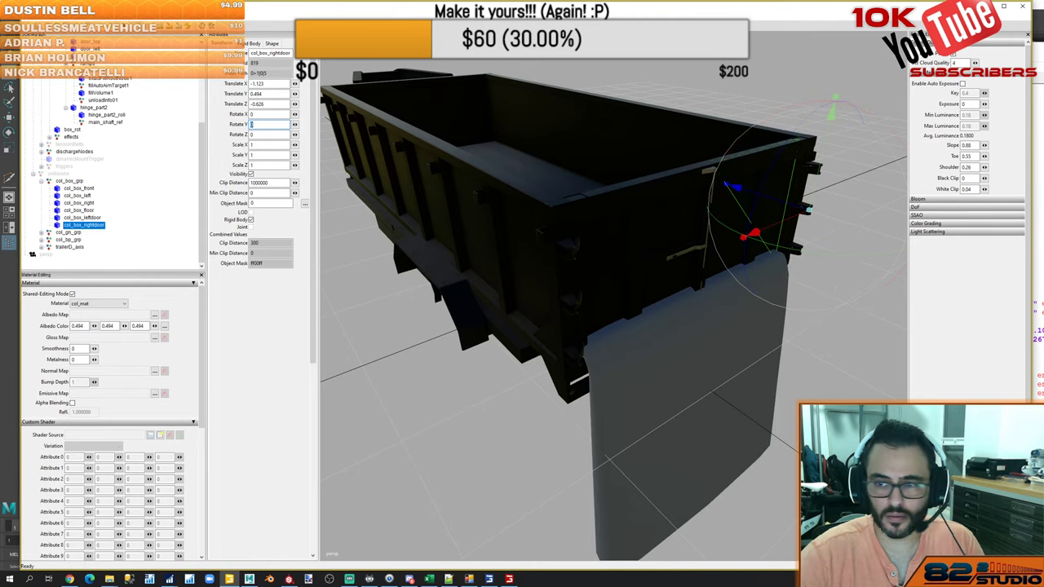
Return to the XML in Notepad++ and locate the col_box_grp collision part in tipAnimationBack
{"action": "key", "text": "alt+Tab"}
{"action": "scroll", "coordinate": [865, 227], "scroll_direction": "down", "scroll_amount": 20}
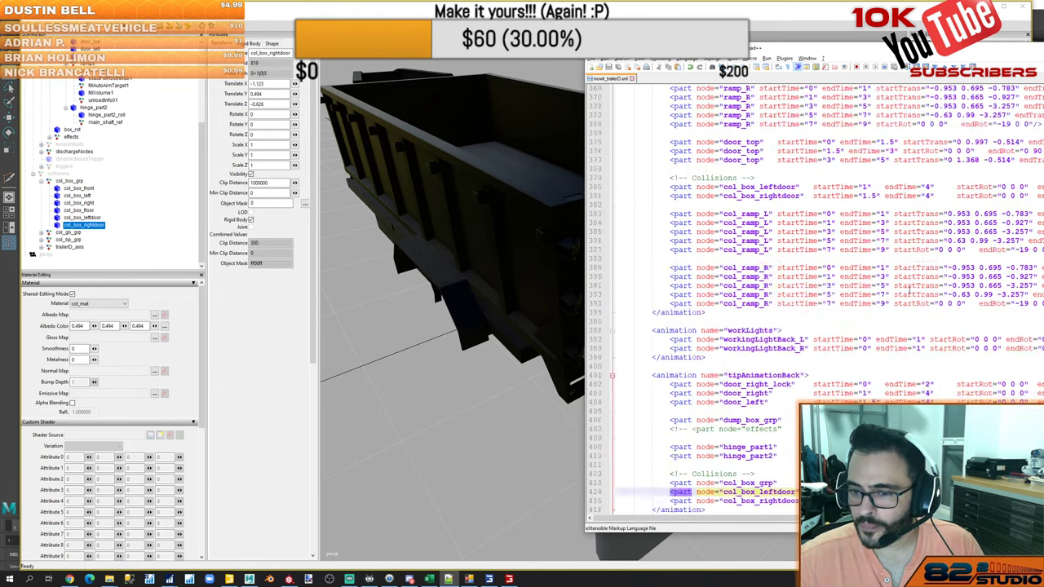
{"action": "scroll", "coordinate": [902, 303], "scroll_direction": "up", "scroll_amount": 4}
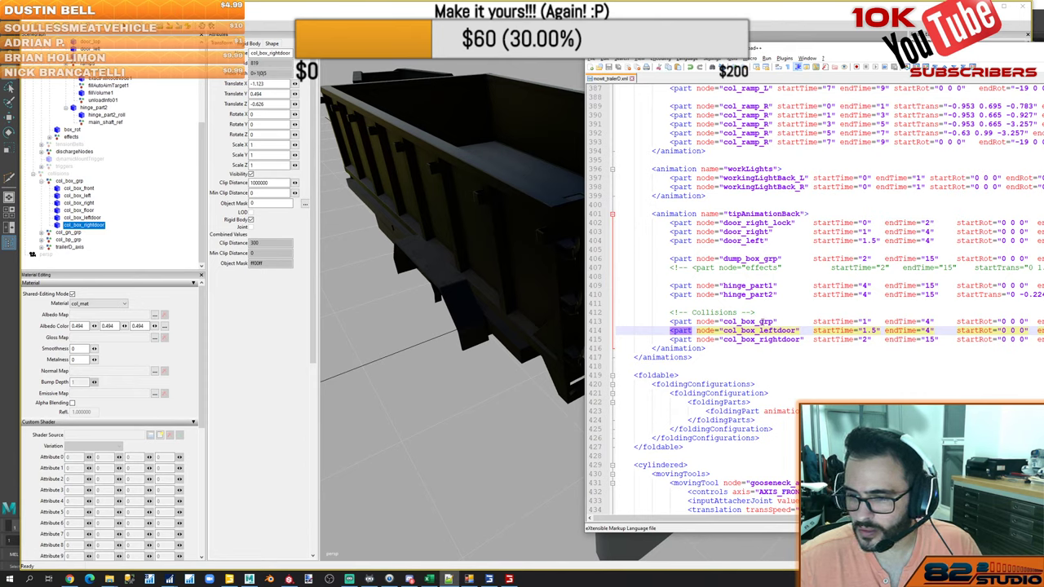
{"action": "double_click", "coordinate": [755, 322]}
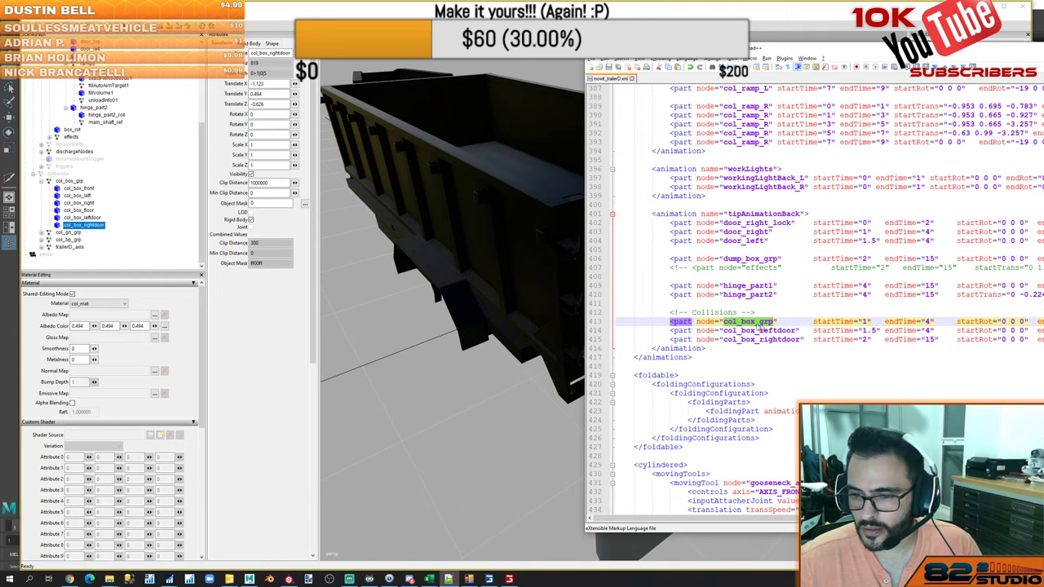
Open the recent 20ftgoosenecktipper.xml and copy the door_right_axis, door_left_axis and dump_box_axis collision lines from its tipAnimationBack animation
{"action": "left_click", "coordinate": [592, 58]}
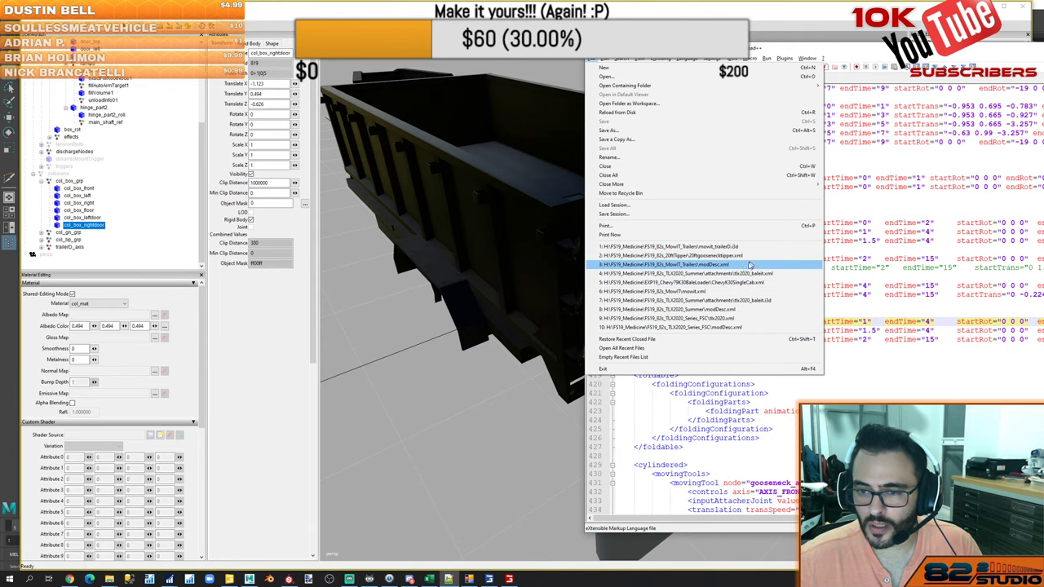
{"action": "left_click", "coordinate": [739, 255]}
{"action": "scroll", "coordinate": [815, 326], "scroll_direction": "down", "scroll_amount": 20}
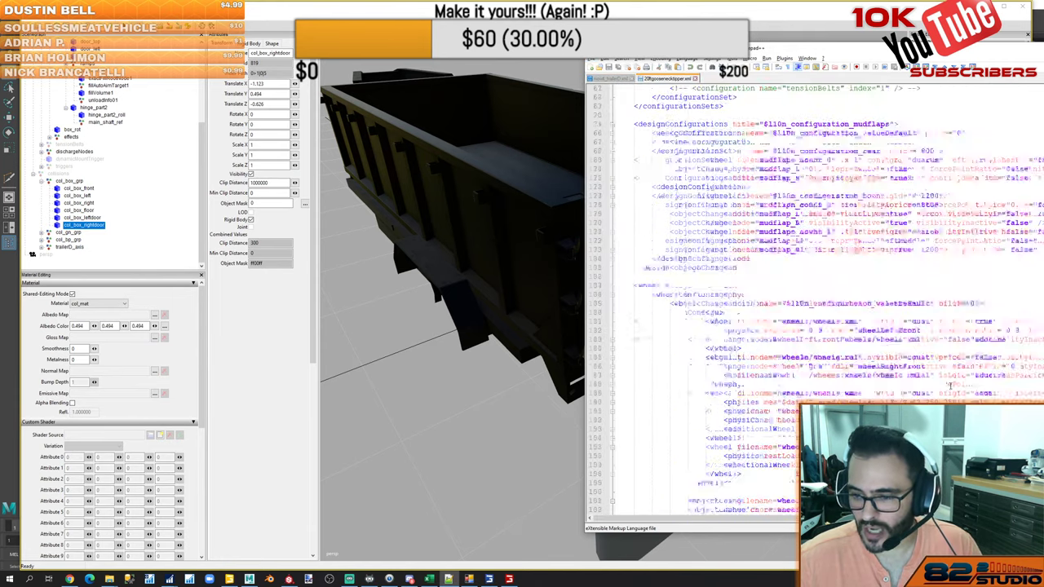
{"action": "scroll", "coordinate": [950, 385], "scroll_direction": "down", "scroll_amount": 20}
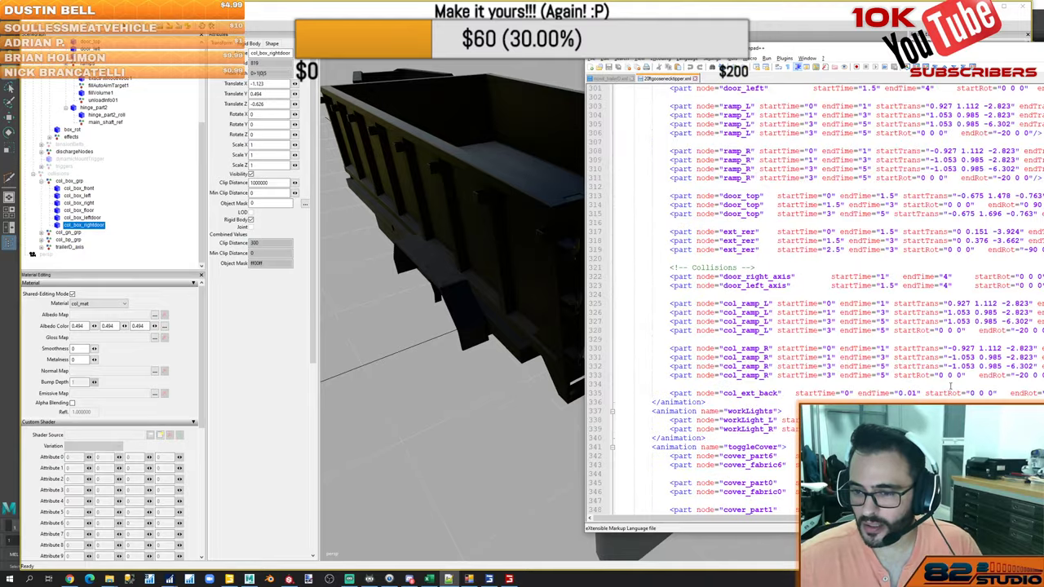
{"action": "scroll", "coordinate": [950, 385], "scroll_direction": "up", "scroll_amount": 14}
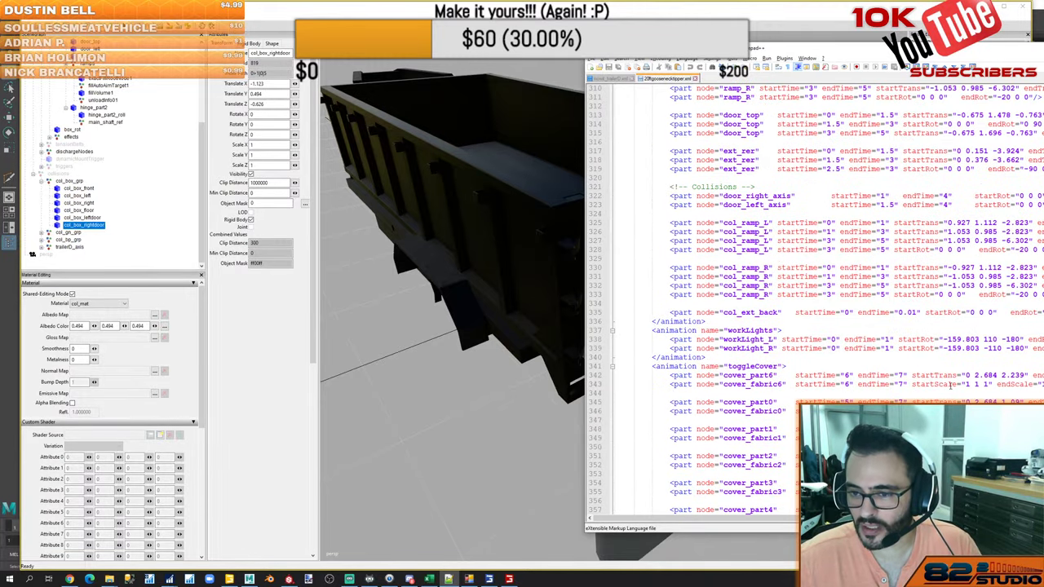
{"action": "scroll", "coordinate": [950, 386], "scroll_direction": "down", "scroll_amount": 12}
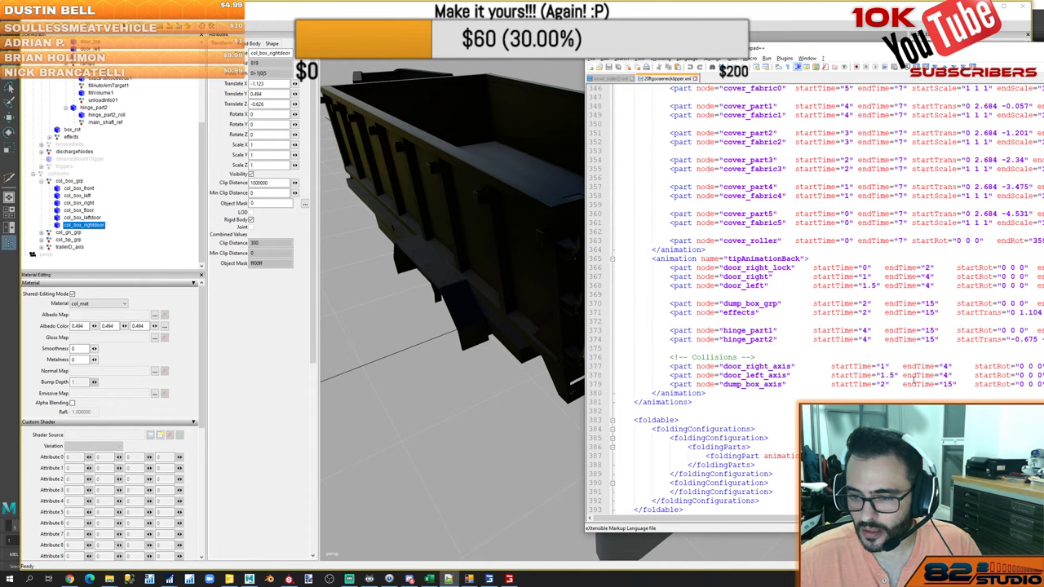
{"action": "left_click", "coordinate": [764, 367]}
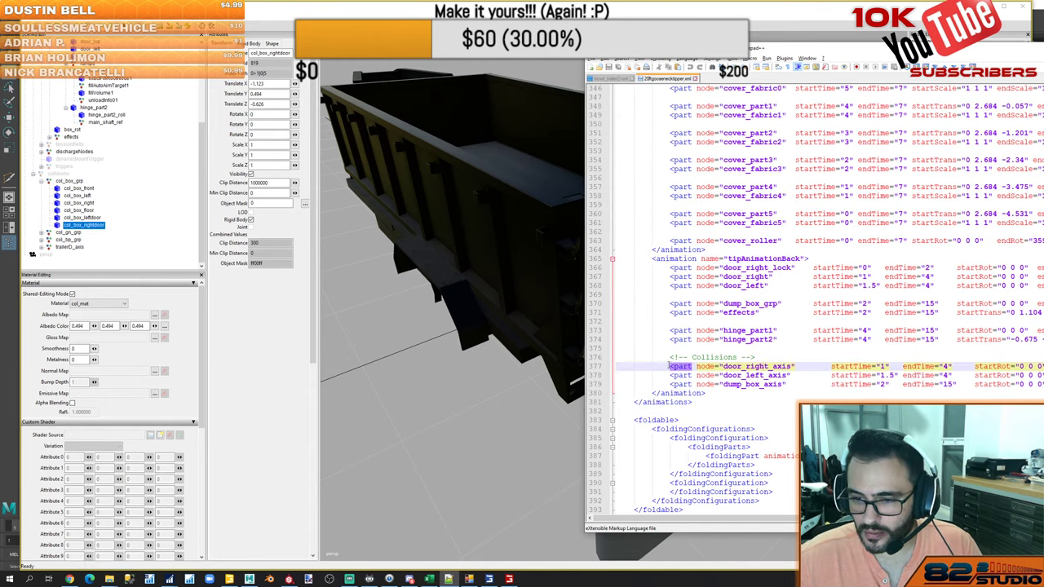
{"action": "left_click_drag", "start_coordinate": [669, 366], "coordinate": [620, 393]}
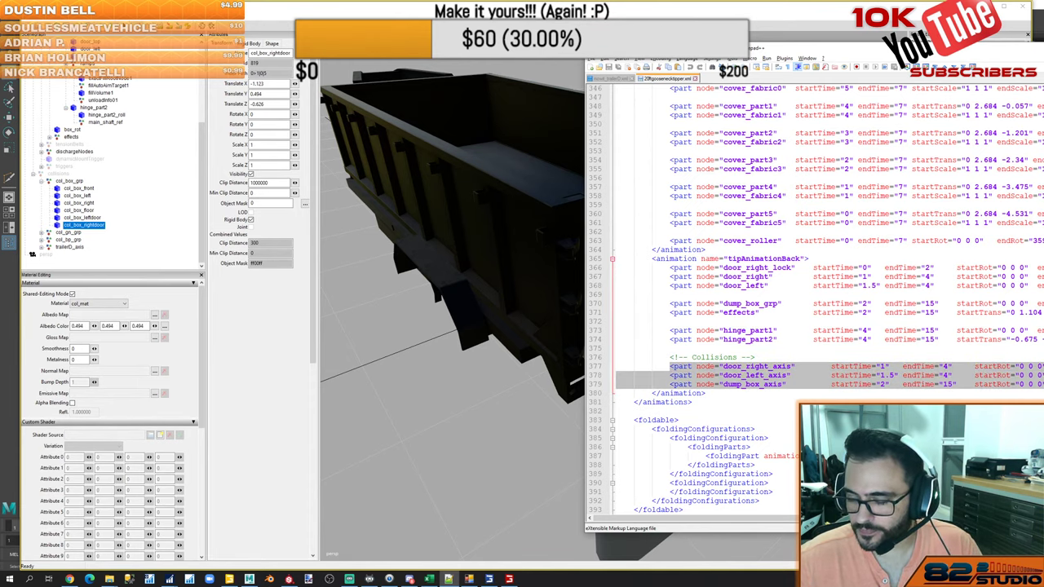
Replace the three tipAnimationBack collision lines in mowit_trailerD.xml with the copied door and dump box axis lines
{"action": "left_click", "coordinate": [614, 81]}
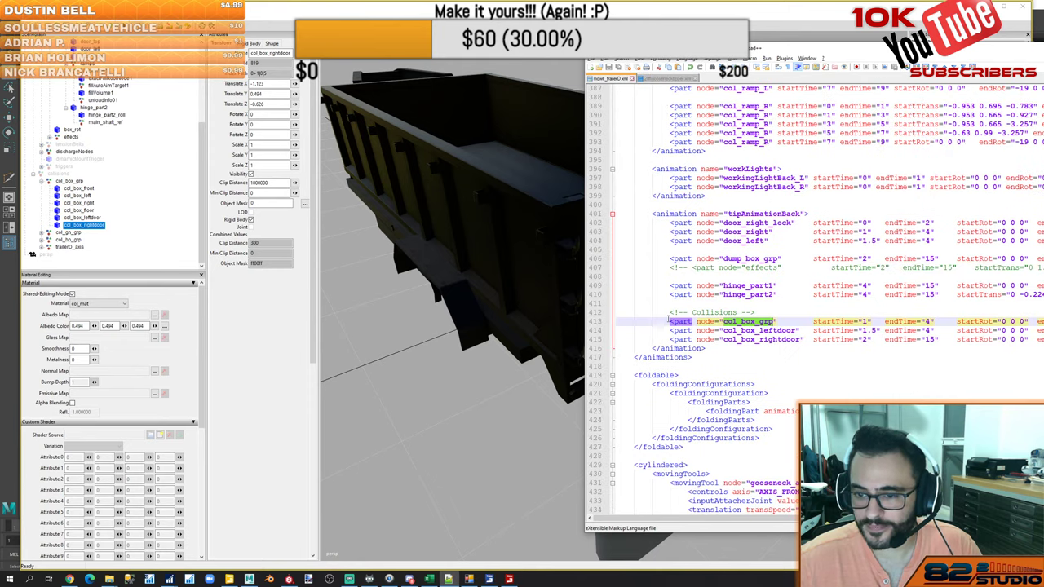
{"action": "left_click_drag", "start_coordinate": [669, 321], "coordinate": [618, 345]}
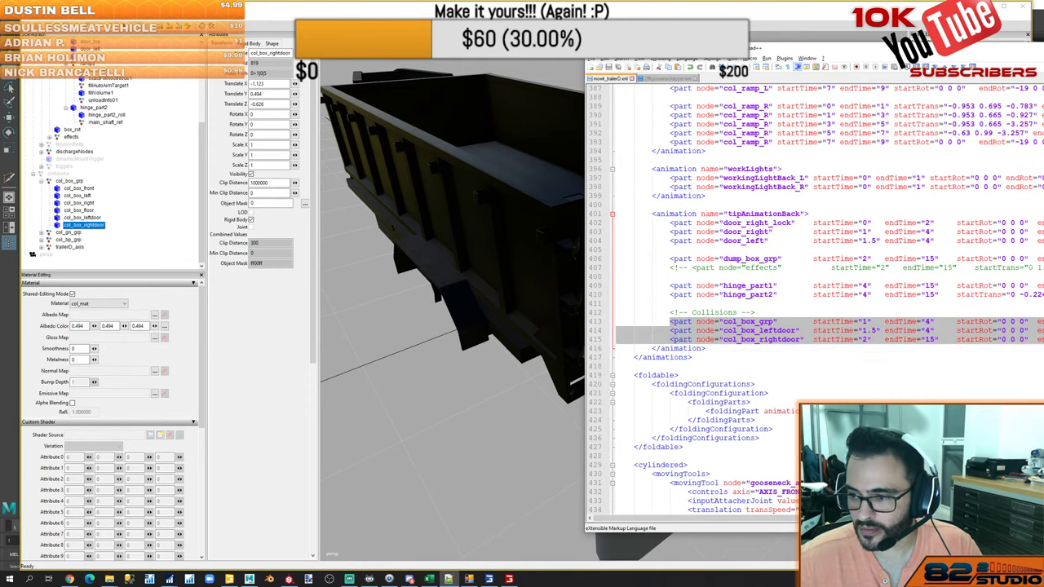
{"action": "key", "text": "ctrl+v"}
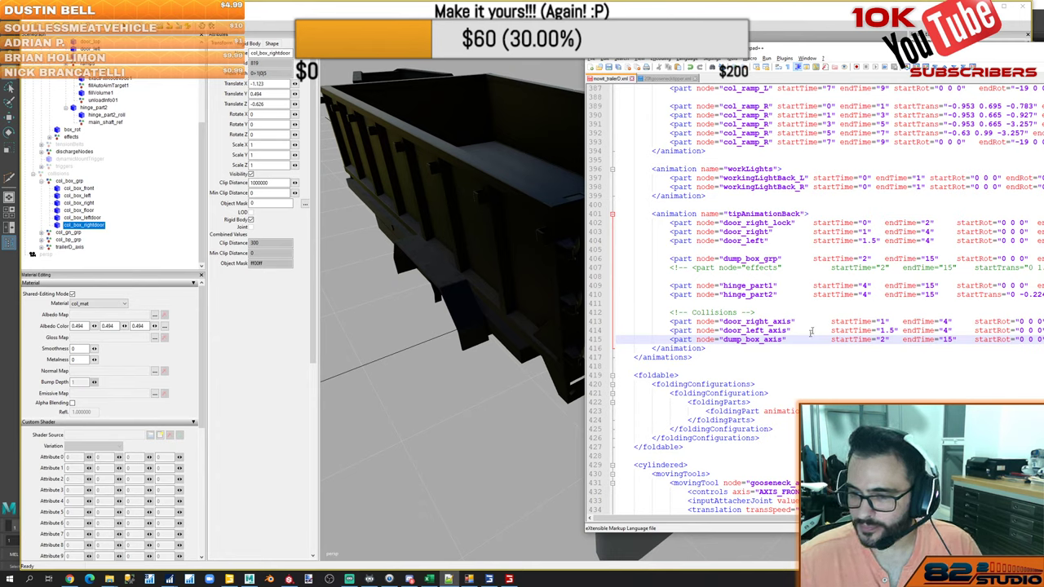
Rename the door_right_axis node in the tipAnimationBack collisions to col_box_leftdoor
{"action": "double_click", "coordinate": [765, 322]}
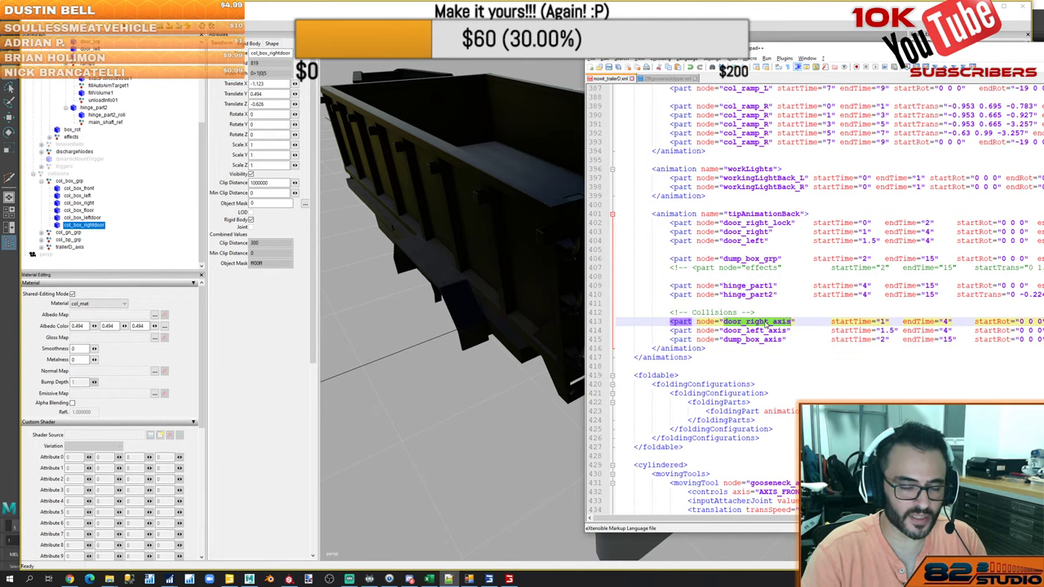
{"action": "type", "text": "col_bo"}
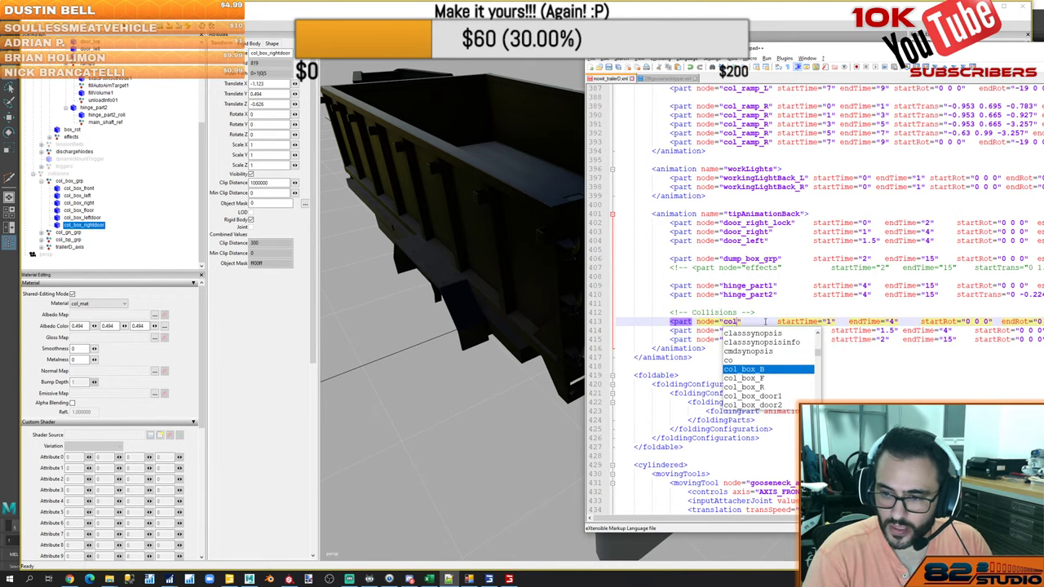
{"action": "type", "text": "x"}
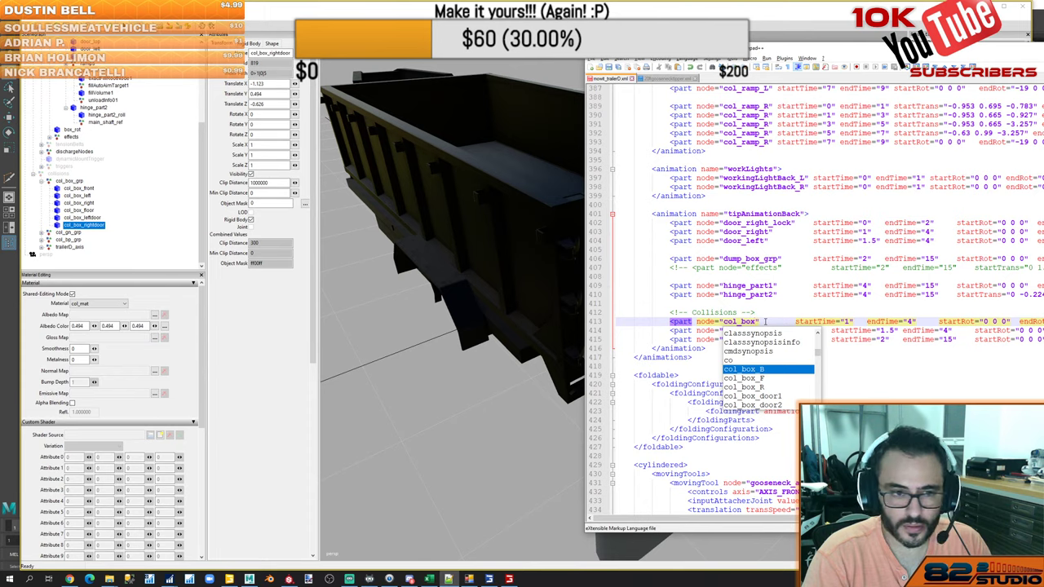
{"action": "type", "text": "_"}
{"action": "type", "text": "leftdoor"}
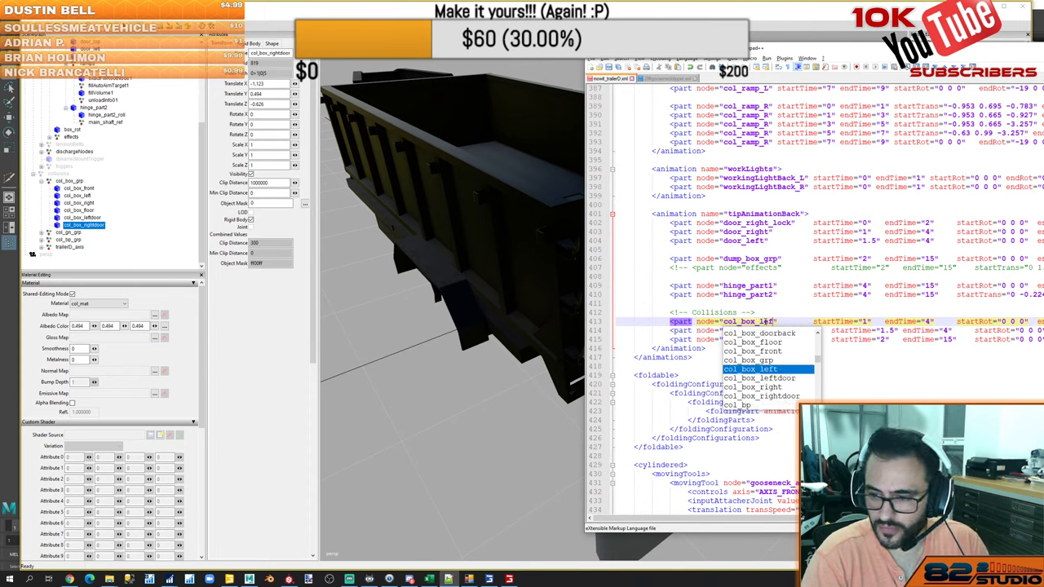
{"action": "key", "text": "Down"}
{"action": "key", "text": "Return"}
Change the door_left_axis node in the tipAnimationBack collisions to col_box_rightdoor
{"action": "key", "text": "Down"}
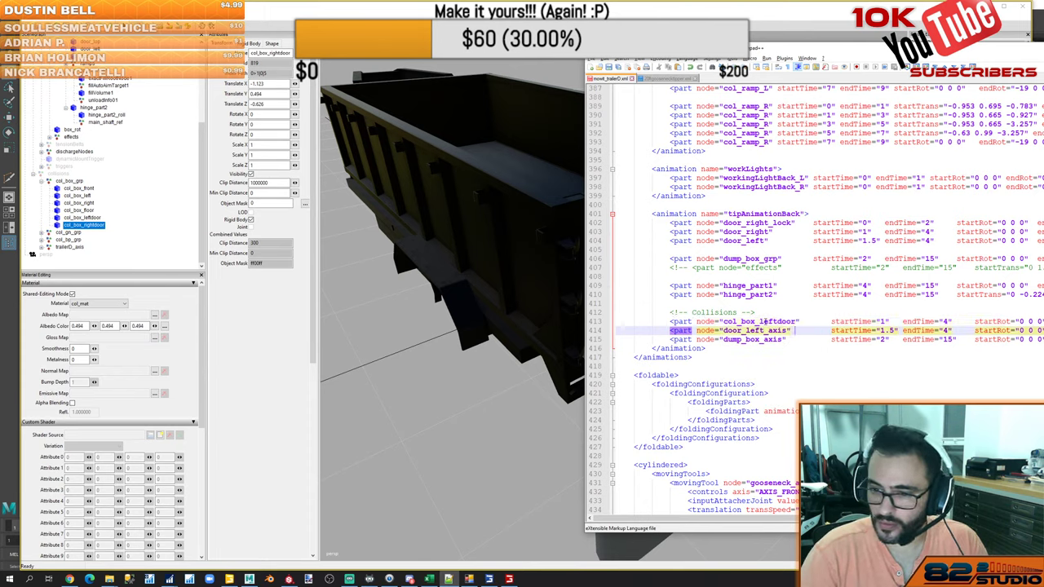
{"action": "key", "text": "ctrl+shift+Left"}
{"action": "type", "text": "col_box"}
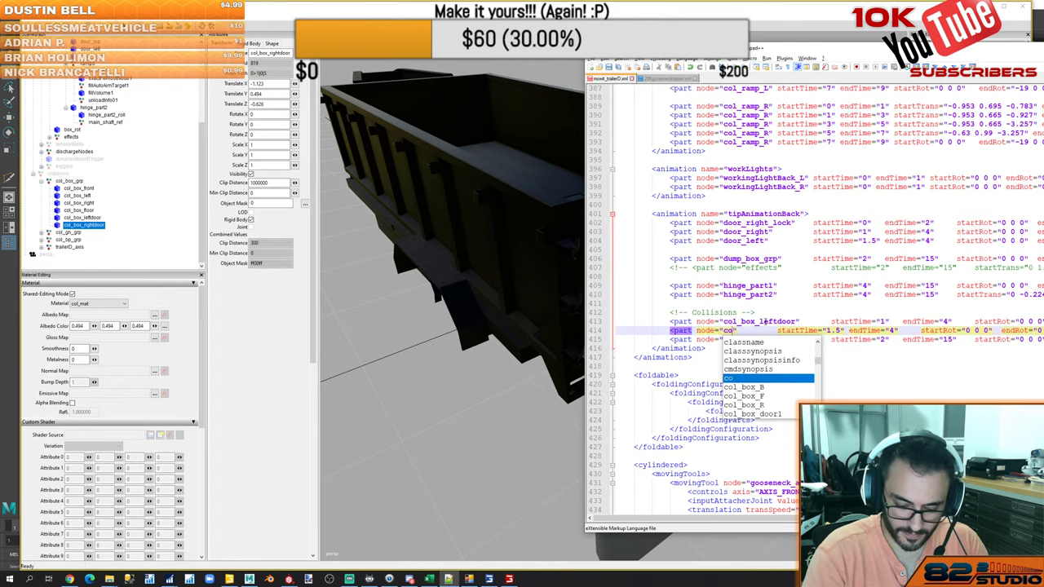
{"action": "type", "text": "_ri"}
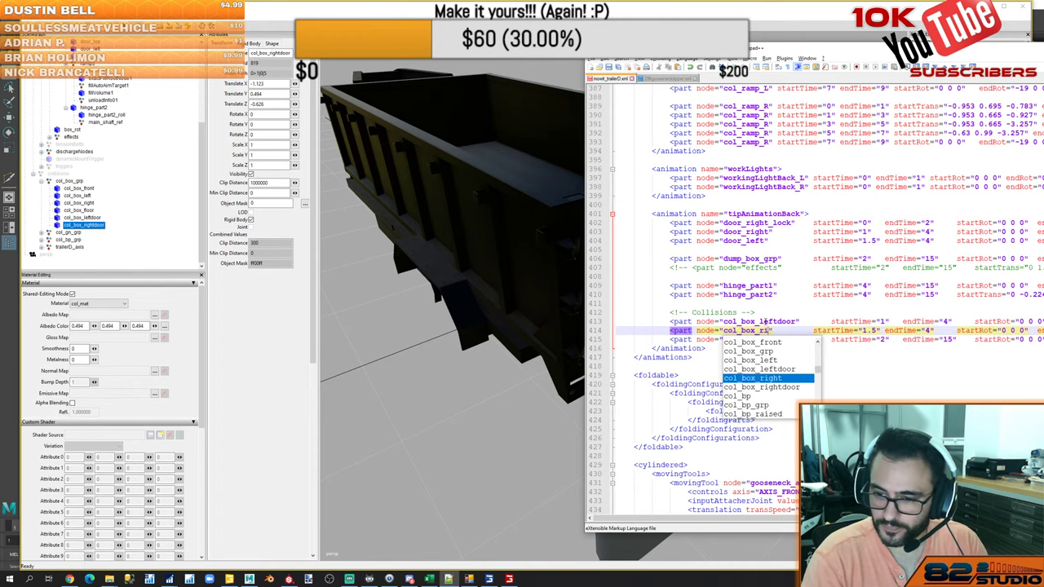
{"action": "key", "text": "Down"}
{"action": "key", "text": "Return"}
Replace the dump_box_axis node name in the tipAnimationBack collisions with col_box_grp
{"action": "key", "text": "Down"}
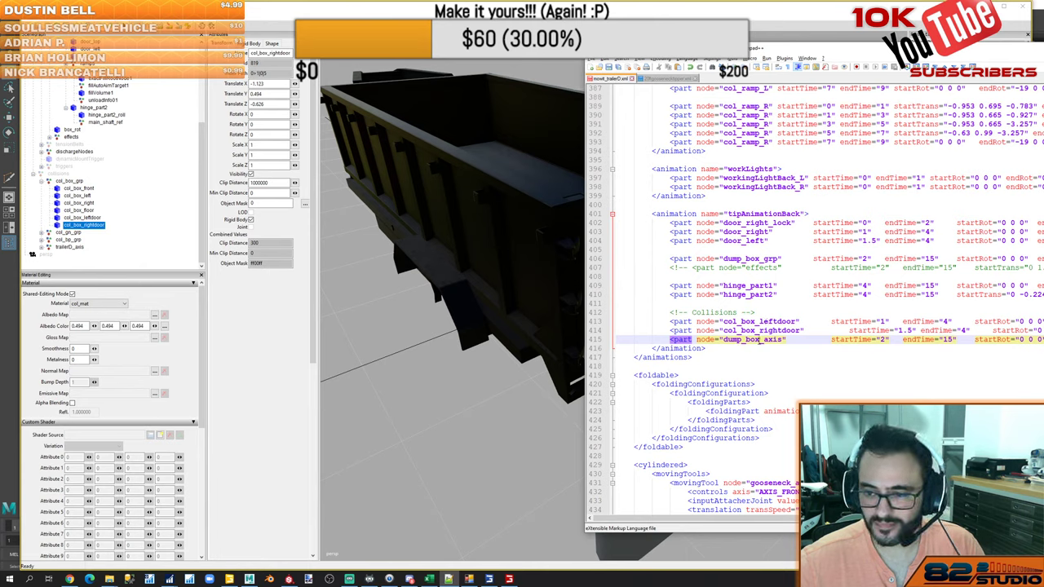
{"action": "double_click", "coordinate": [758, 341]}
{"action": "type", "text": "col_box_"}
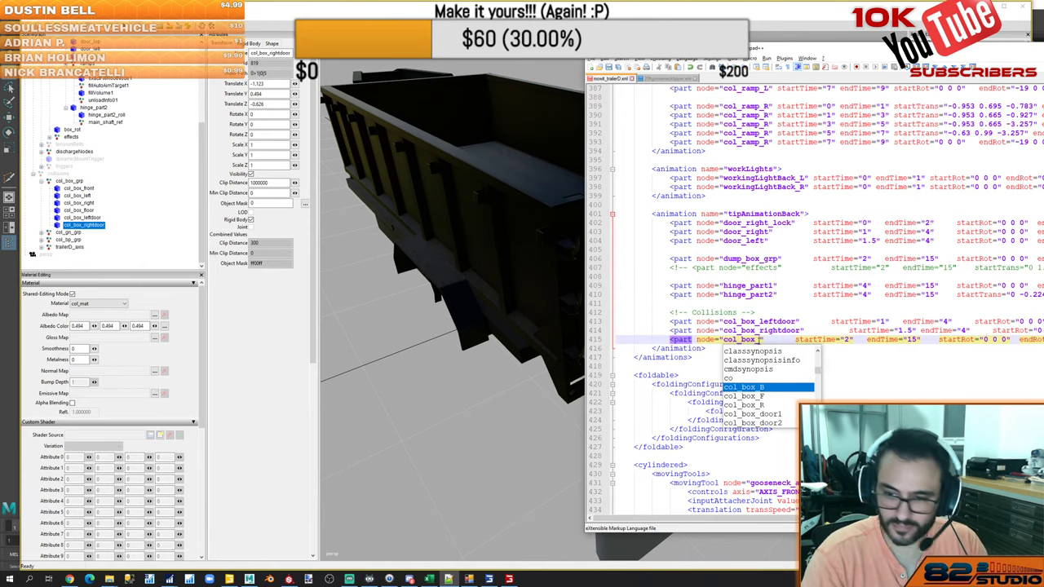
{"action": "type", "text": "grp"}
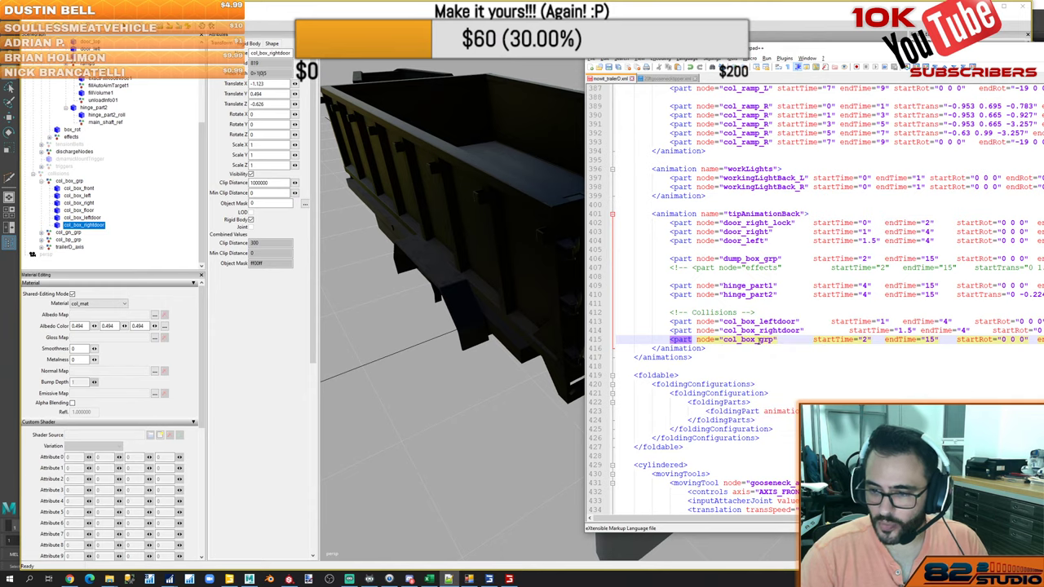
Compare the col_box_leftdoor and col_box_rightdoor collision lines in unfoldRamps with those in tipAnimationBack
{"action": "scroll", "coordinate": [922, 351], "scroll_direction": "up", "scroll_amount": 6}
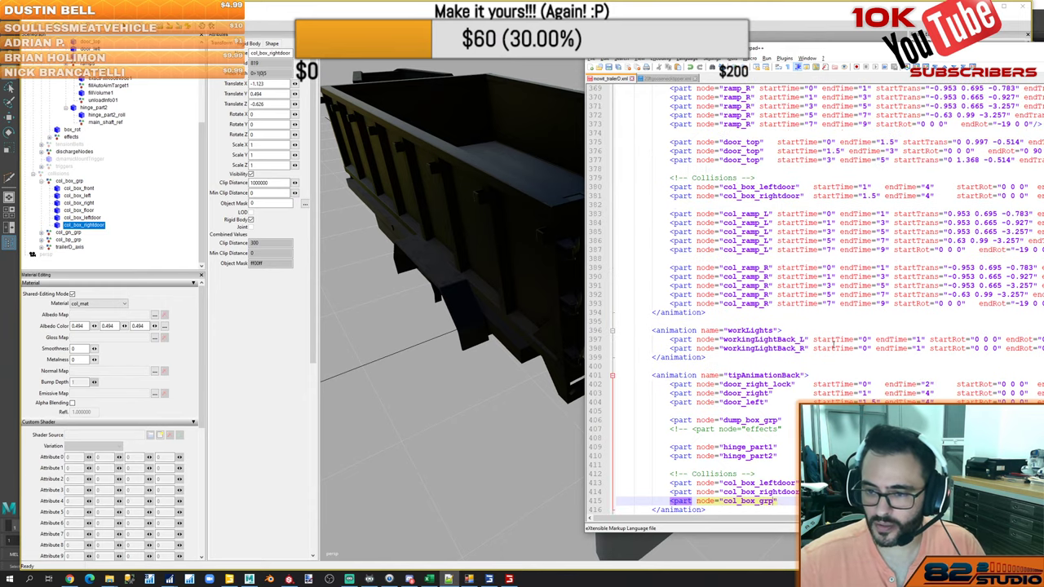
{"action": "scroll", "coordinate": [834, 344], "scroll_direction": "up", "scroll_amount": 5}
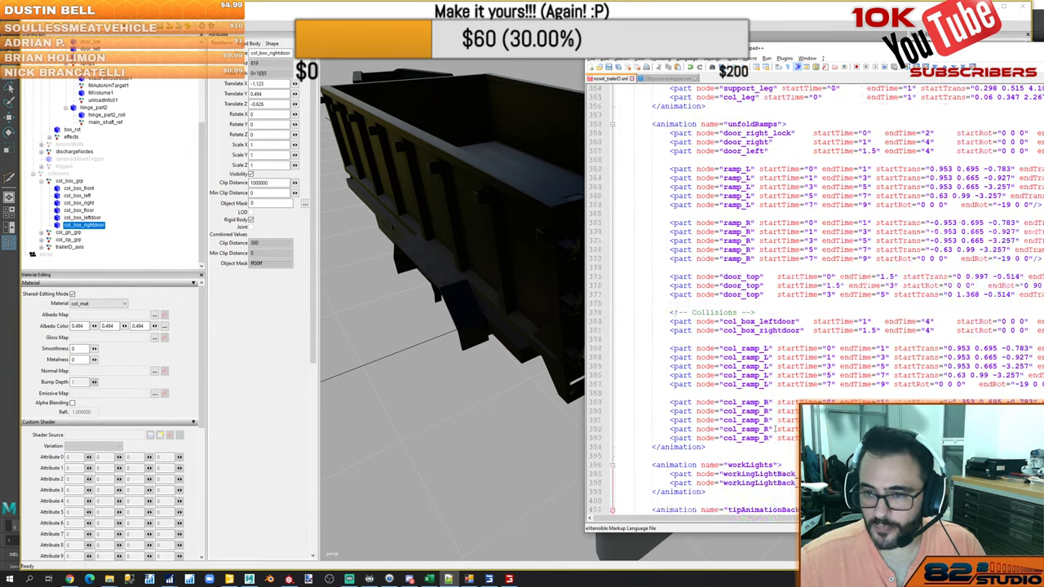
{"action": "scroll", "coordinate": [835, 344], "scroll_direction": "up", "scroll_amount": 4}
{"action": "scroll", "coordinate": [775, 377], "scroll_direction": "down", "scroll_amount": 4}
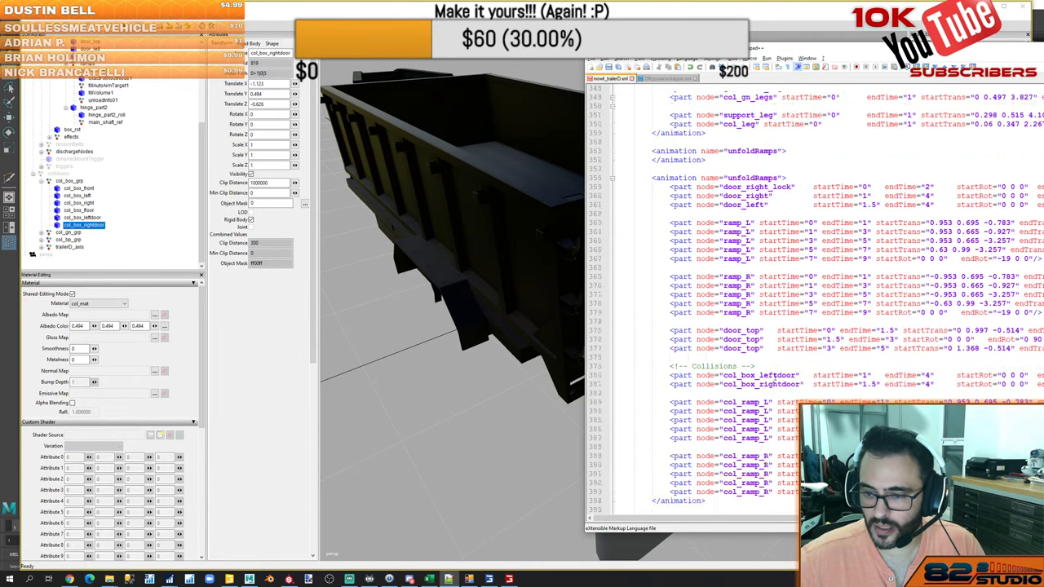
{"action": "double_click", "coordinate": [771, 323]}
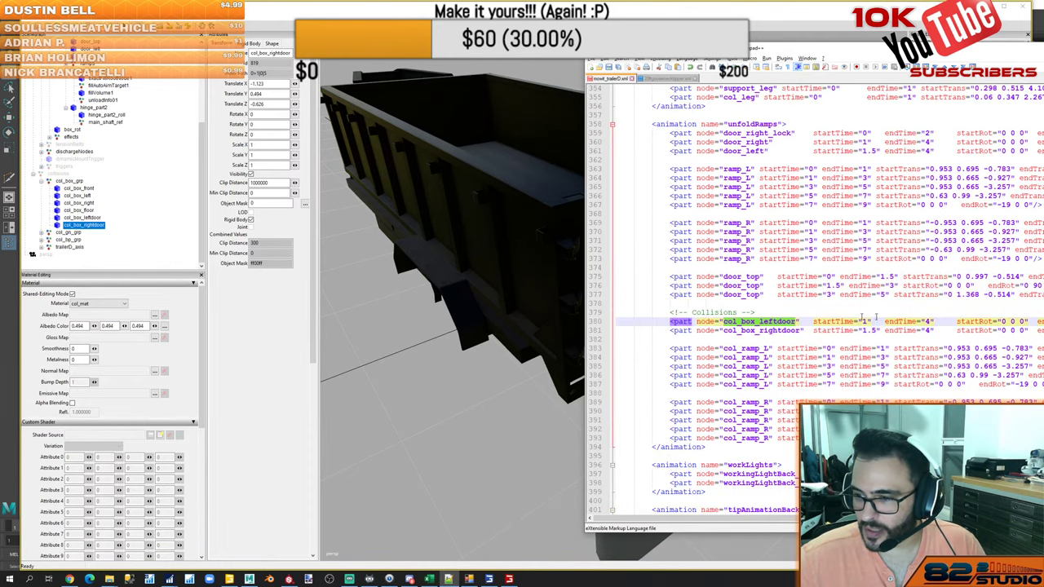
{"action": "left_click", "coordinate": [770, 322]}
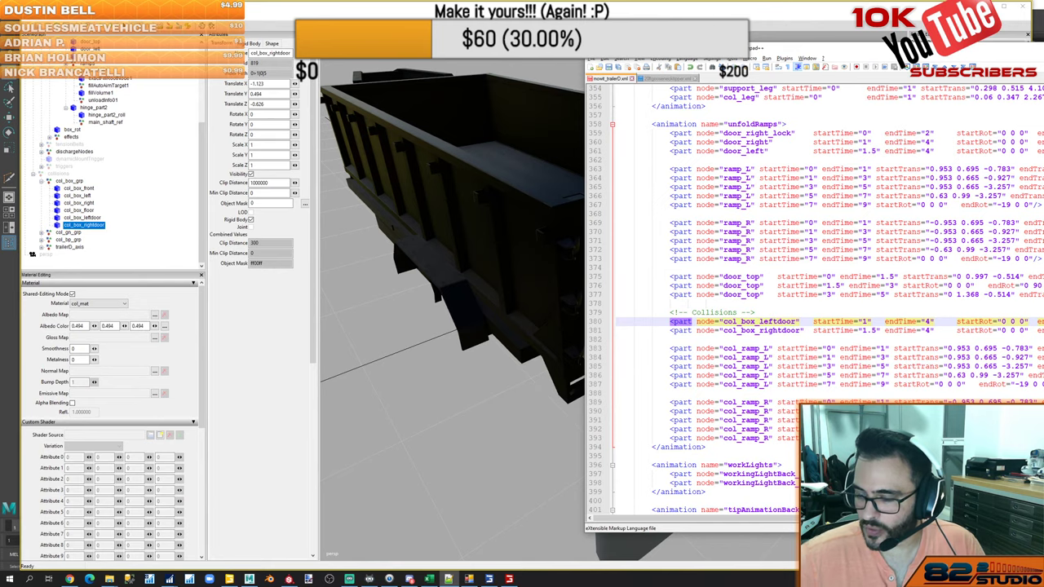
{"action": "left_click", "coordinate": [771, 330]}
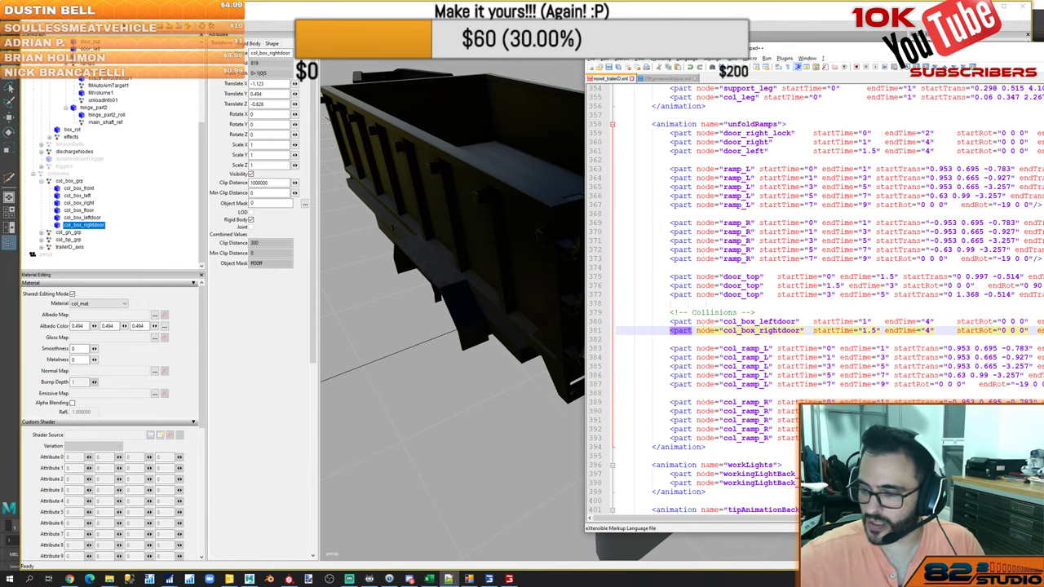
{"action": "scroll", "coordinate": [815, 310], "scroll_direction": "down", "scroll_amount": 13}
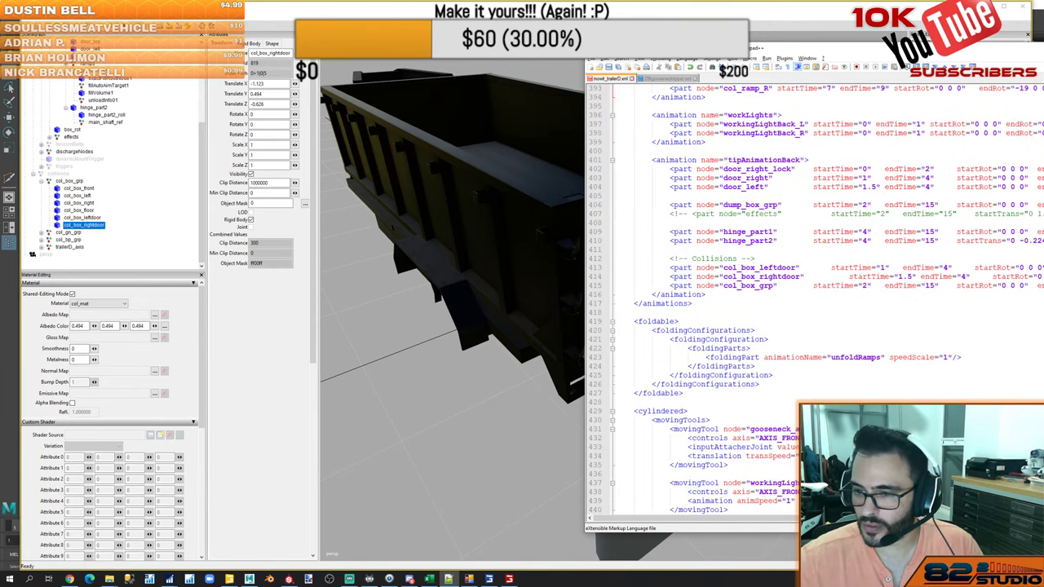
{"action": "scroll", "coordinate": [1021, 256], "scroll_direction": "up", "scroll_amount": 13}
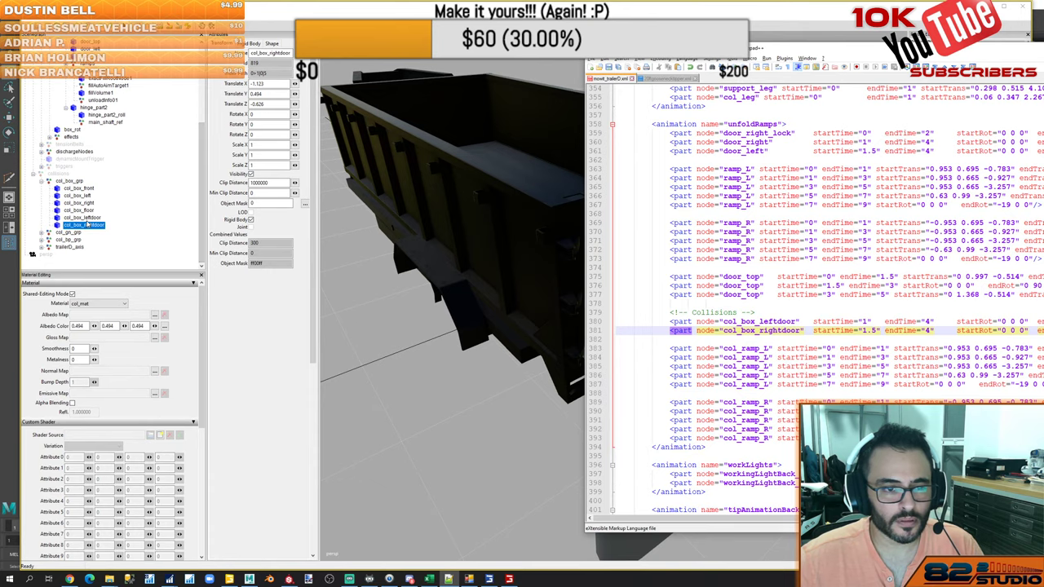
Switch to GIANTS Editor and try a Y rotation of -270 on col_box_leftdoor, then reset the rotation to 0
{"action": "left_click", "coordinate": [88, 223]}
{"action": "left_click", "coordinate": [82, 217]}
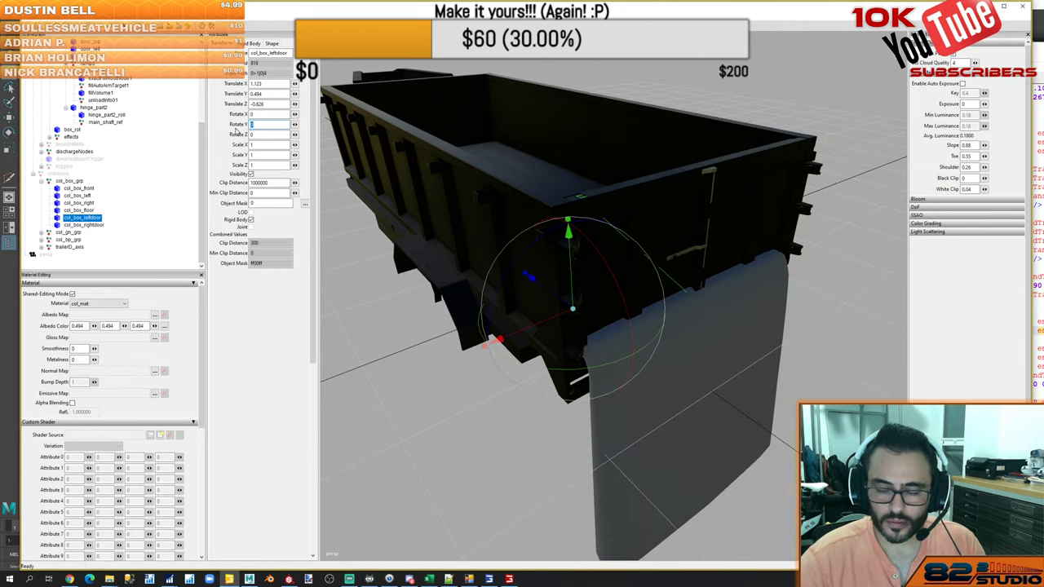
{"action": "type", "text": "-270"}
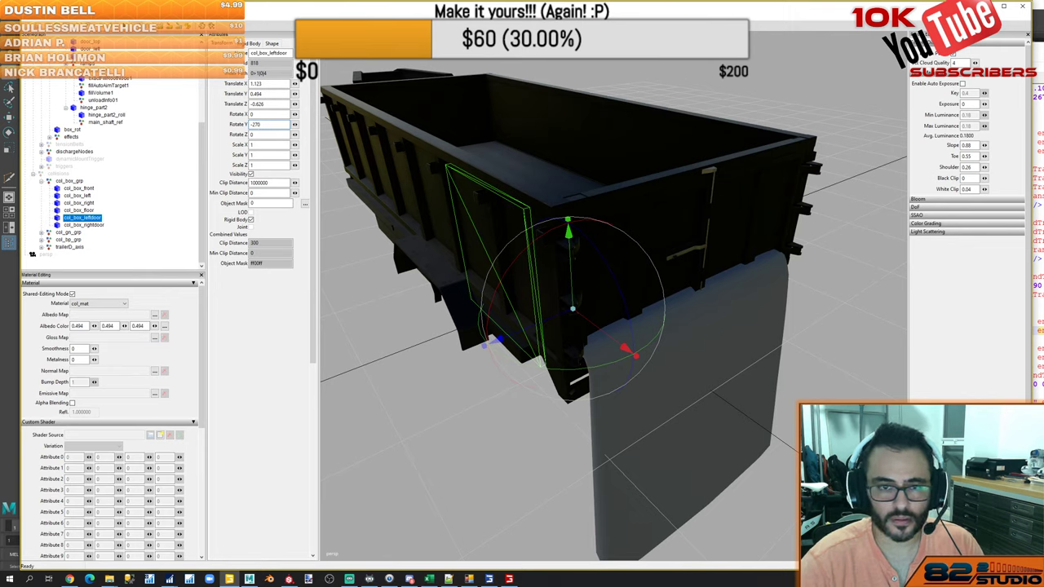
{"action": "key", "text": "ctrl+a"}
{"action": "type", "text": "0"}
{"action": "key", "text": "ctrl+a"}
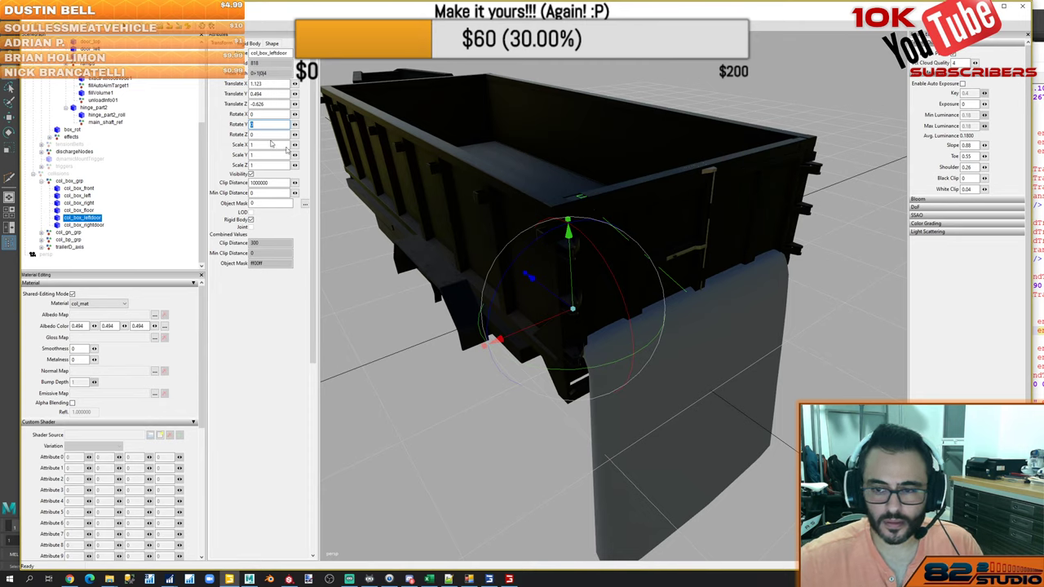
{"action": "left_click_drag", "start_coordinate": [657, 341], "coordinate": [362, 264]}
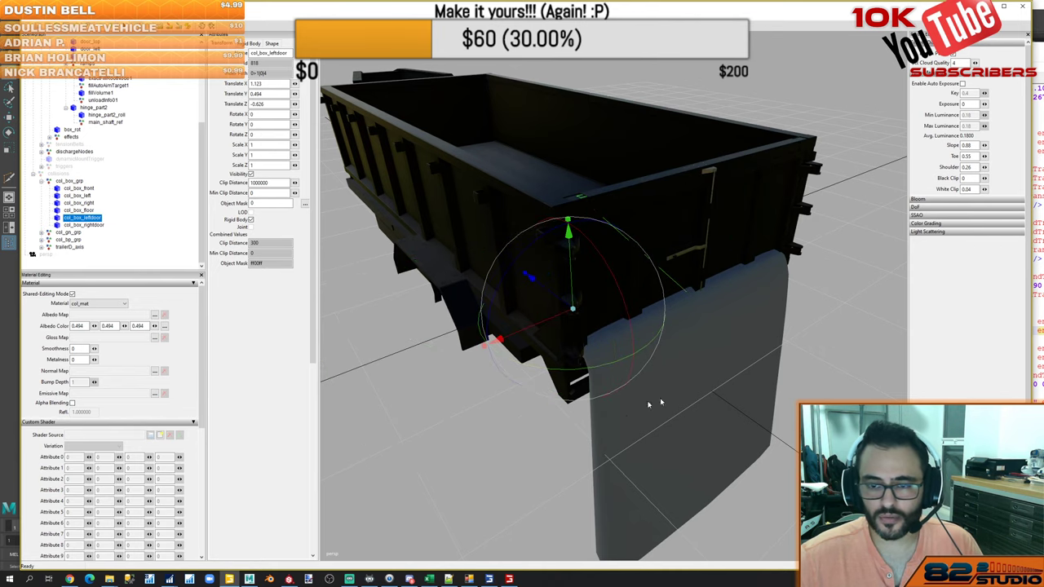
Return to the XML in Notepad++ and check the order of the left and right door nodes in unfoldRamps and tipAnimationBack
{"action": "key", "text": "alt+Tab"}
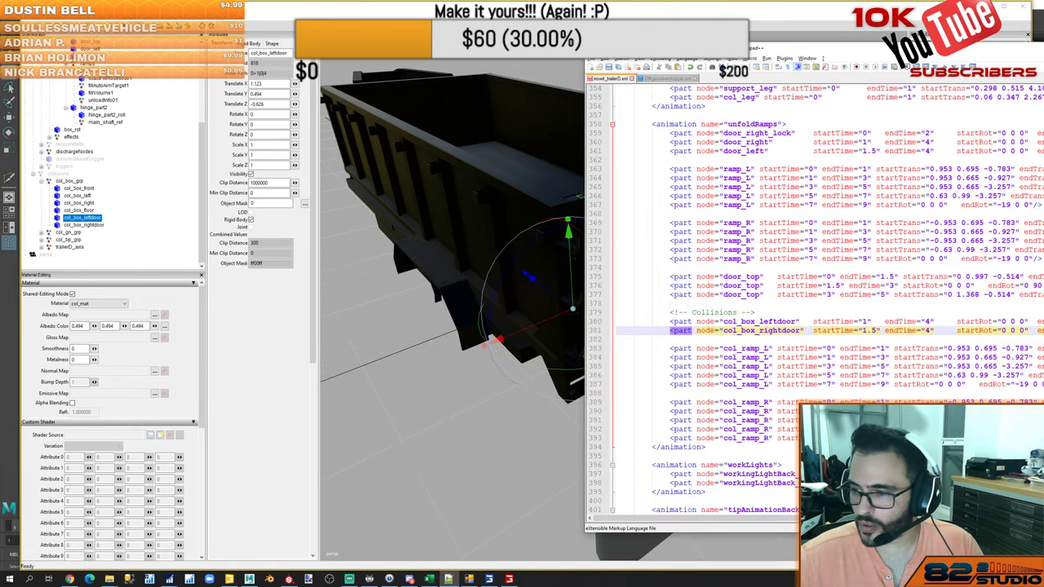
{"action": "double_click", "coordinate": [779, 323]}
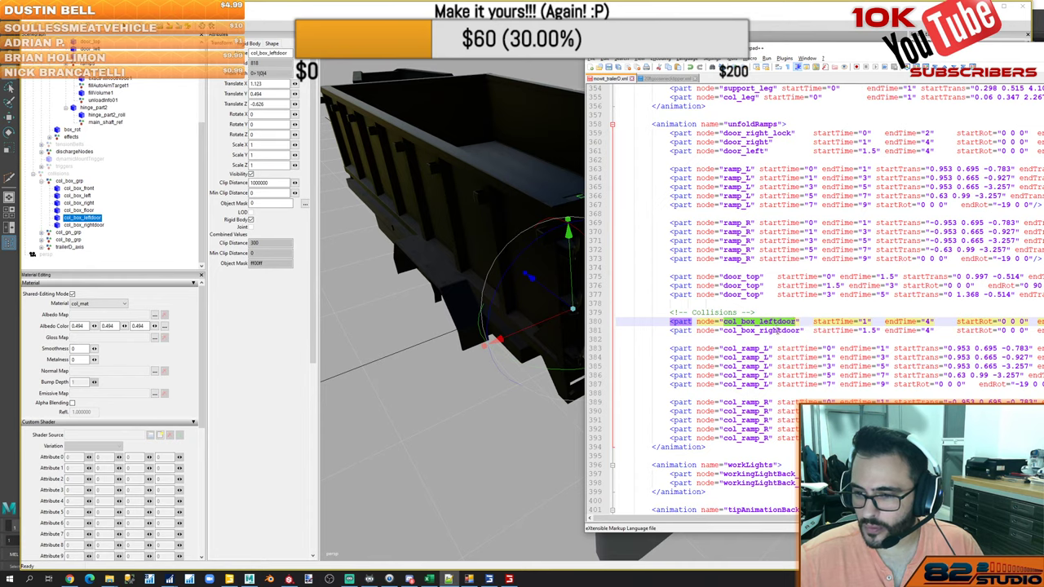
{"action": "double_click", "coordinate": [761, 330]}
{"action": "scroll", "coordinate": [899, 346], "scroll_direction": "down", "scroll_amount": 13}
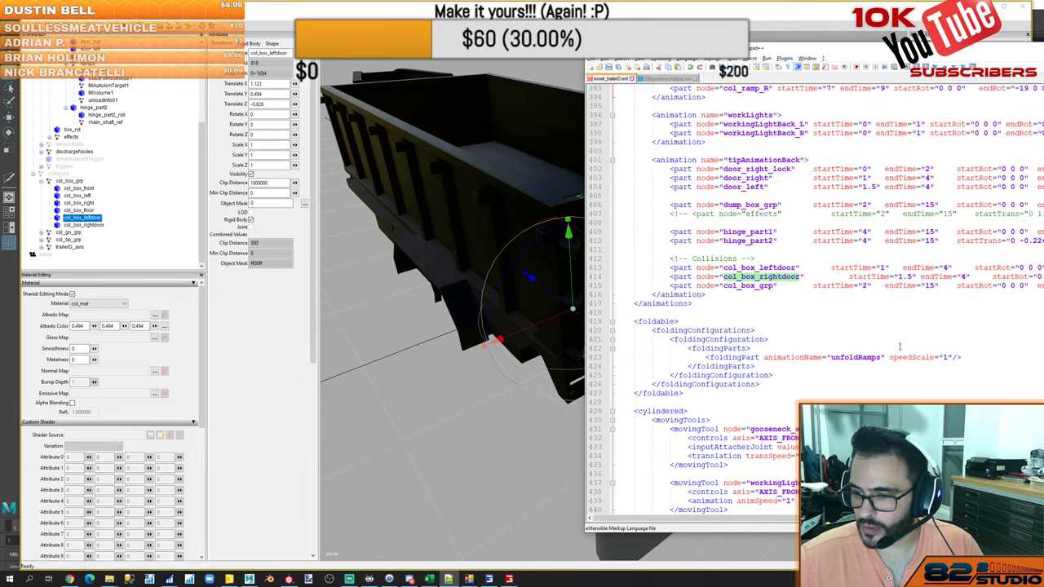
{"action": "double_click", "coordinate": [783, 269]}
{"action": "left_click", "coordinate": [773, 277]}
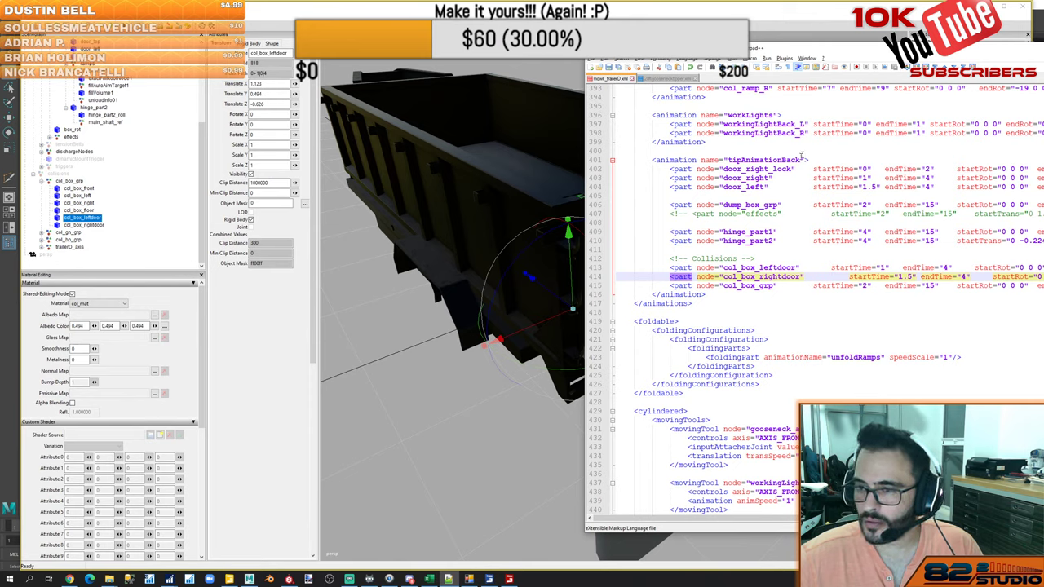
{"action": "double_click", "coordinate": [744, 178]}
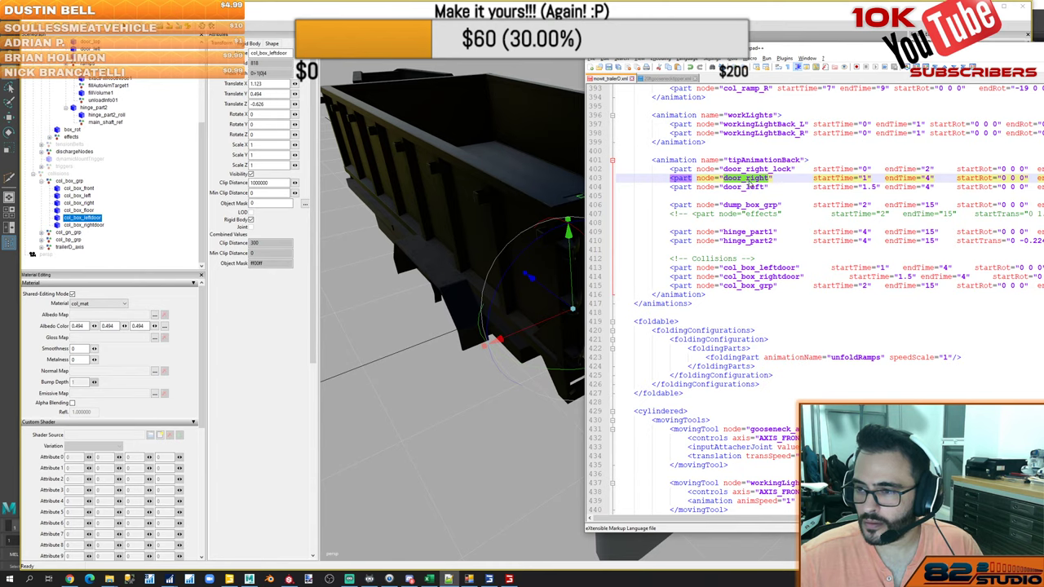
{"action": "double_click", "coordinate": [747, 186]}
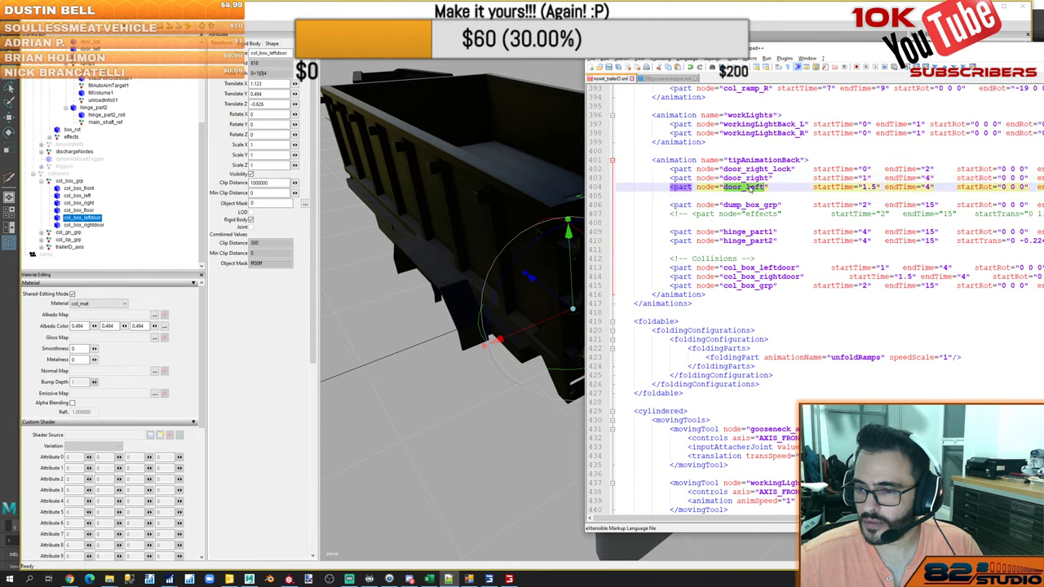
Remove the extra spacing before startTime on the tipAnimationBack col_box_leftdoor line so it aligns with the col_box_grp line
{"action": "left_click", "coordinate": [836, 284]}
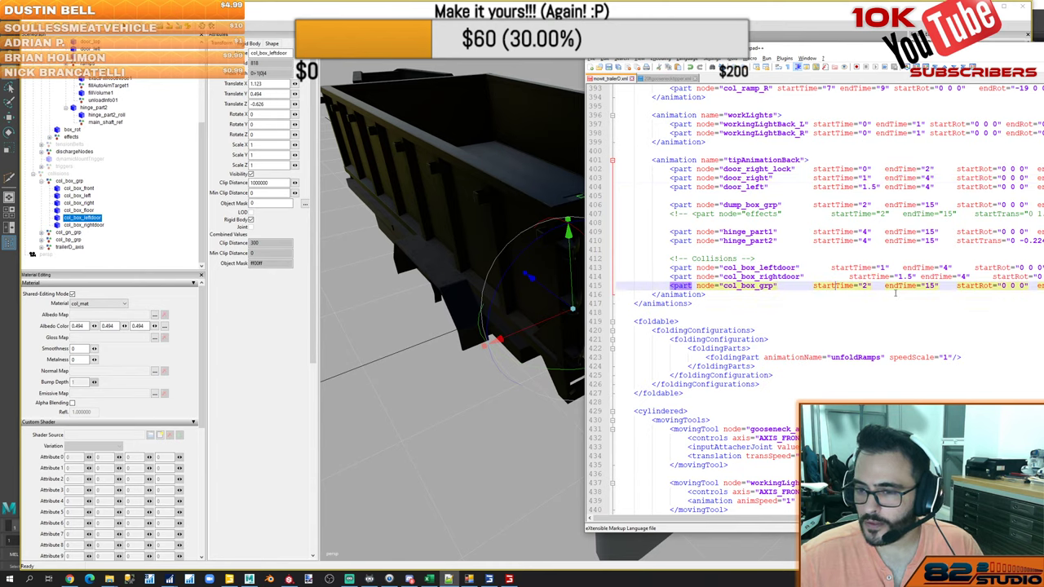
{"action": "key", "text": "Up"}
{"action": "key", "text": "Up"}
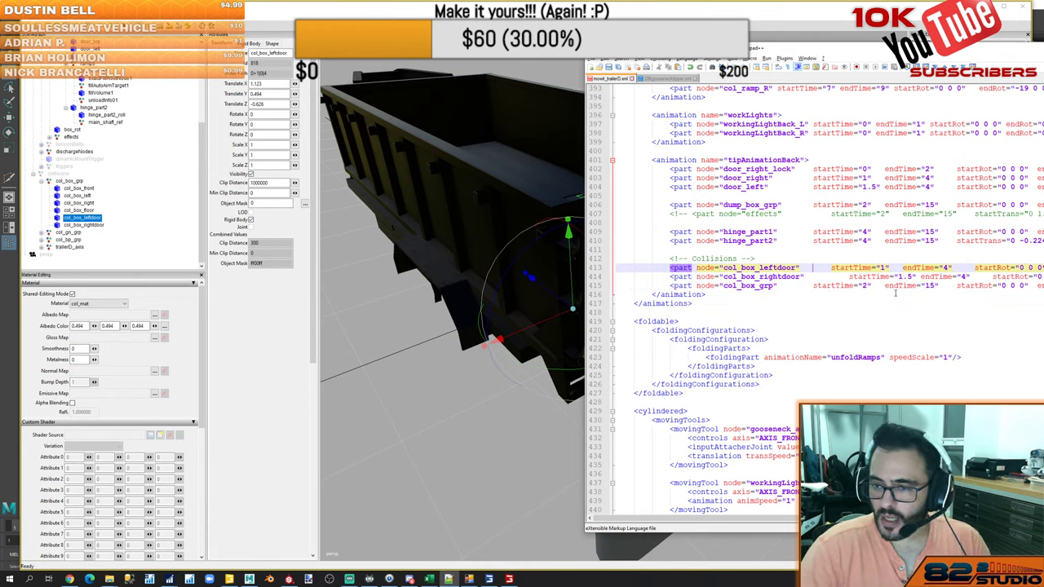
{"action": "key", "text": "Delete"}
{"action": "key", "text": "Down"}
{"action": "key", "text": "ctrl+shift+Right"}
{"action": "key", "text": "ctrl+shift+Right"}
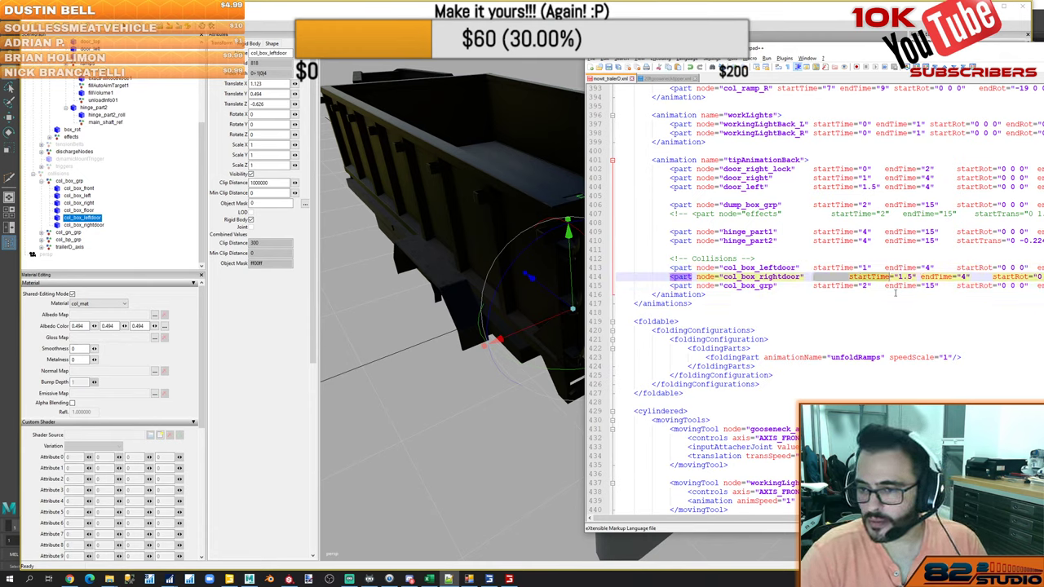
{"action": "key", "text": "Delete"}
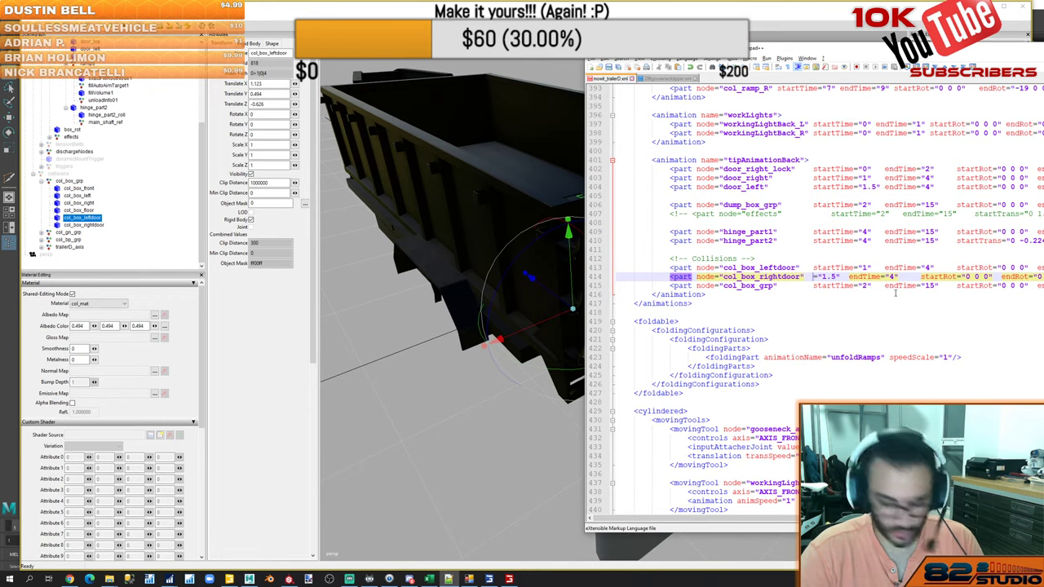
{"action": "key", "text": "ctrl+z"}
{"action": "key", "text": "ctrl+z"}
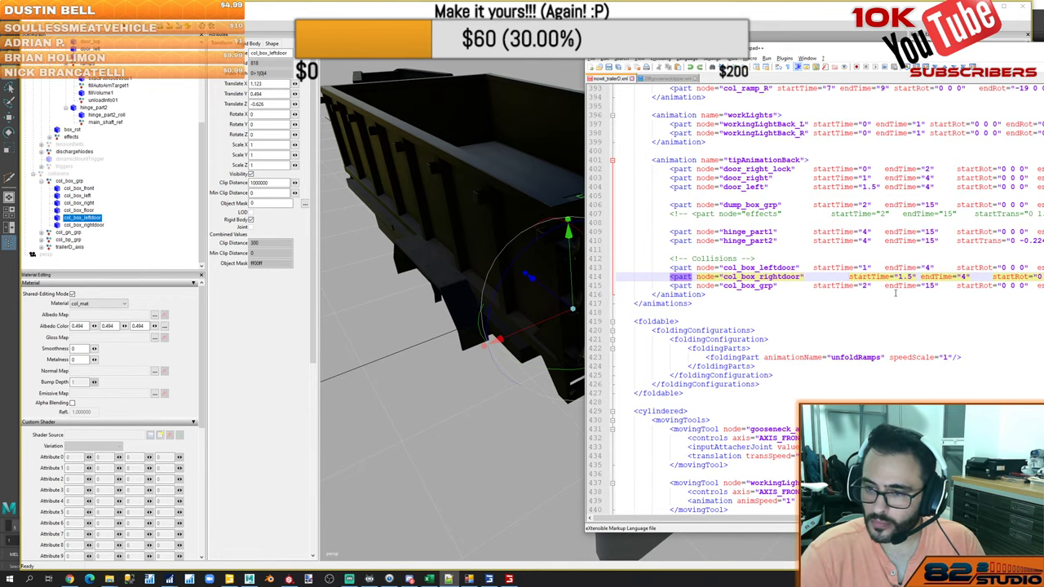
Remove the extra spacing before startTime on the tipAnimationBack col_box_rightdoor line to align it with its neighbouring lines
{"action": "key", "text": "BackSpace"}
{"action": "key", "text": "BackSpace"}
{"action": "key", "text": "BackSpace"}
{"action": "key", "text": "BackSpace"}
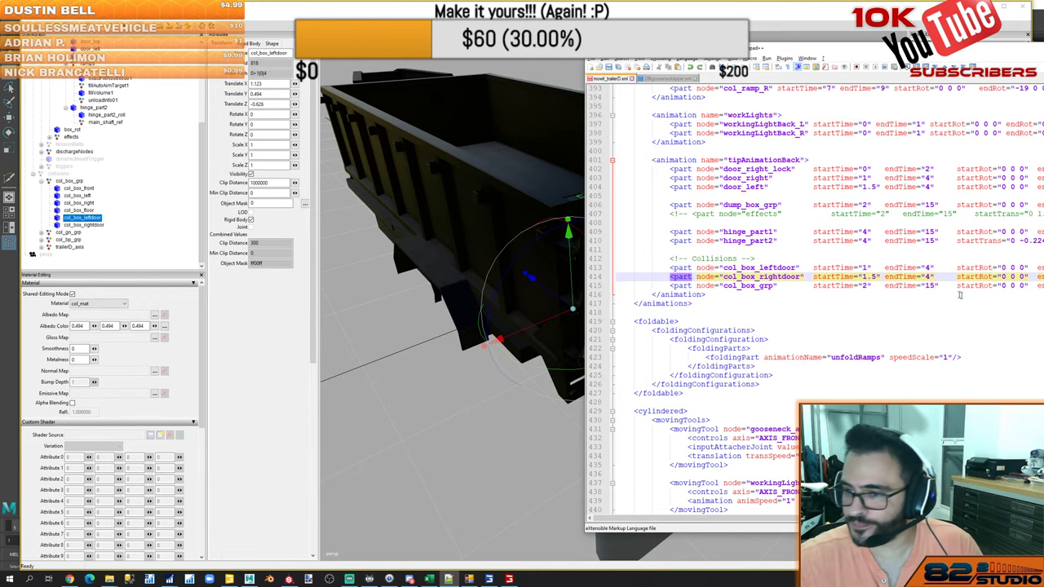
{"action": "scroll", "coordinate": [959, 295], "scroll_direction": "up", "scroll_amount": 6}
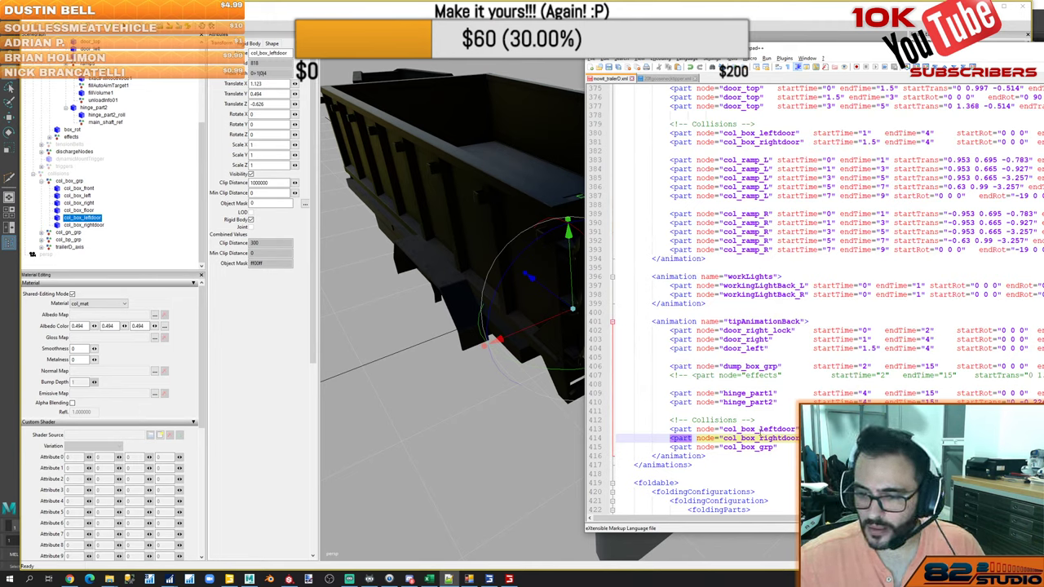
Compare the door collision nodes in unfoldRamps and tipAnimationBack with those in the 20ft gooseneck tipper XML
{"action": "double_click", "coordinate": [759, 430]}
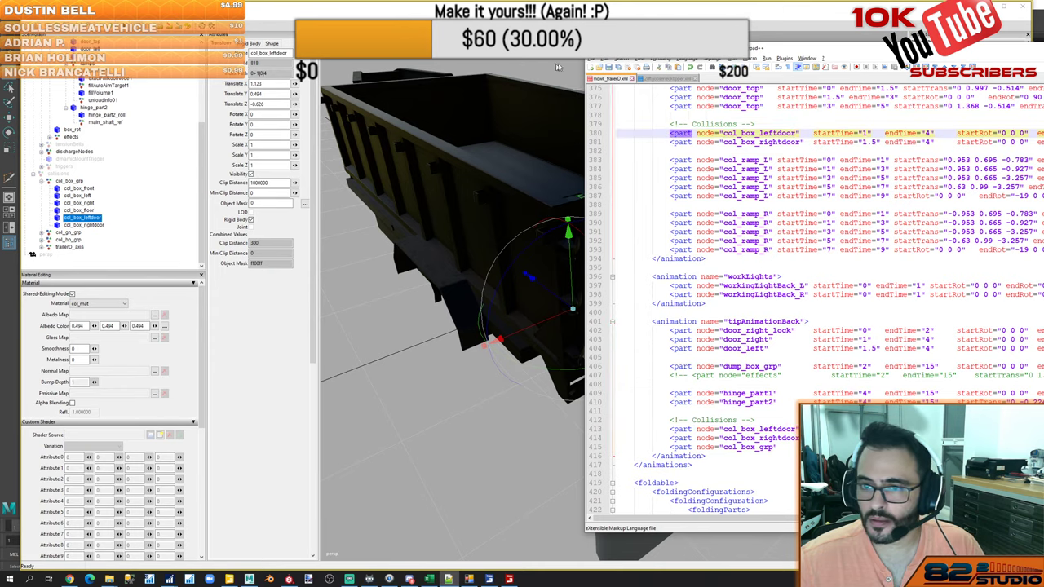
{"action": "left_click", "coordinate": [661, 79]}
{"action": "scroll", "coordinate": [737, 202], "scroll_direction": "up", "scroll_amount": 14}
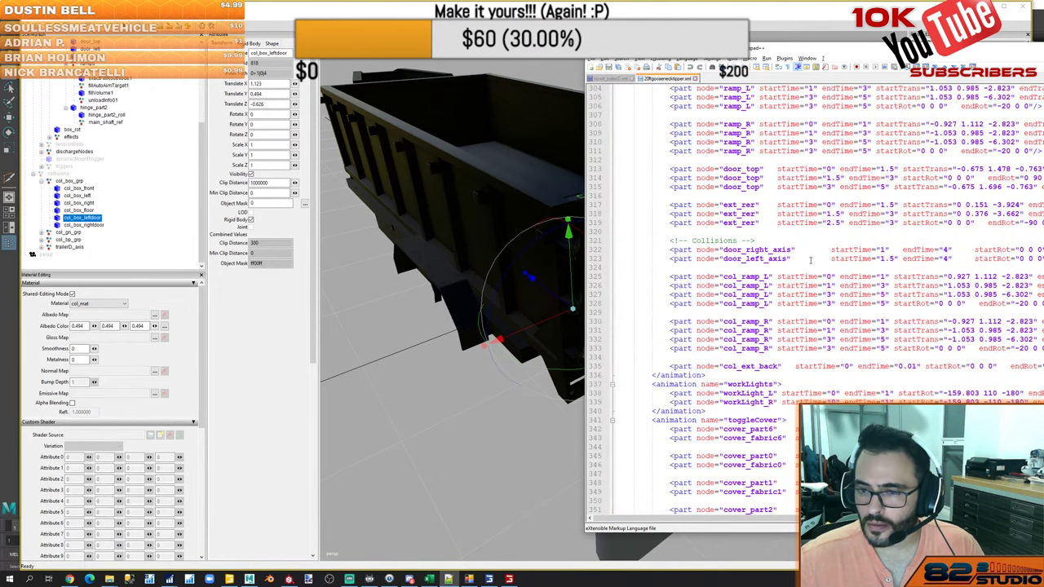
{"action": "double_click", "coordinate": [779, 251]}
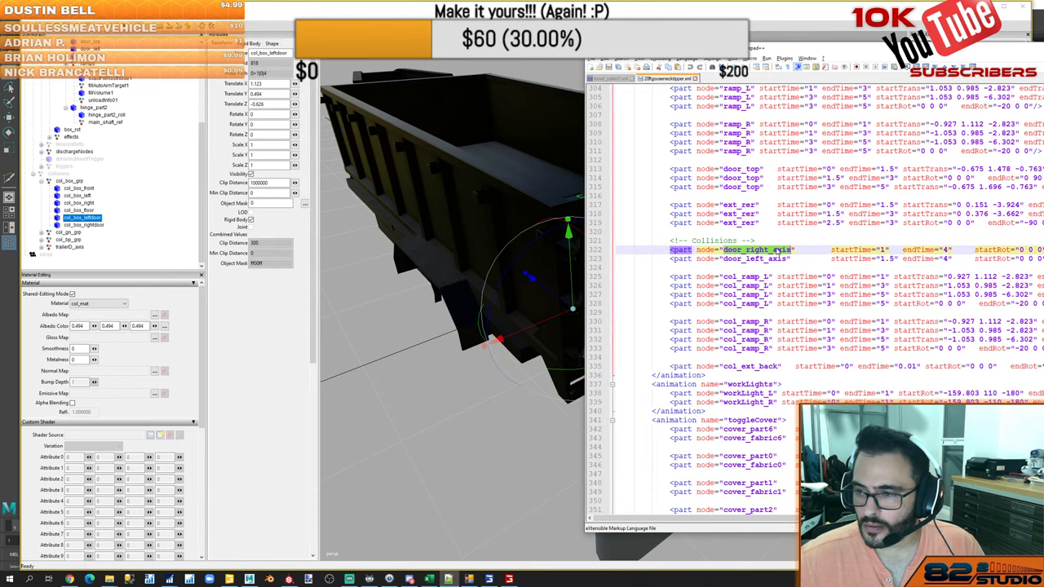
{"action": "key", "text": "ctrl+c"}
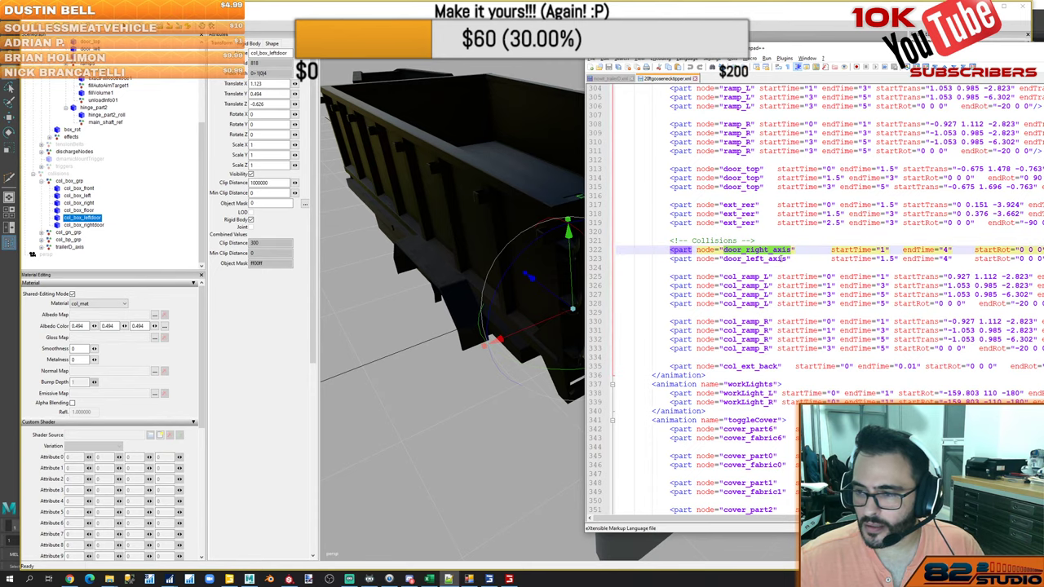
{"action": "double_click", "coordinate": [783, 259]}
{"action": "scroll", "coordinate": [849, 295], "scroll_direction": "down", "scroll_amount": 7}
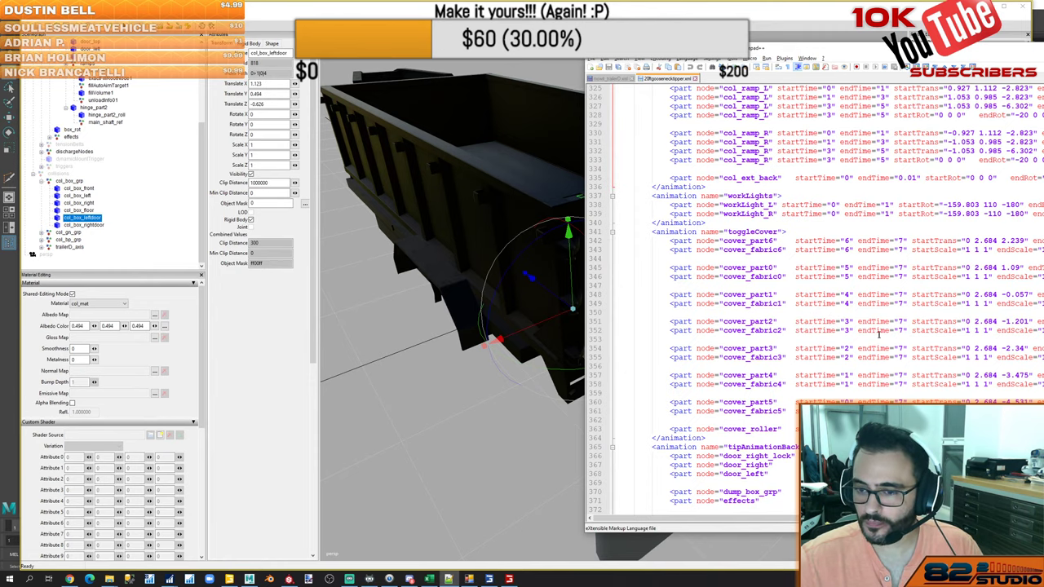
{"action": "scroll", "coordinate": [879, 332], "scroll_direction": "down", "scroll_amount": 8}
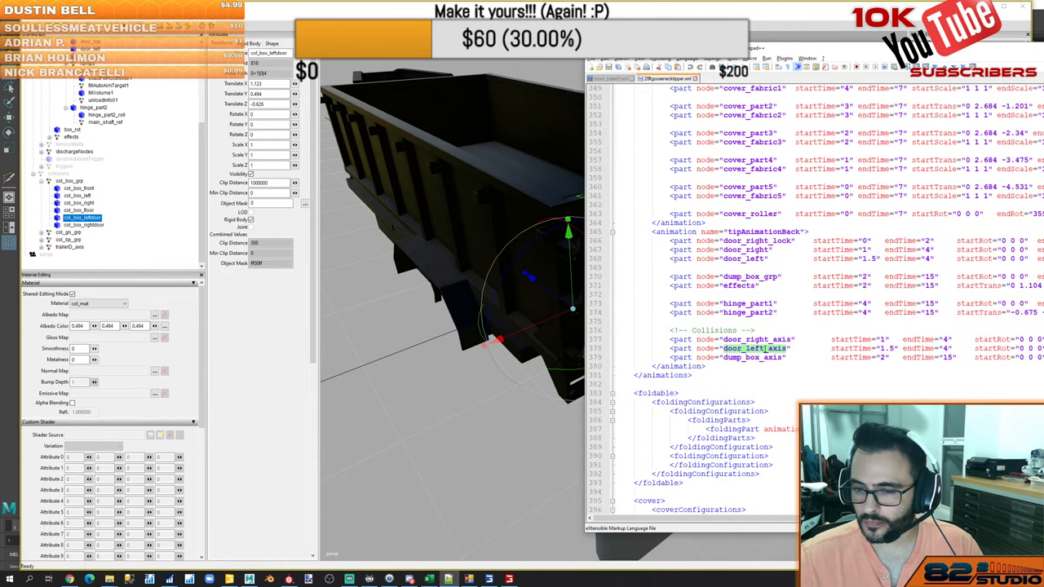
{"action": "left_click", "coordinate": [764, 346]}
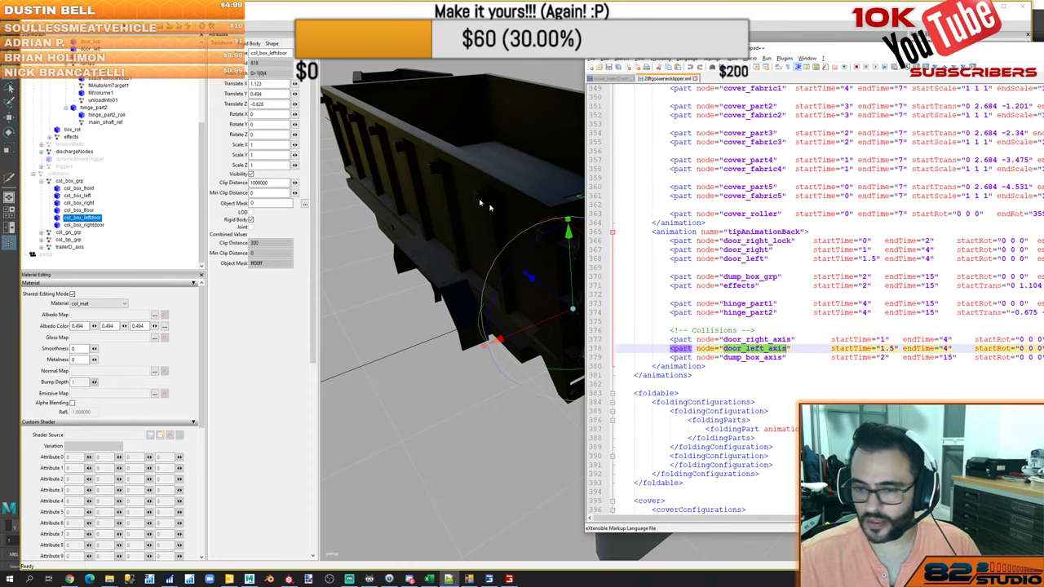
In GIANTS Editor, try Y rotations of 270 and -270 on col_box_leftdoor to check its opening direction
{"action": "left_click", "coordinate": [90, 221]}
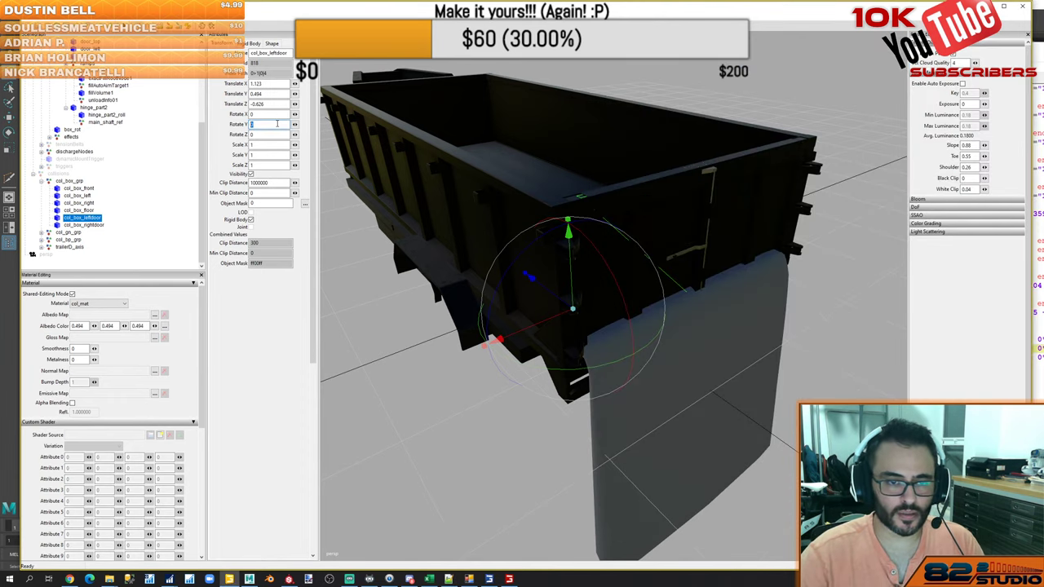
{"action": "type", "text": "270"}
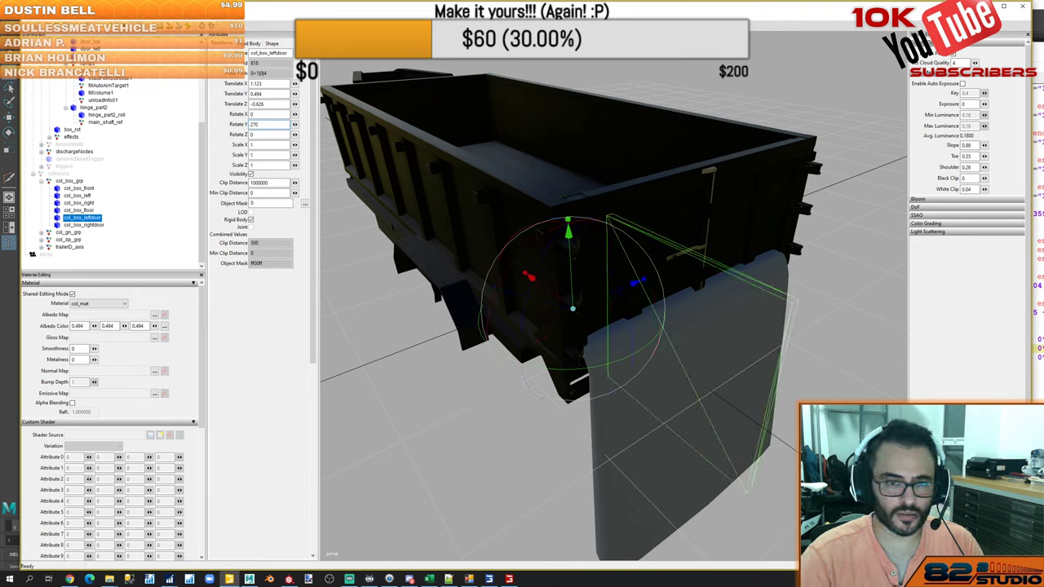
{"action": "type", "text": "-"}
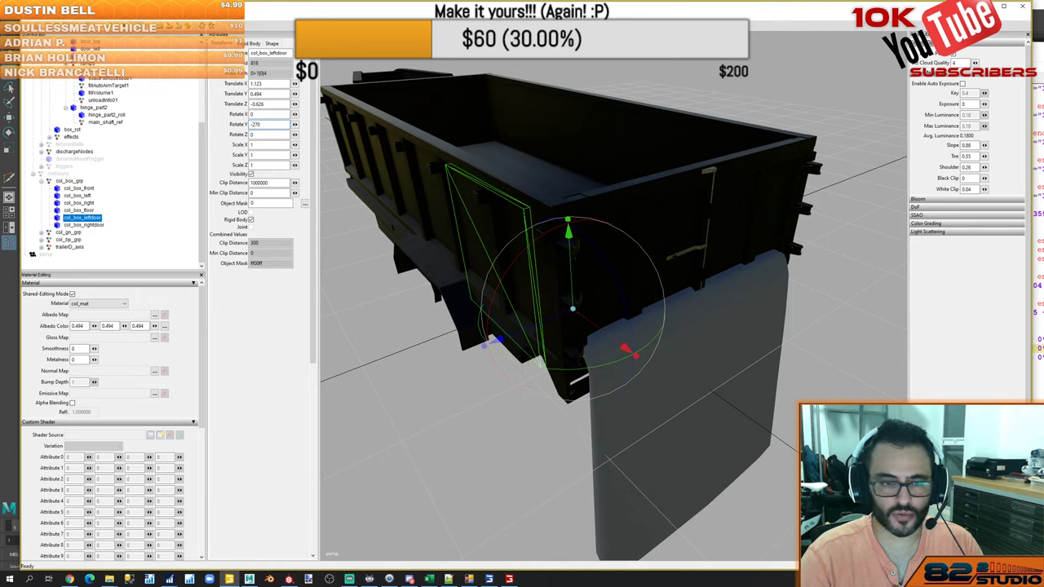
Return to Notepad++, check the tipAnimationBack door_right_axis line and close the 20ft gooseneck tipper XML
{"action": "key", "text": "alt+Tab"}
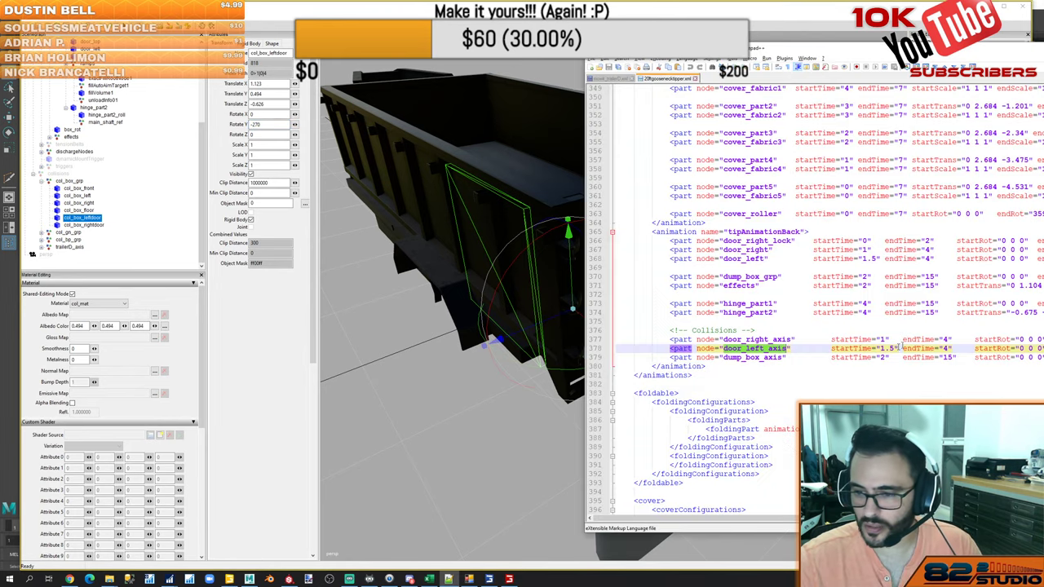
{"action": "double_click", "coordinate": [774, 340]}
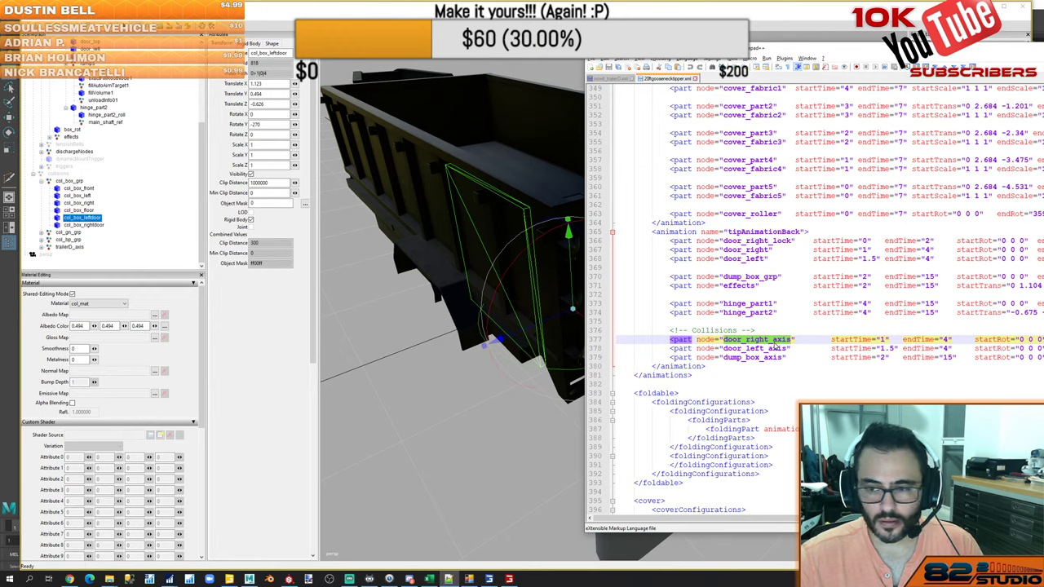
{"action": "left_click", "coordinate": [695, 79]}
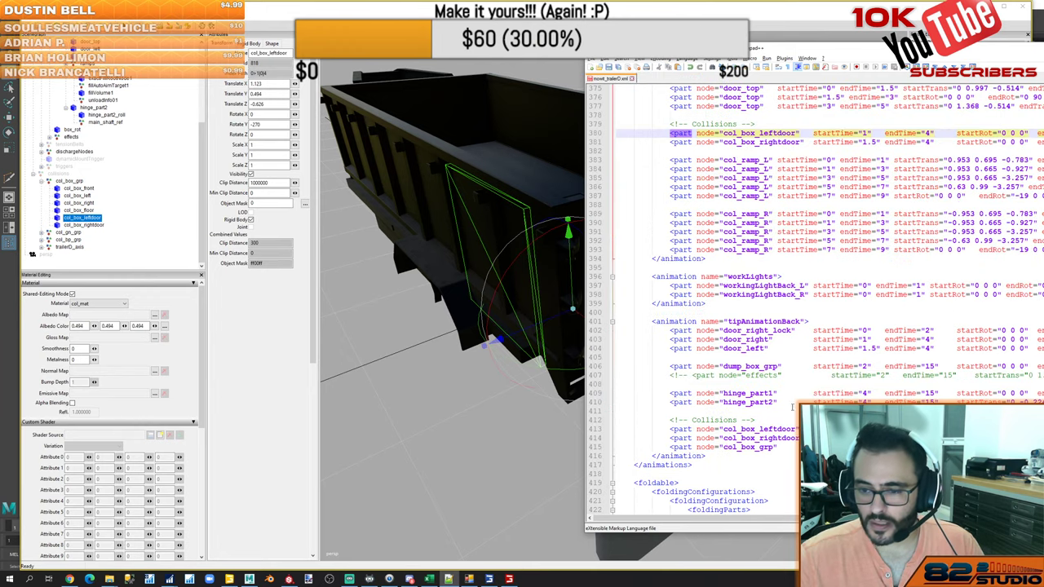
Check the left and right door collision lines in the trailer D XML against the door_right and door_left animation order
{"action": "double_click", "coordinate": [770, 430]}
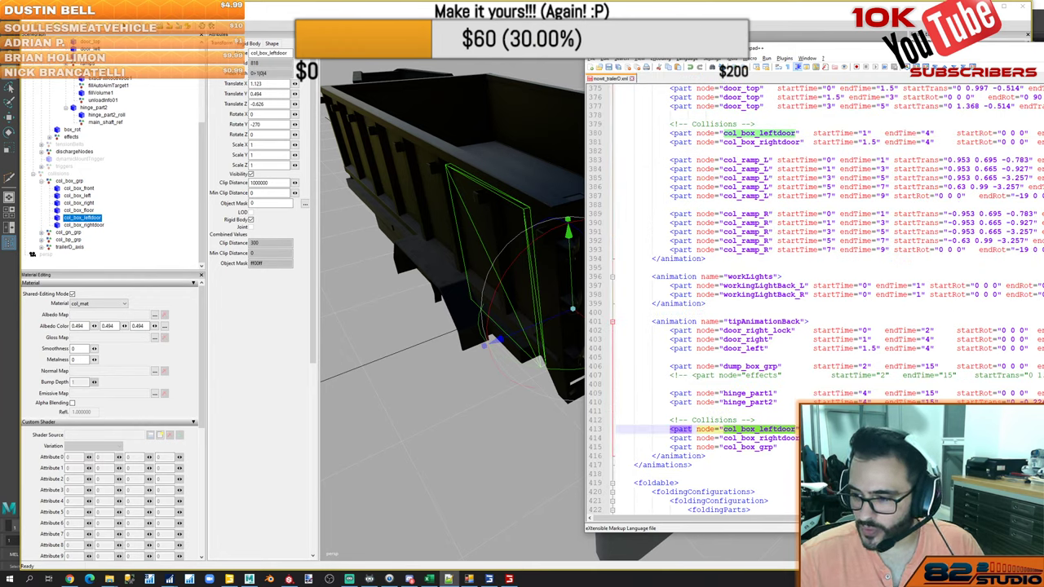
{"action": "left_click", "coordinate": [857, 430]}
{"action": "left_click", "coordinate": [857, 439]}
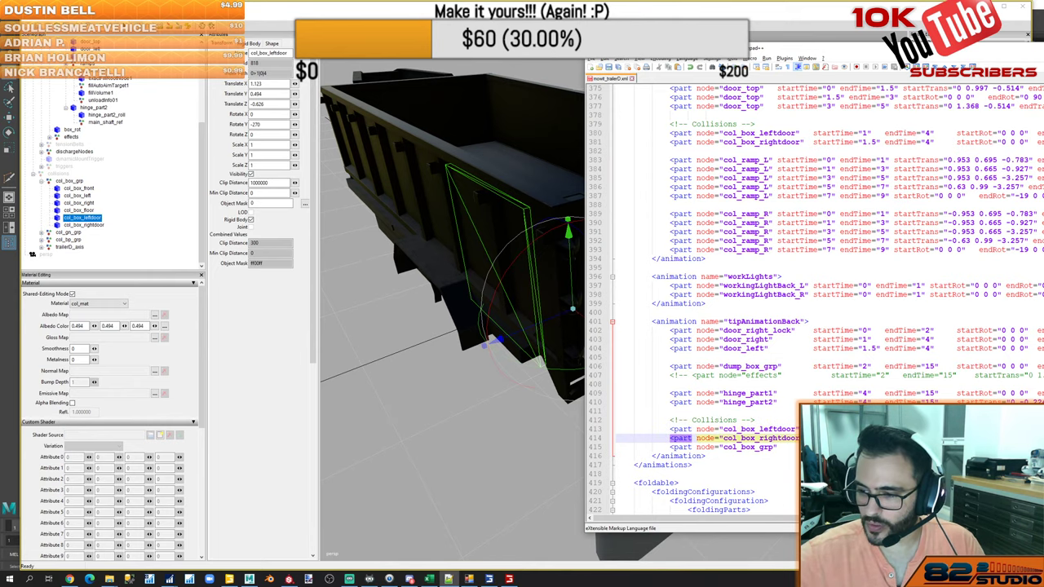
{"action": "scroll", "coordinate": [734, 310], "scroll_direction": "up", "scroll_amount": 12}
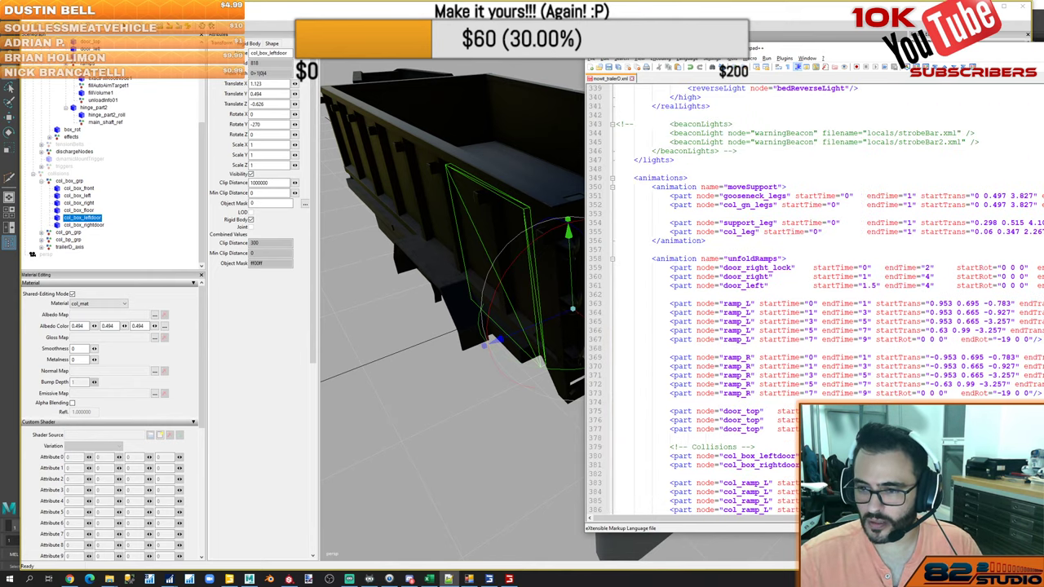
{"action": "scroll", "coordinate": [832, 304], "scroll_direction": "down", "scroll_amount": 4}
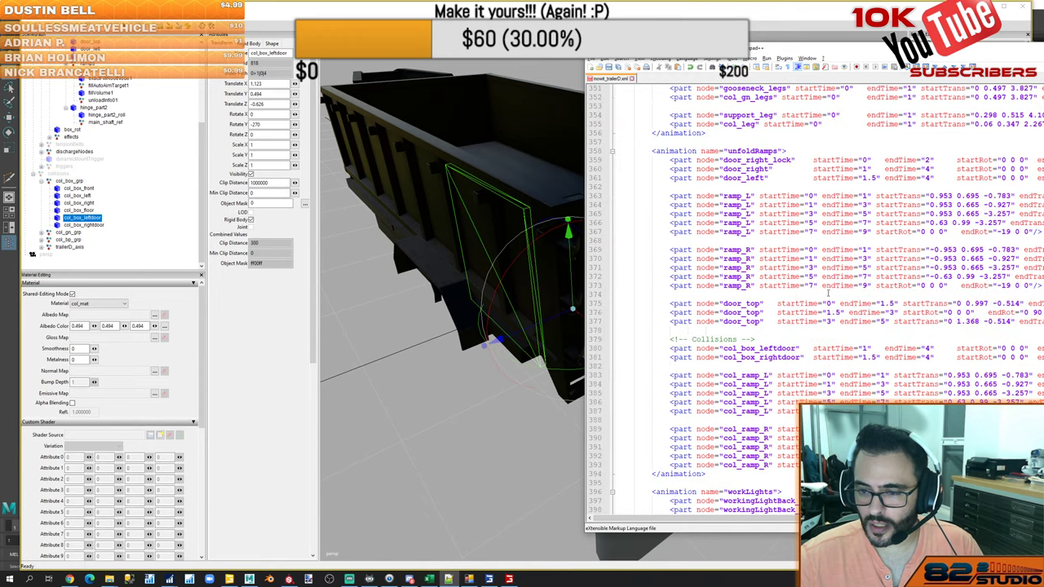
{"action": "left_click", "coordinate": [759, 168]}
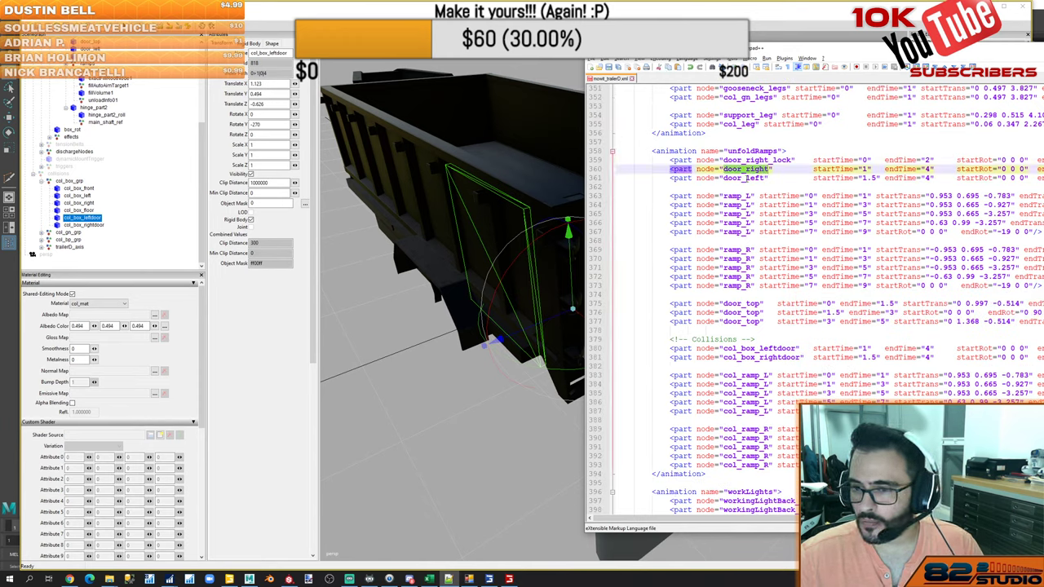
{"action": "left_click", "coordinate": [742, 177]}
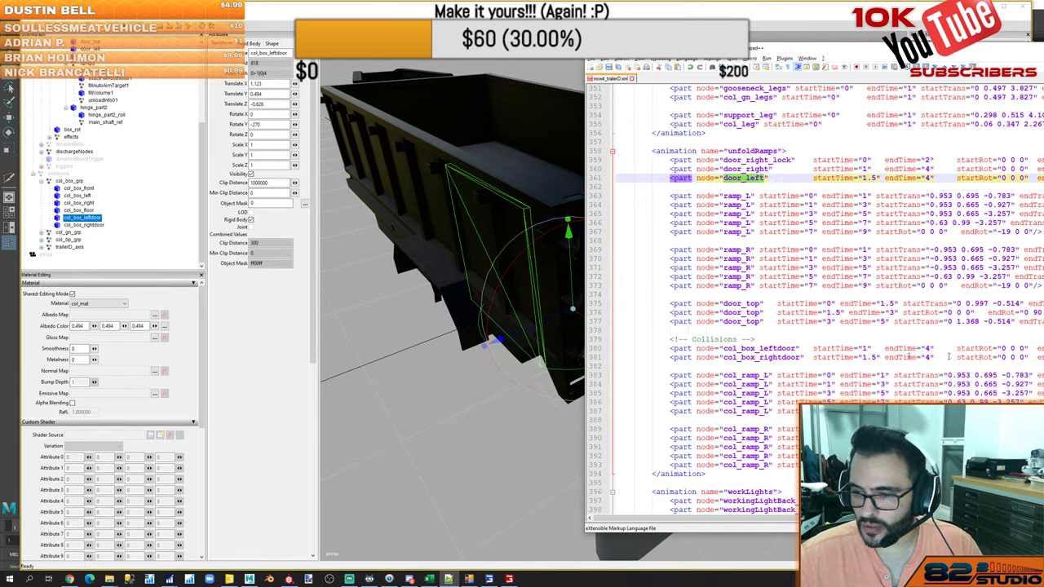
{"action": "left_click", "coordinate": [773, 348]}
{"action": "left_click", "coordinate": [773, 358]}
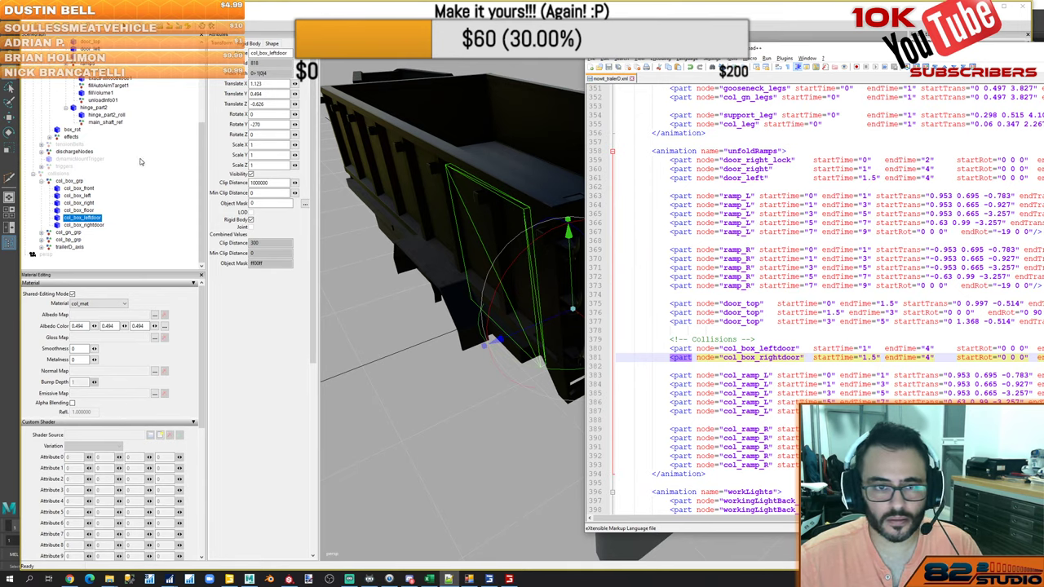
Switch to GIANTS Editor and reload the trailer scene, discarding the unsaved changes
{"action": "left_click", "coordinate": [143, 216]}
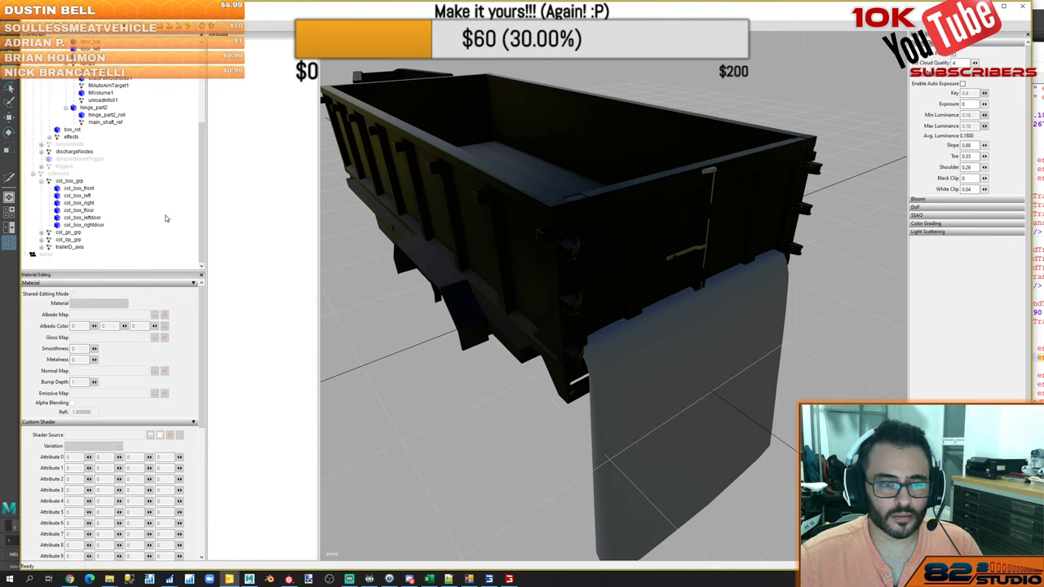
{"action": "left_click", "coordinate": [86, 225]}
{"action": "left_click", "coordinate": [159, 171]}
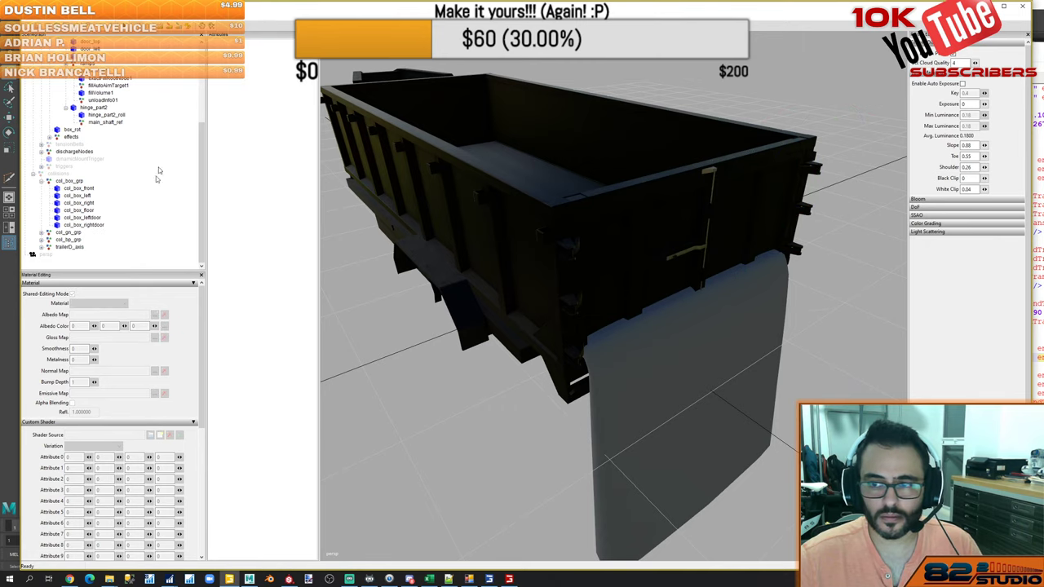
{"action": "left_click", "coordinate": [49, 26]}
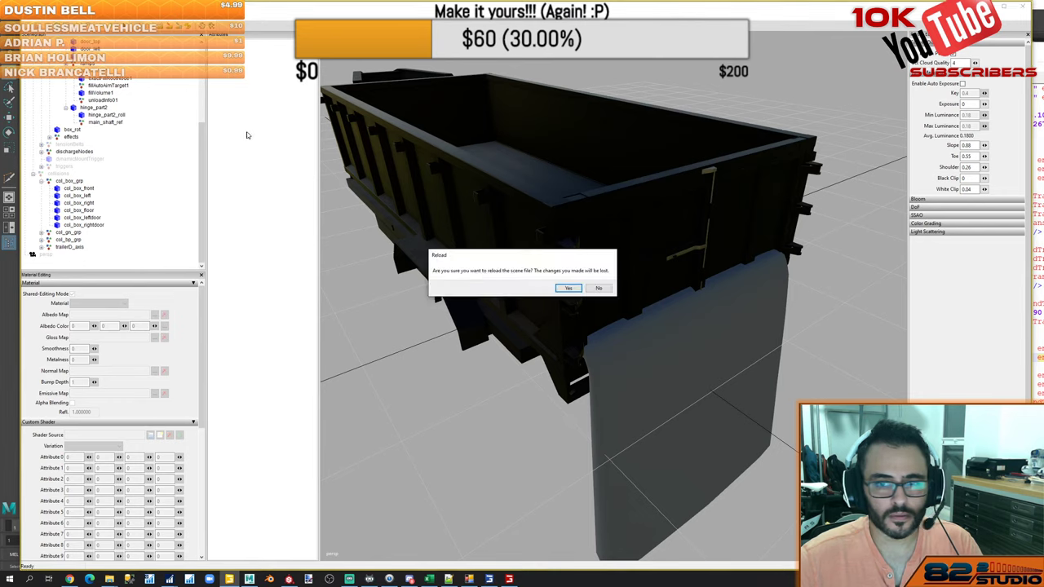
{"action": "left_click", "coordinate": [569, 289]}
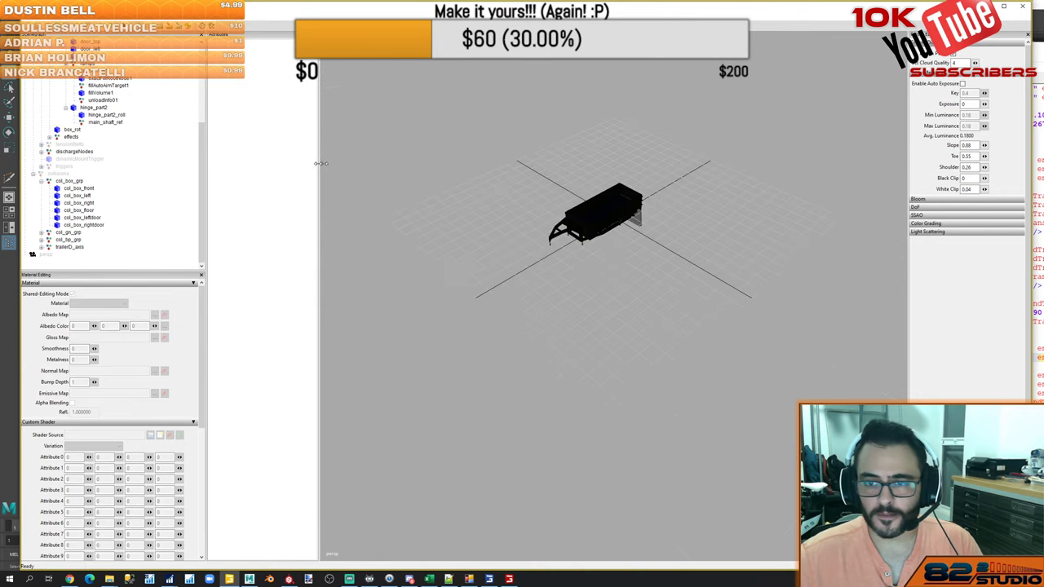
{"action": "left_click", "coordinate": [601, 206]}
{"action": "key", "text": "f"}
{"action": "left_click_drag", "start_coordinate": [655, 349], "coordinate": [655, 359], "text": "alt"}
{"action": "scroll", "coordinate": [653, 361], "scroll_direction": "up", "scroll_amount": 5}
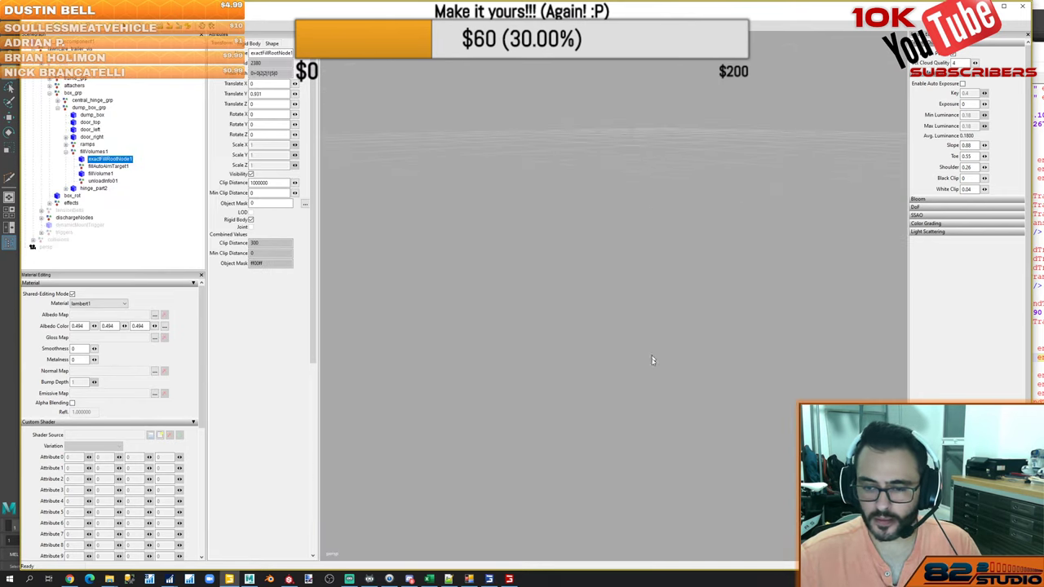
{"action": "scroll", "coordinate": [692, 489], "scroll_direction": "down", "scroll_amount": 10}
Switch to Farming Simulator 19 and lease a Jack Moose Mow-IT Trailer D from the 82S LGTS brand
{"action": "key", "text": "super+Tab"}
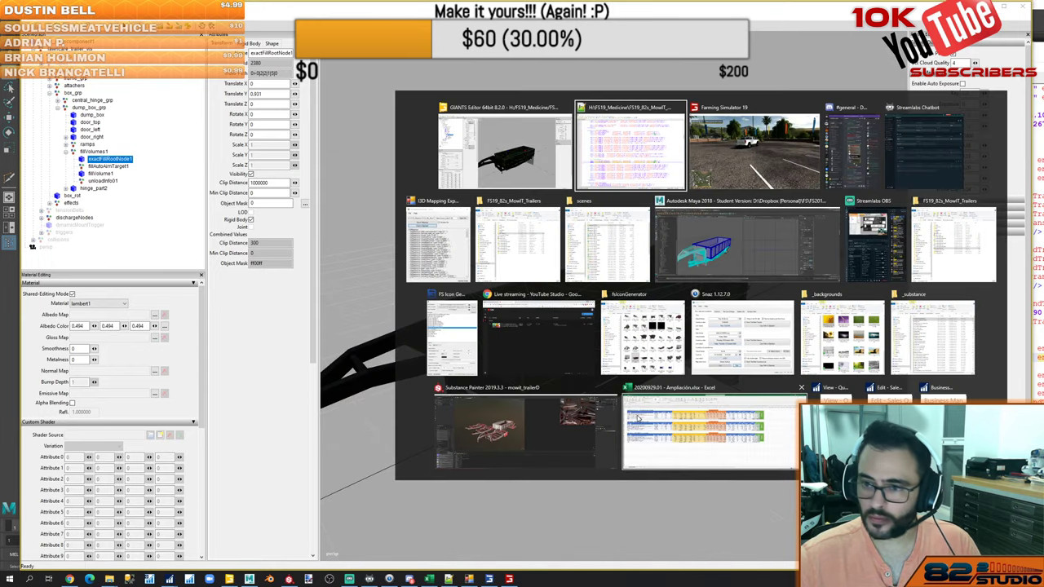
{"action": "left_click", "coordinate": [782, 151]}
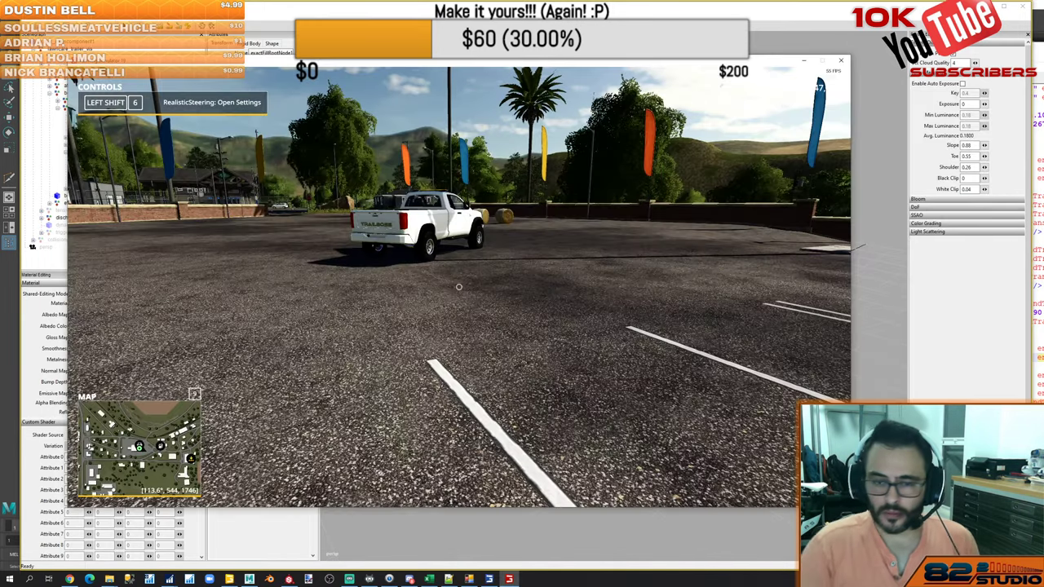
{"action": "key", "text": "p"}
{"action": "key", "text": "Up"}
{"action": "key", "text": "Return"}
{"action": "key", "text": "Right"}
{"action": "key", "text": "Right"}
{"action": "key", "text": "Right"}
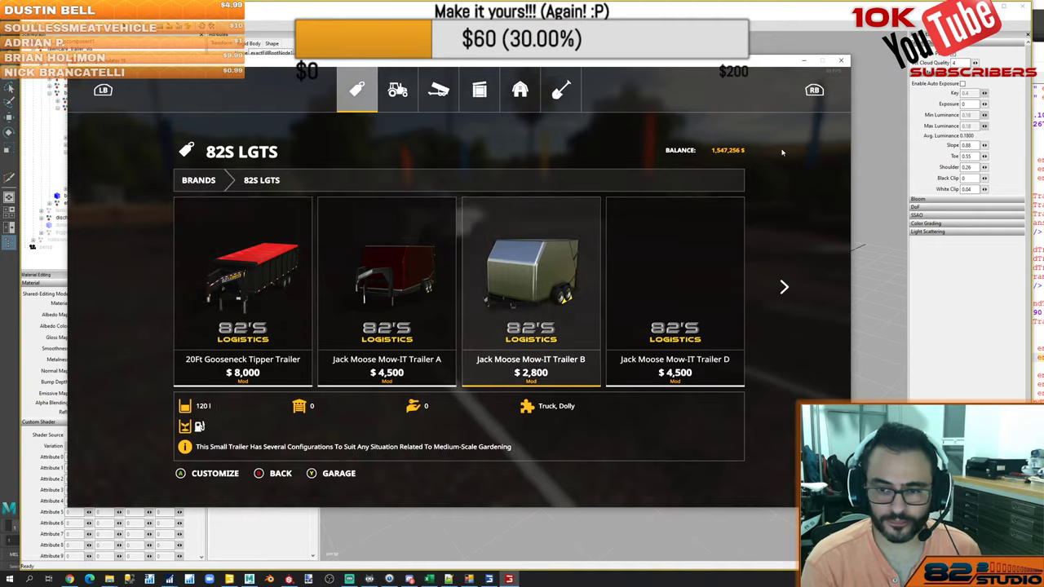
{"action": "key", "text": "Return"}
{"action": "key", "text": "space"}
{"action": "key", "text": "Return"}
{"action": "key", "text": "Escape"}
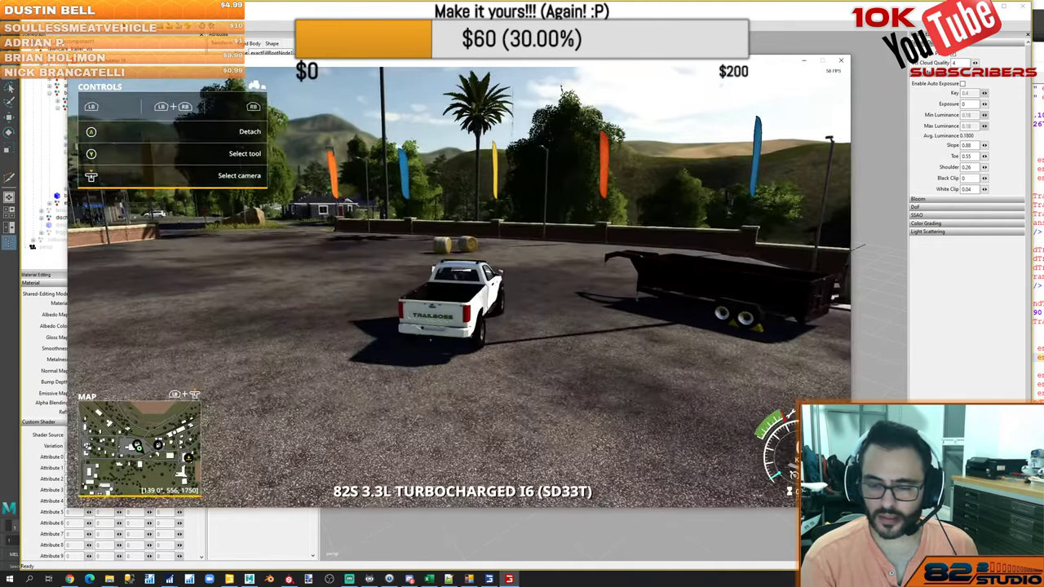
Hitch the new trailer to the pickup truck, open its rear doors and lower the ramps
{"action": "key", "text": "w"}
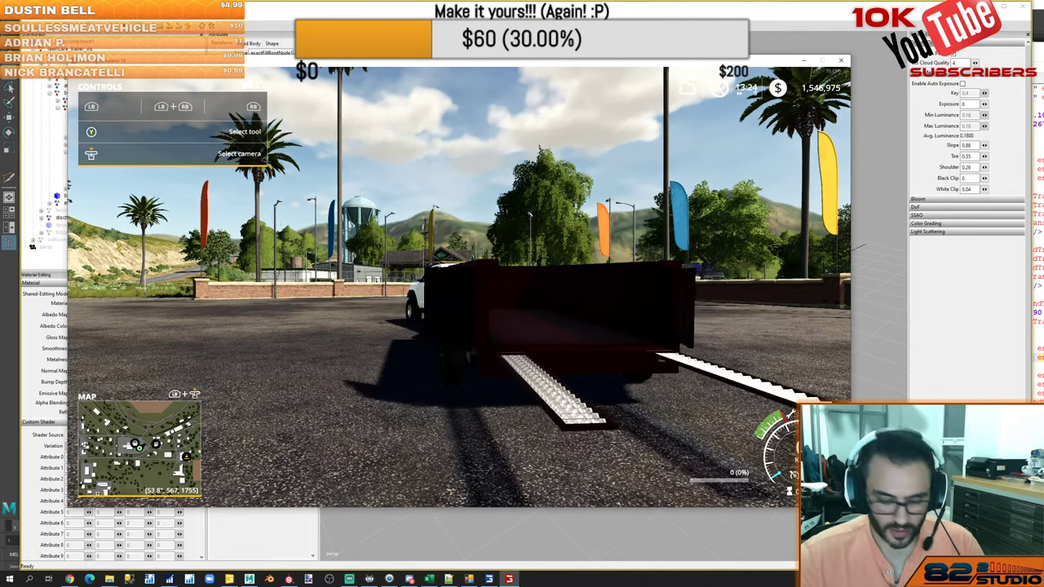
{"action": "key", "text": "F5"}
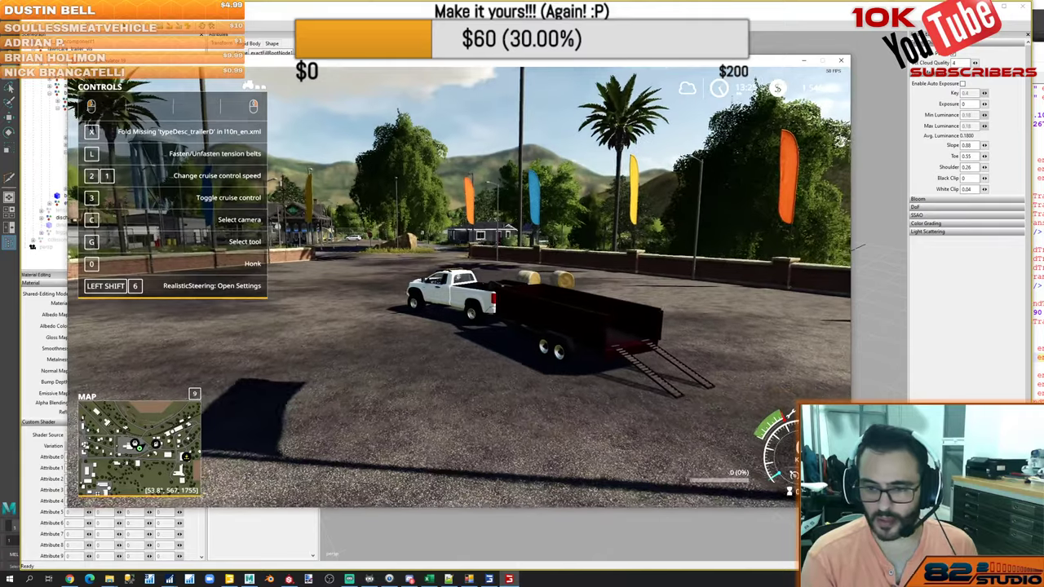
Buy a Jack Moose Mow-IT mower with its standard configuration from the 82's Tools brand and return to the lot
{"action": "key", "text": "p"}
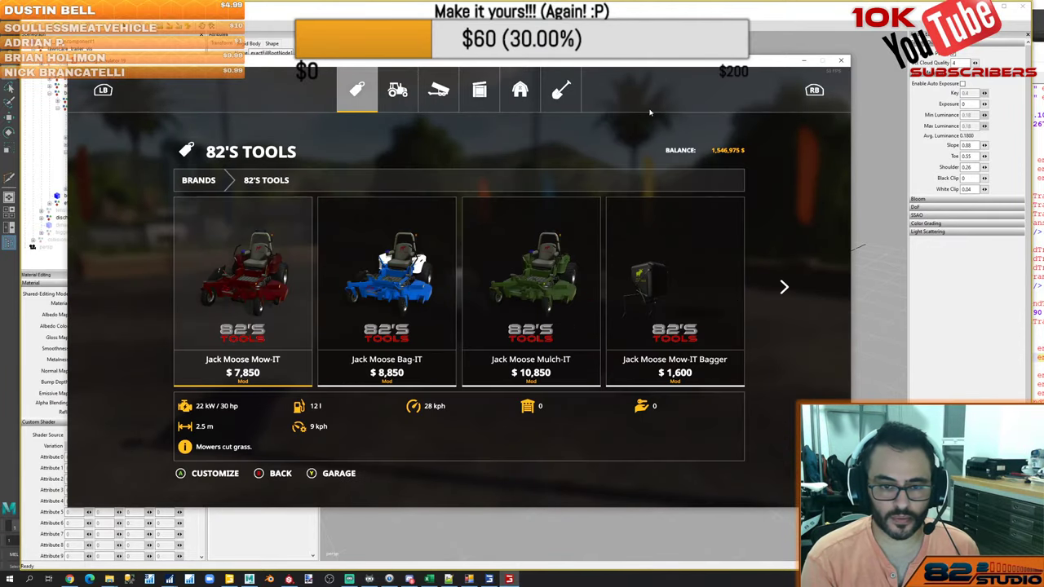
{"action": "key", "text": "Return"}
{"action": "key", "text": "Return"}
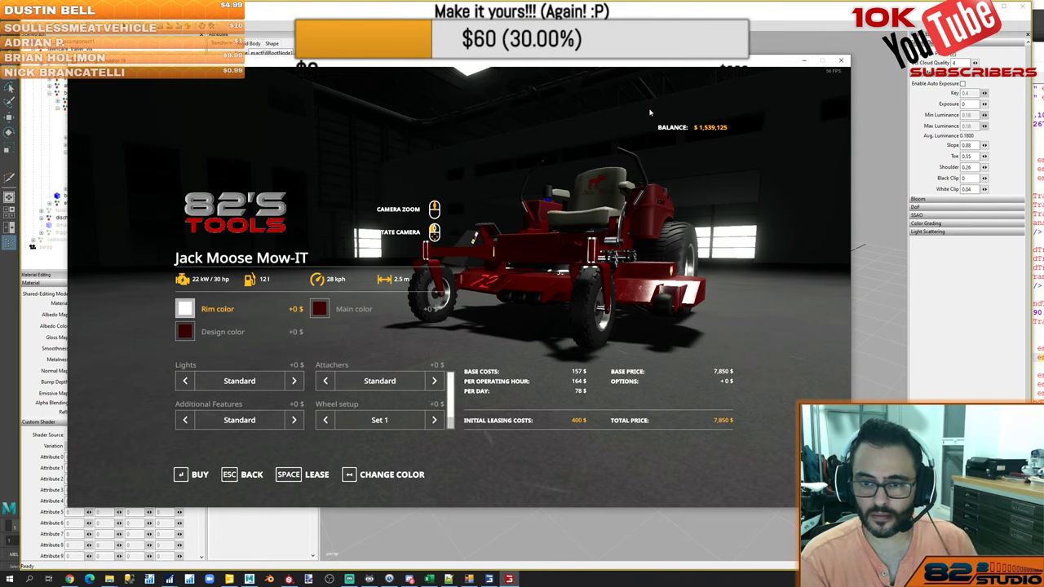
{"action": "key", "text": "Escape"}
{"action": "key", "text": "Escape"}
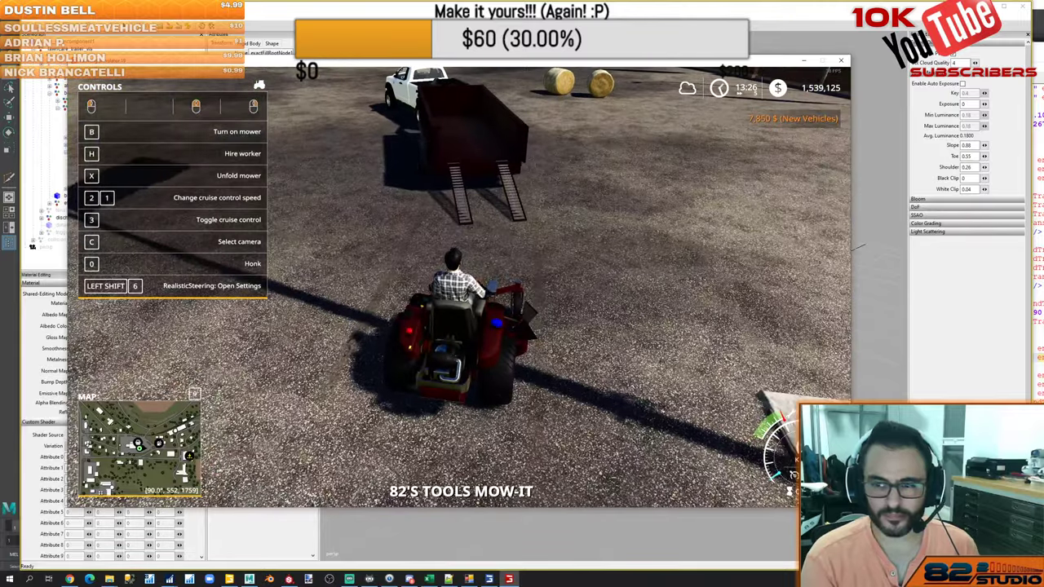
Turn the new mower around and reverse it up the lowered ramps to the front of the trailer bed
{"action": "key", "text": "w"}
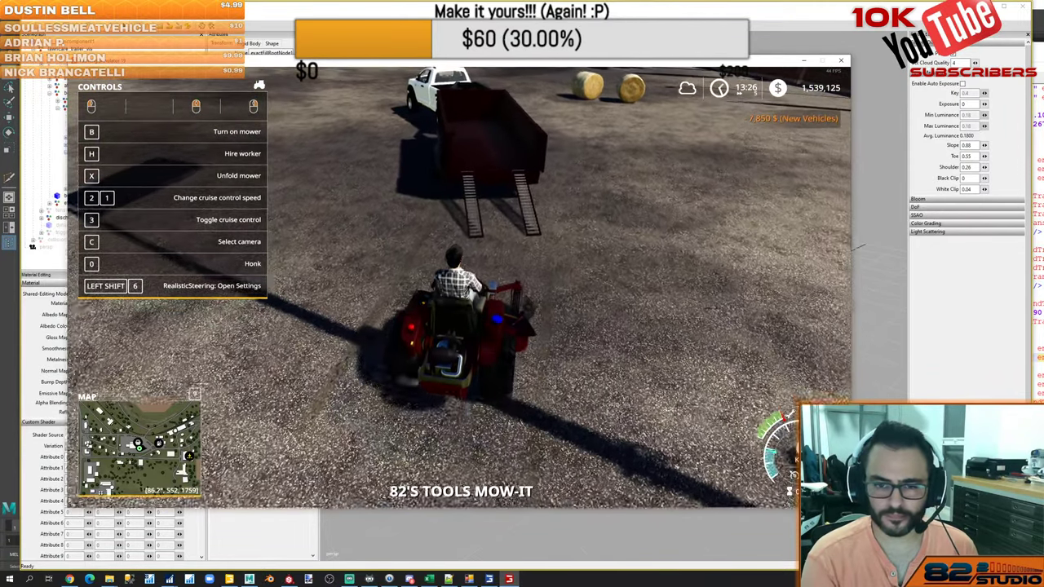
{"action": "key", "text": "d"}
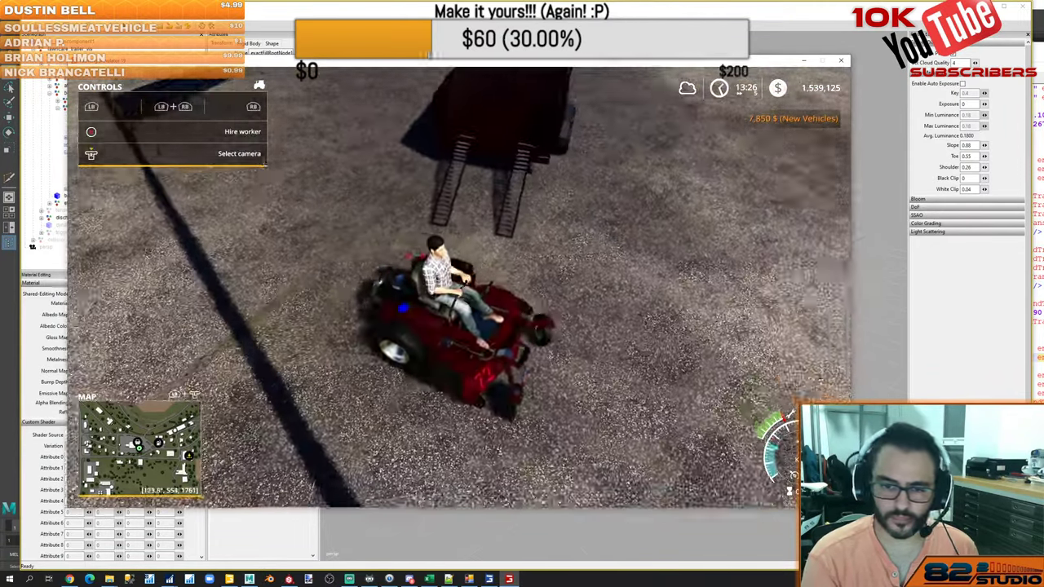
{"action": "key", "text": "s"}
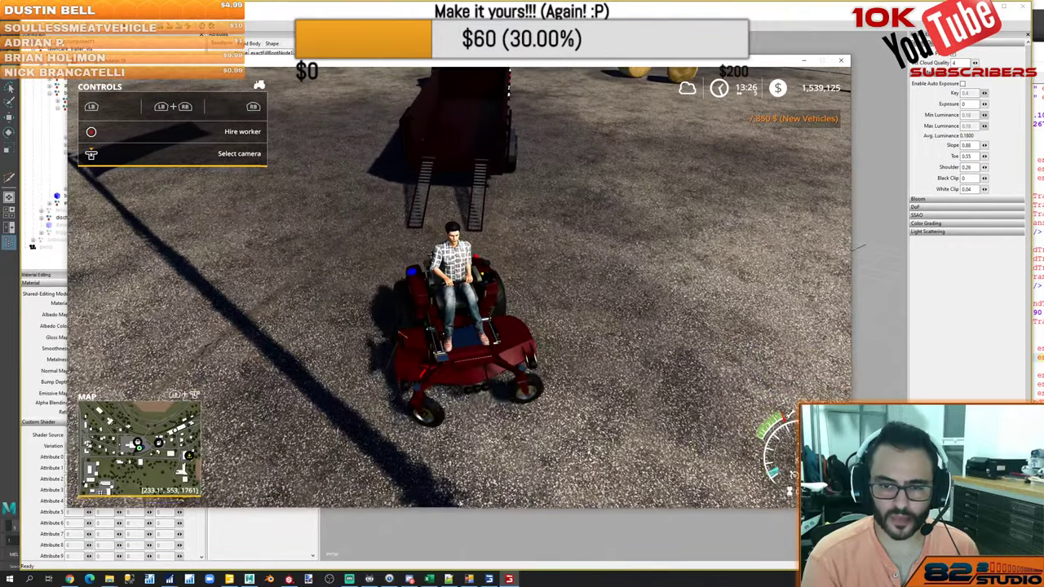
{"action": "key", "text": "s"}
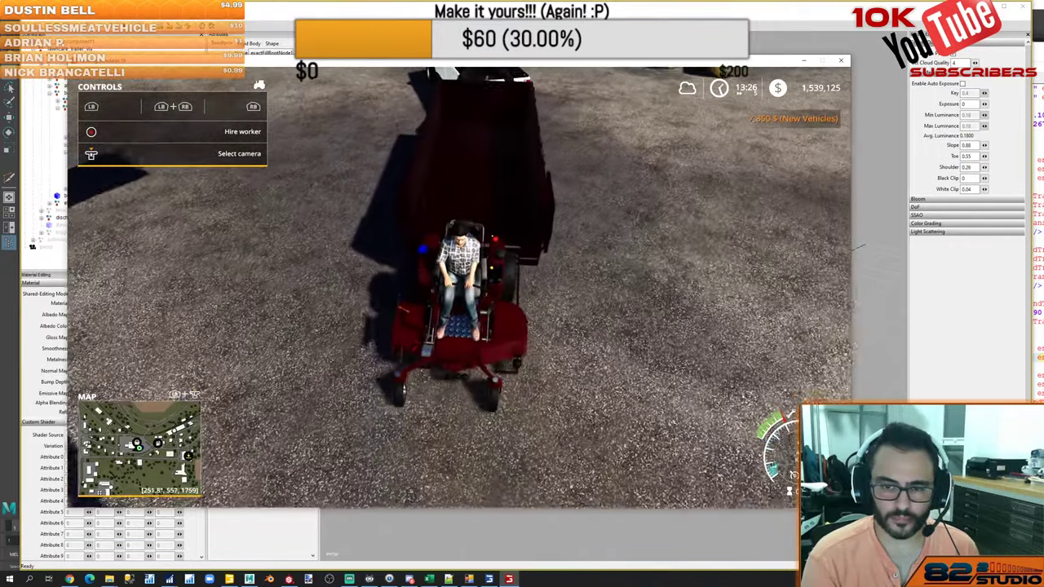
{"action": "key", "text": "s"}
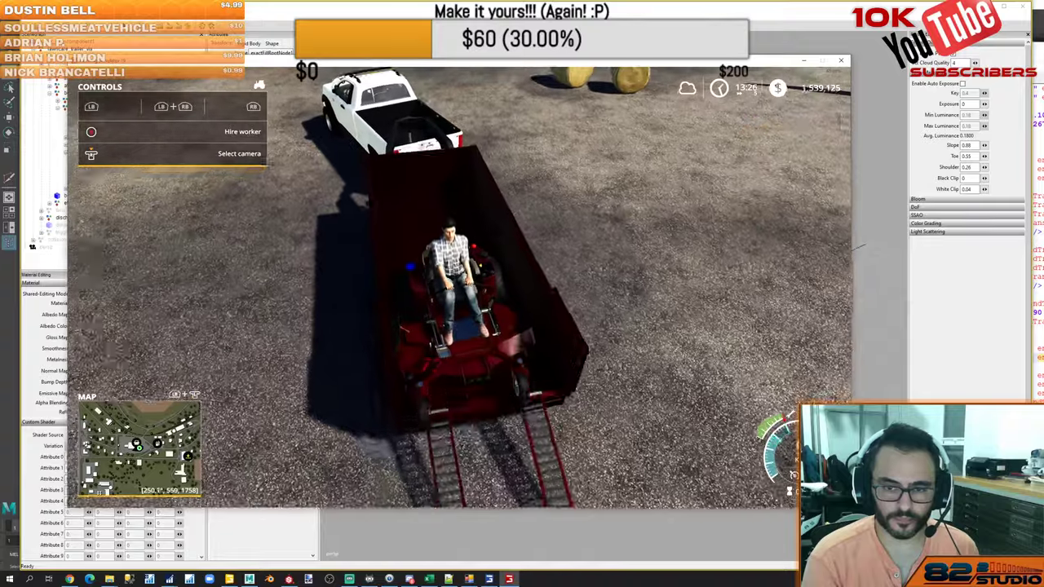
{"action": "key", "text": "s"}
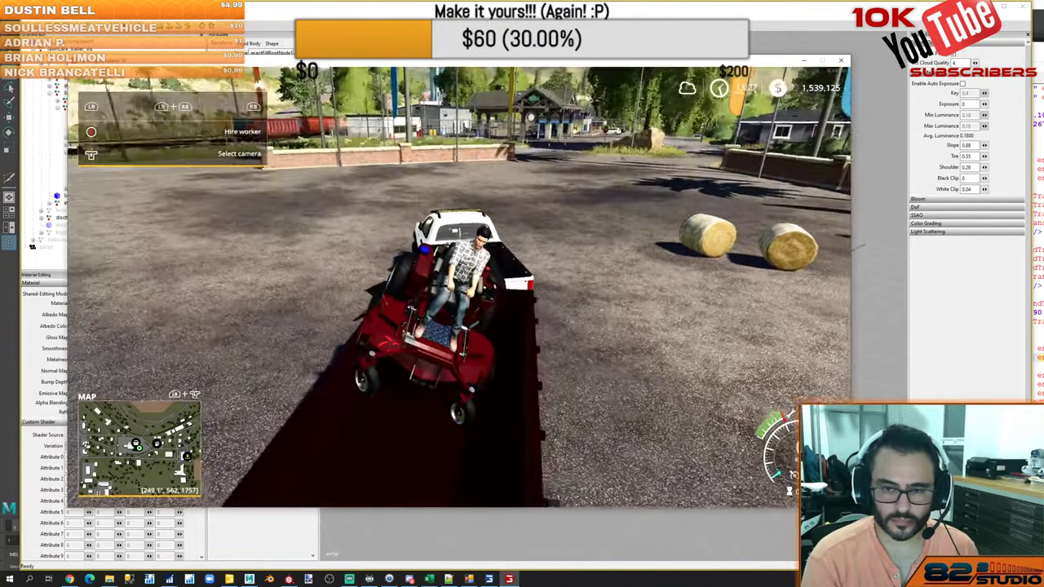
Get off the mower, straighten it by hand inside the trailer and walk back out onto the lot
{"action": "key", "text": "e"}
{"action": "key", "text": "w"}
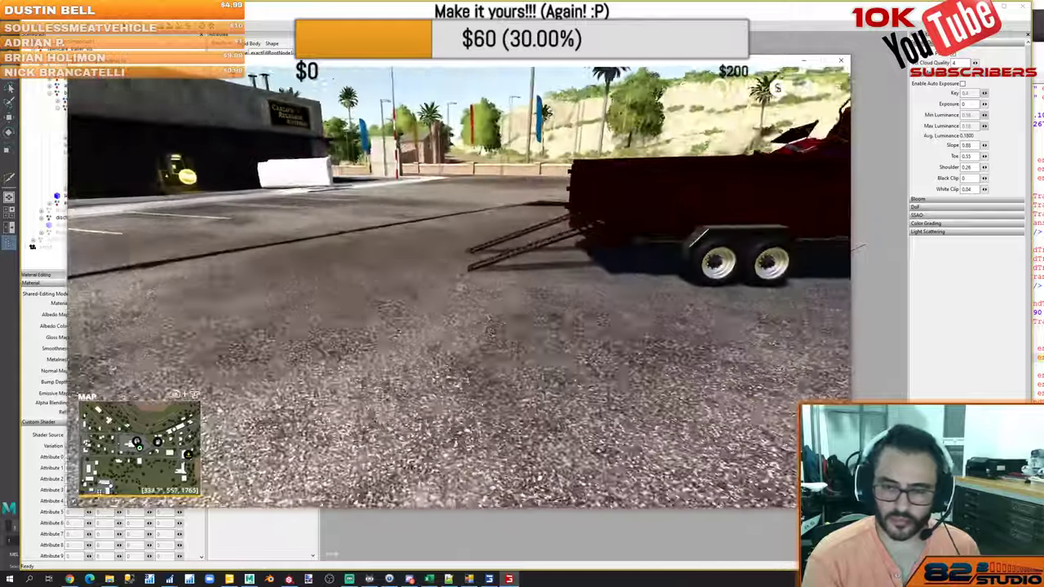
{"action": "key", "text": "w"}
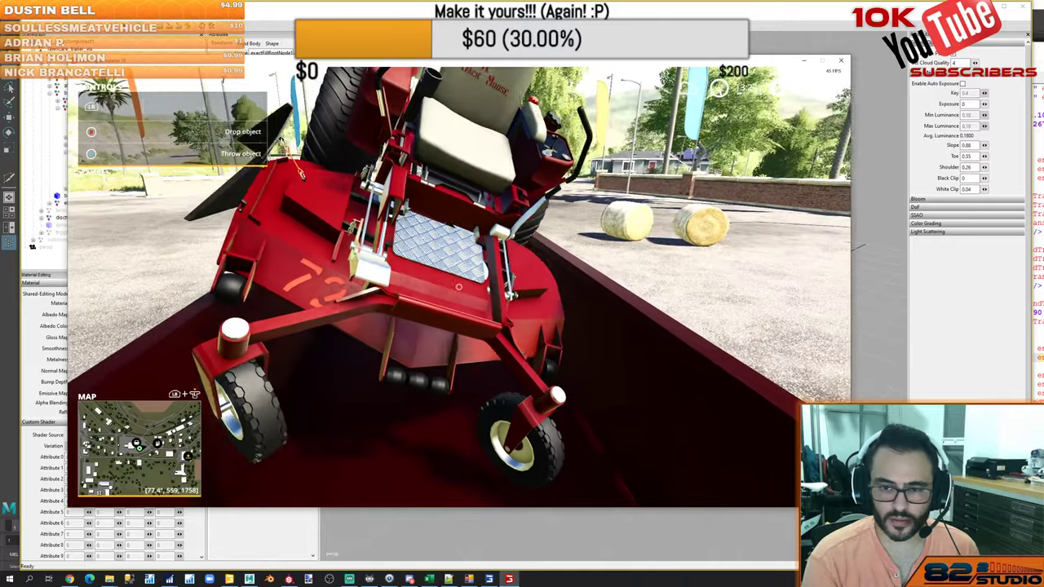
{"action": "left_click", "coordinate": [458, 287]}
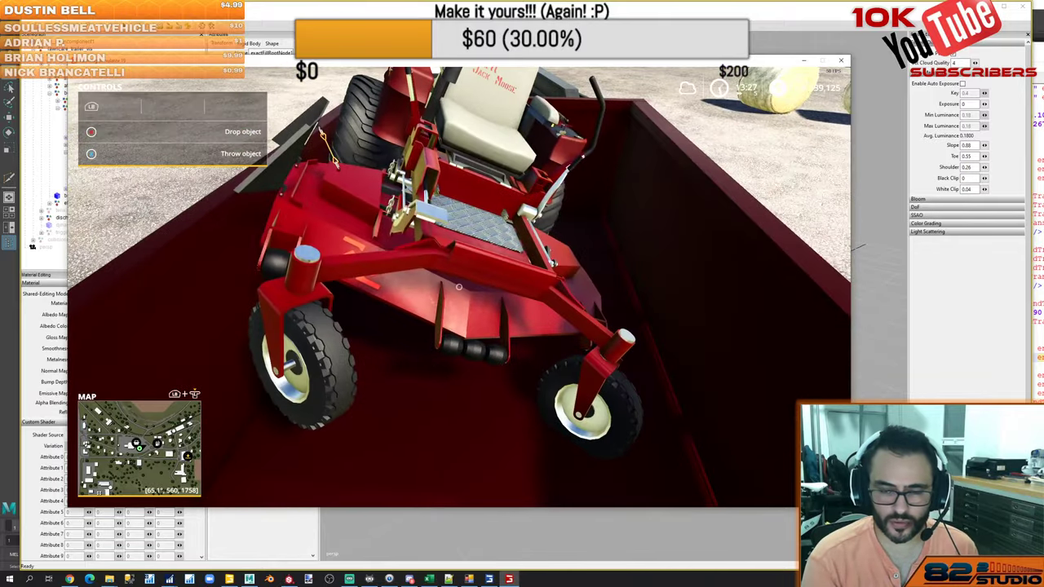
{"action": "key", "text": "s"}
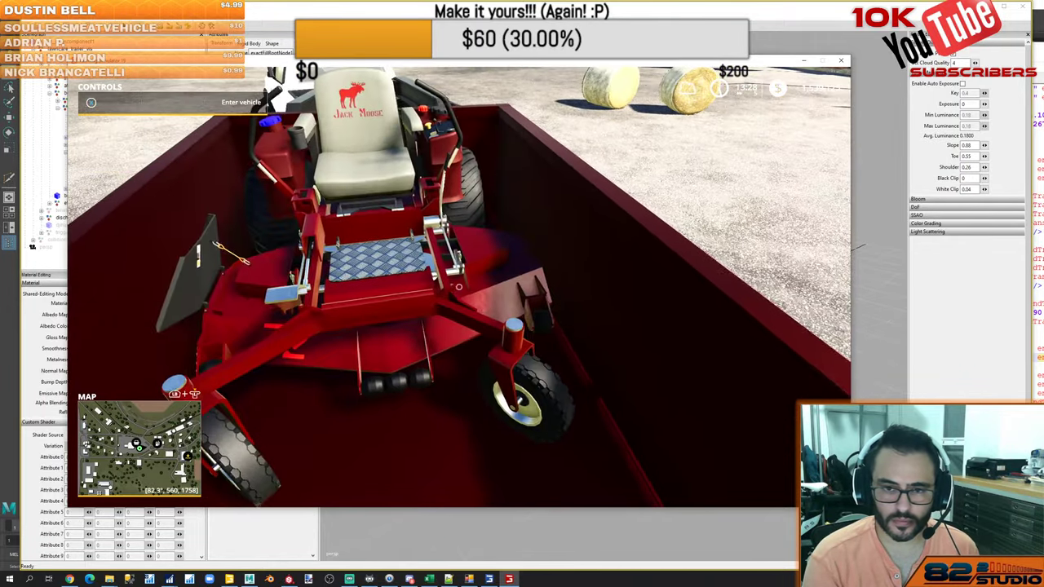
{"action": "left_click", "coordinate": [458, 287]}
{"action": "key", "text": "s"}
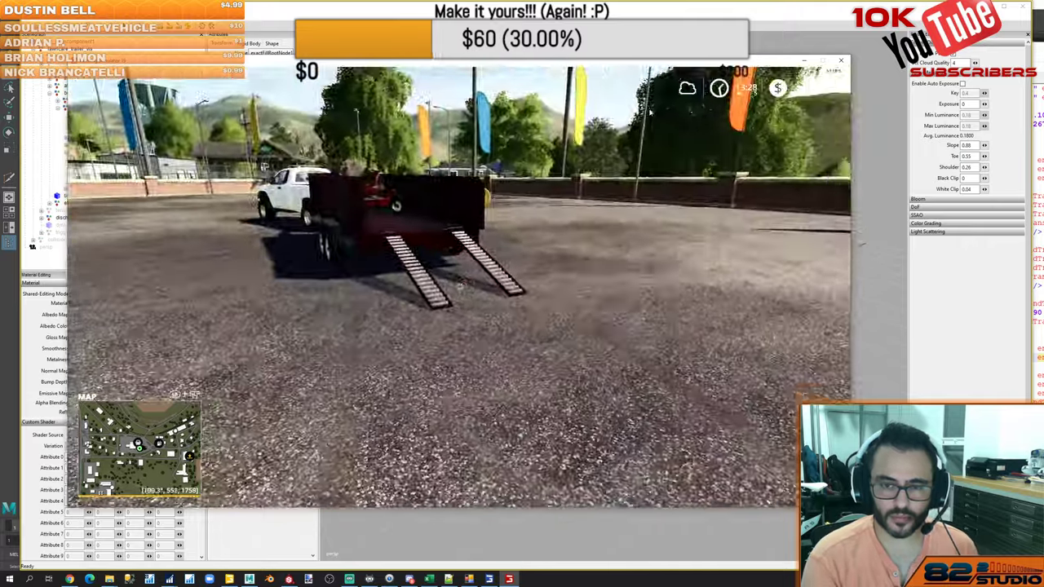
Lease a second Jack Moose Mow-IT mower from 82's Tools and return to the lot
{"action": "key", "text": "p"}
{"action": "key", "text": "Return"}
{"action": "key", "text": "Return"}
{"action": "key", "text": "x"}
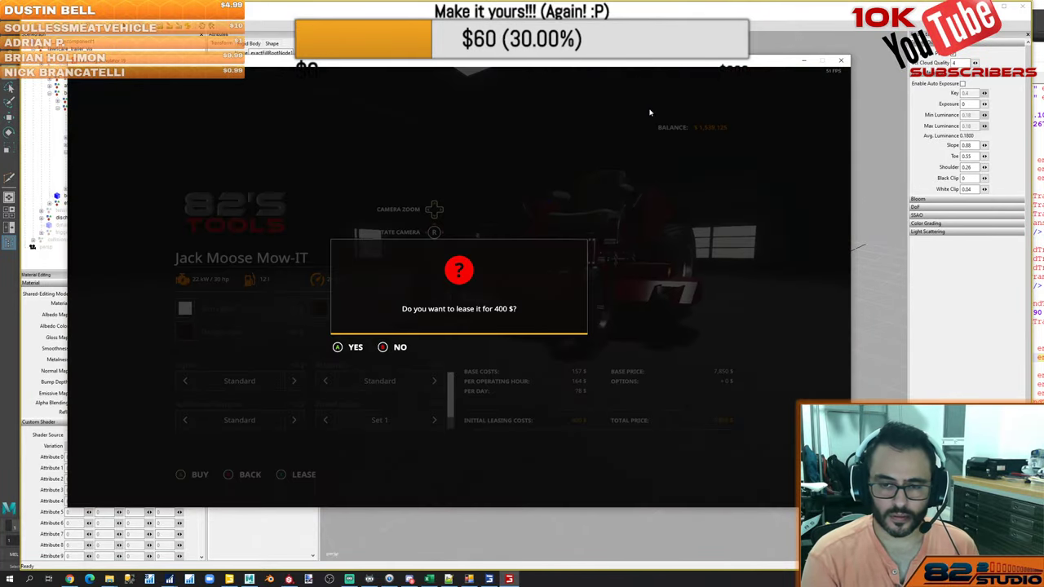
{"action": "key", "text": "Return"}
{"action": "key", "text": "Escape"}
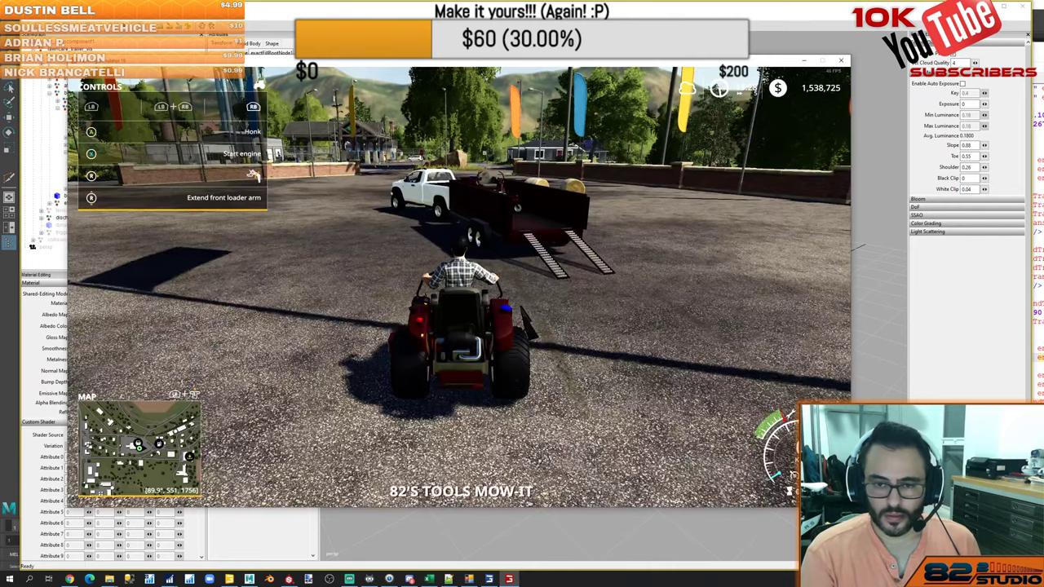
Turn the second mower around to back it toward the trailer ramps
{"action": "key", "text": "w"}
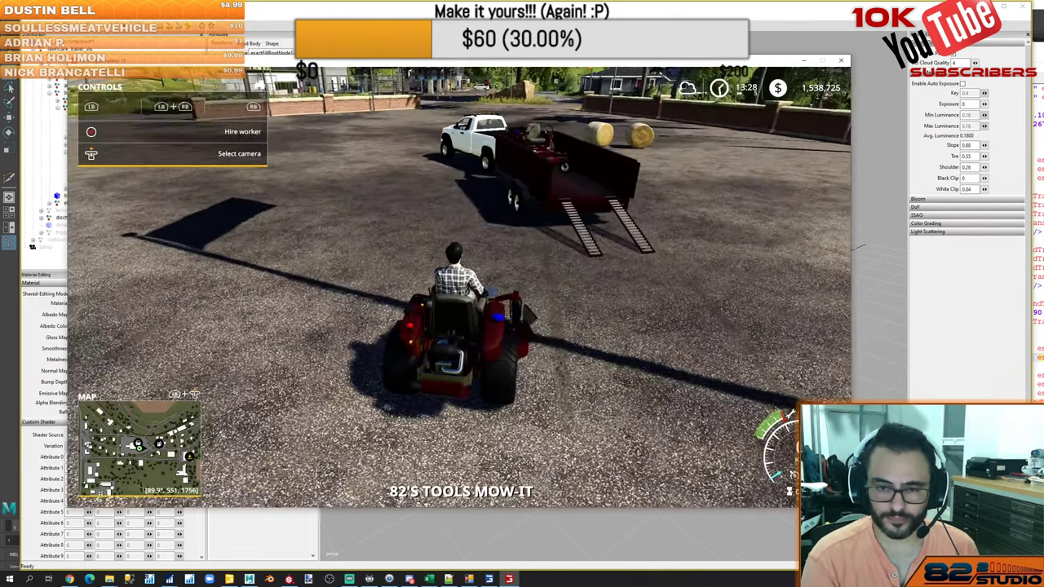
{"action": "key", "text": "d"}
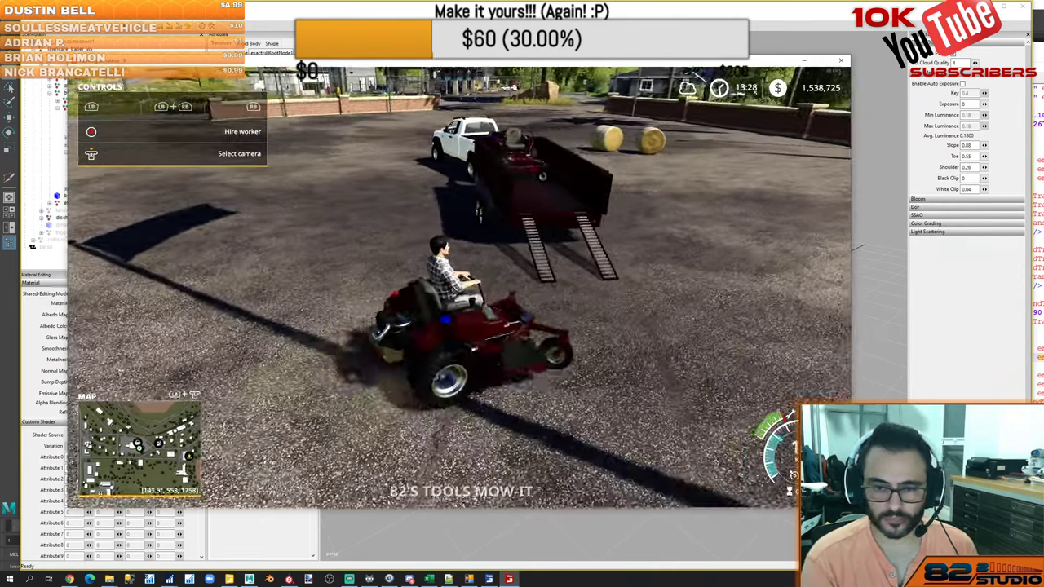
Back the mower up the ramps into the trailer box and switch control to the towing pickup
{"action": "key", "text": "d"}
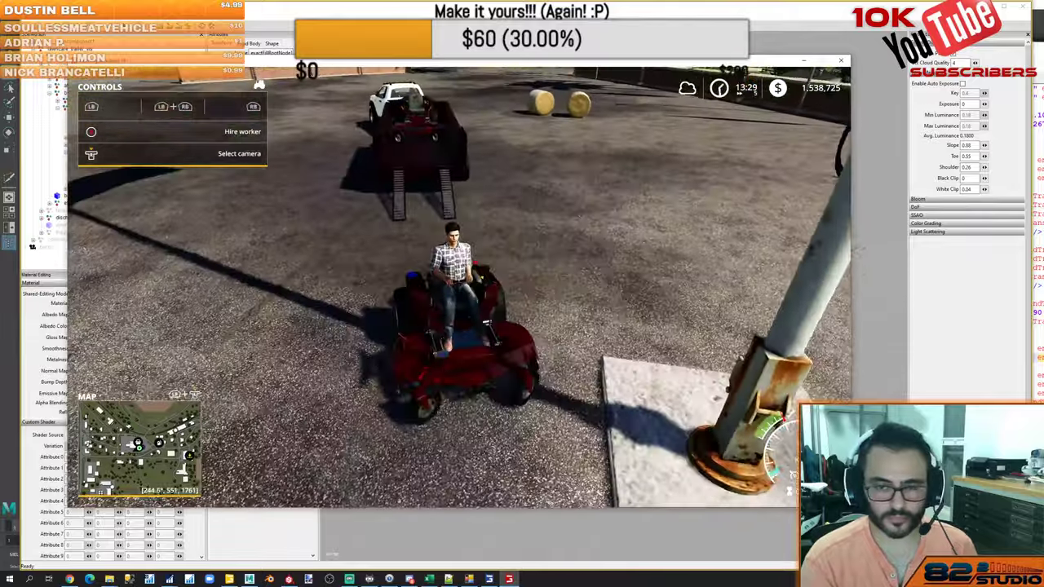
{"action": "key", "text": "s"}
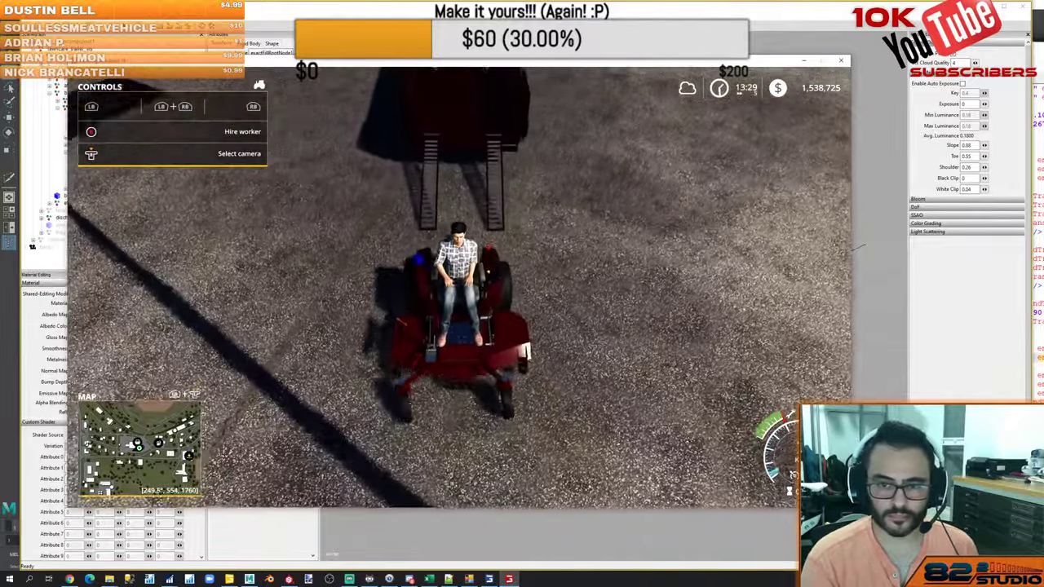
{"action": "key", "text": "s"}
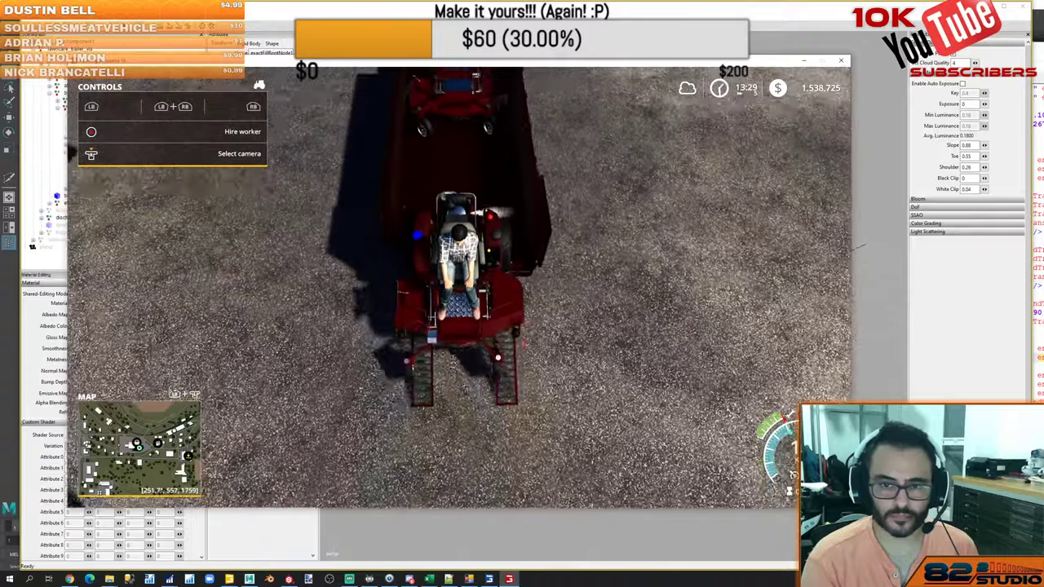
{"action": "key", "text": "Tab"}
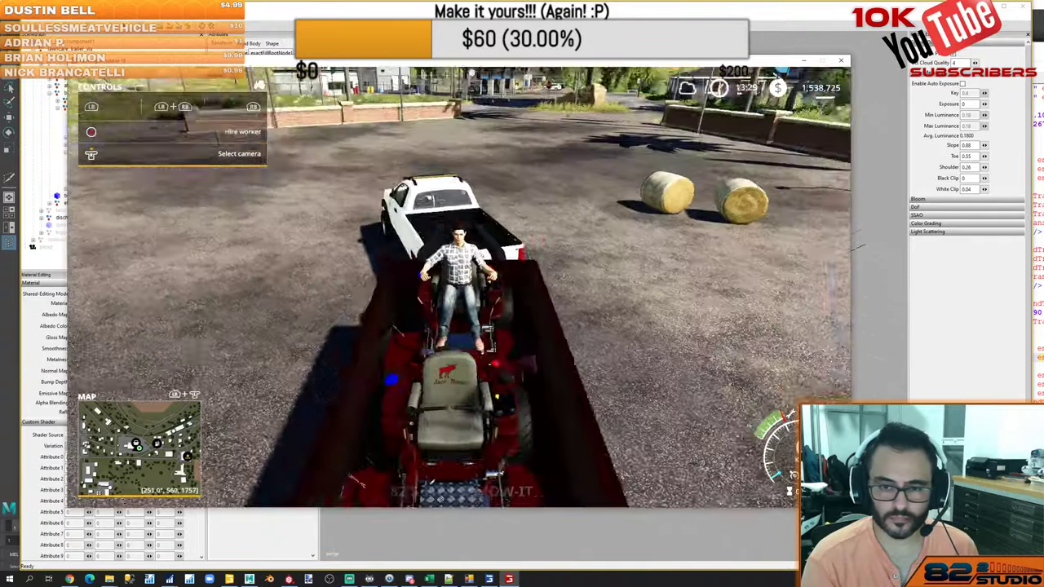
{"action": "key", "text": "Tab"}
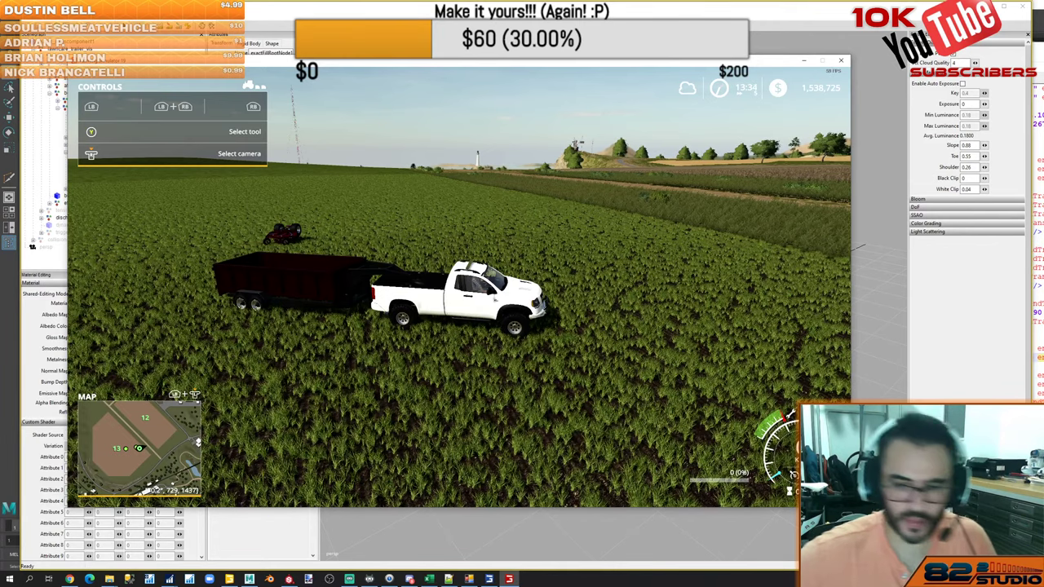
Switch to Streamlabs Chatbot, disable the Duel minigame, and return to Farming Simulator 19
{"action": "key", "text": "alt+Tab"}
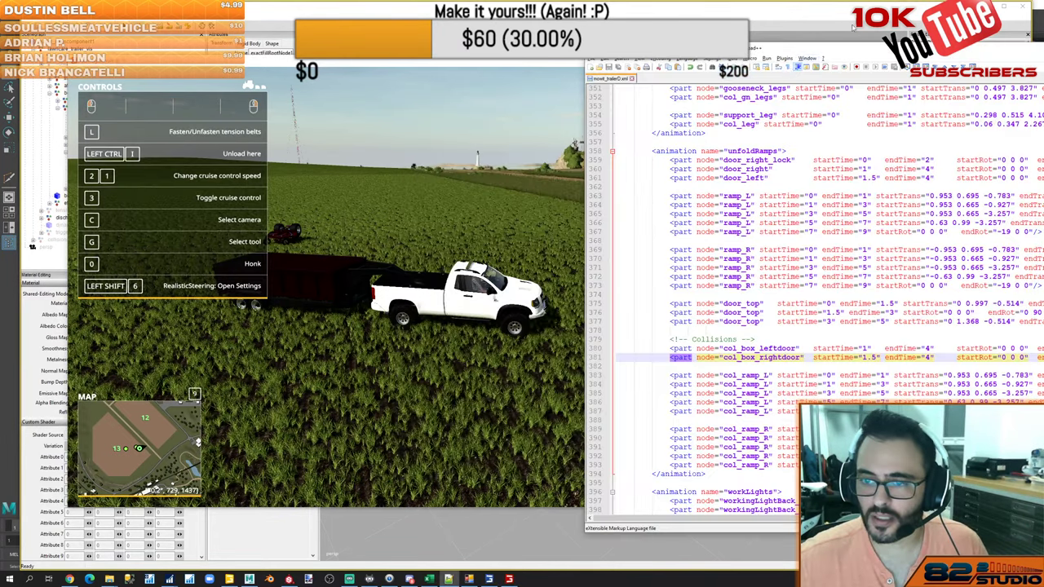
{"action": "key", "text": "alt+Tab"}
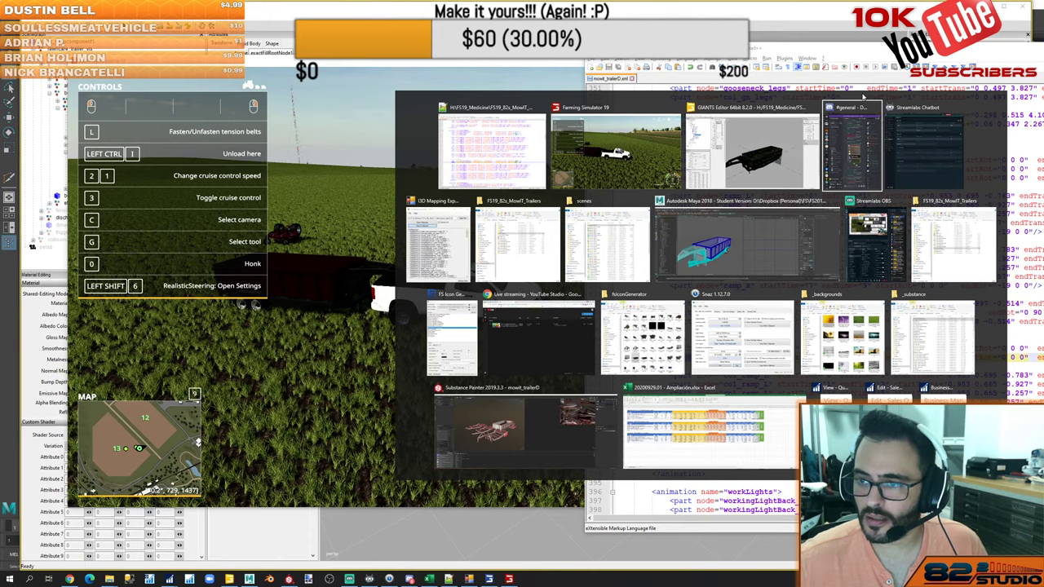
{"action": "key", "text": "alt+Tab"}
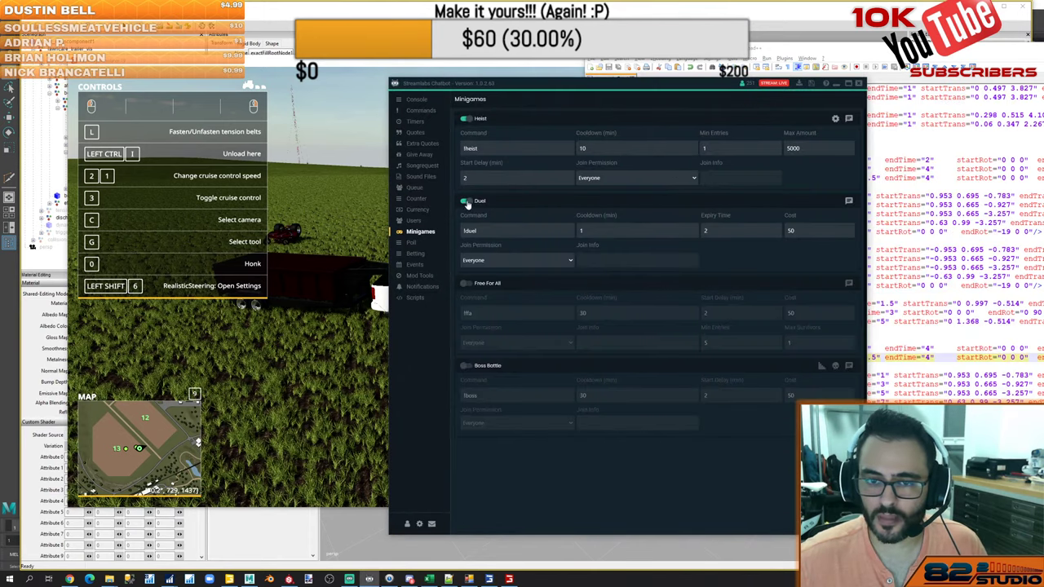
{"action": "left_click", "coordinate": [465, 202]}
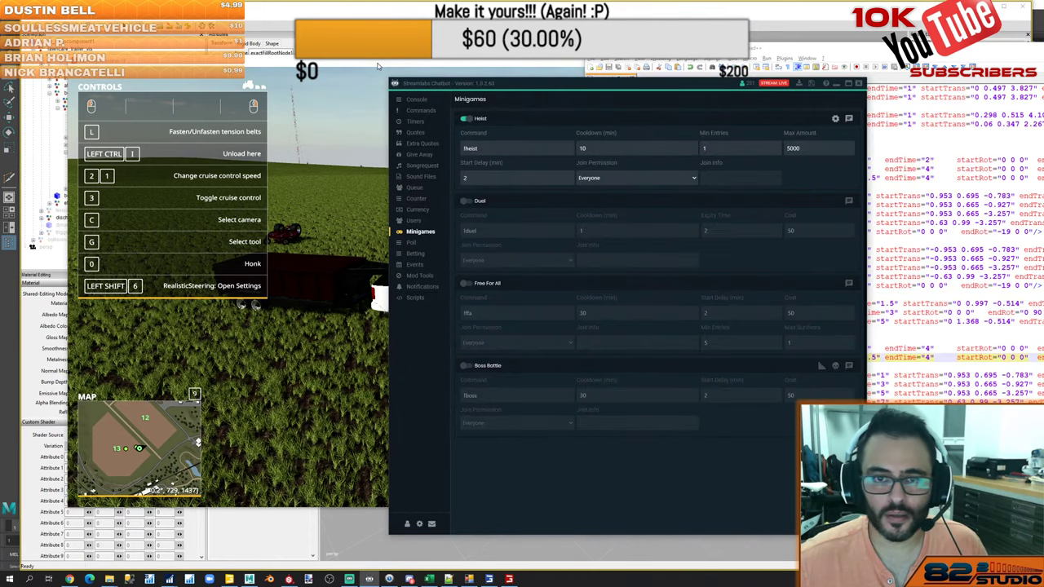
{"action": "key", "text": "alt+Tab"}
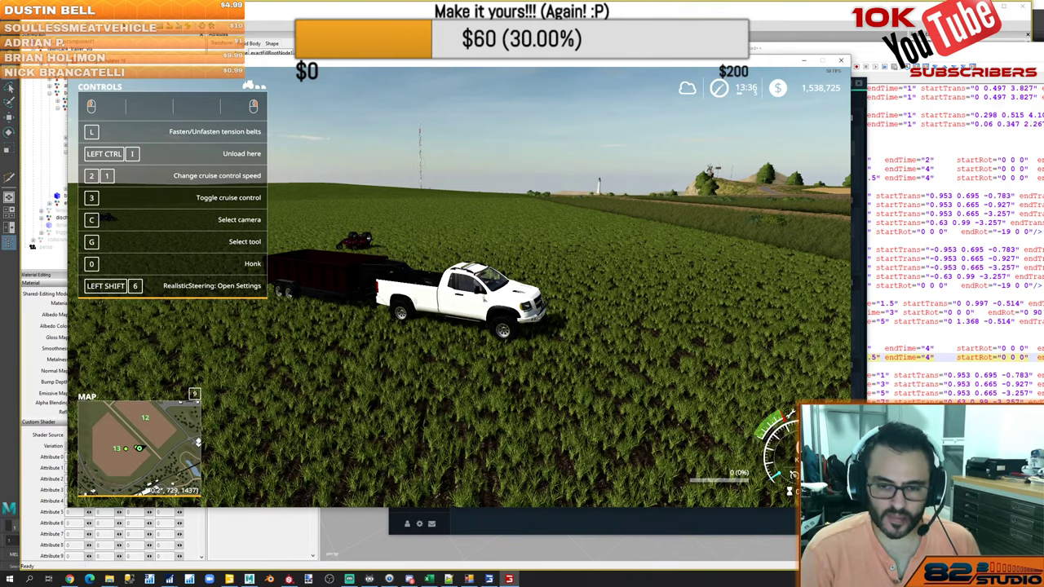
{"action": "key", "text": "p"}
{"action": "key", "text": "q"}
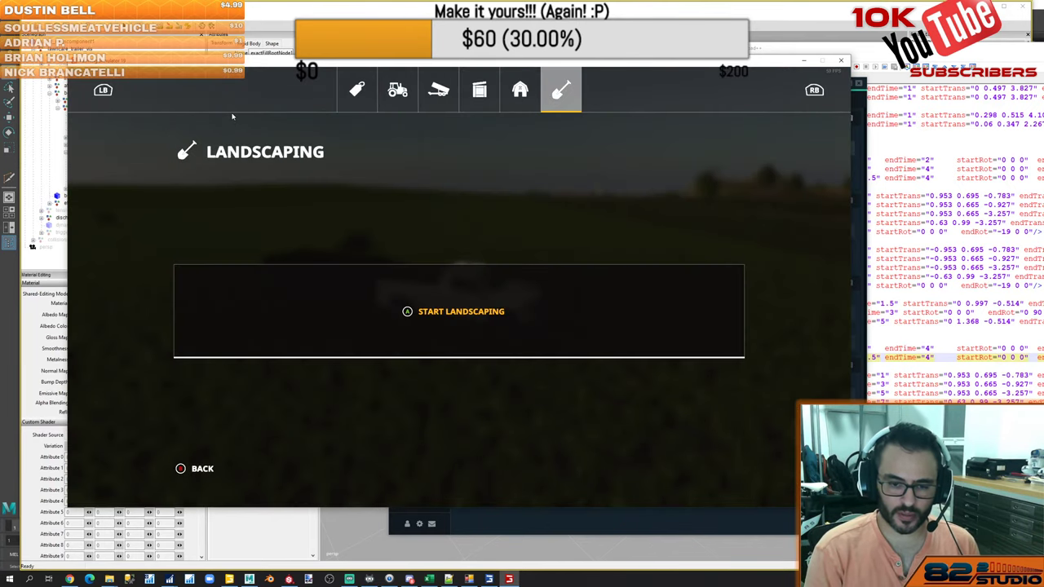
{"action": "key", "text": "e"}
{"action": "key", "text": "Escape"}
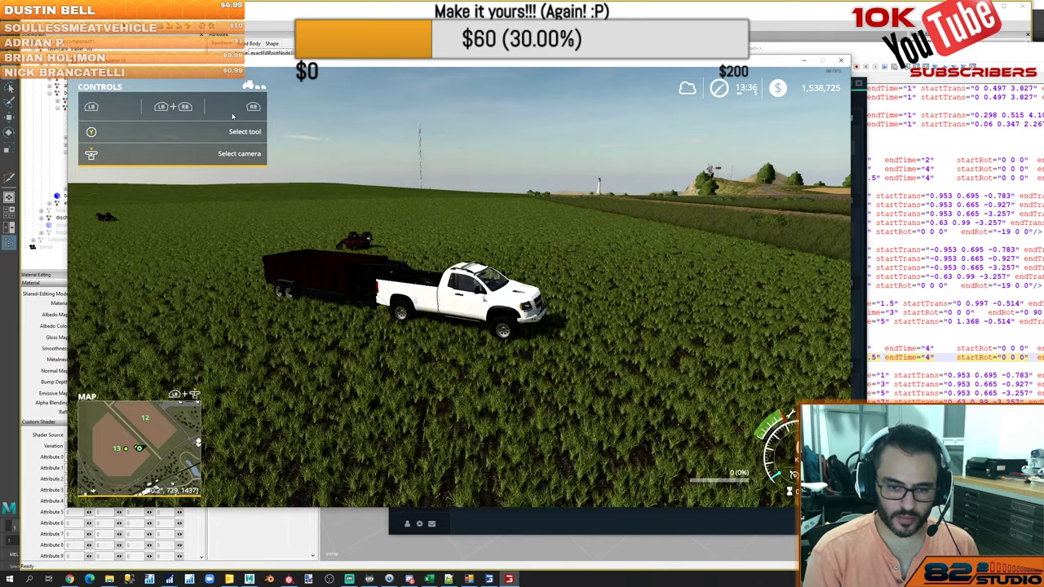
End the current game without saving
{"action": "key", "text": "Escape"}
{"action": "key", "text": "BackSpace"}
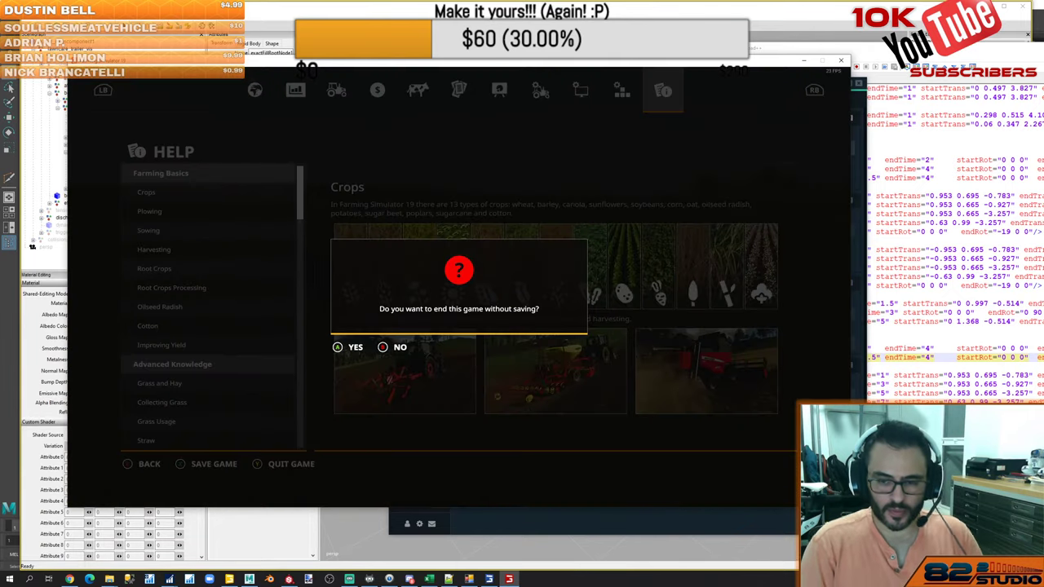
{"action": "key", "text": "Return"}
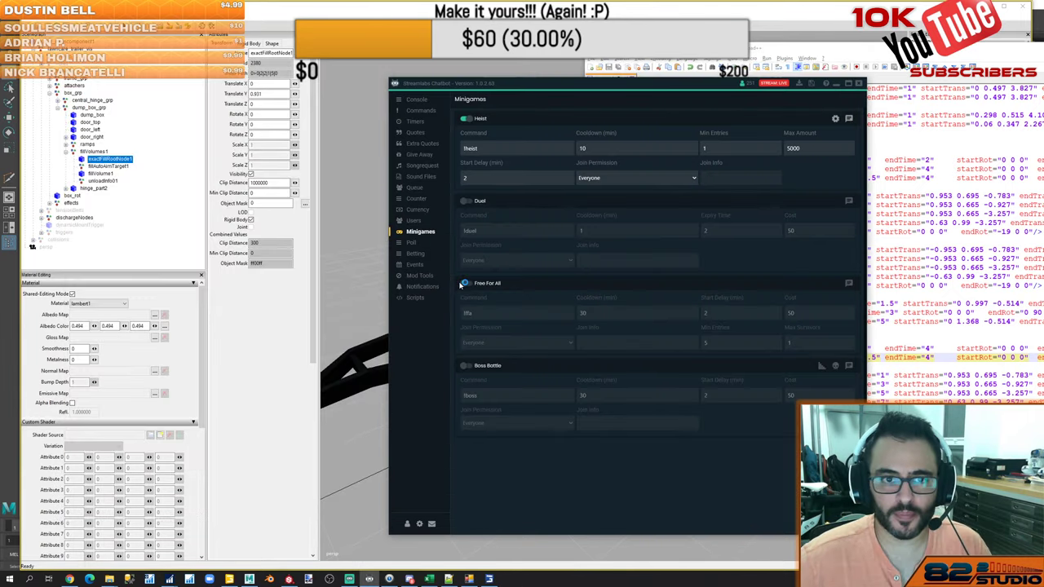
Move the Streamlabs Chatbot window aside, switch to GIANTS Editor and clear the selection of the exact-fill node
{"action": "key", "text": "alt+Tab"}
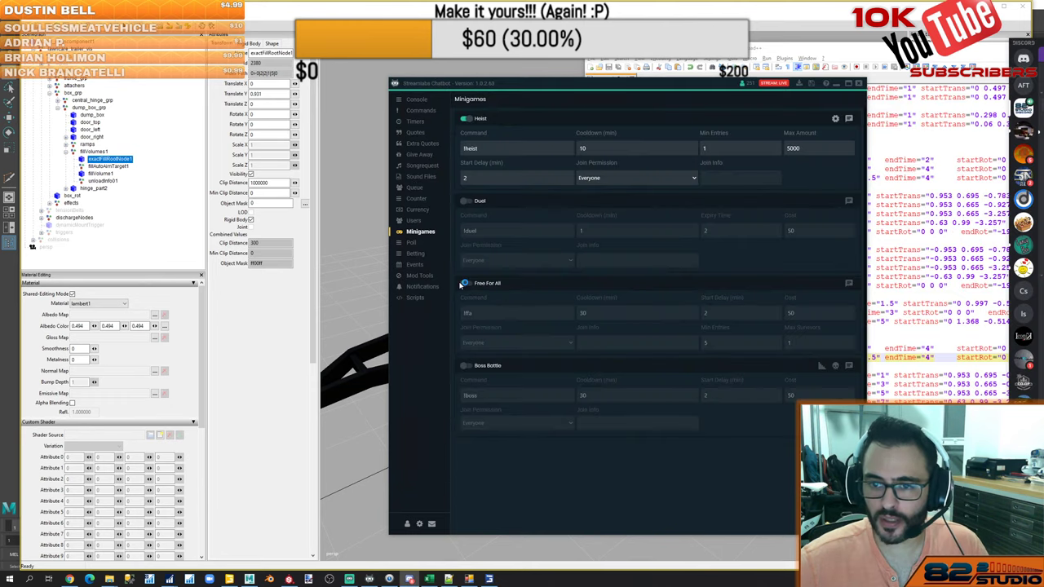
{"action": "key", "text": "alt+Tab"}
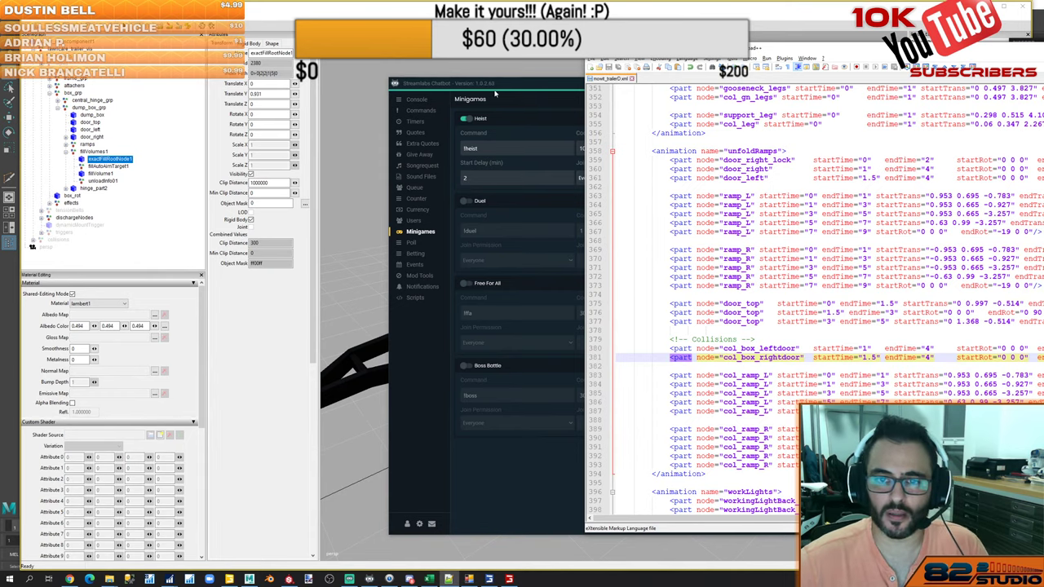
{"action": "left_click_drag", "start_coordinate": [490, 85], "coordinate": [983, 78]}
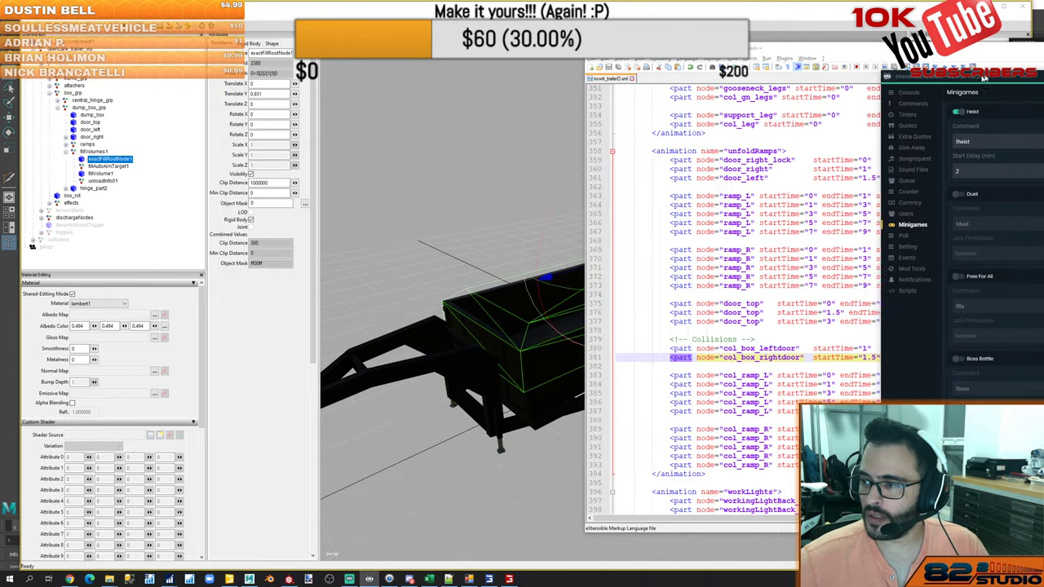
{"action": "left_click", "coordinate": [798, 16]}
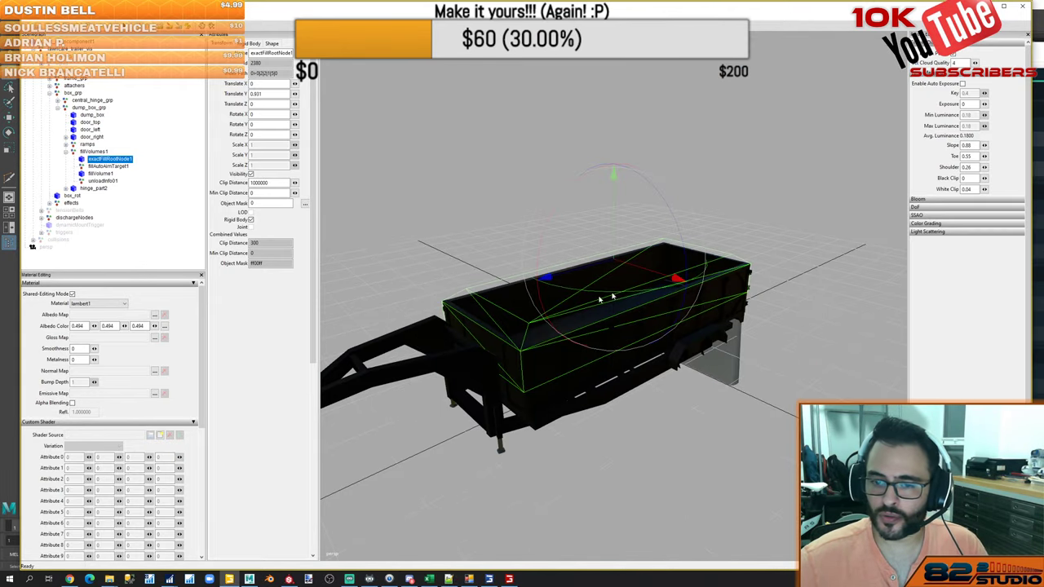
{"action": "left_click", "coordinate": [566, 251]}
{"action": "middle_click_drag", "start_coordinate": [756, 307], "coordinate": [606, 278]}
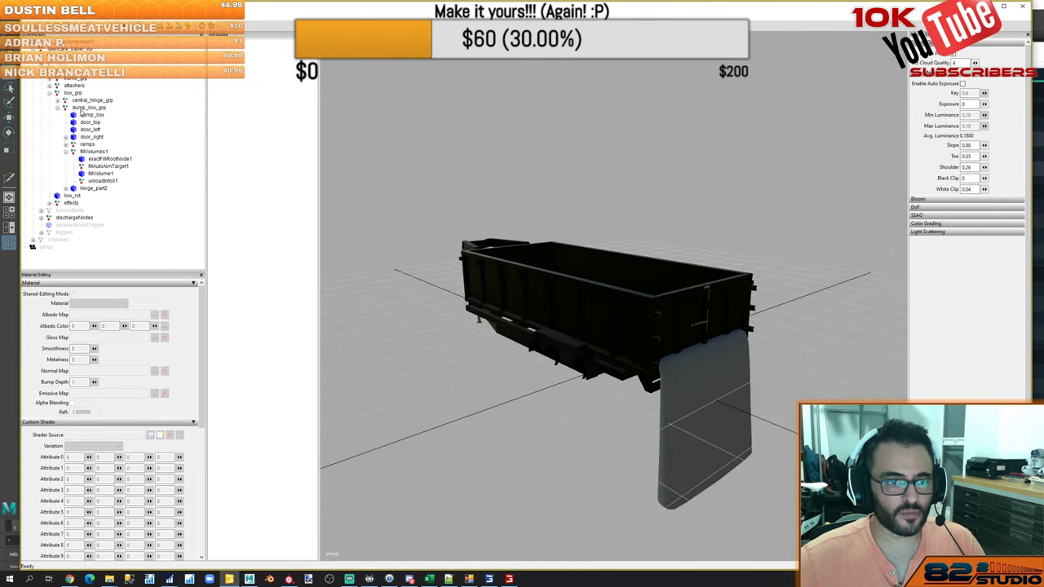
Check the trailer and box_grp nodes in the scene hierarchy and leave box_grp collapsed
{"action": "double_click", "coordinate": [72, 93]}
{"action": "left_click", "coordinate": [116, 93]}
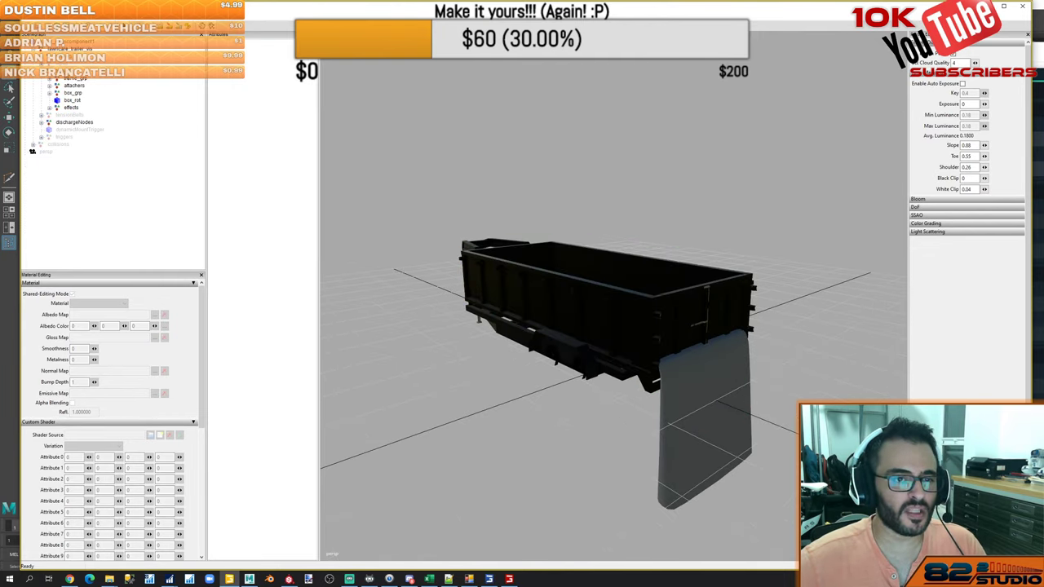
{"action": "double_click", "coordinate": [69, 71]}
{"action": "double_click", "coordinate": [68, 71]}
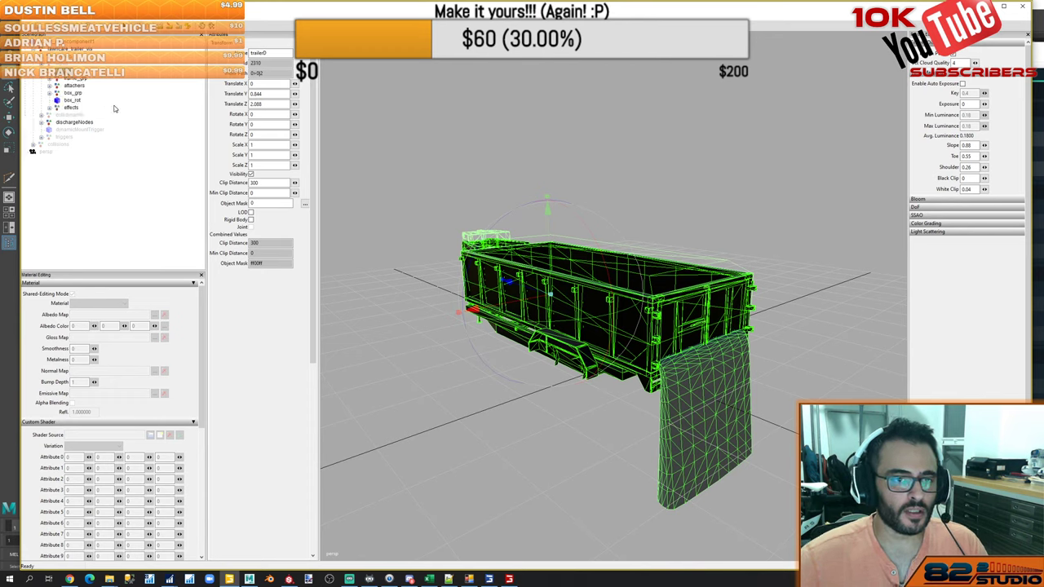
{"action": "double_click", "coordinate": [73, 94]}
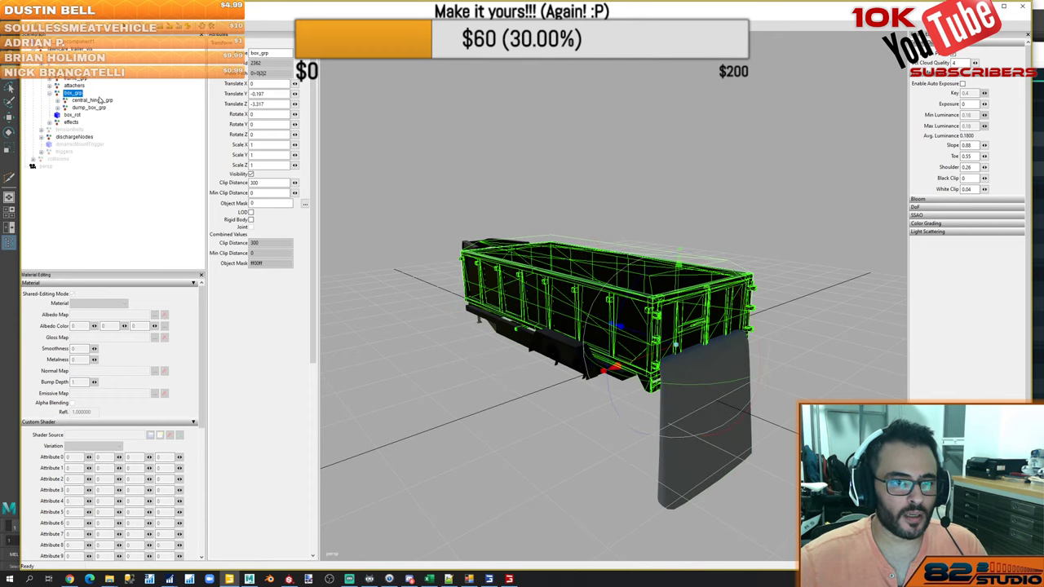
{"action": "double_click", "coordinate": [72, 93]}
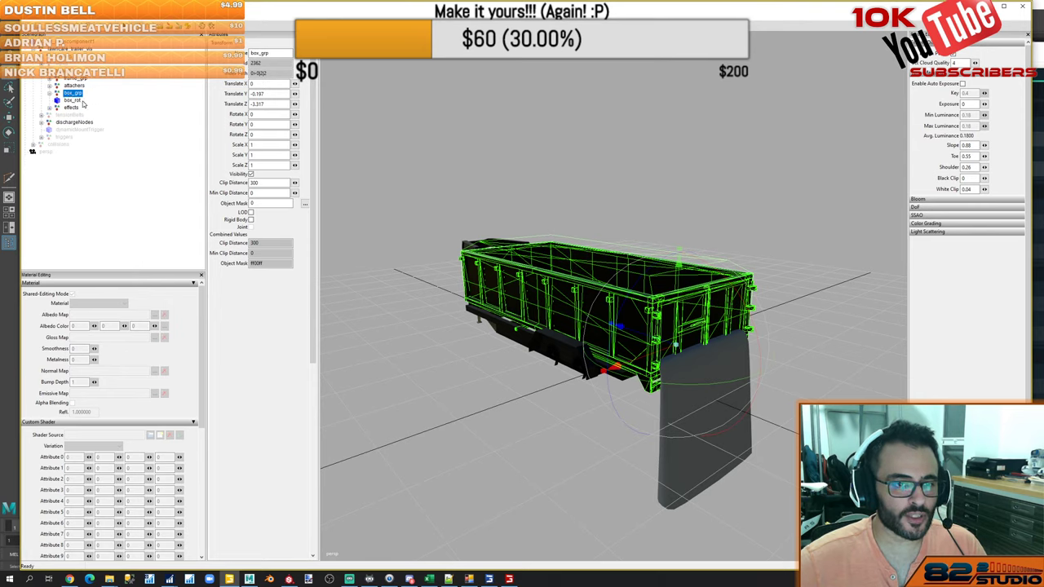
Make the tensionBelts group visible, collapse it in the hierarchy and clear the selection
{"action": "double_click", "coordinate": [78, 117]}
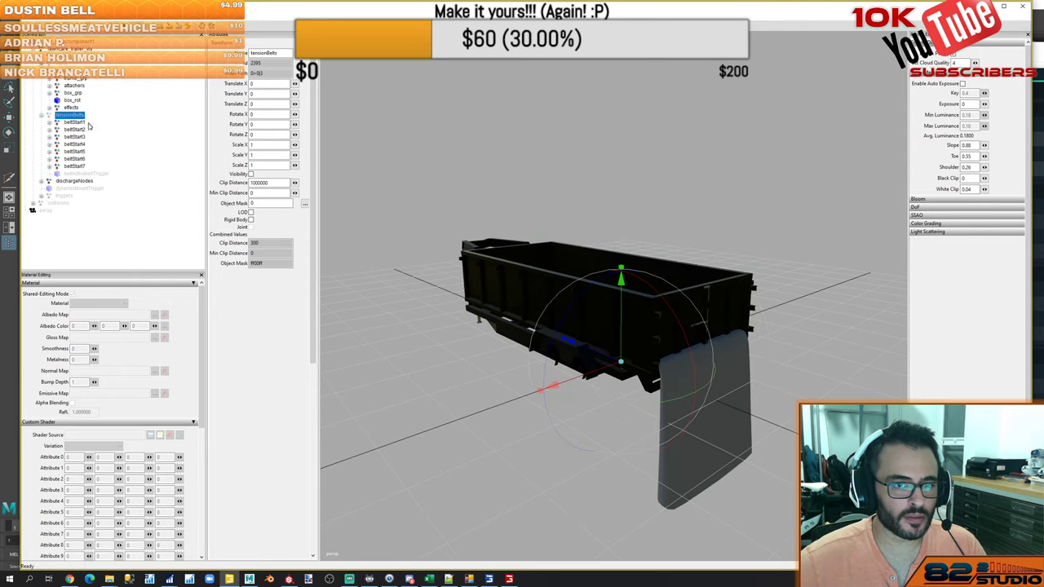
{"action": "double_click", "coordinate": [80, 116]}
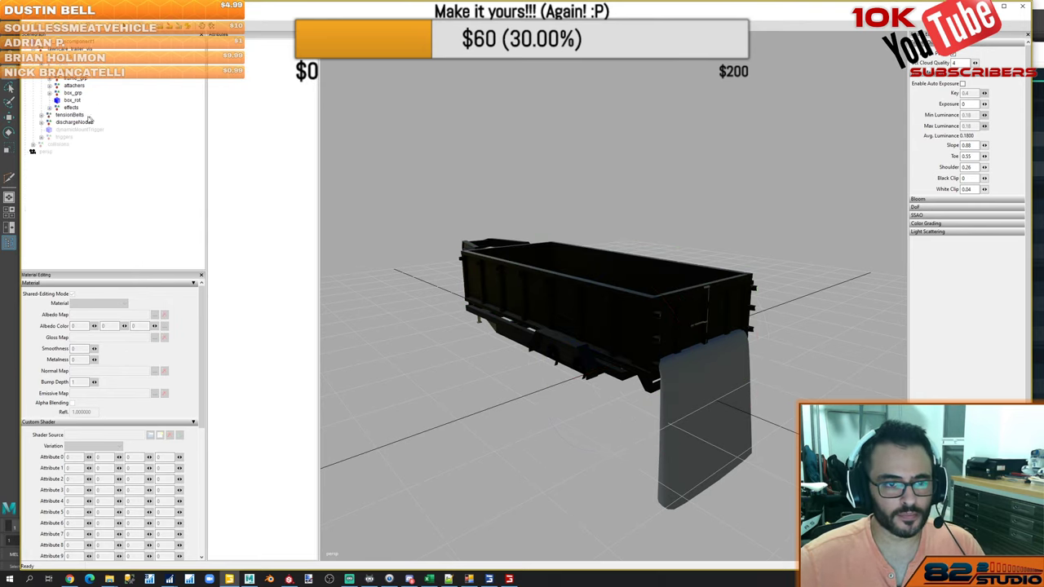
{"action": "mouse_move", "coordinate": [599, 303]}
{"action": "left_mouse_down", "text": "alt"}
{"action": "mouse_move", "coordinate": [645, 331]}
{"action": "mouse_move", "coordinate": [588, 315]}
{"action": "left_mouse_up", "text": "alt"}
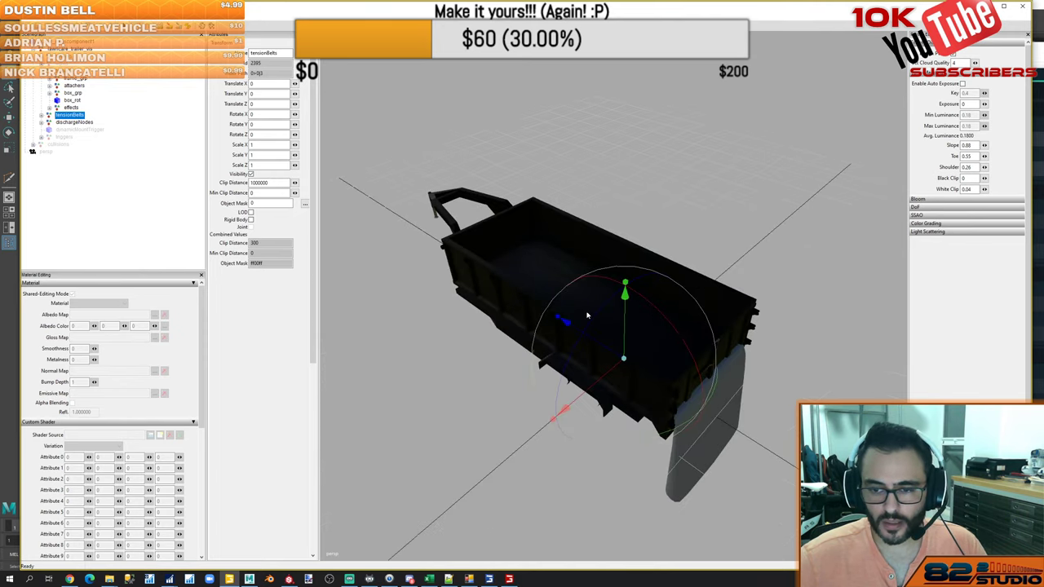
{"action": "left_click", "coordinate": [124, 150]}
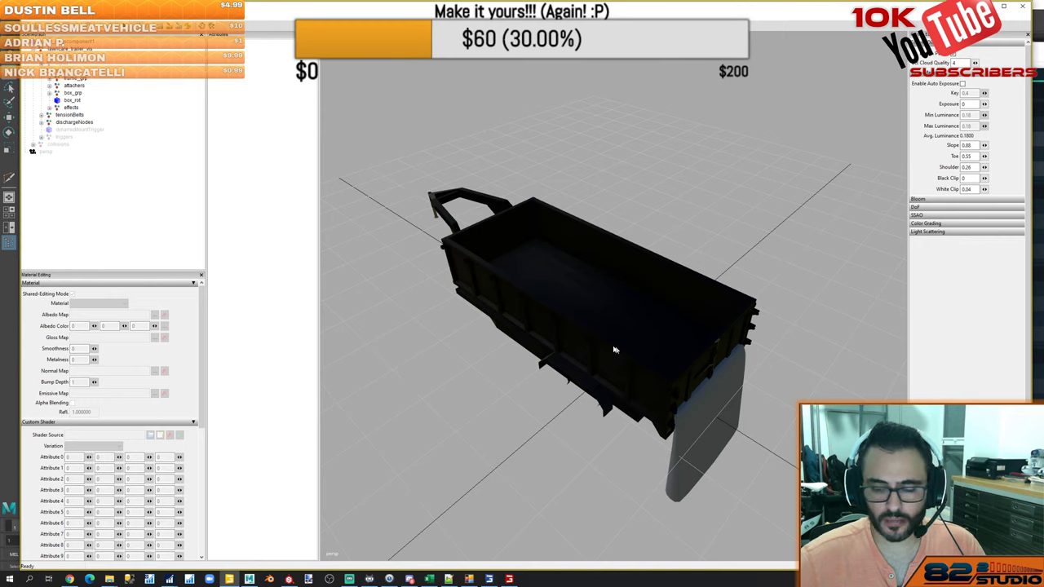
{"action": "middle_click_drag", "start_coordinate": [615, 350], "coordinate": [342, 258]}
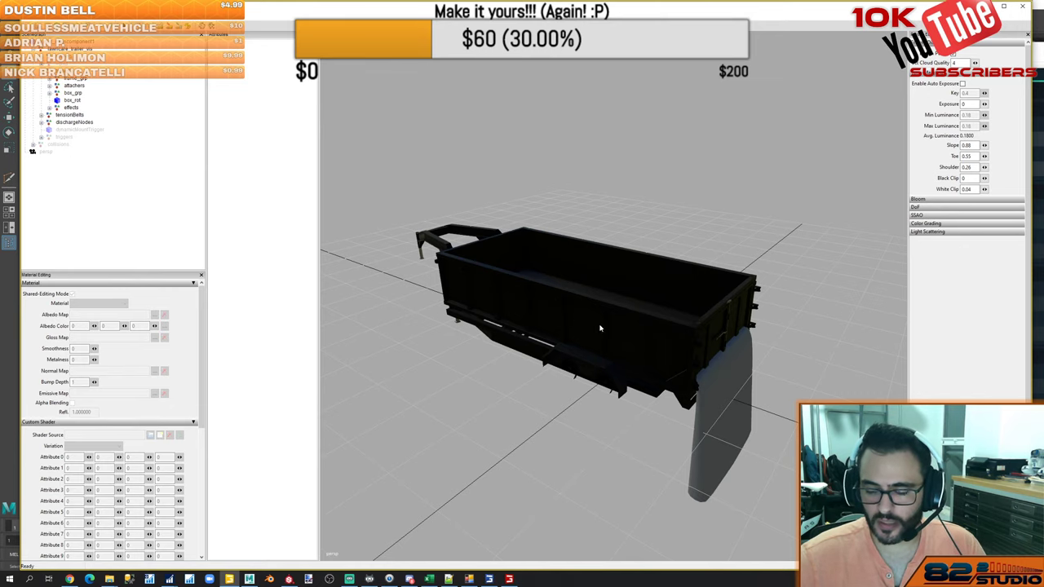
{"action": "middle_click_drag", "start_coordinate": [510, 316], "coordinate": [672, 279]}
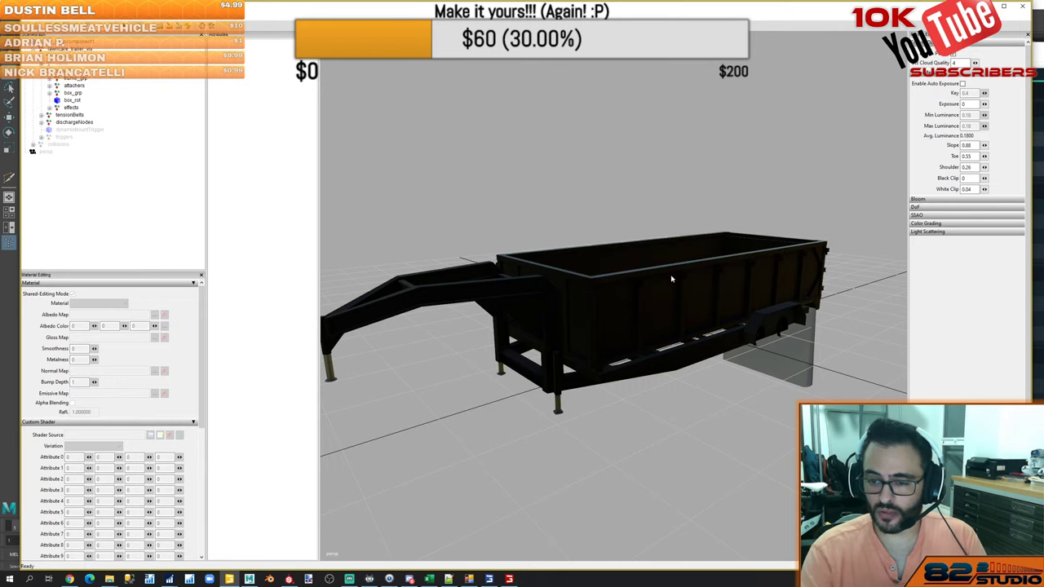
{"action": "left_click_drag", "start_coordinate": [670, 319], "coordinate": [723, 327], "text": "alt"}
{"action": "middle_click_drag", "start_coordinate": [722, 328], "coordinate": [750, 303]}
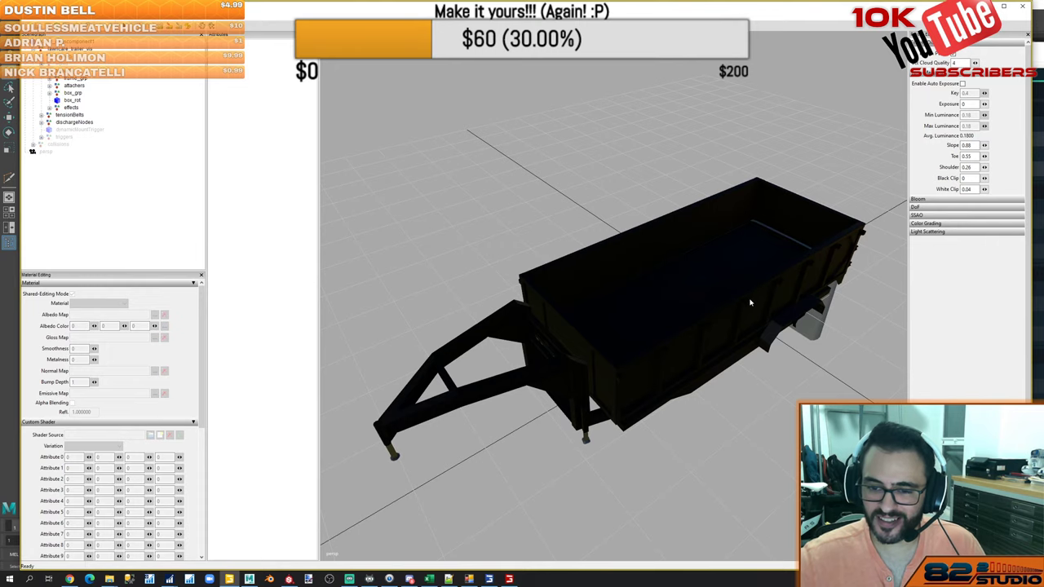
{"action": "middle_click_drag", "start_coordinate": [784, 309], "coordinate": [776, 288]}
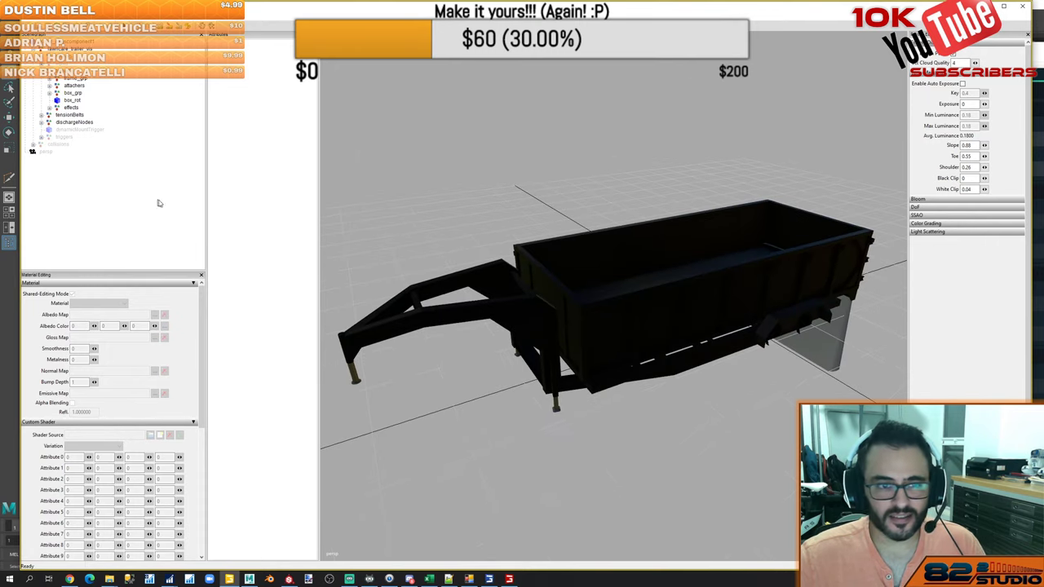
Switch to FS Icon Generator and generate the PNG store icon for 82SL Jack Moose Mow-IT Trailer D
{"action": "left_click", "coordinate": [489, 579]}
{"action": "left_click", "coordinate": [805, 133]}
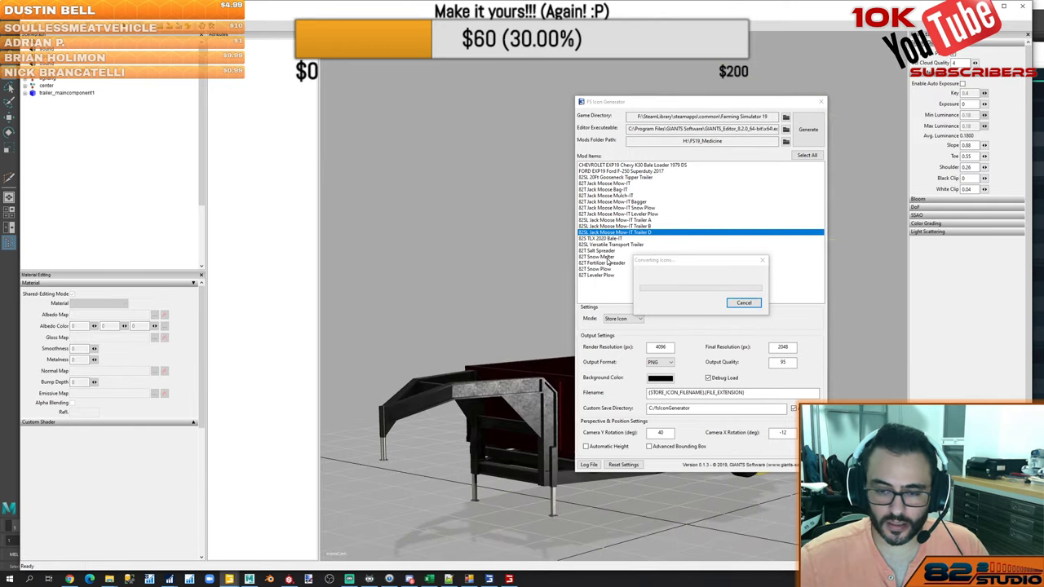
{"action": "left_click", "coordinate": [754, 289]}
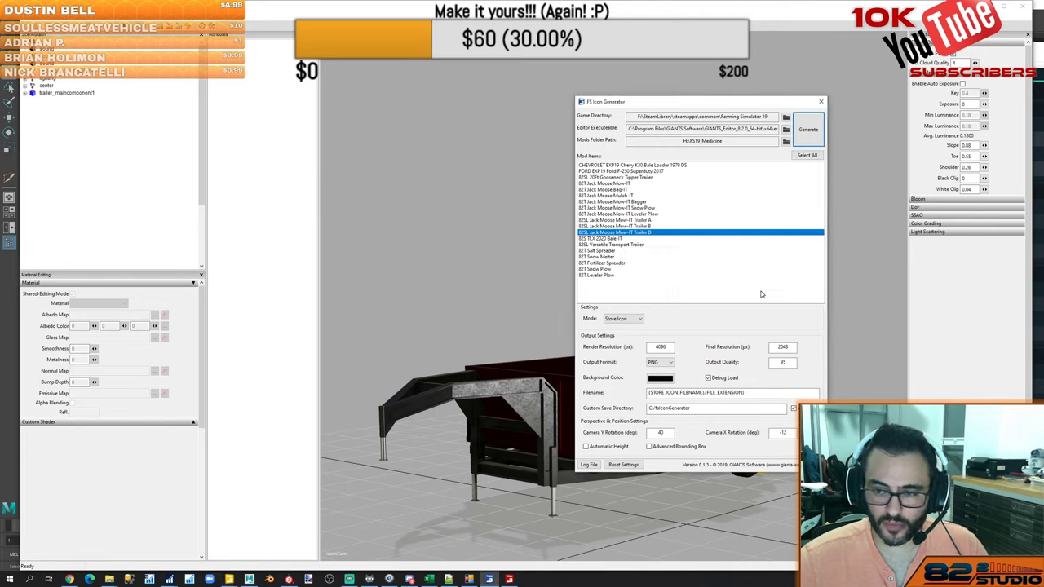
Switch to GIANTS Editor, change the viewport to the perspective camera, select the dump box's fill node and frame it
{"action": "left_click", "coordinate": [406, 144]}
{"action": "left_click_drag", "start_coordinate": [672, 295], "coordinate": [450, 350], "text": "alt"}
{"action": "middle_click_drag", "start_coordinate": [378, 333], "coordinate": [478, 312]}
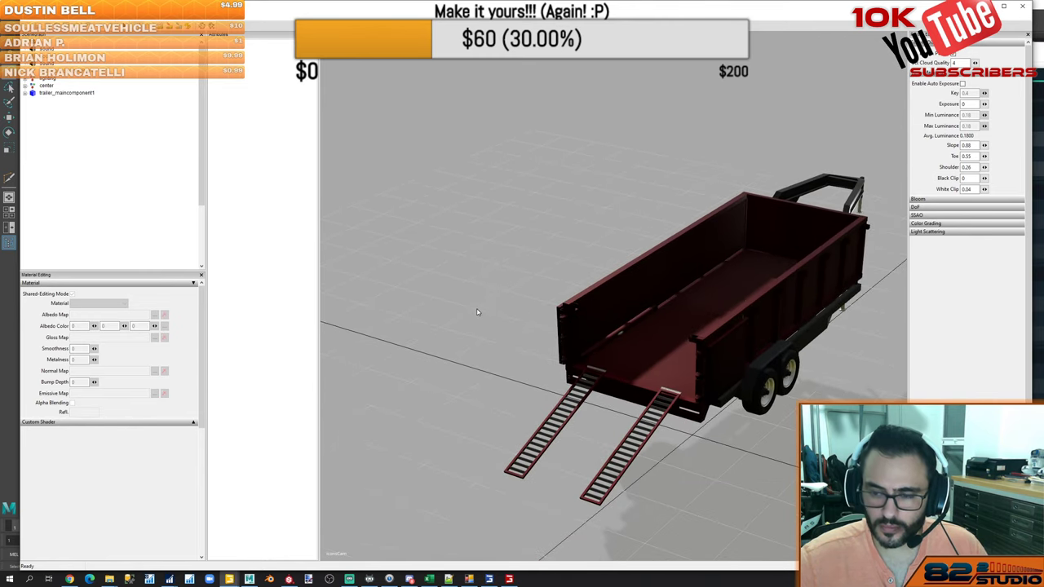
{"action": "middle_click_drag", "start_coordinate": [593, 352], "coordinate": [651, 340]}
{"action": "right_click", "coordinate": [651, 341]}
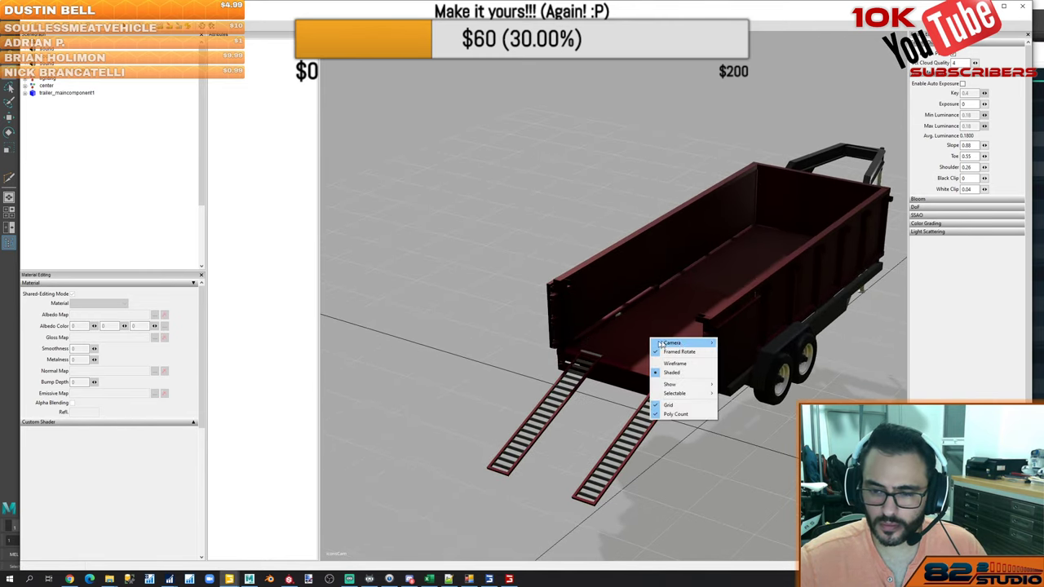
{"action": "mouse_move", "coordinate": [674, 342]}
{"action": "left_click", "coordinate": [749, 346]}
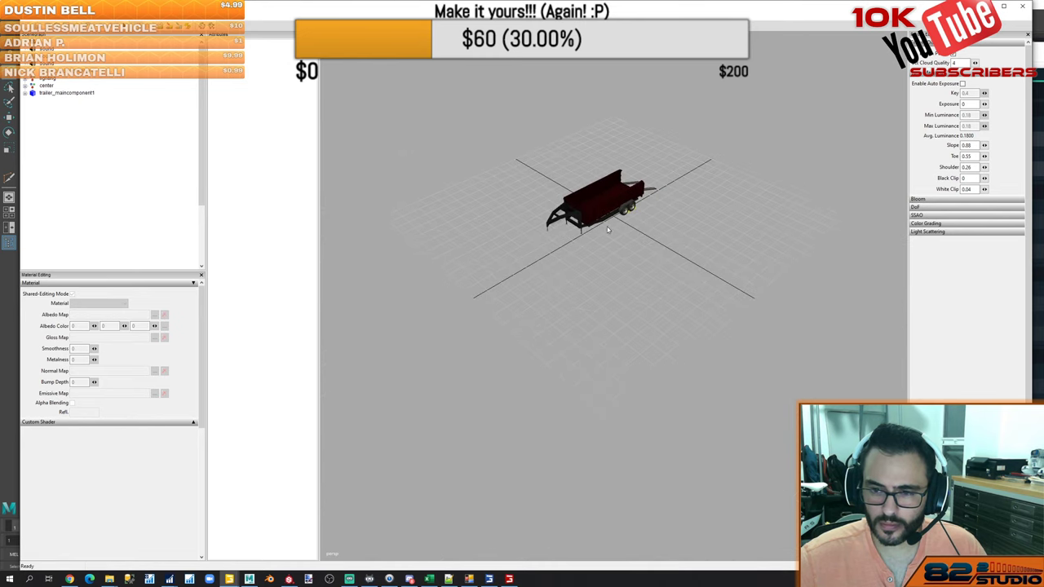
{"action": "left_click", "coordinate": [594, 210]}
{"action": "key", "text": "f"}
{"action": "mouse_move", "coordinate": [712, 402]}
{"action": "middle_mouse_down"}
{"action": "mouse_move", "coordinate": [731, 438]}
{"action": "mouse_move", "coordinate": [716, 416]}
{"action": "mouse_move", "coordinate": [741, 372]}
{"action": "mouse_move", "coordinate": [711, 392]}
{"action": "mouse_move", "coordinate": [694, 376]}
{"action": "mouse_move", "coordinate": [780, 372]}
{"action": "mouse_move", "coordinate": [723, 404]}
{"action": "middle_mouse_up"}
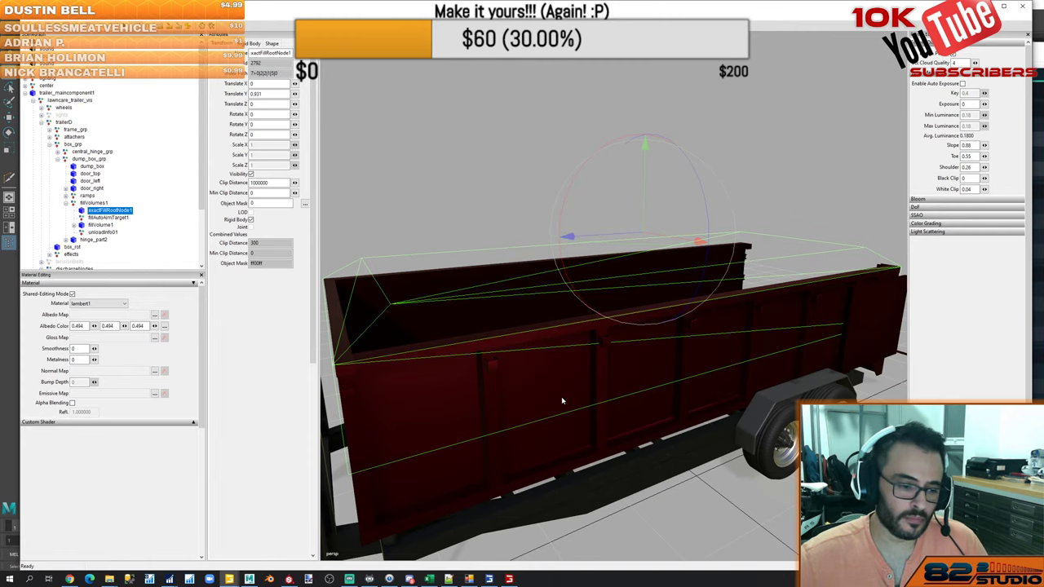
Inspect the dump box and its exact-fill node, collapse fillVolumes1 in the hierarchy and clear the selection
{"action": "left_click", "coordinate": [749, 435]}
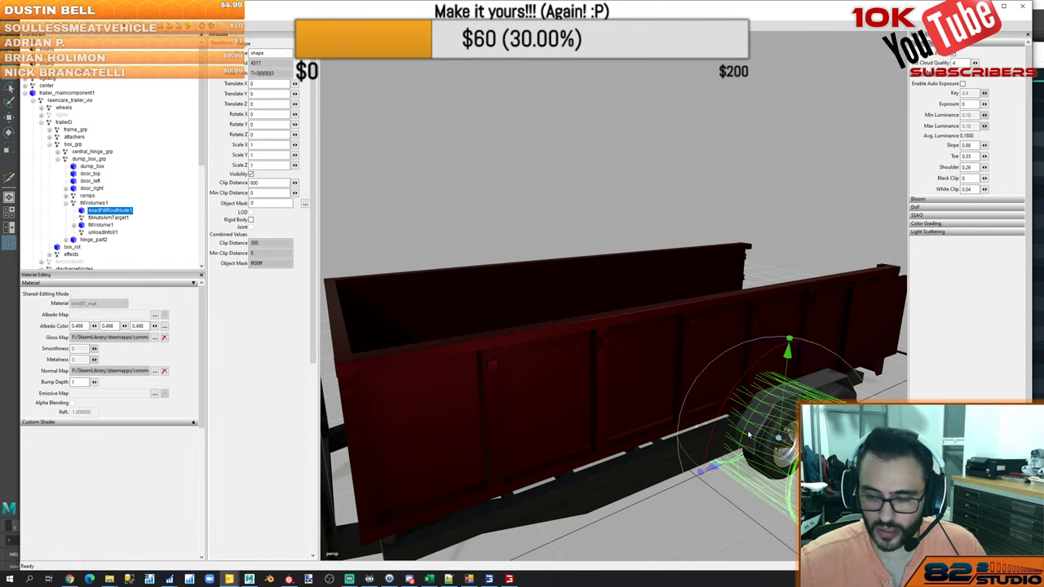
{"action": "left_click", "coordinate": [688, 183]}
{"action": "middle_click_drag", "start_coordinate": [611, 296], "coordinate": [644, 298]}
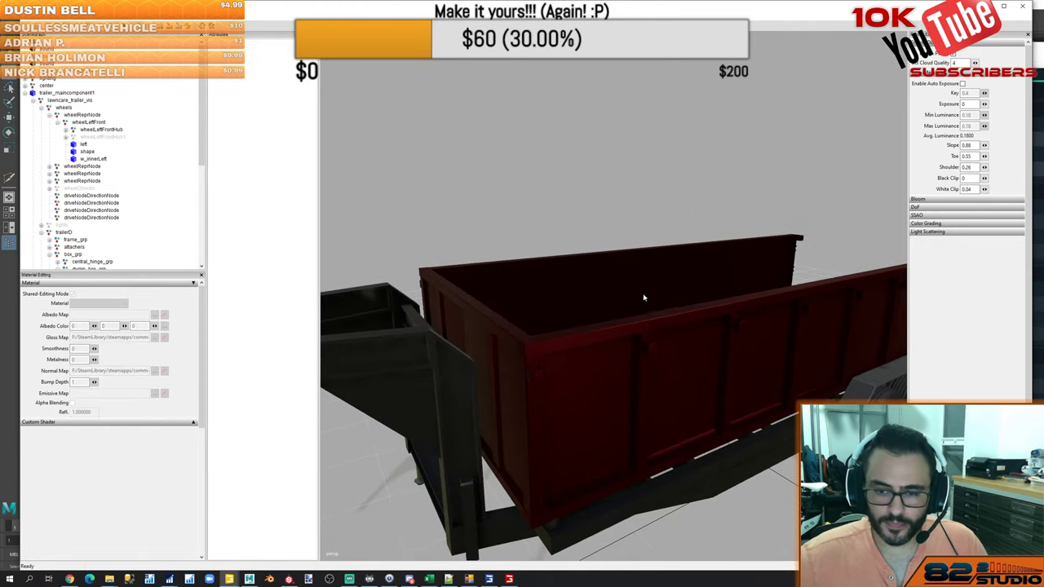
{"action": "left_click", "coordinate": [592, 341]}
{"action": "middle_click_drag", "start_coordinate": [604, 419], "coordinate": [602, 420]}
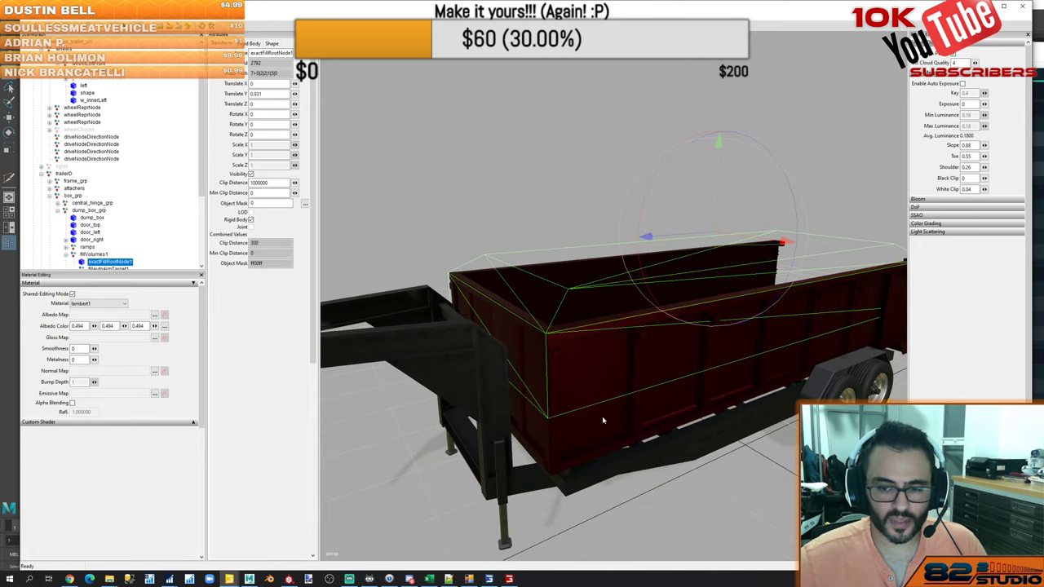
{"action": "scroll", "coordinate": [601, 418], "scroll_direction": "down", "scroll_amount": 3}
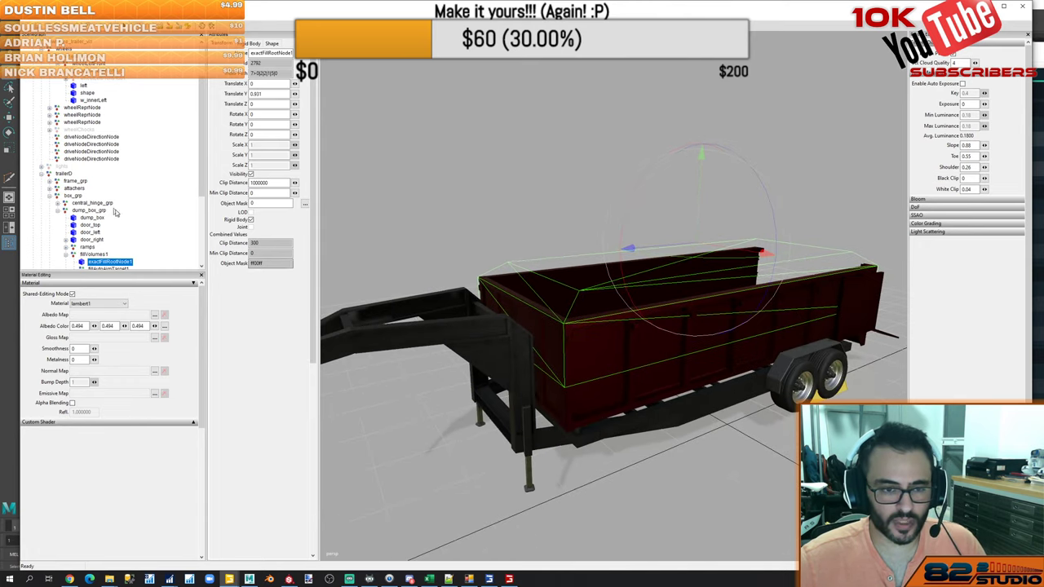
{"action": "double_click", "coordinate": [100, 255]}
{"action": "left_click", "coordinate": [460, 221]}
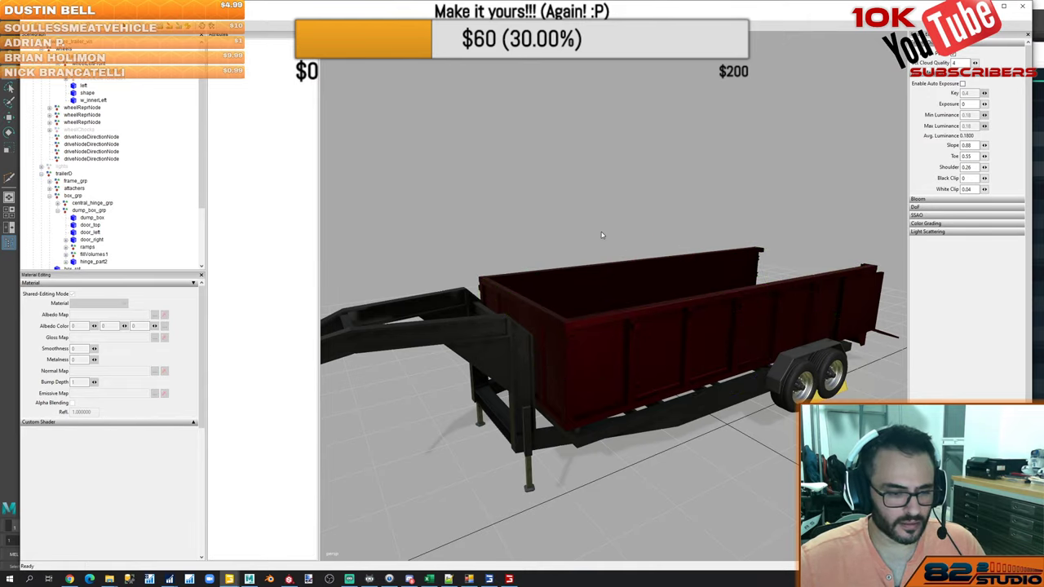
Switch to Streamlabs OBS to check the stream and return to GIANTS Editor
{"action": "key", "text": "alt+Tab"}
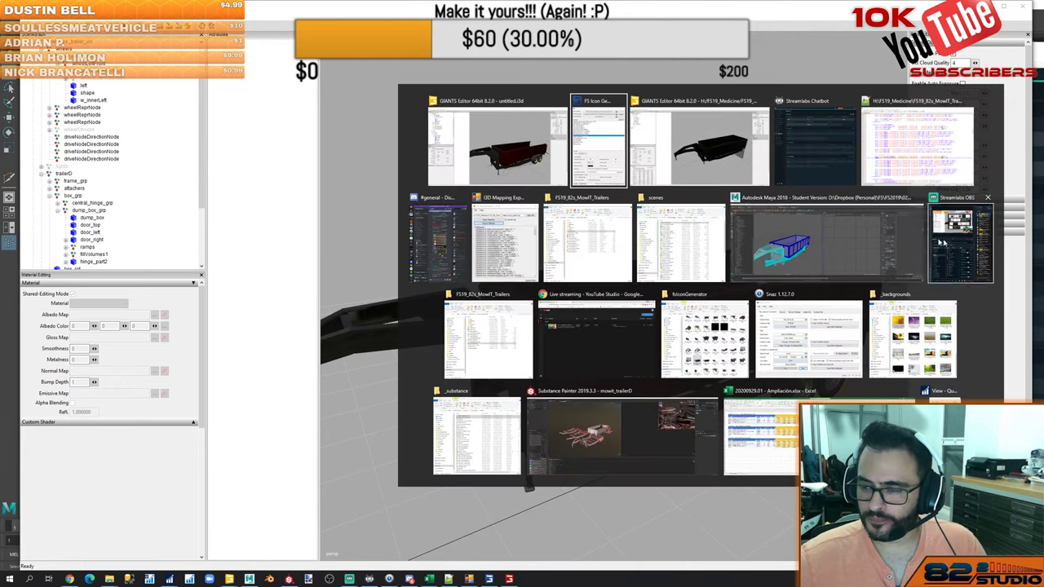
{"action": "left_click", "coordinate": [942, 243]}
{"action": "key", "text": "alt+Tab"}
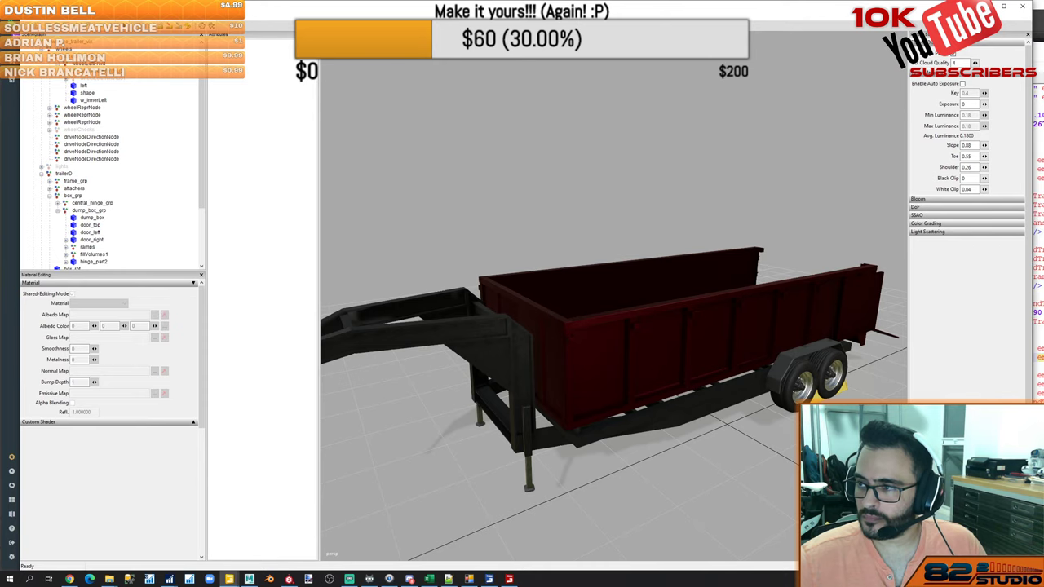
{"action": "key", "text": "alt+Tab"}
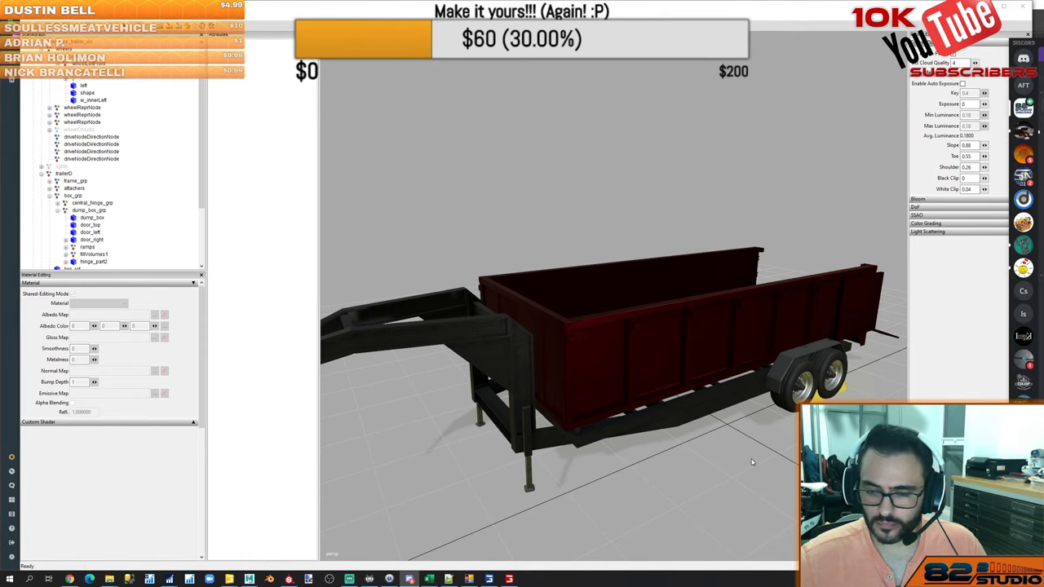
Examine the trailer's wheels, fenders, dump box front and gooseneck hitch from several sides
{"action": "left_click", "coordinate": [803, 385]}
{"action": "left_click_drag", "start_coordinate": [803, 385], "coordinate": [651, 405], "text": "alt"}
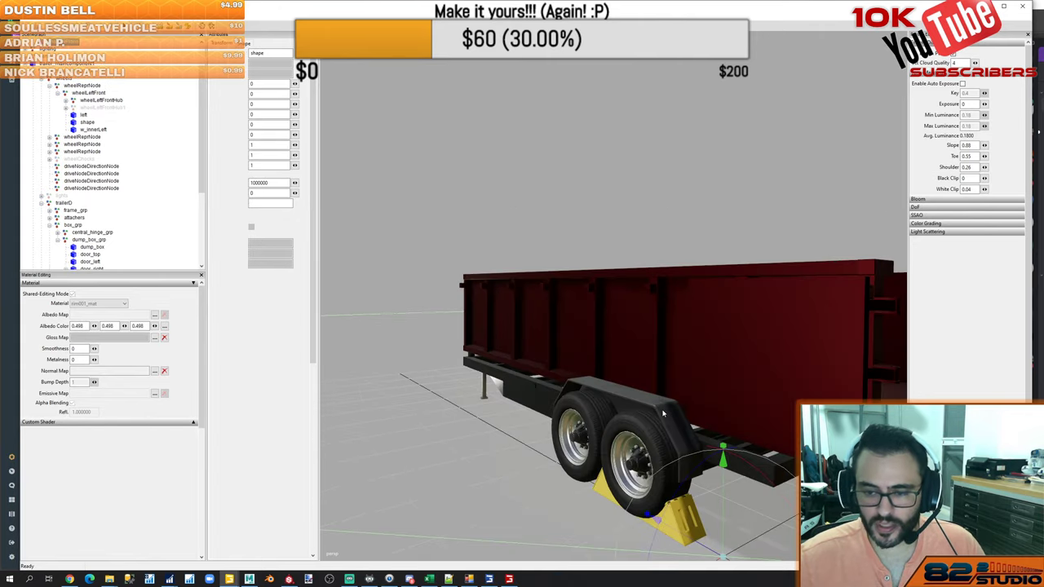
{"action": "left_click", "coordinate": [663, 414]}
{"action": "middle_click_drag", "start_coordinate": [616, 340], "coordinate": [537, 300]}
{"action": "middle_click_drag", "start_coordinate": [624, 347], "coordinate": [644, 346]}
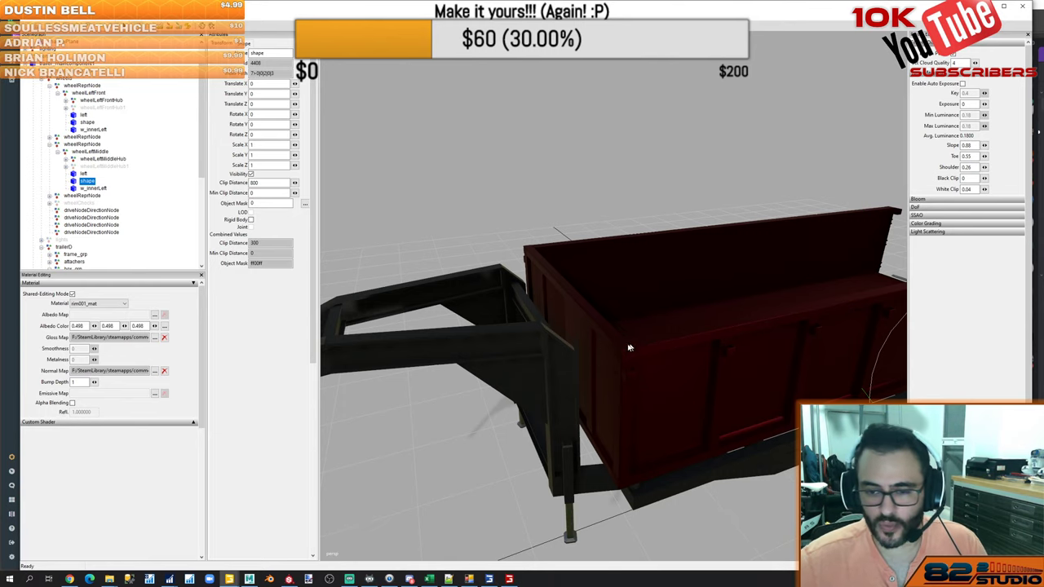
{"action": "middle_click_drag", "start_coordinate": [628, 348], "coordinate": [803, 310]}
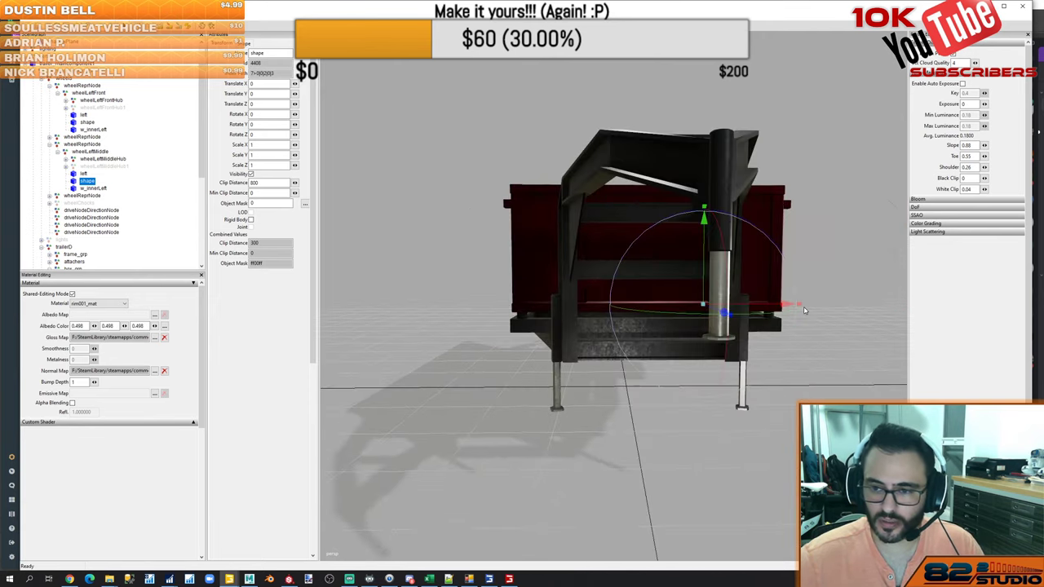
{"action": "left_click_drag", "start_coordinate": [804, 309], "coordinate": [718, 327], "text": "alt"}
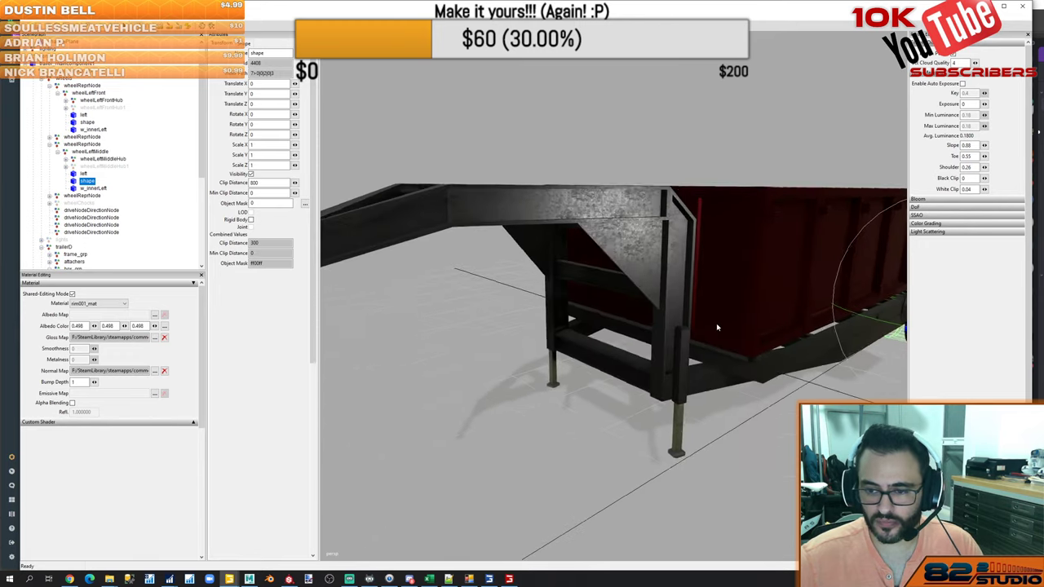
{"action": "middle_click_drag", "start_coordinate": [717, 327], "coordinate": [494, 243]}
{"action": "scroll", "coordinate": [484, 279], "scroll_direction": "up", "scroll_amount": 3}
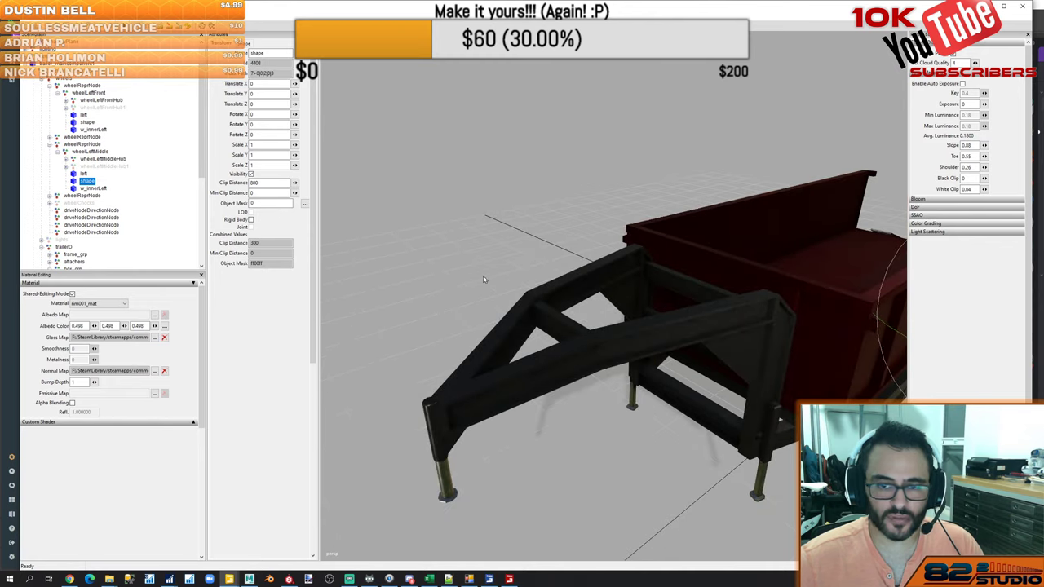
Collapse the open wheelReprNode nodes and dump_box_grp, and expand attachers and gooseneck_grp in the hierarchy
{"action": "double_click", "coordinate": [84, 86]}
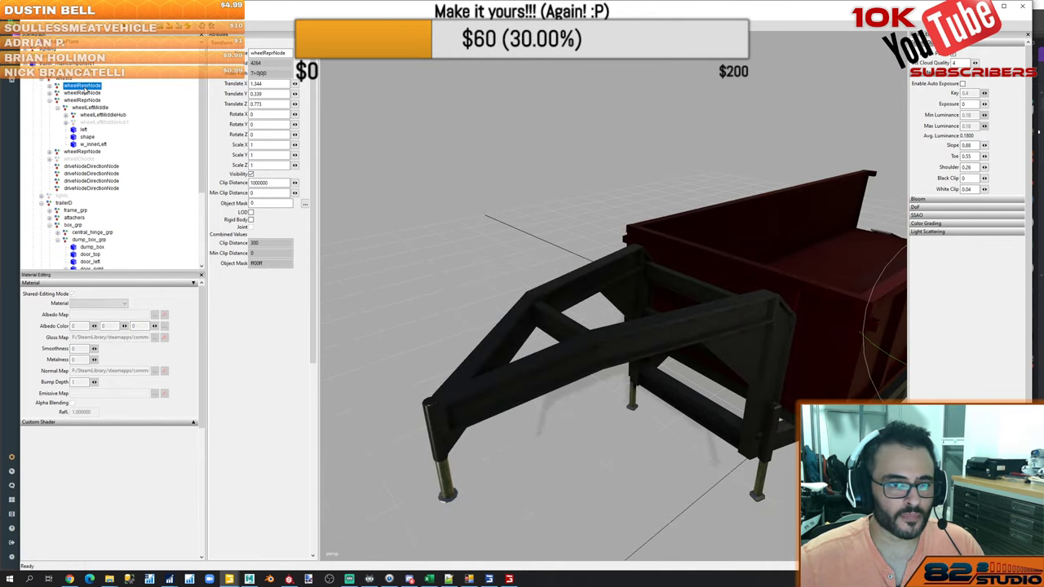
{"action": "double_click", "coordinate": [80, 101]}
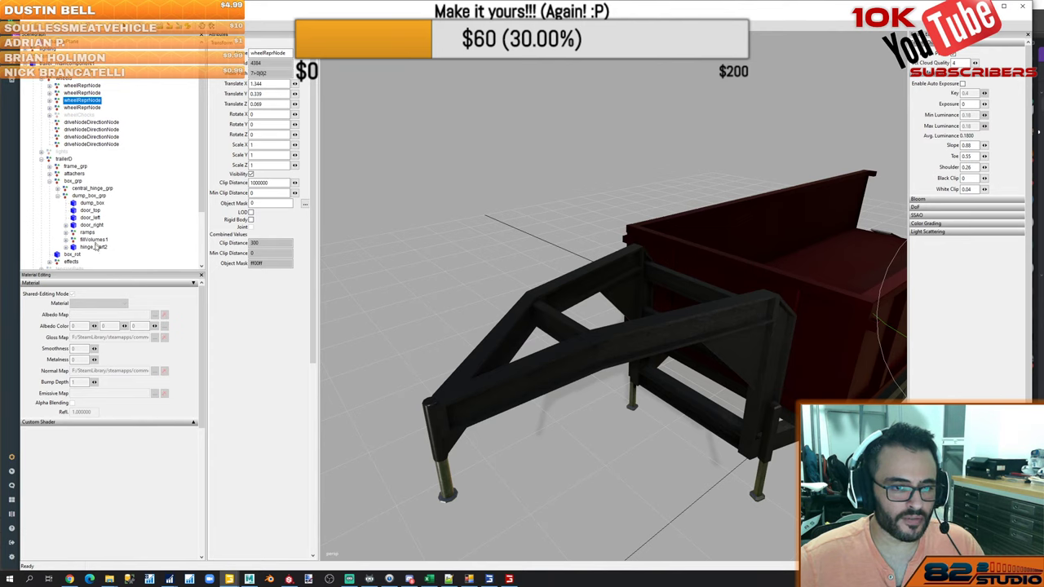
{"action": "double_click", "coordinate": [74, 197]}
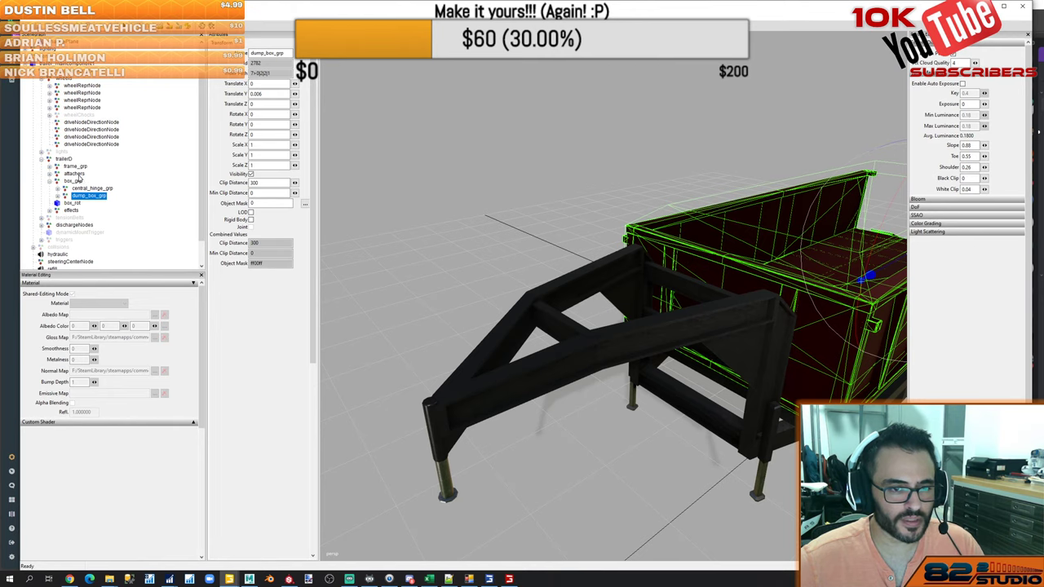
{"action": "double_click", "coordinate": [79, 176]}
{"action": "double_click", "coordinate": [98, 184]}
Make the gn_gas_tank node visible on the gooseneck and clear the selection
{"action": "left_click", "coordinate": [102, 210]}
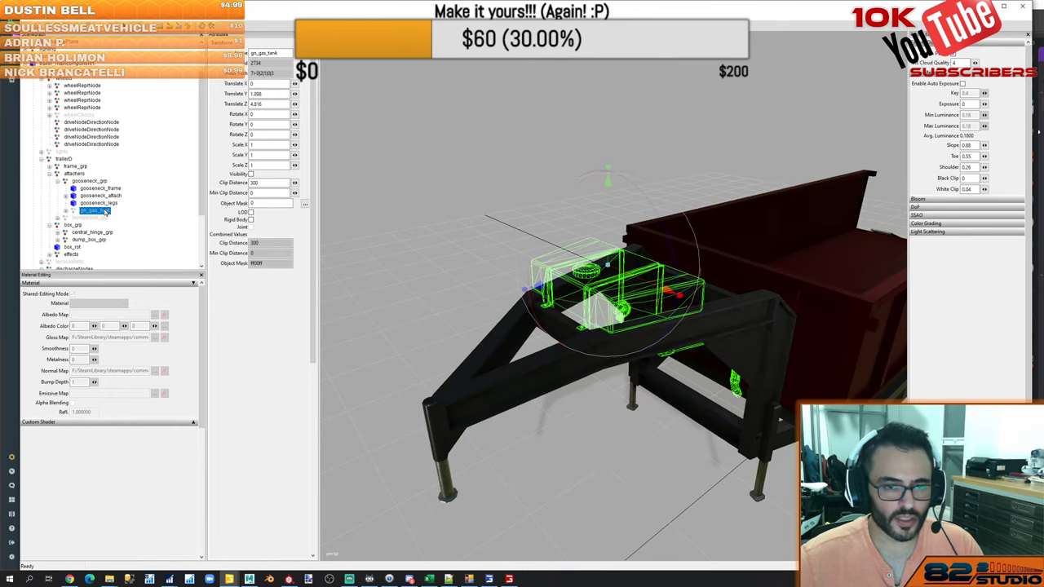
{"action": "key", "text": "h"}
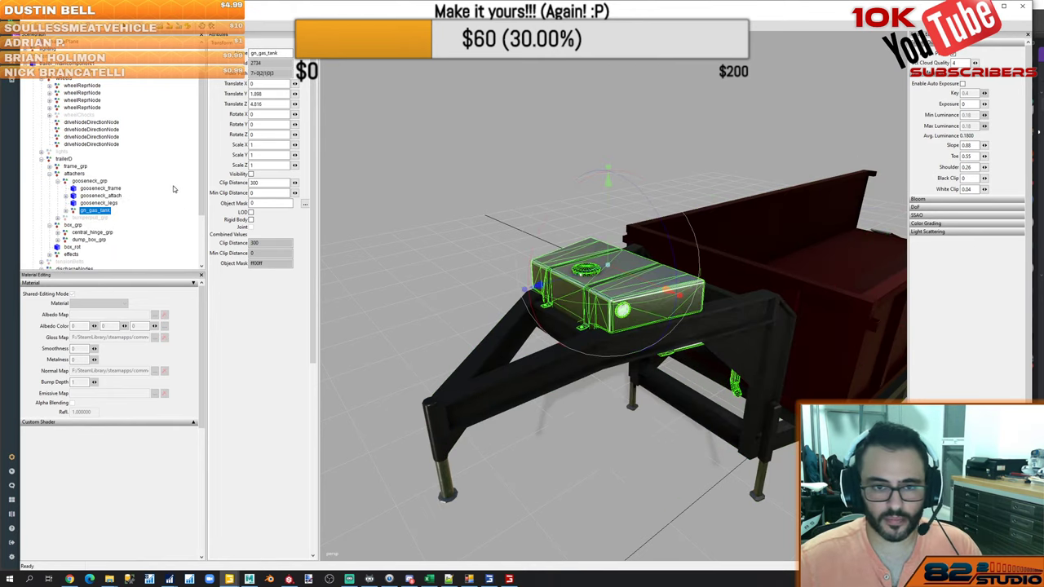
{"action": "left_click", "coordinate": [341, 259]}
Examine the gas tank on the gooseneck frame up close and the trailer as a whole
{"action": "left_click_drag", "start_coordinate": [344, 261], "coordinate": [534, 342], "text": "alt"}
{"action": "right_click_drag", "start_coordinate": [532, 343], "coordinate": [569, 341]}
{"action": "left_click_drag", "start_coordinate": [570, 342], "coordinate": [586, 334], "text": "alt"}
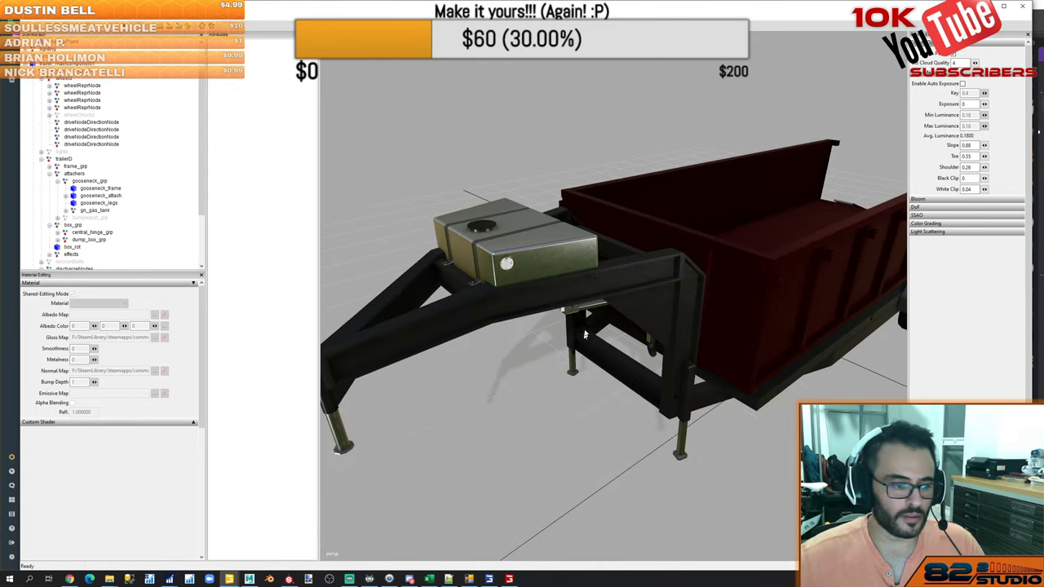
{"action": "scroll", "coordinate": [613, 274], "scroll_direction": "up", "scroll_amount": 3}
{"action": "right_click_drag", "start_coordinate": [614, 274], "coordinate": [629, 277]}
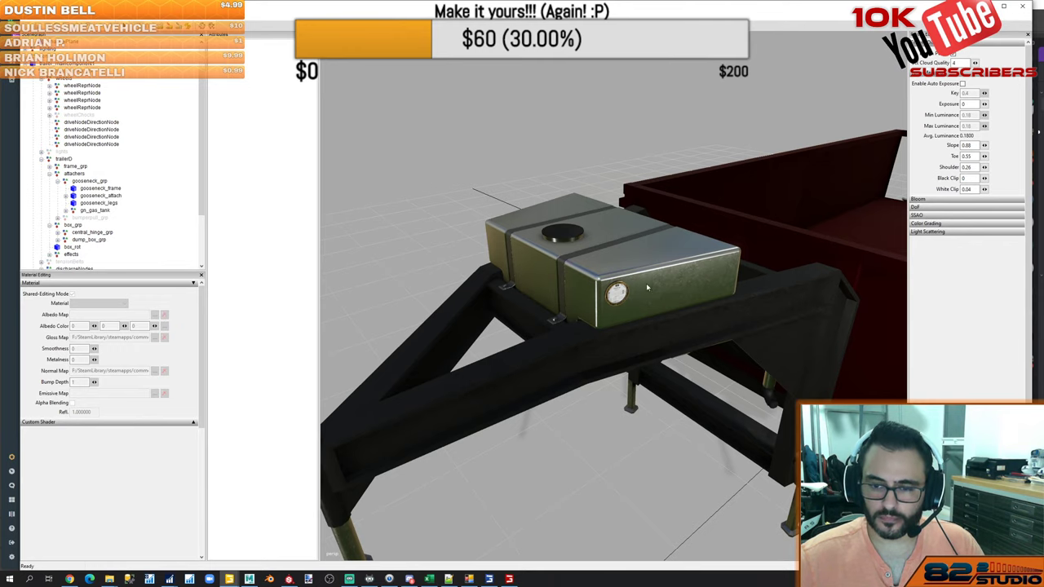
{"action": "scroll", "coordinate": [687, 315], "scroll_direction": "down", "scroll_amount": 6}
{"action": "middle_click_drag", "start_coordinate": [791, 313], "coordinate": [710, 332], "text": "alt"}
{"action": "mouse_move", "coordinate": [710, 332]}
{"action": "right_mouse_down"}
{"action": "mouse_move", "coordinate": [731, 370]}
{"action": "mouse_move", "coordinate": [733, 359]}
{"action": "mouse_move", "coordinate": [711, 348]}
{"action": "right_mouse_up"}
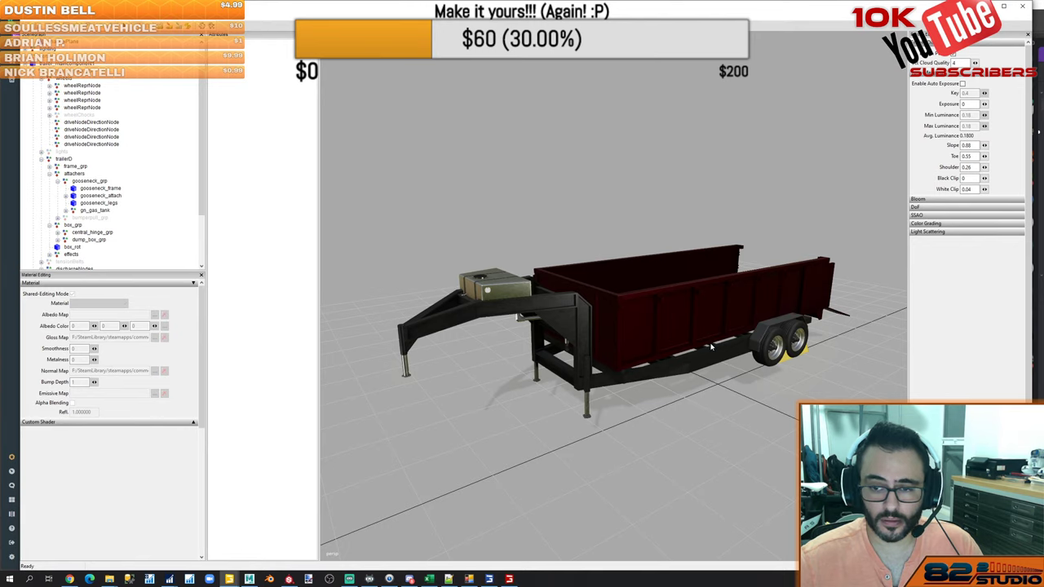
{"action": "left_click_drag", "start_coordinate": [702, 308], "coordinate": [695, 284], "text": "alt"}
{"action": "left_click_drag", "start_coordinate": [661, 324], "coordinate": [742, 341], "text": "alt"}
{"action": "right_click_drag", "start_coordinate": [648, 306], "coordinate": [734, 340]}
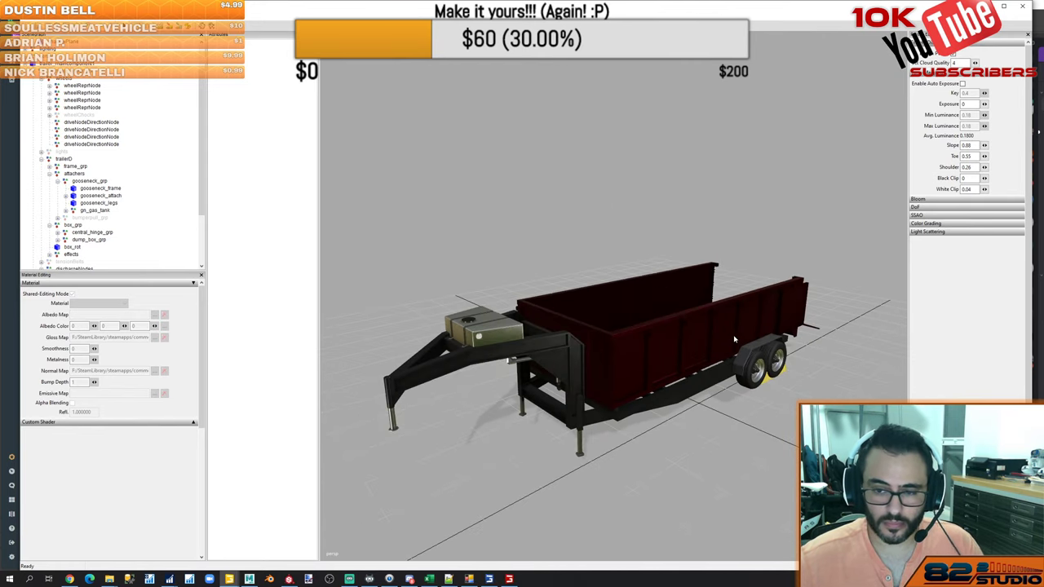
Hide the gn_gas_tank node on the gooseneck and clear the selection
{"action": "left_click", "coordinate": [103, 211]}
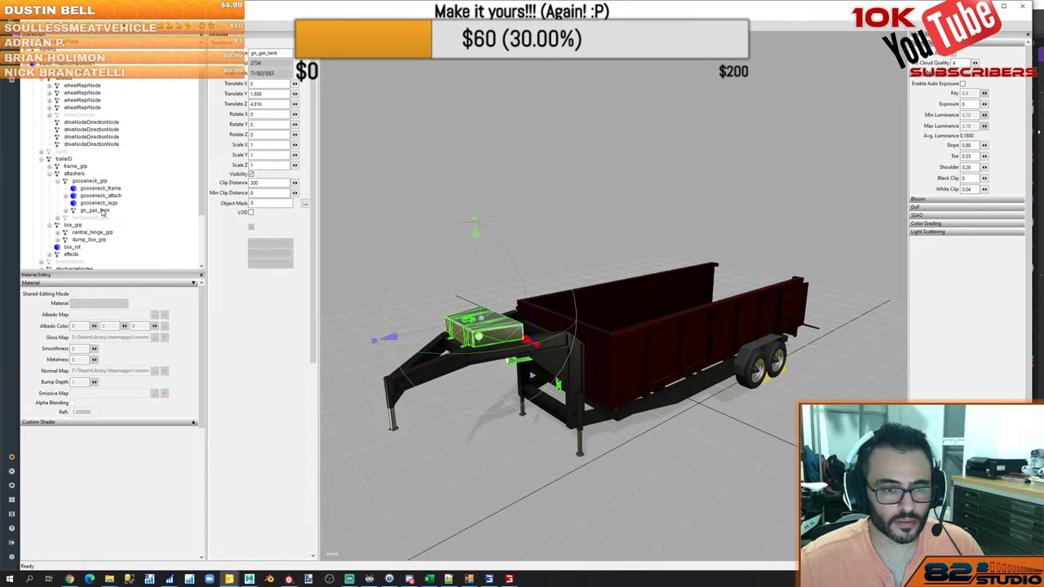
{"action": "key", "text": "ctrl+h"}
{"action": "left_click", "coordinate": [150, 223]}
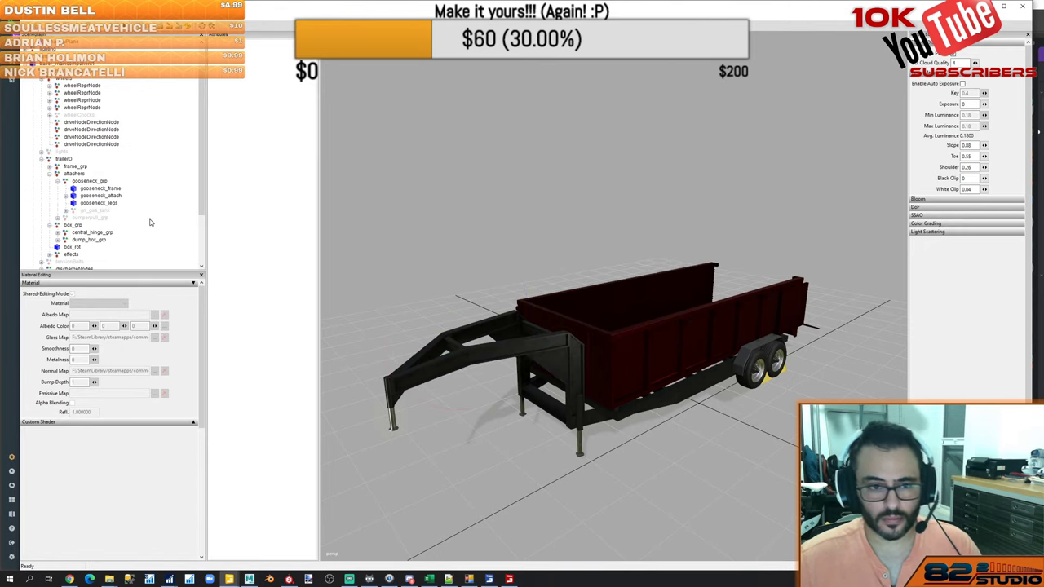
Collapse the trailerD node, make the tensionBelts group visible and clear the selection
{"action": "left_click_drag", "start_coordinate": [683, 333], "coordinate": [511, 317], "text": "alt"}
{"action": "middle_click_drag", "start_coordinate": [510, 318], "coordinate": [510, 296], "text": "alt"}
{"action": "right_click_drag", "start_coordinate": [509, 295], "coordinate": [312, 221]}
{"action": "double_click", "coordinate": [65, 159]}
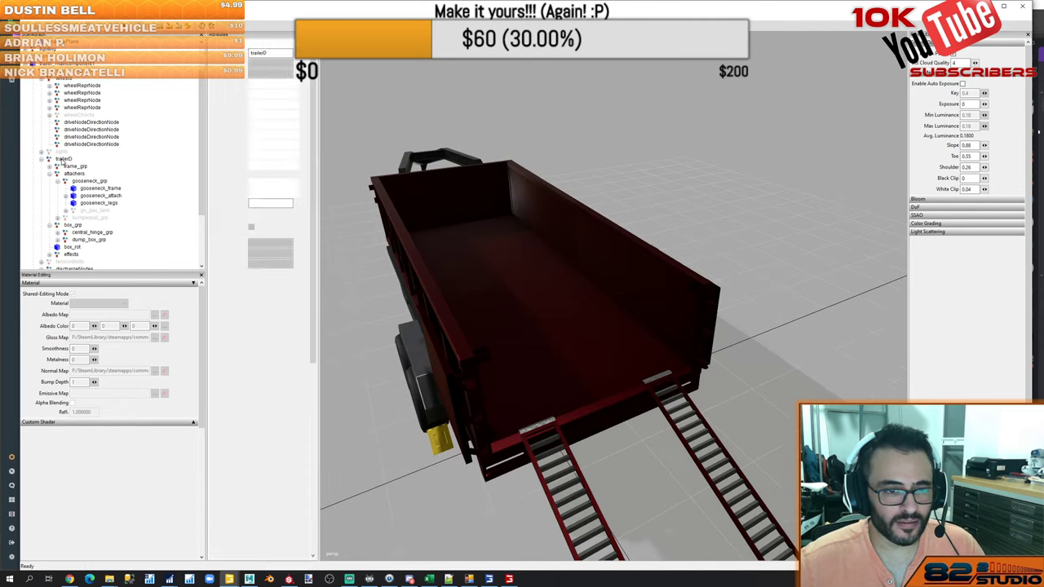
{"action": "left_click", "coordinate": [78, 189]}
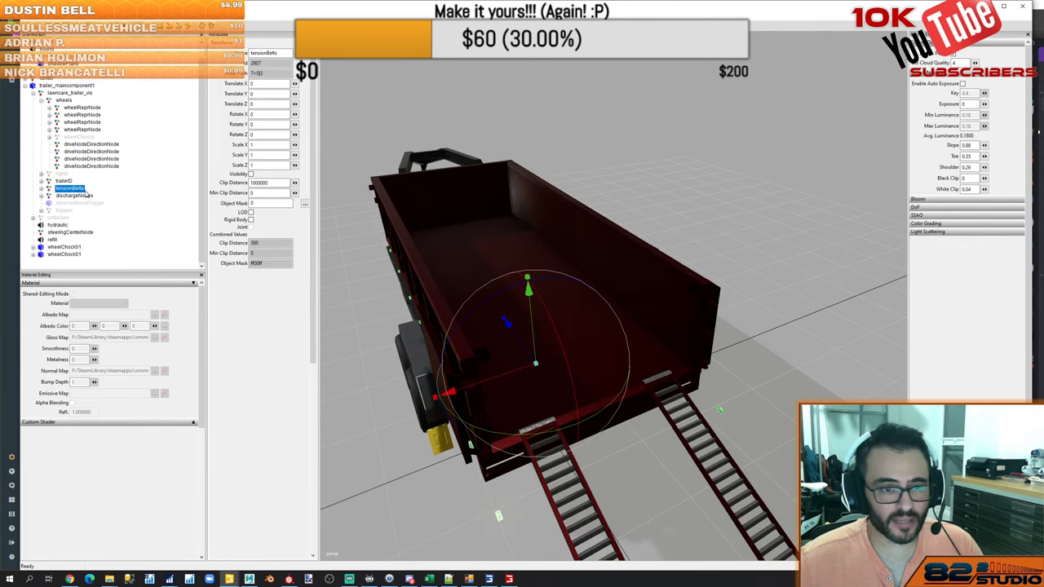
{"action": "left_click", "coordinate": [135, 214]}
{"action": "middle_click_drag", "start_coordinate": [486, 390], "coordinate": [573, 407]}
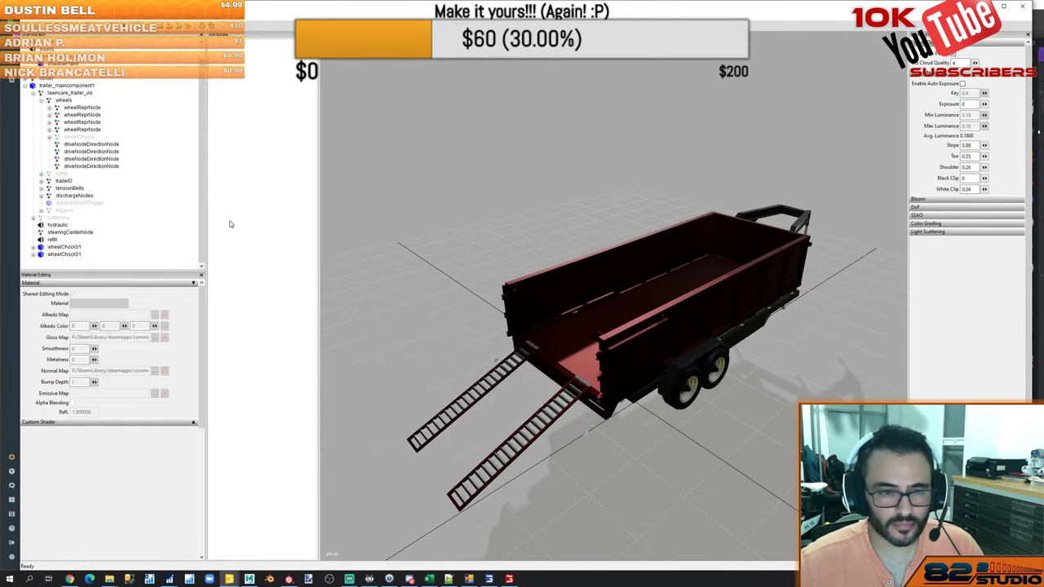
Move the tensionBelts group over the dump box floor, to about -0.907 in X and 0.166 in Y
{"action": "left_click", "coordinate": [72, 188]}
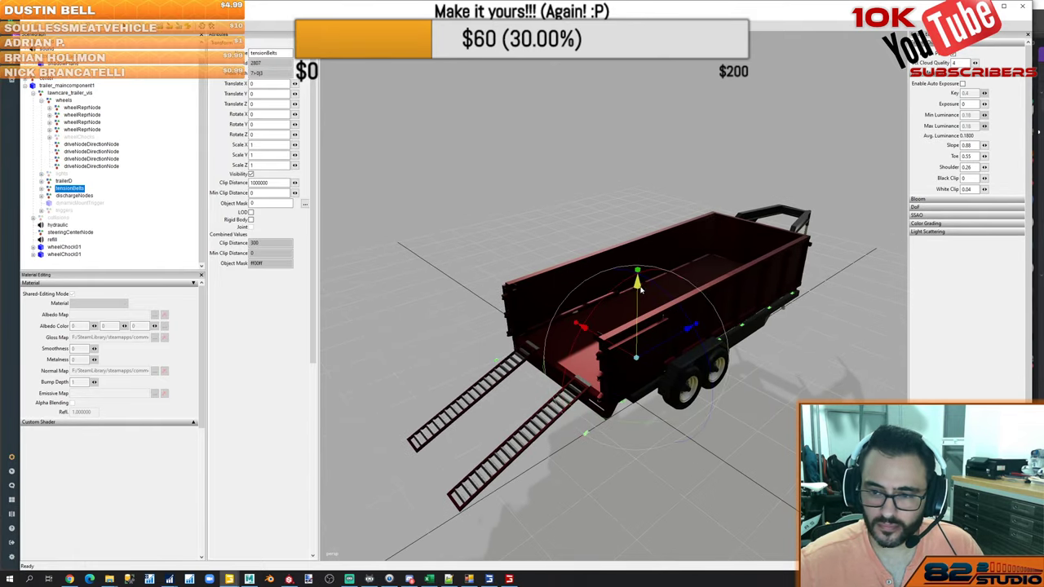
{"action": "left_click_drag", "start_coordinate": [637, 275], "coordinate": [748, 318]}
{"action": "middle_click_drag", "start_coordinate": [747, 318], "coordinate": [571, 367]}
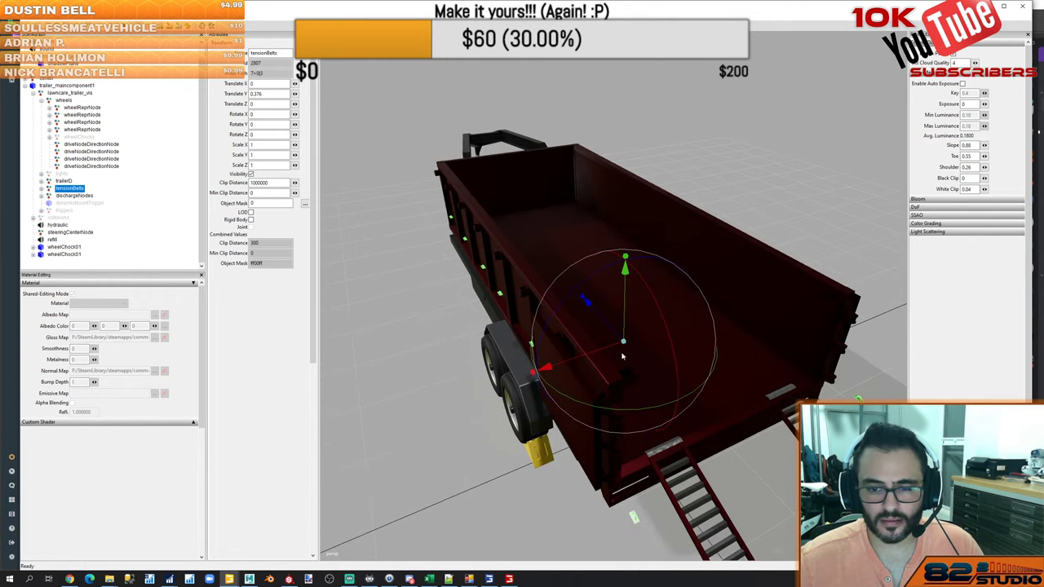
{"action": "left_click_drag", "start_coordinate": [551, 366], "coordinate": [623, 363]}
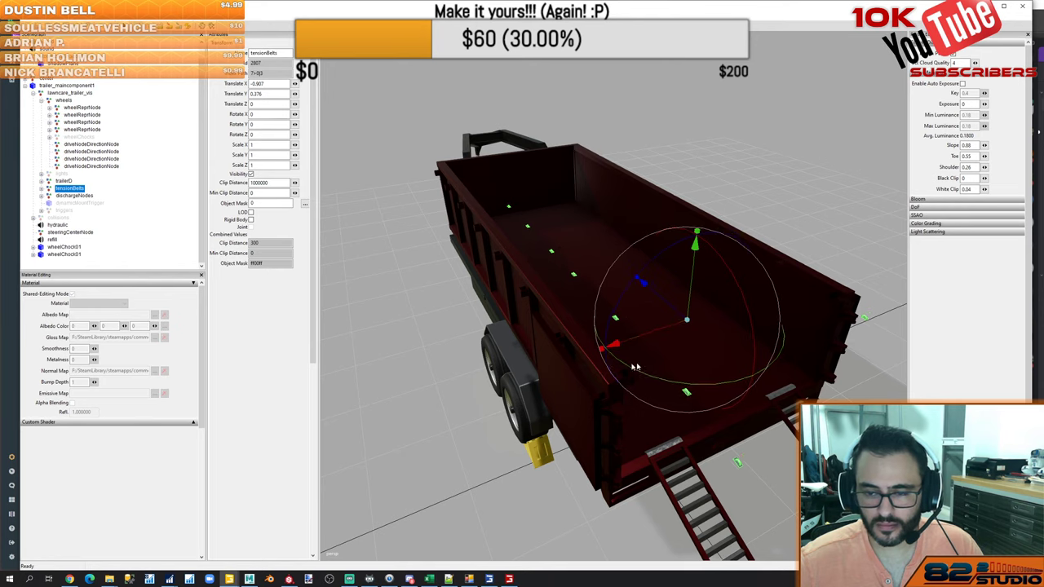
{"action": "middle_click_drag", "start_coordinate": [622, 363], "coordinate": [615, 372]}
{"action": "left_click_drag", "start_coordinate": [615, 373], "coordinate": [733, 347], "text": "alt"}
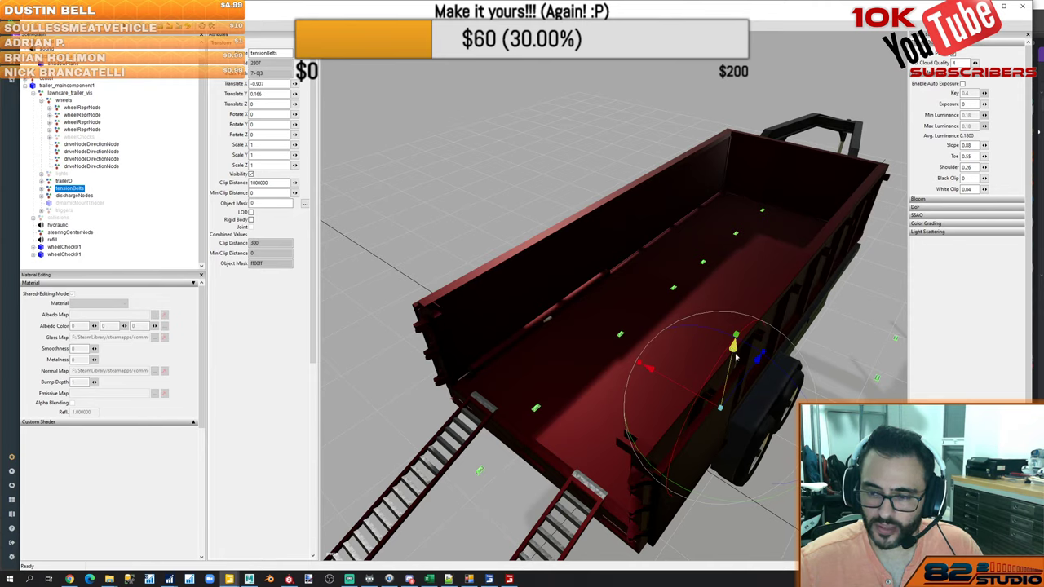
Shift the tensionBelts group to about -0.132 in X so its markers sit along the box's side wall
{"action": "left_click_drag", "start_coordinate": [651, 371], "coordinate": [607, 352]}
{"action": "left_click_drag", "start_coordinate": [551, 389], "coordinate": [603, 355], "text": "alt"}
{"action": "middle_click_drag", "start_coordinate": [604, 355], "coordinate": [755, 376]}
{"action": "left_click_drag", "start_coordinate": [754, 376], "coordinate": [745, 373], "text": "alt"}
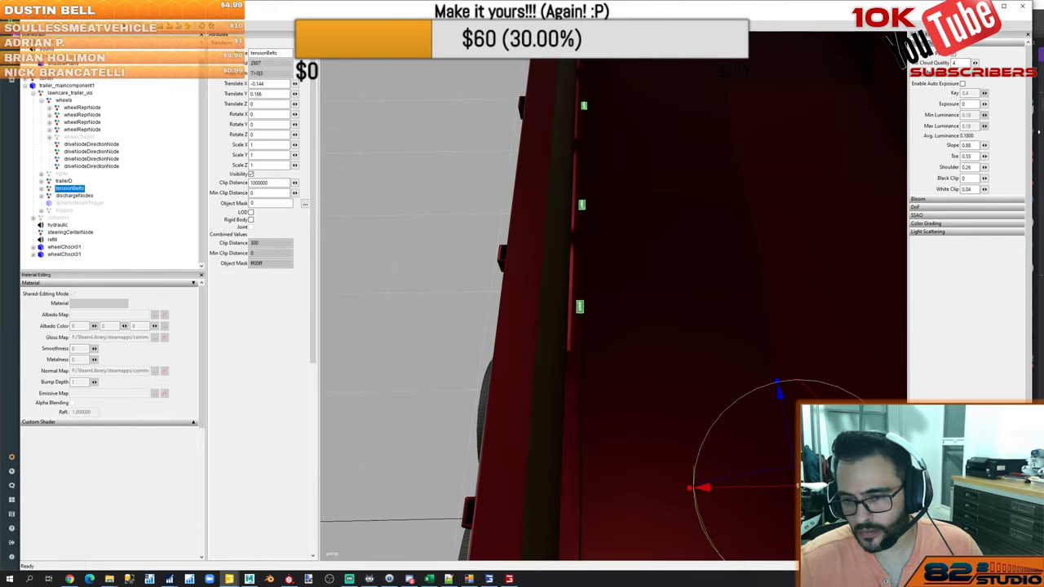
{"action": "left_click_drag", "start_coordinate": [761, 488], "coordinate": [759, 494]}
{"action": "middle_click_drag", "start_coordinate": [758, 494], "coordinate": [534, 341]}
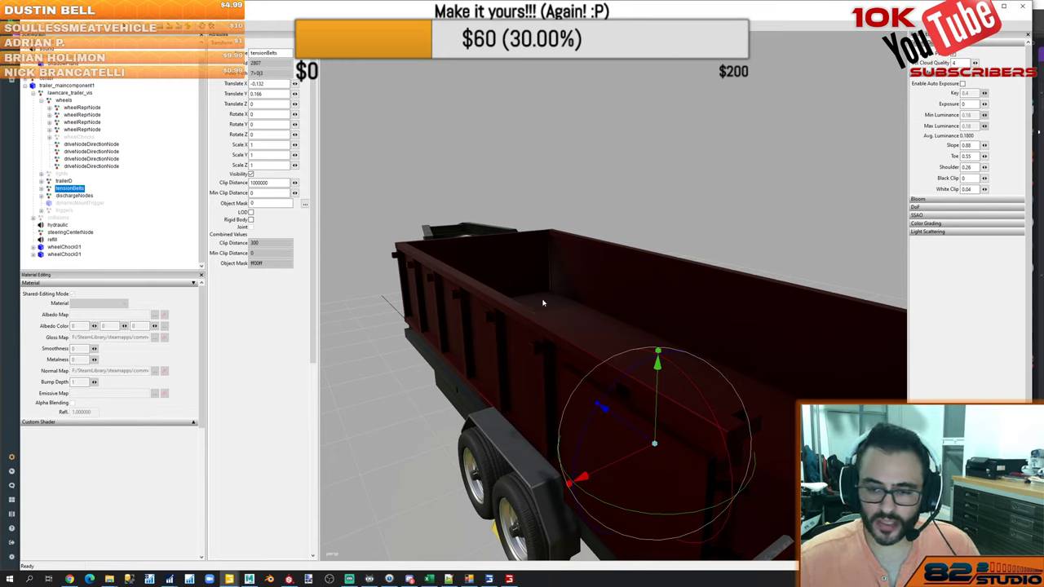
Select the exact fill mesh in the dump box, collapse the fillVolumes1 group and clear the selection
{"action": "left_click", "coordinate": [523, 318]}
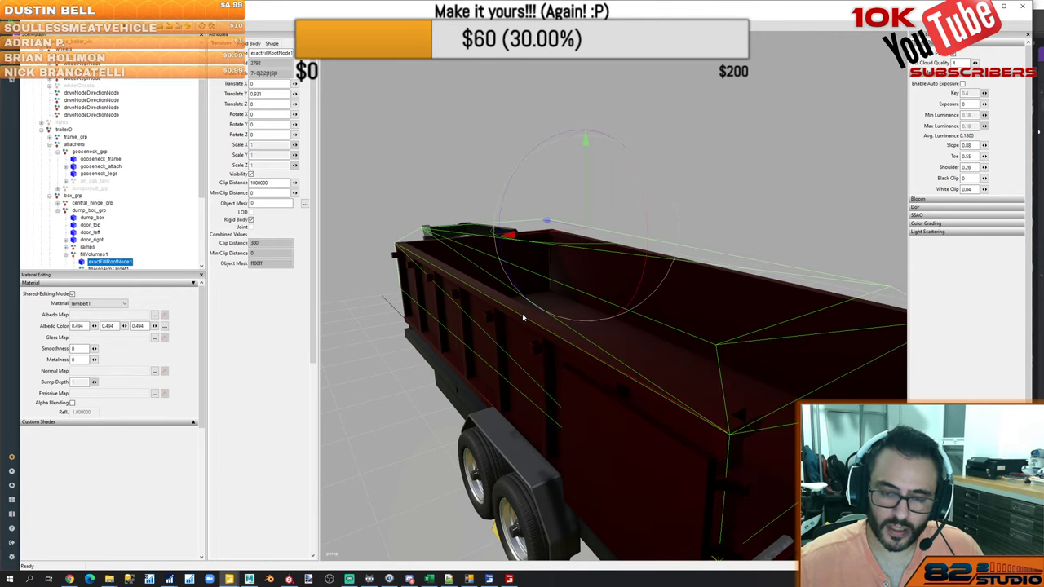
{"action": "left_click", "coordinate": [85, 254]}
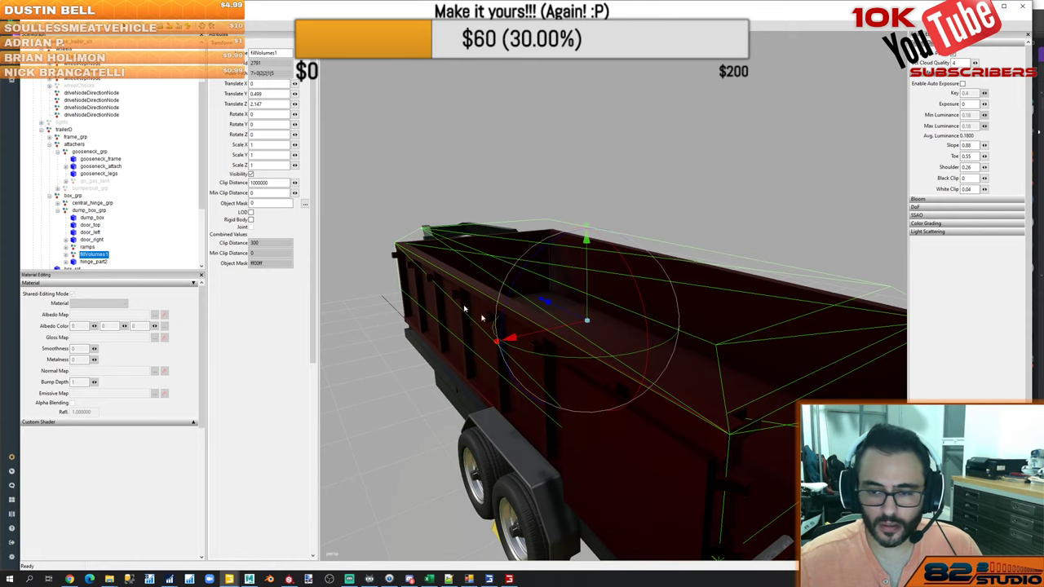
{"action": "left_click", "coordinate": [149, 208]}
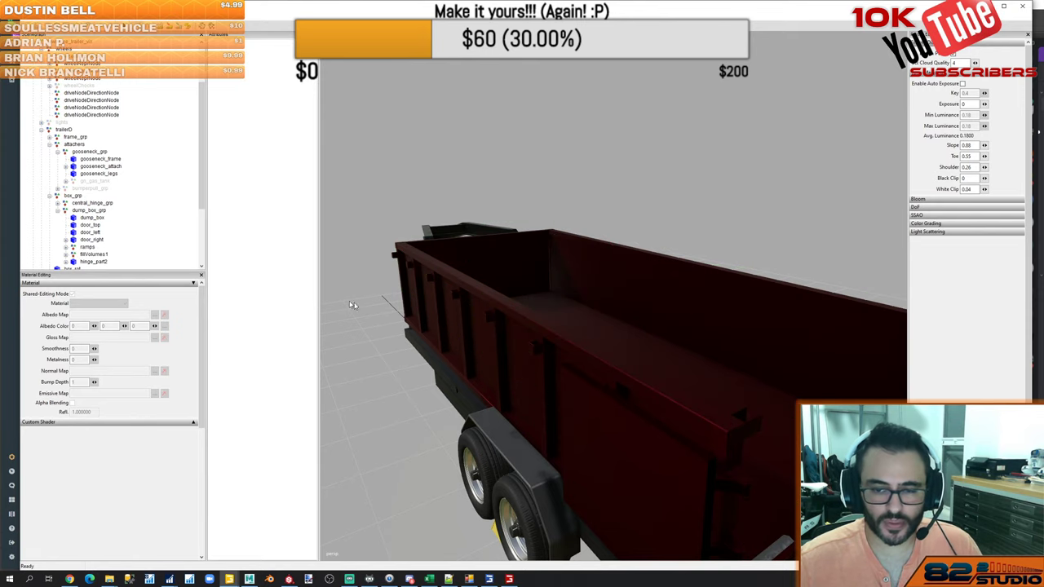
Examine the front of the dump box and its connection to the gooseneck, checking Discord in between
{"action": "left_click_drag", "start_coordinate": [532, 350], "coordinate": [687, 350], "text": "alt"}
{"action": "middle_click_drag", "start_coordinate": [688, 350], "coordinate": [697, 347], "text": "alt"}
{"action": "left_click_drag", "start_coordinate": [696, 347], "coordinate": [659, 344], "text": "alt"}
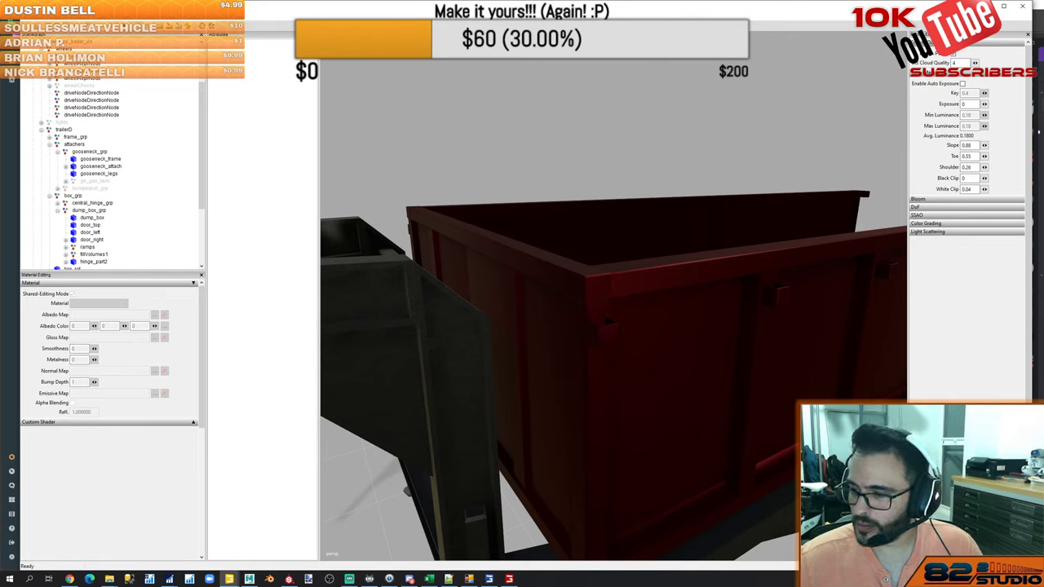
{"action": "key", "text": "alt+Tab"}
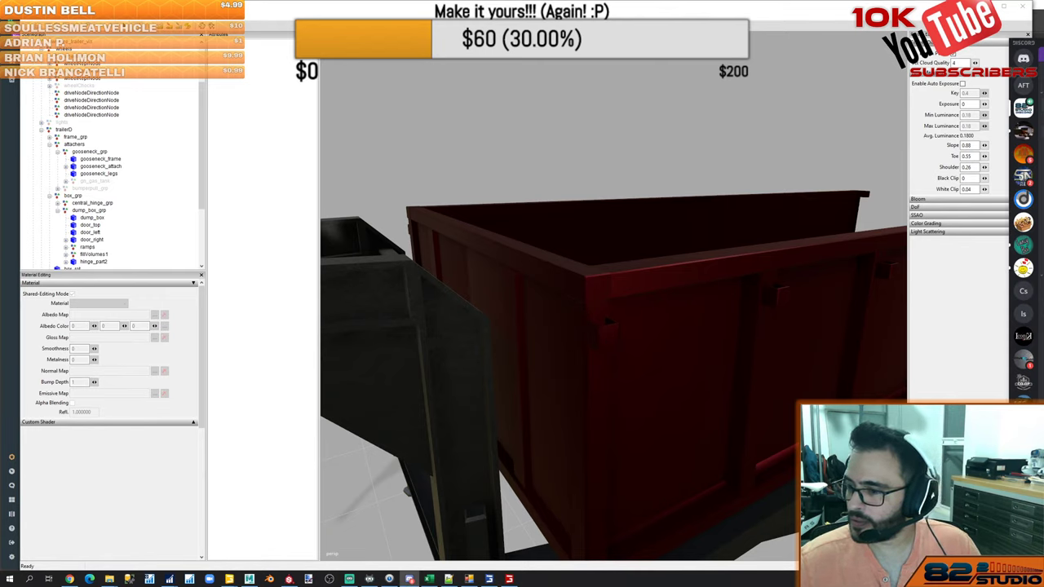
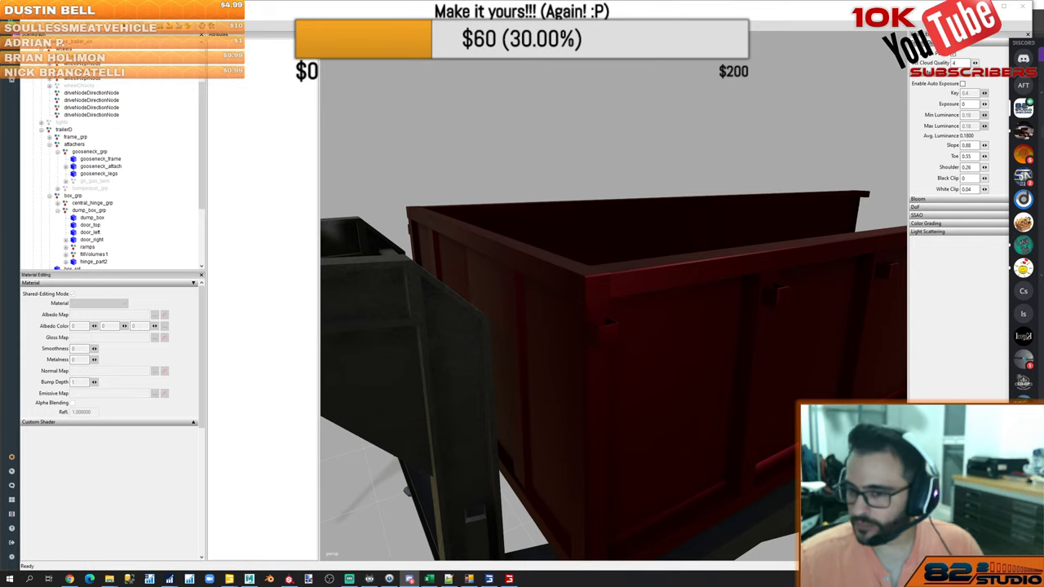
{"action": "scroll", "coordinate": [794, 264], "scroll_direction": "down", "scroll_amount": 5}
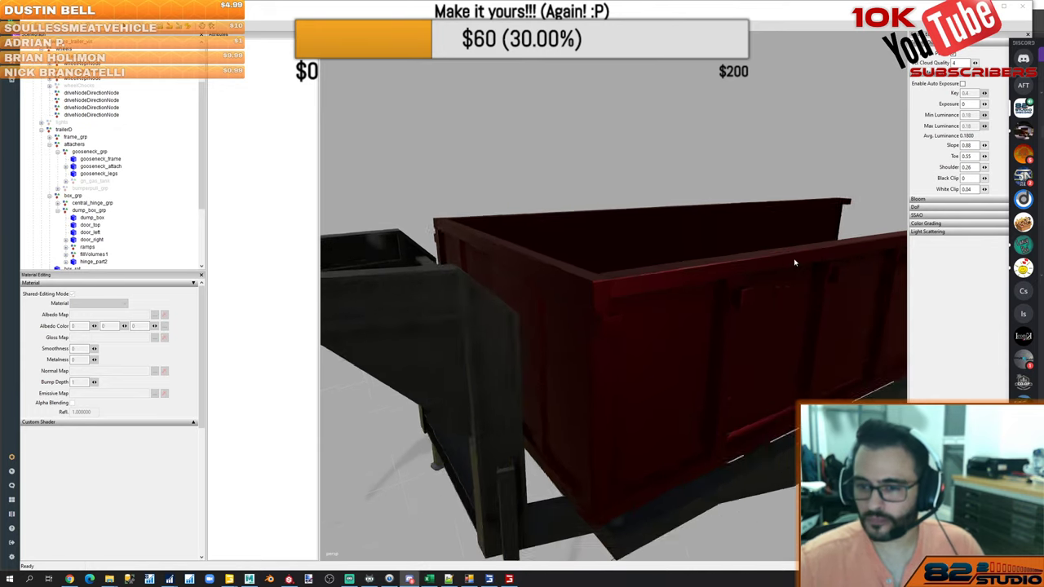
{"action": "left_click_drag", "start_coordinate": [794, 263], "coordinate": [767, 325], "text": "alt"}
{"action": "scroll", "coordinate": [745, 310], "scroll_direction": "down", "scroll_amount": 3}
{"action": "middle_click_drag", "start_coordinate": [767, 326], "coordinate": [777, 328]}
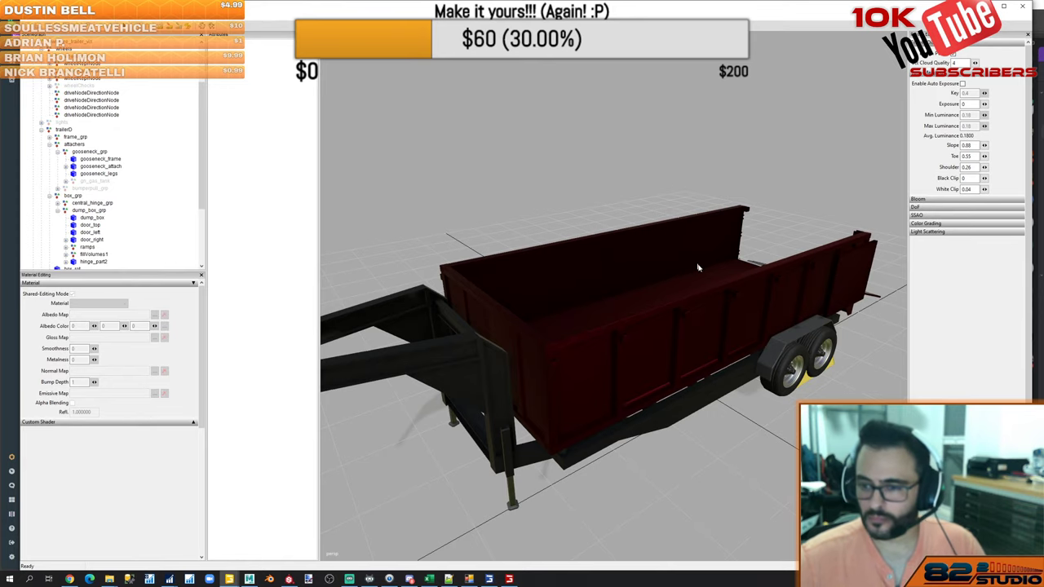
Inspect the tie-down rings along the dump box's inner side wall up close
{"action": "left_click_drag", "start_coordinate": [834, 282], "coordinate": [650, 271], "text": "alt"}
{"action": "middle_click_drag", "start_coordinate": [650, 272], "coordinate": [605, 277]}
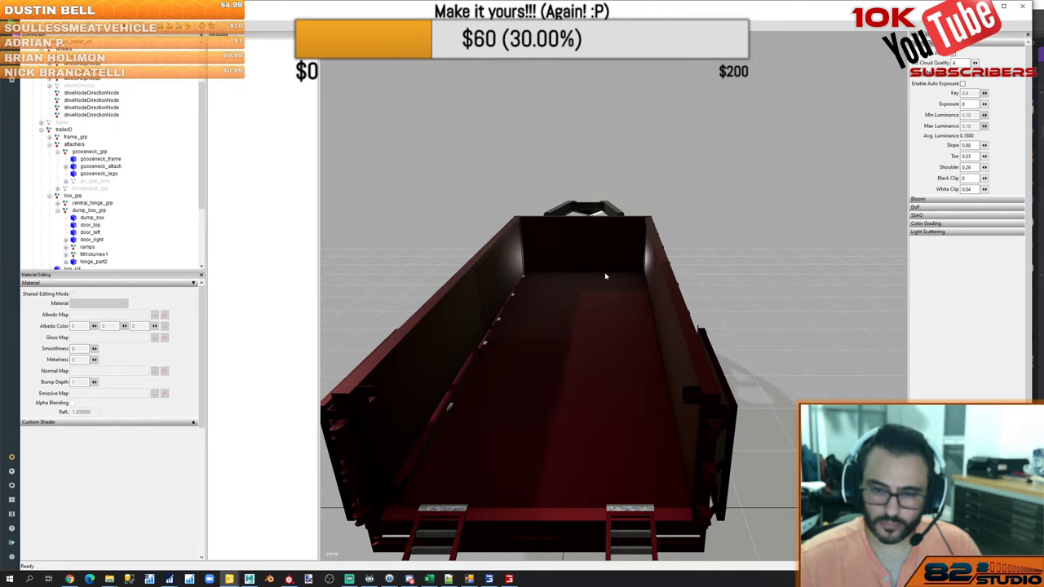
{"action": "middle_click_drag", "start_coordinate": [605, 277], "coordinate": [573, 332]}
{"action": "left_click_drag", "start_coordinate": [574, 331], "coordinate": [574, 339], "text": "alt"}
{"action": "scroll", "coordinate": [605, 350], "scroll_direction": "up", "scroll_amount": 3}
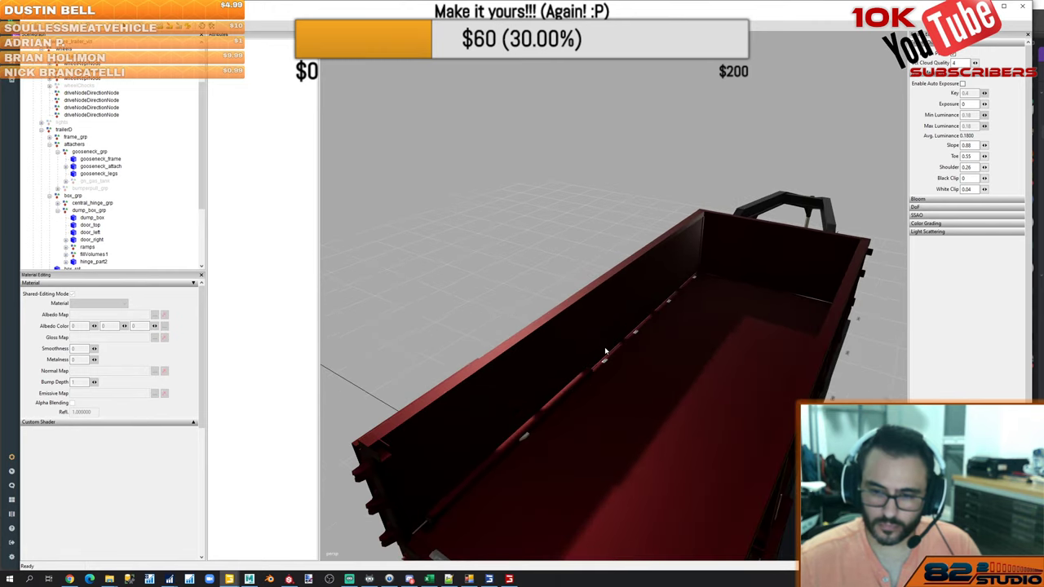
{"action": "scroll", "coordinate": [645, 389], "scroll_direction": "up", "scroll_amount": 5}
{"action": "middle_click_drag", "start_coordinate": [699, 428], "coordinate": [693, 413], "text": "alt"}
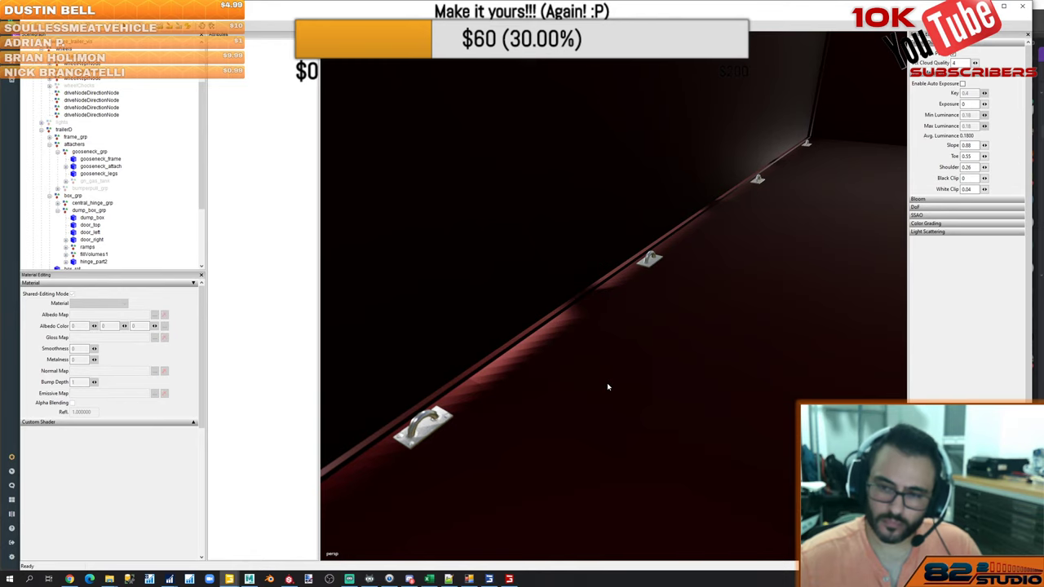
{"action": "scroll", "coordinate": [665, 330], "scroll_direction": "down", "scroll_amount": 8}
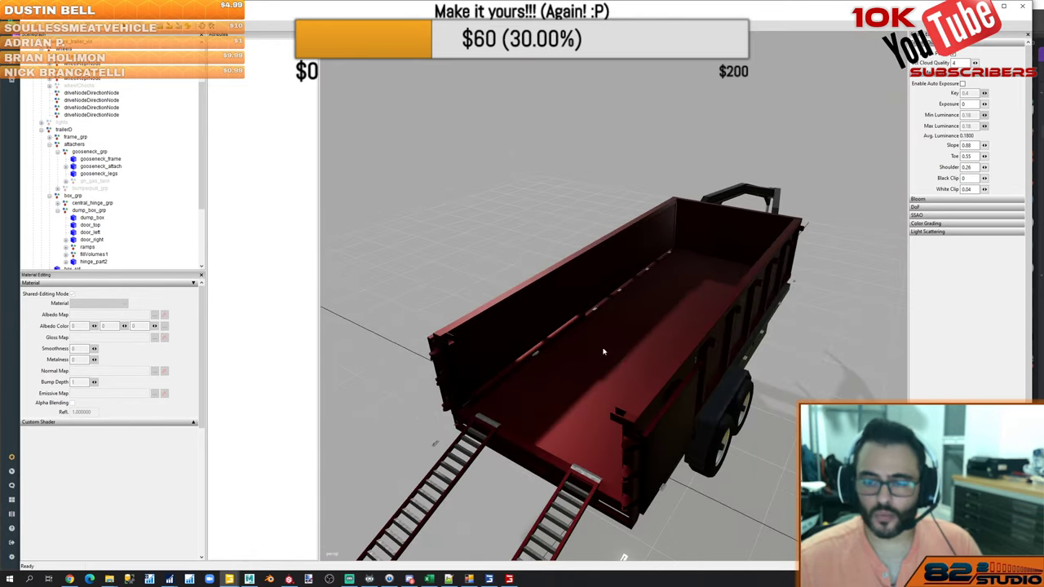
Examine the whole trailer from the front, the side and the ramp end
{"action": "middle_click_drag", "start_coordinate": [605, 351], "coordinate": [743, 368]}
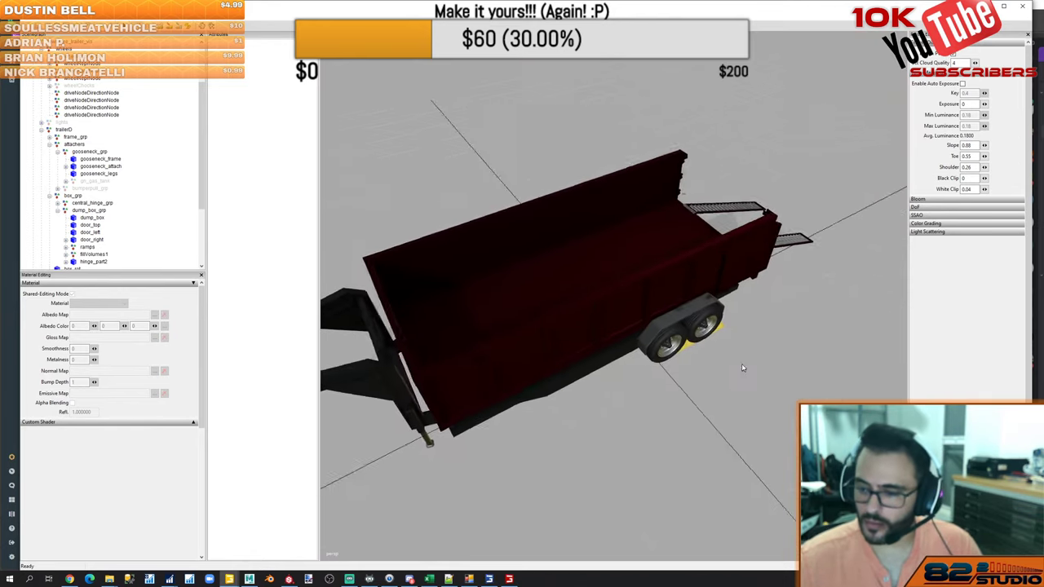
{"action": "left_click_drag", "start_coordinate": [742, 368], "coordinate": [730, 331], "text": "alt"}
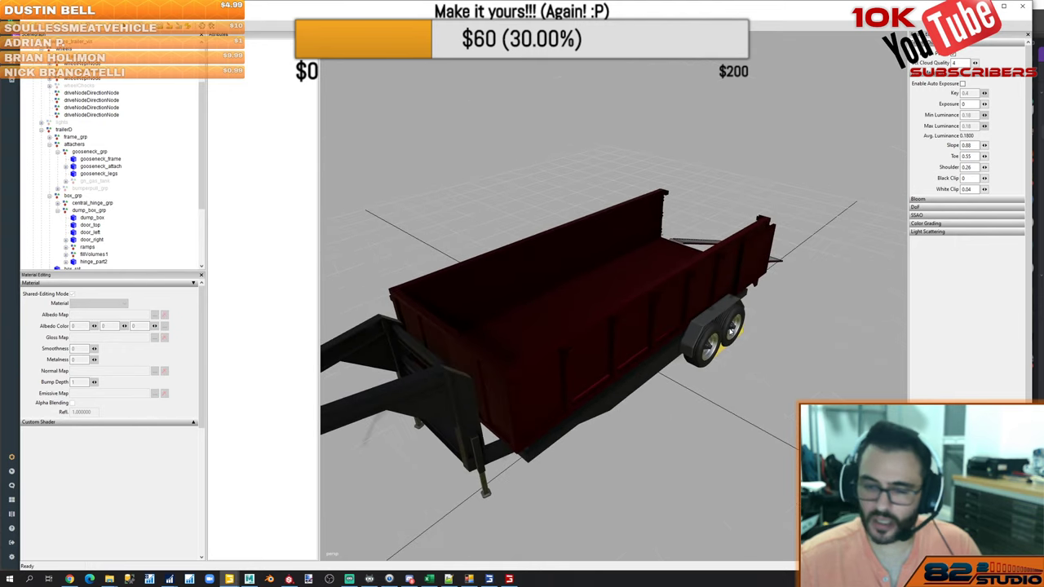
{"action": "middle_click_drag", "start_coordinate": [693, 383], "coordinate": [729, 360]}
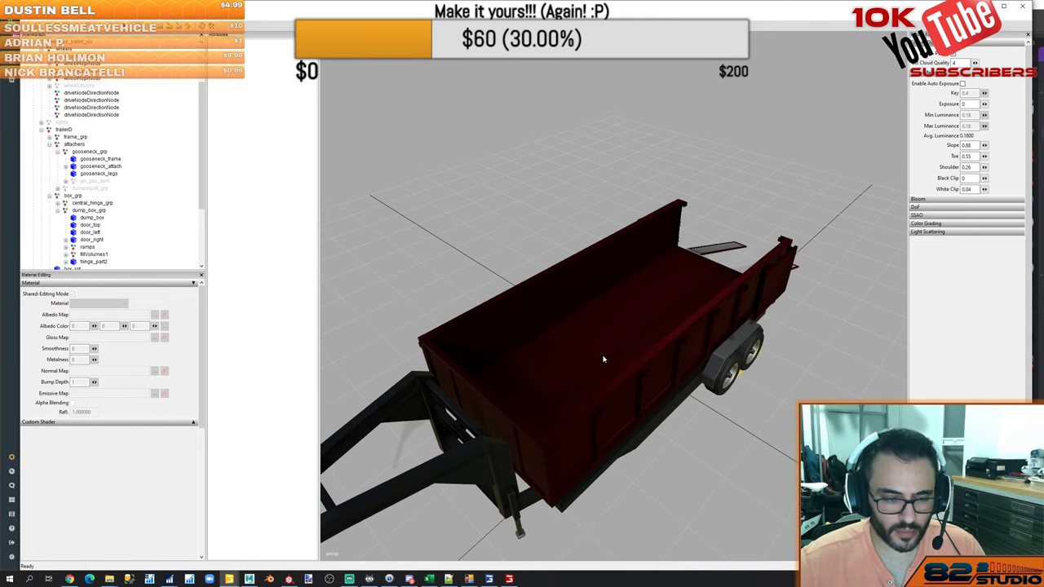
{"action": "middle_click_drag", "start_coordinate": [604, 359], "coordinate": [624, 370]}
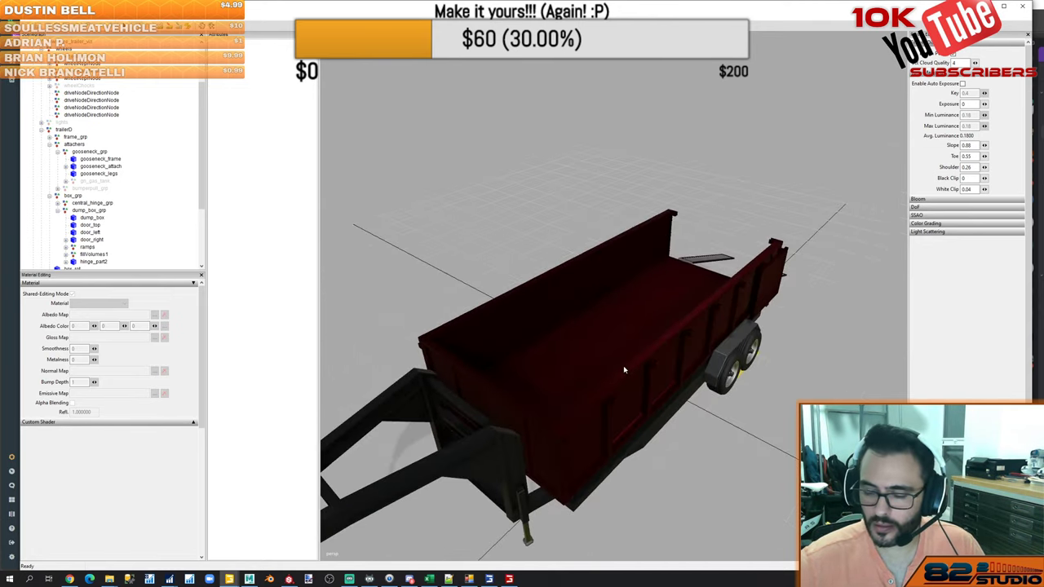
{"action": "left_click_drag", "start_coordinate": [648, 367], "coordinate": [499, 332], "text": "alt"}
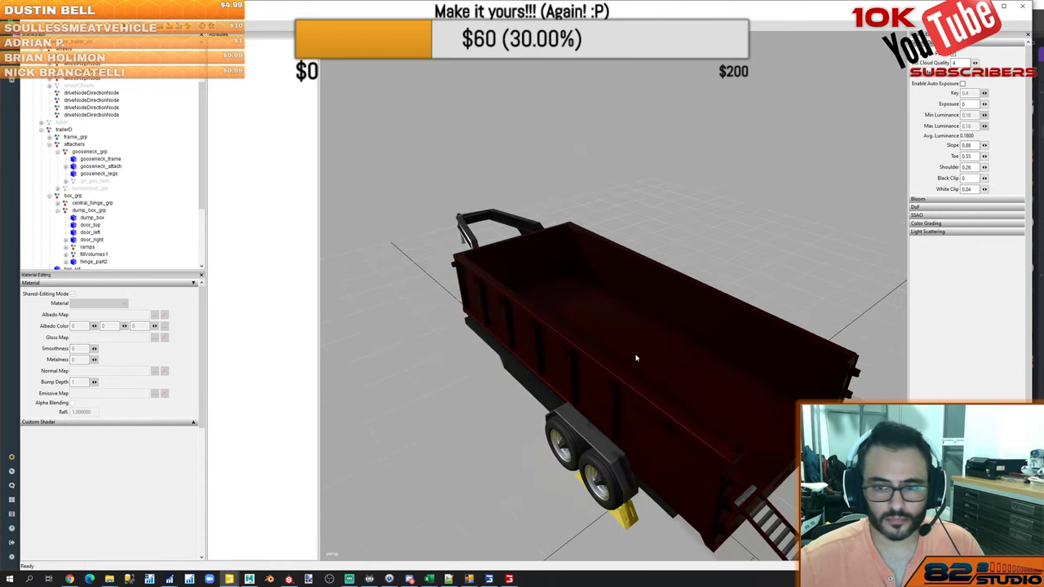
{"action": "middle_click_drag", "start_coordinate": [681, 383], "coordinate": [596, 369]}
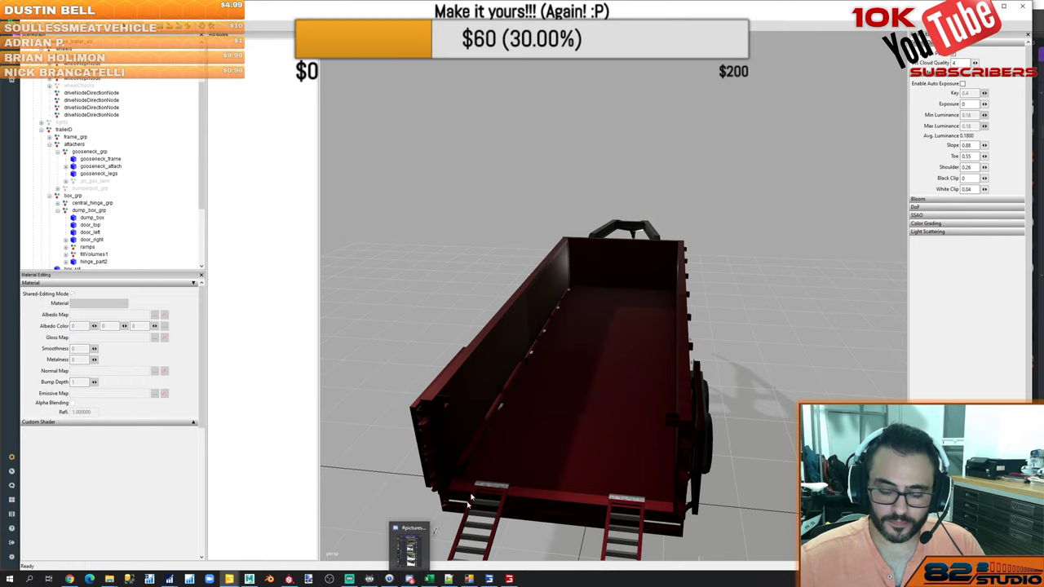
{"action": "middle_click_drag", "start_coordinate": [578, 340], "coordinate": [549, 364]}
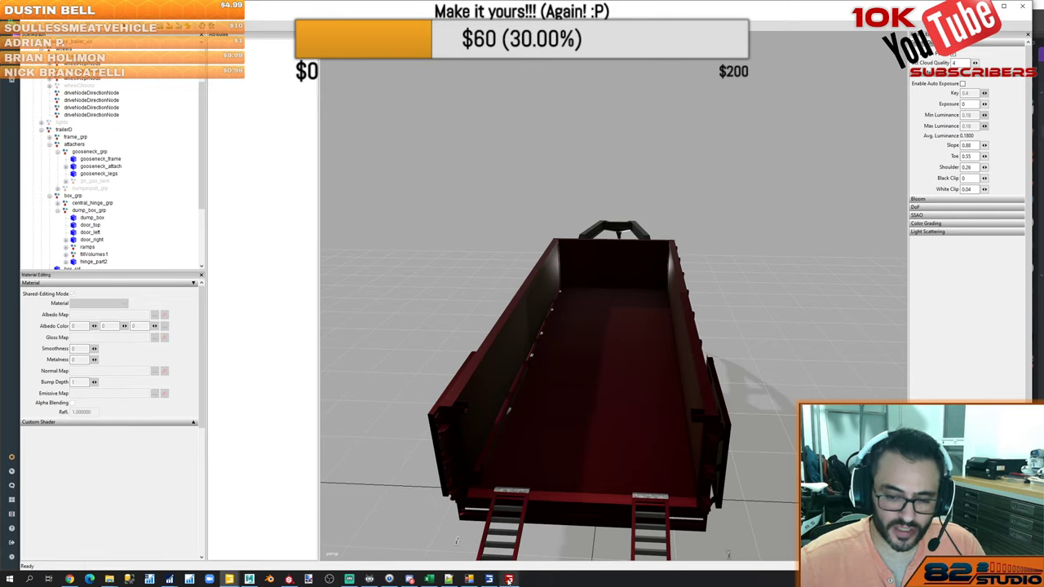
{"action": "mouse_move", "coordinate": [508, 580]}
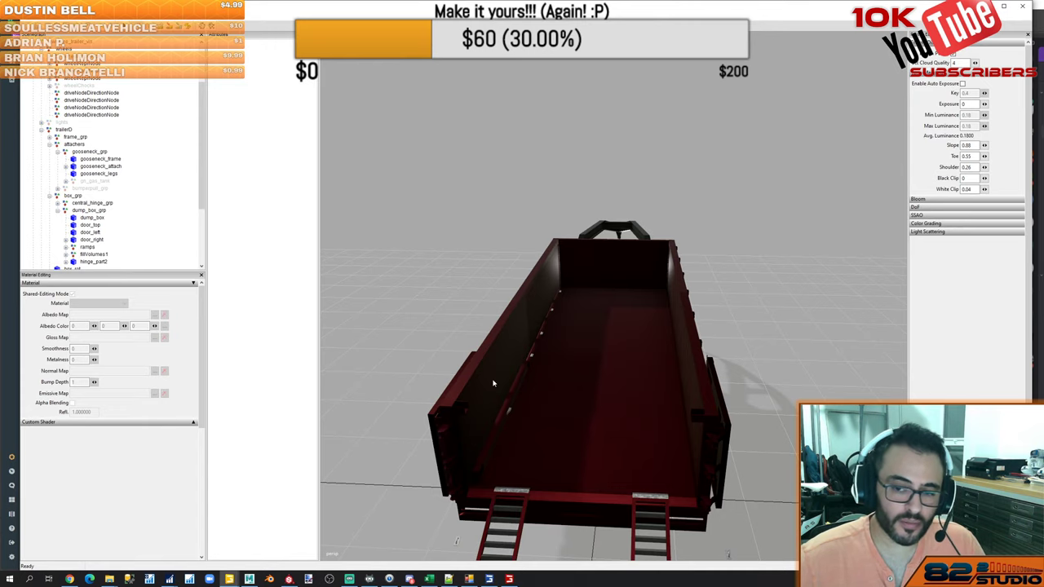
Inspect the gooseneck frame, its legs and the outer side of the dump box
{"action": "scroll", "coordinate": [493, 383], "scroll_direction": "up", "scroll_amount": 6}
{"action": "left_click_drag", "start_coordinate": [505, 384], "coordinate": [503, 394], "text": "alt"}
{"action": "middle_click_drag", "start_coordinate": [503, 394], "coordinate": [665, 362], "text": "alt"}
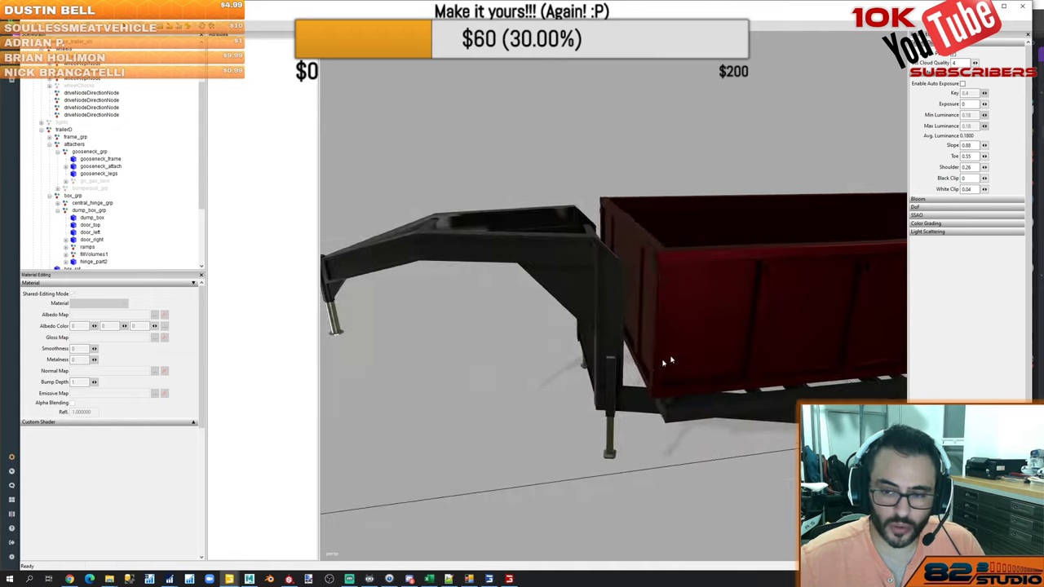
{"action": "left_click_drag", "start_coordinate": [671, 359], "coordinate": [722, 362], "text": "alt"}
{"action": "scroll", "coordinate": [696, 339], "scroll_direction": "up", "scroll_amount": 5}
{"action": "scroll", "coordinate": [694, 341], "scroll_direction": "down", "scroll_amount": 6}
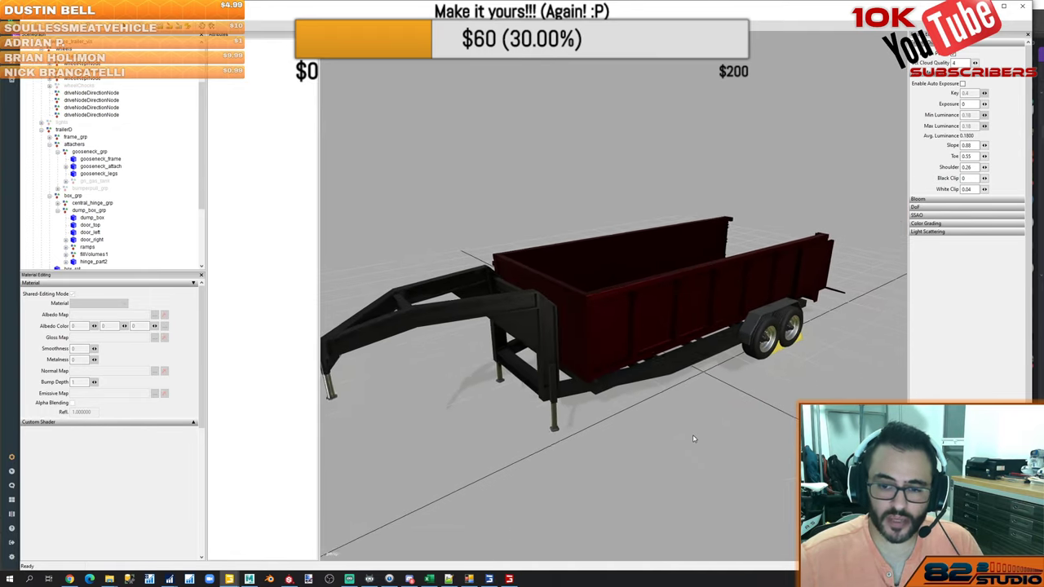
{"action": "middle_click_drag", "start_coordinate": [694, 439], "coordinate": [706, 429]}
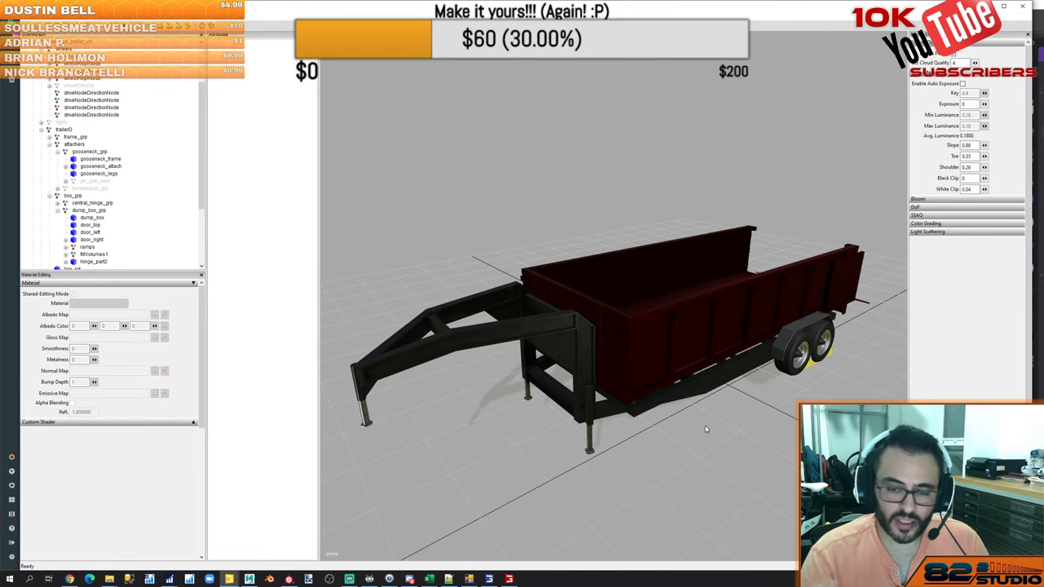
Select the dump box's parent group, collapse the box_grp node and clear the selection
{"action": "left_click", "coordinate": [655, 334]}
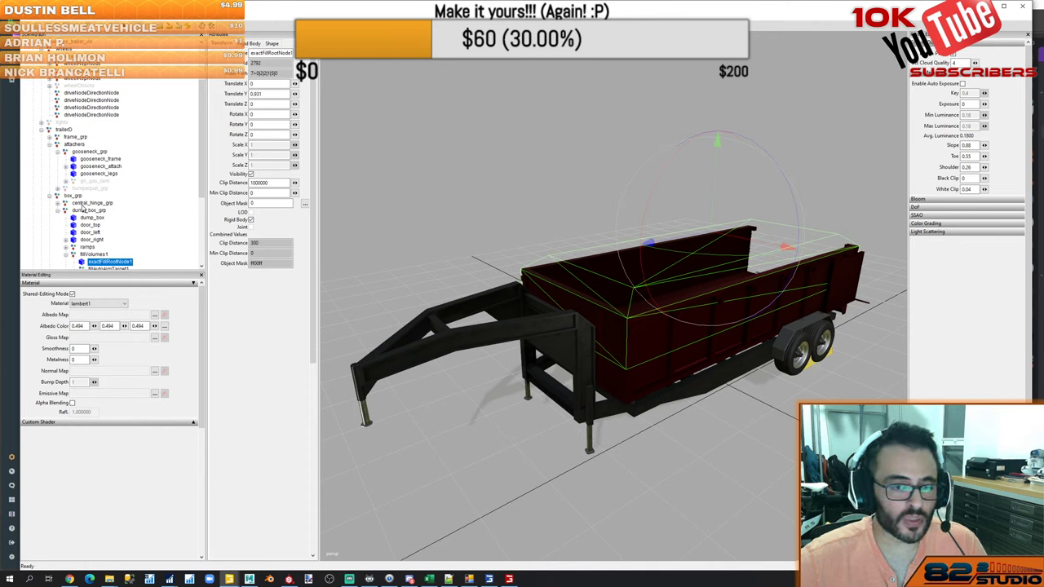
{"action": "left_click", "coordinate": [73, 196]}
{"action": "double_click", "coordinate": [74, 197]}
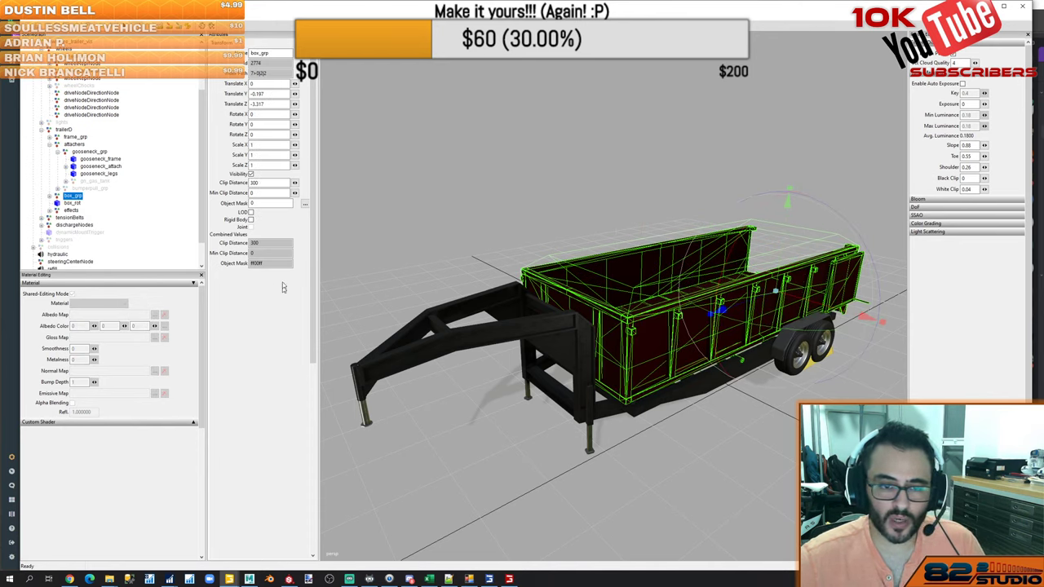
{"action": "left_click", "coordinate": [146, 225]}
Discard the changes to untitled.i3d and switch to the other GIANTS Editor window, bringing its trailer's dump box into close view
{"action": "key", "text": "ctrl+n"}
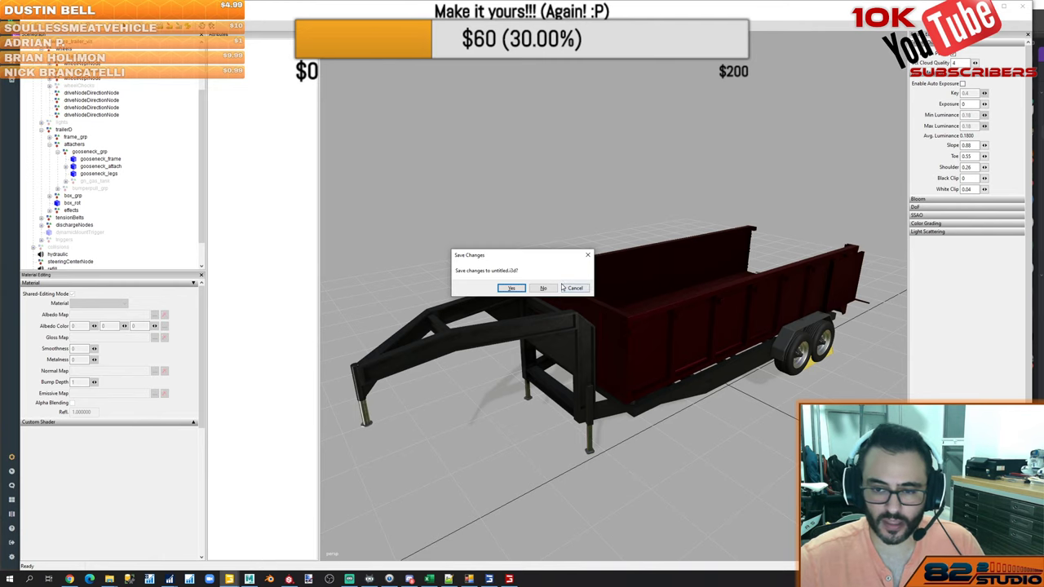
{"action": "left_click", "coordinate": [548, 288]}
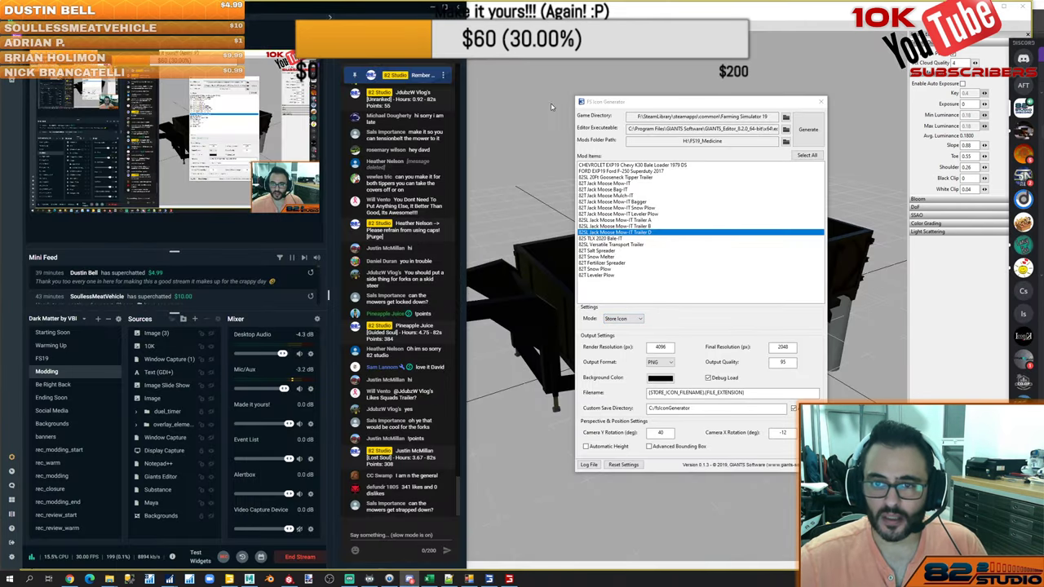
{"action": "left_click", "coordinate": [545, 12]}
{"action": "left_click_drag", "start_coordinate": [643, 342], "coordinate": [511, 329], "text": "alt"}
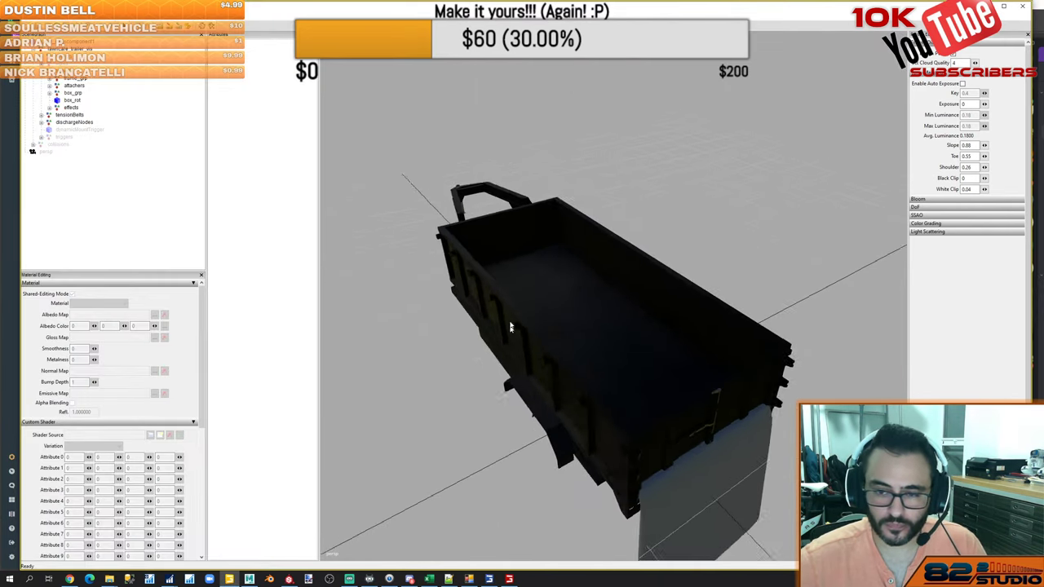
{"action": "middle_click_drag", "start_coordinate": [511, 328], "coordinate": [559, 331], "text": "alt"}
{"action": "scroll", "coordinate": [559, 333], "scroll_direction": "up", "scroll_amount": 2}
{"action": "scroll", "coordinate": [560, 333], "scroll_direction": "up", "scroll_amount": 1}
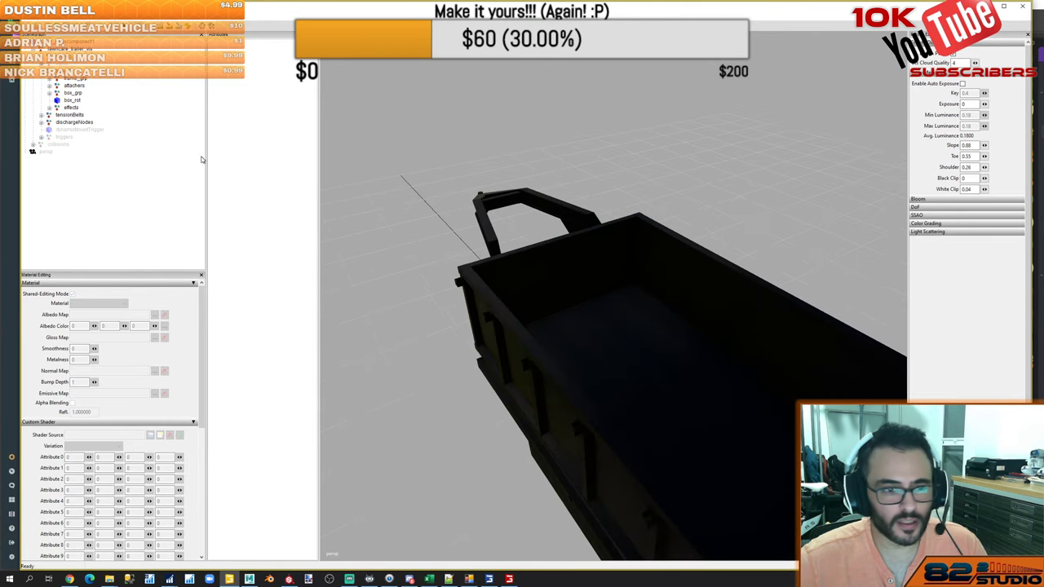
Expand tensionBelts and its first belt, and bring up the locals folder of FS19_82s_MowIT_Trailers in File Explorer
{"action": "double_click", "coordinate": [70, 115]}
{"action": "double_click", "coordinate": [81, 124]}
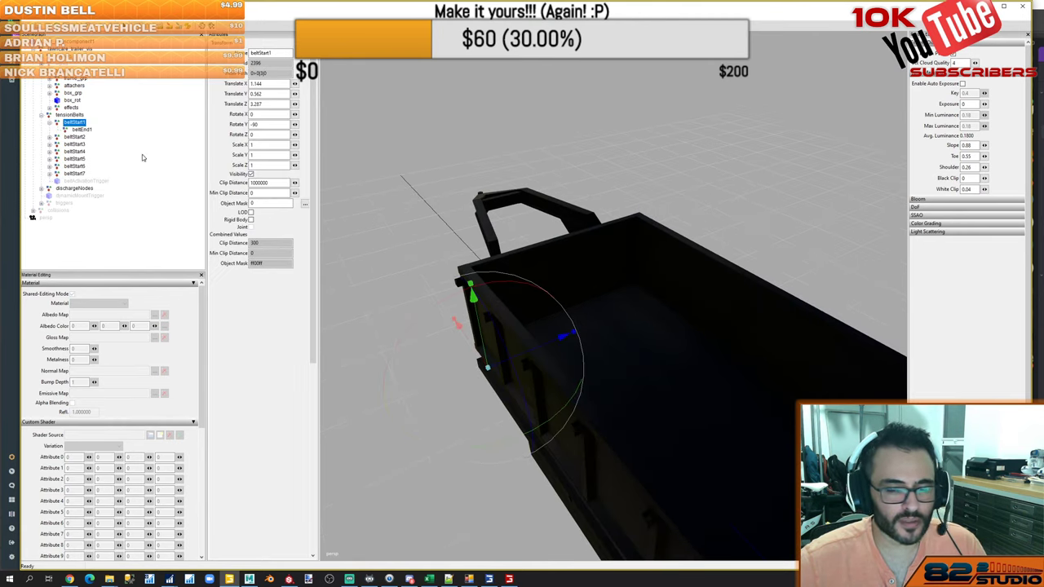
{"action": "key", "text": "alt+Tab"}
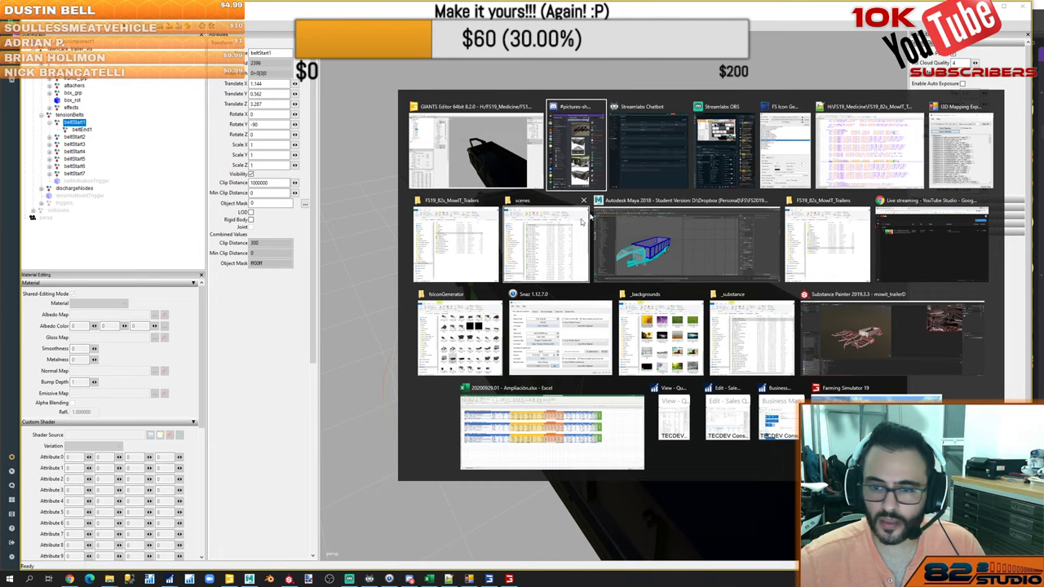
{"action": "left_click", "coordinate": [539, 249]}
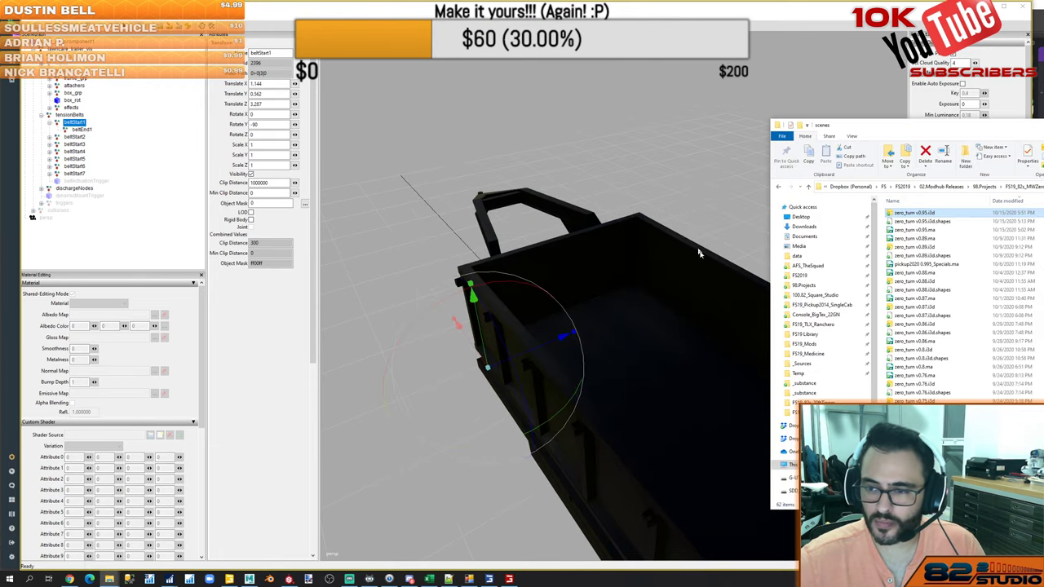
{"action": "key", "text": "alt+Tab"}
{"action": "key", "text": "alt+Tab"}
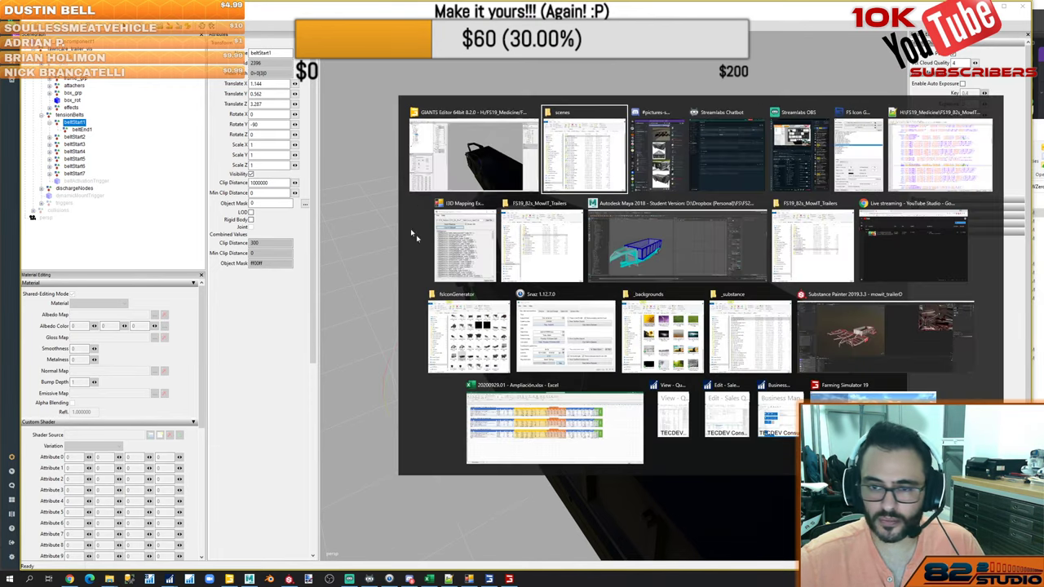
{"action": "left_click", "coordinate": [849, 203]}
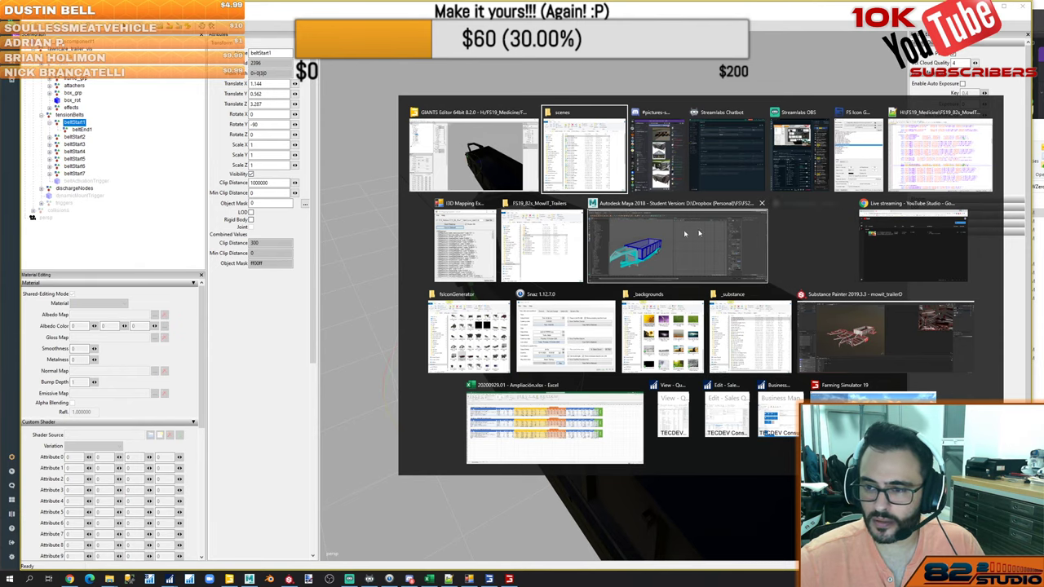
{"action": "left_click", "coordinate": [601, 243]}
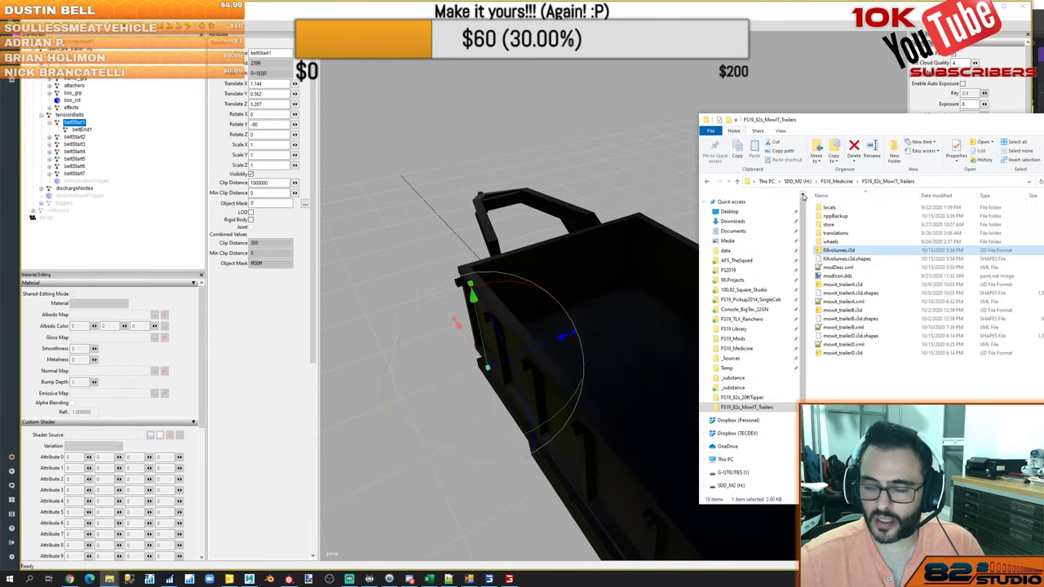
{"action": "double_click", "coordinate": [848, 209]}
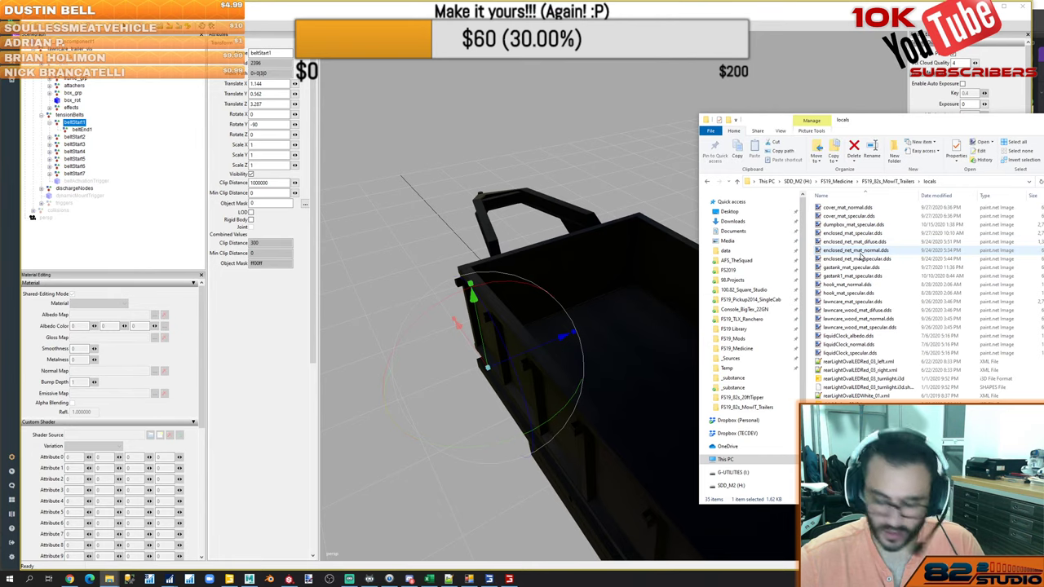
Import the hook model from the locals folder and place one copy under beltStart1 and another under beltEnd1
{"action": "left_click_drag", "start_coordinate": [855, 449], "coordinate": [646, 370]}
{"action": "left_click", "coordinate": [104, 222]}
{"action": "left_click", "coordinate": [43, 226]}
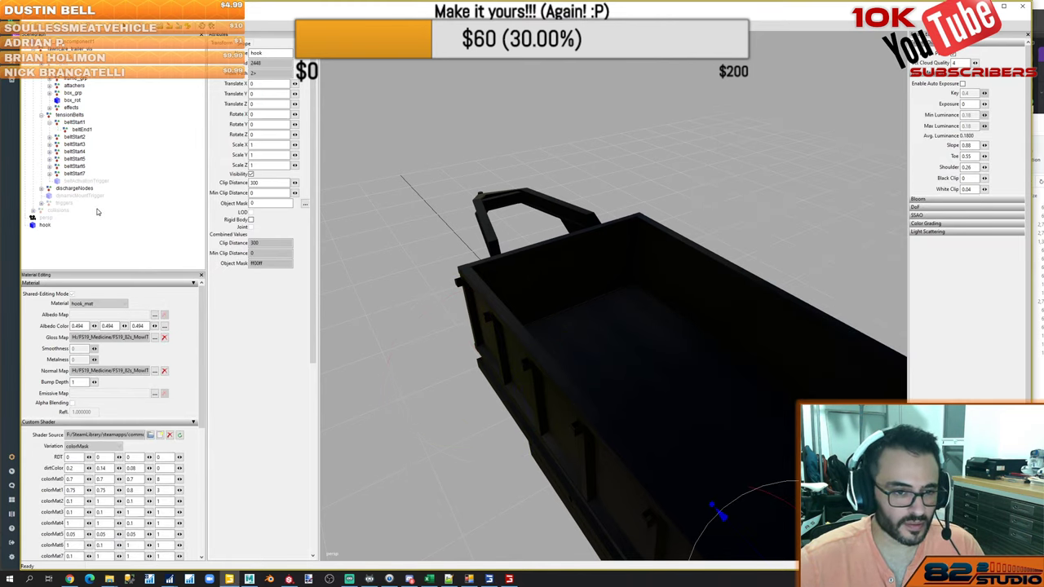
{"action": "left_click_drag", "start_coordinate": [82, 133], "coordinate": [83, 133]}
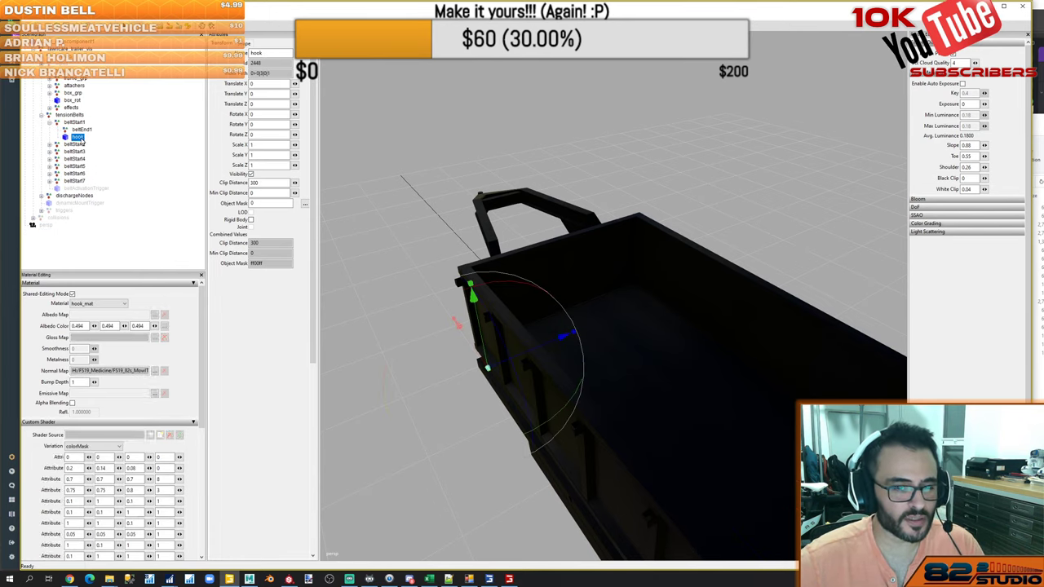
{"action": "key", "text": "Delete"}
{"action": "key", "text": "ctrl+z"}
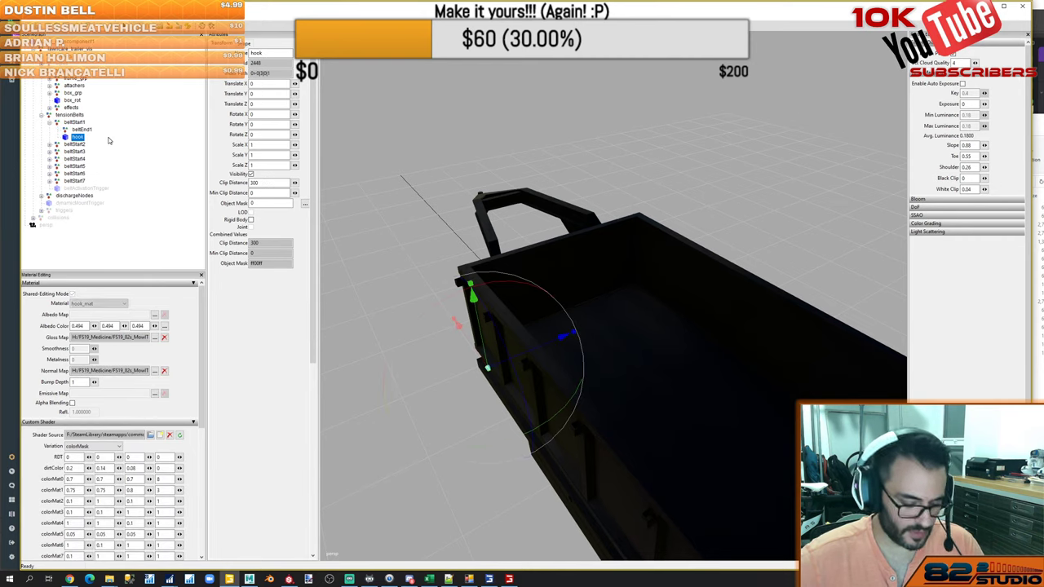
{"action": "left_click", "coordinate": [82, 130]}
{"action": "key", "text": "ctrl+v"}
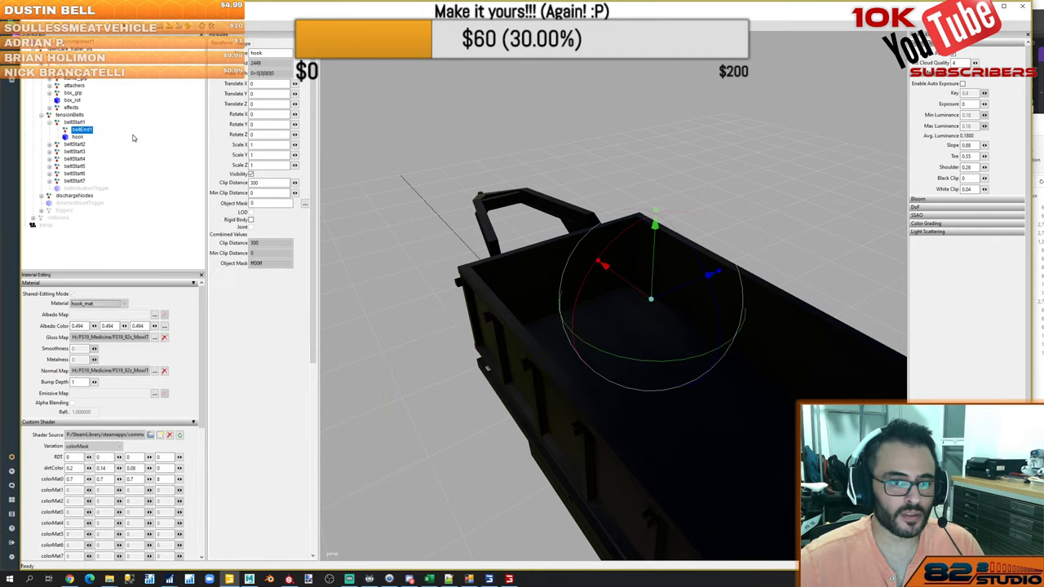
Delete the belt nodes beltStart2 through beltStart7 from tensionBelts
{"action": "left_click", "coordinate": [79, 152]}
{"action": "left_click", "coordinate": [75, 189], "text": "shift"}
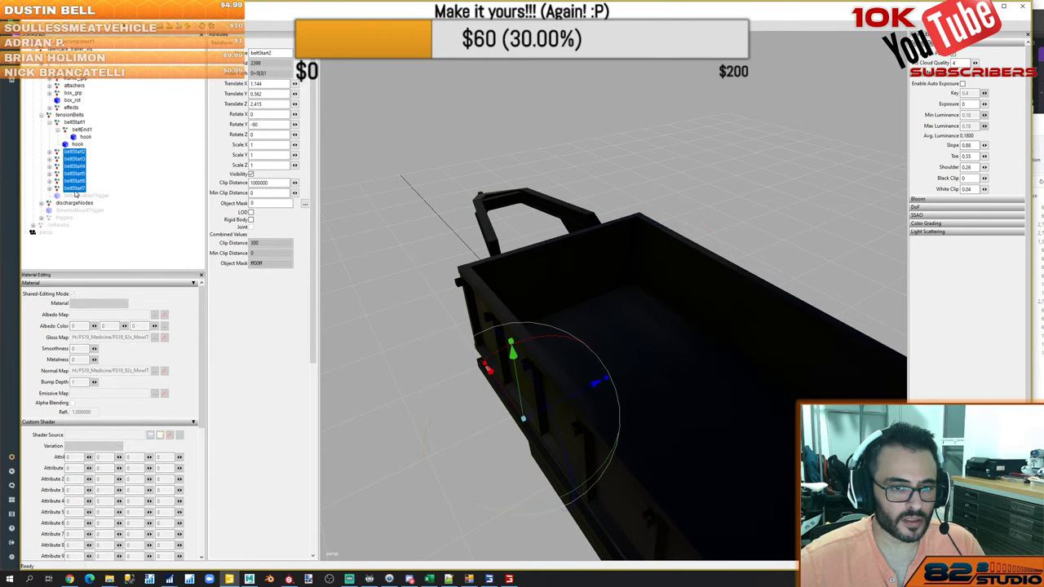
{"action": "key", "text": "Delete"}
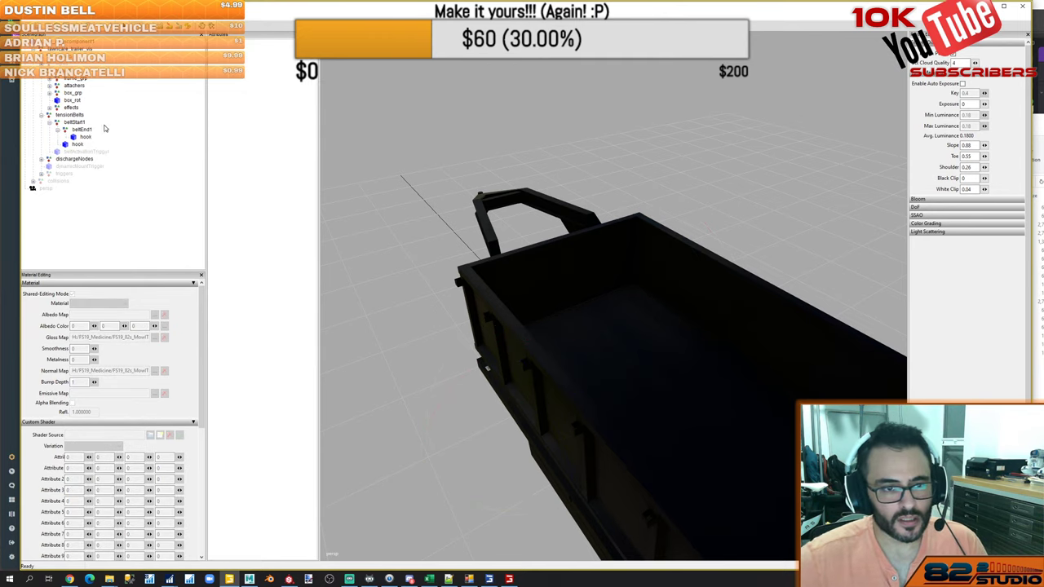
Move beltStart1 to the box floor's inner edge at about X 1.002, Y 0.729, and shift beltEnd1 to about Z 2.012
{"action": "left_click", "coordinate": [77, 124]}
{"action": "key", "text": "f"}
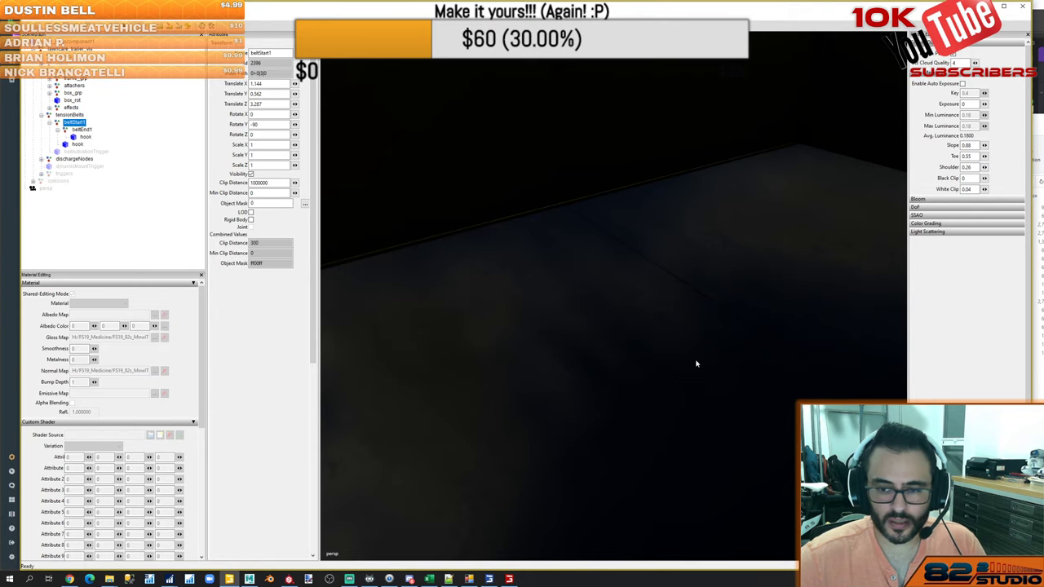
{"action": "left_click_drag", "start_coordinate": [669, 395], "coordinate": [652, 240], "text": "alt"}
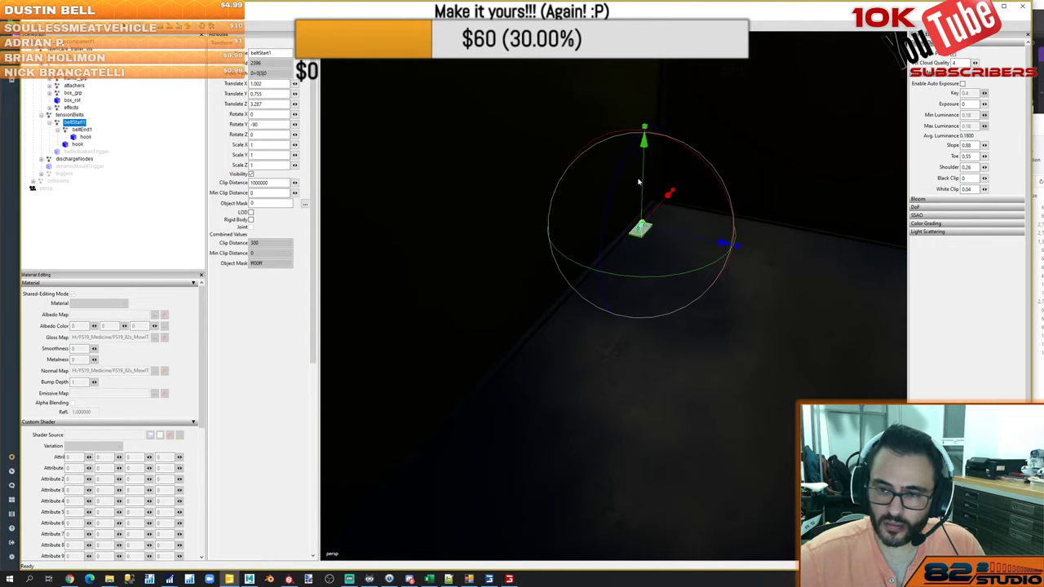
{"action": "left_click_drag", "start_coordinate": [644, 139], "coordinate": [645, 157]}
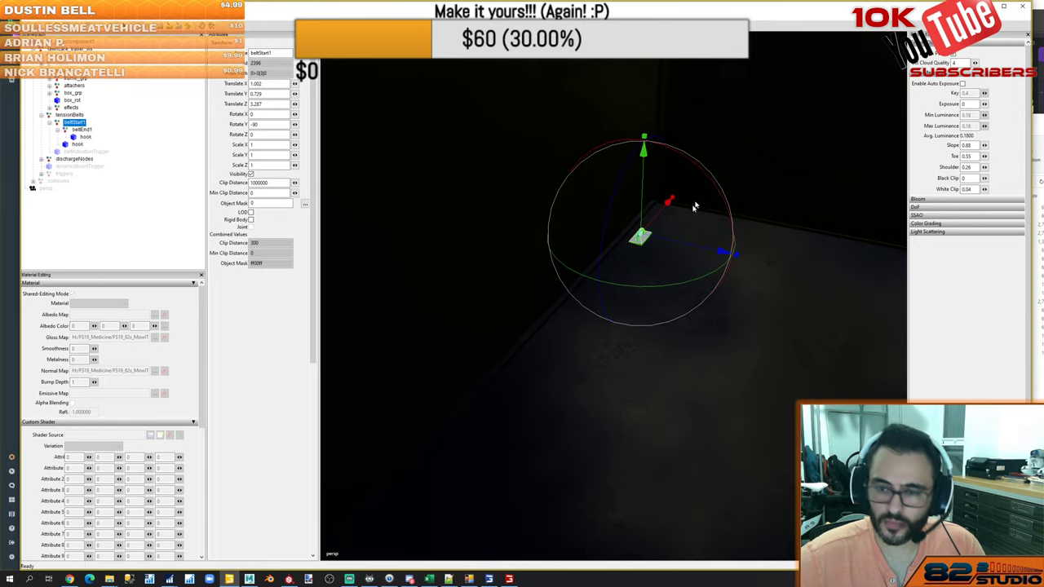
{"action": "left_click_drag", "start_coordinate": [695, 208], "coordinate": [701, 288], "text": "alt"}
{"action": "middle_click_drag", "start_coordinate": [701, 288], "coordinate": [545, 324]}
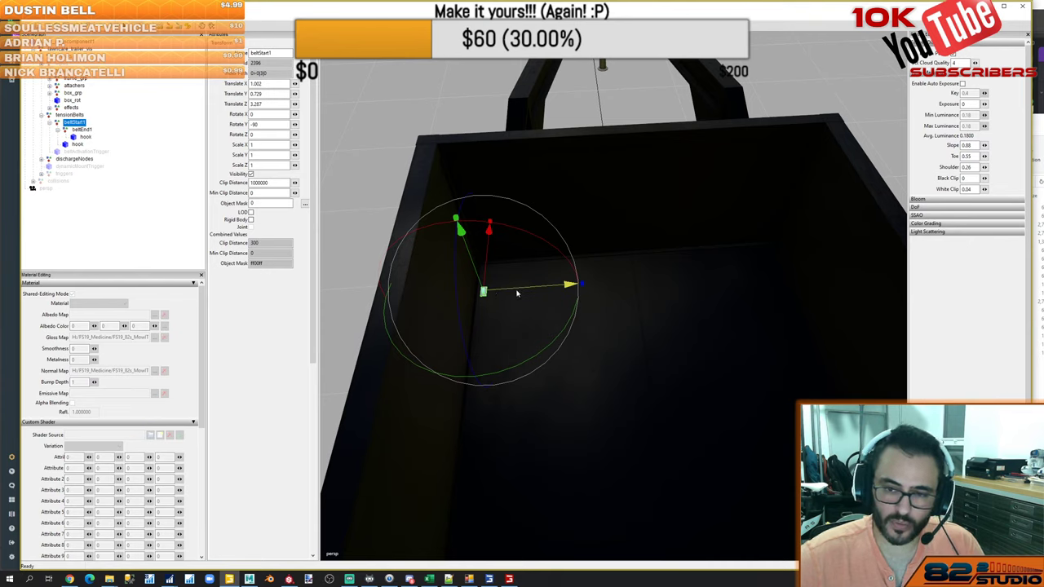
{"action": "key", "text": "Down"}
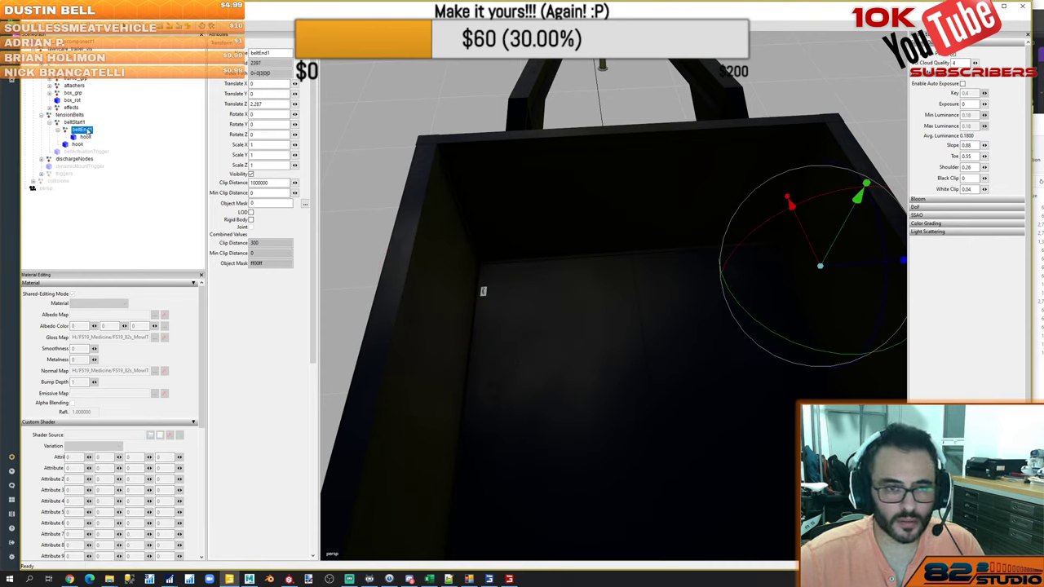
{"action": "left_click_drag", "start_coordinate": [866, 261], "coordinate": [779, 262]}
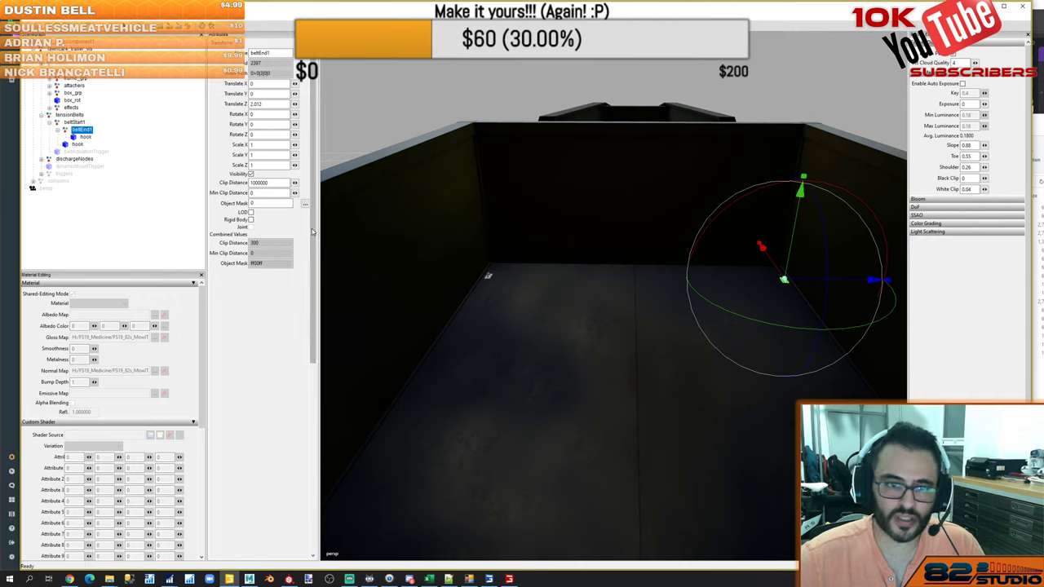
Duplicate beltStart1 and move the copy rearward along the box floor to about Z 2.059
{"action": "left_click", "coordinate": [488, 276]}
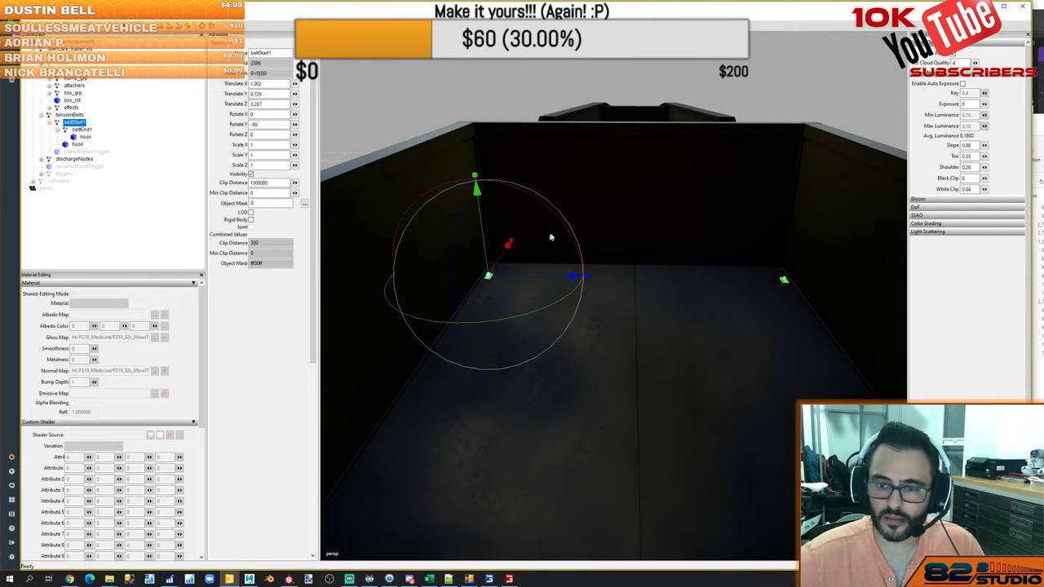
{"action": "mouse_move", "coordinate": [551, 237]}
{"action": "left_mouse_down"}
{"action": "mouse_move", "coordinate": [530, 204]}
{"action": "mouse_move", "coordinate": [538, 217]}
{"action": "left_mouse_up"}
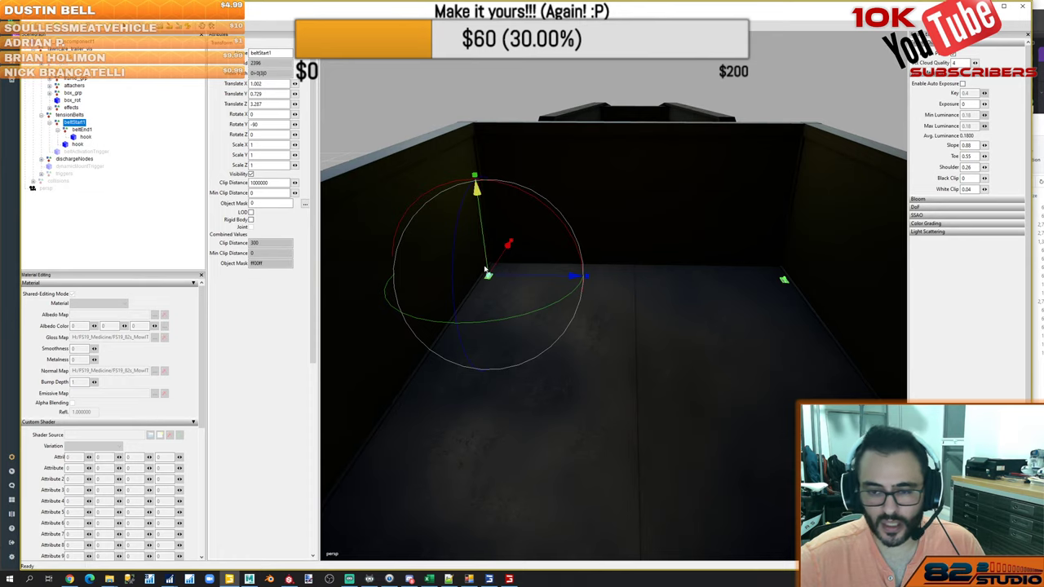
{"action": "left_click_drag", "start_coordinate": [491, 282], "coordinate": [551, 274], "text": "alt"}
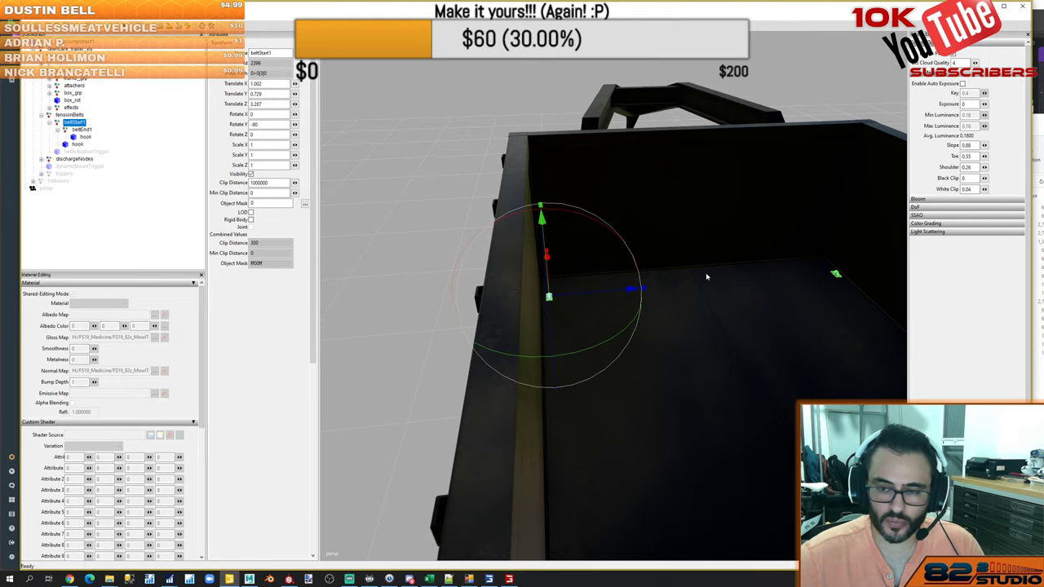
{"action": "scroll", "coordinate": [673, 300], "scroll_direction": "down", "scroll_amount": 3}
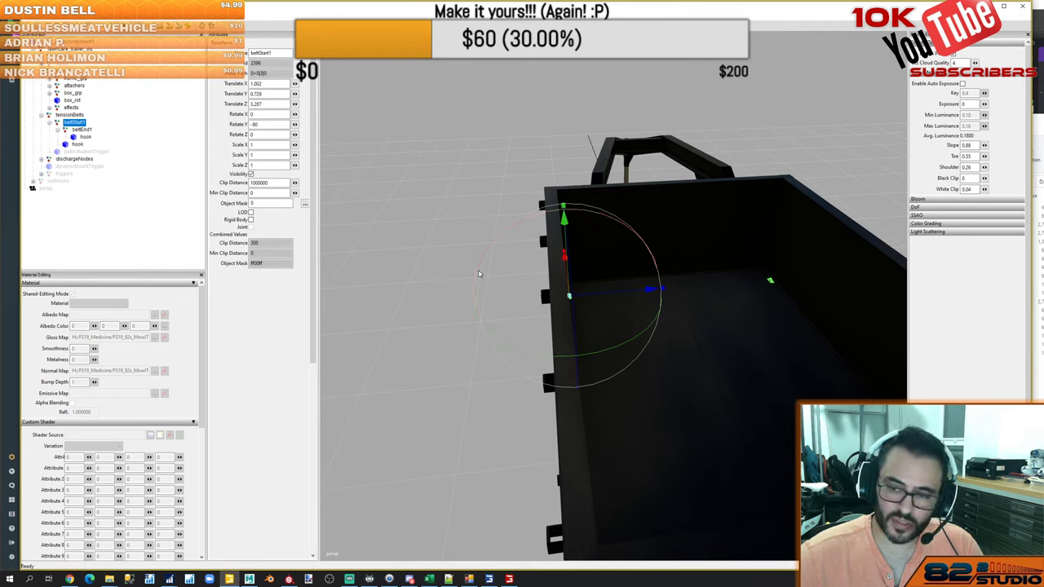
{"action": "right_click_drag", "start_coordinate": [624, 287], "coordinate": [619, 342]}
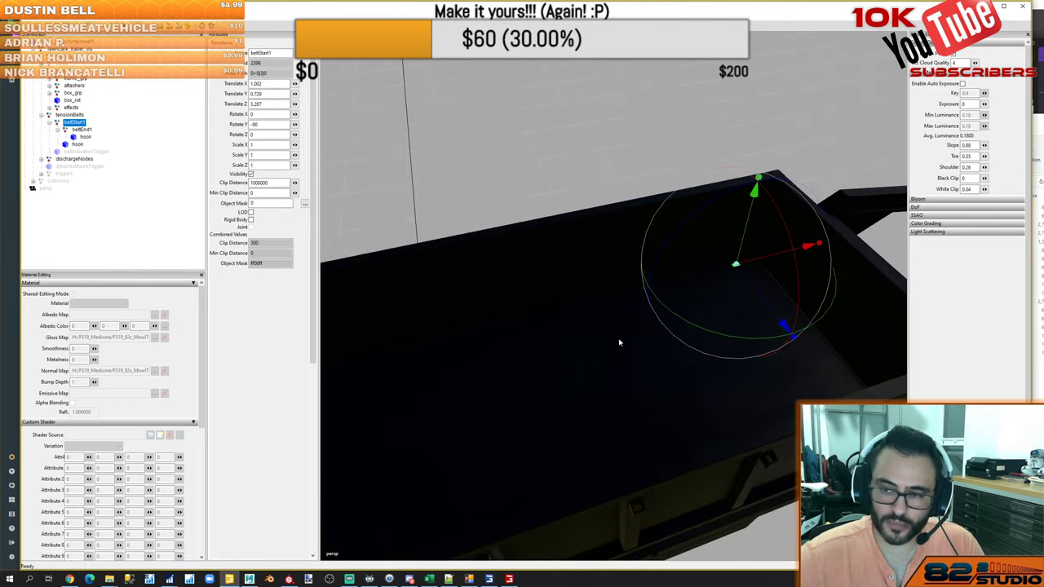
{"action": "key", "text": "ctrl+d"}
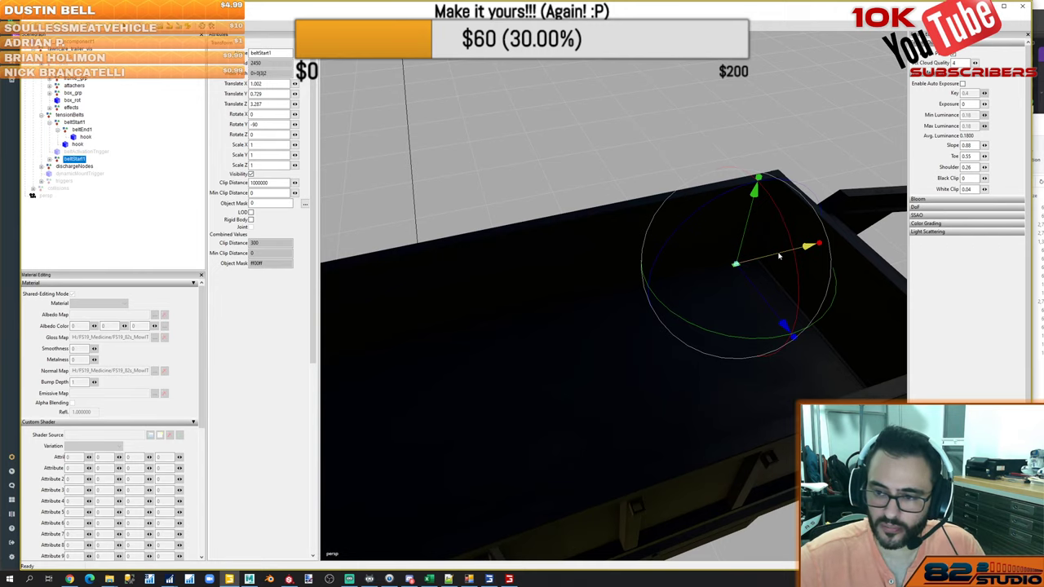
{"action": "left_click_drag", "start_coordinate": [780, 253], "coordinate": [698, 286]}
{"action": "left_click_drag", "start_coordinate": [673, 319], "coordinate": [642, 344], "text": "alt"}
{"action": "right_click_drag", "start_coordinate": [643, 344], "coordinate": [708, 303]}
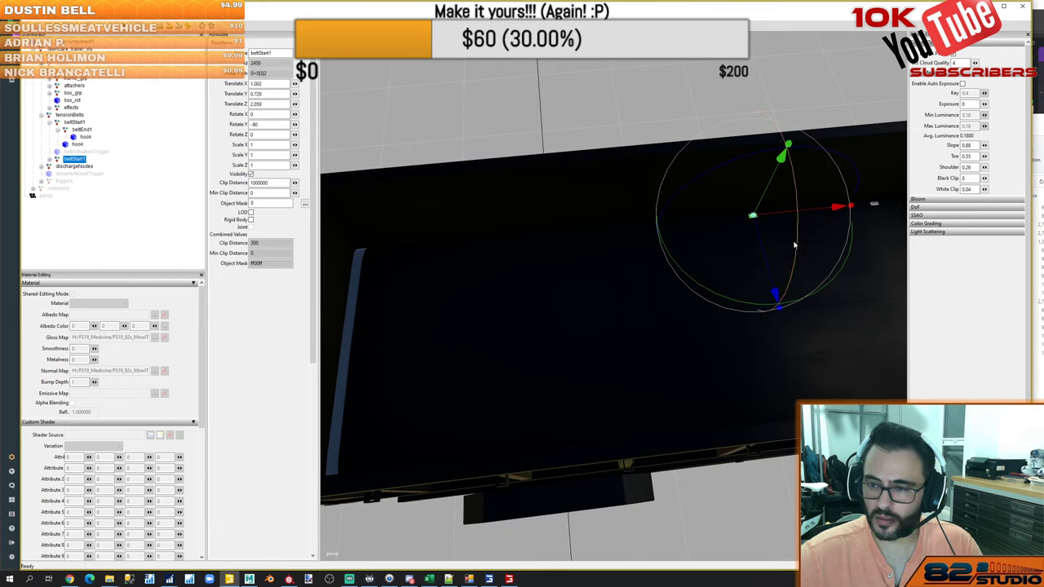
Add three more belt copies spaced along the box floor at about Z 0.807, -0.329 and -1.587
{"action": "key", "text": "ctrl+d"}
{"action": "left_click_drag", "start_coordinate": [799, 220], "coordinate": [505, 248]}
{"action": "key", "text": "ctrl+d"}
{"action": "key", "text": "ctrl+d"}
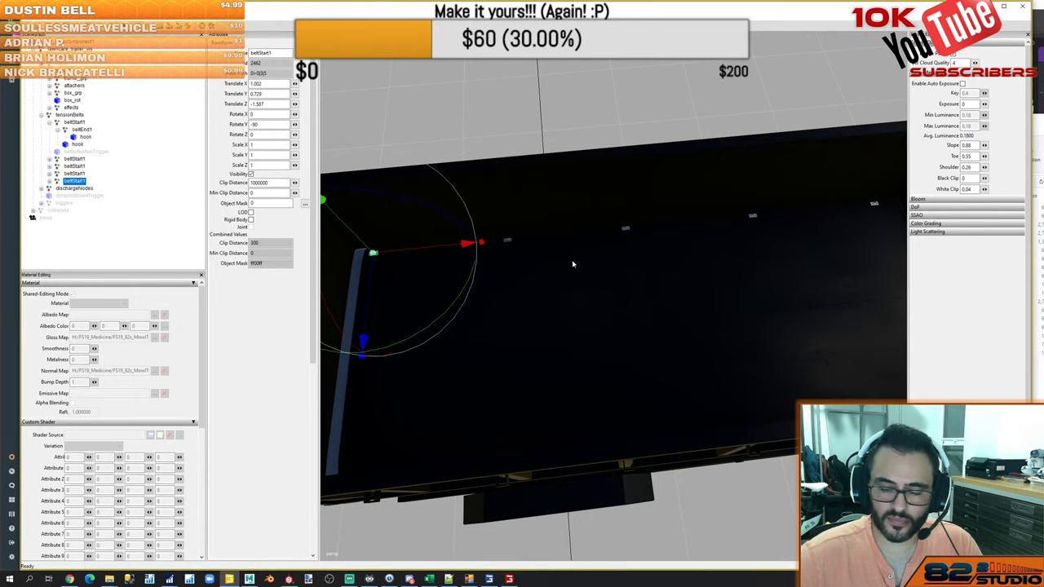
{"action": "scroll", "coordinate": [602, 276], "scroll_direction": "down", "scroll_amount": 3}
{"action": "right_click_drag", "start_coordinate": [597, 292], "coordinate": [785, 306]}
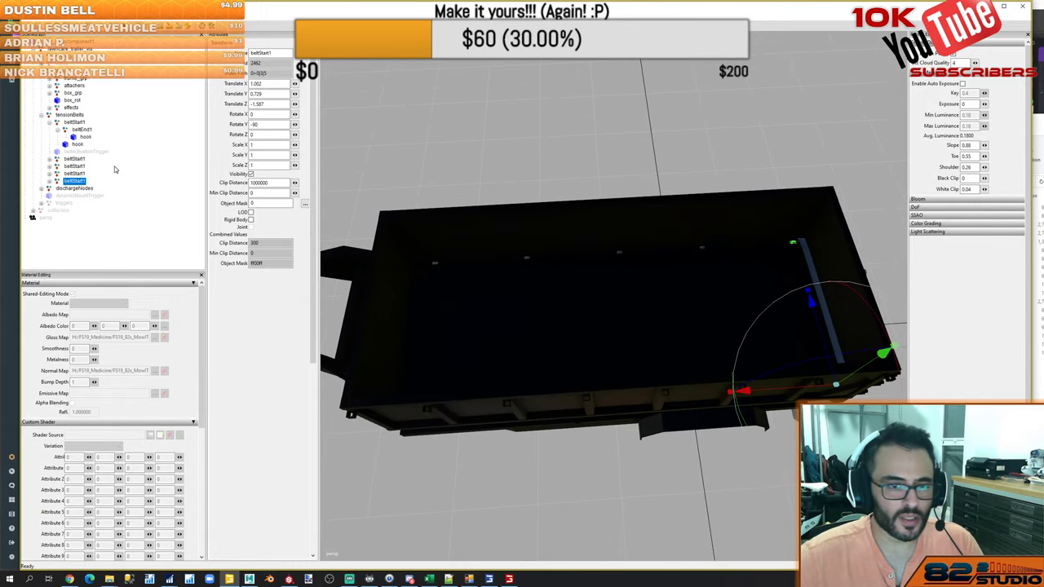
Move the belt activation trigger below all the belt nodes within tensionBelts and save the scene
{"action": "left_click_drag", "start_coordinate": [81, 153], "coordinate": [75, 116]}
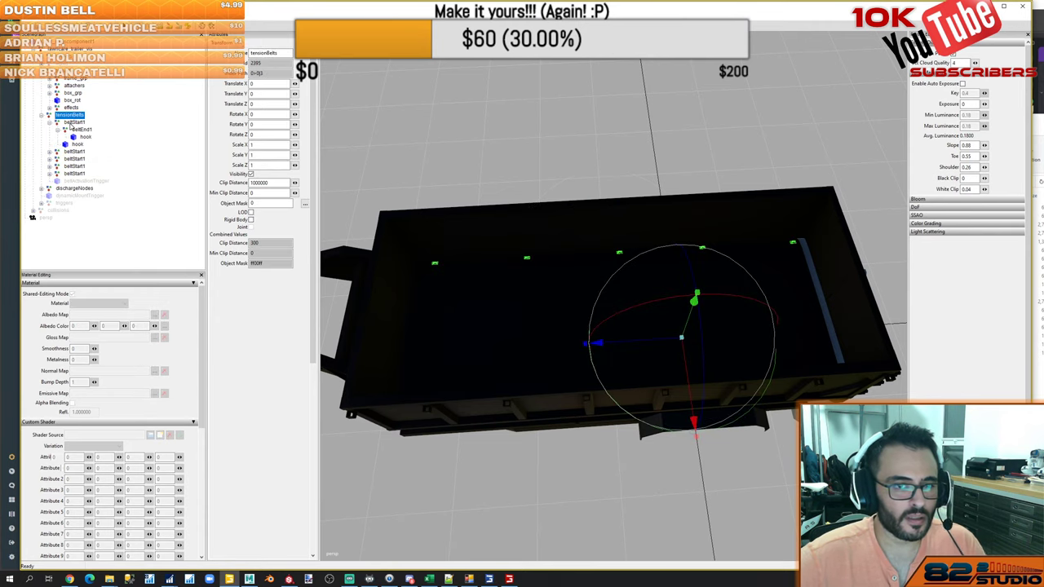
{"action": "left_click", "coordinate": [73, 122]}
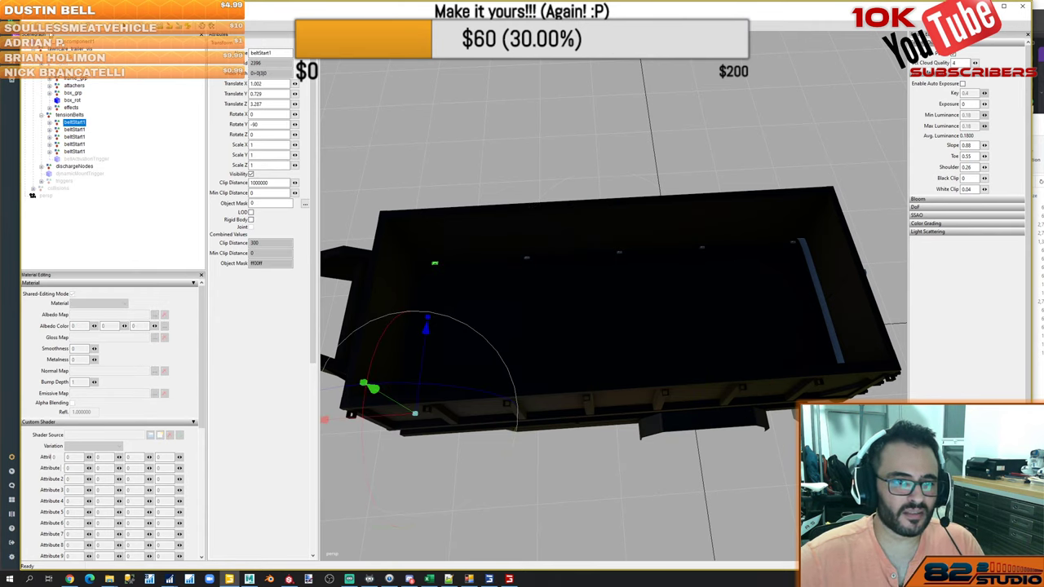
{"action": "key", "text": "ctrl+s"}
{"action": "key", "text": "Return"}
Switch to Notepad++, review the tensionBelts entries in the trailer's i3d file and close that file
{"action": "key", "text": "alt+Tab"}
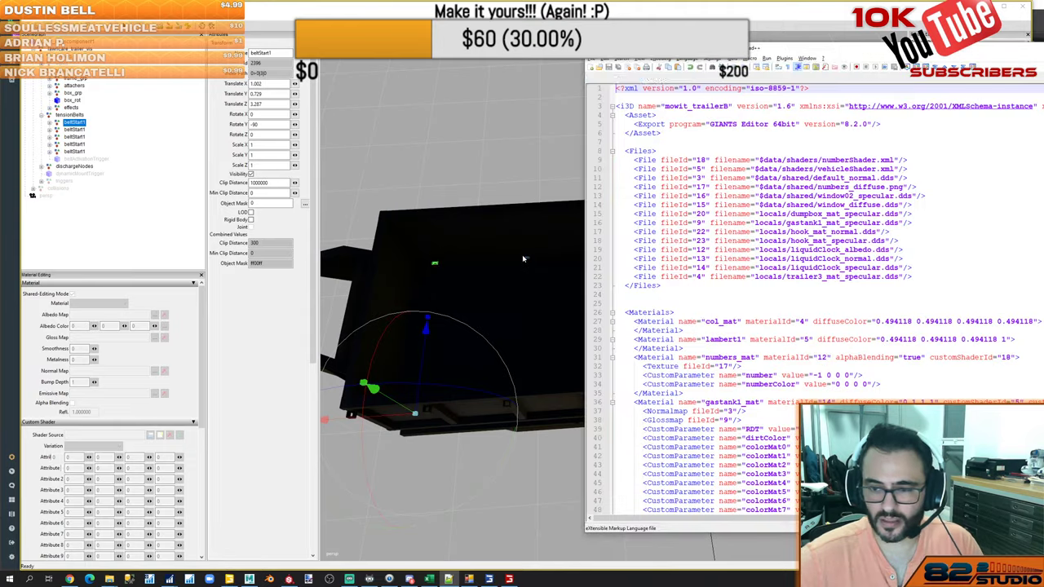
{"action": "scroll", "coordinate": [777, 364], "scroll_direction": "down", "scroll_amount": 20}
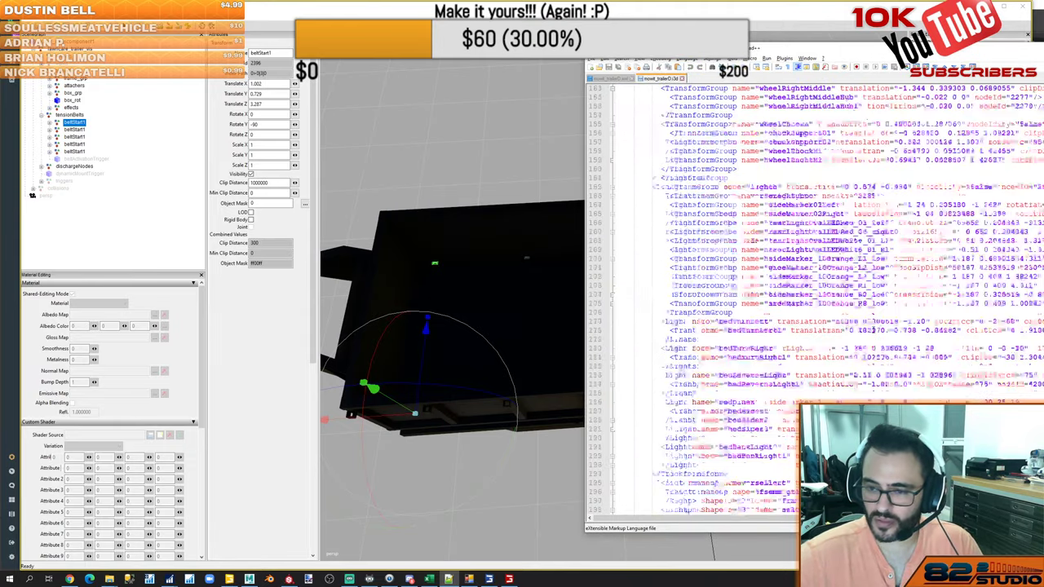
{"action": "scroll", "coordinate": [873, 329], "scroll_direction": "down", "scroll_amount": 20}
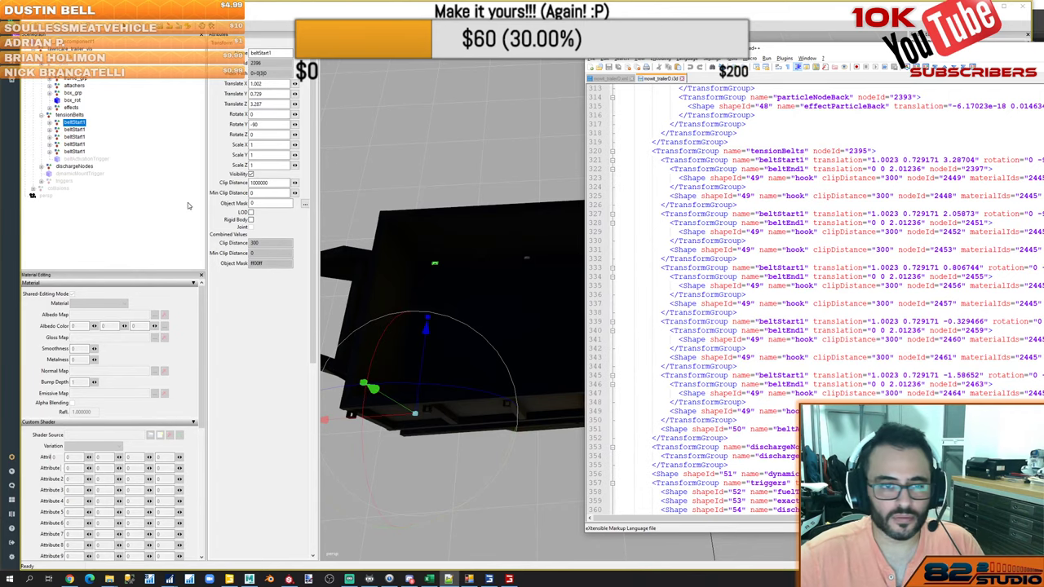
{"action": "left_click", "coordinate": [683, 79]}
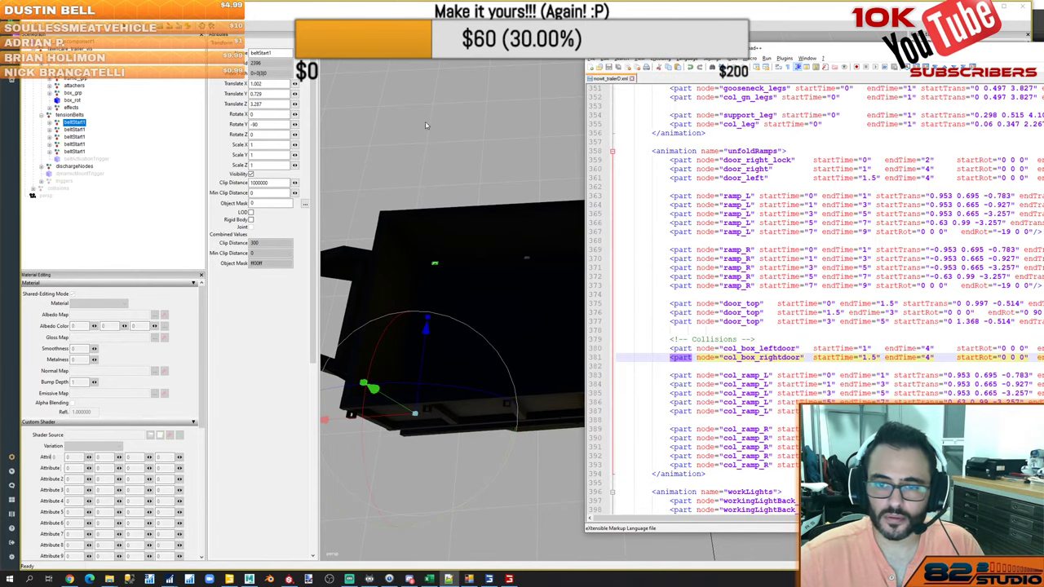
Delete both hook shapes from each of the first two belts in tensionBelts
{"action": "left_click", "coordinate": [75, 133]}
{"action": "left_click", "coordinate": [75, 123]}
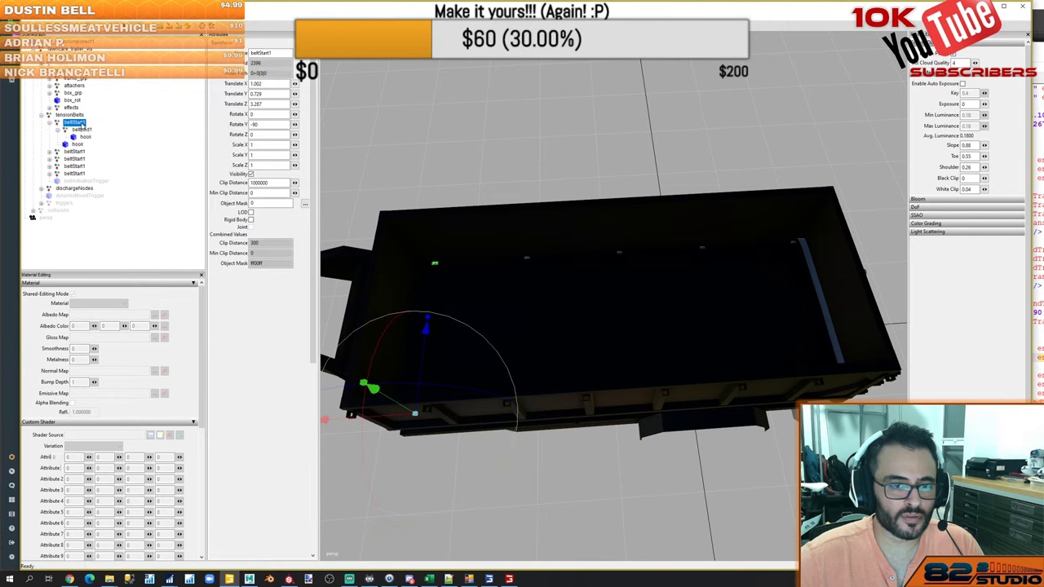
{"action": "left_click", "coordinate": [82, 137]}
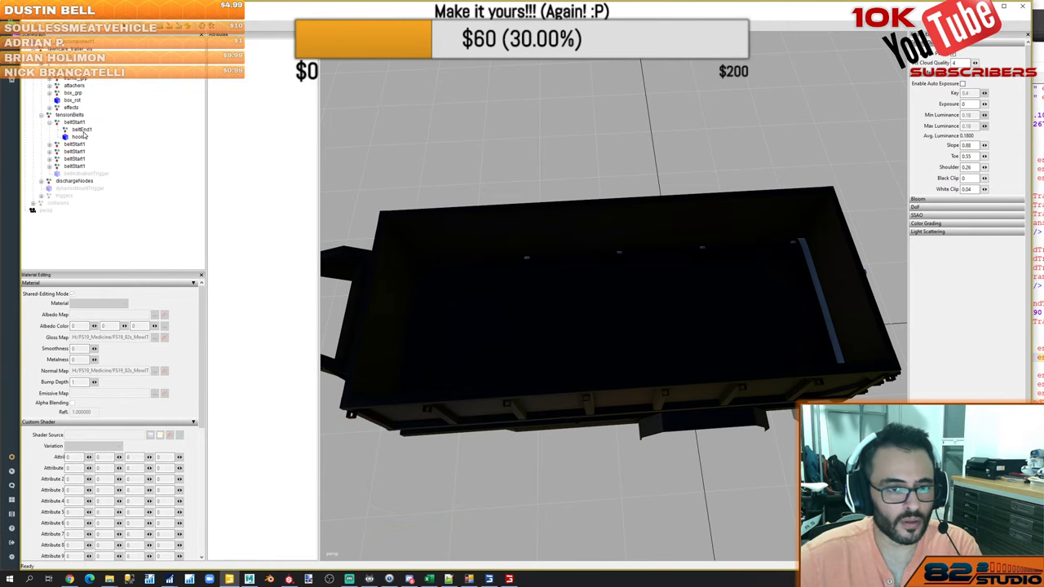
{"action": "left_click", "coordinate": [82, 137]}
{"action": "key", "text": "Delete"}
{"action": "double_click", "coordinate": [82, 139]}
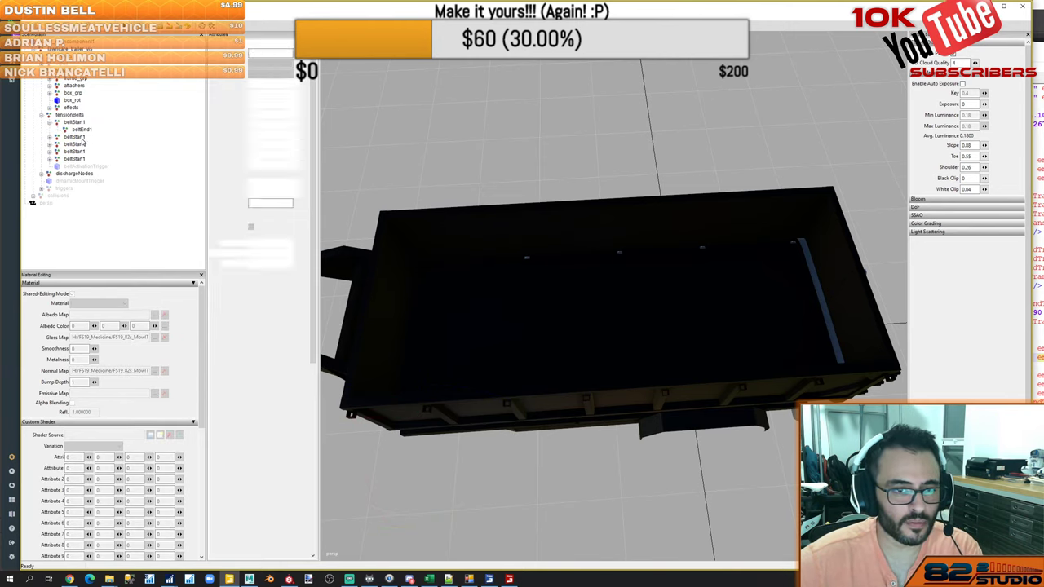
{"action": "left_click", "coordinate": [85, 152]}
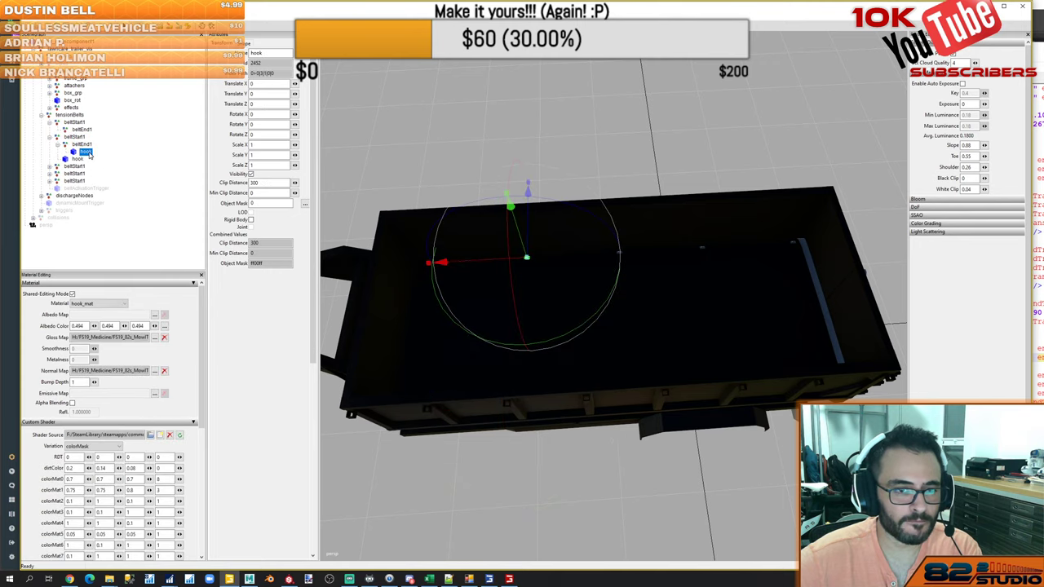
{"action": "left_click", "coordinate": [77, 153]}
{"action": "key", "text": "Delete"}
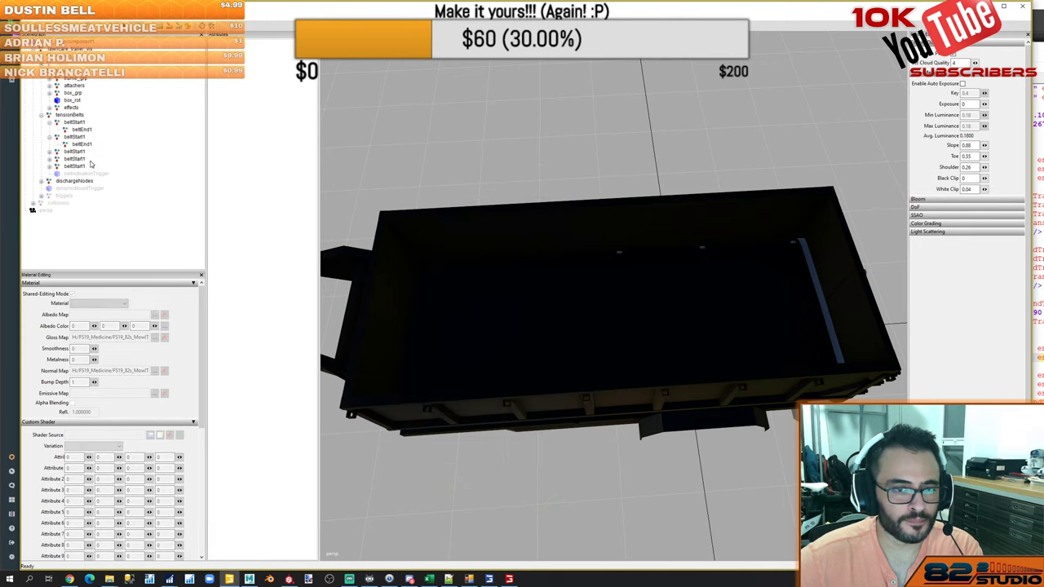
Remove the start and end hooks of the third belt in tensionBelts
{"action": "double_click", "coordinate": [79, 153]}
{"action": "double_click", "coordinate": [85, 161]}
{"action": "left_click", "coordinate": [89, 169]}
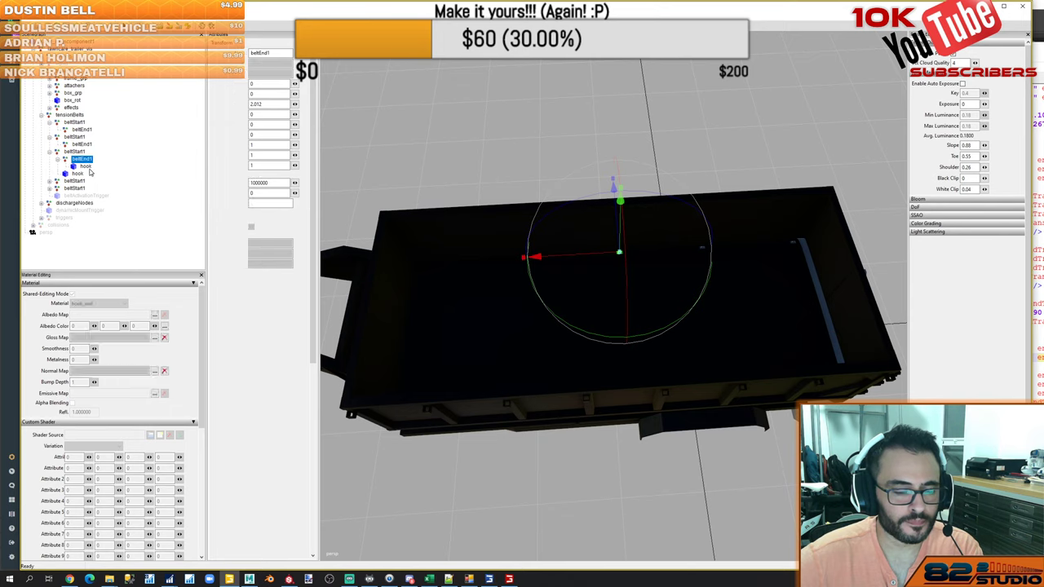
{"action": "key", "text": "Delete"}
{"action": "left_click", "coordinate": [78, 168]}
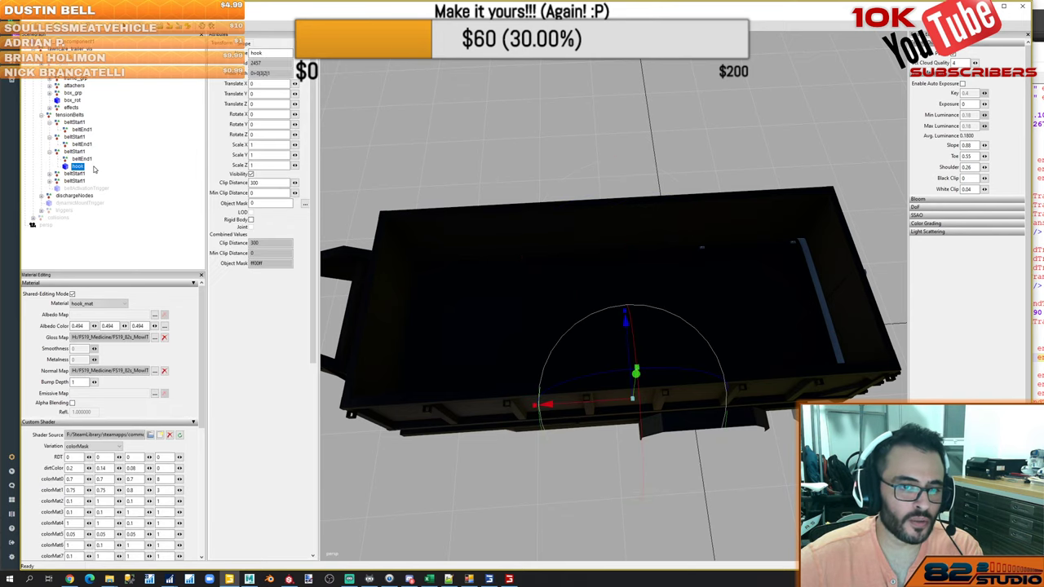
{"action": "key", "text": "Delete"}
Delete the two hook shapes under the fourth belt's start and end nodes
{"action": "double_click", "coordinate": [80, 168]}
{"action": "double_click", "coordinate": [89, 175]}
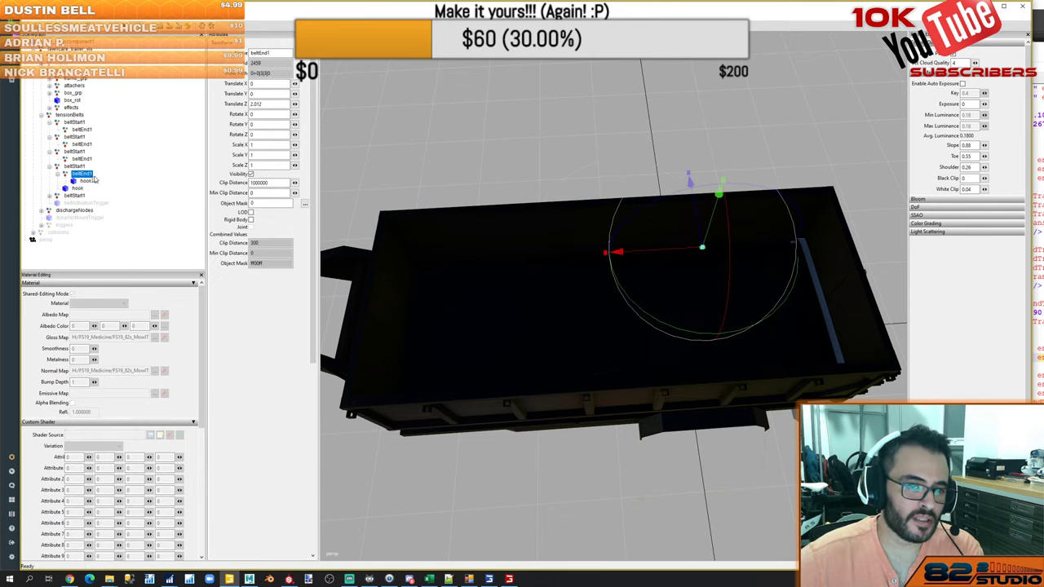
{"action": "left_click", "coordinate": [89, 182]}
{"action": "key", "text": "Delete"}
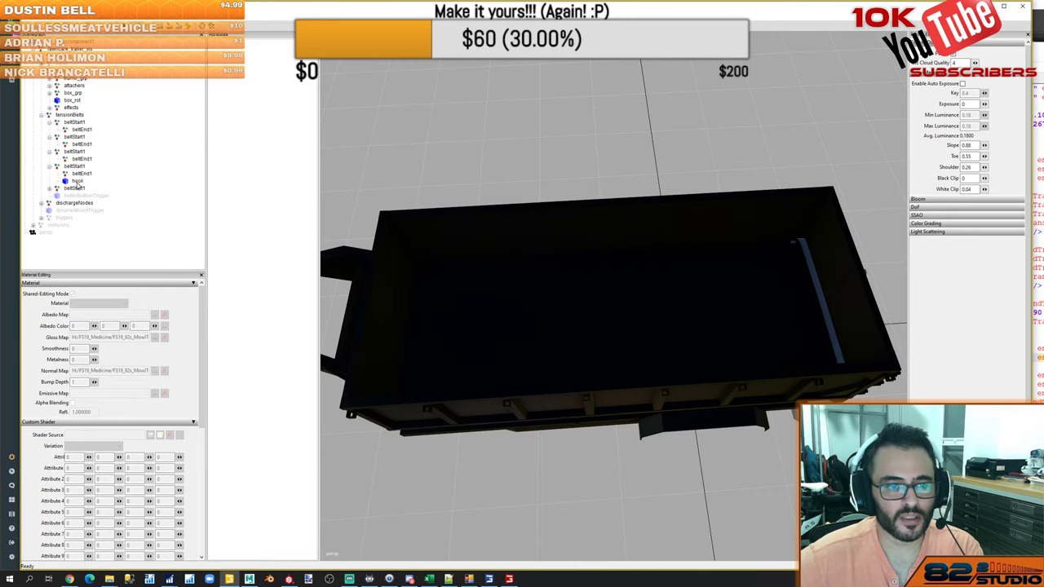
{"action": "left_click", "coordinate": [78, 183]}
{"action": "key", "text": "Delete"}
Delete the two hook shapes under the fifth belt, leaving only its beltStart and beltEnd nodes
{"action": "double_click", "coordinate": [80, 182]}
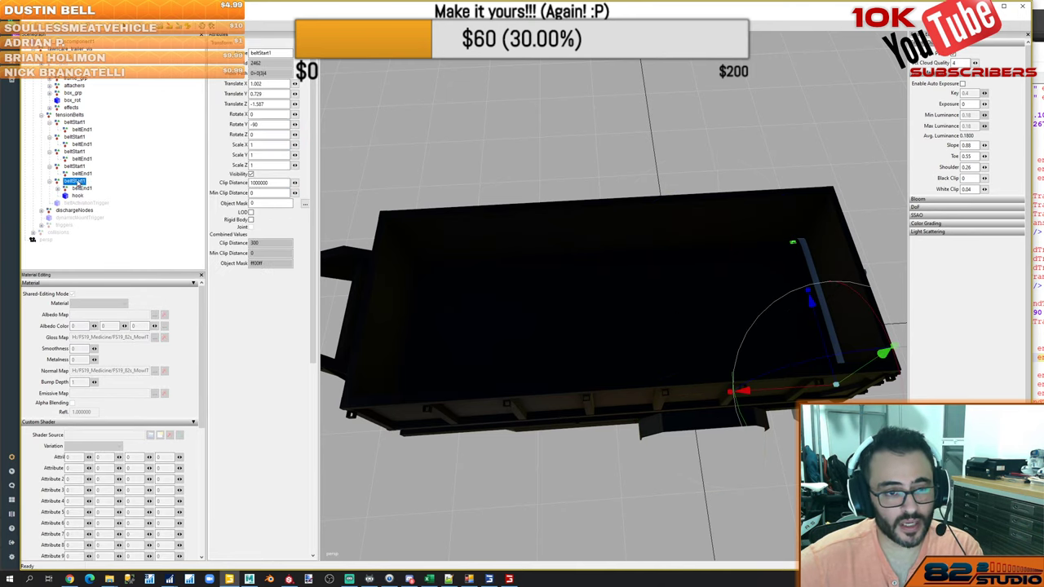
{"action": "double_click", "coordinate": [89, 191]}
{"action": "left_click", "coordinate": [90, 197]}
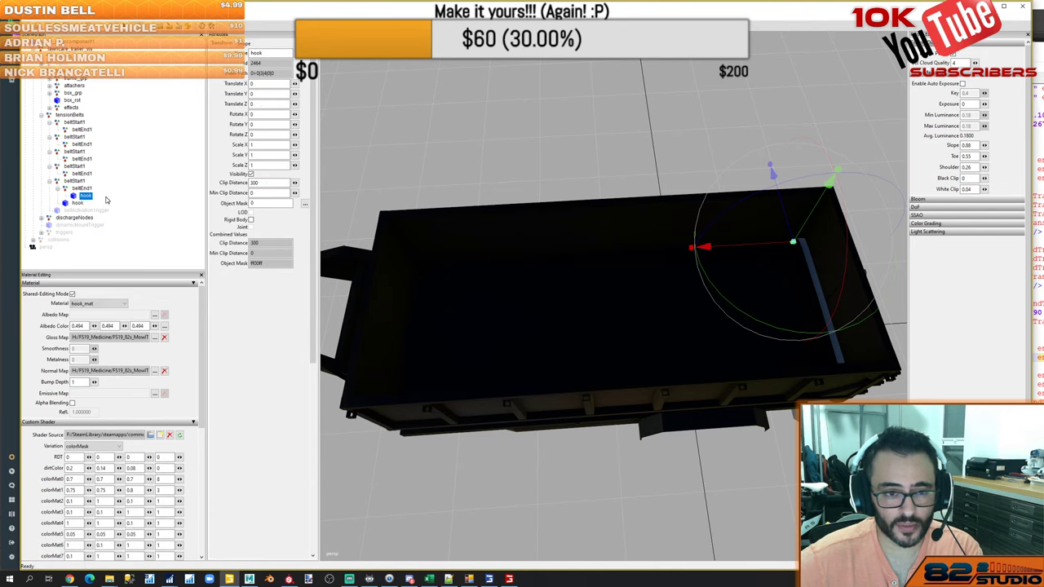
{"action": "key", "text": "Delete"}
{"action": "left_click", "coordinate": [77, 196]}
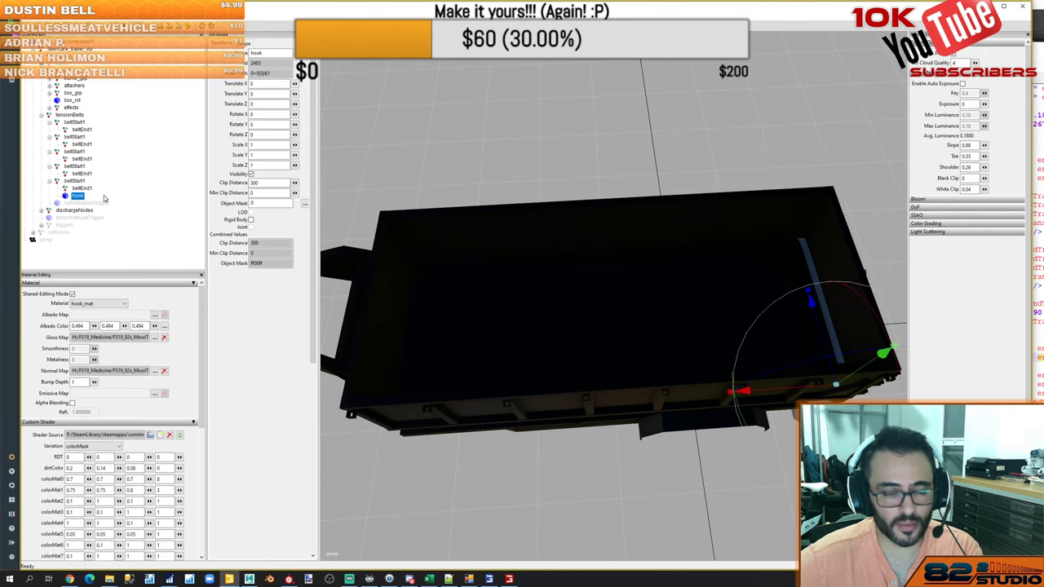
{"action": "key", "text": "Delete"}
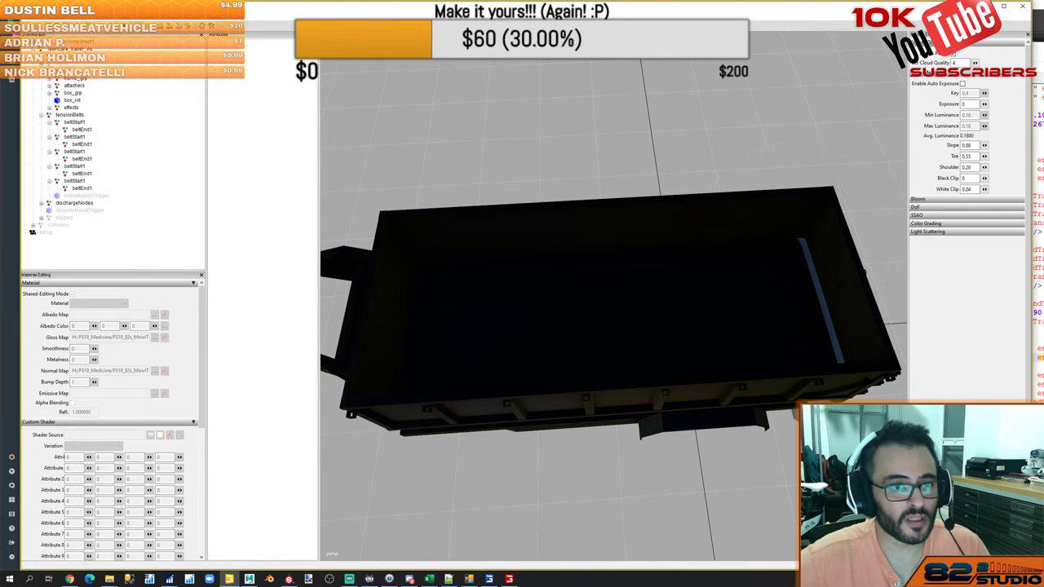
Open the trailer's i3d file in Notepad++ and rename the second belt's nodes to beltStart2 and beltEnd2
{"action": "left_click", "coordinate": [46, 26]}
{"action": "key", "text": "Return"}
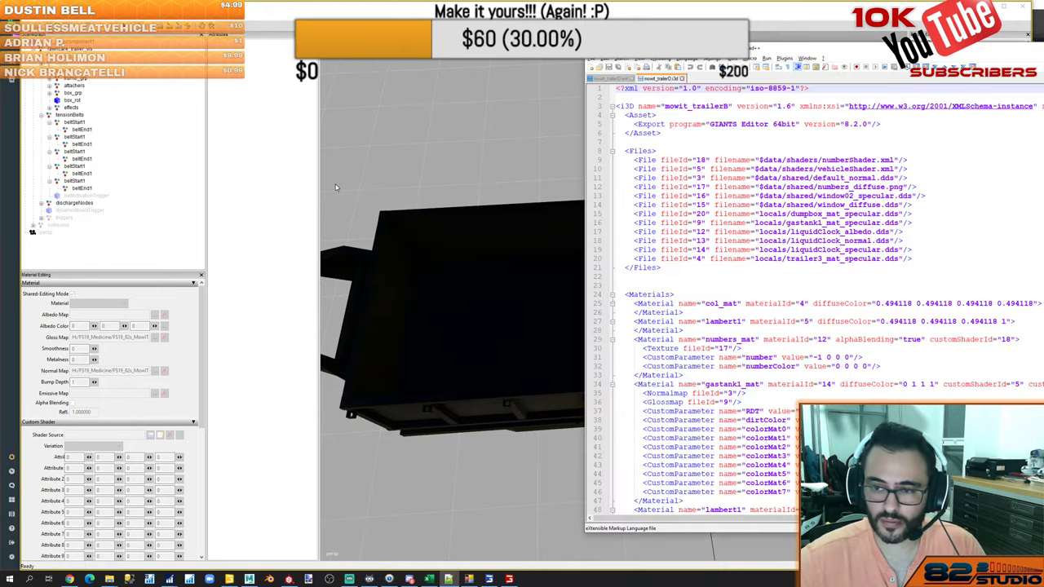
{"action": "scroll", "coordinate": [835, 322], "scroll_direction": "down", "scroll_amount": 20}
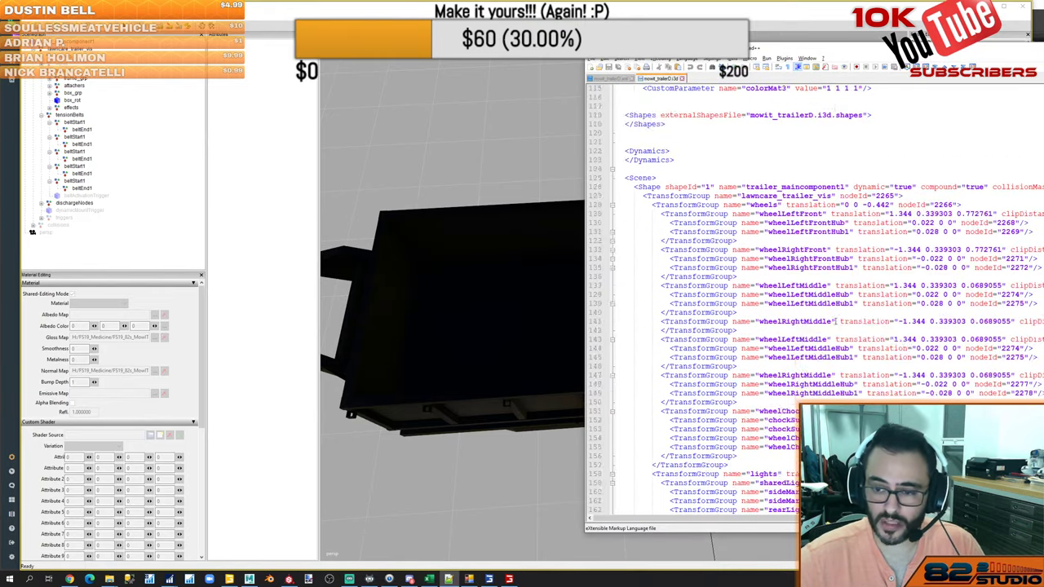
{"action": "scroll", "coordinate": [835, 321], "scroll_direction": "down", "scroll_amount": 20}
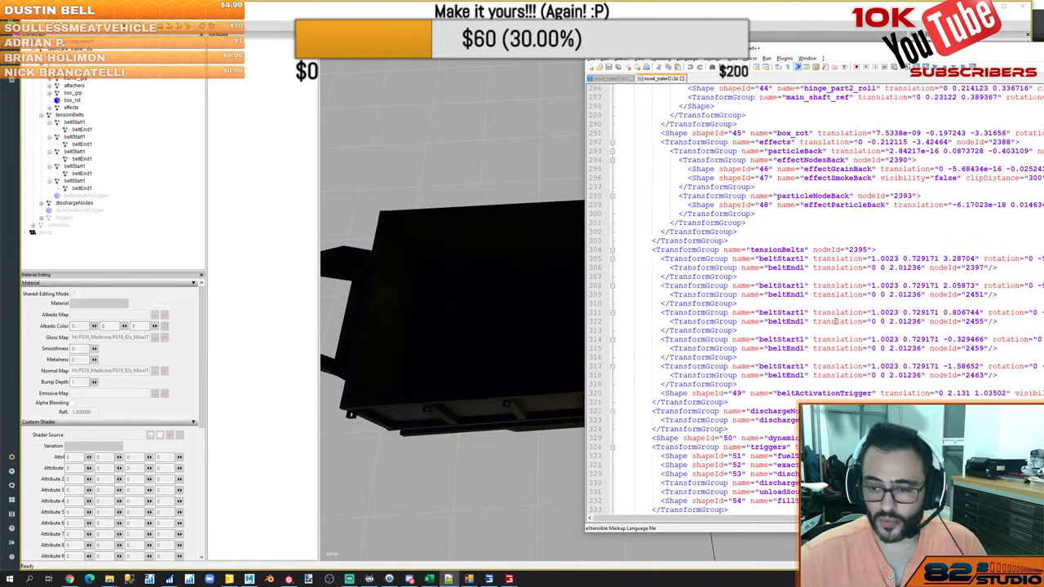
{"action": "scroll", "coordinate": [837, 321], "scroll_direction": "down", "scroll_amount": 1}
{"action": "type", "text": "2"}
{"action": "left_click_drag", "start_coordinate": [804, 259], "coordinate": [800, 268]}
{"action": "type", "text": "2"}
Rename the nodes of the remaining belts to beltStart3/beltEnd3, beltStart4/beltEnd4 and beltStart5/beltEnd5 in the i3d file
{"action": "left_click", "coordinate": [799, 285]}
{"action": "left_click", "coordinate": [806, 294]}
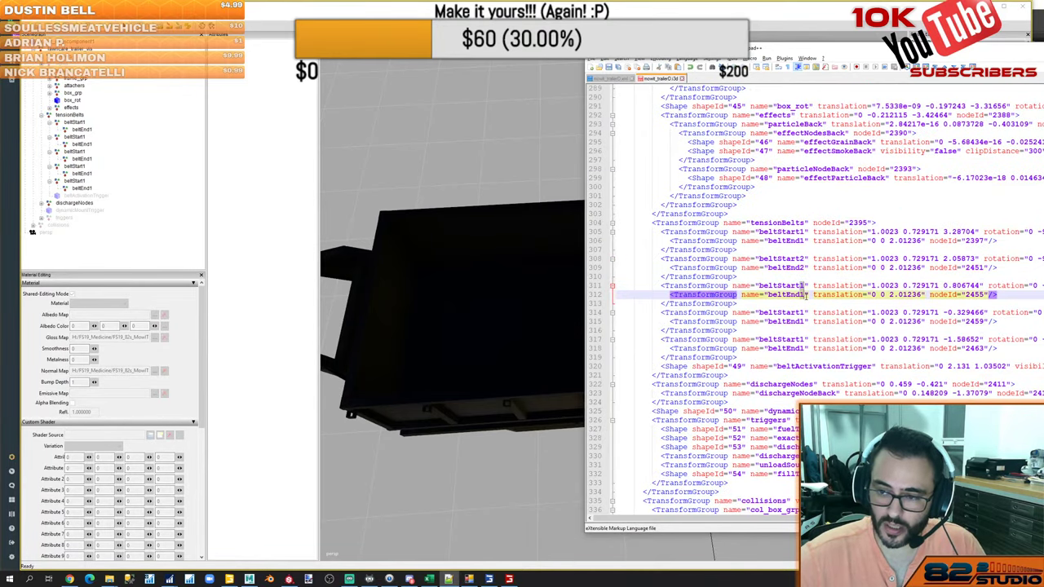
{"action": "left_click", "coordinate": [805, 313]}
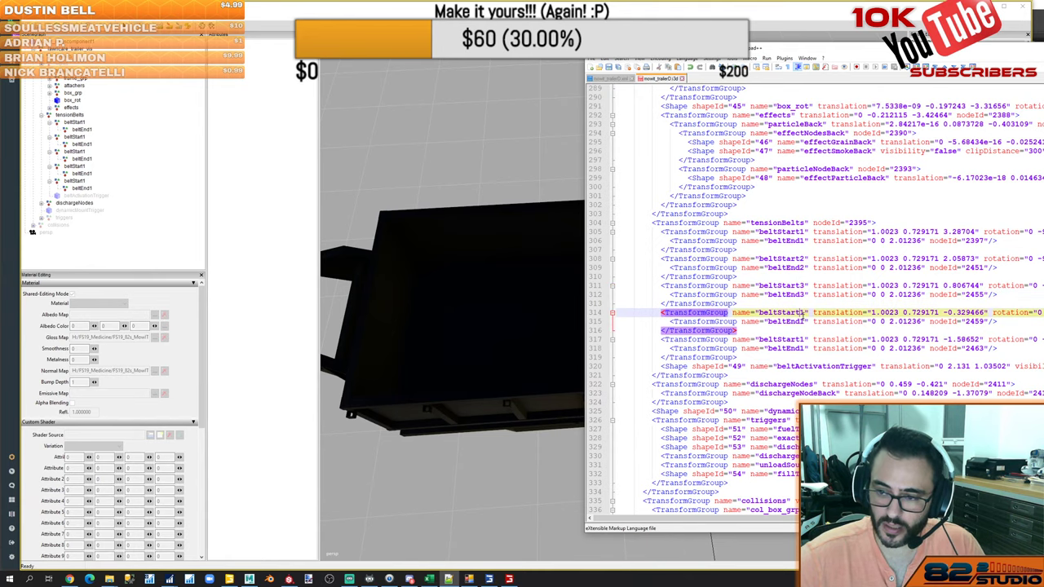
{"action": "left_click", "coordinate": [810, 322]}
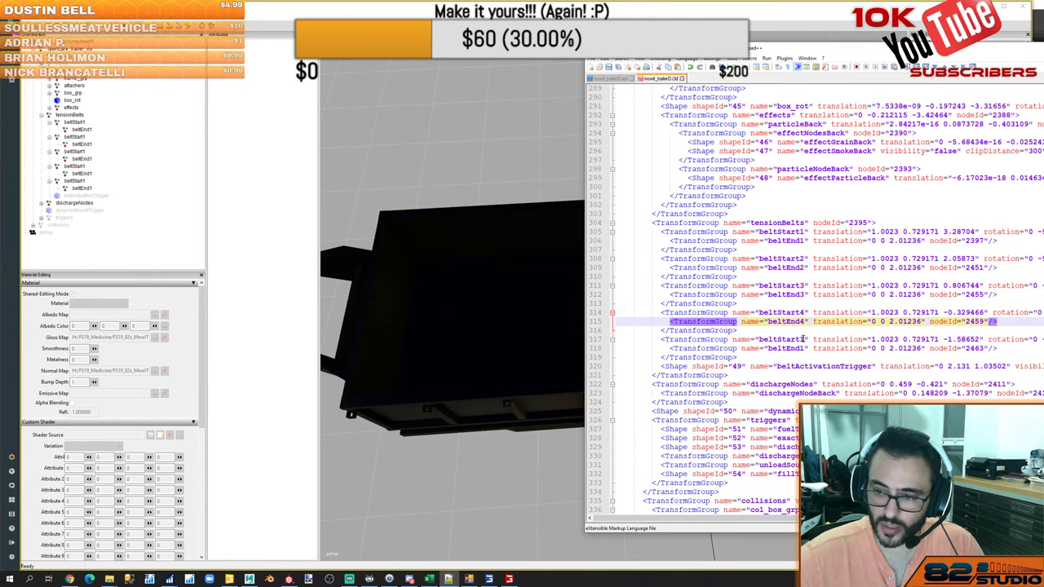
{"action": "left_click", "coordinate": [824, 349]}
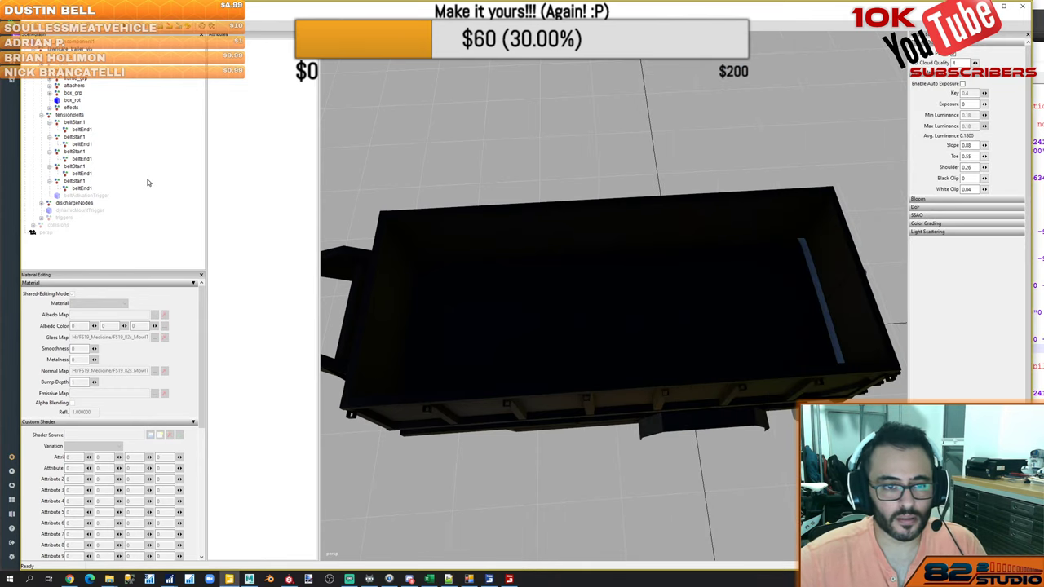
Close the edited i3d file in Notepad++ and reload the trailer scene in GIANTS Editor
{"action": "left_click", "coordinate": [148, 183]}
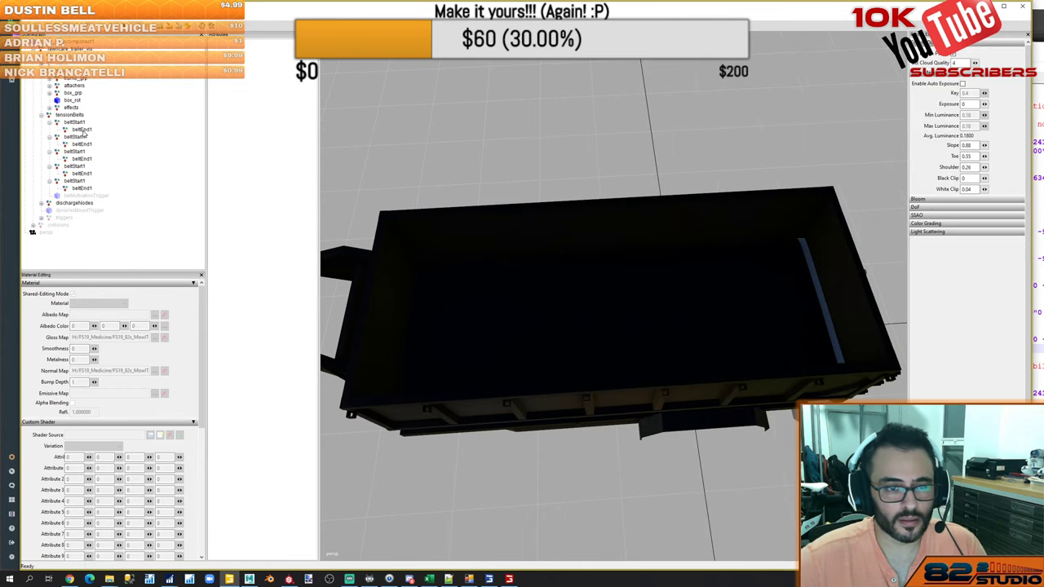
{"action": "key", "text": "alt+Tab"}
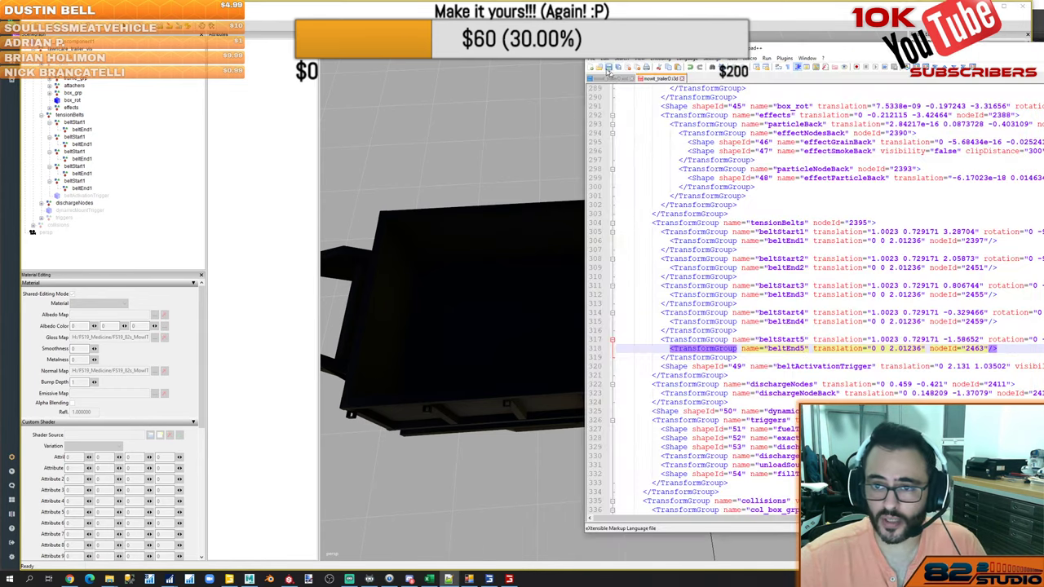
{"action": "left_click", "coordinate": [682, 79]}
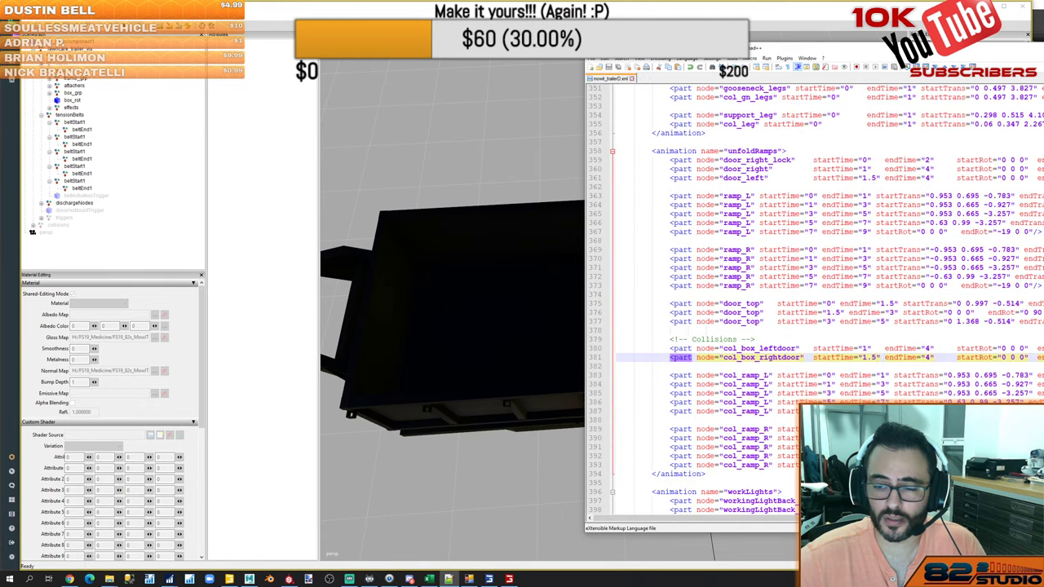
{"action": "left_click", "coordinate": [233, 118]}
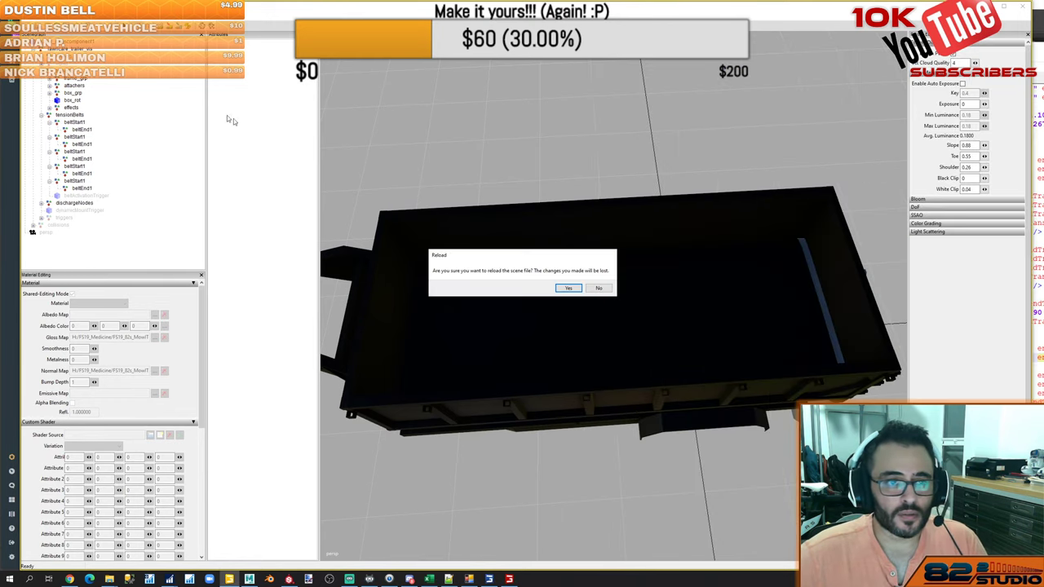
{"action": "key", "text": "Return"}
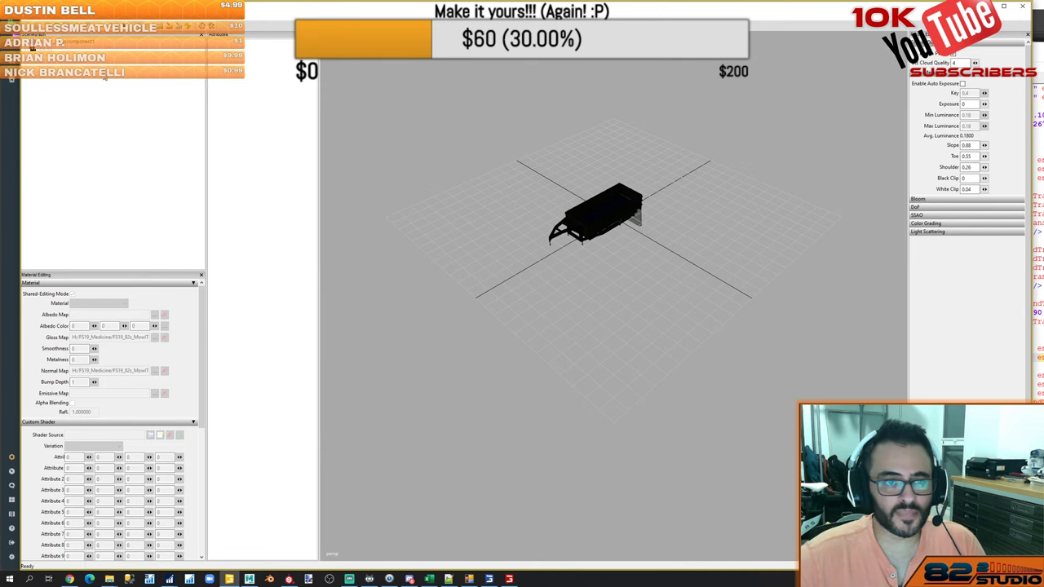
Expand tensionBelts in the trailer hierarchy and examine the extents of beltActivationTrigger around the trailer
{"action": "double_click", "coordinate": [72, 42]}
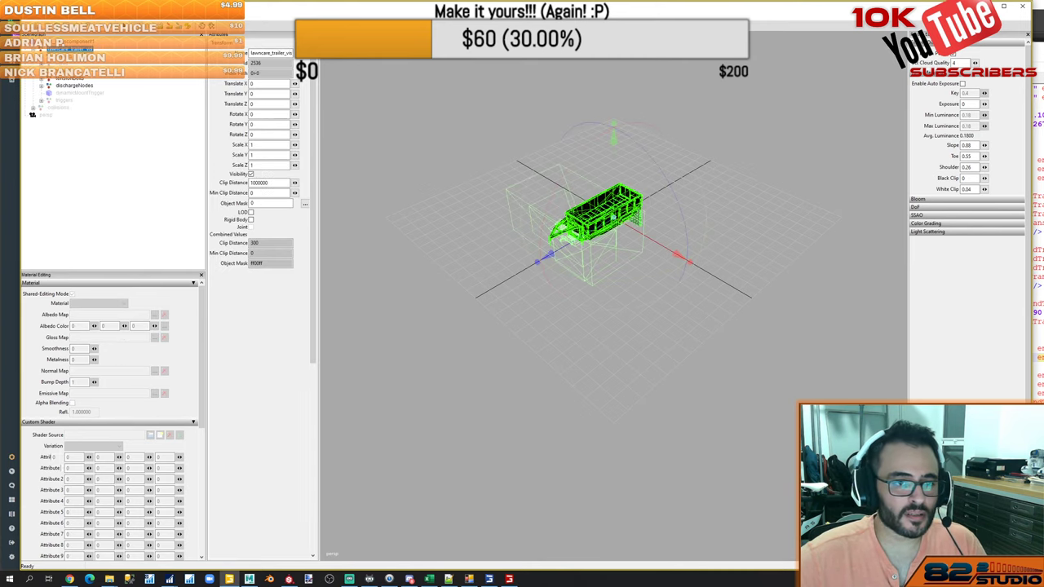
{"action": "double_click", "coordinate": [72, 79]}
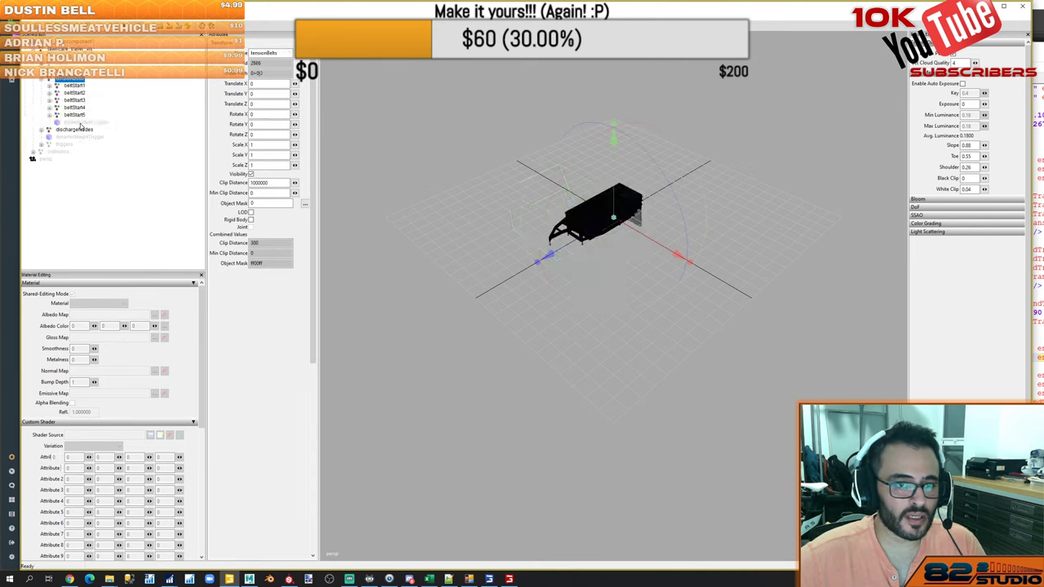
{"action": "left_click", "coordinate": [81, 122]}
{"action": "key", "text": "f"}
{"action": "left_click_drag", "start_coordinate": [589, 339], "coordinate": [578, 315], "text": "alt"}
{"action": "scroll", "coordinate": [577, 313], "scroll_direction": "down", "scroll_amount": 3}
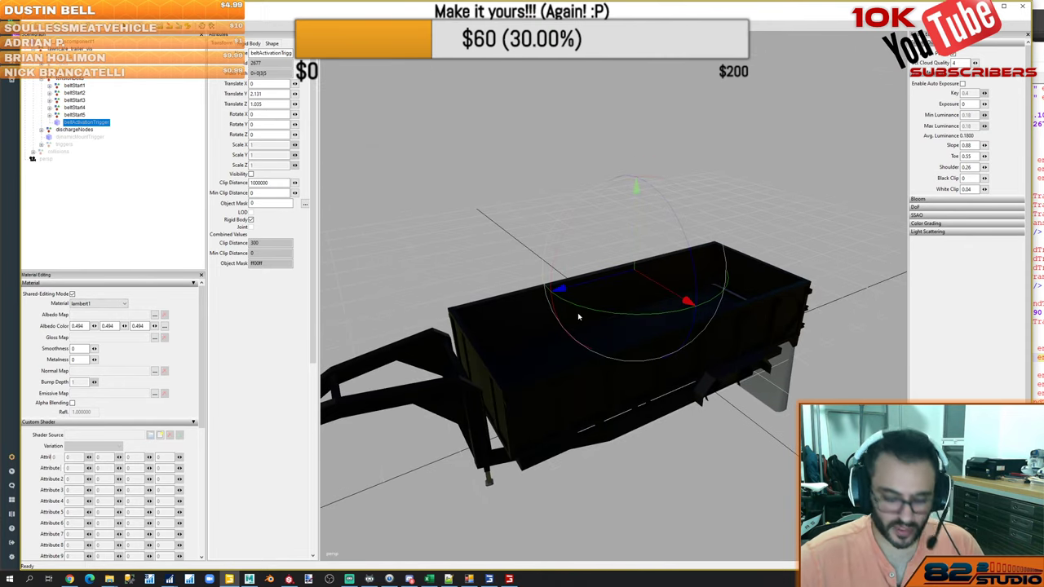
{"action": "scroll", "coordinate": [679, 368], "scroll_direction": "down", "scroll_amount": 5}
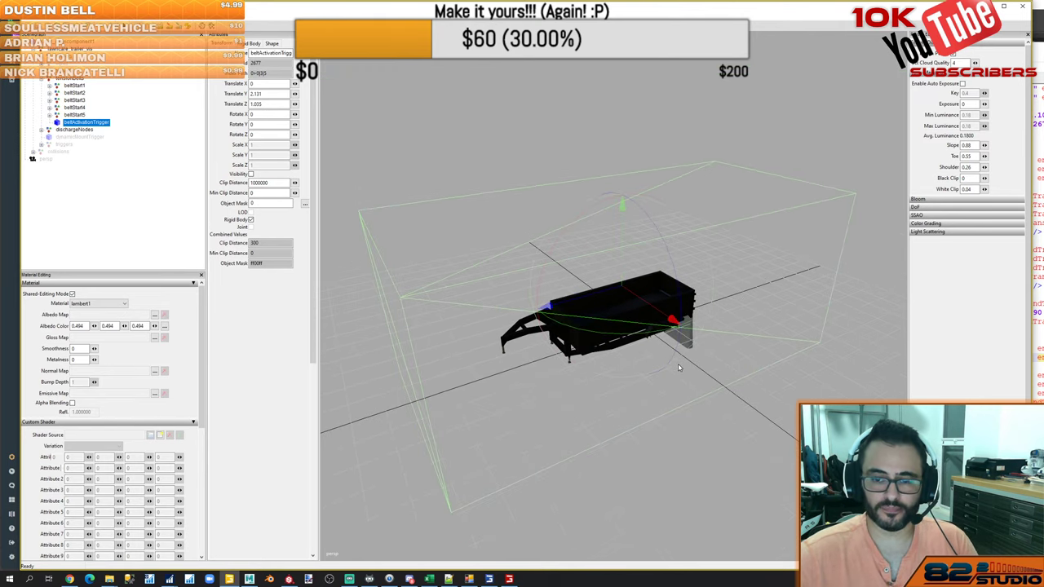
{"action": "right_click_drag", "start_coordinate": [678, 368], "coordinate": [625, 354]}
{"action": "key", "text": "w"}
{"action": "scroll", "coordinate": [625, 354], "scroll_direction": "down", "scroll_amount": 3}
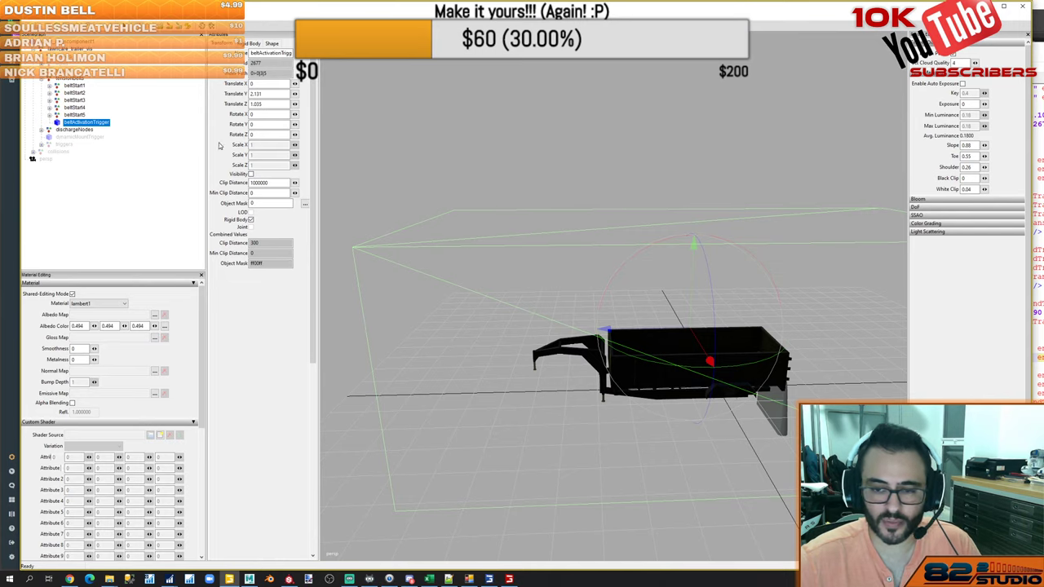
{"action": "right_click_drag", "start_coordinate": [538, 316], "coordinate": [599, 323]}
{"action": "key", "text": "w"}
{"action": "key", "text": "s"}
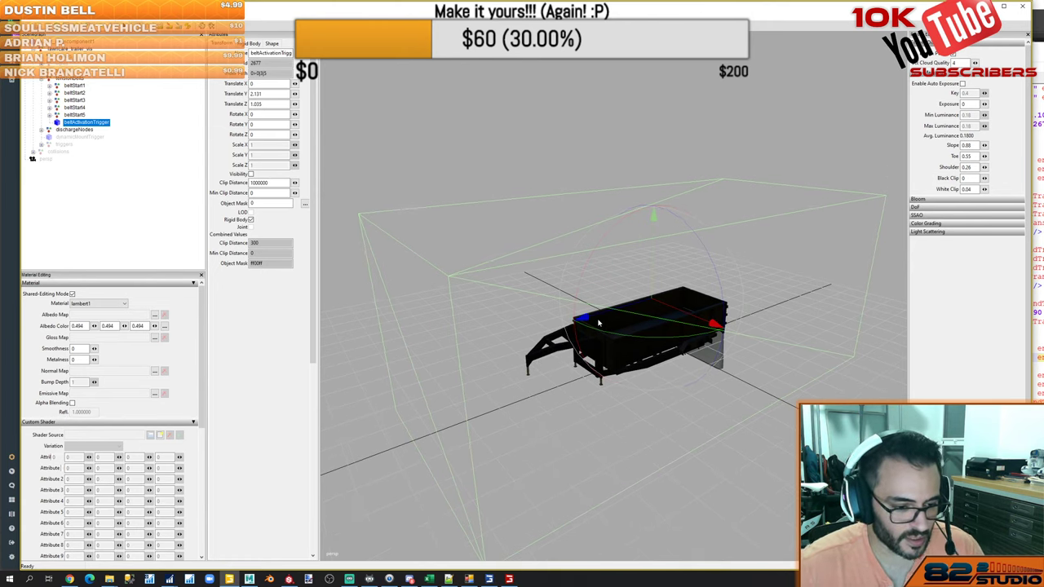
Turn on visibility for beltActivationTrigger and keep it selected
{"action": "key", "text": "alt+Tab"}
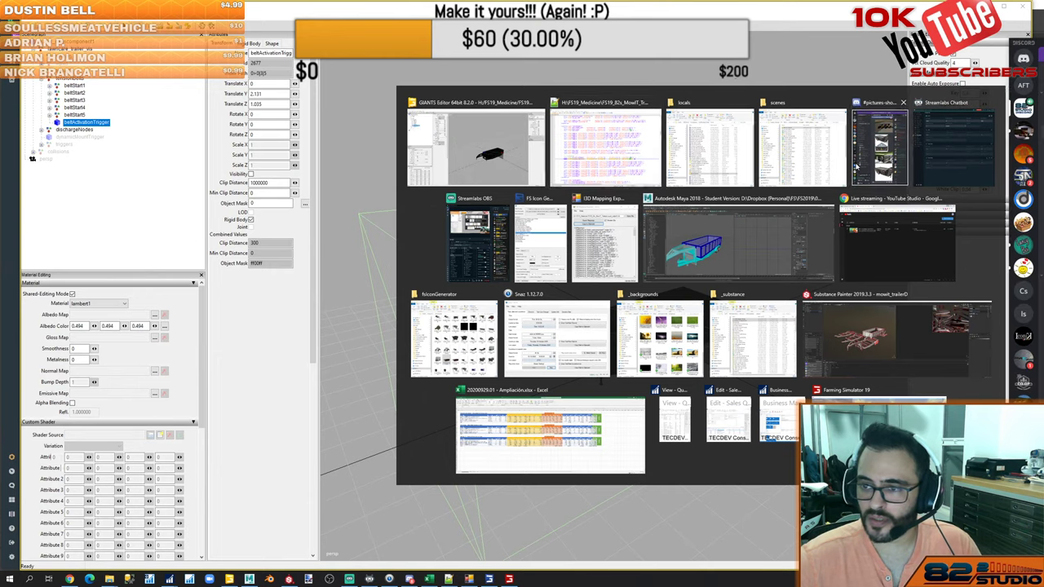
{"action": "key", "text": "Escape"}
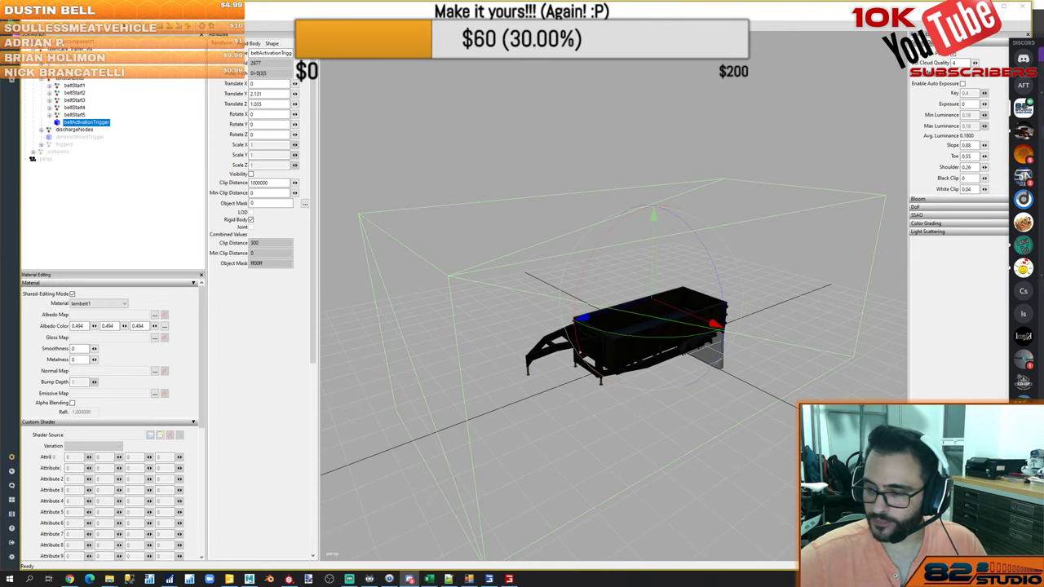
{"action": "left_click", "coordinate": [174, 132]}
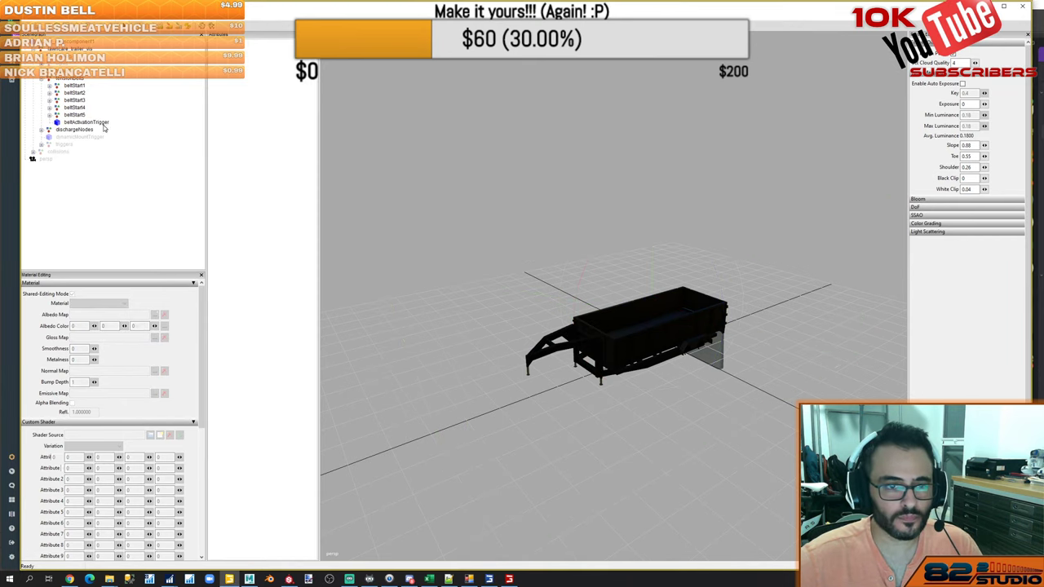
{"action": "left_click", "coordinate": [103, 124]}
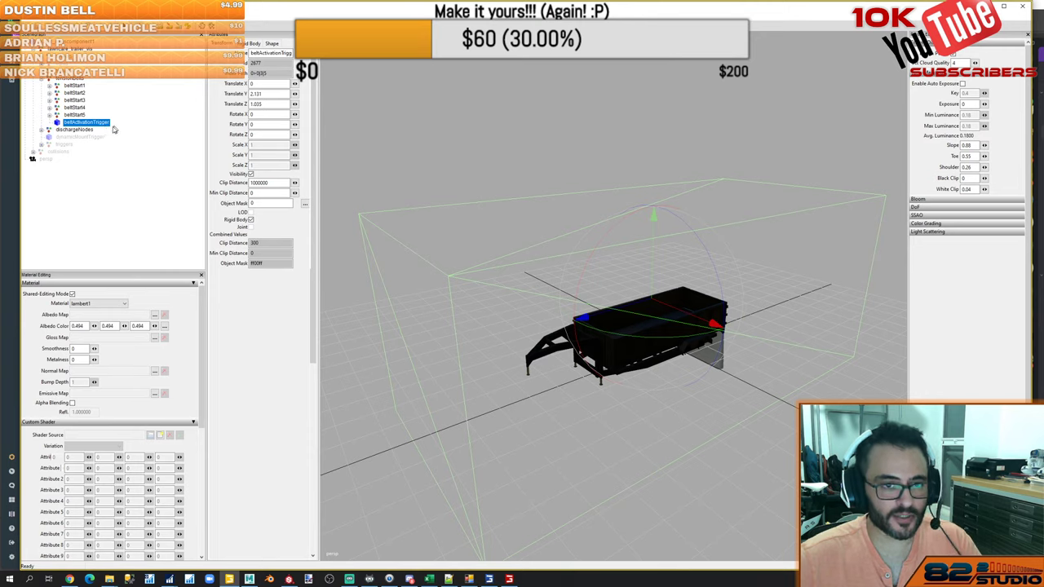
Hide beltActivationTrigger and select beltStart1 to check its position on the trailer
{"action": "key", "text": "ctrl+h"}
{"action": "left_click", "coordinate": [126, 127]}
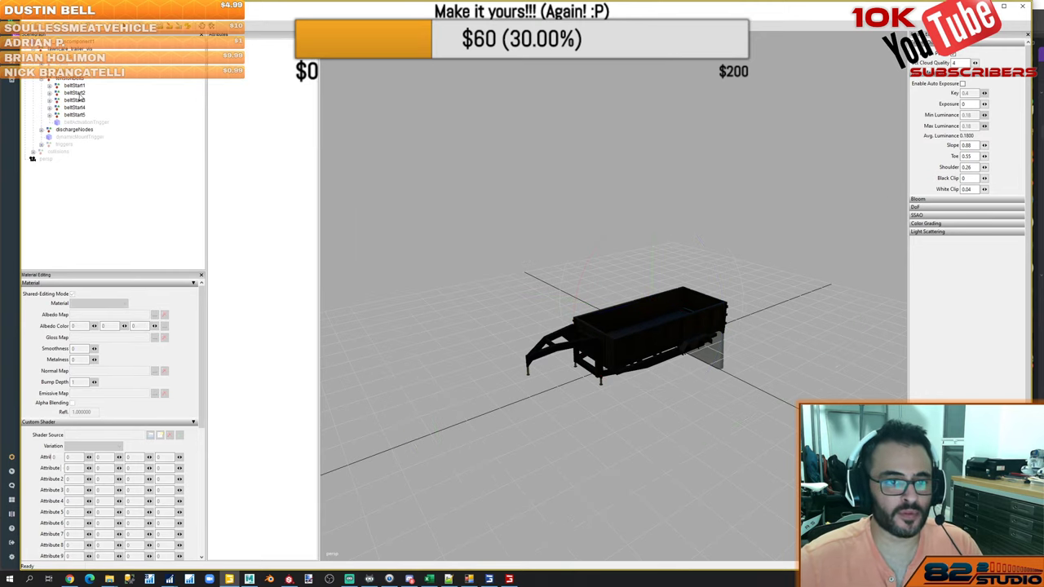
{"action": "left_click", "coordinate": [77, 86]}
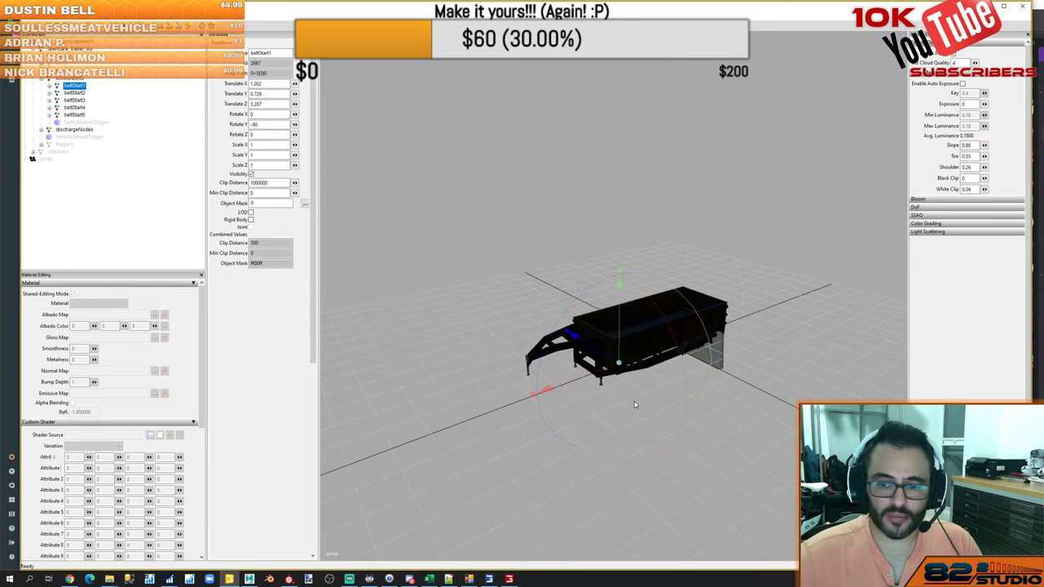
{"action": "scroll", "coordinate": [640, 406], "scroll_direction": "up", "scroll_amount": 5}
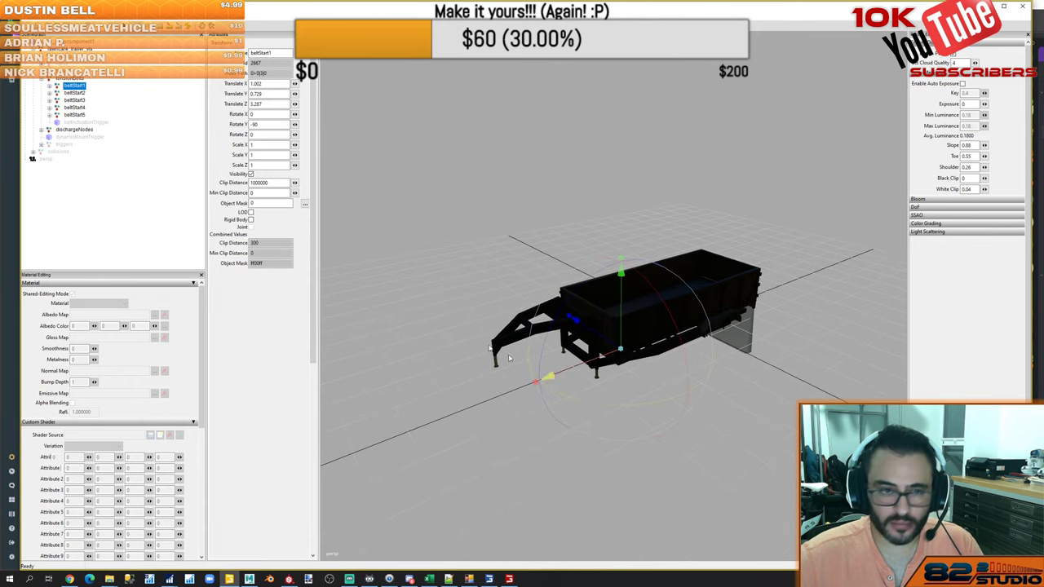
Move the tensionBelts group, with its belt nodes and trigger, into box_grp in the scenegraph
{"action": "double_click", "coordinate": [75, 72]}
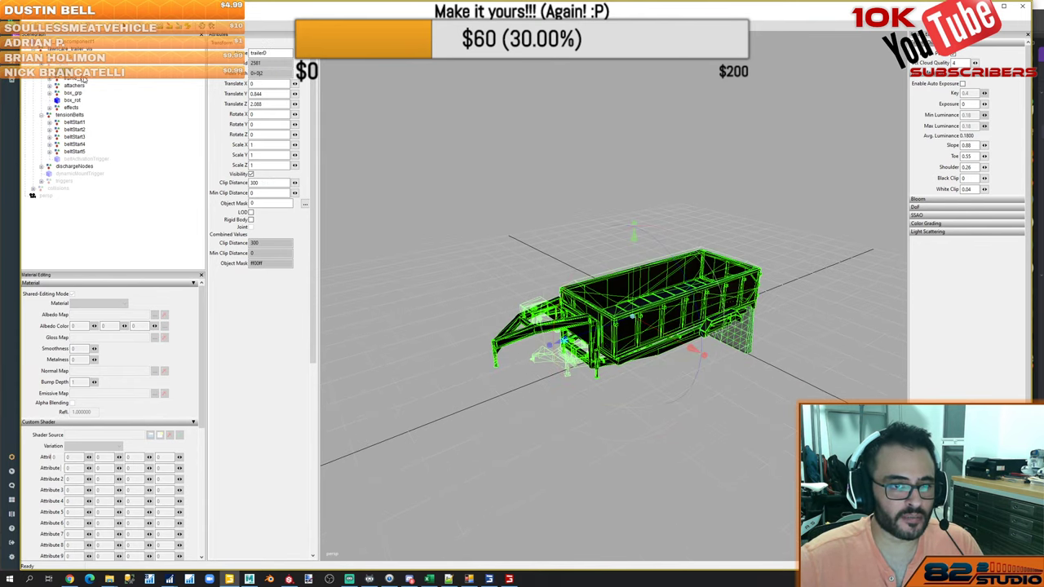
{"action": "left_click", "coordinate": [78, 94]}
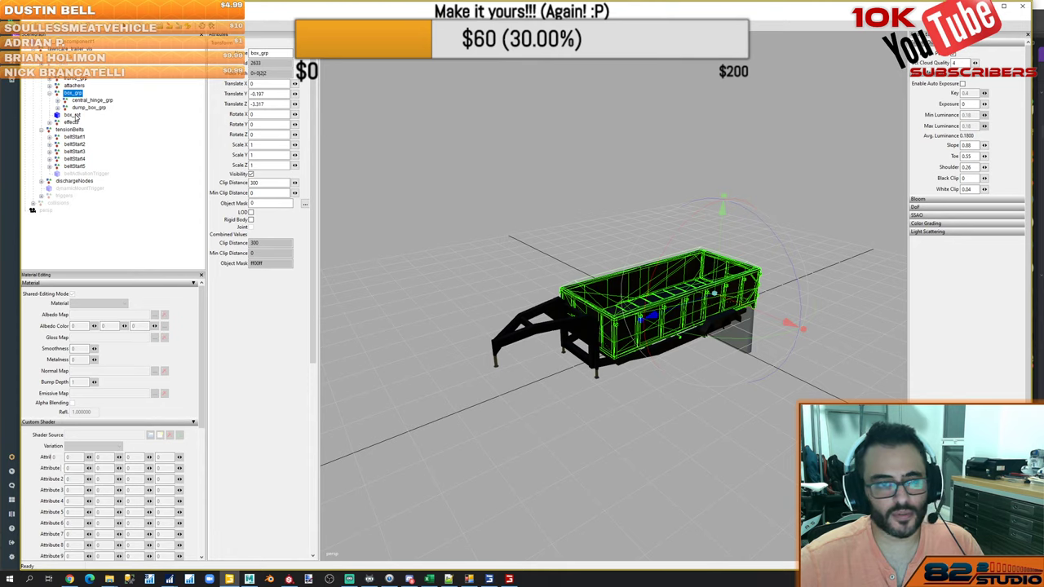
{"action": "double_click", "coordinate": [72, 95]}
{"action": "left_click", "coordinate": [77, 116]}
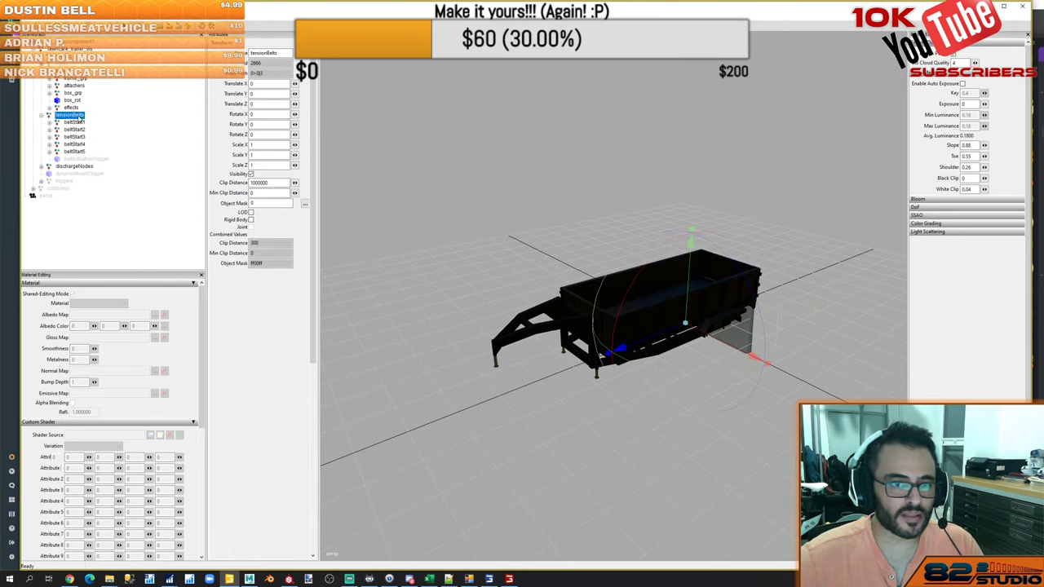
{"action": "left_click_drag", "start_coordinate": [79, 119], "coordinate": [83, 96]}
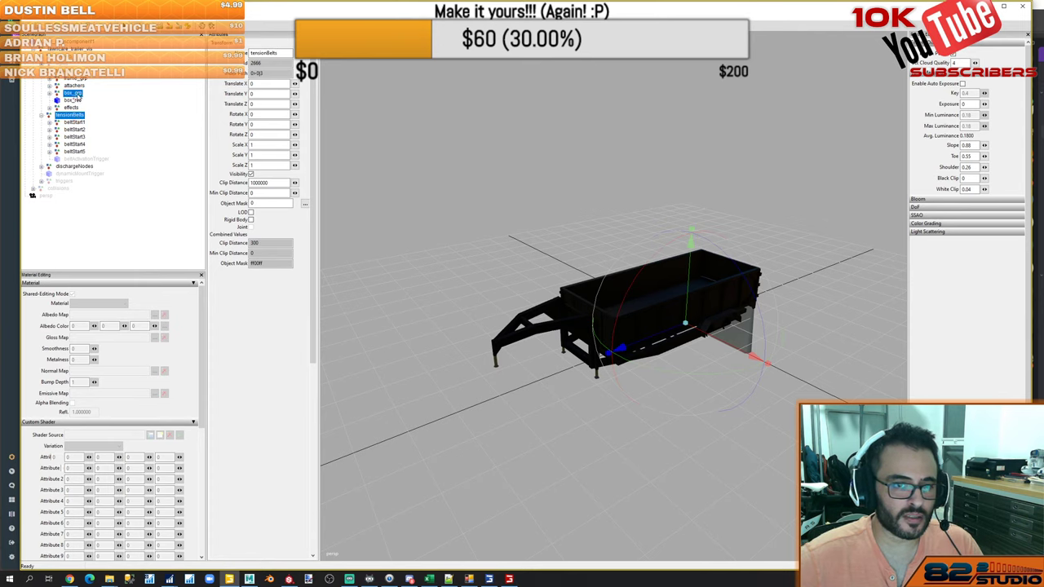
{"action": "left_click_drag", "start_coordinate": [78, 96], "coordinate": [79, 96]}
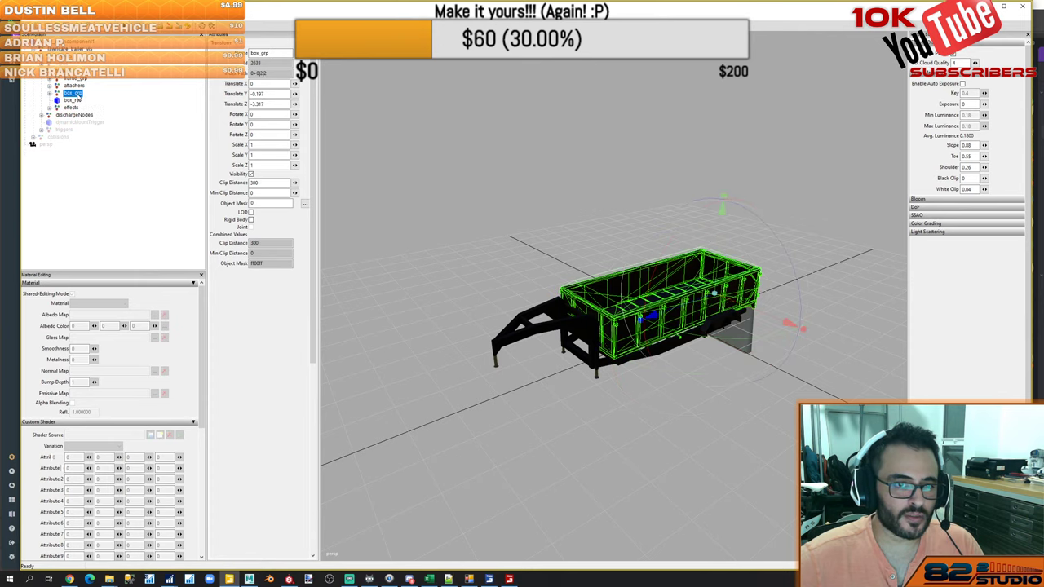
Move the tensionBelts group from box_grp into dump_box_grp
{"action": "left_click", "coordinate": [86, 115]}
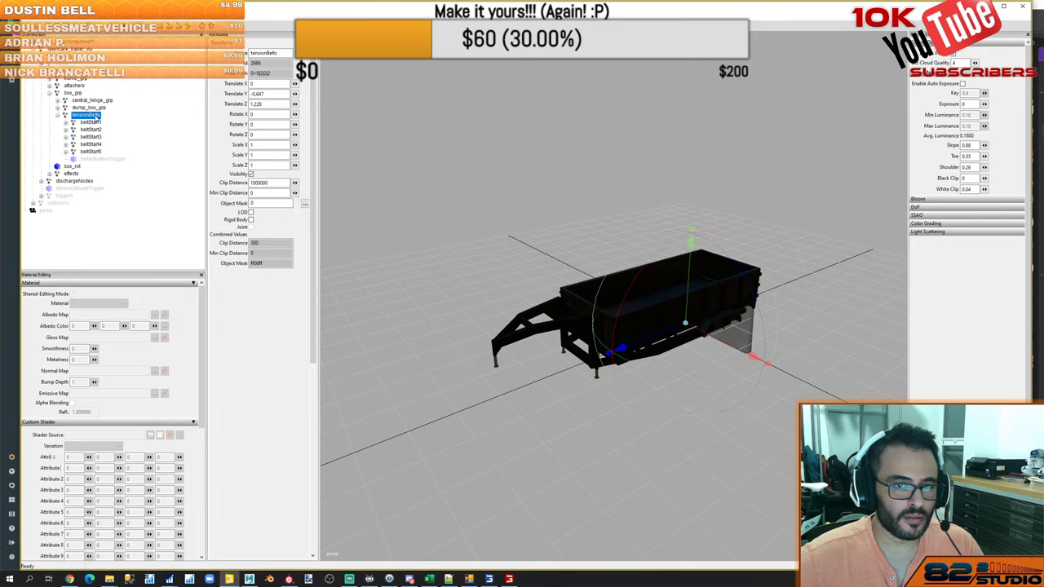
{"action": "left_click", "coordinate": [104, 111]}
{"action": "left_click_drag", "start_coordinate": [91, 116], "coordinate": [97, 111]}
{"action": "left_click", "coordinate": [91, 108]}
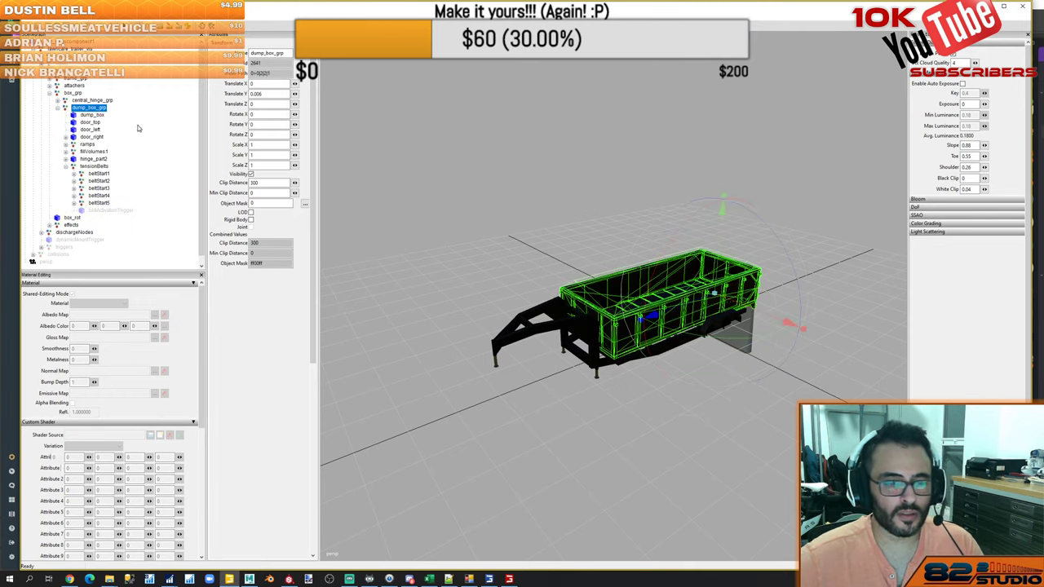
Check the relocated tensionBelts and beltStart1 nodes, and examine the shape attributes of dump_box
{"action": "left_click", "coordinate": [97, 168]}
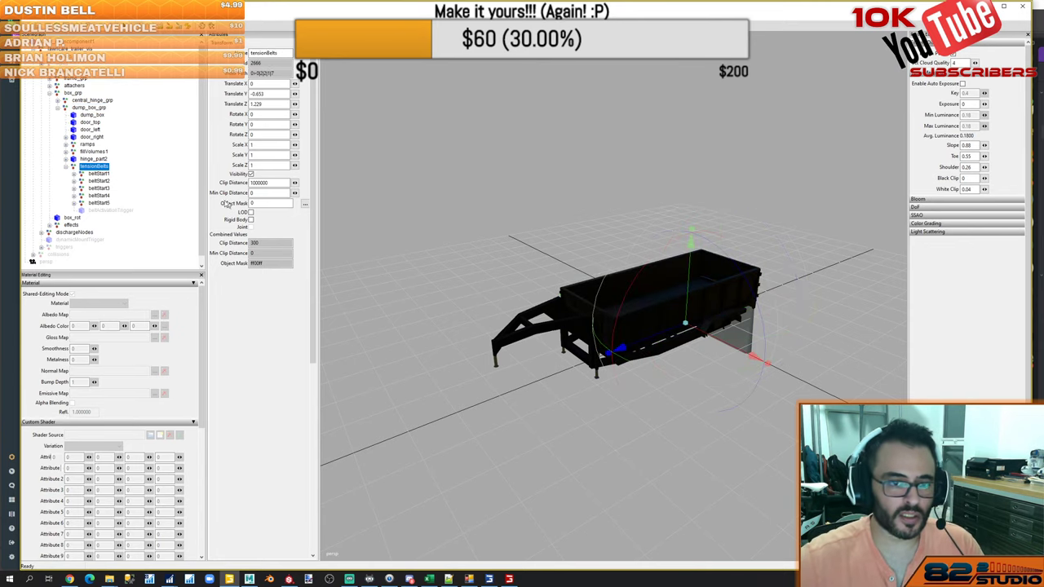
{"action": "left_click", "coordinate": [102, 175]}
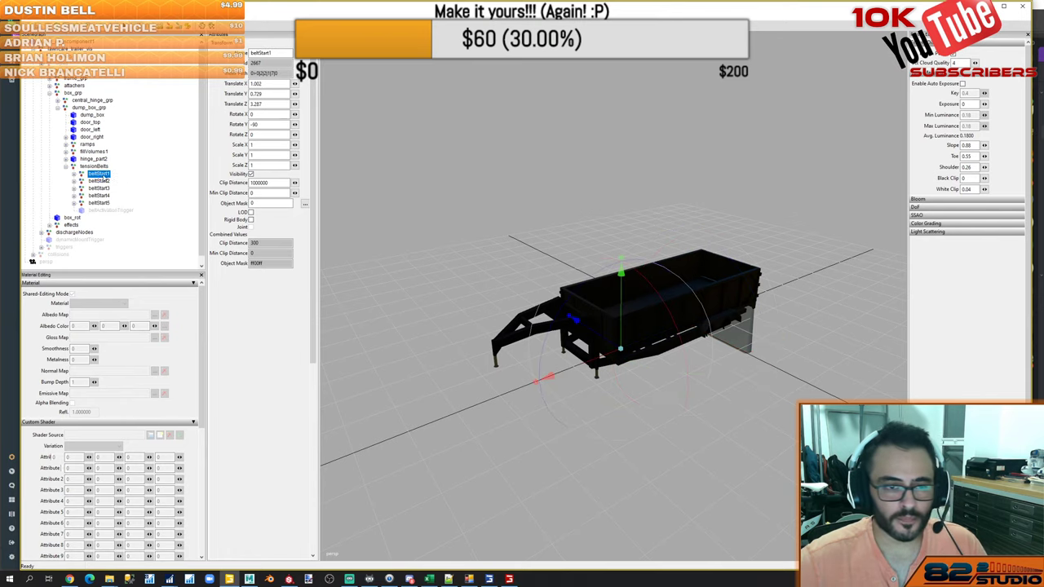
{"action": "scroll", "coordinate": [603, 344], "scroll_direction": "up", "scroll_amount": 3}
{"action": "scroll", "coordinate": [612, 347], "scroll_direction": "up", "scroll_amount": 1}
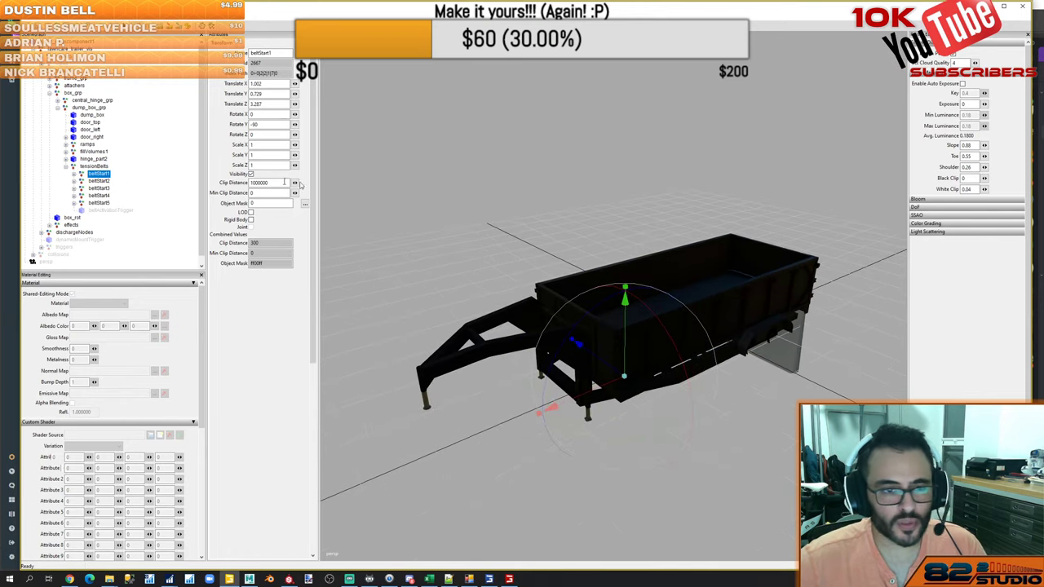
{"action": "left_click", "coordinate": [102, 120]}
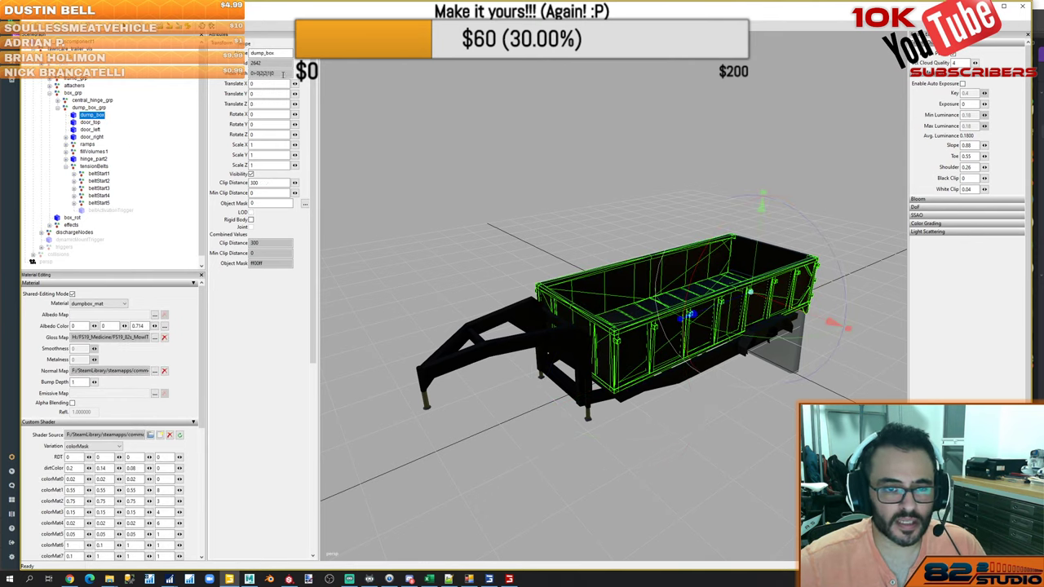
{"action": "left_click", "coordinate": [244, 43]}
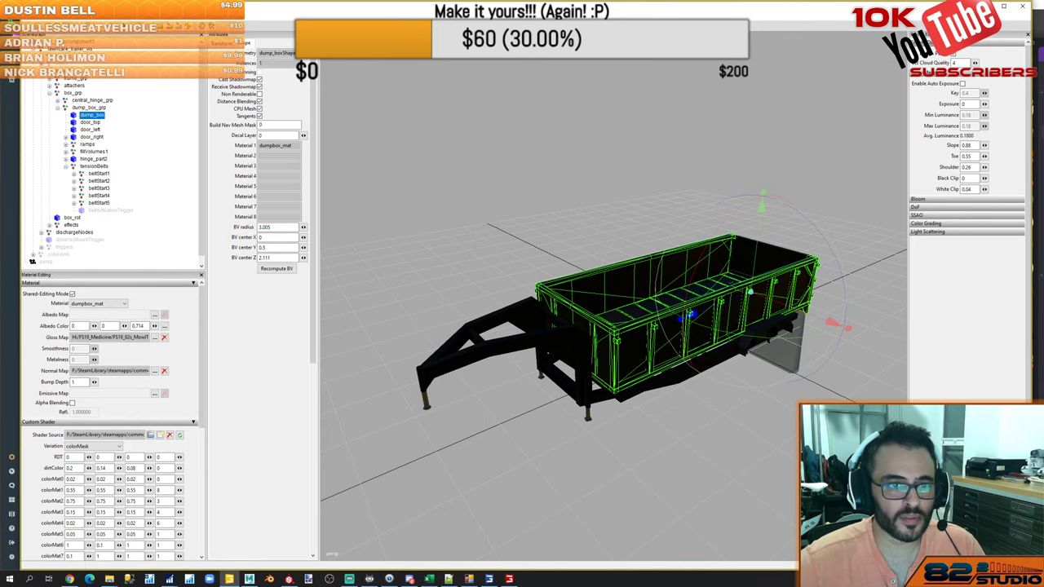
Switch to File Explorer, open modDesc.xml from FS19_82s_MowIT in Notepad++ and copy the tensionBeltObject specialization line below cover
{"action": "key", "text": "alt+Tab"}
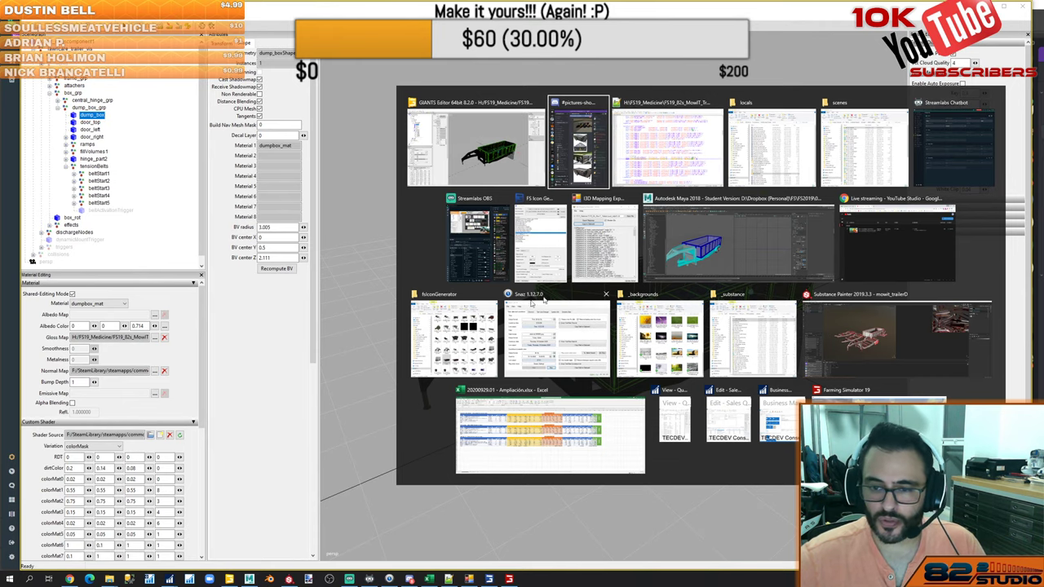
{"action": "left_click", "coordinate": [770, 146]}
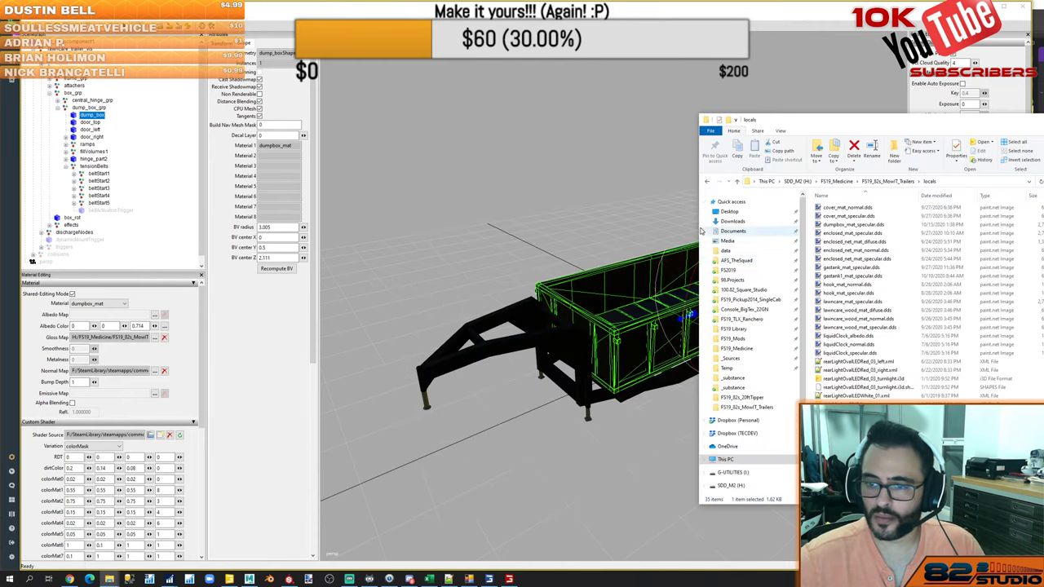
{"action": "key", "text": "alt+Left"}
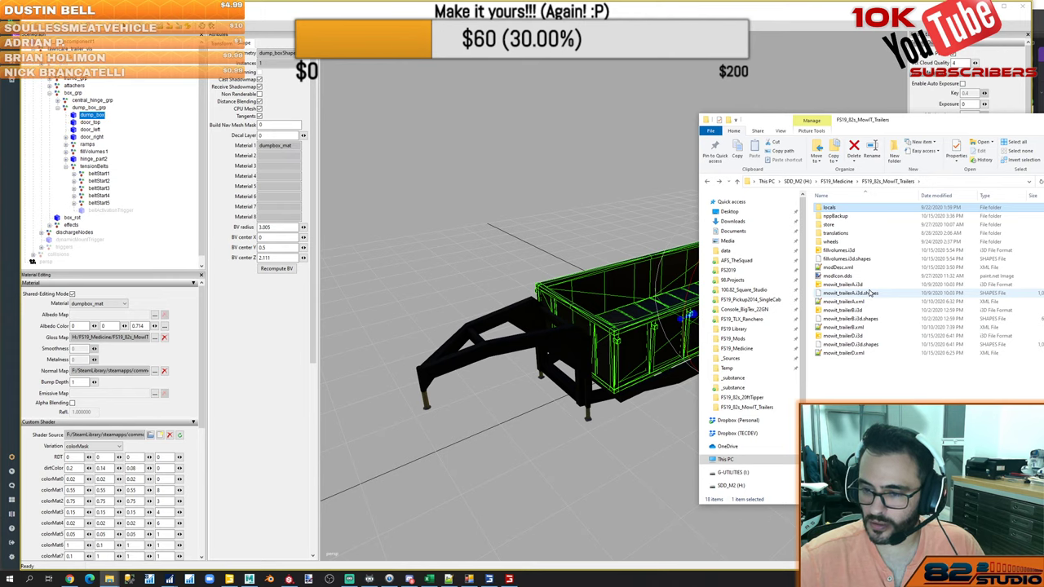
{"action": "left_click", "coordinate": [840, 182]}
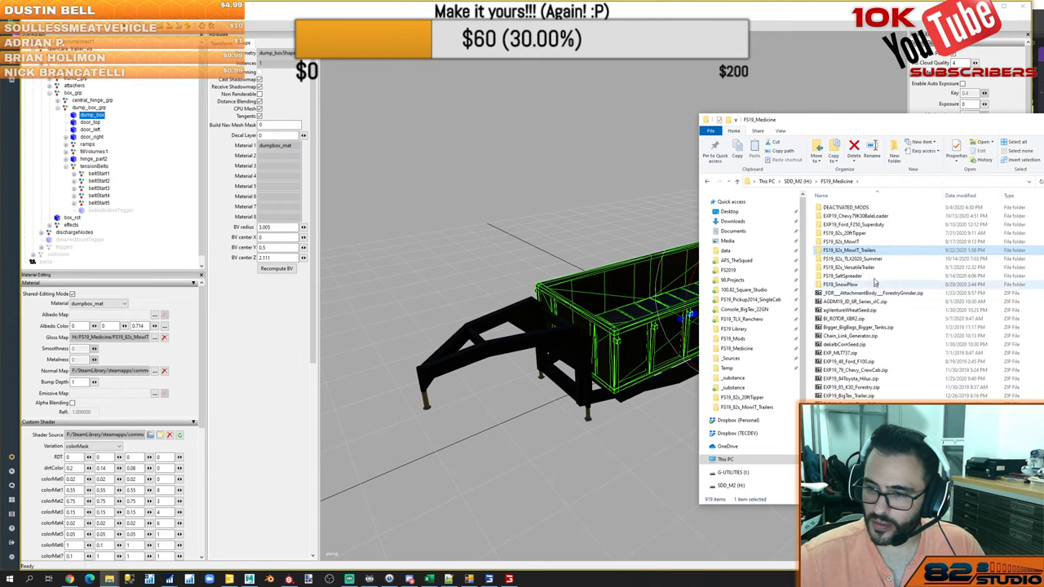
{"action": "double_click", "coordinate": [864, 241]}
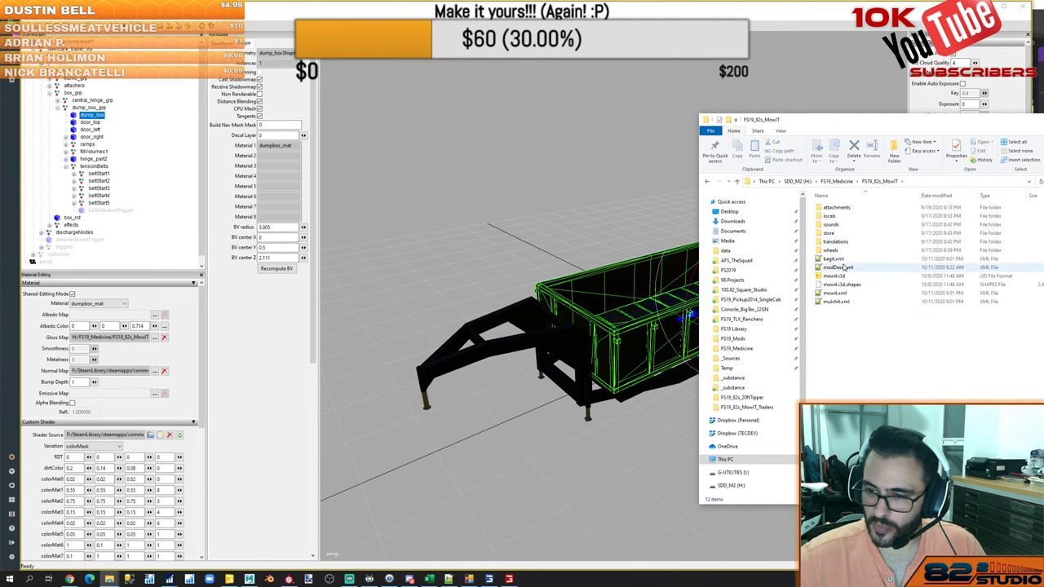
{"action": "double_click", "coordinate": [844, 268]}
{"action": "key", "text": "ctrl+End"}
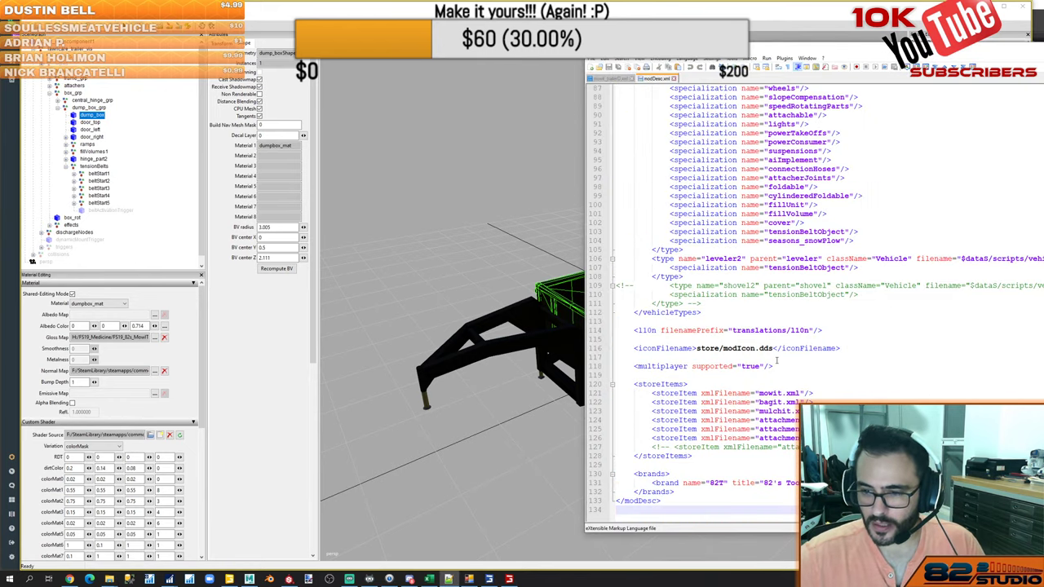
{"action": "left_click_drag", "start_coordinate": [858, 235], "coordinate": [871, 228]}
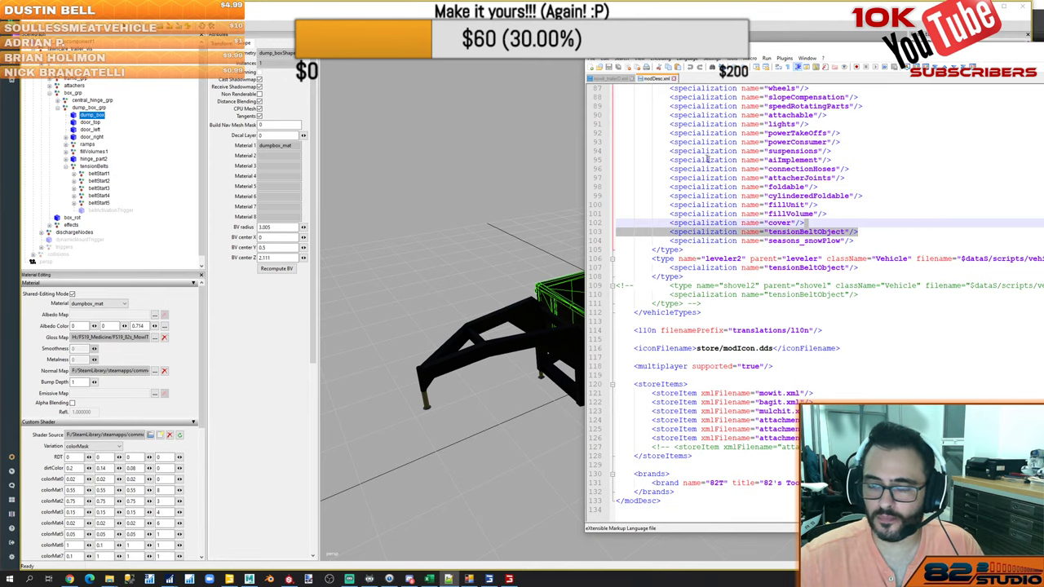
Open mowit.xml from FS19_82s_MowIT and modDesc.xml from FS19_82s_MowIT_Trailers, going to the vehicleTypes section of the latter
{"action": "key", "text": "alt+Tab"}
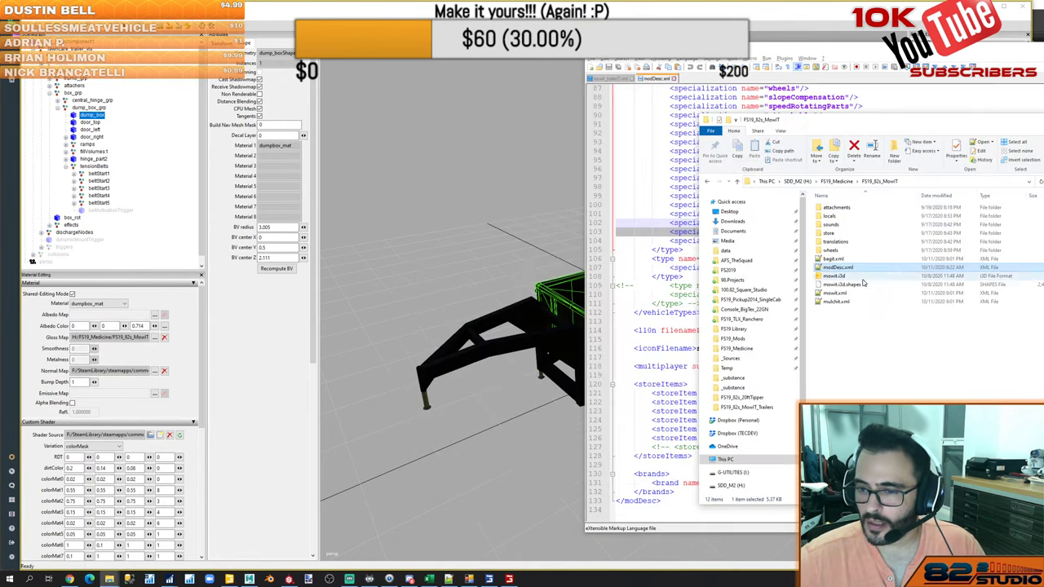
{"action": "double_click", "coordinate": [852, 293]}
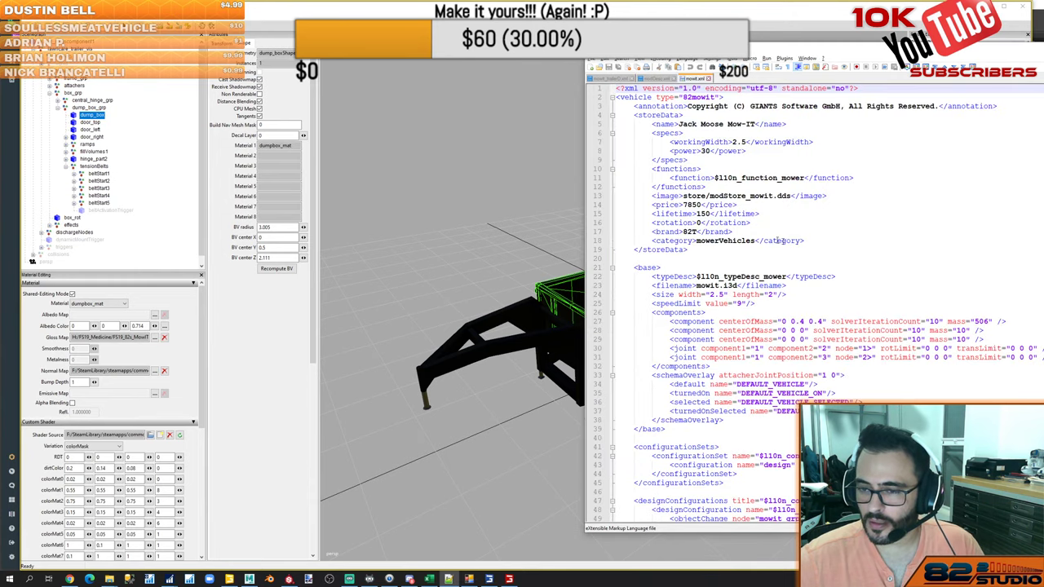
{"action": "key", "text": "alt+Tab"}
{"action": "key", "text": "alt+Left"}
{"action": "double_click", "coordinate": [848, 278]}
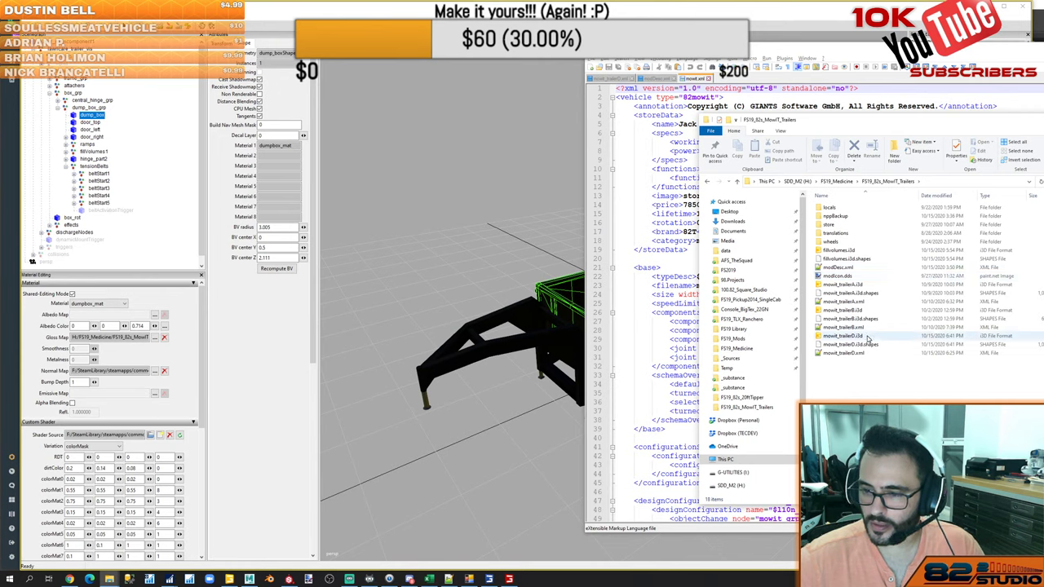
{"action": "double_click", "coordinate": [843, 266]}
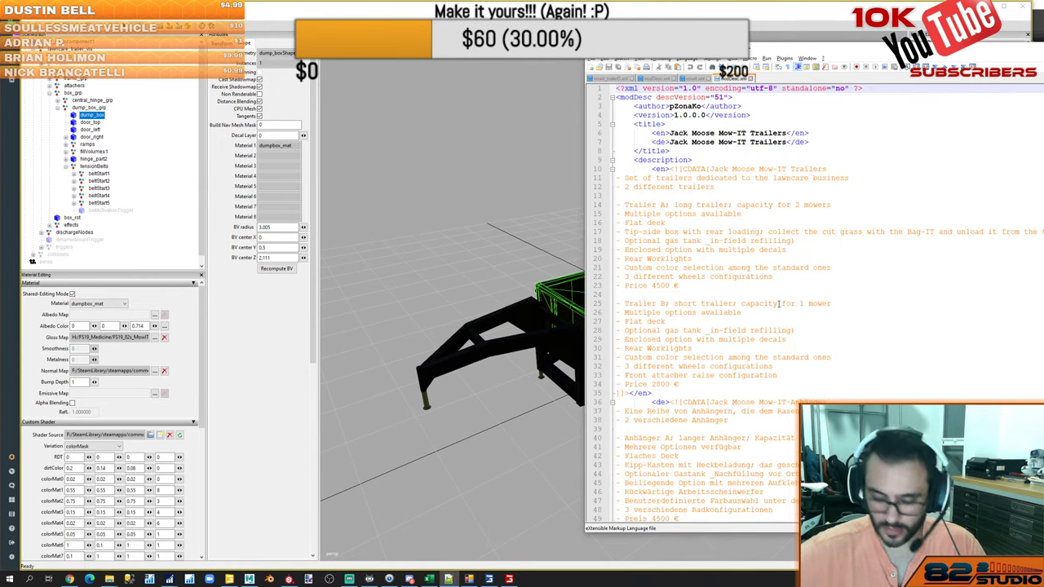
{"action": "key", "text": "ctrl+End"}
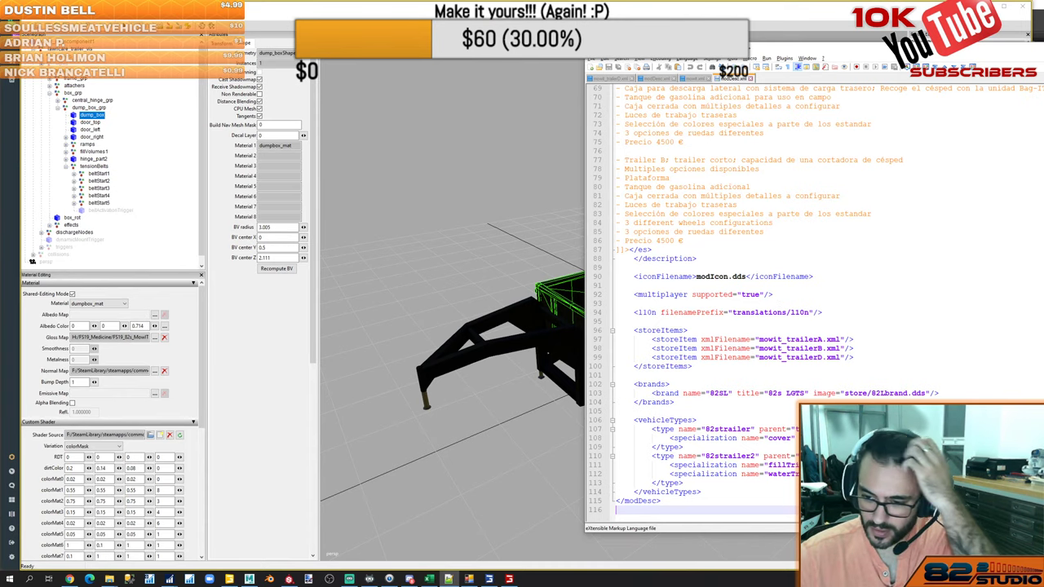
Paste the tensionBeltObject specialization as the last line of the 82strailer2 type, removing the extra blank line
{"action": "left_click", "coordinate": [856, 474]}
{"action": "key", "text": "Return"}
{"action": "key", "text": "ctrl+v"}
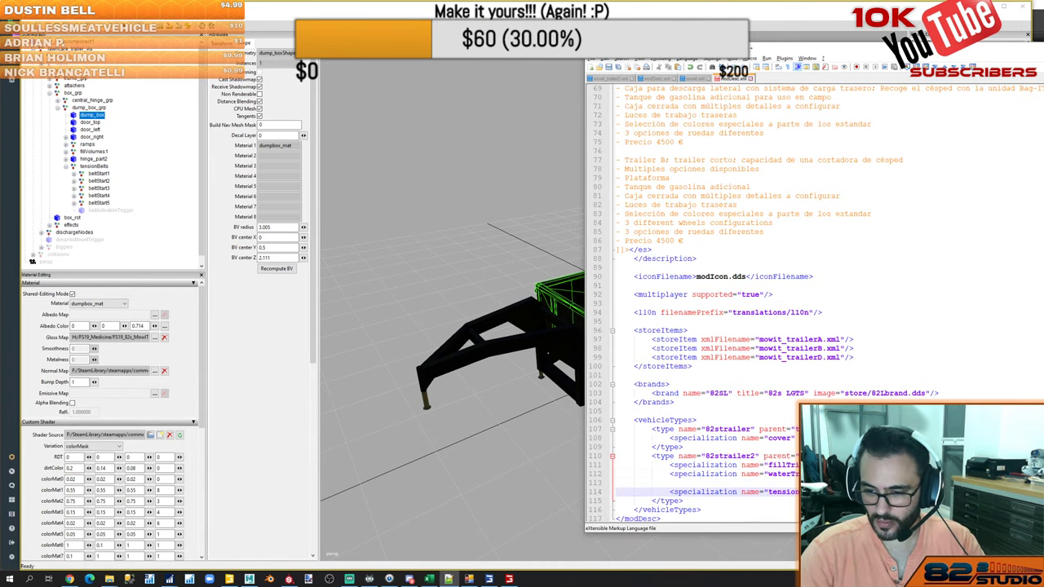
{"action": "key", "text": "Up"}
{"action": "key", "text": "shift+Up"}
{"action": "key", "text": "BackSpace"}
Add the tensionBeltObject specialization below cover in the 82strailer type, and close the trailers' modDesc.xml
{"action": "key", "text": "Up"}
{"action": "key", "text": "Up"}
{"action": "key", "text": "Up"}
{"action": "key", "text": "Up"}
{"action": "key", "text": "Return"}
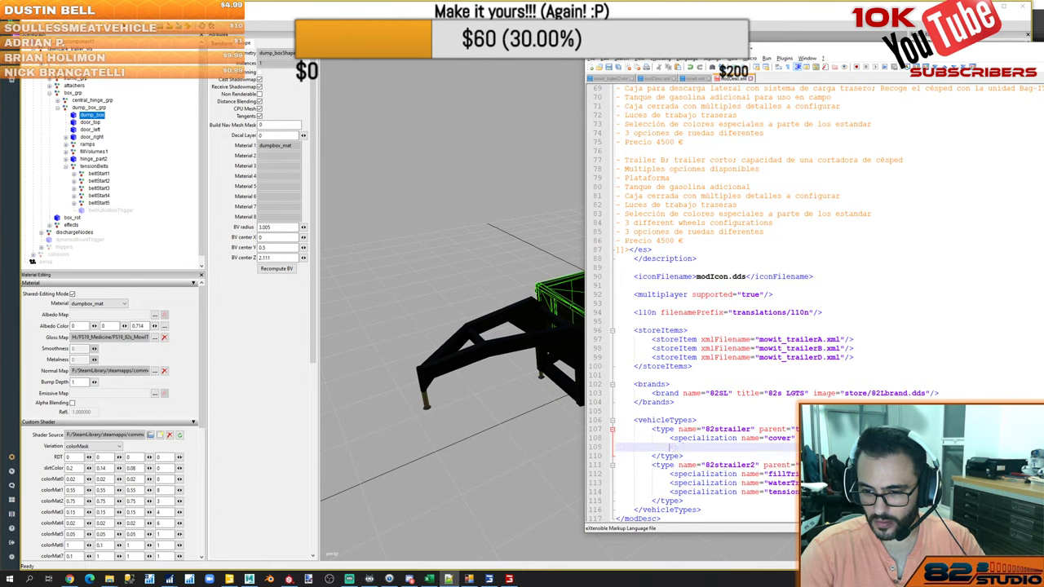
{"action": "key", "text": "ctrl+v"}
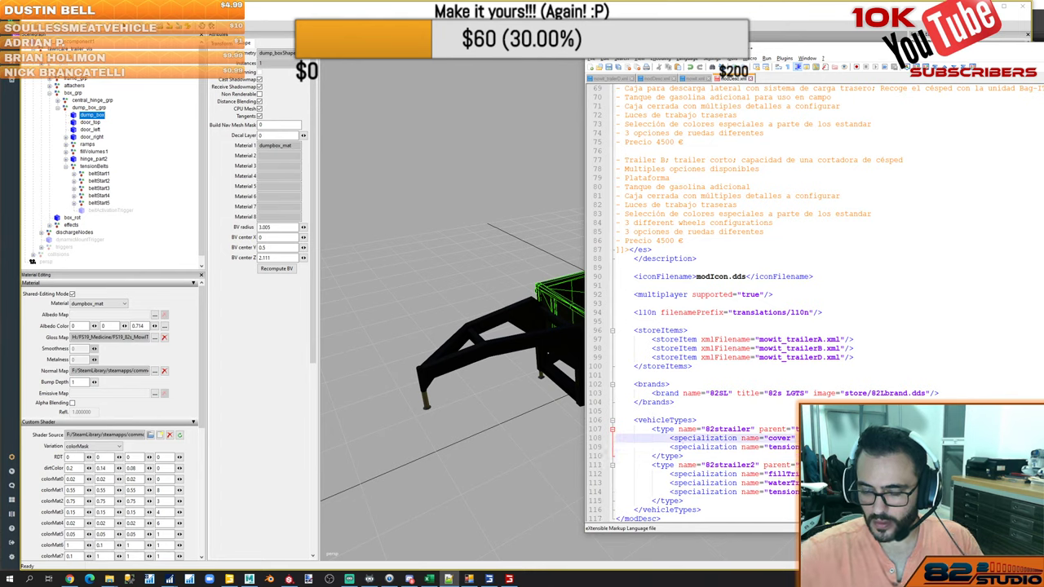
{"action": "scroll", "coordinate": [693, 302], "scroll_direction": "down", "scroll_amount": 1}
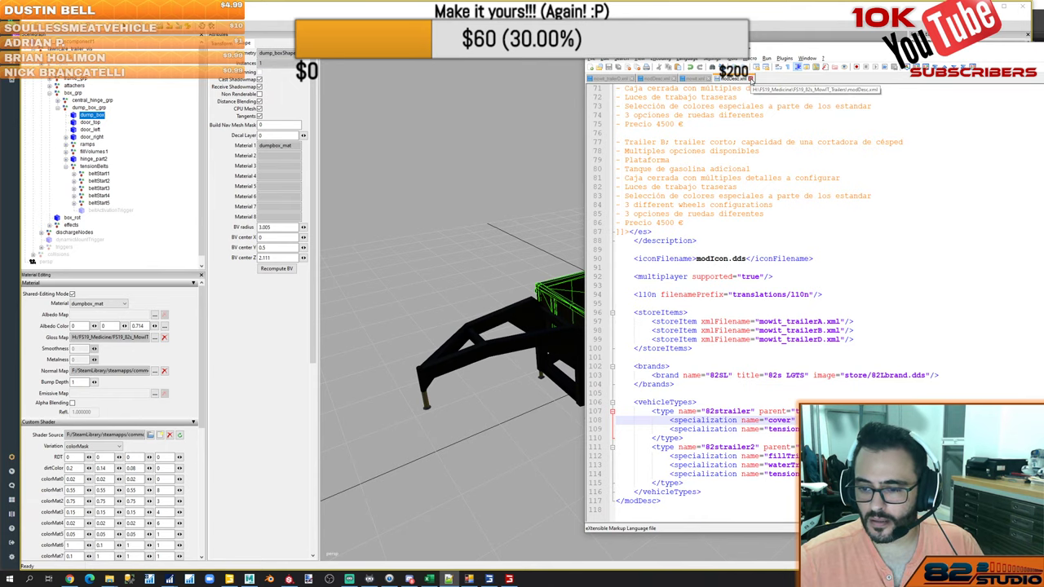
{"action": "left_click", "coordinate": [752, 79]}
Find the tensionBeltObject block containing the bodyframe meshNode in mowit.xml and select the whole block
{"action": "scroll", "coordinate": [740, 267], "scroll_direction": "down", "scroll_amount": 20}
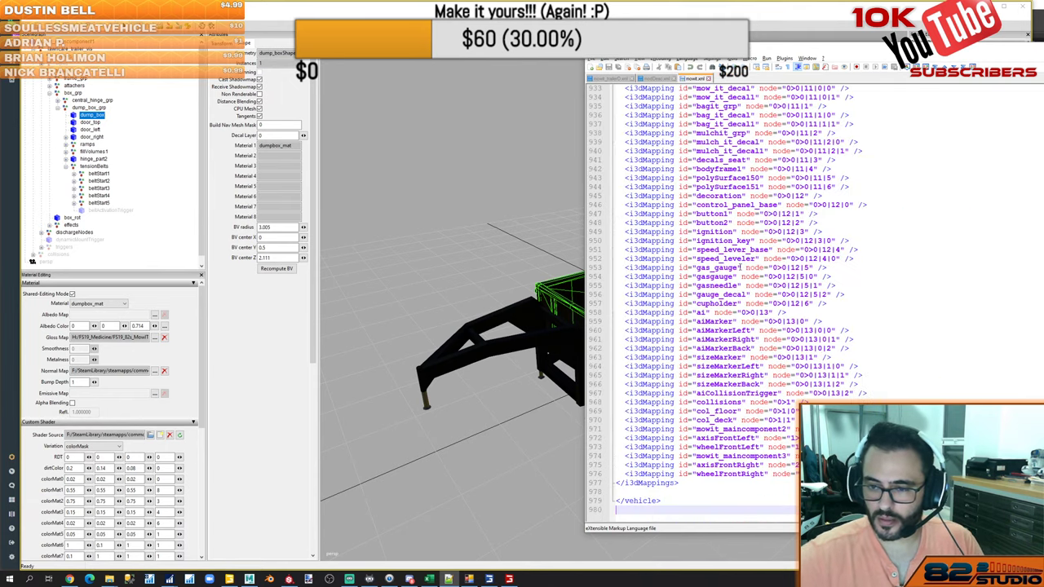
{"action": "scroll", "coordinate": [766, 353], "scroll_direction": "up", "scroll_amount": 20}
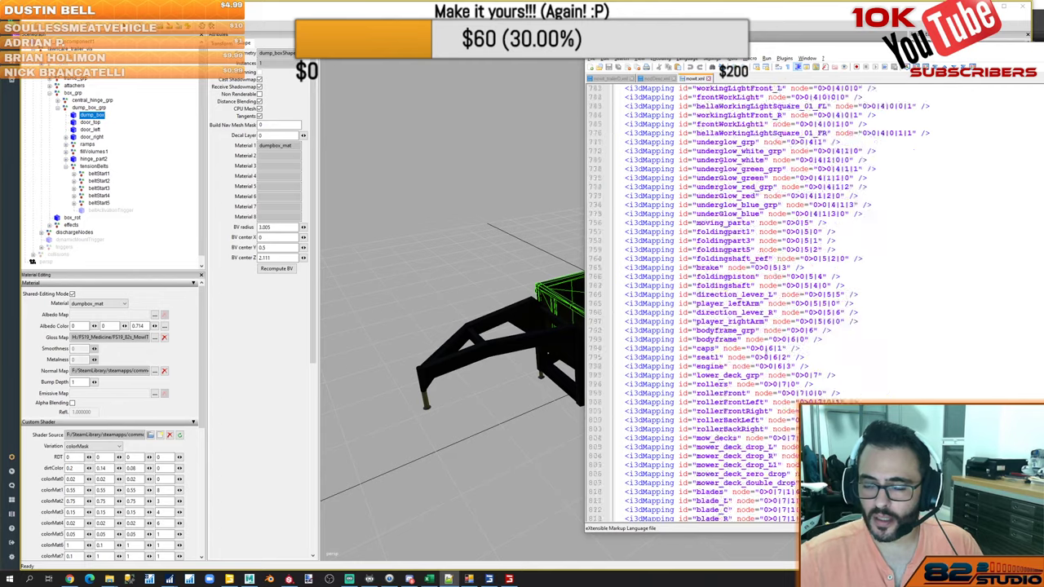
{"action": "scroll", "coordinate": [766, 353], "scroll_direction": "up", "scroll_amount": 20}
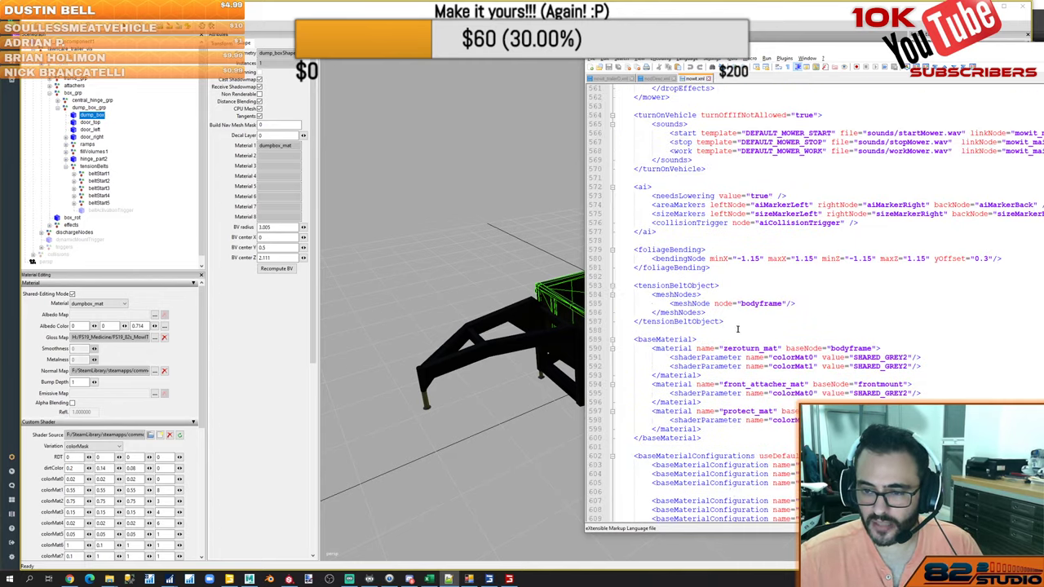
{"action": "left_click_drag", "start_coordinate": [728, 321], "coordinate": [620, 285]}
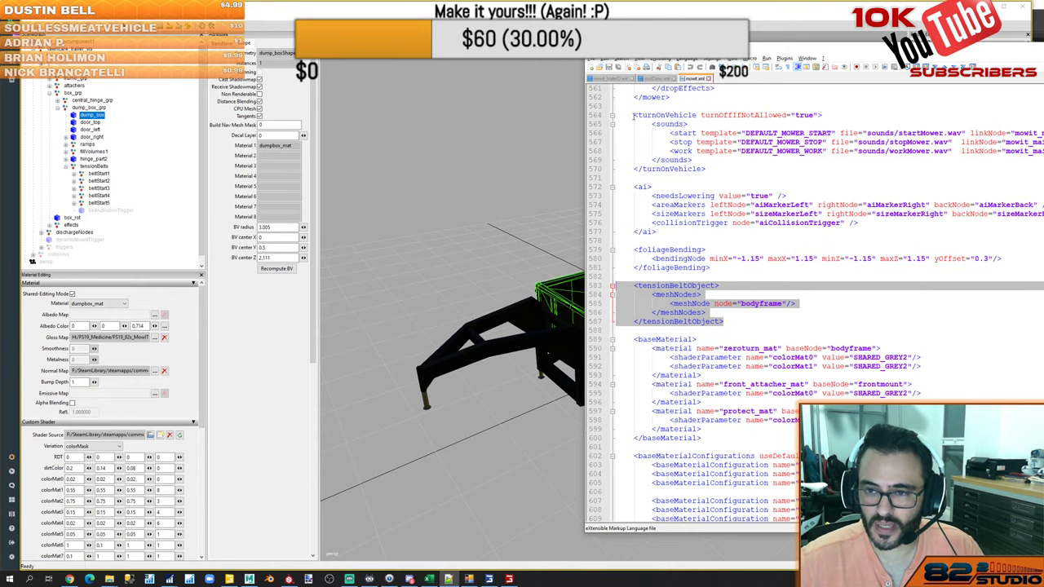
Select the dump box in GIANTS Editor and examine its mesh along the side and interior
{"action": "left_click", "coordinate": [513, 255]}
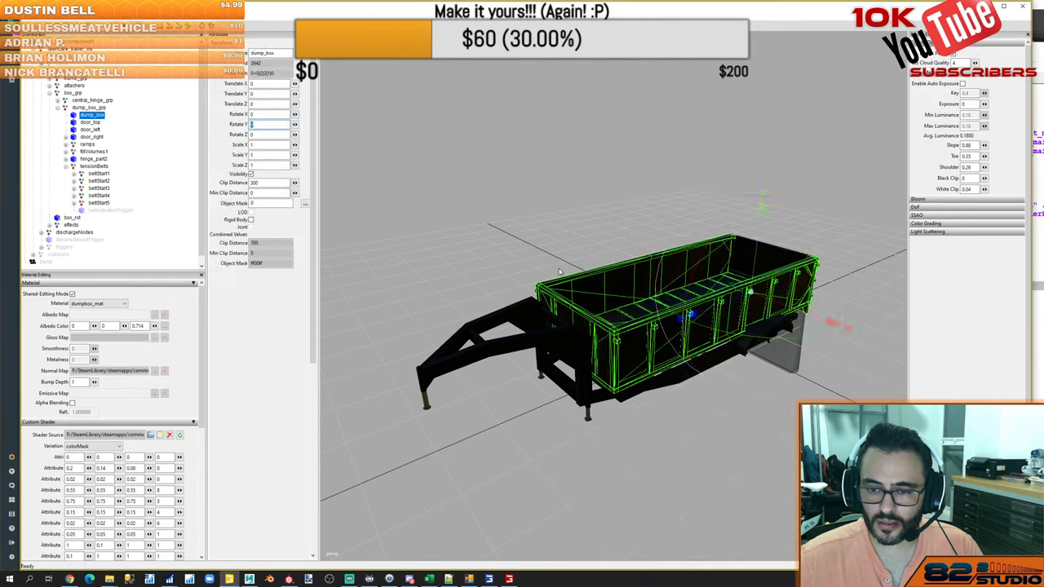
{"action": "left_click", "coordinate": [617, 326]}
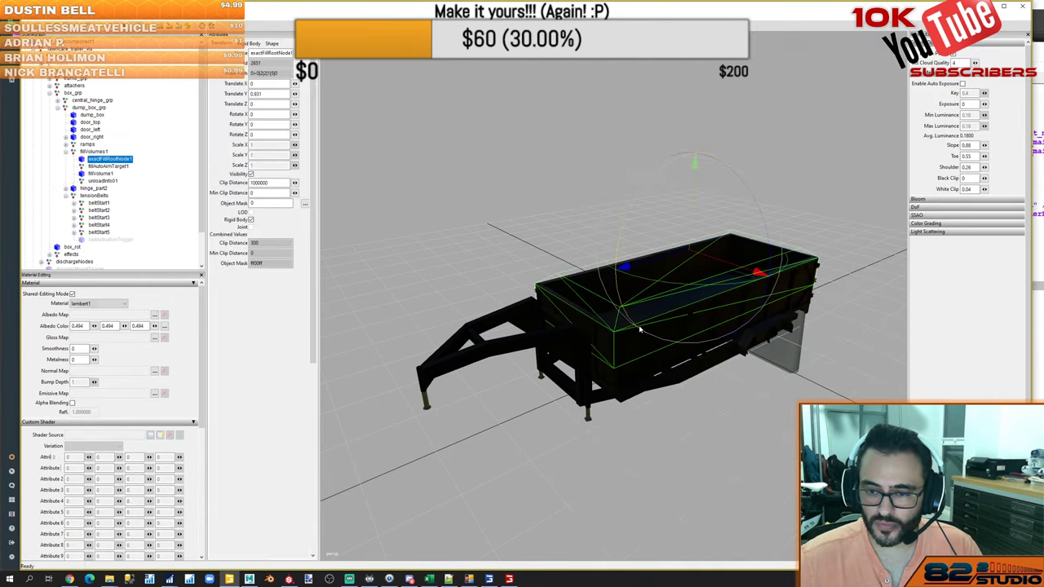
{"action": "left_click", "coordinate": [626, 368]}
{"action": "scroll", "coordinate": [627, 336], "scroll_direction": "up", "scroll_amount": 8}
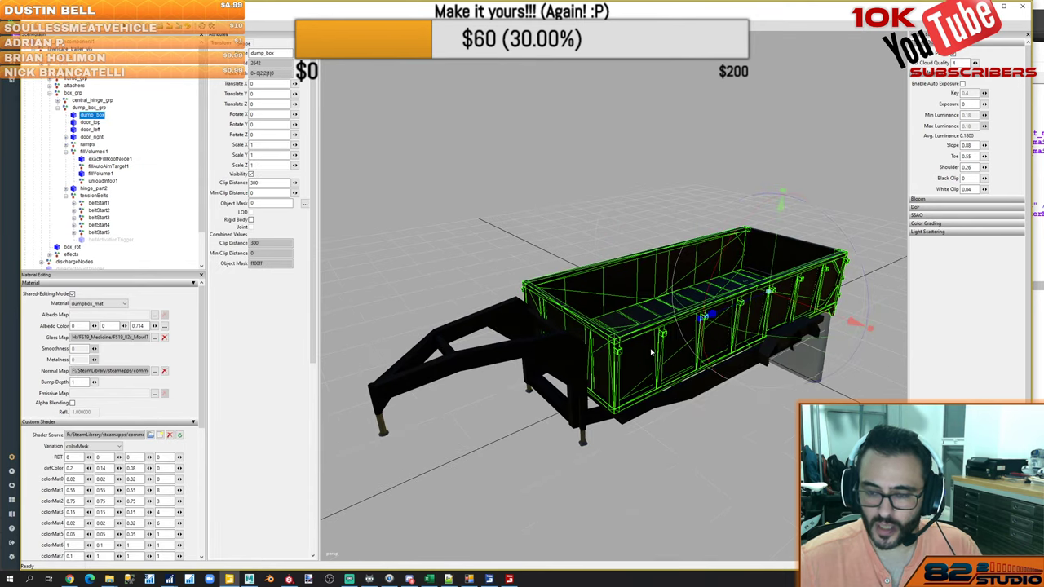
{"action": "middle_click_drag", "start_coordinate": [640, 337], "coordinate": [585, 260]}
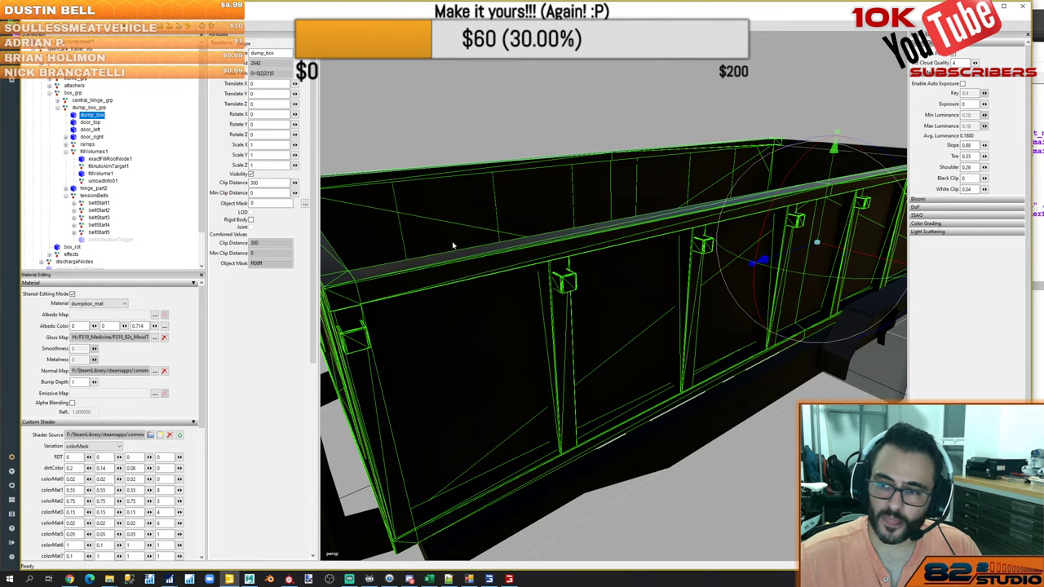
{"action": "middle_click_drag", "start_coordinate": [540, 166], "coordinate": [604, 218]}
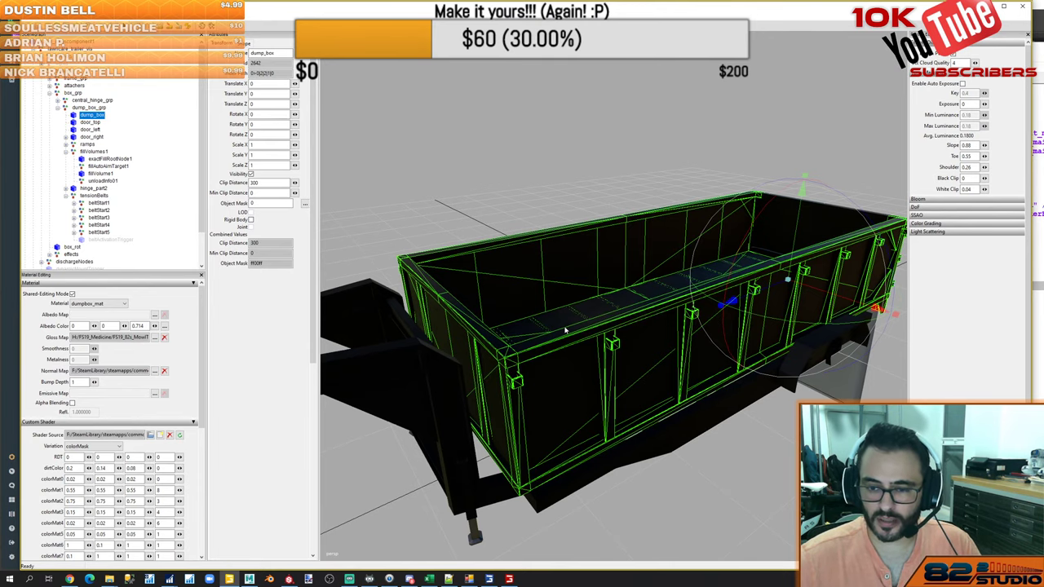
Switch to Notepad++ and close mowit.xml and the modDesc.xml from FS19_82s_MowIT
{"action": "key", "text": "alt+Tab"}
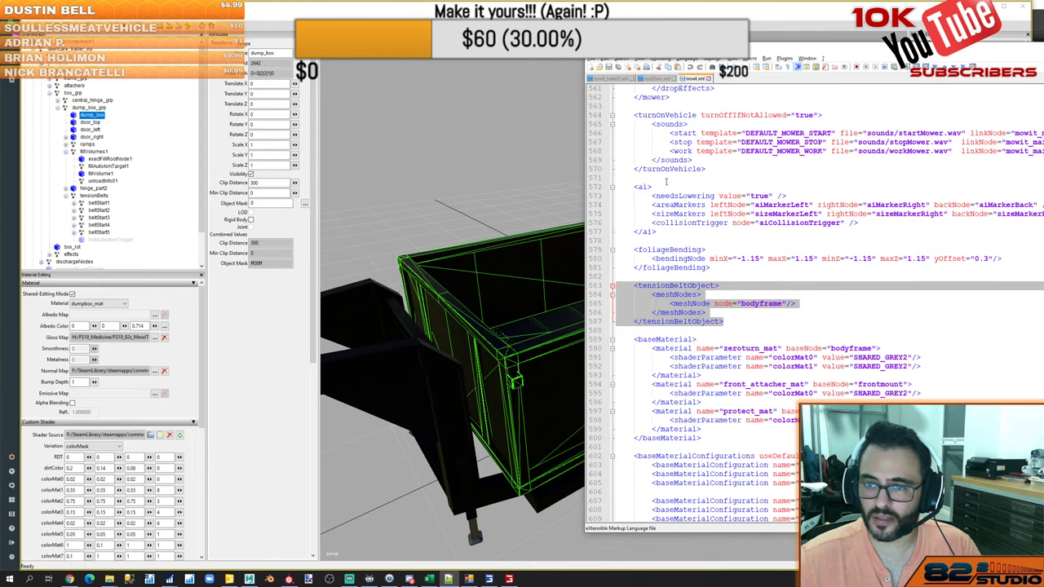
{"action": "left_click", "coordinate": [709, 80]}
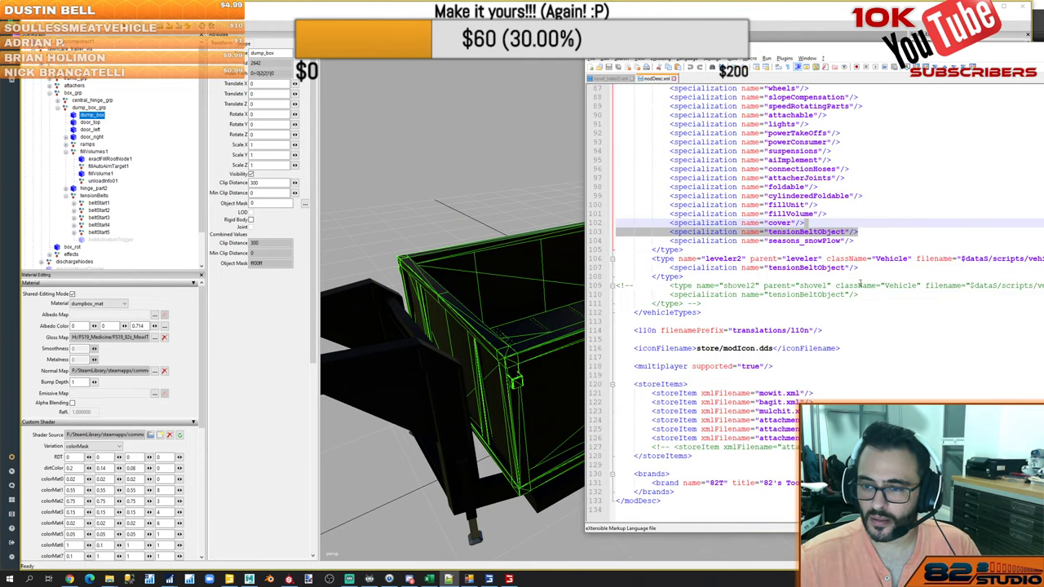
{"action": "left_click", "coordinate": [673, 79]}
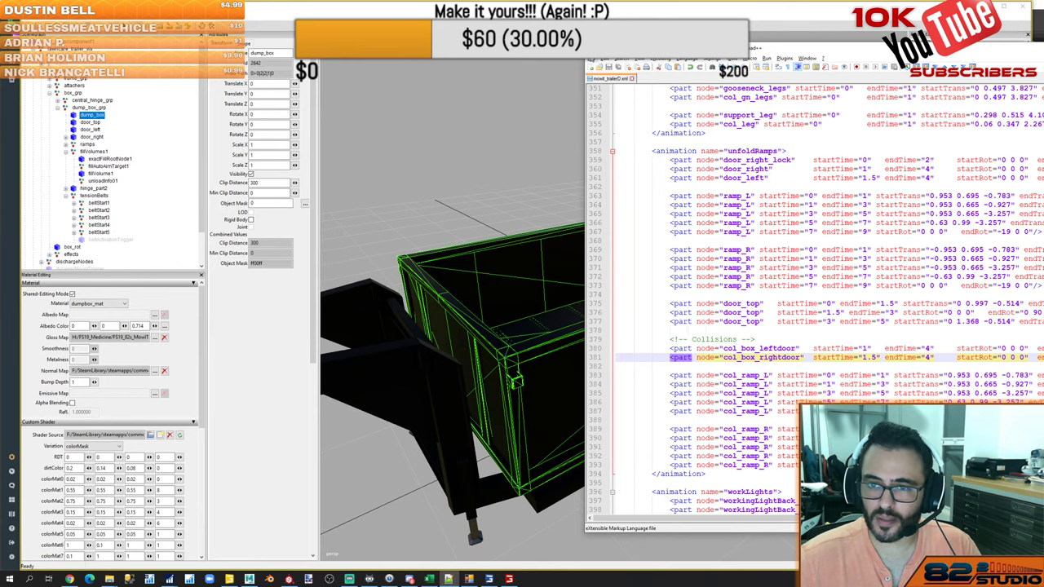
Reopen modDesc.xml from FS19_82s_MowIT_Trailers, delete the tensionBeltObject specialization from the 82strailer and 82strailer2 types, and close the file
{"action": "left_click", "coordinate": [594, 58]}
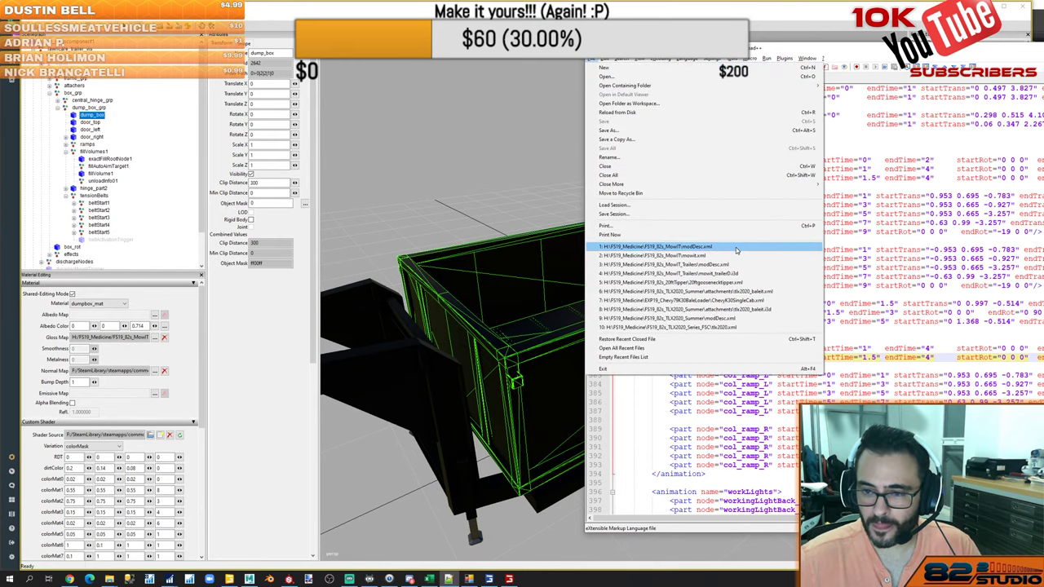
{"action": "left_click", "coordinate": [738, 264]}
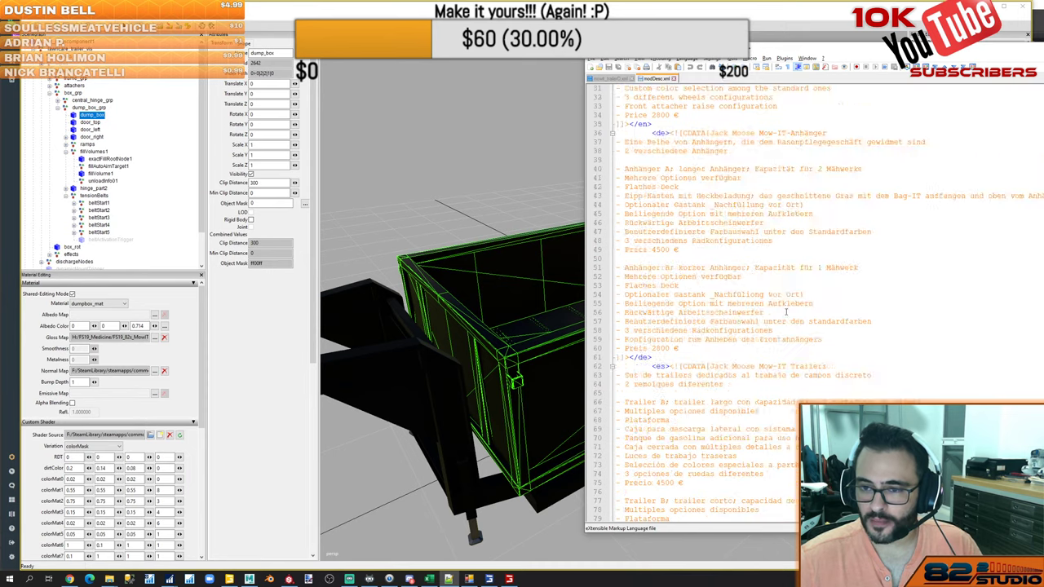
{"action": "scroll", "coordinate": [786, 311], "scroll_direction": "down", "scroll_amount": 13}
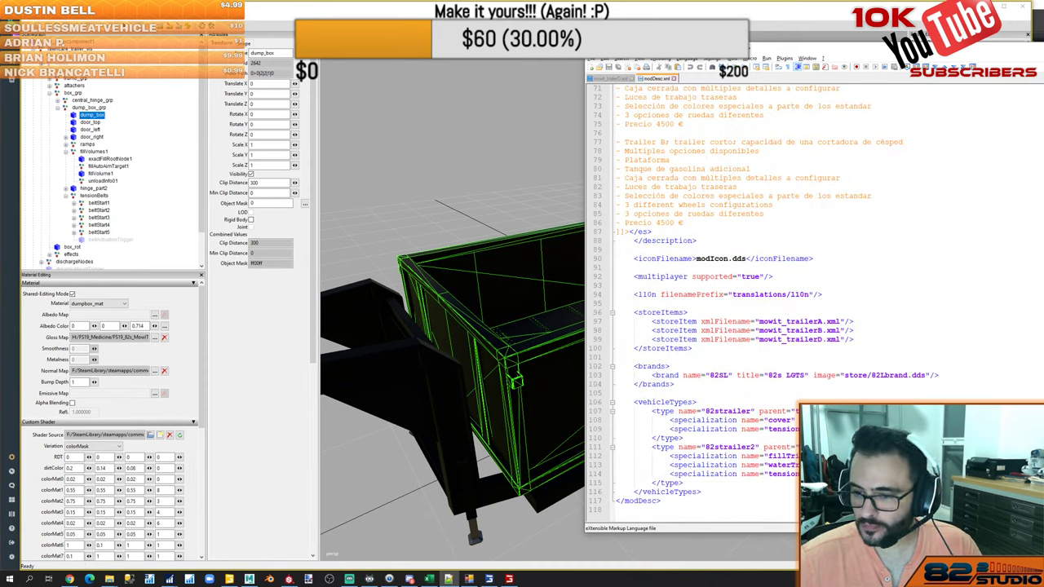
{"action": "left_click_drag", "start_coordinate": [840, 429], "coordinate": [810, 420]}
{"action": "key", "text": "BackSpace"}
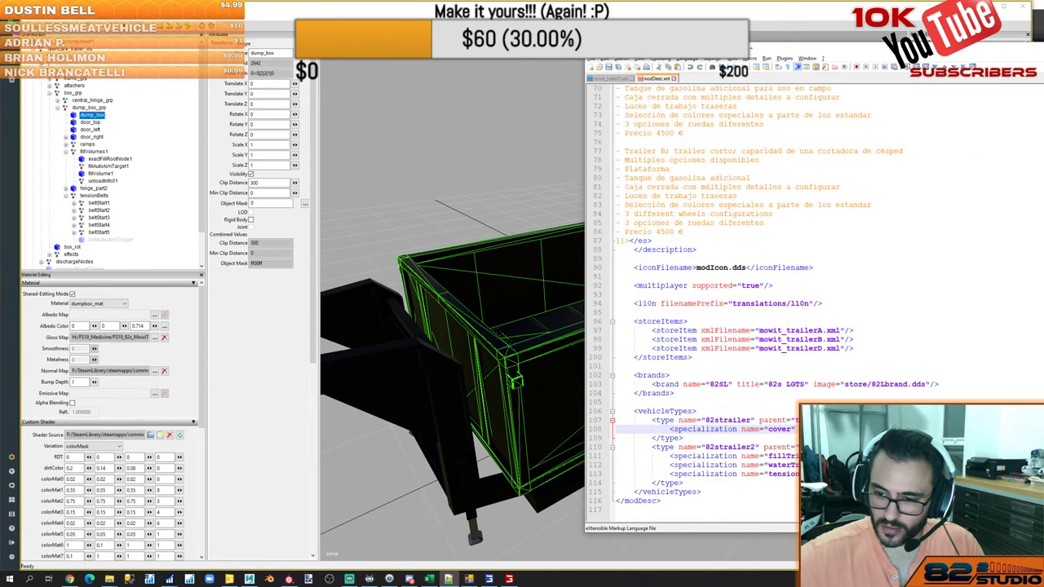
{"action": "left_click_drag", "start_coordinate": [841, 474], "coordinate": [841, 465]}
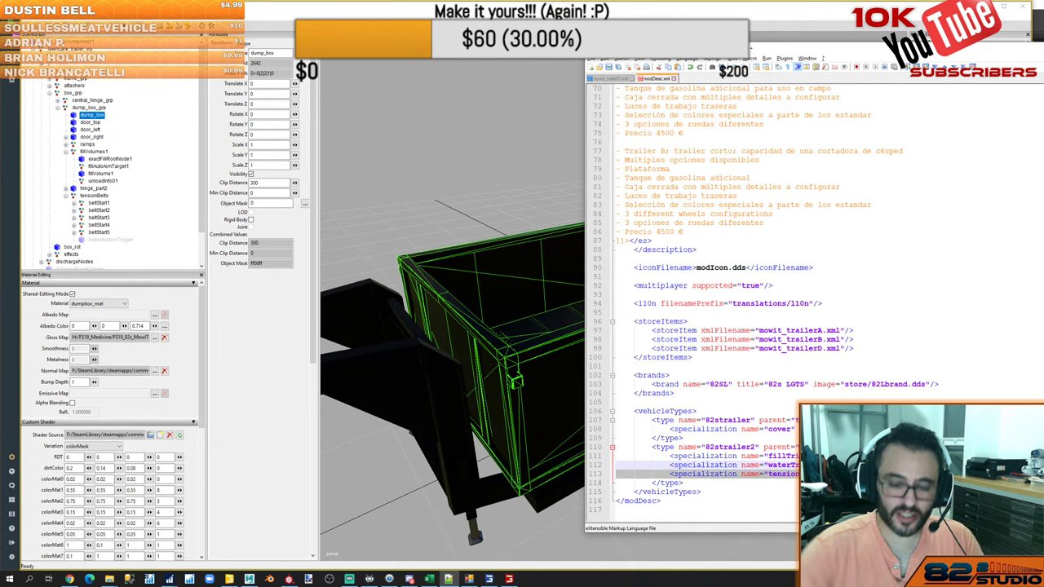
{"action": "key", "text": "BackSpace"}
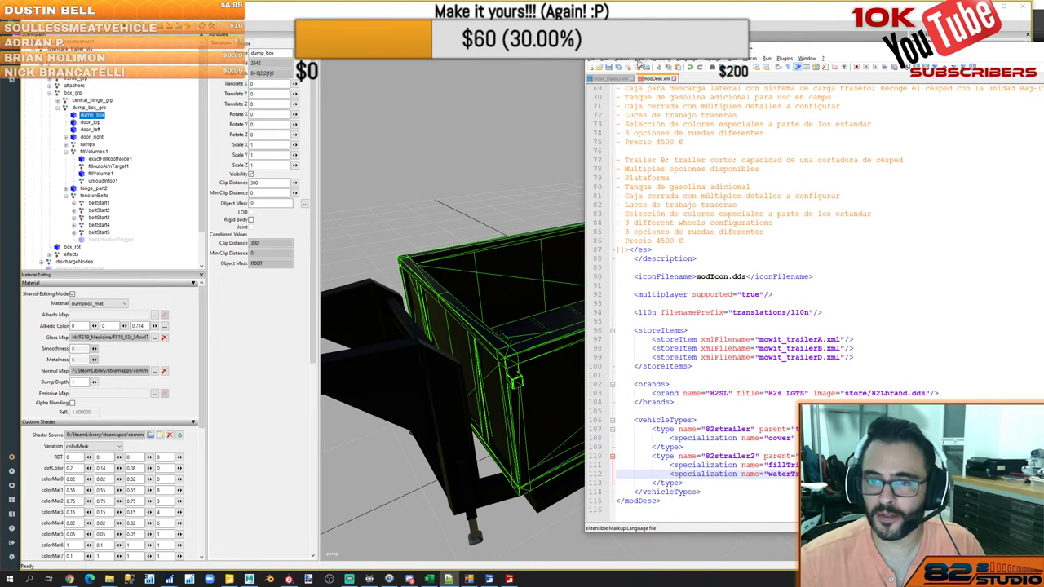
{"action": "left_click", "coordinate": [674, 79]}
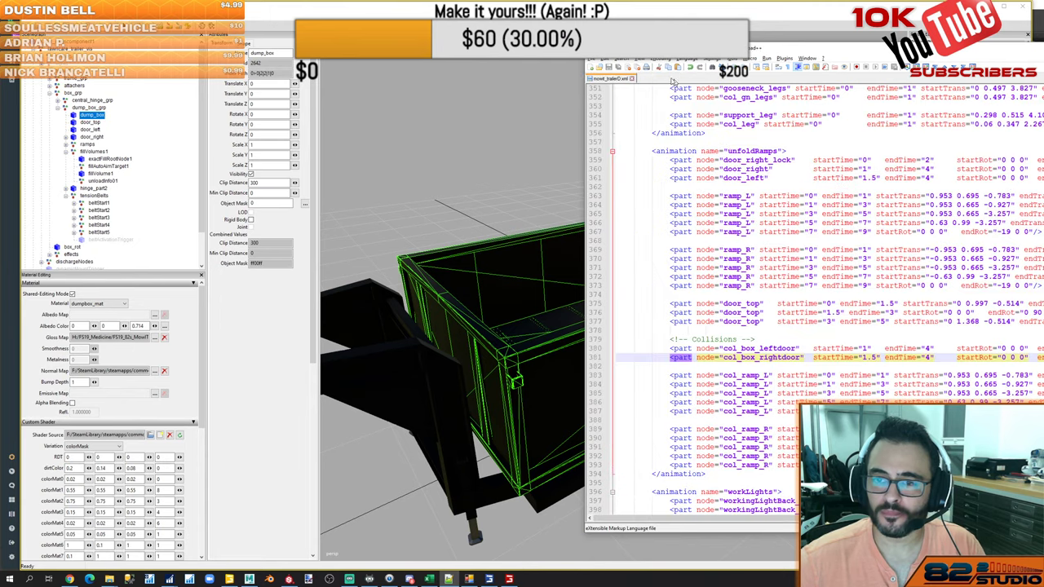
Select the trailer frame in GIANTS Editor and set its material's colorMat5 values to 0.02, 0.02, 0.02 and 6
{"action": "left_click", "coordinate": [558, 9]}
{"action": "scroll", "coordinate": [574, 238], "scroll_direction": "down", "scroll_amount": 1}
{"action": "left_click", "coordinate": [594, 248]}
{"action": "left_click_drag", "start_coordinate": [594, 248], "coordinate": [665, 297], "text": "alt"}
{"action": "right_click_drag", "start_coordinate": [665, 296], "coordinate": [604, 254]}
{"action": "left_click", "coordinate": [562, 345]}
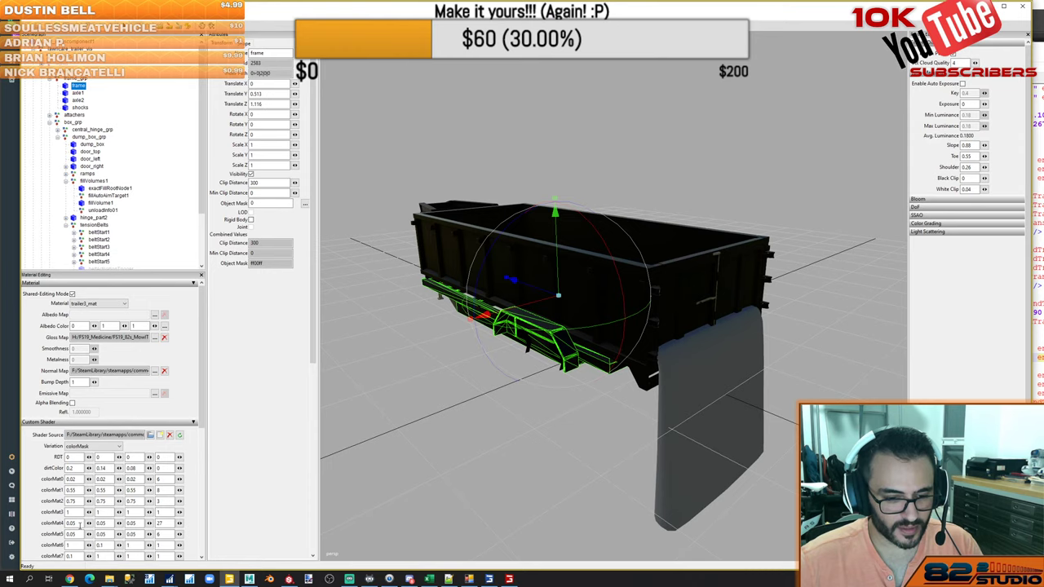
{"action": "left_click_drag", "start_coordinate": [79, 535], "coordinate": [67, 536]}
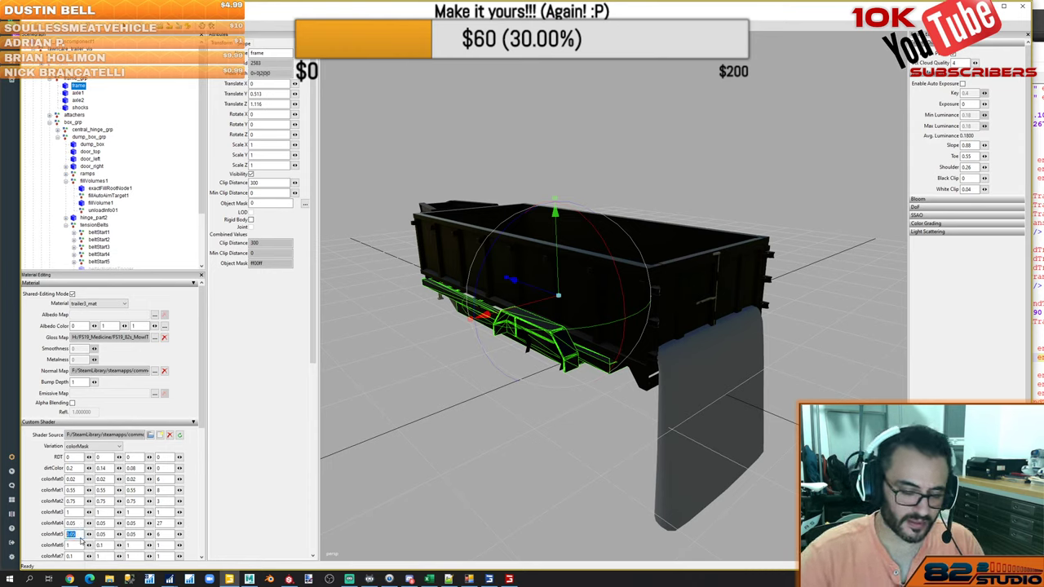
{"action": "type", "text": "0.02"}
{"action": "key", "text": "Return"}
{"action": "key", "text": "ctrl+c"}
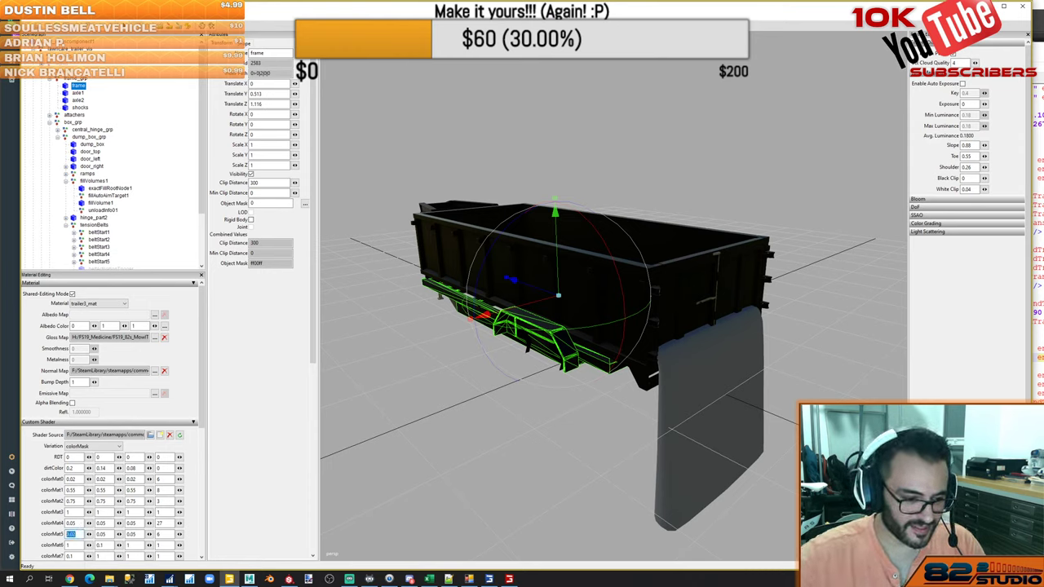
{"action": "key", "text": "ctrl+v"}
{"action": "mouse_move", "coordinate": [108, 536]}
{"action": "left_mouse_down"}
{"action": "mouse_move", "coordinate": [95, 536]}
{"action": "mouse_move", "coordinate": [109, 538]}
{"action": "left_mouse_up"}
{"action": "type", "text": "0.02"}
{"action": "type", "text": "6"}
{"action": "key", "text": "Return"}
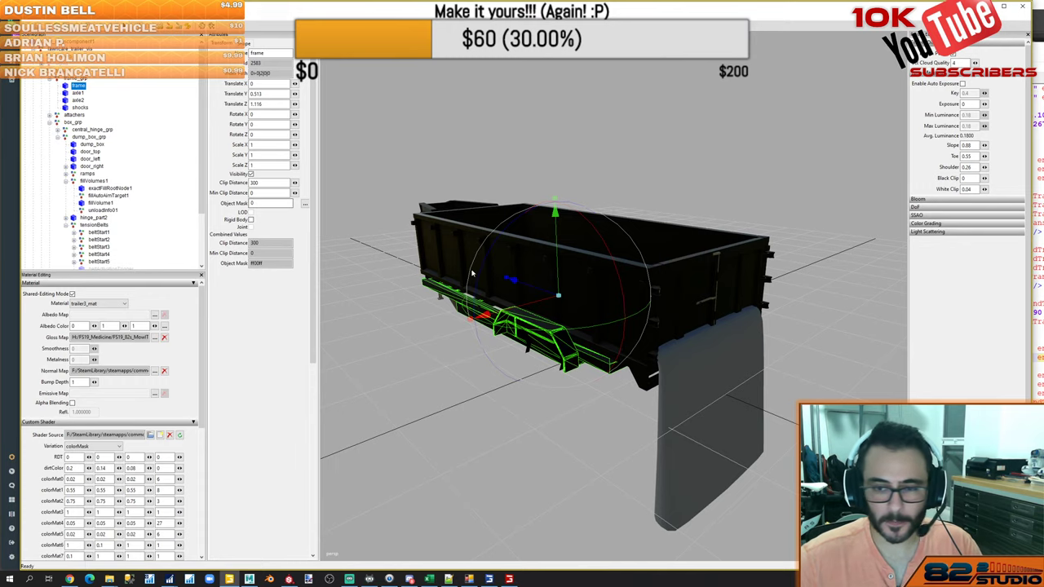
Deselect the frame and inspect the whole trailer from the gooseneck side and from above
{"action": "scroll", "coordinate": [534, 292], "scroll_direction": "up", "scroll_amount": 4}
{"action": "left_click_drag", "start_coordinate": [534, 292], "coordinate": [681, 268], "text": "alt"}
{"action": "scroll", "coordinate": [680, 267], "scroll_direction": "up", "scroll_amount": 10}
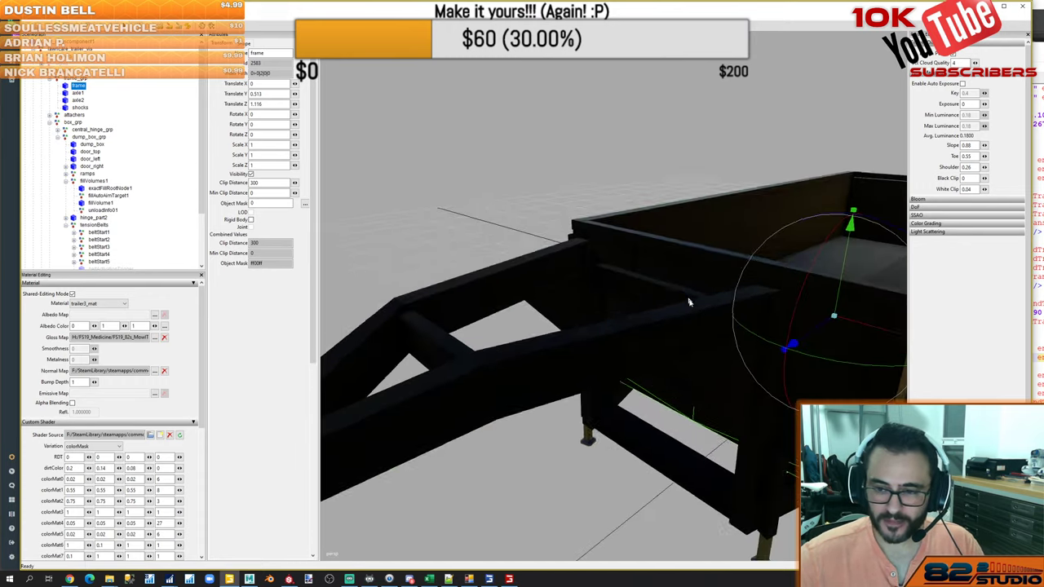
{"action": "left_click", "coordinate": [701, 411]}
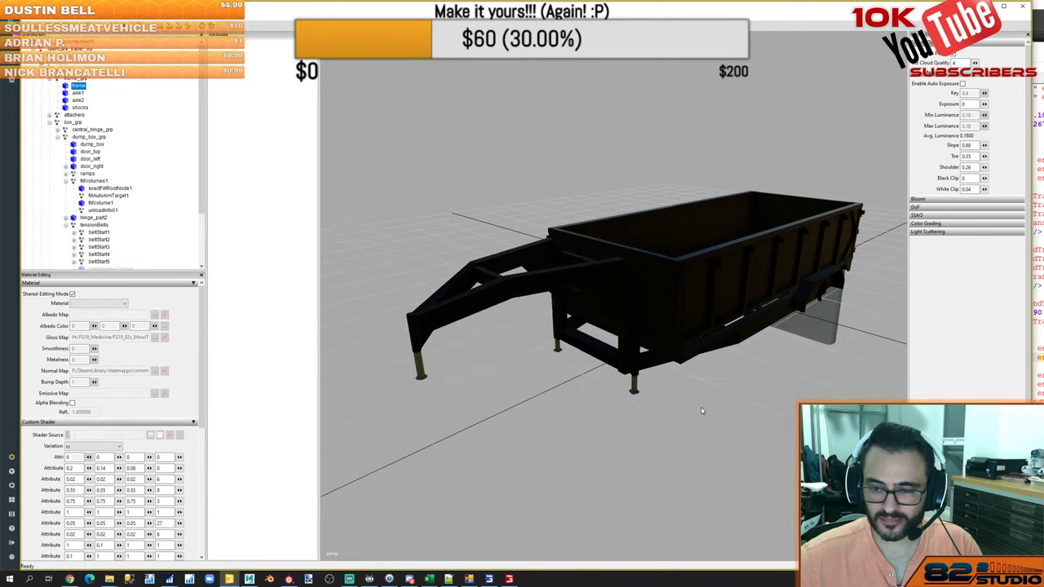
{"action": "left_click_drag", "start_coordinate": [701, 411], "coordinate": [783, 352], "text": "alt"}
{"action": "middle_click_drag", "start_coordinate": [783, 353], "coordinate": [775, 376]}
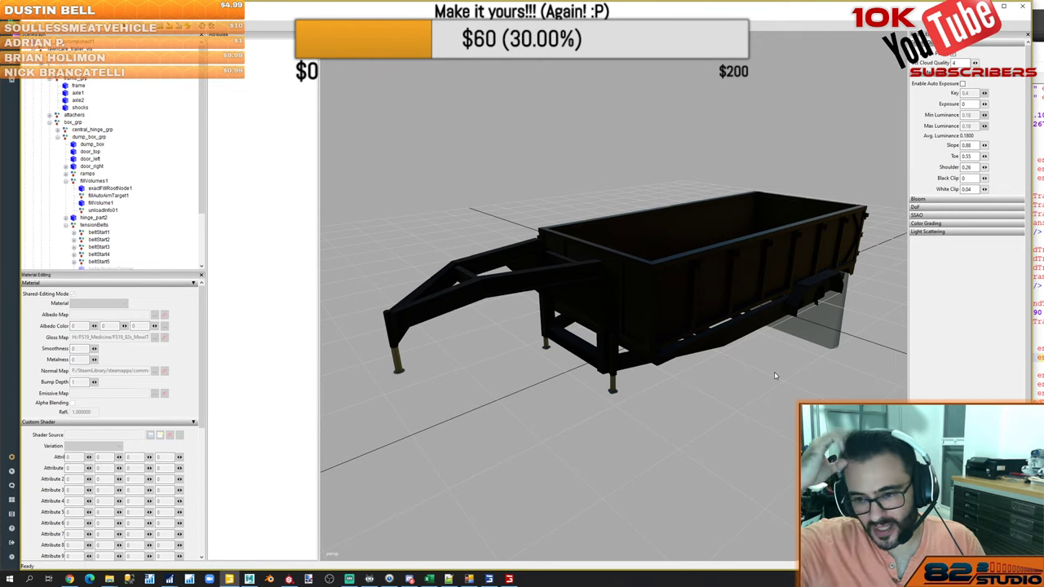
{"action": "middle_click_drag", "start_coordinate": [777, 356], "coordinate": [765, 302]}
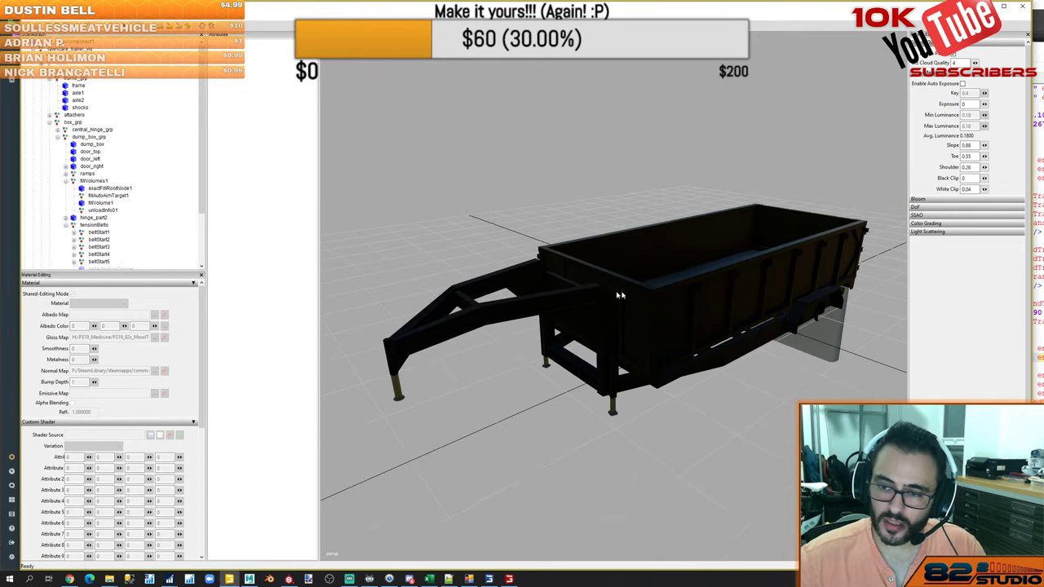
{"action": "middle_click_drag", "start_coordinate": [663, 257], "coordinate": [532, 295]}
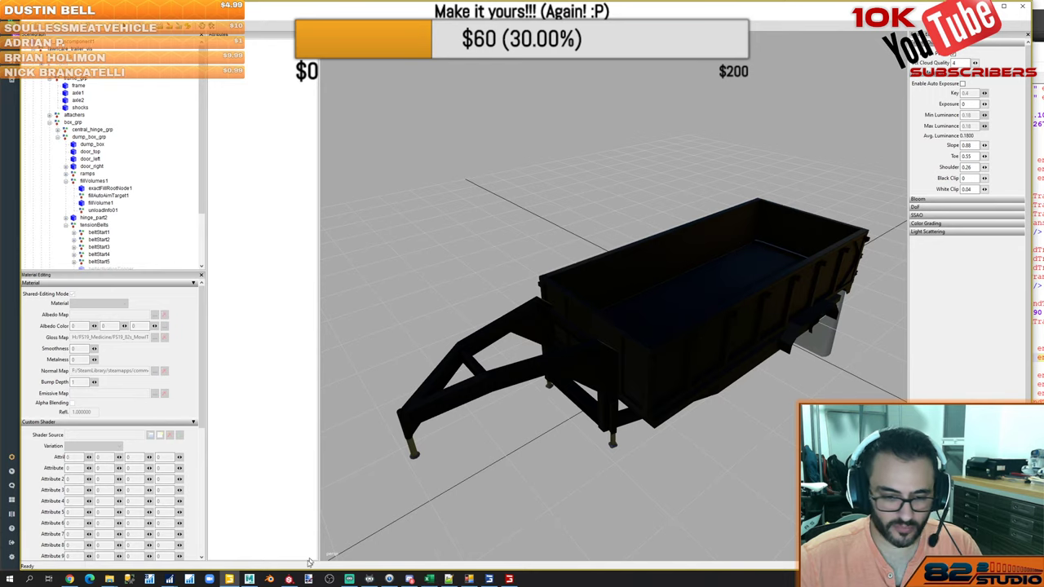
Switch to Maya and save the zero_turn v0.95 scene, accepting the student version notice
{"action": "left_click", "coordinate": [249, 579]}
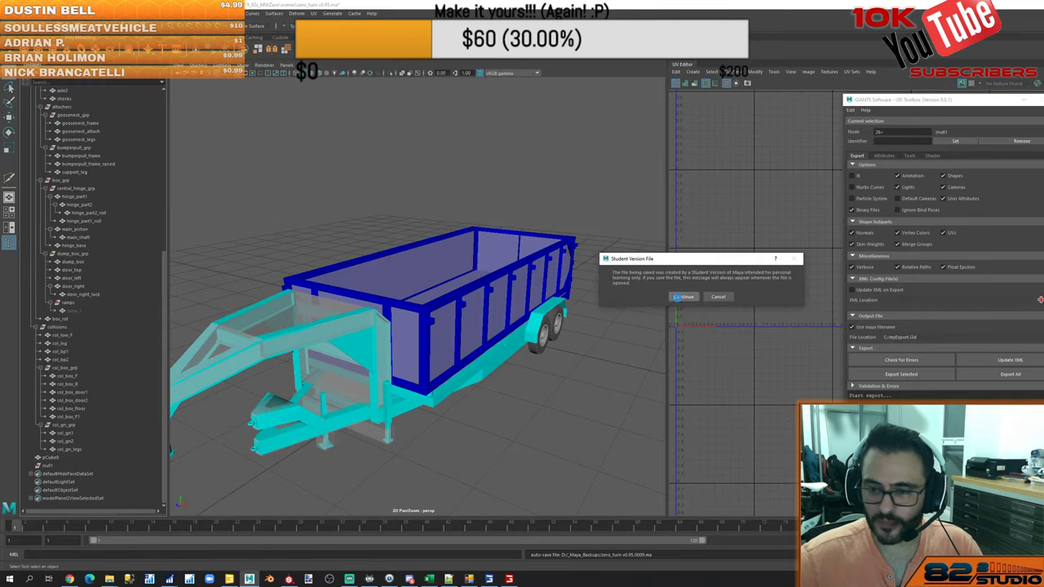
{"action": "left_click", "coordinate": [683, 297]}
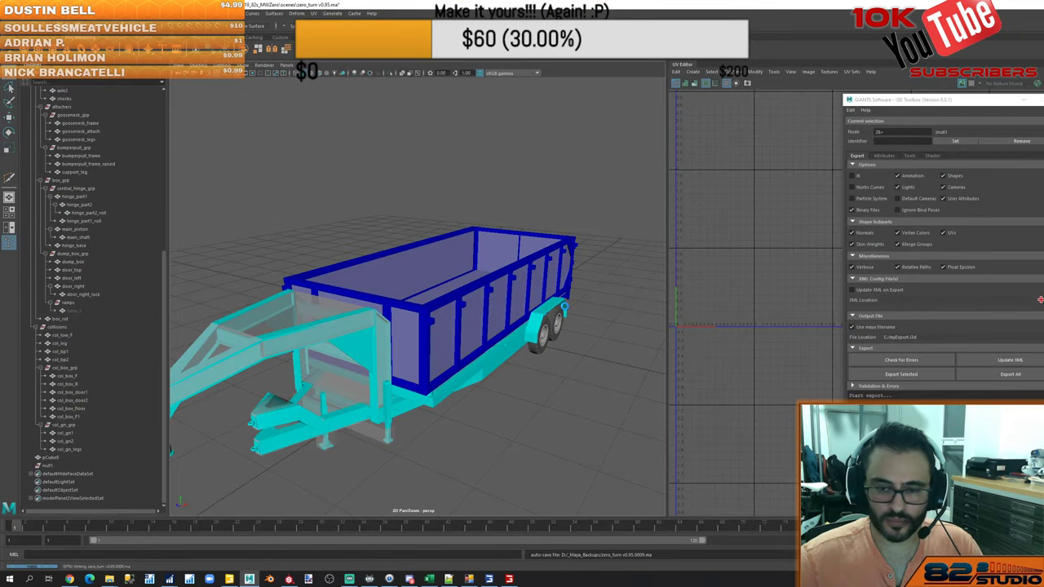
{"action": "left_click_drag", "start_coordinate": [468, 323], "coordinate": [478, 282], "text": "alt"}
{"action": "scroll", "coordinate": [416, 289], "scroll_direction": "up", "scroll_amount": 10}
{"action": "scroll", "coordinate": [408, 312], "scroll_direction": "down", "scroll_amount": 10}
{"action": "middle_click_drag", "start_coordinate": [358, 302], "coordinate": [371, 300], "text": "alt"}
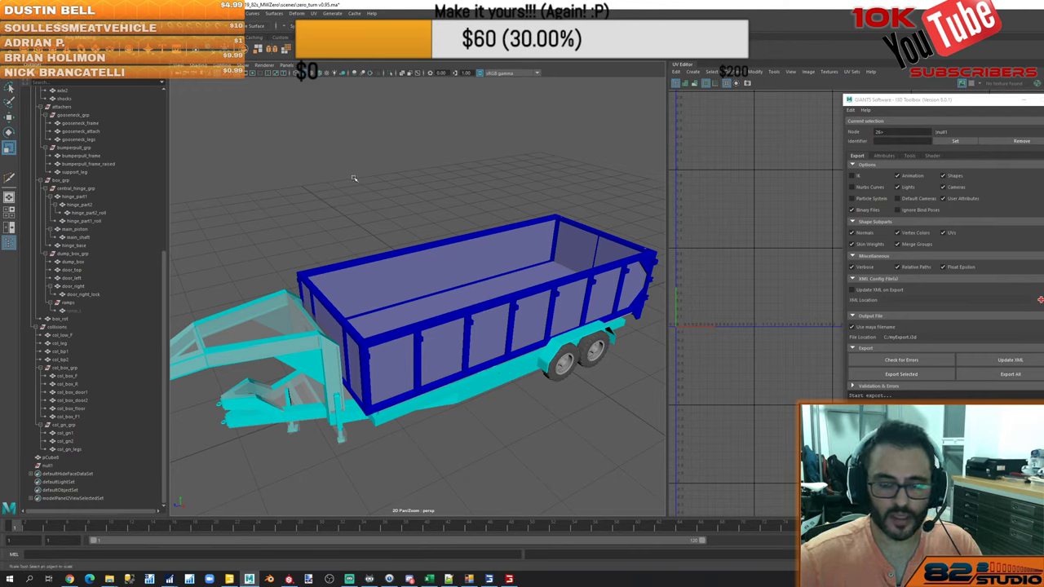
Create a polygon cube and match its transformation to null1 so it sits inside the dump box
{"action": "scroll", "coordinate": [387, 214], "scroll_direction": "down", "scroll_amount": 4}
{"action": "right_click_drag", "start_coordinate": [388, 216], "coordinate": [390, 239], "text": "shift"}
{"action": "scroll", "coordinate": [449, 295], "scroll_direction": "up", "scroll_amount": 3}
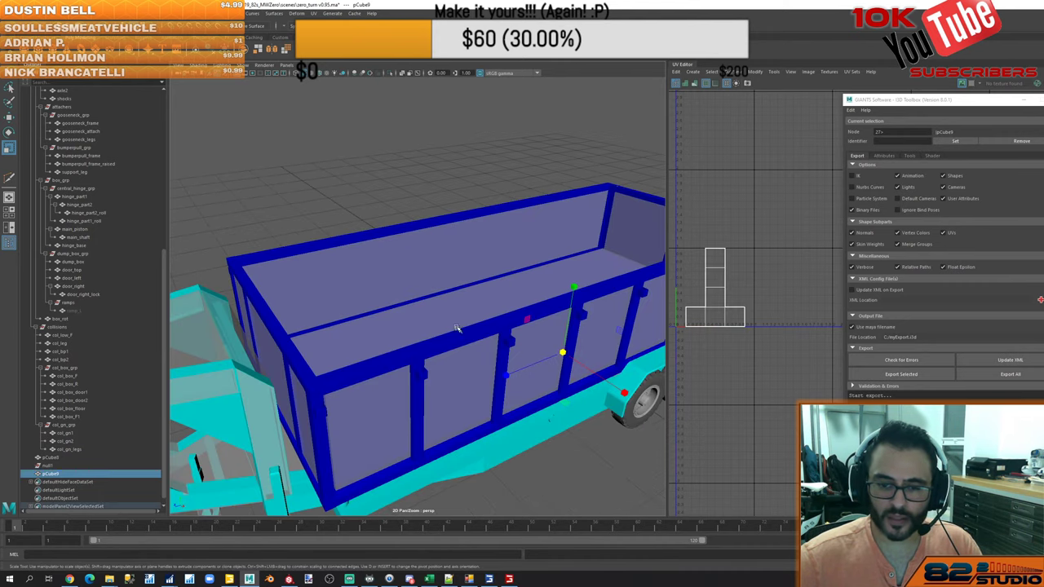
{"action": "left_click", "coordinate": [61, 466], "text": "shift"}
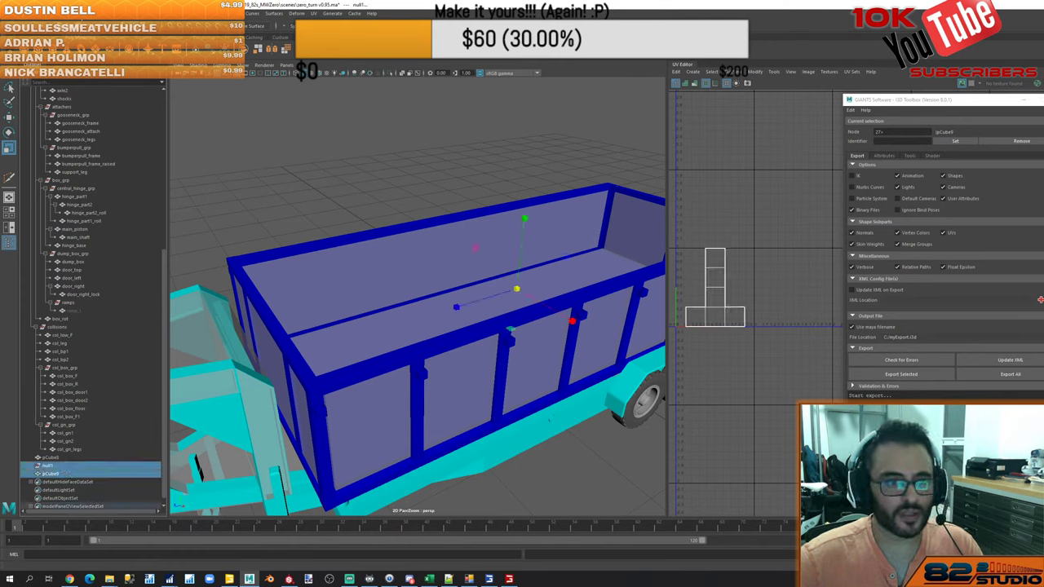
{"action": "left_click", "coordinate": [84, 13]}
{"action": "mouse_move", "coordinate": [134, 61]}
{"action": "left_click", "coordinate": [204, 59]}
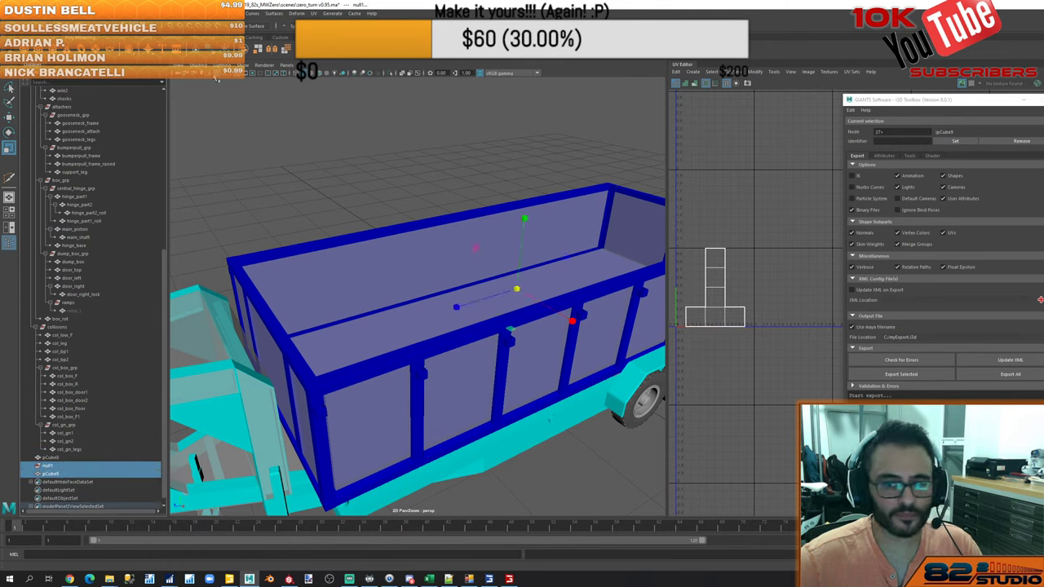
{"action": "left_click", "coordinate": [550, 261]}
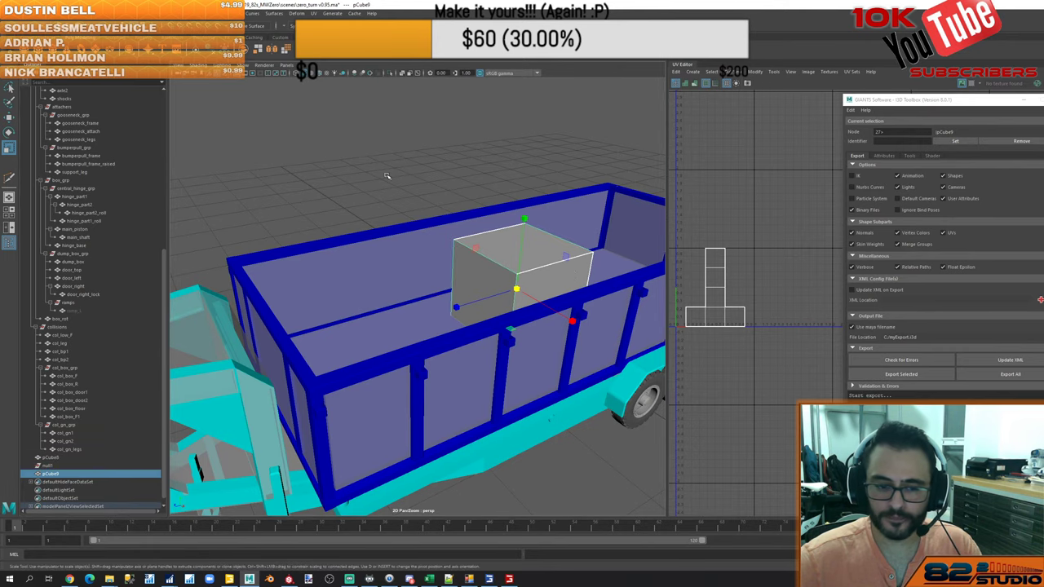
{"action": "left_click", "coordinate": [376, 149]}
{"action": "left_click", "coordinate": [505, 259]}
{"action": "left_click_drag", "start_coordinate": [505, 278], "coordinate": [515, 300], "text": "alt"}
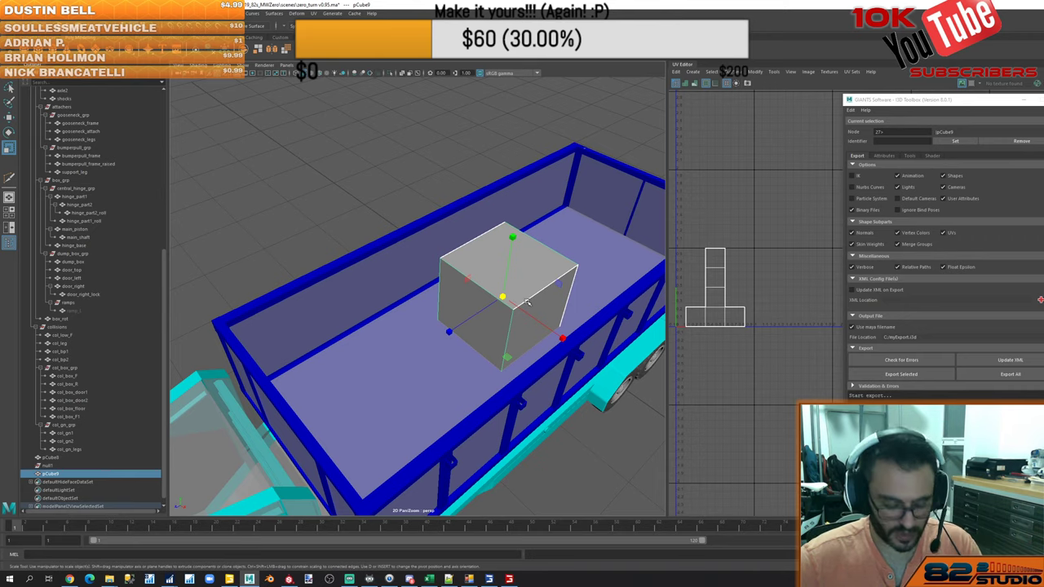
In the shaded top view, scale the new cube sideways to span the inner width of the dump box
{"action": "key", "text": "space"}
{"action": "key", "text": "space"}
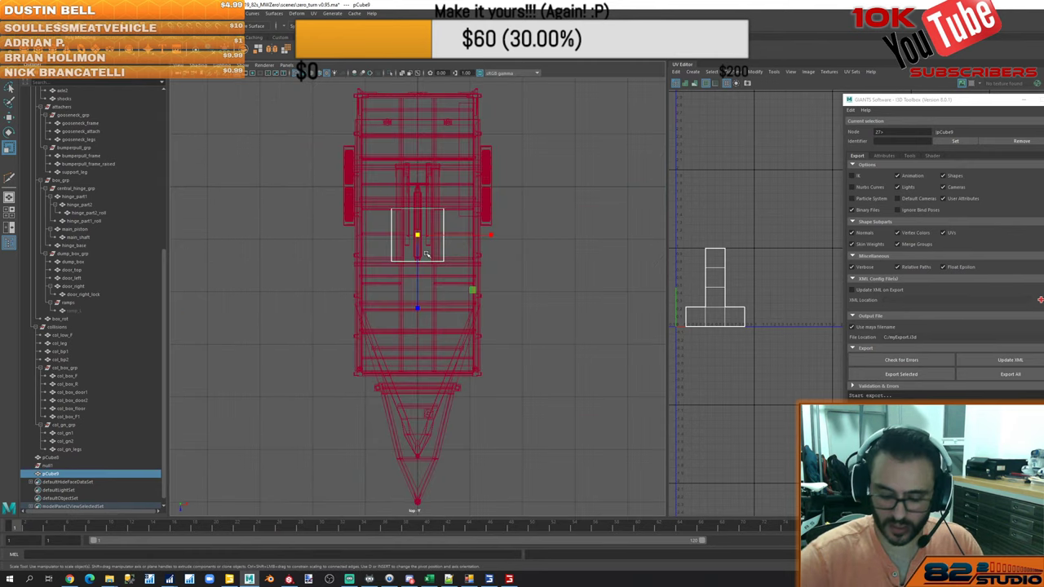
{"action": "key", "text": "5"}
{"action": "right_click_drag", "start_coordinate": [426, 254], "coordinate": [496, 277], "text": "alt"}
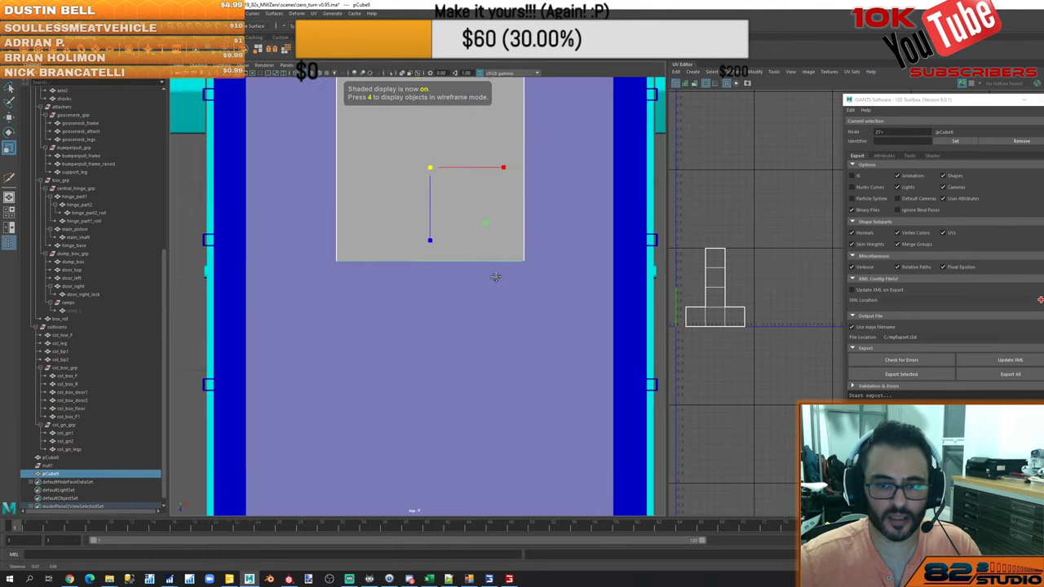
{"action": "middle_click_drag", "start_coordinate": [496, 277], "coordinate": [495, 352], "text": "alt"}
{"action": "key", "text": "r"}
{"action": "left_click_drag", "start_coordinate": [501, 242], "coordinate": [526, 252]}
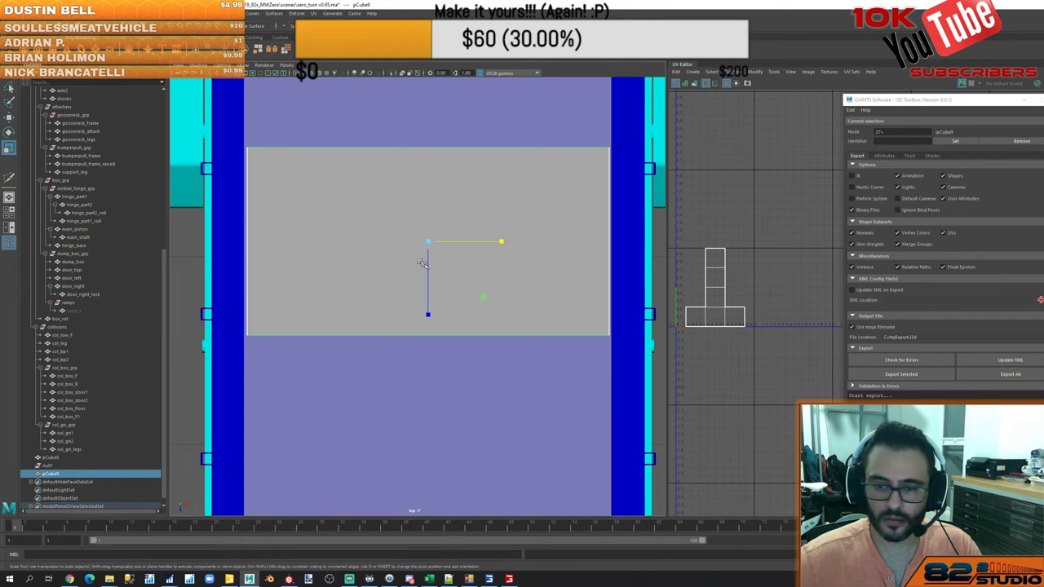
In the perspective view, stretch the cube lengthwise so it fills the dump box from end to end
{"action": "key", "text": "space"}
{"action": "key", "text": "space"}
{"action": "left_click_drag", "start_coordinate": [490, 241], "coordinate": [482, 243], "text": "alt"}
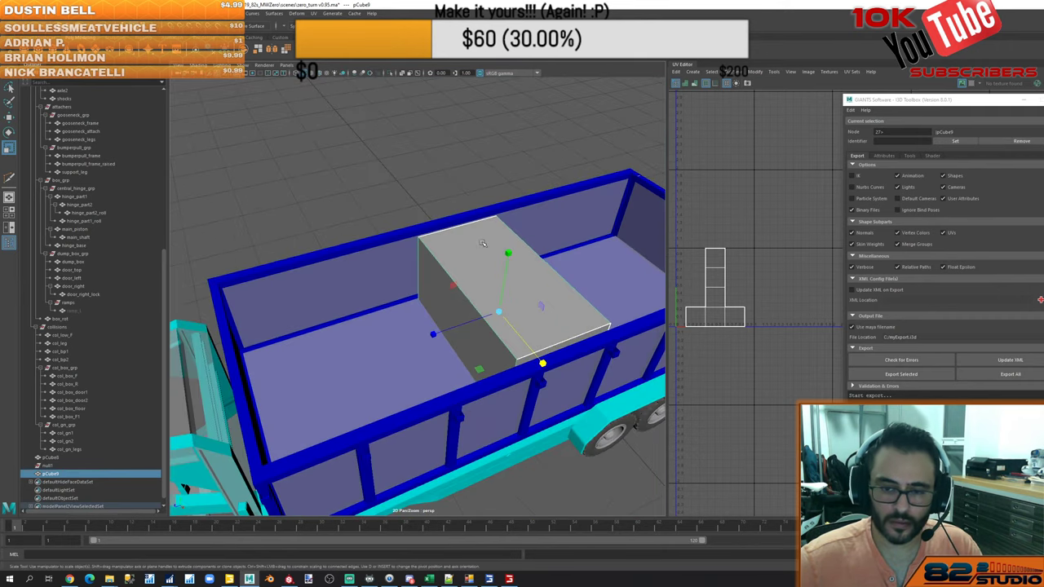
{"action": "left_click_drag", "start_coordinate": [433, 335], "coordinate": [168, 452]}
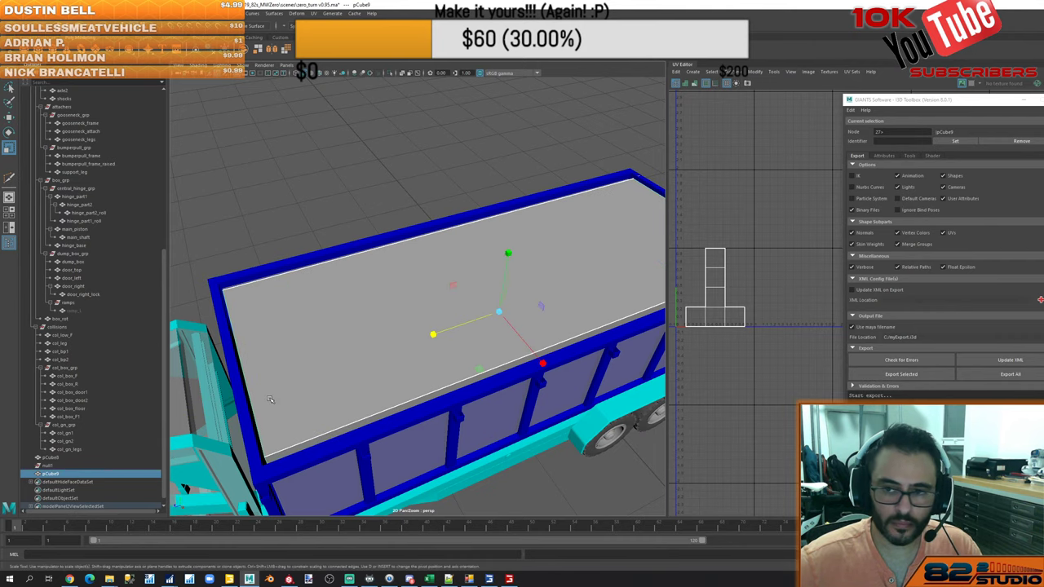
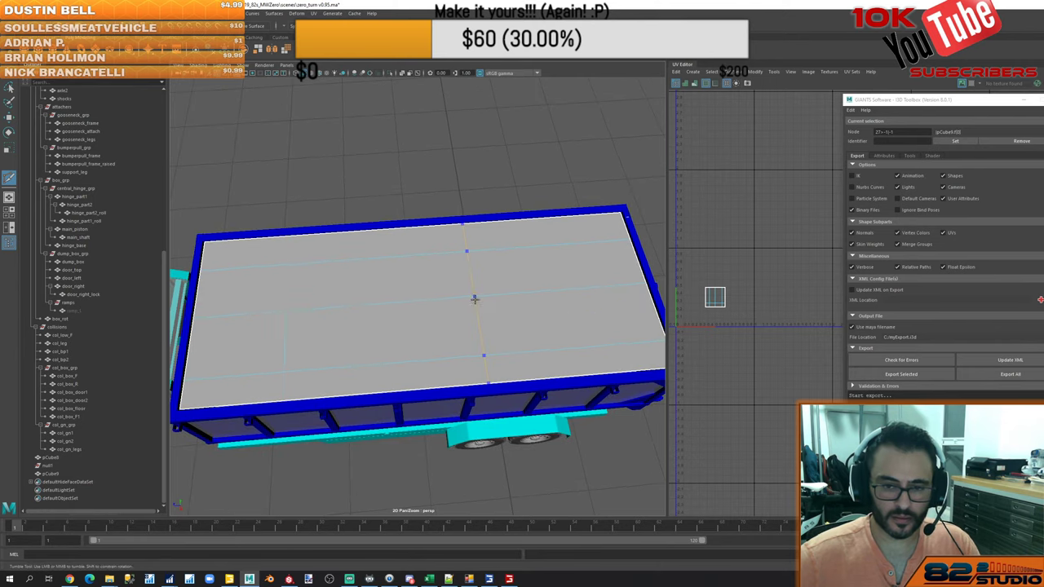
Divide the cube's top into a grid with edge loops and lower its inner edges slightly for a sagging surface
{"action": "key", "text": "ctrl+z"}
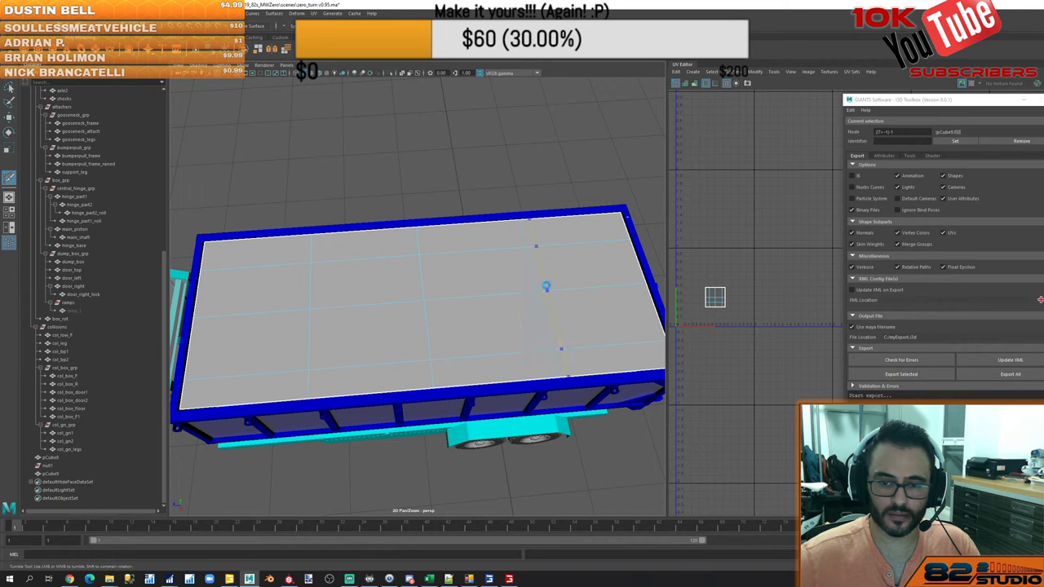
{"action": "left_click_drag", "start_coordinate": [378, 339], "coordinate": [424, 325], "text": "alt"}
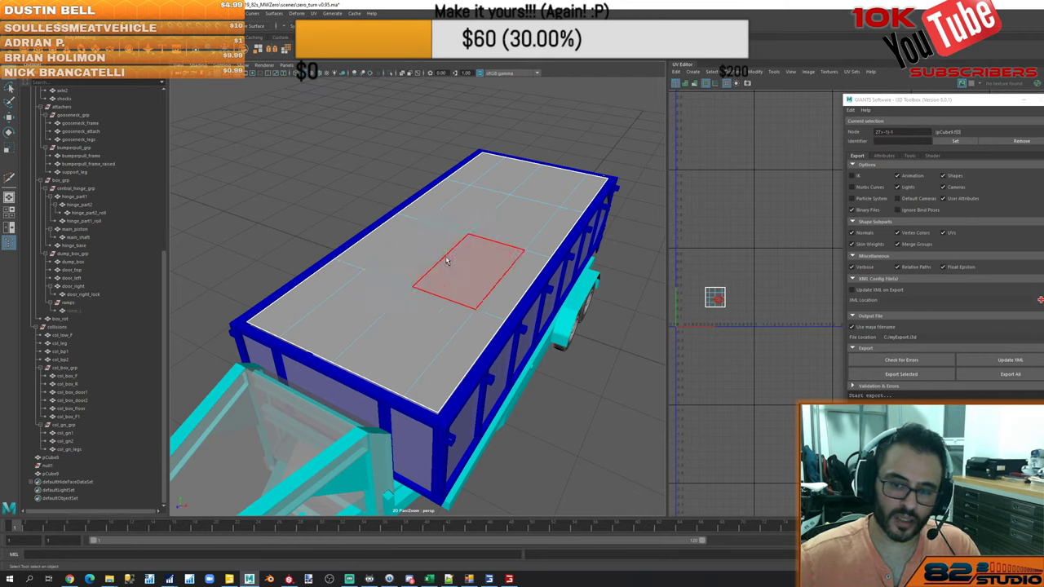
{"action": "right_click_drag", "start_coordinate": [447, 262], "coordinate": [452, 252]}
{"action": "left_click", "coordinate": [481, 222]}
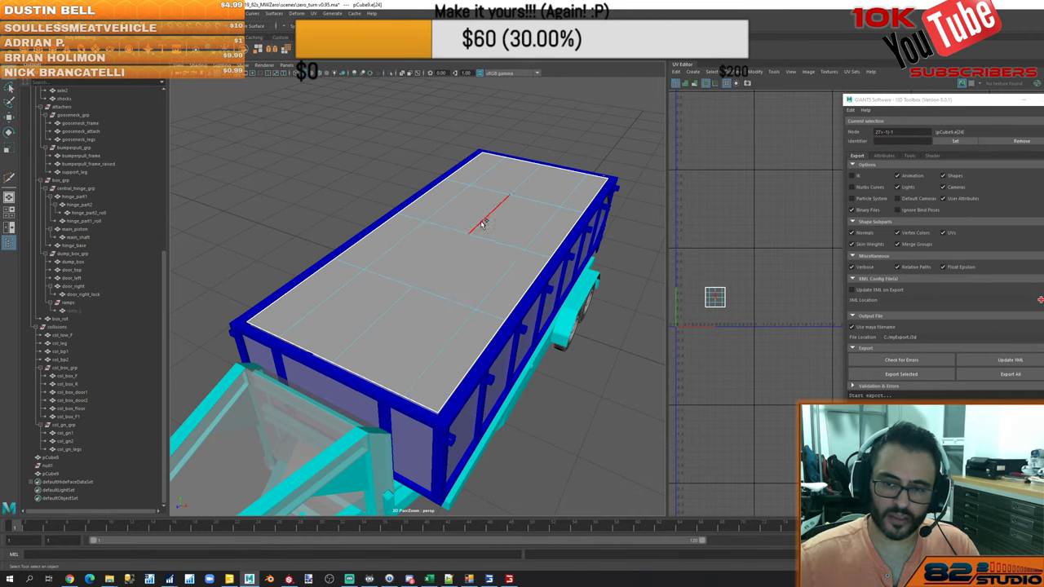
{"action": "key", "text": "w"}
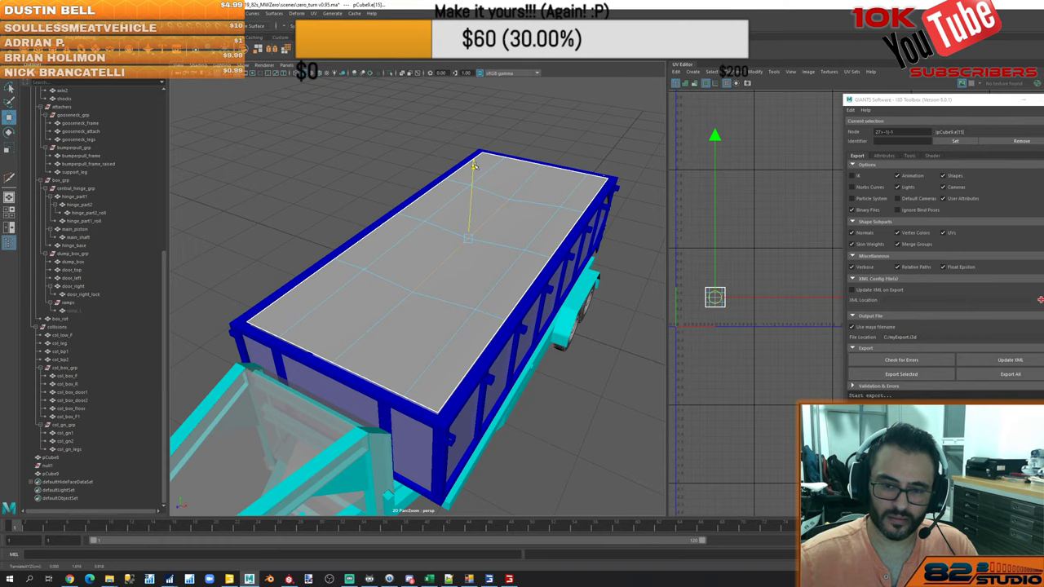
{"action": "left_click", "coordinate": [440, 214]}
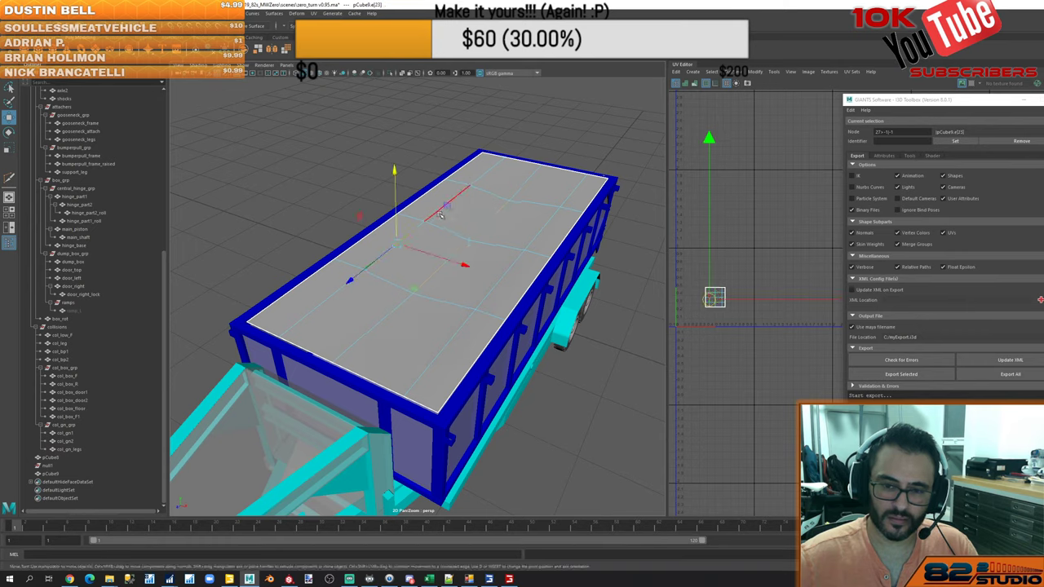
{"action": "left_click", "coordinate": [499, 269], "text": "shift"}
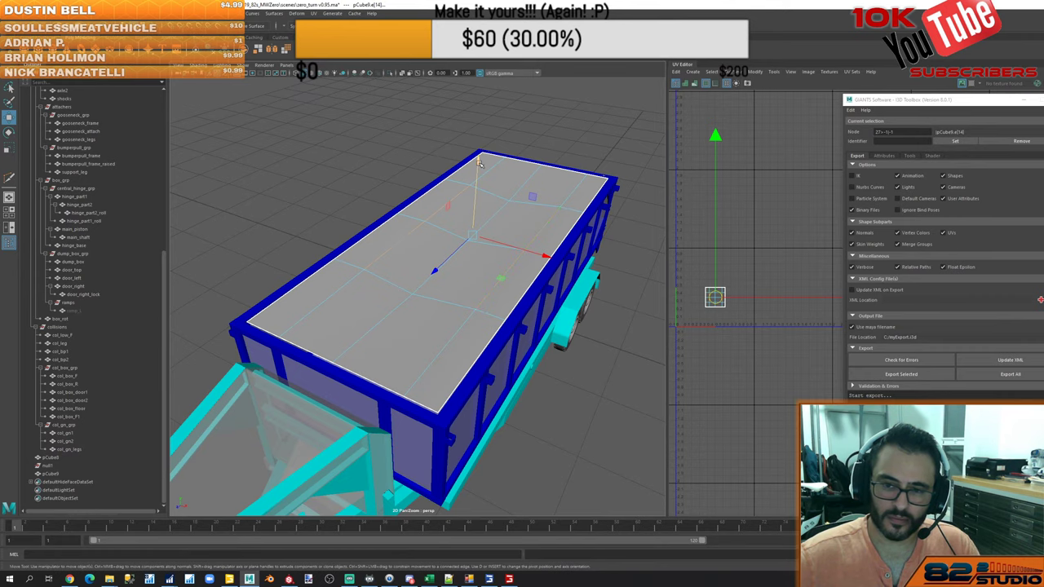
{"action": "left_click_drag", "start_coordinate": [479, 163], "coordinate": [480, 165]}
{"action": "right_click_drag", "start_coordinate": [373, 161], "coordinate": [385, 148]}
{"action": "key", "text": "alt+Tab"}
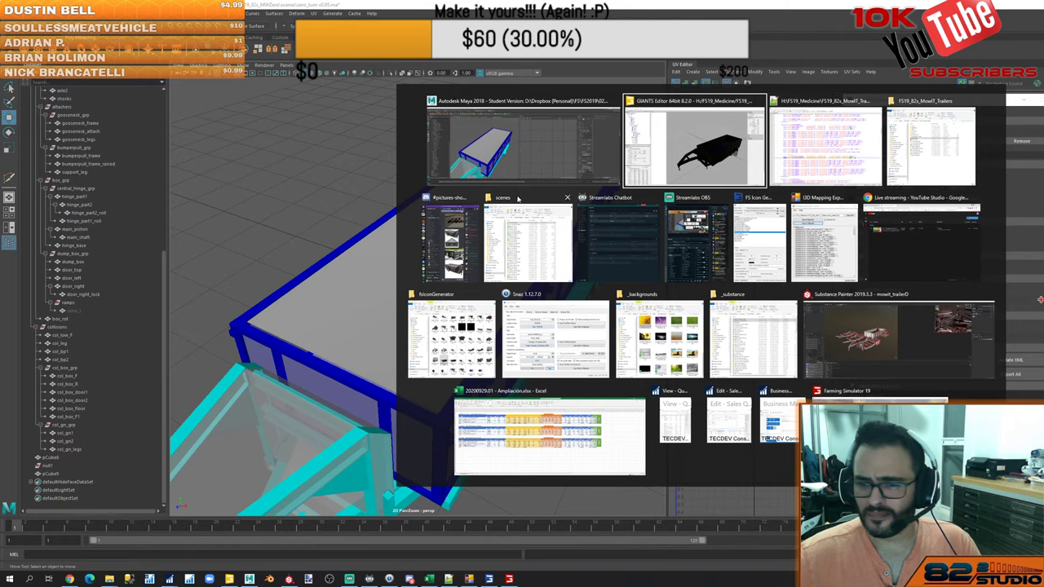
{"action": "left_click", "coordinate": [694, 241]}
{"action": "key", "text": "alt+Tab"}
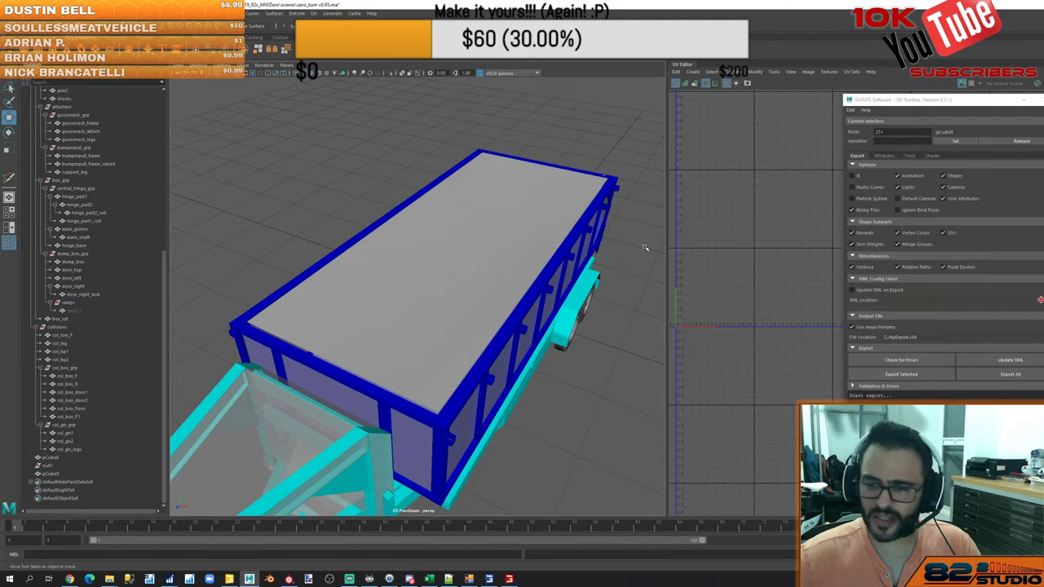
{"action": "key", "text": "alt+Tab"}
{"action": "left_click", "coordinate": [545, 236]}
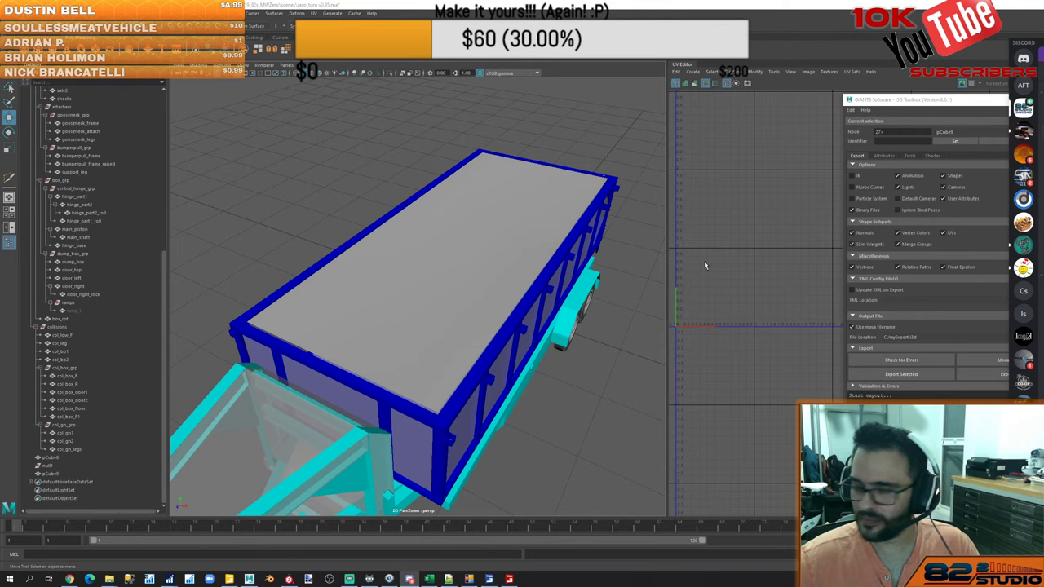
Inspect the cube's top surface inside the dump box from the rear side and from the gooseneck side
{"action": "left_click", "coordinate": [472, 264]}
{"action": "left_click_drag", "start_coordinate": [472, 264], "coordinate": [456, 246], "text": "alt"}
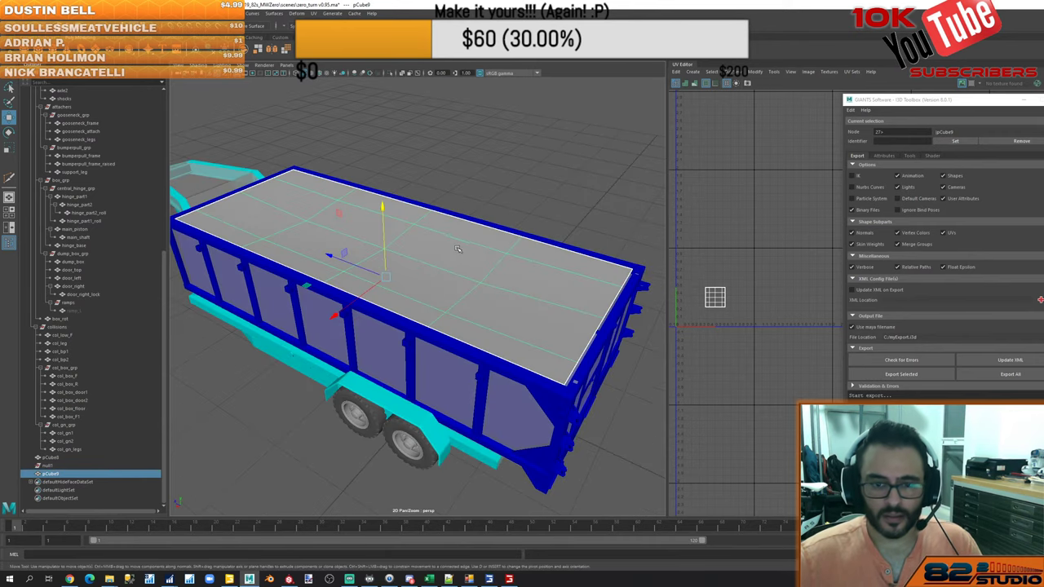
{"action": "left_click_drag", "start_coordinate": [361, 257], "coordinate": [354, 248], "text": "alt"}
{"action": "left_click", "coordinate": [476, 175]}
{"action": "left_click_drag", "start_coordinate": [498, 181], "coordinate": [582, 192], "text": "alt"}
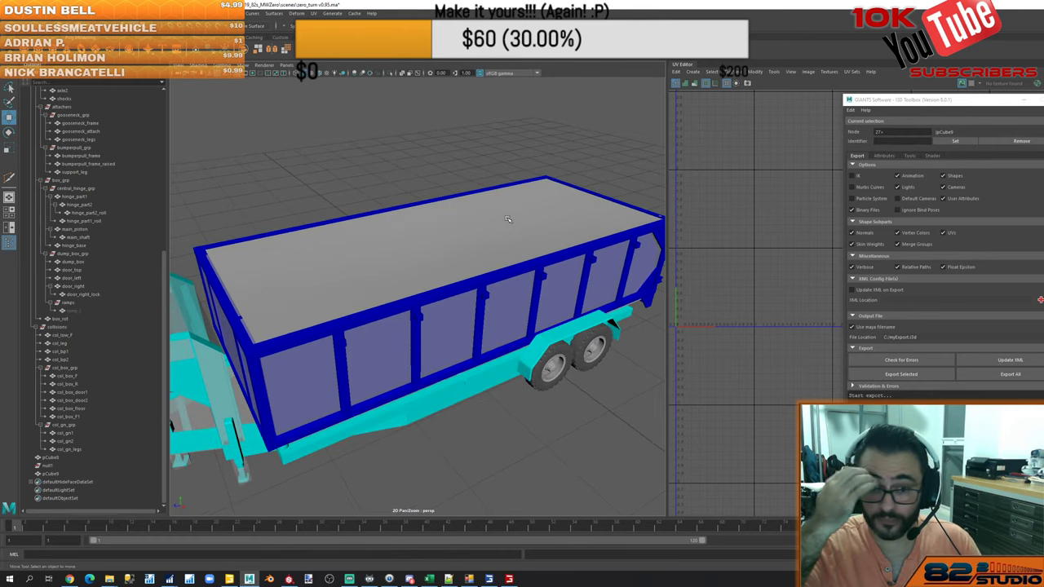
{"action": "left_click_drag", "start_coordinate": [471, 266], "coordinate": [493, 257], "text": "alt"}
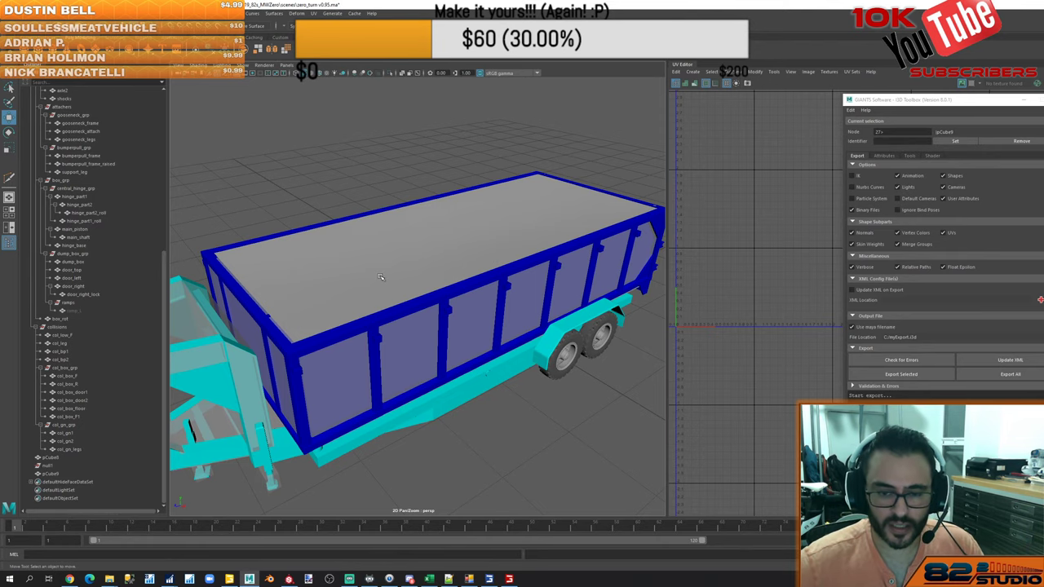
{"action": "left_click_drag", "start_coordinate": [380, 278], "coordinate": [404, 280], "text": "alt"}
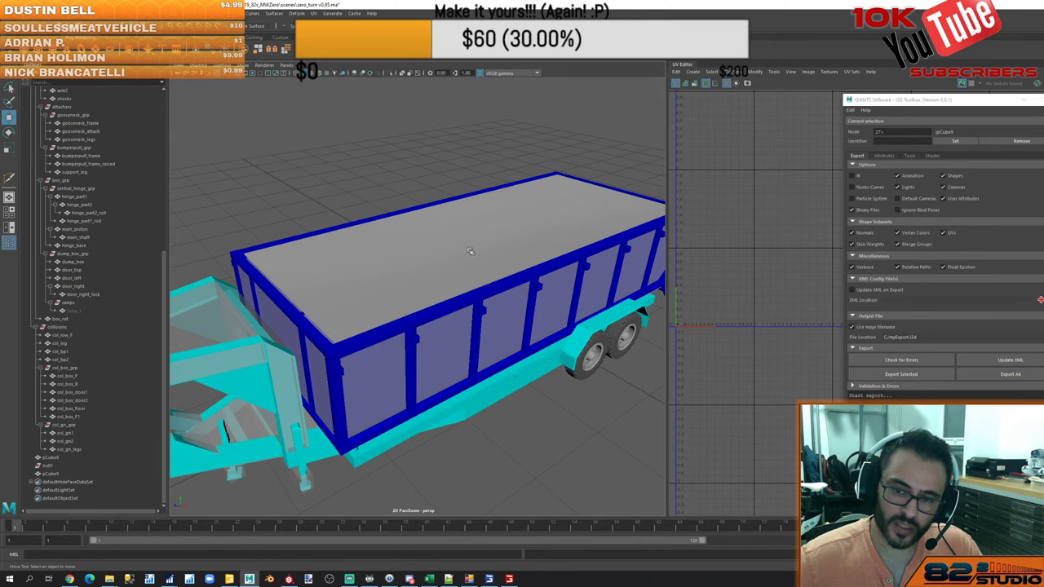
Lower the centre vertex of the cube's top surface slightly
{"action": "left_click", "coordinate": [384, 266]}
{"action": "mouse_move", "coordinate": [443, 246]}
{"action": "left_mouse_down", "text": "alt"}
{"action": "mouse_move", "coordinate": [416, 244]}
{"action": "mouse_move", "coordinate": [434, 241]}
{"action": "left_mouse_up", "text": "alt"}
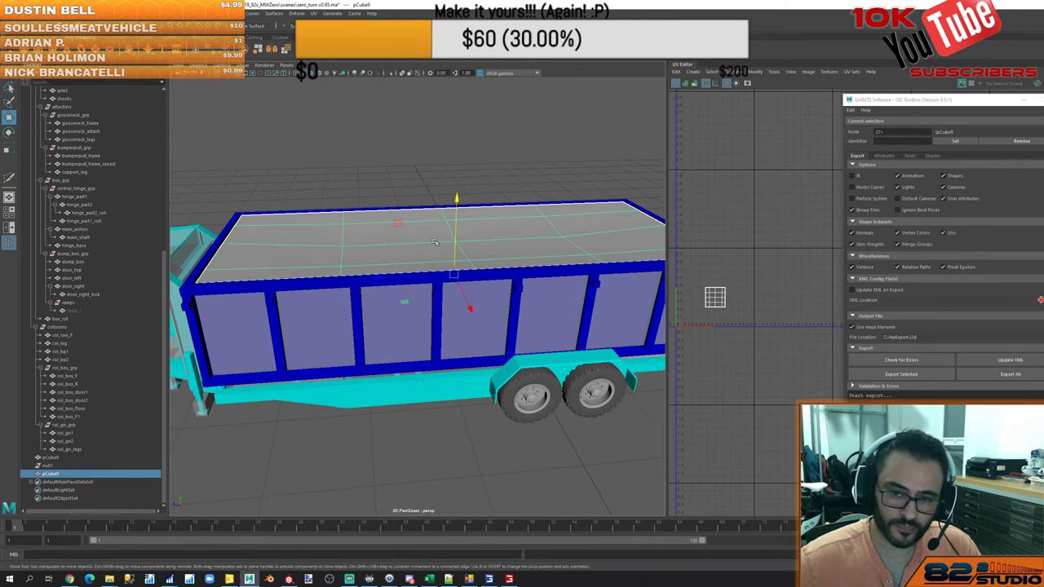
{"action": "right_click_drag", "start_coordinate": [434, 241], "coordinate": [404, 242]}
{"action": "left_click", "coordinate": [454, 241]}
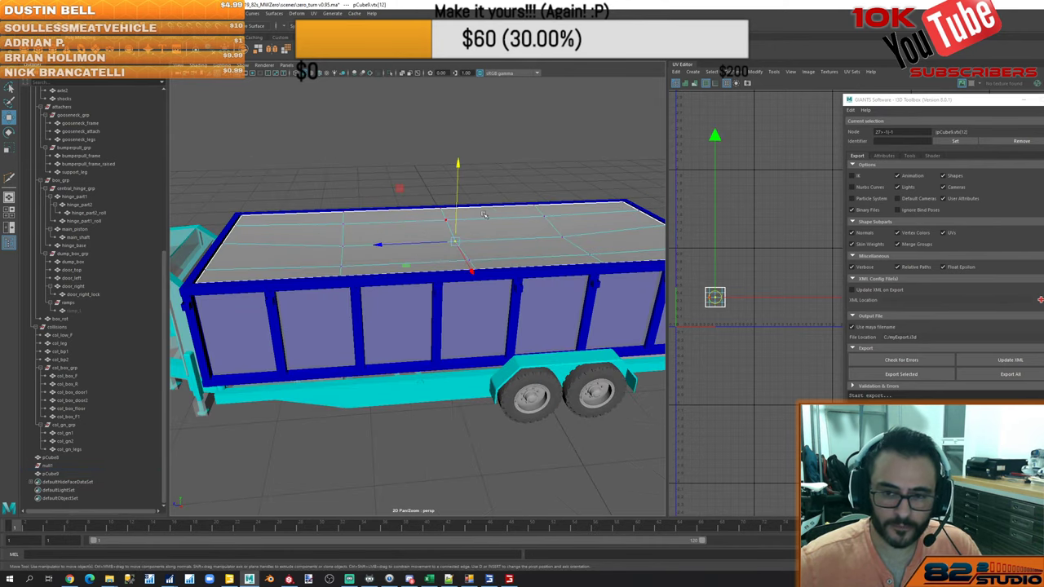
{"action": "left_click_drag", "start_coordinate": [459, 165], "coordinate": [459, 167]}
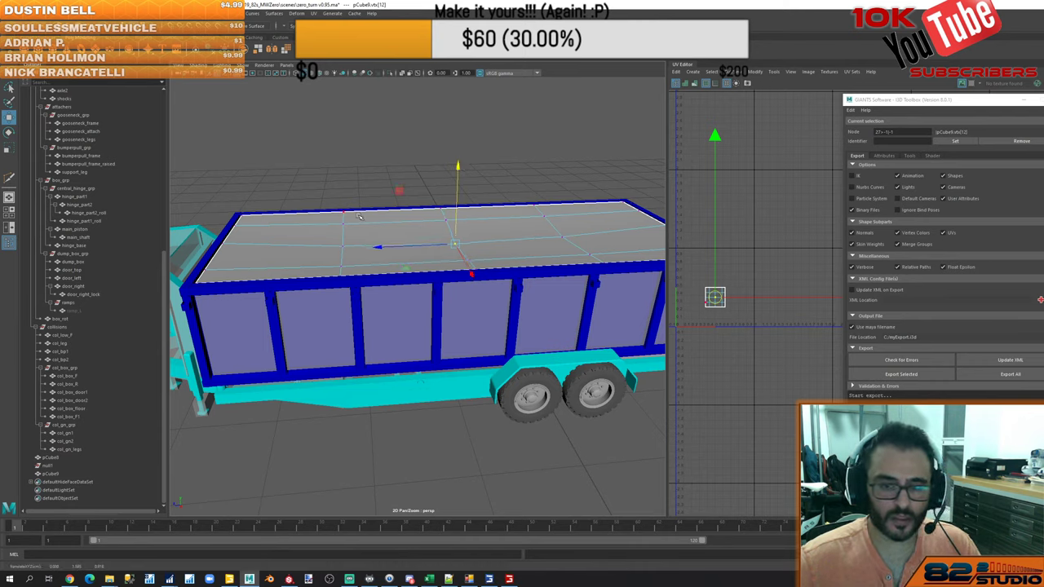
Lower the two vertices flanking the centre vertex across the width of the cube's top surface
{"action": "left_click", "coordinate": [545, 215]}
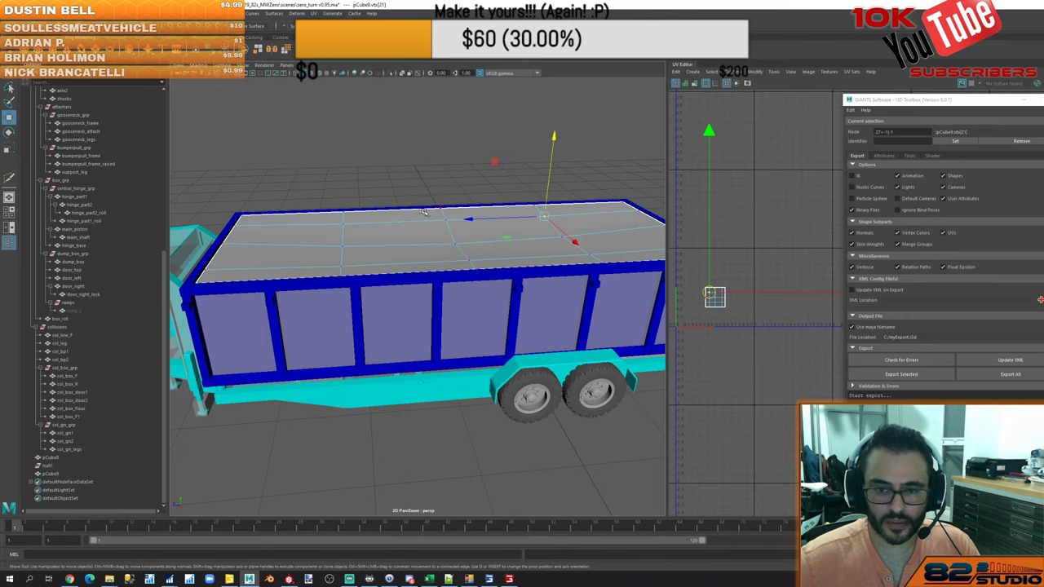
{"action": "left_click", "coordinate": [445, 218]}
{"action": "left_click", "coordinate": [470, 259]}
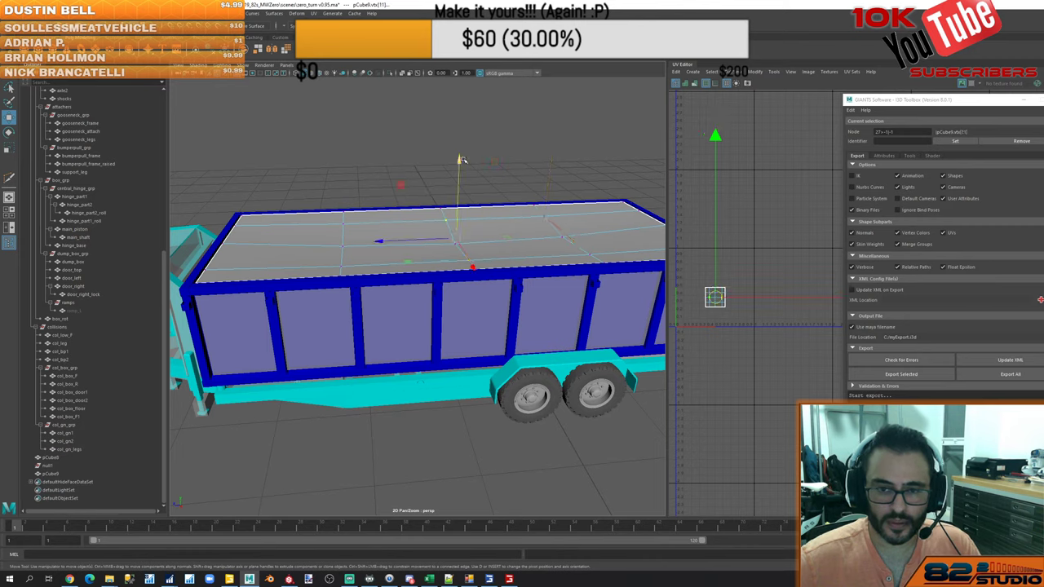
{"action": "left_click_drag", "start_coordinate": [461, 159], "coordinate": [461, 161]}
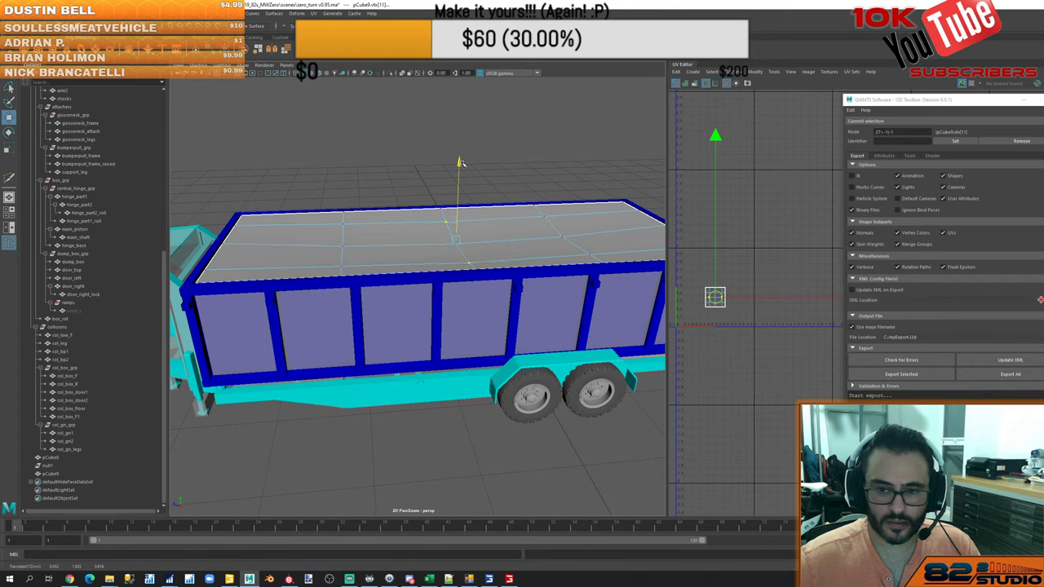
Lower the four inner corner vertices of the top surface grid slightly to even out the sag
{"action": "left_click", "coordinate": [542, 223]}
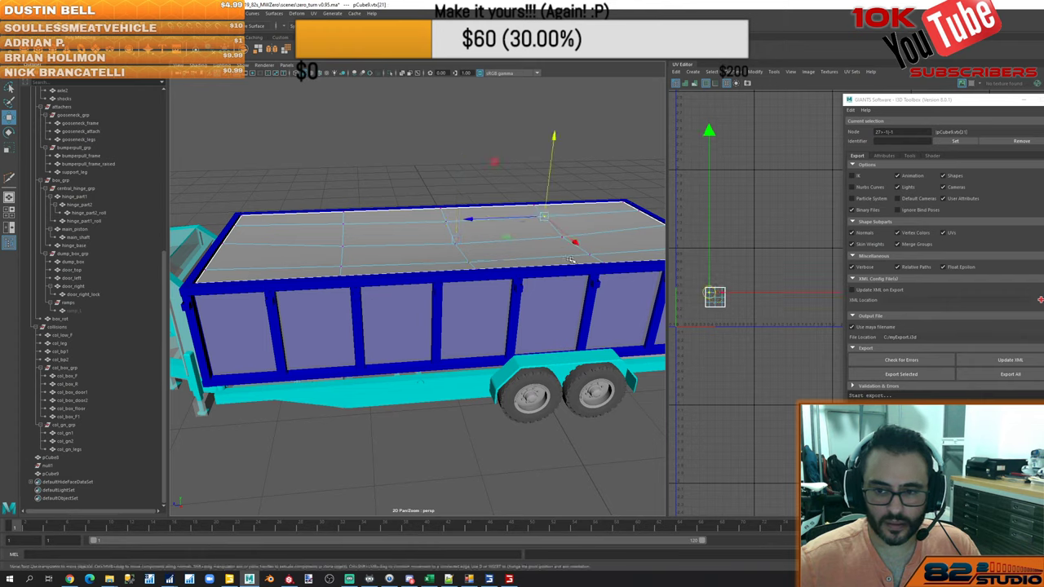
{"action": "left_click", "coordinate": [593, 257], "text": "shift"}
{"action": "left_click", "coordinate": [349, 227], "text": "shift"}
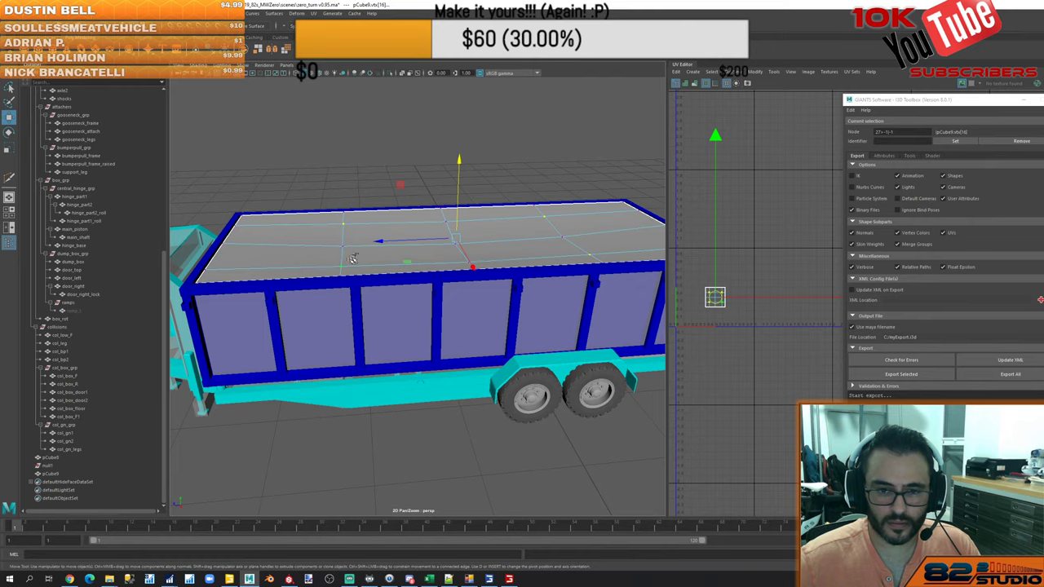
{"action": "left_click_drag", "start_coordinate": [460, 161], "coordinate": [458, 160]}
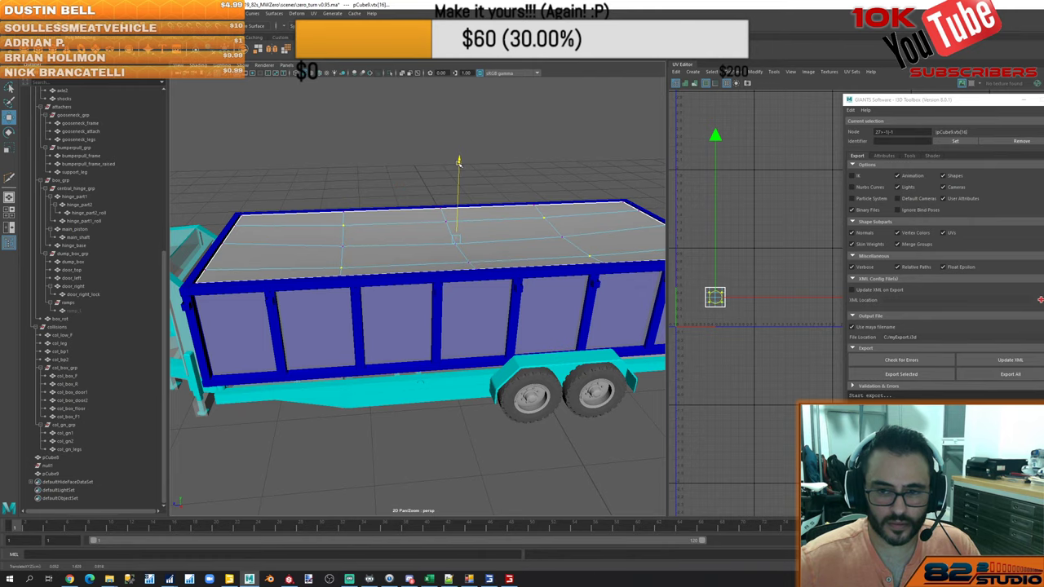
Leave vertex editing, deselect the cube and inspect its top surface with the whole trailer in view
{"action": "left_click", "coordinate": [373, 145]}
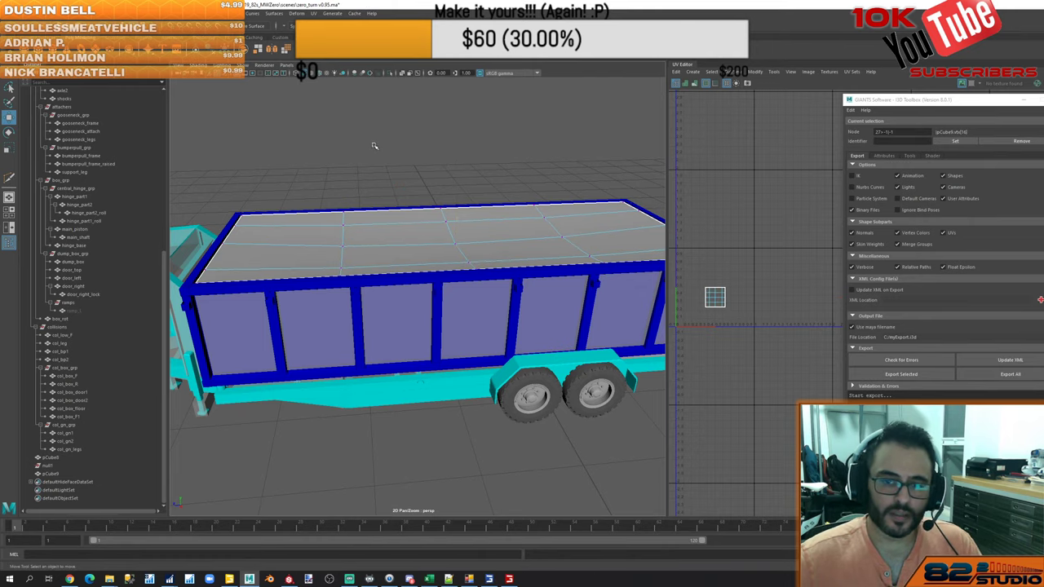
{"action": "left_click_drag", "start_coordinate": [373, 145], "coordinate": [388, 243], "text": "alt"}
{"action": "left_click_drag", "start_coordinate": [401, 365], "coordinate": [480, 117]}
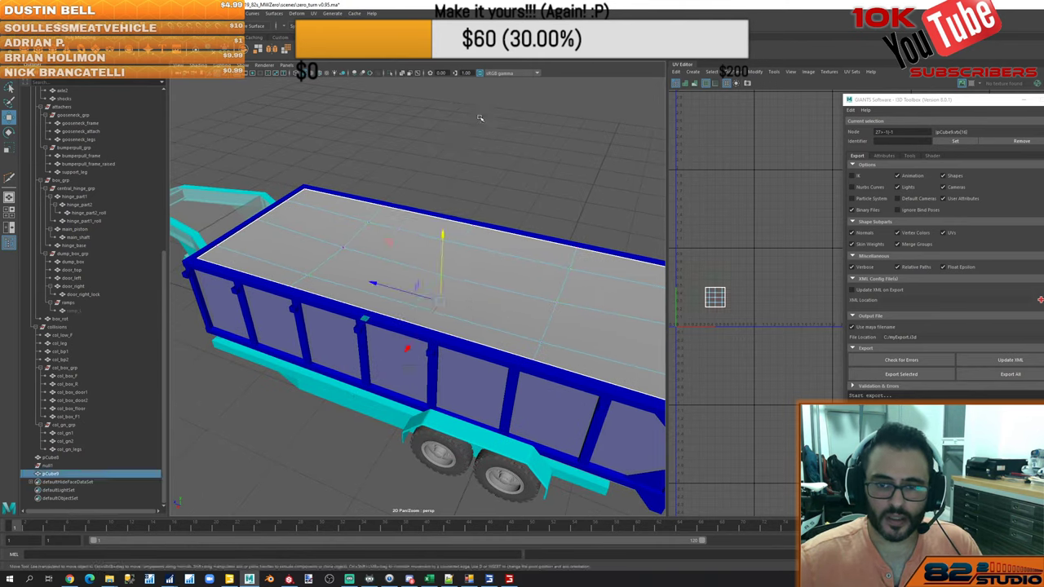
{"action": "left_click", "coordinate": [446, 144]}
{"action": "scroll", "coordinate": [385, 231], "scroll_direction": "down", "scroll_amount": 5}
{"action": "left_click_drag", "start_coordinate": [384, 231], "coordinate": [432, 245], "text": "alt"}
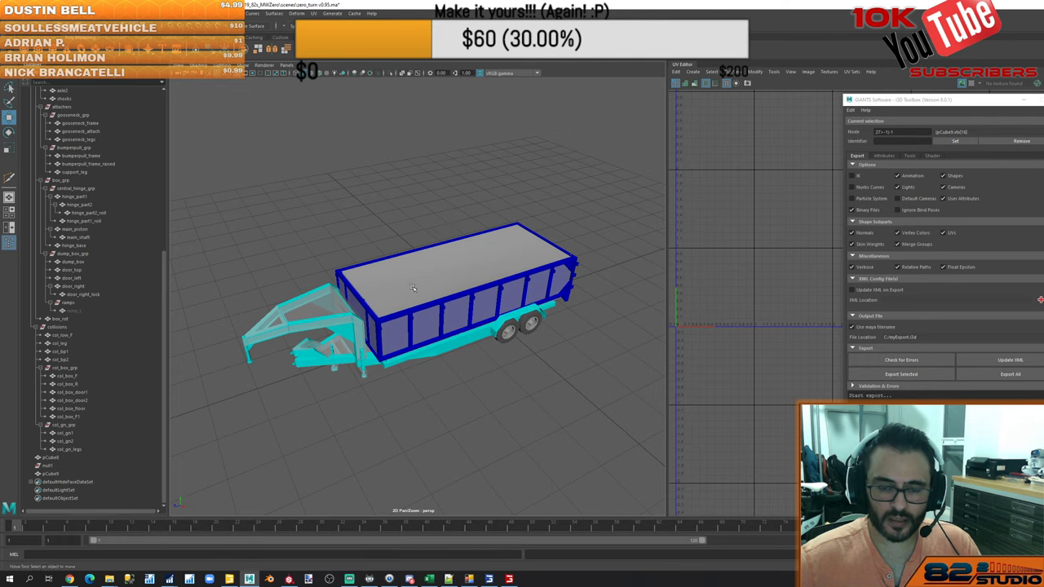
Create a polygon cylinder, lay it on its side across the trailer and move it above the dump box's front end
{"action": "right_click_drag", "start_coordinate": [376, 243], "coordinate": [338, 245], "text": "shift"}
{"action": "key", "text": "e"}
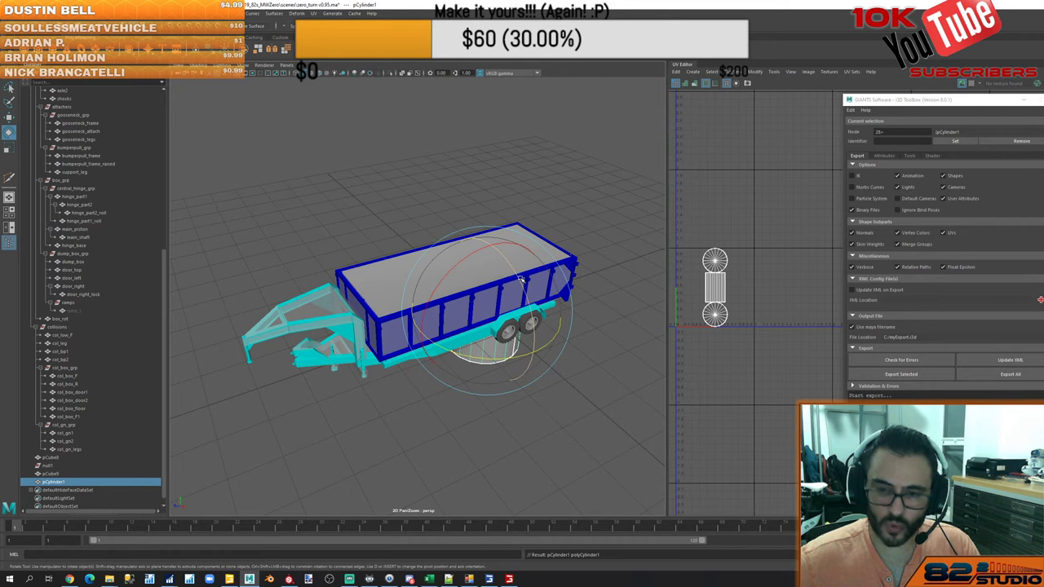
{"action": "left_click_drag", "start_coordinate": [515, 269], "coordinate": [375, 320]}
{"action": "key", "text": "w"}
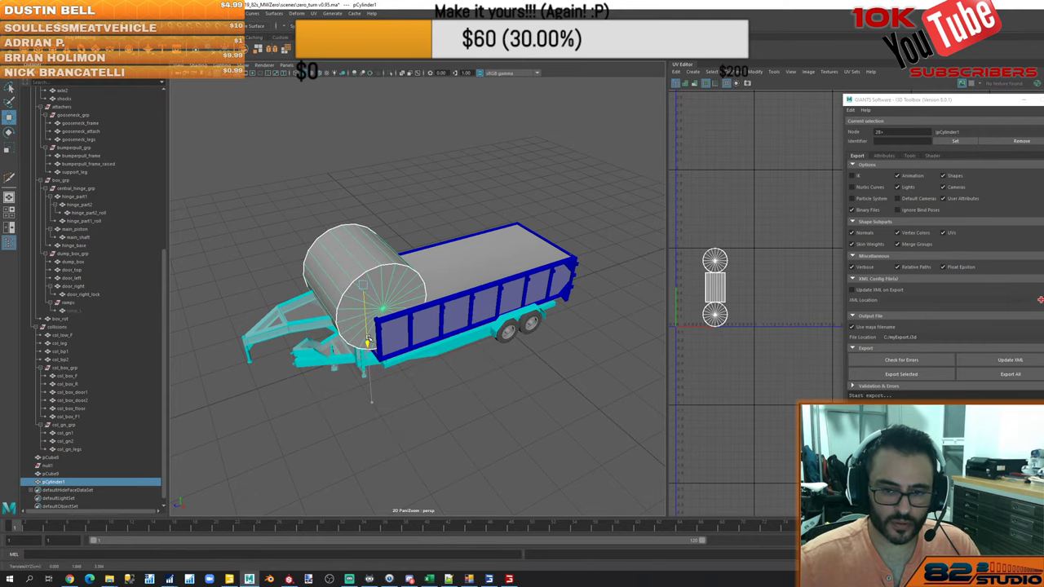
In the wireframe side view, scale the cylinder down uniformly above the dump box's upper front corner
{"action": "key", "text": "space"}
{"action": "key", "text": "space"}
{"action": "scroll", "coordinate": [345, 299], "scroll_direction": "up", "scroll_amount": 10}
{"action": "middle_click_drag", "start_coordinate": [295, 288], "coordinate": [703, 337], "text": "alt"}
{"action": "scroll", "coordinate": [703, 337], "scroll_direction": "down", "scroll_amount": 1}
{"action": "key", "text": "e"}
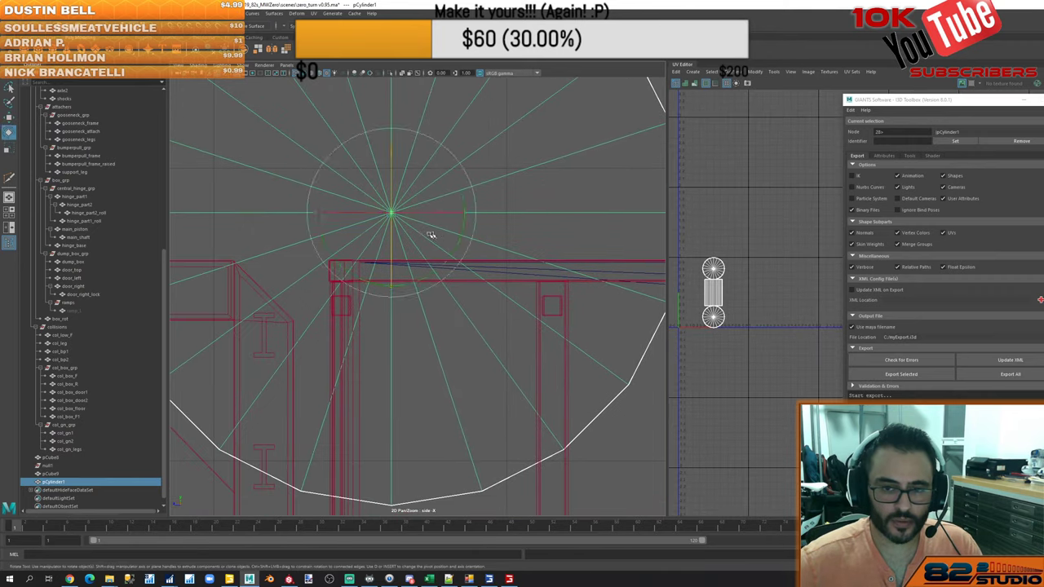
{"action": "key", "text": "r"}
{"action": "left_click_drag", "start_coordinate": [392, 213], "coordinate": [334, 244]}
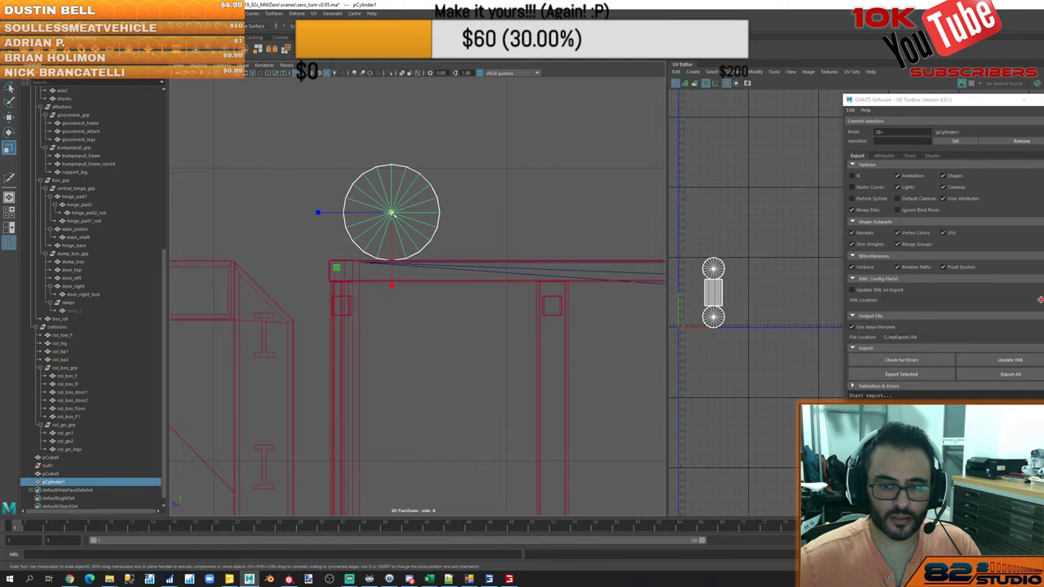
{"action": "left_click_drag", "start_coordinate": [392, 213], "coordinate": [336, 269]}
Scale the roll cylinder down further in the side view and place it just above the dump box's upper front corner
{"action": "scroll", "coordinate": [366, 231], "scroll_direction": "up", "scroll_amount": 5}
{"action": "middle_click_drag", "start_coordinate": [361, 219], "coordinate": [433, 283], "text": "alt"}
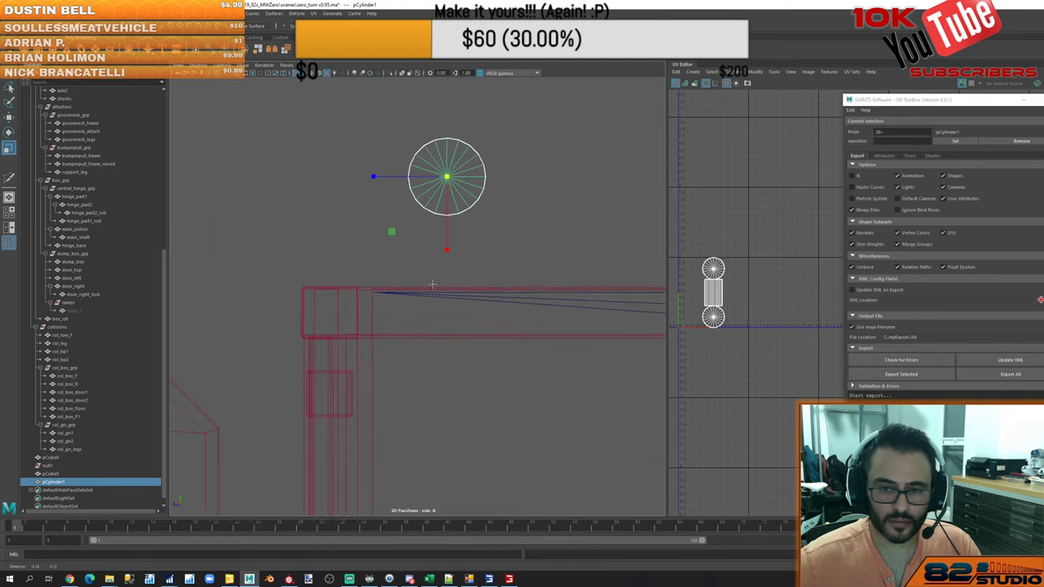
{"action": "scroll", "coordinate": [433, 285], "scroll_direction": "down", "scroll_amount": 4}
{"action": "key", "text": "e"}
{"action": "key", "text": "r"}
{"action": "scroll", "coordinate": [431, 258], "scroll_direction": "up", "scroll_amount": 9}
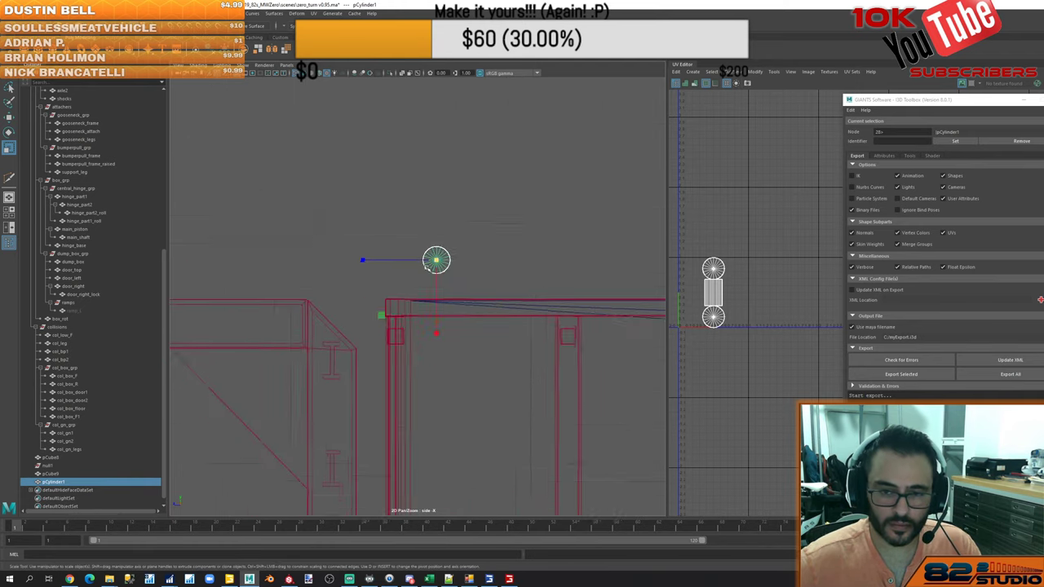
{"action": "key", "text": "w"}
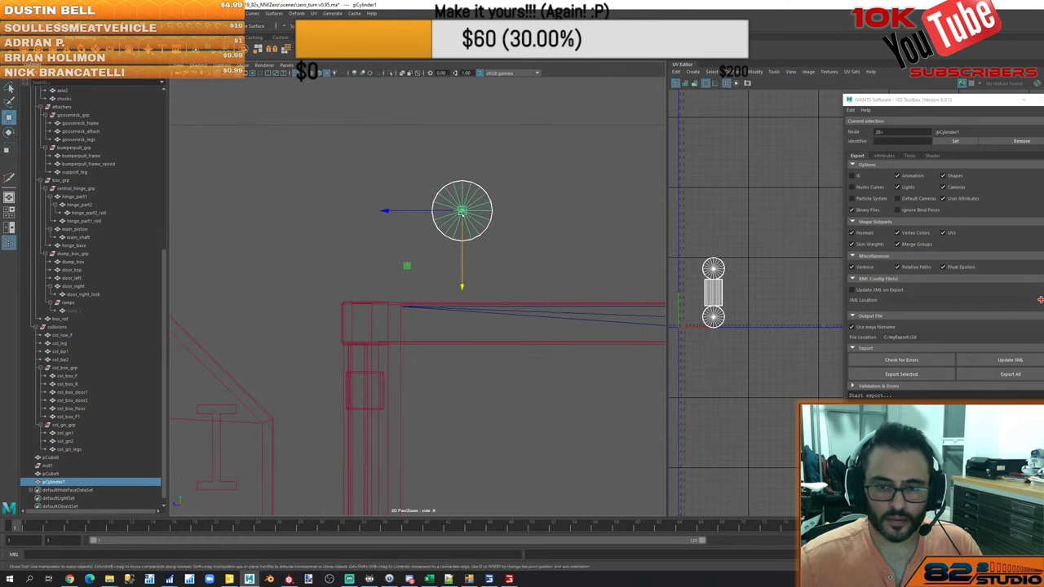
{"action": "left_click_drag", "start_coordinate": [460, 212], "coordinate": [371, 291]}
{"action": "key", "text": "r"}
{"action": "key", "text": "w"}
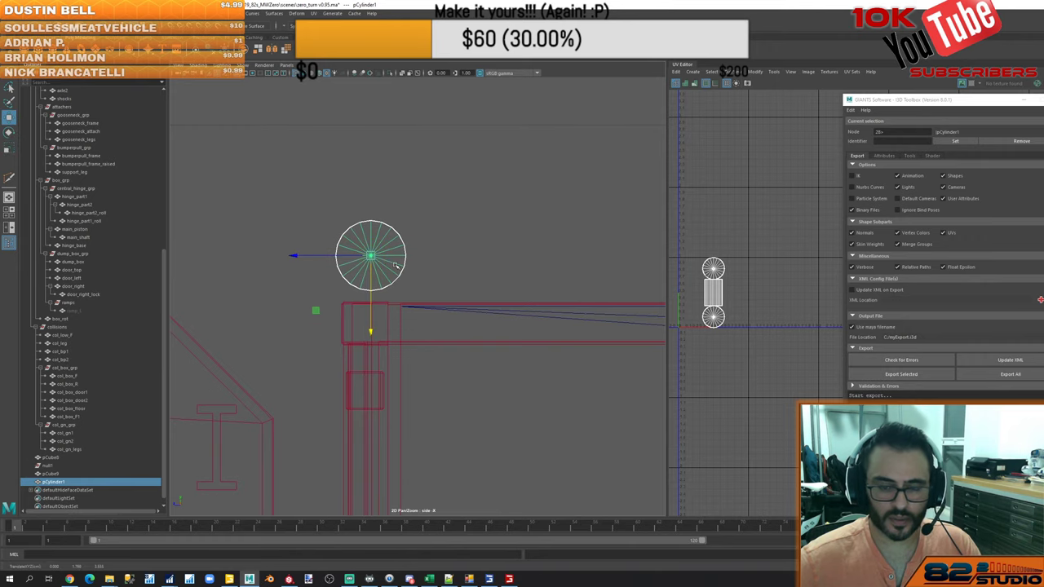
Stretch the cylinder along its axis so it spans the front edge of the dump box
{"action": "key", "text": "space"}
{"action": "key", "text": "space"}
{"action": "key", "text": "f"}
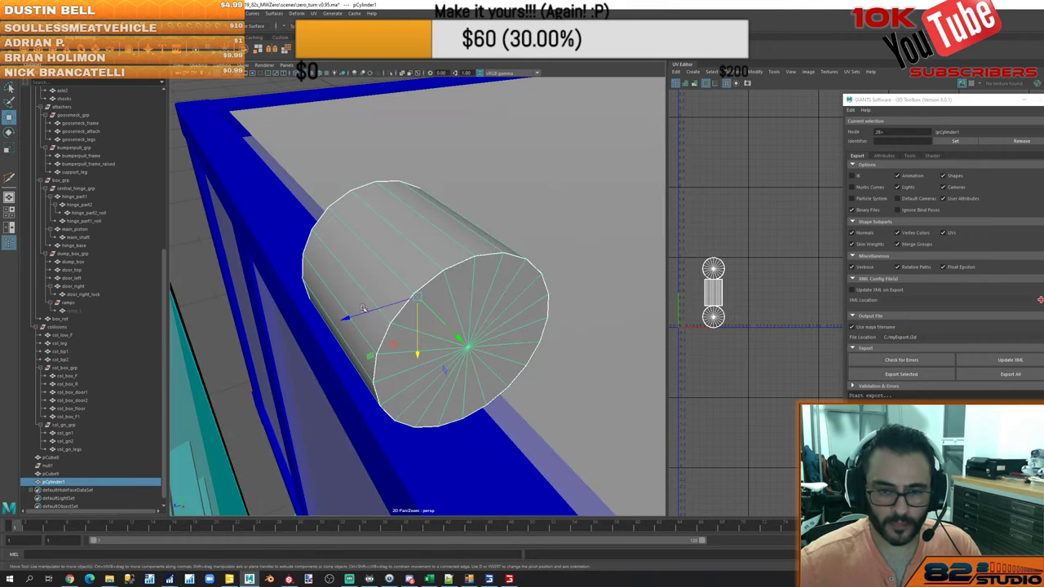
{"action": "scroll", "coordinate": [426, 356], "scroll_direction": "down", "scroll_amount": 10}
{"action": "middle_click_drag", "start_coordinate": [440, 298], "coordinate": [426, 282], "text": "alt"}
{"action": "key", "text": "e"}
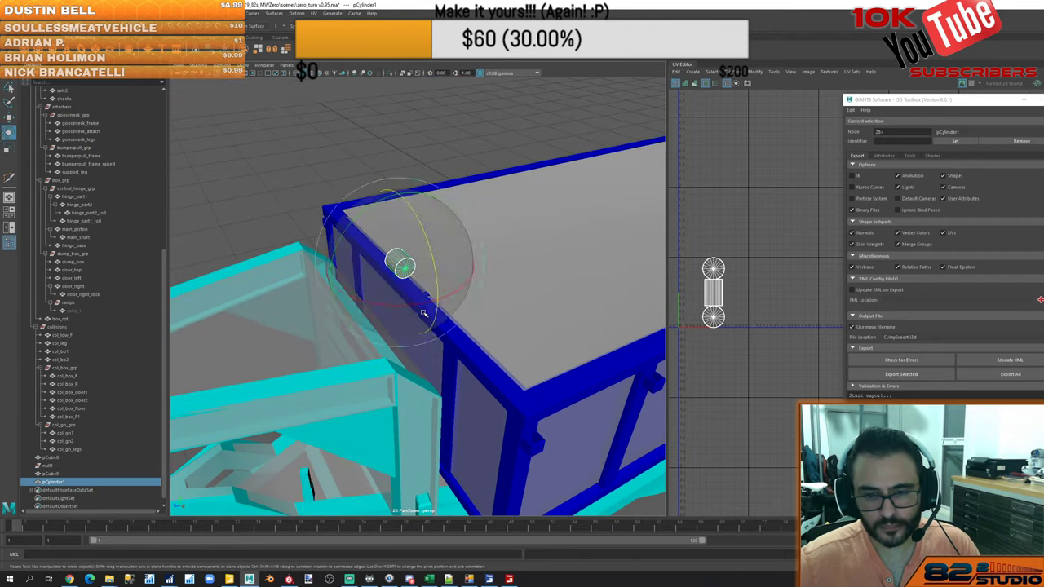
{"action": "key", "text": "r"}
{"action": "left_click_drag", "start_coordinate": [414, 277], "coordinate": [463, 328]}
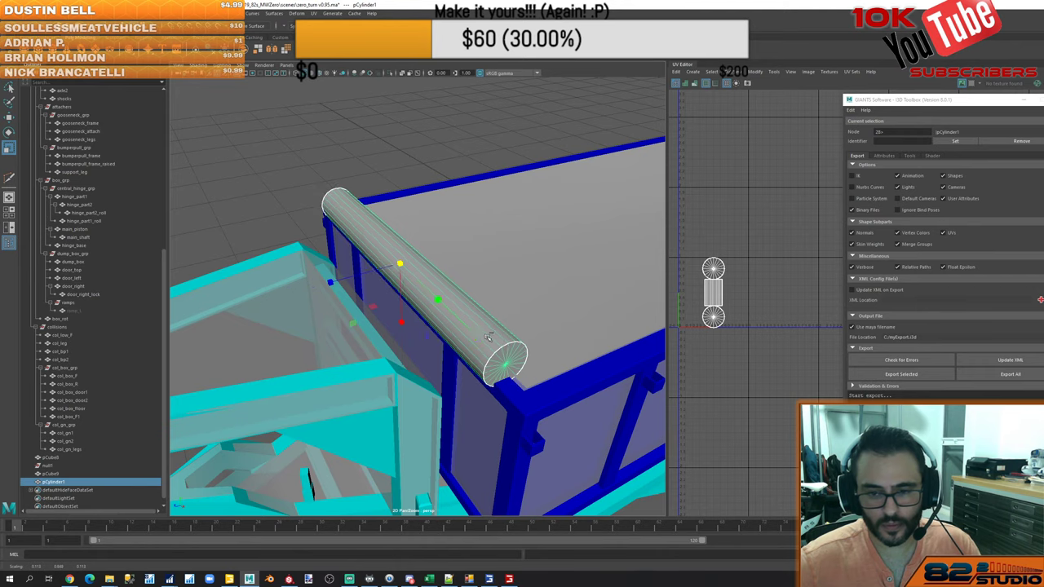
{"action": "key", "text": "ctrl+z"}
{"action": "left_click_drag", "start_coordinate": [413, 277], "coordinate": [483, 343]}
Fine-tune the cylinder's length in the top view so its end meets the inner edge of the box's side rail
{"action": "key", "text": "space"}
{"action": "key", "text": "space"}
{"action": "middle_click_drag", "start_coordinate": [401, 271], "coordinate": [296, 102], "text": "alt"}
{"action": "middle_click_drag", "start_coordinate": [432, 396], "coordinate": [368, 179], "text": "alt"}
{"action": "scroll", "coordinate": [419, 322], "scroll_direction": "up", "scroll_amount": 6}
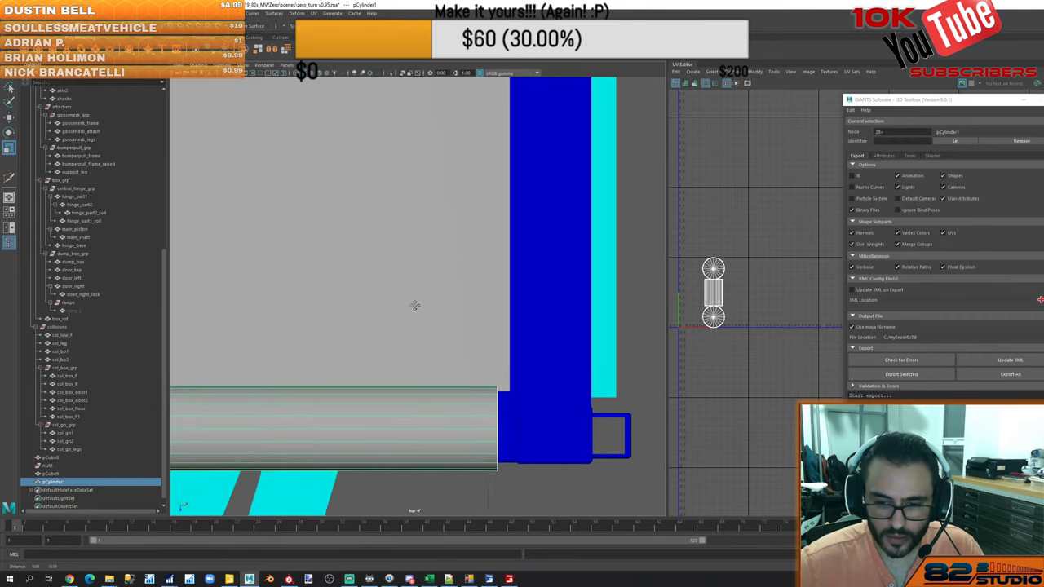
{"action": "middle_click_drag", "start_coordinate": [369, 309], "coordinate": [375, 328]}
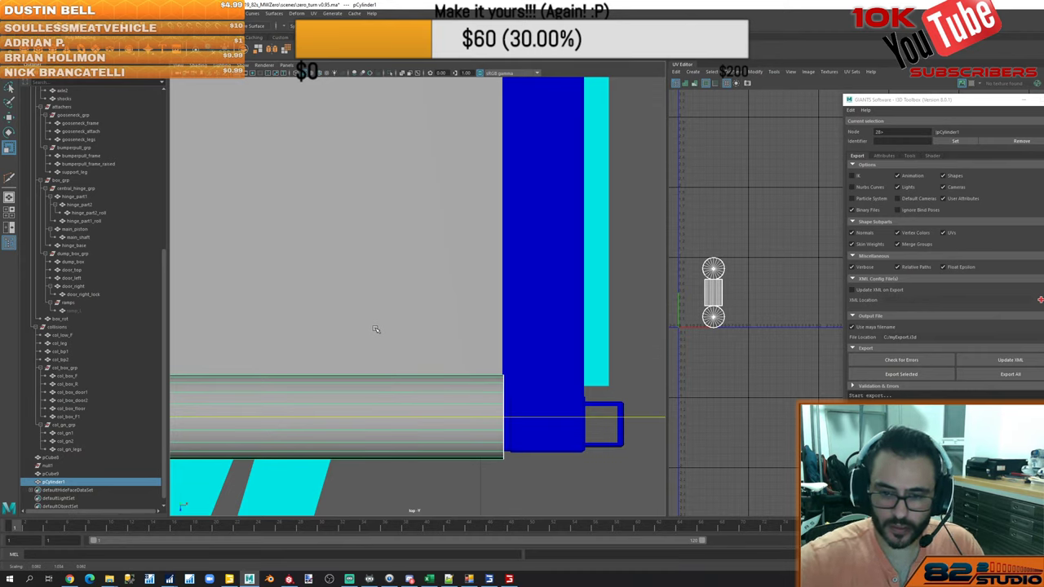
{"action": "middle_click_drag", "start_coordinate": [534, 224], "coordinate": [528, 226]}
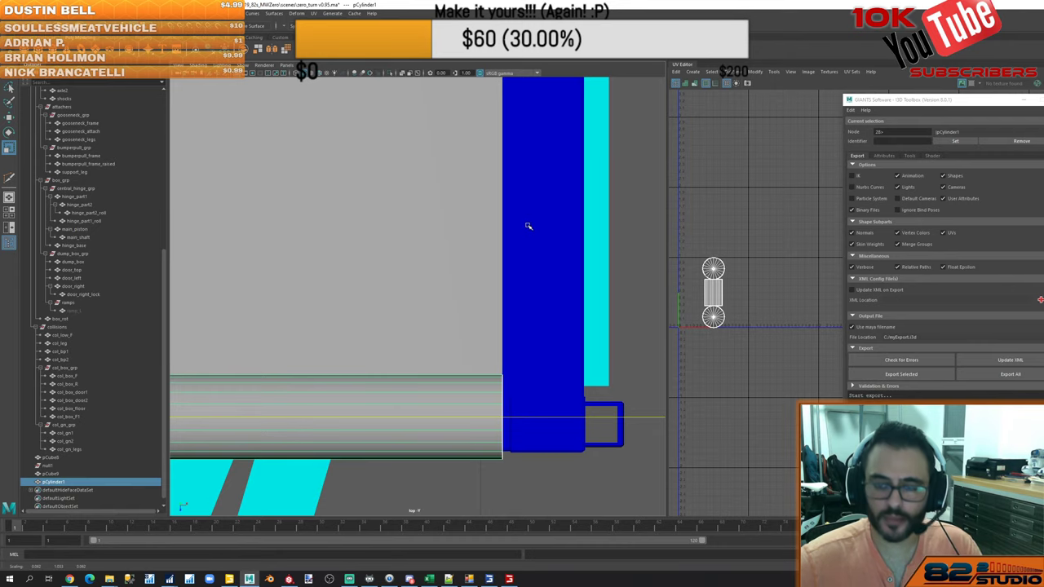
Scale down the cylinder's thickness in the perspective view, keeping its length across the box
{"action": "key", "text": "space"}
{"action": "key", "text": "space"}
{"action": "left_click_drag", "start_coordinate": [547, 269], "coordinate": [505, 282], "text": "alt"}
{"action": "key", "text": "r"}
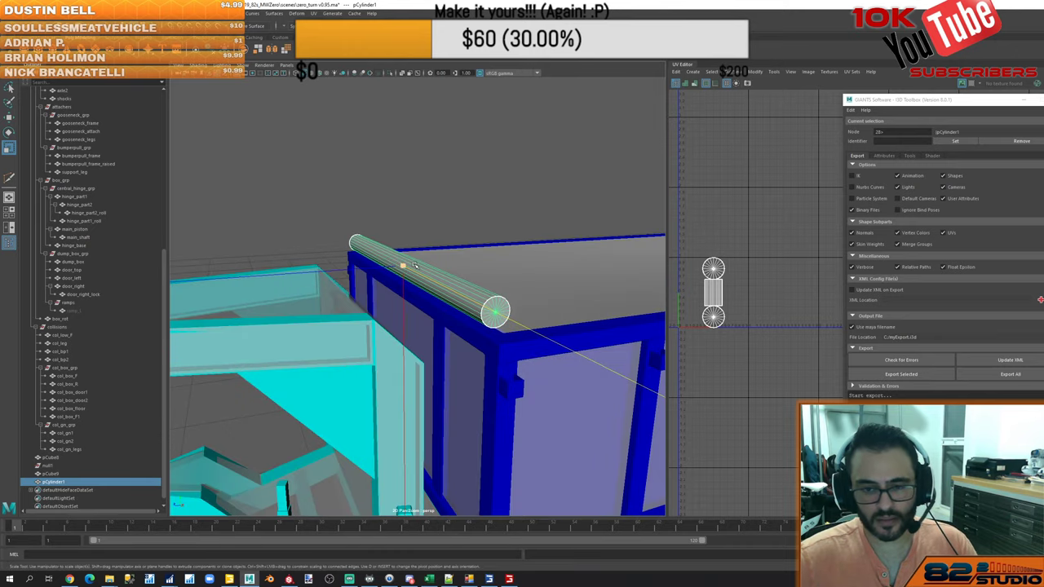
{"action": "key", "text": "minus"}
{"action": "key", "text": "minus"}
{"action": "key", "text": "minus"}
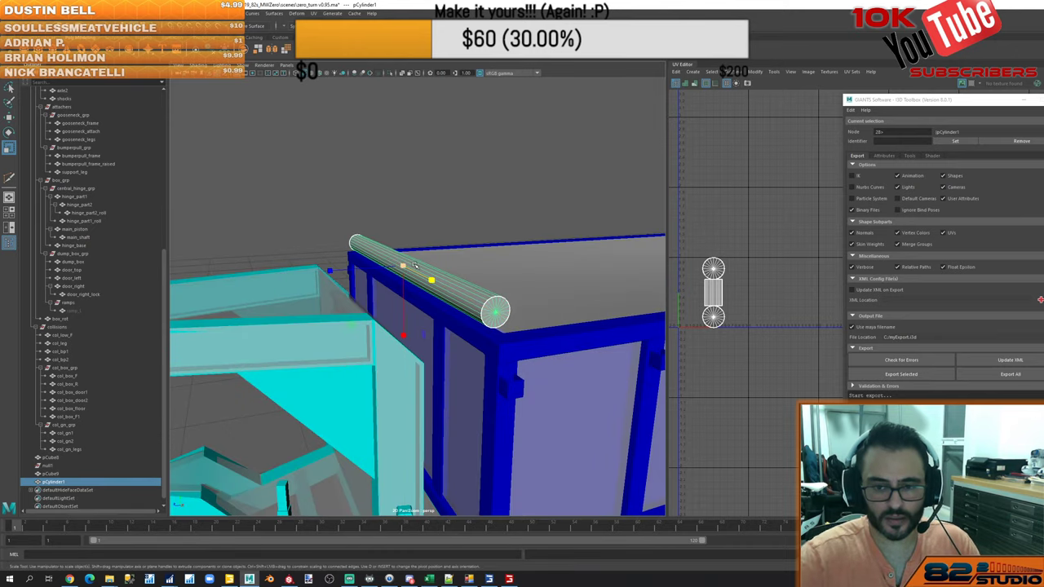
{"action": "left_click_drag", "start_coordinate": [351, 325], "coordinate": [493, 308]}
{"action": "key", "text": "w"}
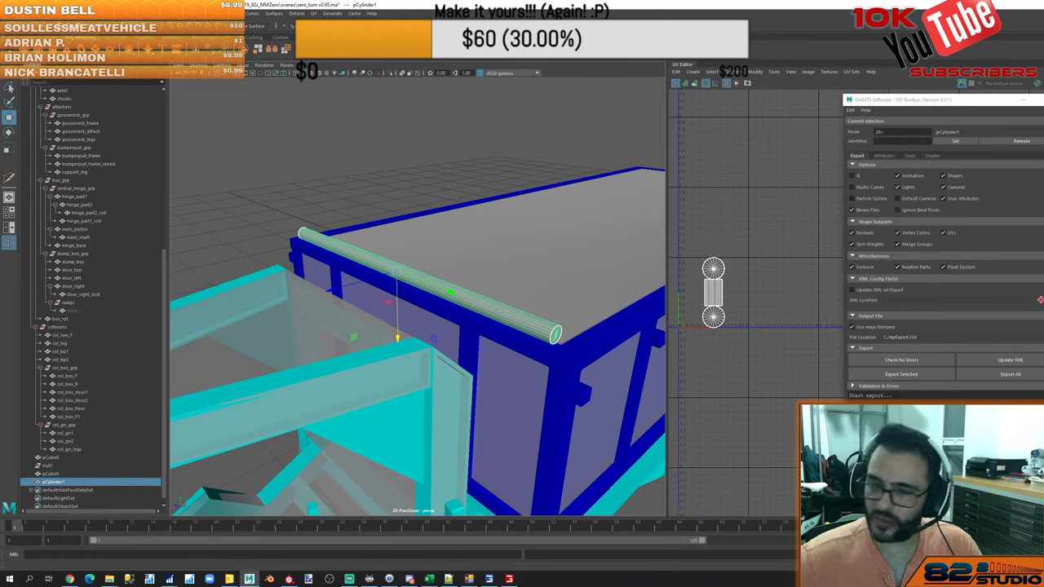
{"action": "key", "text": "Return"}
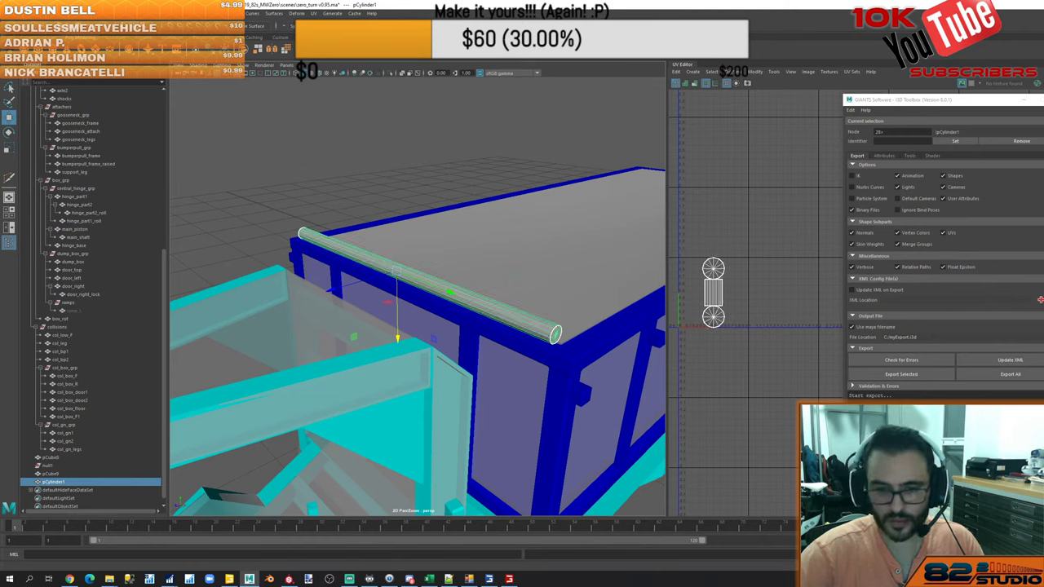
Select the cylinder's lengthwise edges and soften them, then return to object mode and deselect
{"action": "right_click_drag", "start_coordinate": [249, 163], "coordinate": [287, 151]}
{"action": "right_click_drag", "start_coordinate": [339, 132], "coordinate": [346, 114]}
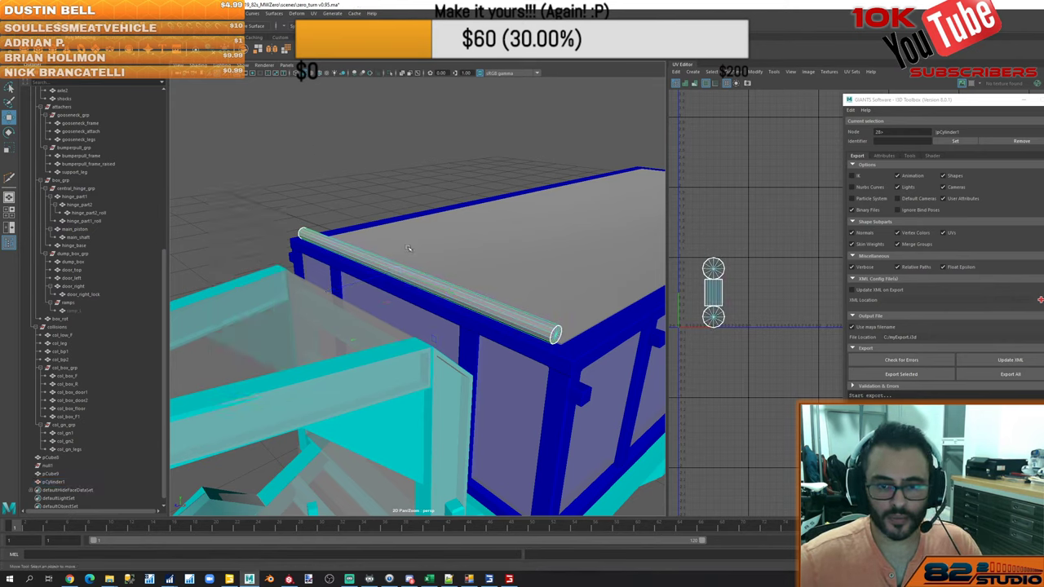
{"action": "left_click_drag", "start_coordinate": [409, 248], "coordinate": [435, 319]}
{"action": "right_click_drag", "start_coordinate": [395, 207], "coordinate": [492, 216], "text": "shift"}
{"action": "right_click_drag", "start_coordinate": [354, 171], "coordinate": [384, 163]}
{"action": "left_click", "coordinate": [384, 162]}
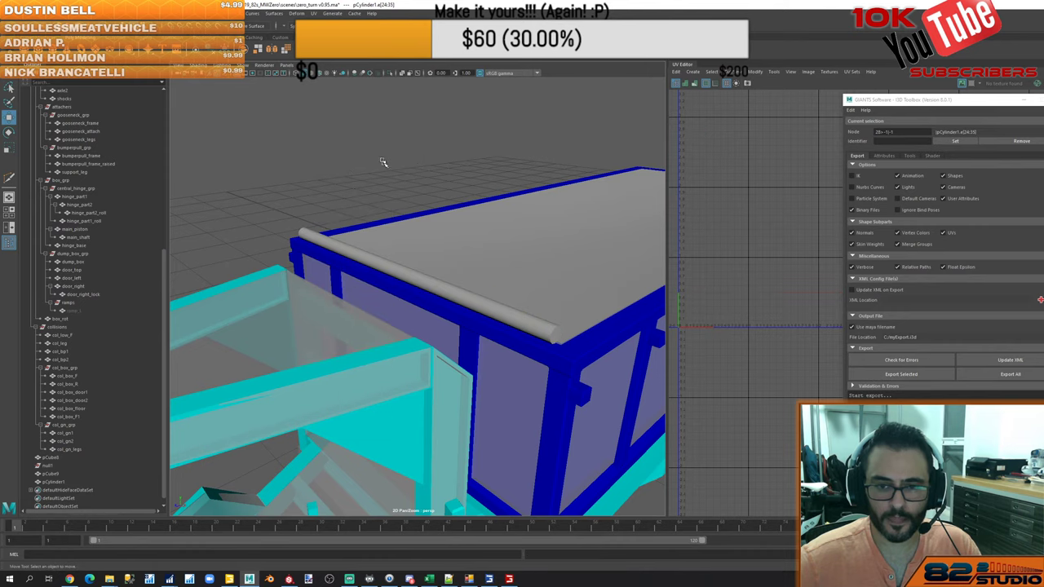
Duplicate the roll cylinder and lengthen the copy slightly so it protrudes beyond the roll's ends
{"action": "left_click_drag", "start_coordinate": [477, 216], "coordinate": [442, 279], "text": "alt"}
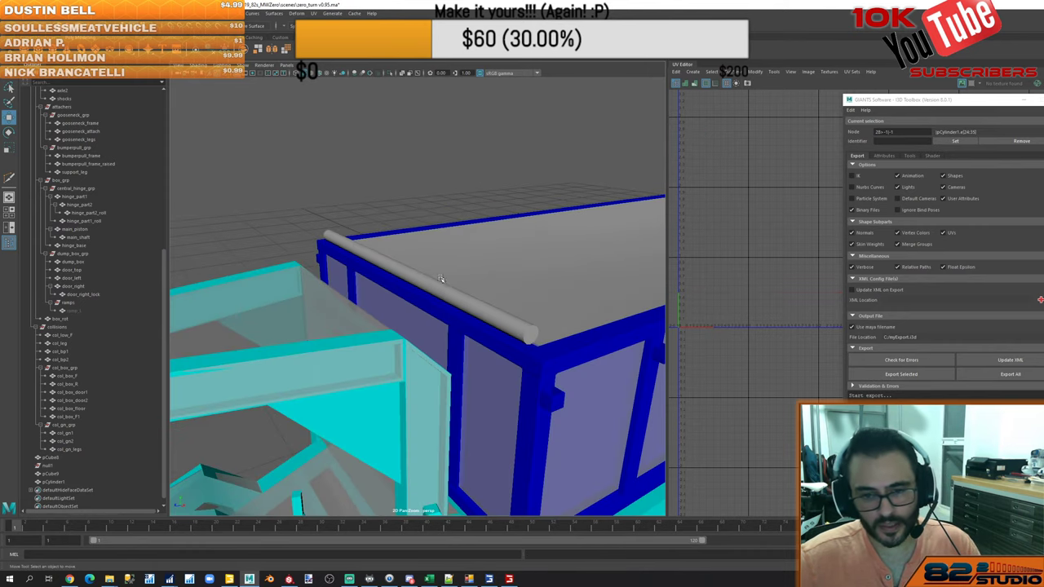
{"action": "left_click", "coordinate": [442, 287]}
{"action": "mouse_move", "coordinate": [470, 287]}
{"action": "right_mouse_down", "text": "alt"}
{"action": "mouse_move", "coordinate": [522, 284]}
{"action": "mouse_move", "coordinate": [484, 282]}
{"action": "right_mouse_up", "text": "alt"}
{"action": "left_click_drag", "start_coordinate": [485, 283], "coordinate": [403, 273], "text": "alt"}
{"action": "key", "text": "ctrl+d"}
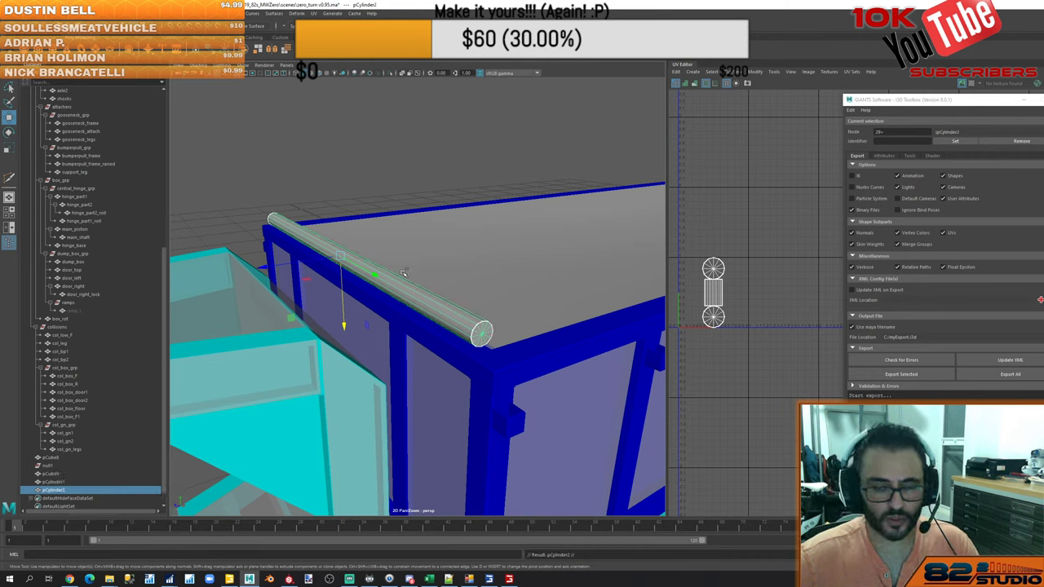
{"action": "key", "text": "e"}
{"action": "key", "text": "r"}
{"action": "left_click_drag", "start_coordinate": [373, 276], "coordinate": [375, 278]}
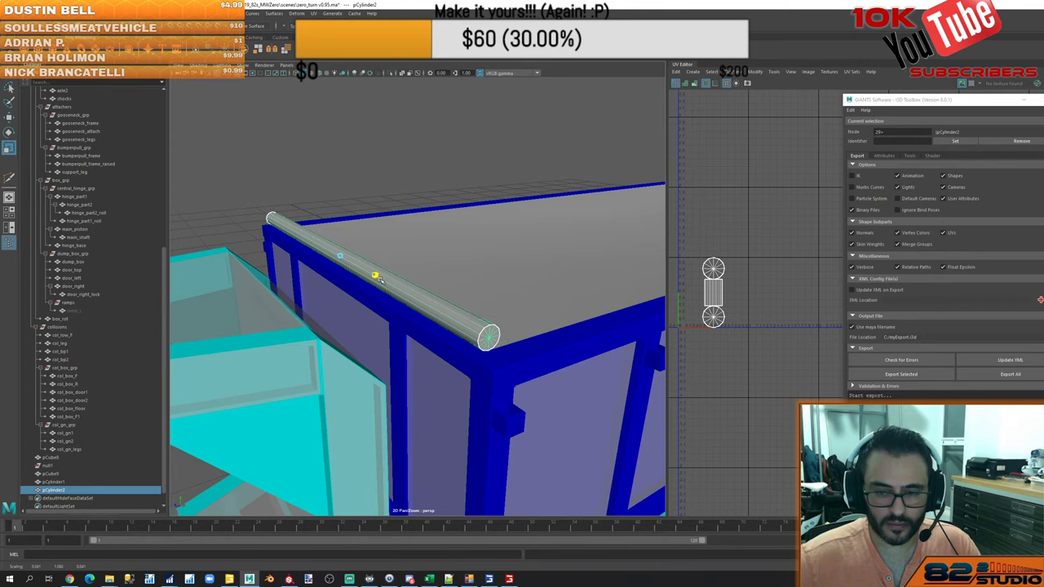
Scale down the duplicate's thickness to form a thin rod through the centre of the roll
{"action": "key", "text": "e"}
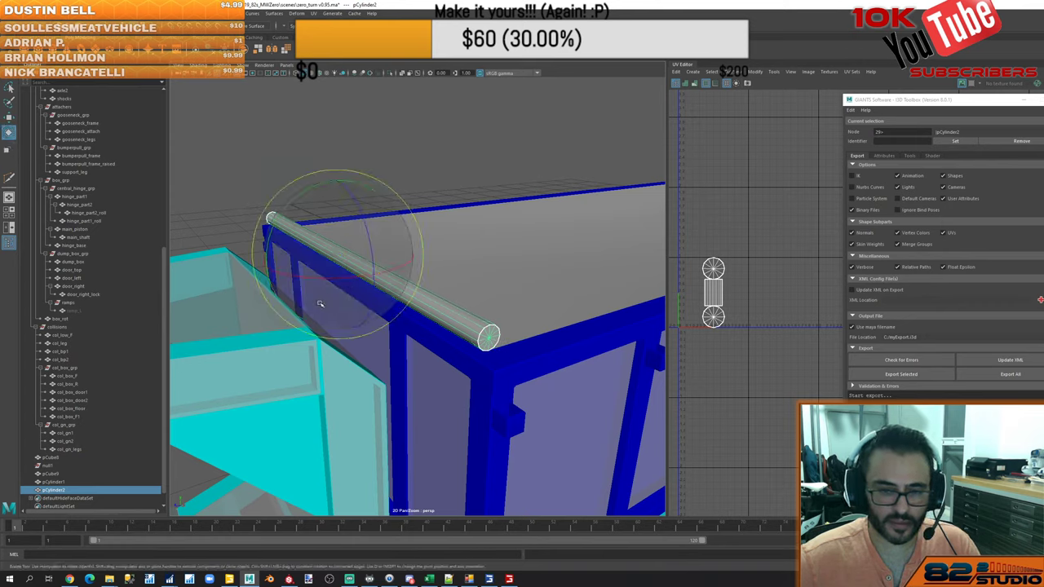
{"action": "key", "text": "r"}
{"action": "left_click_drag", "start_coordinate": [294, 318], "coordinate": [390, 314]}
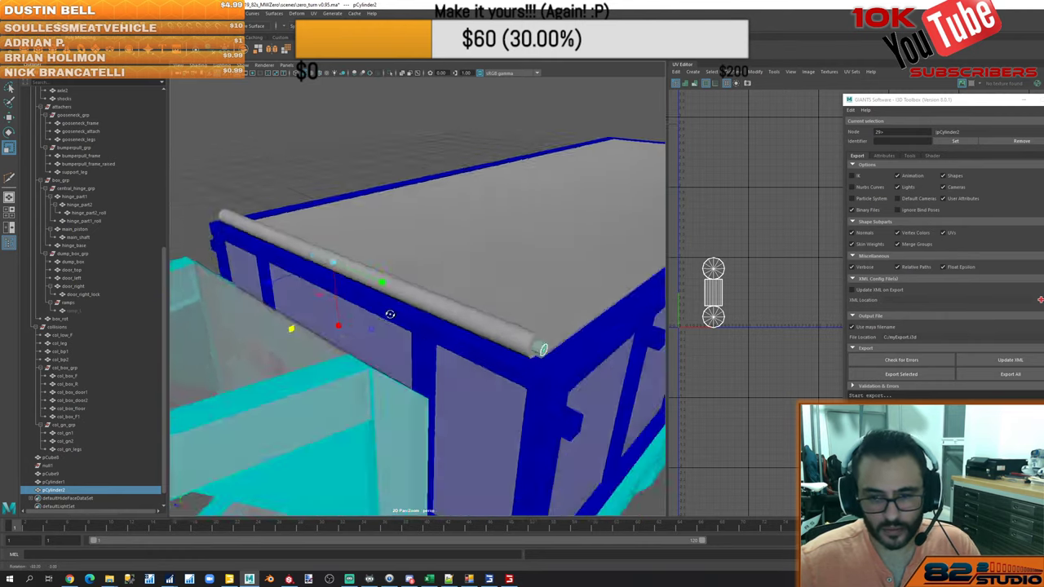
Insert multiple edge loops around the outer roll cylinder, using 5 evenly spaced loops
{"action": "left_click", "coordinate": [435, 307]}
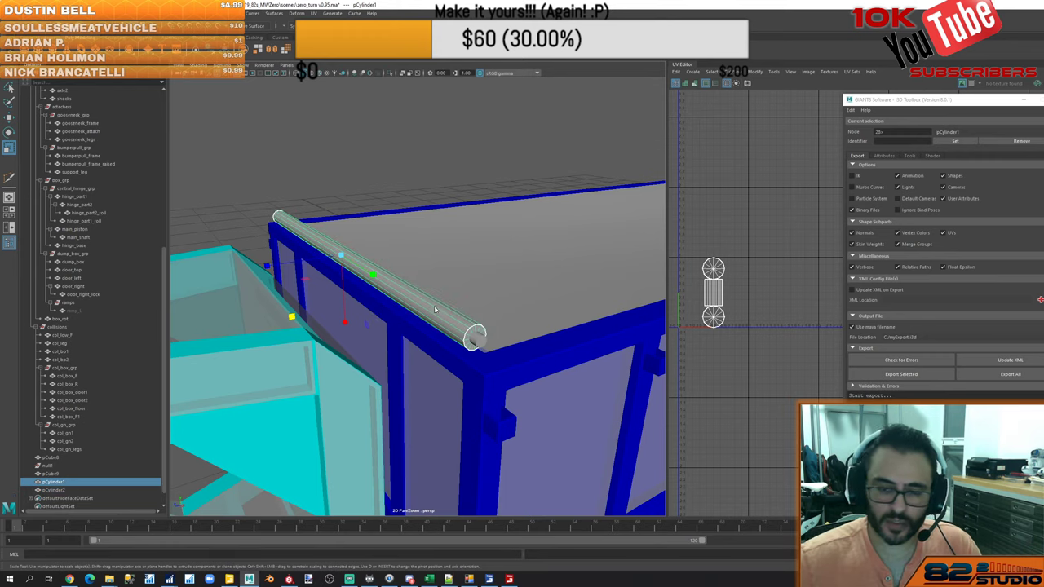
{"action": "right_click", "coordinate": [434, 307], "text": "shift"}
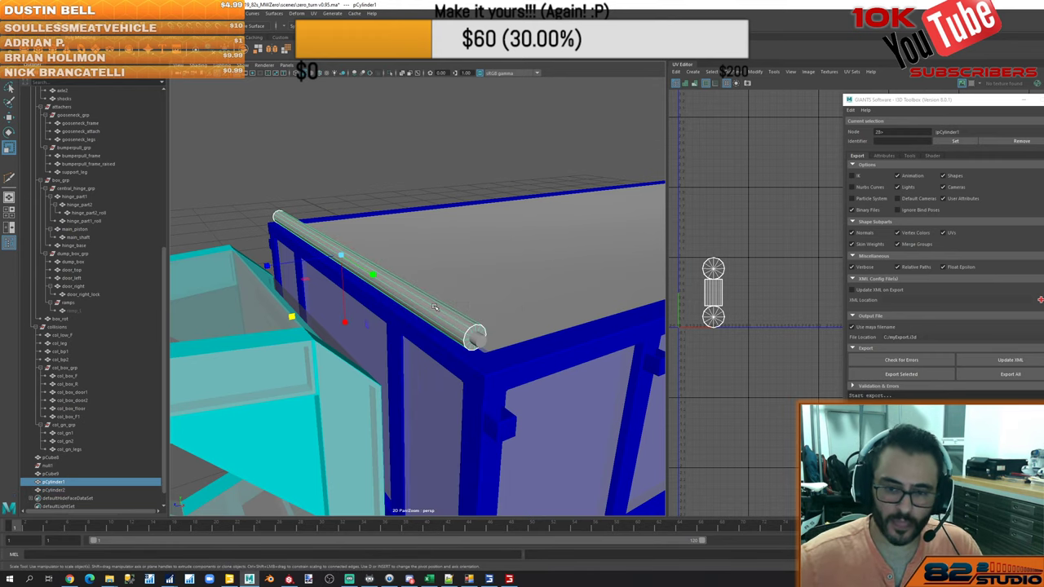
{"action": "right_click", "coordinate": [434, 308], "text": "shift"}
{"action": "right_click_drag", "start_coordinate": [417, 318], "coordinate": [417, 317], "text": "shift"}
{"action": "left_click_drag", "start_coordinate": [417, 317], "coordinate": [408, 307], "text": "alt"}
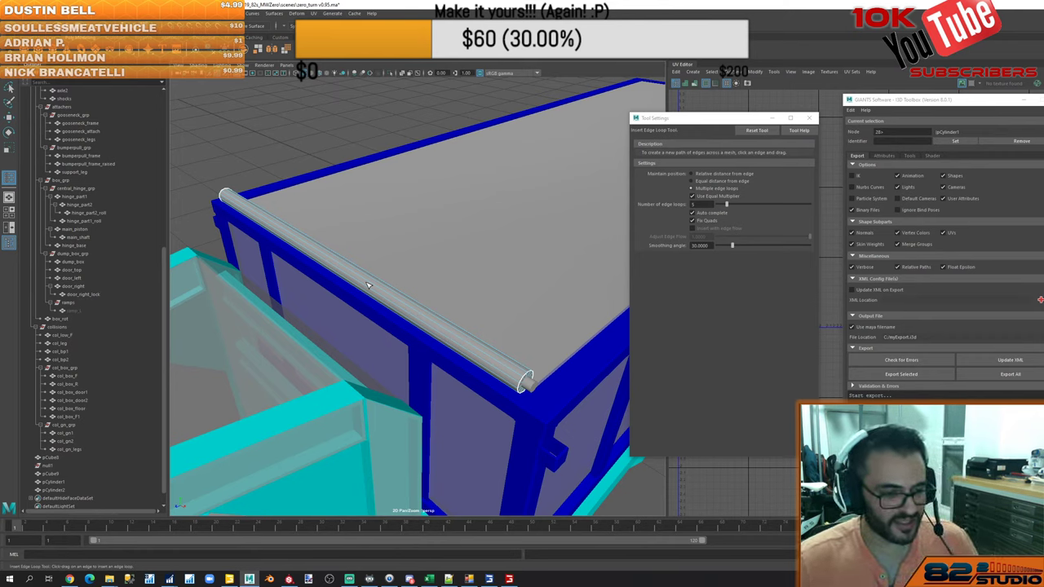
{"action": "left_click", "coordinate": [367, 285]}
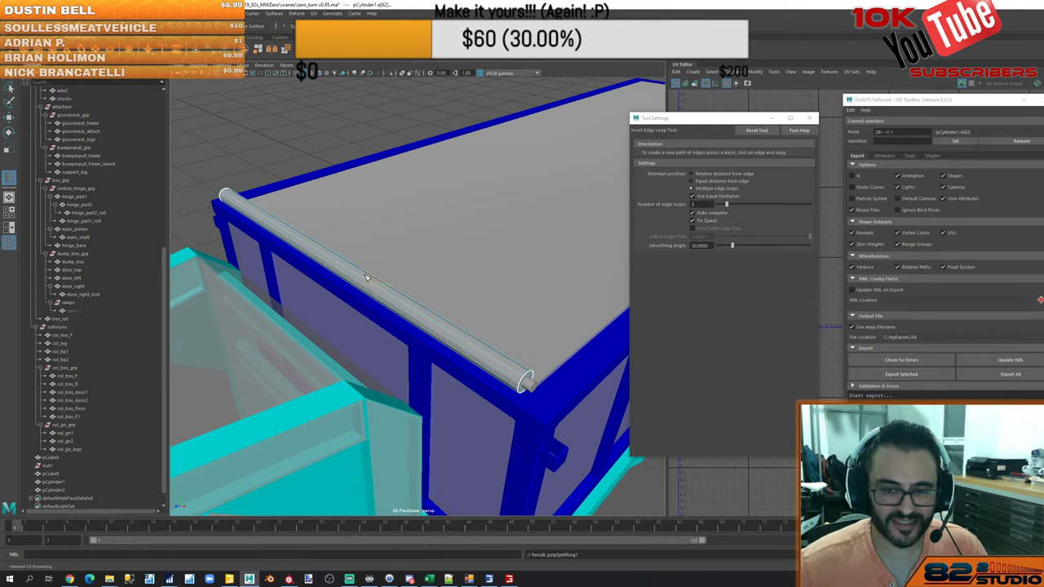
Select new edge loops near the roll's close end and middle and rotate them slightly to make the roll uneven
{"action": "left_click_drag", "start_coordinate": [423, 311], "coordinate": [365, 328], "text": "alt"}
{"action": "key", "text": "w"}
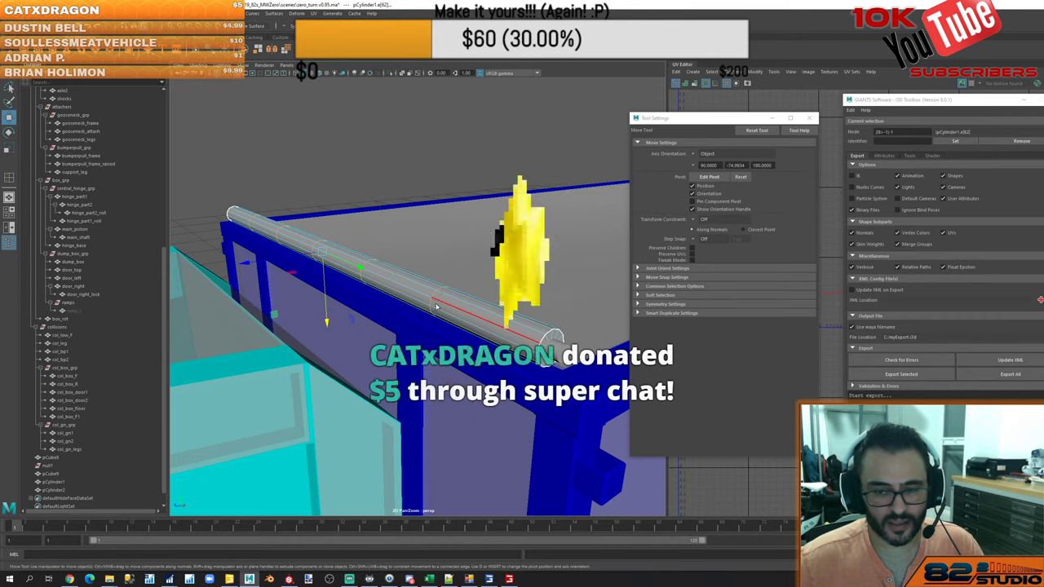
{"action": "double_click", "coordinate": [446, 289]}
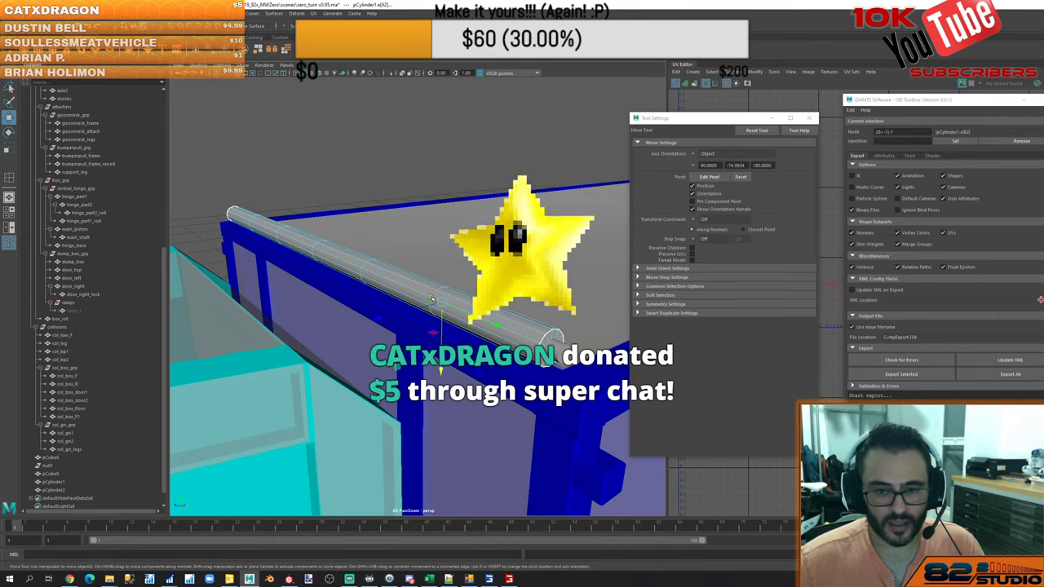
{"action": "key", "text": "e"}
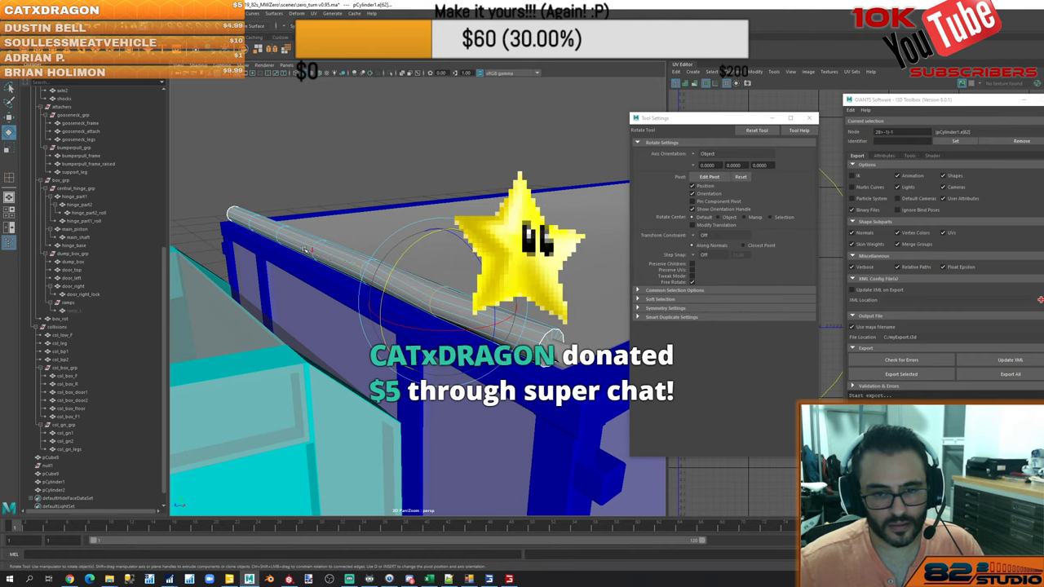
{"action": "left_click", "coordinate": [253, 239]}
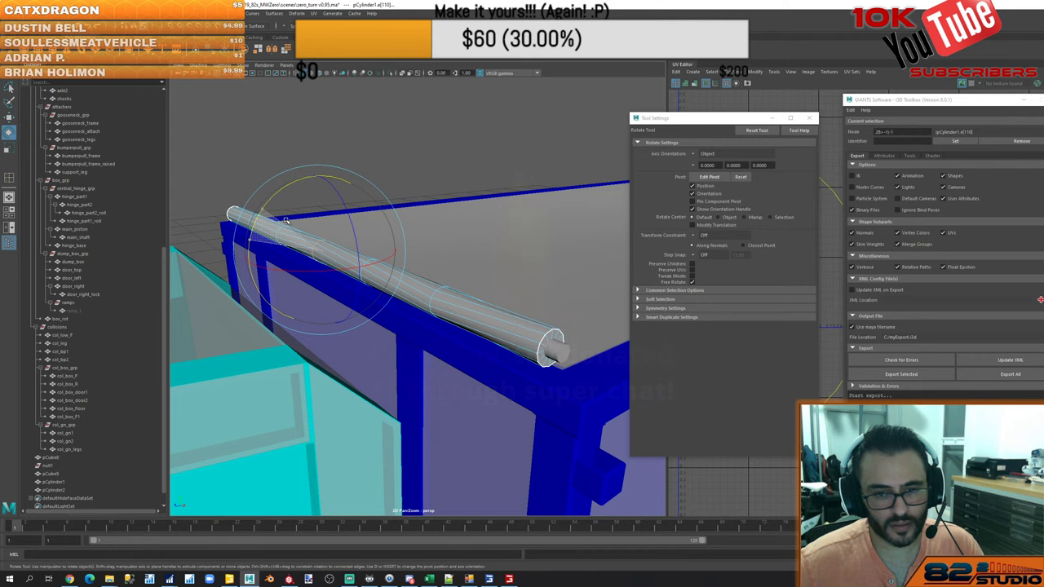
Select the edge loop nearest the roll's far end and tilt it slightly with the Rotate tool
{"action": "key", "text": "w"}
{"action": "left_click_drag", "start_coordinate": [217, 219], "coordinate": [250, 222], "text": "alt"}
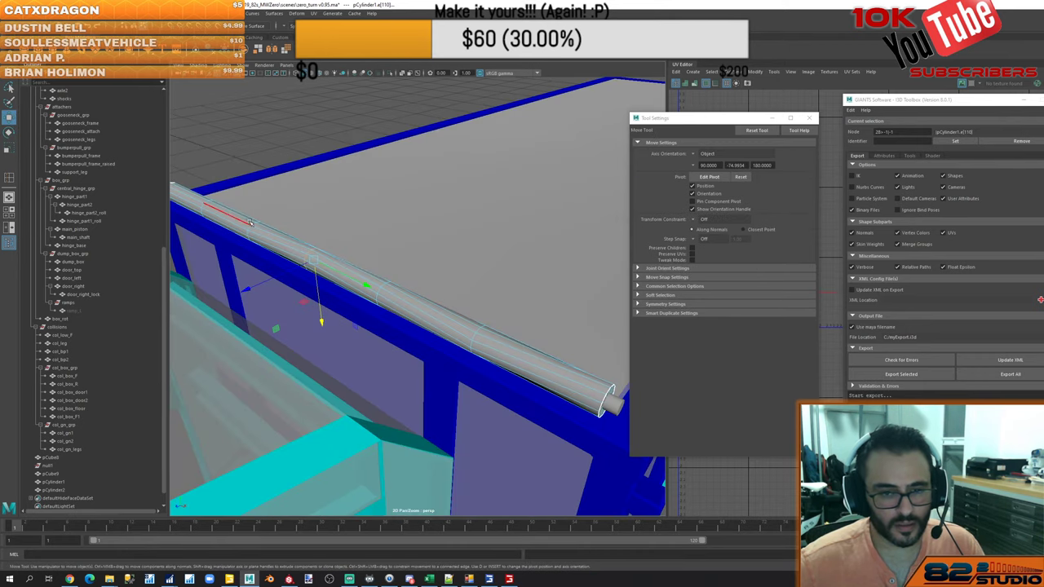
{"action": "left_click", "coordinate": [204, 203]}
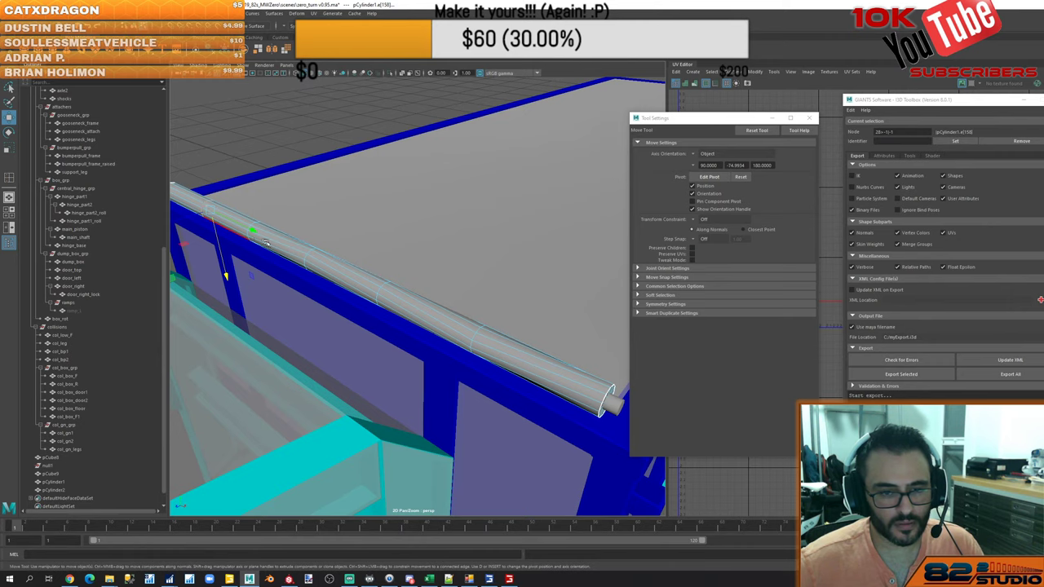
{"action": "middle_click_drag", "start_coordinate": [266, 245], "coordinate": [314, 259], "text": "alt"}
{"action": "key", "text": "e"}
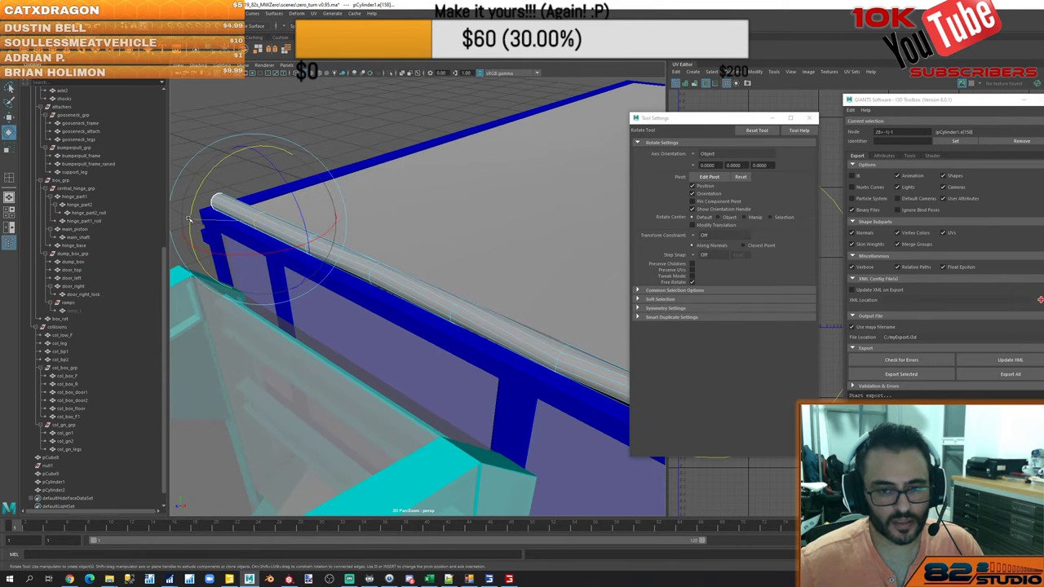
{"action": "left_click_drag", "start_coordinate": [210, 209], "coordinate": [384, 258]}
Scale the edge loop nearest the roll's far end slightly to vary its thickness
{"action": "scroll", "coordinate": [385, 257], "scroll_direction": "down", "scroll_amount": 5}
{"action": "scroll", "coordinate": [390, 259], "scroll_direction": "up", "scroll_amount": 4}
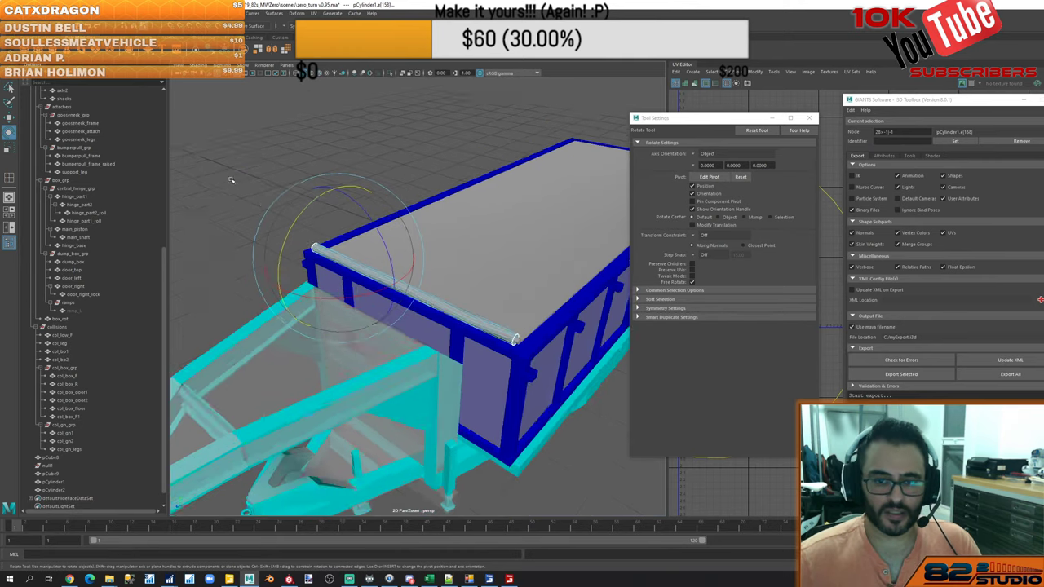
{"action": "scroll", "coordinate": [390, 258], "scroll_direction": "up", "scroll_amount": 3}
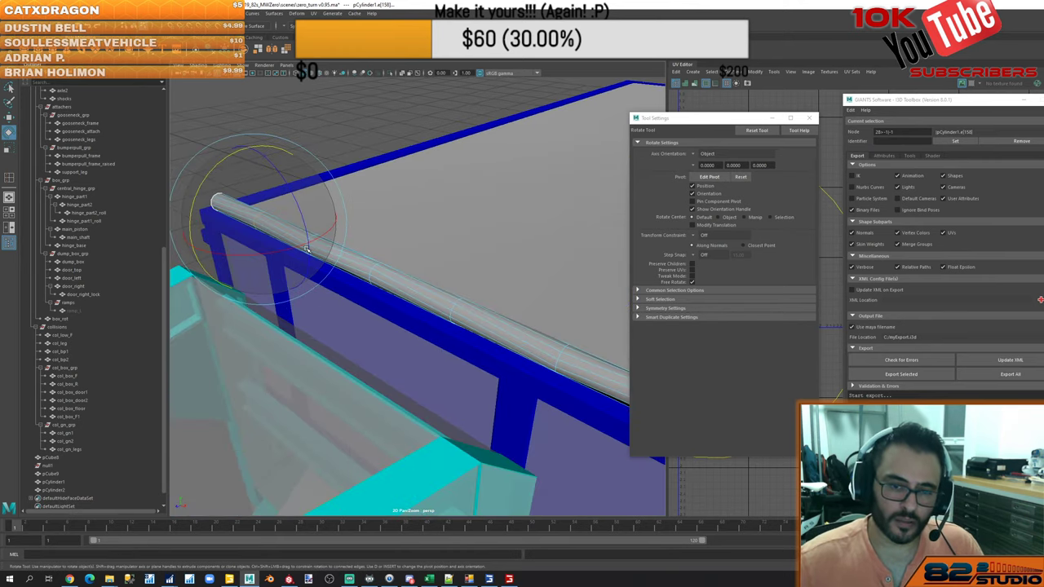
{"action": "key", "text": "r"}
{"action": "left_click", "coordinate": [225, 289]}
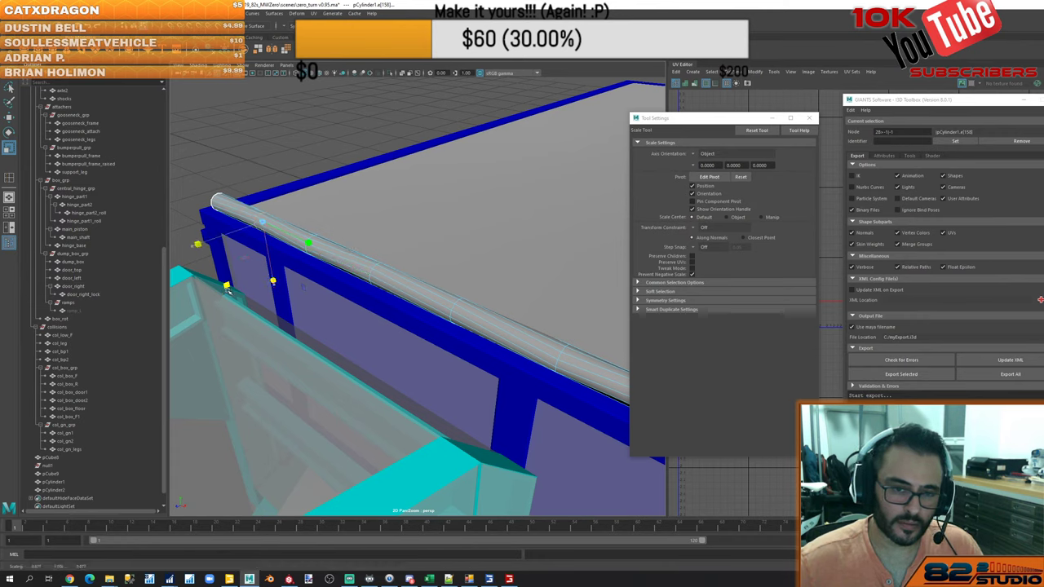
{"action": "left_click_drag", "start_coordinate": [229, 289], "coordinate": [230, 290]}
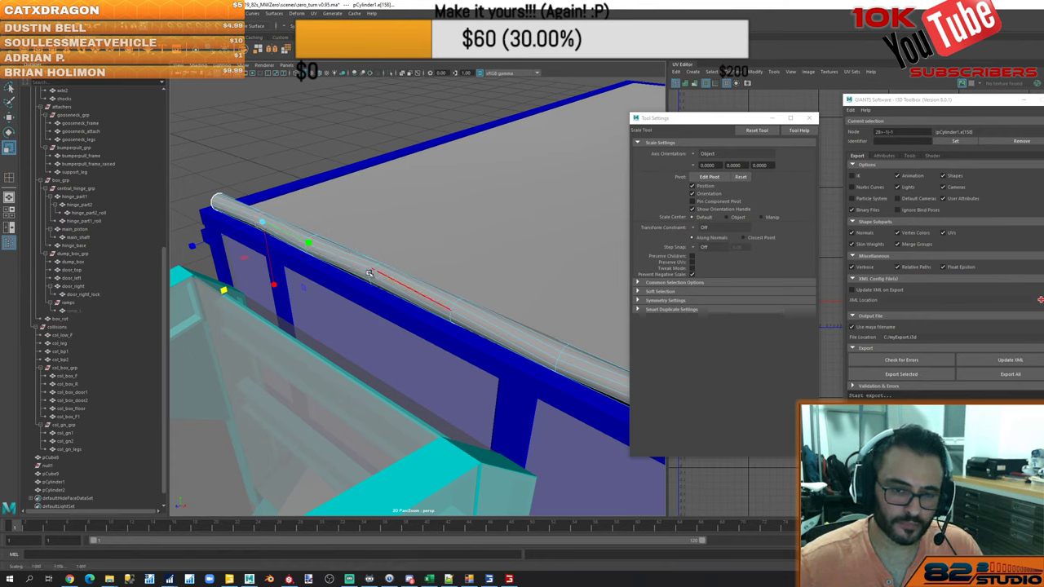
Scale the roll's second edge loop from the far end and the one nearest the close end slightly, and return to object selection
{"action": "double_click", "coordinate": [370, 273]}
{"action": "left_click_drag", "start_coordinate": [341, 345], "coordinate": [348, 339]}
{"action": "double_click", "coordinate": [560, 356]}
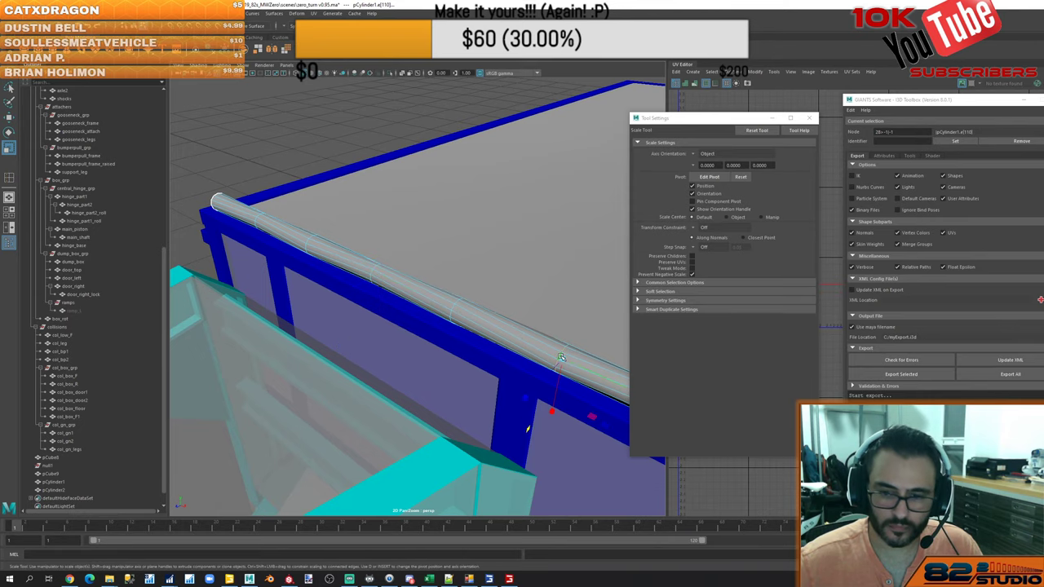
{"action": "left_click_drag", "start_coordinate": [540, 426], "coordinate": [524, 416], "text": "alt"}
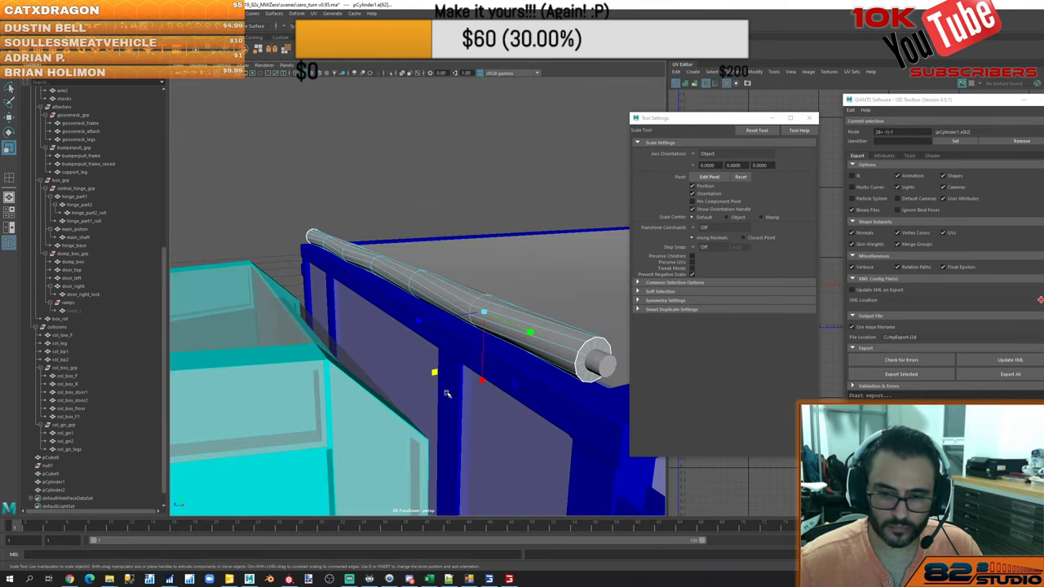
{"action": "left_click_drag", "start_coordinate": [438, 373], "coordinate": [438, 374]}
{"action": "scroll", "coordinate": [376, 266], "scroll_direction": "down", "scroll_amount": 8}
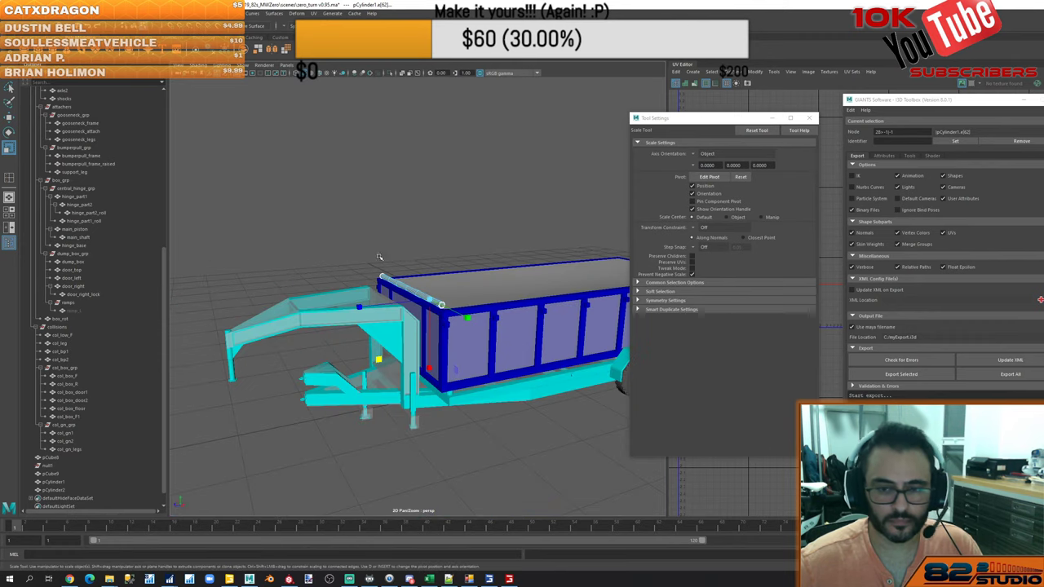
{"action": "left_click", "coordinate": [380, 209]}
{"action": "right_click_drag", "start_coordinate": [379, 209], "coordinate": [402, 196]}
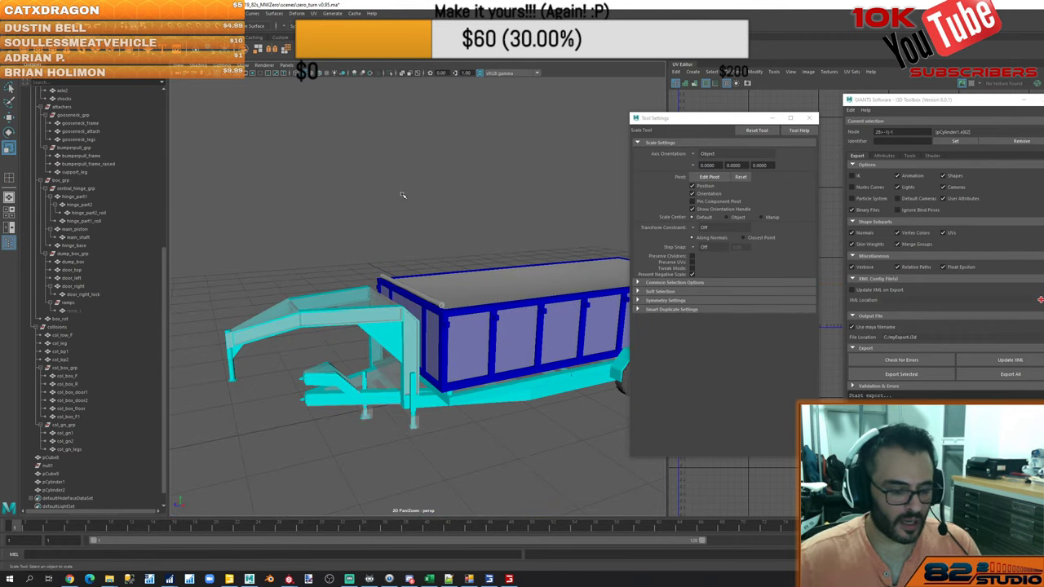
Select the outer roll cylinder and freeze its transformations
{"action": "scroll", "coordinate": [452, 239], "scroll_direction": "down", "scroll_amount": 5}
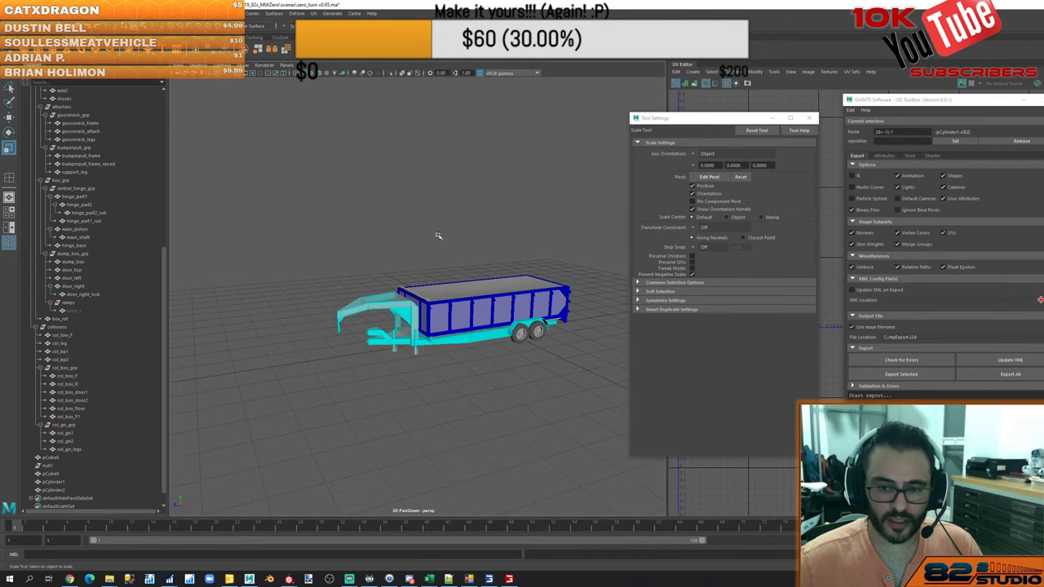
{"action": "mouse_move", "coordinate": [439, 235]}
{"action": "left_mouse_down", "text": "alt"}
{"action": "mouse_move", "coordinate": [471, 231]}
{"action": "mouse_move", "coordinate": [447, 240]}
{"action": "left_mouse_up", "text": "alt"}
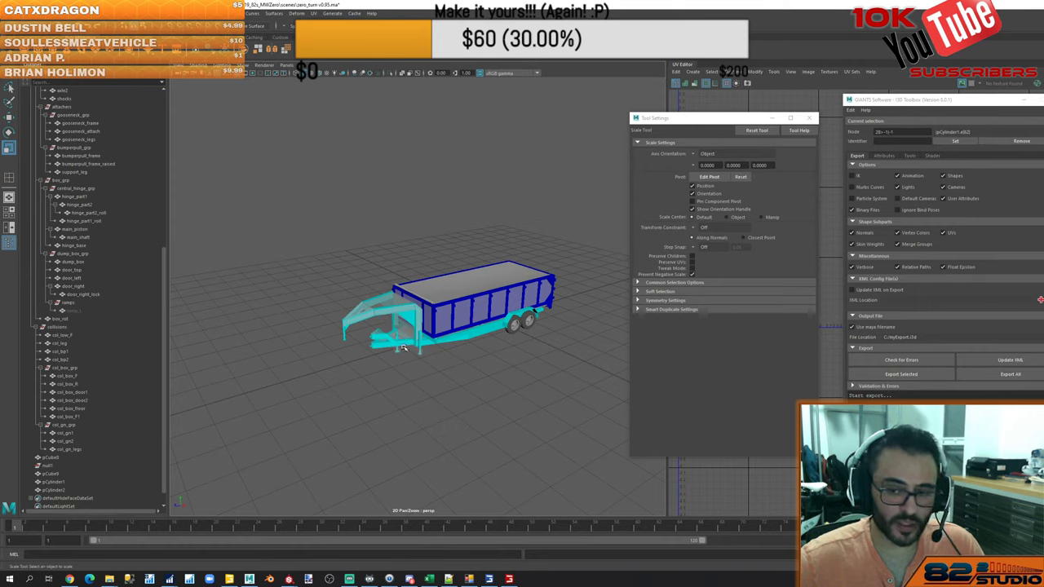
{"action": "left_click_drag", "start_coordinate": [402, 336], "coordinate": [538, 328], "text": "alt"}
{"action": "scroll", "coordinate": [420, 317], "scroll_direction": "up", "scroll_amount": 6}
{"action": "scroll", "coordinate": [420, 317], "scroll_direction": "down", "scroll_amount": 3}
{"action": "left_click", "coordinate": [452, 313]}
{"action": "scroll", "coordinate": [452, 314], "scroll_direction": "up", "scroll_amount": 6}
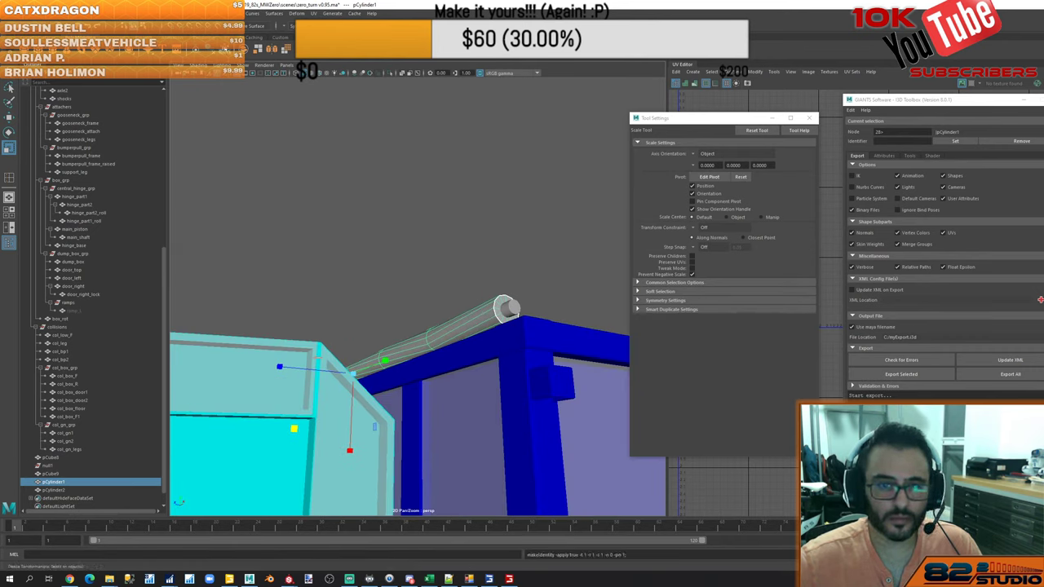
{"action": "left_click_drag", "start_coordinate": [380, 240], "coordinate": [457, 288], "text": "alt"}
{"action": "right_click_drag", "start_coordinate": [461, 271], "coordinate": [455, 230]}
{"action": "right_click_drag", "start_coordinate": [406, 276], "coordinate": [427, 260]}
{"action": "scroll", "coordinate": [430, 273], "scroll_direction": "down", "scroll_amount": 4}
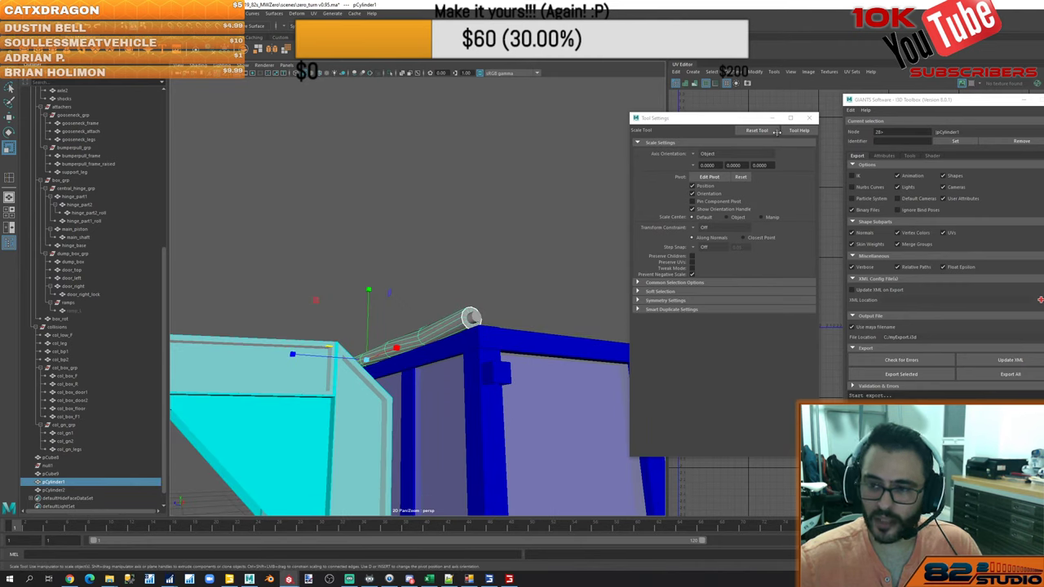
Close the tool settings and minimize the GIANTS I3D Toolbox to uncover the UV workspace
{"action": "left_click", "coordinate": [808, 118]}
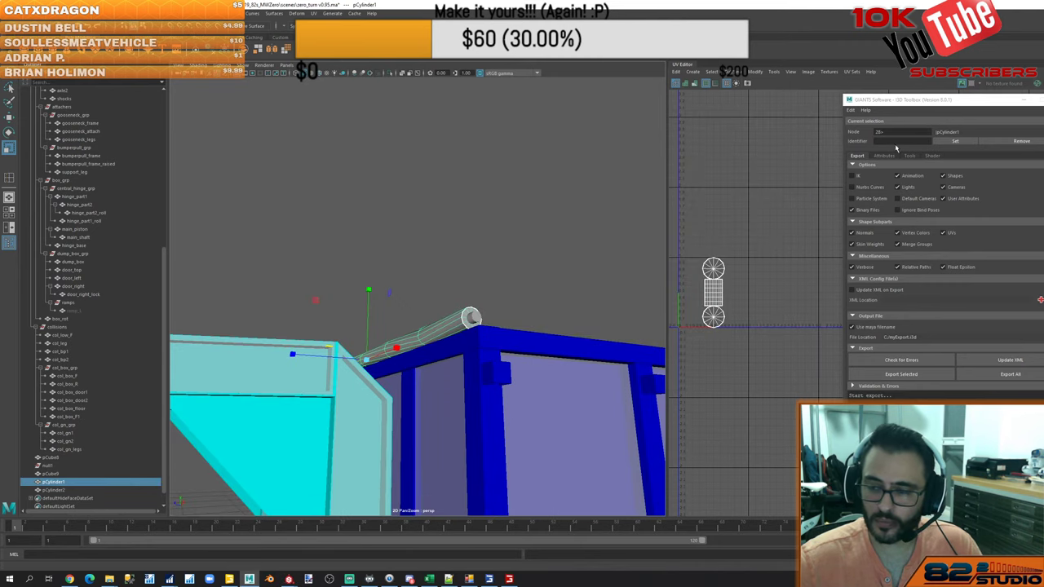
{"action": "mouse_move", "coordinate": [934, 101]}
{"action": "left_mouse_down"}
{"action": "mouse_move", "coordinate": [789, 101]}
{"action": "mouse_move", "coordinate": [947, 102]}
{"action": "left_mouse_up"}
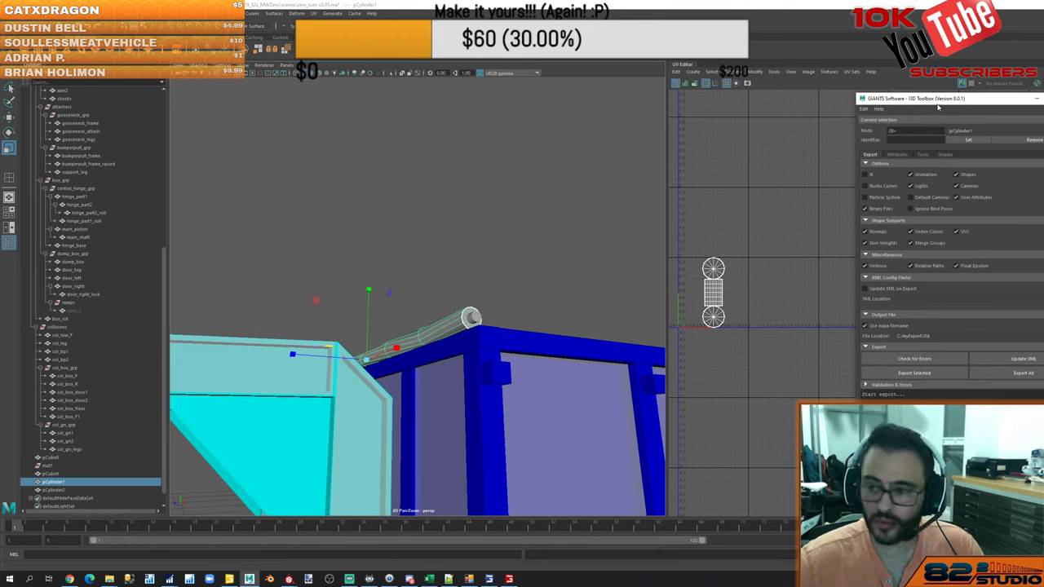
{"action": "left_click_drag", "start_coordinate": [544, 213], "coordinate": [490, 278], "text": "alt"}
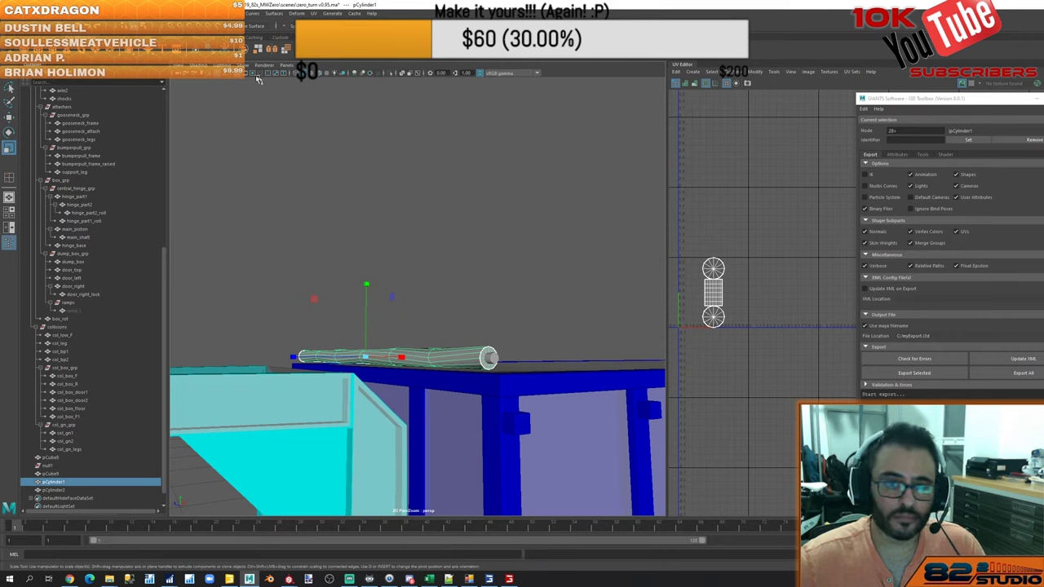
{"action": "left_click_drag", "start_coordinate": [440, 240], "coordinate": [440, 253], "text": "alt"}
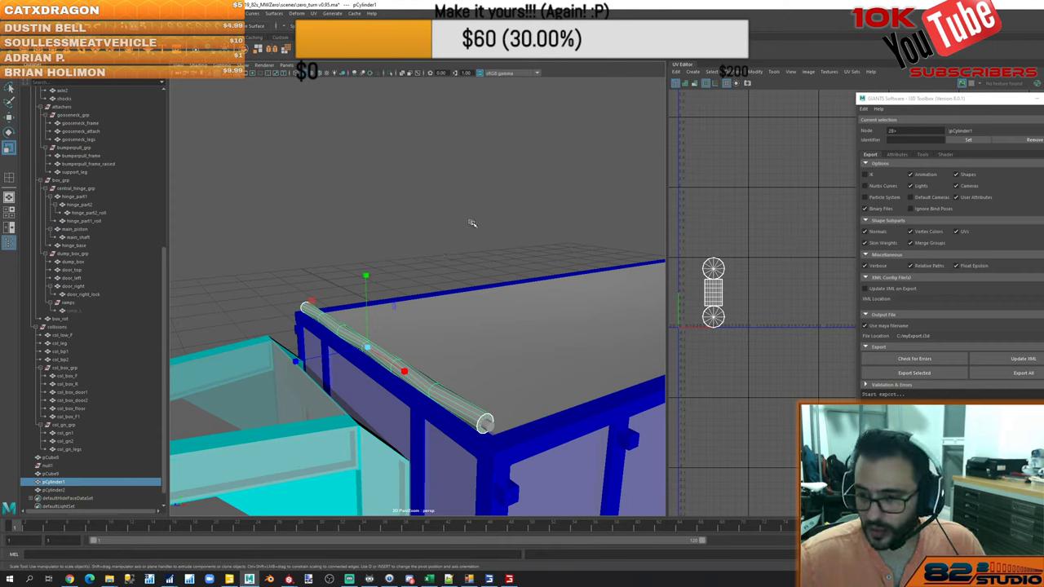
{"action": "left_click", "coordinate": [1037, 98]}
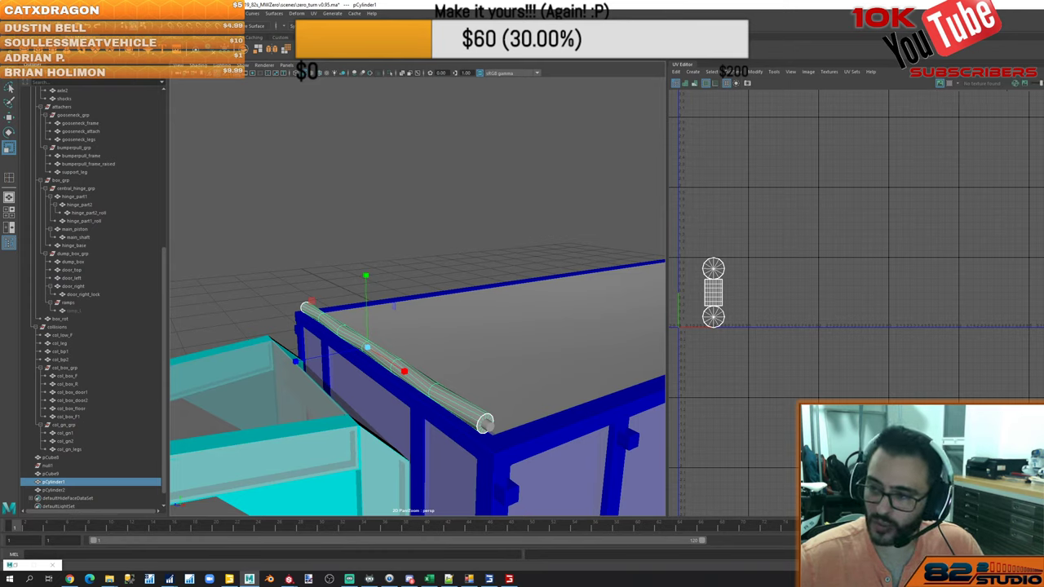
Apply a camera-based UV projection to the outer roll cylinder
{"action": "scroll", "coordinate": [725, 244], "scroll_direction": "down", "scroll_amount": 1}
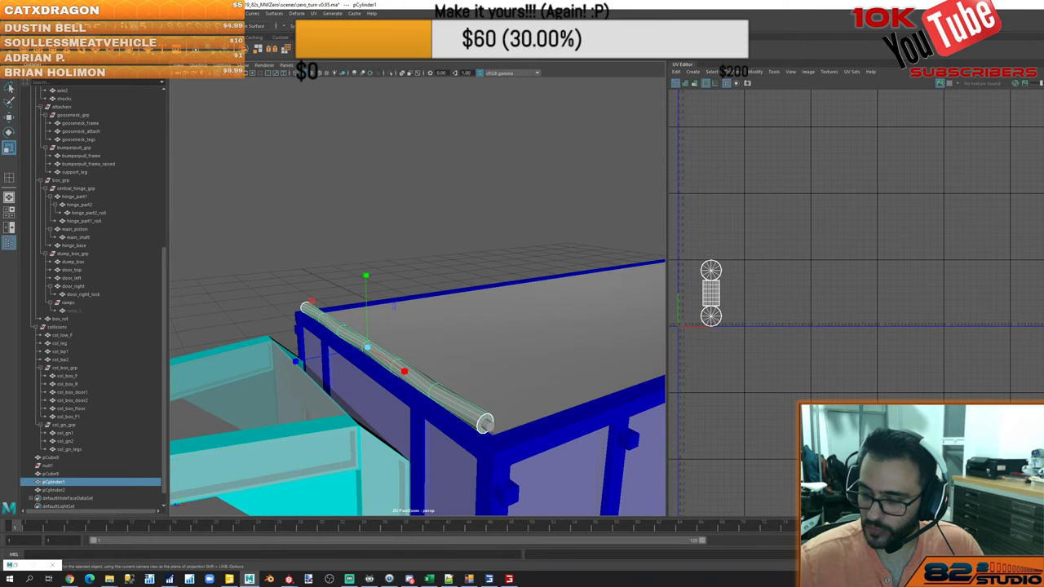
{"action": "left_click", "coordinate": [1035, 460]}
{"action": "left_click_drag", "start_coordinate": [509, 366], "coordinate": [498, 270], "text": "alt"}
{"action": "right_click_drag", "start_coordinate": [498, 270], "coordinate": [503, 377], "text": "alt"}
{"action": "mouse_move", "coordinate": [503, 377]}
{"action": "left_mouse_down", "text": "alt"}
{"action": "mouse_move", "coordinate": [509, 370]}
{"action": "mouse_move", "coordinate": [494, 377]}
{"action": "left_mouse_up", "text": "alt"}
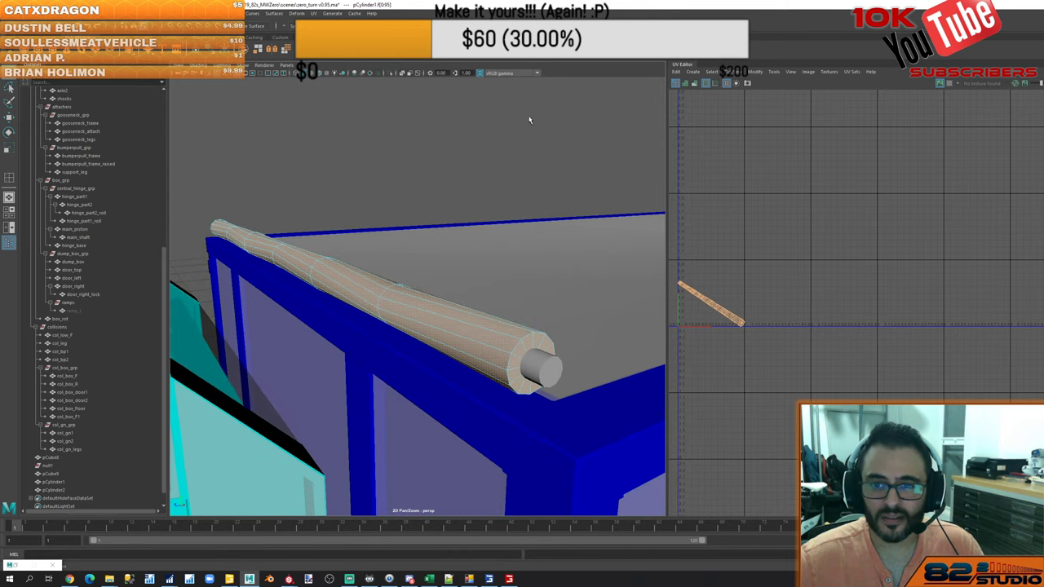
Cut the UV seams around both end caps of the outer roll with the 3D Cut and Sew UV Tool
{"action": "left_click", "coordinate": [608, 50]}
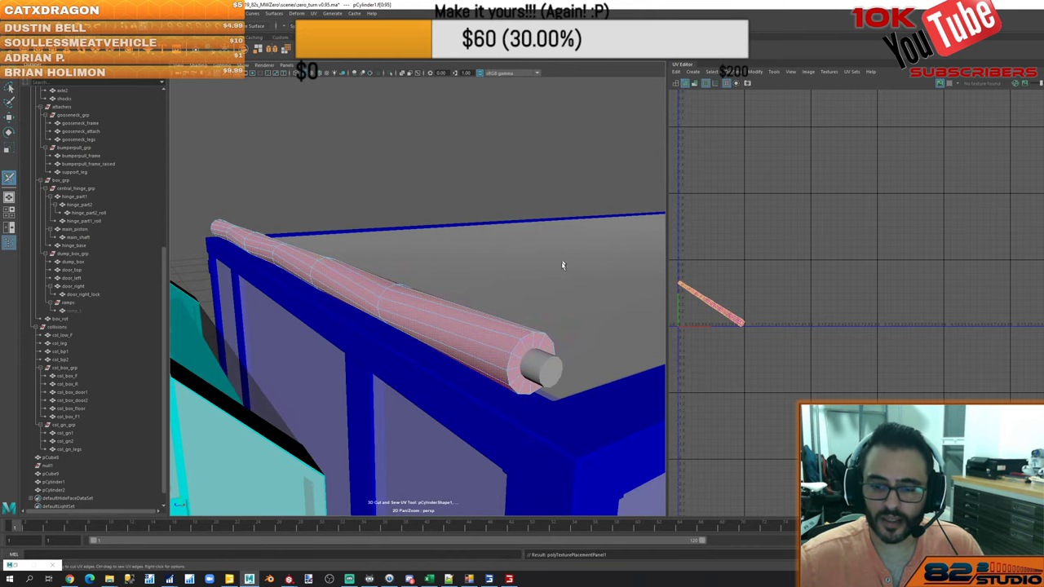
{"action": "right_click_drag", "start_coordinate": [517, 350], "coordinate": [513, 292]}
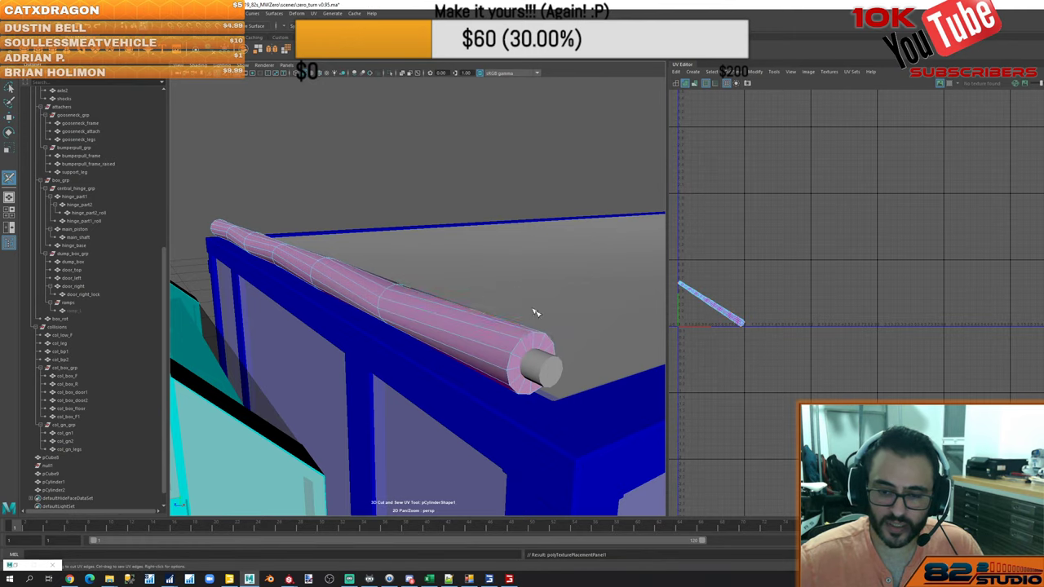
{"action": "left_click", "coordinate": [513, 349]}
{"action": "left_click_drag", "start_coordinate": [349, 336], "coordinate": [378, 284], "text": "alt"}
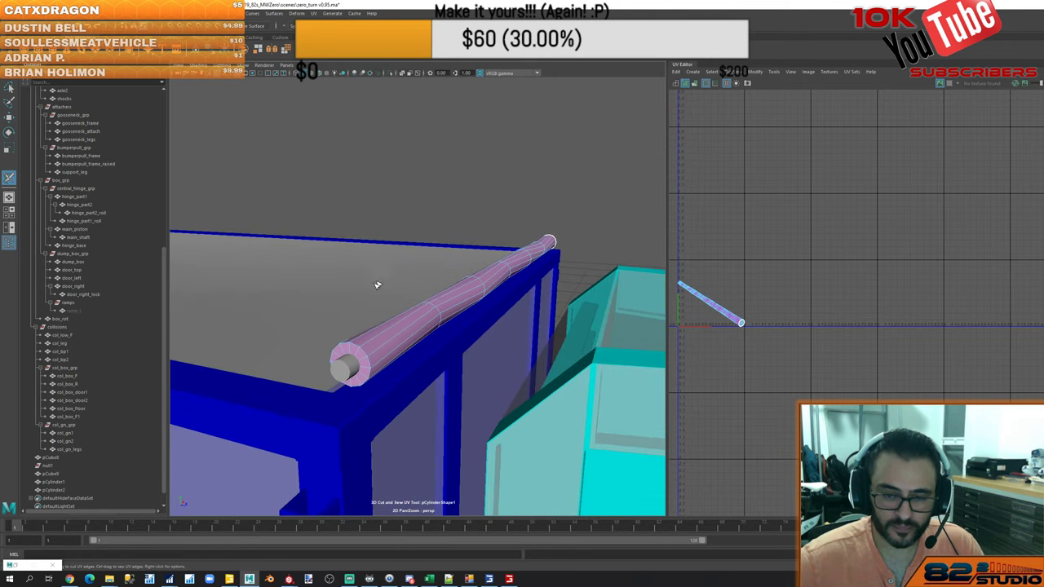
{"action": "scroll", "coordinate": [378, 285], "scroll_direction": "up", "scroll_amount": 4}
{"action": "double_click", "coordinate": [311, 407]}
{"action": "left_click_drag", "start_coordinate": [398, 416], "coordinate": [441, 386], "text": "alt"}
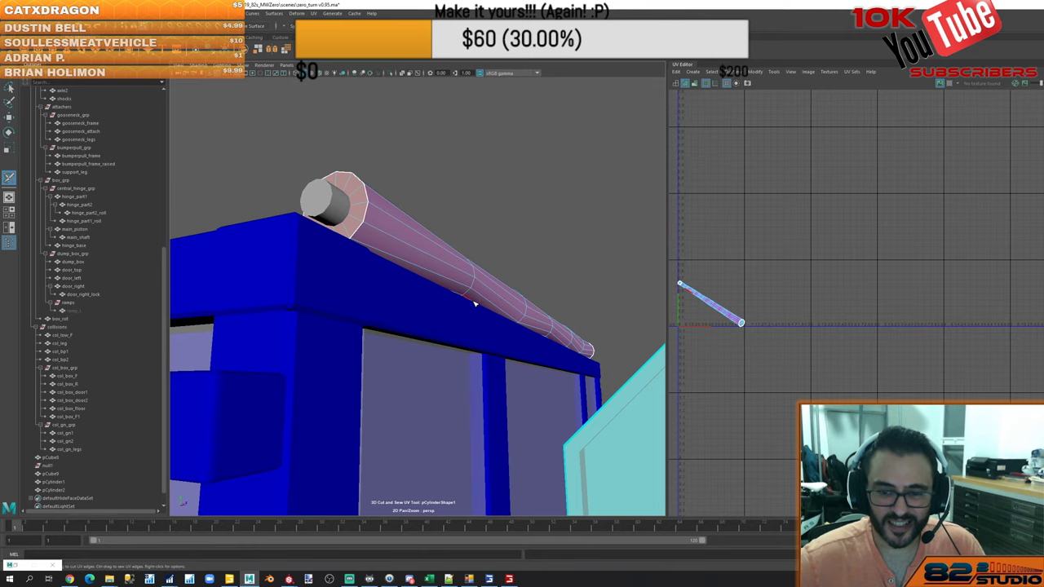
{"action": "left_click_drag", "start_coordinate": [473, 301], "coordinate": [426, 258], "text": "alt"}
{"action": "right_click_drag", "start_coordinate": [427, 257], "coordinate": [451, 260], "text": "shift"}
{"action": "mouse_move", "coordinate": [451, 260]}
{"action": "left_mouse_down", "text": "alt"}
{"action": "mouse_move", "coordinate": [454, 241]}
{"action": "mouse_move", "coordinate": [462, 253]}
{"action": "mouse_move", "coordinate": [449, 247]}
{"action": "left_mouse_up", "text": "alt"}
{"action": "scroll", "coordinate": [396, 329], "scroll_direction": "up", "scroll_amount": 6}
{"action": "scroll", "coordinate": [396, 328], "scroll_direction": "down", "scroll_amount": 2}
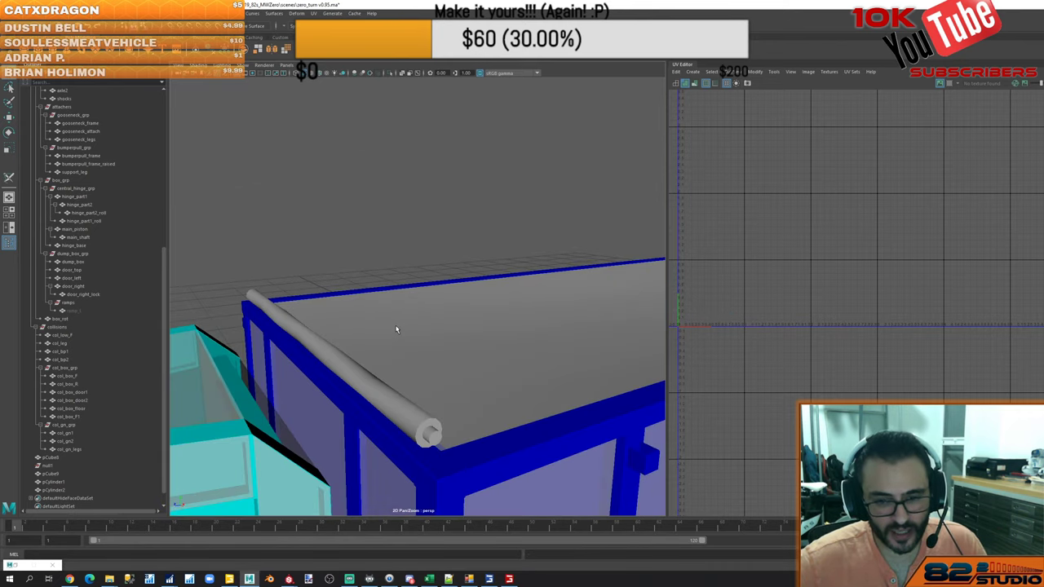
Move the vertices at the cover's front edge to the underside of the roll in the side view
{"action": "scroll", "coordinate": [396, 329], "scroll_direction": "up", "scroll_amount": 3}
{"action": "left_click_drag", "start_coordinate": [396, 328], "coordinate": [429, 261], "text": "alt"}
{"action": "scroll", "coordinate": [432, 269], "scroll_direction": "down", "scroll_amount": 1}
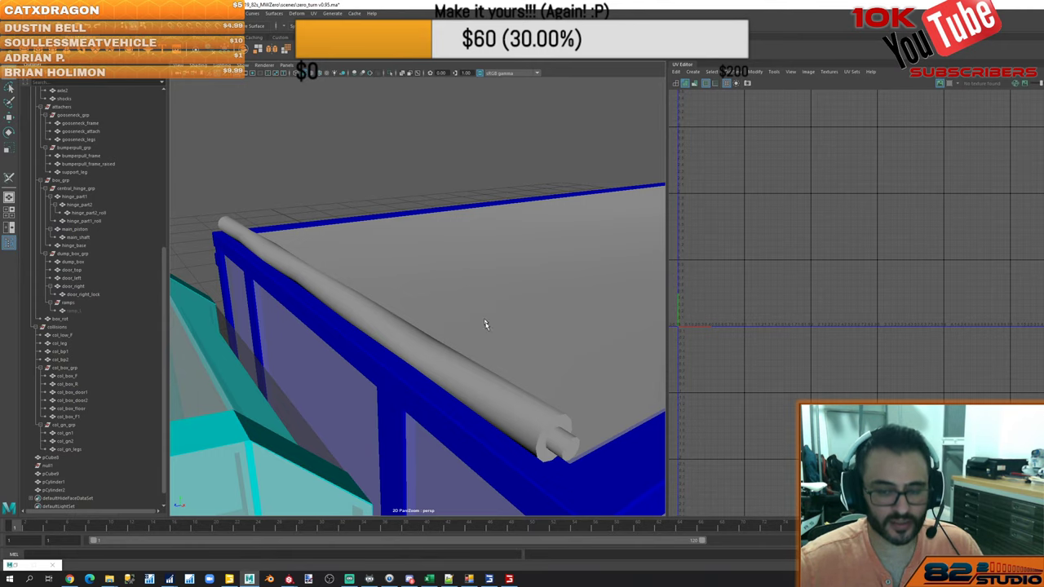
{"action": "left_click_drag", "start_coordinate": [510, 336], "coordinate": [455, 339], "text": "alt"}
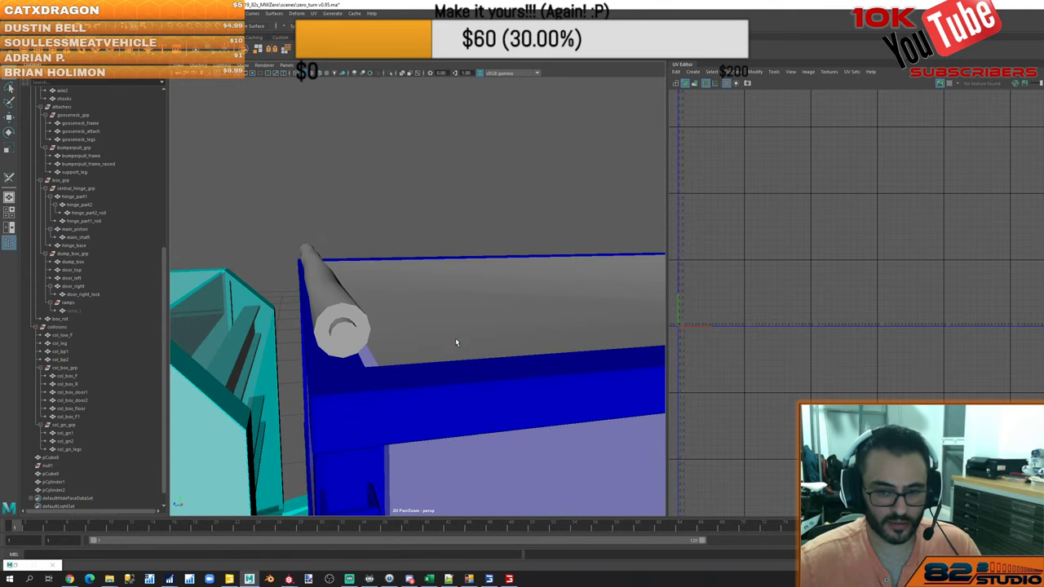
{"action": "left_click", "coordinate": [456, 339]}
{"action": "key", "text": "space"}
{"action": "key", "text": "space"}
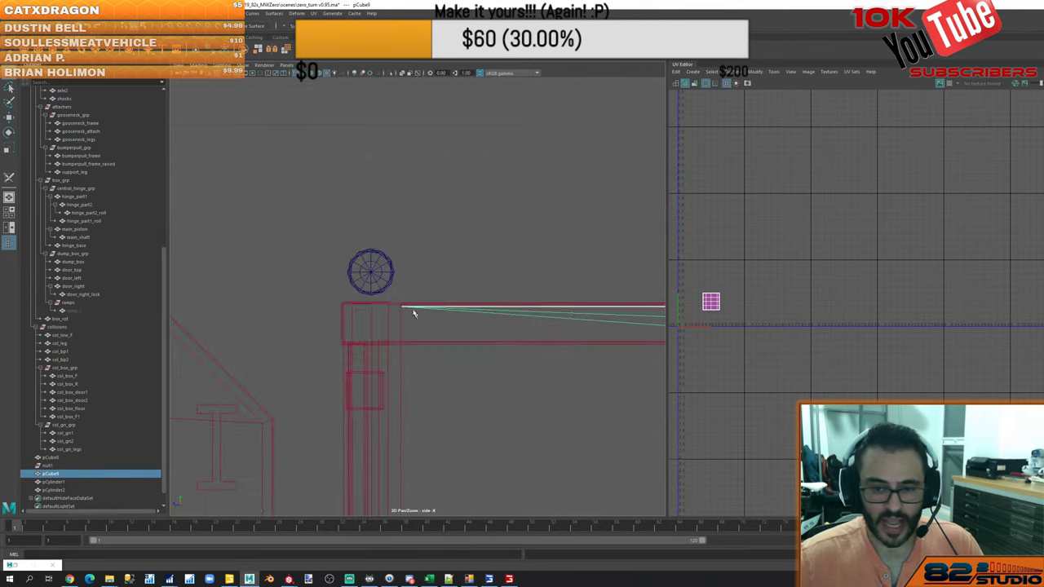
{"action": "scroll", "coordinate": [409, 299], "scroll_direction": "up", "scroll_amount": 3}
{"action": "right_click_drag", "start_coordinate": [419, 262], "coordinate": [379, 263]}
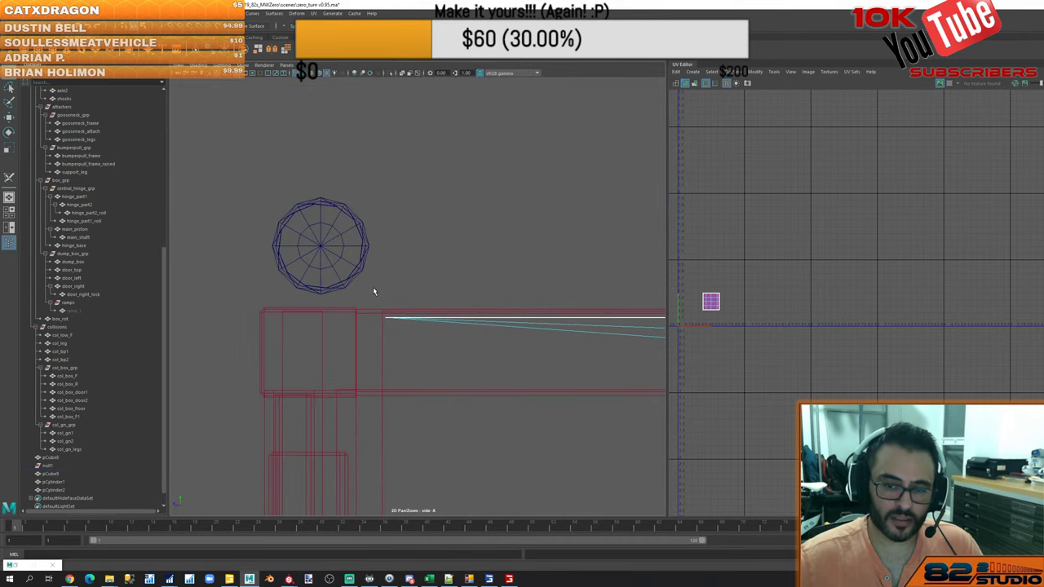
{"action": "key", "text": "w"}
{"action": "left_click_drag", "start_coordinate": [384, 317], "coordinate": [319, 293]}
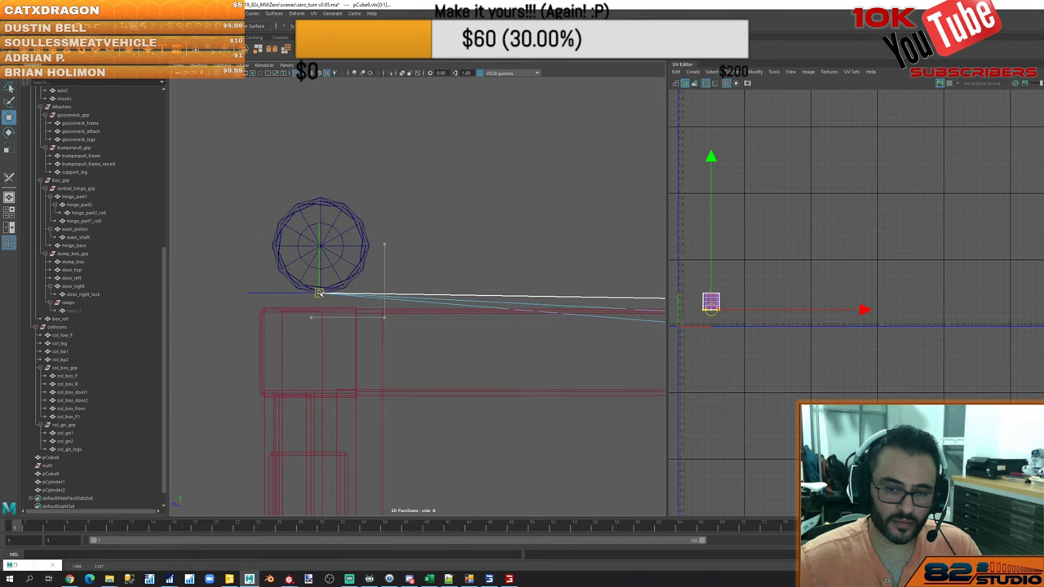
{"action": "right_click_drag", "start_coordinate": [450, 226], "coordinate": [488, 210]}
{"action": "left_click", "coordinate": [487, 210]}
Return to the perspective view and select the edges along the cover's front end beneath the roll
{"action": "key", "text": "space"}
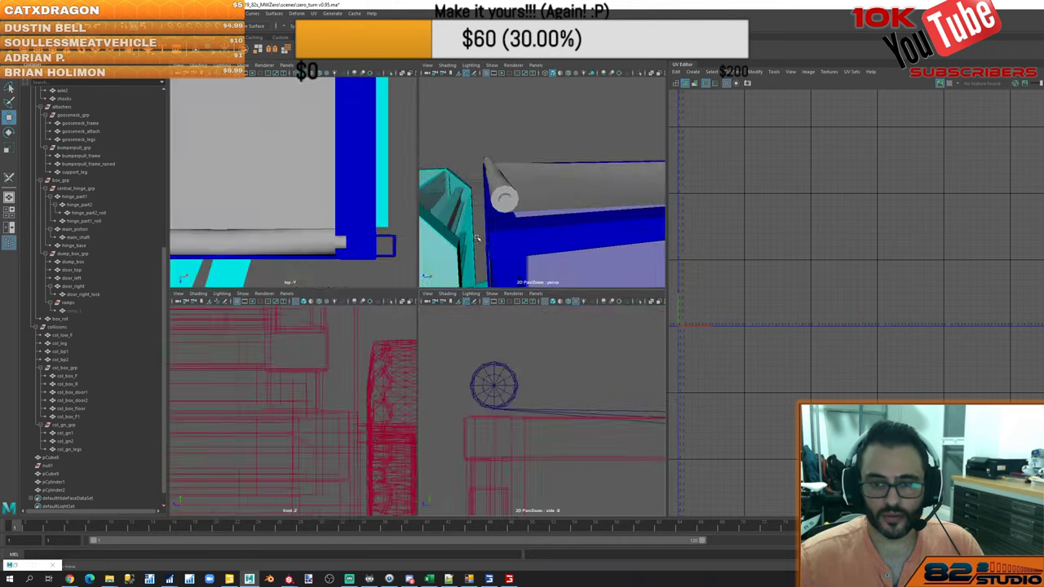
{"action": "key", "text": "space"}
{"action": "left_click_drag", "start_coordinate": [477, 237], "coordinate": [466, 318], "text": "alt"}
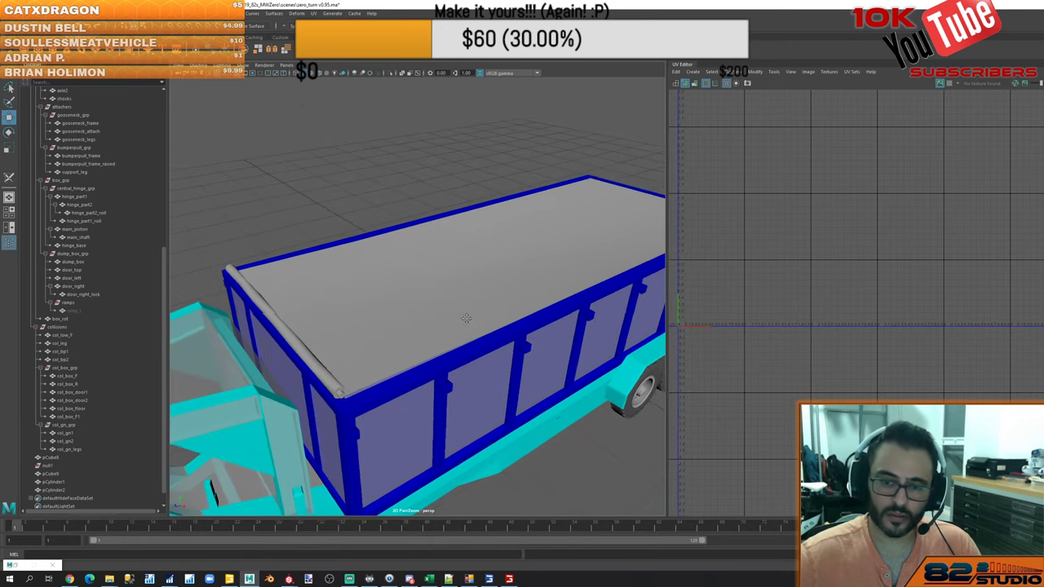
{"action": "left_click", "coordinate": [451, 298]}
{"action": "left_click_drag", "start_coordinate": [370, 286], "coordinate": [269, 253], "text": "alt"}
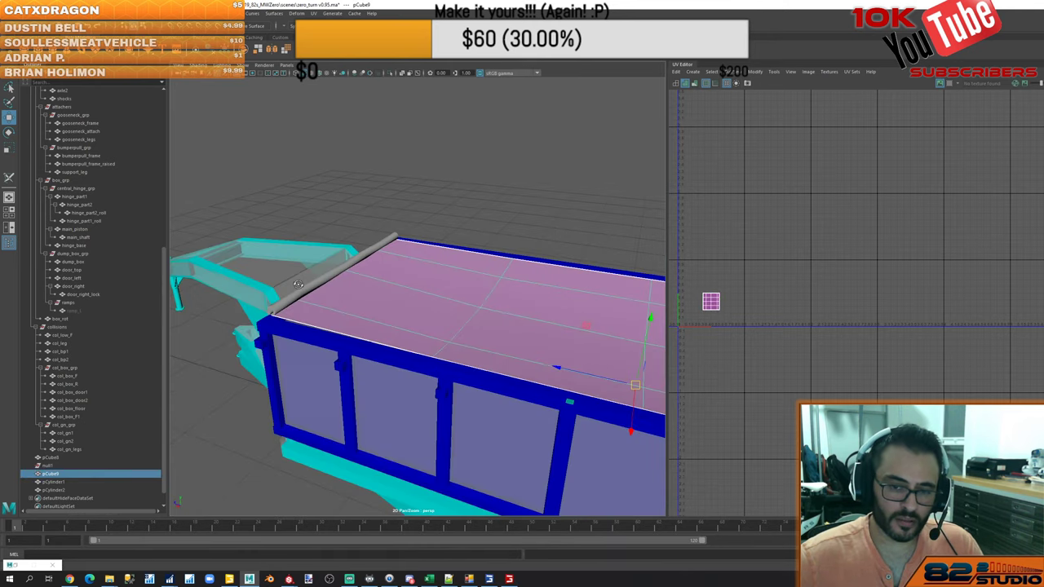
{"action": "right_click_drag", "start_coordinate": [378, 197], "coordinate": [378, 171]}
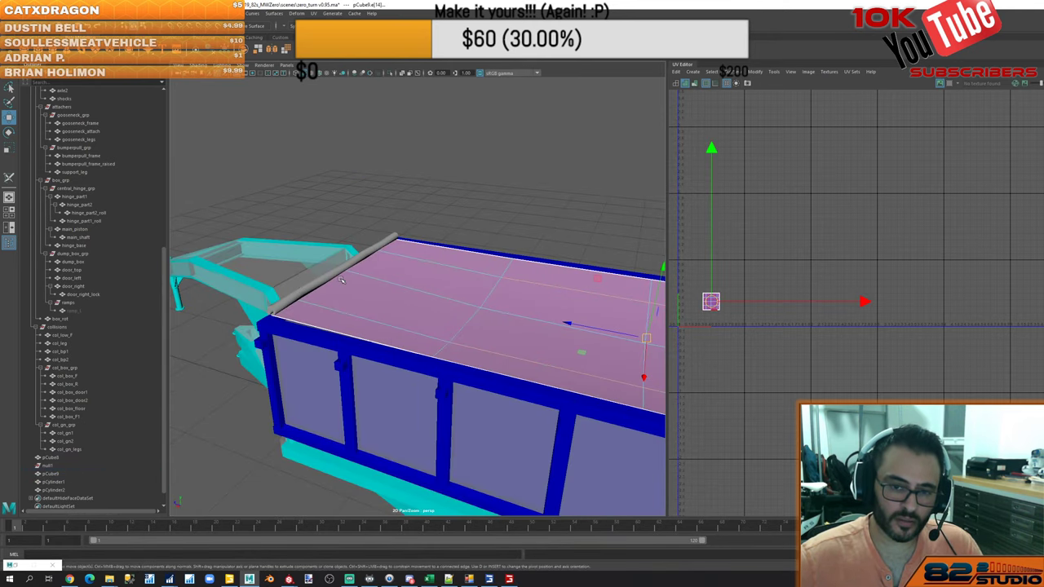
{"action": "double_click", "coordinate": [333, 276]}
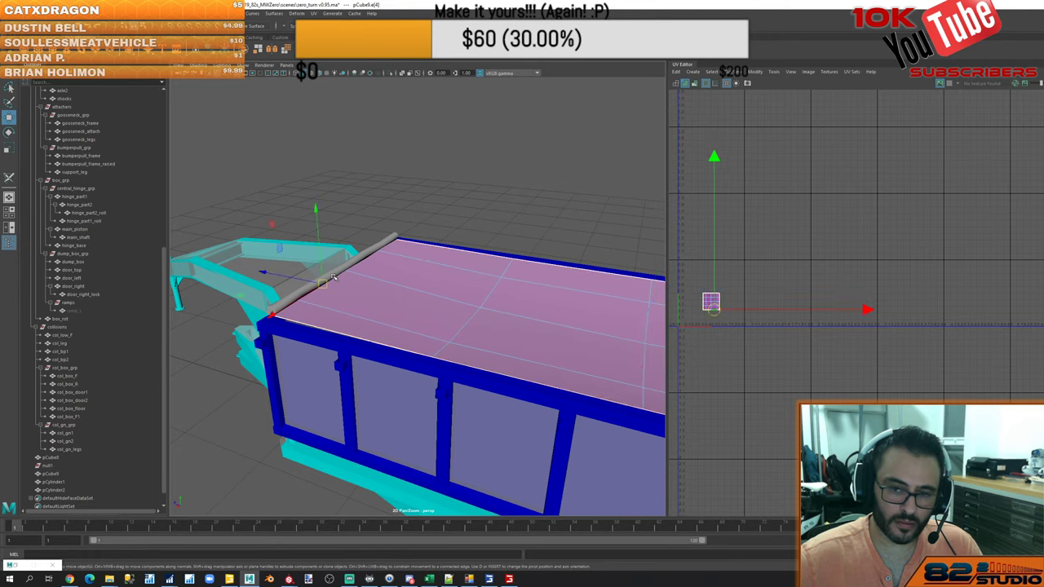
{"action": "left_click", "coordinate": [325, 282]}
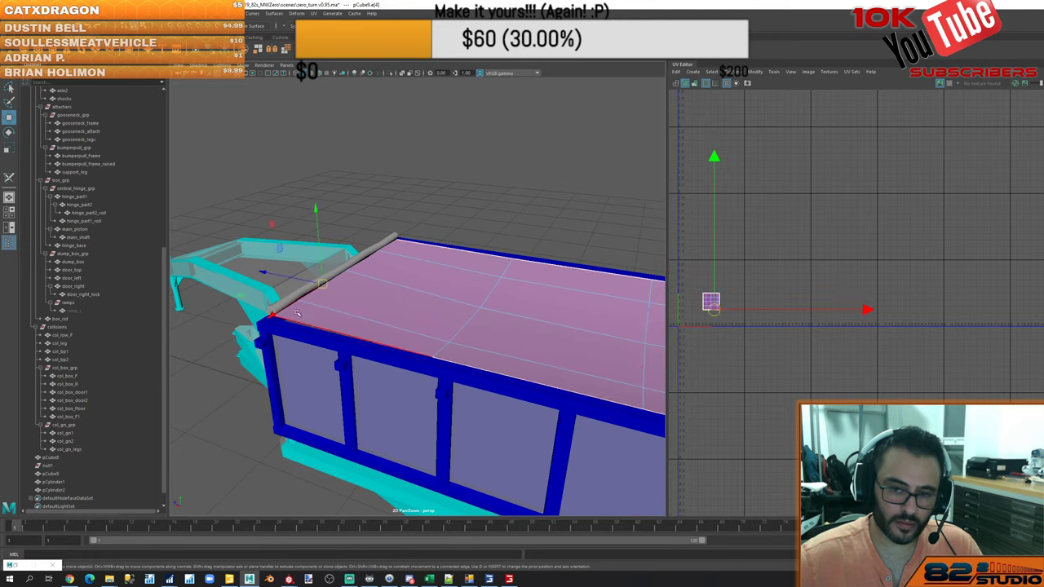
{"action": "left_click", "coordinate": [434, 183]}
{"action": "key", "text": "4"}
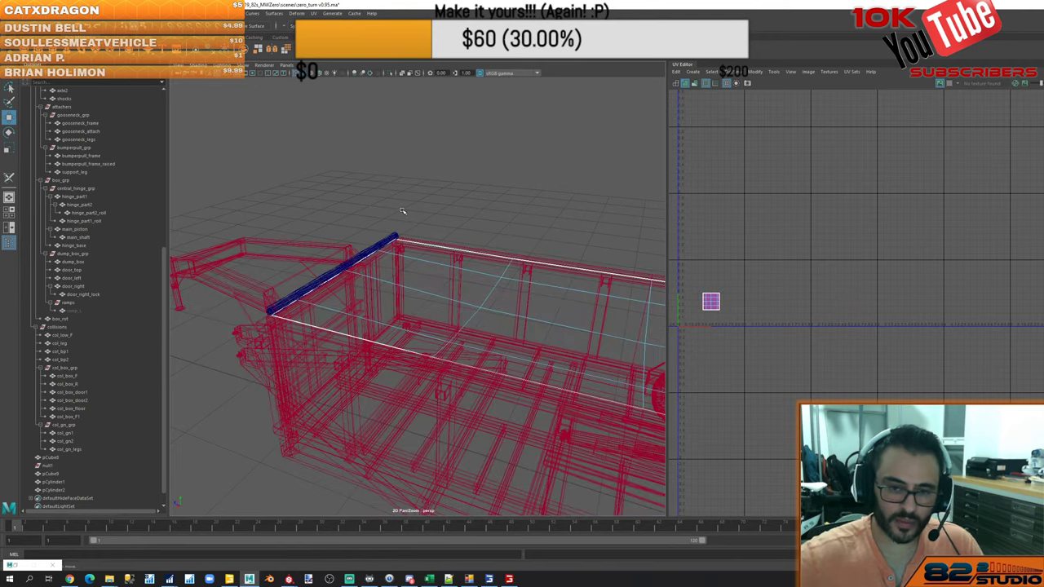
{"action": "left_click", "coordinate": [313, 301]}
{"action": "left_click", "coordinate": [329, 278]}
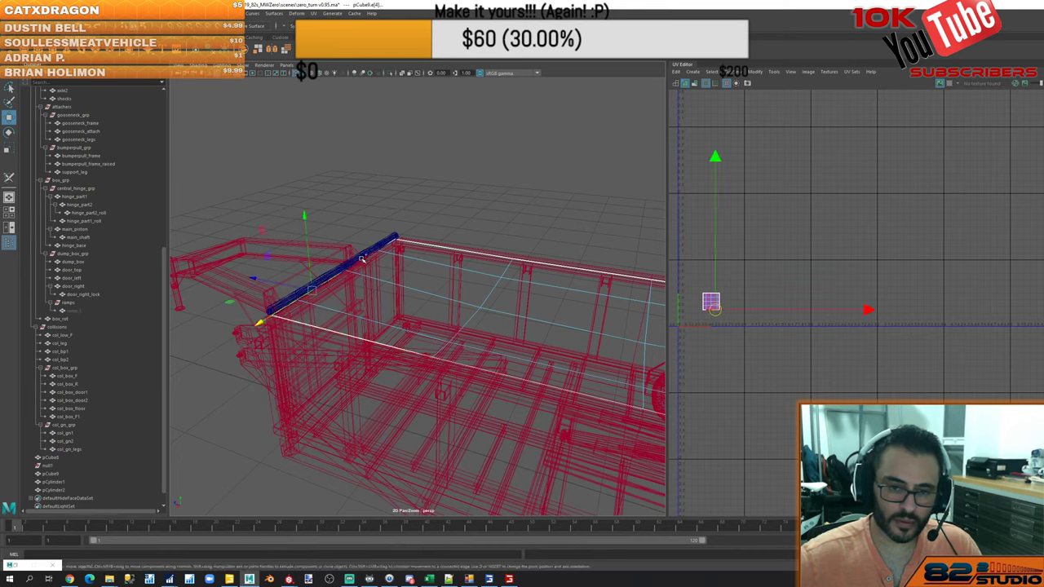
{"action": "left_click", "coordinate": [386, 244]}
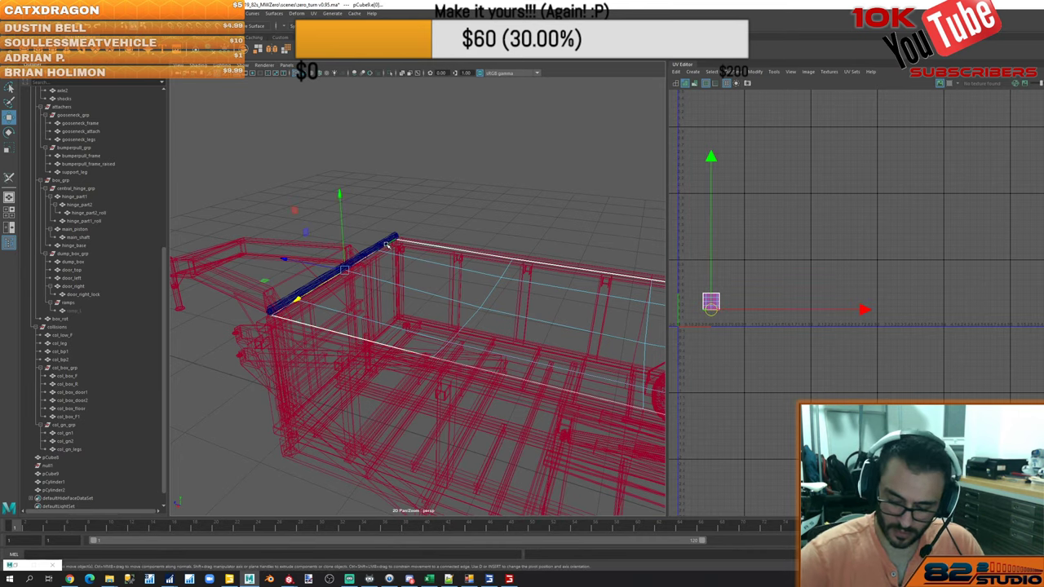
Center the cover's pivot on the selected front edges and return to object mode
{"action": "key", "text": "5"}
{"action": "right_click", "coordinate": [415, 174]}
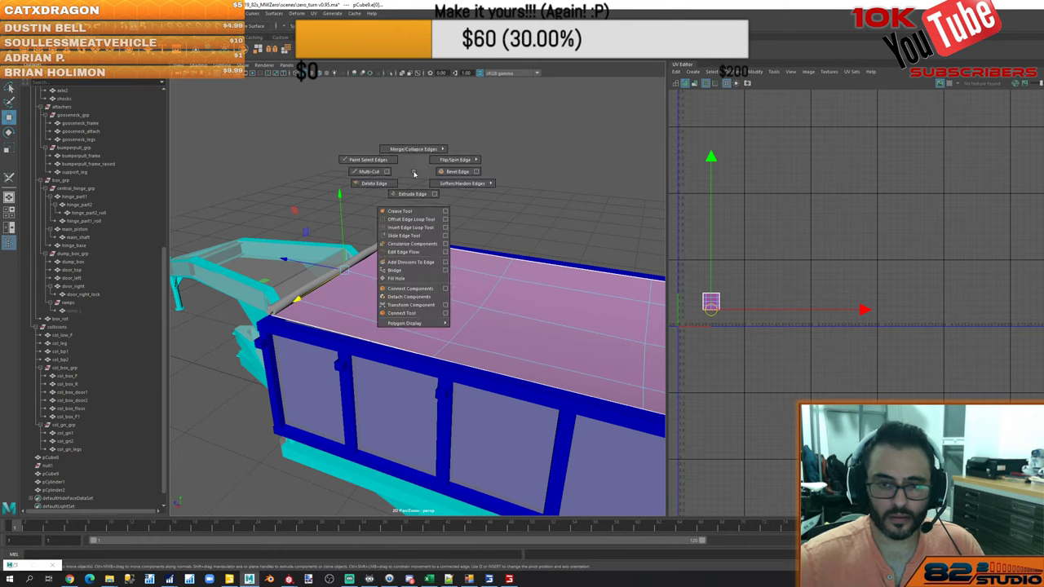
{"action": "left_click", "coordinate": [77, 13]}
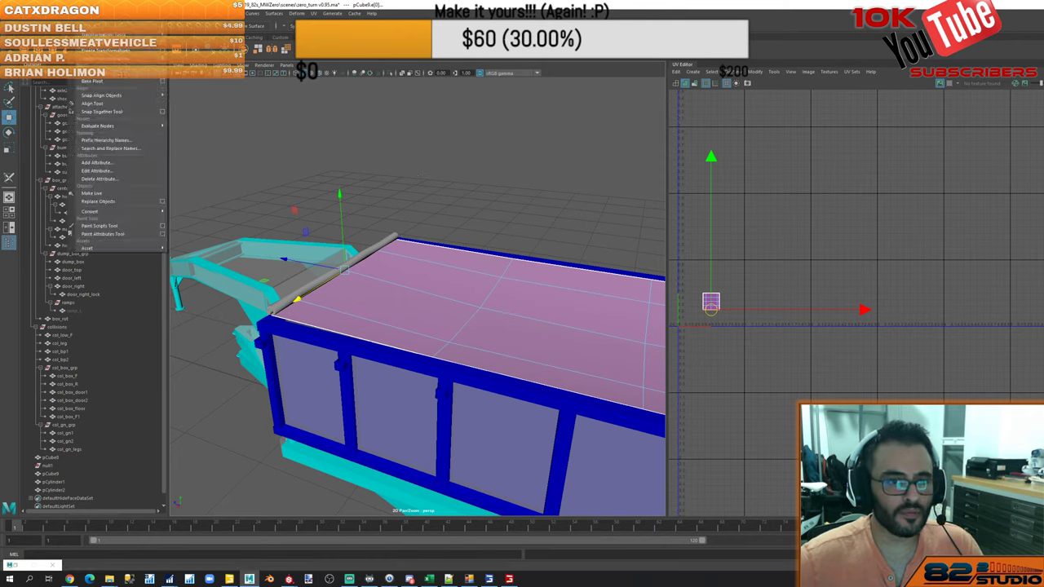
{"action": "left_click", "coordinate": [77, 13]}
{"action": "right_click_drag", "start_coordinate": [345, 152], "coordinate": [375, 141]}
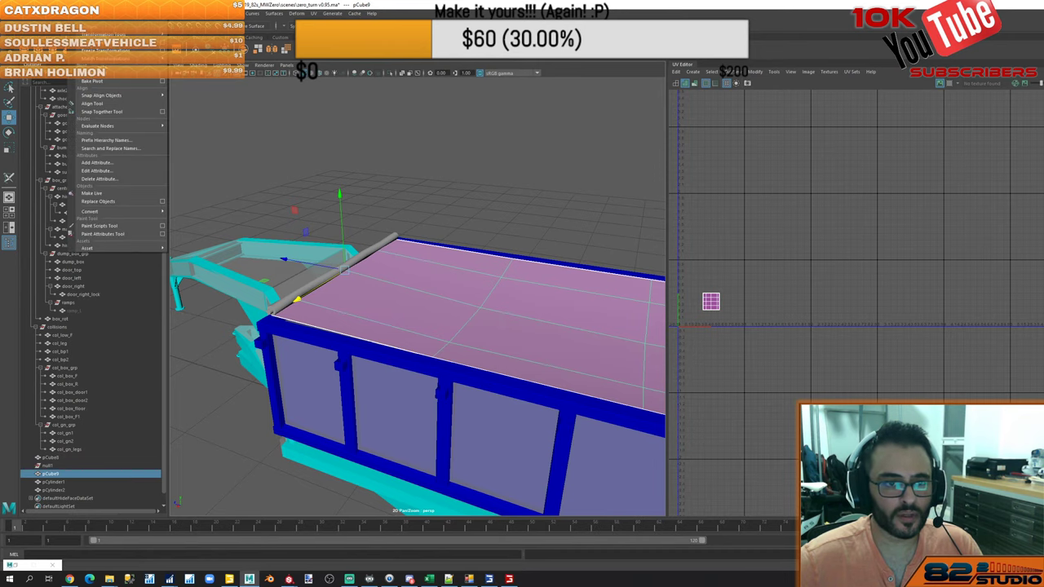
Examine the trailer and the joint between the cover's front edge and the roll from several angles
{"action": "scroll", "coordinate": [326, 190], "scroll_direction": "down", "scroll_amount": 5}
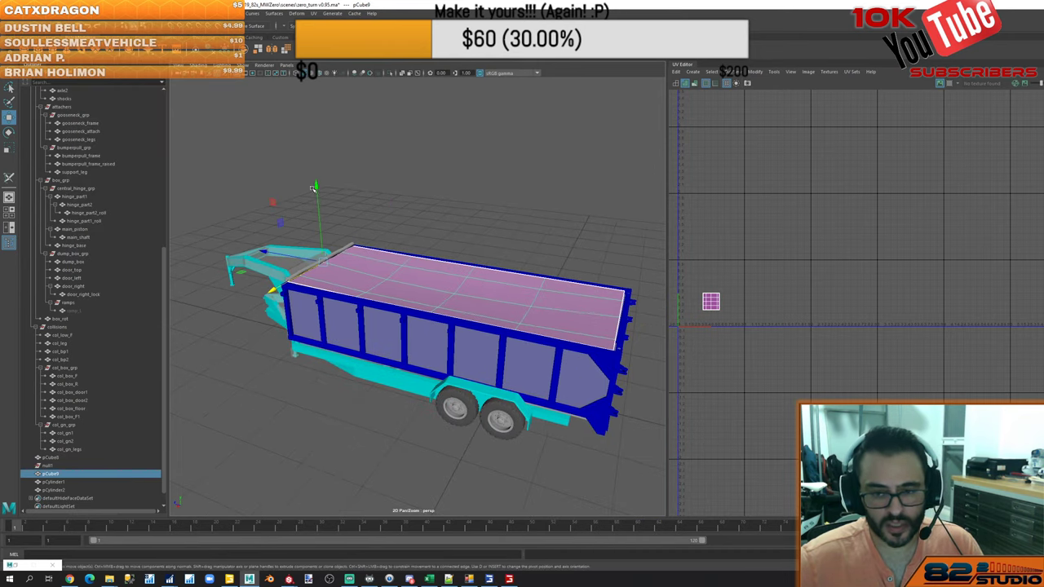
{"action": "scroll", "coordinate": [313, 203], "scroll_direction": "up", "scroll_amount": 3}
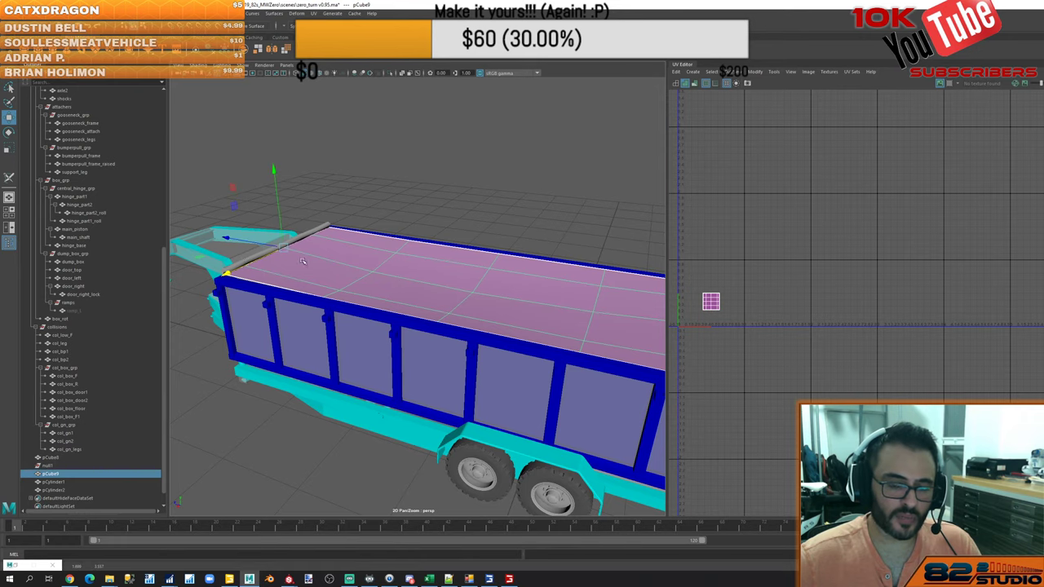
{"action": "left_click_drag", "start_coordinate": [247, 263], "coordinate": [397, 299], "text": "alt"}
{"action": "scroll", "coordinate": [397, 298], "scroll_direction": "up", "scroll_amount": 5}
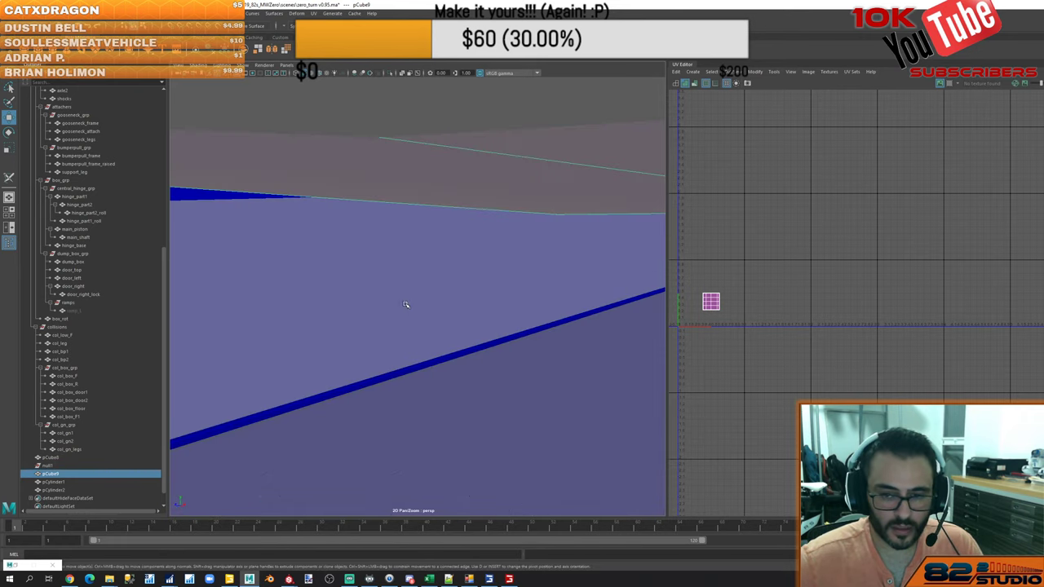
{"action": "scroll", "coordinate": [405, 302], "scroll_direction": "down", "scroll_amount": 3}
{"action": "left_click", "coordinate": [382, 287]}
{"action": "scroll", "coordinate": [382, 287], "scroll_direction": "down", "scroll_amount": 3}
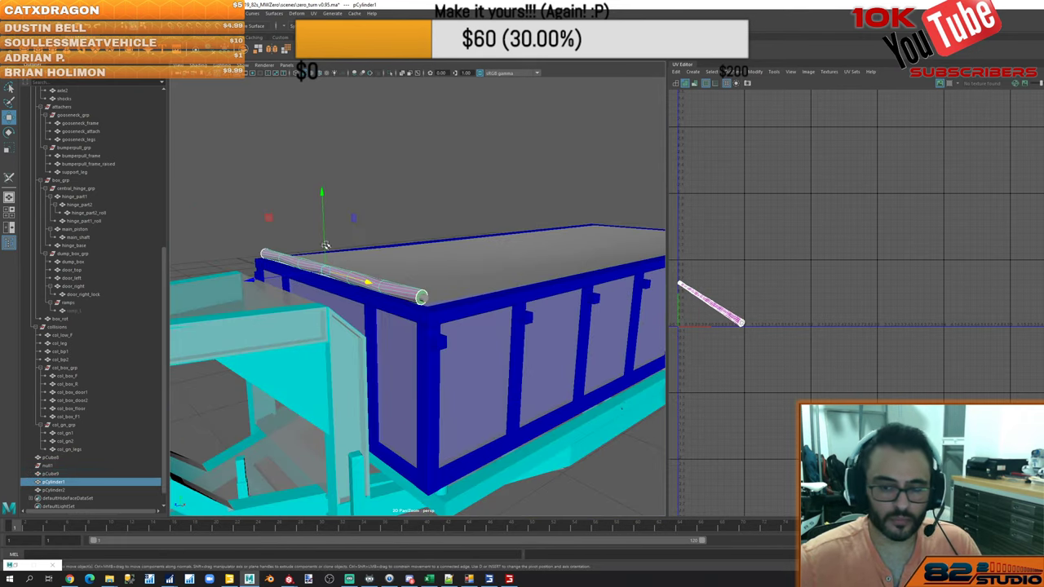
Try collapsing the cover lengthwise toward the roll by scaling it from its front pivot, and undo the scaling
{"action": "left_click", "coordinate": [482, 274]}
{"action": "left_click_drag", "start_coordinate": [482, 275], "coordinate": [493, 262], "text": "alt"}
{"action": "key", "text": "e"}
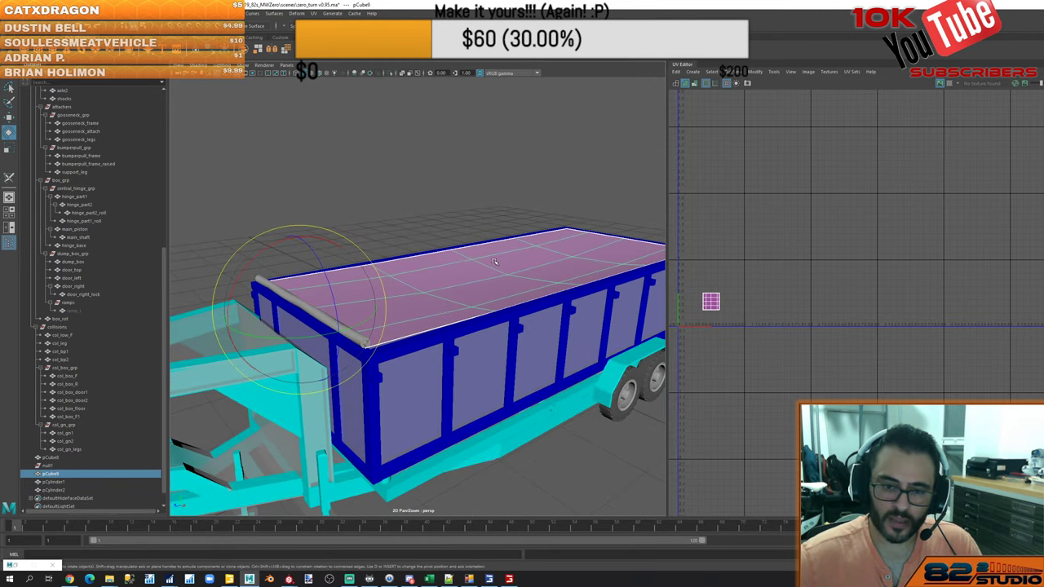
{"action": "key", "text": "r"}
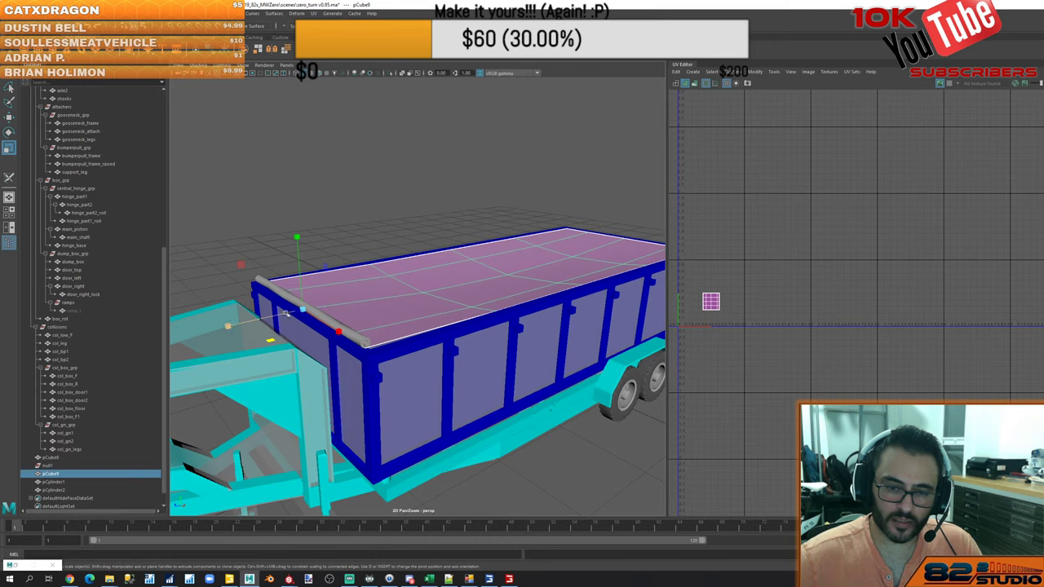
{"action": "left_click_drag", "start_coordinate": [286, 315], "coordinate": [366, 306]}
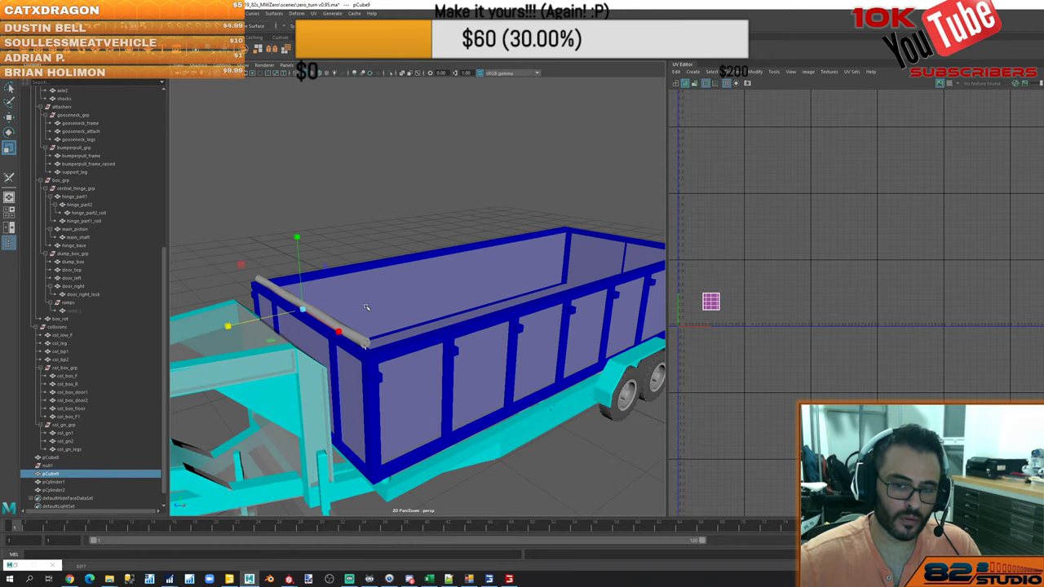
{"action": "key", "text": "ctrl+z"}
Extrude all faces of the cover from the rear view of the dump box
{"action": "scroll", "coordinate": [418, 304], "scroll_direction": "down", "scroll_amount": 5}
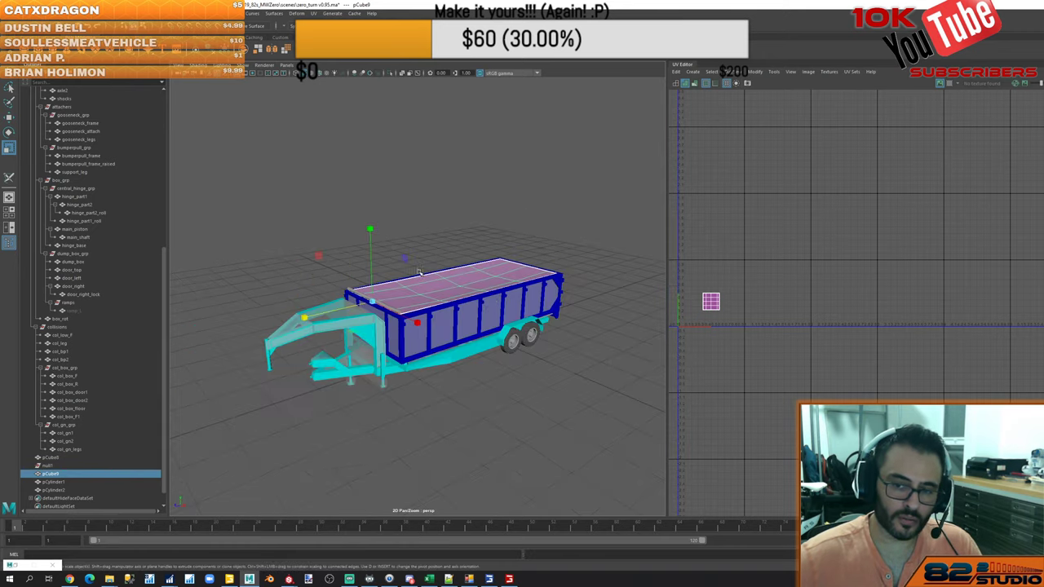
{"action": "left_click_drag", "start_coordinate": [485, 304], "coordinate": [402, 307], "text": "alt"}
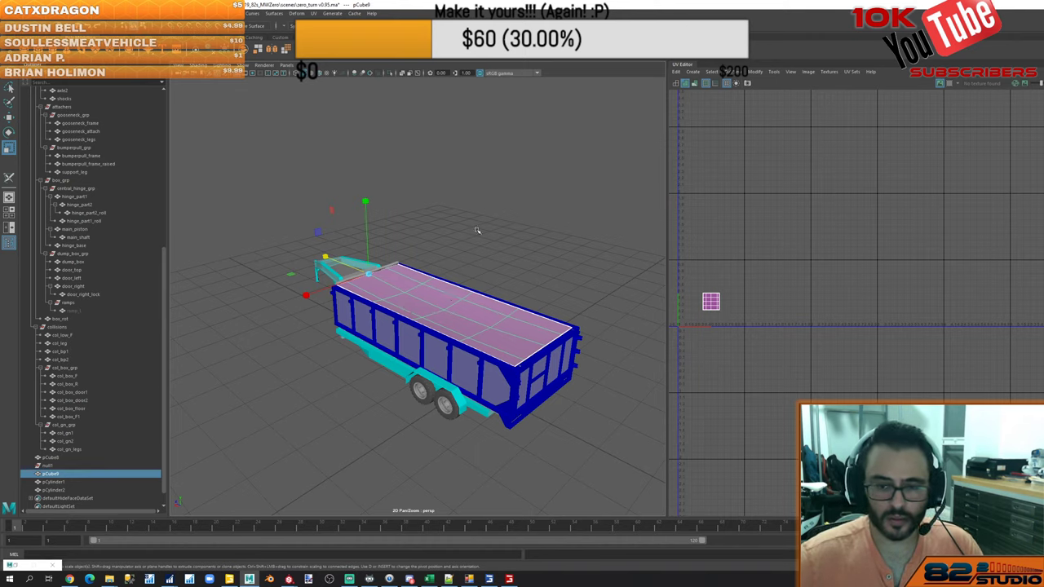
{"action": "right_click_drag", "start_coordinate": [477, 231], "coordinate": [503, 225]}
{"action": "left_click", "coordinate": [502, 224]}
{"action": "scroll", "coordinate": [514, 309], "scroll_direction": "up", "scroll_amount": 5}
{"action": "mouse_move", "coordinate": [571, 348]}
{"action": "left_mouse_down", "text": "alt"}
{"action": "mouse_move", "coordinate": [535, 336]}
{"action": "mouse_move", "coordinate": [576, 347]}
{"action": "left_mouse_up", "text": "alt"}
{"action": "middle_click_drag", "start_coordinate": [576, 348], "coordinate": [468, 258], "text": "alt"}
{"action": "left_click", "coordinate": [435, 329]}
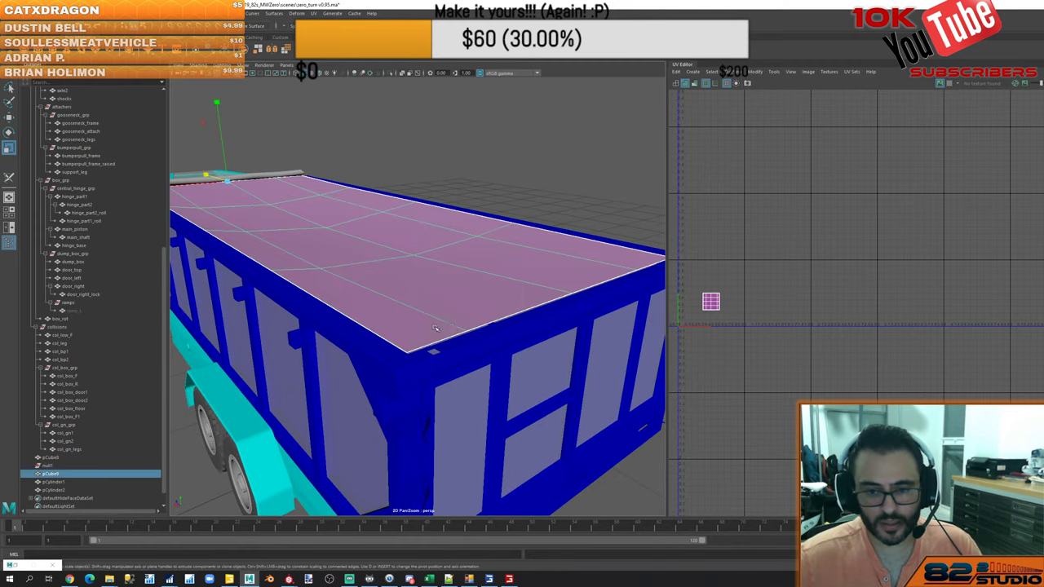
{"action": "right_click_drag", "start_coordinate": [443, 277], "coordinate": [447, 298], "text": "shift"}
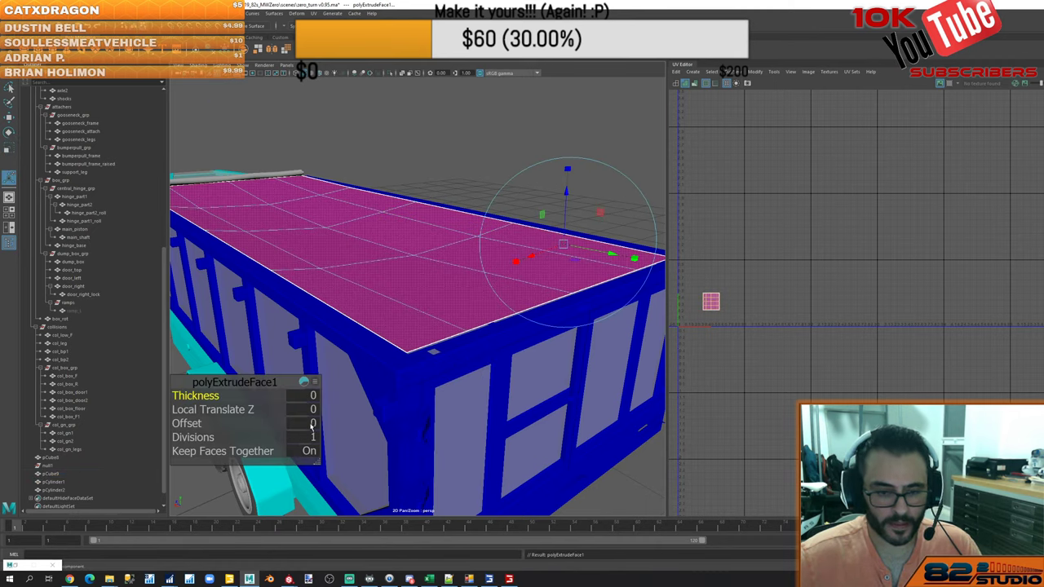
Set the cover extrusion's thickness to 0.001
{"action": "left_click", "coordinate": [302, 398]}
{"action": "type", "text": "0."}
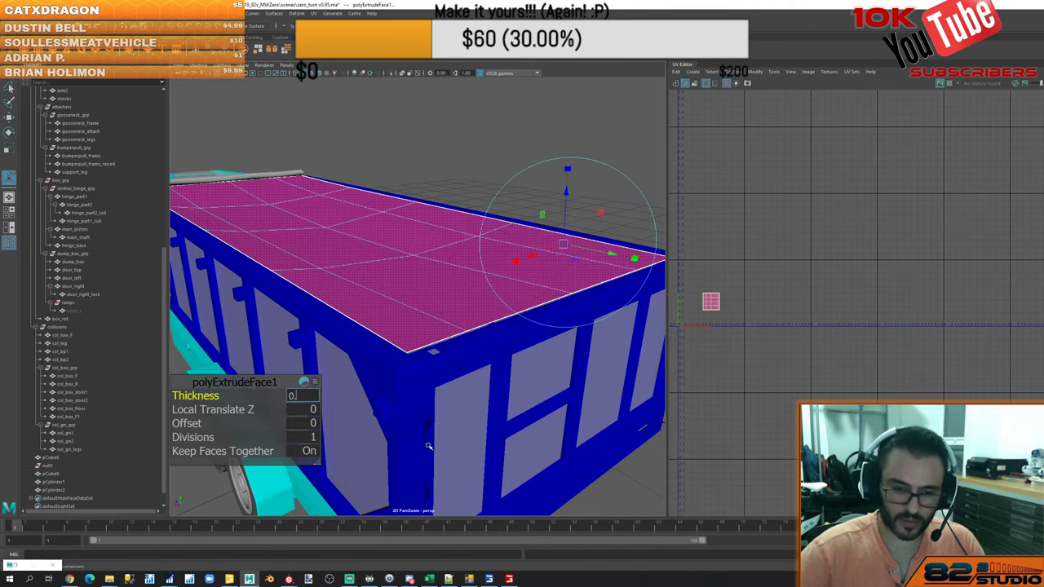
{"action": "type", "text": "01"}
{"action": "key", "text": "Return"}
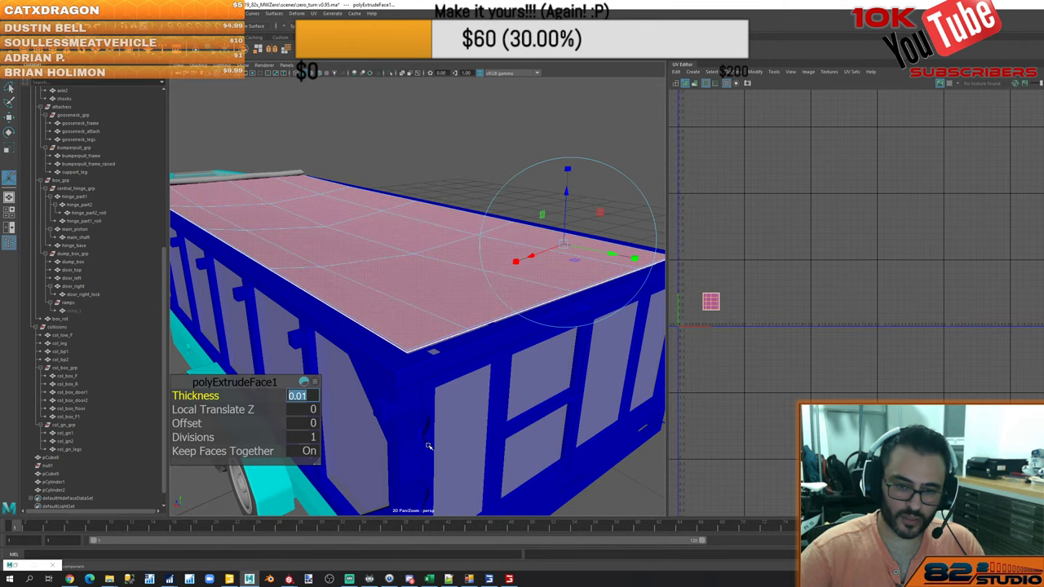
{"action": "key", "text": "Return"}
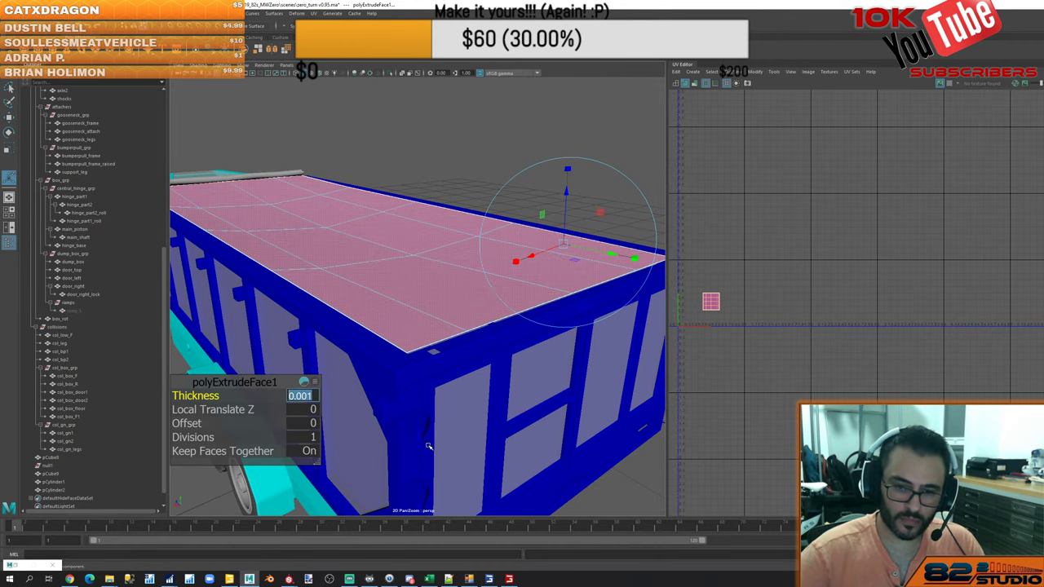
Examine the extruded cover's thickness and underside from close up inside the dump box
{"action": "scroll", "coordinate": [440, 392], "scroll_direction": "up", "scroll_amount": 5}
{"action": "scroll", "coordinate": [441, 392], "scroll_direction": "down", "scroll_amount": 3}
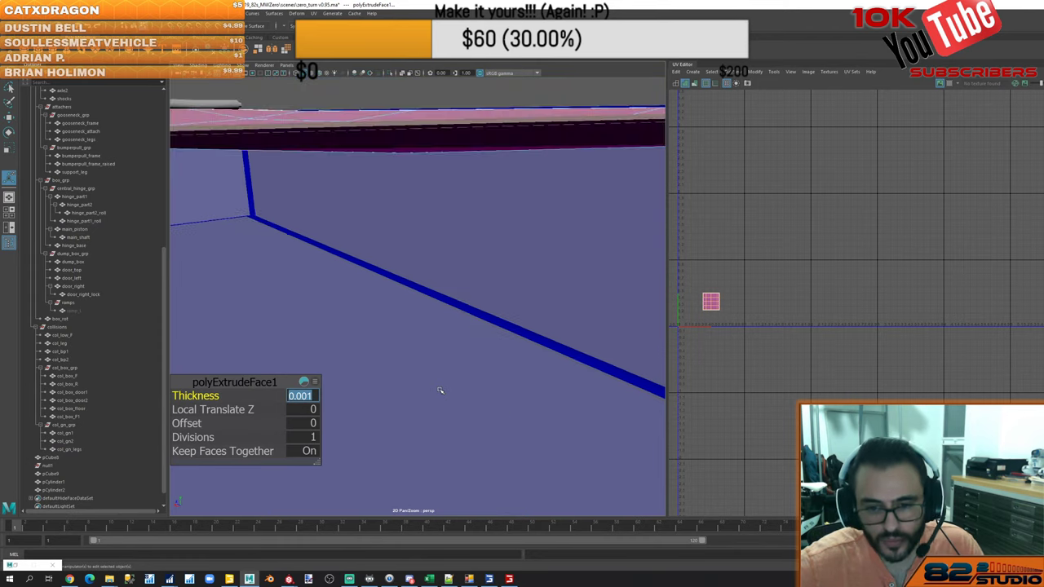
{"action": "left_click_drag", "start_coordinate": [441, 391], "coordinate": [427, 283], "text": "alt"}
{"action": "scroll", "coordinate": [452, 374], "scroll_direction": "up", "scroll_amount": 4}
{"action": "scroll", "coordinate": [451, 375], "scroll_direction": "up", "scroll_amount": 1}
{"action": "scroll", "coordinate": [450, 359], "scroll_direction": "down", "scroll_amount": 5}
{"action": "scroll", "coordinate": [427, 283], "scroll_direction": "down", "scroll_amount": 2}
Return to object mode, select the cover and check how it fits at the box's rear corner
{"action": "right_click_drag", "start_coordinate": [438, 166], "coordinate": [466, 150]}
{"action": "left_click", "coordinate": [467, 150]}
{"action": "left_click", "coordinate": [391, 293]}
{"action": "scroll", "coordinate": [385, 294], "scroll_direction": "down", "scroll_amount": 3}
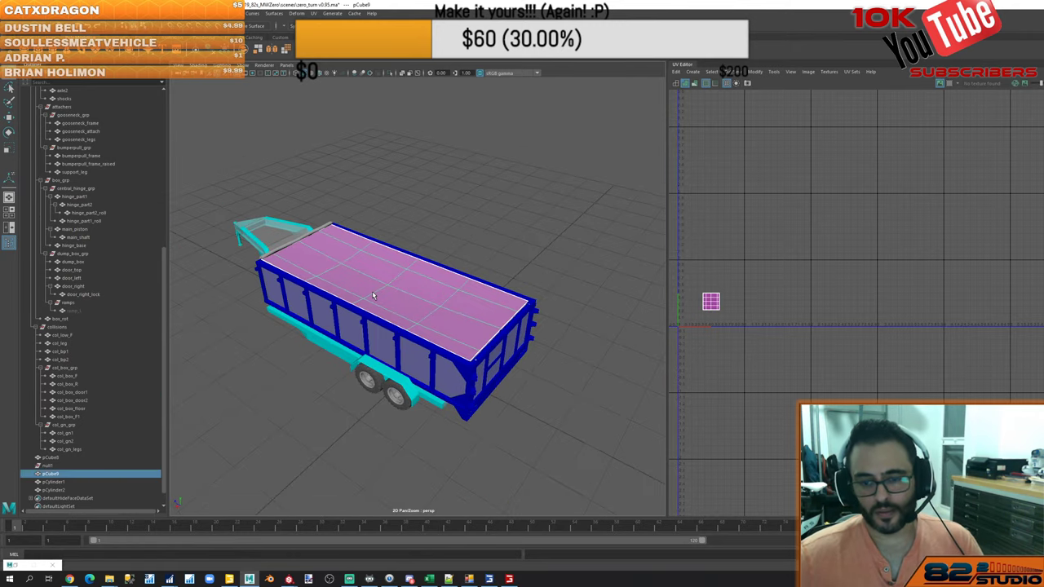
{"action": "scroll", "coordinate": [375, 296], "scroll_direction": "up", "scroll_amount": 4}
{"action": "left_click_drag", "start_coordinate": [410, 312], "coordinate": [427, 306], "text": "alt"}
{"action": "right_click_drag", "start_coordinate": [427, 306], "coordinate": [423, 308], "text": "alt"}
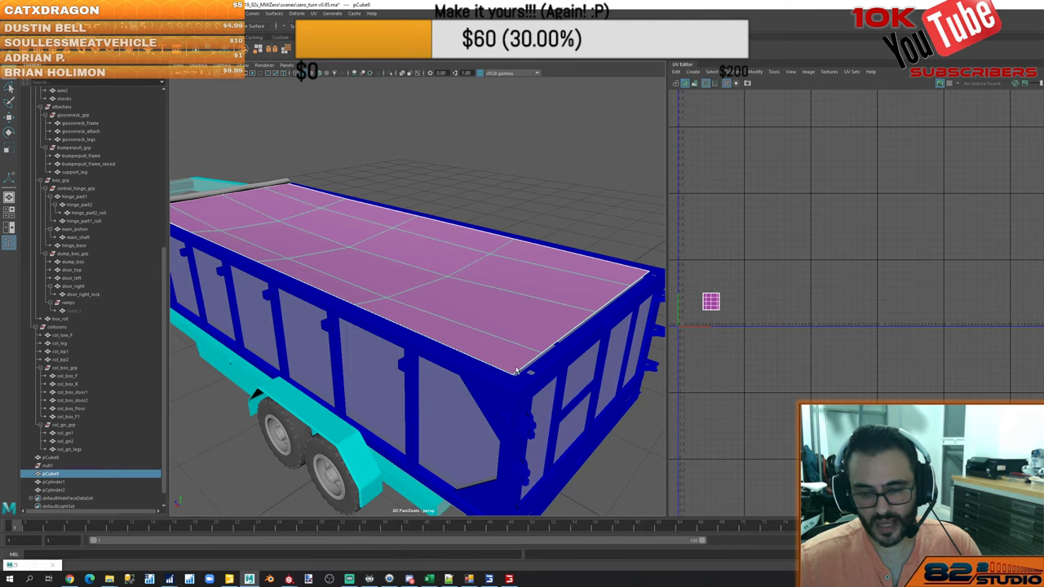
{"action": "left_click_drag", "start_coordinate": [520, 369], "coordinate": [476, 407], "text": "alt"}
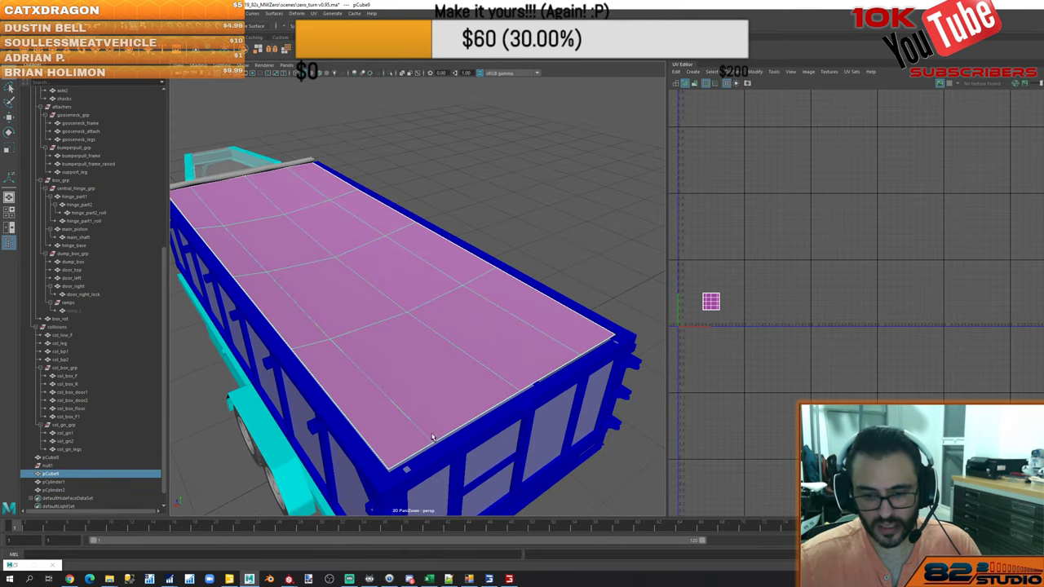
{"action": "left_click_drag", "start_coordinate": [435, 464], "coordinate": [445, 456], "text": "alt"}
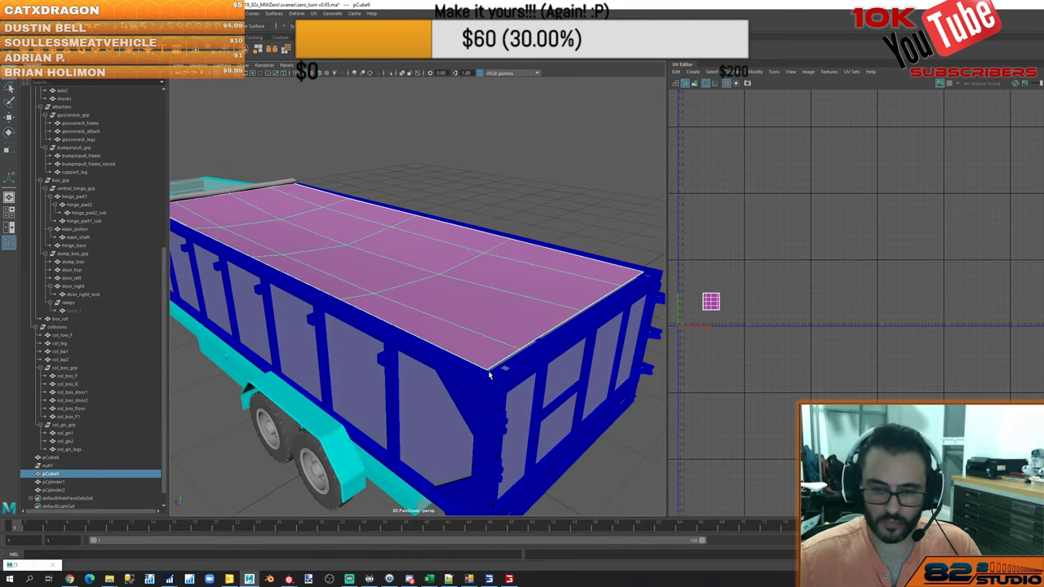
Switch to Discord to look at the pictures channel, and return to Maya
{"action": "key", "text": "alt+Tab"}
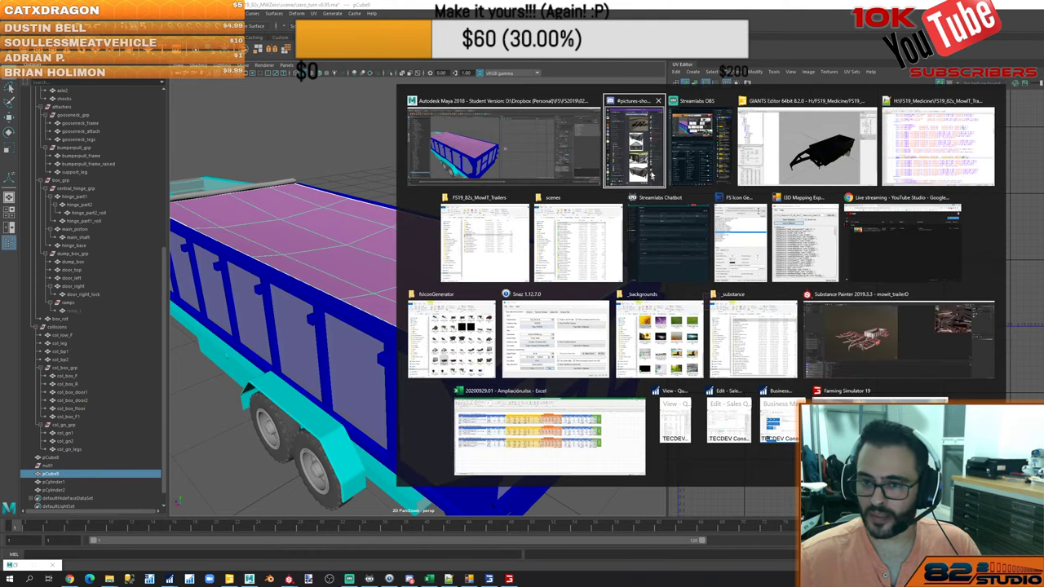
{"action": "left_click", "coordinate": [640, 149]}
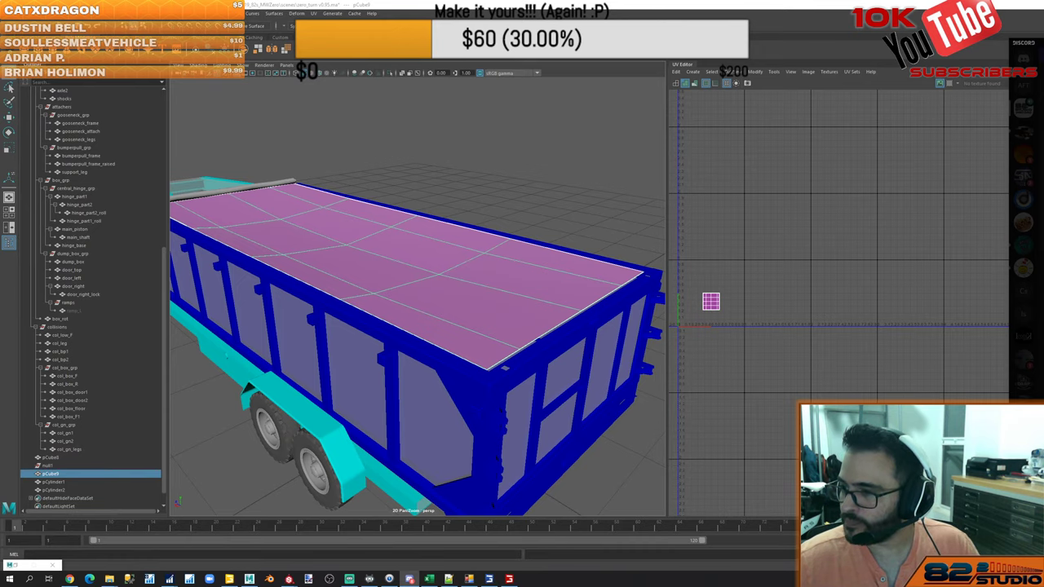
{"action": "left_click", "coordinate": [566, 299]}
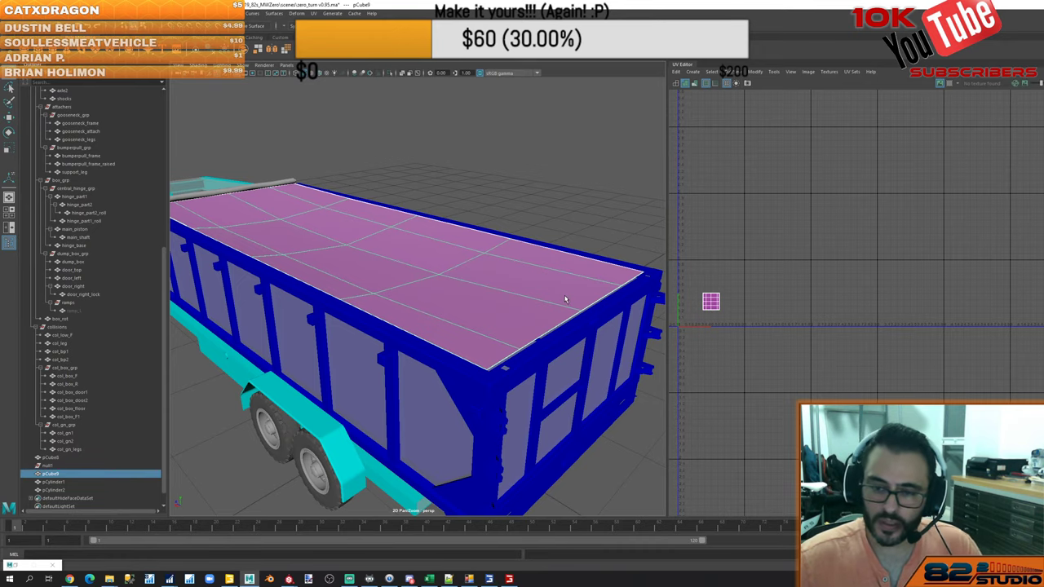
Try extruding the cover's rear edges and moving the new strip outward toward the dump box's rear rail
{"action": "left_click_drag", "start_coordinate": [601, 340], "coordinate": [542, 341], "text": "alt"}
{"action": "right_click_drag", "start_coordinate": [542, 340], "coordinate": [524, 374], "text": "alt"}
{"action": "right_click_drag", "start_coordinate": [600, 196], "coordinate": [600, 175]}
{"action": "left_click", "coordinate": [548, 318]}
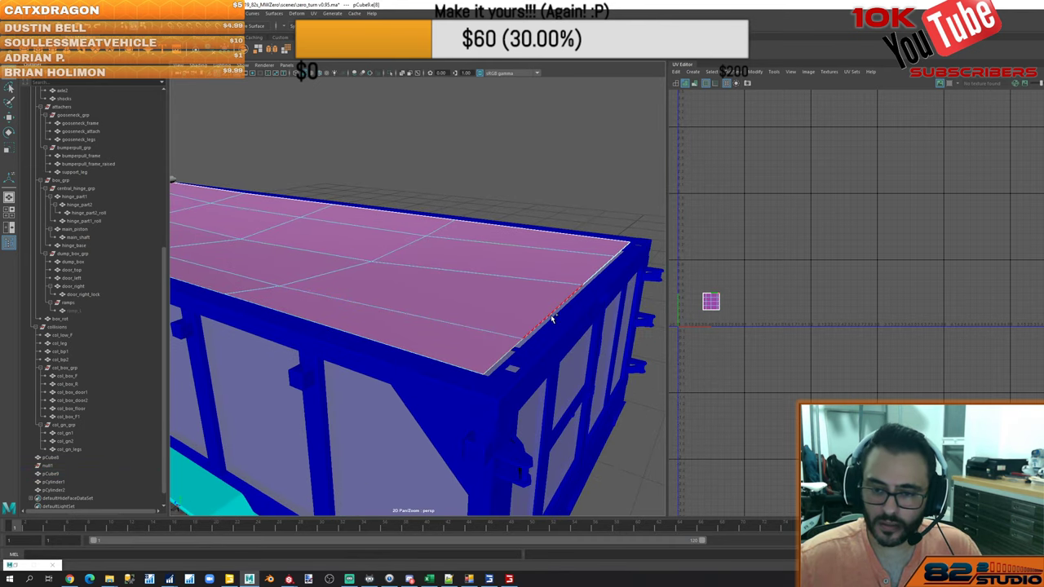
{"action": "key", "text": "w"}
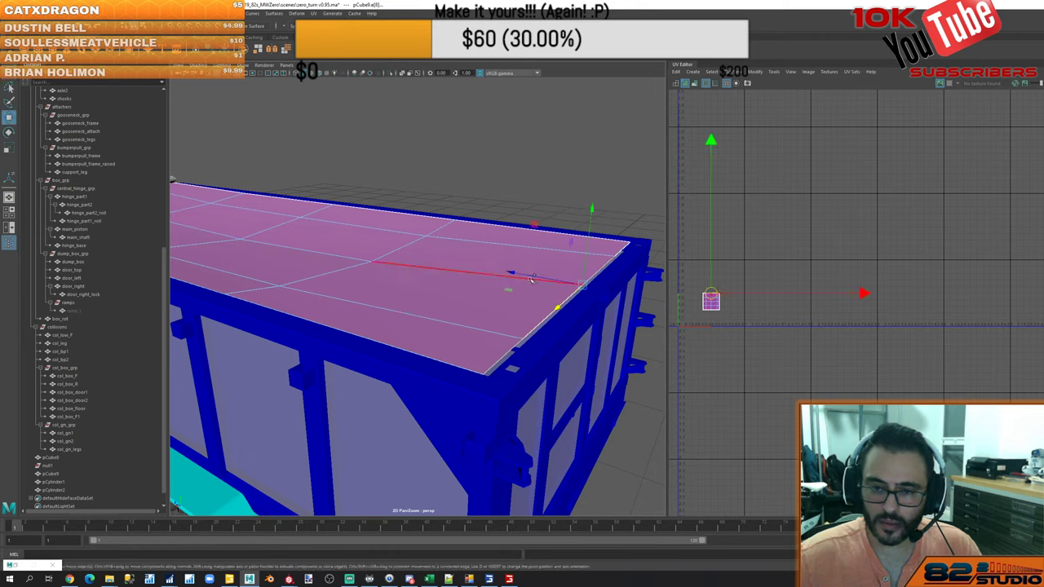
{"action": "left_click", "coordinate": [519, 277]}
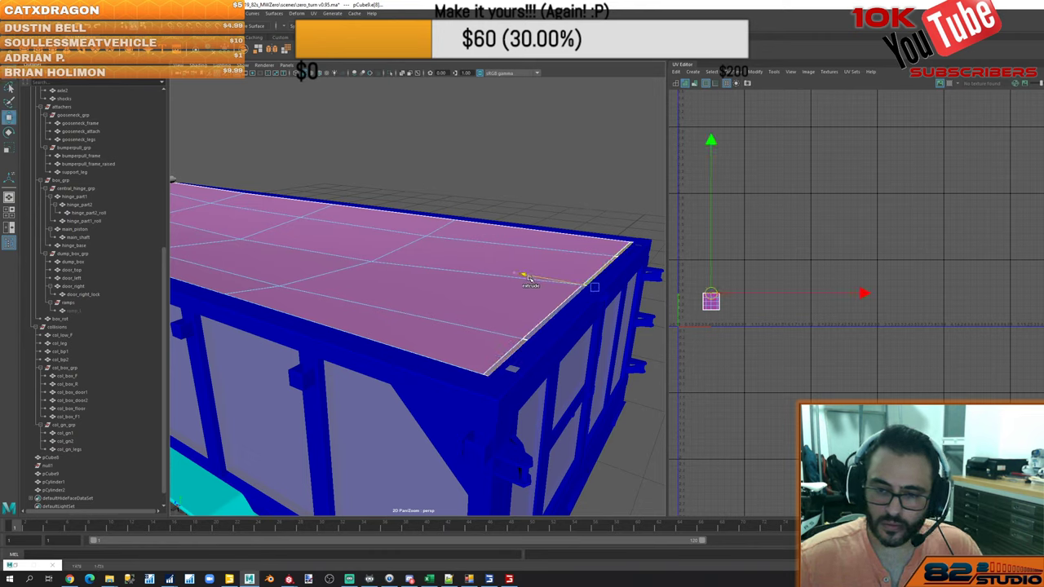
{"action": "right_click_drag", "start_coordinate": [524, 277], "coordinate": [527, 282], "text": "shift"}
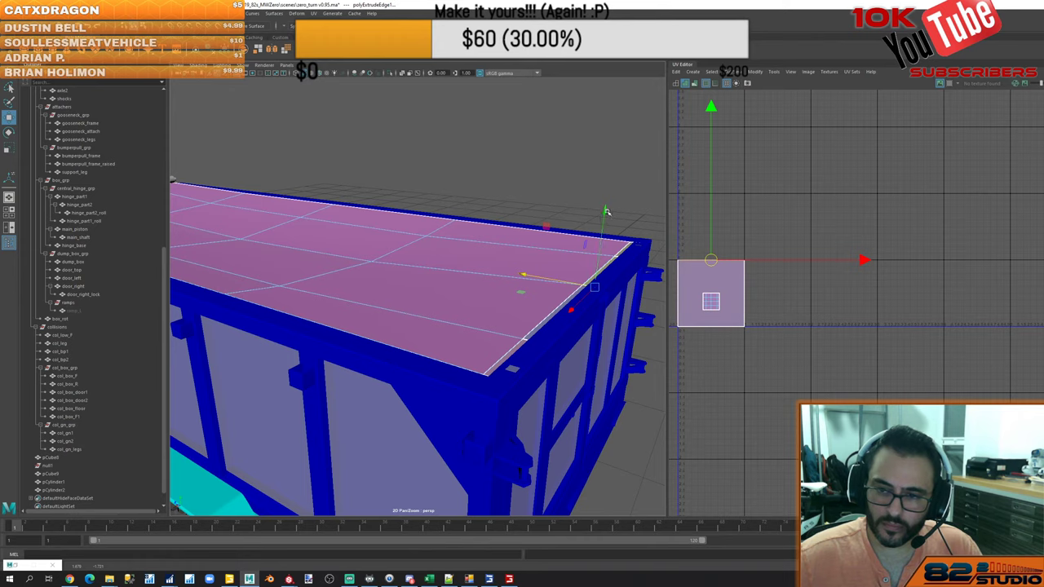
{"action": "left_click_drag", "start_coordinate": [606, 213], "coordinate": [603, 208]}
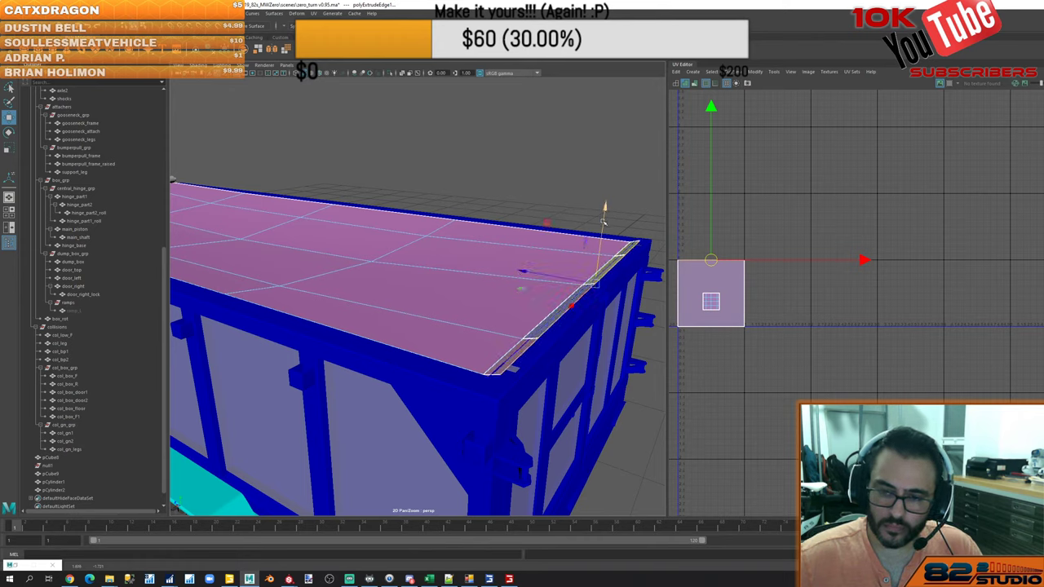
{"action": "left_click_drag", "start_coordinate": [524, 273], "coordinate": [517, 279]}
{"action": "left_click_drag", "start_coordinate": [408, 312], "coordinate": [476, 329], "text": "alt"}
{"action": "middle_click_drag", "start_coordinate": [475, 329], "coordinate": [569, 328], "text": "alt"}
{"action": "left_click_drag", "start_coordinate": [569, 327], "coordinate": [591, 329], "text": "alt"}
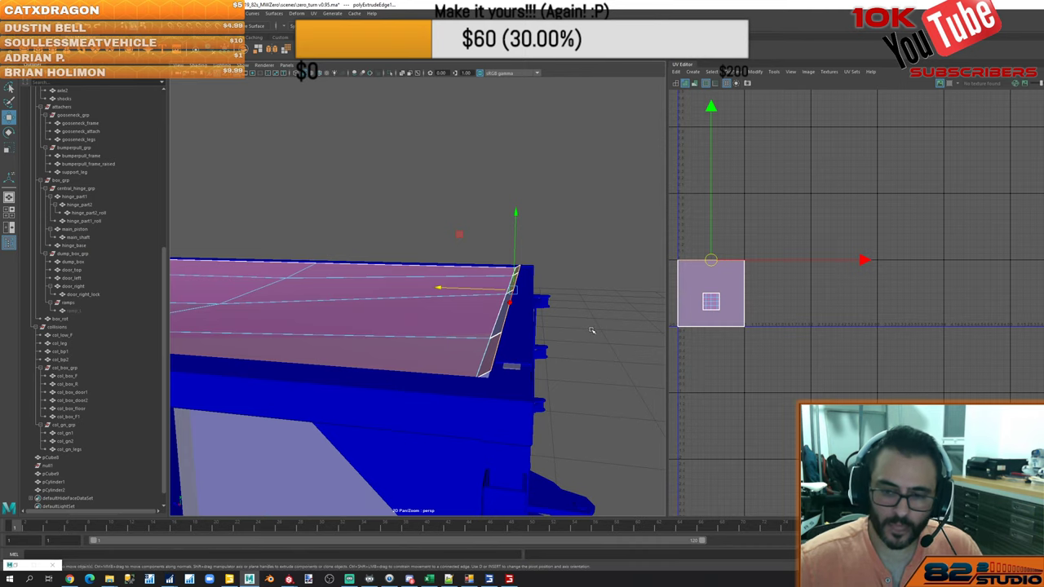
Try shifting the extruded strip's outer edges farther toward the rear rail, check the corner, and undo the move
{"action": "key", "text": "alt+Tab"}
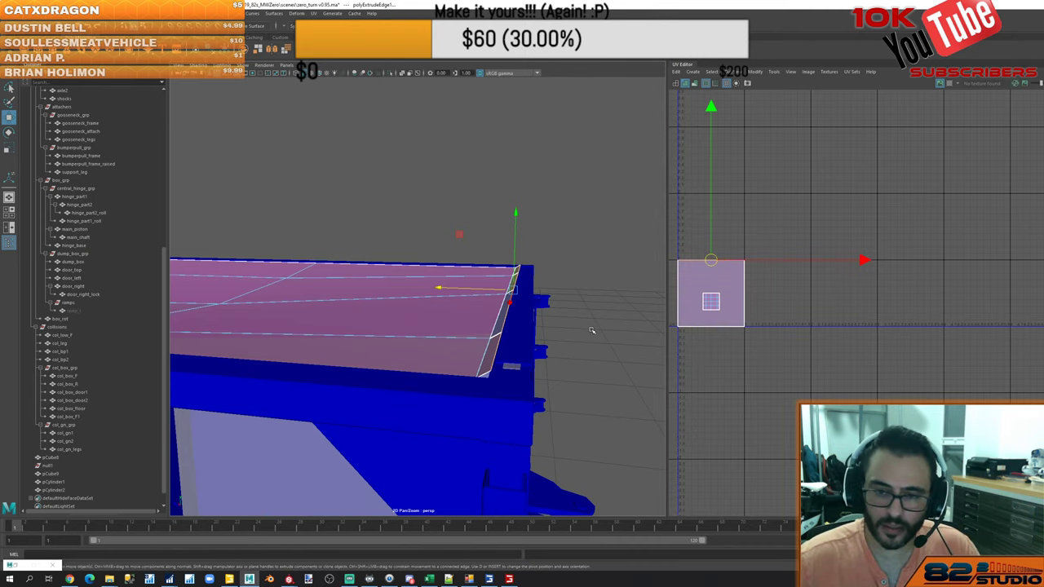
{"action": "left_click", "coordinate": [500, 302]}
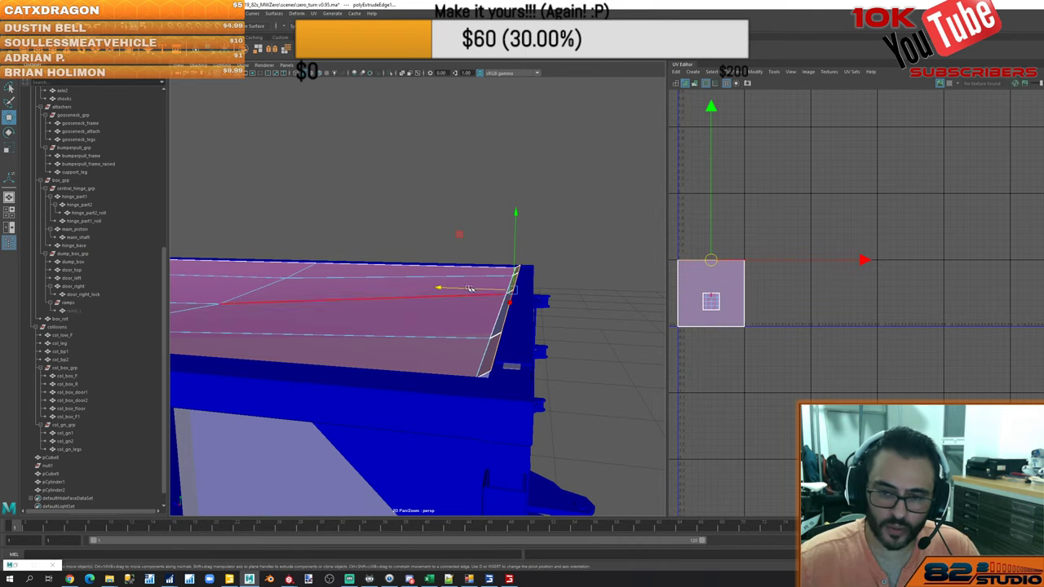
{"action": "left_click_drag", "start_coordinate": [438, 288], "coordinate": [441, 289]}
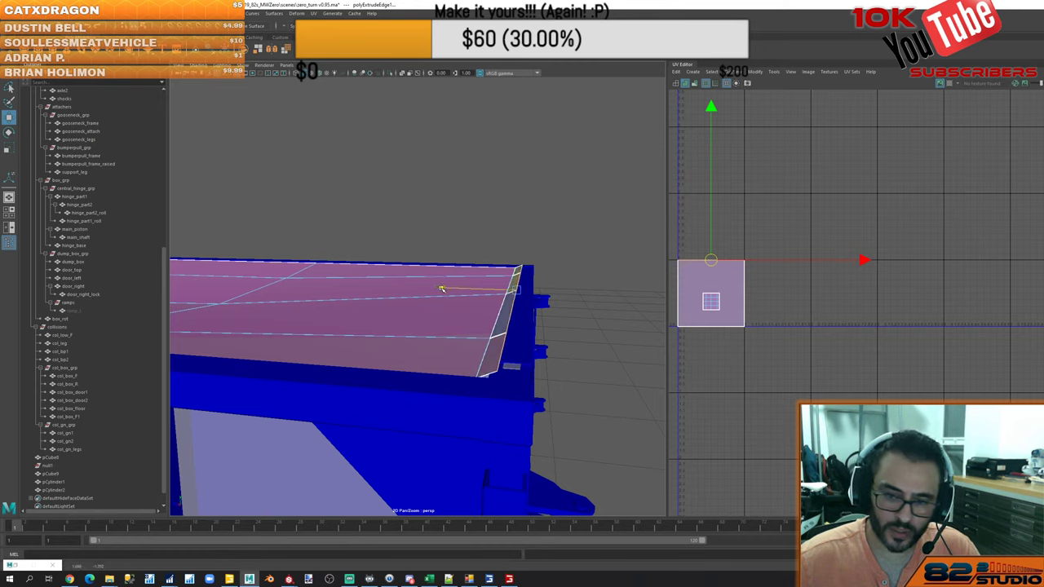
{"action": "left_click", "coordinate": [501, 308]}
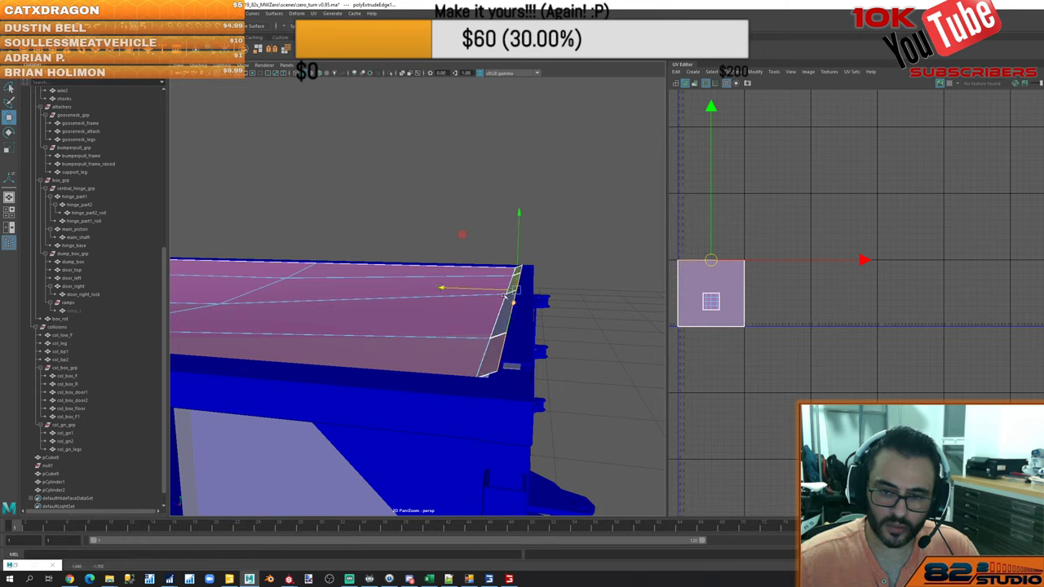
{"action": "left_click_drag", "start_coordinate": [505, 294], "coordinate": [478, 357], "text": "alt"}
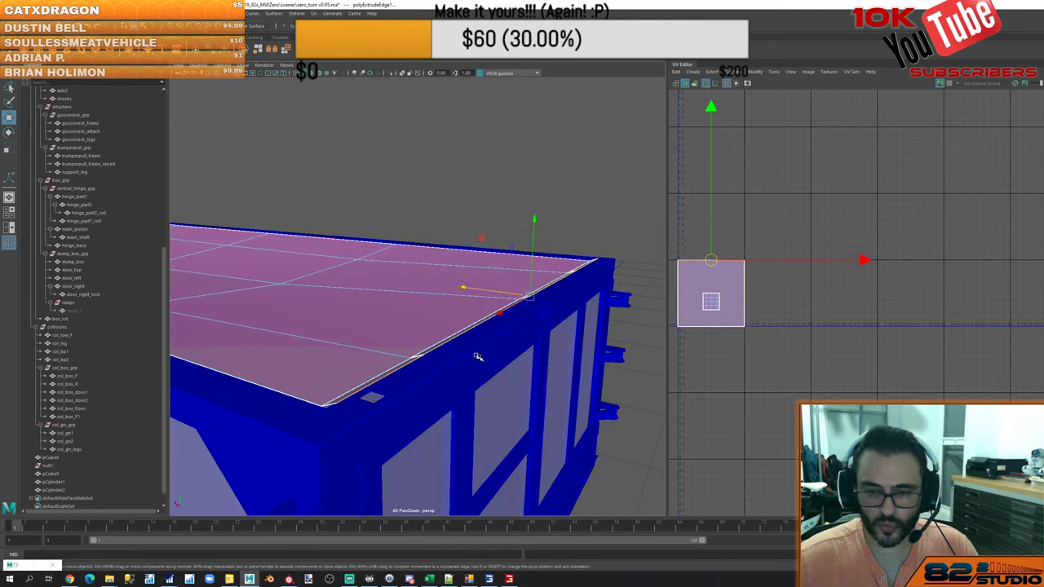
{"action": "key", "text": "ctrl+z"}
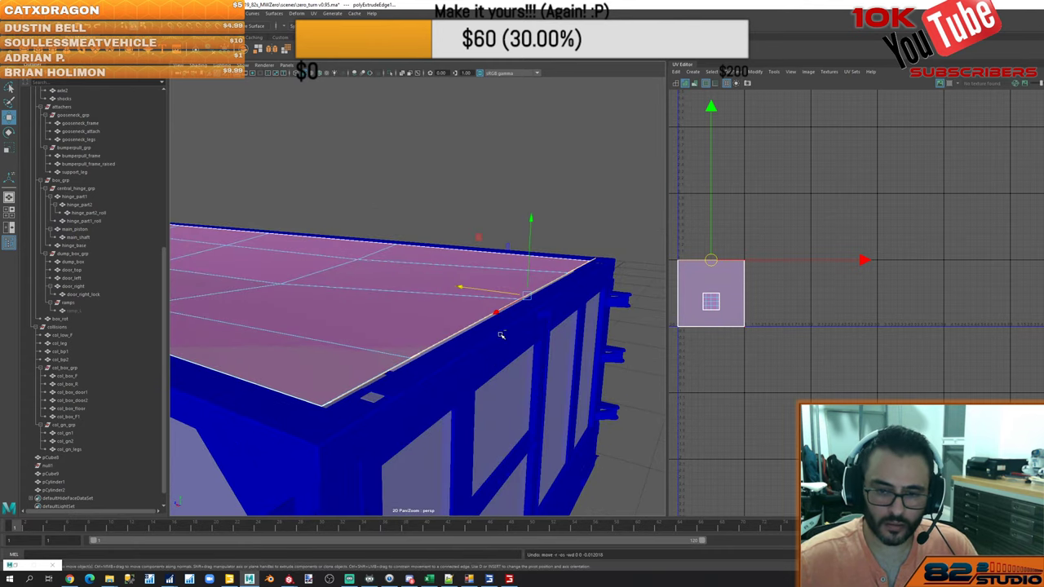
Select the seam edges between the cover and its rear strip, and undo the selections along with the extrusion
{"action": "left_click_drag", "start_coordinate": [466, 354], "coordinate": [510, 321], "text": "alt"}
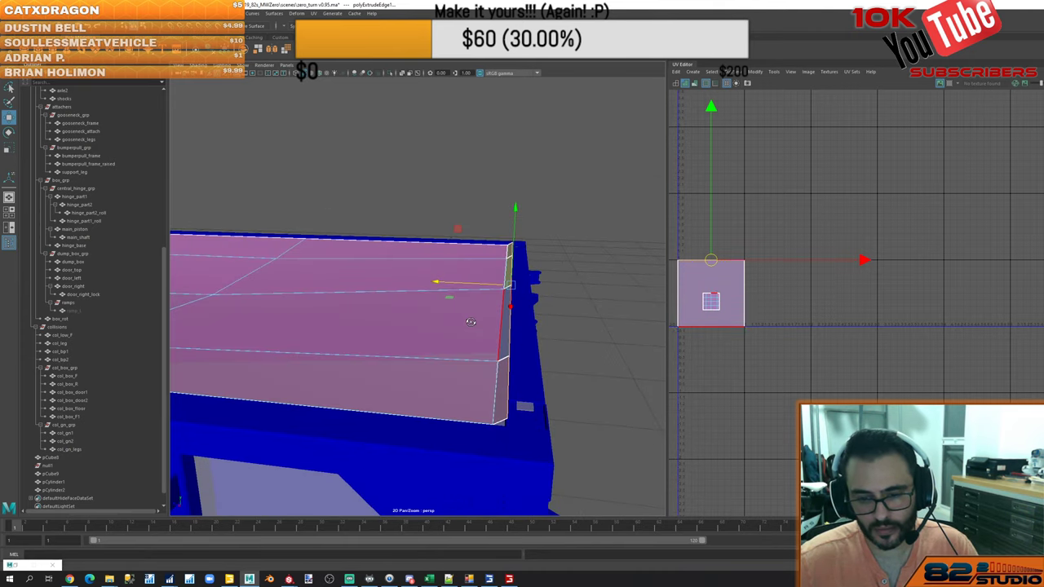
{"action": "left_click", "coordinate": [501, 326]}
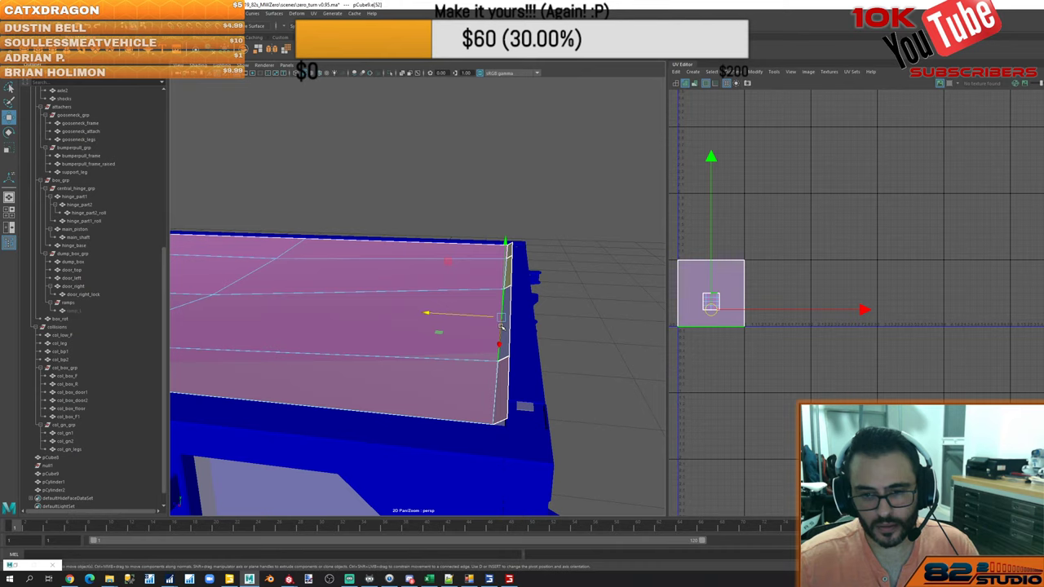
{"action": "left_click", "coordinate": [493, 387]}
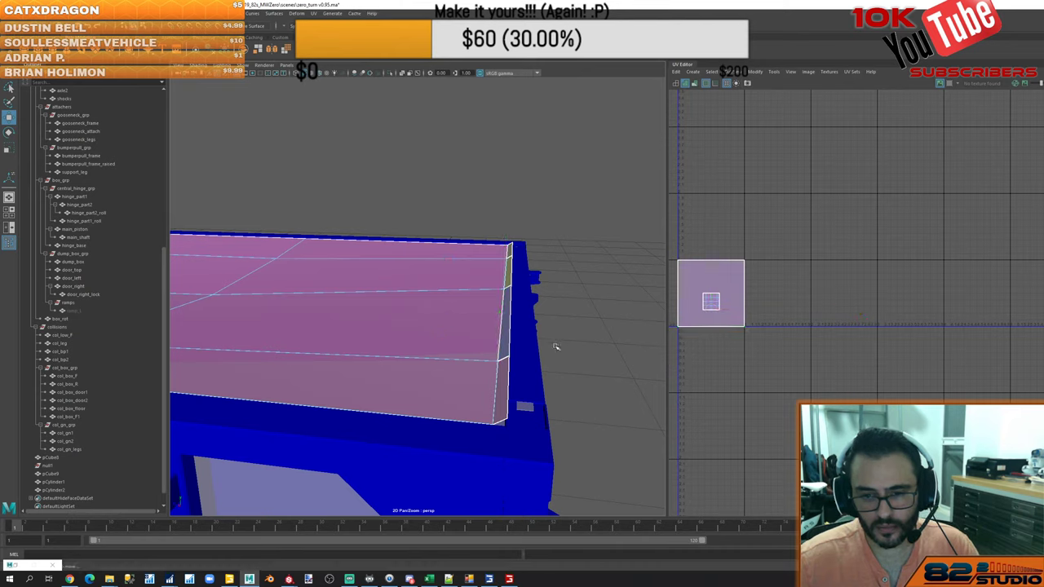
{"action": "left_click_drag", "start_coordinate": [555, 347], "coordinate": [583, 343], "text": "alt"}
{"action": "key", "text": "ctrl+z"}
{"action": "key", "text": "ctrl+z"}
{"action": "key", "text": "ctrl+z"}
{"action": "key", "text": "ctrl+z"}
{"action": "key", "text": "ctrl+z"}
{"action": "key", "text": "ctrl+z"}
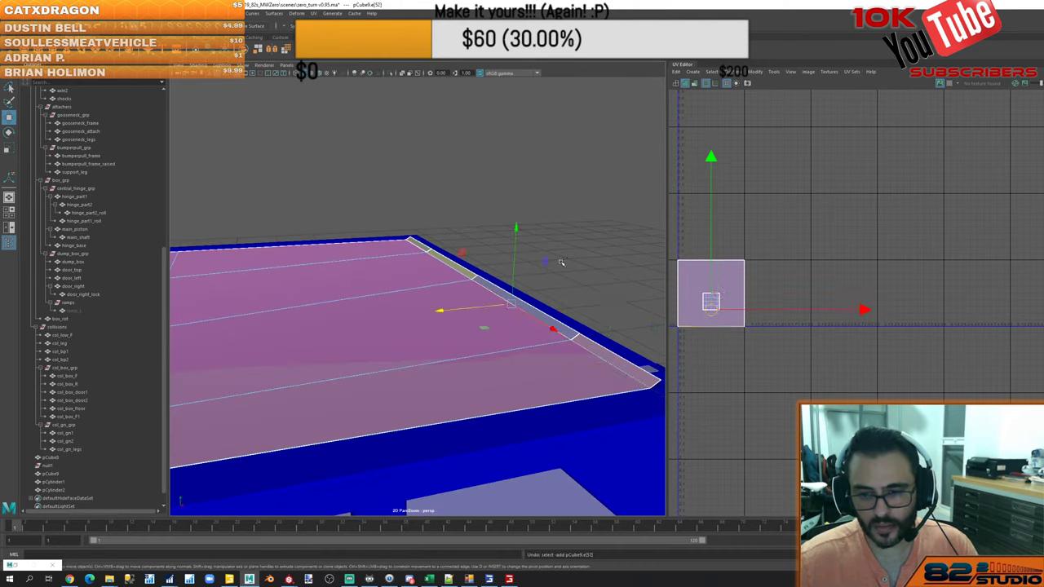
{"action": "key", "text": "ctrl+z"}
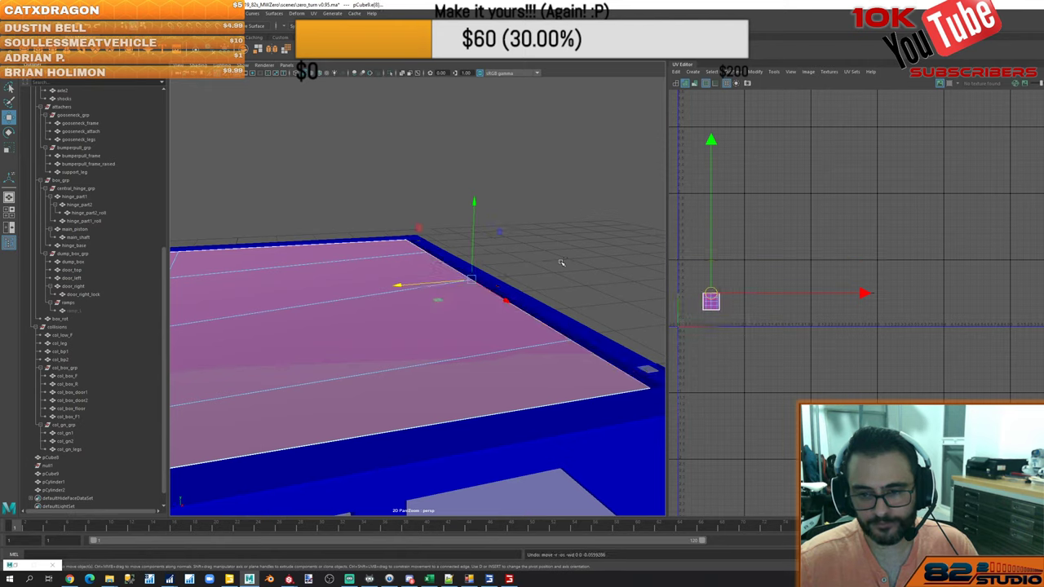
{"action": "key", "text": "ctrl+z"}
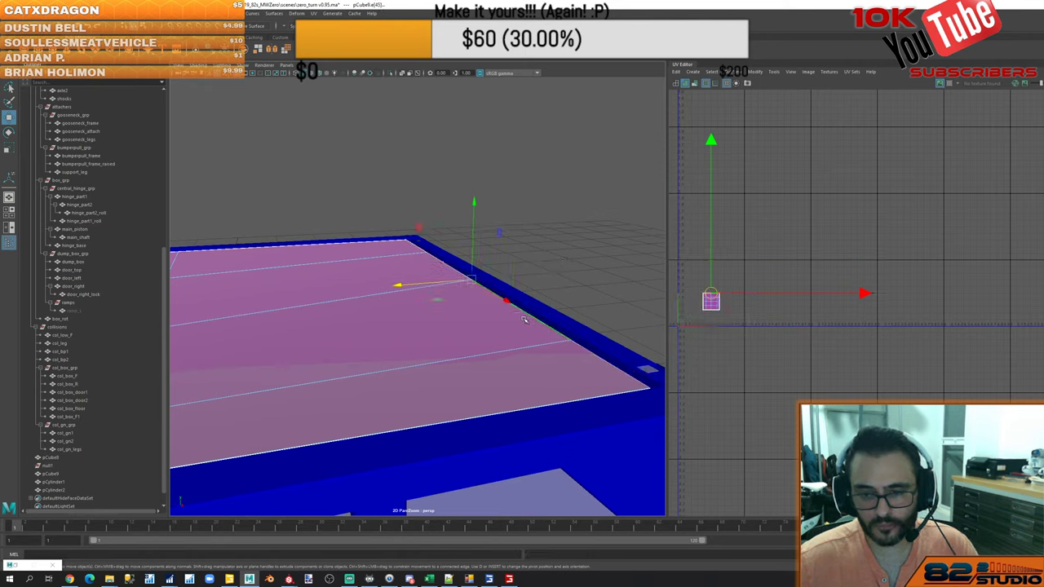
Undo the remaining edge selections and mode changes until the whole cover is selected as an object
{"action": "left_click_drag", "start_coordinate": [472, 282], "coordinate": [449, 243]}
{"action": "key", "text": "ctrl+z"}
{"action": "left_click_drag", "start_coordinate": [581, 320], "coordinate": [551, 273], "text": "alt"}
{"action": "key", "text": "ctrl+z"}
{"action": "key", "text": "ctrl+z"}
{"action": "key", "text": "ctrl+z"}
{"action": "key", "text": "ctrl+z"}
{"action": "key", "text": "ctrl+z"}
{"action": "key", "text": "ctrl+z"}
{"action": "key", "text": "ctrl+z"}
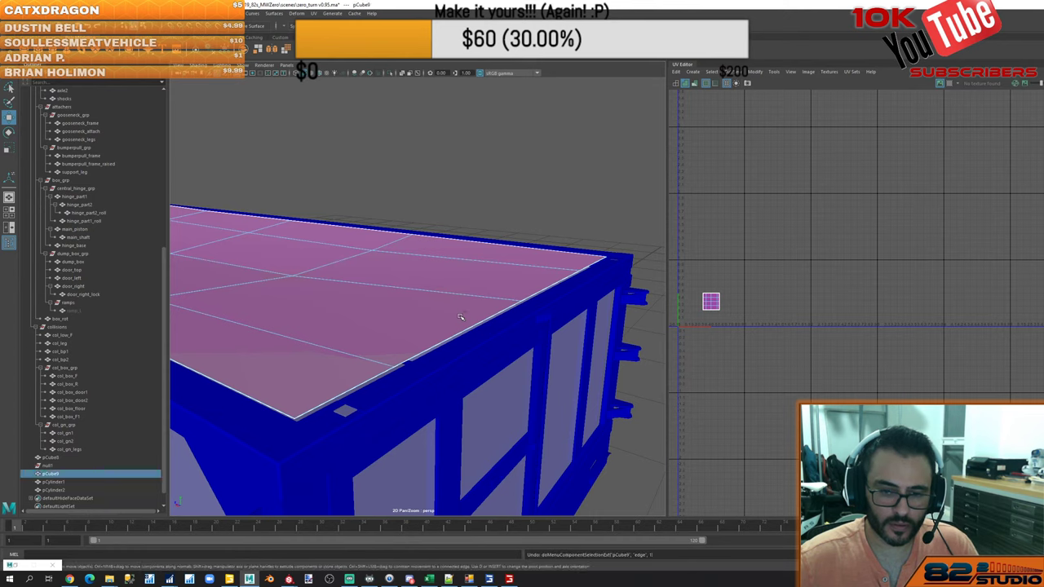
{"action": "key", "text": "ctrl+z"}
{"action": "key", "text": "ctrl+z"}
{"action": "key", "text": "ctrl+z"}
{"action": "key", "text": "ctrl+z"}
{"action": "key", "text": "ctrl+z"}
{"action": "key", "text": "ctrl+z"}
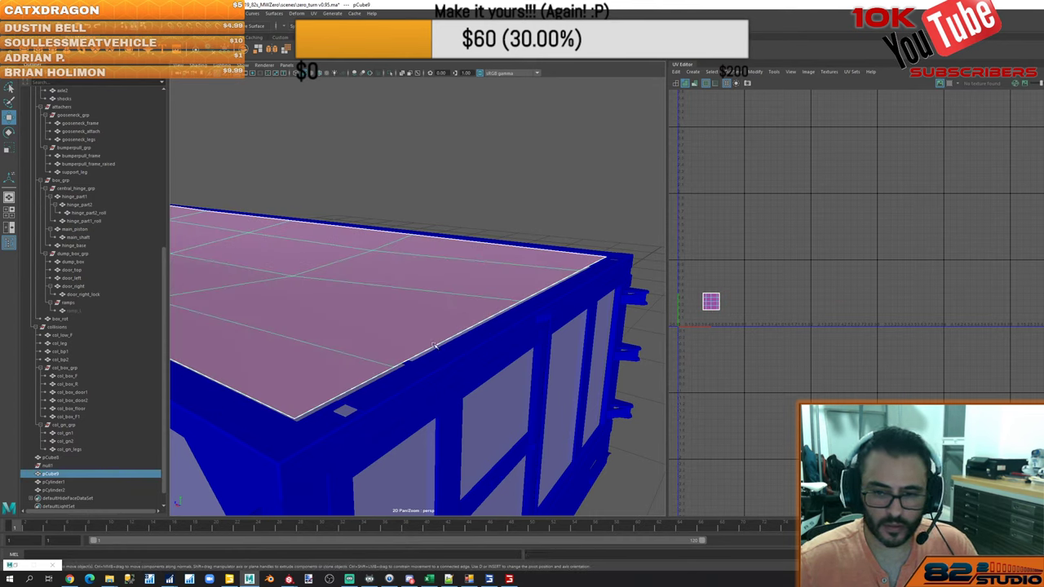
Extrude the four edges along the cover's rear border and, in the side view, move them toward the box's rear rail
{"action": "right_click_drag", "start_coordinate": [431, 325], "coordinate": [431, 300]}
{"action": "left_click", "coordinate": [361, 385]}
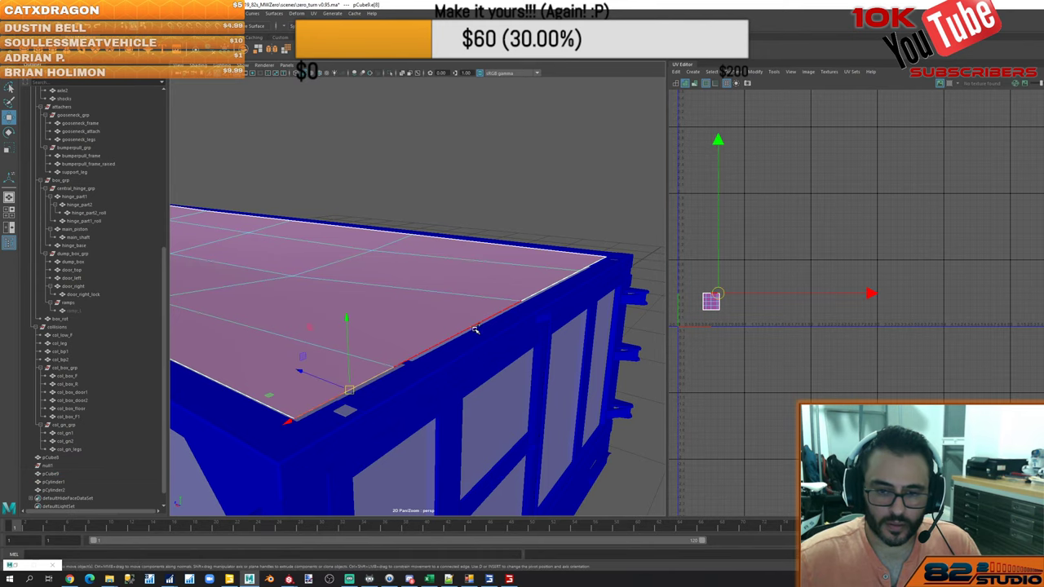
{"action": "left_click", "coordinate": [477, 327], "text": "shift"}
{"action": "left_click", "coordinate": [542, 292], "text": "shift"}
{"action": "left_click", "coordinate": [593, 266], "text": "shift"}
{"action": "key", "text": "space"}
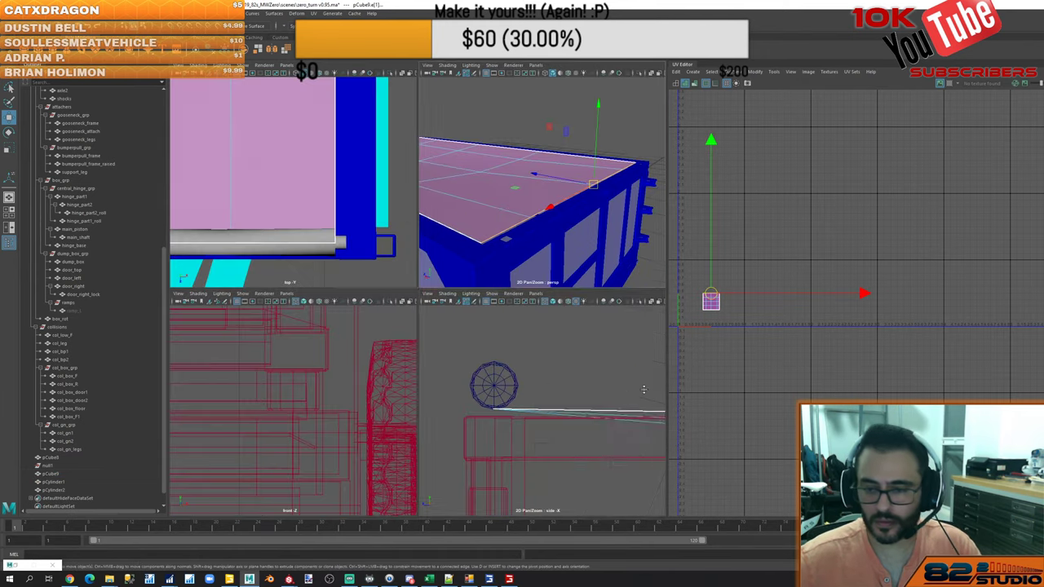
{"action": "key", "text": "space"}
{"action": "key", "text": "f"}
{"action": "key", "text": "a"}
{"action": "key", "text": "f"}
{"action": "scroll", "coordinate": [499, 304], "scroll_direction": "up", "scroll_amount": 10}
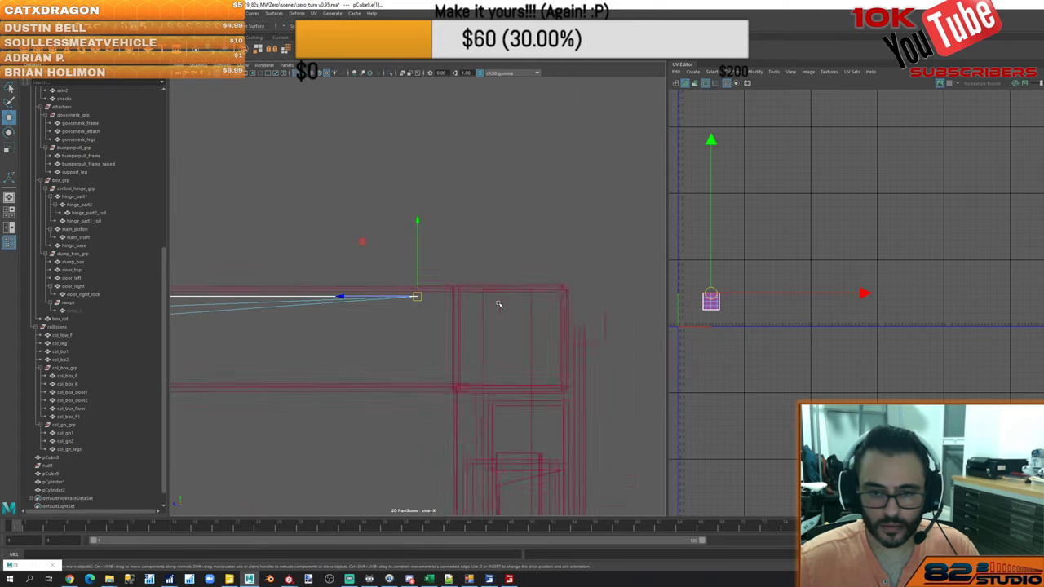
{"action": "mouse_move", "coordinate": [417, 297]}
{"action": "left_mouse_down"}
{"action": "mouse_move", "coordinate": [526, 262]}
{"action": "mouse_move", "coordinate": [422, 301]}
{"action": "mouse_move", "coordinate": [383, 287]}
{"action": "mouse_move", "coordinate": [511, 269]}
{"action": "mouse_move", "coordinate": [527, 257]}
{"action": "left_mouse_up"}
{"action": "key", "text": "ctrl+e"}
{"action": "key", "text": "space"}
{"action": "key", "text": "space"}
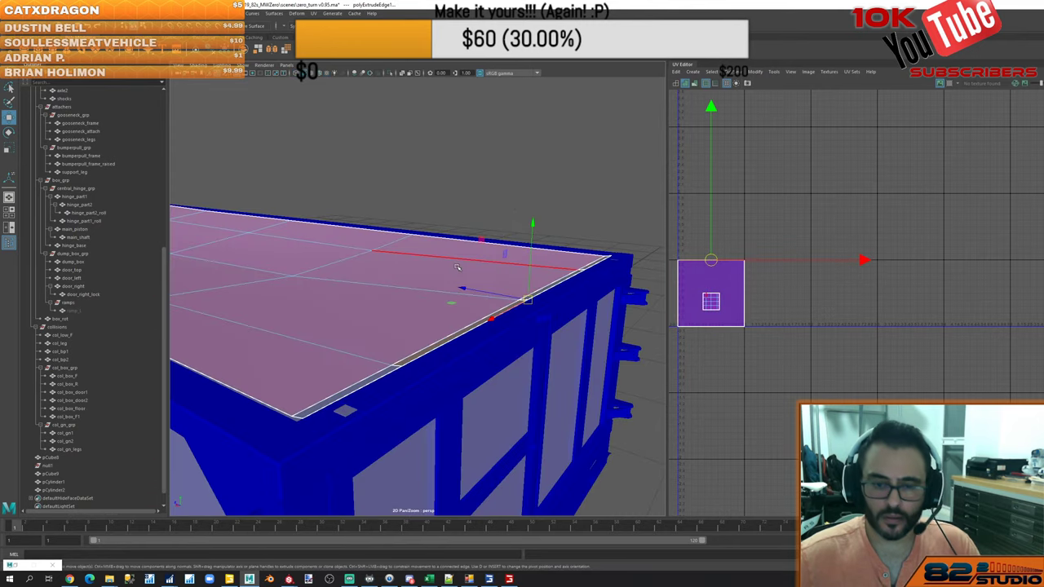
Select the edge loop where the new rear strip joins the cover
{"action": "mouse_move", "coordinate": [457, 267]}
{"action": "left_mouse_down", "text": "alt"}
{"action": "mouse_move", "coordinate": [510, 273]}
{"action": "mouse_move", "coordinate": [483, 250]}
{"action": "mouse_move", "coordinate": [472, 258]}
{"action": "mouse_move", "coordinate": [496, 270]}
{"action": "left_mouse_up", "text": "alt"}
{"action": "right_click_drag", "start_coordinate": [551, 222], "coordinate": [535, 264]}
{"action": "left_click_drag", "start_coordinate": [536, 264], "coordinate": [561, 286], "text": "alt"}
{"action": "right_click_drag", "start_coordinate": [500, 334], "coordinate": [501, 315]}
{"action": "double_click", "coordinate": [526, 328]}
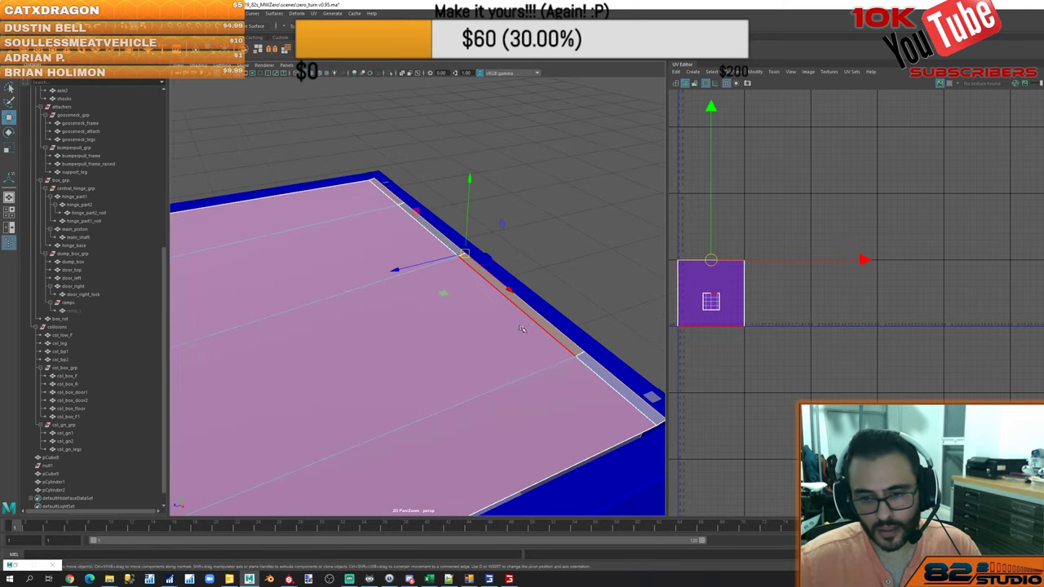
{"action": "right_click_drag", "start_coordinate": [552, 170], "coordinate": [623, 170], "text": "shift"}
{"action": "key", "text": "r"}
Return to object mode, deselect the cover and check the extended edge's fit against the box's rear rail
{"action": "right_click_drag", "start_coordinate": [544, 196], "coordinate": [582, 175]}
{"action": "left_click_drag", "start_coordinate": [582, 174], "coordinate": [571, 155], "text": "alt"}
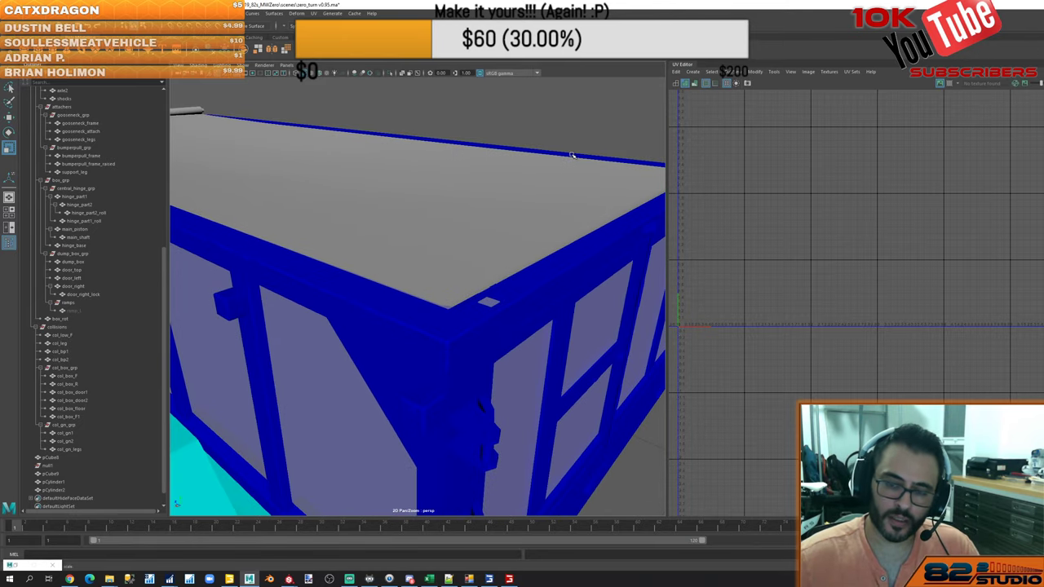
{"action": "left_click_drag", "start_coordinate": [467, 304], "coordinate": [419, 321], "text": "alt"}
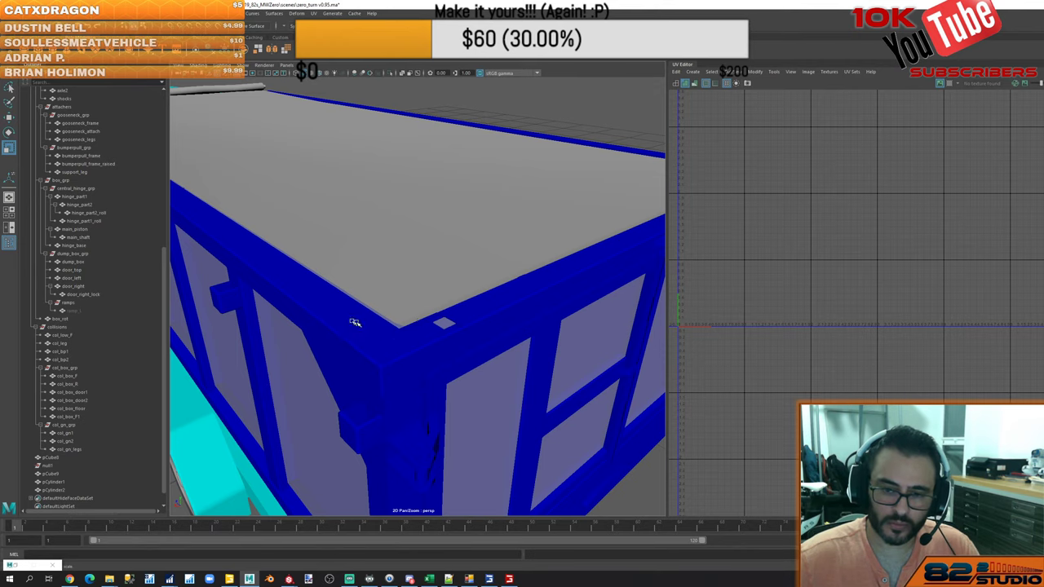
Create a polygon cylinder and rotate it to lie horizontally across the width of the dump trailer
{"action": "scroll", "coordinate": [414, 270], "scroll_direction": "down", "scroll_amount": 6}
{"action": "scroll", "coordinate": [428, 282], "scroll_direction": "up", "scroll_amount": 5}
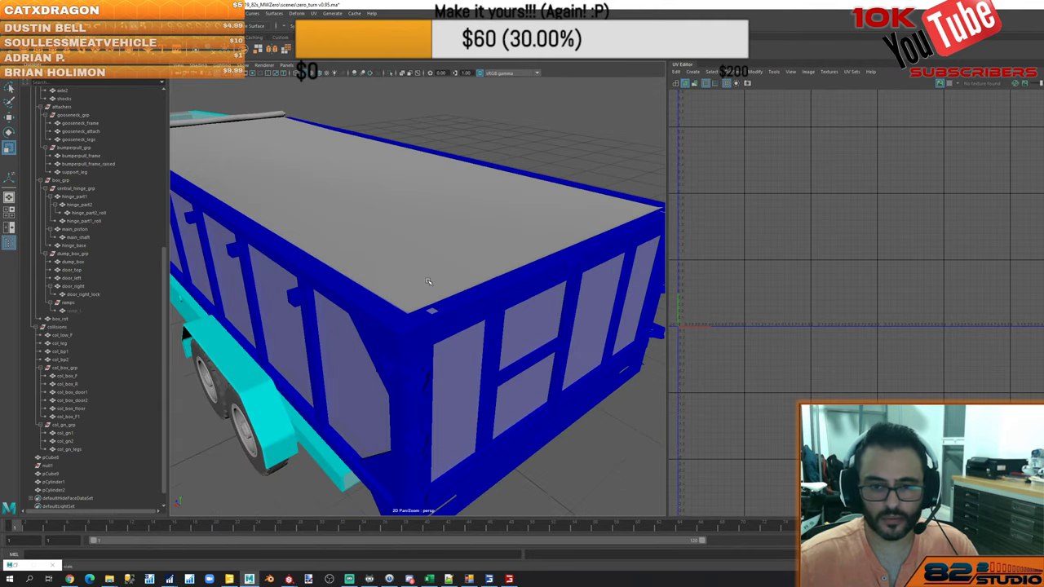
{"action": "left_click", "coordinate": [427, 281]}
{"action": "scroll", "coordinate": [539, 290], "scroll_direction": "down", "scroll_amount": 5}
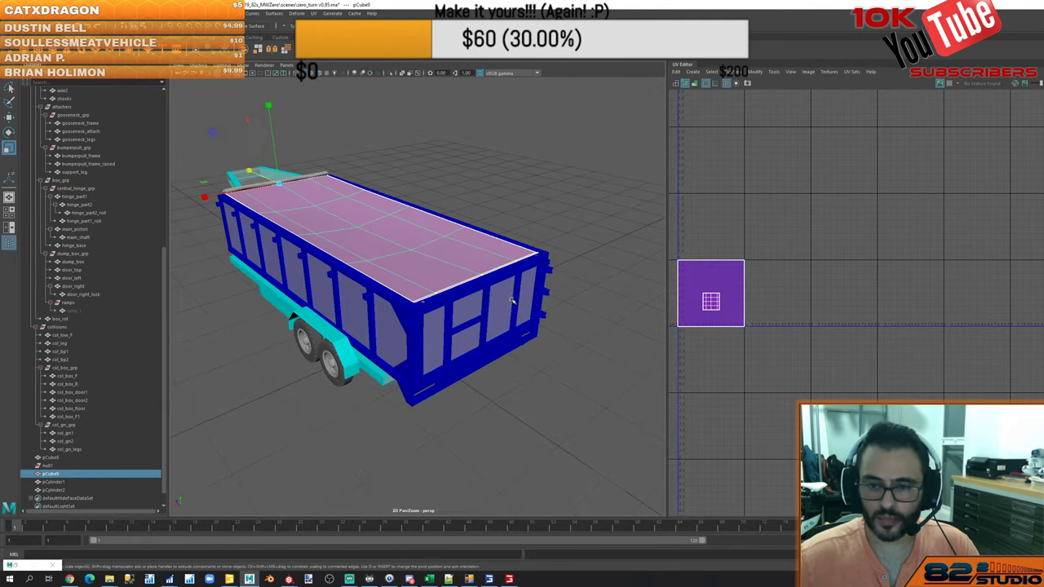
{"action": "left_click", "coordinate": [573, 343]}
{"action": "right_click", "coordinate": [578, 329], "text": "shift"}
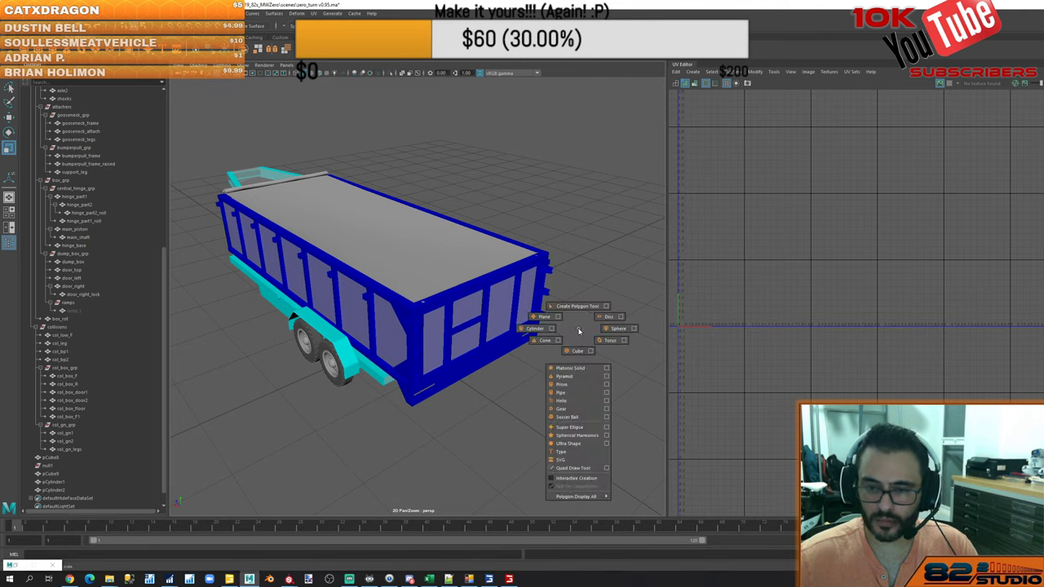
{"action": "left_click", "coordinate": [534, 328]}
{"action": "key", "text": "e"}
{"action": "left_click_drag", "start_coordinate": [371, 303], "coordinate": [328, 336]}
{"action": "key", "text": "w"}
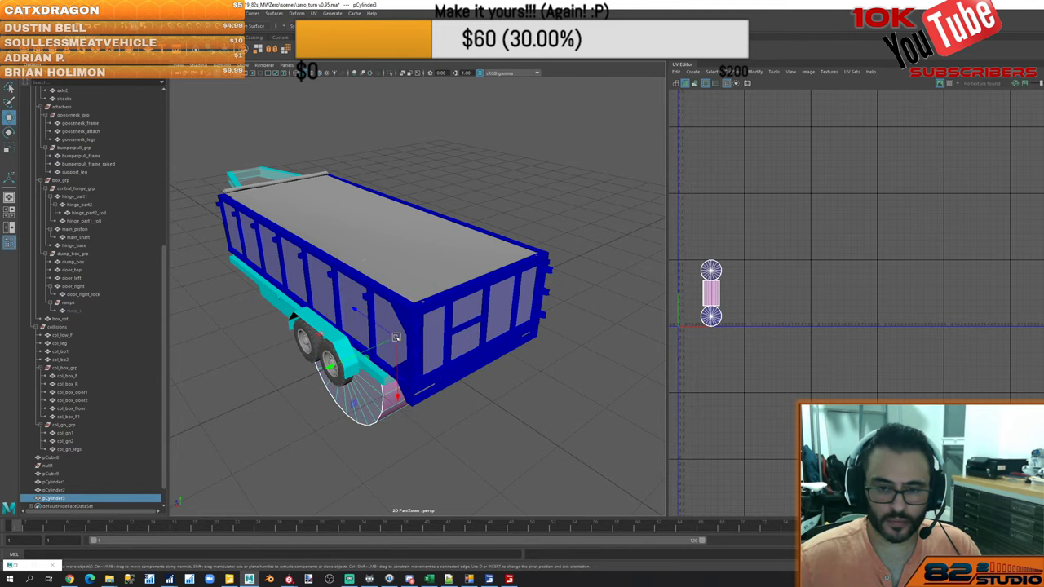
Snap the new cylinder to the middle of the tarp's rear edge on top of the dump box
{"action": "left_click", "coordinate": [461, 278]}
{"action": "scroll", "coordinate": [389, 353], "scroll_direction": "up", "scroll_amount": 3}
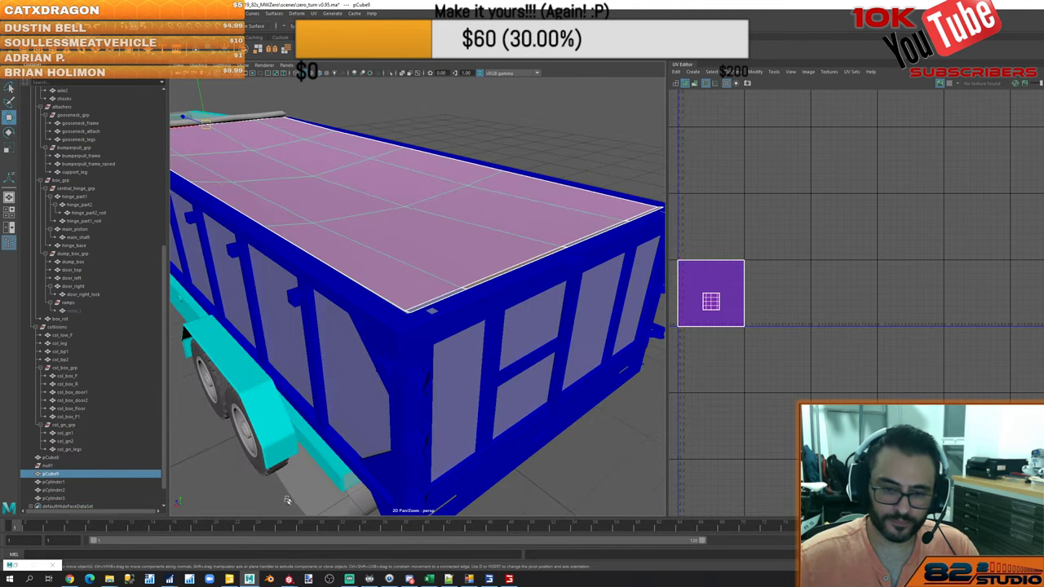
{"action": "left_click", "coordinate": [328, 487]}
{"action": "key", "text": "v"}
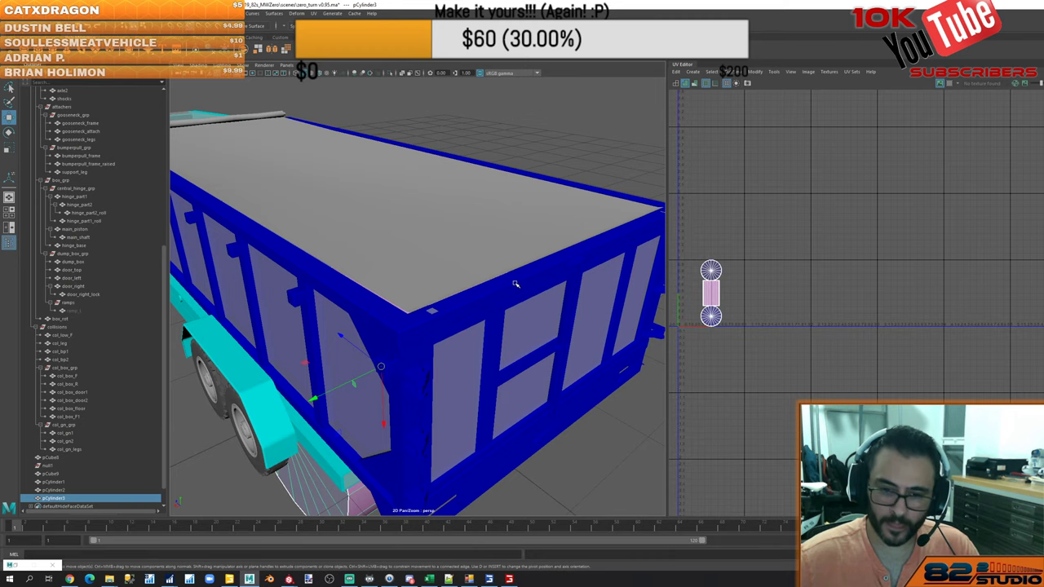
{"action": "left_click_drag", "start_coordinate": [382, 366], "coordinate": [553, 239]}
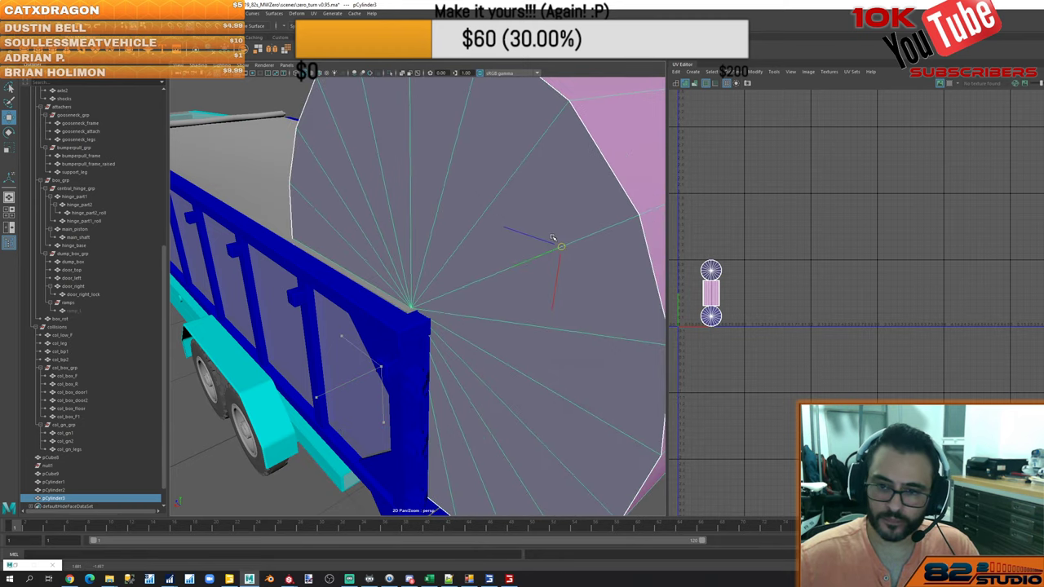
Examine the cylinder's position against the tarp and rear frame in wireframe, from perspective and side views
{"action": "key", "text": "4"}
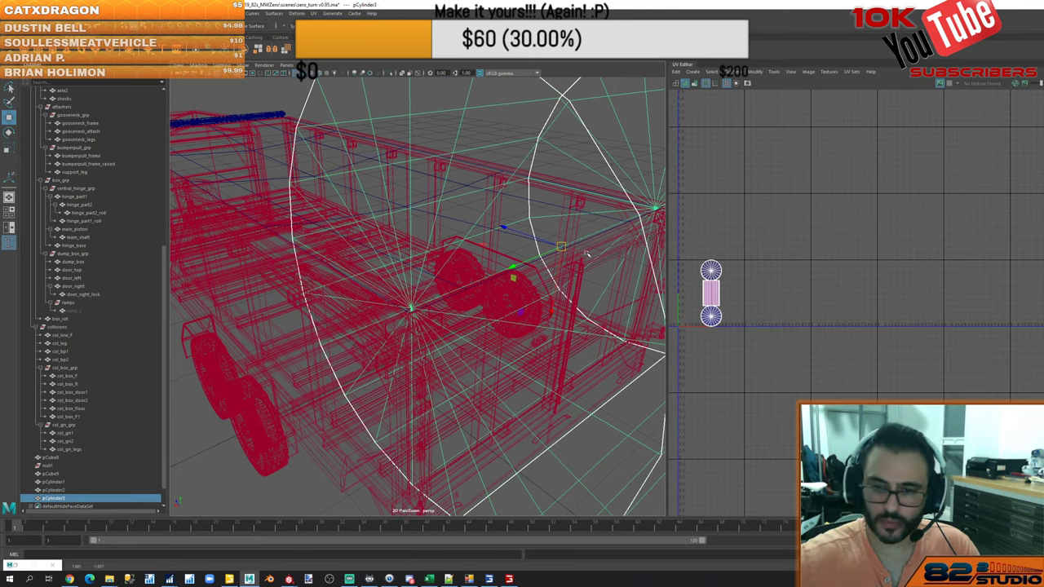
{"action": "left_click_drag", "start_coordinate": [607, 275], "coordinate": [635, 270], "text": "alt"}
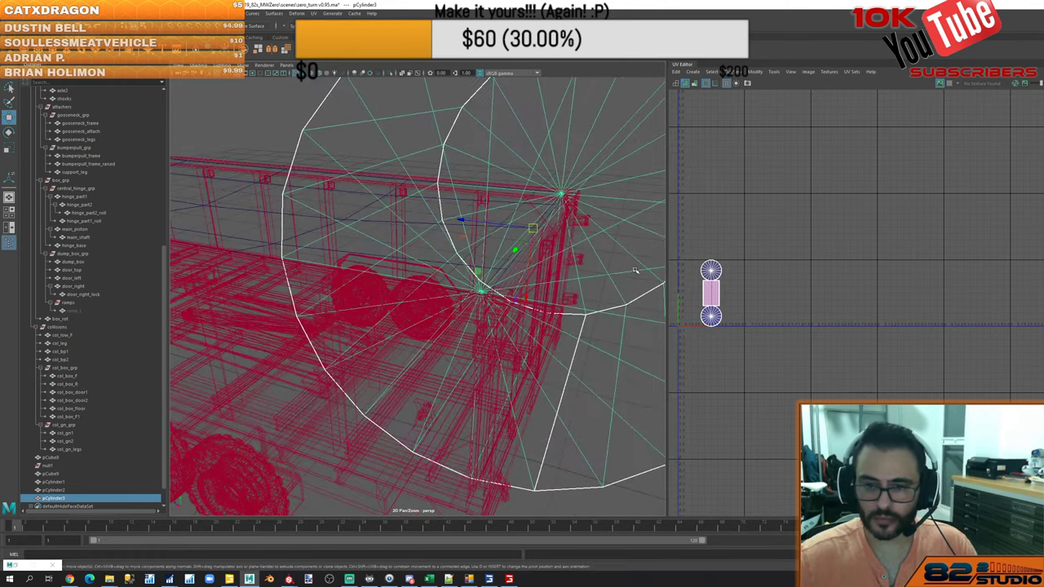
{"action": "scroll", "coordinate": [593, 272], "scroll_direction": "down", "scroll_amount": 4}
{"action": "left_click", "coordinate": [547, 225]}
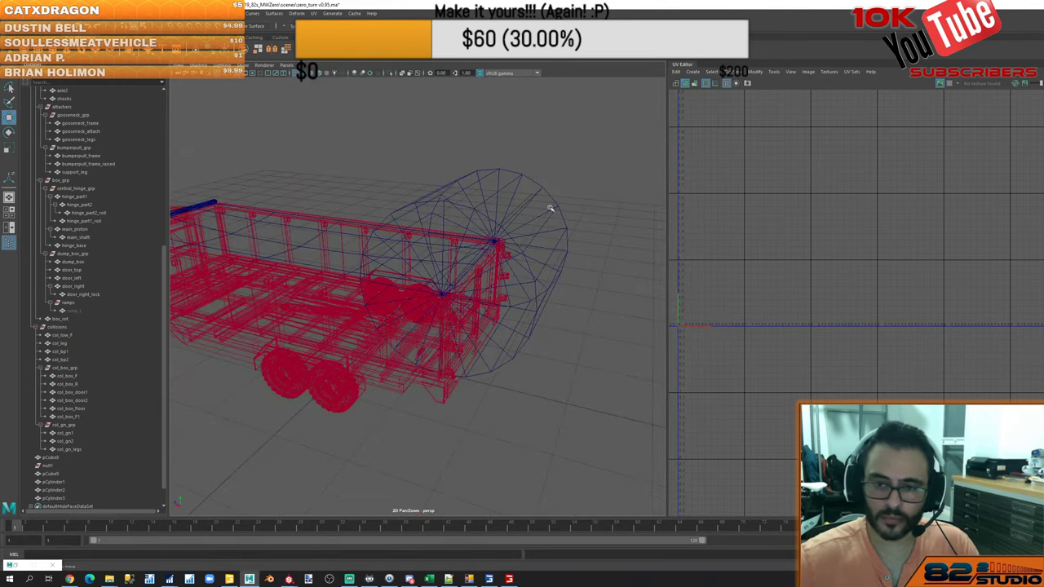
{"action": "left_click", "coordinate": [547, 210]}
{"action": "key", "text": "space"}
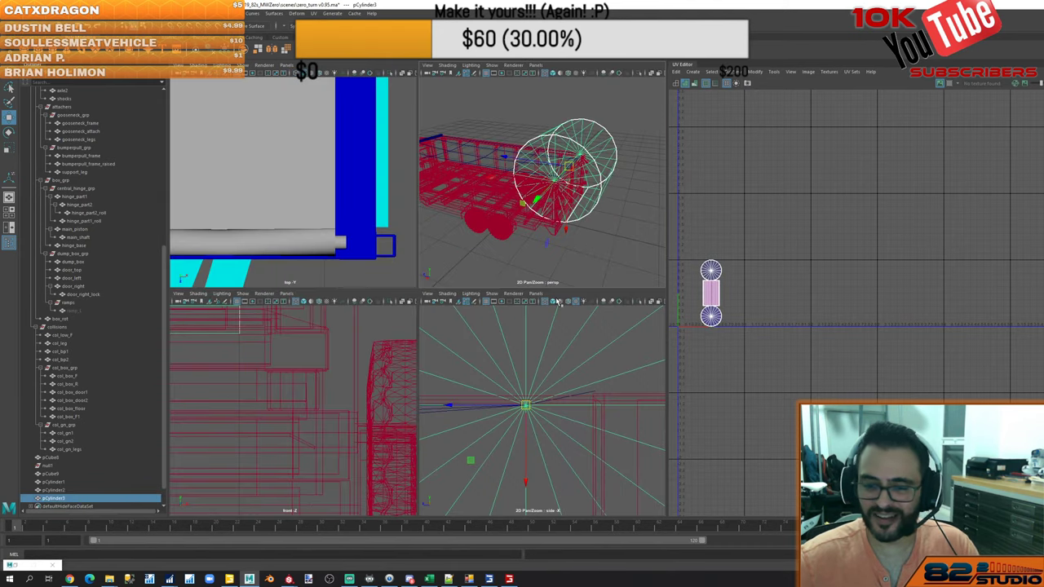
{"action": "key", "text": "space"}
{"action": "key", "text": "1"}
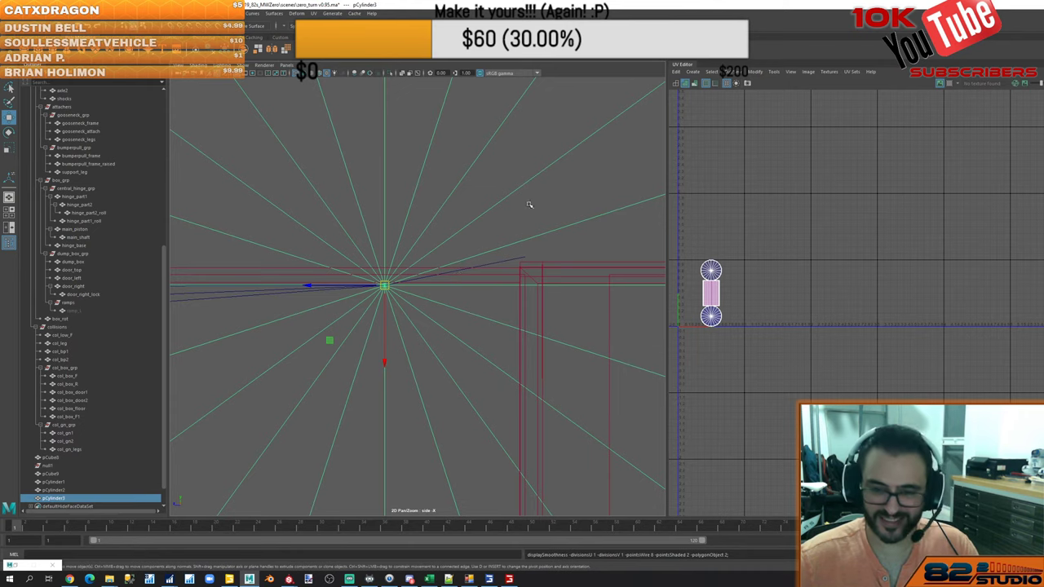
{"action": "key", "text": "space"}
{"action": "key", "text": "space"}
{"action": "left_click", "coordinate": [604, 174]}
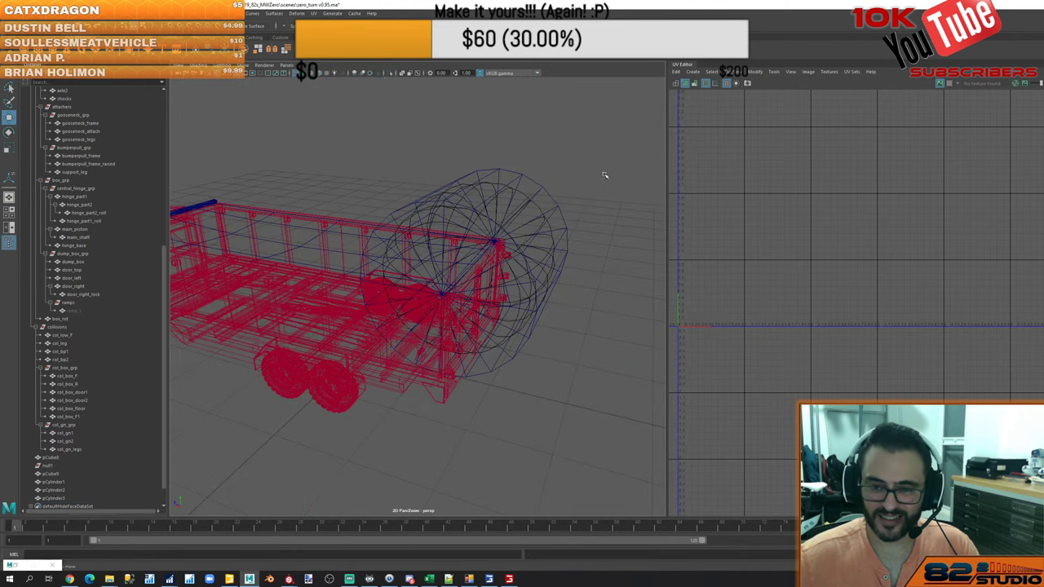
Turn off the cylinder's smooth preview and scale it down uniformly to a small piece at the tarp's rear edge
{"action": "left_click", "coordinate": [556, 210]}
{"action": "key", "text": "1"}
{"action": "key", "text": "e"}
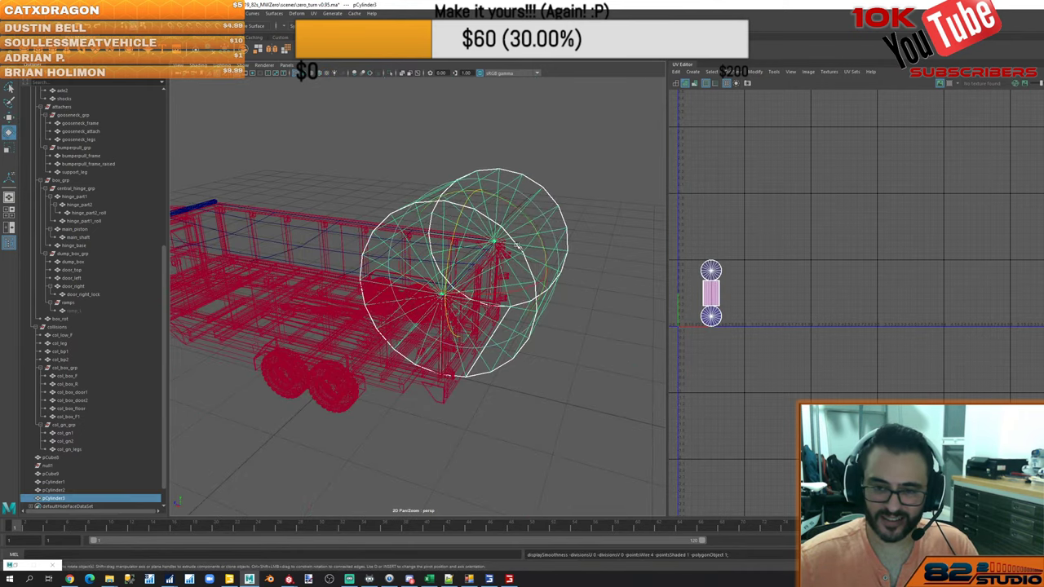
{"action": "key", "text": "r"}
{"action": "left_click_drag", "start_coordinate": [475, 265], "coordinate": [359, 363]}
{"action": "key", "text": "f"}
{"action": "key", "text": "5"}
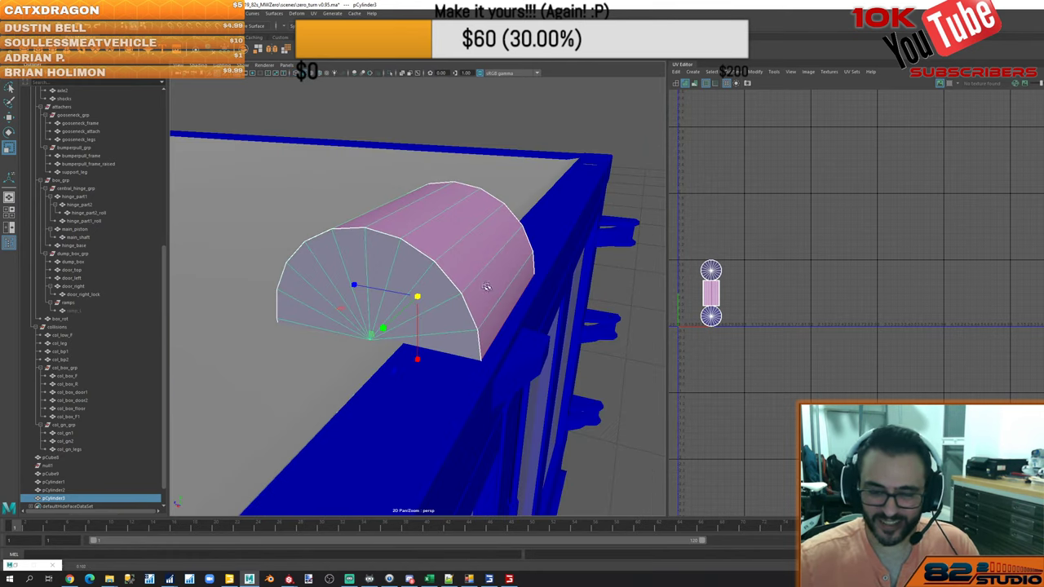
Move the small cylinder slightly rearward onto the end of the tarp, working in wireframe
{"action": "key", "text": "4"}
{"action": "left_click_drag", "start_coordinate": [483, 289], "coordinate": [439, 298], "text": "alt"}
{"action": "key", "text": "w"}
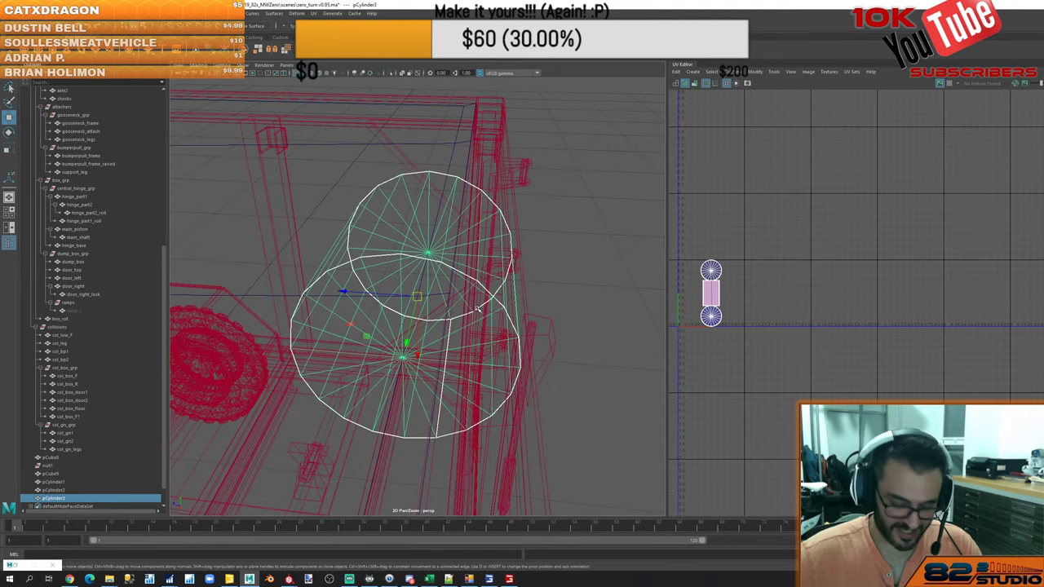
{"action": "left_click_drag", "start_coordinate": [417, 297], "coordinate": [447, 291]}
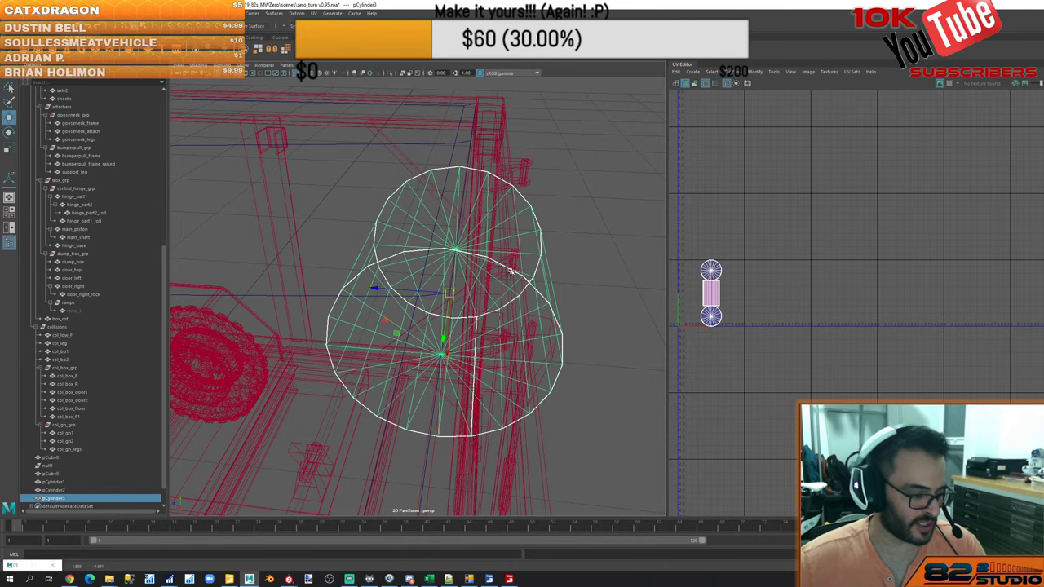
Reduce the cylinder's axis subdivisions to six sides
{"action": "left_click_drag", "start_coordinate": [509, 271], "coordinate": [286, 412], "text": "alt"}
{"action": "key", "text": "r"}
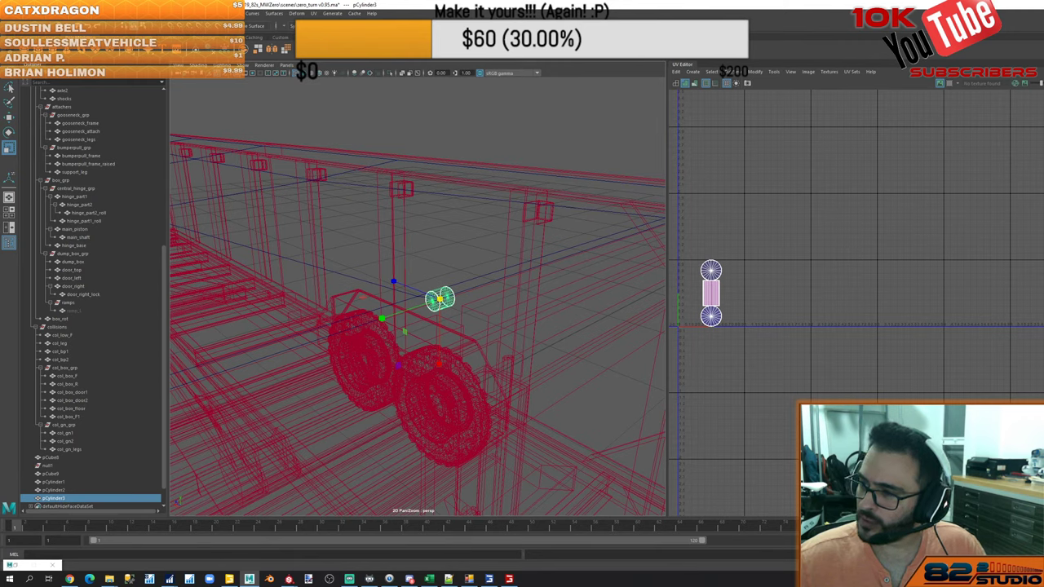
{"action": "key", "text": "Return"}
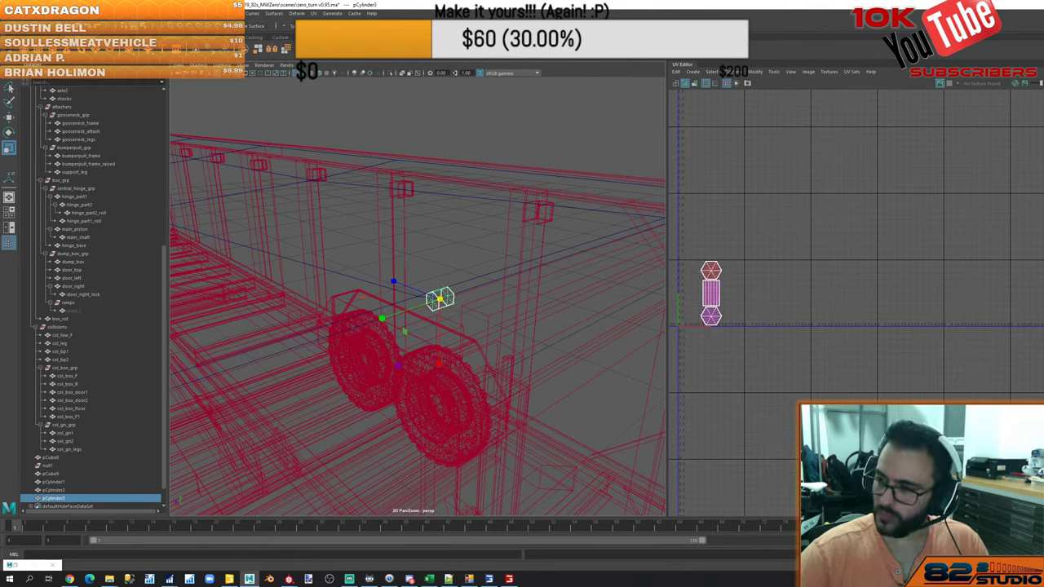
Stretch the six-sided cylinder along its length until it spans the full rear width of the tarp
{"action": "scroll", "coordinate": [448, 284], "scroll_direction": "down", "scroll_amount": 5}
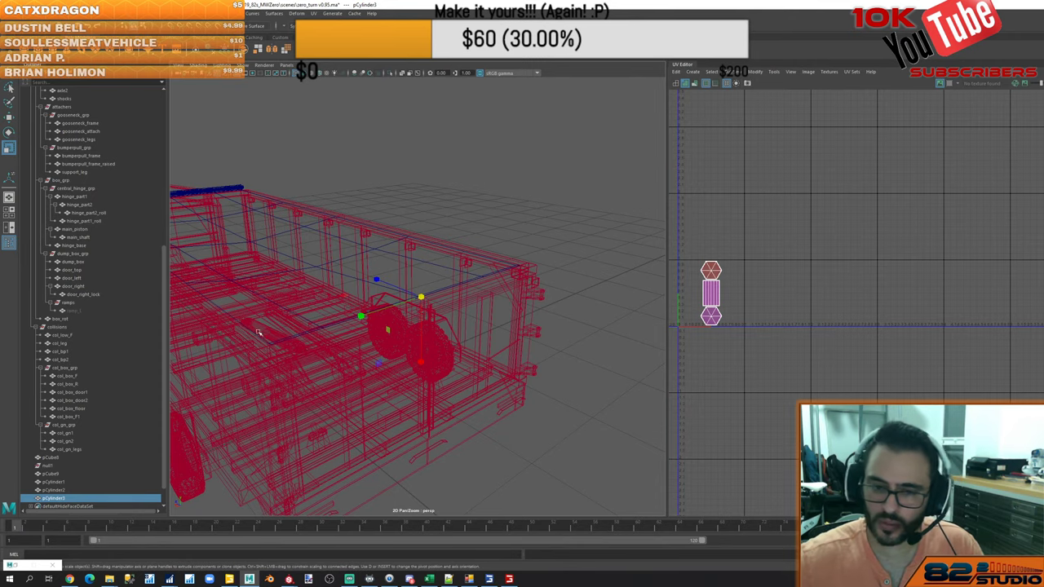
{"action": "left_click", "coordinate": [578, 262]}
{"action": "scroll", "coordinate": [489, 281], "scroll_direction": "up", "scroll_amount": 5}
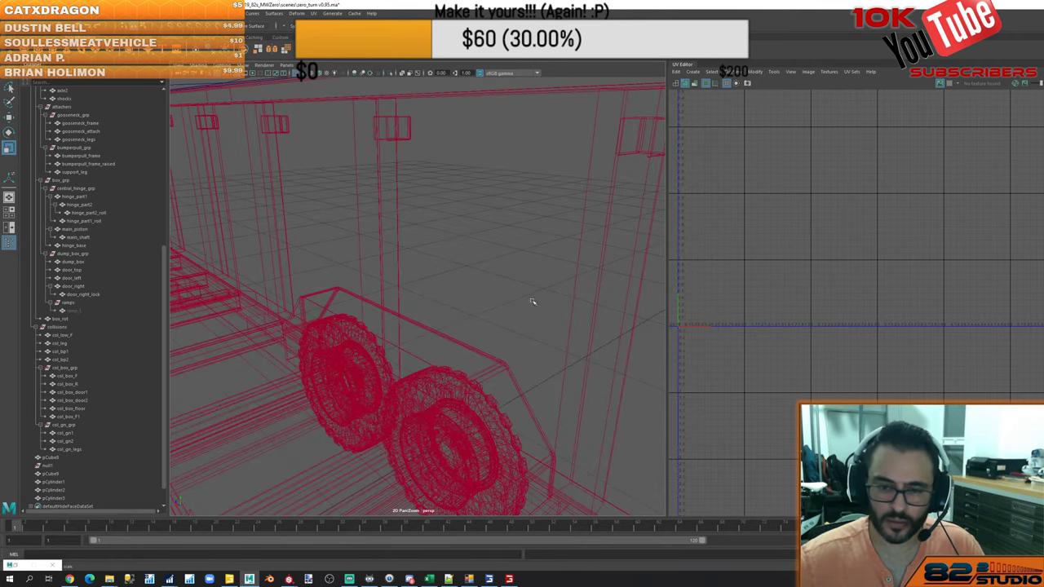
{"action": "scroll", "coordinate": [534, 303], "scroll_direction": "down", "scroll_amount": 2}
{"action": "left_click", "coordinate": [432, 299]}
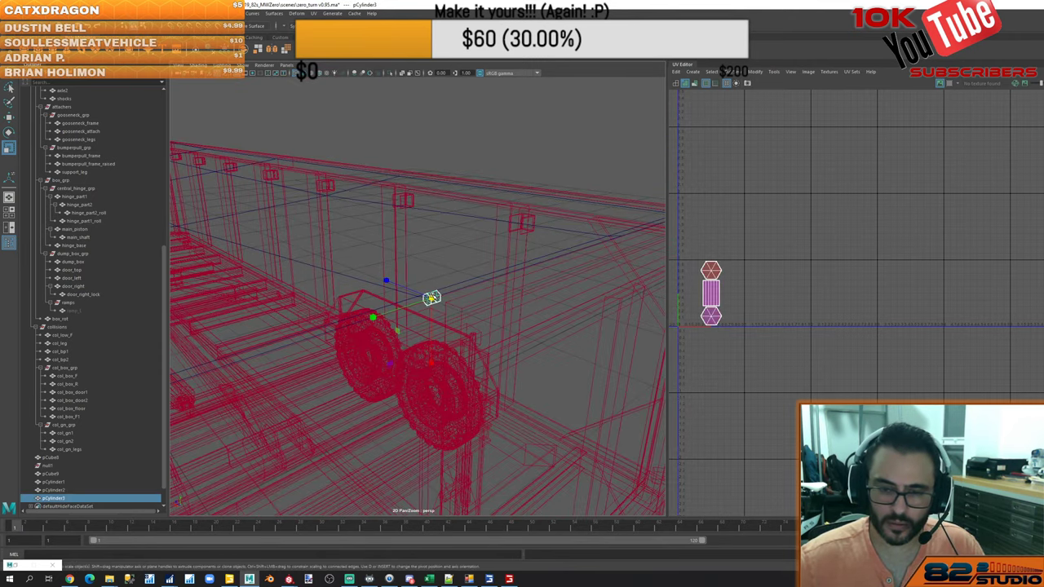
{"action": "key", "text": "5"}
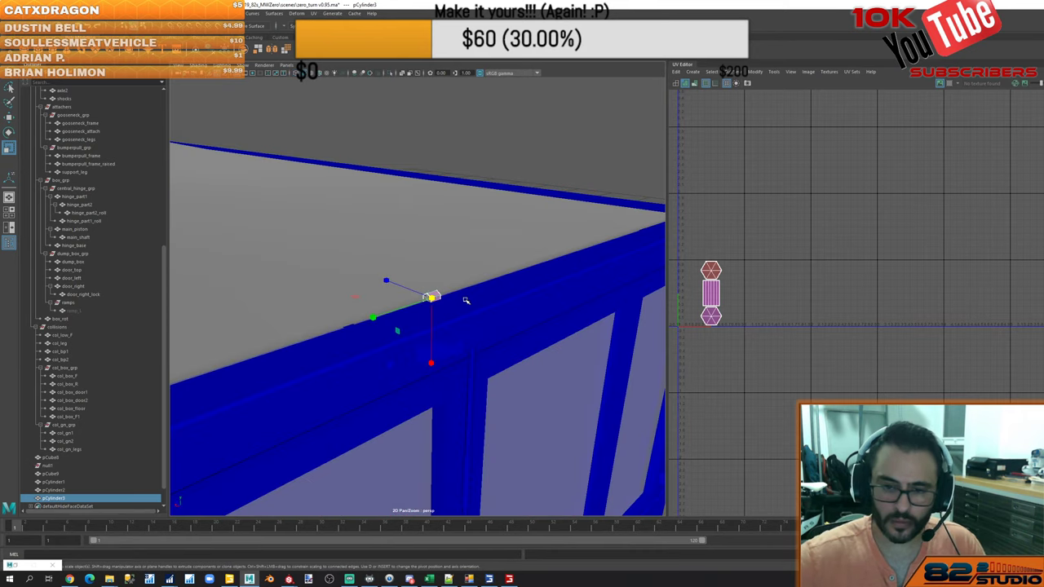
{"action": "scroll", "coordinate": [479, 305], "scroll_direction": "down", "scroll_amount": 5}
{"action": "mouse_move", "coordinate": [444, 320]}
{"action": "left_mouse_down", "text": "alt"}
{"action": "mouse_move", "coordinate": [452, 414]}
{"action": "mouse_move", "coordinate": [443, 329]}
{"action": "mouse_move", "coordinate": [395, 318]}
{"action": "left_mouse_up", "text": "alt"}
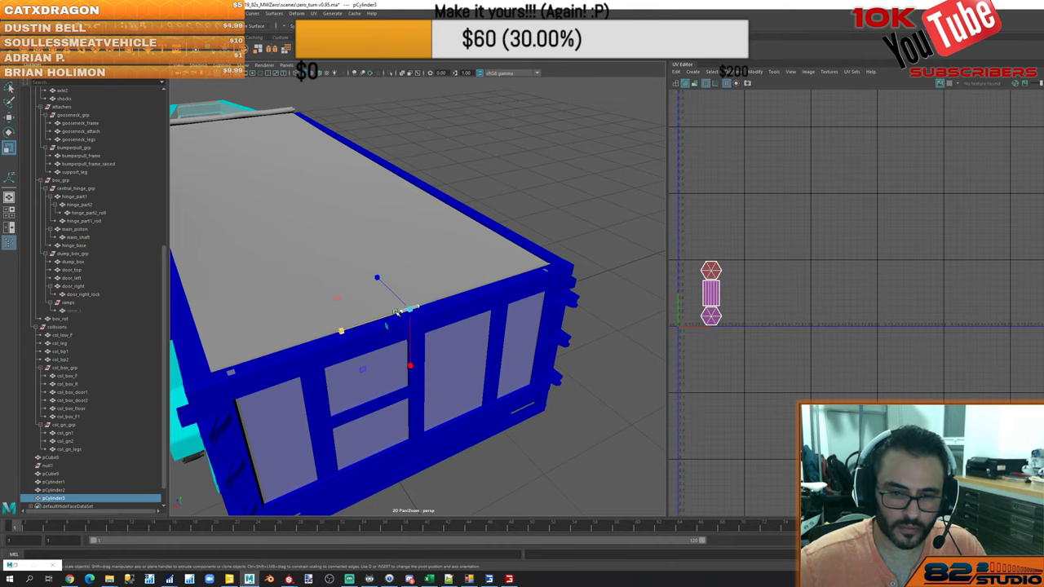
{"action": "left_click_drag", "start_coordinate": [409, 310], "coordinate": [158, 402]}
{"action": "key", "text": "ctrl+z"}
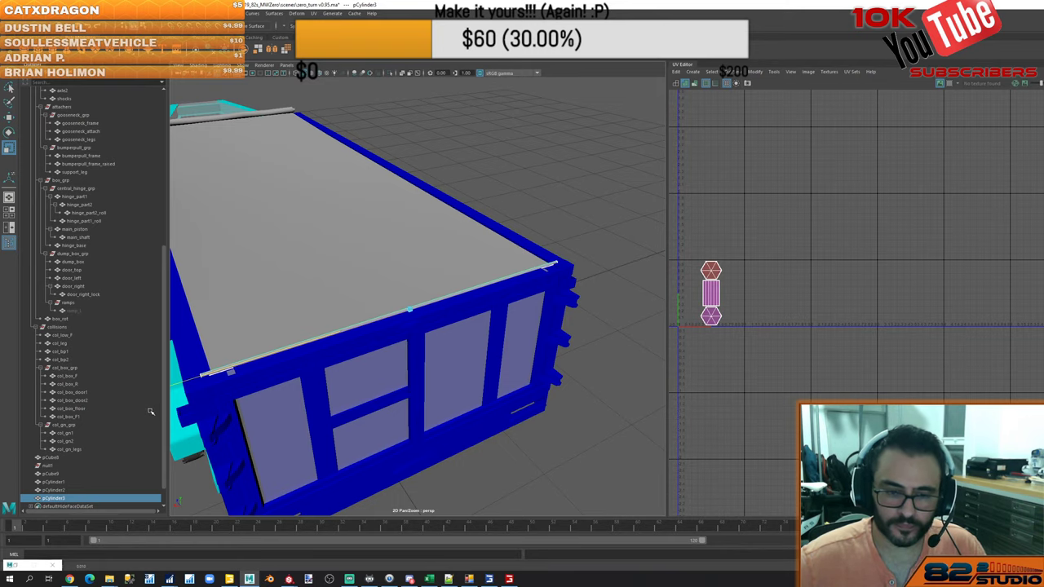
{"action": "left_click_drag", "start_coordinate": [150, 411], "coordinate": [150, 411]}
Scale down the bar's hexagonal cross-section in side view, keeping its length
{"action": "key", "text": "space"}
{"action": "key", "text": "space"}
{"action": "key", "text": "f"}
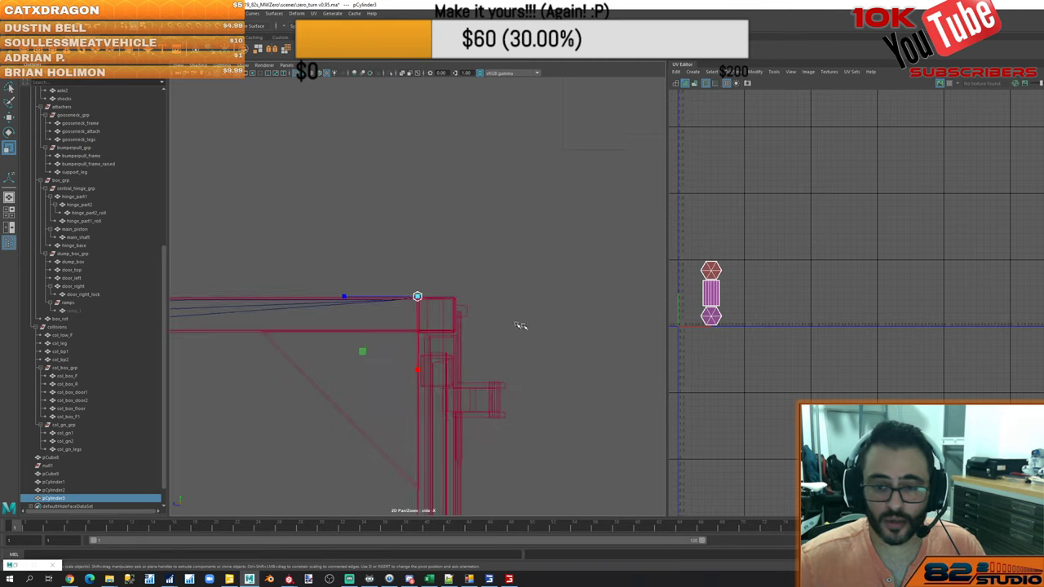
{"action": "scroll", "coordinate": [506, 314], "scroll_direction": "up", "scroll_amount": 8}
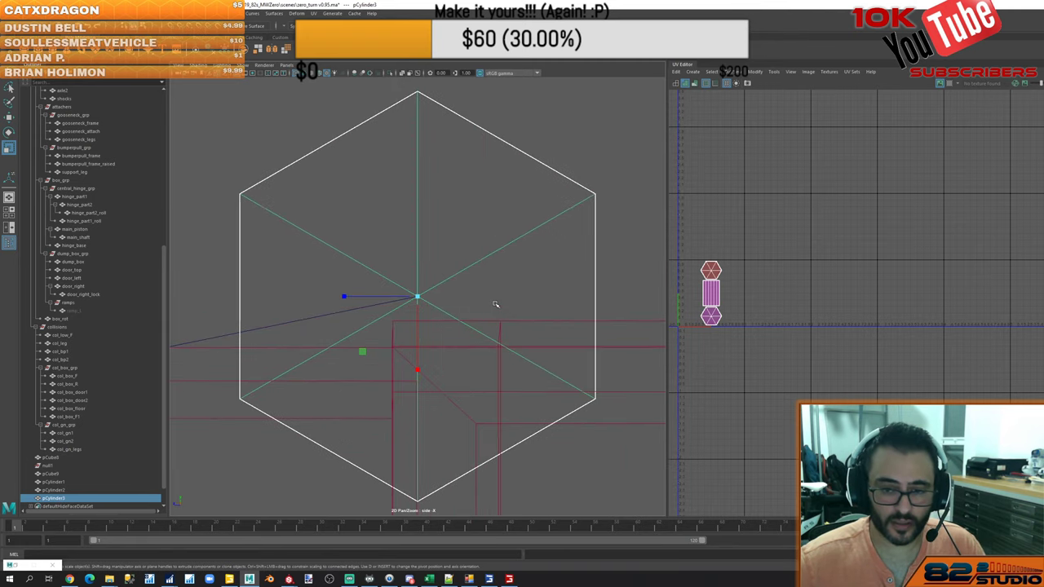
{"action": "key", "text": "e"}
{"action": "key", "text": "r"}
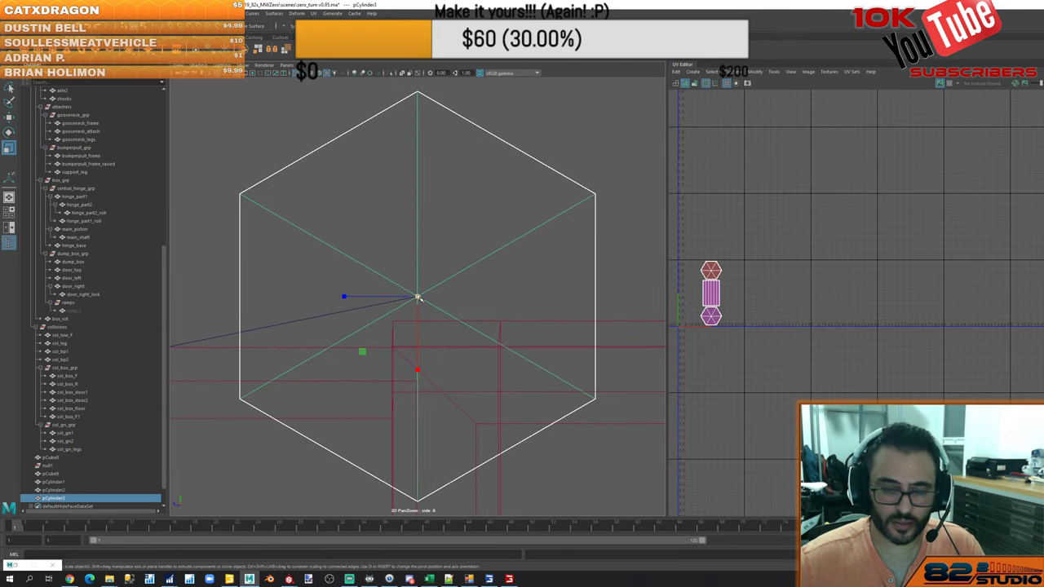
{"action": "left_click_drag", "start_coordinate": [418, 299], "coordinate": [388, 349]}
Select the bar's lengthwise edges in perspective view and soften them
{"action": "key", "text": "space"}
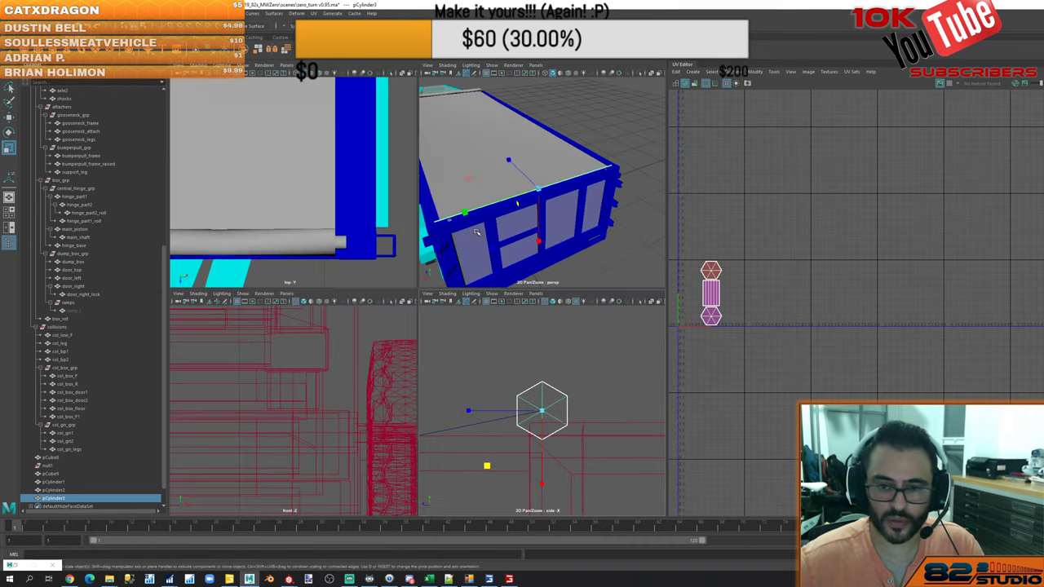
{"action": "key", "text": "space"}
{"action": "left_click_drag", "start_coordinate": [461, 276], "coordinate": [494, 247], "text": "alt"}
{"action": "middle_click_drag", "start_coordinate": [436, 273], "coordinate": [482, 255], "text": "alt"}
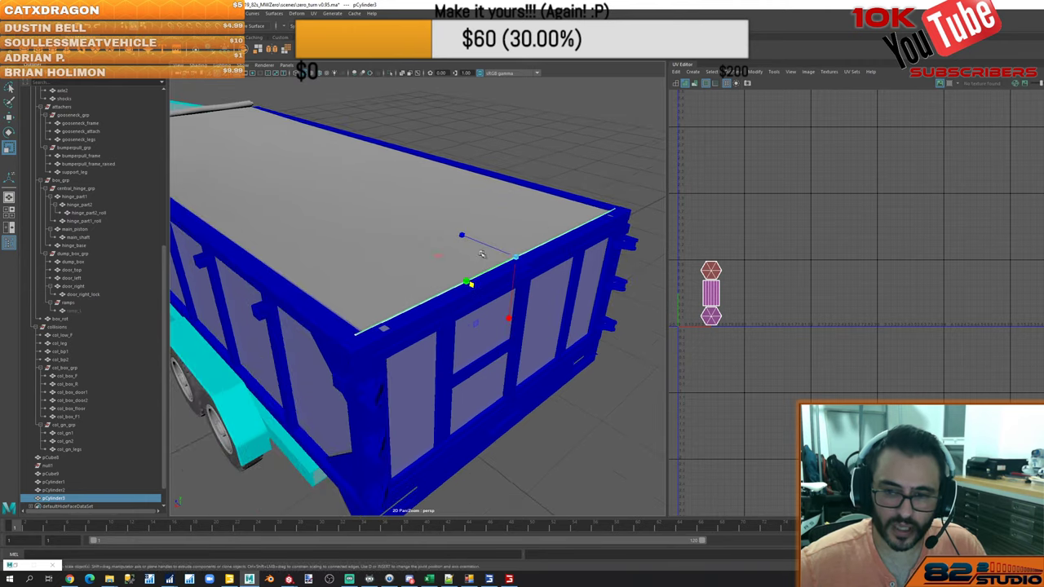
{"action": "right_click_drag", "start_coordinate": [482, 255], "coordinate": [469, 364], "text": "alt"}
{"action": "right_click_drag", "start_coordinate": [575, 101], "coordinate": [582, 77]}
{"action": "left_click_drag", "start_coordinate": [522, 207], "coordinate": [548, 286]}
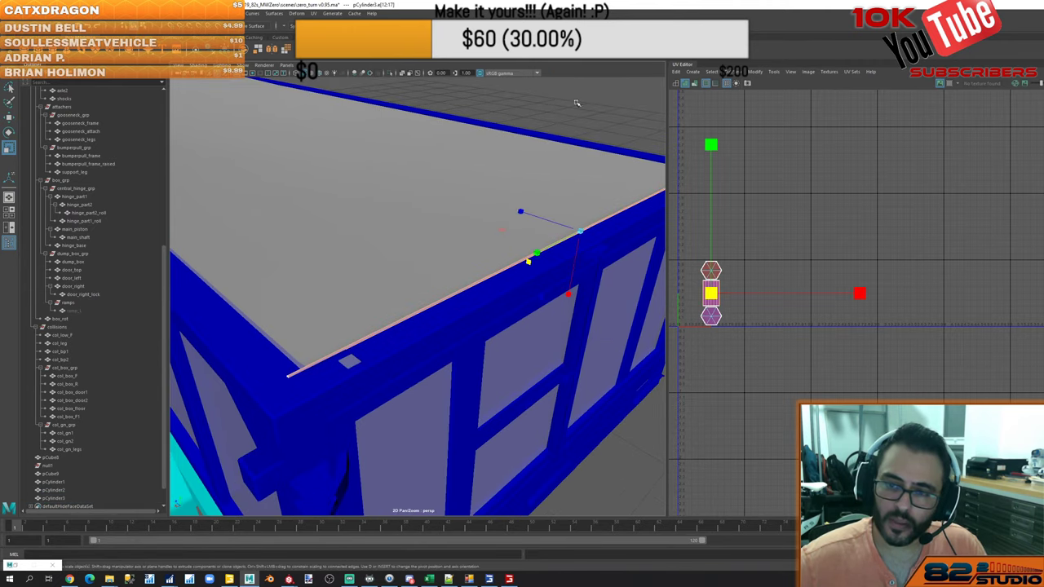
{"action": "right_click_drag", "start_coordinate": [578, 104], "coordinate": [617, 107], "text": "shift"}
Rotate the bar about its long axis in side view so that a flat side of the hexagon faces down
{"action": "key", "text": "space"}
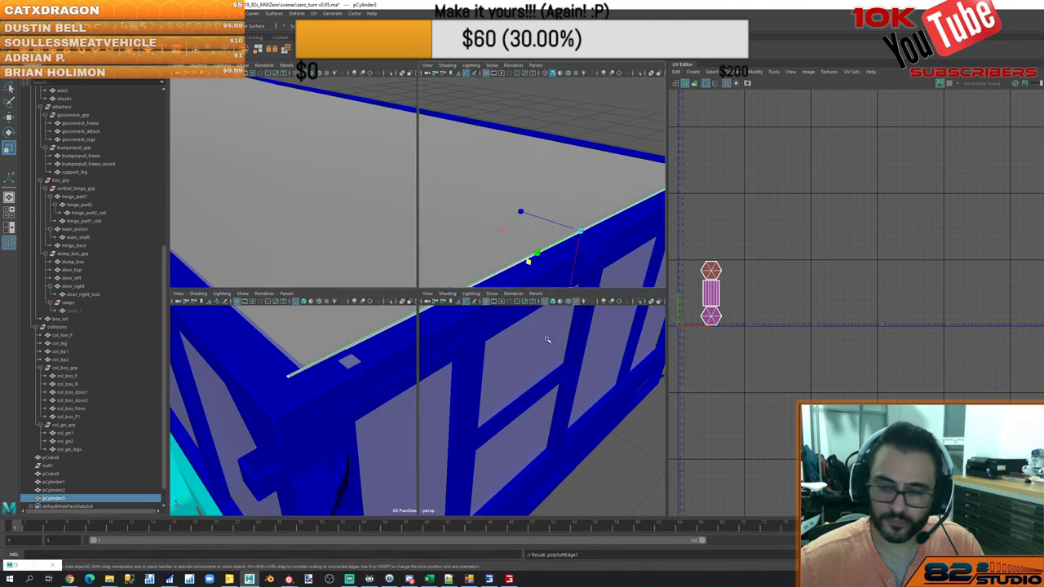
{"action": "key", "text": "space"}
{"action": "key", "text": "f"}
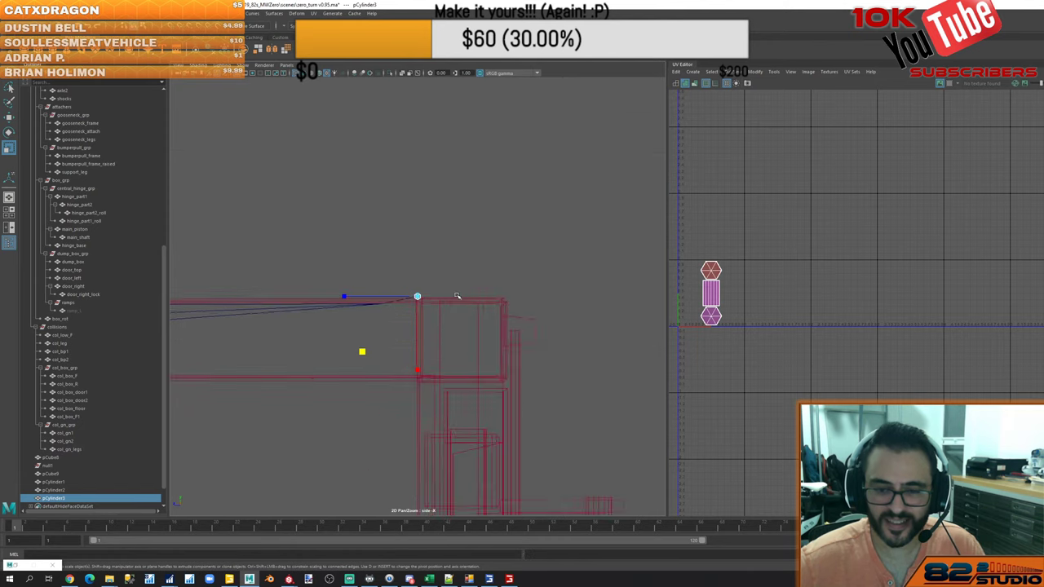
{"action": "key", "text": "w"}
{"action": "key", "text": "e"}
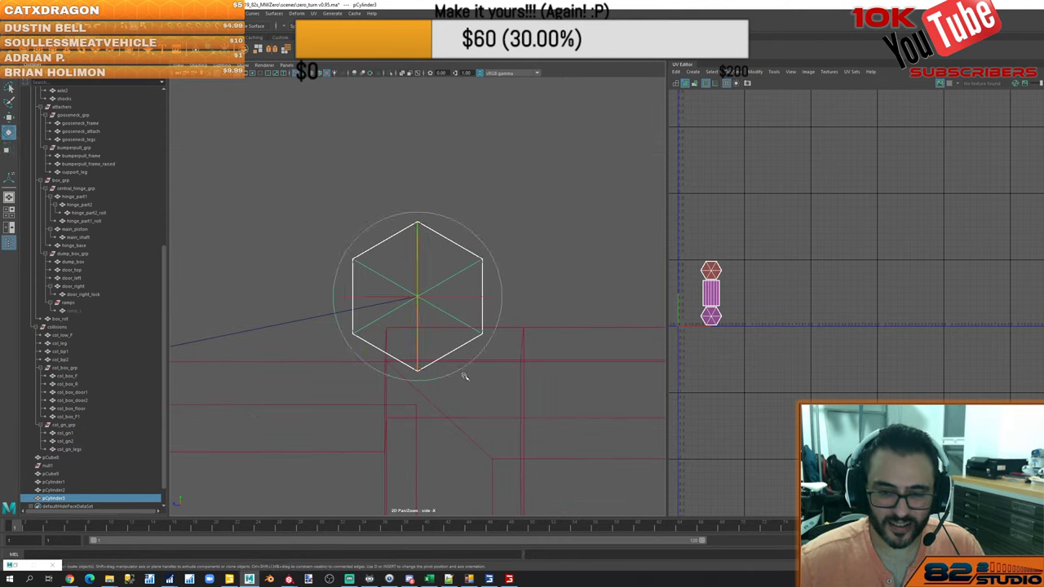
{"action": "left_click_drag", "start_coordinate": [434, 382], "coordinate": [499, 390]}
{"action": "key", "text": "w"}
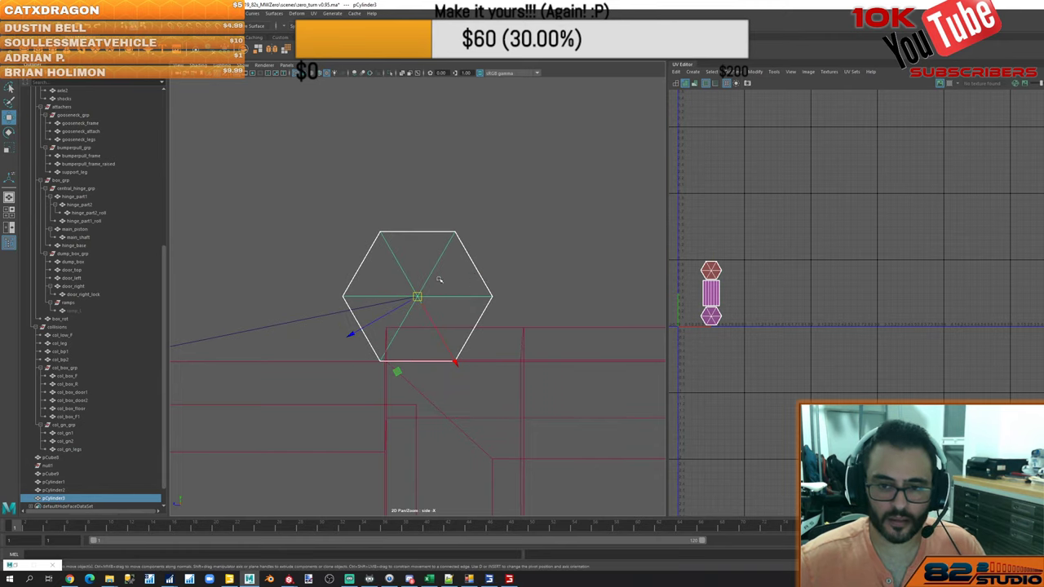
Raise the bar onto the top of the rear rail, then lift the tarp's rear edge vertices to the bar's centre in side view
{"action": "left_click_drag", "start_coordinate": [464, 208], "coordinate": [416, 186]}
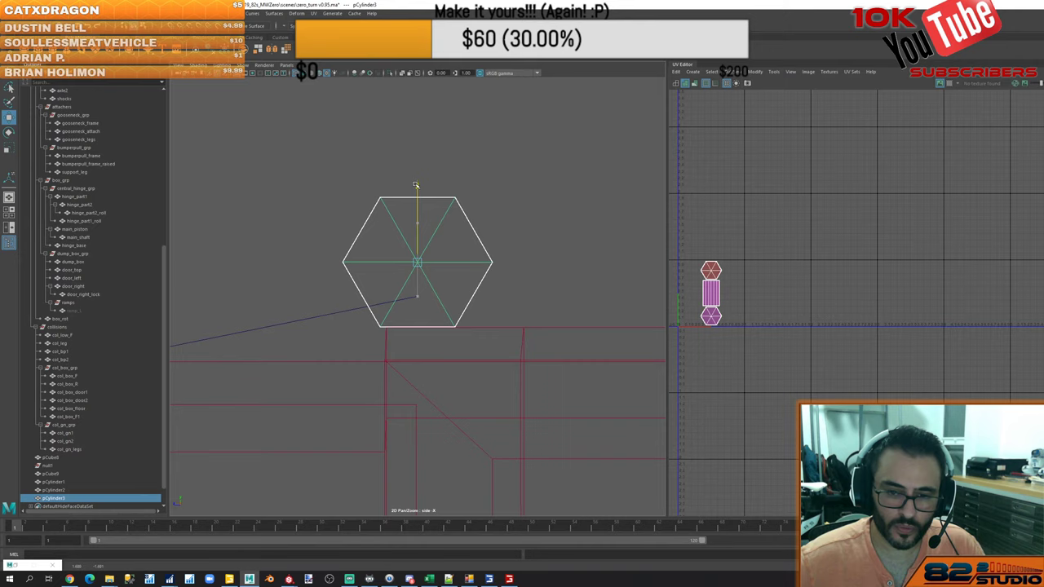
{"action": "left_click", "coordinate": [304, 320]}
{"action": "right_click_drag", "start_coordinate": [305, 323], "coordinate": [269, 321]}
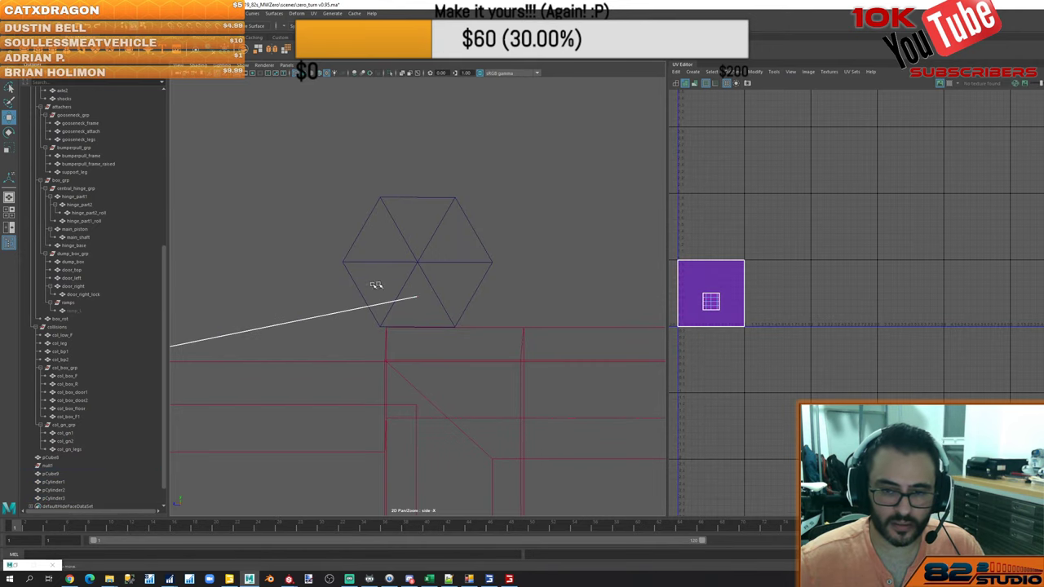
{"action": "left_click_drag", "start_coordinate": [396, 277], "coordinate": [444, 307]}
{"action": "left_click_drag", "start_coordinate": [423, 238], "coordinate": [416, 186]}
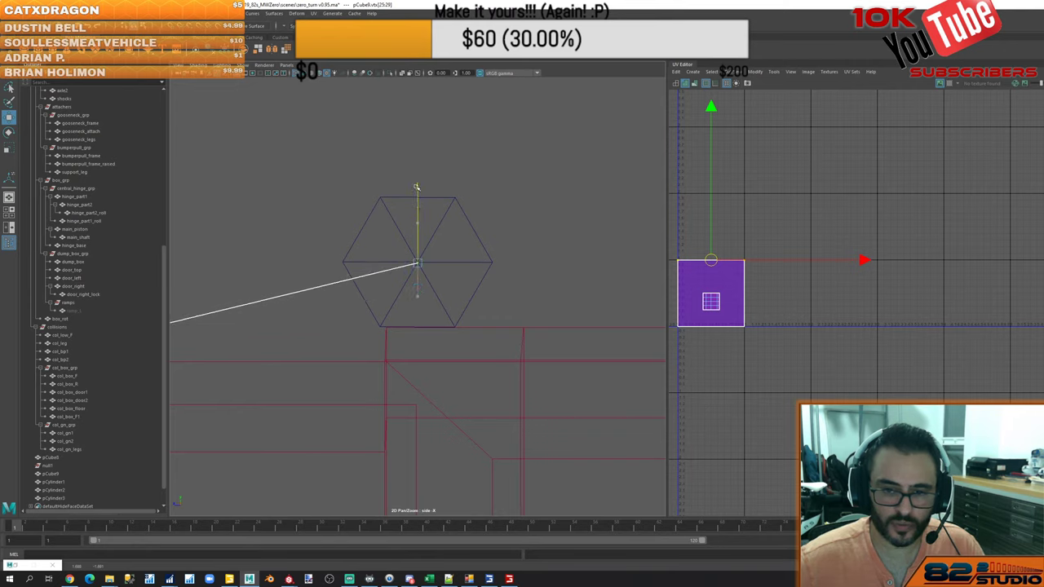
Shift the next row of tarp vertices forward in side view to ease the slope up to the bar, finishing in perspective view
{"action": "middle_click_drag", "start_coordinate": [327, 285], "coordinate": [577, 244], "text": "alt"}
{"action": "scroll", "coordinate": [430, 309], "scroll_direction": "down", "scroll_amount": 15}
{"action": "scroll", "coordinate": [429, 305], "scroll_direction": "up", "scroll_amount": 4}
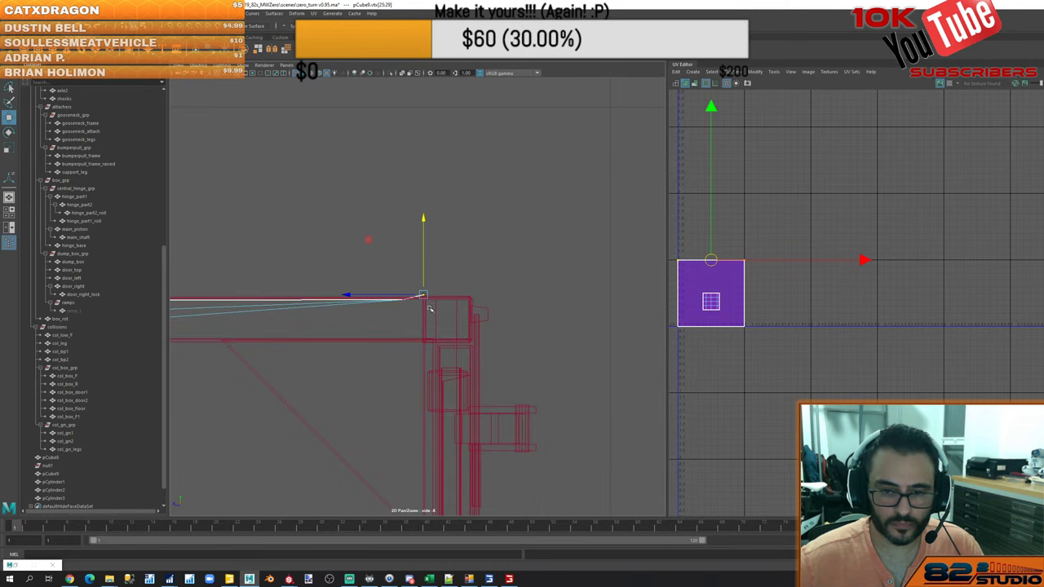
{"action": "left_click_drag", "start_coordinate": [377, 288], "coordinate": [347, 301]}
{"action": "right_click_drag", "start_coordinate": [486, 255], "coordinate": [492, 251]}
{"action": "left_click", "coordinate": [494, 247]}
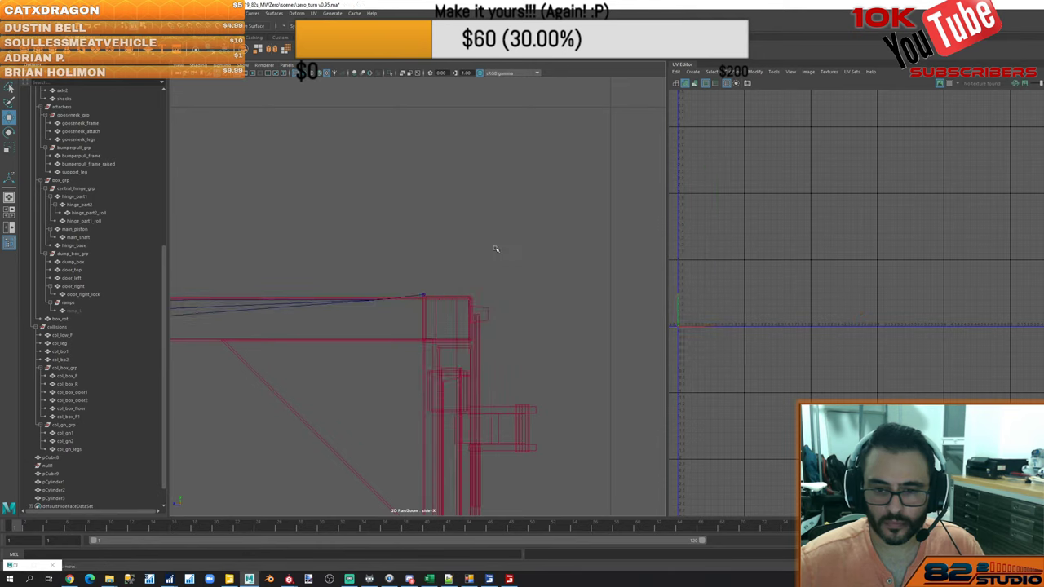
{"action": "key", "text": "space"}
{"action": "key", "text": "space"}
{"action": "left_click_drag", "start_coordinate": [503, 218], "coordinate": [495, 297], "text": "alt"}
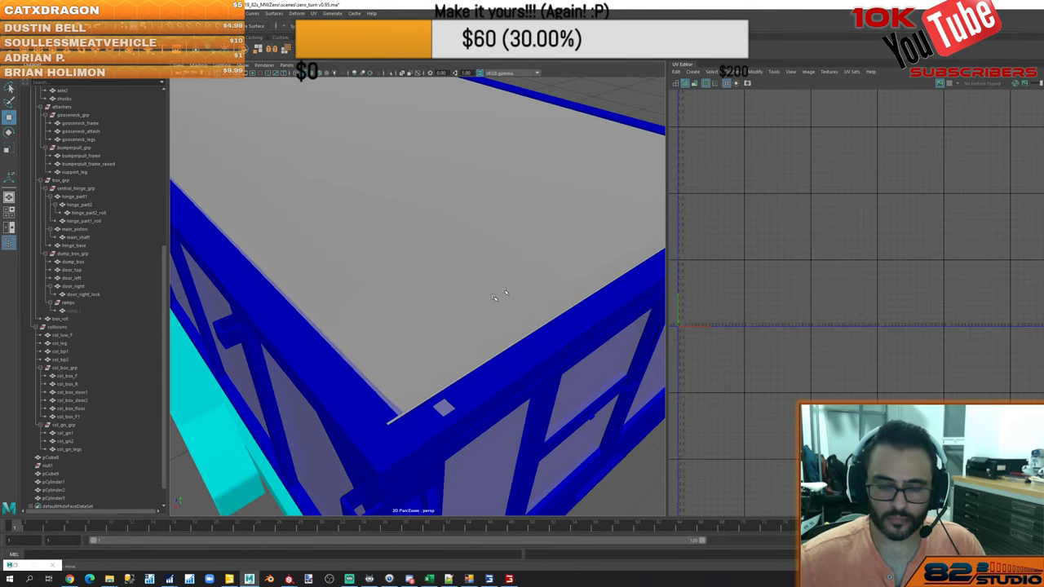
{"action": "mouse_move", "coordinate": [440, 323]}
{"action": "right_mouse_down", "text": "alt"}
{"action": "mouse_move", "coordinate": [447, 260]}
{"action": "mouse_move", "coordinate": [428, 333]}
{"action": "right_mouse_up", "text": "alt"}
Switch to the Discord window with the trailer pictures
{"action": "key", "text": "alt+Tab"}
{"action": "key", "text": "alt+Tab"}
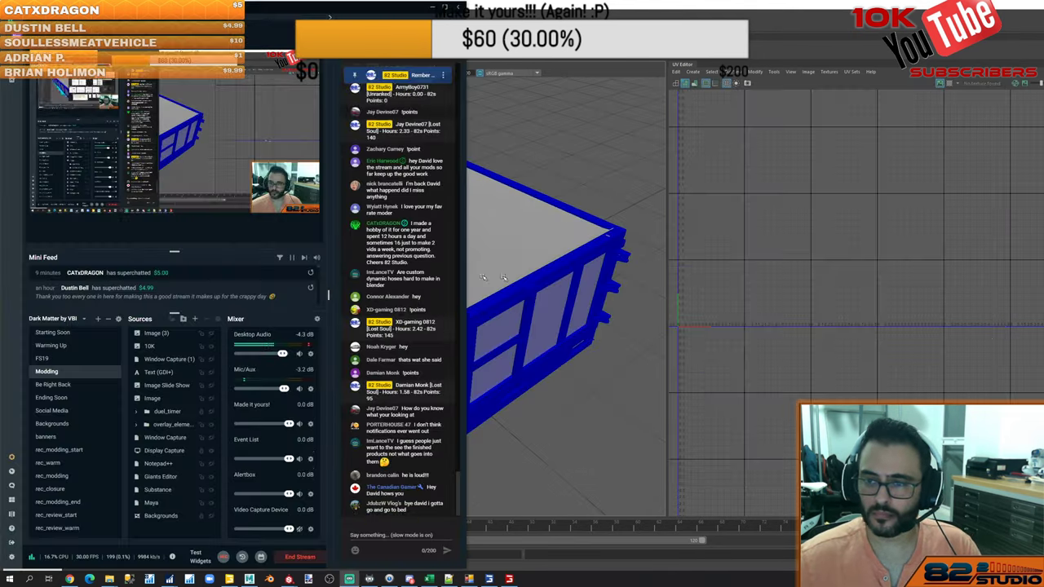
{"action": "key", "text": "alt+Tab"}
{"action": "key", "text": "alt+Tab"}
{"action": "key", "text": "alt+Tab"}
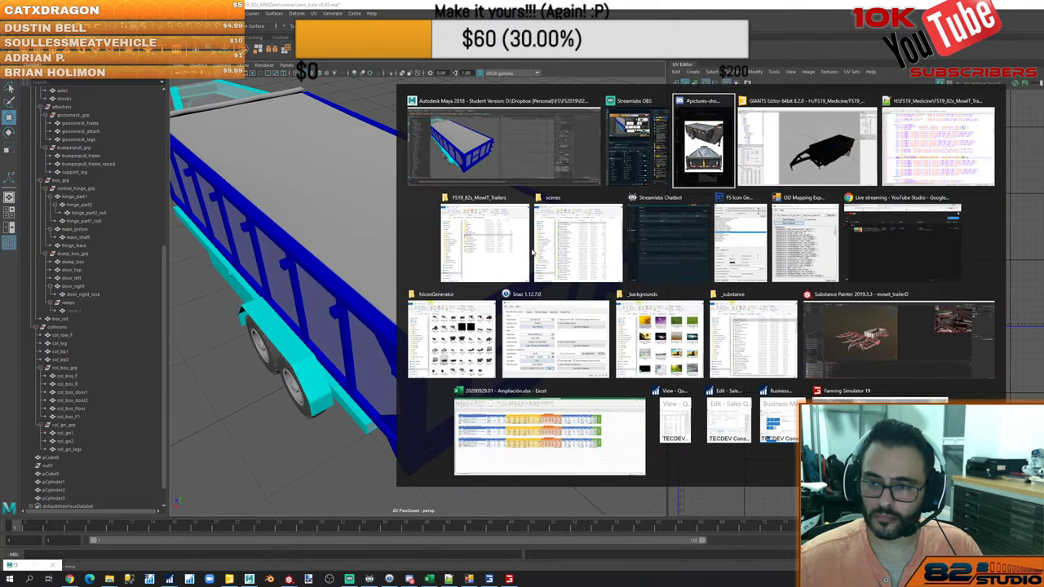
{"action": "key", "text": "Escape"}
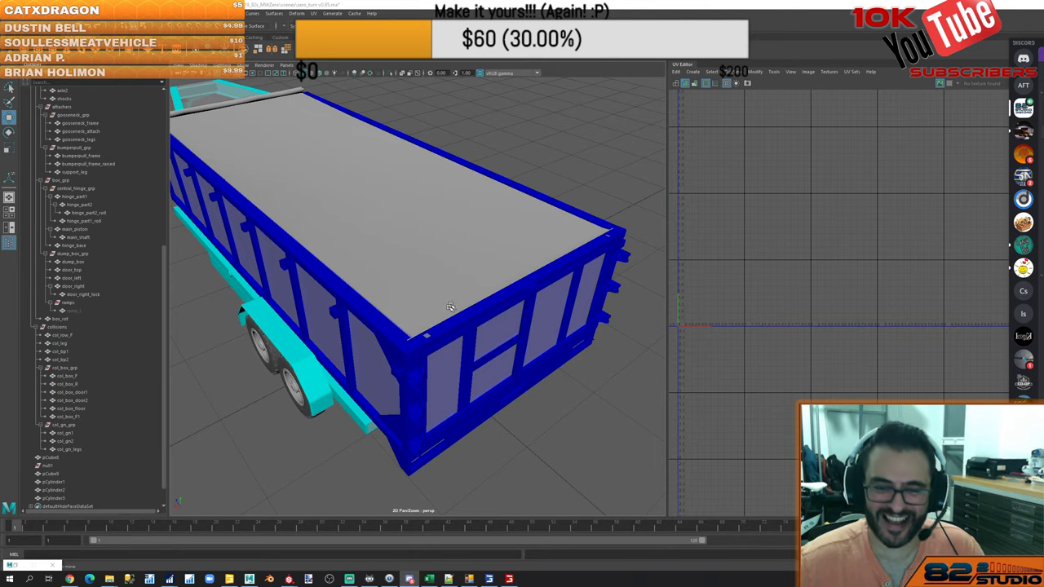
Examine how the thin bar sits against the tarp and rail at the rear corner of the dump box
{"action": "left_click", "coordinate": [409, 340]}
{"action": "key", "text": "f"}
{"action": "left_click_drag", "start_coordinate": [410, 344], "coordinate": [482, 307], "text": "alt"}
{"action": "scroll", "coordinate": [433, 314], "scroll_direction": "up", "scroll_amount": 5}
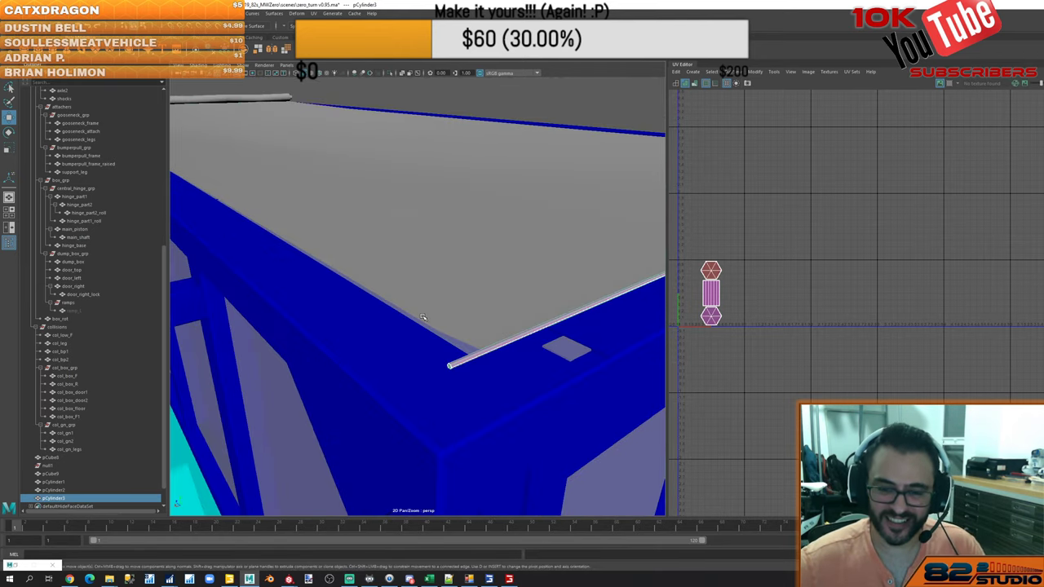
{"action": "right_click_drag", "start_coordinate": [433, 329], "coordinate": [514, 403], "text": "alt"}
{"action": "middle_click_drag", "start_coordinate": [514, 403], "coordinate": [473, 345], "text": "alt"}
{"action": "middle_click_drag", "start_coordinate": [530, 372], "coordinate": [526, 386]}
{"action": "scroll", "coordinate": [531, 379], "scroll_direction": "down", "scroll_amount": 8}
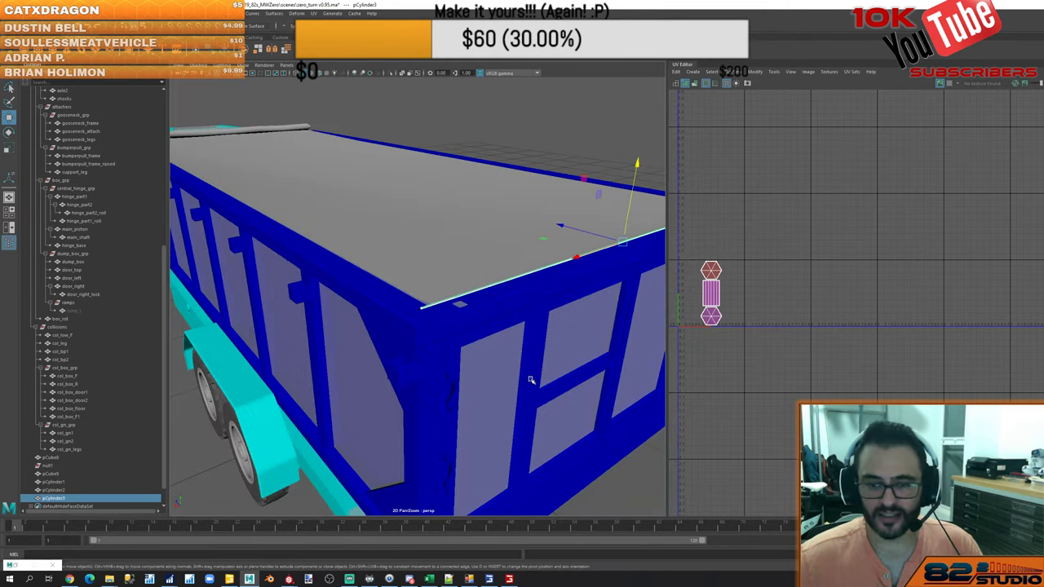
{"action": "mouse_move", "coordinate": [531, 380]}
{"action": "left_mouse_down", "text": "alt"}
{"action": "mouse_move", "coordinate": [493, 393]}
{"action": "mouse_move", "coordinate": [539, 392]}
{"action": "left_mouse_up", "text": "alt"}
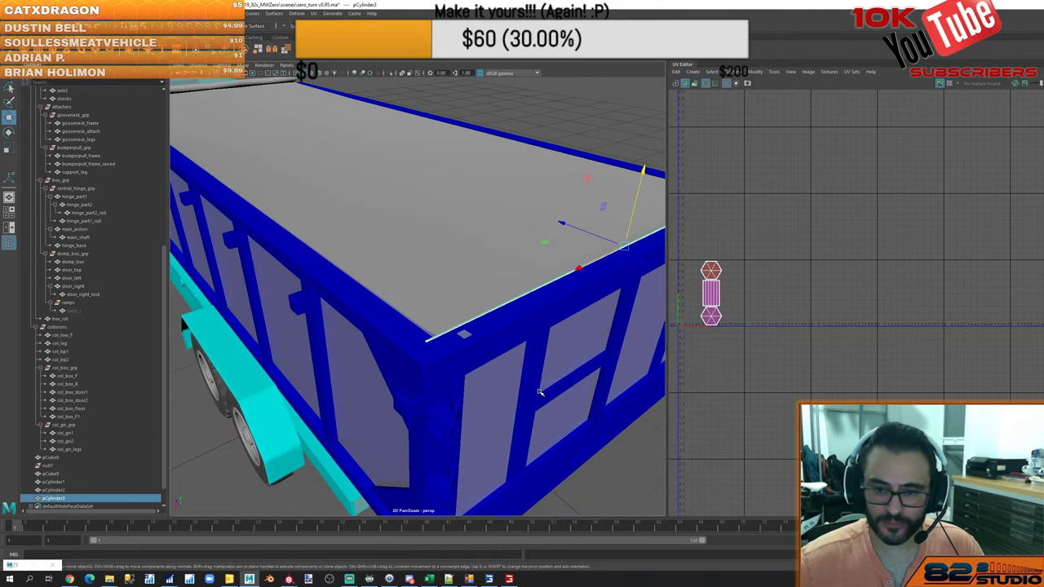
{"action": "scroll", "coordinate": [465, 369], "scroll_direction": "down", "scroll_amount": 8}
{"action": "left_click", "coordinate": [530, 393]}
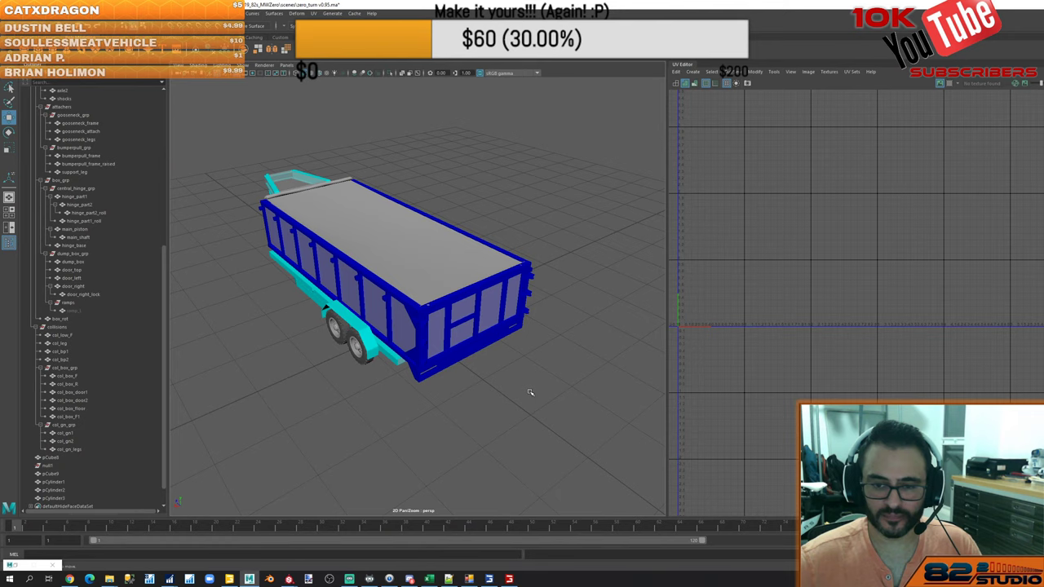
Create a polygon torus and stand it upright beside the trailer
{"action": "right_click", "coordinate": [486, 394], "text": "shift"}
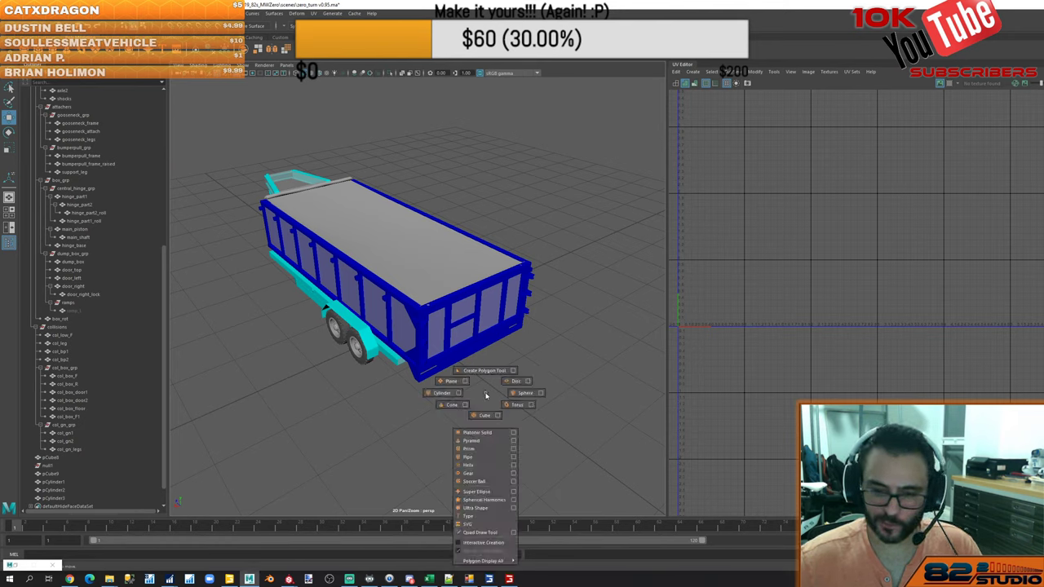
{"action": "right_click_drag", "start_coordinate": [487, 394], "coordinate": [516, 404], "text": "shift"}
{"action": "key", "text": "e"}
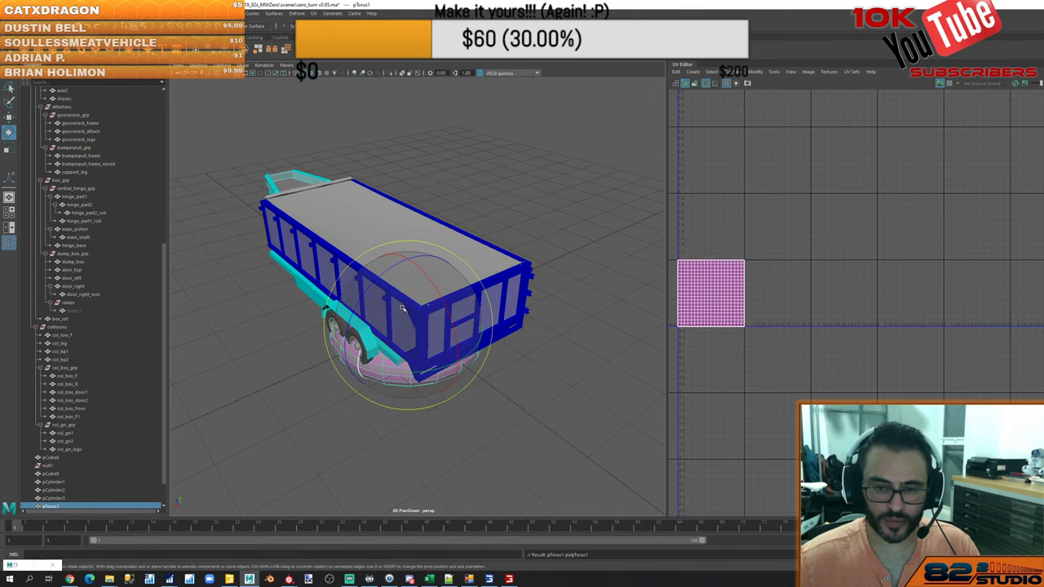
{"action": "left_click_drag", "start_coordinate": [387, 269], "coordinate": [245, 395]}
{"action": "key", "text": "w"}
{"action": "left_click_drag", "start_coordinate": [363, 433], "coordinate": [438, 379], "text": "alt"}
{"action": "middle_click_drag", "start_coordinate": [439, 379], "coordinate": [466, 251], "text": "alt"}
{"action": "left_click_drag", "start_coordinate": [466, 251], "coordinate": [432, 220], "text": "alt"}
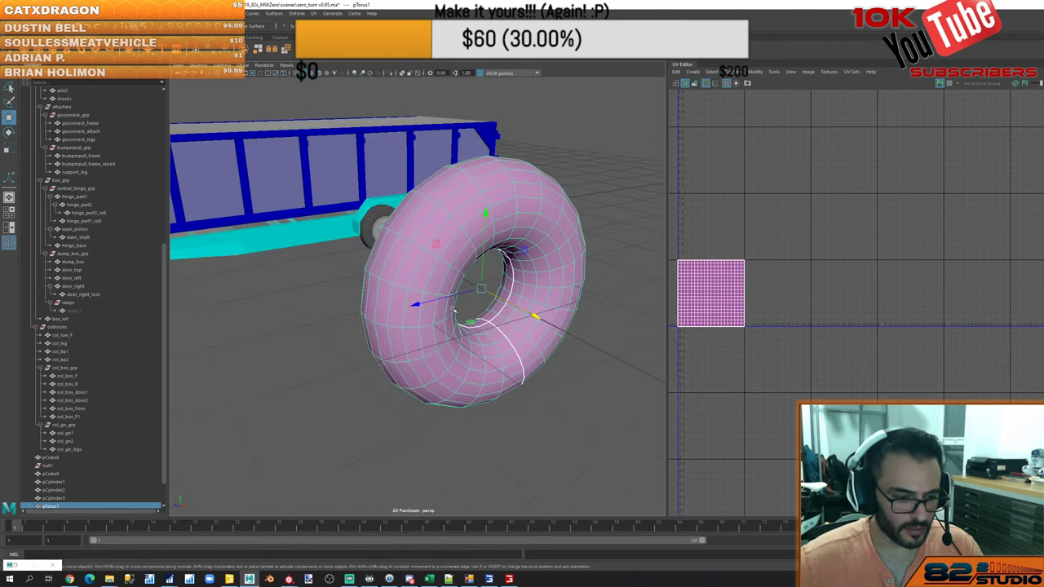
Reduce the torus's subdivisions to an eight-sided cross-section, keeping the original divisions around the ring
{"action": "scroll", "coordinate": [454, 310], "scroll_direction": "up", "scroll_amount": 3}
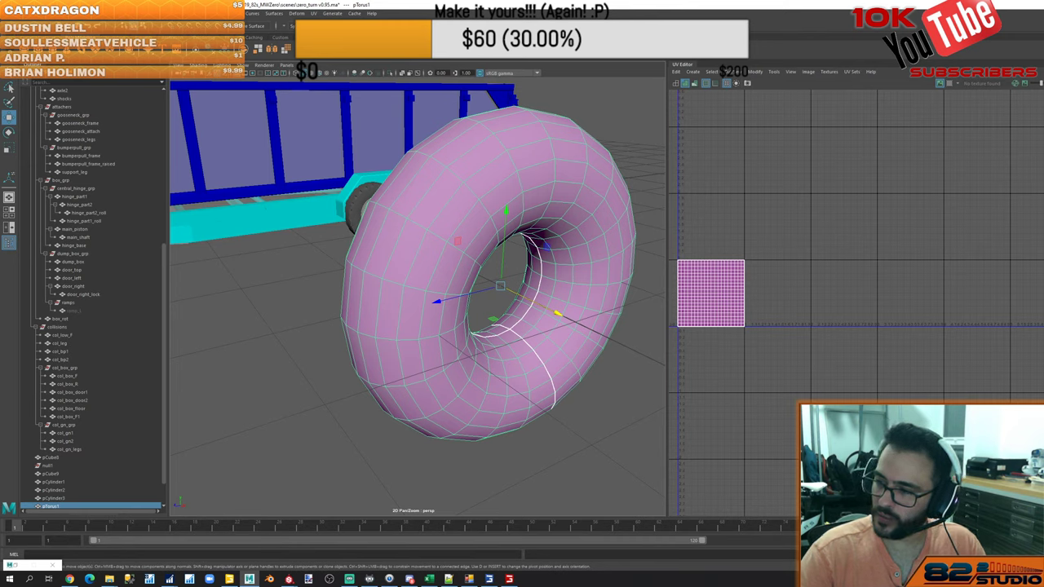
{"action": "key", "text": "Return"}
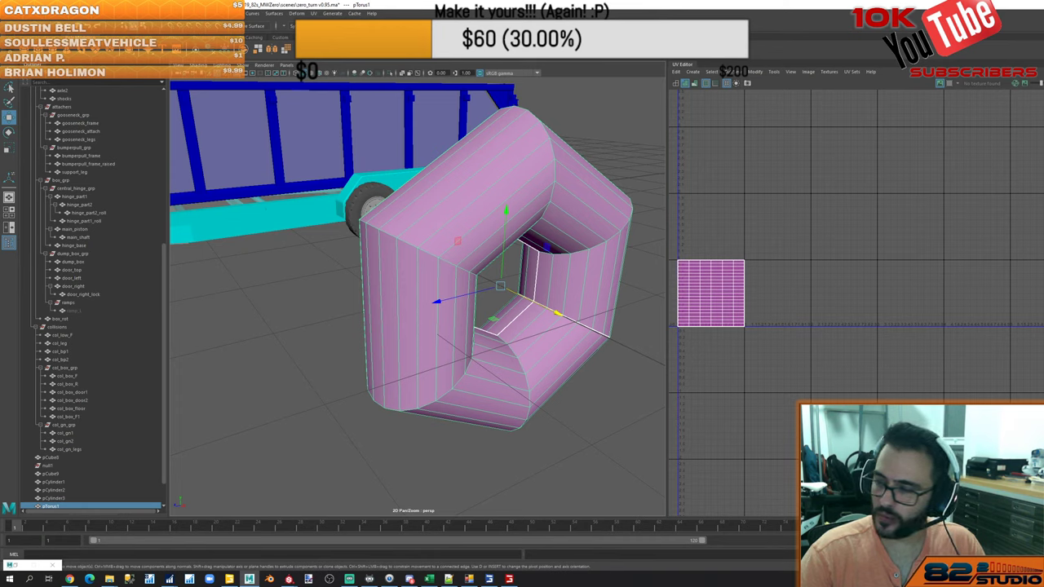
{"action": "key", "text": "ctrl+z"}
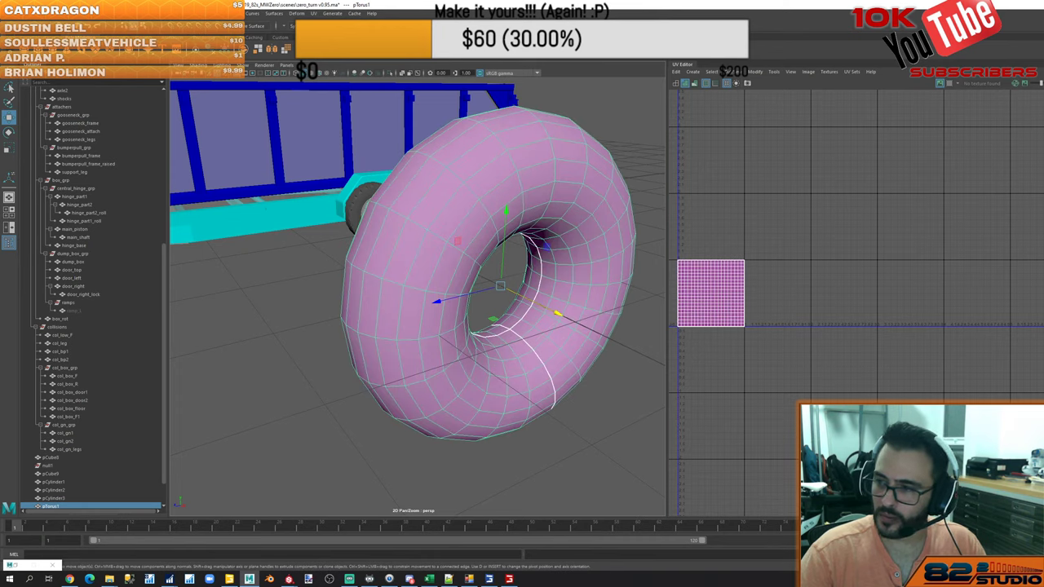
{"action": "key", "text": "Return"}
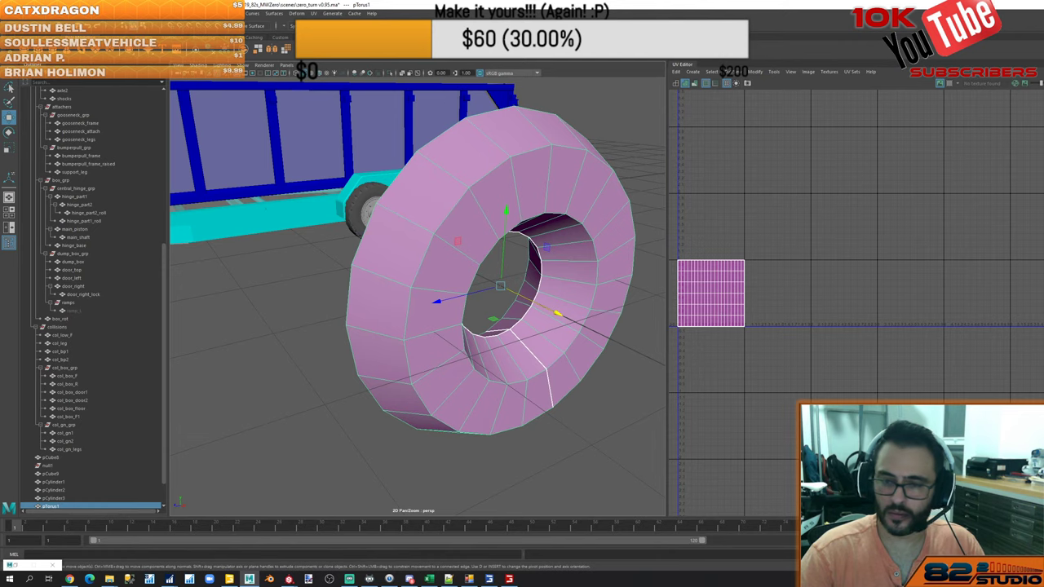
{"action": "key", "text": "Return"}
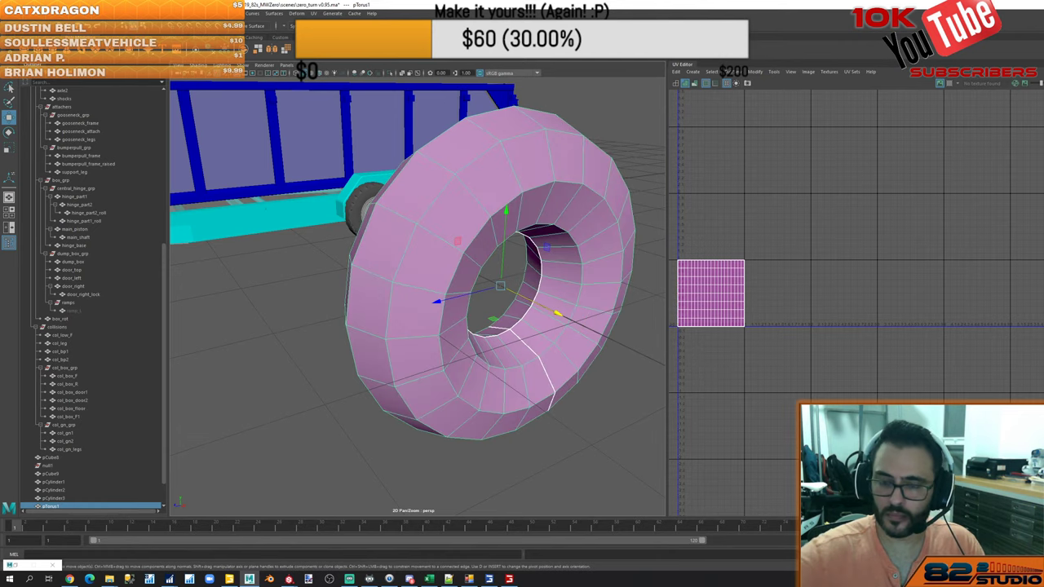
Delete the lower half of the torus's faces, leaving an arch
{"action": "right_click_drag", "start_coordinate": [574, 276], "coordinate": [583, 296], "text": "alt"}
{"action": "left_click_drag", "start_coordinate": [553, 305], "coordinate": [527, 300], "text": "alt"}
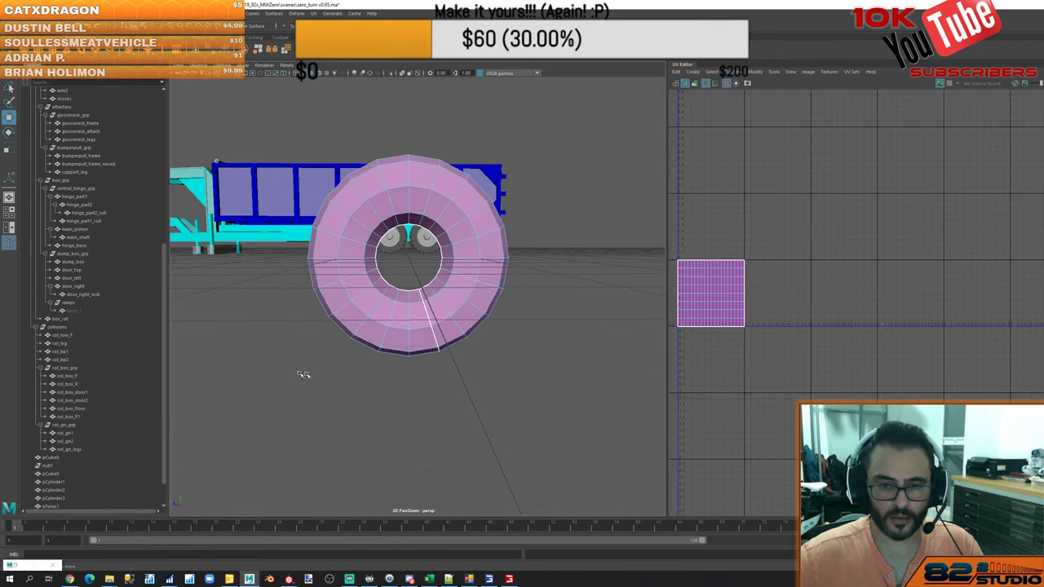
{"action": "left_click_drag", "start_coordinate": [303, 373], "coordinate": [560, 282]}
{"action": "key", "text": "Delete"}
{"action": "left_click", "coordinate": [439, 202]}
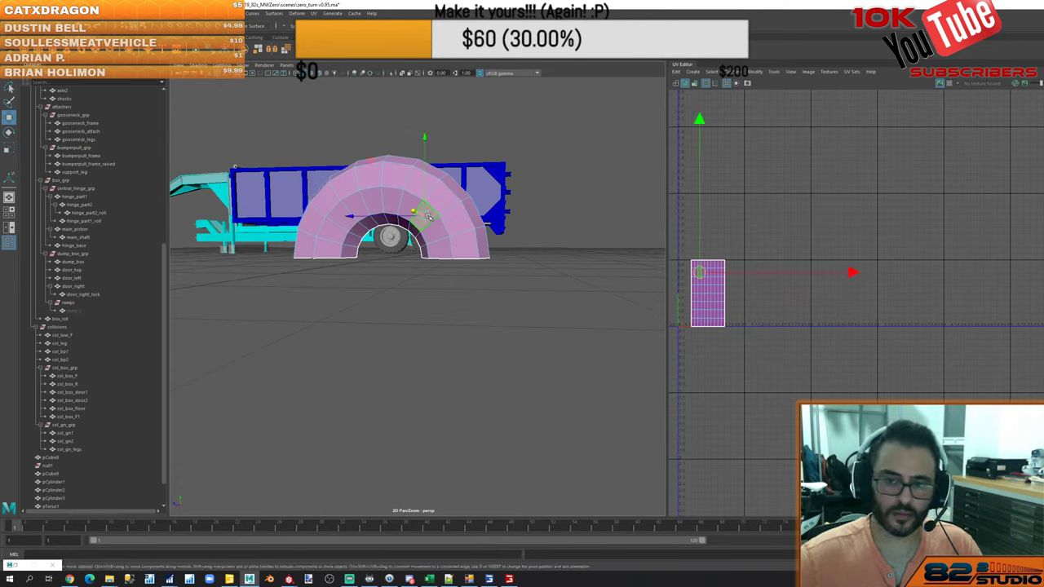
{"action": "left_click", "coordinate": [446, 200]}
{"action": "key", "text": "Delete"}
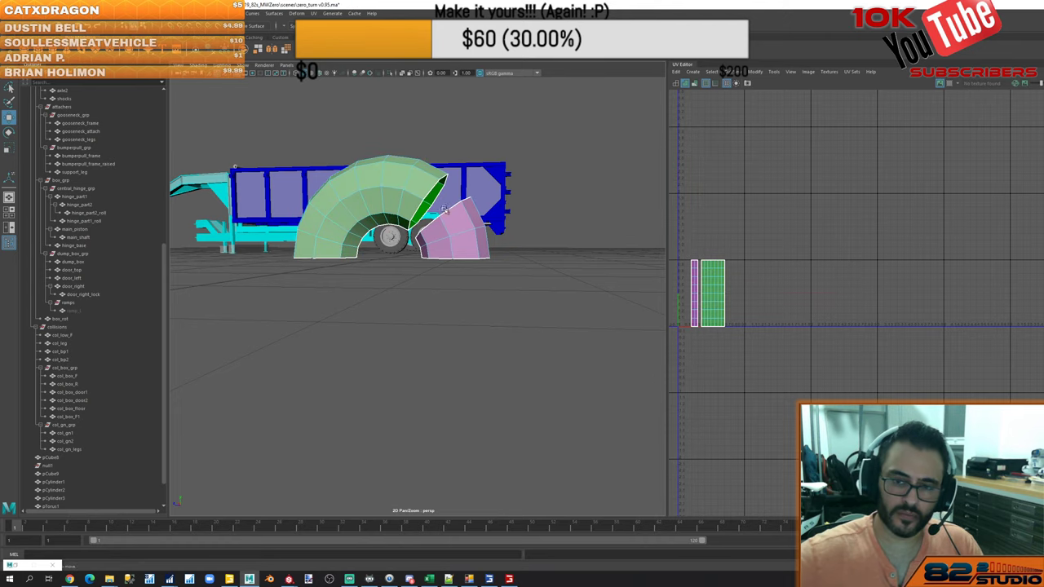
{"action": "double_click", "coordinate": [482, 224]}
{"action": "key", "text": "Delete"}
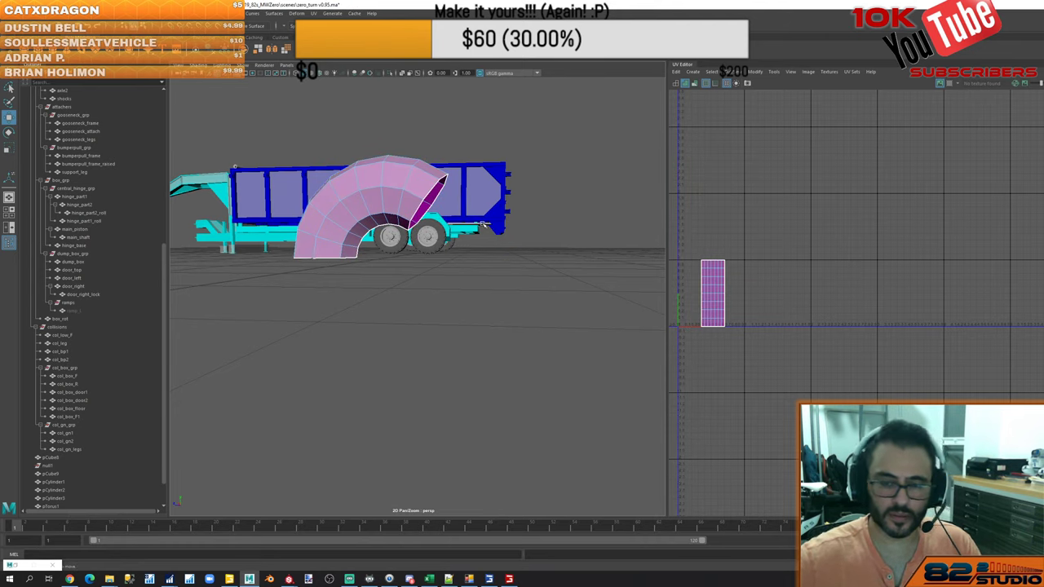
{"action": "key", "text": "ctrl+z"}
{"action": "key", "text": "ctrl+z"}
{"action": "key", "text": "ctrl+z"}
{"action": "key", "text": "ctrl+z"}
Shorten one leg of the arch by deleting a ring of faces near its end and the leftover end piece
{"action": "left_click", "coordinate": [454, 222]}
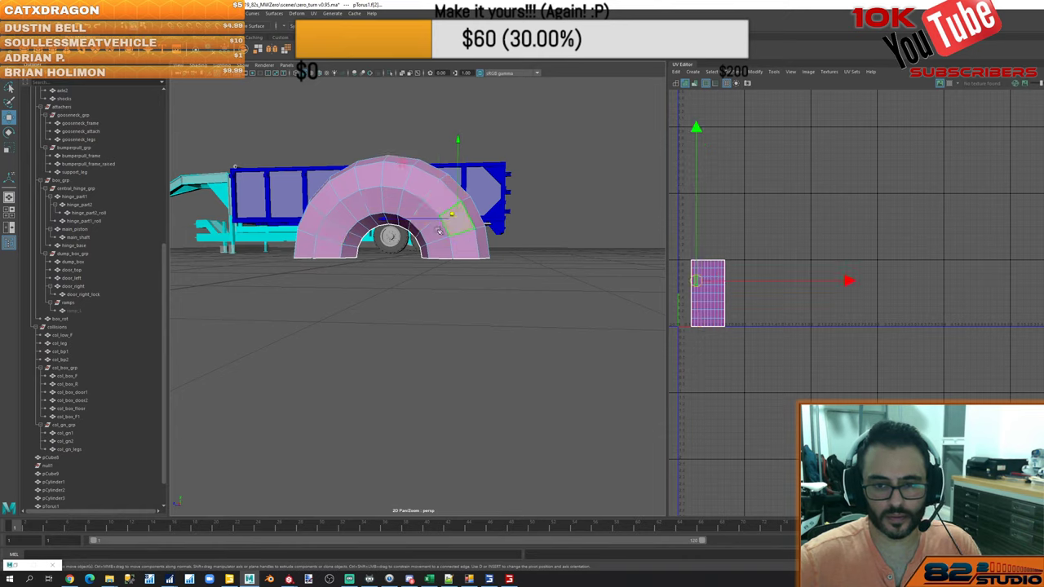
{"action": "double_click", "coordinate": [438, 231], "text": "shift"}
{"action": "key", "text": "Delete"}
{"action": "double_click", "coordinate": [464, 236]}
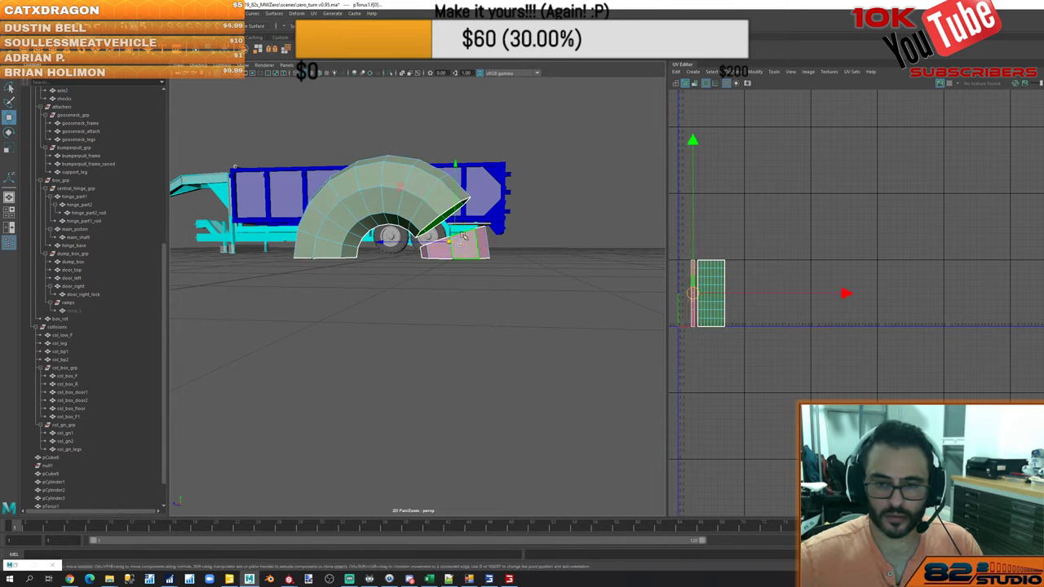
{"action": "key", "text": "Delete"}
Extrude the border edges of the arch's longer leg straight down to form a straight section
{"action": "left_click_drag", "start_coordinate": [417, 319], "coordinate": [544, 287], "text": "alt"}
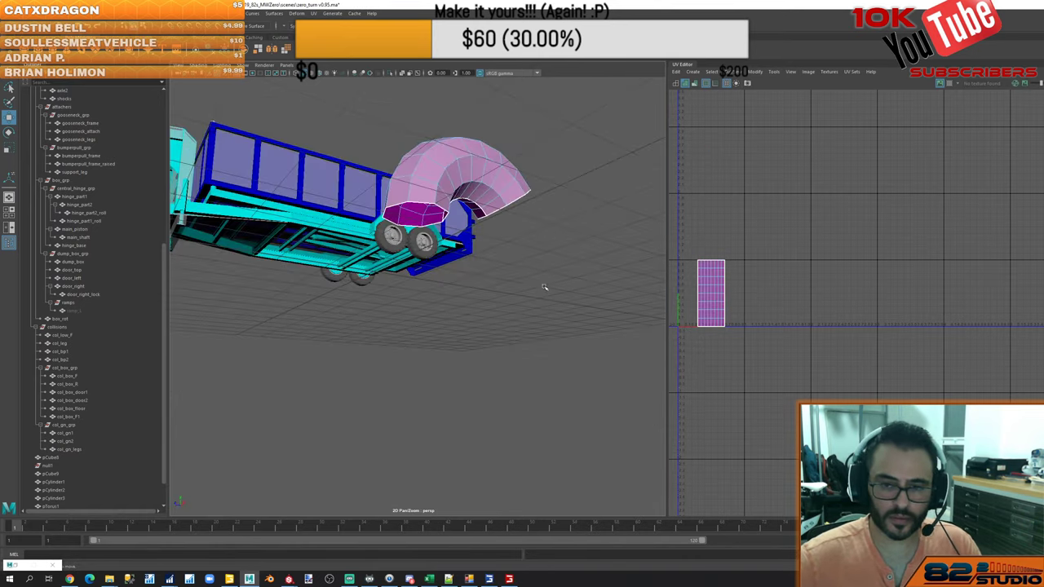
{"action": "right_click_drag", "start_coordinate": [544, 287], "coordinate": [547, 259]}
{"action": "double_click", "coordinate": [422, 203]}
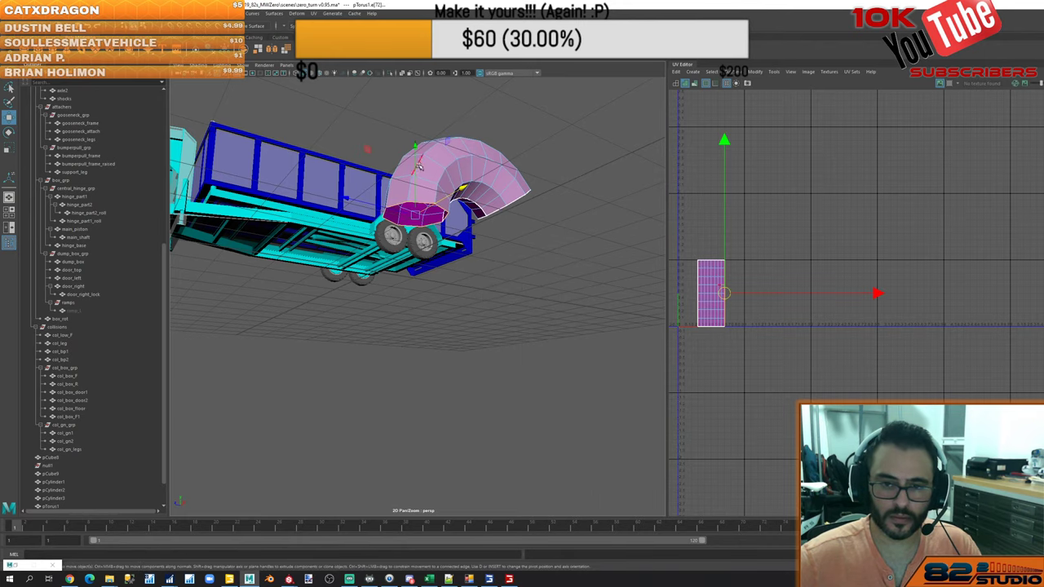
{"action": "left_click_drag", "start_coordinate": [416, 149], "coordinate": [417, 195], "text": "shift"}
{"action": "left_click_drag", "start_coordinate": [484, 185], "coordinate": [441, 214], "text": "alt"}
{"action": "right_click_drag", "start_coordinate": [415, 337], "coordinate": [441, 318]}
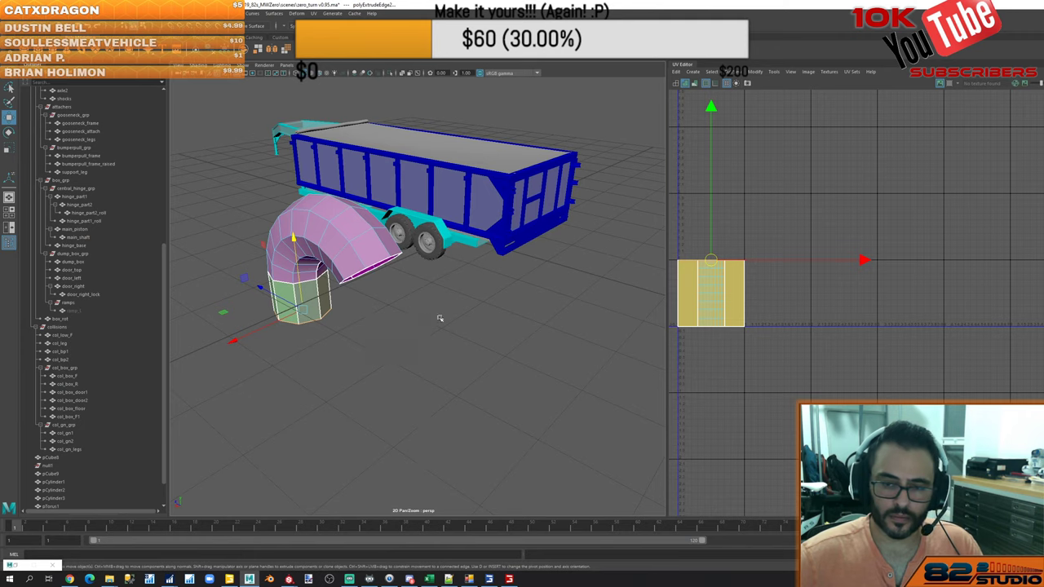
Cap the open end of the arch's shortened leg by filling its hole
{"action": "left_click_drag", "start_coordinate": [440, 318], "coordinate": [428, 283], "text": "alt"}
{"action": "right_click_drag", "start_coordinate": [312, 215], "coordinate": [313, 196]}
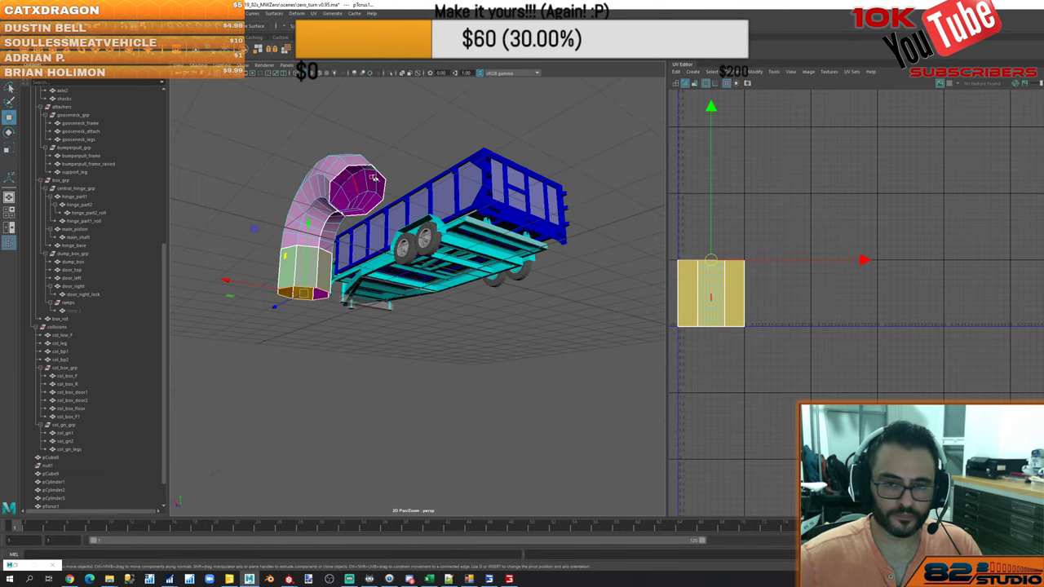
{"action": "right_click_drag", "start_coordinate": [414, 125], "coordinate": [398, 232], "text": "shift"}
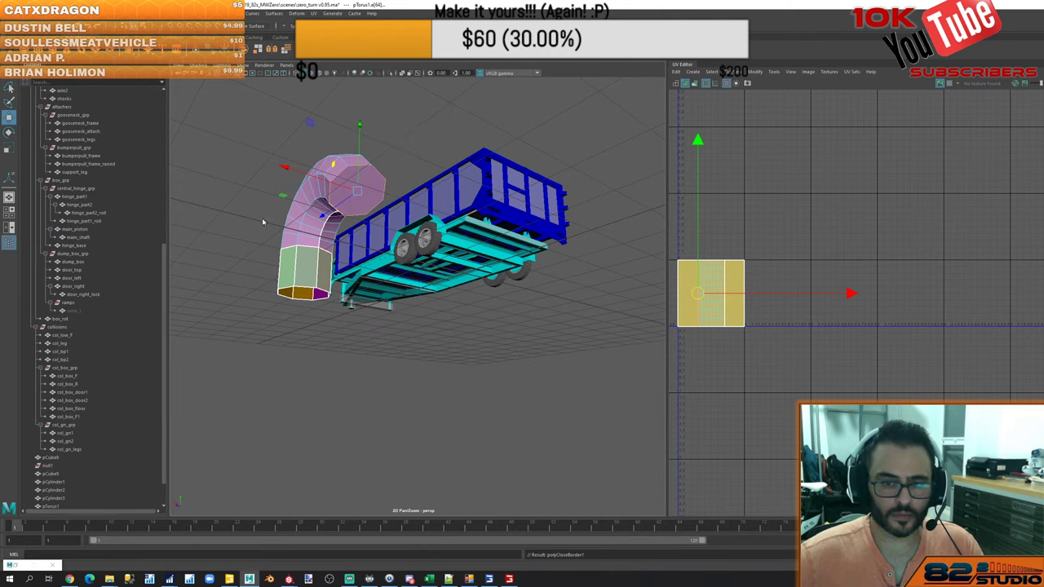
Freeze the hook-shaped tube's transformations and centre its pivot
{"action": "key", "text": "F8"}
{"action": "left_click", "coordinate": [201, 54]}
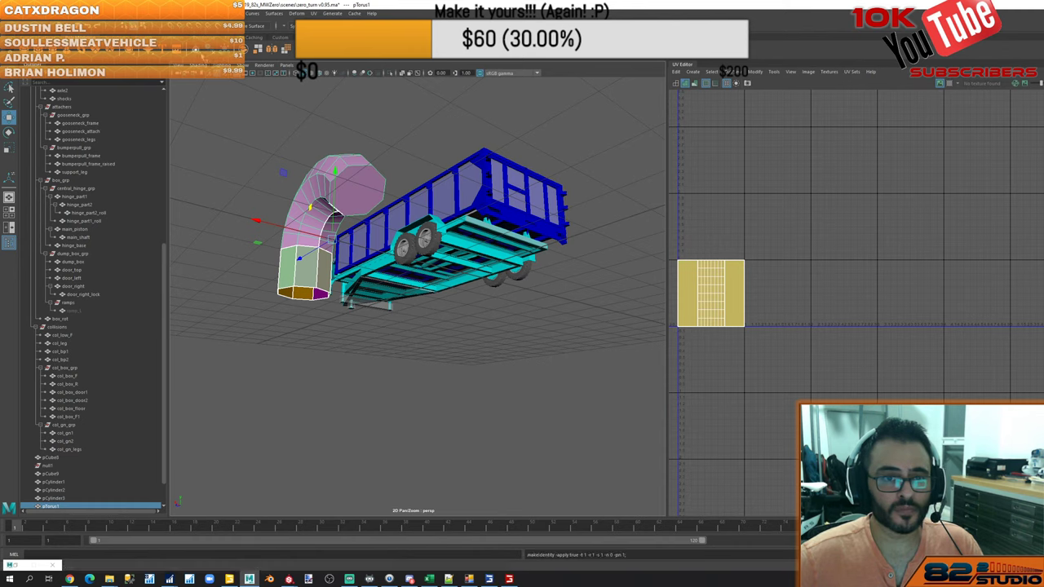
{"action": "left_click", "coordinate": [196, 50]}
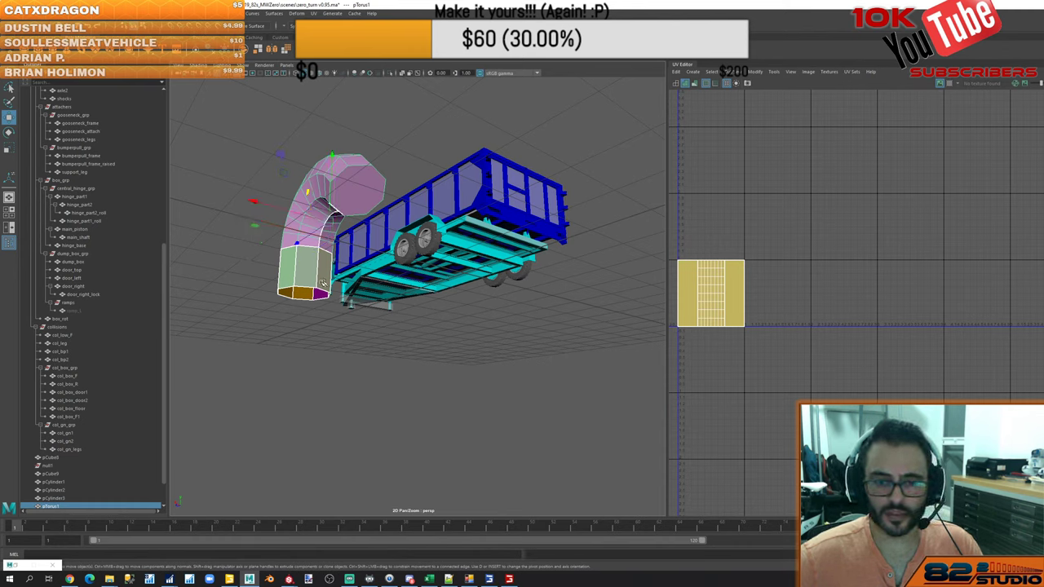
Set the hook-shaped tube's pivot to the centre of the edge loop around its straight leg's open end
{"action": "right_click_drag", "start_coordinate": [310, 276], "coordinate": [311, 250]}
{"action": "double_click", "coordinate": [307, 299]}
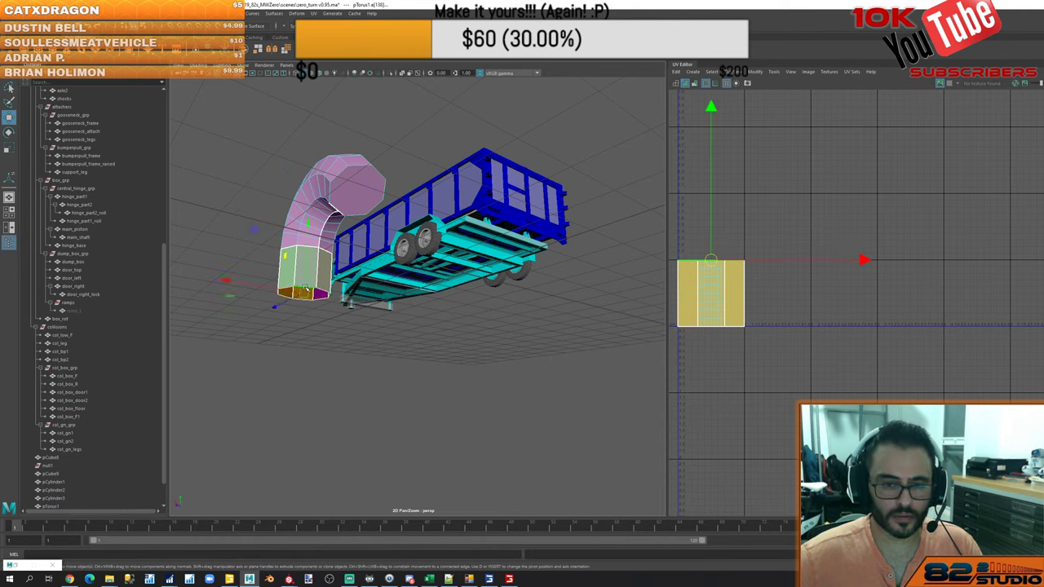
{"action": "left_click", "coordinate": [70, 15]}
{"action": "left_click", "coordinate": [70, 15]}
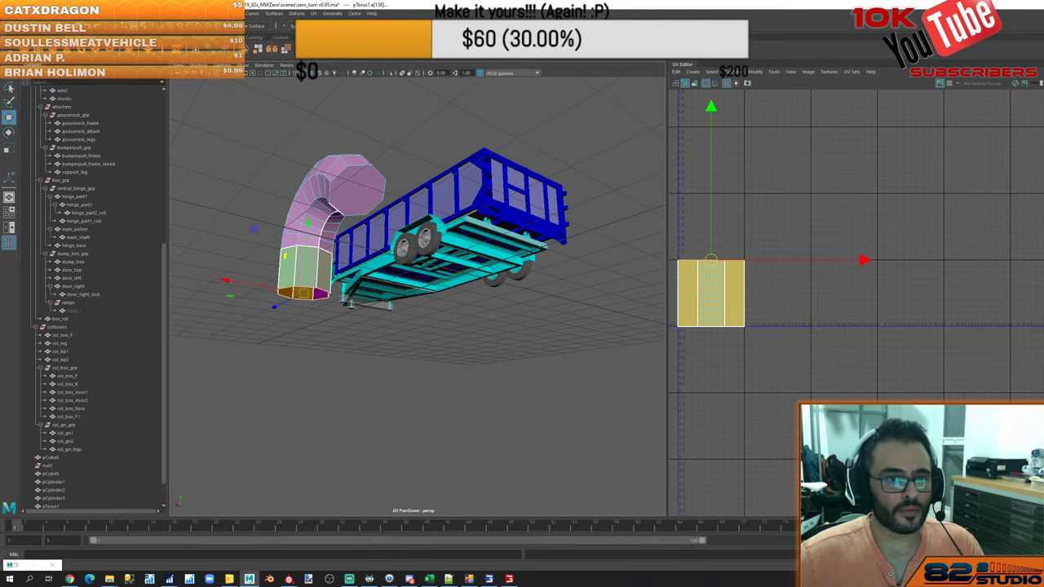
{"action": "left_click", "coordinate": [70, 14]}
{"action": "mouse_move", "coordinate": [136, 98]}
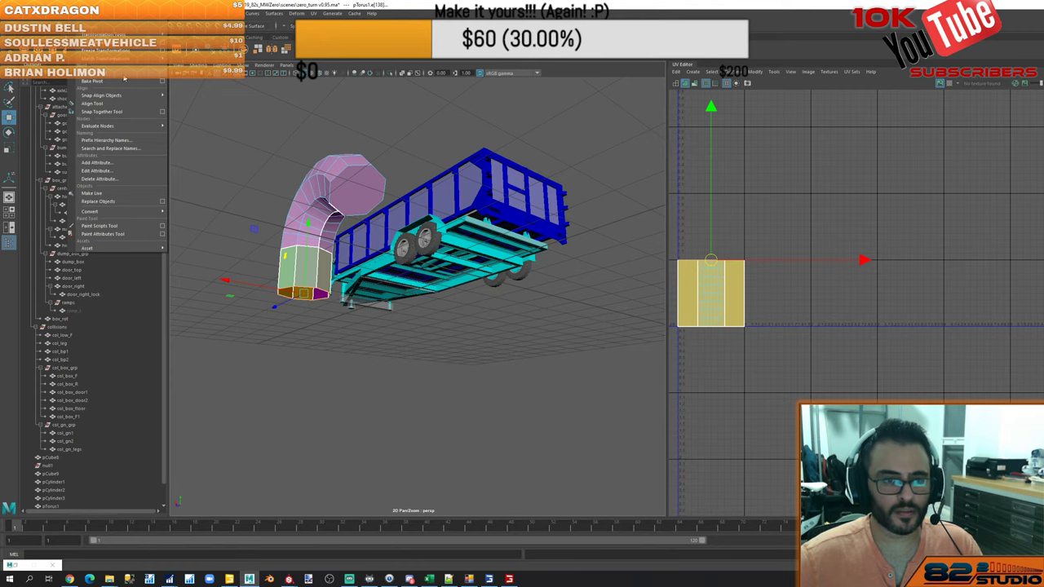
{"action": "left_click", "coordinate": [124, 76]}
{"action": "right_click_drag", "start_coordinate": [228, 167], "coordinate": [257, 156]}
{"action": "left_click", "coordinate": [319, 205]}
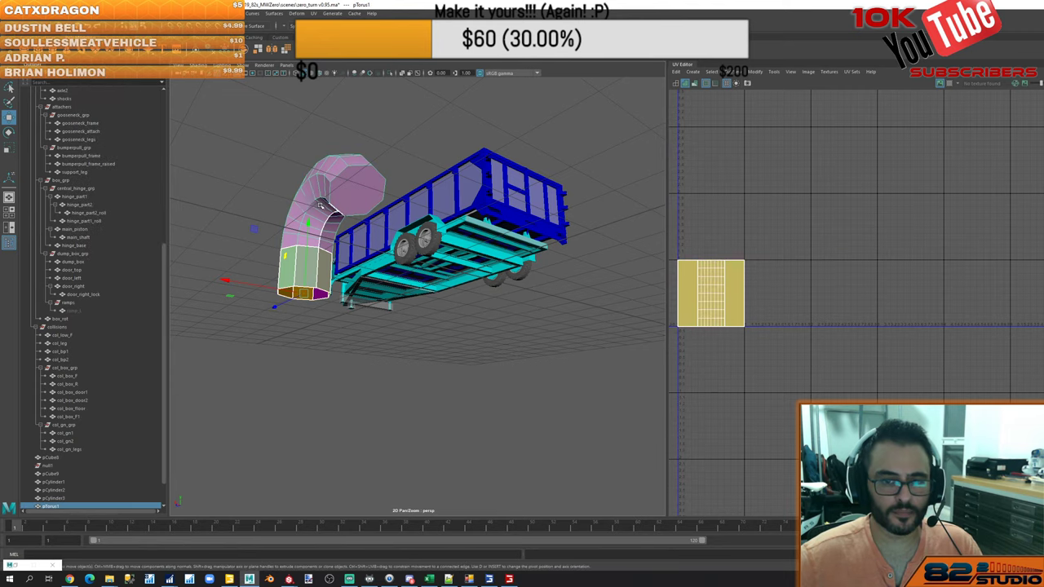
Select the hook tube's edges except the rim of its end cap and soften them
{"action": "left_click_drag", "start_coordinate": [322, 206], "coordinate": [373, 226], "text": "alt"}
{"action": "right_click_drag", "start_coordinate": [559, 338], "coordinate": [560, 316]}
{"action": "left_click_drag", "start_coordinate": [534, 347], "coordinate": [521, 340], "text": "alt"}
{"action": "key", "text": "space"}
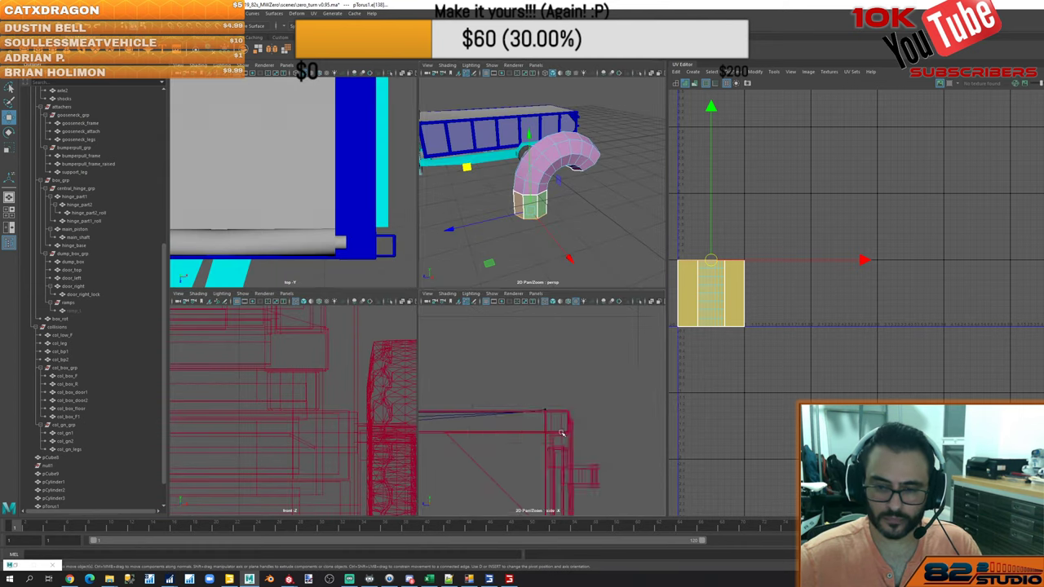
{"action": "key", "text": "space"}
{"action": "key", "text": "a"}
{"action": "left_click_drag", "start_coordinate": [412, 199], "coordinate": [550, 356]}
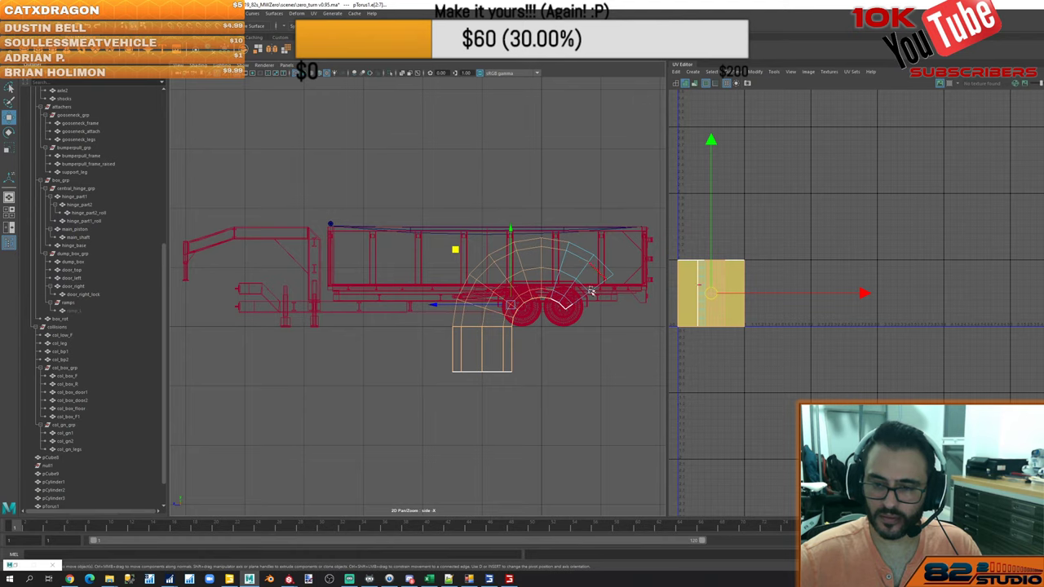
{"action": "right_click_drag", "start_coordinate": [571, 343], "coordinate": [562, 403]}
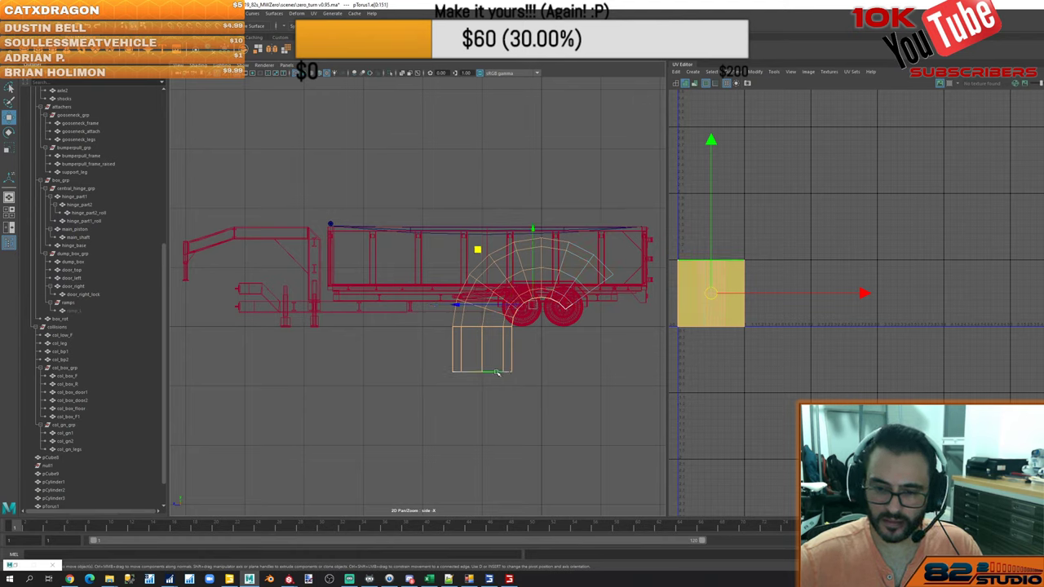
{"action": "right_click", "coordinate": [568, 367], "text": "shift"}
{"action": "left_click", "coordinate": [569, 370]}
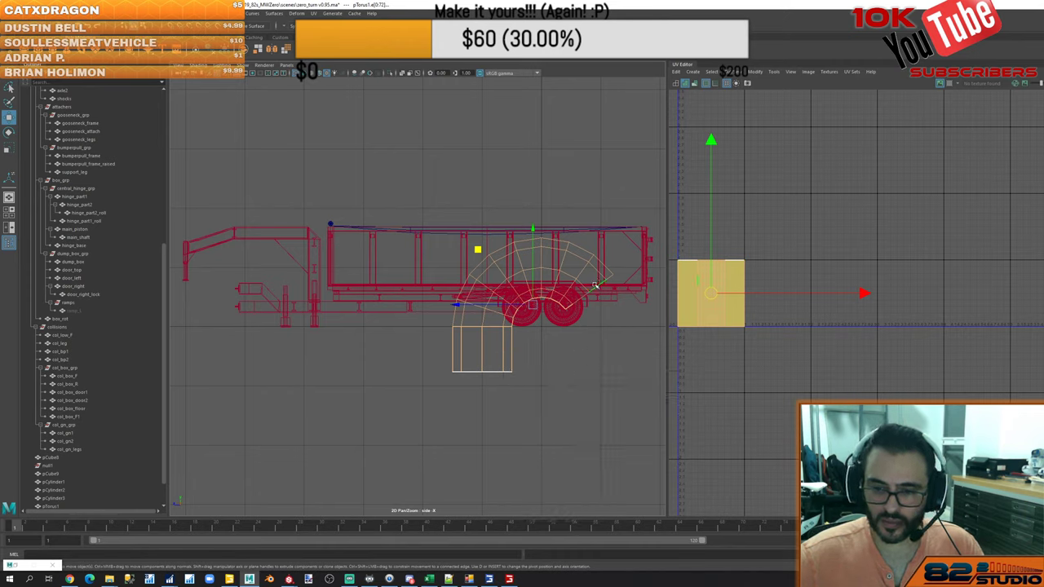
{"action": "key", "text": "space"}
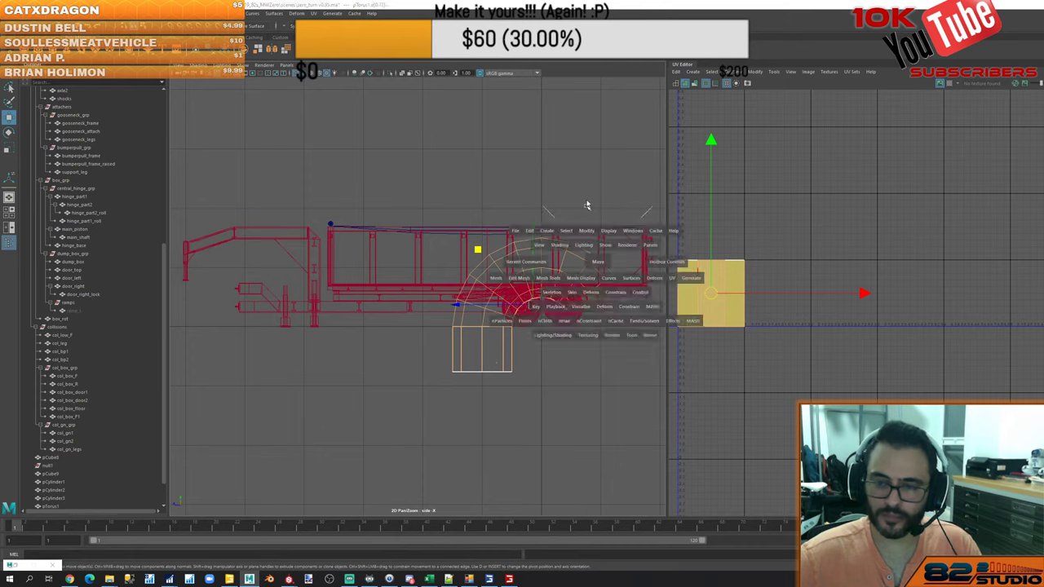
{"action": "key", "text": "space"}
{"action": "left_click_drag", "start_coordinate": [510, 232], "coordinate": [434, 248], "text": "alt"}
{"action": "scroll", "coordinate": [432, 198], "scroll_direction": "up", "scroll_amount": 5}
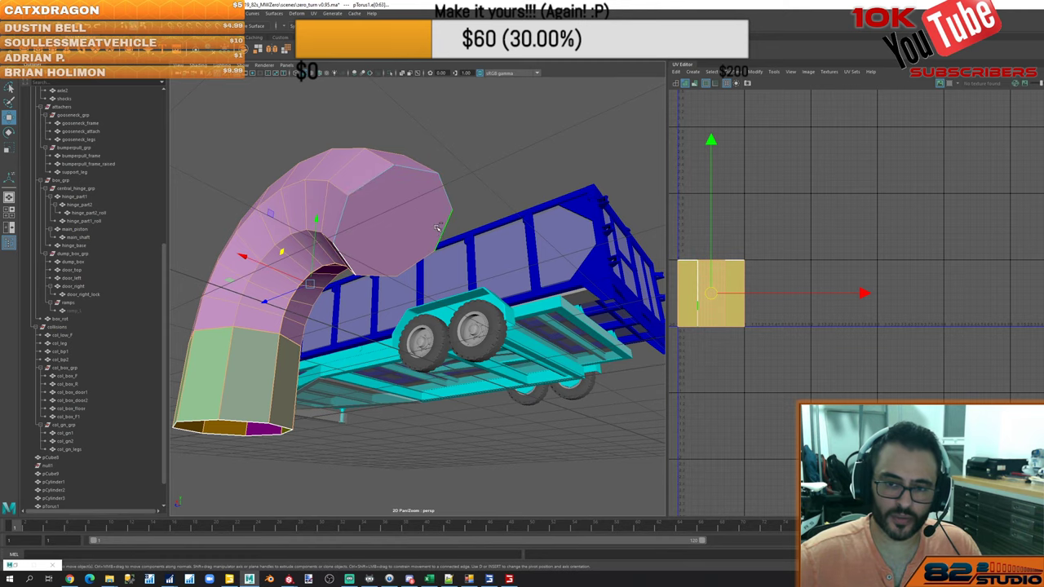
{"action": "scroll", "coordinate": [385, 275], "scroll_direction": "down", "scroll_amount": 4}
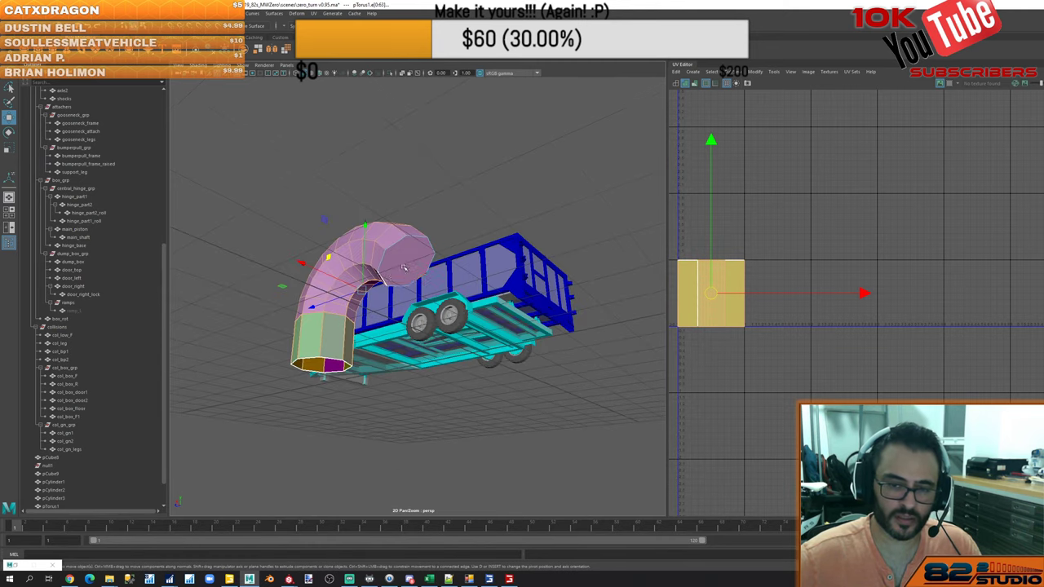
{"action": "left_click_drag", "start_coordinate": [334, 267], "coordinate": [497, 293], "text": "alt"}
{"action": "right_click_drag", "start_coordinate": [499, 294], "coordinate": [587, 239], "text": "shift"}
{"action": "right_click_drag", "start_coordinate": [584, 276], "coordinate": [578, 288]}
Scale the whole hook tube down to a small size and move it onto the dump box's rear top corner
{"action": "left_click", "coordinate": [436, 307]}
{"action": "left_click_drag", "start_coordinate": [522, 296], "coordinate": [237, 469], "text": "alt"}
{"action": "key", "text": "r"}
{"action": "key", "text": "w"}
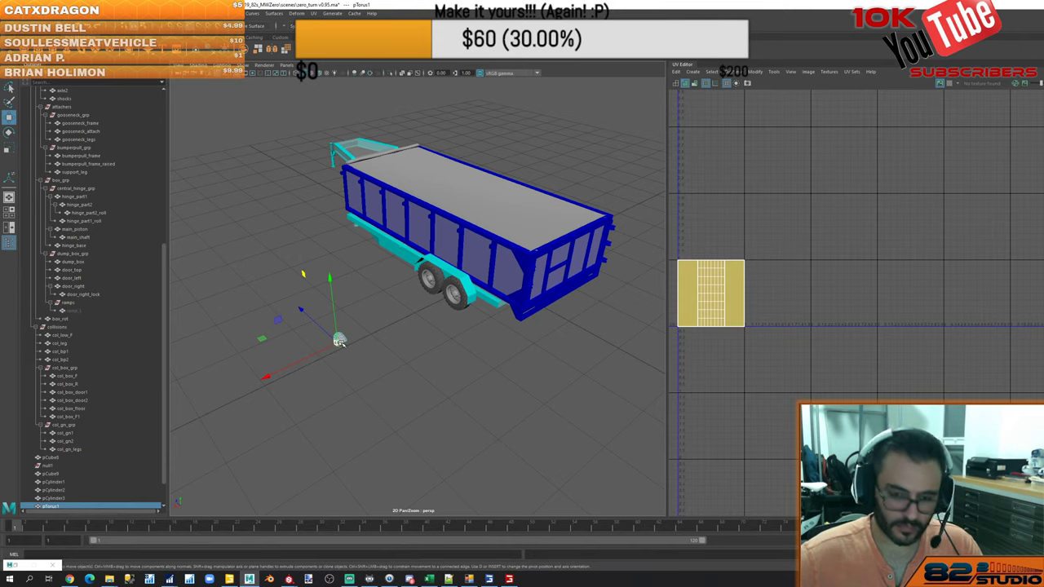
{"action": "left_click_drag", "start_coordinate": [338, 342], "coordinate": [530, 249]}
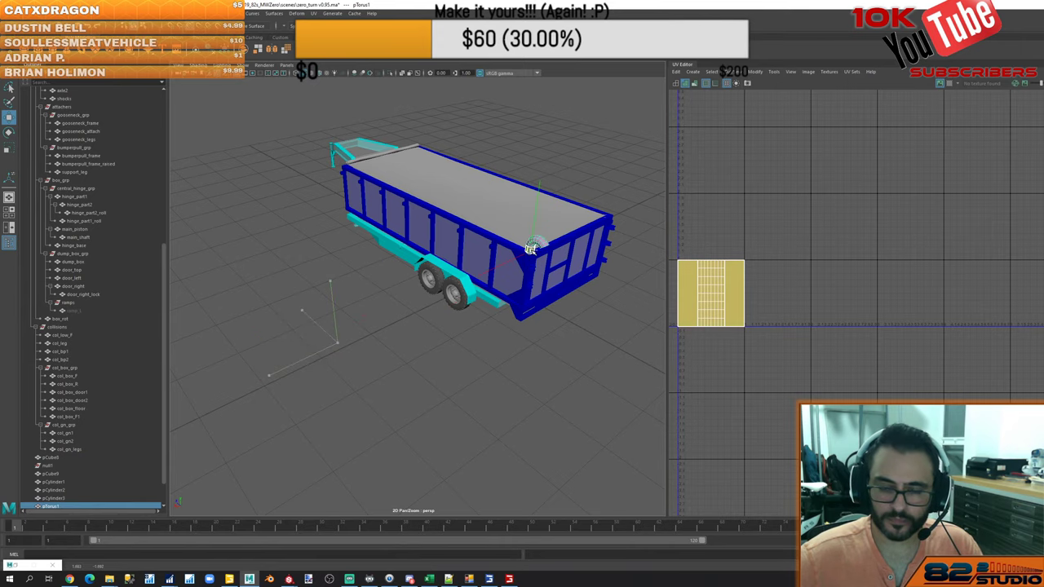
{"action": "key", "text": "f"}
{"action": "left_click_drag", "start_coordinate": [445, 318], "coordinate": [514, 314], "text": "alt"}
Shrink the hook further and position it in the side view so its bend wraps over the tarp's rear bar
{"action": "key", "text": "space"}
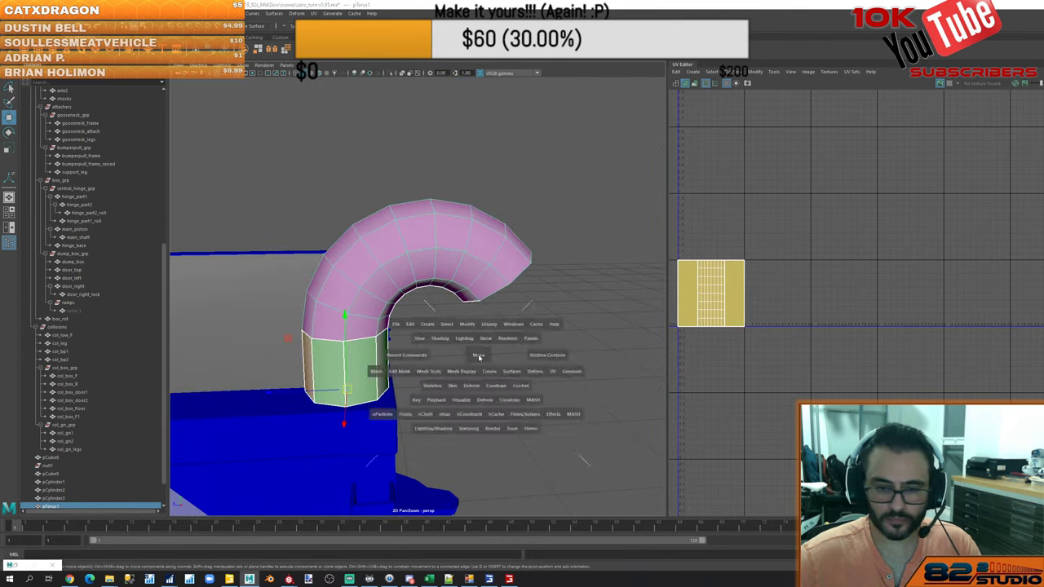
{"action": "key", "text": "space"}
{"action": "key", "text": "f"}
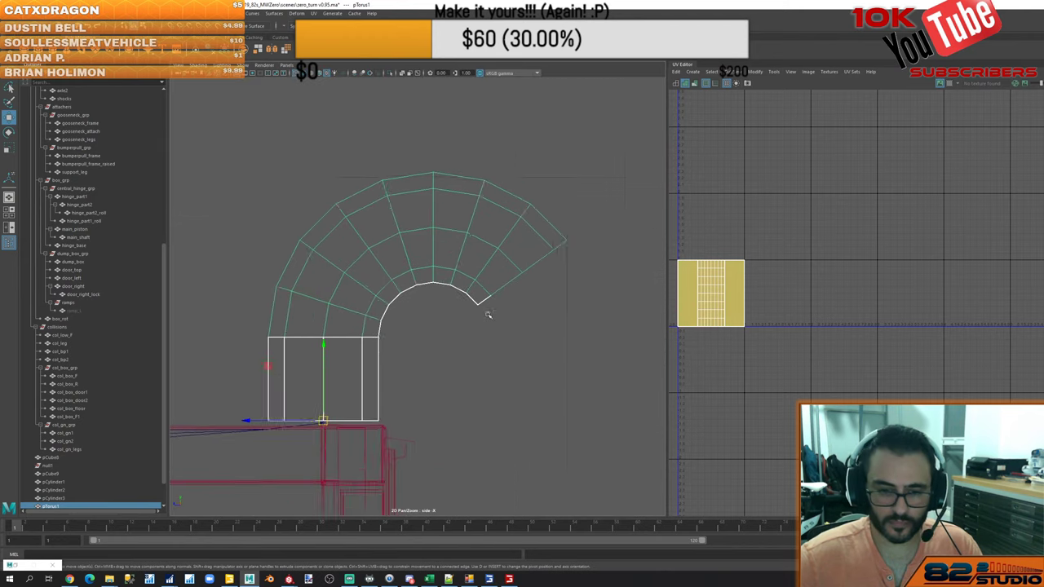
{"action": "scroll", "coordinate": [487, 315], "scroll_direction": "up", "scroll_amount": 2}
{"action": "middle_click_drag", "start_coordinate": [489, 350], "coordinate": [626, 268], "text": "alt"}
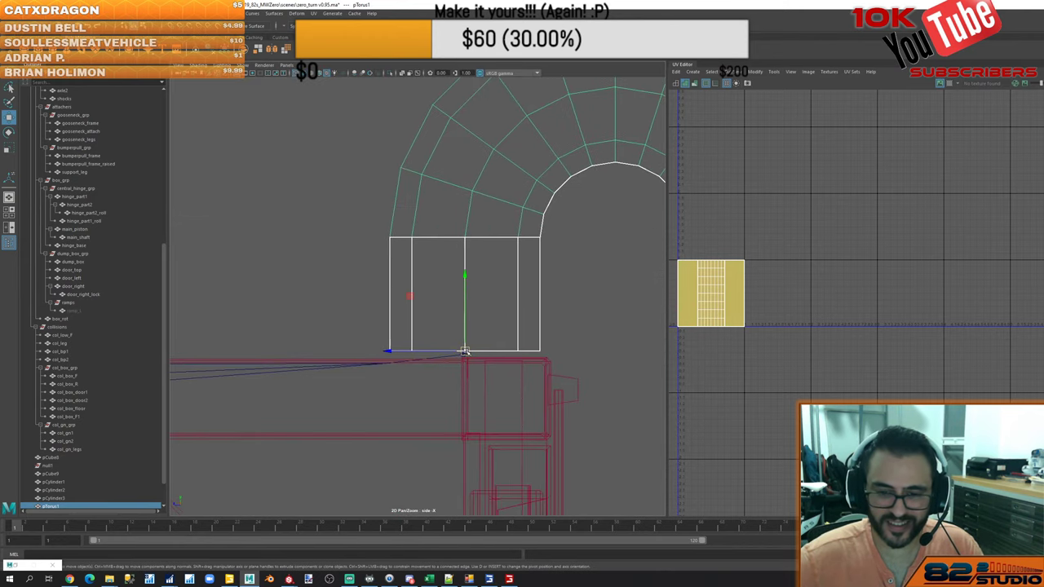
{"action": "left_click_drag", "start_coordinate": [464, 350], "coordinate": [64, 585]}
{"action": "key", "text": "r"}
{"action": "right_click_drag", "start_coordinate": [316, 412], "coordinate": [348, 438], "text": "alt"}
{"action": "middle_click_drag", "start_coordinate": [428, 442], "coordinate": [367, 327], "text": "alt"}
{"action": "right_click_drag", "start_coordinate": [367, 327], "coordinate": [398, 328], "text": "alt"}
{"action": "key", "text": "w"}
{"action": "left_click_drag", "start_coordinate": [238, 363], "coordinate": [462, 358]}
Lower the edge loop at the open end of the hook's straight leg slightly to lengthen the leg
{"action": "right_click_drag", "start_coordinate": [389, 260], "coordinate": [399, 239]}
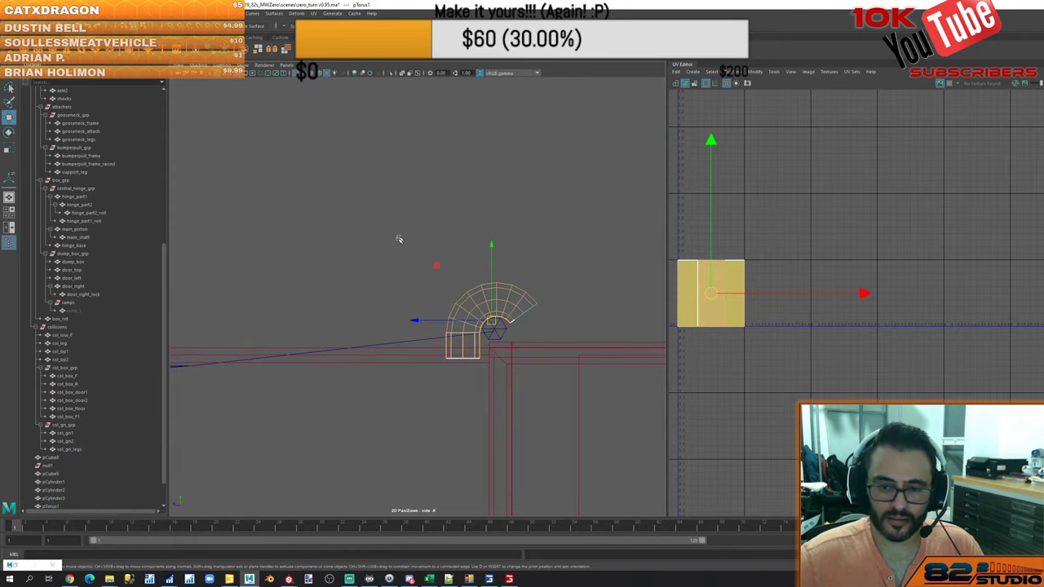
{"action": "left_click", "coordinate": [465, 356]}
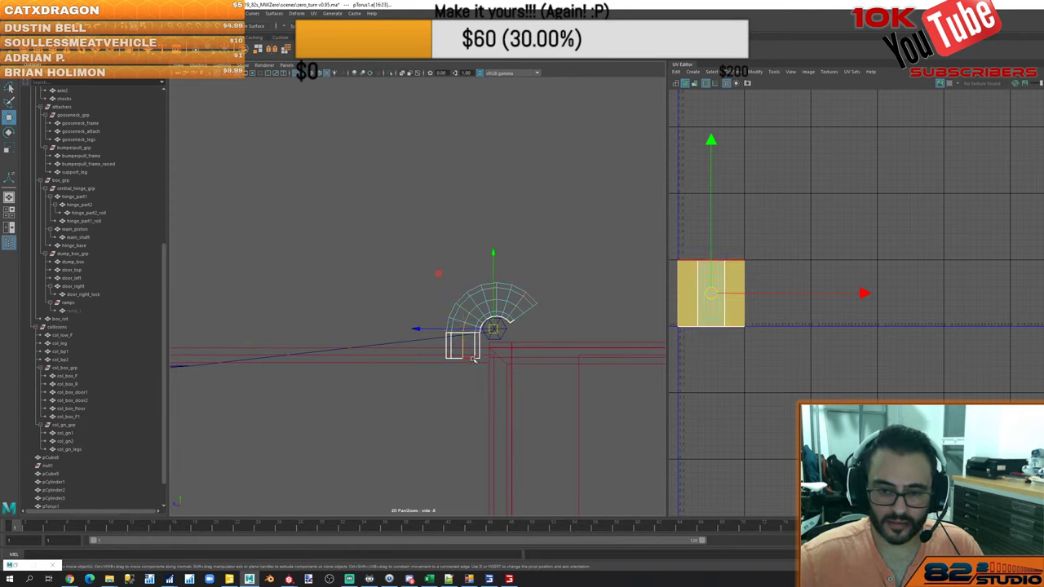
{"action": "double_click", "coordinate": [464, 359]}
{"action": "left_click_drag", "start_coordinate": [462, 283], "coordinate": [463, 290]}
{"action": "right_click_drag", "start_coordinate": [364, 220], "coordinate": [395, 205]}
{"action": "left_click", "coordinate": [405, 207]}
Slide the hook sideways along the rear bar to sit near the bar's end at the box corner
{"action": "key", "text": "space"}
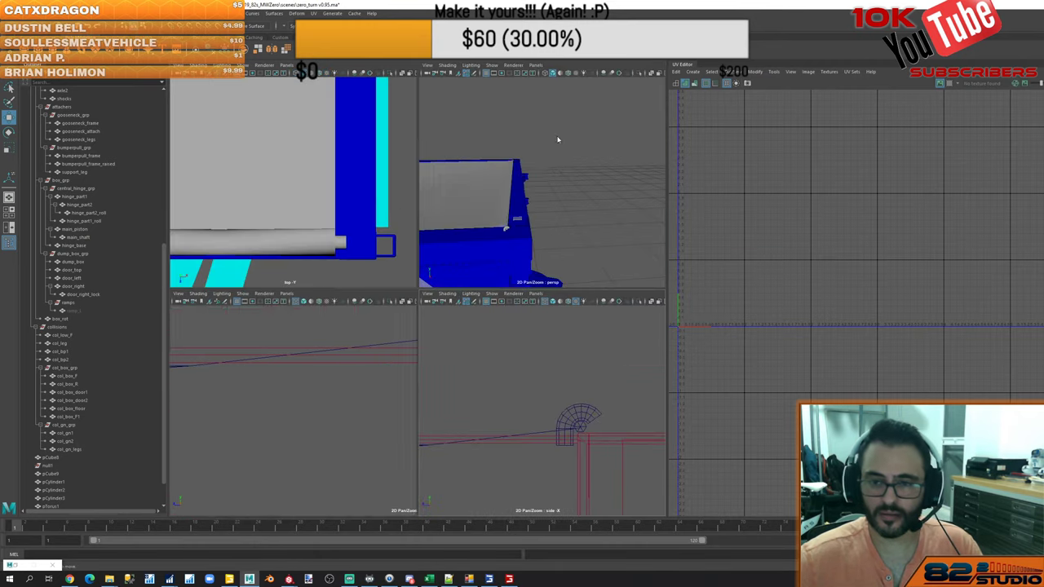
{"action": "key", "text": "space"}
{"action": "left_click_drag", "start_coordinate": [556, 281], "coordinate": [487, 346], "text": "alt"}
{"action": "left_click", "coordinate": [497, 374]}
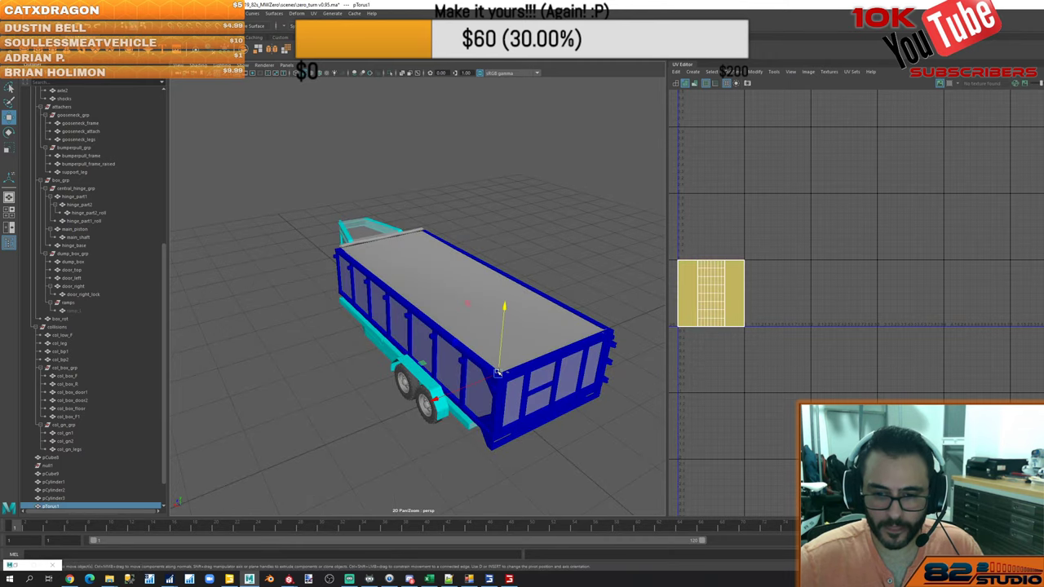
{"action": "key", "text": "f"}
{"action": "right_click_drag", "start_coordinate": [452, 405], "coordinate": [456, 378], "text": "alt"}
{"action": "left_click_drag", "start_coordinate": [456, 378], "coordinate": [519, 357], "text": "alt"}
{"action": "left_click_drag", "start_coordinate": [575, 384], "coordinate": [376, 185], "text": "alt"}
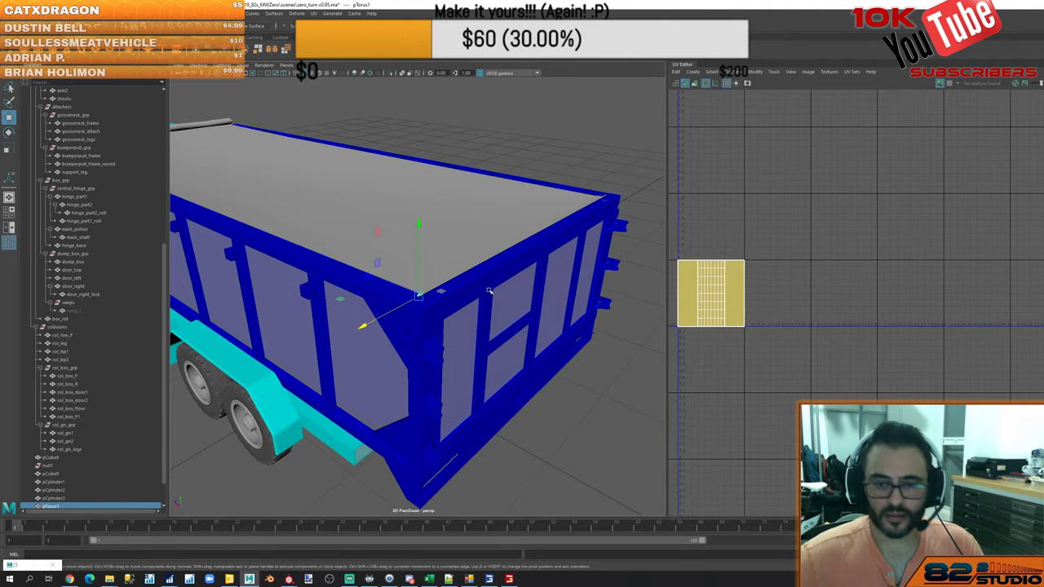
Freeze the hook's transformations and project new UVs onto all of its faces
{"action": "left_click", "coordinate": [569, 112]}
{"action": "scroll", "coordinate": [445, 257], "scroll_direction": "up", "scroll_amount": 10}
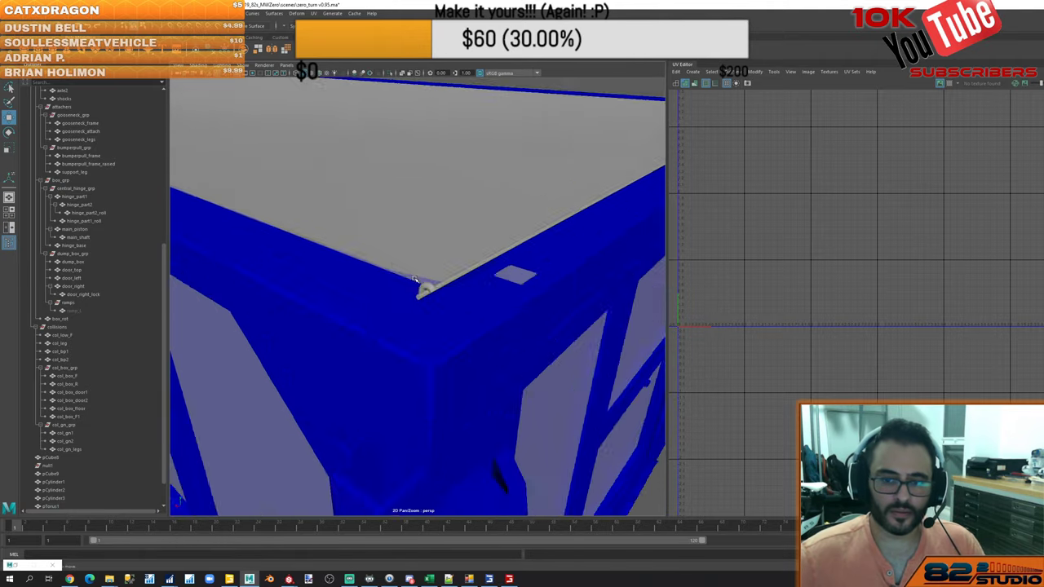
{"action": "left_click", "coordinate": [446, 270]}
{"action": "scroll", "coordinate": [416, 296], "scroll_direction": "down", "scroll_amount": 5}
{"action": "mouse_move", "coordinate": [417, 296]}
{"action": "left_mouse_down", "text": "alt"}
{"action": "mouse_move", "coordinate": [505, 297]}
{"action": "mouse_move", "coordinate": [412, 276]}
{"action": "mouse_move", "coordinate": [420, 292]}
{"action": "left_mouse_up", "text": "alt"}
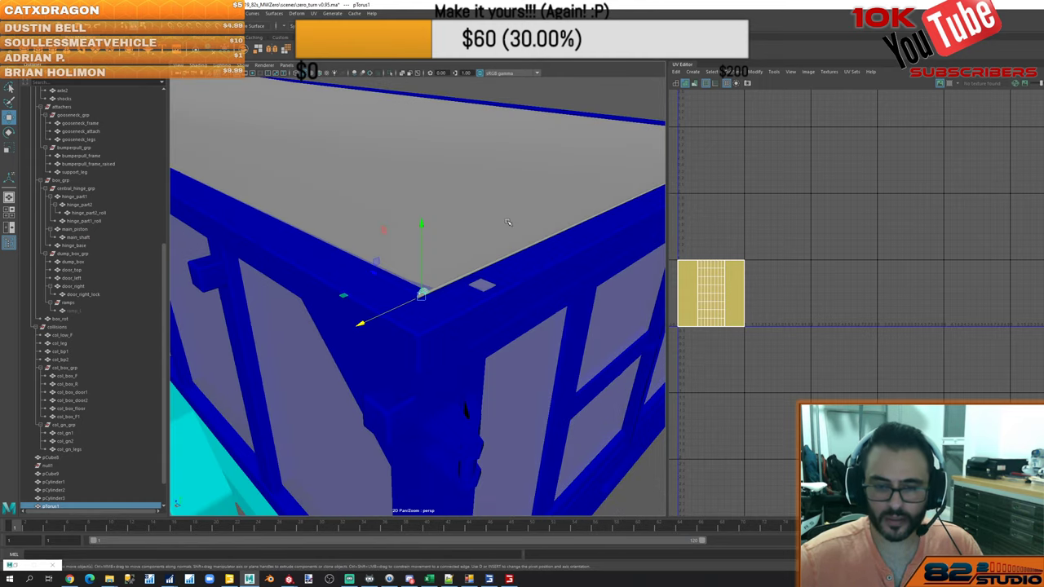
{"action": "left_click", "coordinate": [225, 52]}
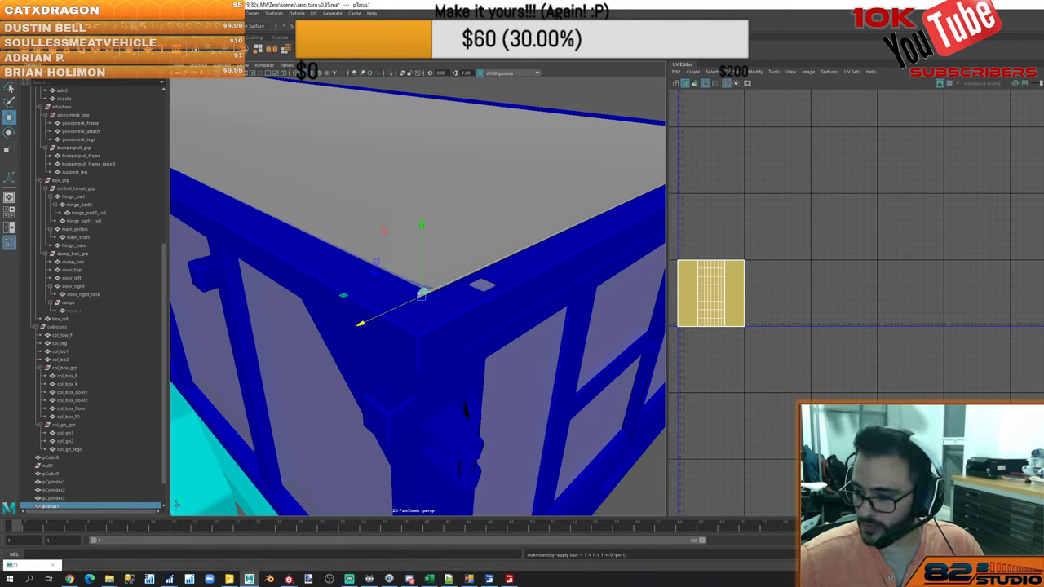
{"action": "left_click", "coordinate": [1043, 259]}
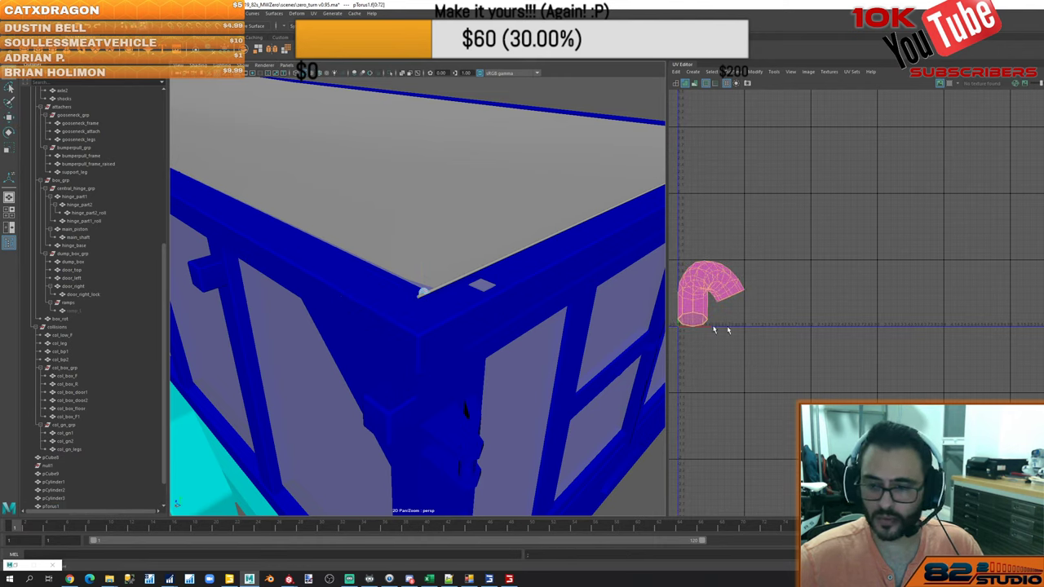
Cut the hook's UVs around the rim of its end cap and along a lengthwise line of edges down the tube
{"action": "key", "text": "f"}
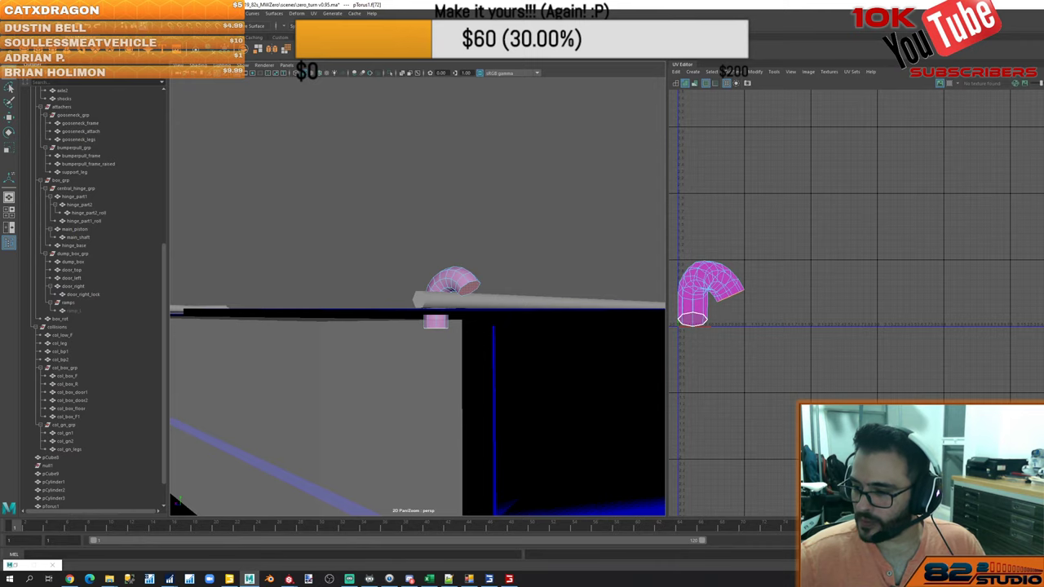
{"action": "key", "text": "w"}
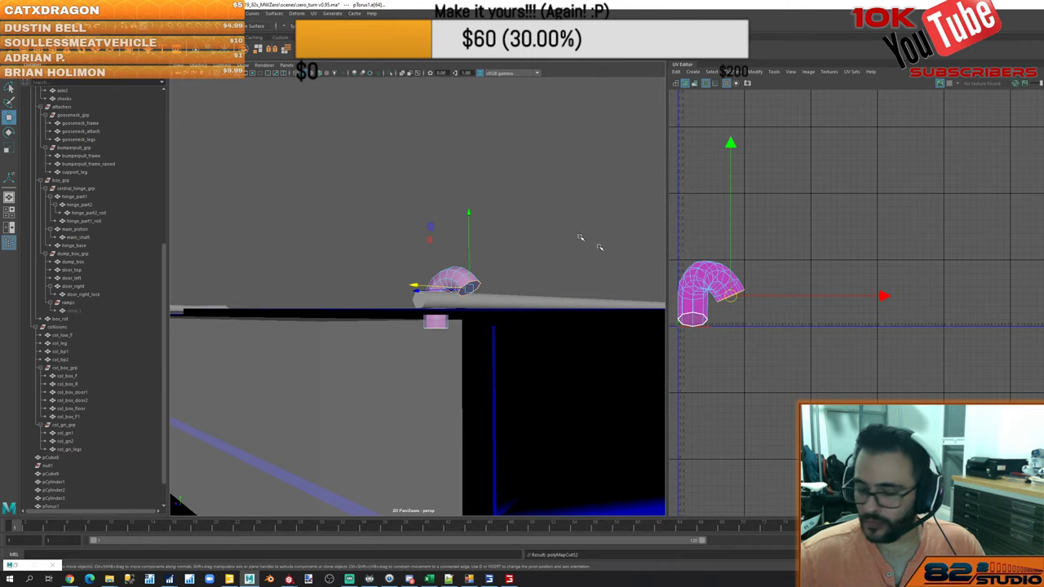
{"action": "scroll", "coordinate": [479, 236], "scroll_direction": "up", "scroll_amount": 5}
{"action": "mouse_move", "coordinate": [478, 238]}
{"action": "left_mouse_down", "text": "alt"}
{"action": "mouse_move", "coordinate": [487, 252]}
{"action": "mouse_move", "coordinate": [478, 234]}
{"action": "left_mouse_up", "text": "alt"}
{"action": "scroll", "coordinate": [478, 233], "scroll_direction": "down", "scroll_amount": 5}
{"action": "scroll", "coordinate": [479, 240], "scroll_direction": "up", "scroll_amount": 2}
{"action": "scroll", "coordinate": [478, 235], "scroll_direction": "up", "scroll_amount": 4}
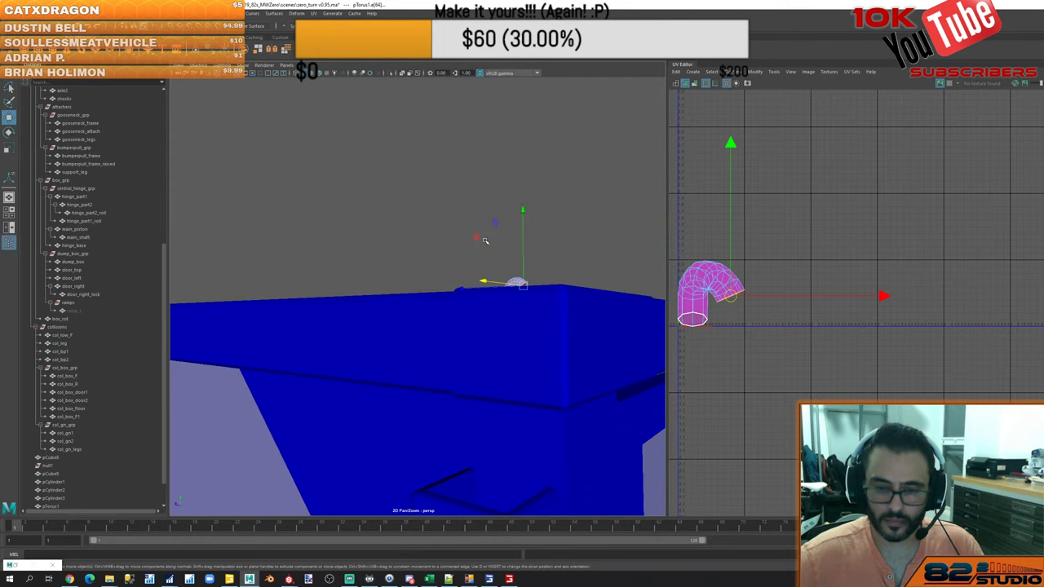
{"action": "scroll", "coordinate": [483, 241], "scroll_direction": "up", "scroll_amount": 3}
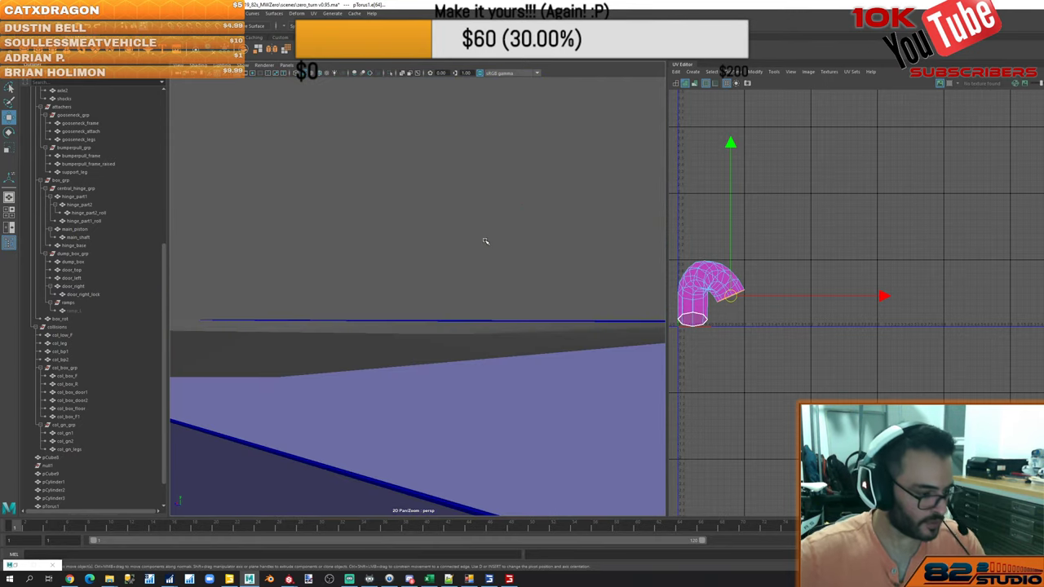
{"action": "scroll", "coordinate": [479, 290], "scroll_direction": "up", "scroll_amount": 2}
{"action": "scroll", "coordinate": [479, 290], "scroll_direction": "down", "scroll_amount": 3}
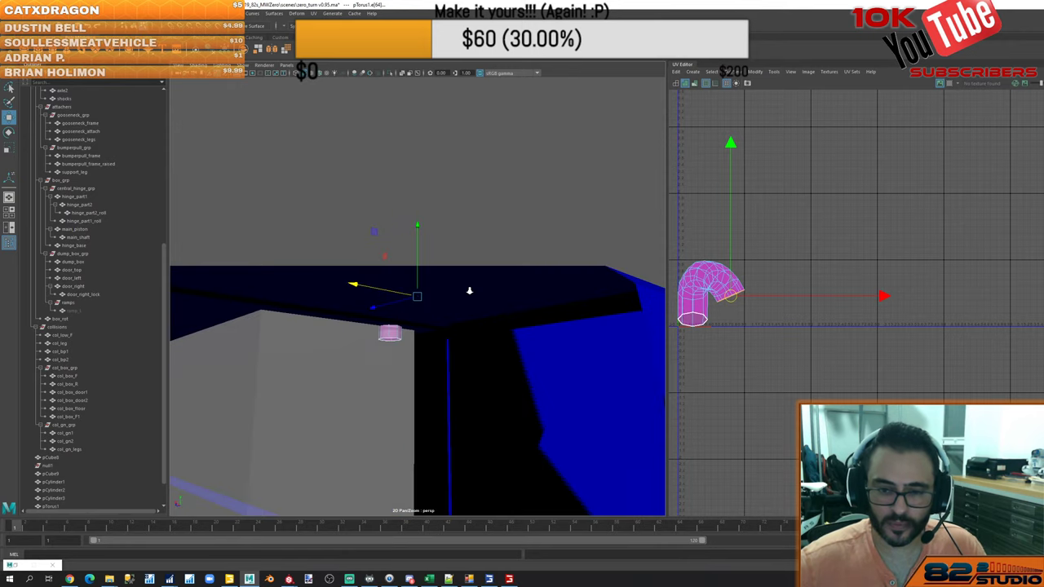
{"action": "scroll", "coordinate": [467, 291], "scroll_direction": "down", "scroll_amount": 1}
{"action": "scroll", "coordinate": [467, 293], "scroll_direction": "up", "scroll_amount": 1}
{"action": "scroll", "coordinate": [447, 305], "scroll_direction": "down", "scroll_amount": 1}
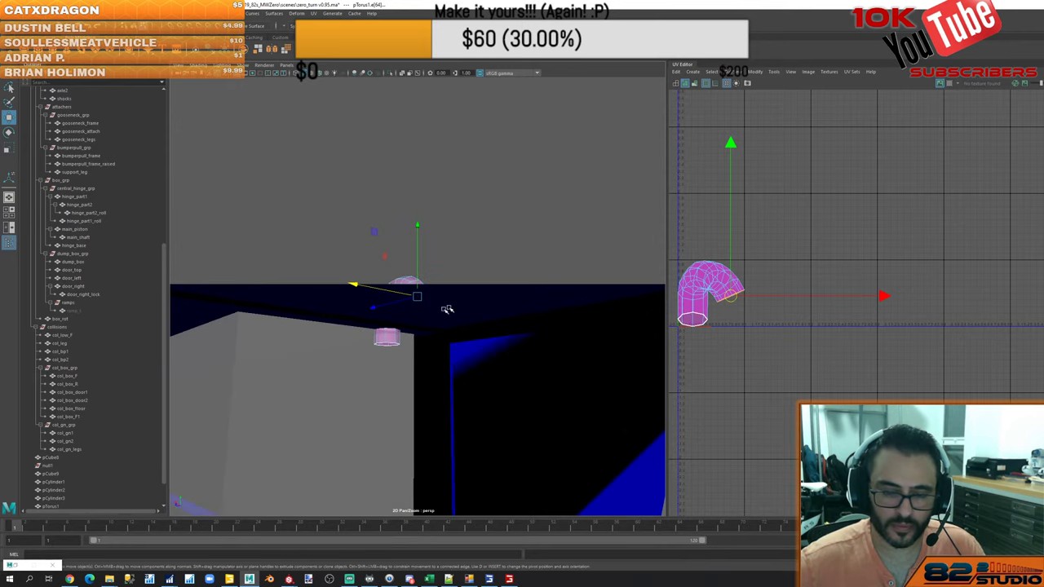
{"action": "right_click_drag", "start_coordinate": [475, 187], "coordinate": [482, 166]}
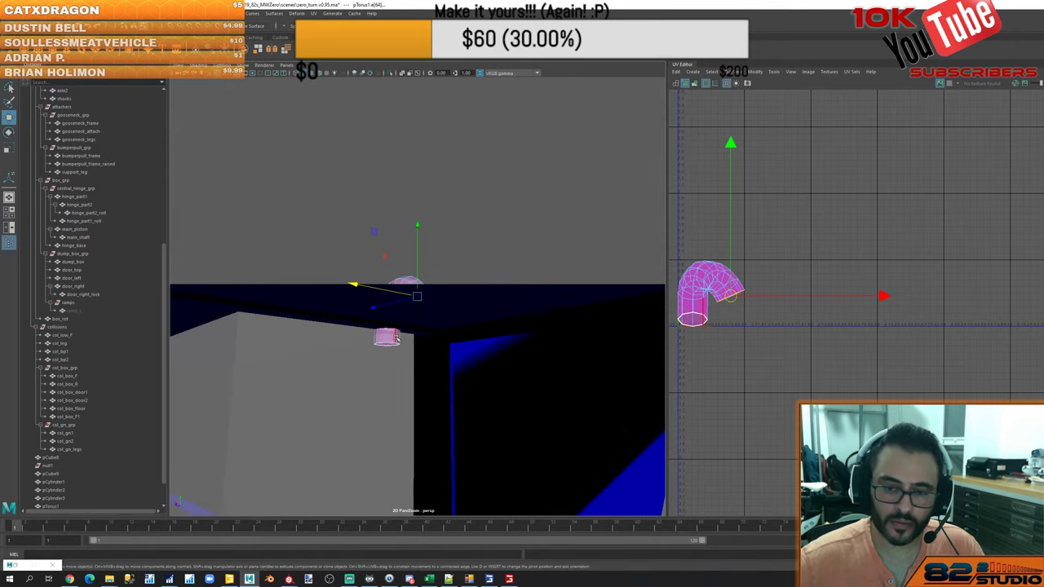
{"action": "double_click", "coordinate": [397, 338], "text": "shift"}
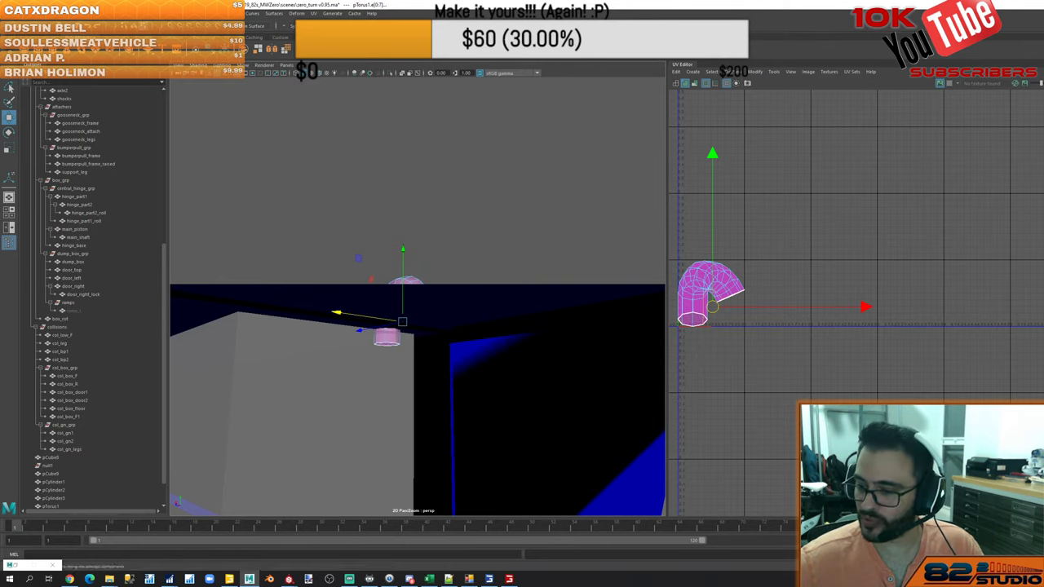
{"action": "right_click_drag", "start_coordinate": [437, 170], "coordinate": [481, 165]}
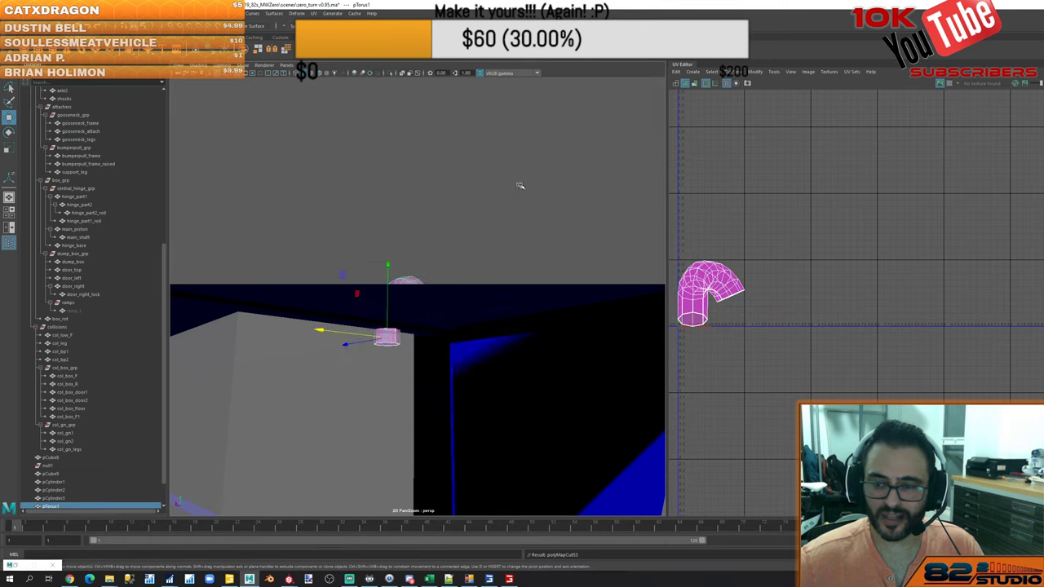
{"action": "scroll", "coordinate": [522, 187], "scroll_direction": "down", "scroll_amount": 5}
{"action": "left_click_drag", "start_coordinate": [482, 204], "coordinate": [484, 228], "text": "alt"}
{"action": "scroll", "coordinate": [472, 253], "scroll_direction": "up", "scroll_amount": 5}
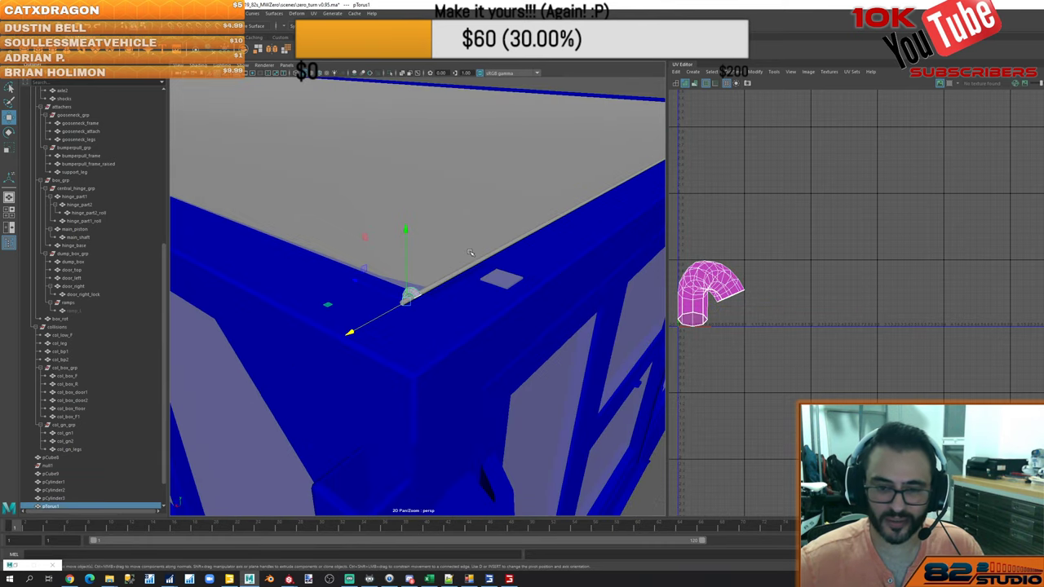
Freeze the rear bar's transformations, and unfold and lay out its UVs, continuing past the student version notice
{"action": "left_click", "coordinate": [452, 272]}
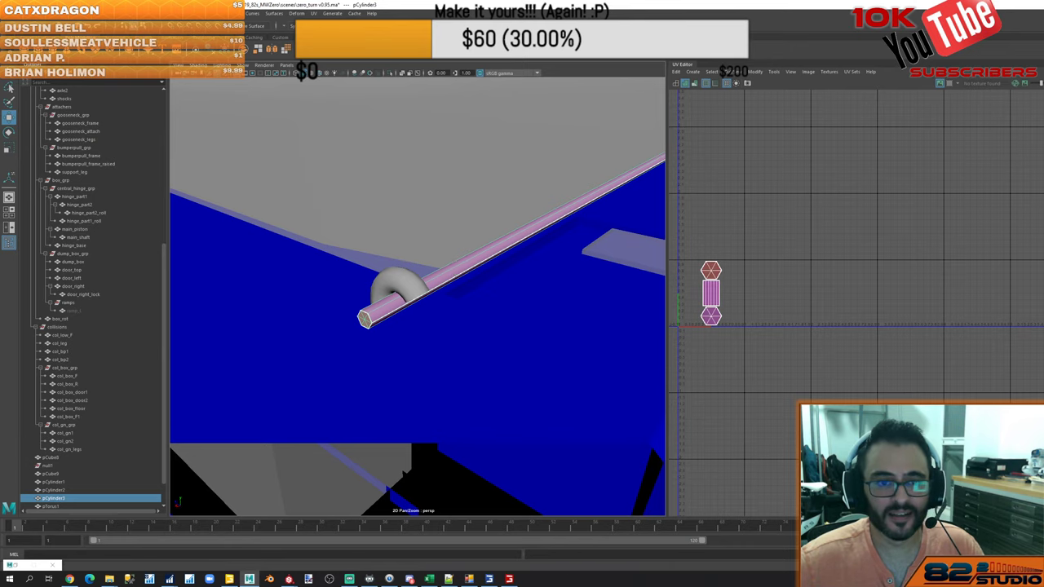
{"action": "left_click", "coordinate": [225, 51]}
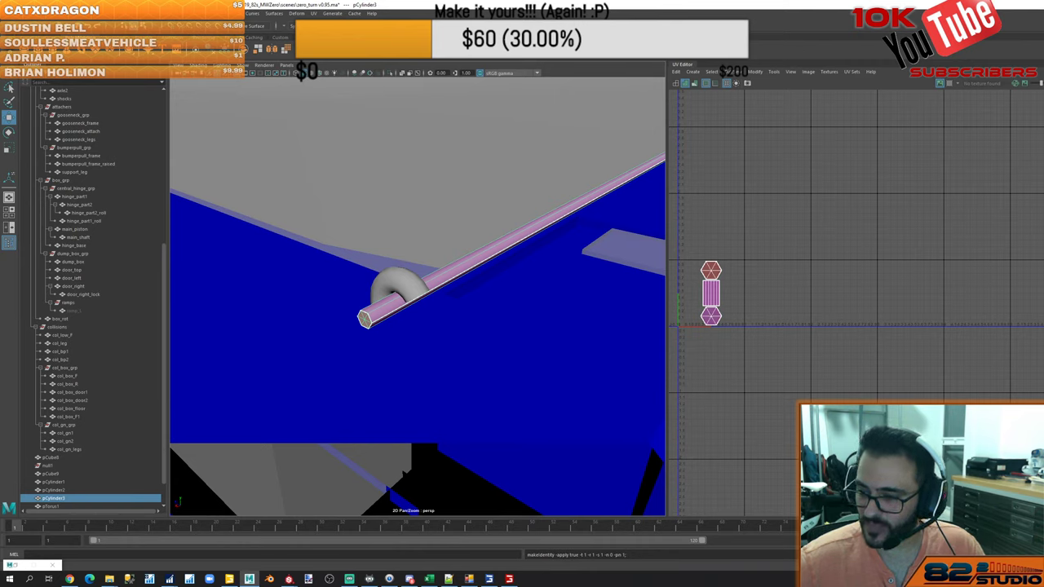
{"action": "key", "text": "ctrl+u"}
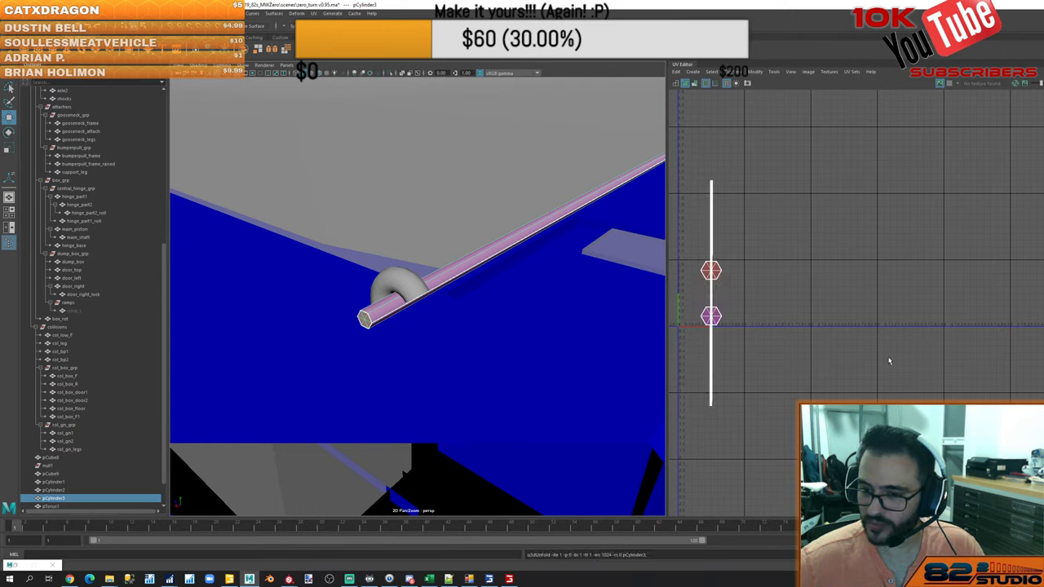
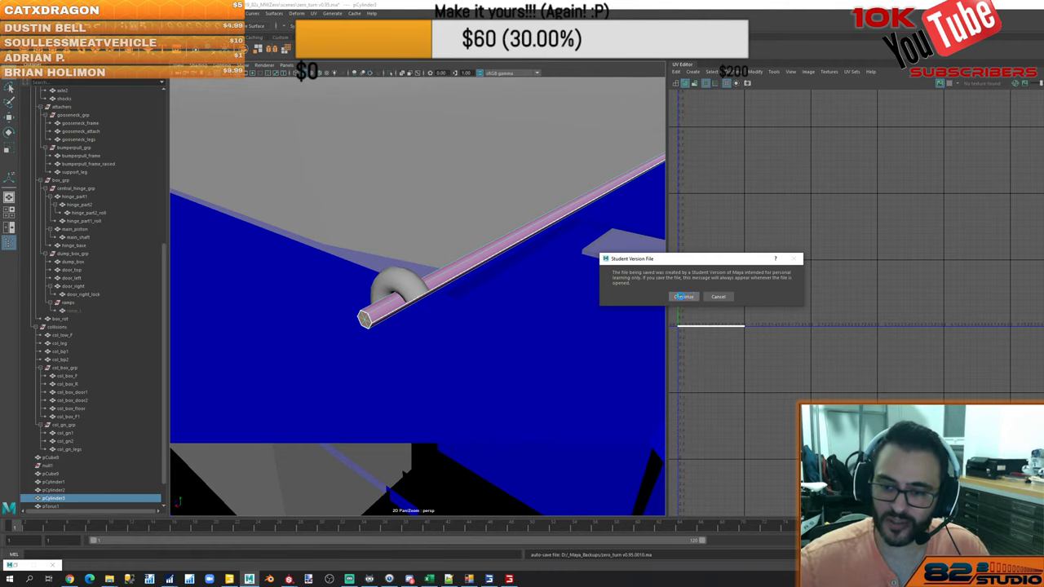
{"action": "left_click", "coordinate": [683, 297]}
{"action": "key", "text": "w"}
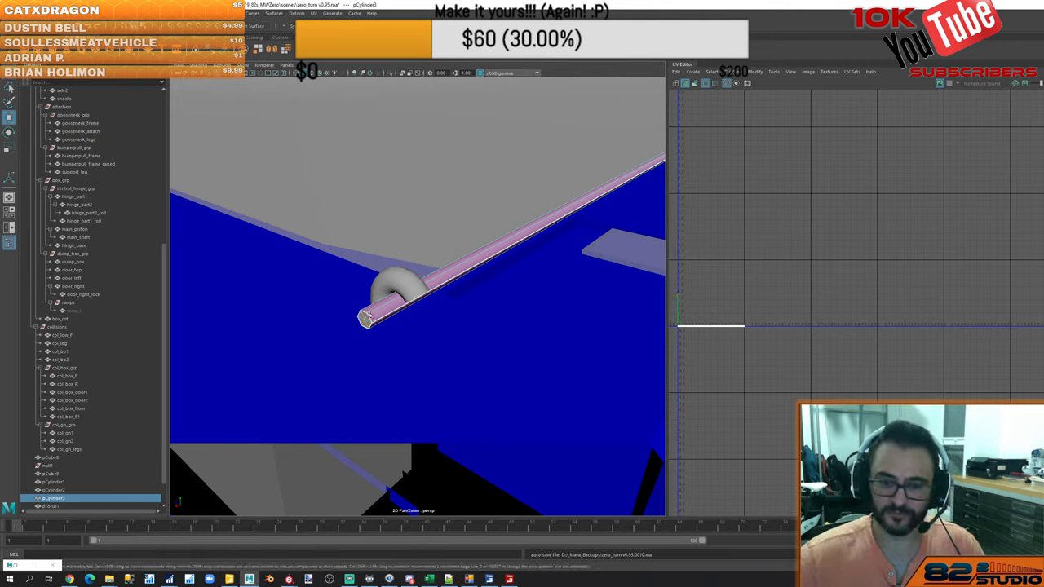
Mirror the hook across the world X axis in the negative direction to place a second one at the opposite rear corner
{"action": "scroll", "coordinate": [437, 284], "scroll_direction": "down", "scroll_amount": 5}
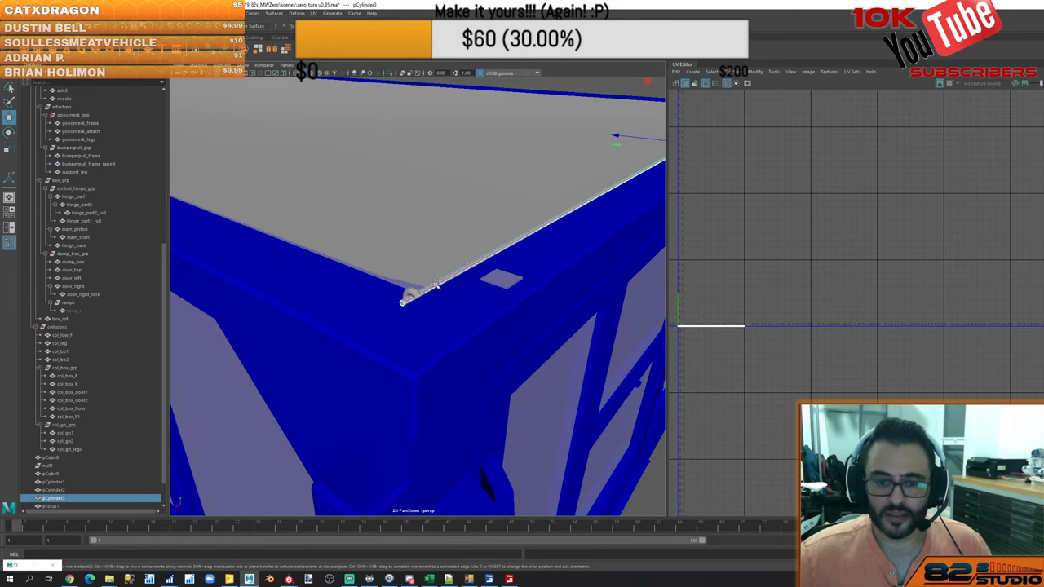
{"action": "left_click", "coordinate": [415, 296]}
{"action": "scroll", "coordinate": [530, 243], "scroll_direction": "down", "scroll_amount": 4}
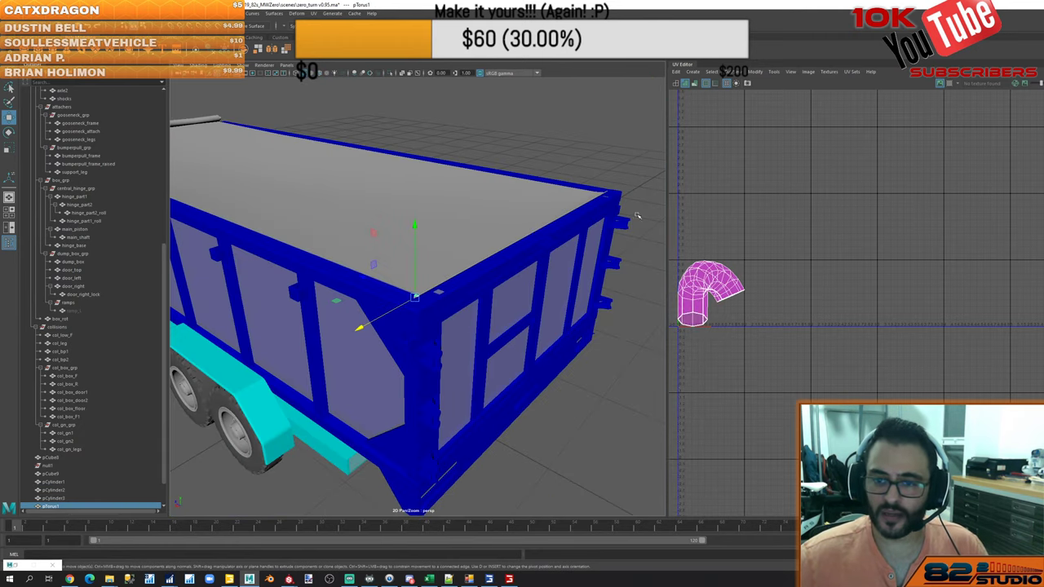
{"action": "scroll", "coordinate": [424, 306], "scroll_direction": "up", "scroll_amount": 8}
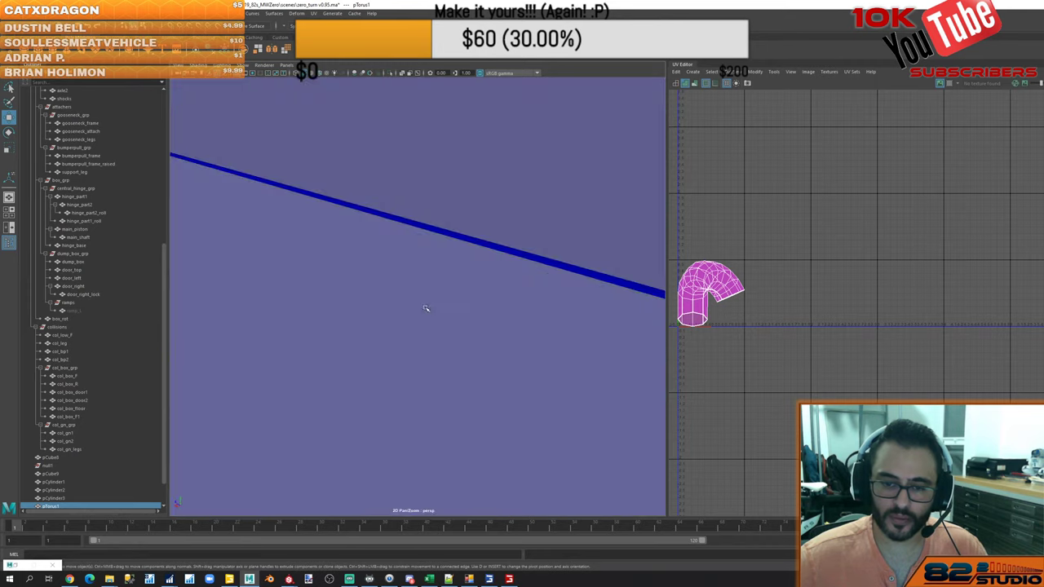
{"action": "scroll", "coordinate": [424, 306], "scroll_direction": "down", "scroll_amount": 5}
{"action": "key", "text": "ctrl+d"}
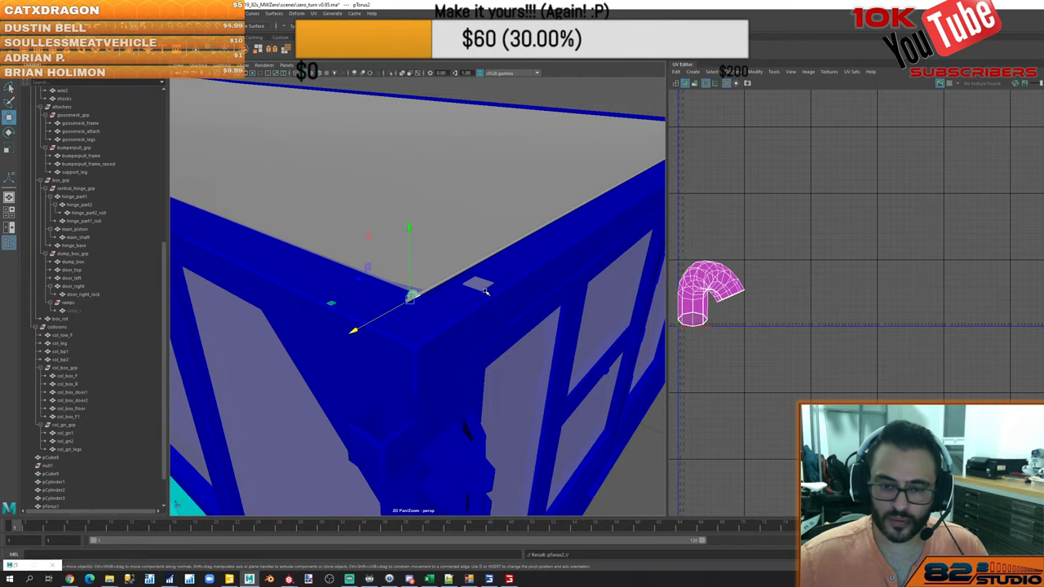
{"action": "key", "text": "ctrl+z"}
{"action": "right_click_drag", "start_coordinate": [443, 254], "coordinate": [445, 348], "text": "shift"}
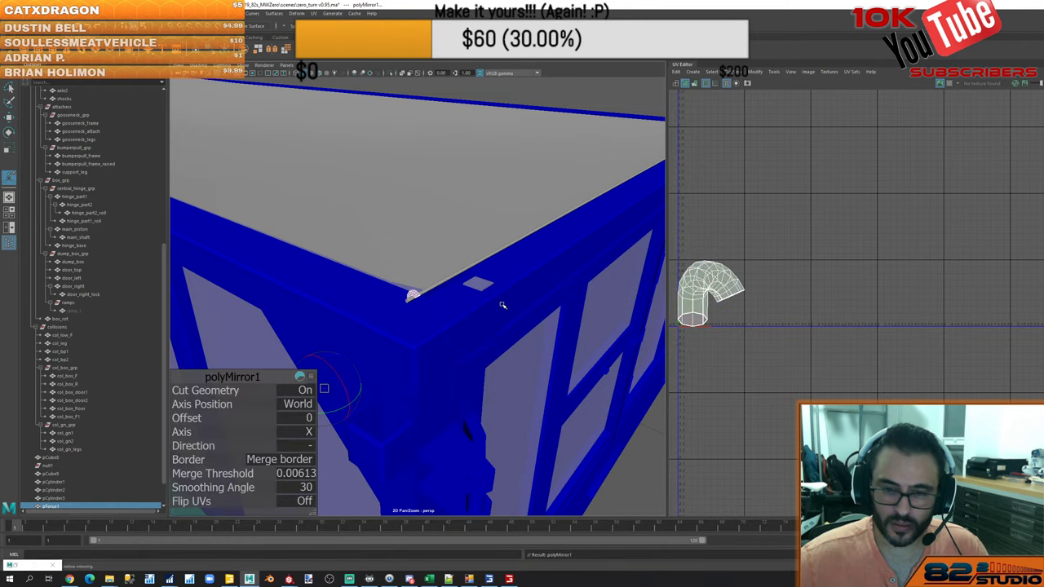
Examine the mirrored hook and the tarp's fit along the top edge of the dump box from several sides
{"action": "scroll", "coordinate": [550, 301], "scroll_direction": "down", "scroll_amount": 5}
{"action": "left_click_drag", "start_coordinate": [552, 299], "coordinate": [482, 305], "text": "alt"}
{"action": "middle_click_drag", "start_coordinate": [514, 309], "coordinate": [430, 251], "text": "alt"}
{"action": "left_click_drag", "start_coordinate": [430, 251], "coordinate": [571, 265], "text": "alt"}
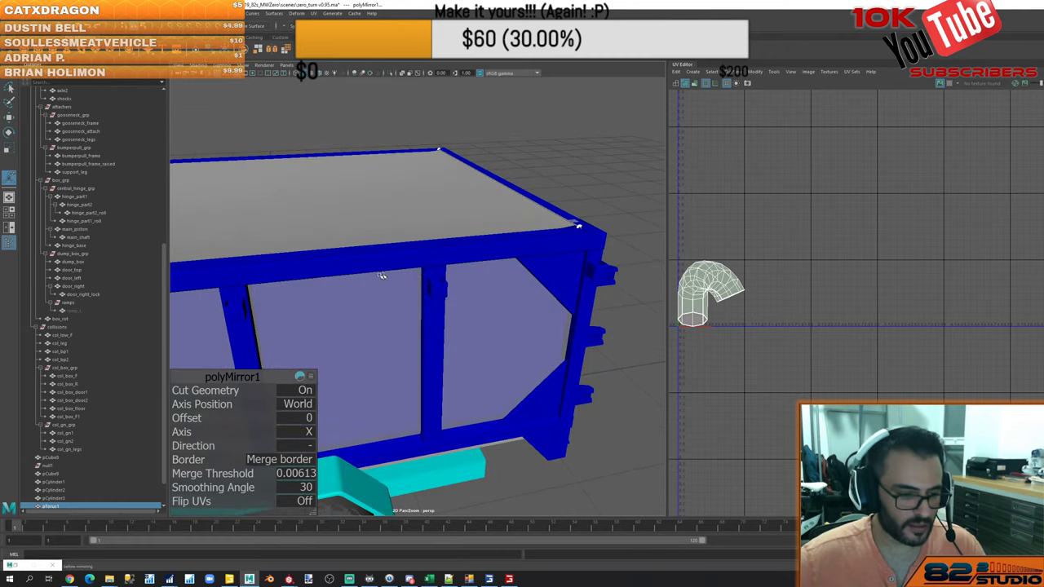
{"action": "middle_click_drag", "start_coordinate": [384, 275], "coordinate": [557, 258], "text": "alt"}
{"action": "left_click_drag", "start_coordinate": [557, 259], "coordinate": [499, 259], "text": "alt"}
{"action": "middle_click_drag", "start_coordinate": [498, 259], "coordinate": [585, 255], "text": "alt"}
{"action": "left_click_drag", "start_coordinate": [584, 256], "coordinate": [506, 251], "text": "alt"}
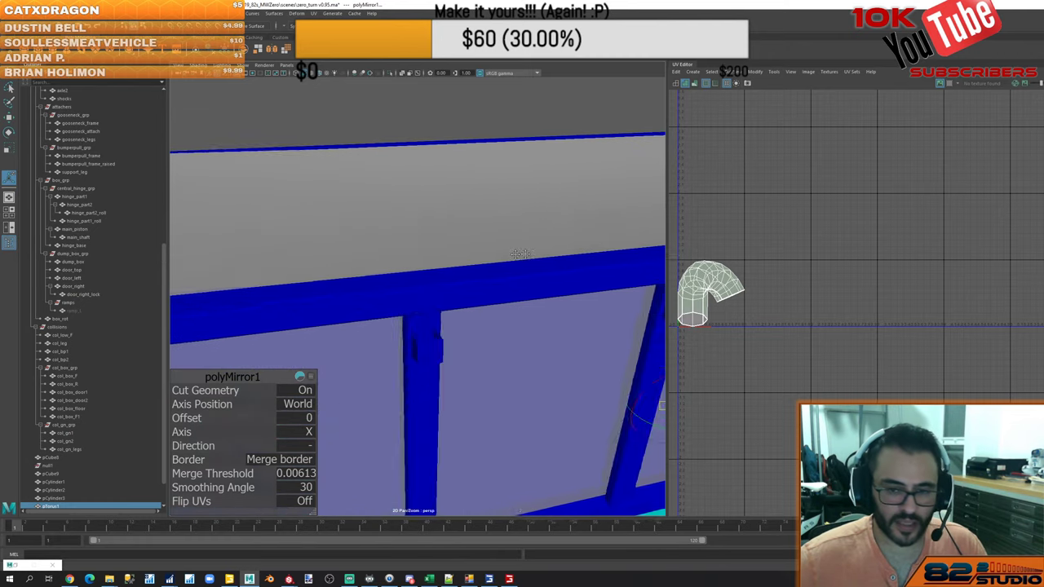
{"action": "middle_click_drag", "start_coordinate": [465, 250], "coordinate": [526, 259], "text": "alt"}
{"action": "left_click_drag", "start_coordinate": [526, 260], "coordinate": [498, 274], "text": "alt"}
Try extruding all of the tarp's faces with an offset of 0.001
{"action": "left_click", "coordinate": [498, 274]}
{"action": "scroll", "coordinate": [499, 278], "scroll_direction": "down", "scroll_amount": 8}
{"action": "left_click_drag", "start_coordinate": [520, 314], "coordinate": [540, 349], "text": "alt"}
{"action": "scroll", "coordinate": [536, 326], "scroll_direction": "up", "scroll_amount": 4}
{"action": "middle_click_drag", "start_coordinate": [540, 349], "coordinate": [516, 345], "text": "alt"}
{"action": "left_click_drag", "start_coordinate": [514, 342], "coordinate": [473, 343], "text": "alt"}
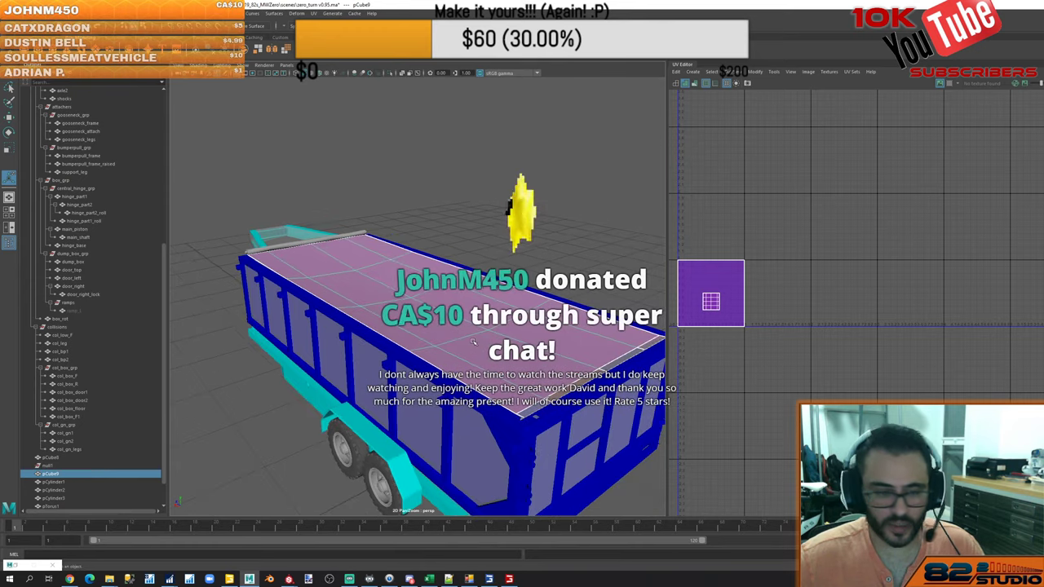
{"action": "right_click_drag", "start_coordinate": [454, 302], "coordinate": [463, 427], "text": "shift"}
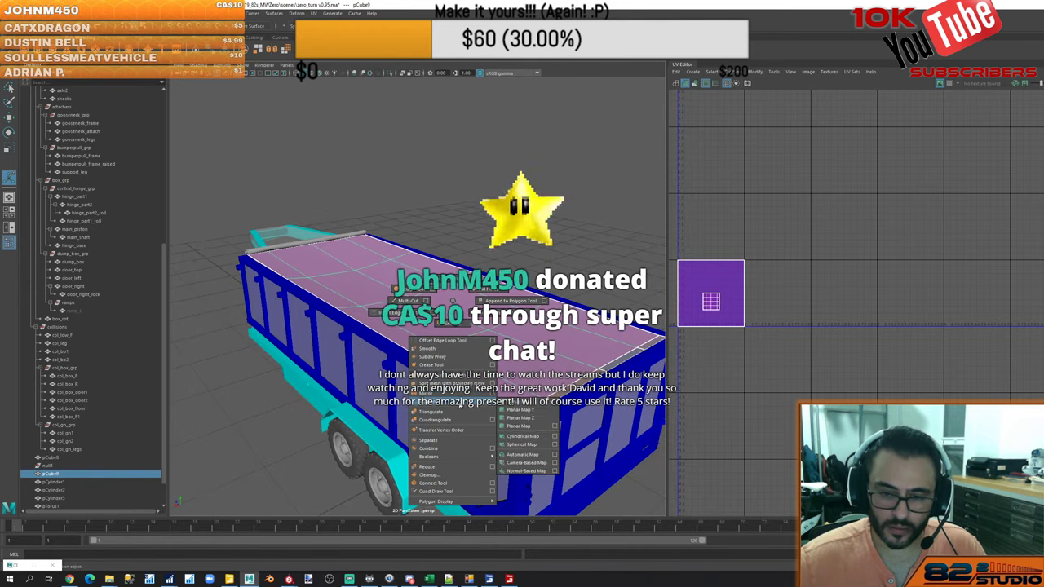
{"action": "right_click_drag", "start_coordinate": [454, 325], "coordinate": [454, 325], "text": "shift"}
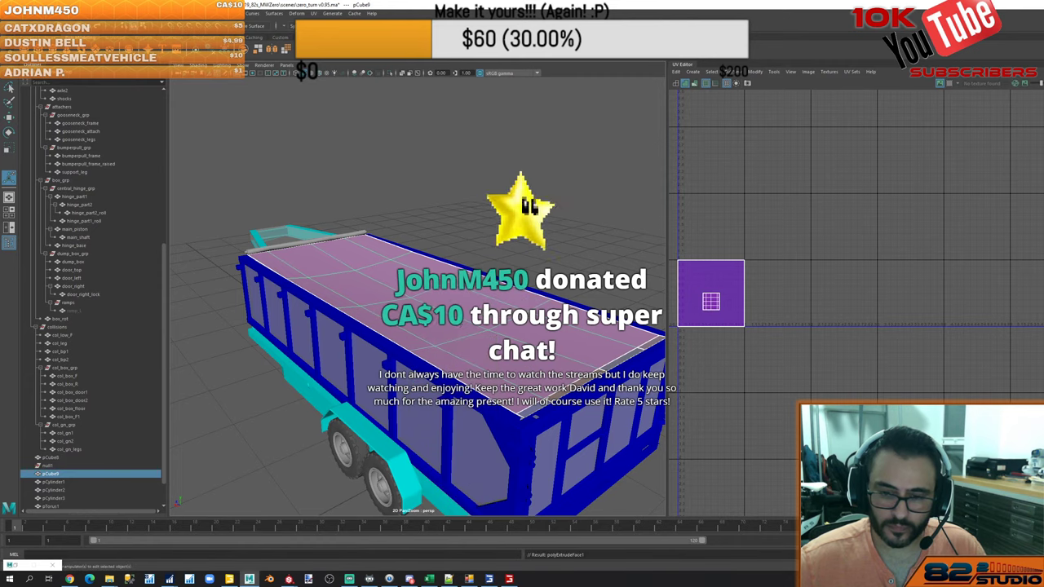
{"action": "left_click", "coordinate": [309, 424]}
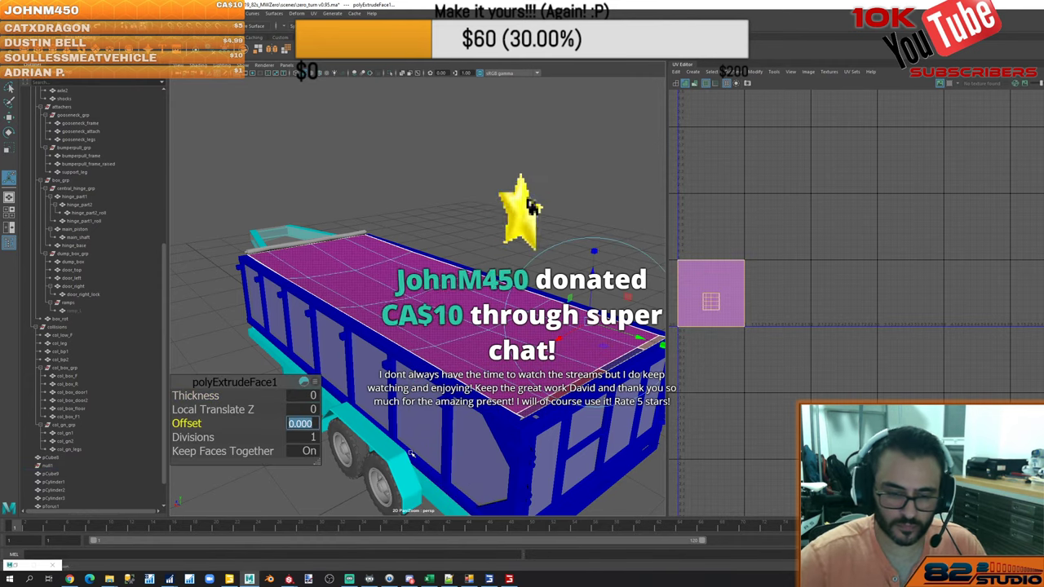
{"action": "type", "text": "0.001"}
{"action": "key", "text": "Return"}
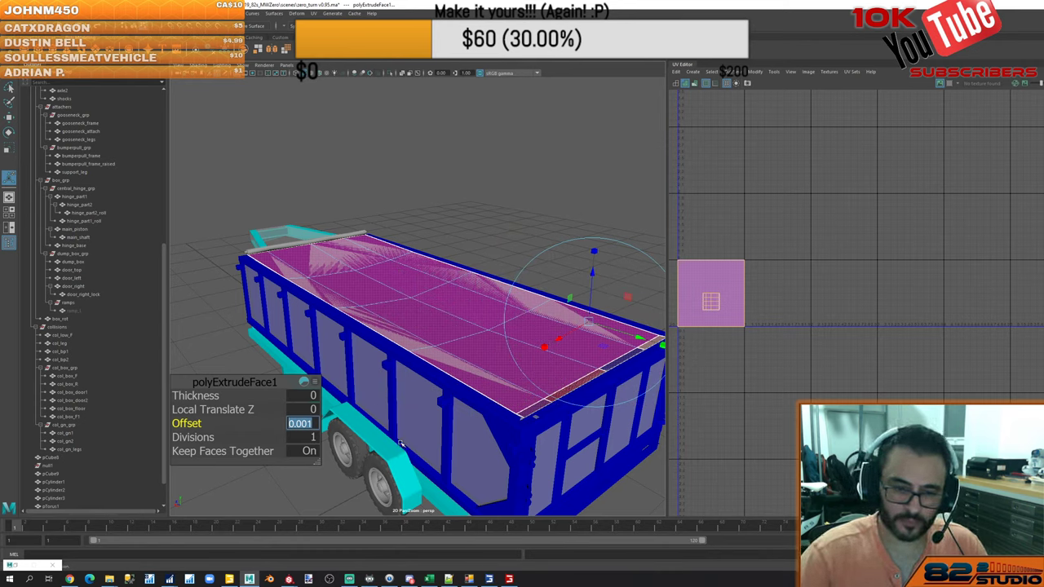
Reset the tarp extrusion's offset to 0 and set its thickness to 0.001
{"action": "type", "text": "0"}
{"action": "key", "text": "Up"}
{"action": "key", "text": "Up"}
{"action": "type", "text": "0"}
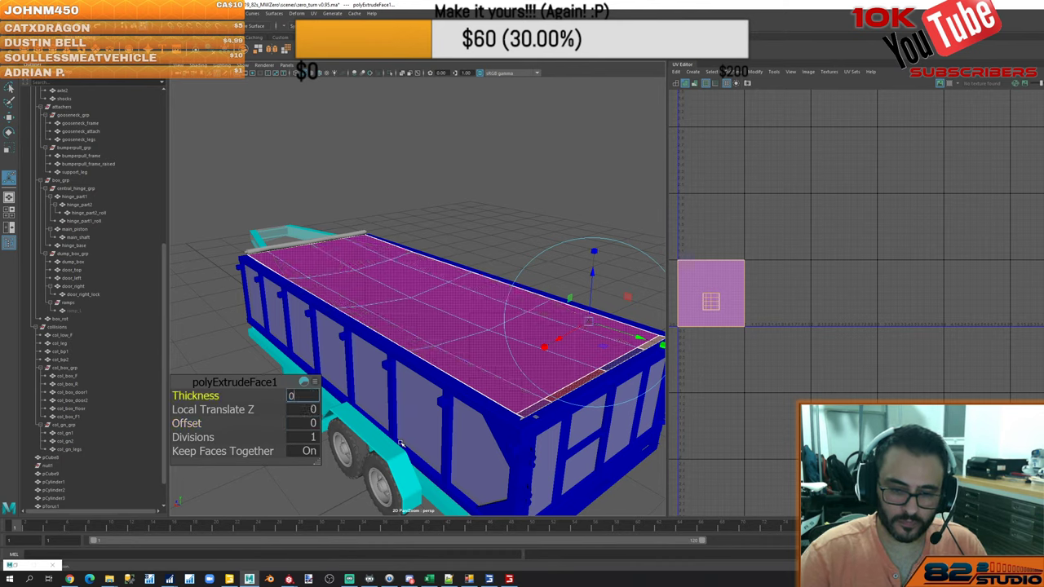
{"action": "type", "text": "0.001"}
{"action": "key", "text": "Return"}
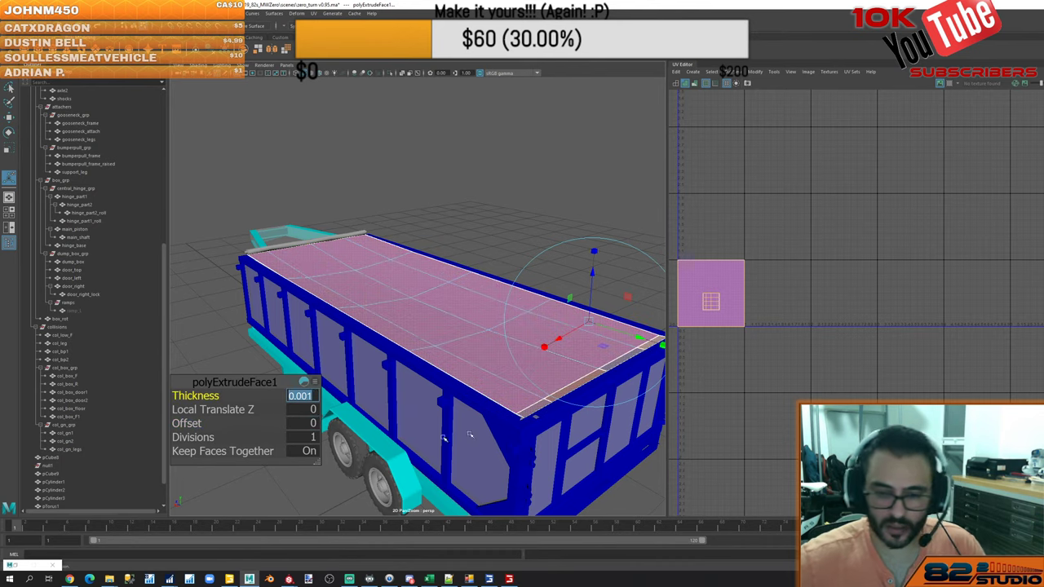
Freeze the extruded tarp's transformations and inspect the opening near its rear end
{"action": "right_click_drag", "start_coordinate": [472, 243], "coordinate": [478, 200]}
{"action": "left_click", "coordinate": [412, 290]}
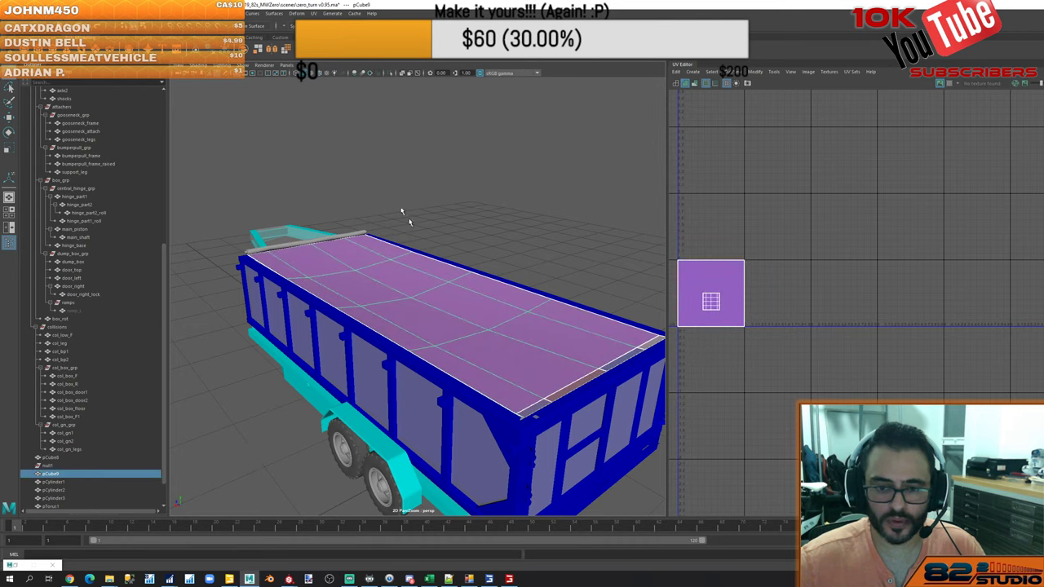
{"action": "left_click", "coordinate": [224, 51]}
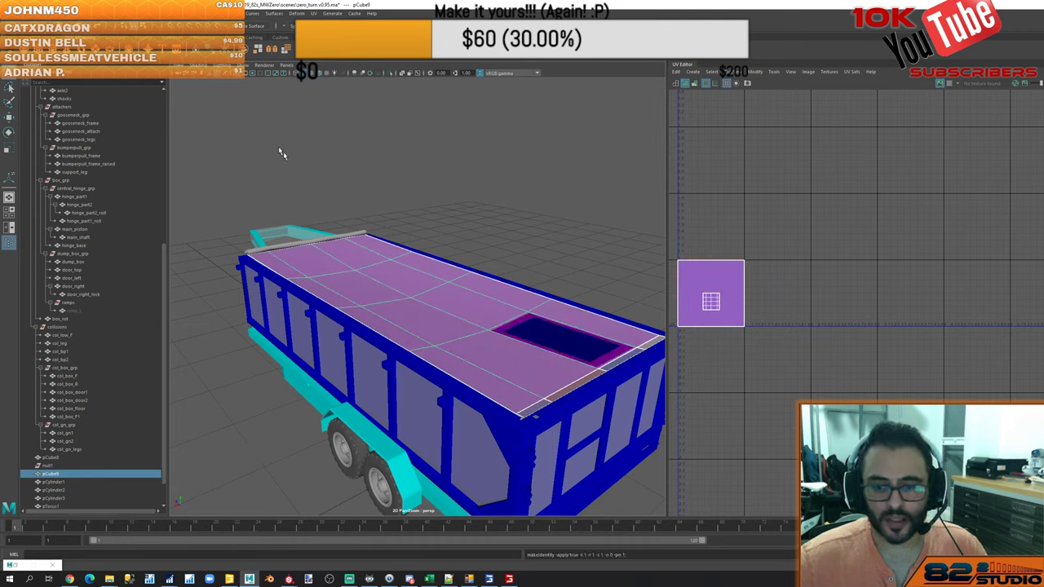
{"action": "right_click_drag", "start_coordinate": [461, 179], "coordinate": [502, 167]}
{"action": "left_click", "coordinate": [502, 167]}
{"action": "left_click_drag", "start_coordinate": [511, 332], "coordinate": [489, 312]}
{"action": "right_click_drag", "start_coordinate": [489, 314], "coordinate": [529, 392], "text": "alt"}
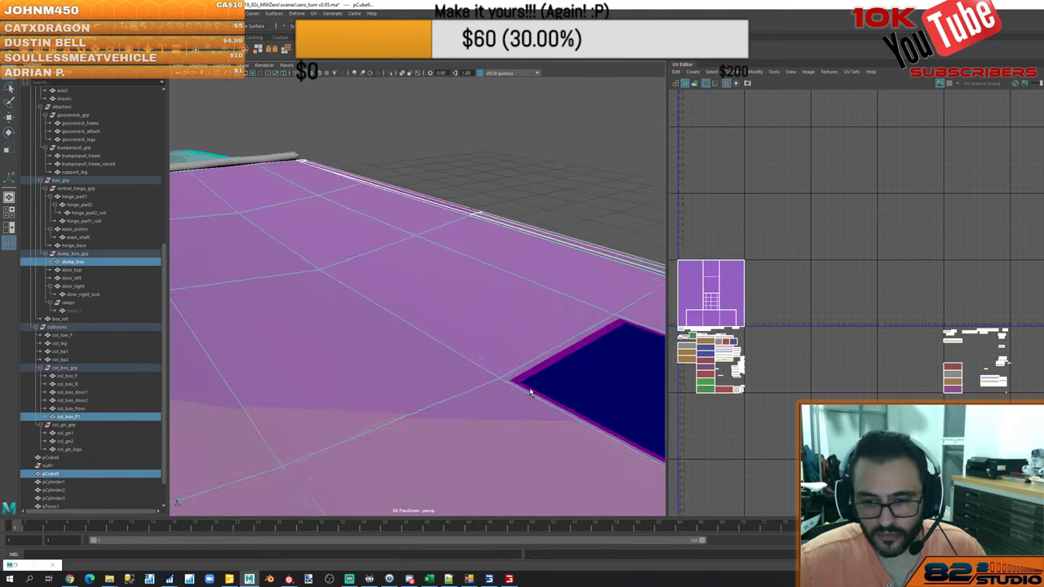
{"action": "middle_click_drag", "start_coordinate": [529, 391], "coordinate": [431, 328], "text": "alt"}
Undo the recent selections, the freeze and the thickness extrusion on the tarp
{"action": "key", "text": "ctrl+z"}
{"action": "key", "text": "ctrl+z"}
{"action": "key", "text": "ctrl+z"}
{"action": "key", "text": "ctrl+z"}
{"action": "key", "text": "ctrl+z"}
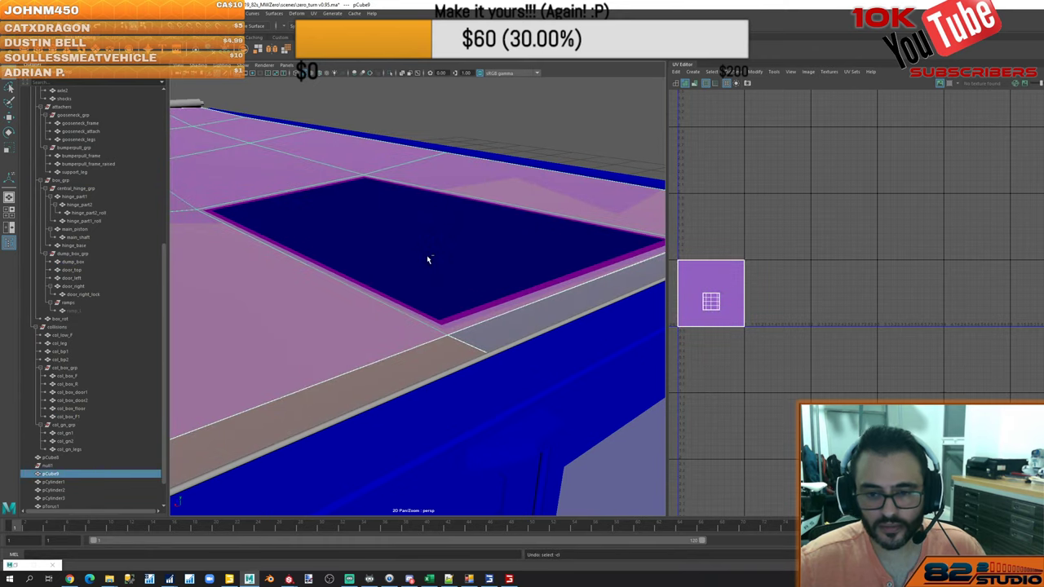
{"action": "scroll", "coordinate": [420, 270], "scroll_direction": "down", "scroll_amount": 8}
{"action": "left_click", "coordinate": [400, 282]}
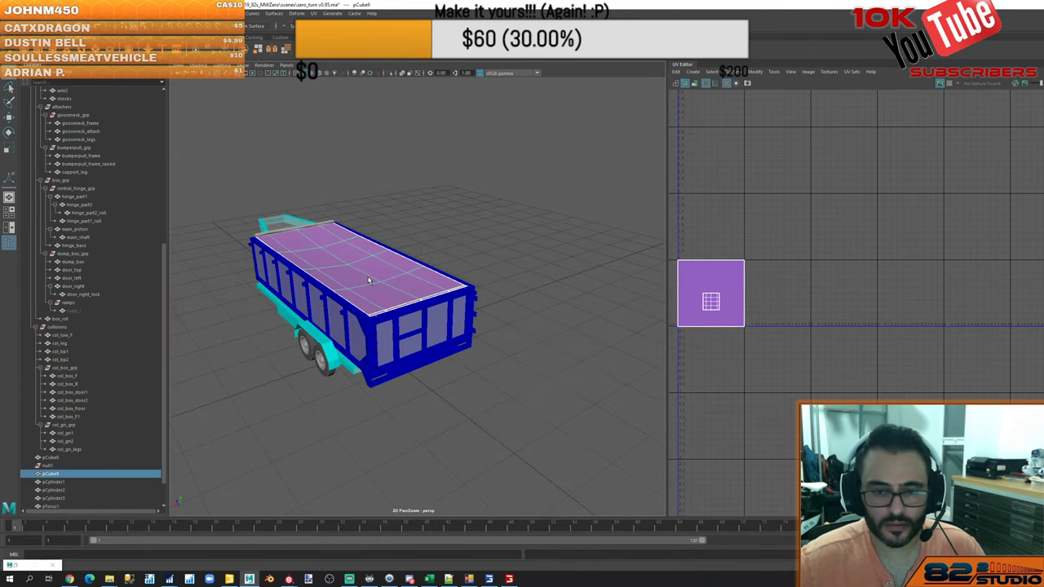
{"action": "scroll", "coordinate": [369, 278], "scroll_direction": "up", "scroll_amount": 8}
{"action": "scroll", "coordinate": [368, 278], "scroll_direction": "down", "scroll_amount": 8}
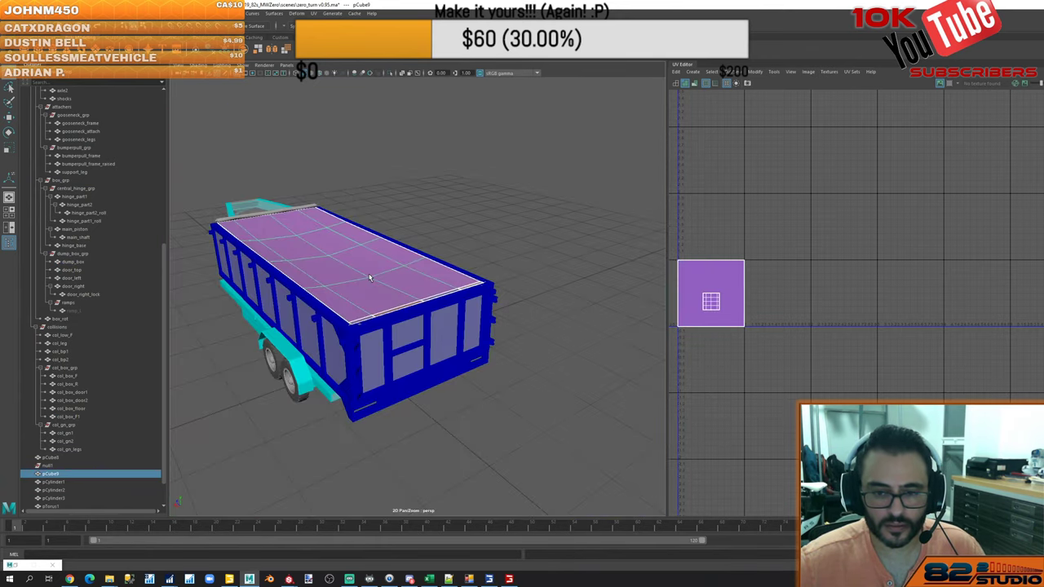
{"action": "key", "text": "ctrl+z"}
{"action": "left_click", "coordinate": [347, 287]}
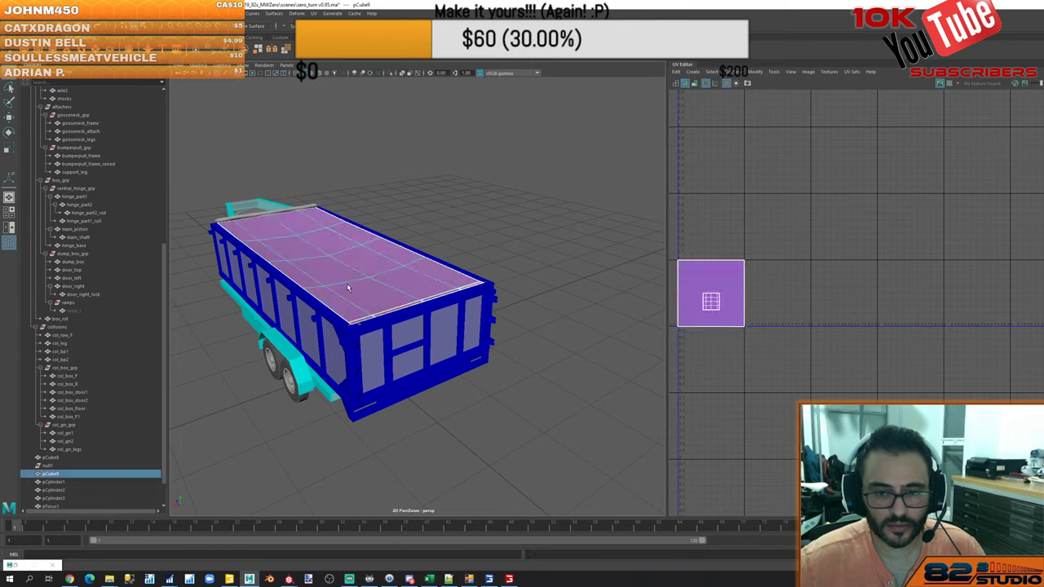
{"action": "key", "text": "ctrl+z"}
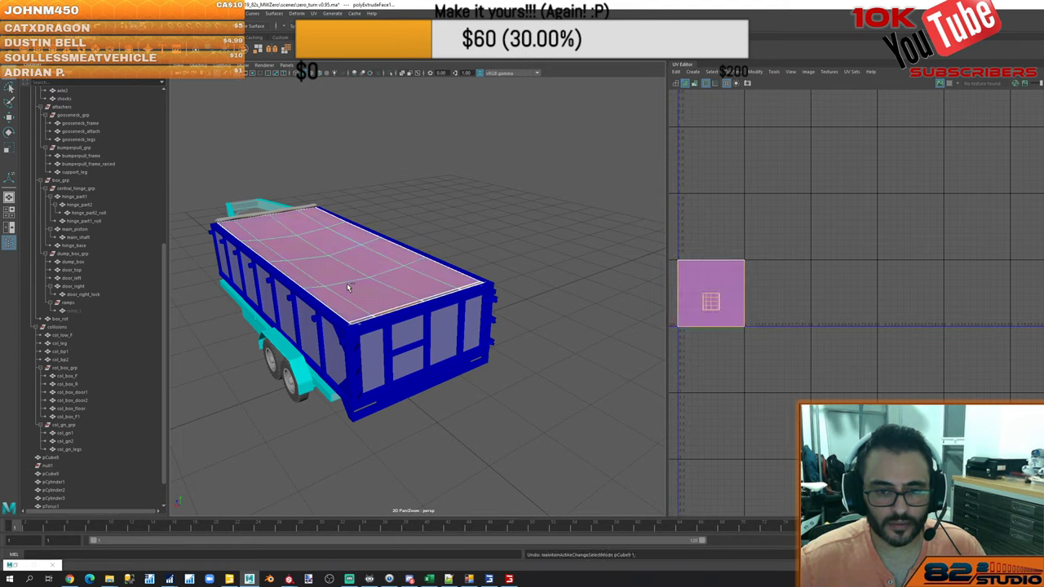
{"action": "key", "text": "ctrl+z"}
{"action": "key", "text": "ctrl+z"}
{"action": "key", "text": "ctrl+z"}
{"action": "key", "text": "ctrl+z"}
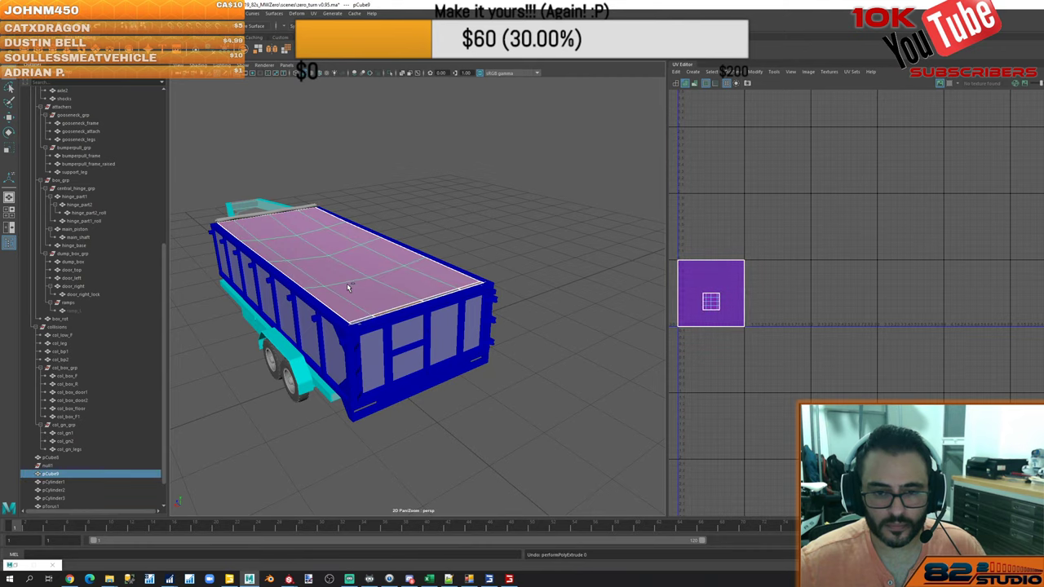
{"action": "key", "text": "ctrl+z"}
Unfold the mirrored hooks' UVs and lay the shells out within the UV tile
{"action": "scroll", "coordinate": [352, 285], "scroll_direction": "up", "scroll_amount": 3}
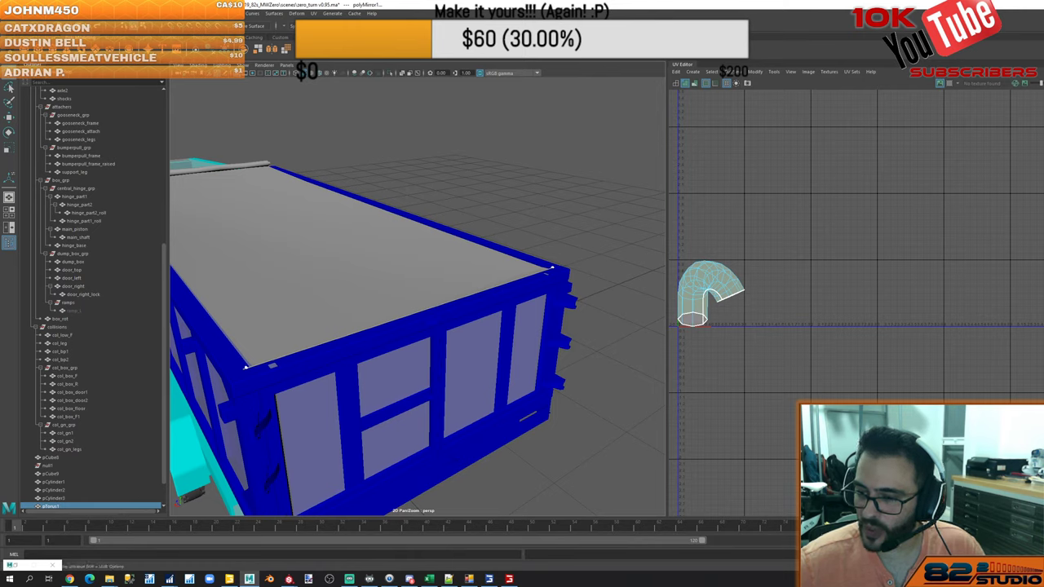
{"action": "key", "text": "ctrl+u"}
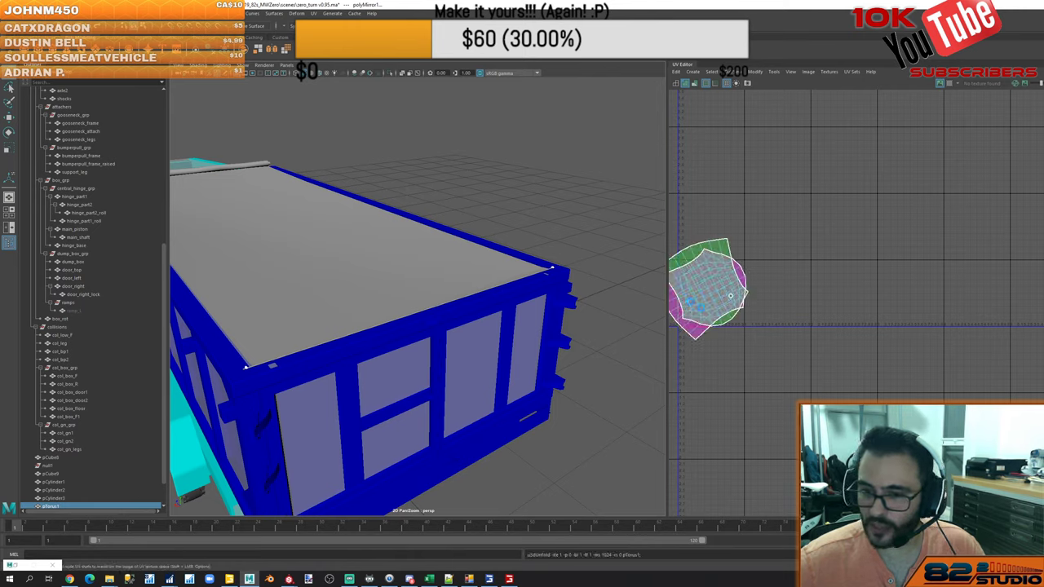
{"action": "key", "text": "ctrl+l"}
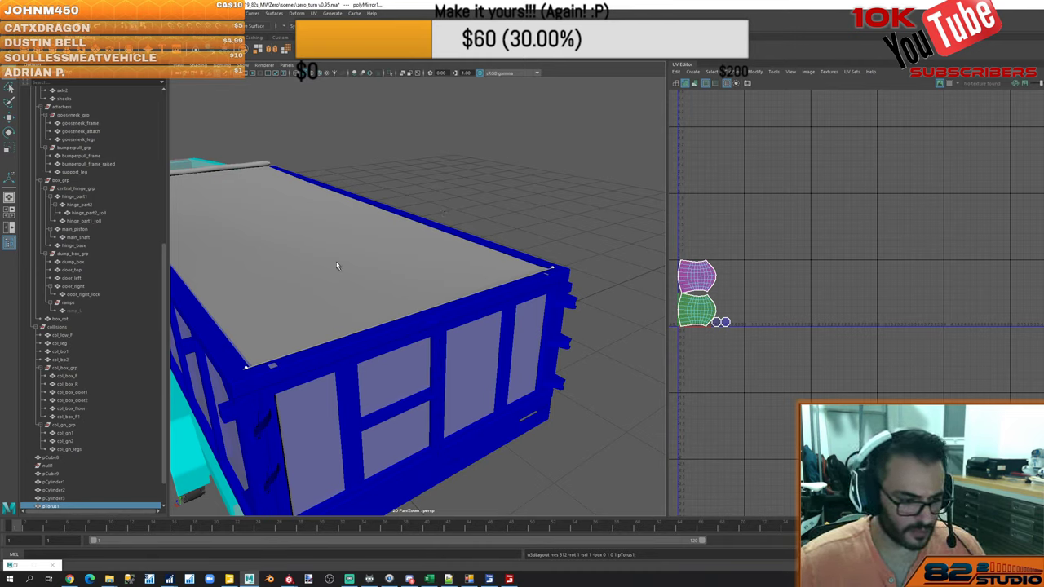
Select the whole tarp for moving and isolate it in the viewport
{"action": "left_click_drag", "start_coordinate": [318, 239], "coordinate": [403, 245], "text": "alt"}
{"action": "left_click", "coordinate": [403, 244]}
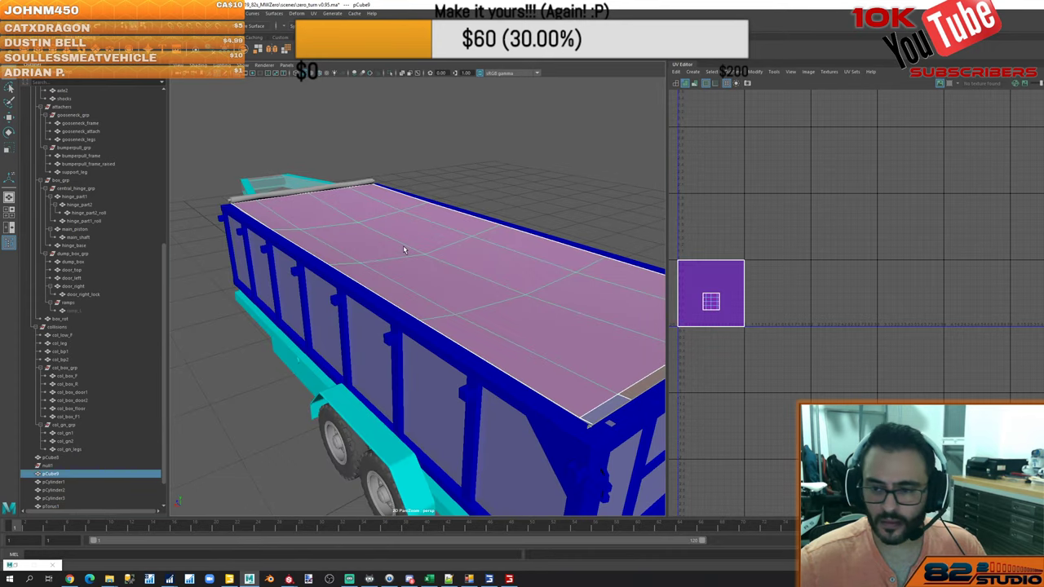
{"action": "left_click", "coordinate": [213, 50]}
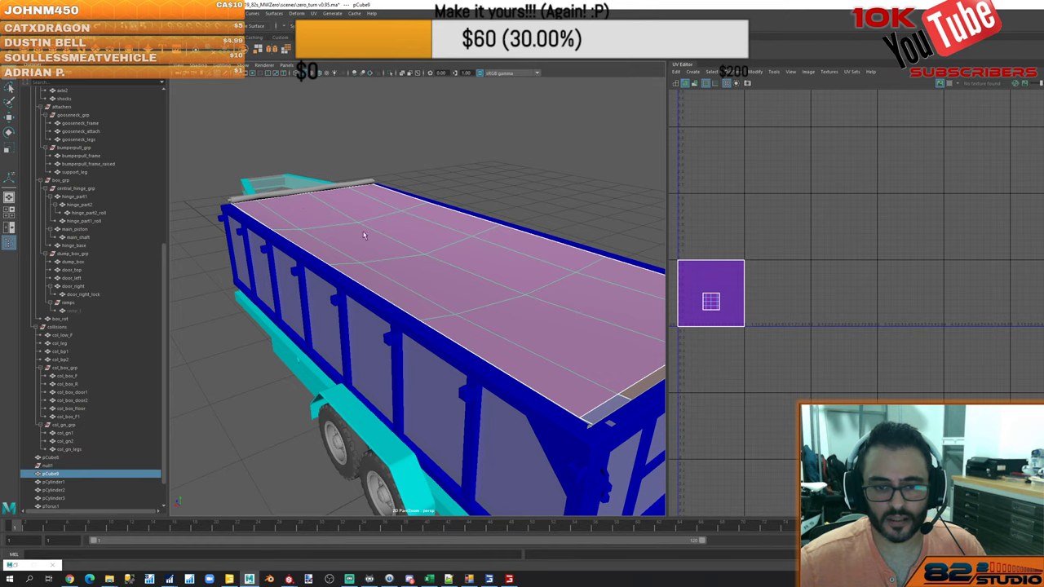
{"action": "key", "text": "w"}
{"action": "right_click_drag", "start_coordinate": [320, 212], "coordinate": [319, 199]}
{"action": "right_click_drag", "start_coordinate": [372, 226], "coordinate": [405, 216]}
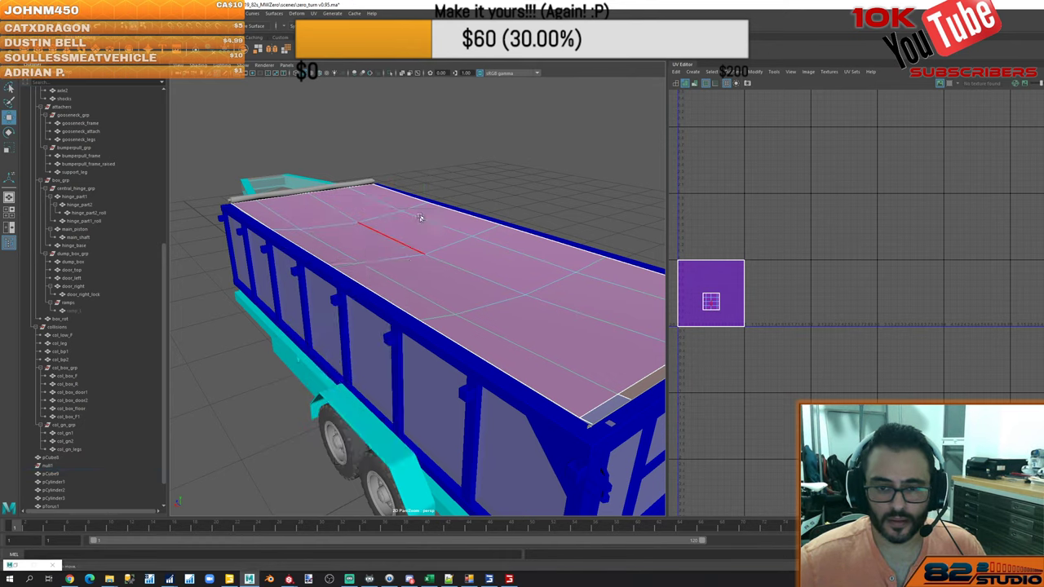
{"action": "key", "text": "ctrl+1"}
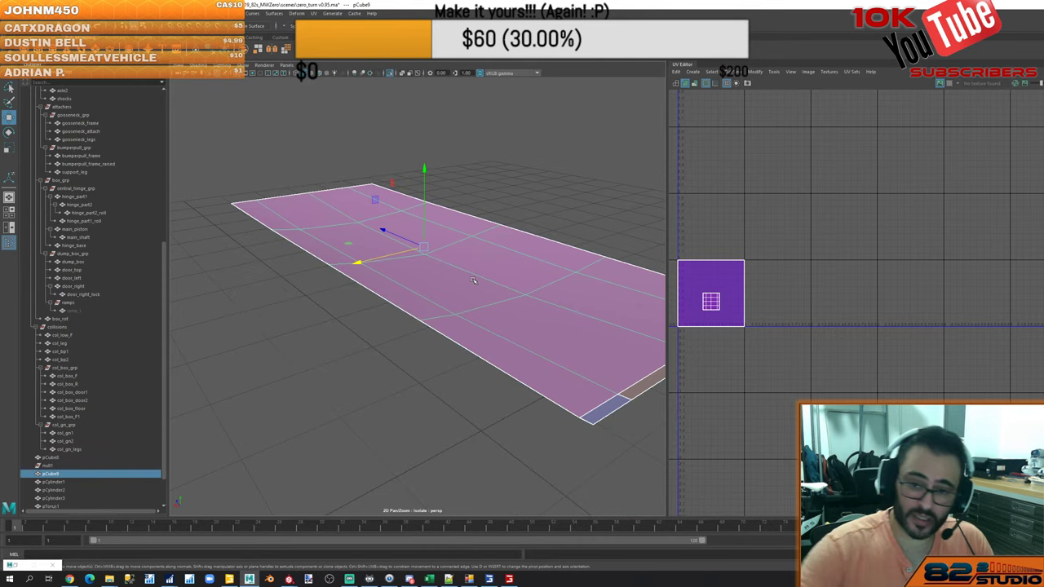
Apply a camera-based UV projection to the whole tarp and check its underside
{"action": "left_click_drag", "start_coordinate": [473, 280], "coordinate": [592, 260], "text": "alt"}
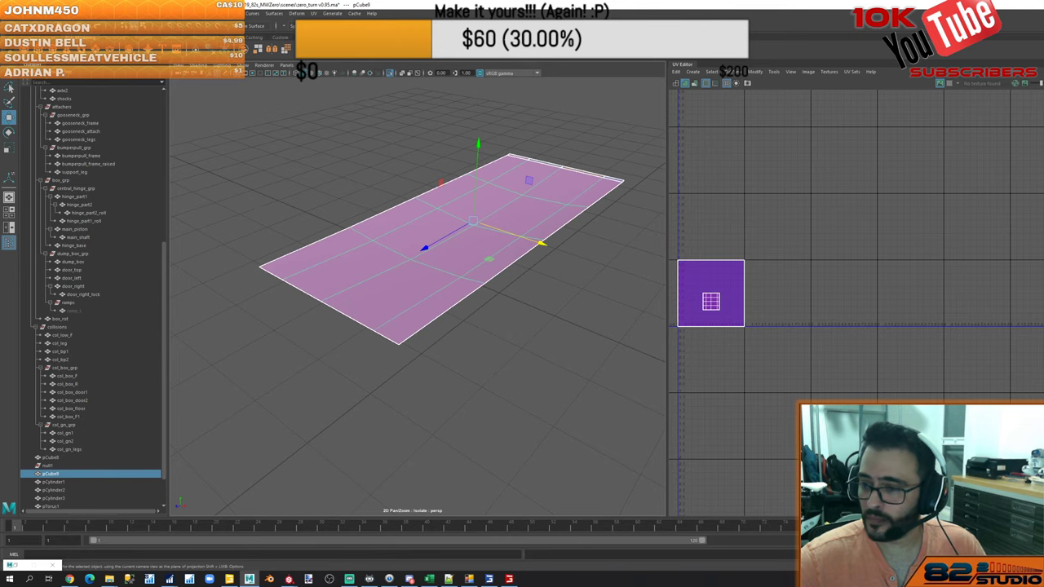
{"action": "left_click", "coordinate": [1039, 251]}
{"action": "left_click_drag", "start_coordinate": [487, 305], "coordinate": [506, 285], "text": "alt"}
{"action": "middle_click_drag", "start_coordinate": [539, 217], "coordinate": [500, 284], "text": "alt"}
{"action": "right_click_drag", "start_coordinate": [496, 235], "coordinate": [494, 336], "text": "alt"}
{"action": "middle_click_drag", "start_coordinate": [495, 292], "coordinate": [507, 299], "text": "alt"}
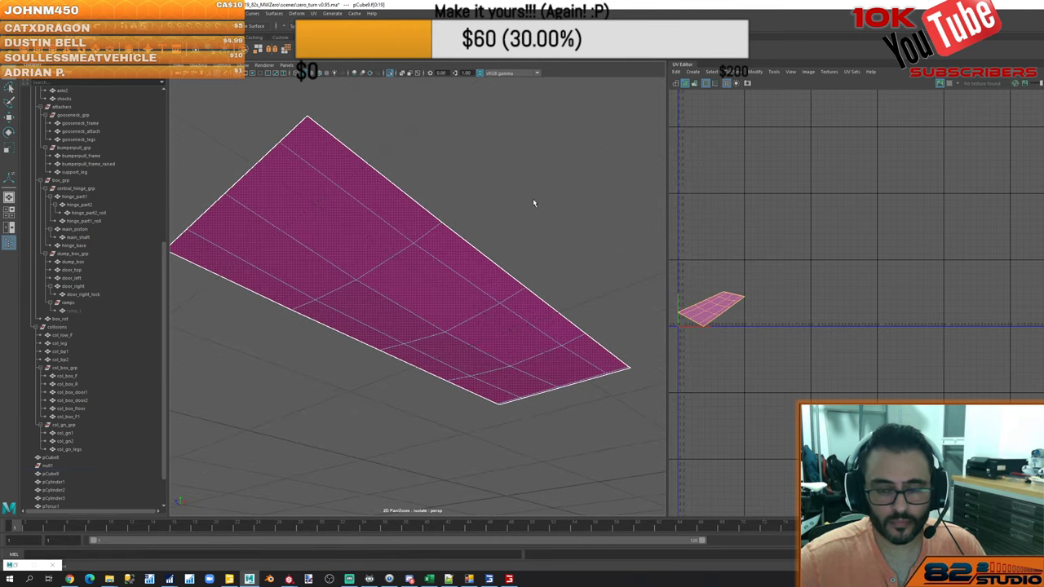
Extrude all of the tarp's faces with a thickness of 0.001
{"action": "key", "text": "F8"}
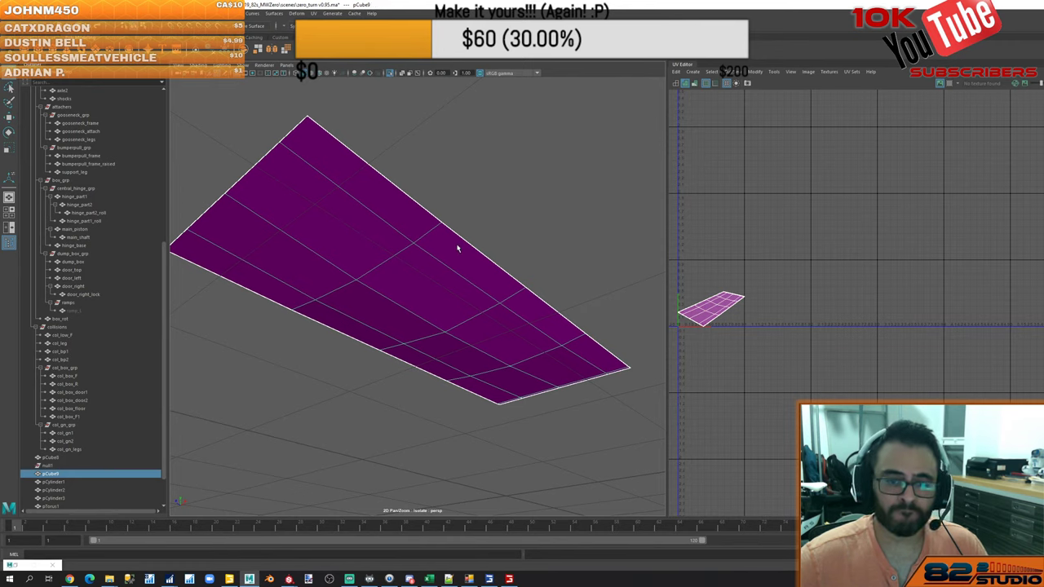
{"action": "right_click_drag", "start_coordinate": [457, 248], "coordinate": [461, 262], "text": "shift"}
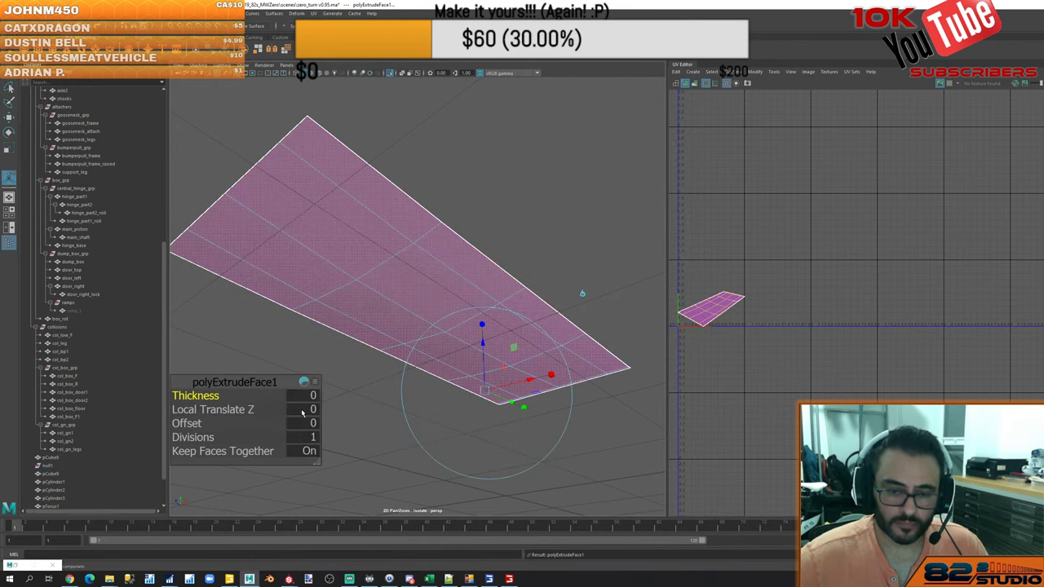
{"action": "left_click", "coordinate": [307, 398]}
{"action": "type", "text": "0.0"}
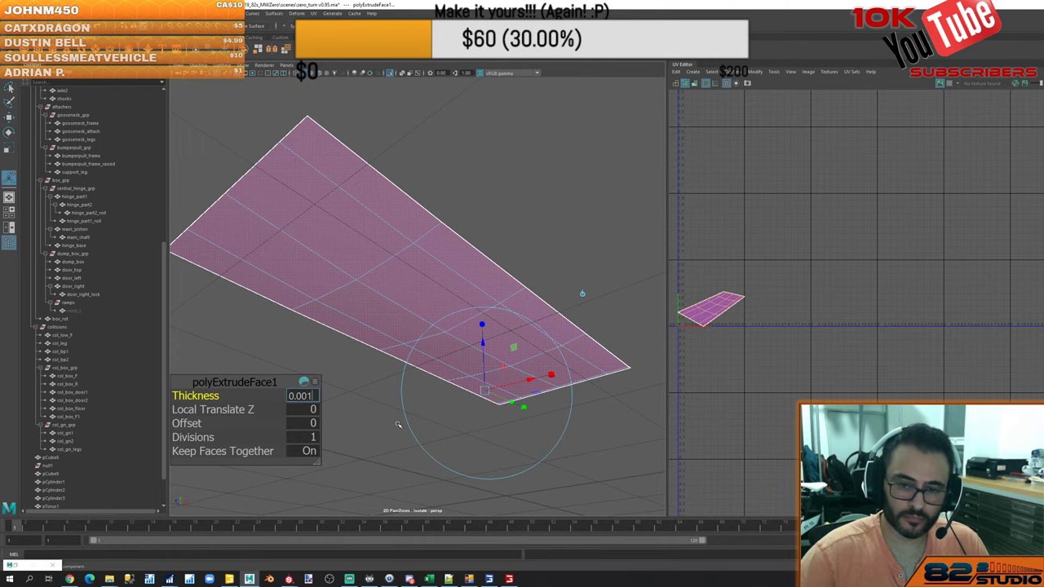
{"action": "type", "text": "01"}
{"action": "key", "text": "Return"}
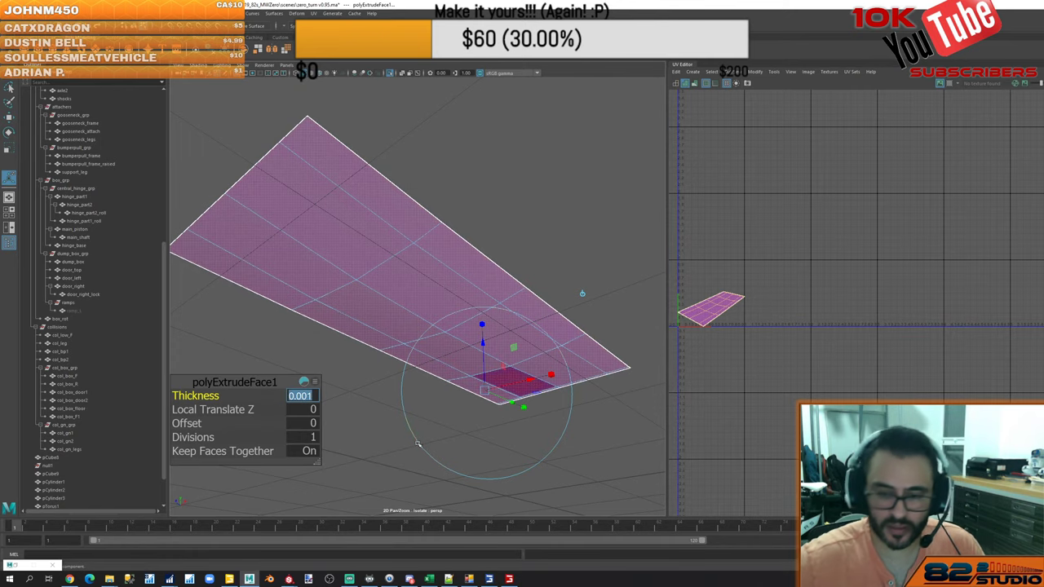
Delete the misbehaving inner face near the extruded tarp's rear end
{"action": "left_click_drag", "start_coordinate": [397, 424], "coordinate": [416, 273], "text": "alt"}
{"action": "scroll", "coordinate": [425, 354], "scroll_direction": "up", "scroll_amount": 5}
{"action": "scroll", "coordinate": [415, 268], "scroll_direction": "down", "scroll_amount": 4}
{"action": "left_click", "coordinate": [492, 248]}
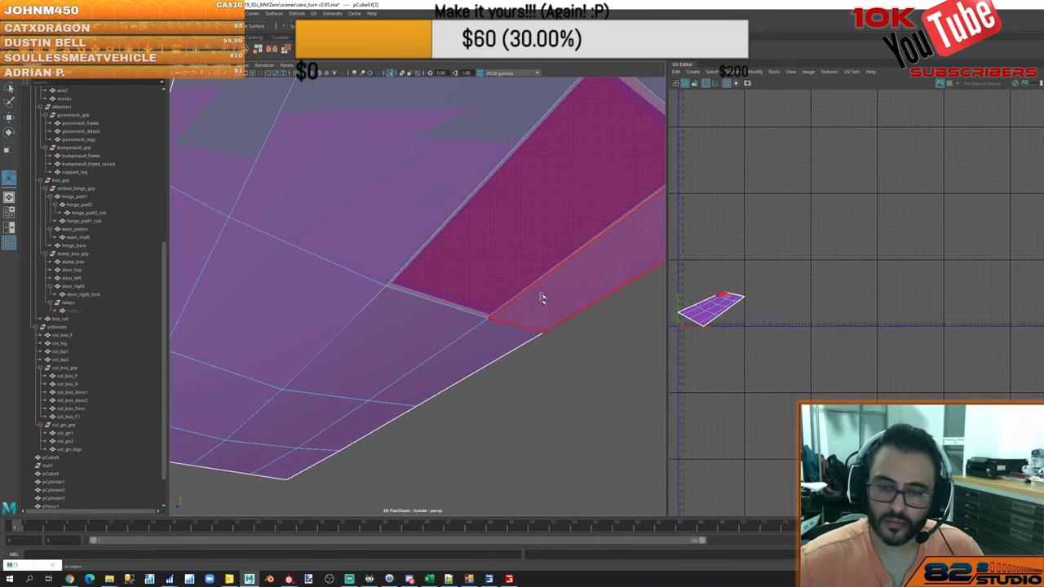
{"action": "left_click_drag", "start_coordinate": [560, 362], "coordinate": [548, 343], "text": "alt"}
{"action": "middle_click_drag", "start_coordinate": [549, 344], "coordinate": [480, 263], "text": "alt"}
{"action": "left_click", "coordinate": [520, 377]}
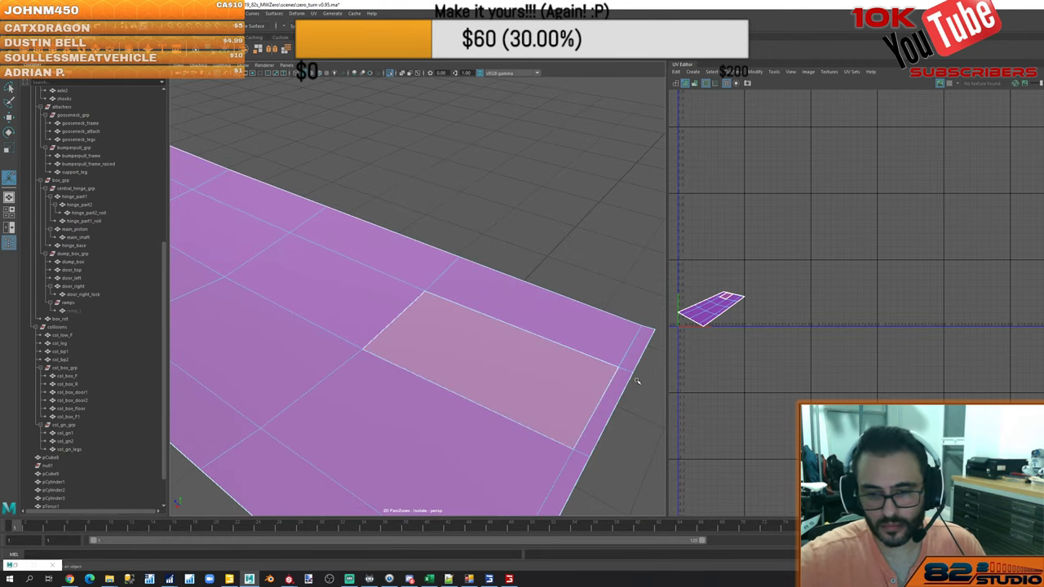
{"action": "key", "text": "Delete"}
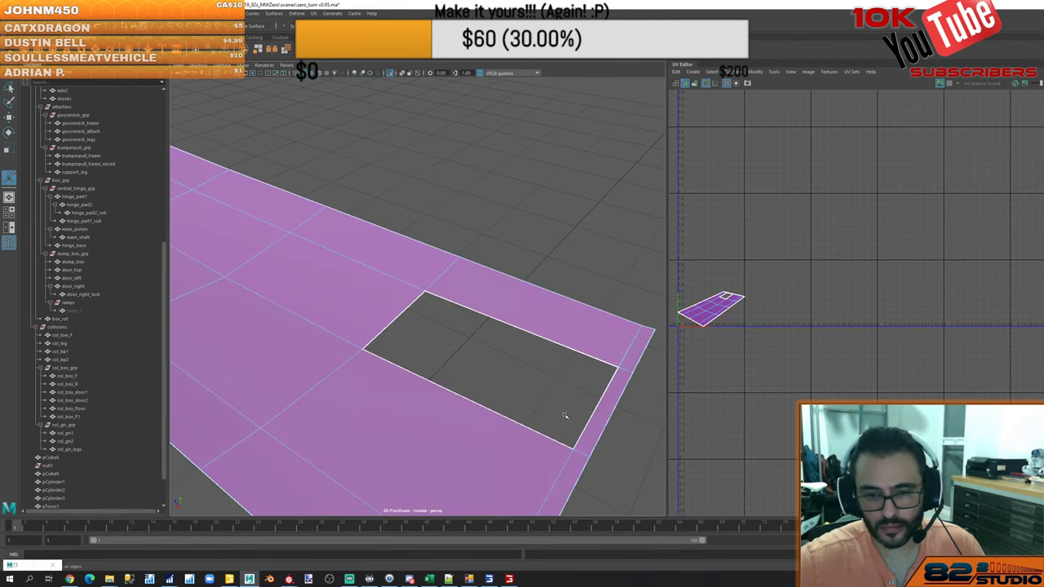
Try to fill the hole left near the tarp's rear end by closing its border edges
{"action": "left_click_drag", "start_coordinate": [564, 416], "coordinate": [564, 294], "text": "alt"}
{"action": "right_click_drag", "start_coordinate": [567, 238], "coordinate": [574, 215]}
{"action": "right_click_drag", "start_coordinate": [559, 332], "coordinate": [560, 437], "text": "shift"}
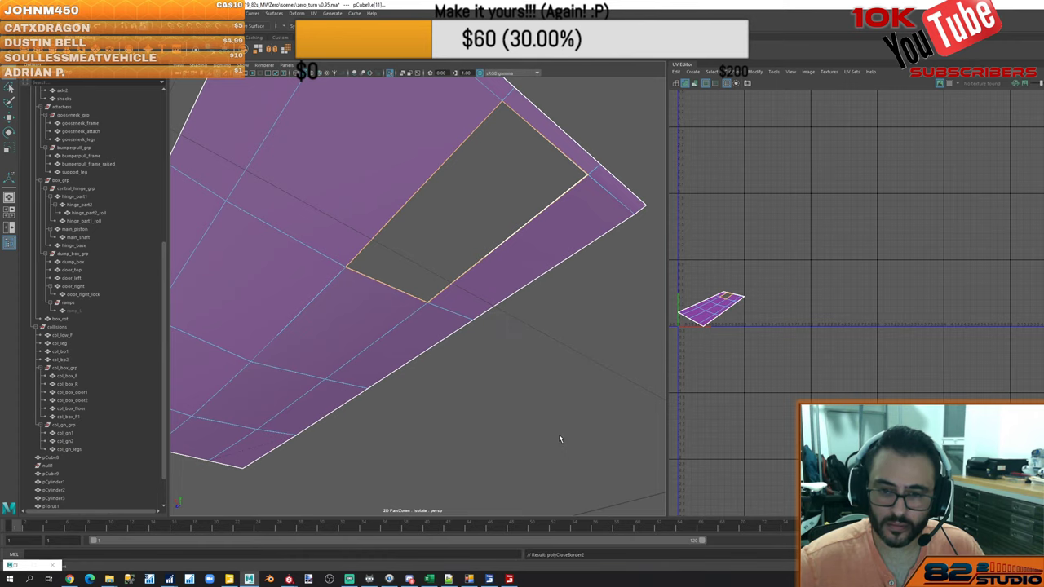
{"action": "left_click_drag", "start_coordinate": [501, 334], "coordinate": [517, 356], "text": "alt"}
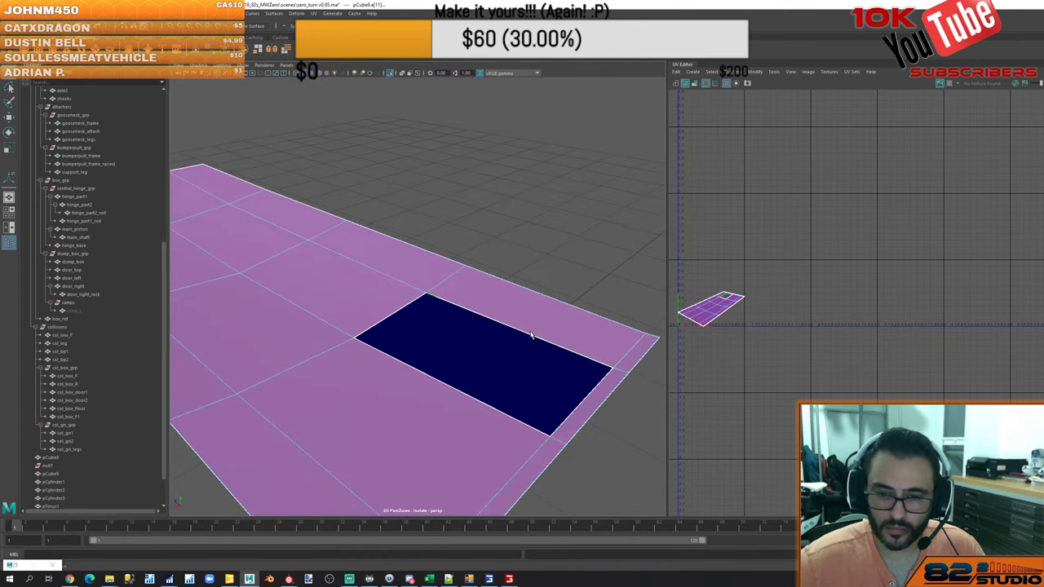
{"action": "left_click", "coordinate": [531, 338]}
{"action": "right_click_drag", "start_coordinate": [599, 218], "coordinate": [603, 323], "text": "shift"}
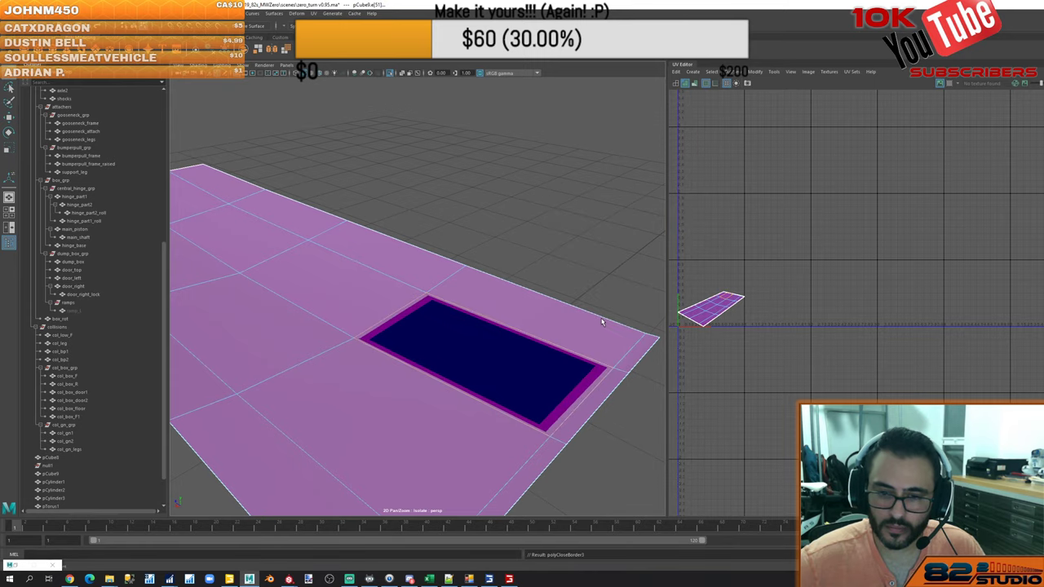
Undo the hole filling, face deletion, thickness extrusion and camera-based UV projection on the tarp
{"action": "left_click_drag", "start_coordinate": [611, 309], "coordinate": [616, 356], "text": "alt"}
{"action": "key", "text": "ctrl+z"}
{"action": "key", "text": "ctrl+z"}
{"action": "key", "text": "ctrl+z"}
{"action": "key", "text": "Delete"}
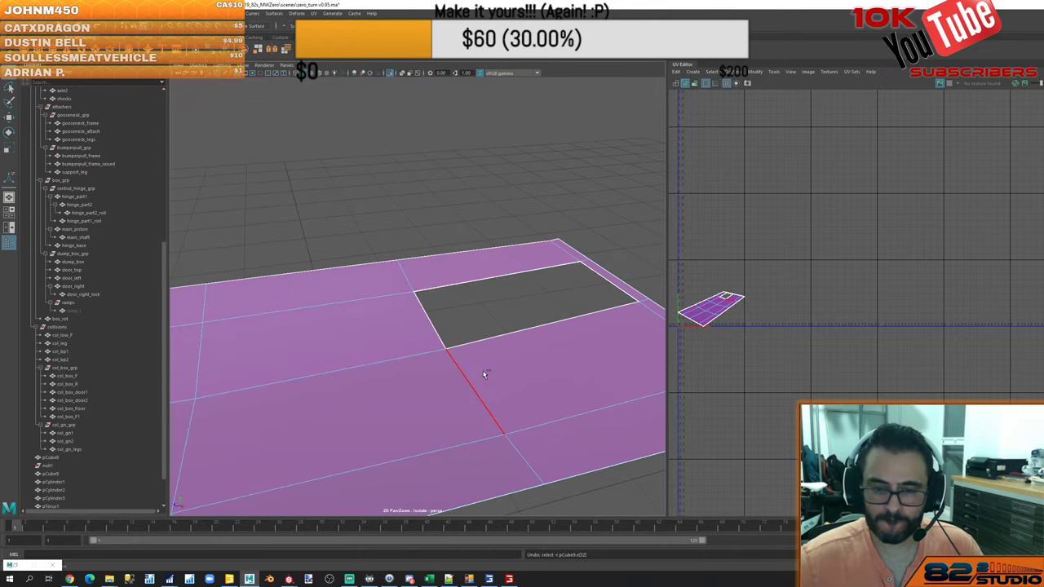
{"action": "scroll", "coordinate": [484, 374], "scroll_direction": "down", "scroll_amount": 5}
{"action": "key", "text": "ctrl+z"}
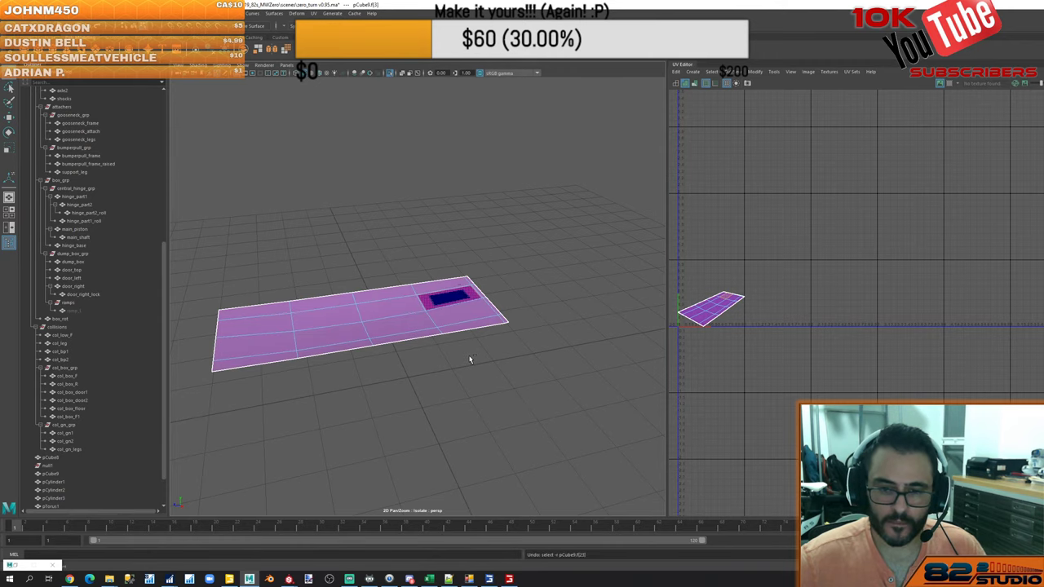
{"action": "key", "text": "F8"}
{"action": "key", "text": "ctrl+z"}
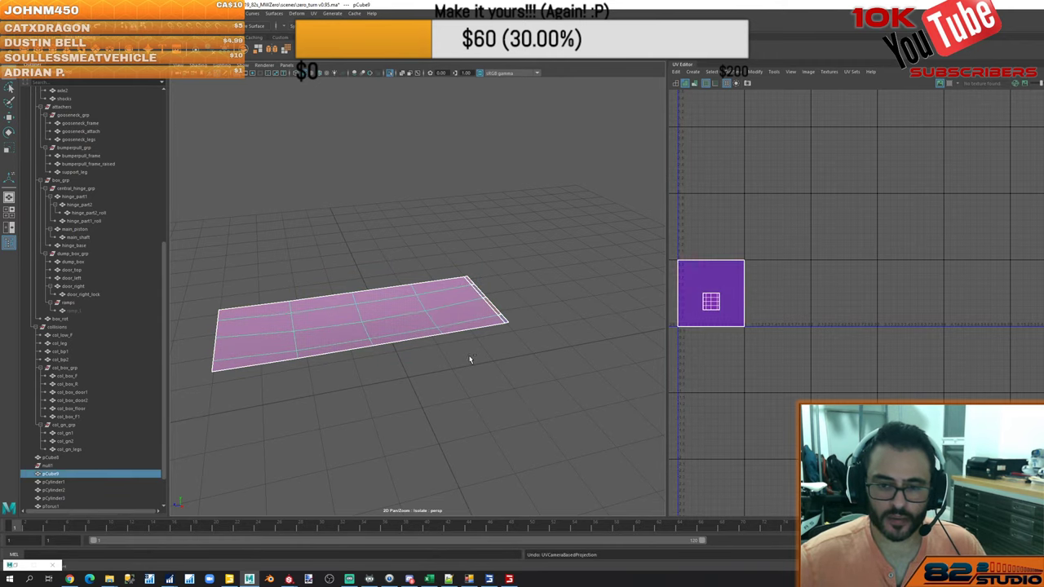
Delete the lengthwise half of the tarp that contains the problem face near the rear end
{"action": "scroll", "coordinate": [470, 359], "scroll_direction": "up", "scroll_amount": 6}
{"action": "left_click_drag", "start_coordinate": [487, 328], "coordinate": [436, 319], "text": "alt"}
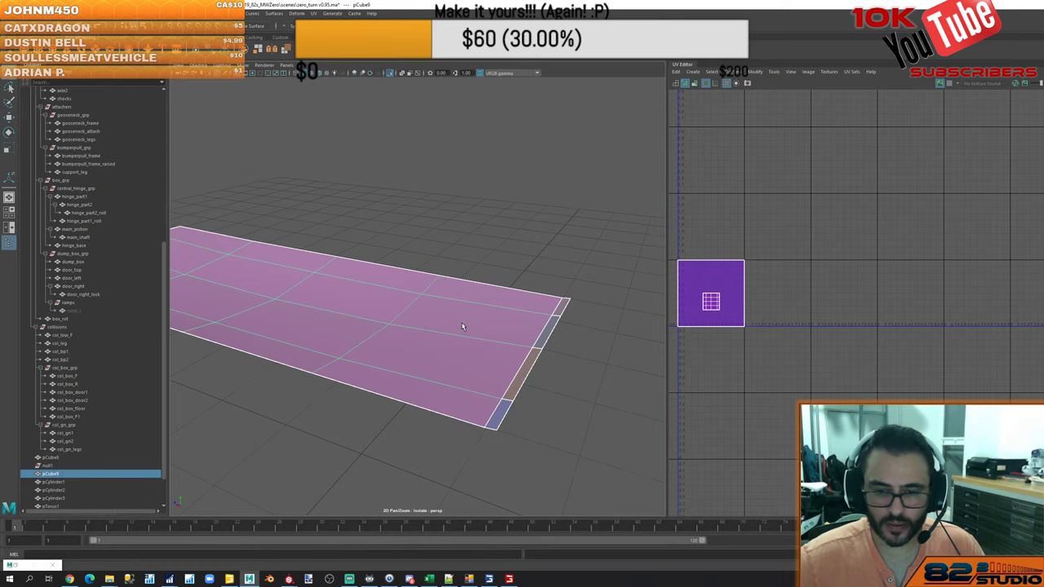
{"action": "key", "text": "F11"}
{"action": "left_click", "coordinate": [467, 324]}
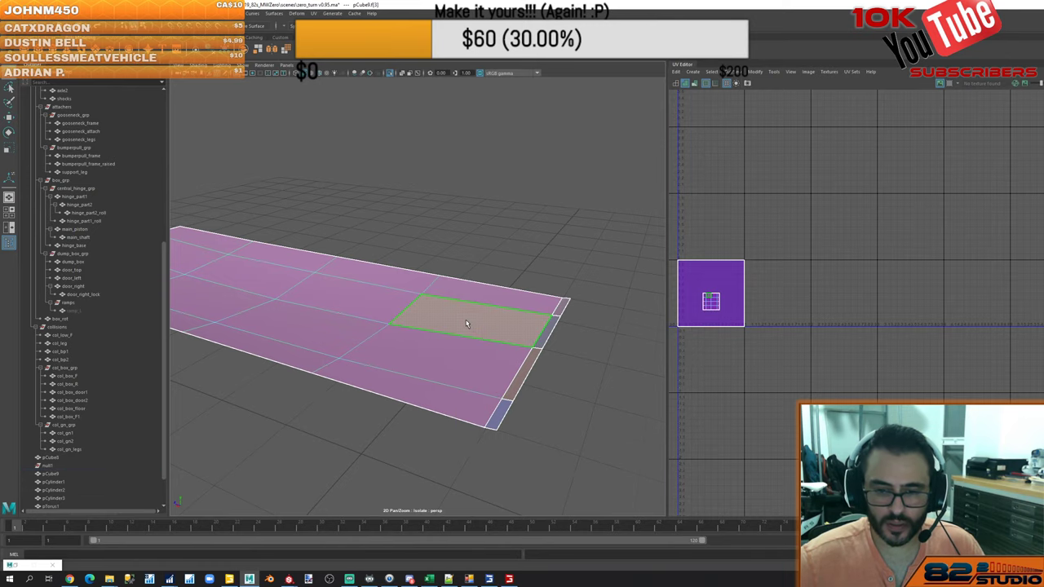
{"action": "left_click_drag", "start_coordinate": [466, 324], "coordinate": [377, 319], "text": "alt"}
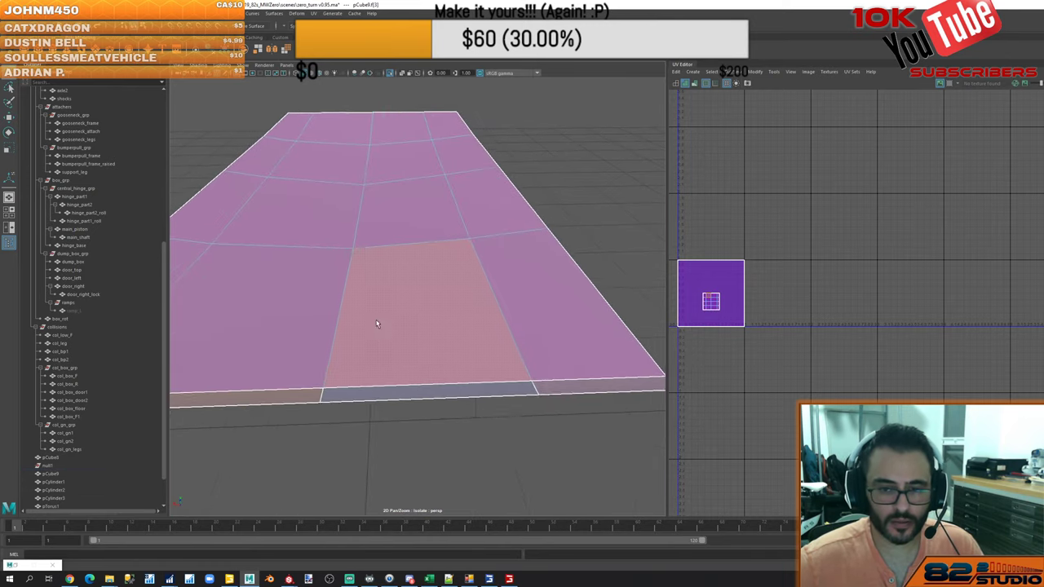
{"action": "scroll", "coordinate": [414, 319], "scroll_direction": "down", "scroll_amount": 8}
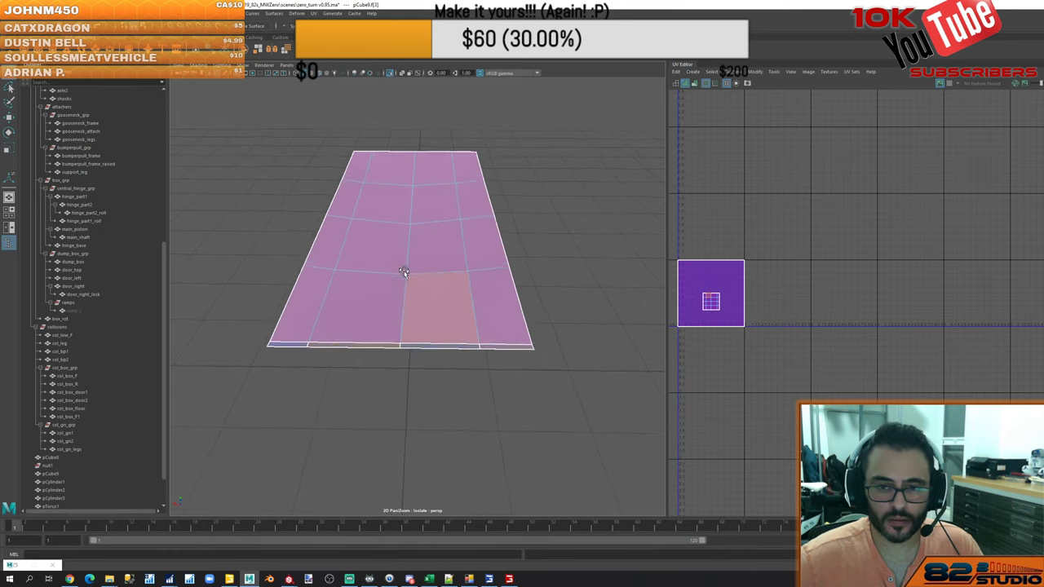
{"action": "left_click_drag", "start_coordinate": [404, 272], "coordinate": [405, 276], "text": "alt"}
{"action": "right_click_drag", "start_coordinate": [449, 252], "coordinate": [450, 277]}
{"action": "left_click_drag", "start_coordinate": [528, 115], "coordinate": [458, 400]}
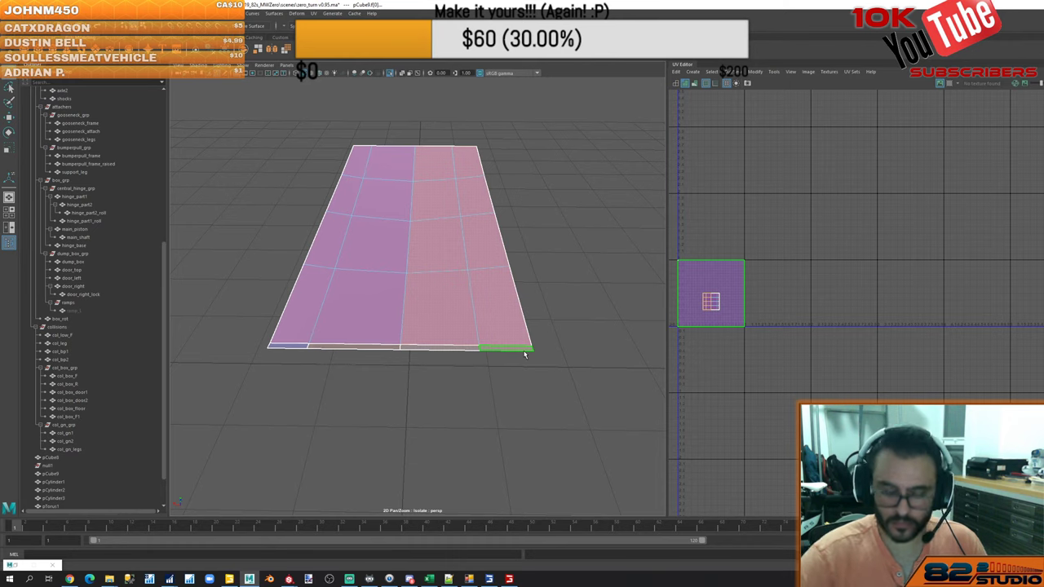
{"action": "key", "text": "Delete"}
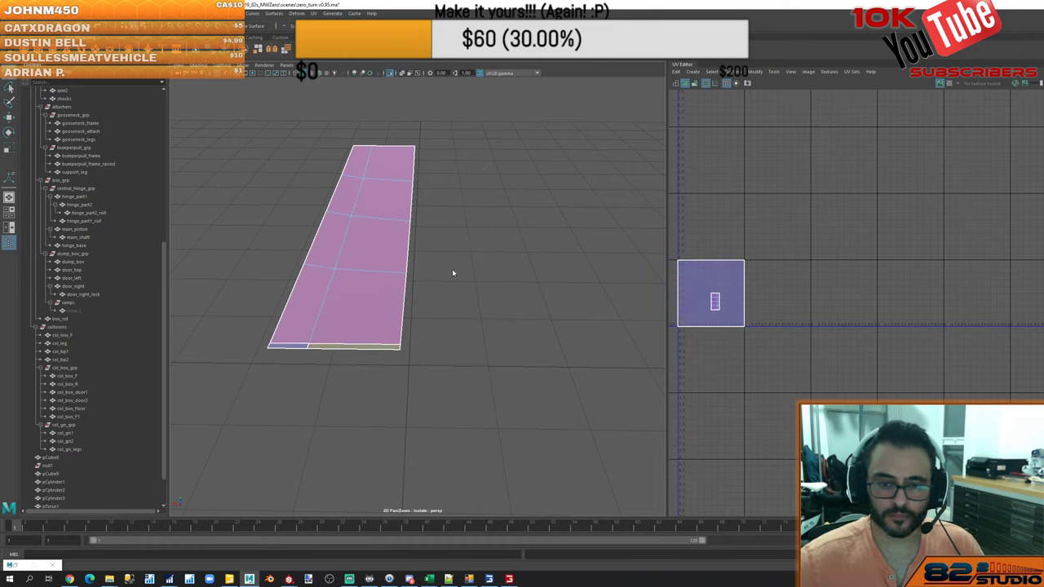
Mirror the remaining tarp half across the world X axis with a merge threshold of 0
{"action": "right_click", "coordinate": [452, 273]}
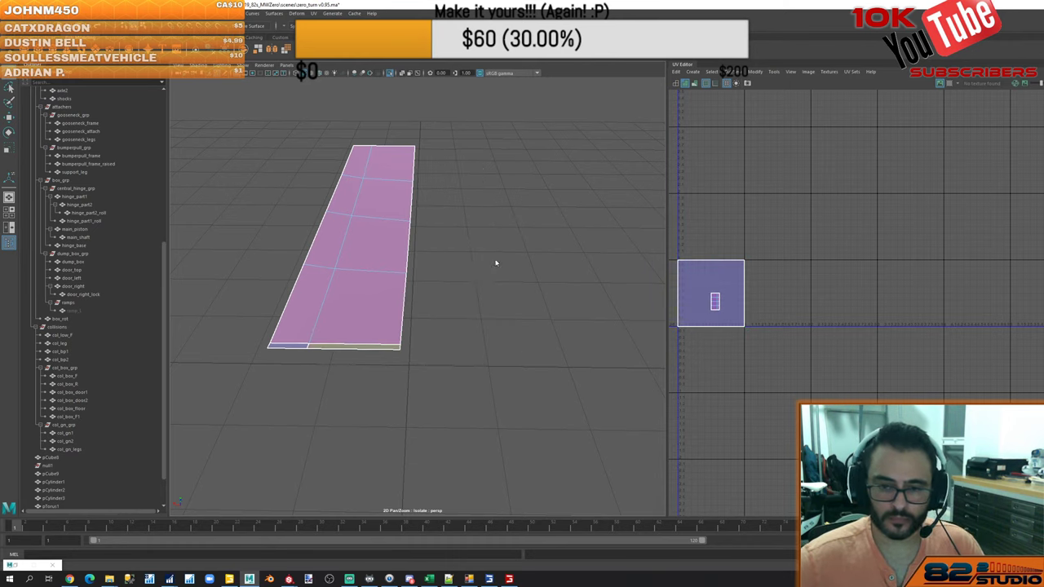
{"action": "right_click_drag", "start_coordinate": [469, 277], "coordinate": [468, 369], "text": "shift"}
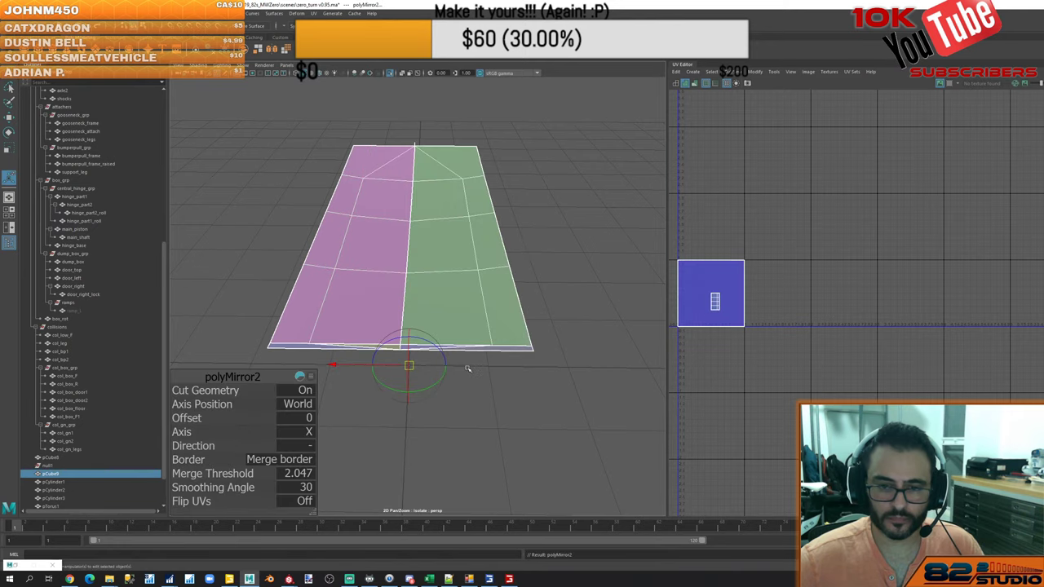
{"action": "left_click", "coordinate": [303, 474]}
{"action": "type", "text": "0"}
{"action": "key", "text": "Return"}
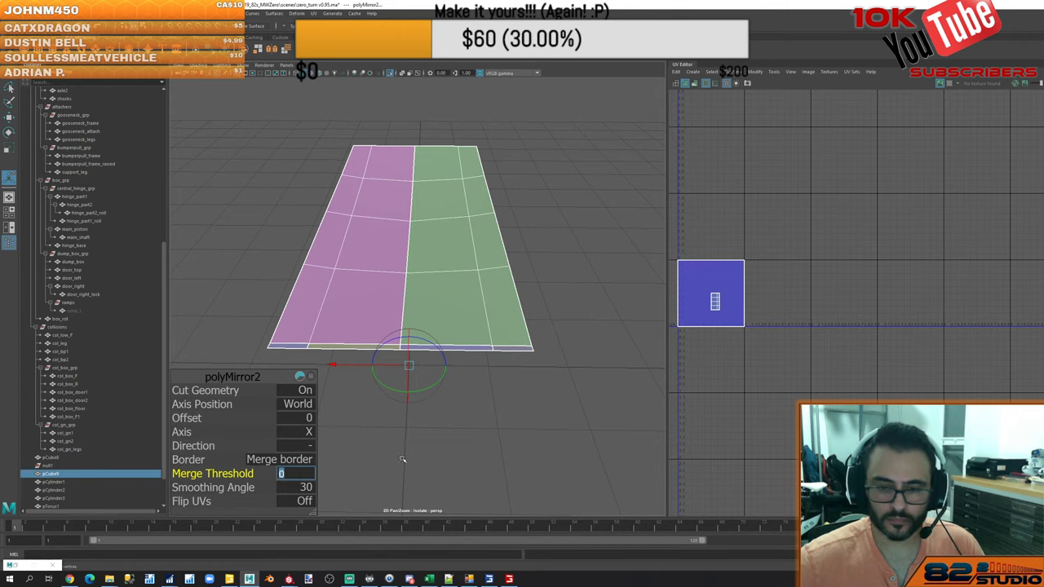
{"action": "right_click_drag", "start_coordinate": [467, 412], "coordinate": [509, 335]}
{"action": "key", "text": "q"}
Extrude the whole mirrored tarp with a thickness of 0.001
{"action": "left_click", "coordinate": [469, 370]}
{"action": "left_click", "coordinate": [417, 323]}
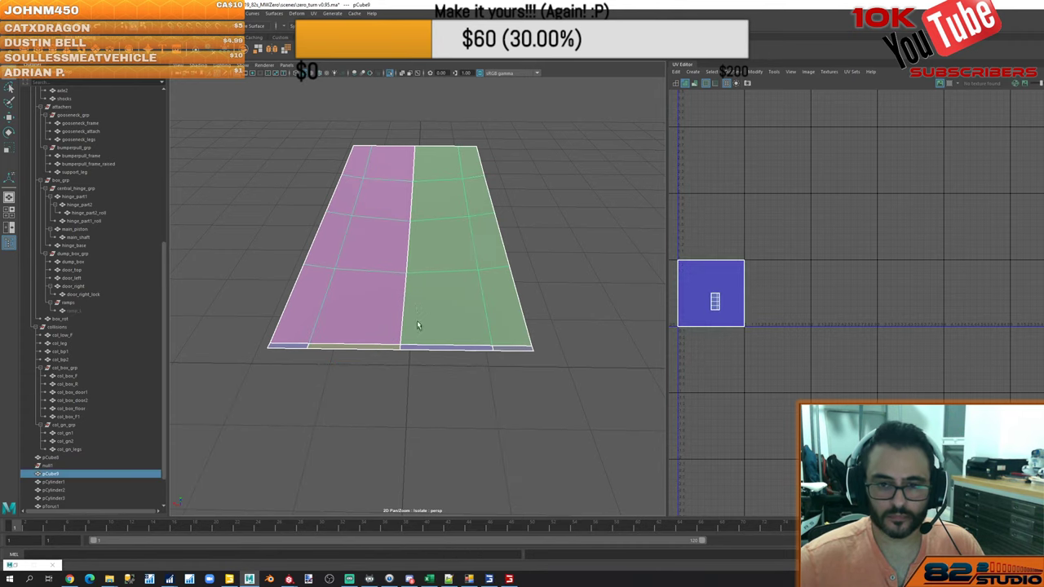
{"action": "left_click_drag", "start_coordinate": [417, 325], "coordinate": [424, 282], "text": "alt"}
{"action": "right_click_drag", "start_coordinate": [424, 282], "coordinate": [424, 295], "text": "shift"}
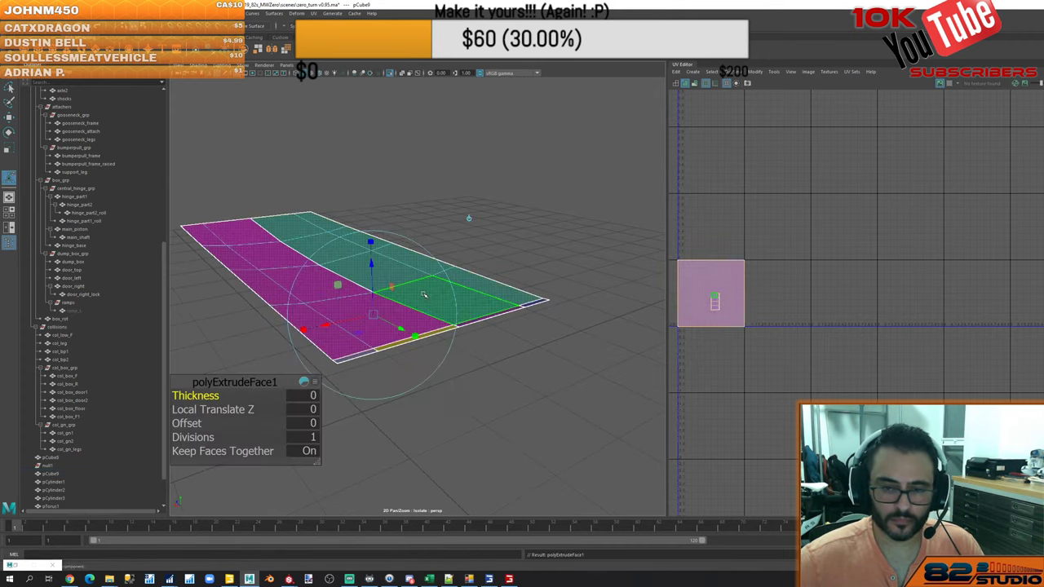
{"action": "left_click", "coordinate": [306, 396]}
{"action": "type", "text": "0."}
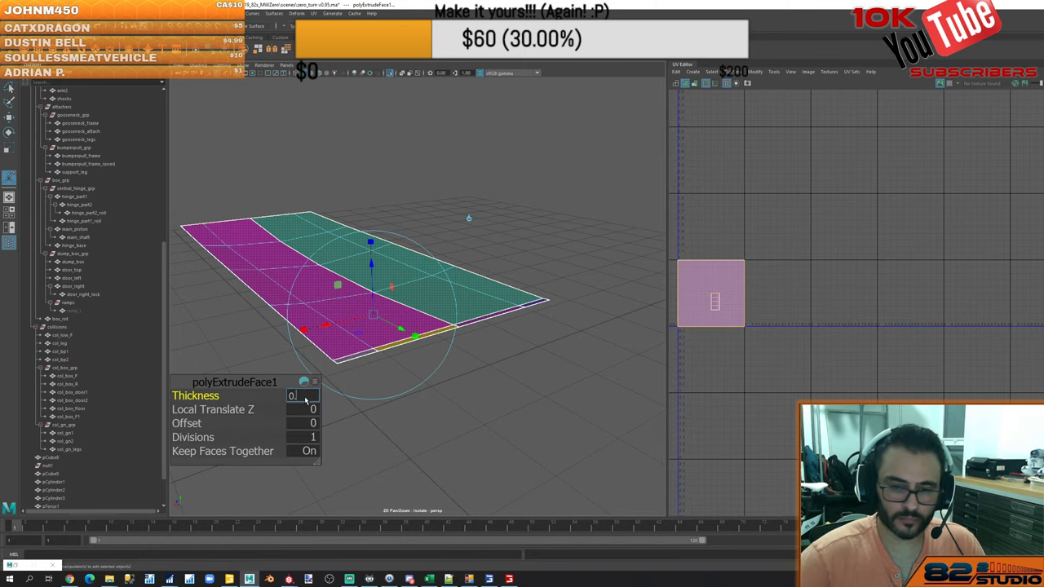
{"action": "type", "text": "001"}
{"action": "key", "text": "Return"}
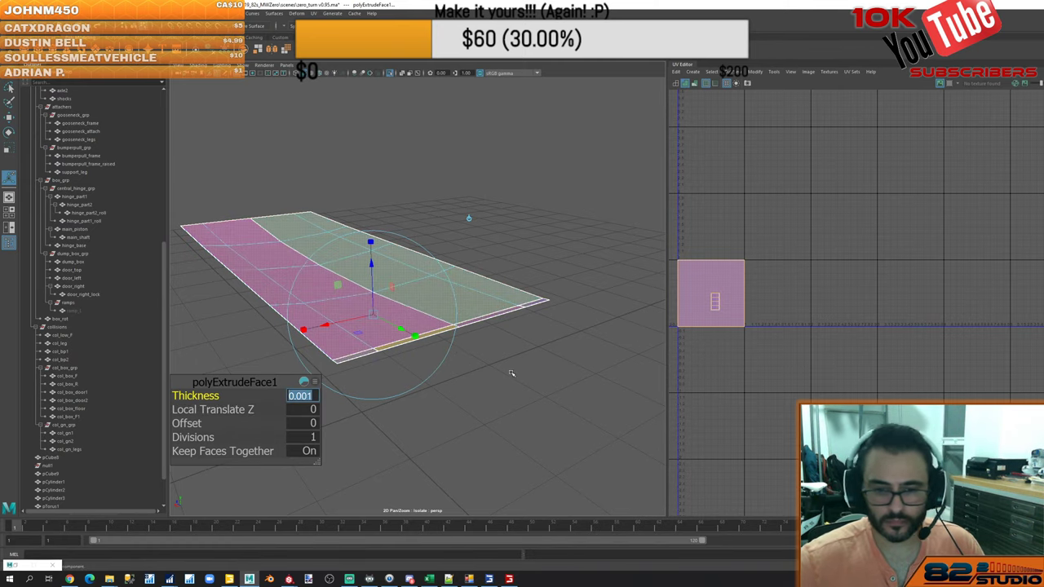
{"action": "left_click", "coordinate": [518, 371]}
Examine the extruded tarp's faces, rear edge and corners from several angles for geometry errors
{"action": "left_click_drag", "start_coordinate": [454, 364], "coordinate": [520, 364], "text": "alt"}
{"action": "left_click_drag", "start_coordinate": [467, 307], "coordinate": [471, 365], "text": "alt"}
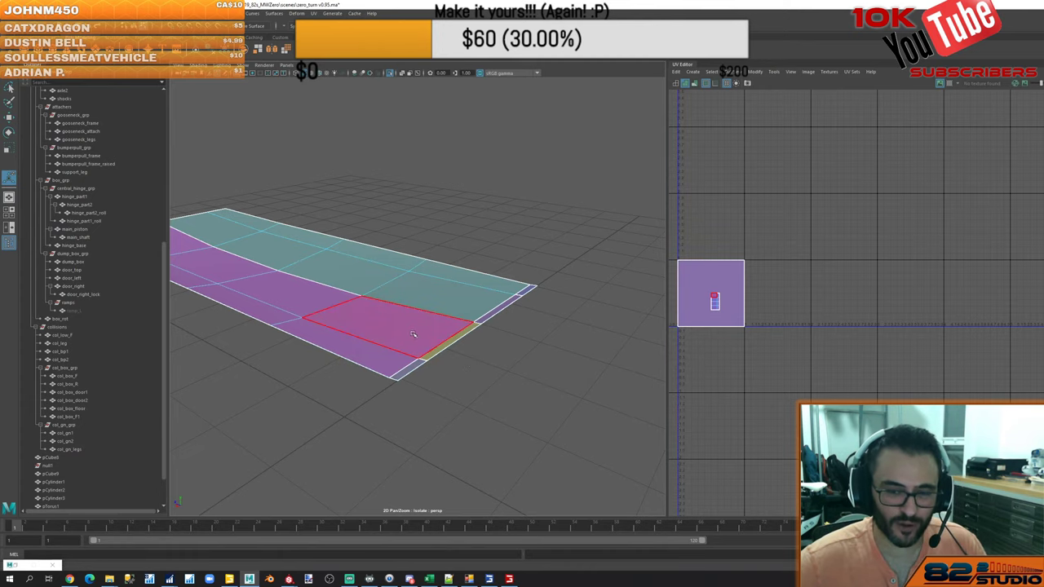
{"action": "left_click_drag", "start_coordinate": [402, 332], "coordinate": [494, 349], "text": "alt"}
{"action": "middle_click_drag", "start_coordinate": [494, 349], "coordinate": [625, 251], "text": "alt"}
{"action": "left_click_drag", "start_coordinate": [625, 251], "coordinate": [437, 293], "text": "alt"}
{"action": "mouse_move", "coordinate": [436, 294]}
{"action": "right_mouse_down", "text": "alt"}
{"action": "mouse_move", "coordinate": [438, 367]}
{"action": "mouse_move", "coordinate": [429, 294]}
{"action": "right_mouse_up", "text": "alt"}
{"action": "mouse_move", "coordinate": [429, 294]}
{"action": "left_mouse_down", "text": "alt"}
{"action": "mouse_move", "coordinate": [458, 330]}
{"action": "mouse_move", "coordinate": [436, 292]}
{"action": "left_mouse_up", "text": "alt"}
{"action": "left_click", "coordinate": [437, 291]}
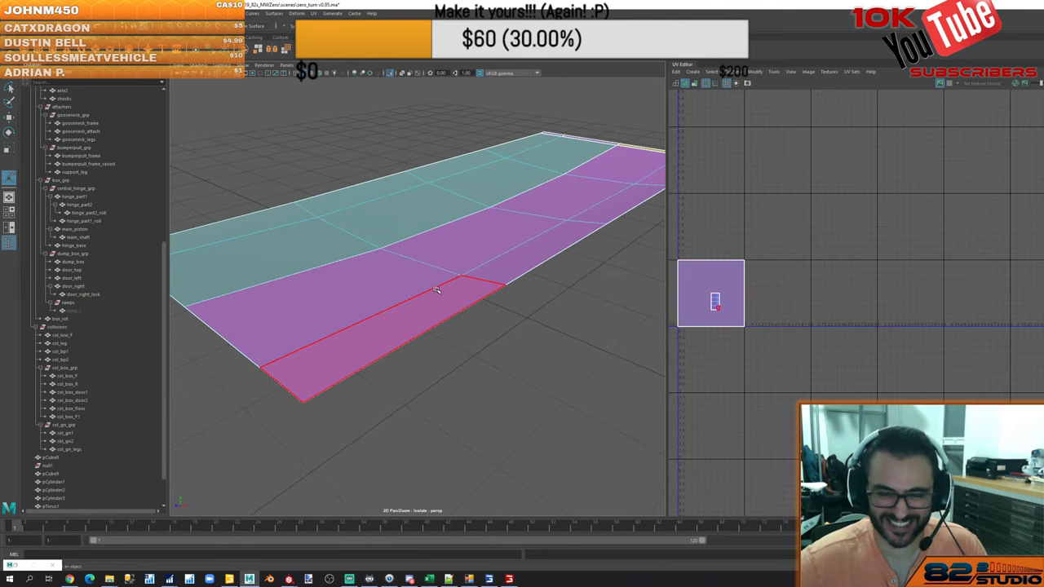
Select the whole tarp and apply a camera-based UV projection to it
{"action": "scroll", "coordinate": [453, 286], "scroll_direction": "down", "scroll_amount": 5}
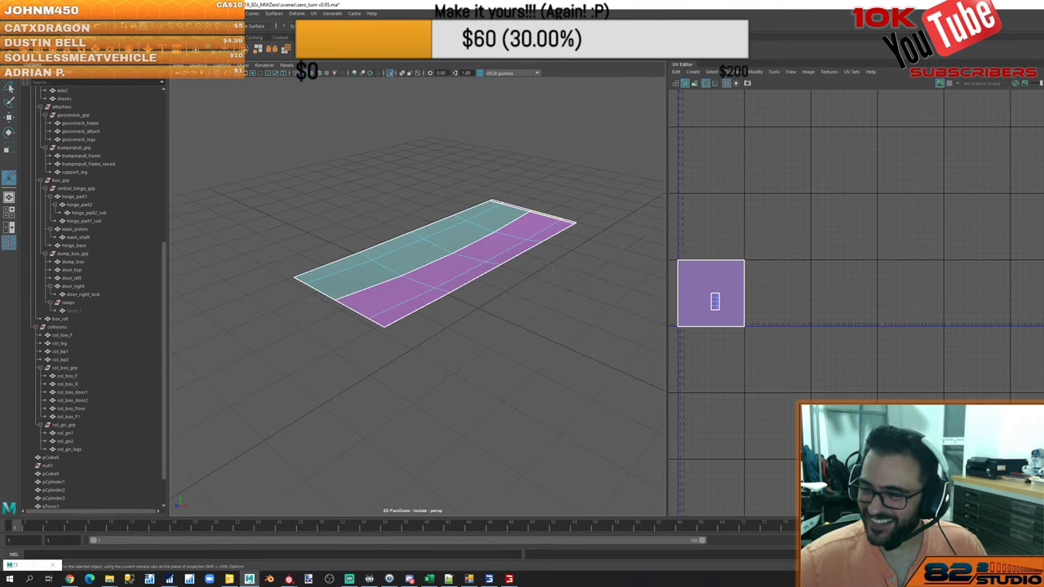
{"action": "right_click_drag", "start_coordinate": [522, 333], "coordinate": [578, 320]}
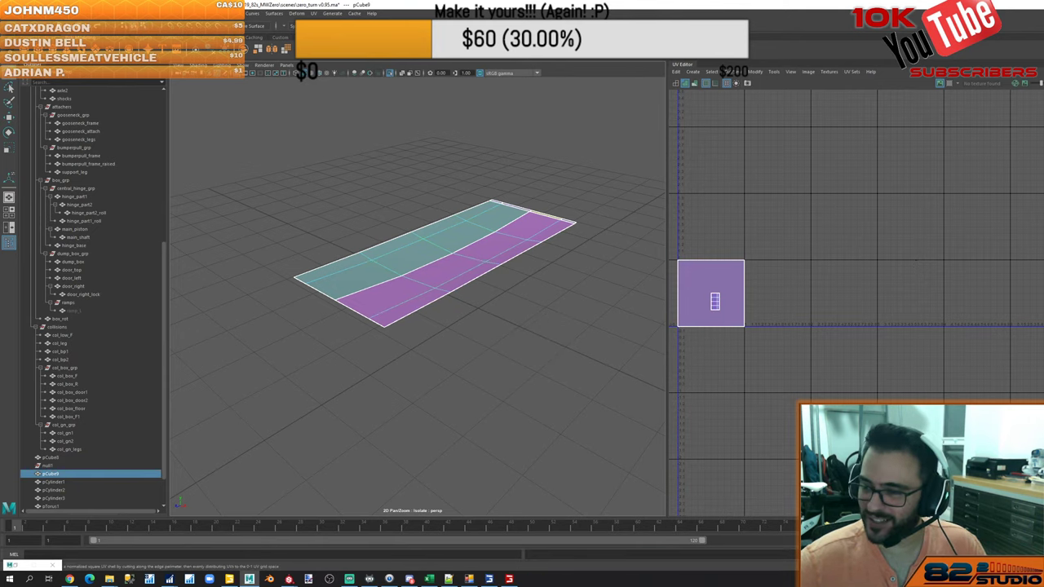
{"action": "scroll", "coordinate": [447, 274], "scroll_direction": "up", "scroll_amount": 6}
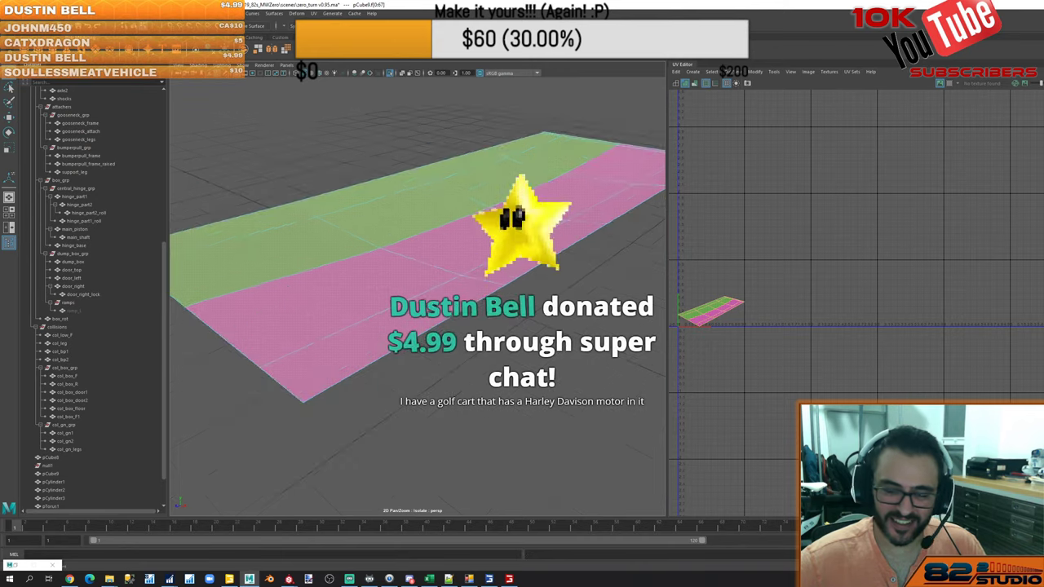
{"action": "scroll", "coordinate": [392, 342], "scroll_direction": "up", "scroll_amount": 3}
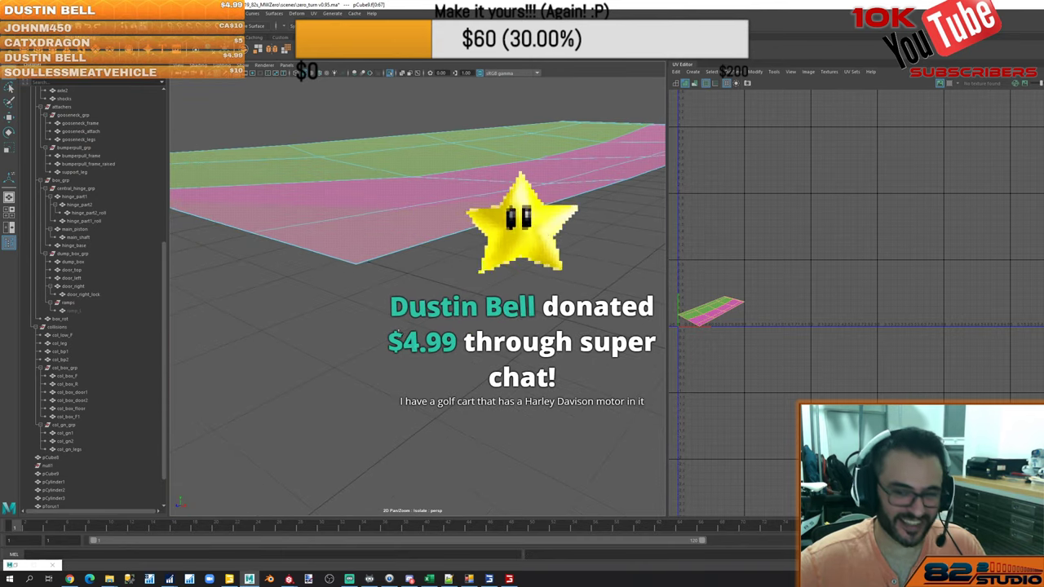
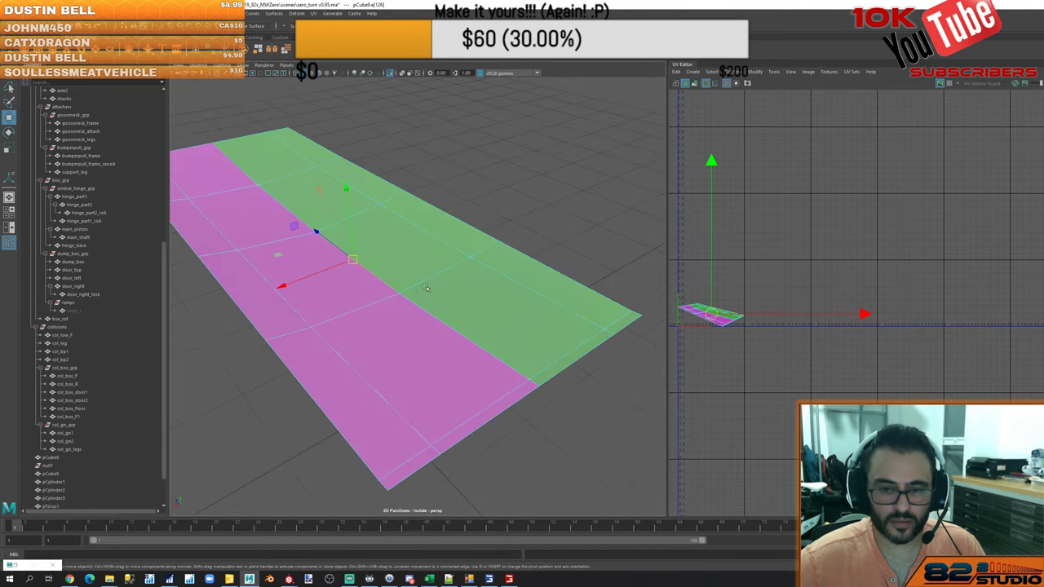
Examine the tarp's centre seam and surface shading up close, both with its faces selected and deselected
{"action": "scroll", "coordinate": [380, 294], "scroll_direction": "up", "scroll_amount": 6}
{"action": "scroll", "coordinate": [380, 295], "scroll_direction": "up", "scroll_amount": 2}
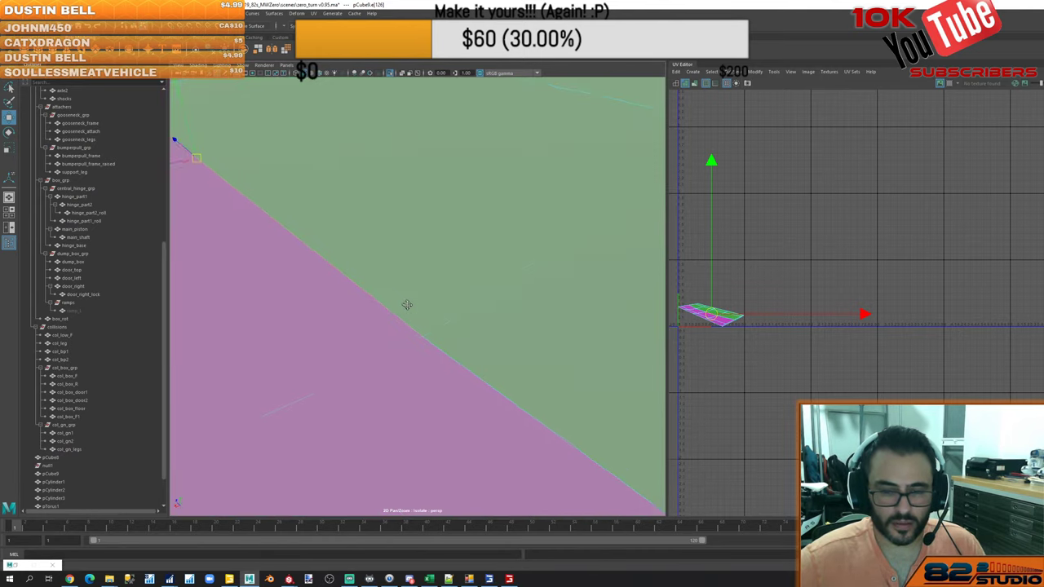
{"action": "scroll", "coordinate": [408, 302], "scroll_direction": "down", "scroll_amount": 8}
{"action": "scroll", "coordinate": [407, 308], "scroll_direction": "up", "scroll_amount": 8}
{"action": "scroll", "coordinate": [407, 308], "scroll_direction": "down", "scroll_amount": 8}
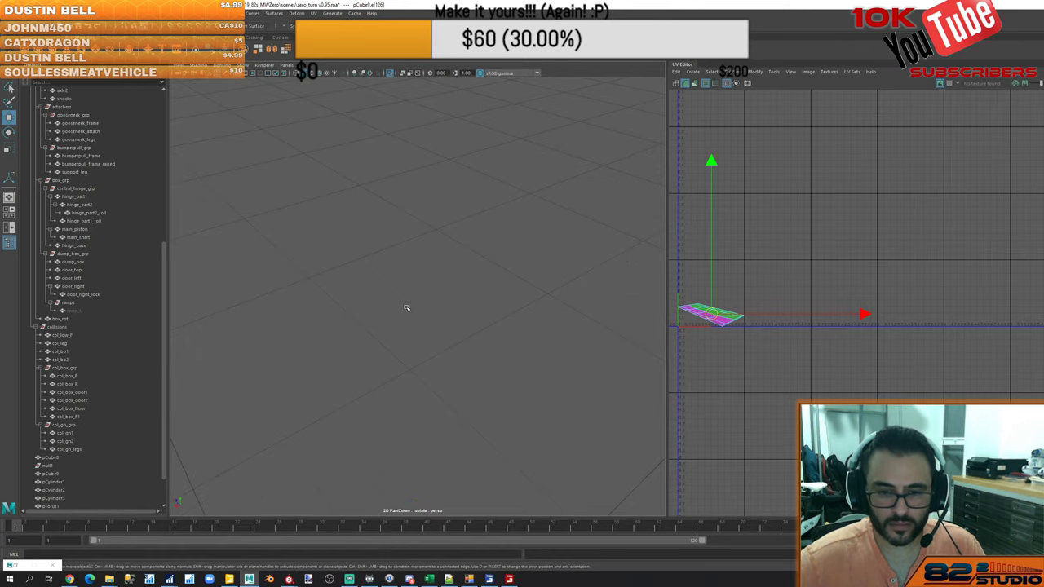
{"action": "scroll", "coordinate": [406, 308], "scroll_direction": "up", "scroll_amount": 8}
{"action": "scroll", "coordinate": [403, 303], "scroll_direction": "down", "scroll_amount": 5}
{"action": "scroll", "coordinate": [432, 261], "scroll_direction": "down", "scroll_amount": 1}
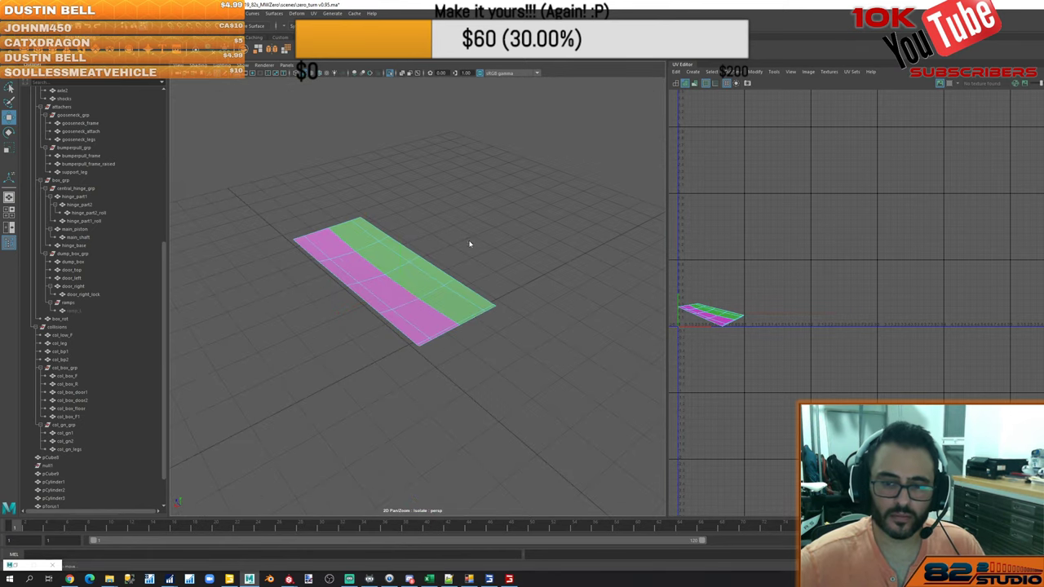
{"action": "right_click_drag", "start_coordinate": [468, 244], "coordinate": [500, 229]}
{"action": "left_click", "coordinate": [500, 228]}
{"action": "scroll", "coordinate": [440, 297], "scroll_direction": "up", "scroll_amount": 8}
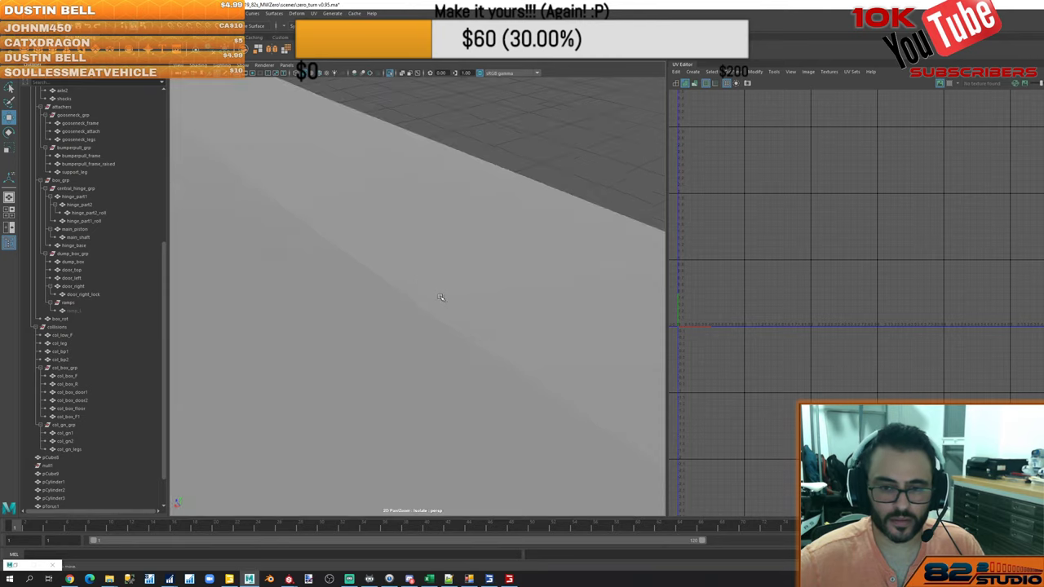
{"action": "left_click_drag", "start_coordinate": [440, 297], "coordinate": [392, 302], "text": "alt"}
{"action": "middle_click_drag", "start_coordinate": [392, 303], "coordinate": [438, 294], "text": "alt"}
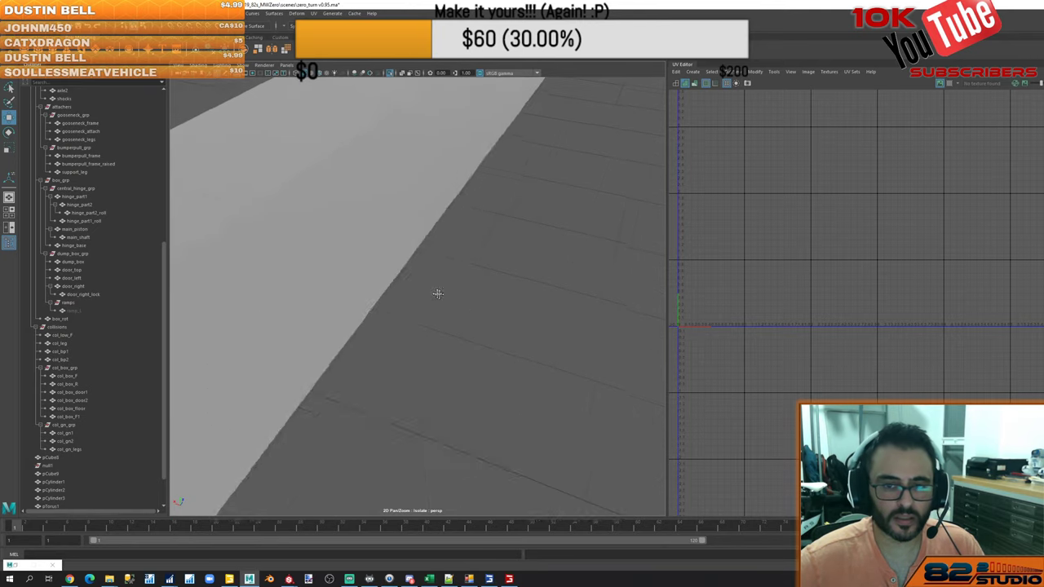
{"action": "left_click_drag", "start_coordinate": [438, 293], "coordinate": [444, 311], "text": "alt"}
{"action": "left_click", "coordinate": [451, 310]}
Undo the tarp's UV projections and extrusion, back to the mirrored tarp without thickness
{"action": "key", "text": "ctrl+z"}
{"action": "key", "text": "ctrl+z"}
{"action": "key", "text": "ctrl+z"}
{"action": "key", "text": "ctrl+z"}
{"action": "key", "text": "ctrl+z"}
{"action": "key", "text": "ctrl+z"}
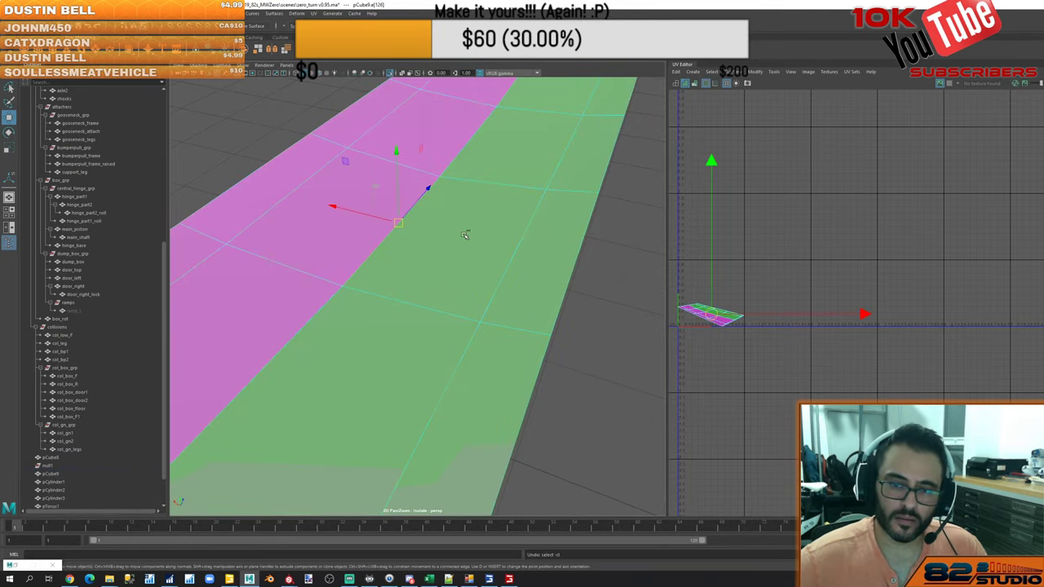
{"action": "key", "text": "ctrl+z"}
{"action": "key", "text": "ctrl+z"}
{"action": "key", "text": "ctrl+z"}
{"action": "key", "text": "ctrl+z"}
{"action": "key", "text": "ctrl+z"}
{"action": "key", "text": "ctrl+z"}
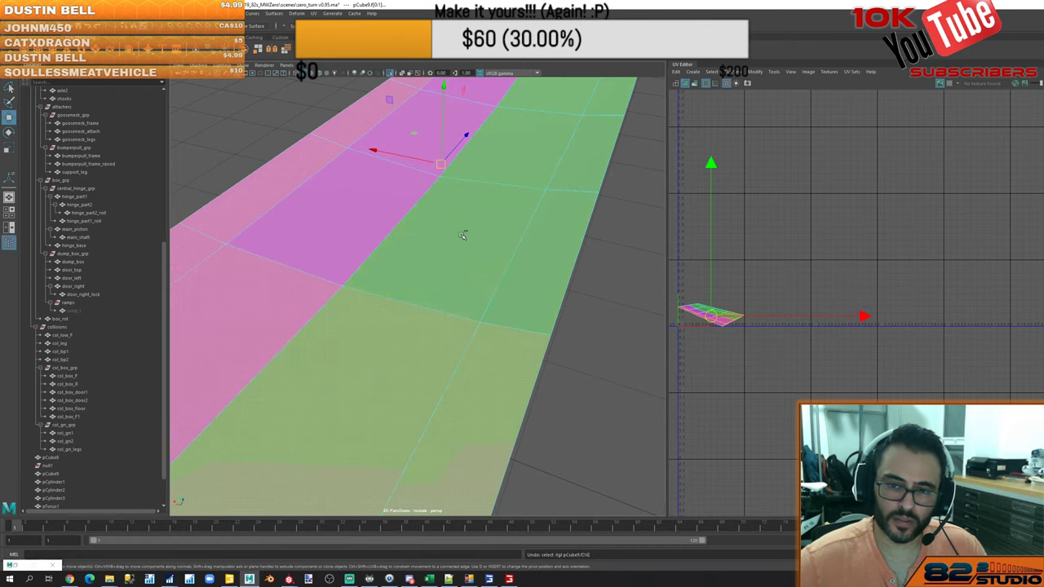
{"action": "key", "text": "ctrl+z"}
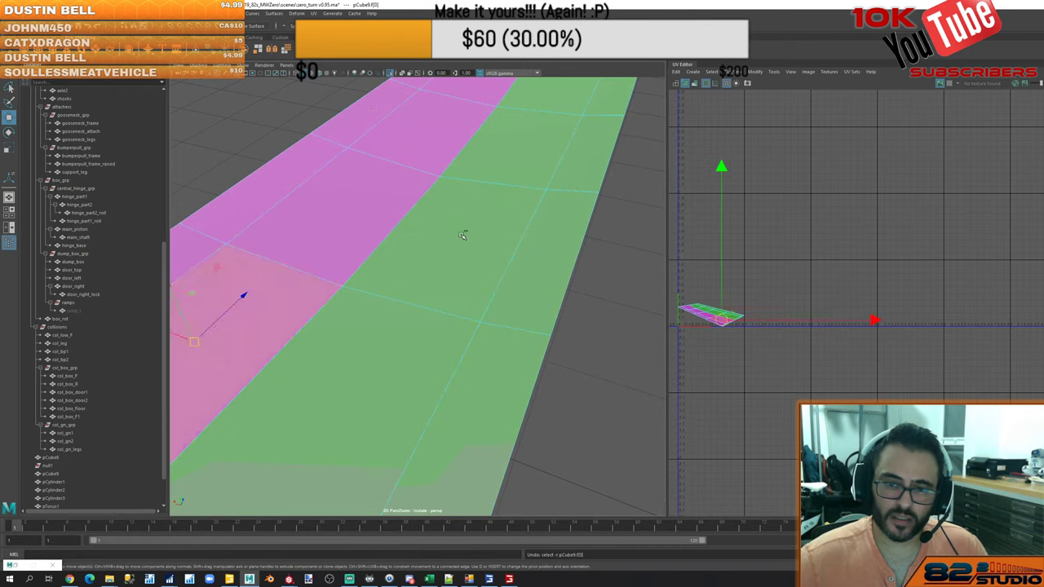
{"action": "key", "text": "ctrl+z"}
{"action": "key", "text": "ctrl+z"}
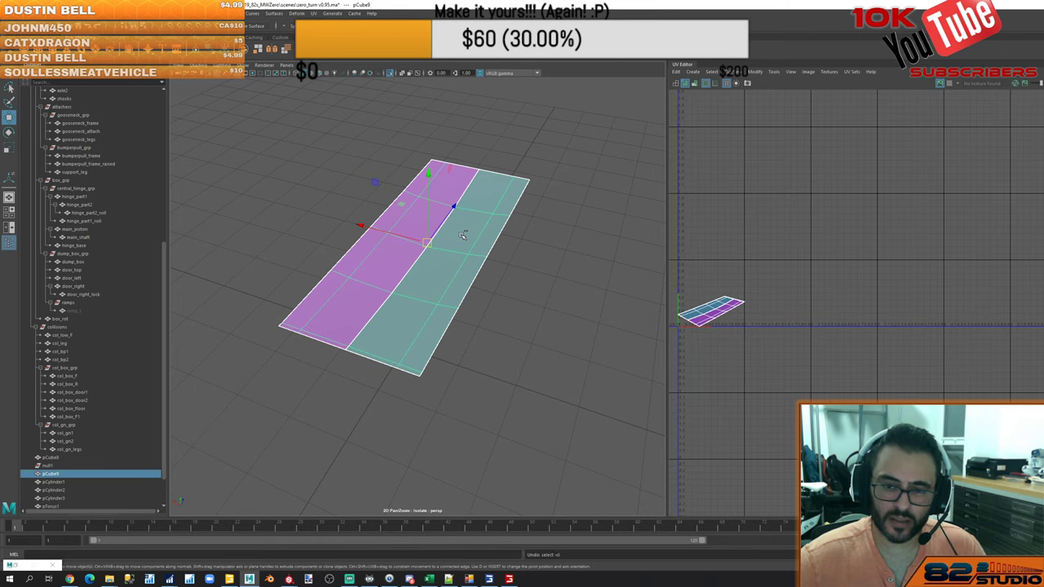
{"action": "key", "text": "ctrl+z"}
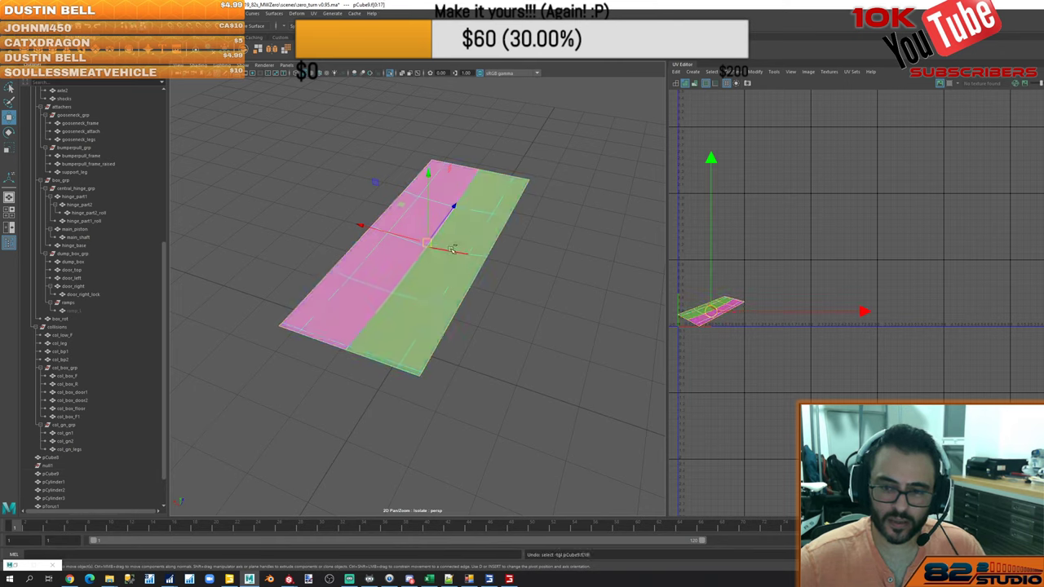
{"action": "key", "text": "ctrl+z"}
{"action": "key", "text": "ctrl+z"}
{"action": "key", "text": "ctrl+z"}
{"action": "key", "text": "ctrl+z"}
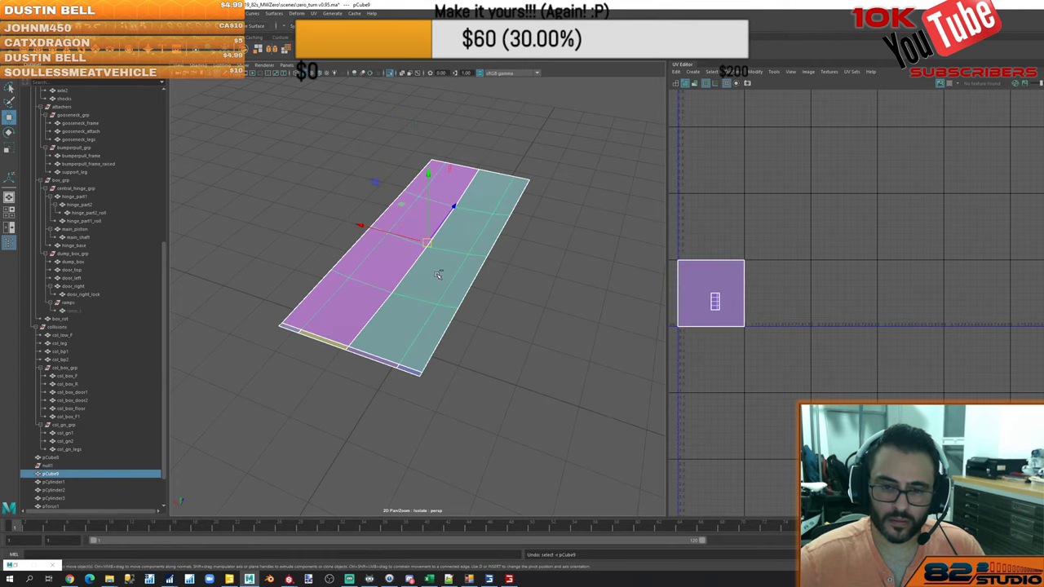
{"action": "key", "text": "ctrl+z"}
{"action": "key", "text": "ctrl+z"}
{"action": "key", "text": "ctrl+z"}
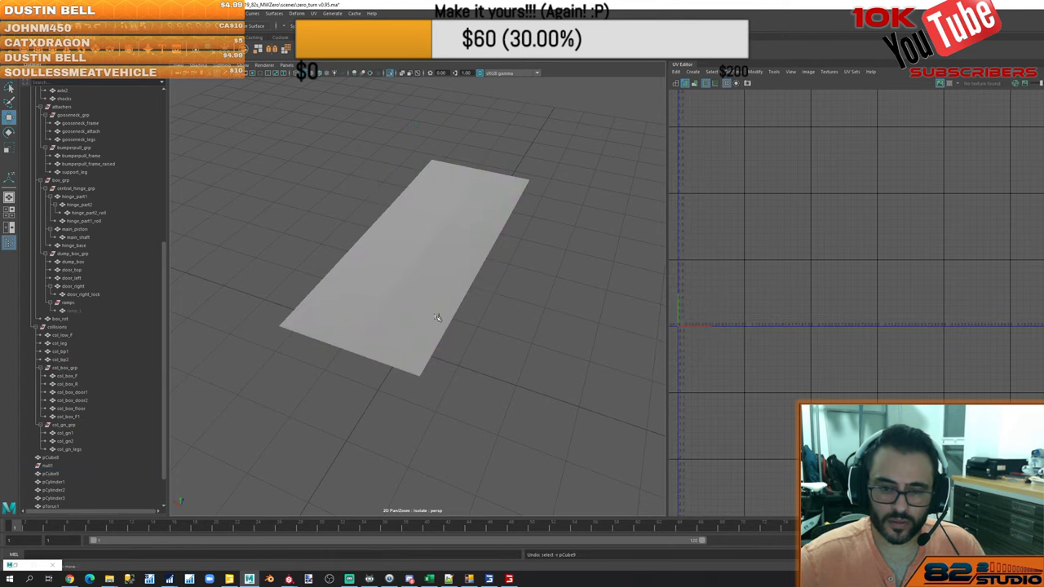
Try moving one centre-seam edge of the tarp sideways to test the joint between the halves, and undo the move
{"action": "left_click_drag", "start_coordinate": [405, 342], "coordinate": [449, 400], "text": "alt"}
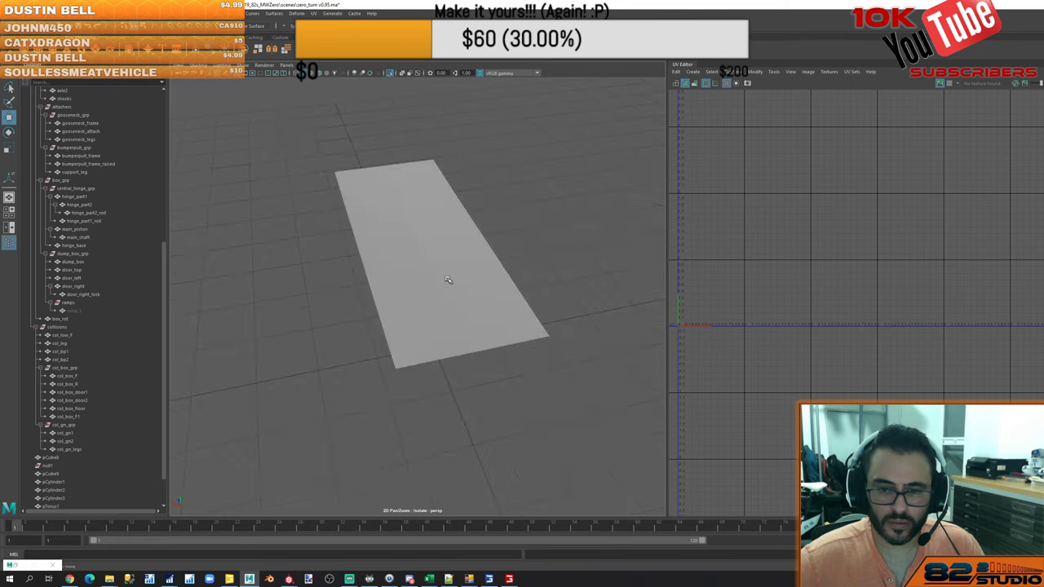
{"action": "scroll", "coordinate": [449, 281], "scroll_direction": "up", "scroll_amount": 5}
{"action": "left_click", "coordinate": [448, 280]}
{"action": "right_click_drag", "start_coordinate": [448, 280], "coordinate": [448, 256]}
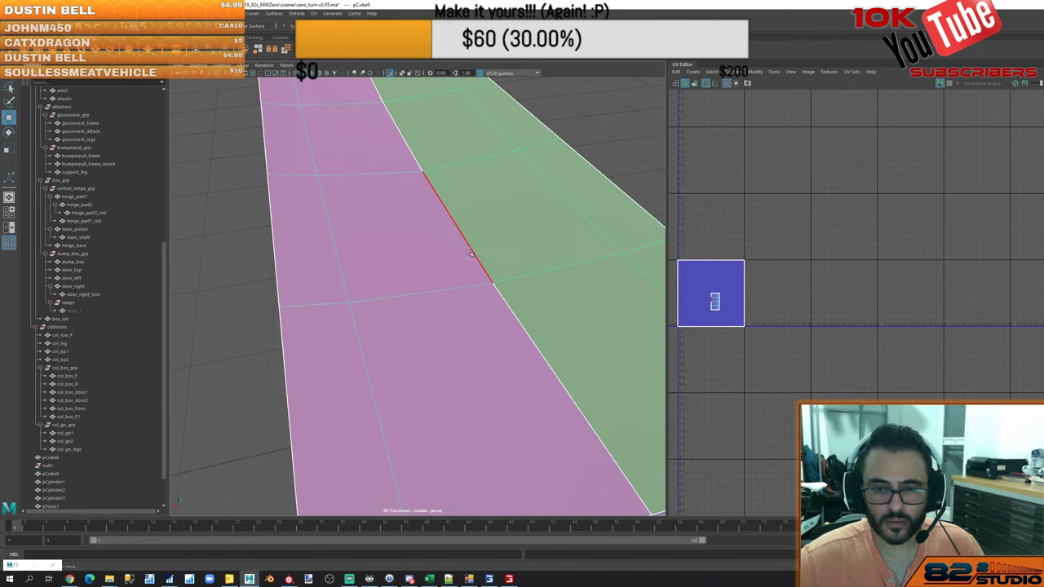
{"action": "double_click", "coordinate": [471, 250]}
{"action": "left_click", "coordinate": [468, 250]}
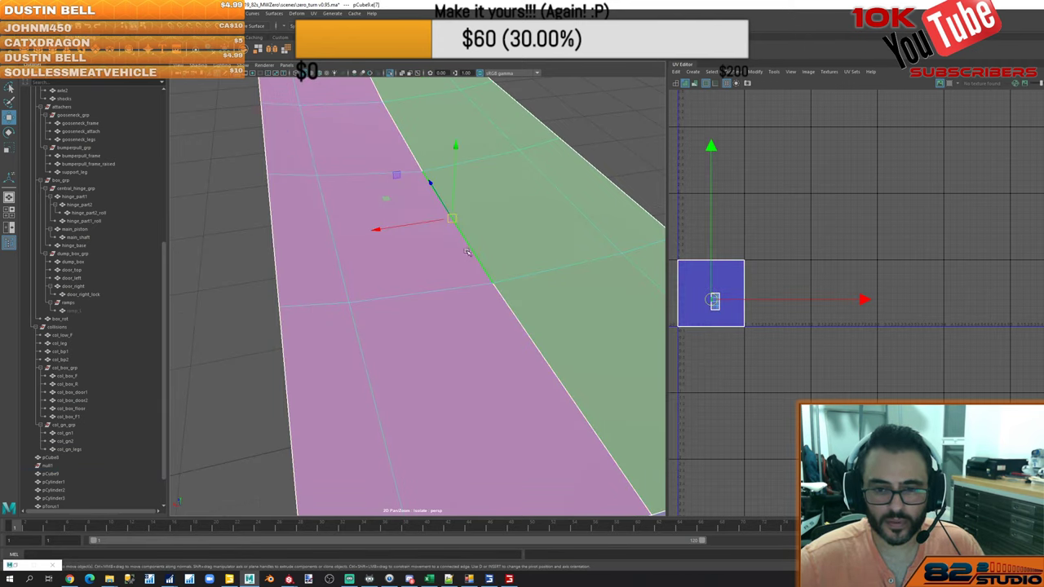
{"action": "left_click_drag", "start_coordinate": [432, 228], "coordinate": [406, 238]}
{"action": "key", "text": "ctrl+z"}
{"action": "scroll", "coordinate": [483, 253], "scroll_direction": "down", "scroll_amount": 5}
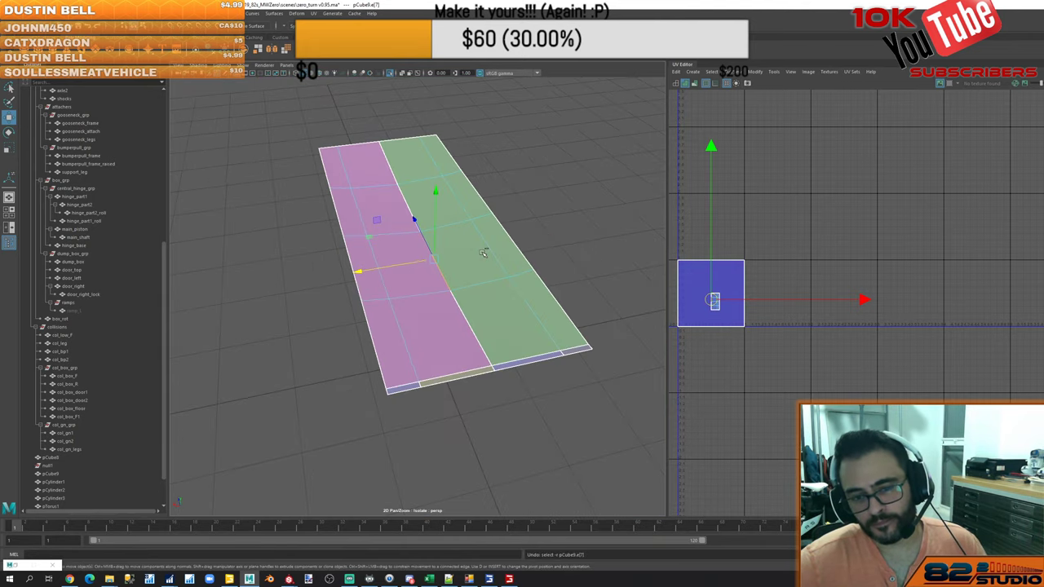
Undo the tarp's mirror operation to return to the single half
{"action": "key", "text": "ctrl+z"}
{"action": "key", "text": "ctrl+z"}
{"action": "key", "text": "ctrl+z"}
{"action": "key", "text": "ctrl+z"}
{"action": "key", "text": "ctrl+z"}
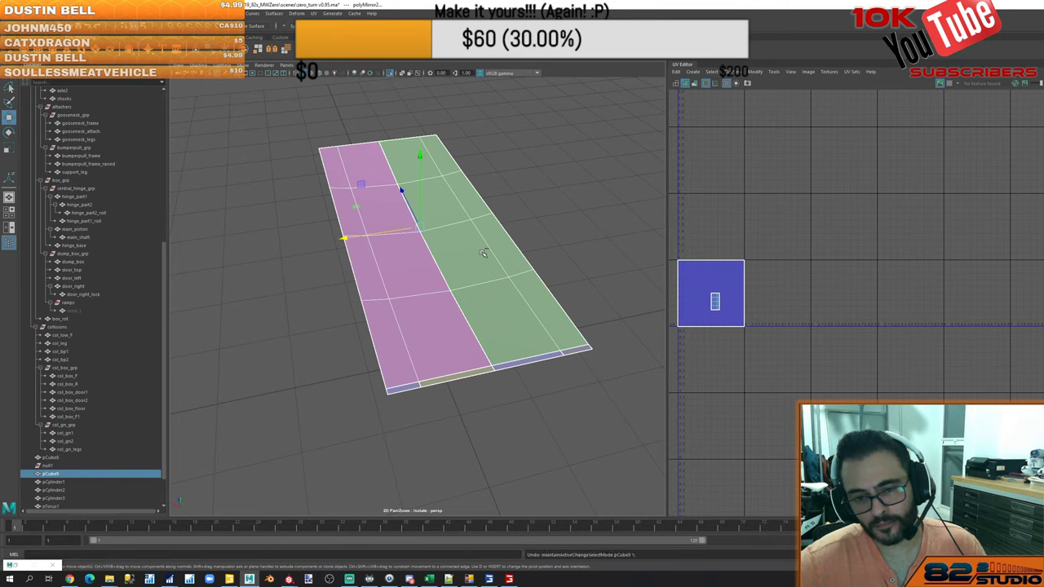
{"action": "key", "text": "ctrl+z"}
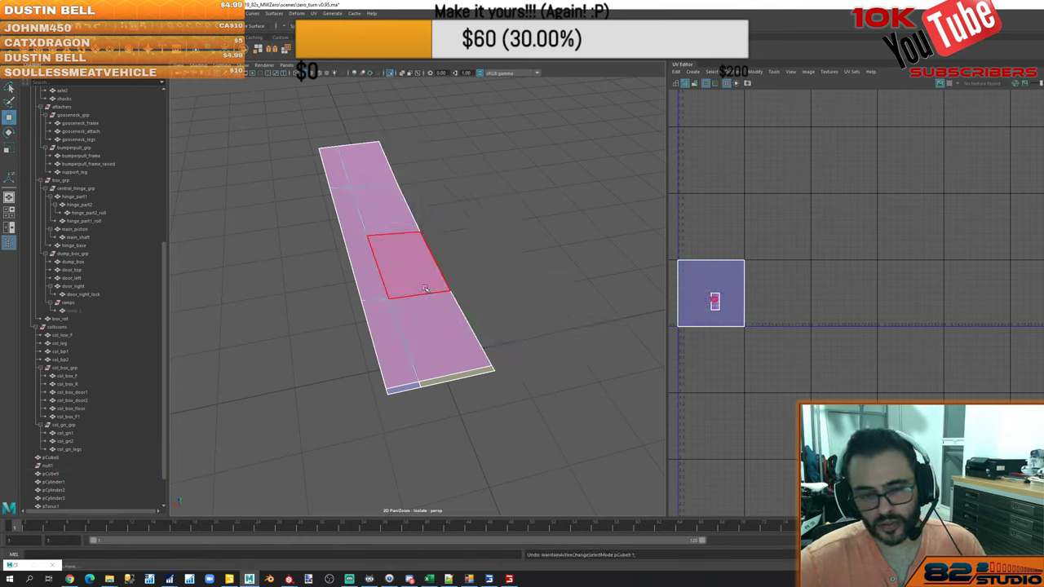
Mirror the tarp half across the world X axis with merged borders and a merge threshold of 0.005
{"action": "right_click_drag", "start_coordinate": [424, 289], "coordinate": [434, 386]}
{"action": "right_click", "coordinate": [428, 292]}
{"action": "left_click", "coordinate": [295, 474]}
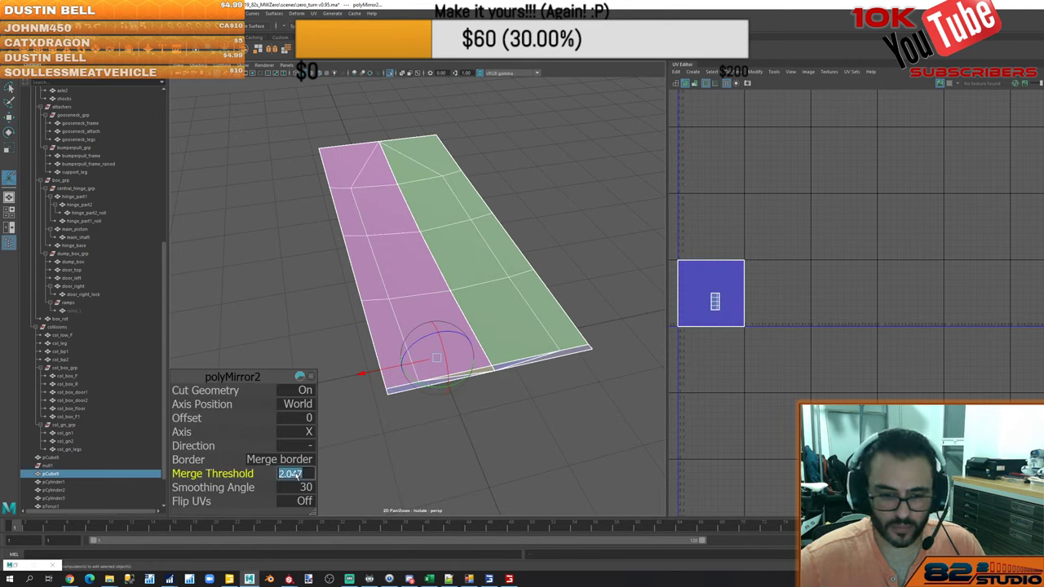
{"action": "type", "text": "0.005"}
{"action": "key", "text": "Return"}
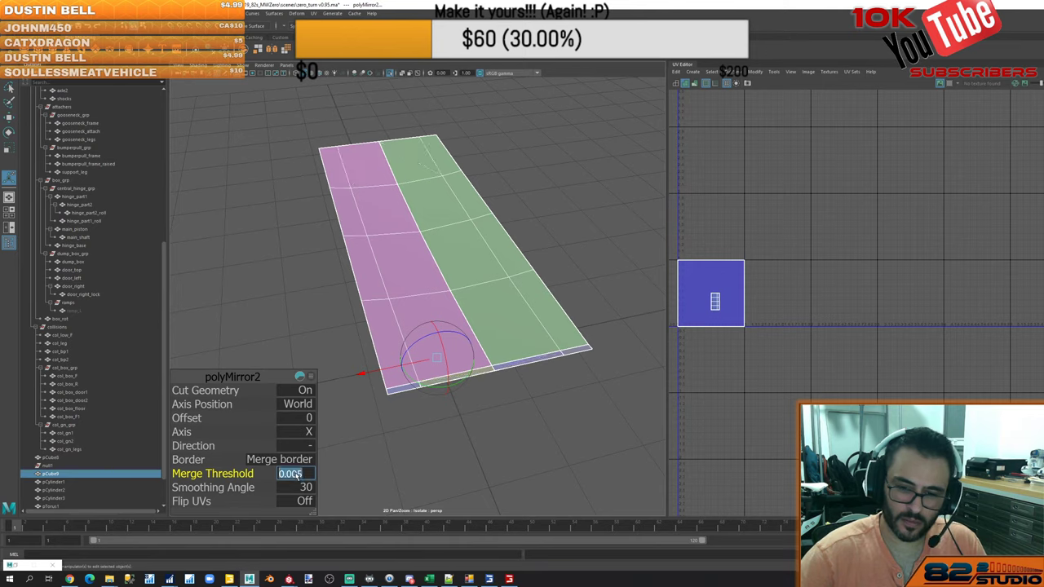
Select the whole mirrored tarp and apply a camera-based UV projection to it
{"action": "right_click_drag", "start_coordinate": [210, 291], "coordinate": [231, 277]}
{"action": "left_click", "coordinate": [231, 277]}
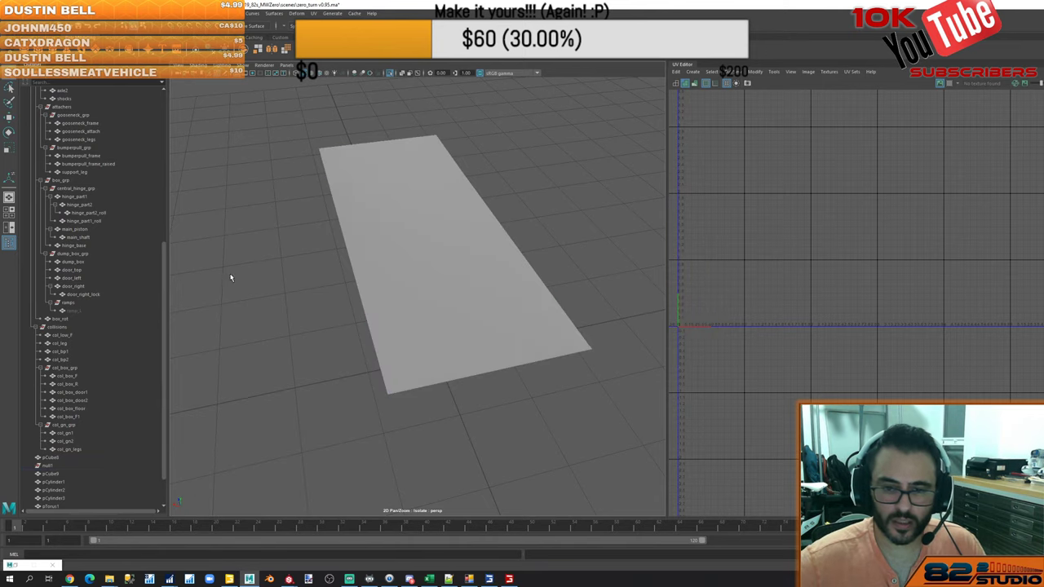
{"action": "left_click", "coordinate": [514, 252]}
{"action": "left_click", "coordinate": [313, 49]}
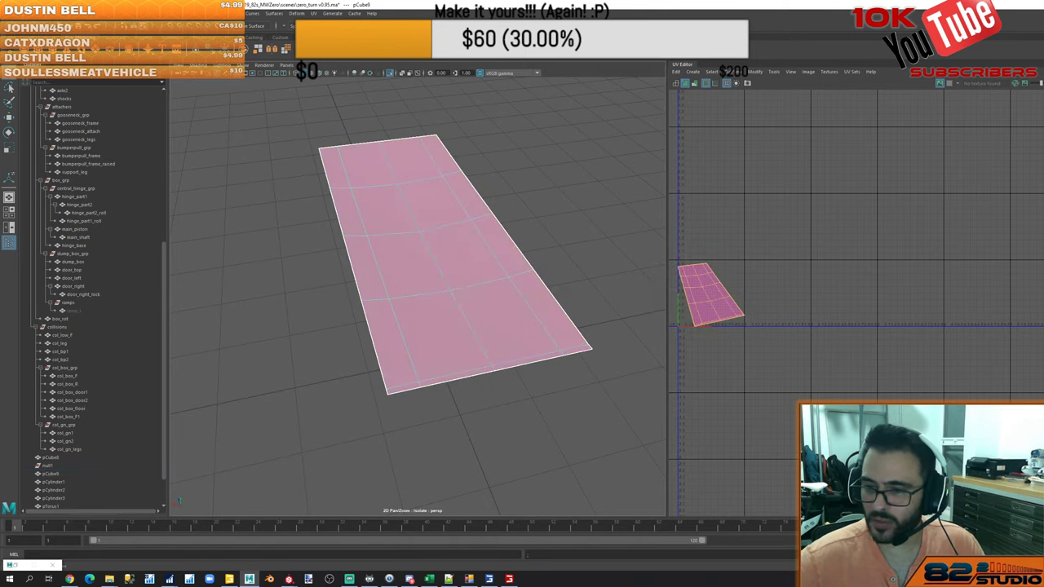
Extrude all of the tarp's faces together with a thickness of 0.001
{"action": "mouse_move", "coordinate": [490, 273]}
{"action": "left_mouse_down", "text": "alt"}
{"action": "mouse_move", "coordinate": [503, 247]}
{"action": "mouse_move", "coordinate": [492, 392]}
{"action": "mouse_move", "coordinate": [527, 333]}
{"action": "mouse_move", "coordinate": [479, 281]}
{"action": "left_mouse_up", "text": "alt"}
{"action": "right_click", "coordinate": [478, 278], "text": "shift"}
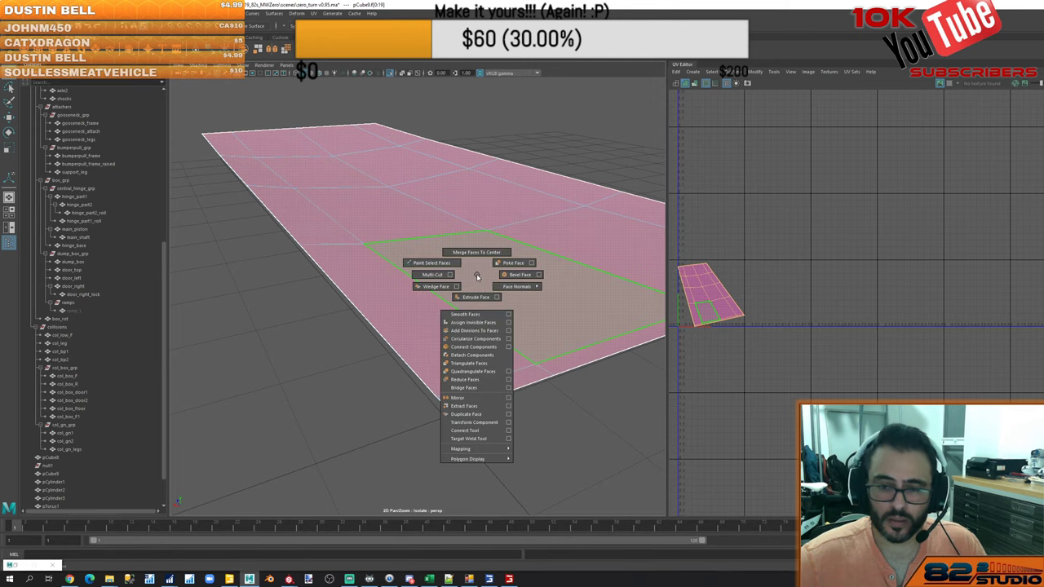
{"action": "right_click_drag", "start_coordinate": [477, 299], "coordinate": [479, 299], "text": "shift"}
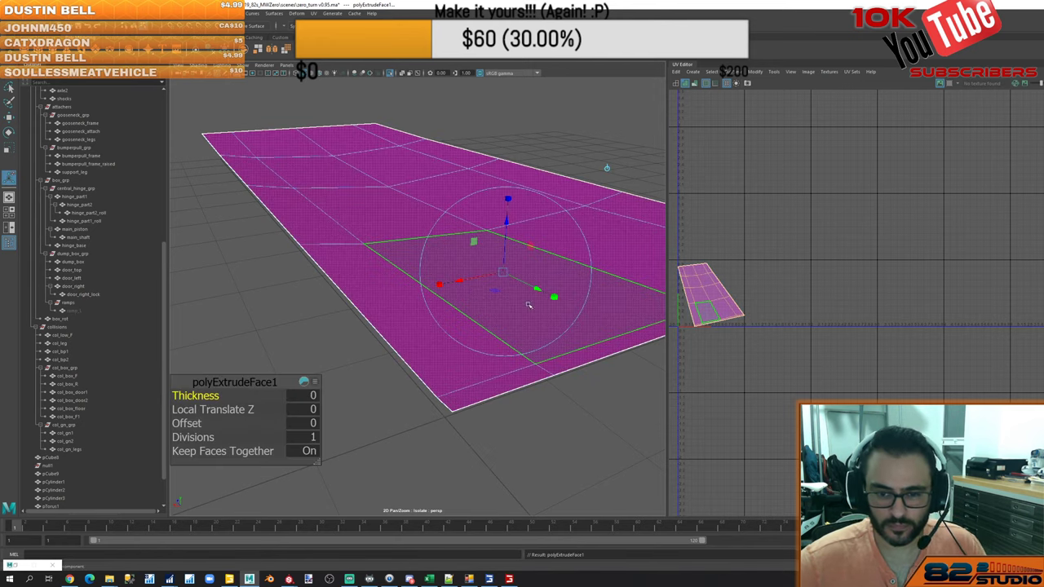
{"action": "left_click", "coordinate": [302, 398]}
{"action": "type", "text": "0"}
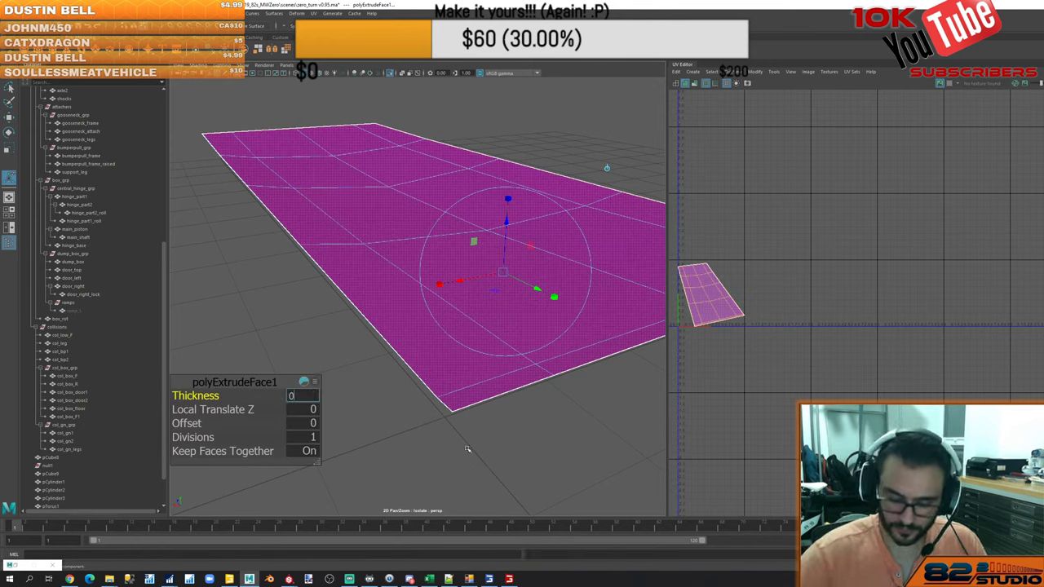
{"action": "type", "text": ".002"}
{"action": "key", "text": "Return"}
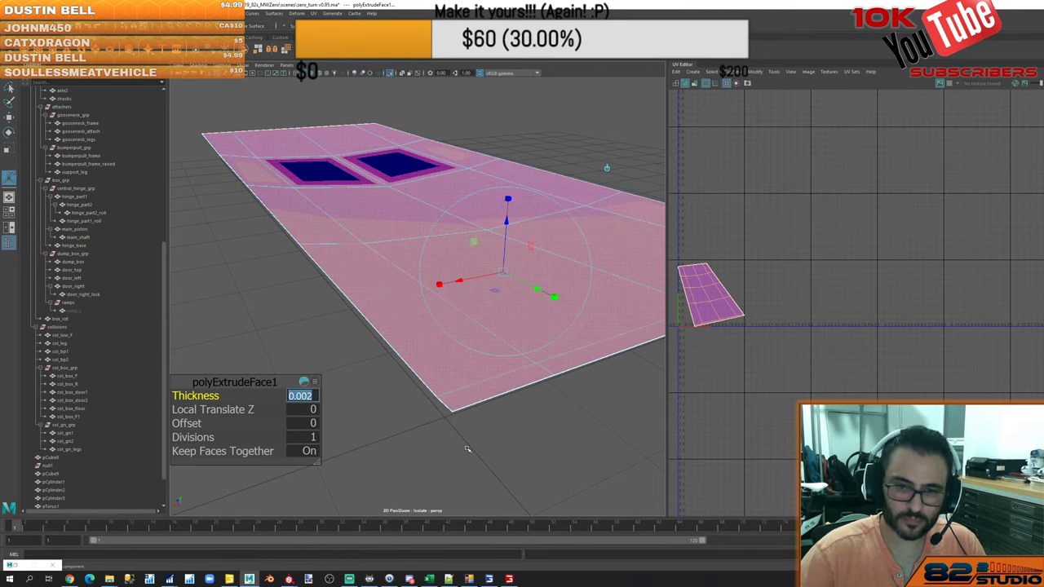
{"action": "type", "text": "0.001"}
{"action": "key", "text": "Return"}
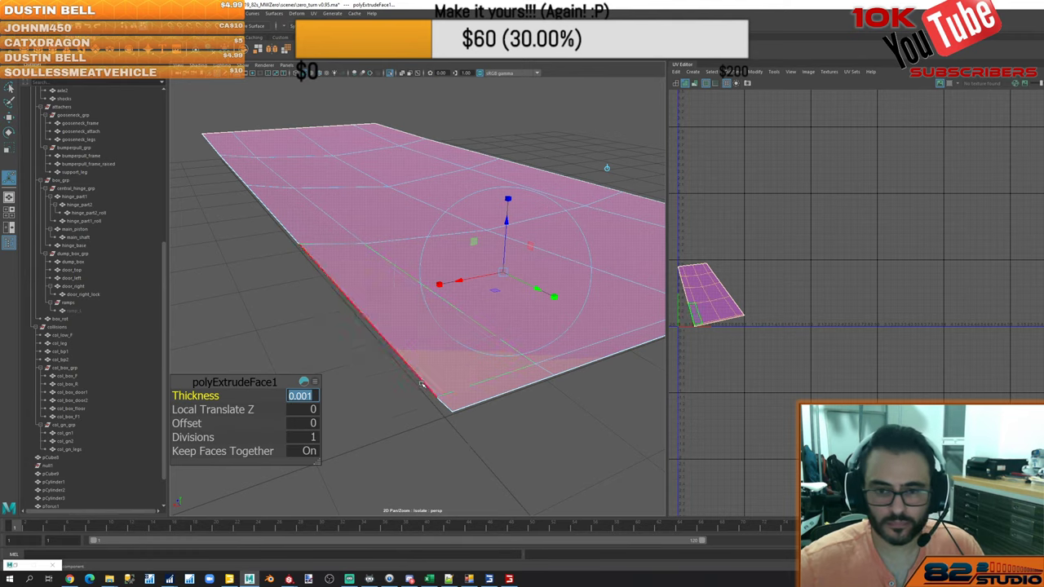
{"action": "left_click_drag", "start_coordinate": [467, 449], "coordinate": [454, 393], "text": "alt"}
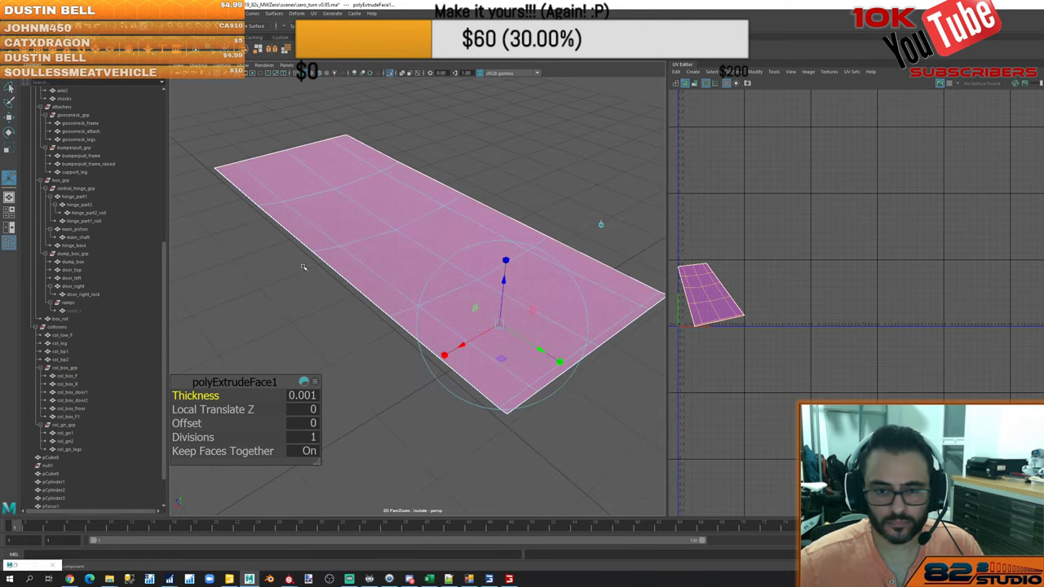
Select all of the faces on the upper side of the extruded tarp
{"action": "right_click_drag", "start_coordinate": [307, 269], "coordinate": [471, 310]}
{"action": "left_click", "coordinate": [570, 317]}
{"action": "left_click", "coordinate": [644, 298]}
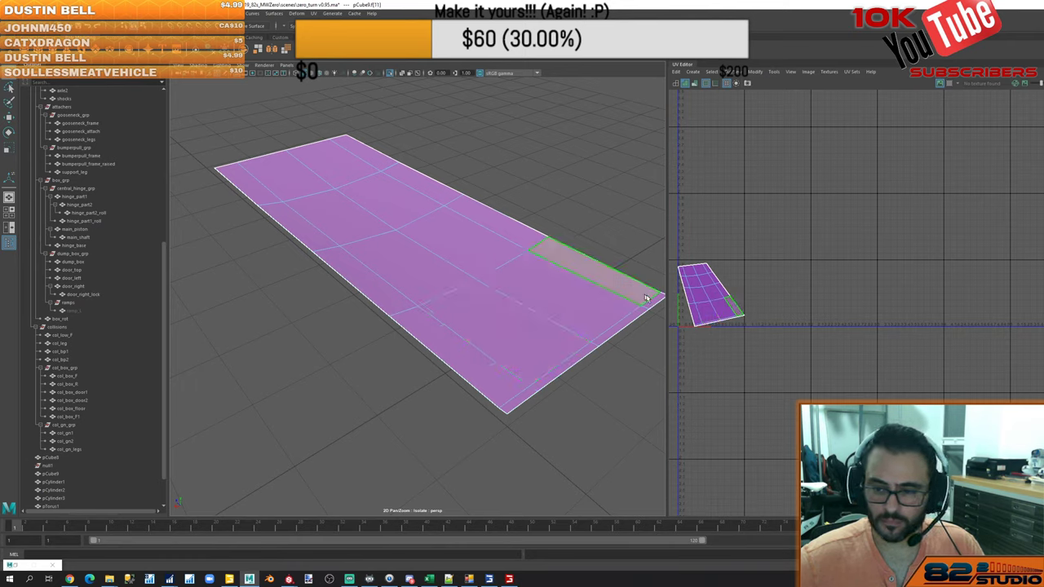
{"action": "left_click", "coordinate": [631, 322], "text": "shift"}
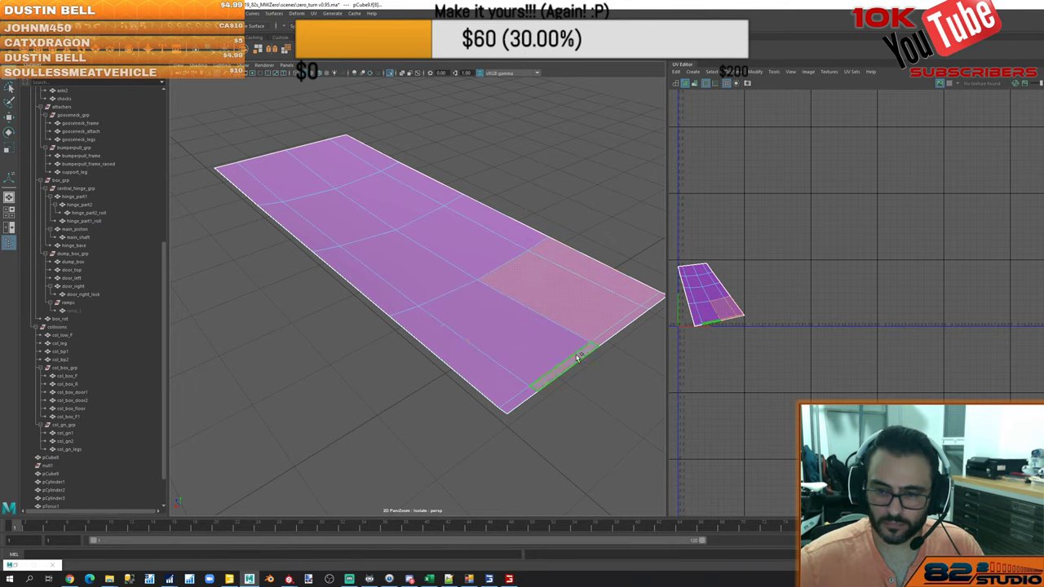
{"action": "left_click", "coordinate": [494, 372], "text": "shift"}
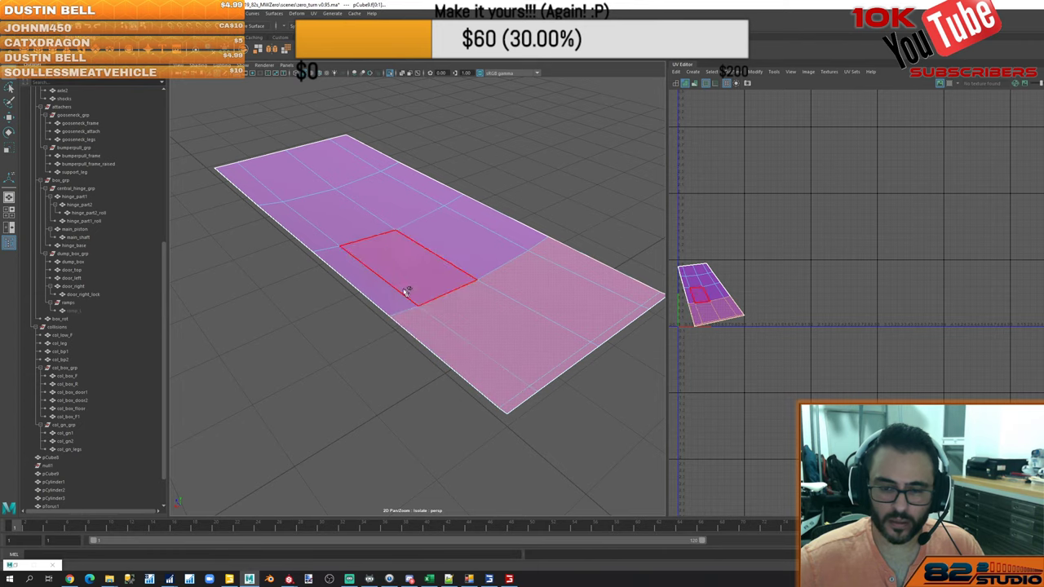
{"action": "left_click", "coordinate": [367, 291], "text": "shift"}
{"action": "left_click", "coordinate": [262, 196], "text": "shift"}
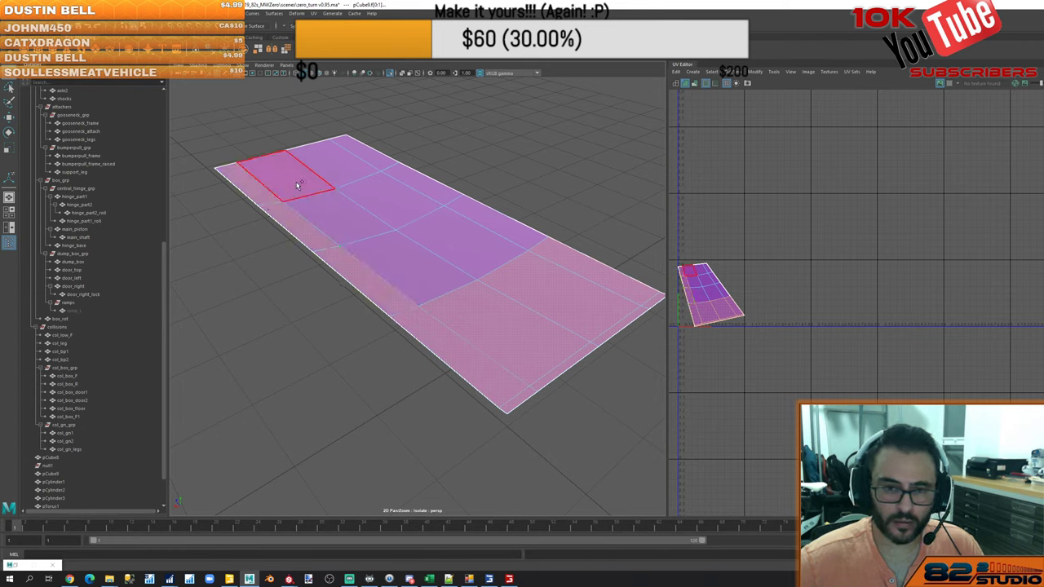
{"action": "left_click", "coordinate": [297, 181], "text": "shift"}
{"action": "left_click", "coordinate": [336, 167], "text": "shift"}
{"action": "left_click", "coordinate": [369, 157], "text": "shift"}
{"action": "left_click", "coordinate": [409, 175], "text": "shift"}
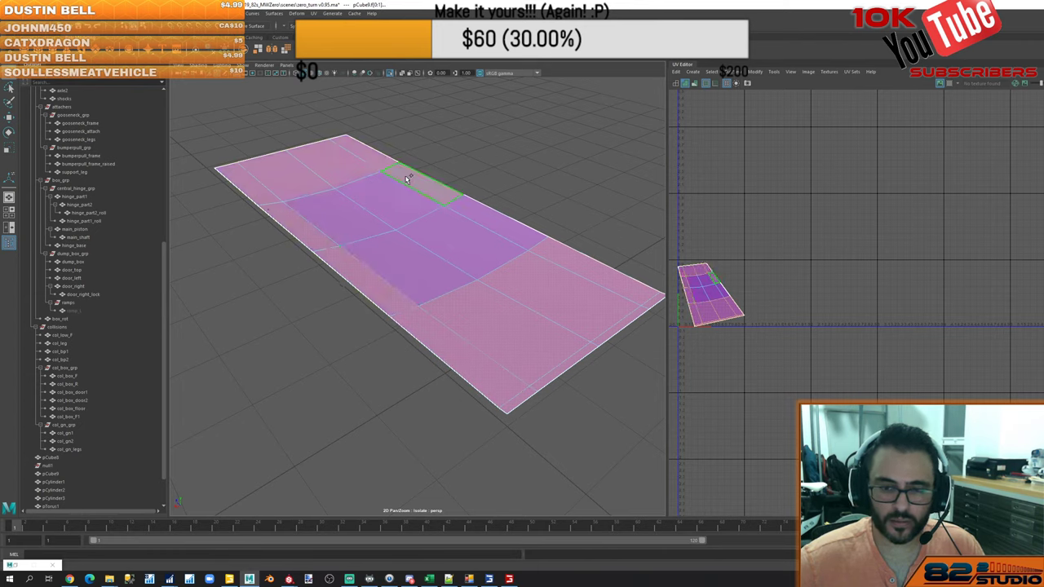
{"action": "left_click", "coordinate": [485, 217], "text": "shift"}
{"action": "left_click", "coordinate": [458, 242], "text": "shift"}
{"action": "left_click", "coordinate": [395, 249], "text": "shift"}
{"action": "left_click", "coordinate": [397, 204], "text": "shift"}
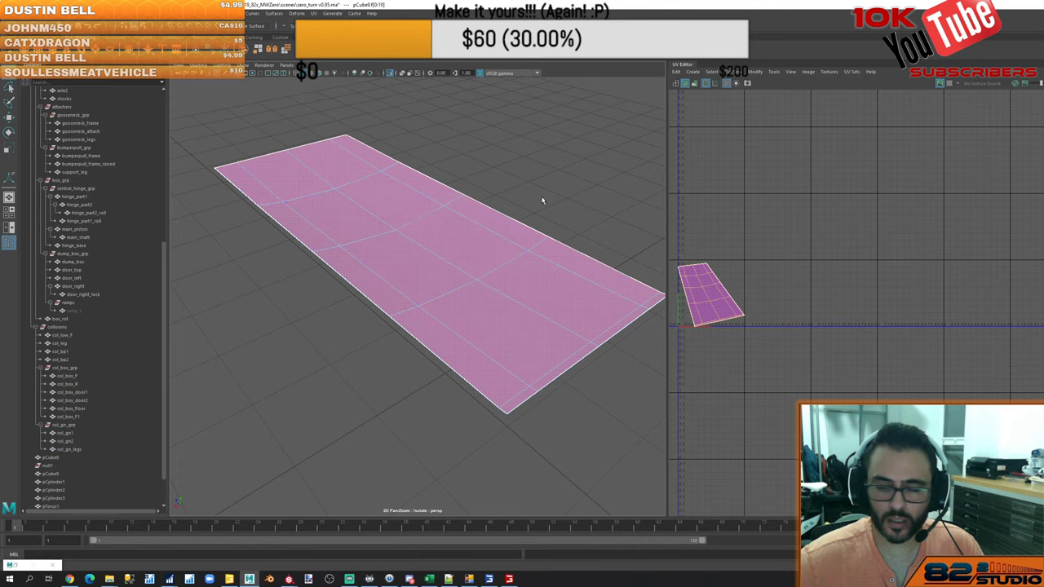
Convert the tarp's face selection to its edge perimeter and cut the UVs along those border edges
{"action": "right_click", "coordinate": [534, 181], "text": "ctrl"}
{"action": "mouse_move", "coordinate": [534, 157]}
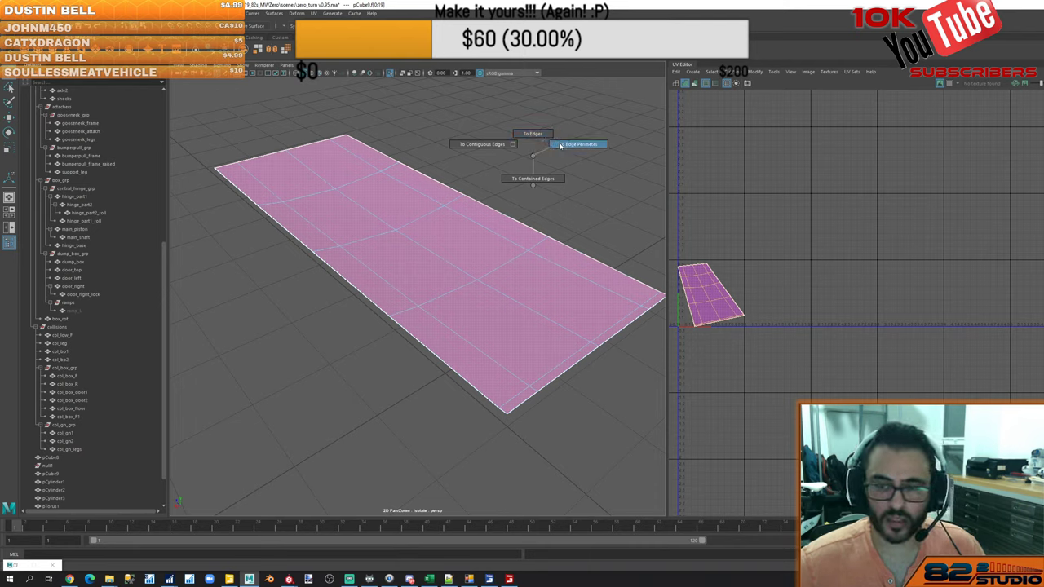
{"action": "left_click", "coordinate": [564, 145]}
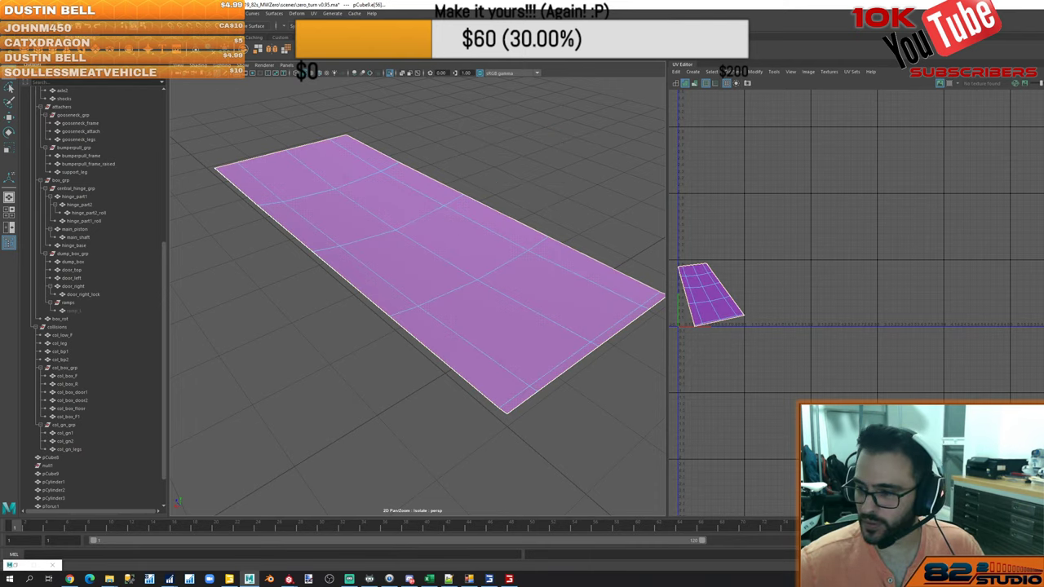
{"action": "key", "text": "shift+x"}
{"action": "right_click_drag", "start_coordinate": [287, 343], "coordinate": [318, 333]}
{"action": "left_click", "coordinate": [317, 336]}
Take the tarp out of isolation so the whole trailer is displayed around it
{"action": "scroll", "coordinate": [320, 338], "scroll_direction": "down", "scroll_amount": 5}
{"action": "left_click_drag", "start_coordinate": [405, 344], "coordinate": [375, 283], "text": "alt"}
{"action": "scroll", "coordinate": [375, 292], "scroll_direction": "up", "scroll_amount": 5}
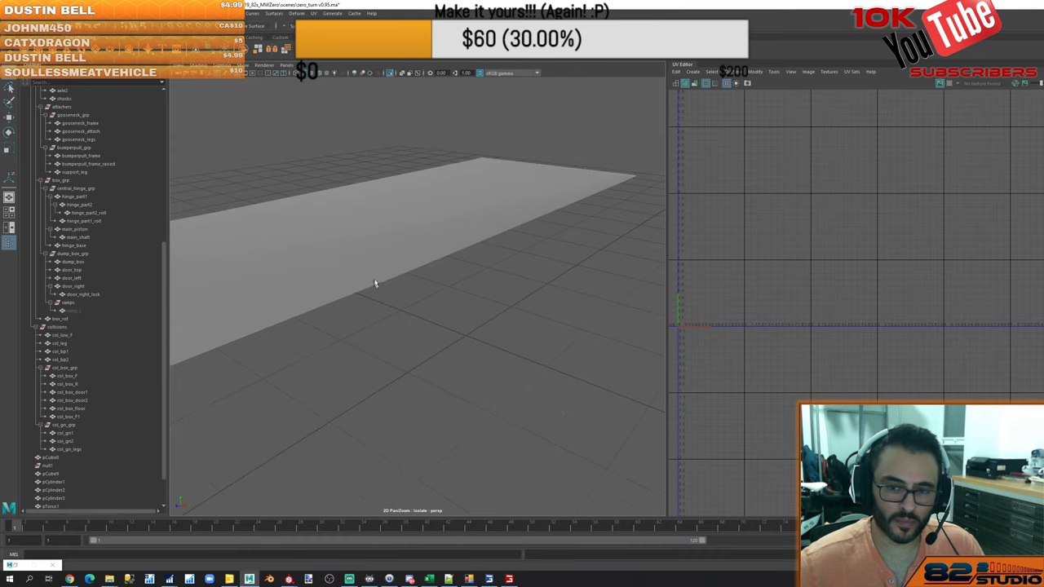
{"action": "middle_click_drag", "start_coordinate": [431, 263], "coordinate": [455, 266], "text": "alt"}
{"action": "left_click", "coordinate": [421, 285]}
{"action": "scroll", "coordinate": [454, 303], "scroll_direction": "down", "scroll_amount": 4}
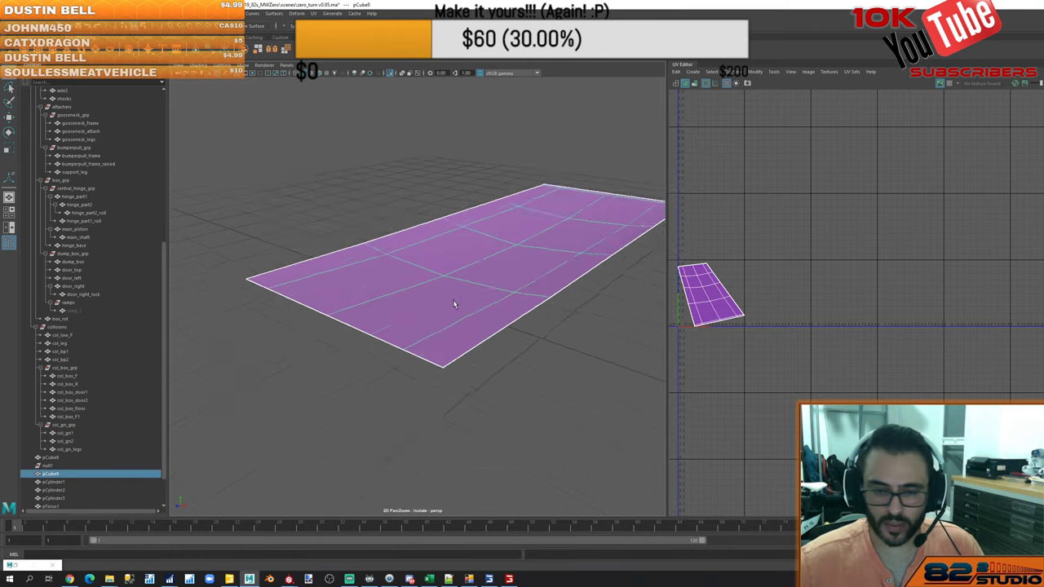
{"action": "key", "text": "ctrl+1"}
{"action": "scroll", "coordinate": [426, 324], "scroll_direction": "up", "scroll_amount": 5}
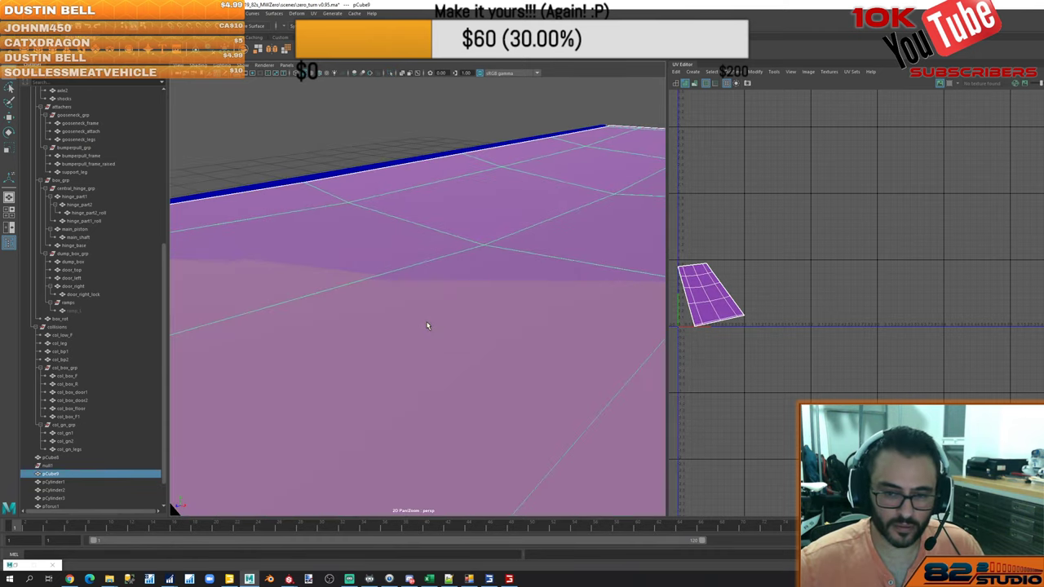
{"action": "scroll", "coordinate": [425, 323], "scroll_direction": "down", "scroll_amount": 3}
{"action": "left_click_drag", "start_coordinate": [425, 323], "coordinate": [432, 333], "text": "alt"}
{"action": "left_click", "coordinate": [434, 334]}
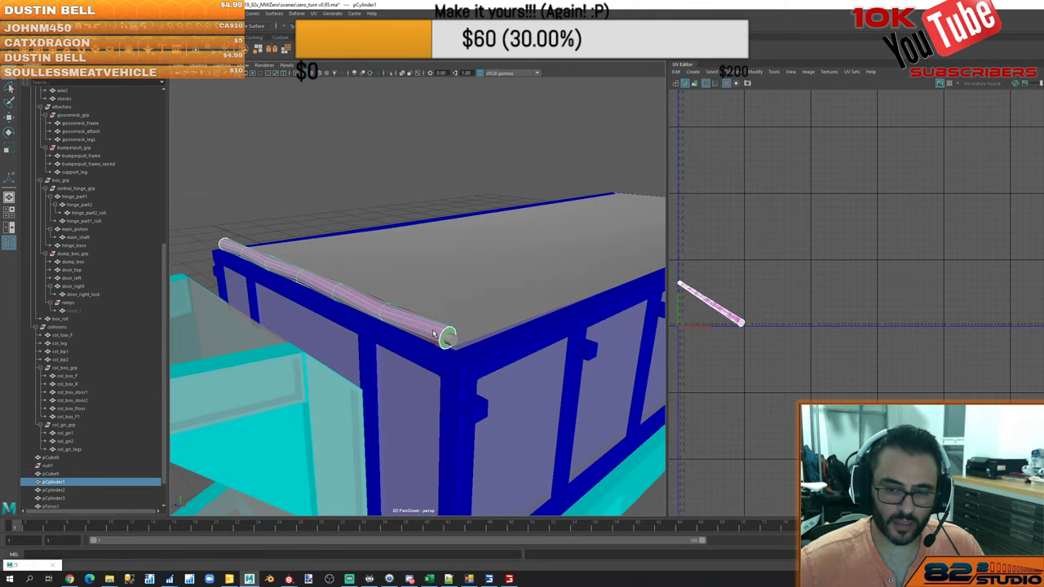
{"action": "left_click", "coordinate": [498, 298], "text": "shift"}
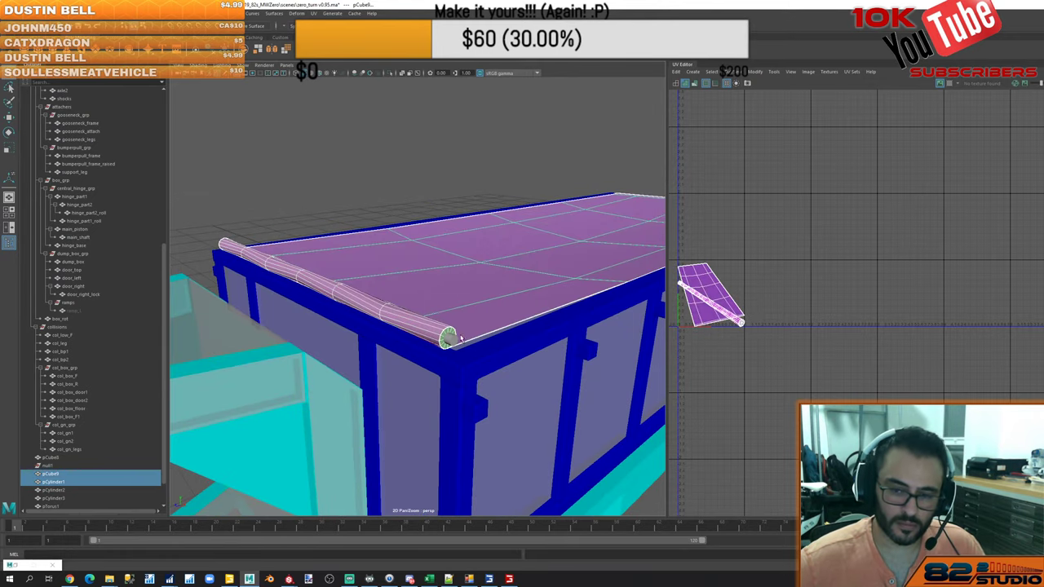
{"action": "left_click", "coordinate": [453, 341], "text": "shift"}
{"action": "left_click", "coordinate": [317, 200]}
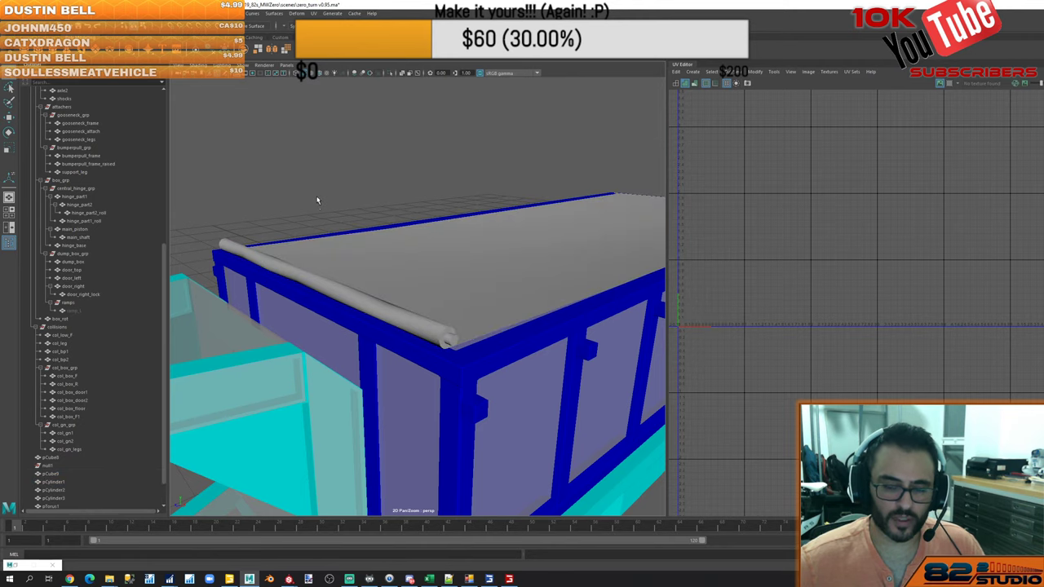
Create a polygon cube and match its position to the inner cylinder of the tarp roller
{"action": "scroll", "coordinate": [318, 202], "scroll_direction": "down", "scroll_amount": 5}
{"action": "right_click", "coordinate": [349, 189], "text": "shift"}
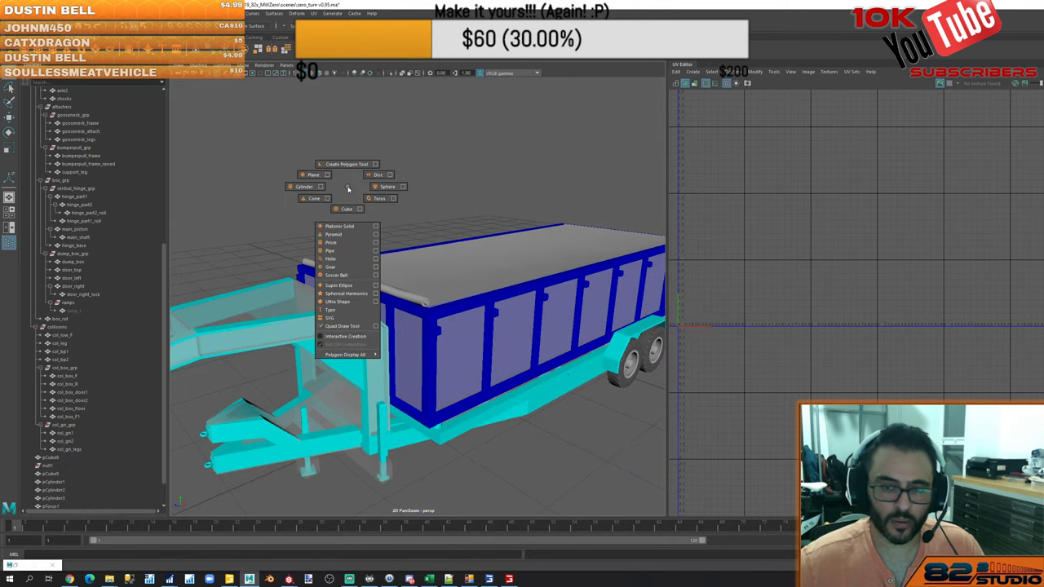
{"action": "left_click", "coordinate": [349, 209]}
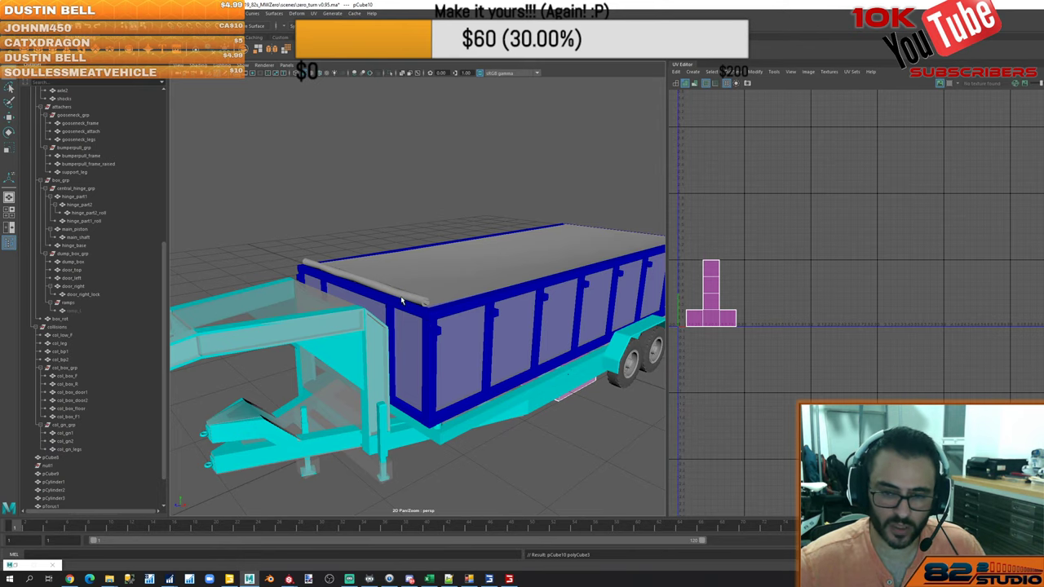
{"action": "scroll", "coordinate": [401, 298], "scroll_direction": "up", "scroll_amount": 5}
{"action": "left_click", "coordinate": [460, 331], "text": "shift"}
{"action": "scroll", "coordinate": [320, 216], "scroll_direction": "down", "scroll_amount": 8}
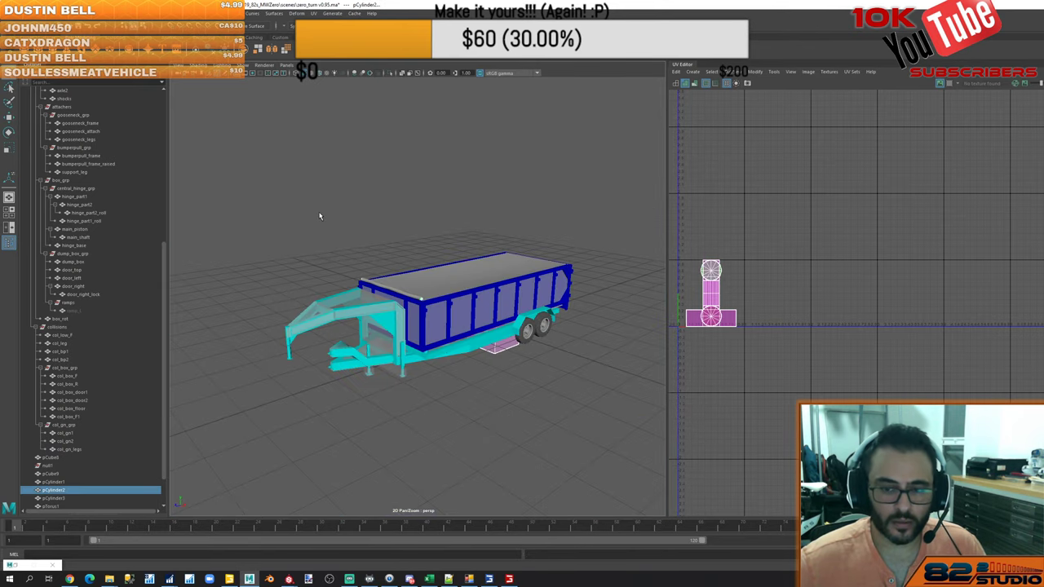
{"action": "left_click", "coordinate": [76, 13]}
{"action": "mouse_move", "coordinate": [159, 61]}
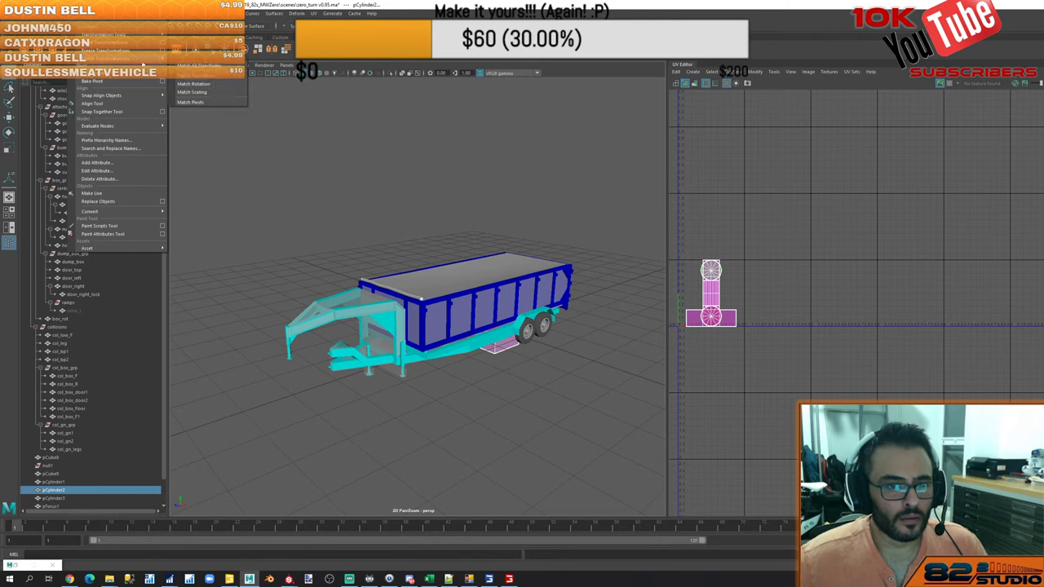
{"action": "left_click", "coordinate": [224, 80]}
{"action": "scroll", "coordinate": [445, 239], "scroll_direction": "up", "scroll_amount": 4}
{"action": "left_click", "coordinate": [398, 236]}
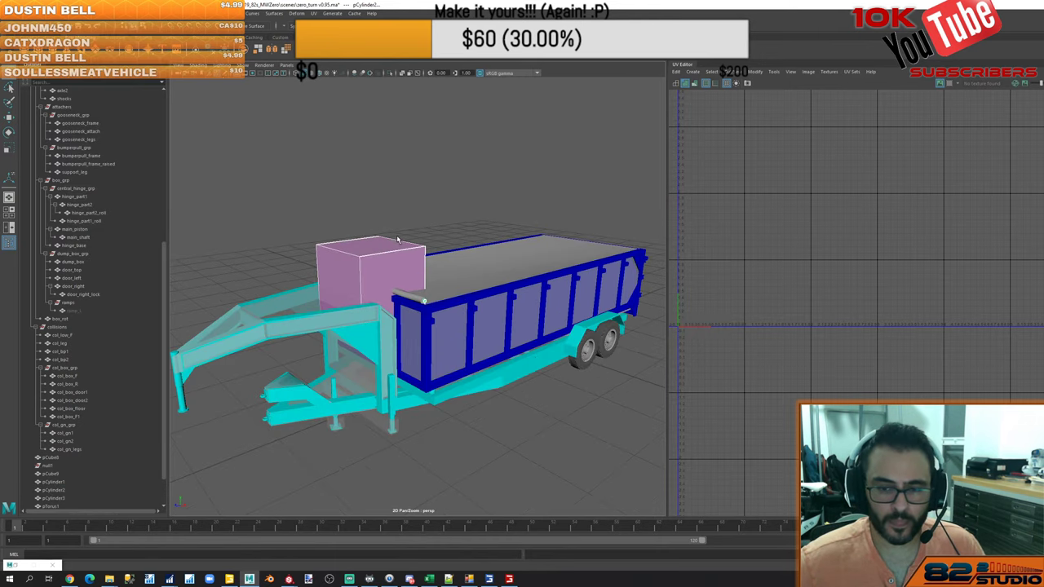
Scale the new cube down uniformly in the side view until its outline fits inside the roller's circular profile
{"action": "left_click", "coordinate": [411, 264]}
{"action": "key", "text": "space"}
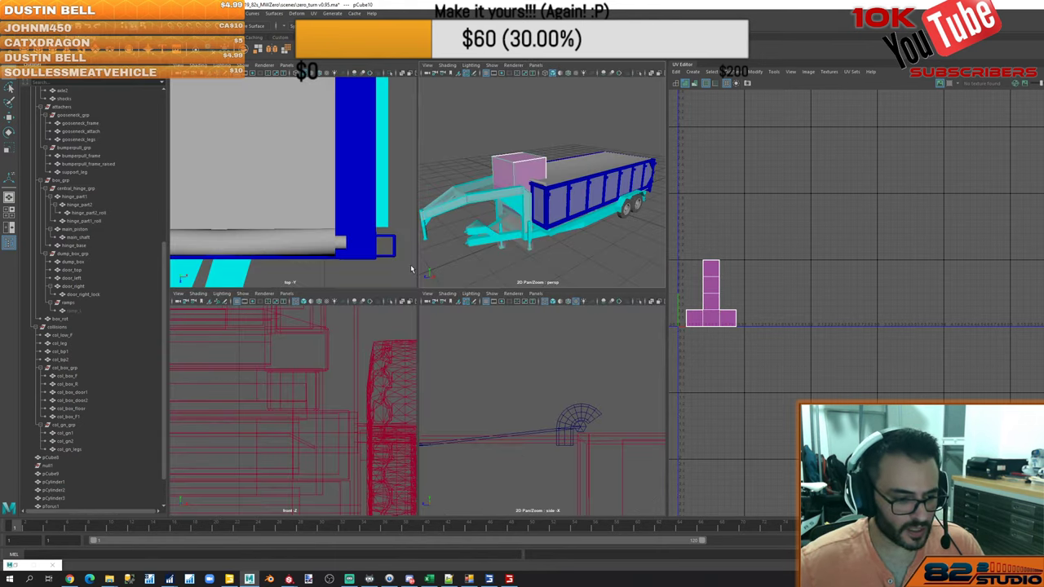
{"action": "key", "text": "space"}
{"action": "key", "text": "space"}
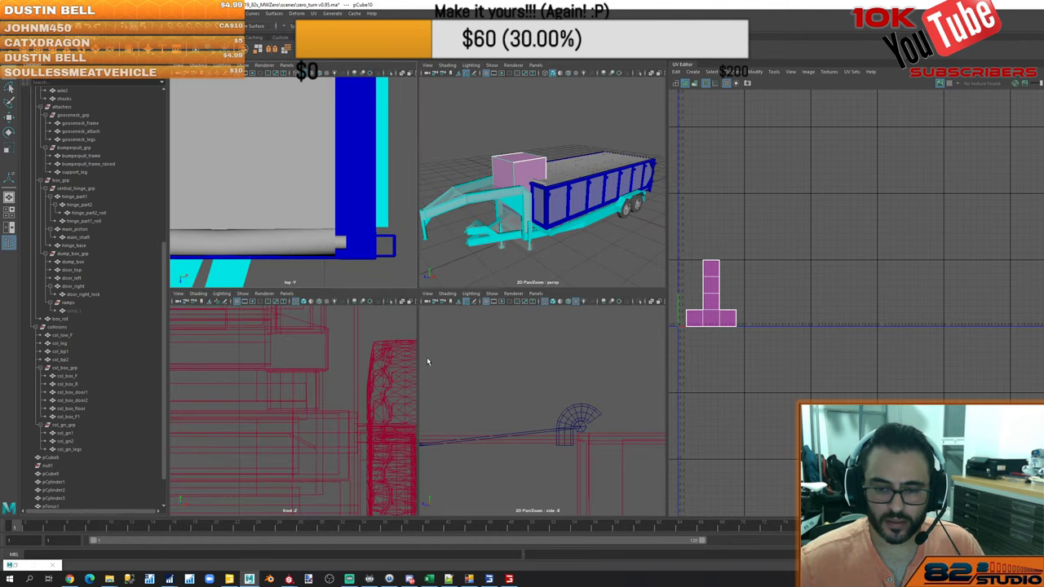
{"action": "key", "text": "space"}
{"action": "left_click", "coordinate": [626, 239]}
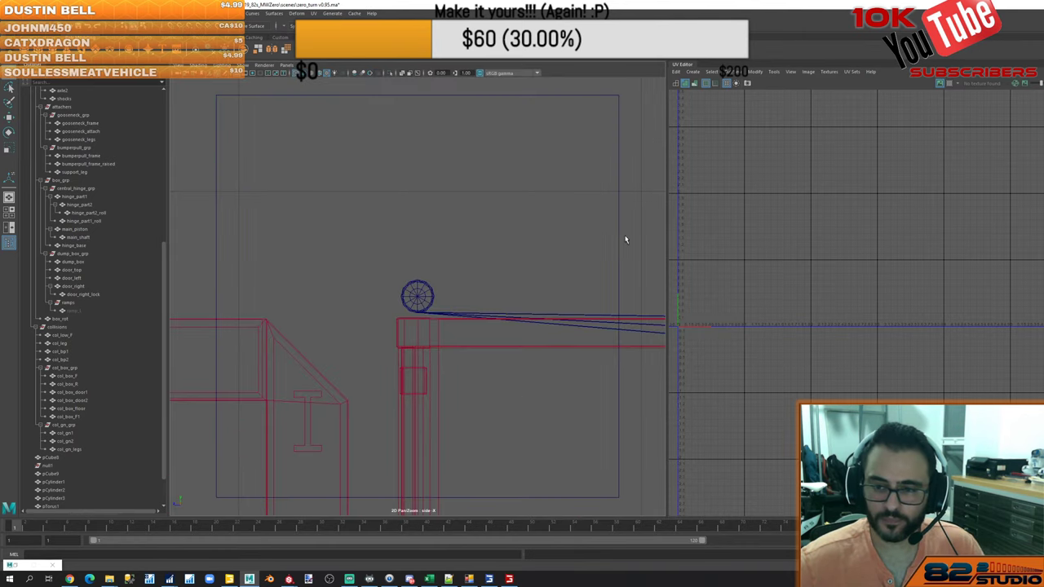
{"action": "left_click_drag", "start_coordinate": [635, 99], "coordinate": [606, 122]}
{"action": "key", "text": "w"}
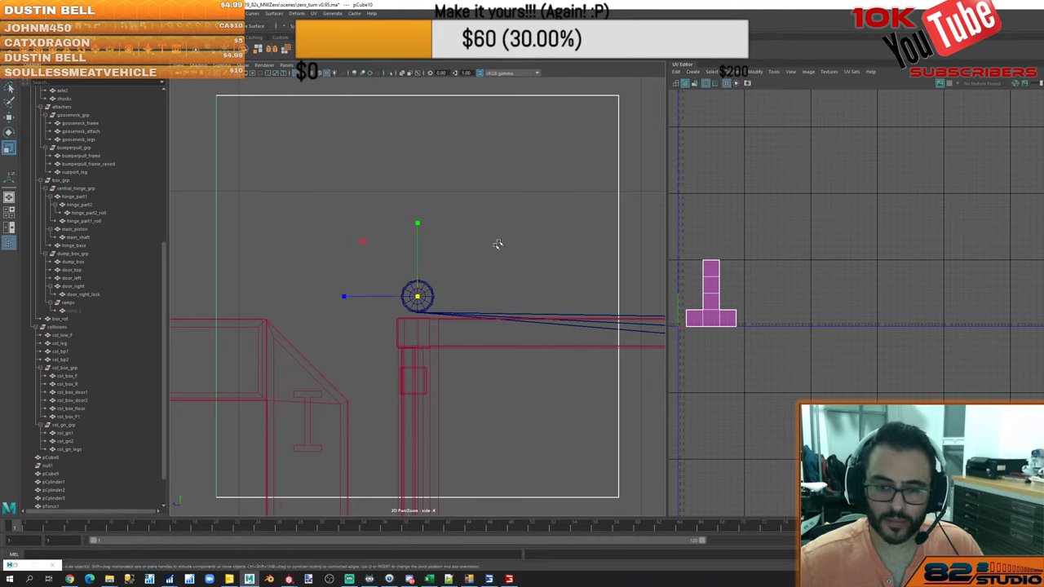
{"action": "left_click_drag", "start_coordinate": [419, 298], "coordinate": [104, 584]}
{"action": "key", "text": "r"}
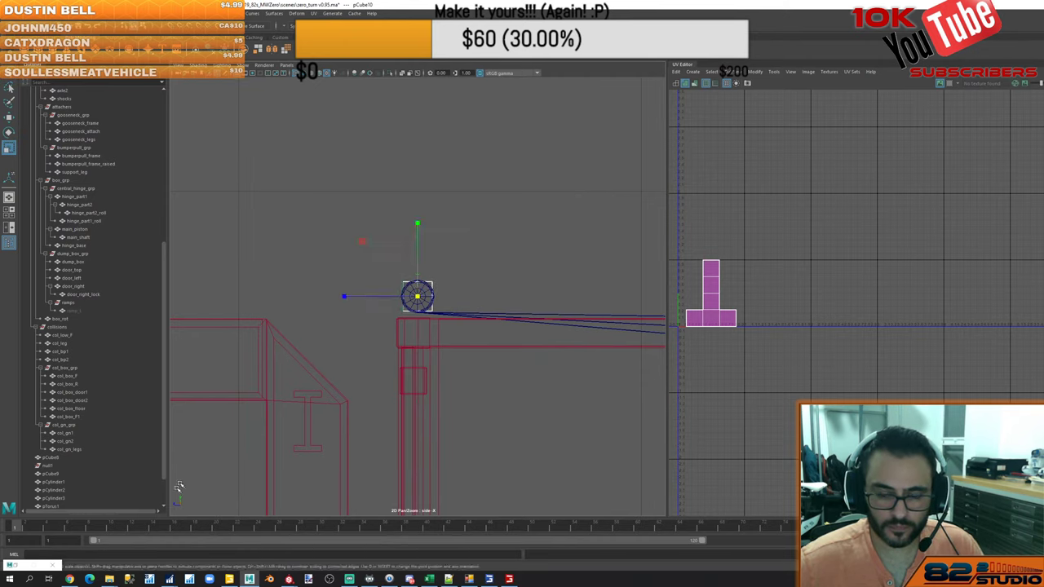
{"action": "key", "text": "f"}
{"action": "left_click_drag", "start_coordinate": [417, 296], "coordinate": [386, 347]}
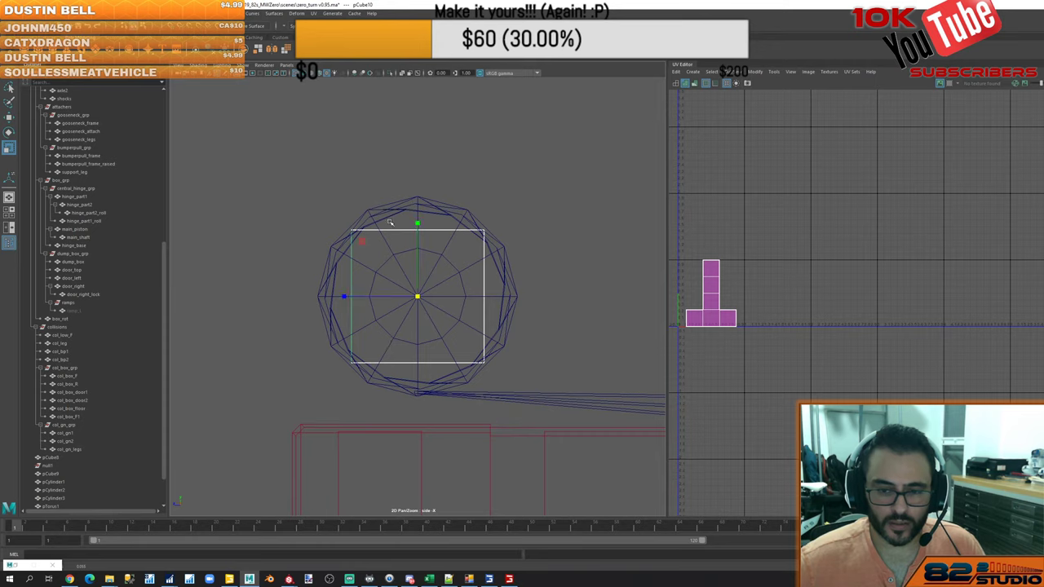
Lower the cube's bottom vertices to the upper rim of the dump box
{"action": "right_click_drag", "start_coordinate": [344, 152], "coordinate": [310, 154]}
{"action": "left_click_drag", "start_coordinate": [299, 333], "coordinate": [537, 409]}
{"action": "key", "text": "w"}
{"action": "left_click_drag", "start_coordinate": [420, 291], "coordinate": [408, 351]}
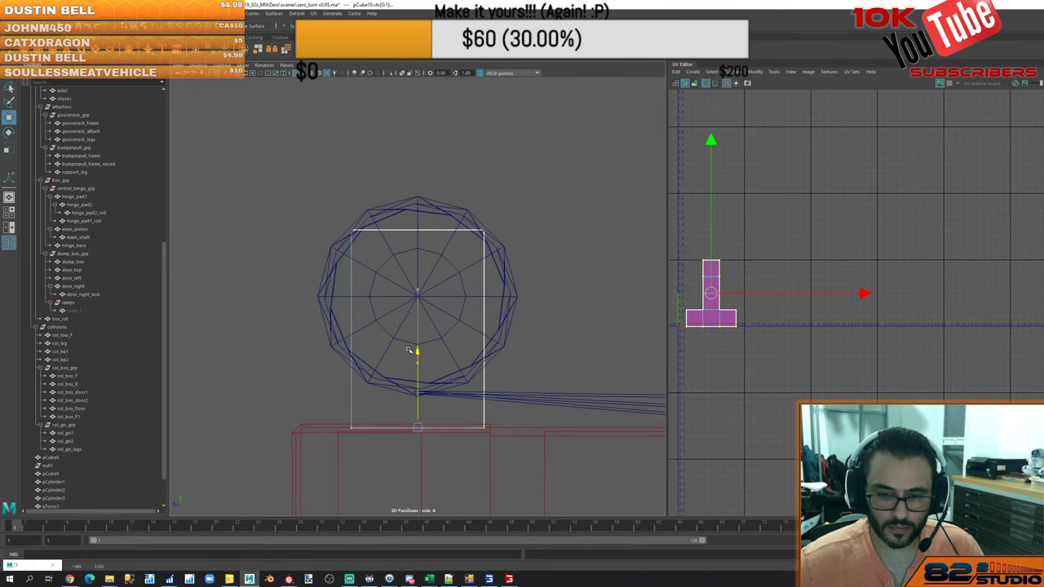
Widen the cube's base along the rim and shift it toward the trailer's front to form a tapered bracket
{"action": "key", "text": "e"}
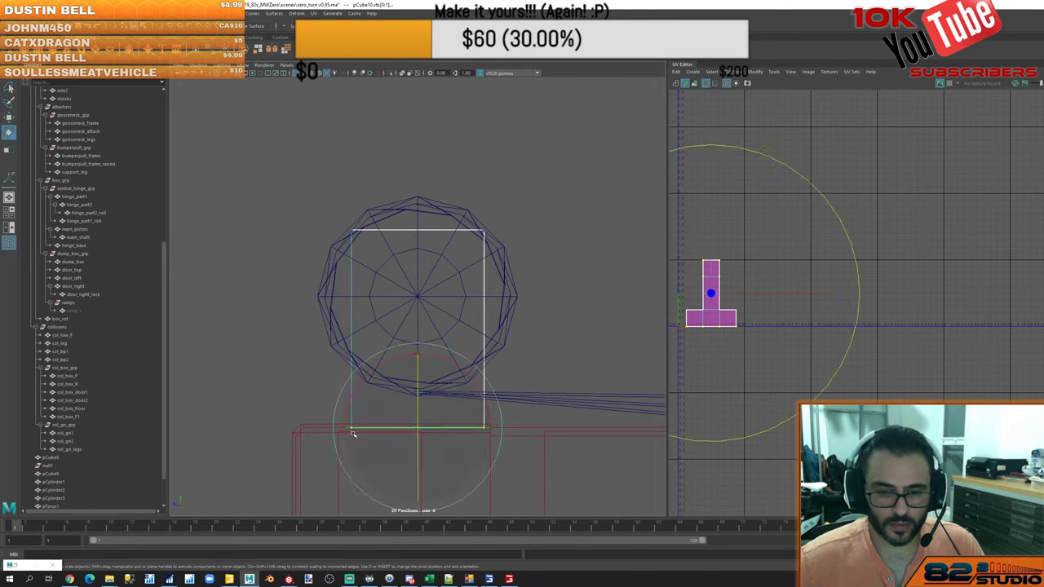
{"action": "key", "text": "r"}
{"action": "left_click_drag", "start_coordinate": [343, 428], "coordinate": [287, 439]}
{"action": "key", "text": "w"}
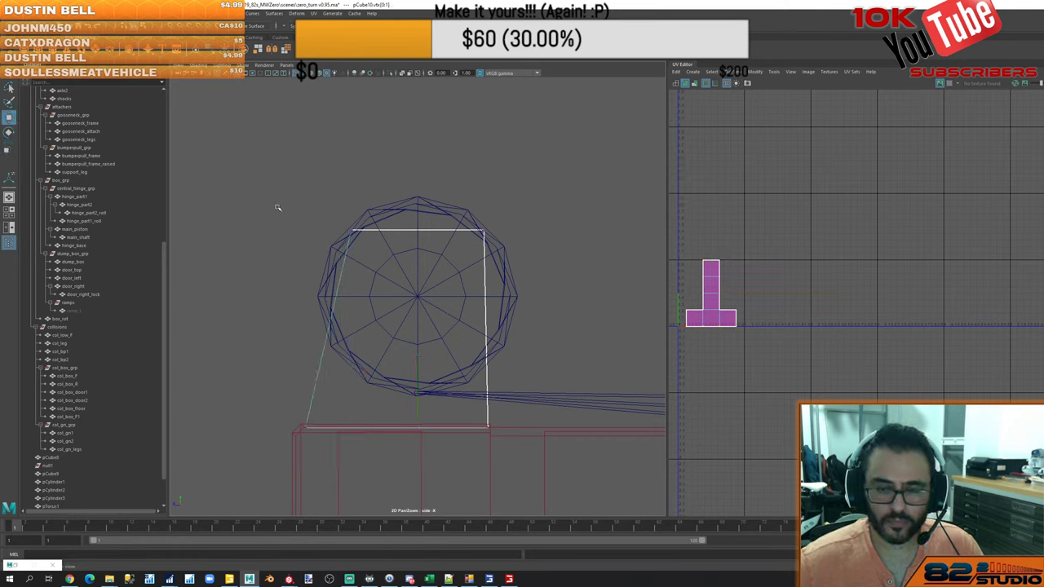
{"action": "right_click_drag", "start_coordinate": [277, 206], "coordinate": [312, 196]}
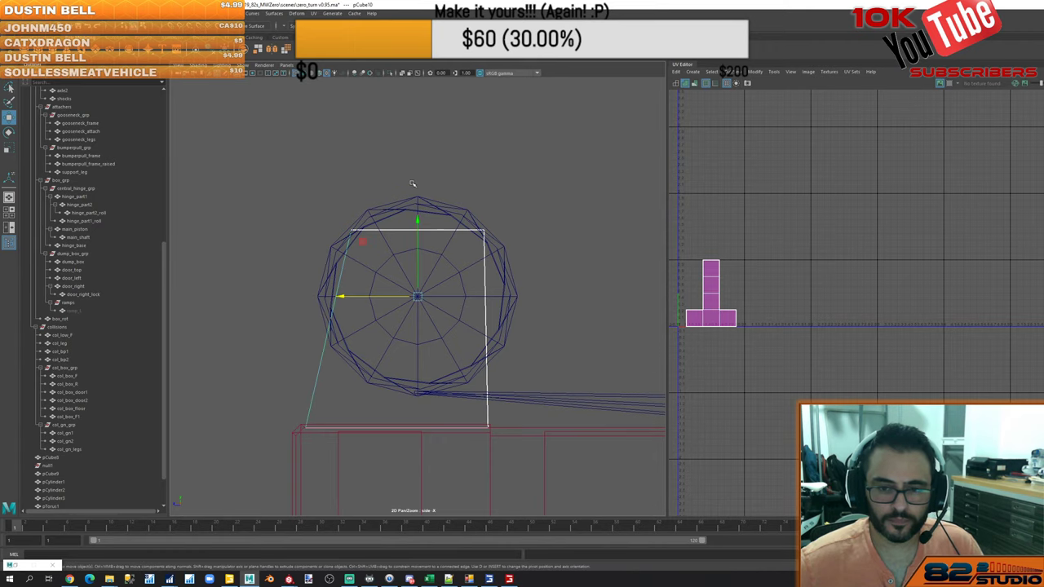
Move the bracket sideways along the roller in the perspective view to the roller's end at the box corner
{"action": "key", "text": "space"}
{"action": "key", "text": "space"}
{"action": "scroll", "coordinate": [491, 338], "scroll_direction": "down", "scroll_amount": 5}
{"action": "right_click_drag", "start_coordinate": [487, 338], "coordinate": [449, 249], "text": "alt"}
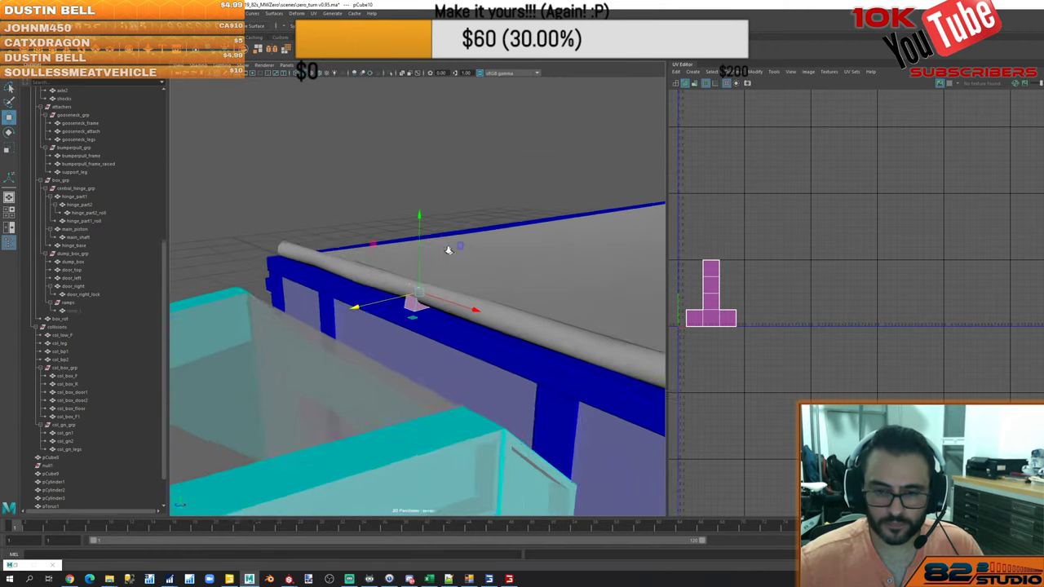
{"action": "left_click_drag", "start_coordinate": [449, 249], "coordinate": [456, 280], "text": "alt"}
{"action": "middle_click_drag", "start_coordinate": [457, 280], "coordinate": [380, 270], "text": "alt"}
{"action": "right_click_drag", "start_coordinate": [380, 270], "coordinate": [394, 344], "text": "alt"}
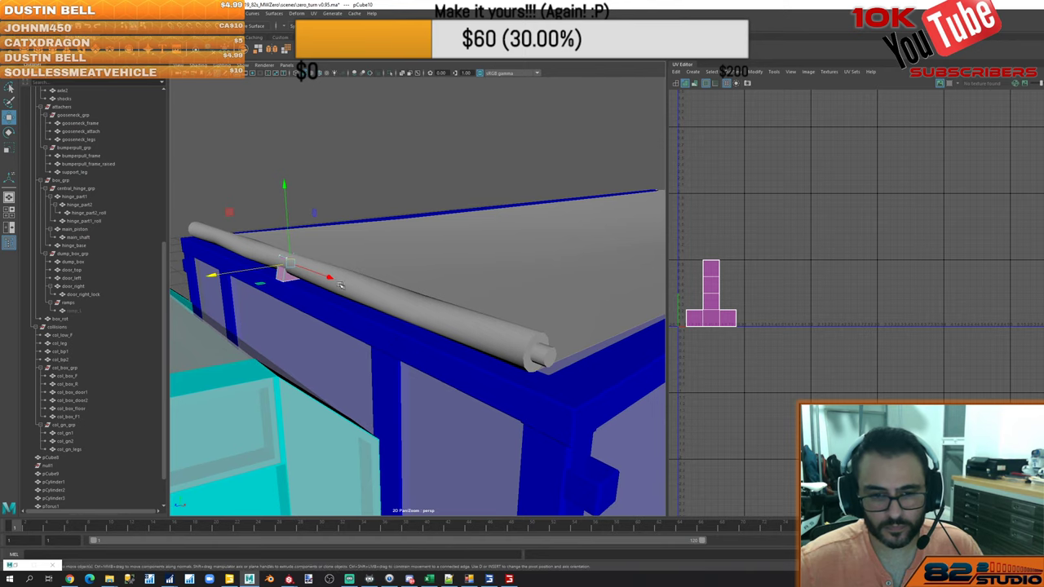
{"action": "middle_click_drag", "start_coordinate": [394, 344], "coordinate": [712, 445]}
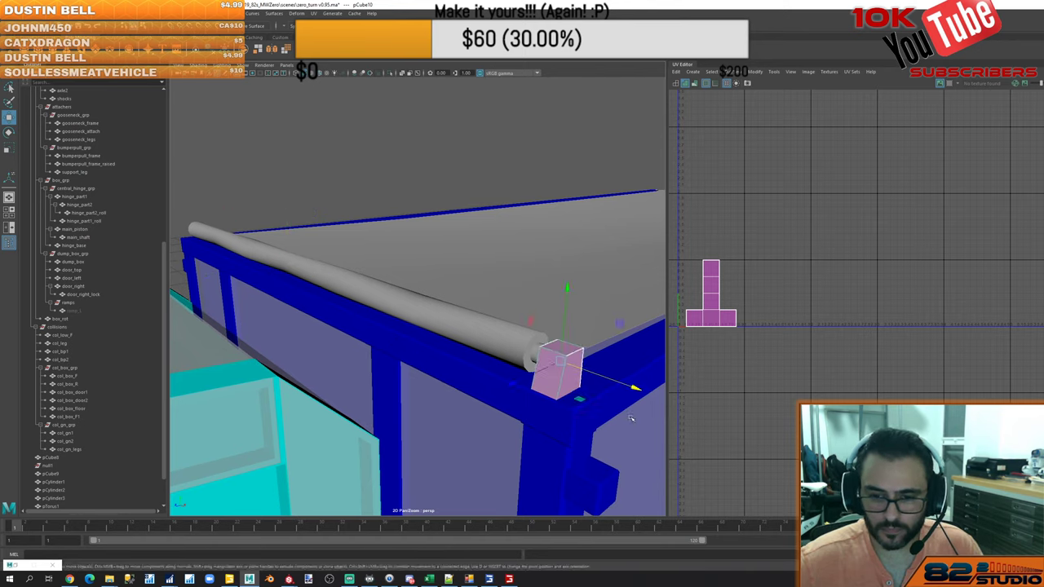
Thin the bracket along the roller's axis and move it outward past the inner cylinder's end
{"action": "key", "text": "r"}
{"action": "left_click_drag", "start_coordinate": [632, 387], "coordinate": [471, 296]}
{"action": "key", "text": "f"}
{"action": "key", "text": "w"}
{"action": "left_click_drag", "start_coordinate": [435, 247], "coordinate": [485, 231]}
Delete the inner cylinder's end cap on the side facing the bracket
{"action": "left_click_drag", "start_coordinate": [429, 275], "coordinate": [324, 261], "text": "alt"}
{"action": "left_click", "coordinate": [324, 261]}
{"action": "right_click", "coordinate": [324, 261]}
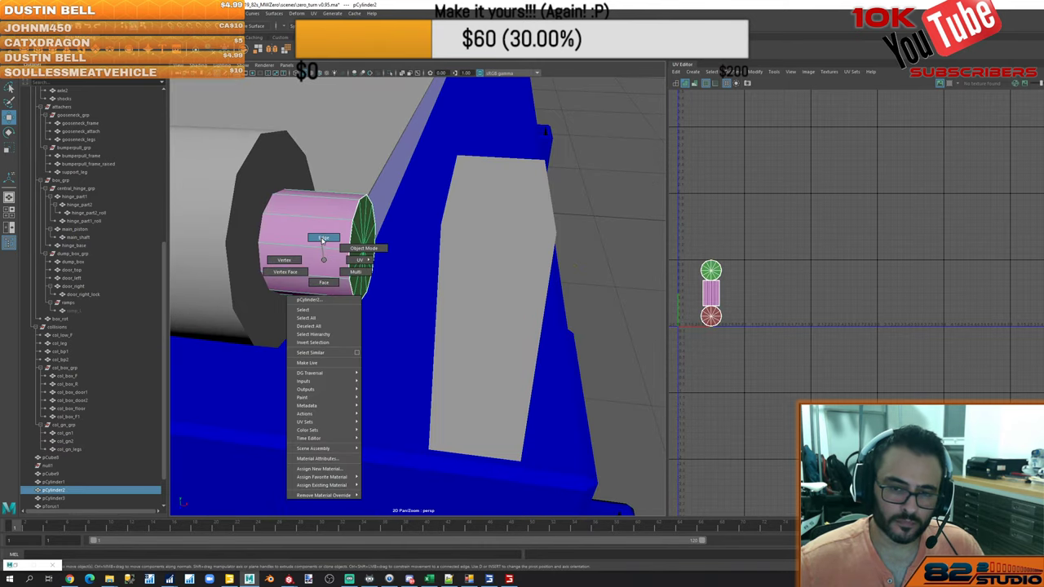
{"action": "right_click_drag", "start_coordinate": [325, 273], "coordinate": [328, 272]}
{"action": "scroll", "coordinate": [328, 272], "scroll_direction": "down", "scroll_amount": 10}
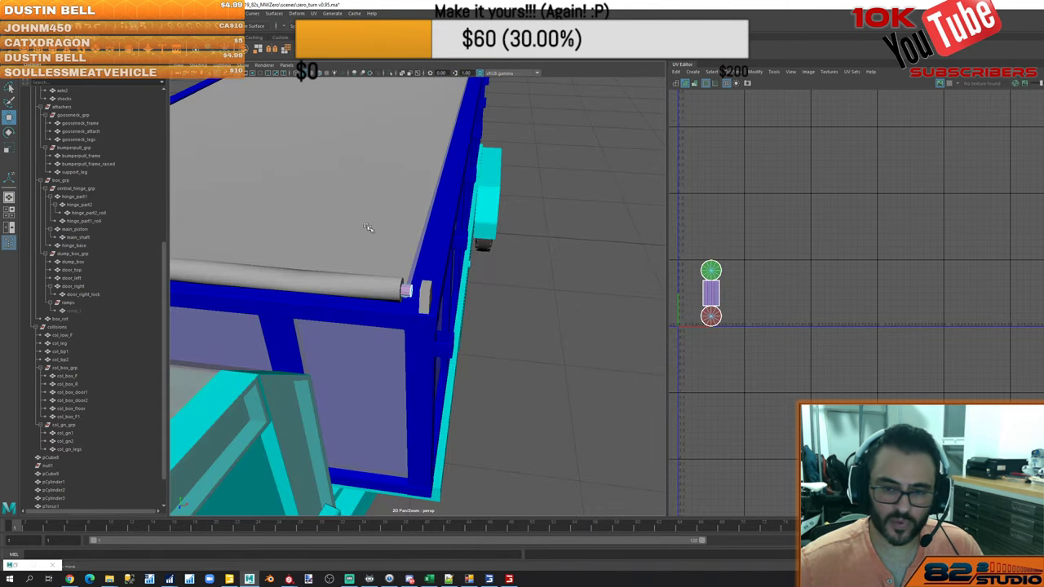
{"action": "right_click_drag", "start_coordinate": [369, 228], "coordinate": [358, 207], "text": "alt"}
{"action": "left_click_drag", "start_coordinate": [343, 181], "coordinate": [431, 311]}
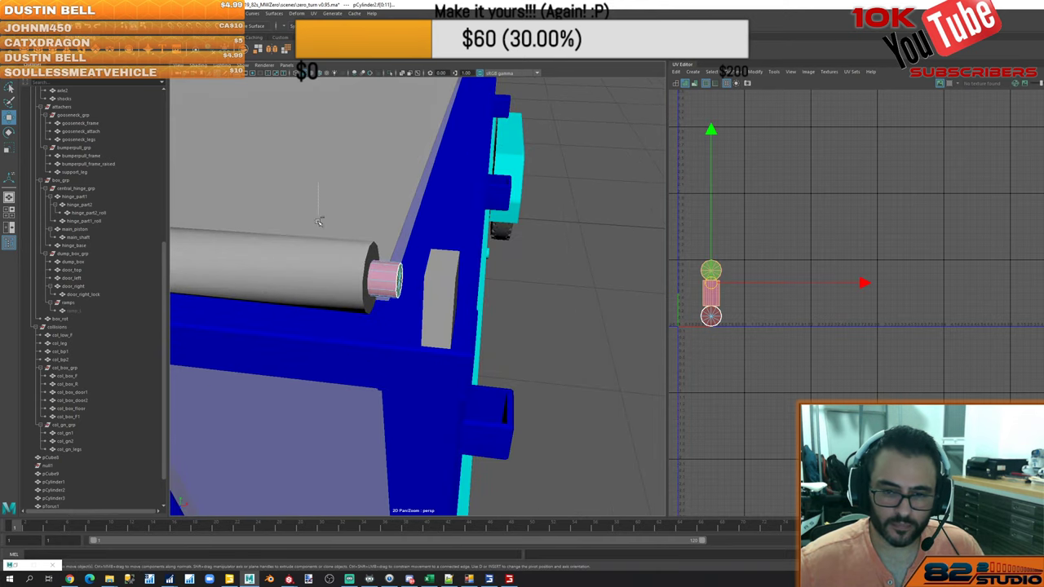
{"action": "left_click_drag", "start_coordinate": [318, 221], "coordinate": [531, 319], "text": "ctrl"}
{"action": "key", "text": "q"}
Delete the inner cylinder's remaining end cap at the opposite end of the roller
{"action": "right_click_drag", "start_coordinate": [531, 318], "coordinate": [459, 318], "text": "alt"}
{"action": "key", "text": "f"}
{"action": "key", "text": "w"}
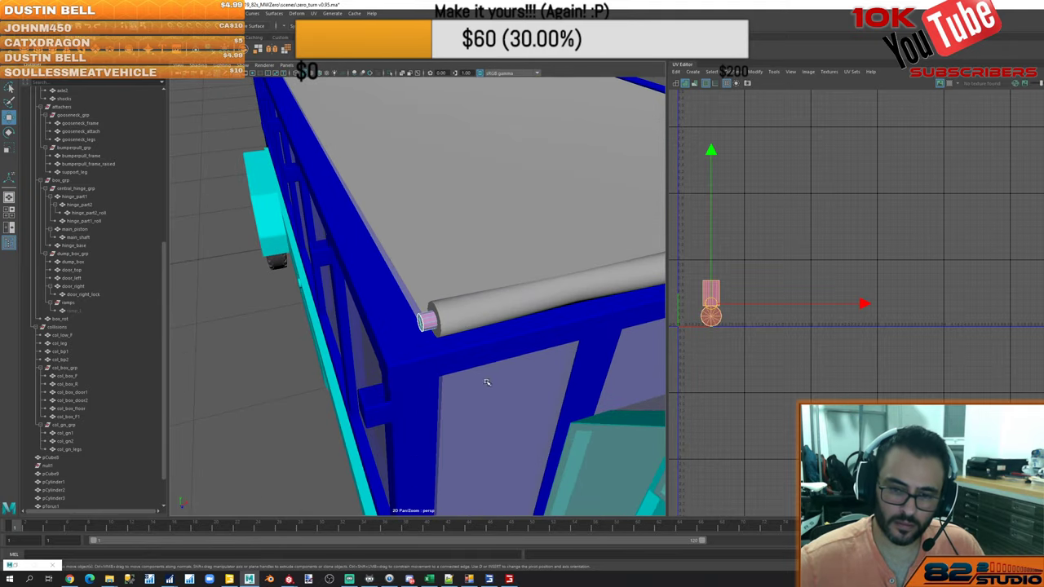
{"action": "left_click_drag", "start_coordinate": [523, 376], "coordinate": [540, 354]}
{"action": "middle_click_drag", "start_coordinate": [541, 354], "coordinate": [371, 209], "text": "alt"}
{"action": "middle_click_drag", "start_coordinate": [554, 314], "coordinate": [360, 251], "text": "alt"}
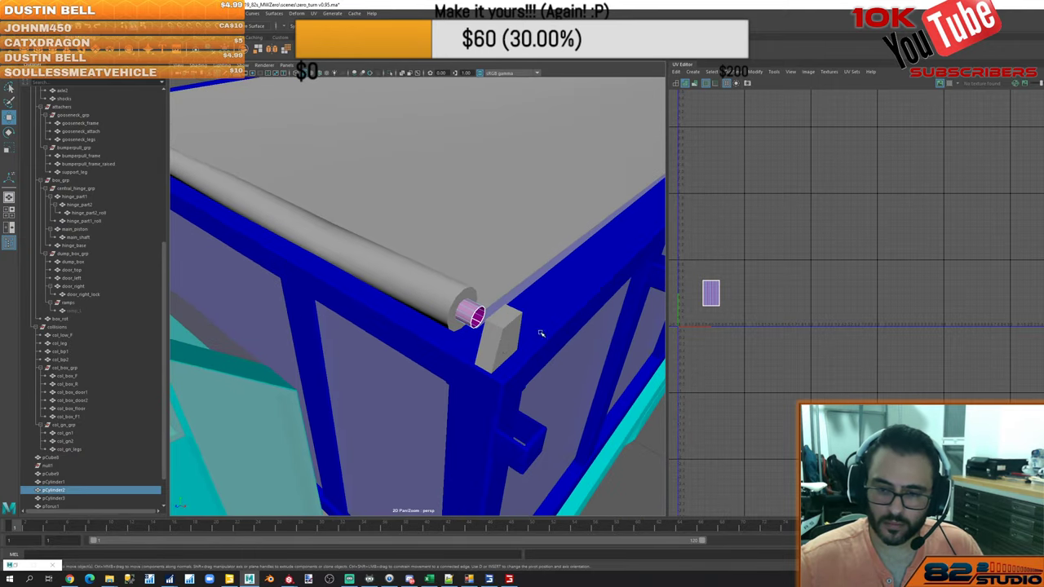
Move the bracket inward along the roller's axis until it overlaps the inner cylinder's end
{"action": "left_click", "coordinate": [499, 343]}
{"action": "left_click_drag", "start_coordinate": [573, 365], "coordinate": [559, 360]}
{"action": "left_click_drag", "start_coordinate": [487, 356], "coordinate": [500, 319], "text": "alt"}
{"action": "key", "text": "f"}
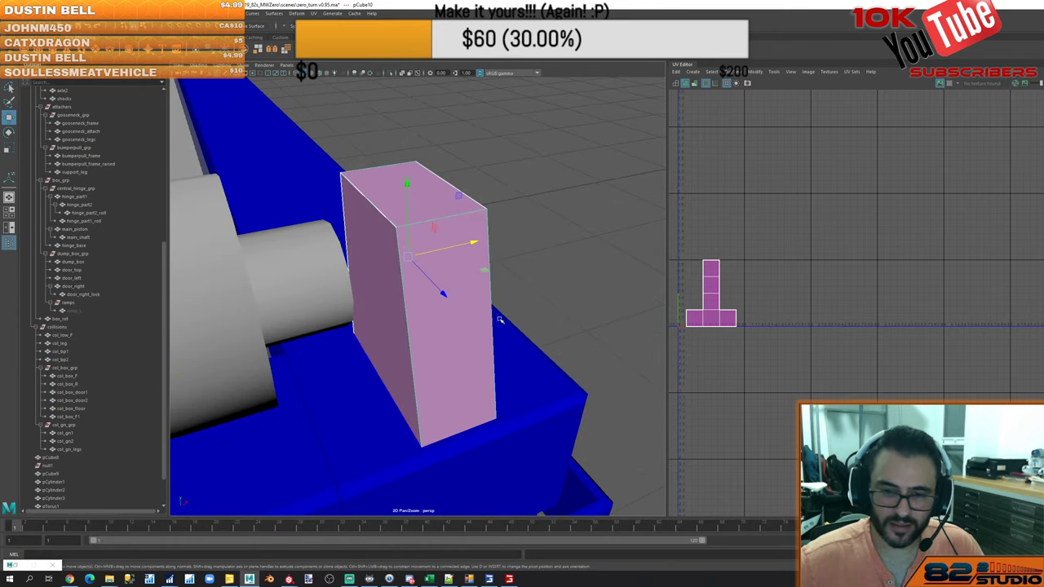
{"action": "left_click_drag", "start_coordinate": [471, 239], "coordinate": [443, 257]}
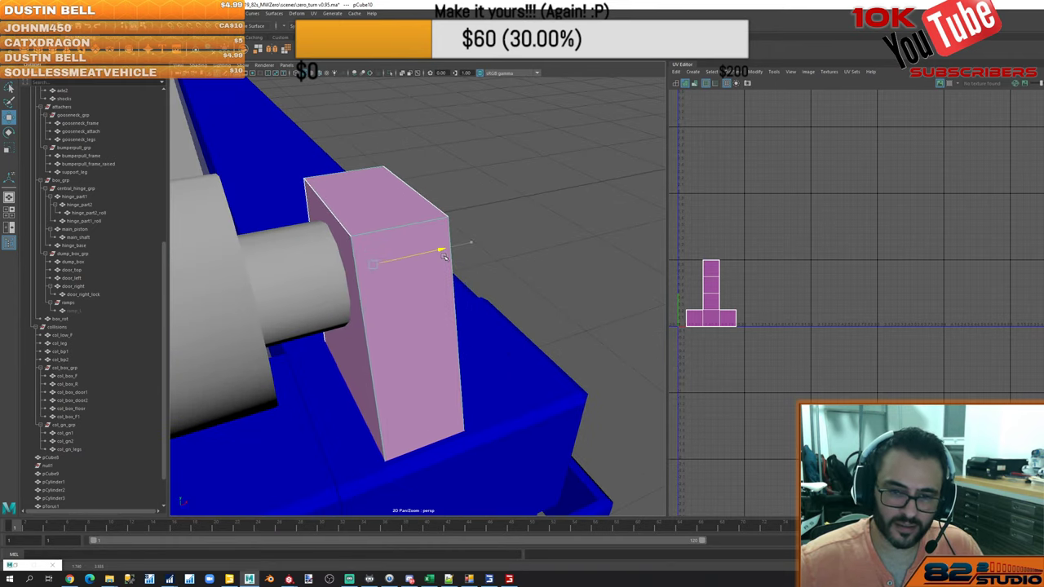
Try a bevel on the bracket's two upper edges with a fraction of 0.6 and 2 segments
{"action": "right_click_drag", "start_coordinate": [421, 239], "coordinate": [419, 215]}
{"action": "left_click", "coordinate": [416, 223]}
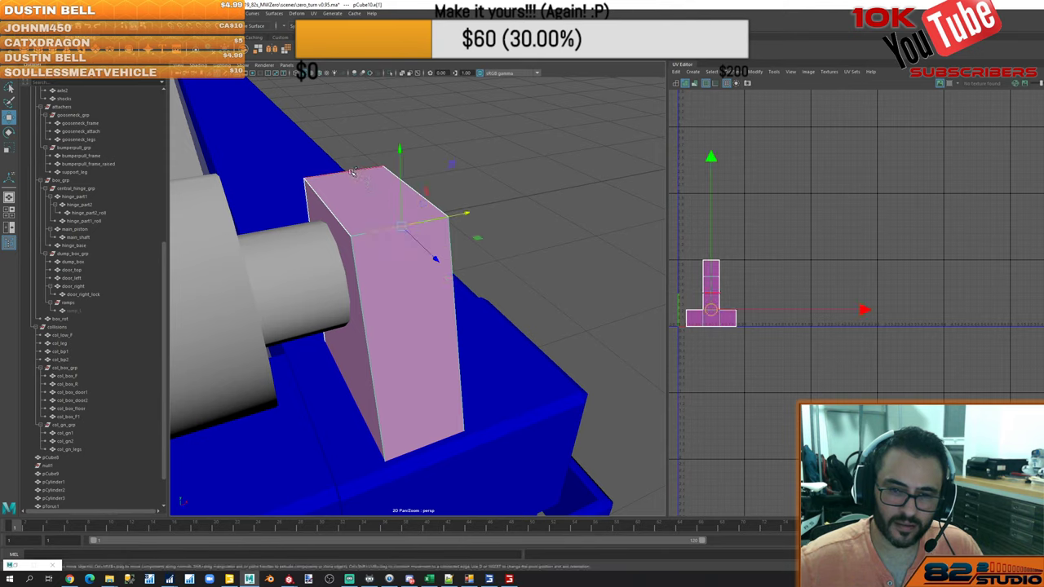
{"action": "left_click", "coordinate": [352, 172], "text": "shift"}
{"action": "key", "text": "ctrl+b"}
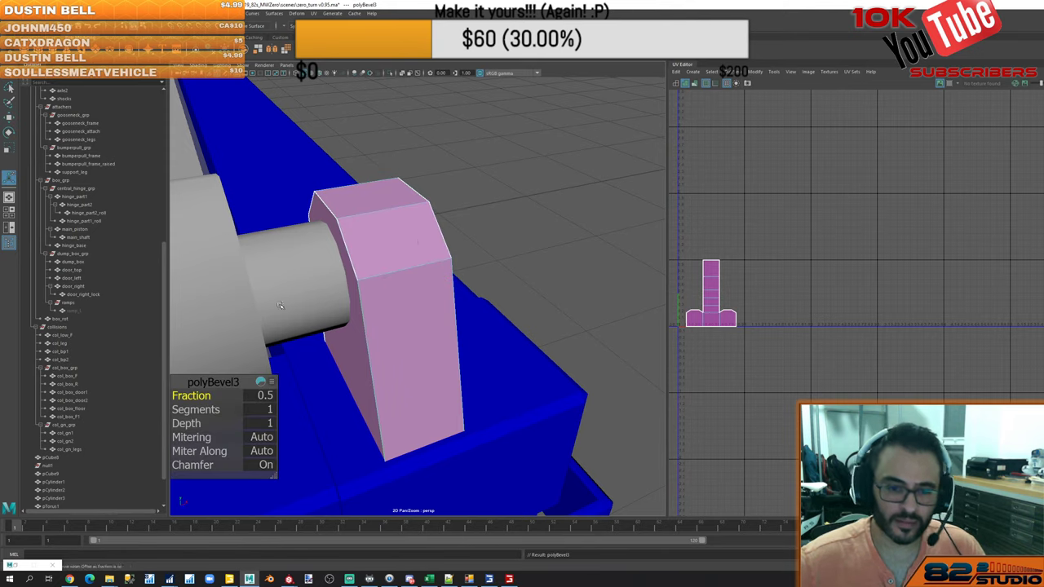
{"action": "left_click", "coordinate": [258, 396]}
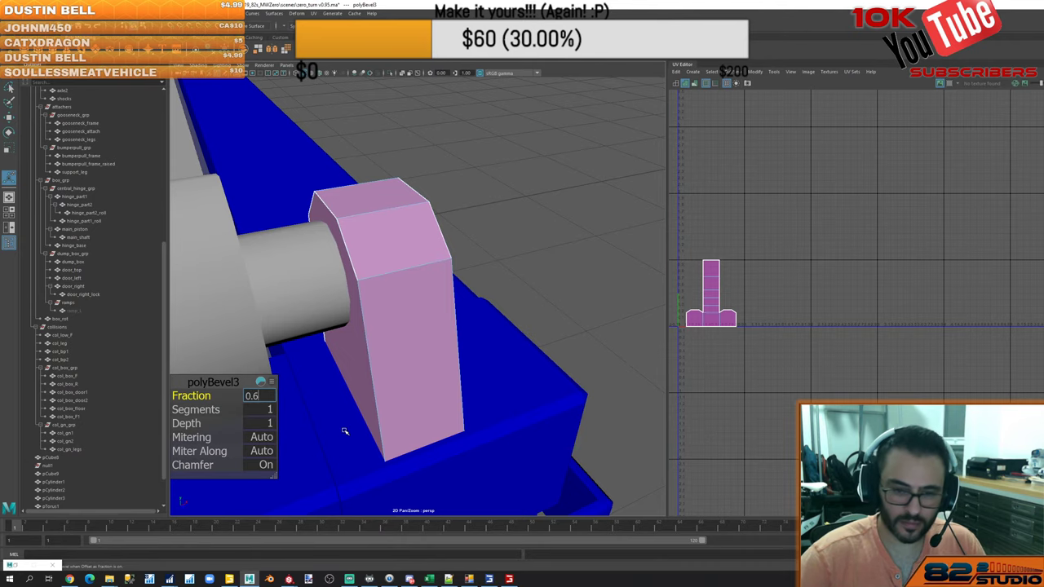
{"action": "key", "text": "Tab"}
{"action": "key", "text": "Return"}
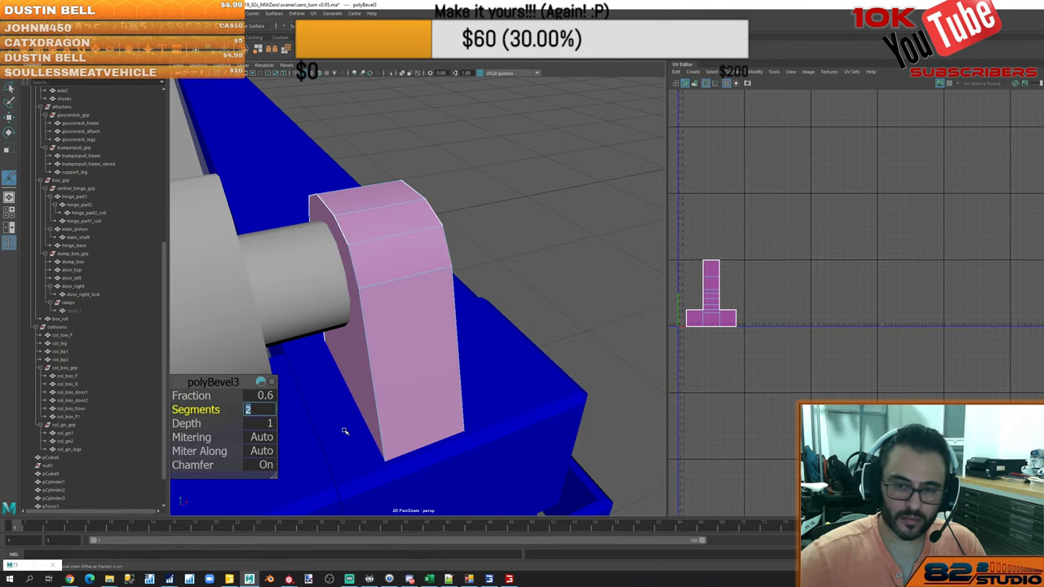
{"action": "left_click_drag", "start_coordinate": [344, 430], "coordinate": [473, 298], "text": "alt"}
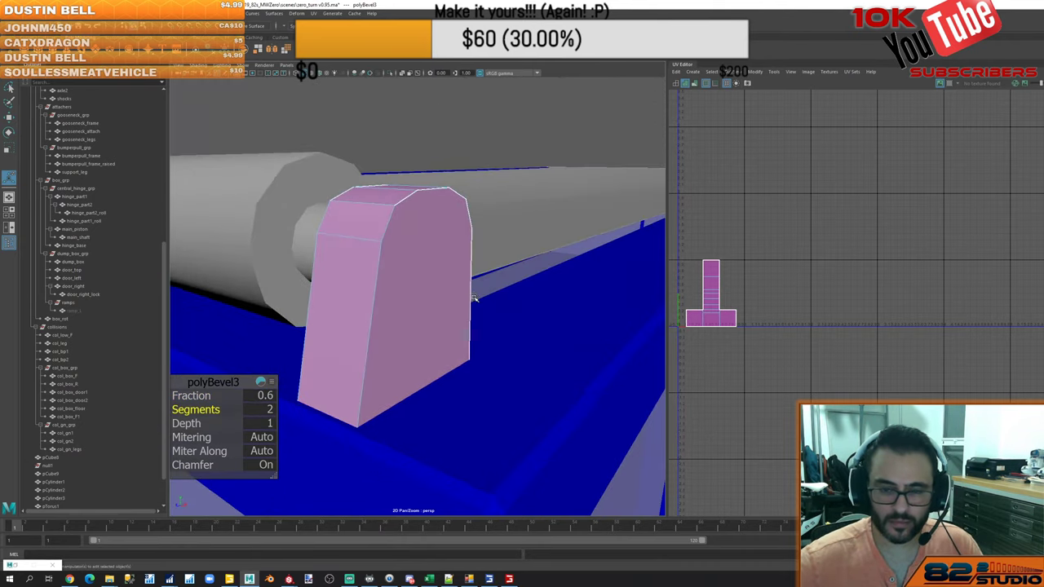
{"action": "key", "text": "ctrl+z"}
{"action": "key", "text": "ctrl+z"}
{"action": "key", "text": "ctrl+z"}
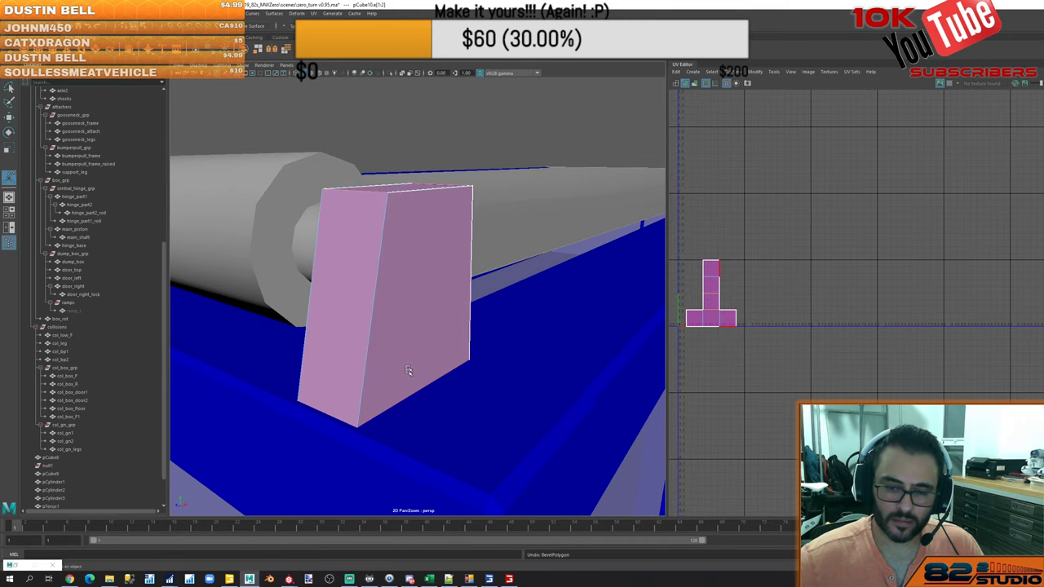
Delete the bracket's bottom face, working in wireframe display
{"action": "key", "text": "4"}
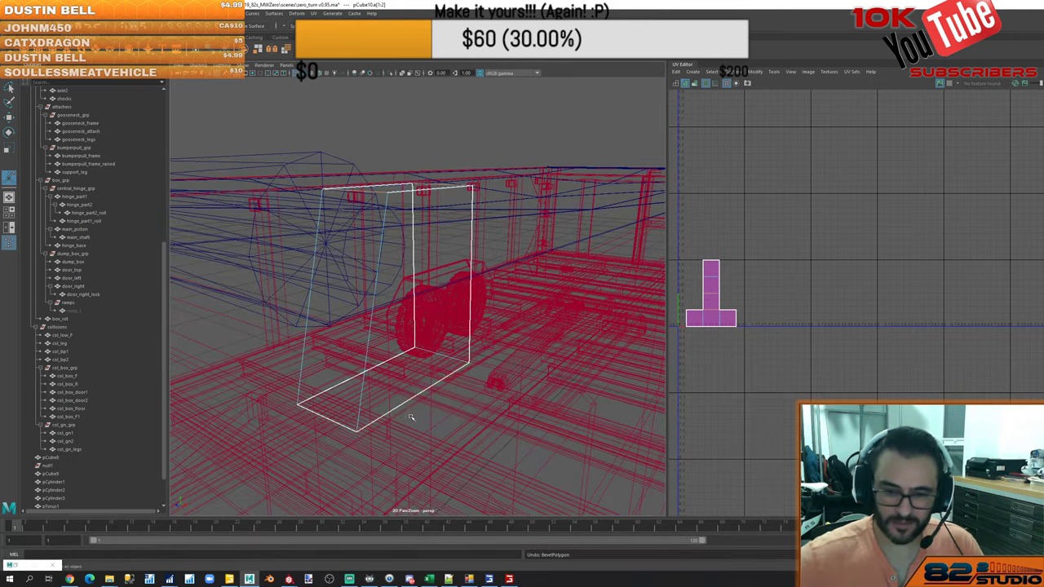
{"action": "key", "text": "f"}
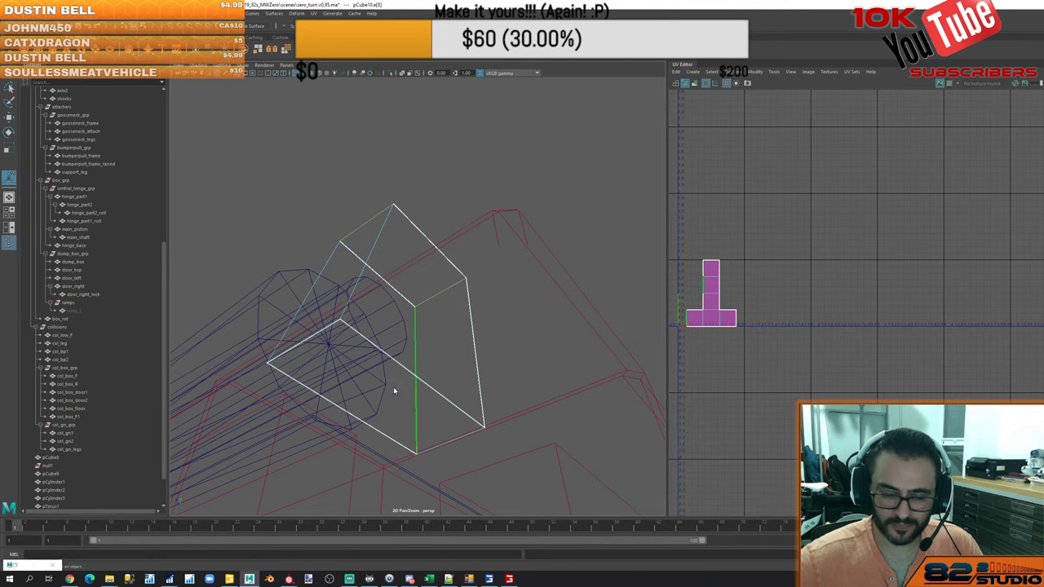
{"action": "mouse_move", "coordinate": [393, 344]}
{"action": "right_mouse_down"}
{"action": "mouse_move", "coordinate": [396, 396]}
{"action": "mouse_move", "coordinate": [420, 345]}
{"action": "right_mouse_up"}
{"action": "left_click", "coordinate": [397, 397]}
{"action": "key", "text": "Delete"}
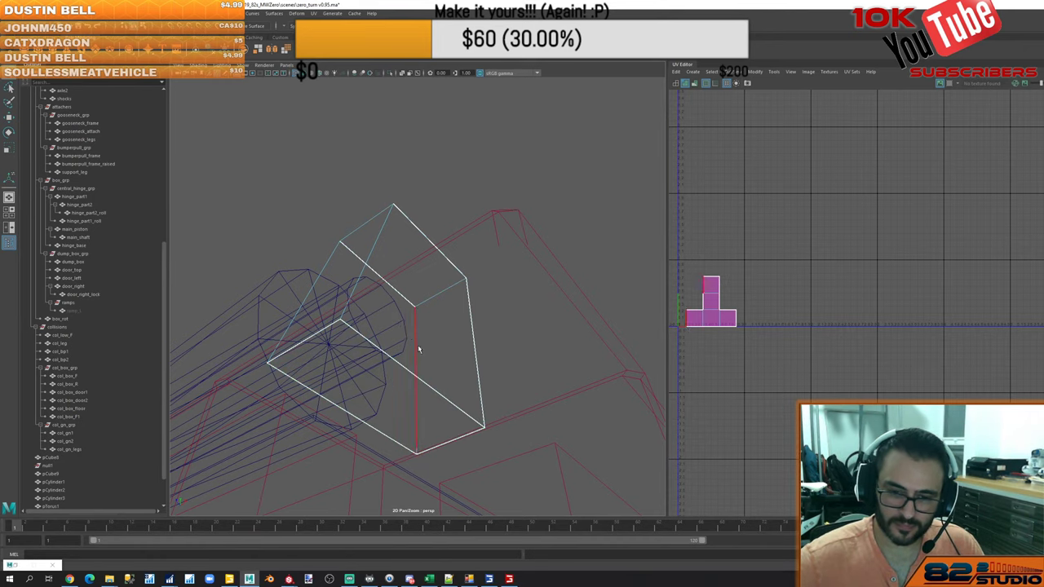
Move the bracket's outer bottom edge outward along the roller's axis so the outer side slopes
{"action": "left_click", "coordinate": [444, 392]}
{"action": "left_click", "coordinate": [444, 392]}
{"action": "key", "text": "space"}
{"action": "key", "text": "space"}
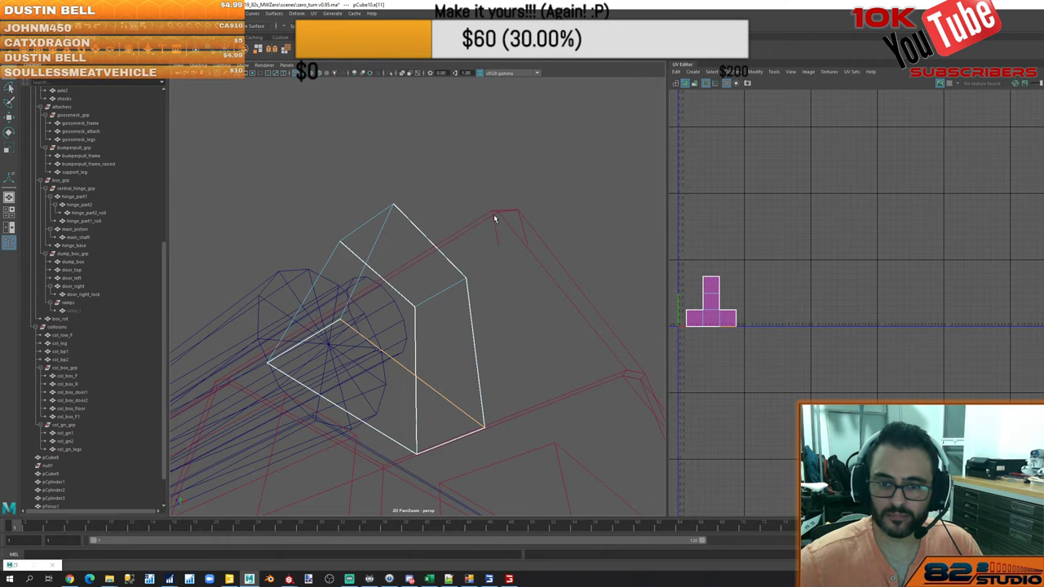
{"action": "key", "text": "5"}
{"action": "key", "text": "f"}
{"action": "left_click_drag", "start_coordinate": [494, 213], "coordinate": [429, 294], "text": "alt"}
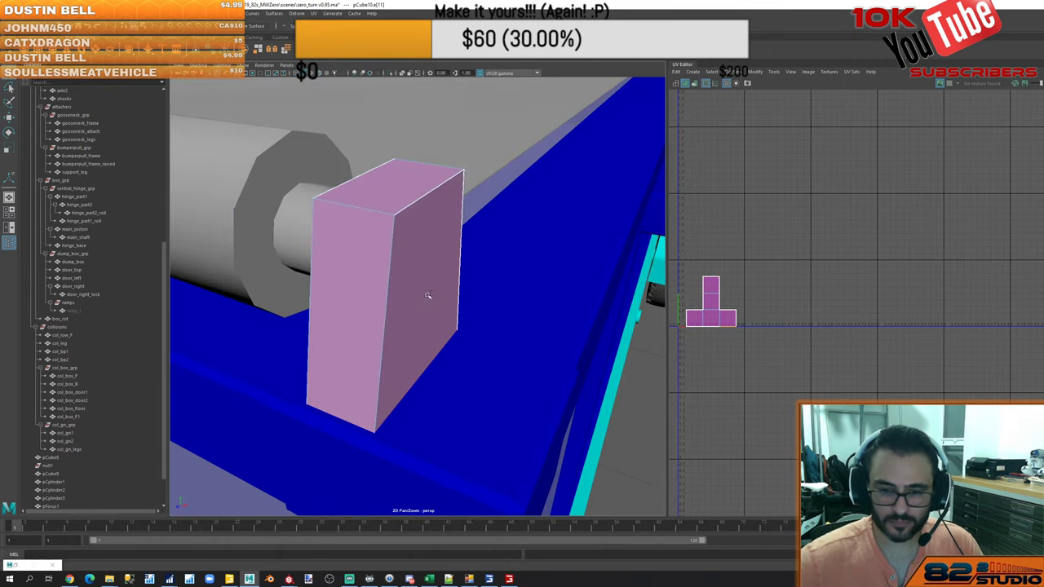
{"action": "key", "text": "w"}
{"action": "left_click_drag", "start_coordinate": [487, 397], "coordinate": [558, 419]}
Bevel the bracket's top edges and the edges around its outer side with a fraction of 0.5 and 2 segments
{"action": "left_click", "coordinate": [360, 207]}
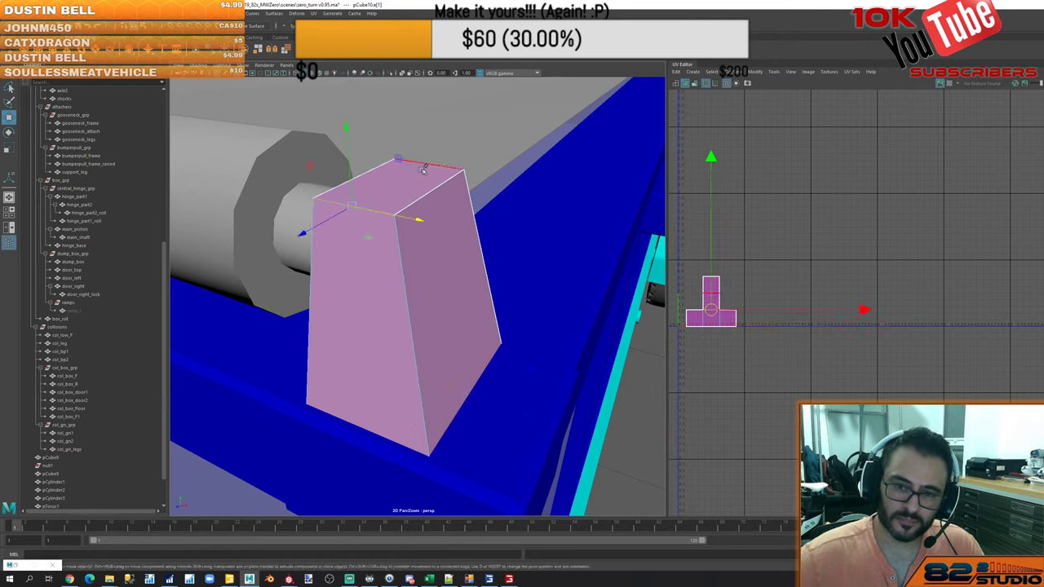
{"action": "left_click", "coordinate": [430, 166], "text": "shift"}
{"action": "left_click", "coordinate": [426, 199], "text": "shift"}
{"action": "left_click", "coordinate": [407, 252], "text": "shift"}
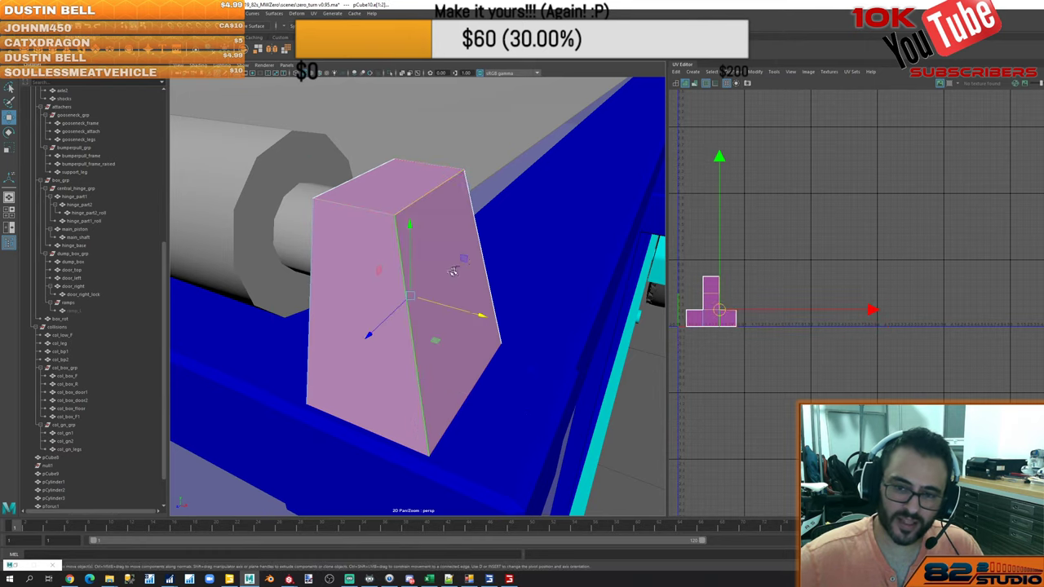
{"action": "left_click", "coordinate": [473, 261], "text": "shift"}
{"action": "key", "text": "ctrl+b"}
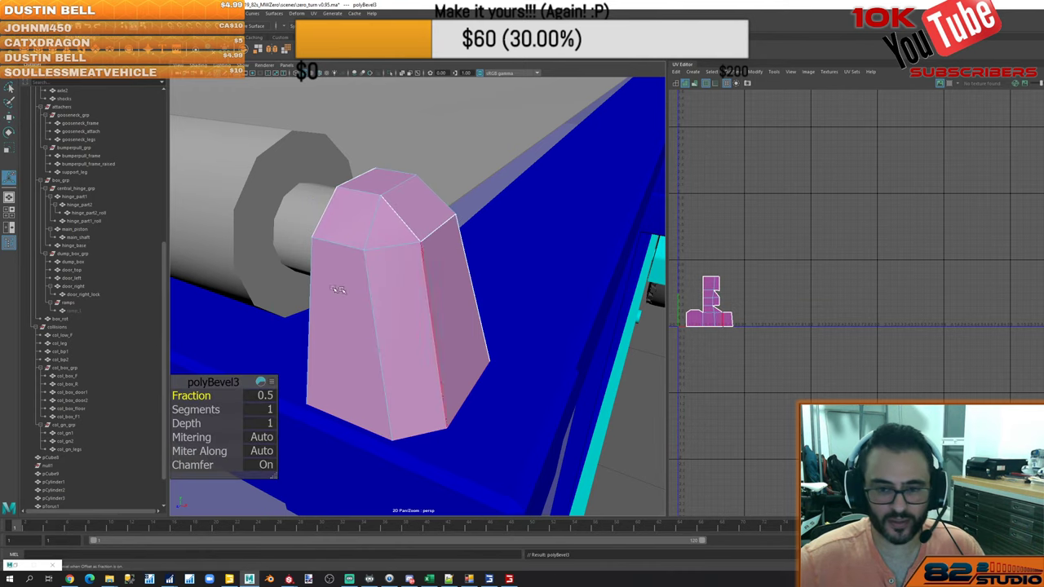
{"action": "left_click", "coordinate": [255, 416]}
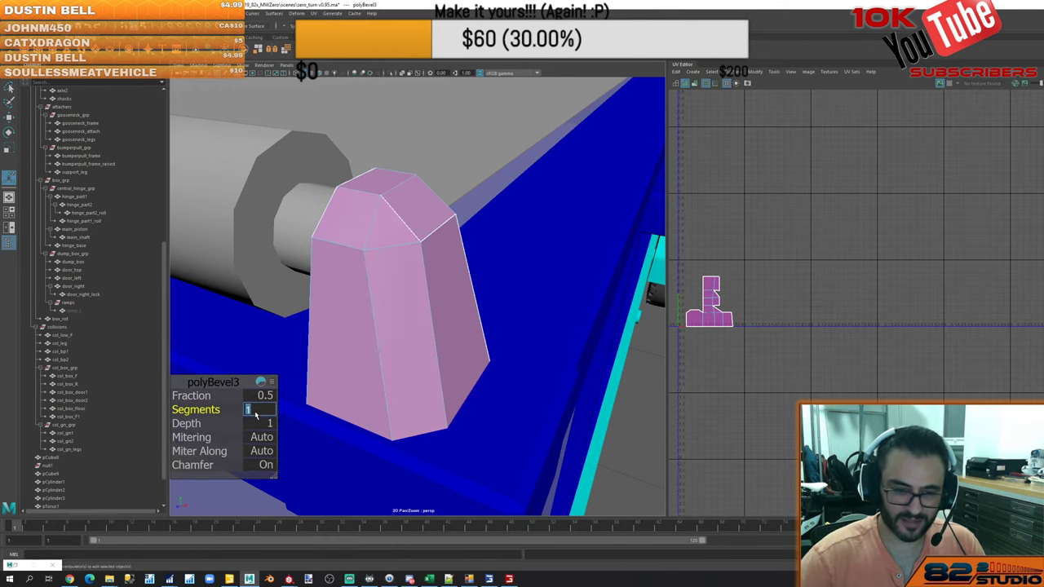
{"action": "key", "text": "Return"}
{"action": "scroll", "coordinate": [592, 375], "scroll_direction": "down", "scroll_amount": 5}
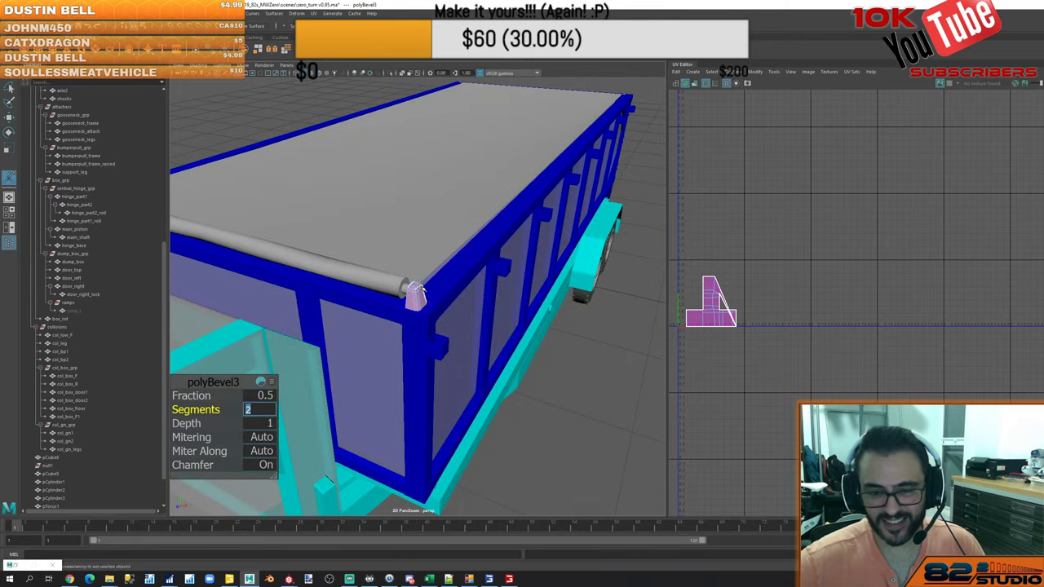
{"action": "right_click_drag", "start_coordinate": [615, 345], "coordinate": [653, 335]}
{"action": "key", "text": "q"}
{"action": "left_click", "coordinate": [595, 382]}
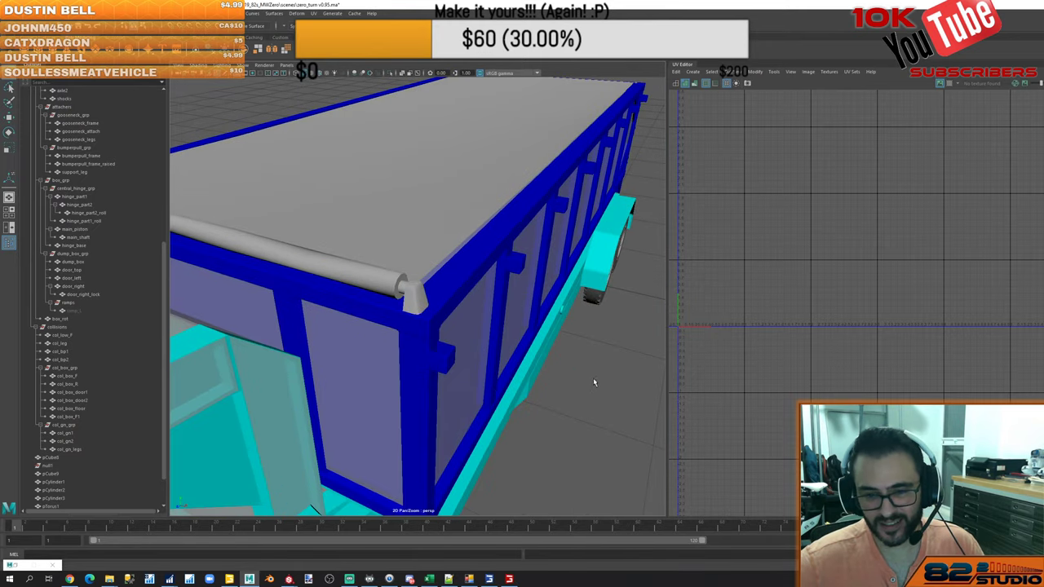
Freeze the bracket's transformations and project new UVs onto it from the current view
{"action": "left_click_drag", "start_coordinate": [429, 337], "coordinate": [500, 325], "text": "alt"}
{"action": "scroll", "coordinate": [423, 291], "scroll_direction": "up", "scroll_amount": 4}
{"action": "scroll", "coordinate": [411, 305], "scroll_direction": "up", "scroll_amount": 3}
{"action": "scroll", "coordinate": [410, 305], "scroll_direction": "down", "scroll_amount": 3}
{"action": "left_click", "coordinate": [418, 296]}
{"action": "scroll", "coordinate": [422, 309], "scroll_direction": "up", "scroll_amount": 3}
{"action": "left_click_drag", "start_coordinate": [421, 310], "coordinate": [492, 292], "text": "alt"}
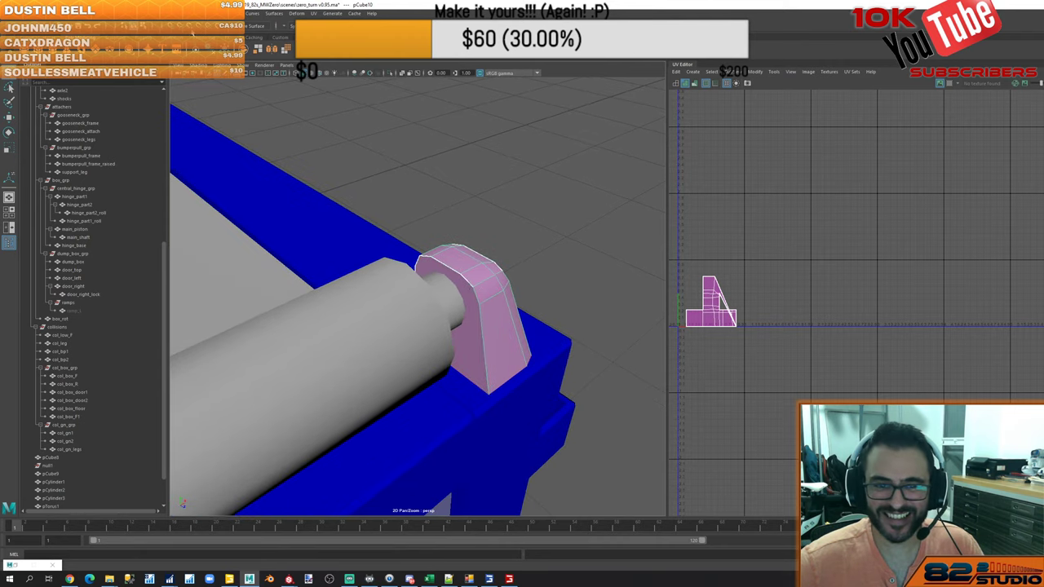
{"action": "left_click", "coordinate": [224, 49]}
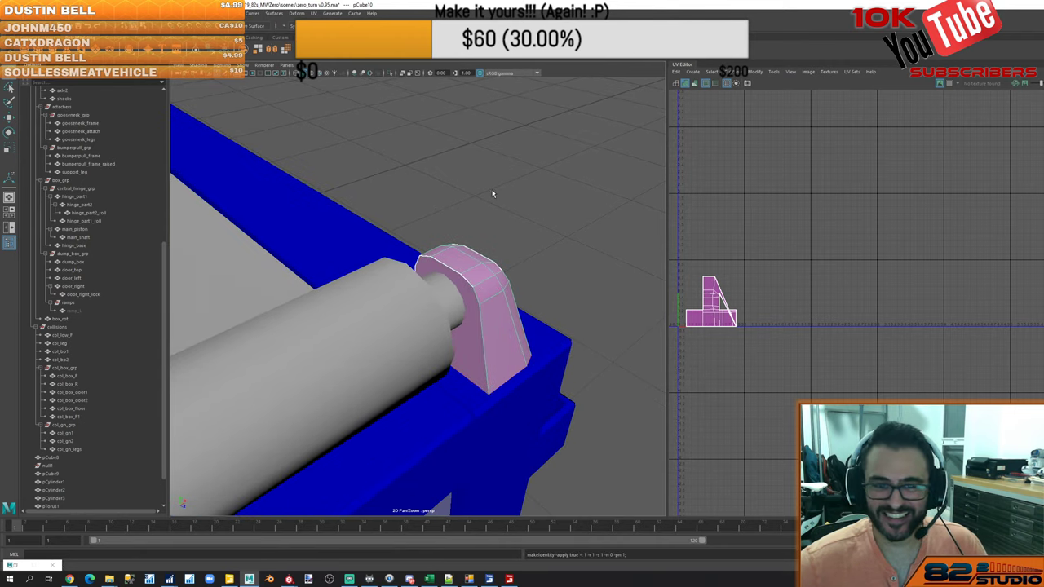
{"action": "left_click", "coordinate": [571, 50]}
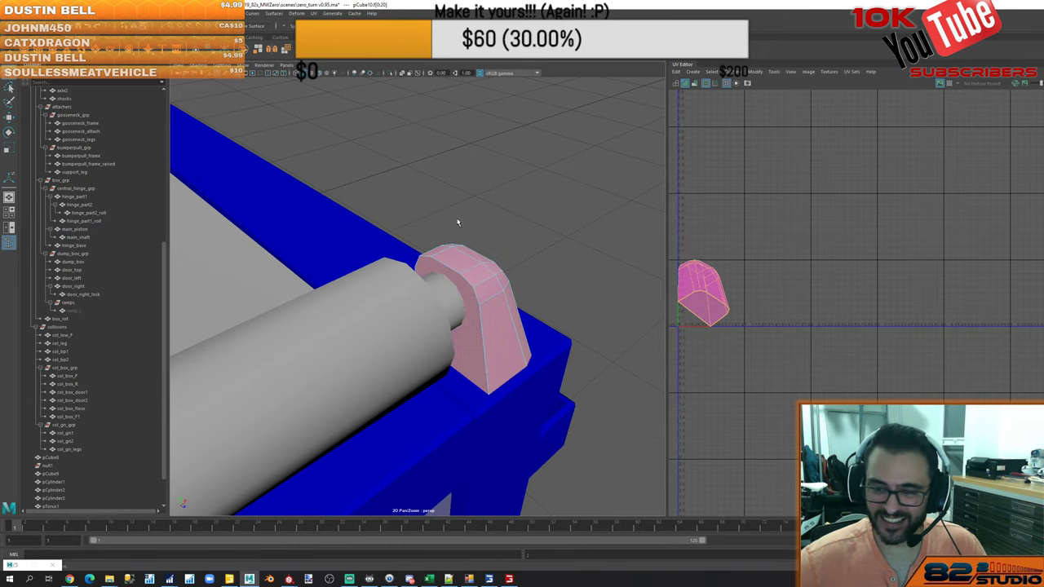
Cut the bracket's UVs around the border of its inner face that meets the cylinder
{"action": "right_click_drag", "start_coordinate": [457, 221], "coordinate": [457, 241]}
{"action": "left_click", "coordinate": [475, 336]}
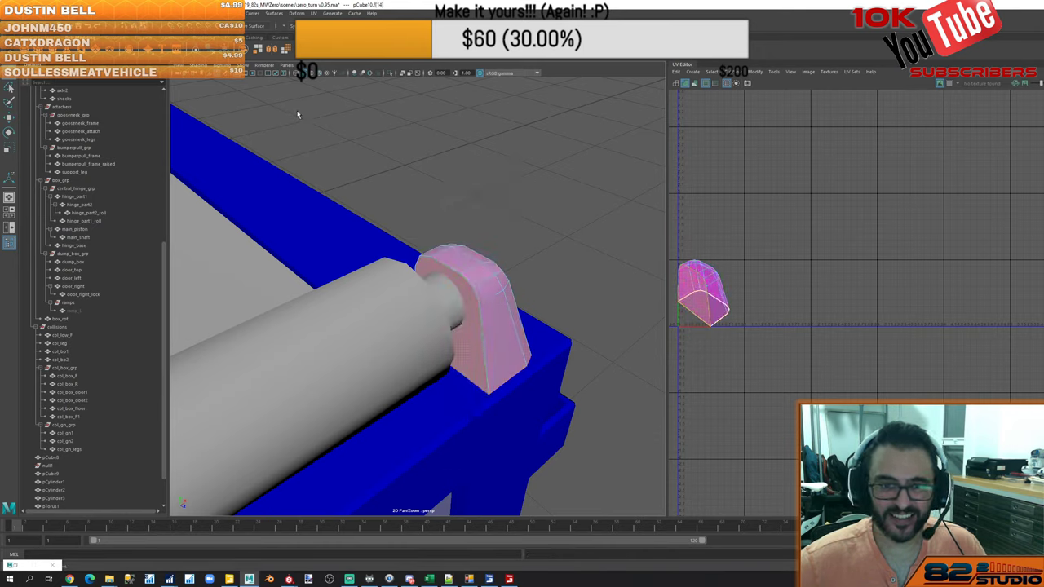
{"action": "left_click", "coordinate": [1043, 280]}
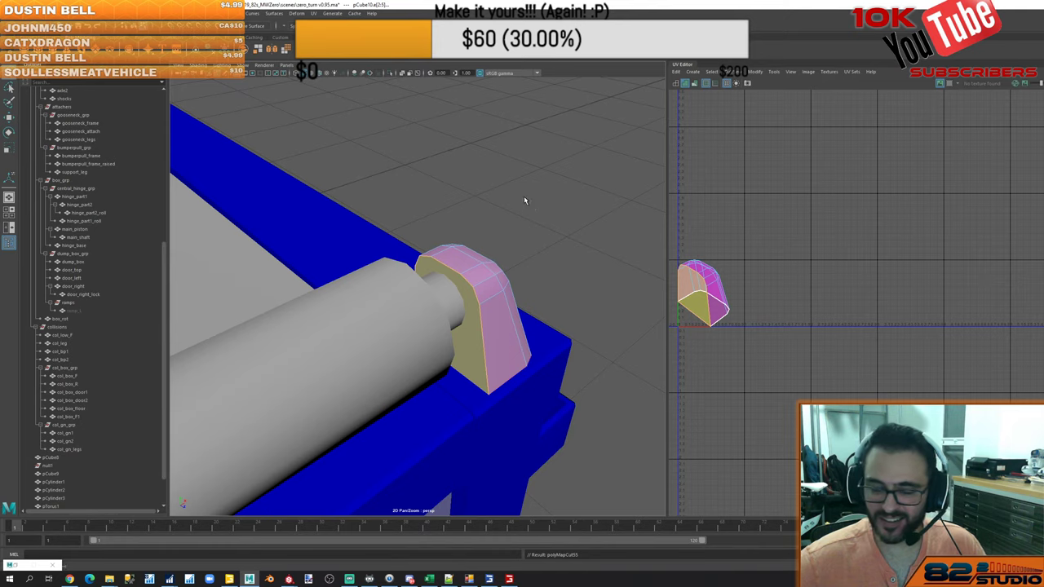
{"action": "right_click_drag", "start_coordinate": [524, 199], "coordinate": [564, 189]}
{"action": "left_click", "coordinate": [554, 256]}
{"action": "left_click", "coordinate": [491, 310]}
{"action": "left_click_drag", "start_coordinate": [608, 249], "coordinate": [529, 264], "text": "alt"}
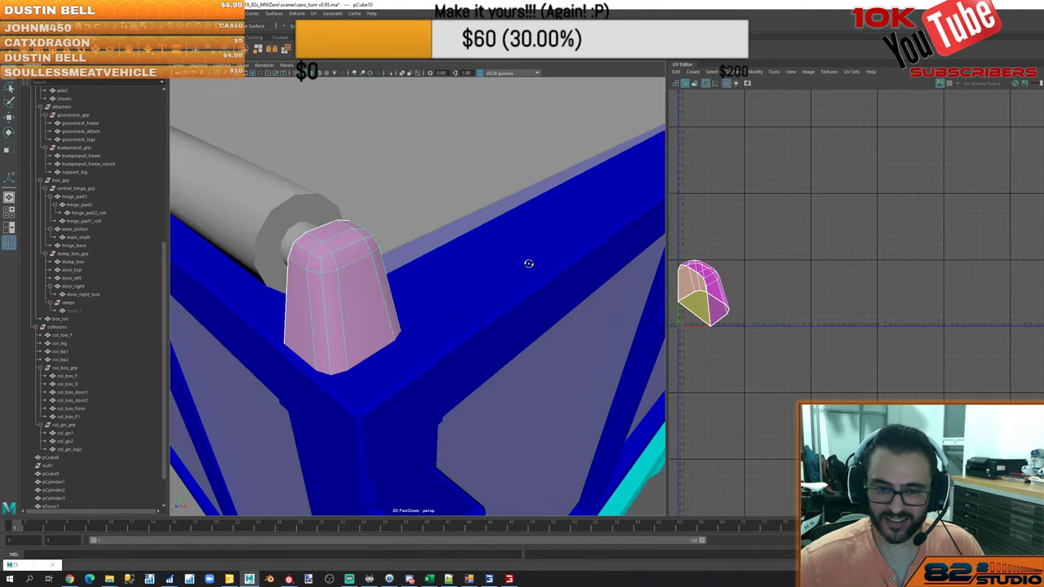
Examine the bracket's top and side corner edges on both sides for possible additional UV cuts
{"action": "left_click", "coordinate": [261, 210]}
{"action": "left_click", "coordinate": [352, 283]}
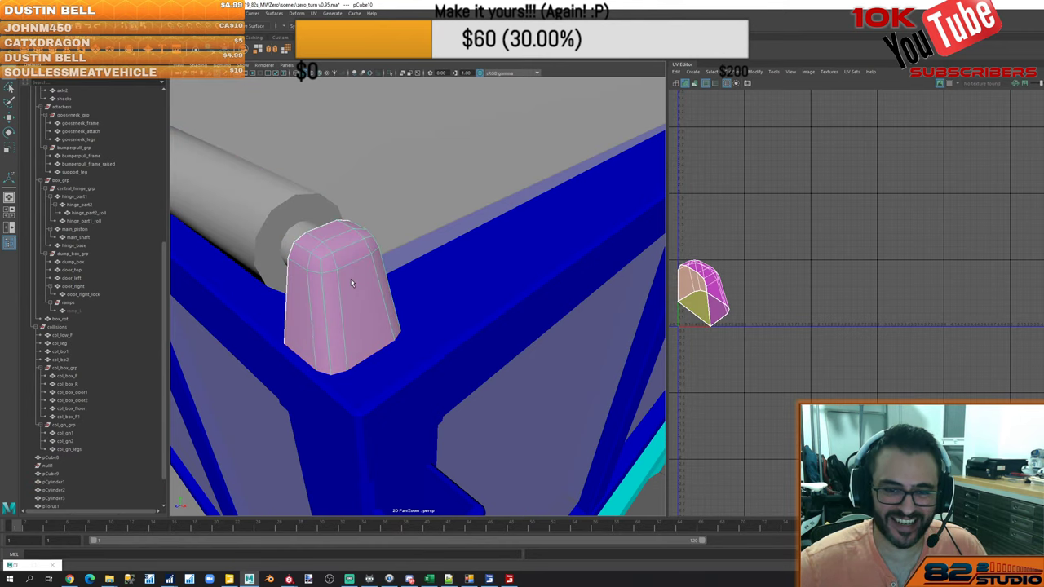
{"action": "right_click_drag", "start_coordinate": [353, 283], "coordinate": [351, 259]}
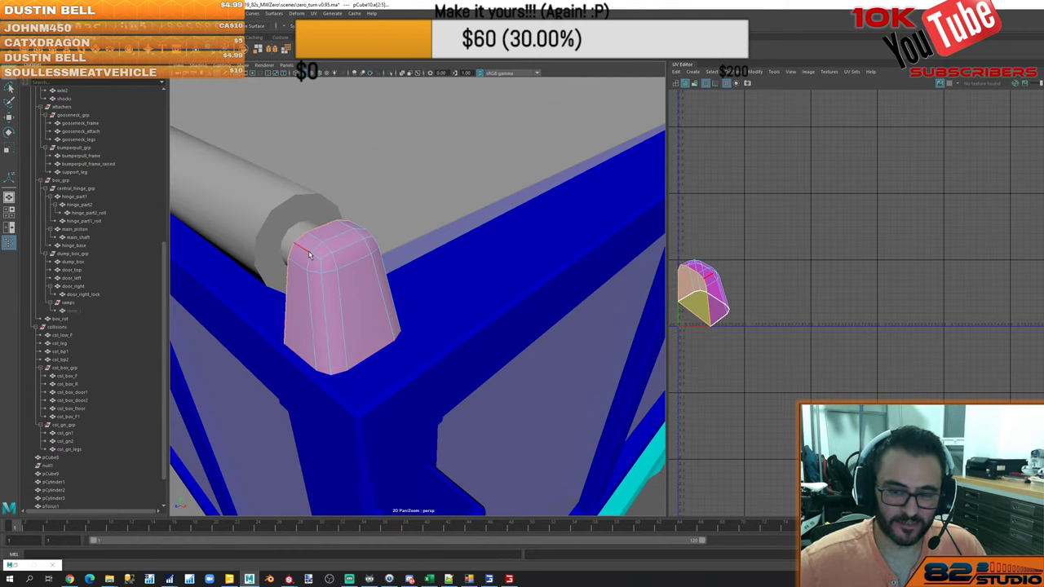
{"action": "key", "text": "shift+x"}
{"action": "left_click", "coordinate": [325, 292]}
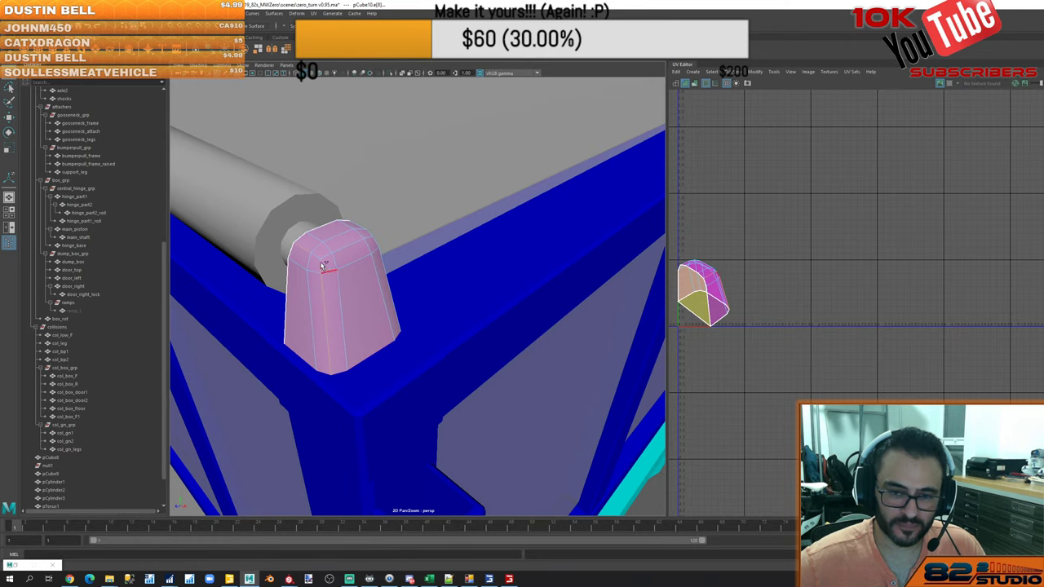
{"action": "left_click", "coordinate": [347, 247]}
{"action": "left_click_drag", "start_coordinate": [372, 262], "coordinate": [304, 259], "text": "alt"}
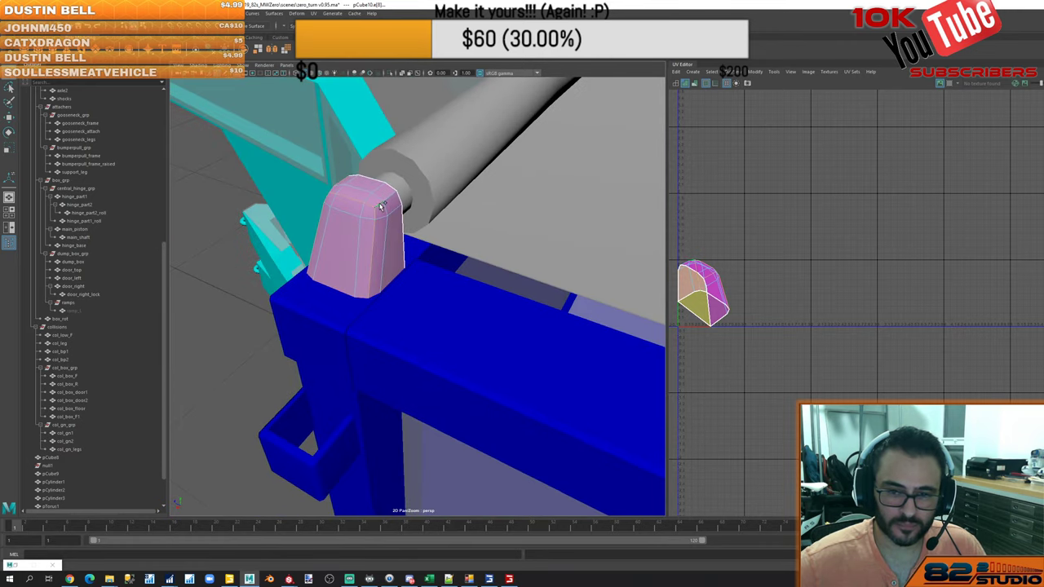
{"action": "left_click_drag", "start_coordinate": [243, 253], "coordinate": [357, 278], "text": "alt"}
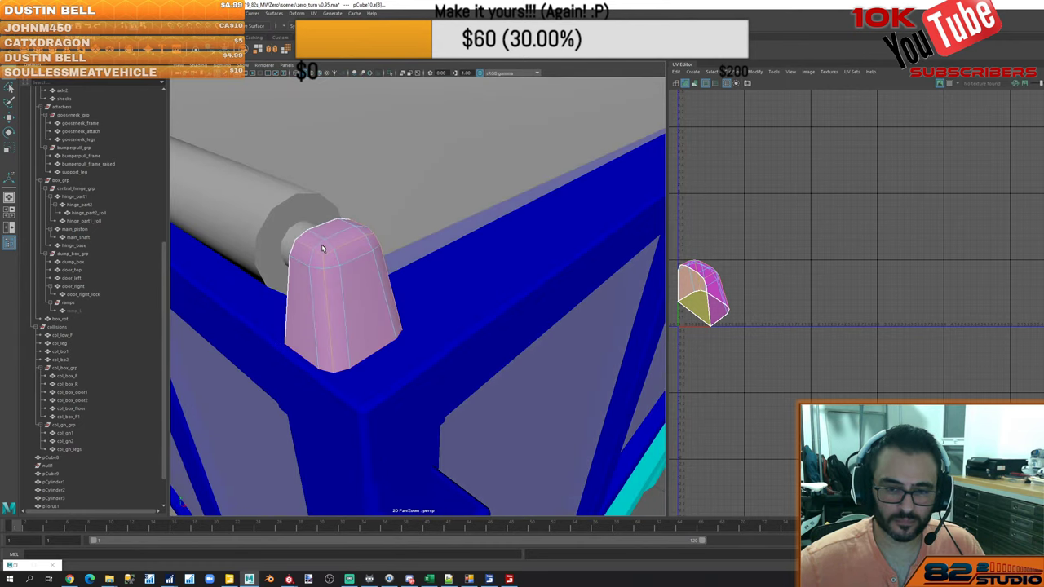
{"action": "right_click", "coordinate": [356, 278], "text": "shift"}
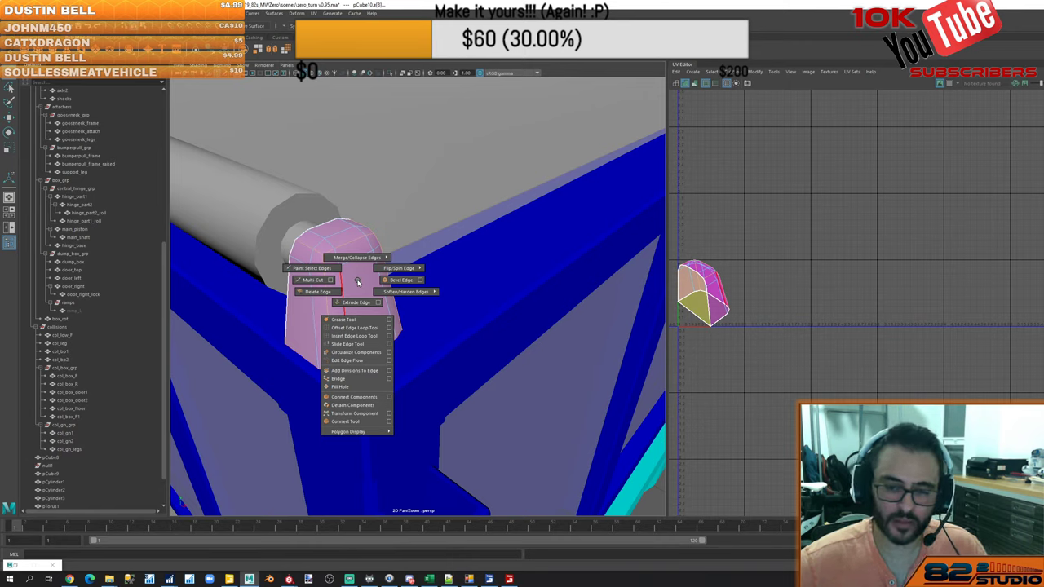
{"action": "right_click", "coordinate": [356, 281], "text": "shift"}
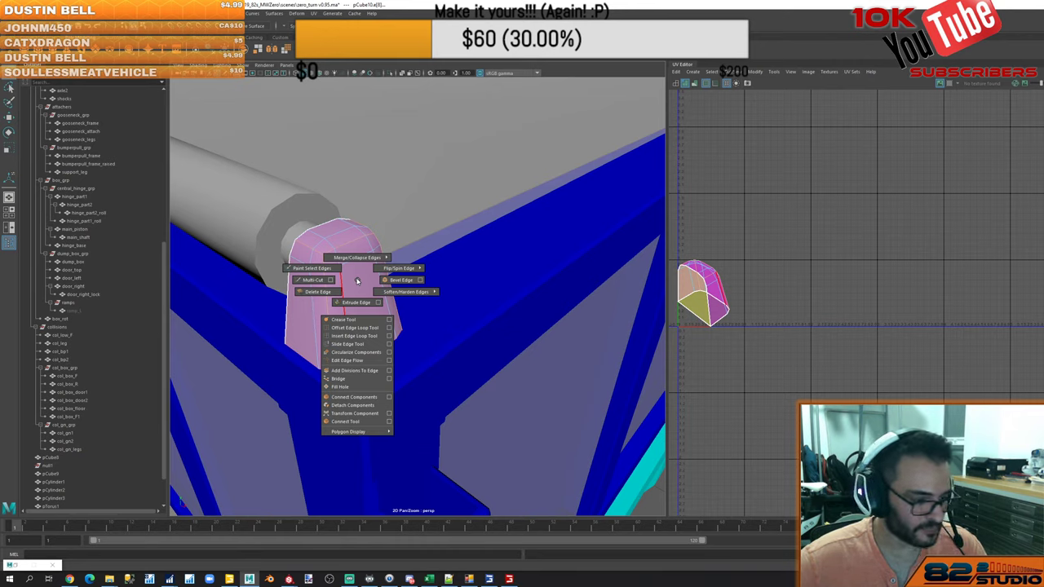
{"action": "right_click_drag", "start_coordinate": [356, 281], "coordinate": [316, 224]}
Mirror the bracket across the world X axis in the negative direction onto the roller's opposite end
{"action": "left_click", "coordinate": [222, 97]}
{"action": "right_click_drag", "start_coordinate": [221, 98], "coordinate": [250, 85]}
{"action": "scroll", "coordinate": [249, 85], "scroll_direction": "down", "scroll_amount": 5}
{"action": "left_click", "coordinate": [293, 141]}
{"action": "scroll", "coordinate": [384, 236], "scroll_direction": "up", "scroll_amount": 5}
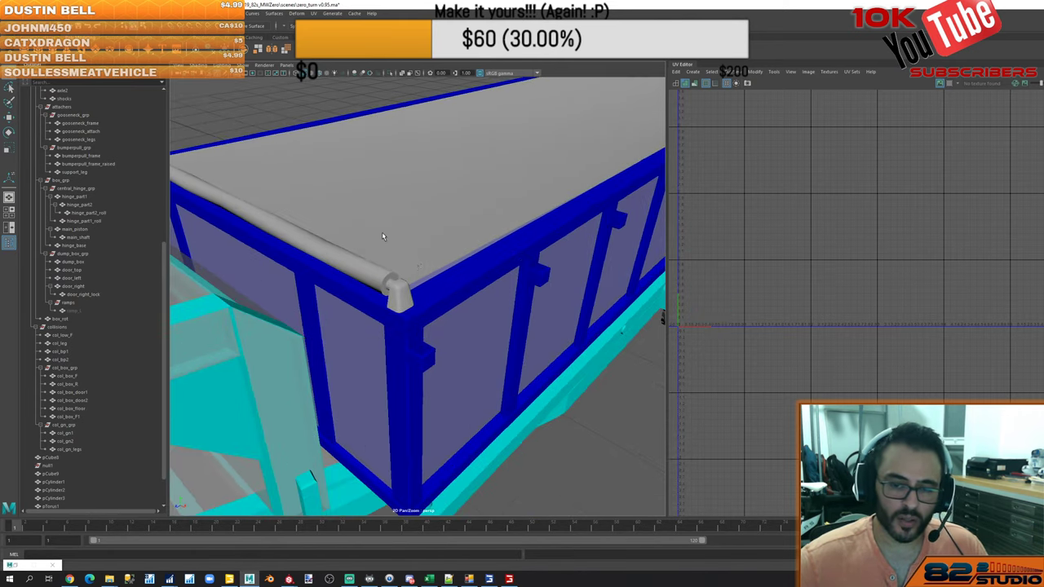
{"action": "mouse_move", "coordinate": [435, 271]}
{"action": "left_mouse_down", "text": "alt"}
{"action": "mouse_move", "coordinate": [401, 253]}
{"action": "mouse_move", "coordinate": [315, 257]}
{"action": "mouse_move", "coordinate": [432, 259]}
{"action": "left_mouse_up", "text": "alt"}
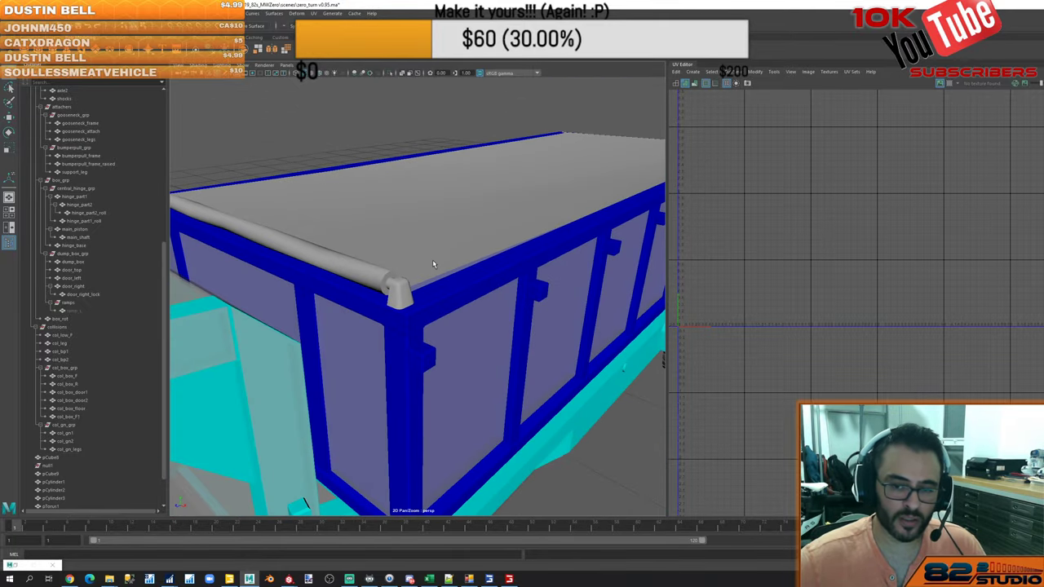
{"action": "scroll", "coordinate": [415, 275], "scroll_direction": "up", "scroll_amount": 5}
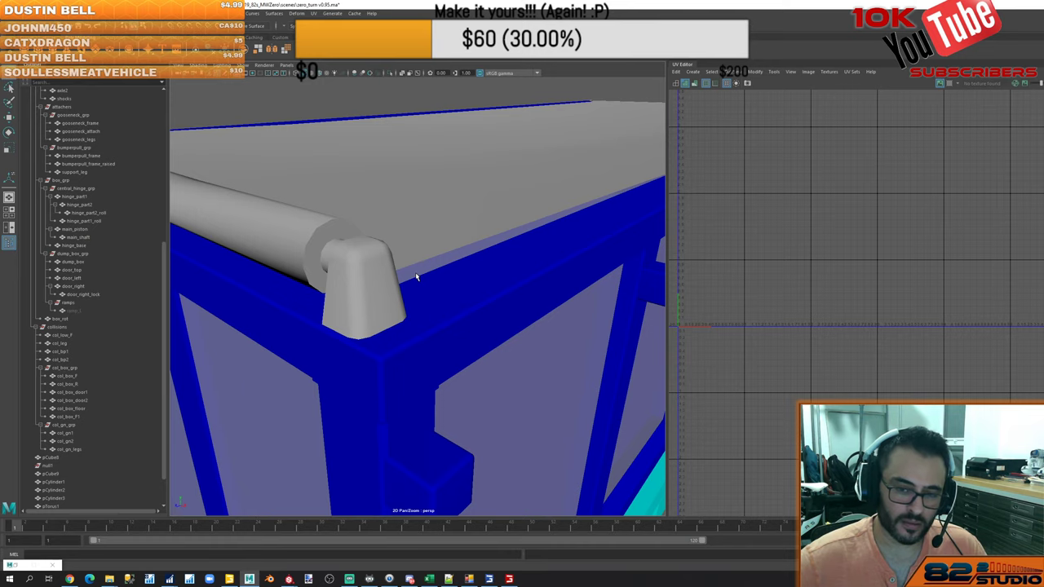
{"action": "left_click_drag", "start_coordinate": [416, 277], "coordinate": [434, 287], "text": "alt"}
{"action": "left_click", "coordinate": [436, 311]}
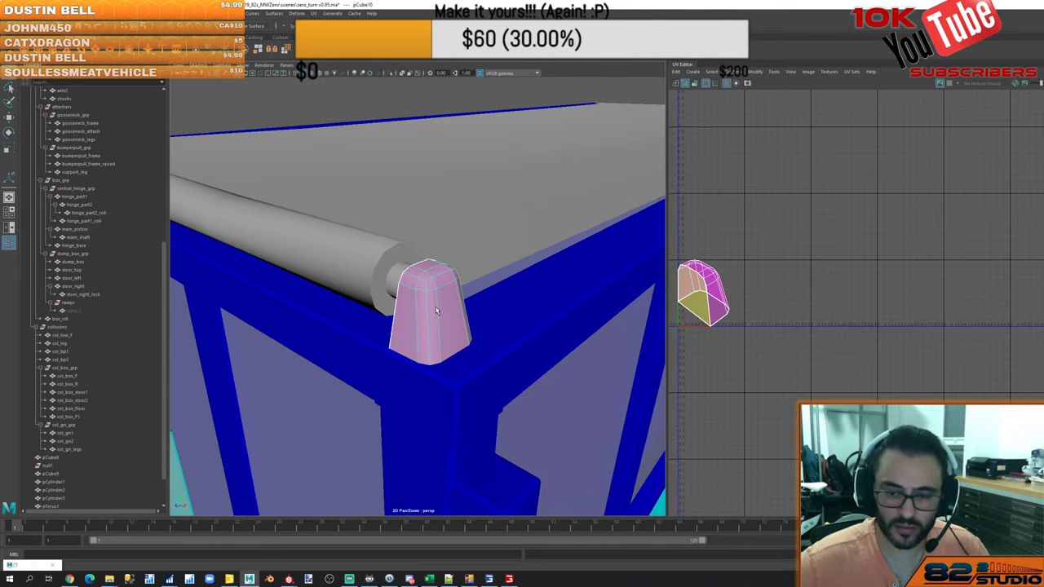
{"action": "right_click_drag", "start_coordinate": [437, 311], "coordinate": [437, 404], "text": "shift"}
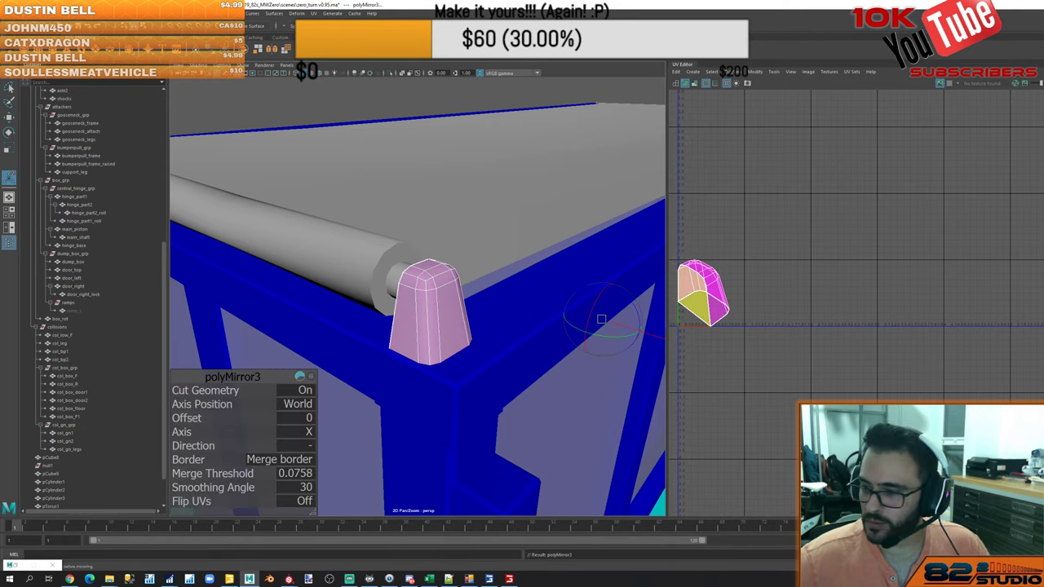
Unfold and lay out the UV shells of the mirrored bracket pair
{"action": "left_click", "coordinate": [313, 49]}
{"action": "left_click", "coordinate": [327, 48]}
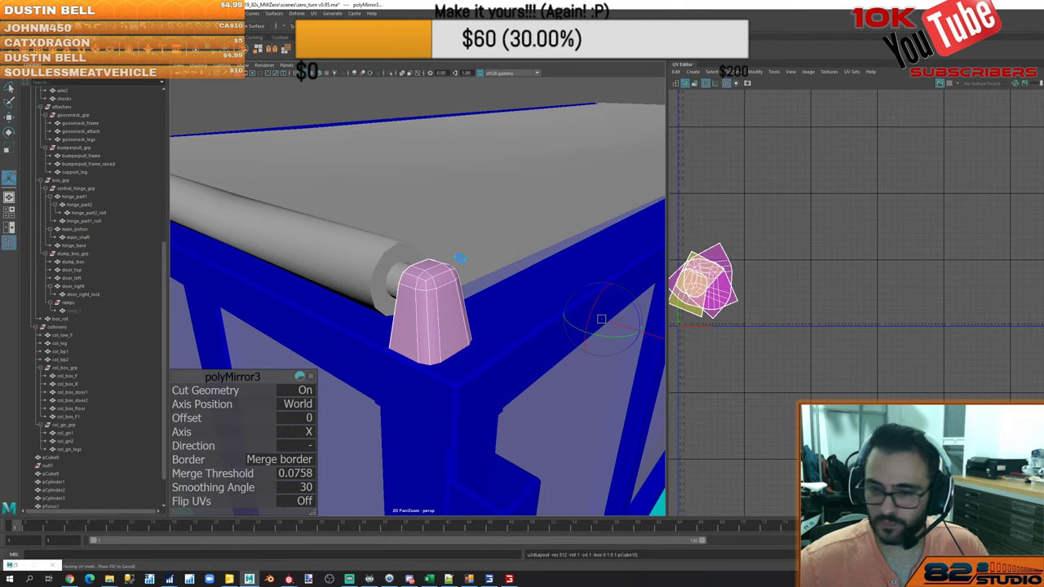
{"action": "right_click_drag", "start_coordinate": [447, 253], "coordinate": [336, 254], "text": "alt"}
{"action": "left_click_drag", "start_coordinate": [378, 269], "coordinate": [357, 267], "text": "alt"}
{"action": "middle_click_drag", "start_coordinate": [357, 268], "coordinate": [567, 176], "text": "alt"}
{"action": "right_click_drag", "start_coordinate": [433, 274], "coordinate": [342, 270], "text": "alt"}
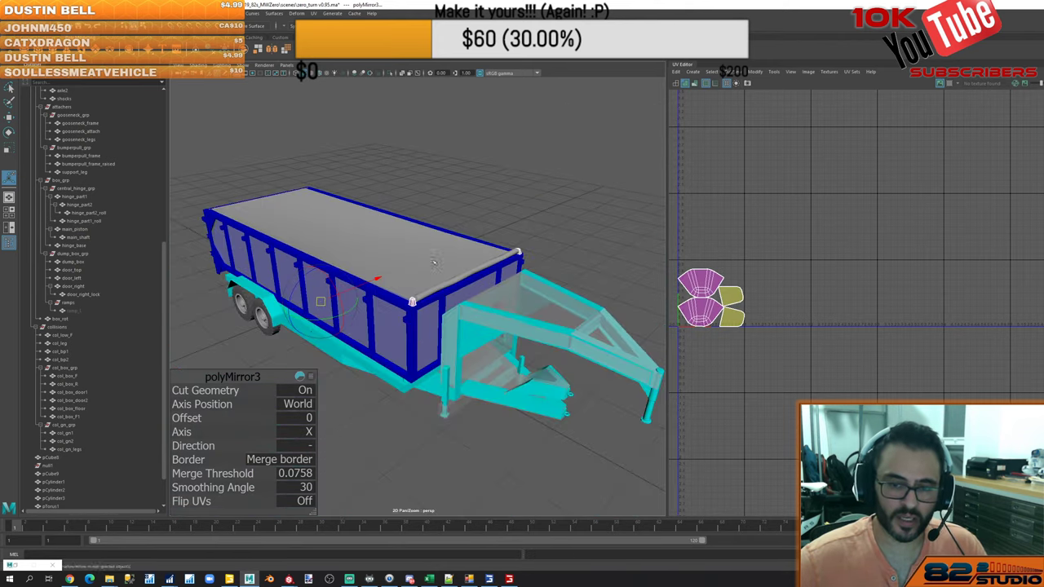
{"action": "left_click_drag", "start_coordinate": [502, 237], "coordinate": [422, 266], "text": "alt"}
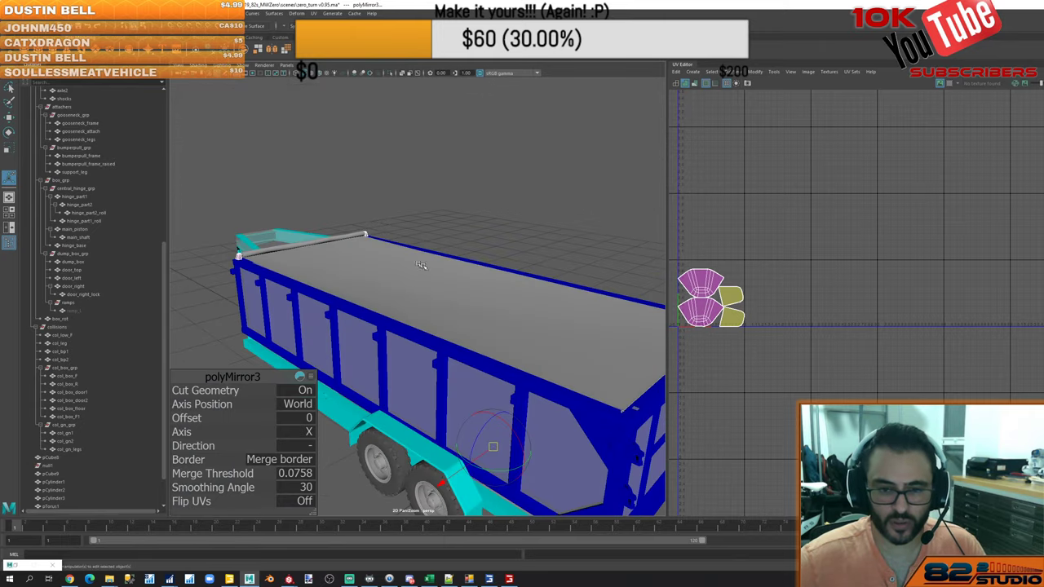
{"action": "left_click", "coordinate": [477, 197]}
{"action": "right_click_drag", "start_coordinate": [477, 197], "coordinate": [465, 216], "text": "alt"}
{"action": "mouse_move", "coordinate": [496, 265]}
{"action": "left_mouse_down", "text": "alt"}
{"action": "mouse_move", "coordinate": [379, 259]}
{"action": "mouse_move", "coordinate": [516, 262]}
{"action": "left_mouse_up", "text": "alt"}
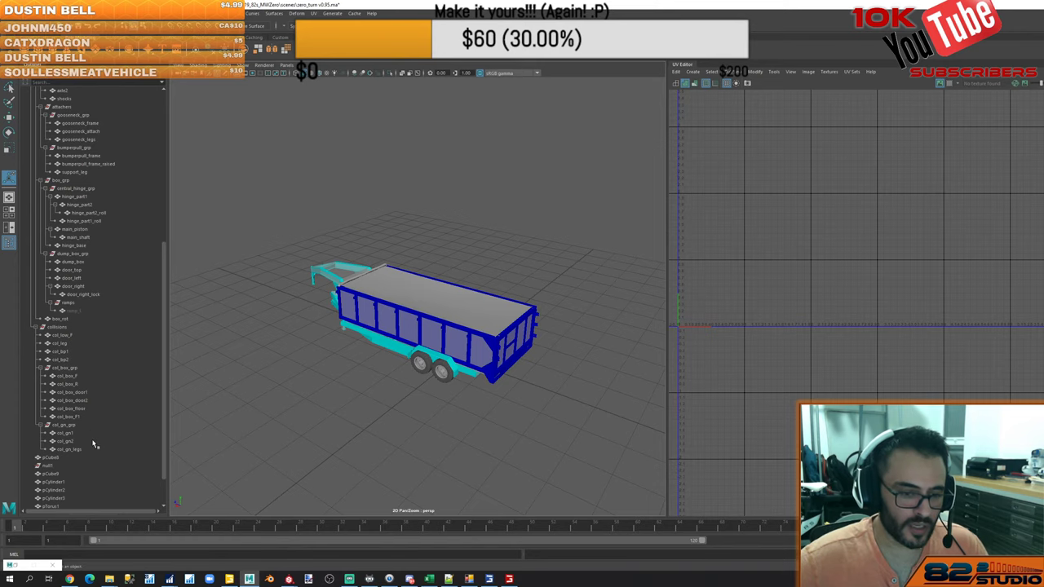
Check which of the ungrouped scene objects belong to the tarp, its roller and its hardware
{"action": "scroll", "coordinate": [85, 436], "scroll_direction": "down", "scroll_amount": 2}
{"action": "left_click", "coordinate": [54, 425]}
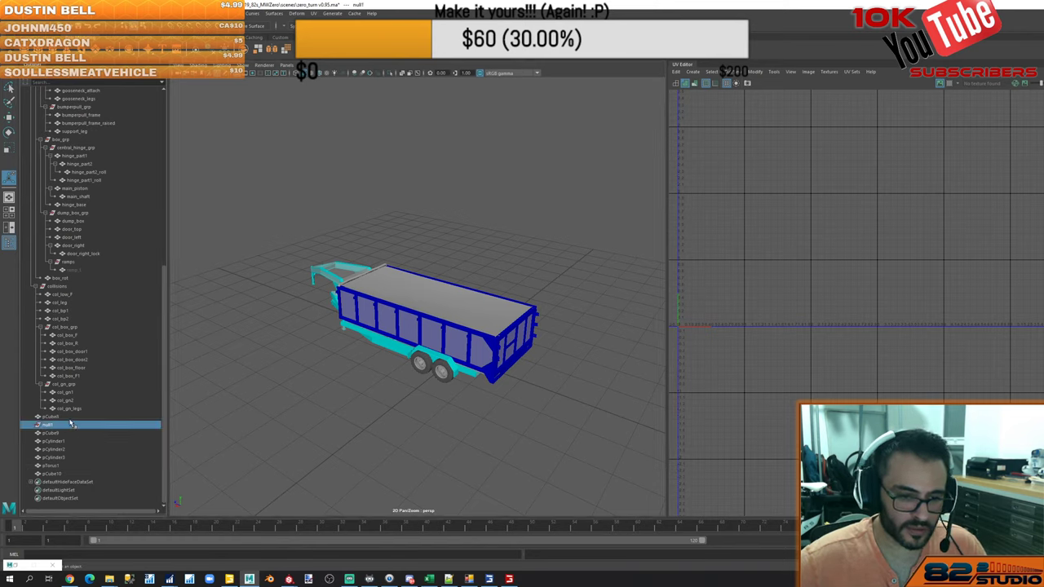
{"action": "left_click", "coordinate": [71, 418]}
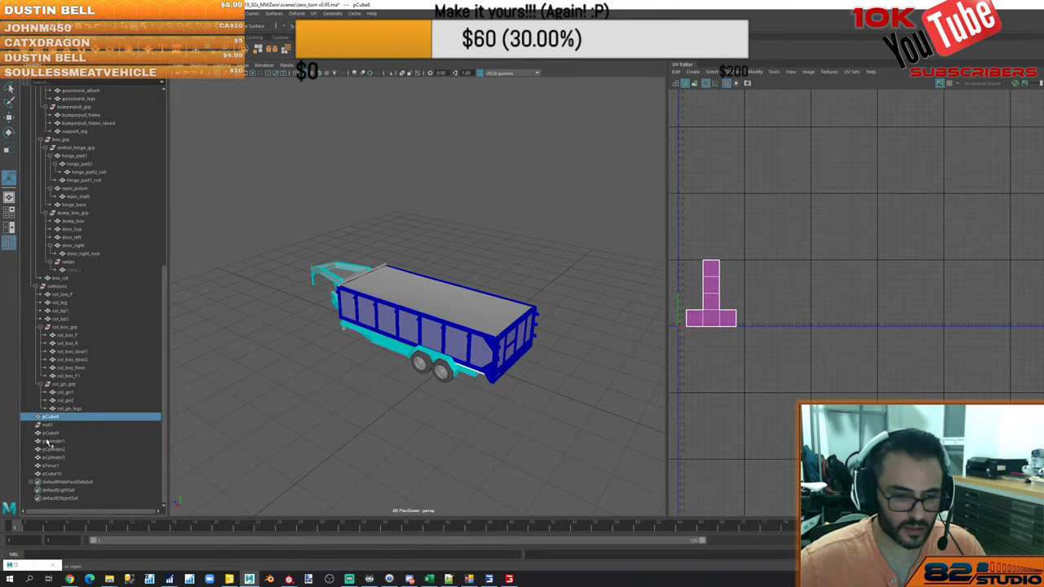
{"action": "left_click", "coordinate": [58, 435]}
{"action": "left_click", "coordinate": [65, 474], "text": "shift"}
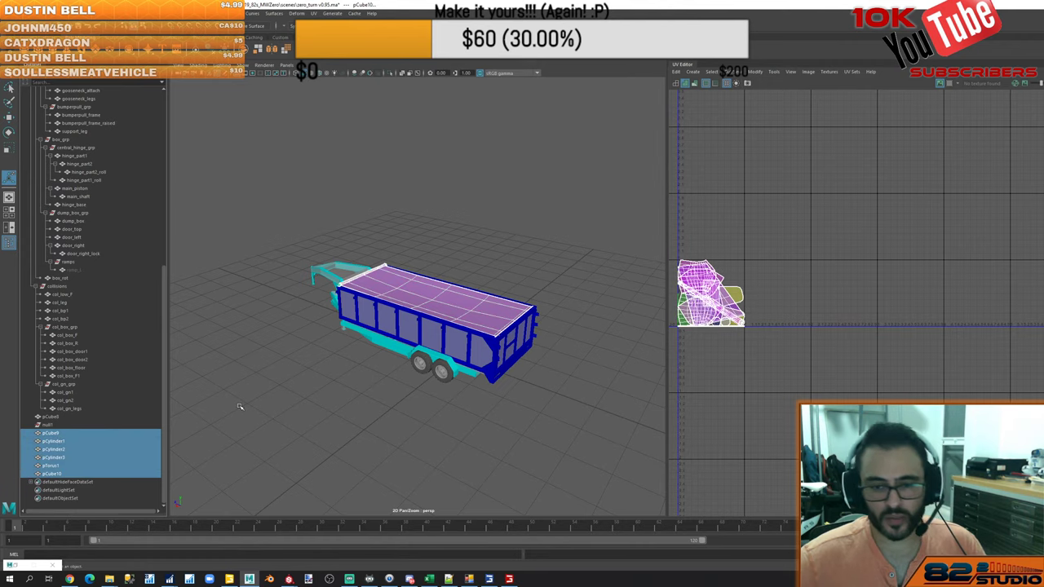
{"action": "scroll", "coordinate": [345, 369], "scroll_direction": "up", "scroll_amount": 6}
{"action": "middle_click_drag", "start_coordinate": [421, 384], "coordinate": [289, 318], "text": "alt"}
{"action": "left_click_drag", "start_coordinate": [289, 319], "coordinate": [298, 328], "text": "alt"}
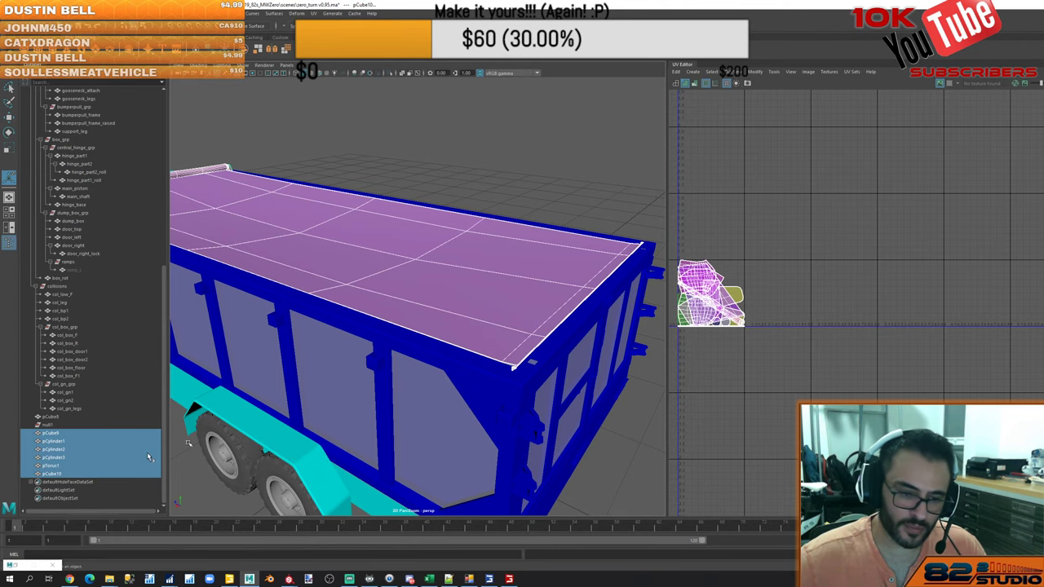
Combine the bracket pair with the roller's shaft cylinder (pCylinder2) into one mesh
{"action": "left_click", "coordinate": [72, 474]}
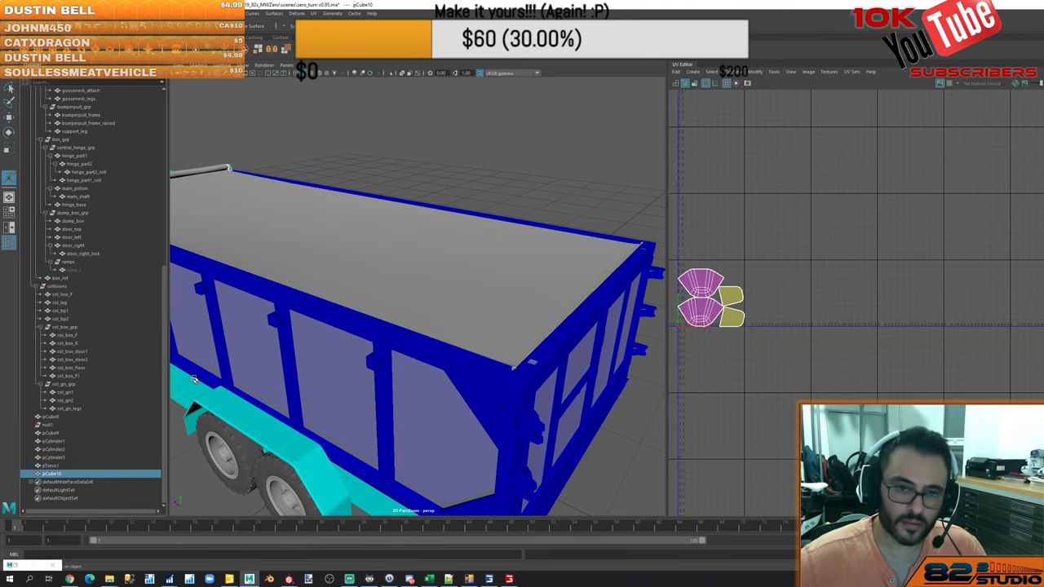
{"action": "key", "text": "f"}
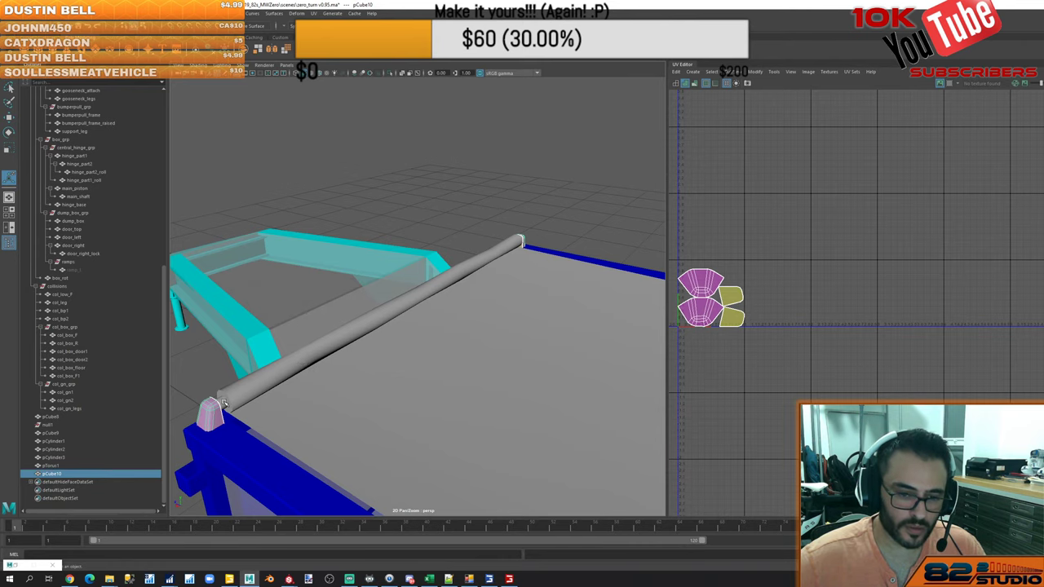
{"action": "left_click", "coordinate": [313, 358], "text": "shift"}
{"action": "scroll", "coordinate": [462, 295], "scroll_direction": "down", "scroll_amount": 6}
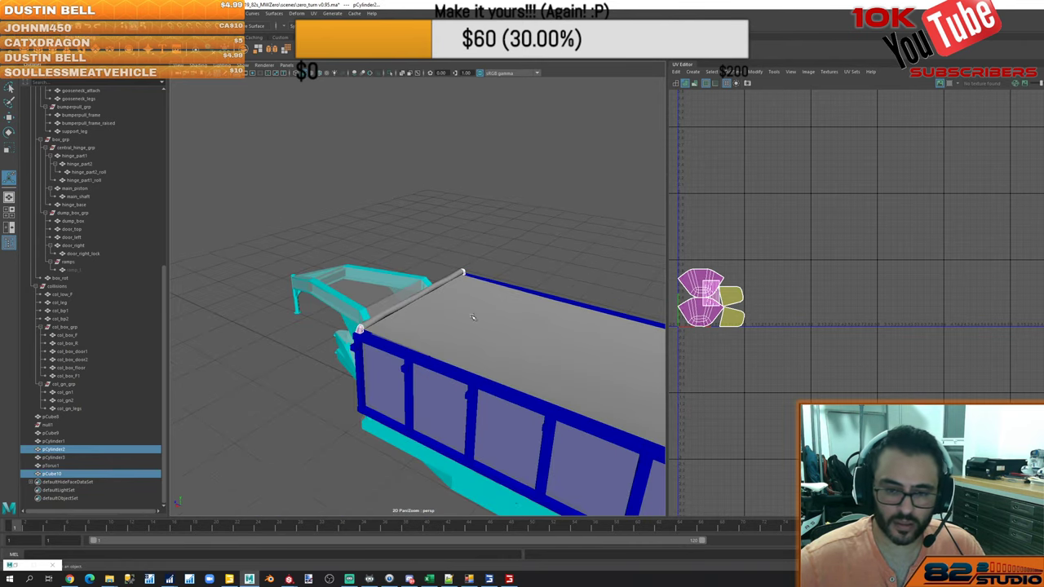
{"action": "middle_click_drag", "start_coordinate": [534, 329], "coordinate": [414, 263], "text": "alt"}
{"action": "right_click_drag", "start_coordinate": [436, 236], "coordinate": [471, 339], "text": "shift"}
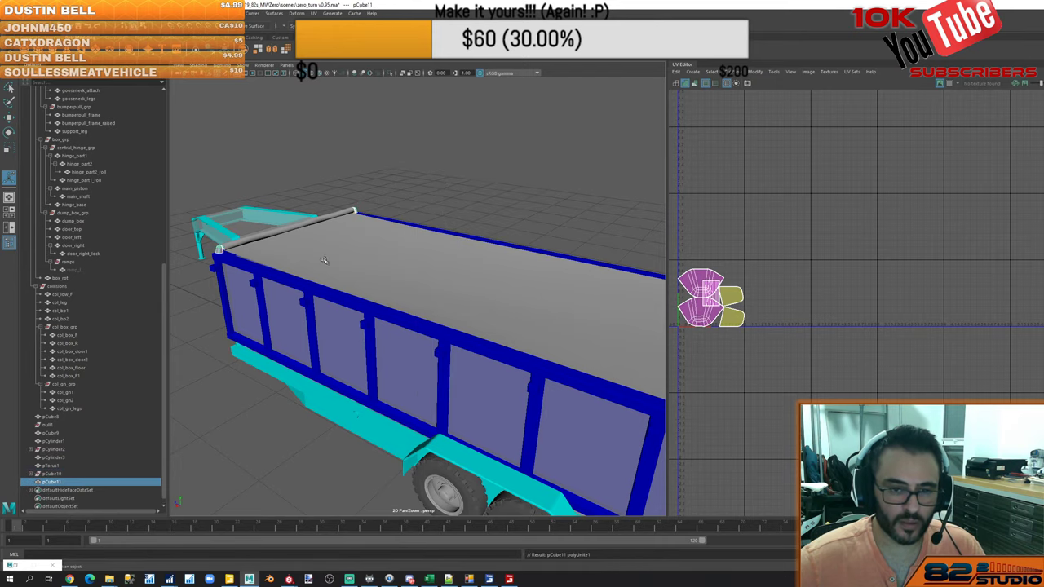
Combine the torus pieces at the tarp's rear corners with the joined bracket and shaft mesh
{"action": "left_click", "coordinate": [267, 234]}
{"action": "mouse_move", "coordinate": [380, 270]}
{"action": "left_mouse_down", "text": "alt"}
{"action": "mouse_move", "coordinate": [451, 270]}
{"action": "mouse_move", "coordinate": [369, 272]}
{"action": "left_mouse_up", "text": "alt"}
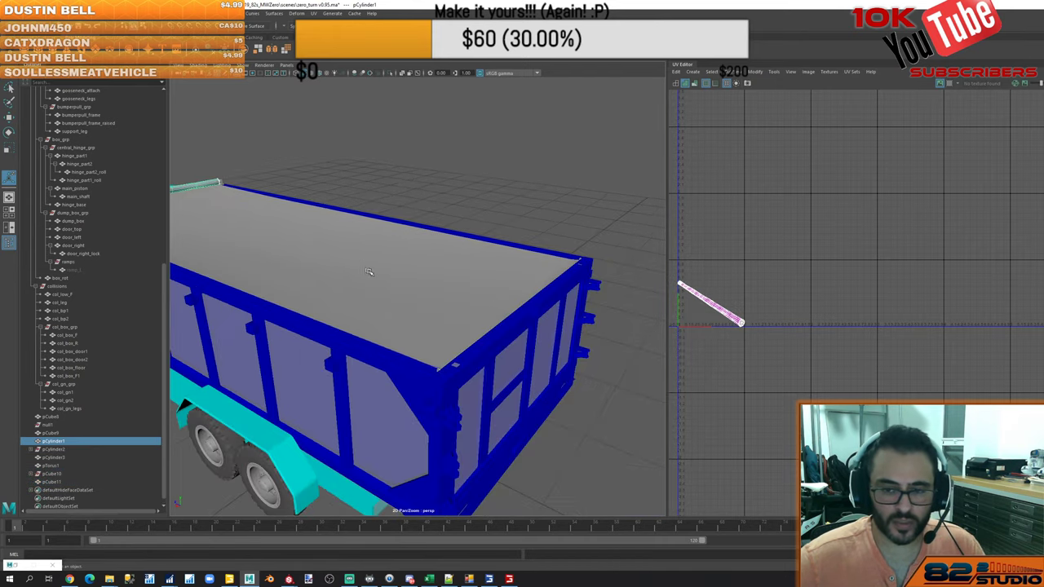
{"action": "left_click", "coordinate": [368, 271]}
{"action": "scroll", "coordinate": [397, 286], "scroll_direction": "up", "scroll_amount": 5}
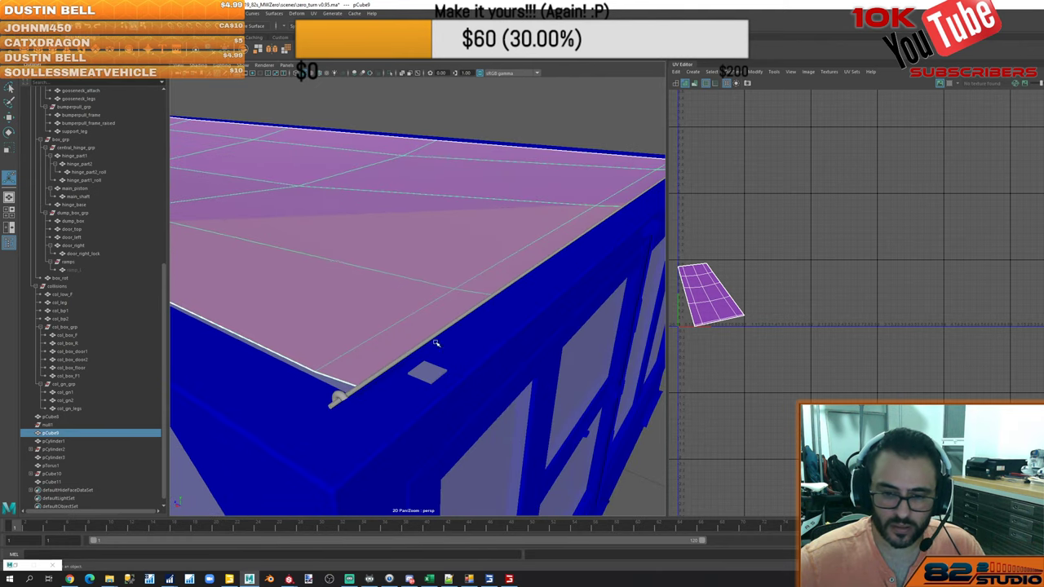
{"action": "left_click", "coordinate": [339, 395]}
{"action": "scroll", "coordinate": [522, 256], "scroll_direction": "down", "scroll_amount": 8}
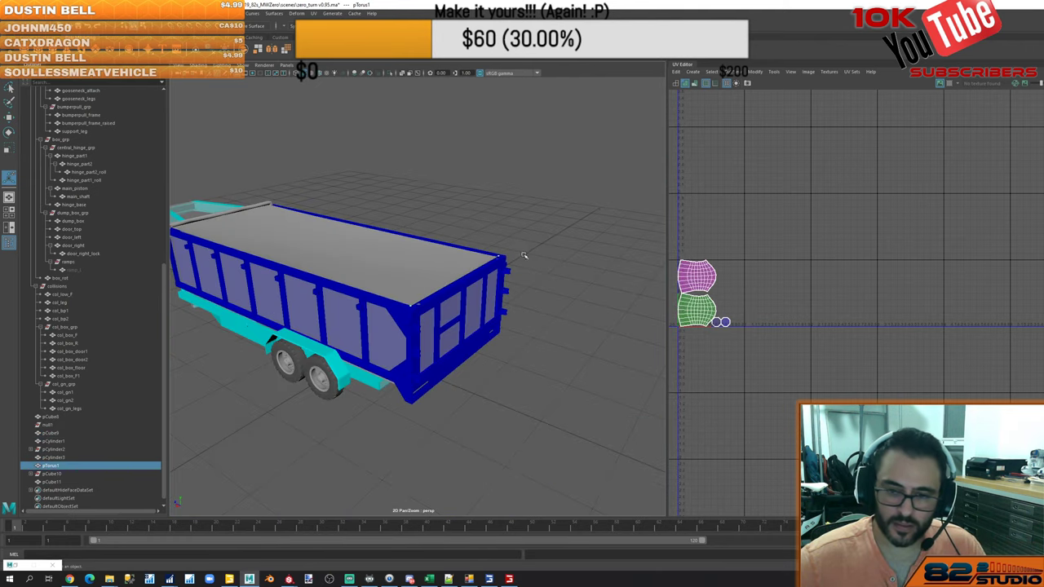
{"action": "scroll", "coordinate": [522, 256], "scroll_direction": "up", "scroll_amount": 3}
{"action": "left_click_drag", "start_coordinate": [358, 254], "coordinate": [560, 300], "text": "alt"}
{"action": "middle_click_drag", "start_coordinate": [560, 300], "coordinate": [668, 328], "text": "alt"}
{"action": "scroll", "coordinate": [522, 302], "scroll_direction": "up", "scroll_amount": 6}
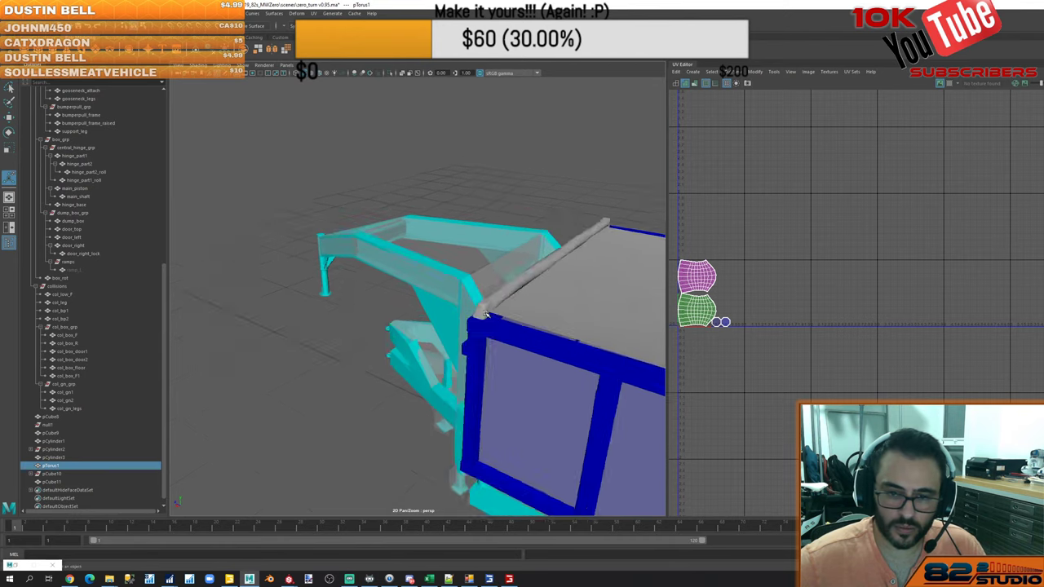
{"action": "left_click", "coordinate": [526, 329], "text": "shift"}
{"action": "right_click_drag", "start_coordinate": [394, 338], "coordinate": [343, 468], "text": "shift"}
Inspect the combined hardware at the tarp's rear corner and the rod along its rear edge
{"action": "scroll", "coordinate": [403, 415], "scroll_direction": "down", "scroll_amount": 5}
{"action": "middle_click_drag", "start_coordinate": [489, 359], "coordinate": [351, 350], "text": "alt"}
{"action": "scroll", "coordinate": [351, 351], "scroll_direction": "up", "scroll_amount": 5}
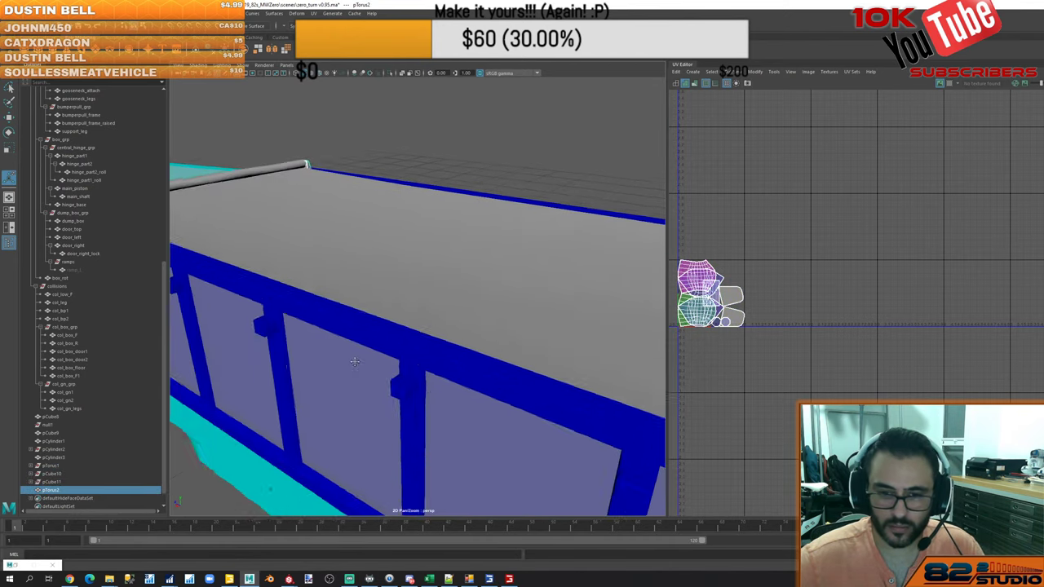
{"action": "left_click_drag", "start_coordinate": [424, 355], "coordinate": [261, 335], "text": "alt"}
{"action": "middle_click_drag", "start_coordinate": [261, 335], "coordinate": [308, 337], "text": "alt"}
{"action": "left_click_drag", "start_coordinate": [307, 337], "coordinate": [412, 376], "text": "alt"}
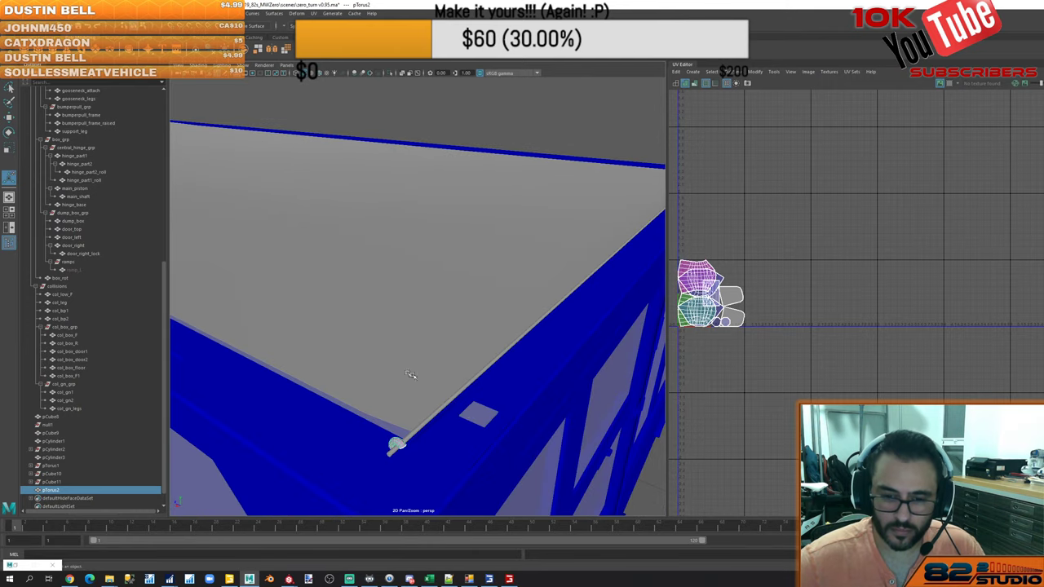
{"action": "left_click", "coordinate": [422, 428]}
{"action": "scroll", "coordinate": [421, 428], "scroll_direction": "down", "scroll_amount": 5}
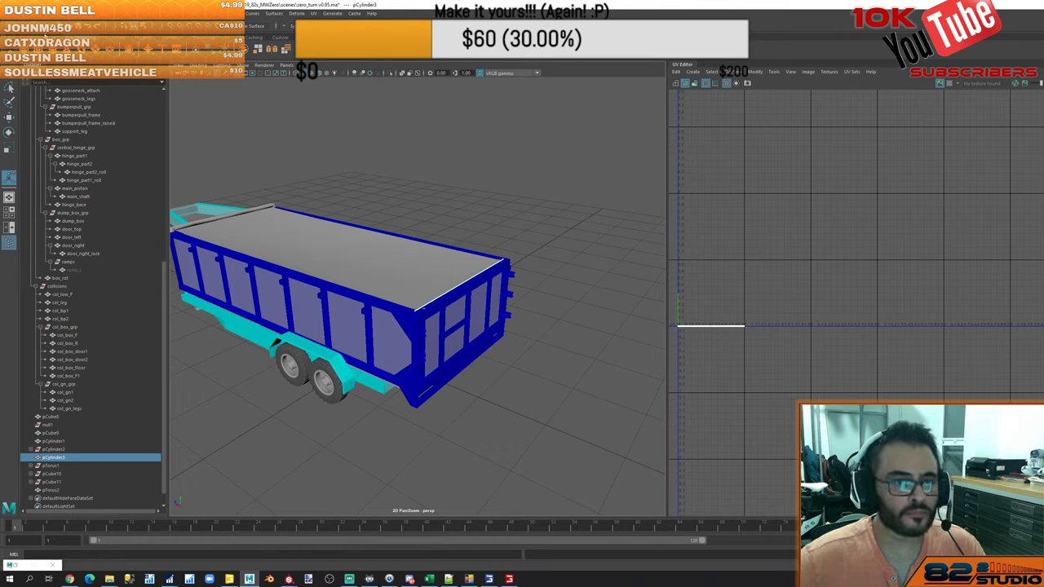
Delete the construction history of all objects in the scene
{"action": "left_click", "coordinate": [28, 13]}
{"action": "mouse_move", "coordinate": [100, 119]}
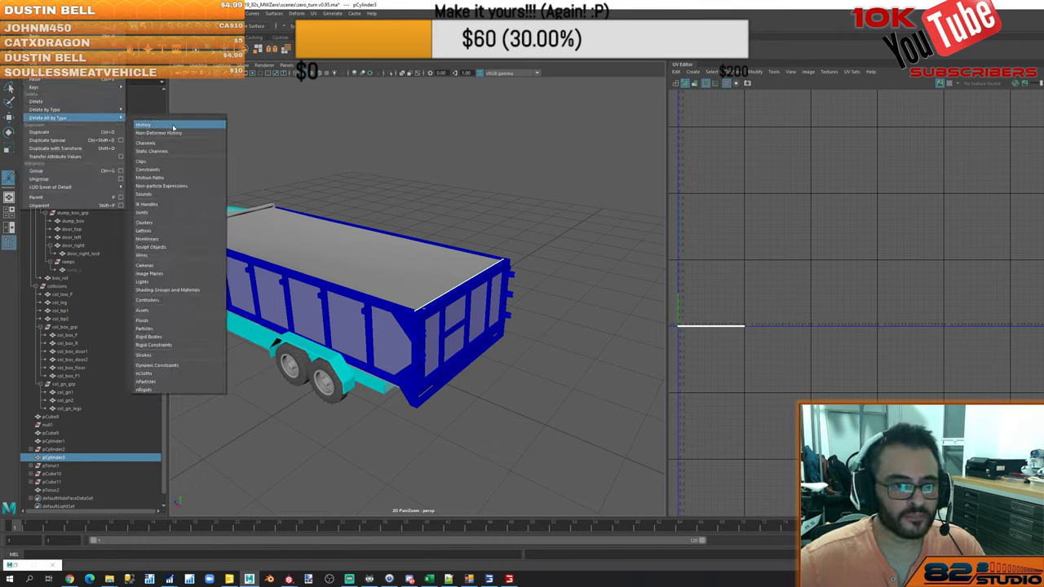
{"action": "left_click", "coordinate": [172, 126]}
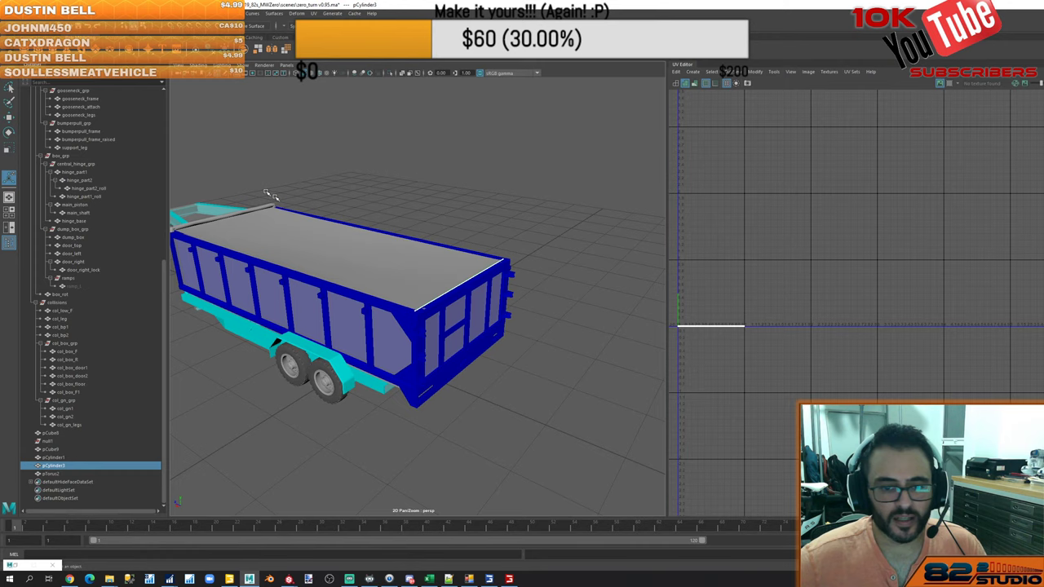
Rename the tarp mesh pCube9 as cover and the front roller pCylinder1 as cover_roll
{"action": "left_click", "coordinate": [87, 450]}
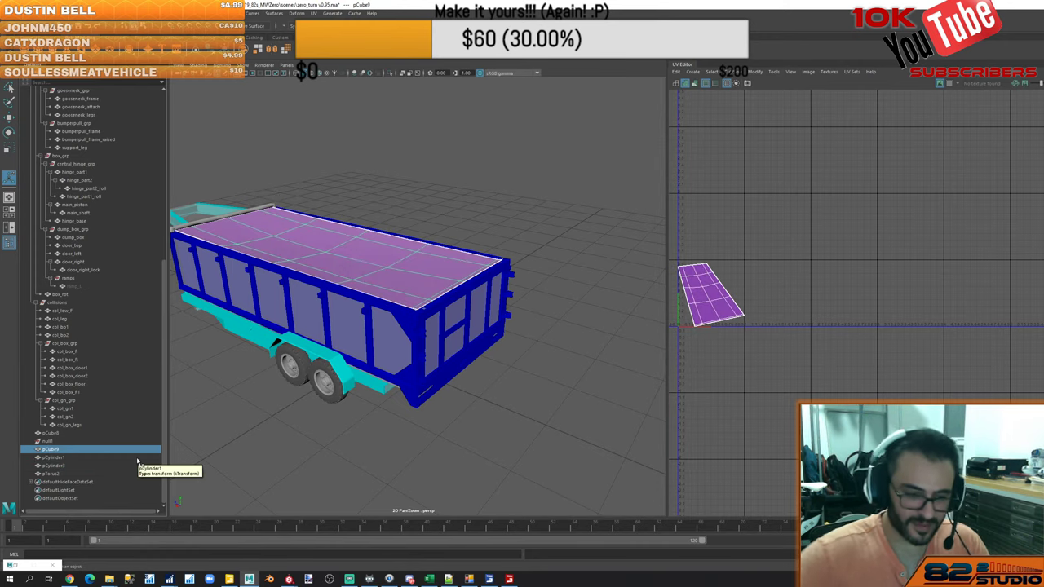
{"action": "double_click", "coordinate": [82, 450]}
{"action": "type", "text": "cover"}
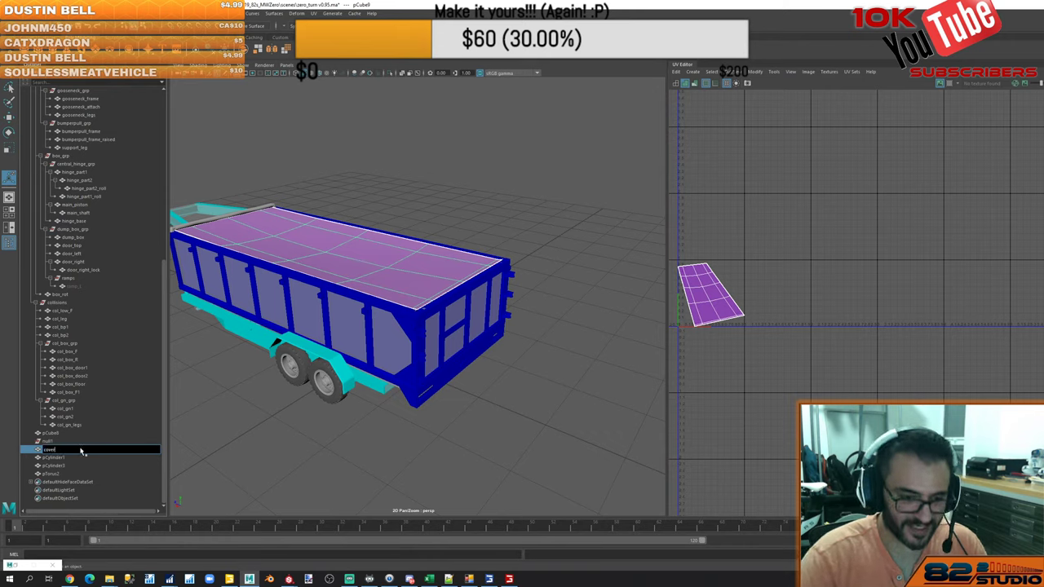
{"action": "key", "text": "Return"}
{"action": "double_click", "coordinate": [73, 458]}
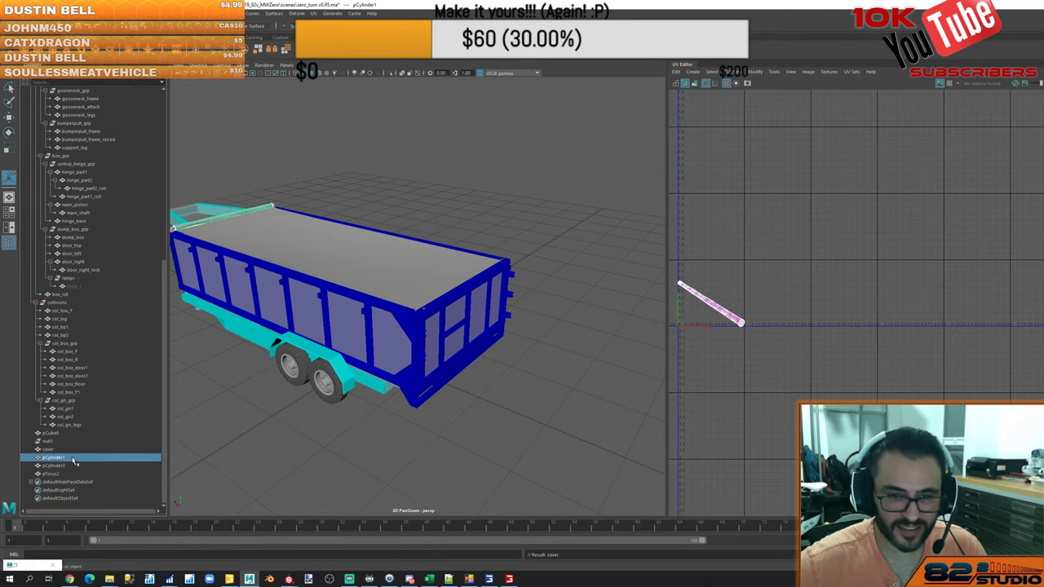
{"action": "type", "text": "roll"}
{"action": "key", "text": "Return"}
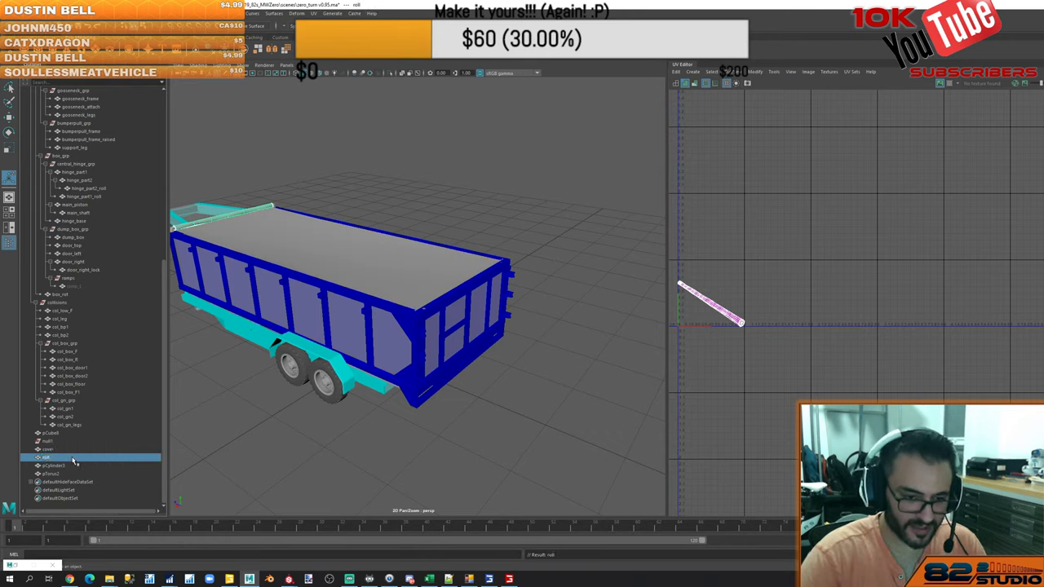
{"action": "double_click", "coordinate": [72, 459]}
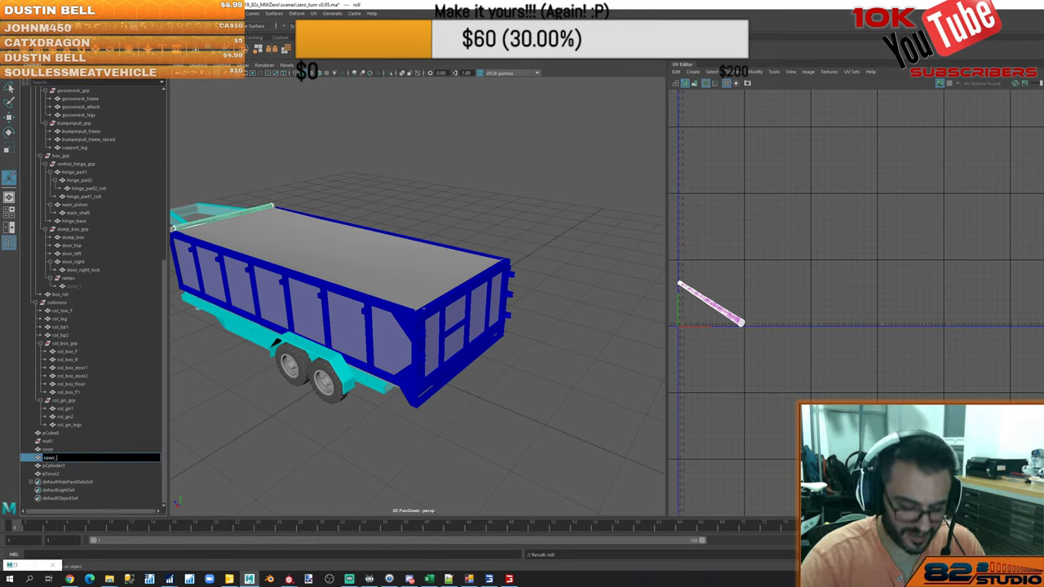
{"action": "key", "text": "Return"}
Rename the rear rod pCylinder3 as cover_end and the combined hardware mesh pTorus2 as cover_base
{"action": "left_click", "coordinate": [73, 466]}
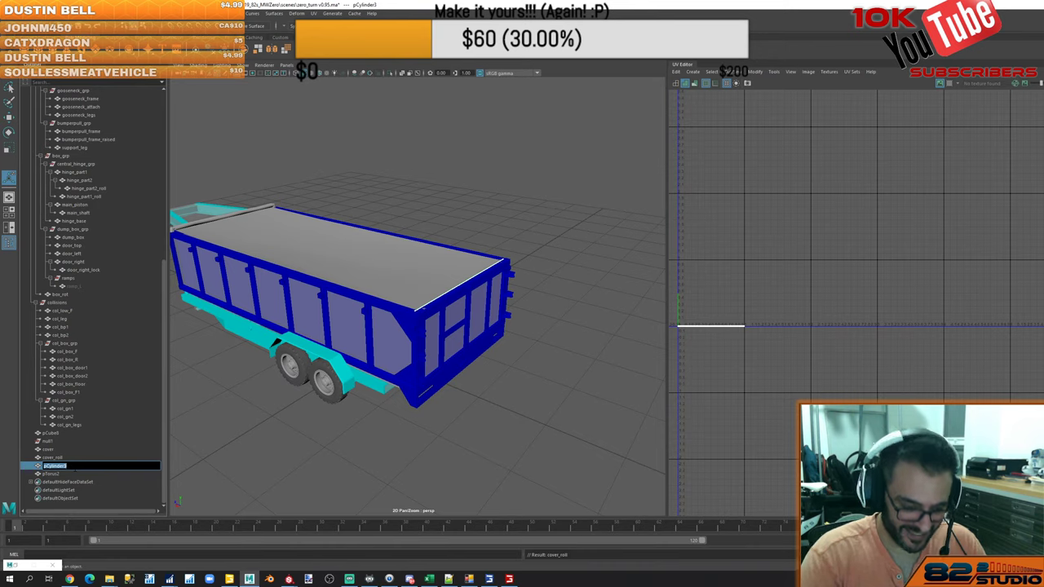
{"action": "type", "text": "end_"}
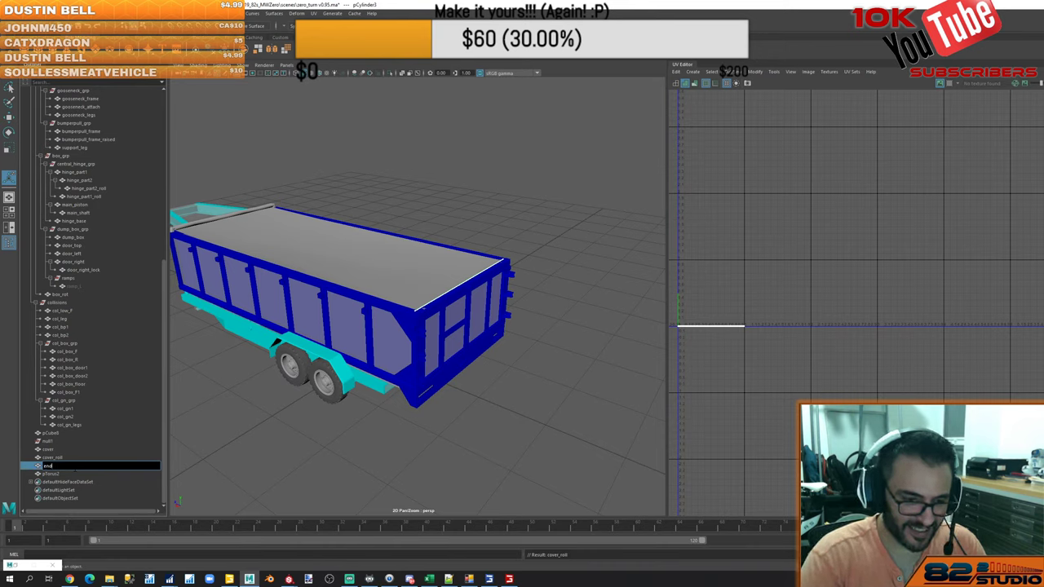
{"action": "type", "text": "cover_end"}
{"action": "key", "text": "Return"}
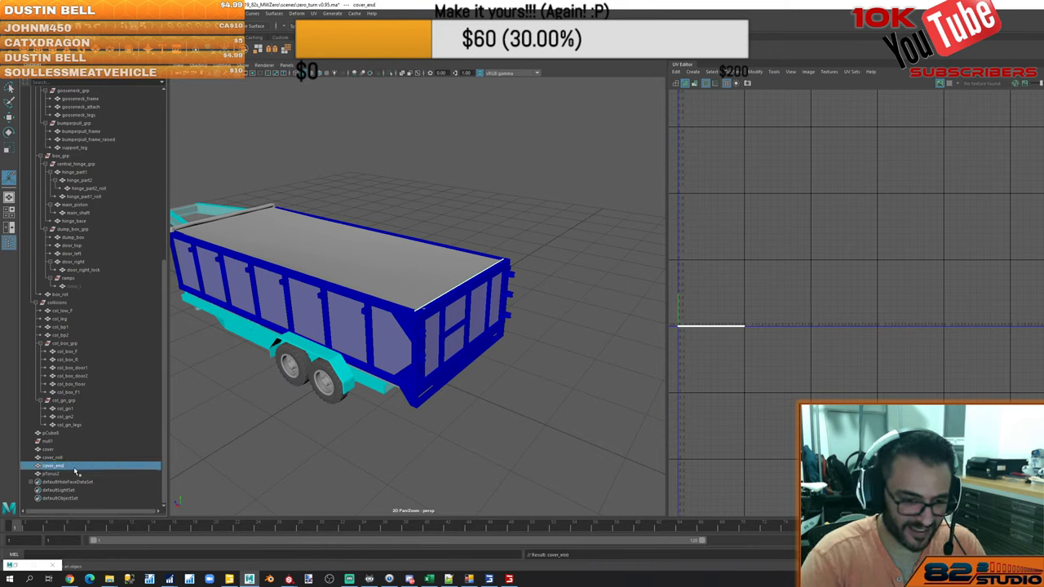
{"action": "left_click", "coordinate": [62, 473]}
{"action": "double_click", "coordinate": [63, 473]}
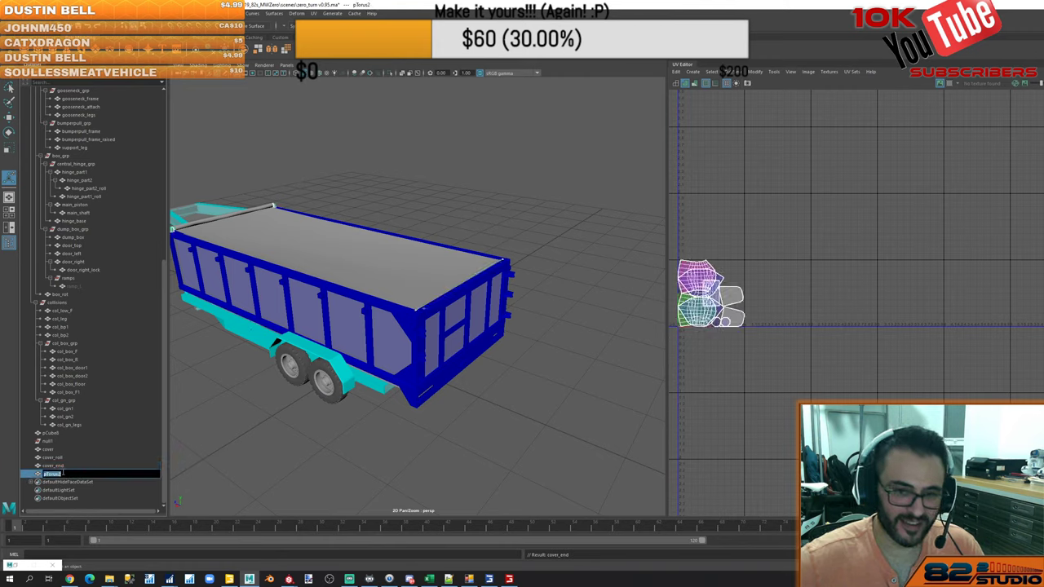
{"action": "type", "text": "cover_base"}
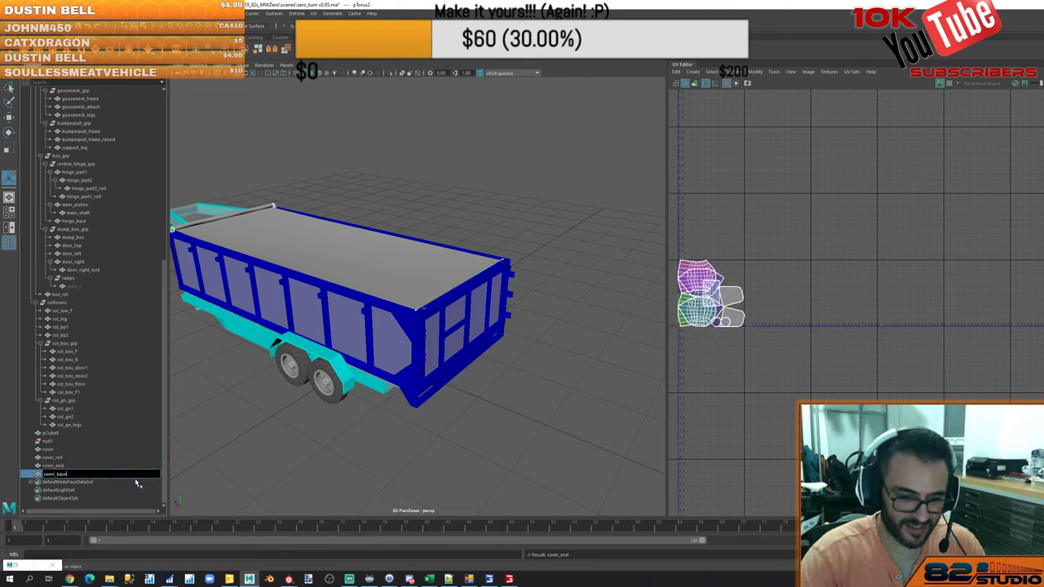
{"action": "key", "text": "Return"}
Unfold the UVs of the four meshes cover, cover_roll, cover_end and cover_base together
{"action": "left_click", "coordinate": [80, 449], "text": "shift"}
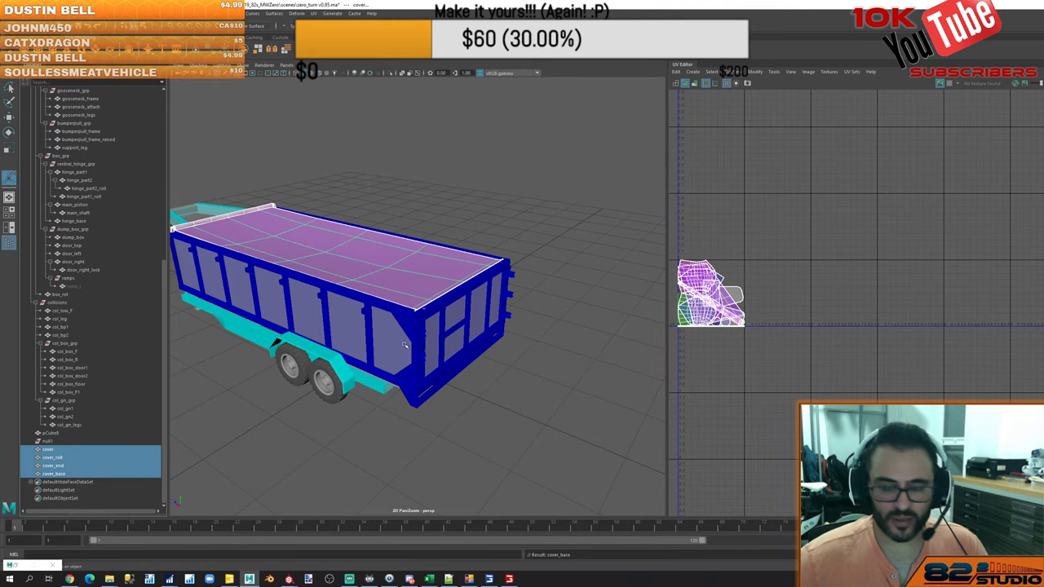
{"action": "scroll", "coordinate": [392, 348], "scroll_direction": "down", "scroll_amount": 3}
{"action": "left_click_drag", "start_coordinate": [391, 349], "coordinate": [489, 302], "text": "alt"}
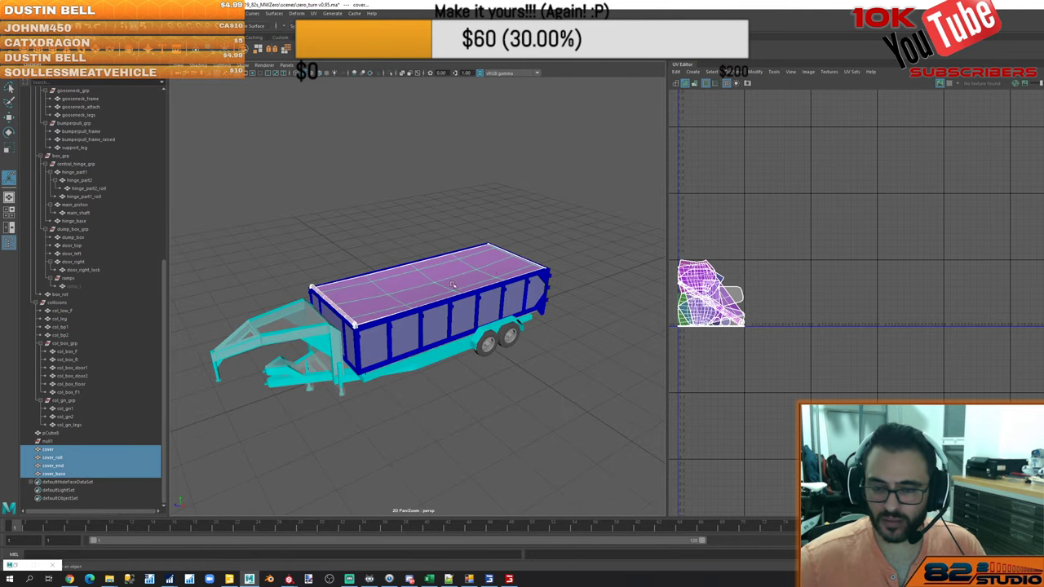
{"action": "key", "text": "ctrl+u"}
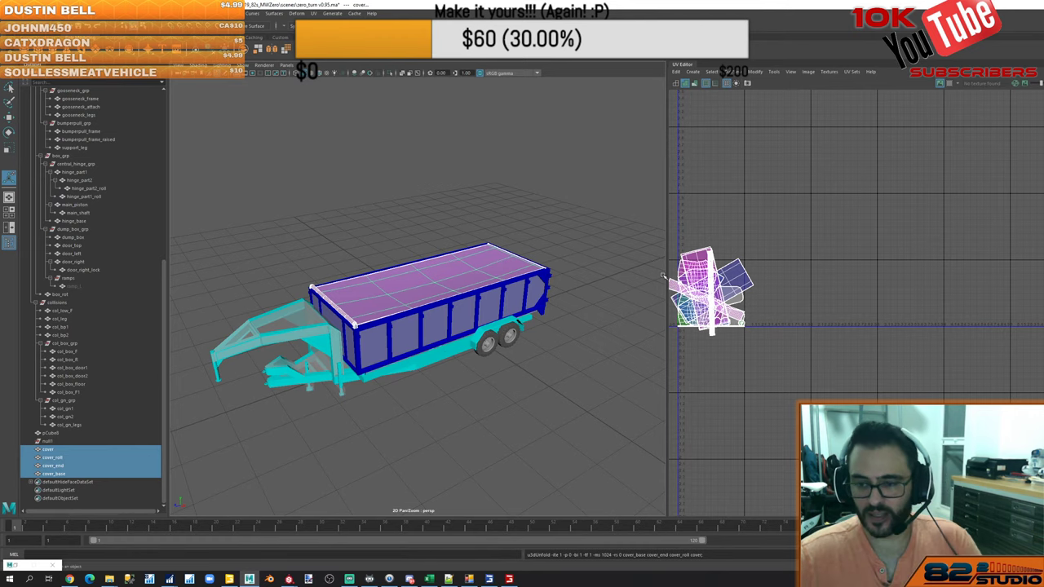
{"action": "scroll", "coordinate": [705, 294], "scroll_direction": "up", "scroll_amount": 3}
{"action": "middle_click_drag", "start_coordinate": [705, 294], "coordinate": [780, 304], "text": "alt"}
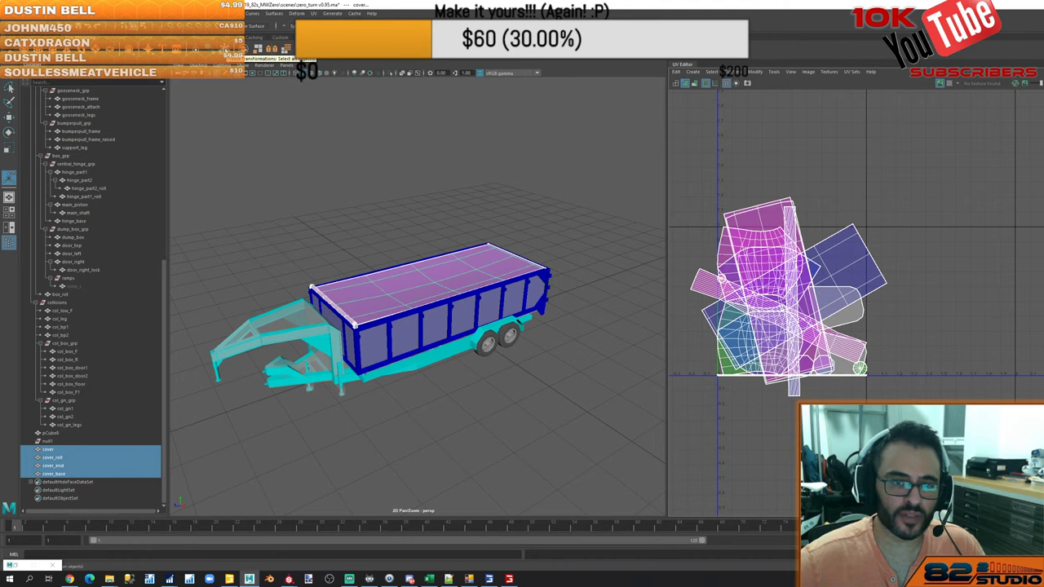
Freeze the transformations of the four cover meshes and lay out their UVs together in the UV square
{"action": "left_click", "coordinate": [245, 50]}
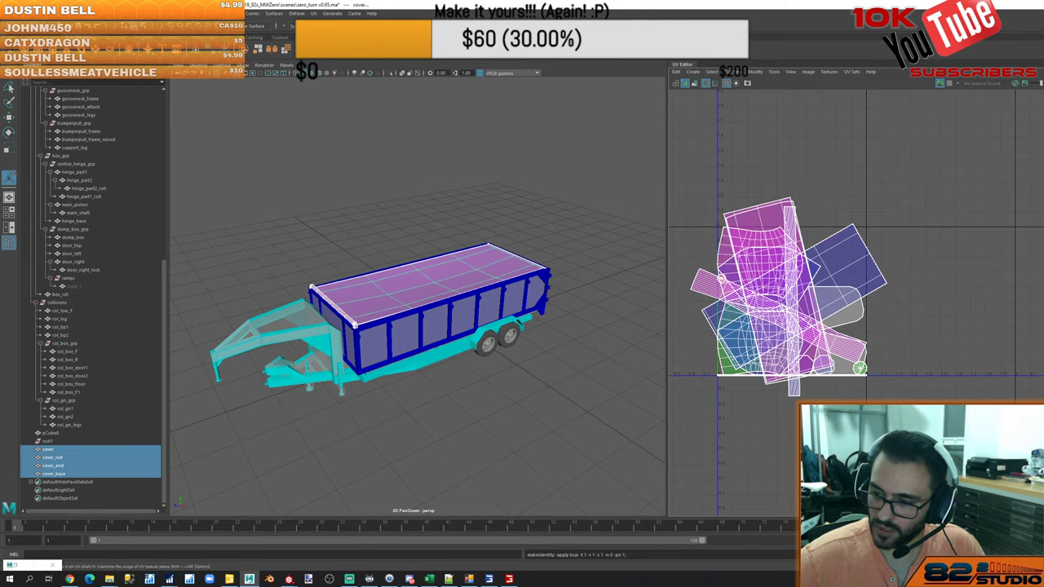
{"action": "left_click", "coordinate": [962, 440]}
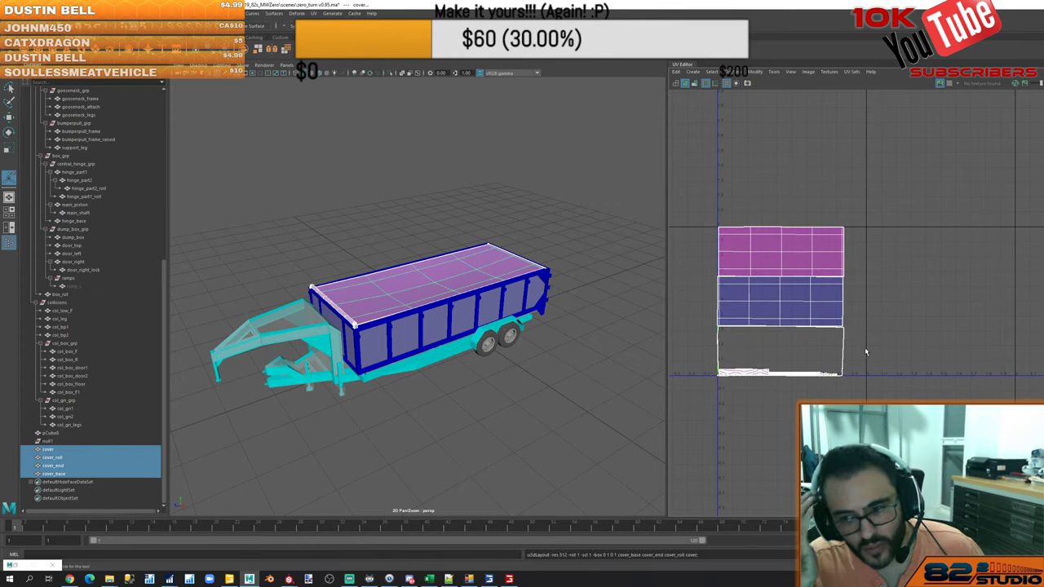
{"action": "scroll", "coordinate": [791, 386], "scroll_direction": "up", "scroll_amount": 3}
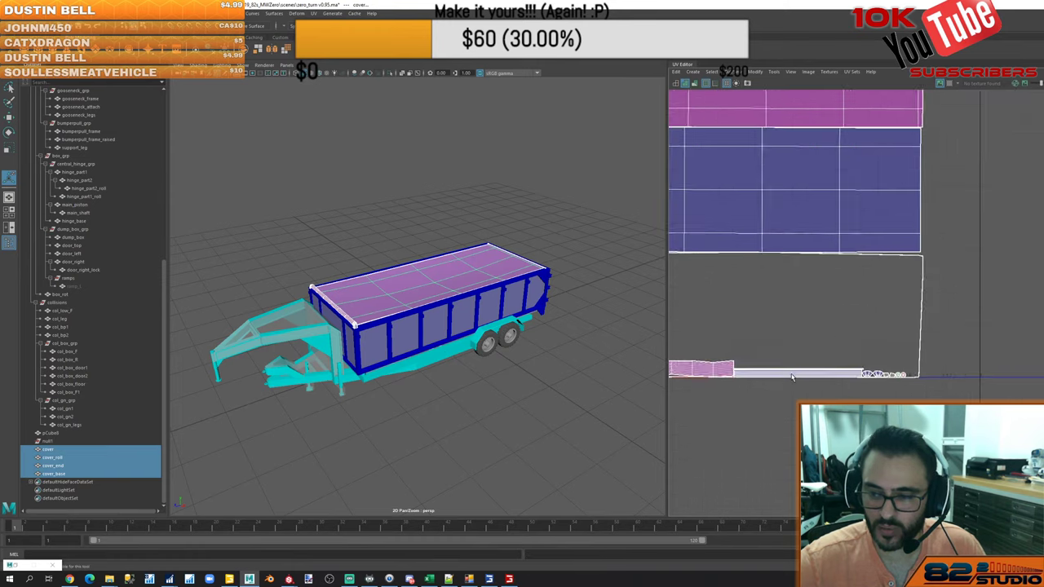
{"action": "scroll", "coordinate": [914, 319], "scroll_direction": "up", "scroll_amount": 2}
{"action": "scroll", "coordinate": [914, 319], "scroll_direction": "down", "scroll_amount": 1}
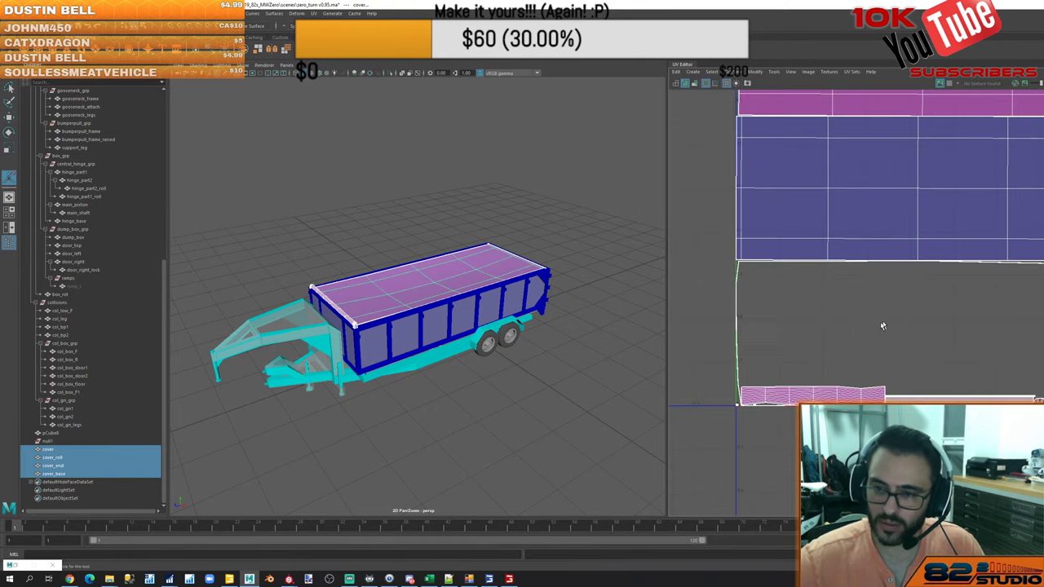
{"action": "scroll", "coordinate": [922, 321], "scroll_direction": "down", "scroll_amount": 1}
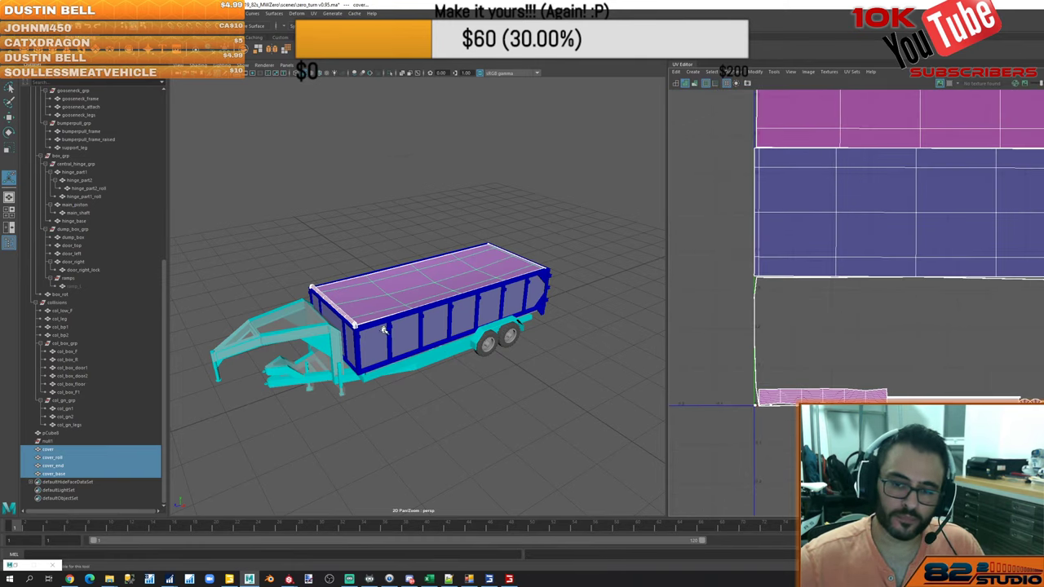
Isolate the tarp mesh and examine its upper surface, underside and edges
{"action": "scroll", "coordinate": [384, 328], "scroll_direction": "up", "scroll_amount": 4}
{"action": "left_click", "coordinate": [384, 311]}
{"action": "key", "text": "ctrl+1"}
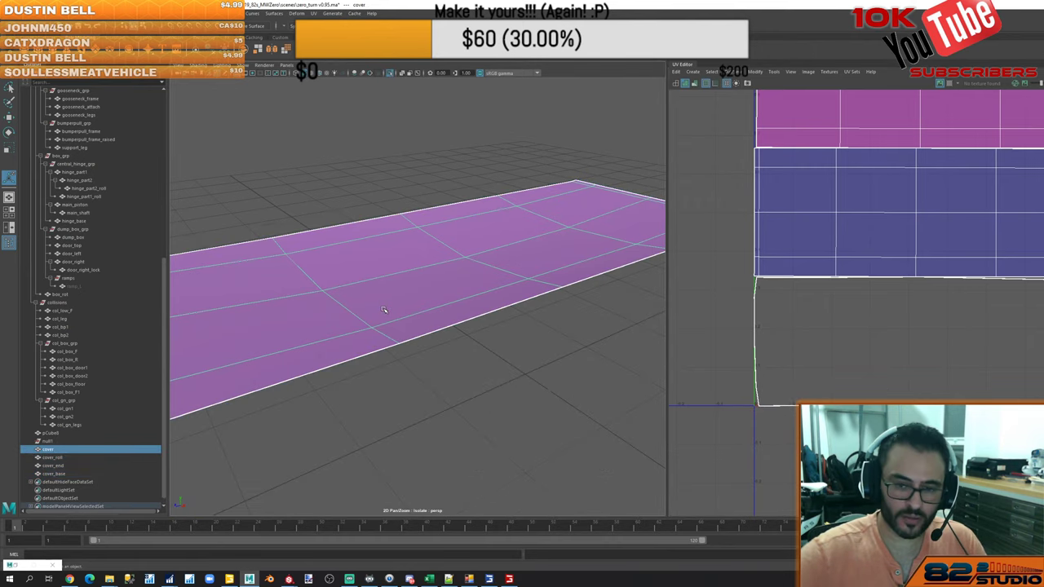
{"action": "scroll", "coordinate": [442, 274], "scroll_direction": "down", "scroll_amount": 6}
{"action": "scroll", "coordinate": [426, 380], "scroll_direction": "up", "scroll_amount": 10}
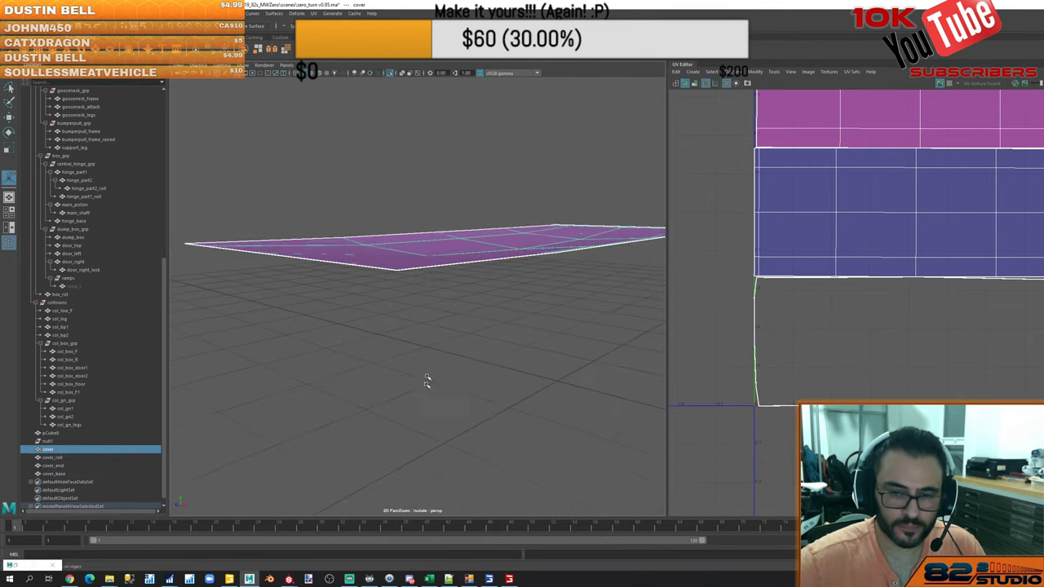
{"action": "left_click_drag", "start_coordinate": [447, 358], "coordinate": [412, 468], "text": "alt"}
{"action": "left_click_drag", "start_coordinate": [433, 314], "coordinate": [471, 255], "text": "alt"}
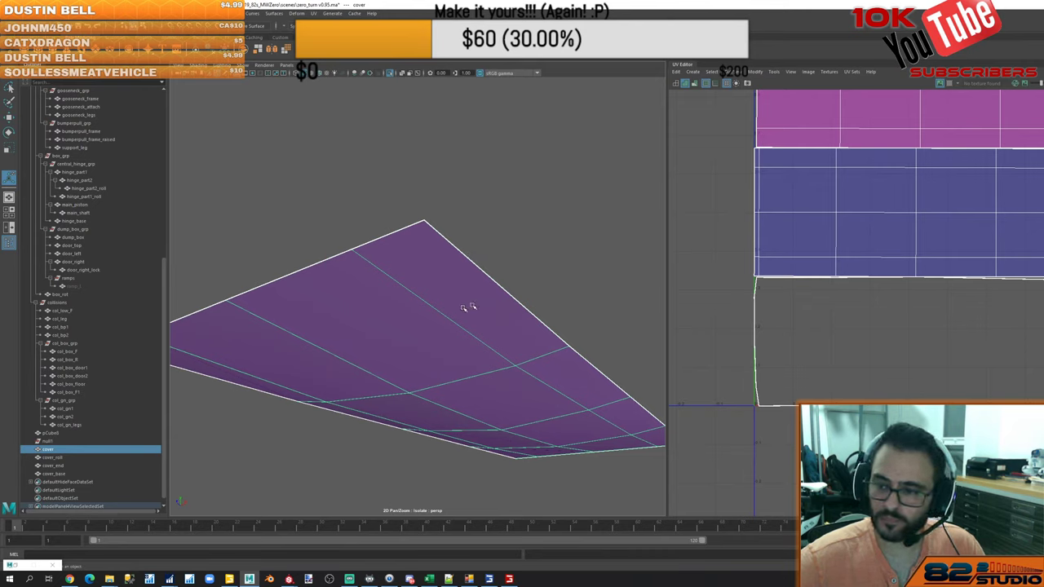
{"action": "scroll", "coordinate": [461, 313], "scroll_direction": "down", "scroll_amount": 4}
{"action": "left_click_drag", "start_coordinate": [461, 314], "coordinate": [475, 331], "text": "alt"}
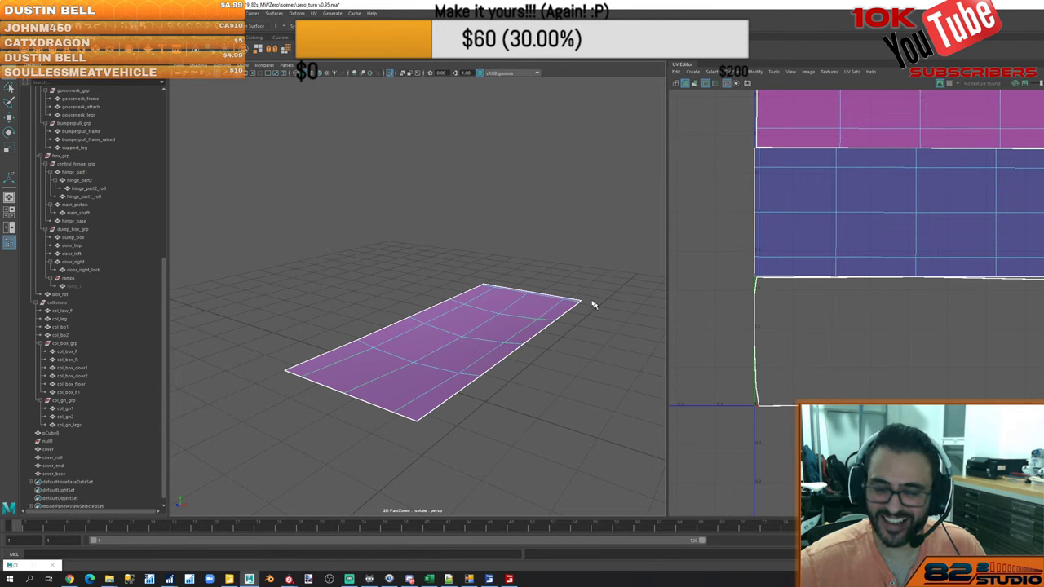
Reproject all of the tarp's UVs from the camera view and cut them along the perimeter of its top faces, then end isolation
{"action": "right_click_drag", "start_coordinate": [597, 196], "coordinate": [626, 196]}
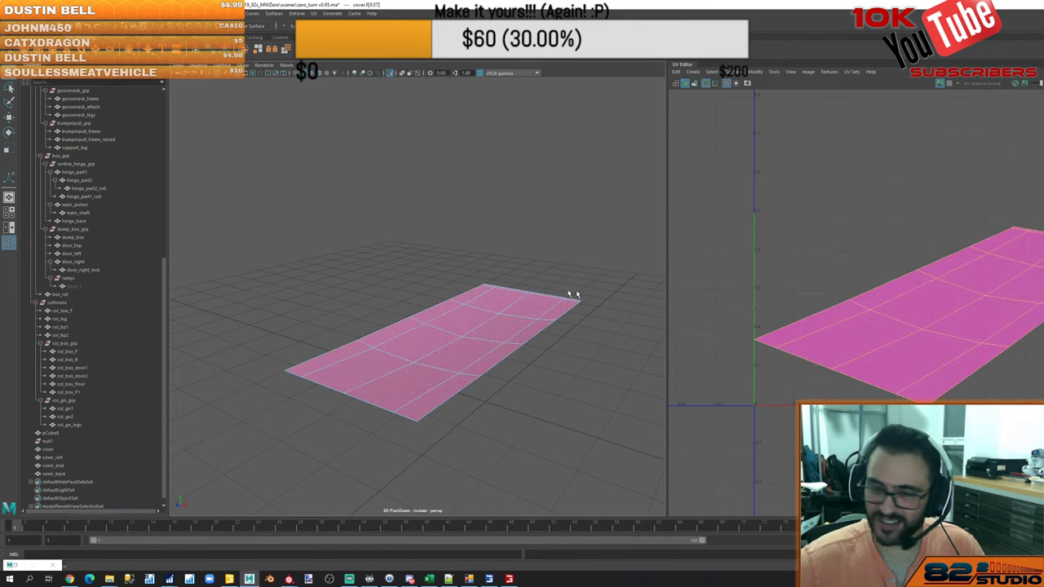
{"action": "scroll", "coordinate": [473, 379], "scroll_direction": "up", "scroll_amount": 3}
{"action": "left_click", "coordinate": [314, 384]}
{"action": "left_click", "coordinate": [344, 397], "text": "shift"}
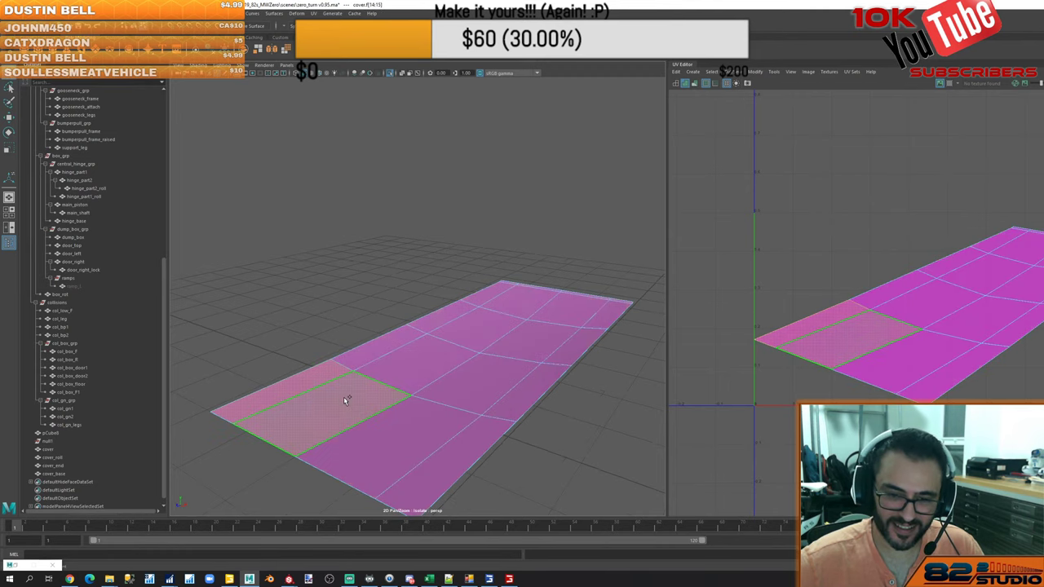
{"action": "left_click", "coordinate": [445, 430], "text": "shift"}
{"action": "left_click", "coordinate": [488, 428], "text": "shift"}
{"action": "mouse_move", "coordinate": [515, 393]}
{"action": "left_mouse_down"}
{"action": "mouse_move", "coordinate": [408, 337]}
{"action": "mouse_move", "coordinate": [509, 287]}
{"action": "mouse_move", "coordinate": [624, 299]}
{"action": "mouse_move", "coordinate": [555, 308]}
{"action": "mouse_move", "coordinate": [505, 300]}
{"action": "mouse_move", "coordinate": [495, 324]}
{"action": "mouse_move", "coordinate": [575, 342]}
{"action": "mouse_move", "coordinate": [512, 344]}
{"action": "left_mouse_up"}
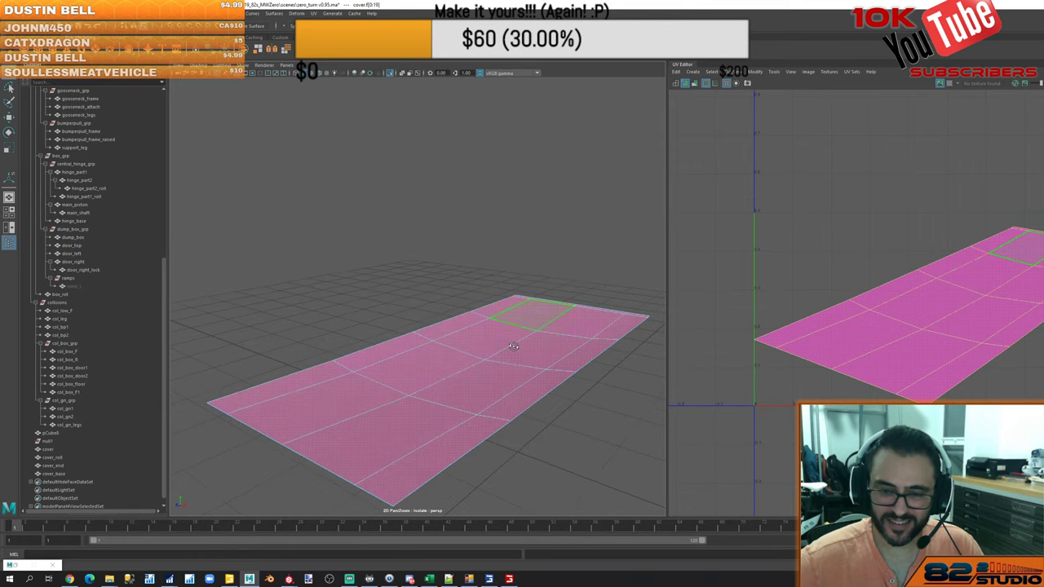
{"action": "right_click_drag", "start_coordinate": [374, 241], "coordinate": [412, 209], "text": "ctrl"}
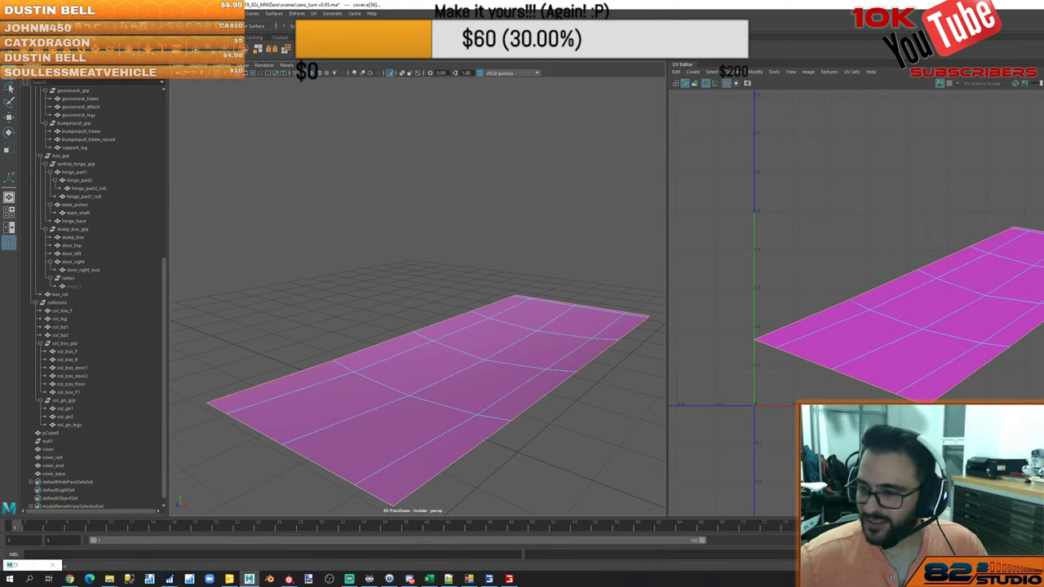
{"action": "scroll", "coordinate": [555, 273], "scroll_direction": "down", "scroll_amount": 4}
{"action": "right_click_drag", "start_coordinate": [558, 268], "coordinate": [594, 259]}
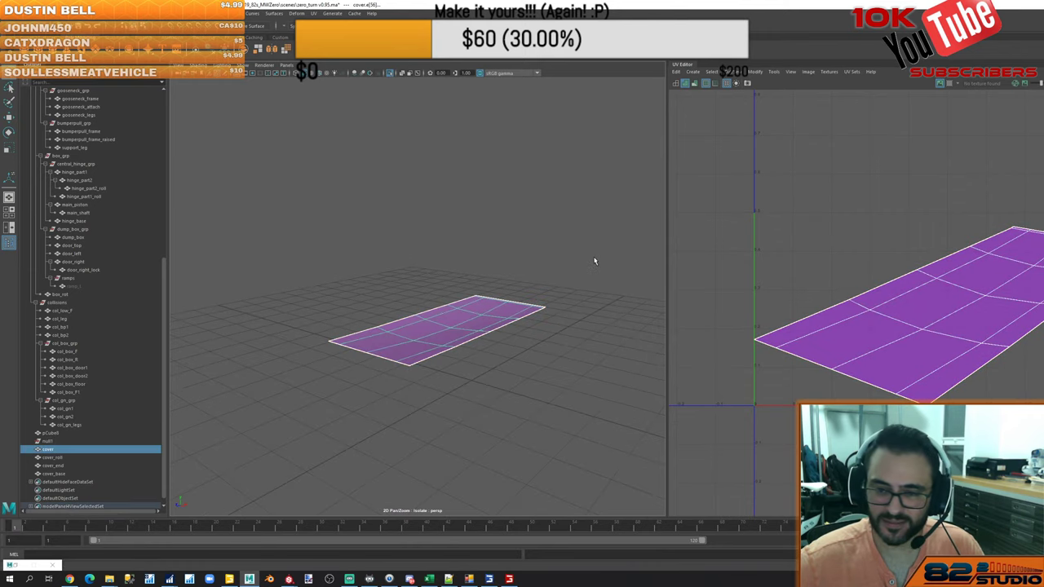
{"action": "left_click", "coordinate": [594, 261]}
{"action": "key", "text": "ctrl+1"}
Unfold and lay out the UVs of cover, cover_roll, cover_end and cover_base together again
{"action": "left_click", "coordinate": [49, 450]}
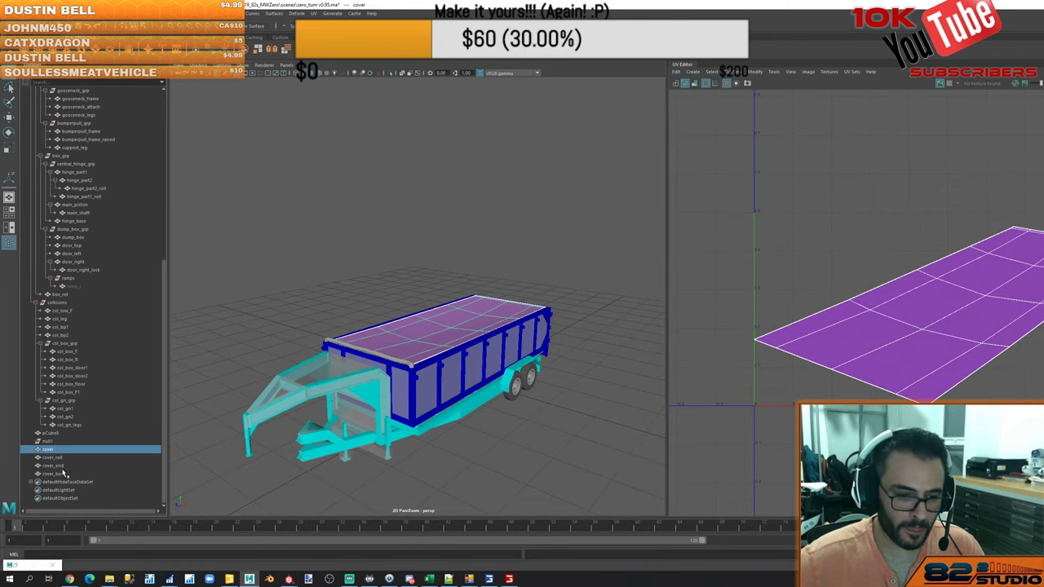
{"action": "left_click", "coordinate": [55, 474], "text": "shift"}
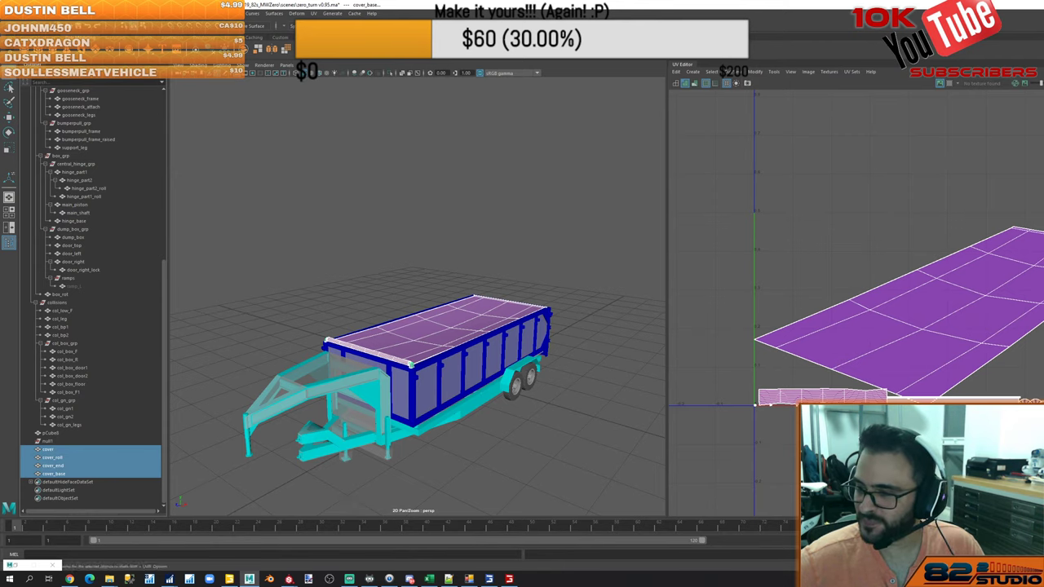
{"action": "key", "text": "ctrl+u"}
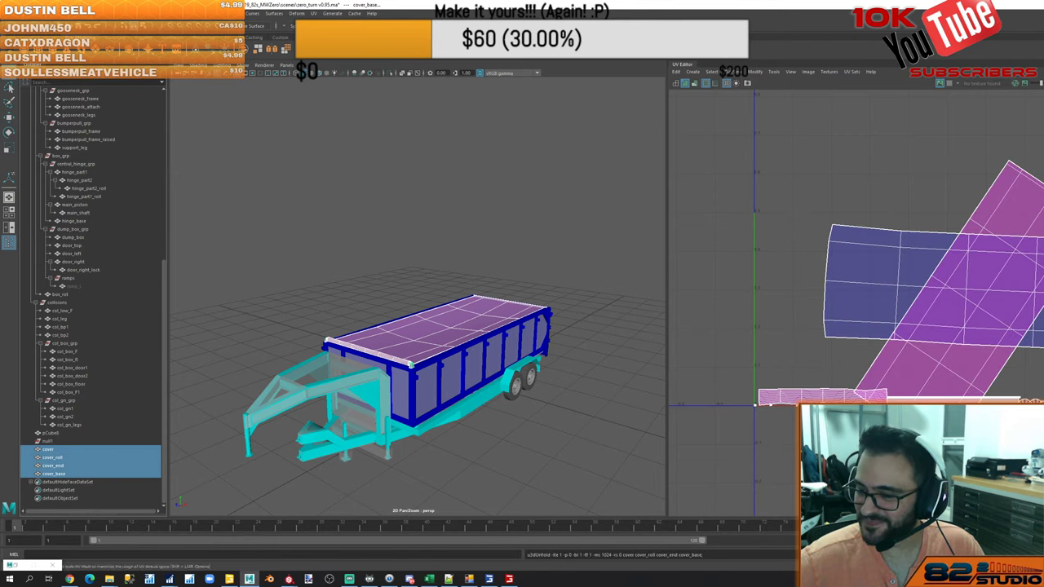
{"action": "key", "text": "ctrl+l"}
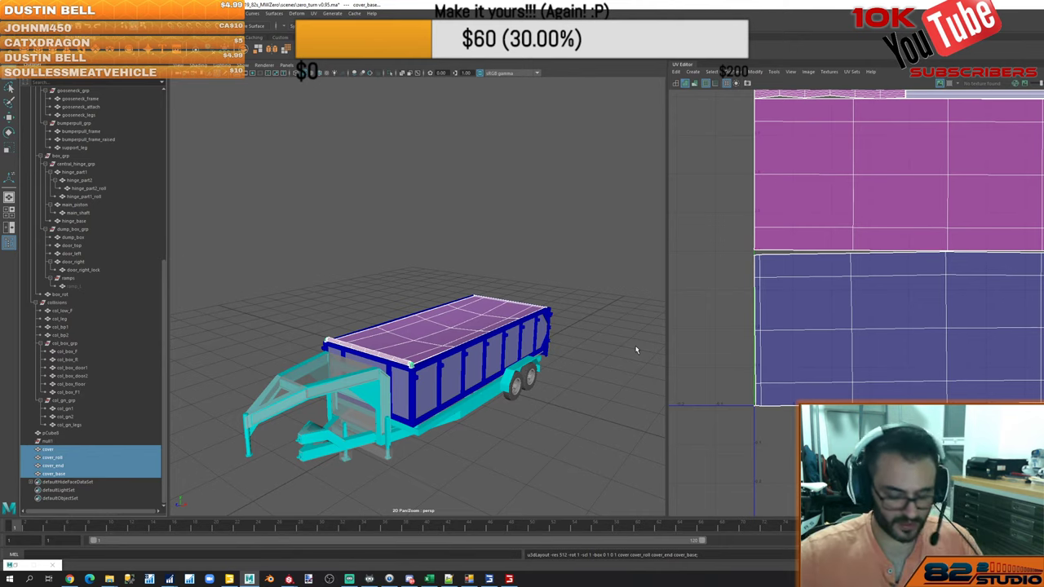
{"action": "key", "text": "alt+Tab"}
{"action": "key", "text": "Escape"}
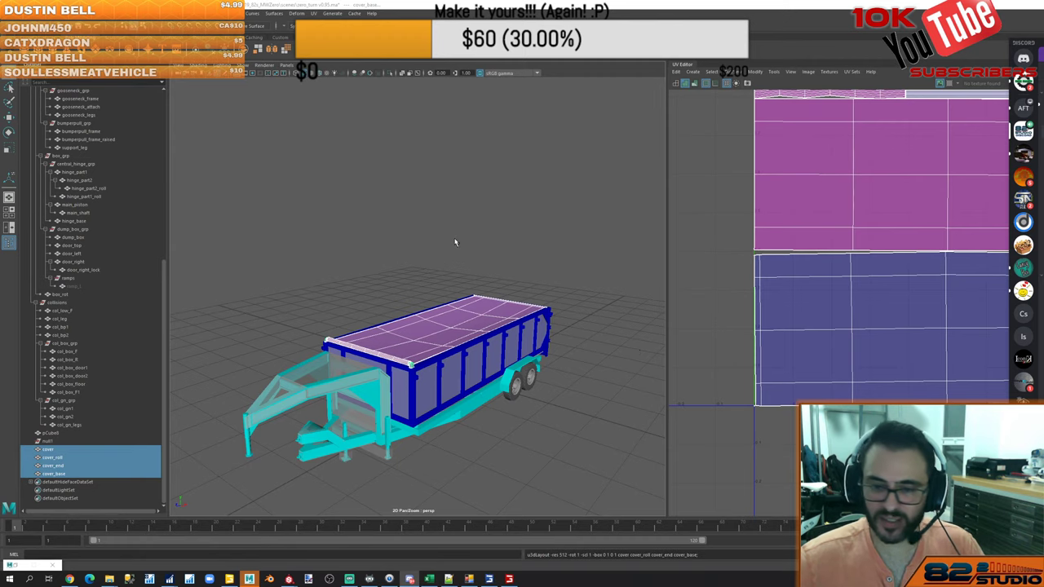
{"action": "scroll", "coordinate": [911, 318], "scroll_direction": "down", "scroll_amount": 3}
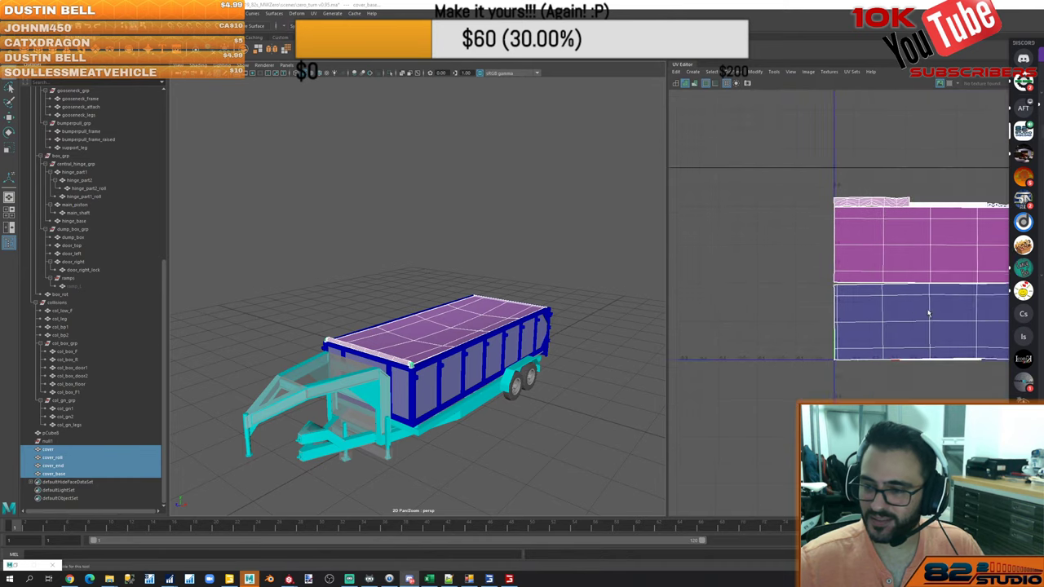
{"action": "middle_click_drag", "start_coordinate": [977, 278], "coordinate": [888, 295], "text": "alt"}
{"action": "left_click", "coordinate": [576, 238]}
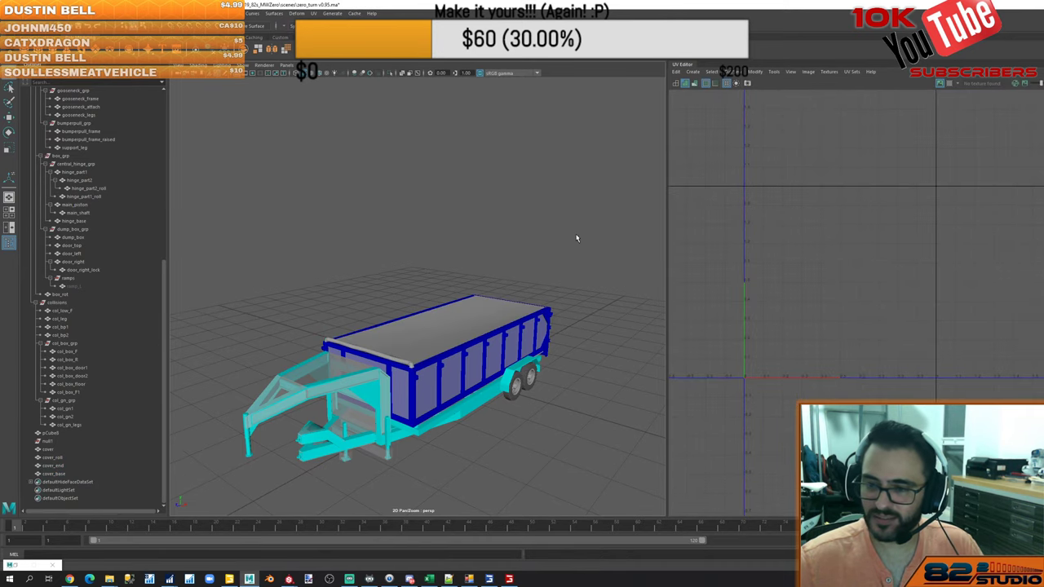
Assign a new Lambert material named cover_mat1 to cover, cover_roll, cover_end and cover_base
{"action": "left_click", "coordinate": [62, 451]}
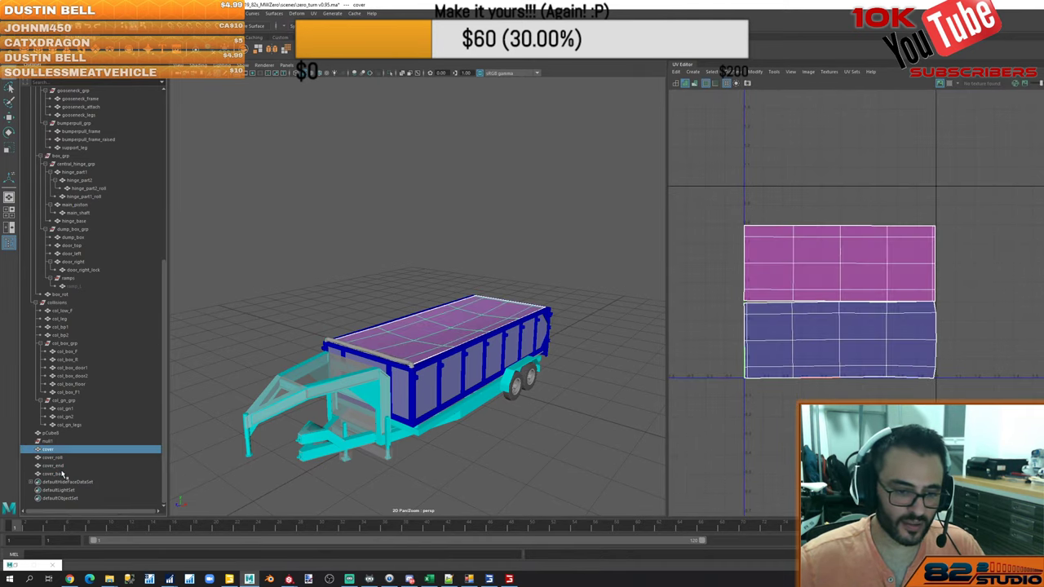
{"action": "left_click", "coordinate": [63, 473], "text": "shift"}
{"action": "right_click", "coordinate": [265, 267]}
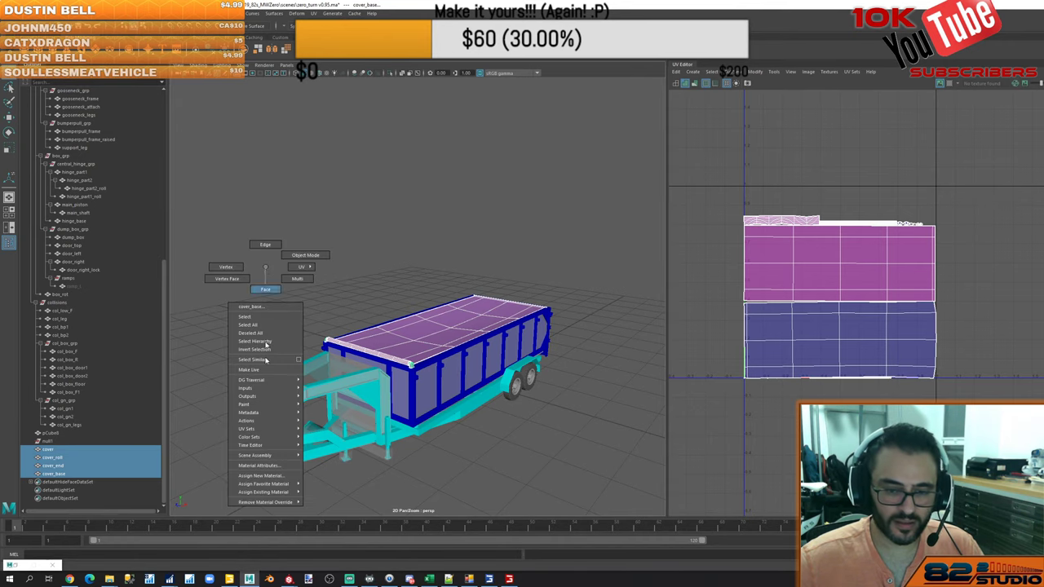
{"action": "left_click", "coordinate": [277, 475]}
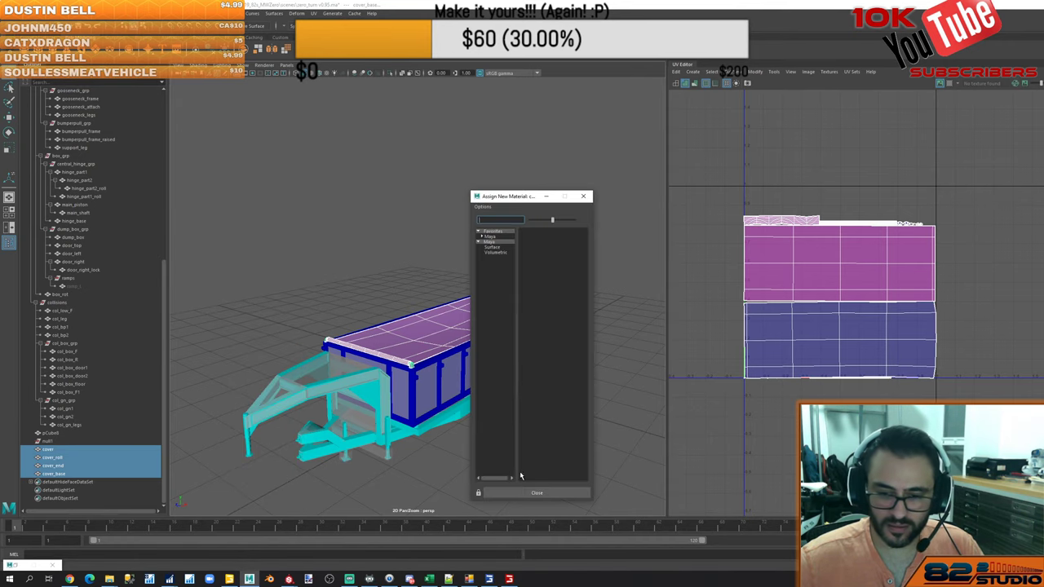
{"action": "left_click", "coordinate": [550, 461]}
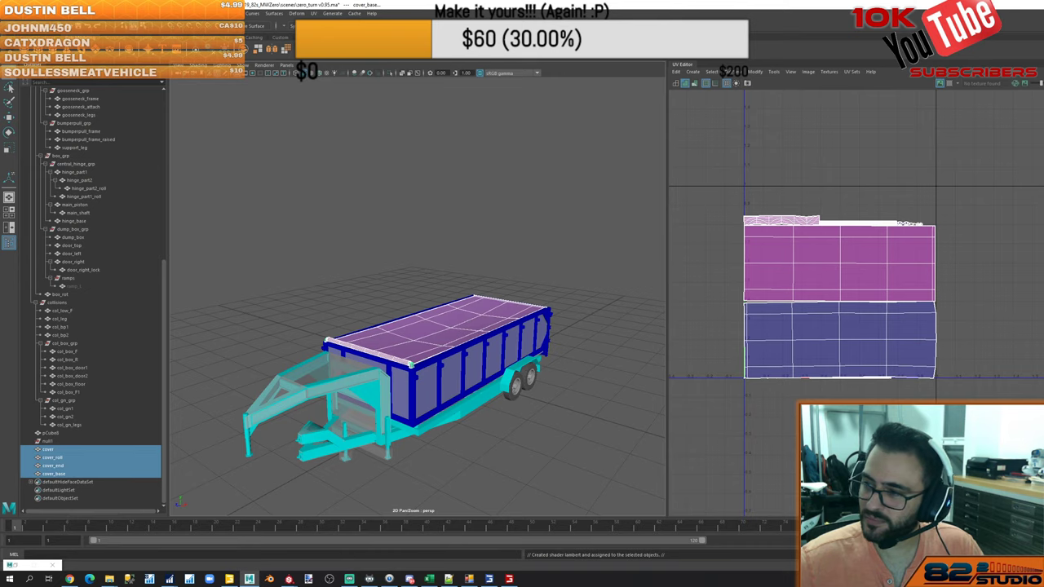
{"action": "type", "text": "cover_mat1"}
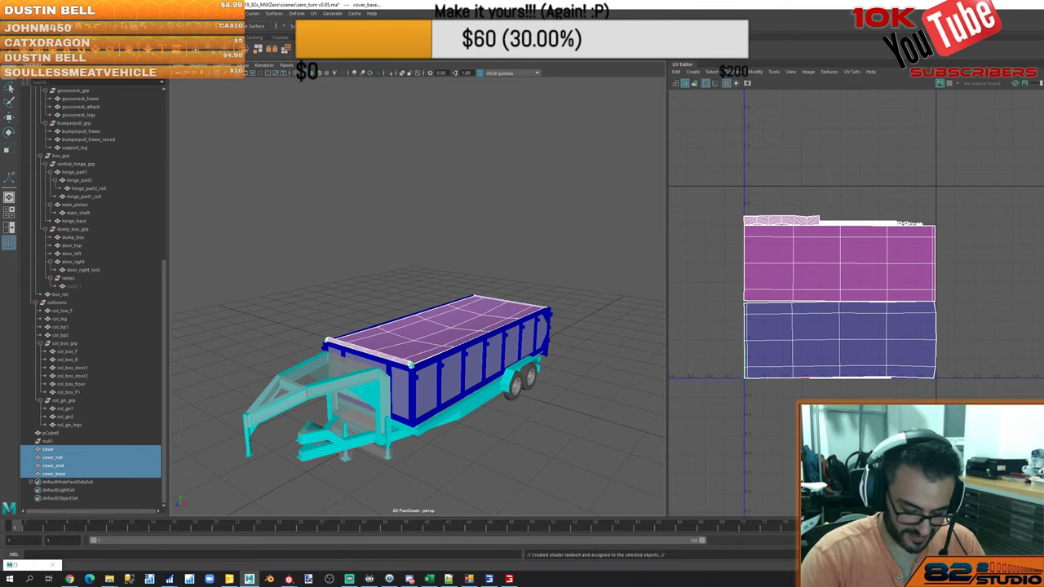
{"action": "key", "text": "Return"}
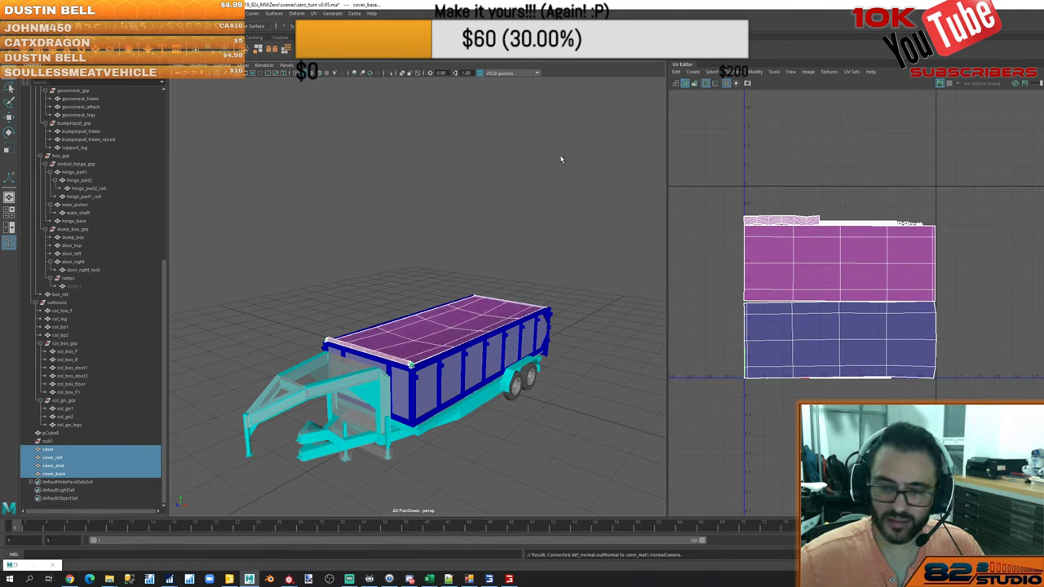
{"action": "left_click", "coordinate": [541, 206]}
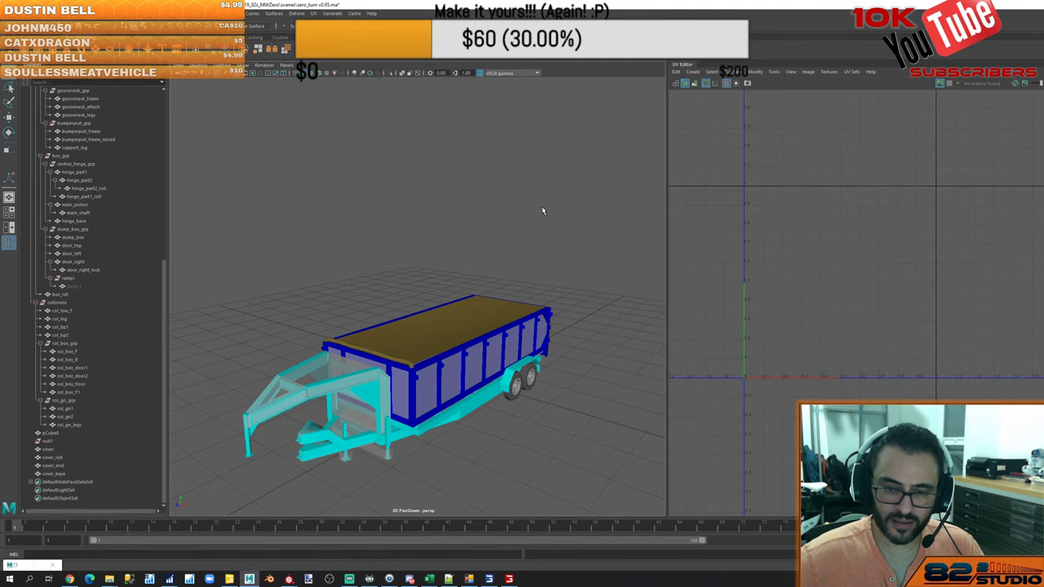
Export the four cover meshes together with dump_box as trailer_D_cover.fbx in the _substance folder
{"action": "left_click", "coordinate": [74, 457]}
{"action": "left_click", "coordinate": [77, 452]}
{"action": "left_click", "coordinate": [75, 474], "text": "shift"}
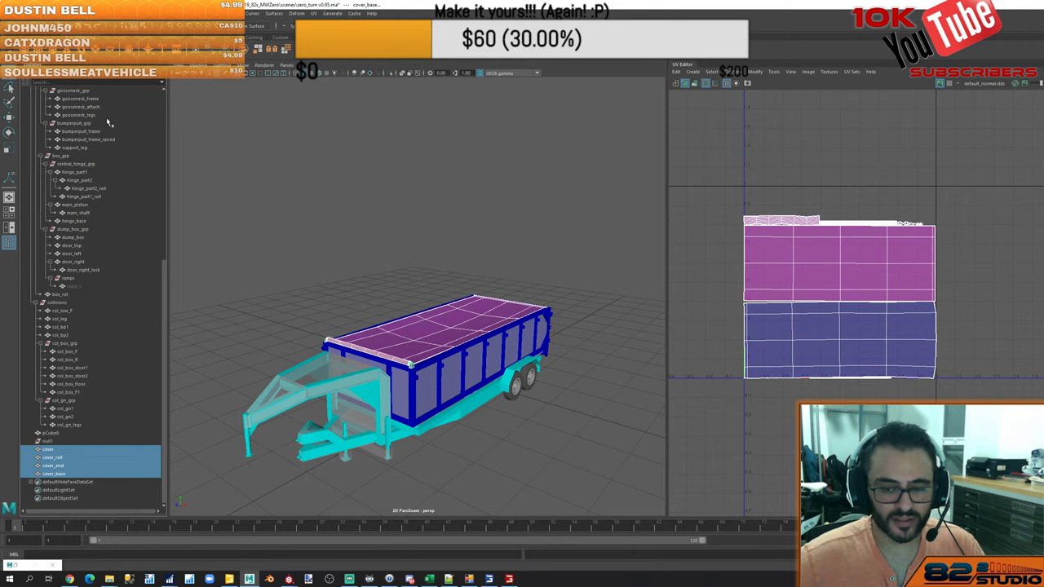
{"action": "left_click", "coordinate": [114, 236], "text": "ctrl"}
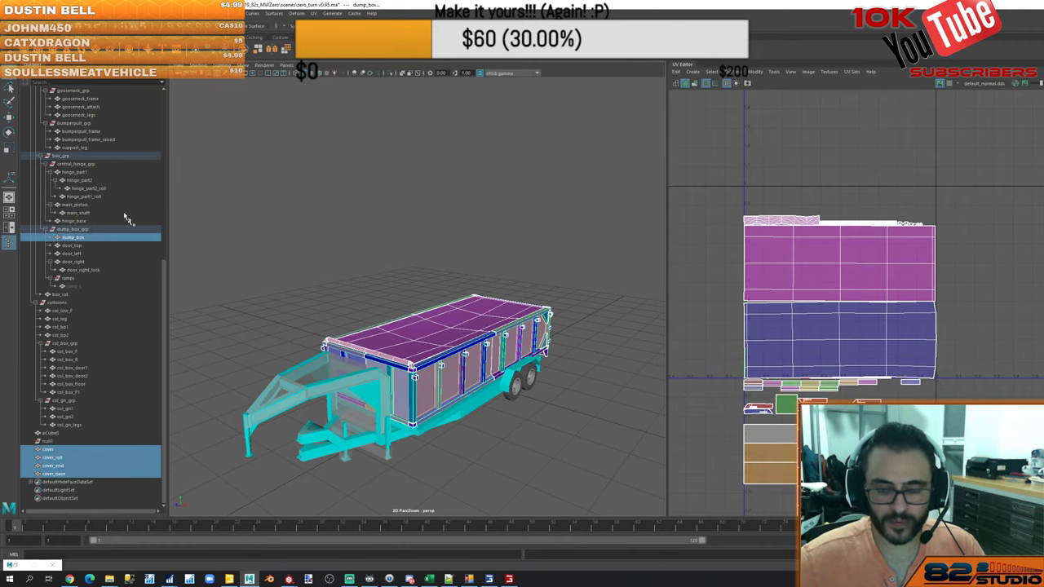
{"action": "left_click", "coordinate": [8, 13]}
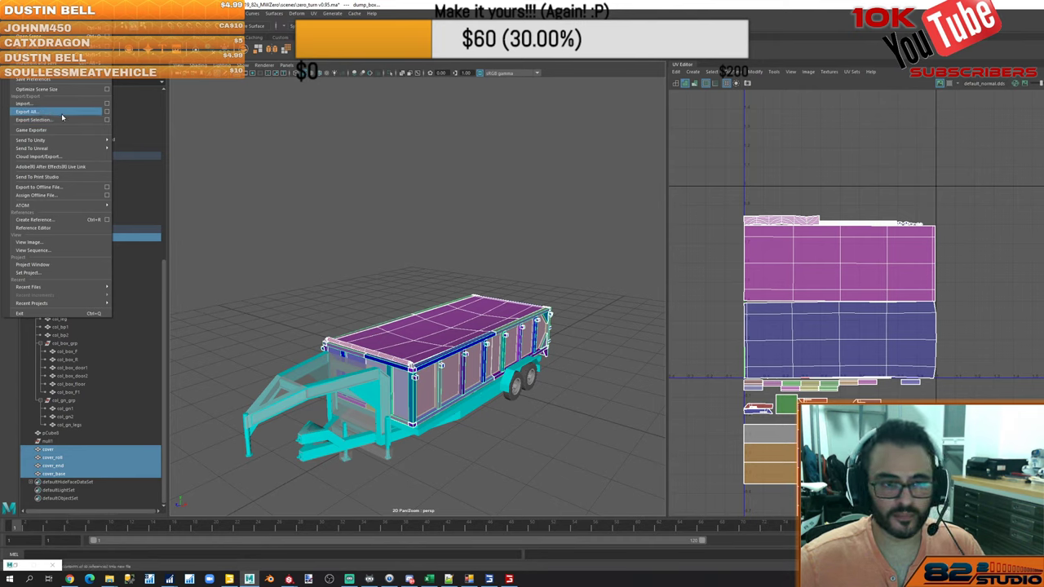
{"action": "left_click", "coordinate": [49, 119]}
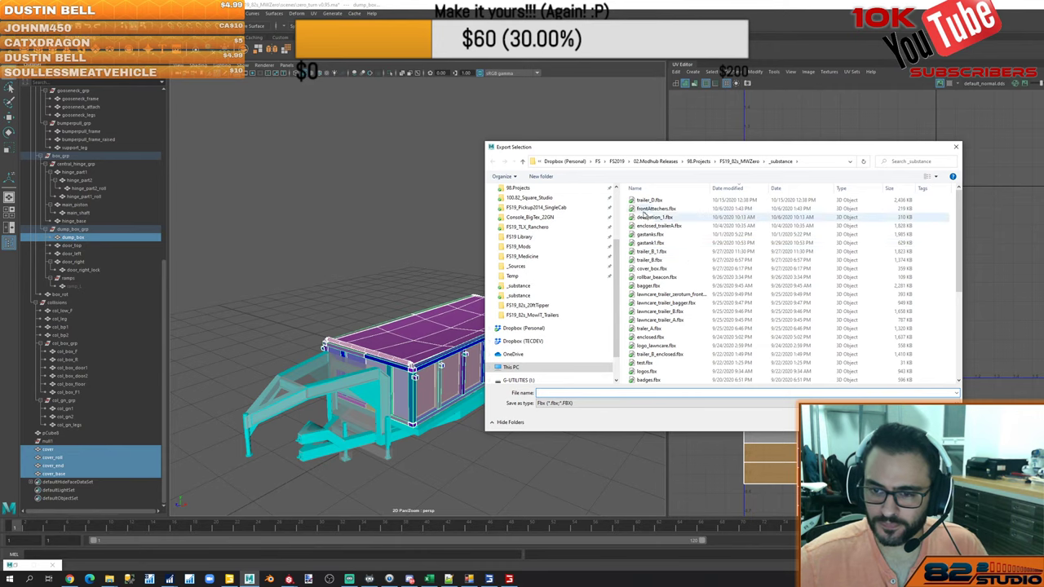
{"action": "left_click", "coordinate": [644, 200]}
{"action": "left_click", "coordinate": [558, 393]}
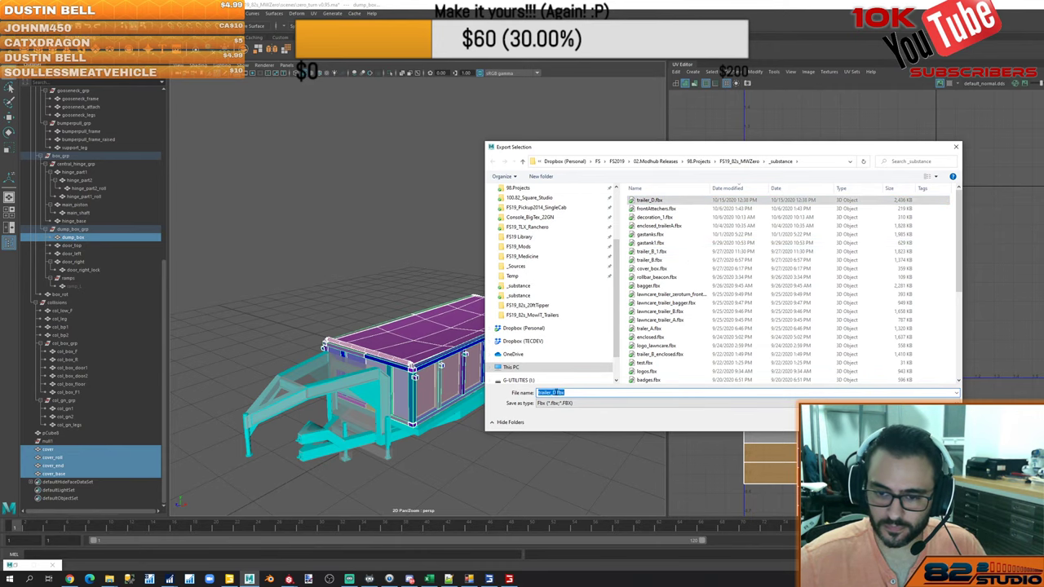
{"action": "left_click", "coordinate": [556, 394]}
{"action": "key", "text": "Return"}
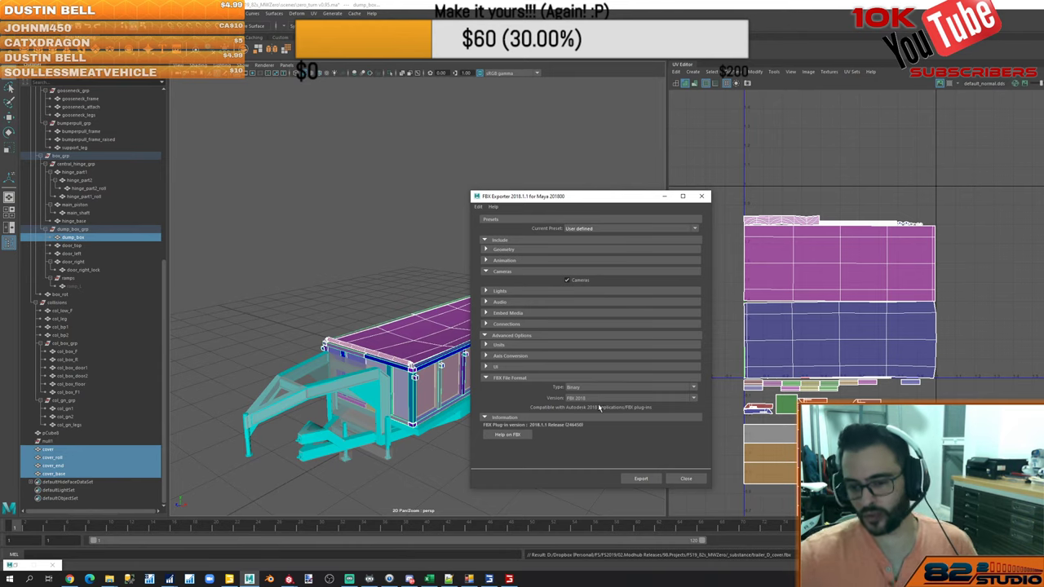
{"action": "left_click", "coordinate": [641, 479]}
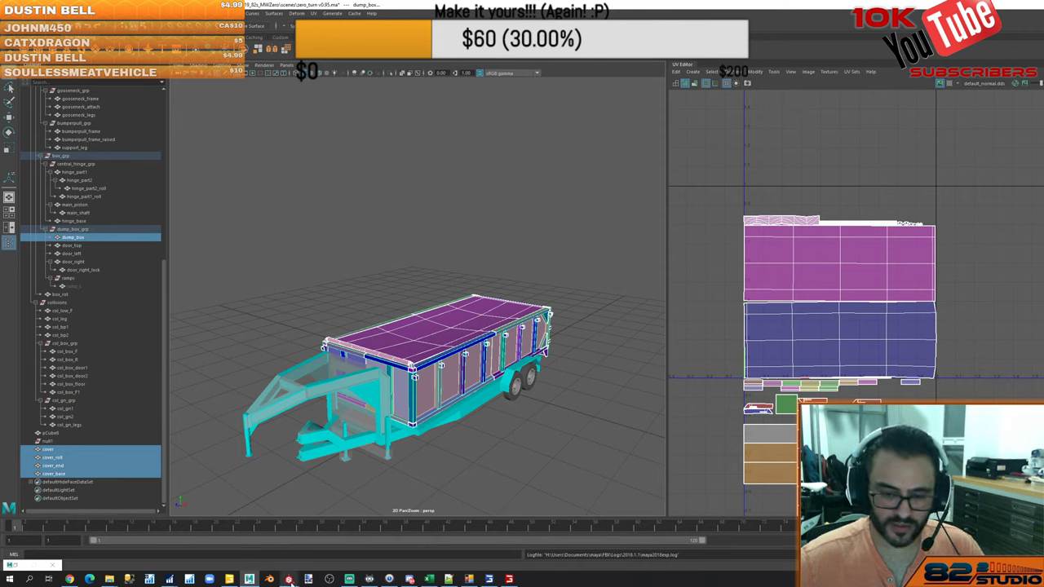
Switch to Substance Painter and create a new project from trailer_D_cover.fbx with the GIANTS Engine8 template at 2048 resolution
{"action": "mouse_move", "coordinate": [288, 579]}
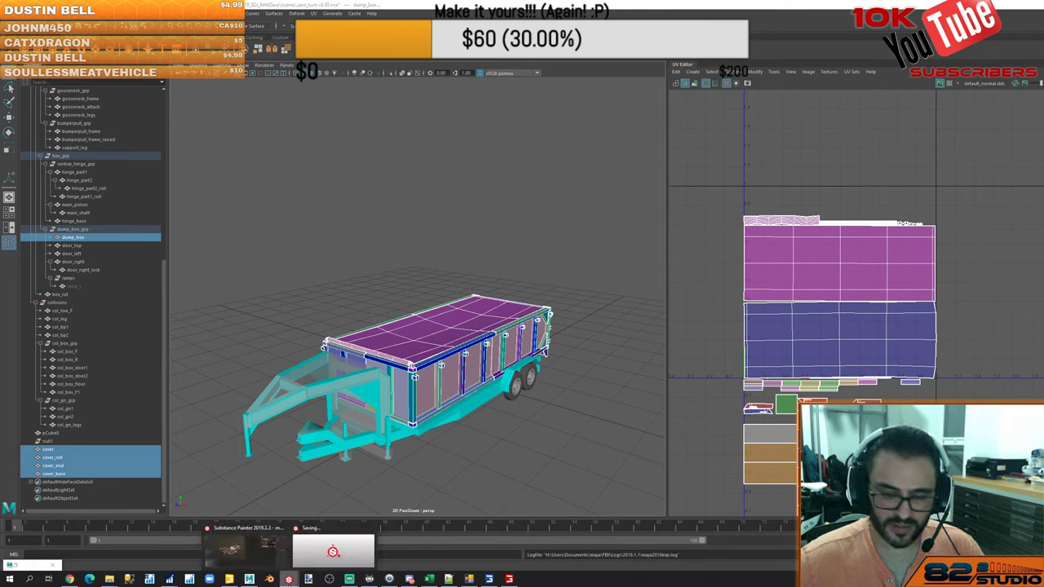
{"action": "left_click", "coordinate": [343, 541]}
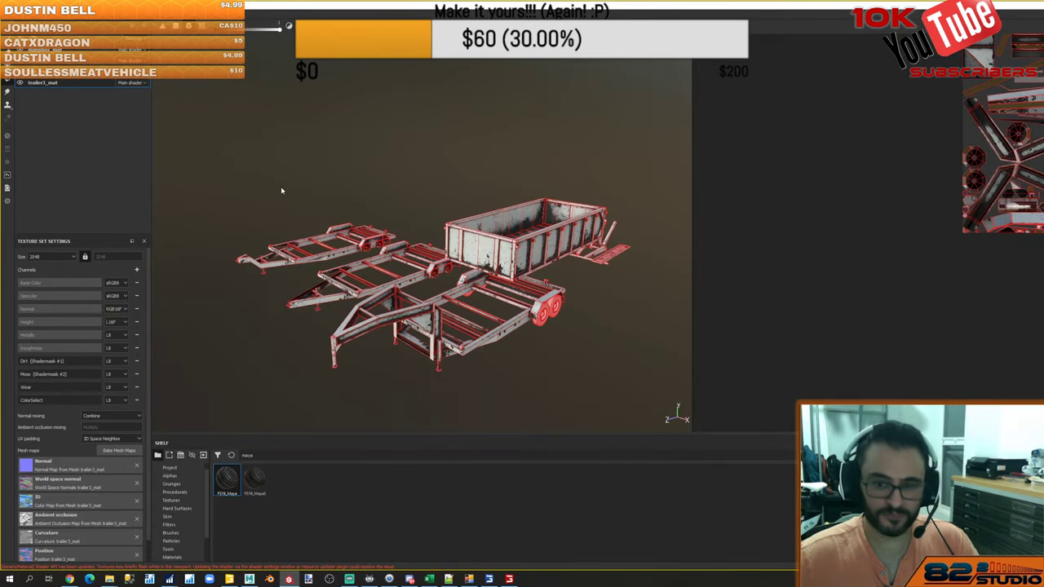
{"action": "middle_click_drag", "start_coordinate": [406, 217], "coordinate": [358, 168], "text": "alt"}
{"action": "scroll", "coordinate": [357, 168], "scroll_direction": "up", "scroll_amount": 2}
{"action": "scroll", "coordinate": [358, 168], "scroll_direction": "down", "scroll_amount": 2}
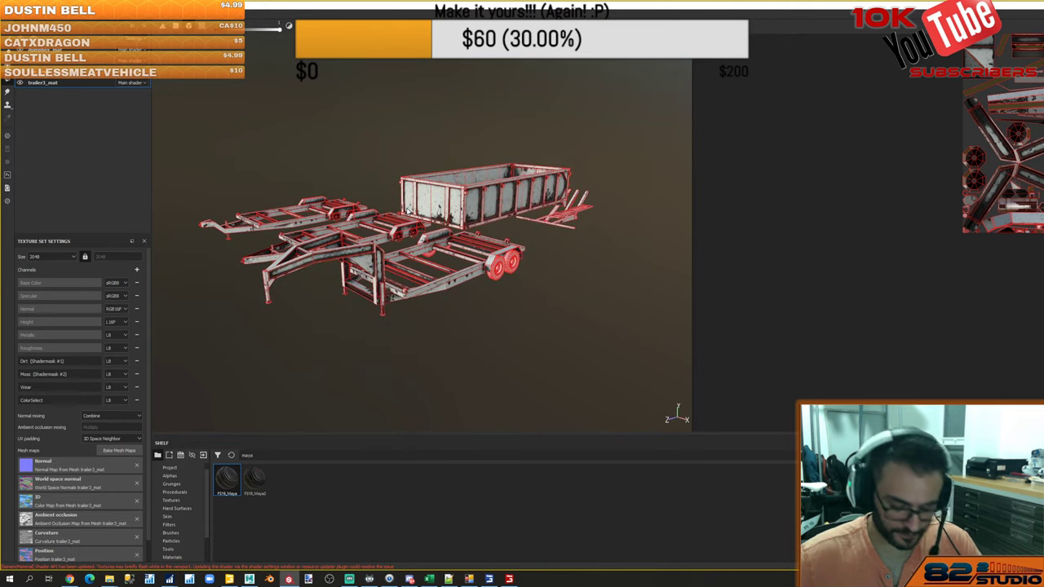
{"action": "key", "text": "ctrl+n"}
{"action": "left_click", "coordinate": [782, 203]}
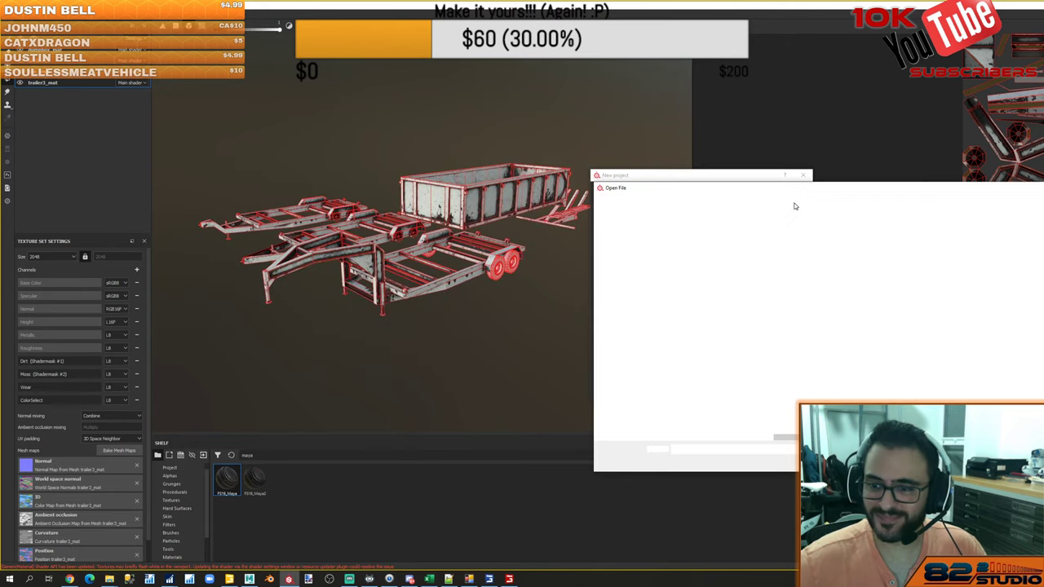
{"action": "double_click", "coordinate": [818, 241]}
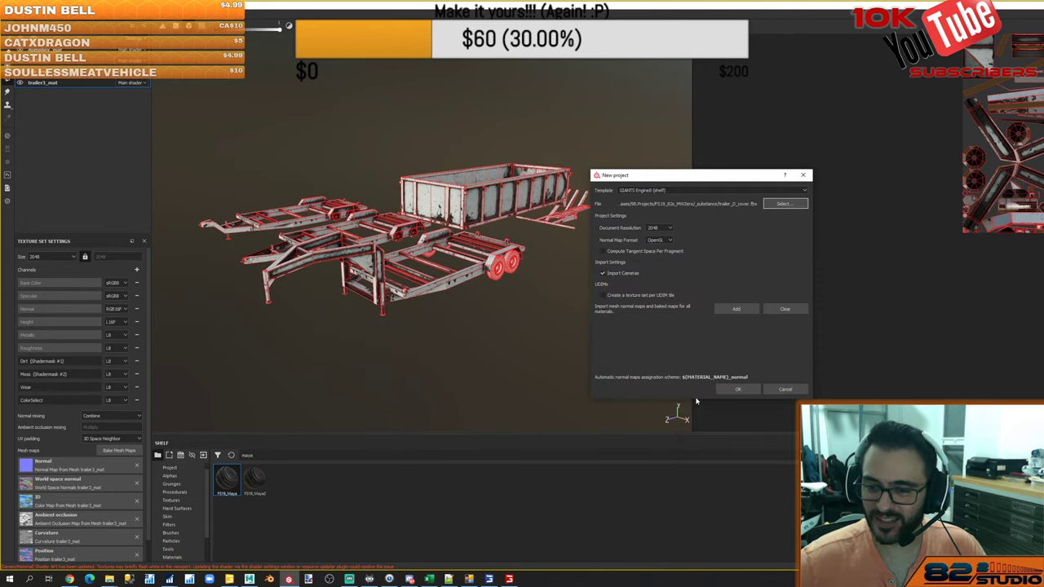
{"action": "left_click", "coordinate": [731, 391]}
{"action": "left_click", "coordinate": [687, 302]}
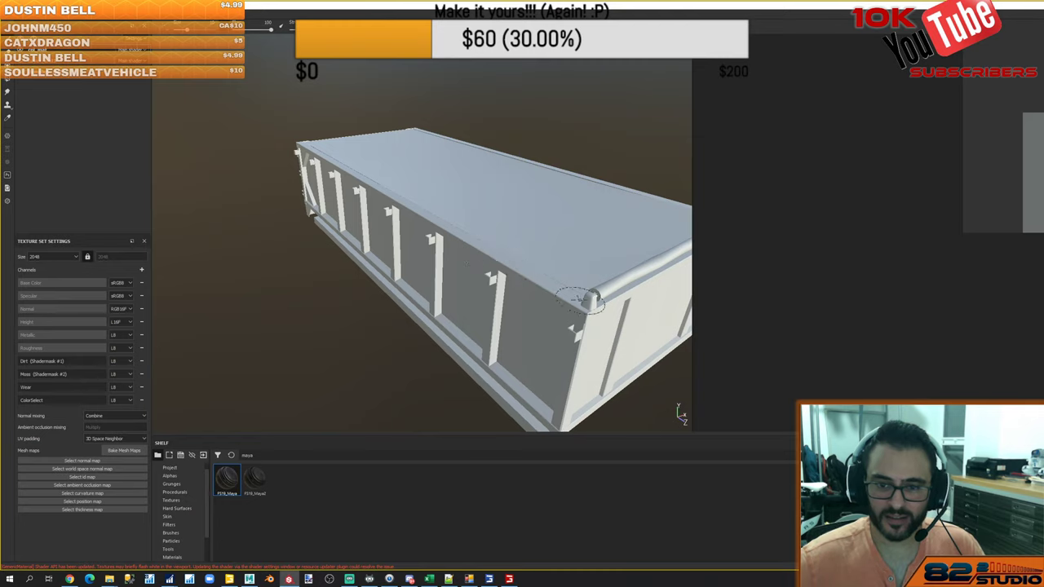
Bake the normal, world space normal, ID, ambient occlusion, curvature, position and thickness maps for cover_mat1
{"action": "left_click_drag", "start_coordinate": [595, 304], "coordinate": [438, 270], "text": "alt"}
{"action": "middle_click_drag", "start_coordinate": [536, 254], "coordinate": [515, 257], "text": "alt"}
{"action": "left_click_drag", "start_coordinate": [515, 257], "coordinate": [347, 244], "text": "alt"}
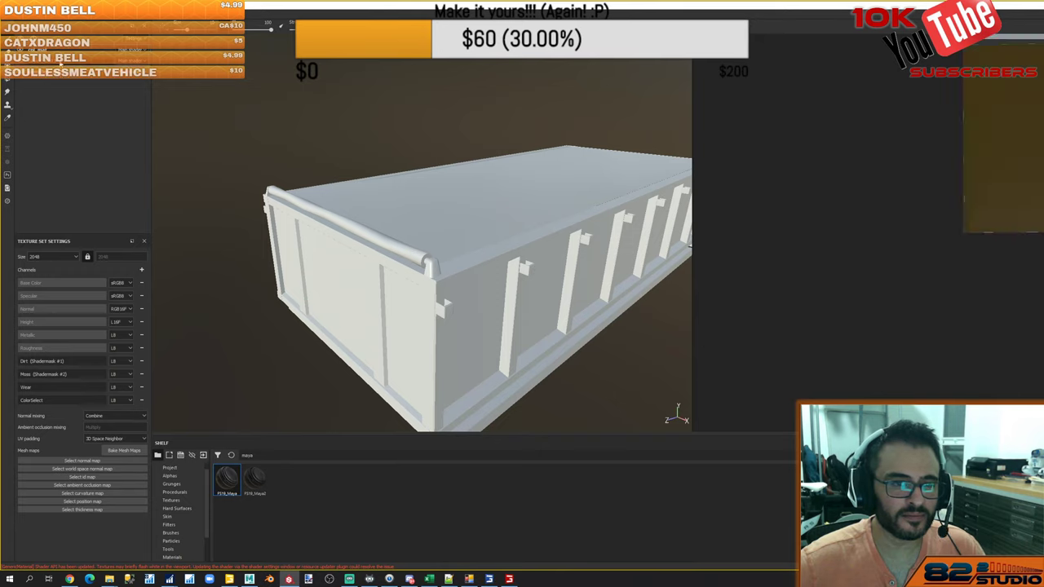
{"action": "left_click", "coordinate": [123, 450]}
{"action": "left_click_drag", "start_coordinate": [420, 365], "coordinate": [506, 367], "text": "alt"}
{"action": "left_click", "coordinate": [775, 416]}
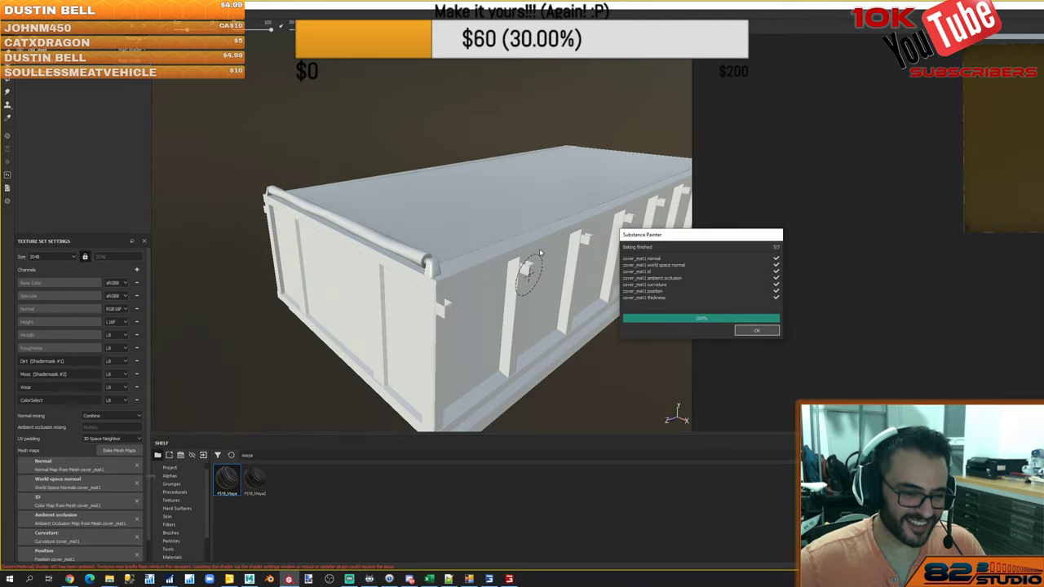
{"action": "left_click", "coordinate": [757, 332]}
{"action": "left_click_drag", "start_coordinate": [453, 225], "coordinate": [478, 270], "text": "alt"}
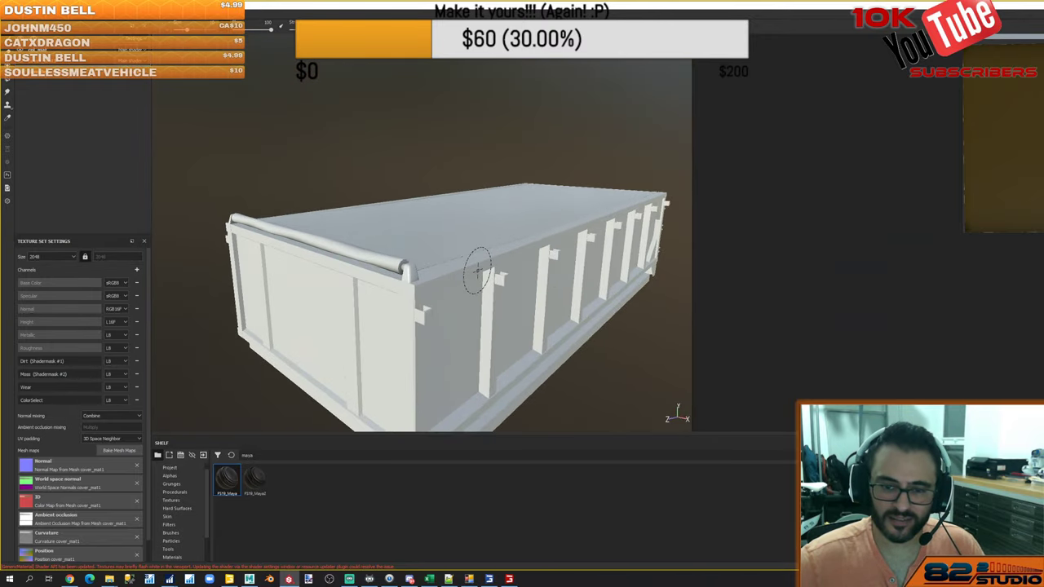
{"action": "key", "text": "alt+Tab"}
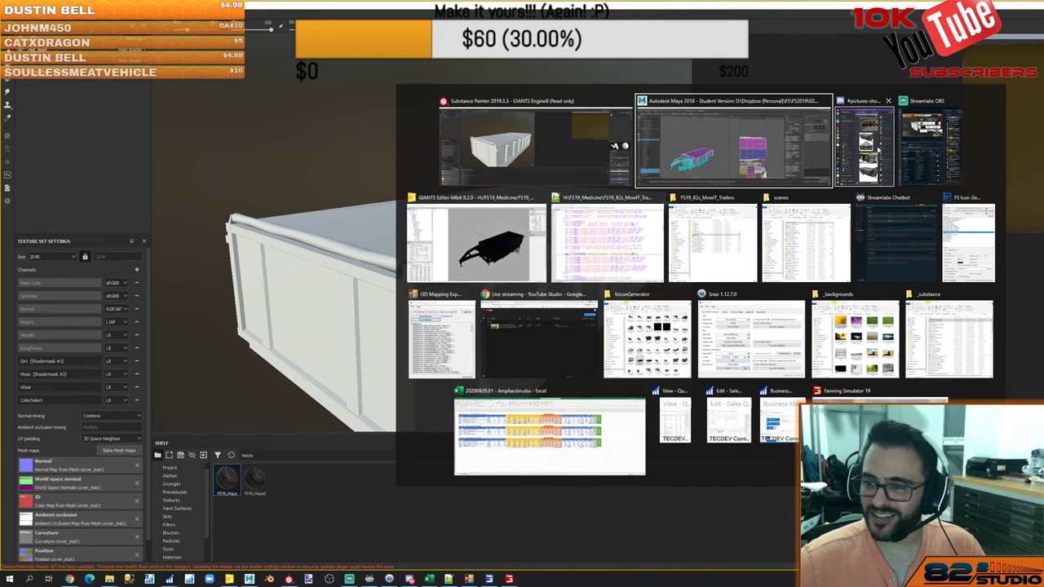
{"action": "left_click", "coordinate": [864, 153]}
{"action": "left_click", "coordinate": [1025, 84]}
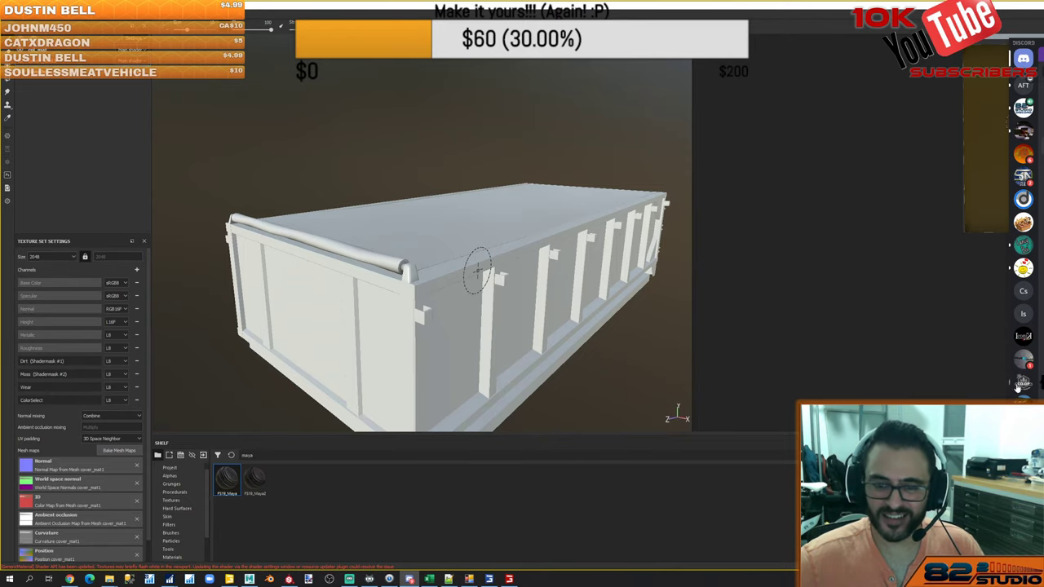
Search the shelf for canvas and apply the fabric canvas material to the whole cover_mat1 texture set
{"action": "left_click_drag", "start_coordinate": [479, 272], "coordinate": [448, 164], "text": "alt"}
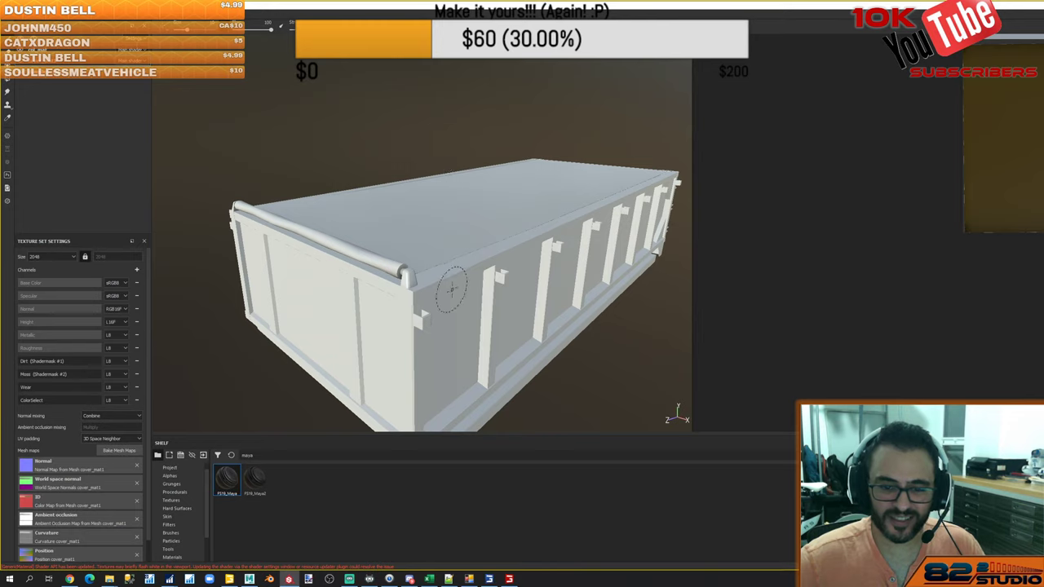
{"action": "key", "text": "BackSpace"}
{"action": "key", "text": "BackSpace"}
{"action": "key", "text": "BackSpace"}
{"action": "key", "text": "BackSpace"}
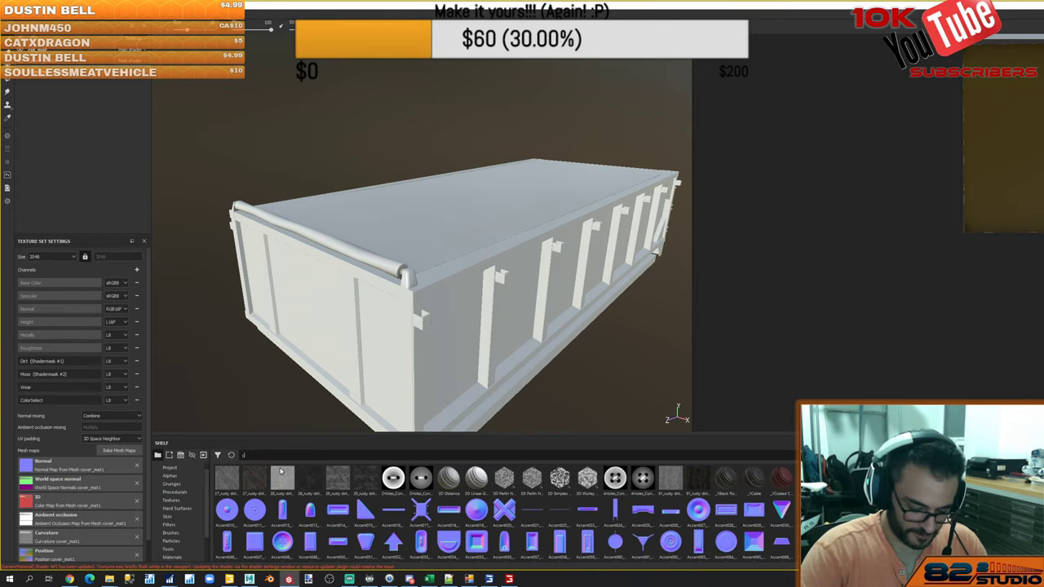
{"action": "type", "text": "canvas"}
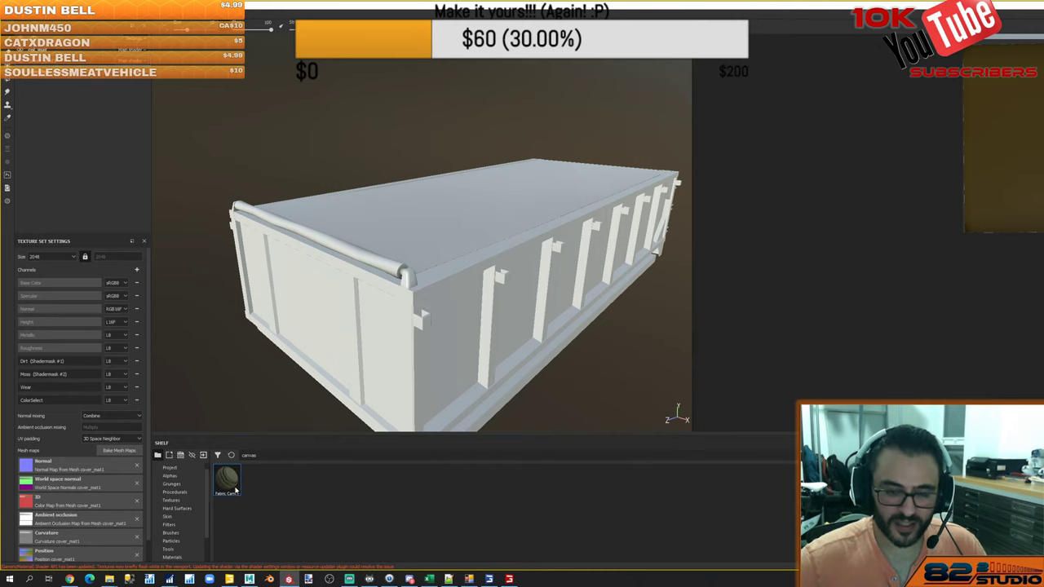
{"action": "left_click_drag", "start_coordinate": [228, 481], "coordinate": [668, 234]}
{"action": "scroll", "coordinate": [1036, 147], "scroll_direction": "down", "scroll_amount": 3}
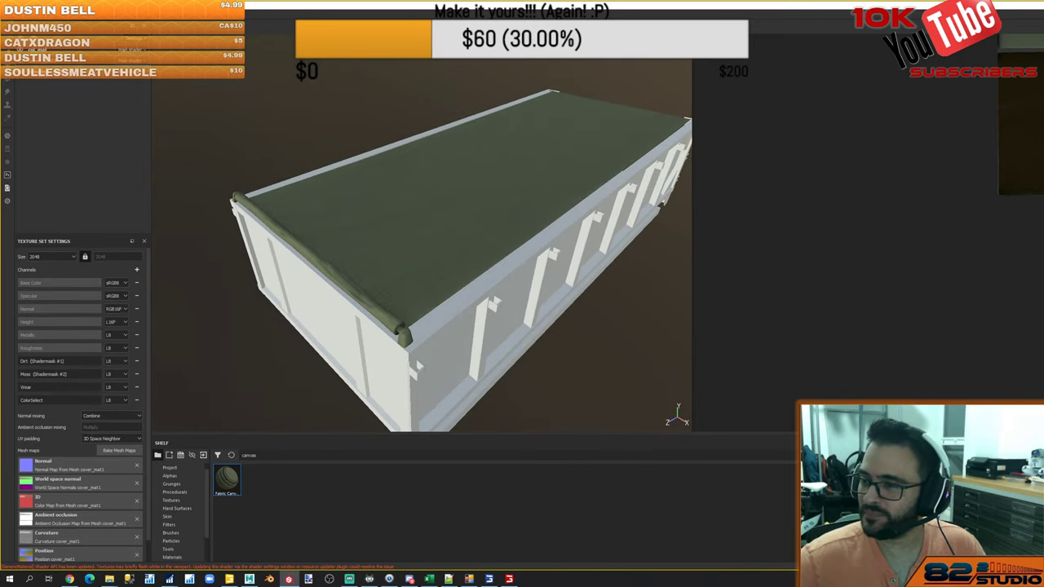
{"action": "middle_click_drag", "start_coordinate": [1043, 163], "coordinate": [854, 323], "text": "alt"}
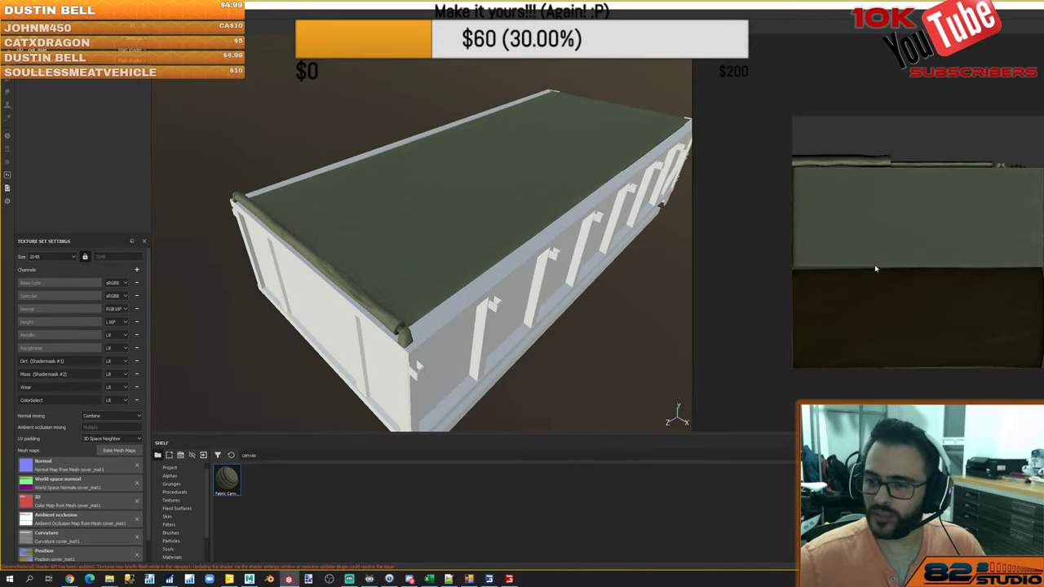
{"action": "left_click_drag", "start_coordinate": [693, 251], "coordinate": [857, 243]}
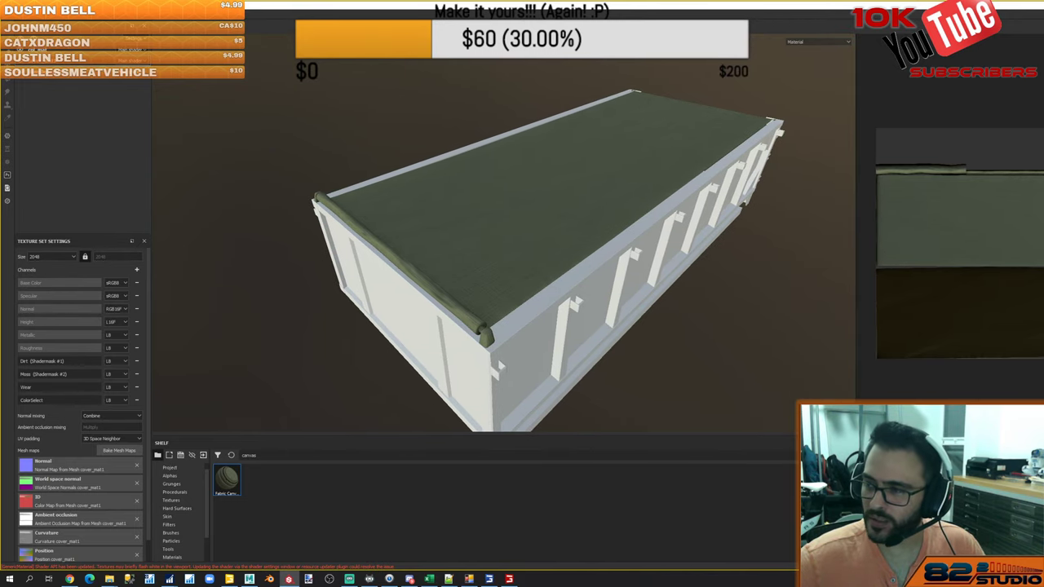
Mask out the canvas material and use polygon fill to restore it only on the tarp and its roll
{"action": "key", "text": "Delete"}
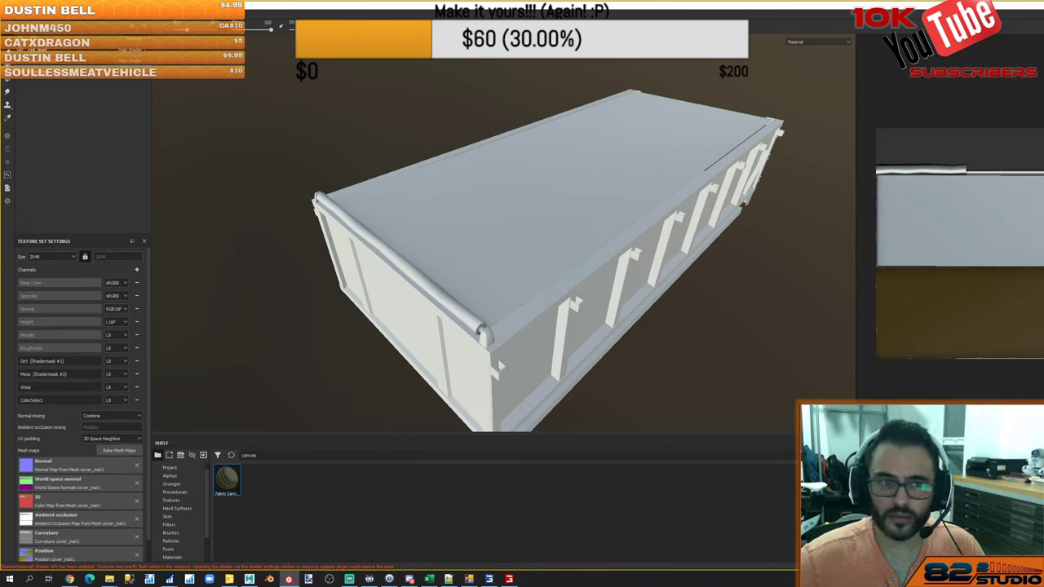
{"action": "left_click", "coordinate": [10, 80]}
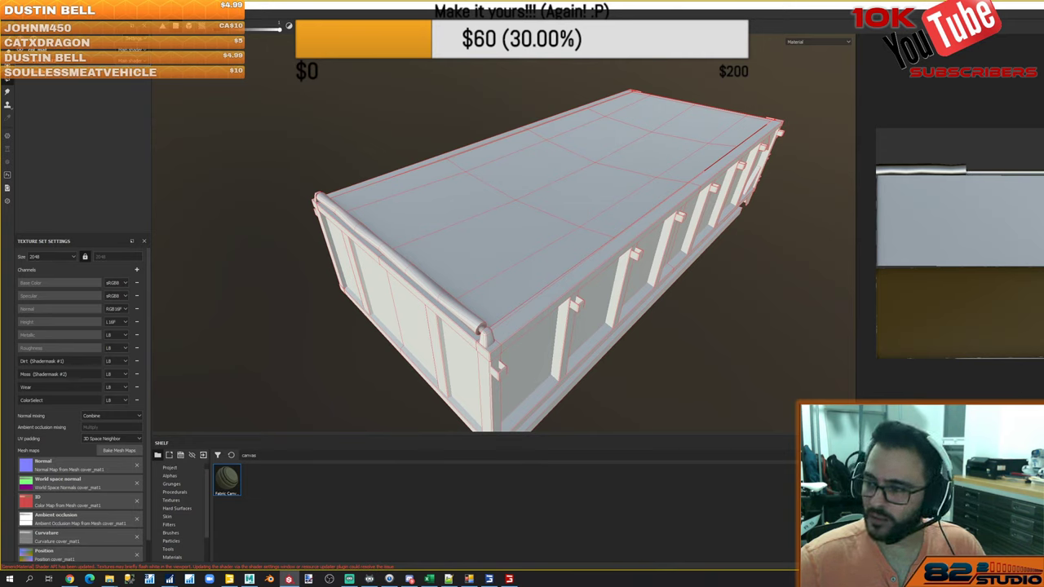
{"action": "left_click", "coordinate": [613, 190]}
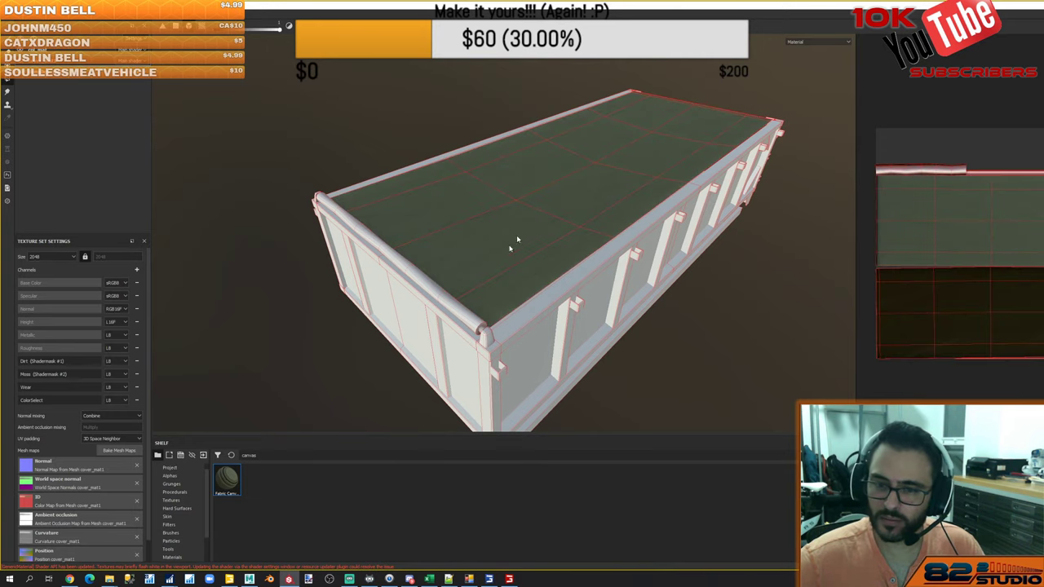
{"action": "left_click", "coordinate": [456, 307]}
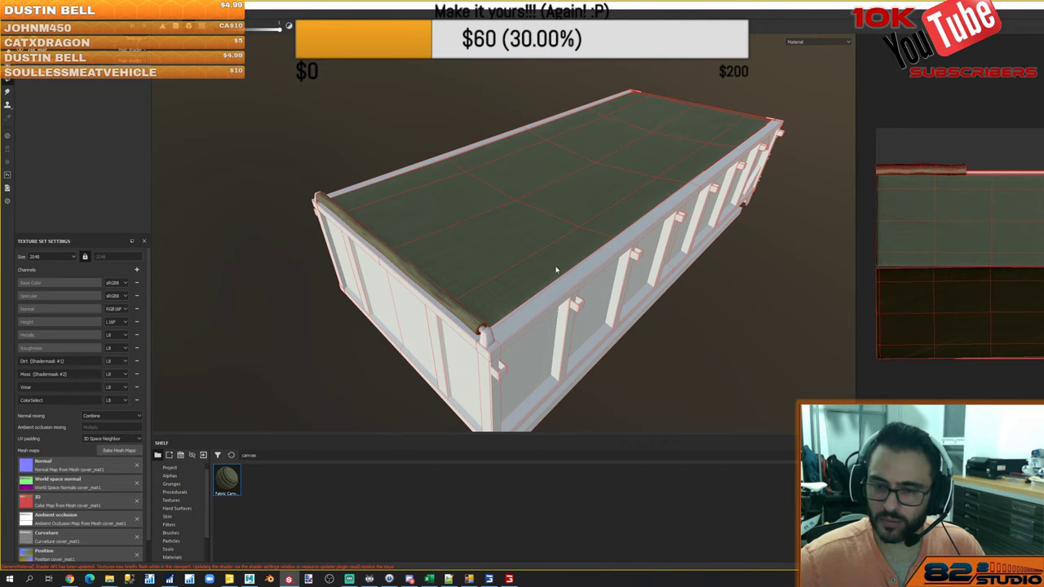
Examine the canvas material along the tarp's surface, edges and end rod at close range
{"action": "left_click_drag", "start_coordinate": [597, 289], "coordinate": [507, 330], "text": "alt"}
{"action": "scroll", "coordinate": [606, 273], "scroll_direction": "up", "scroll_amount": 5}
{"action": "middle_click_drag", "start_coordinate": [557, 320], "coordinate": [623, 265], "text": "alt"}
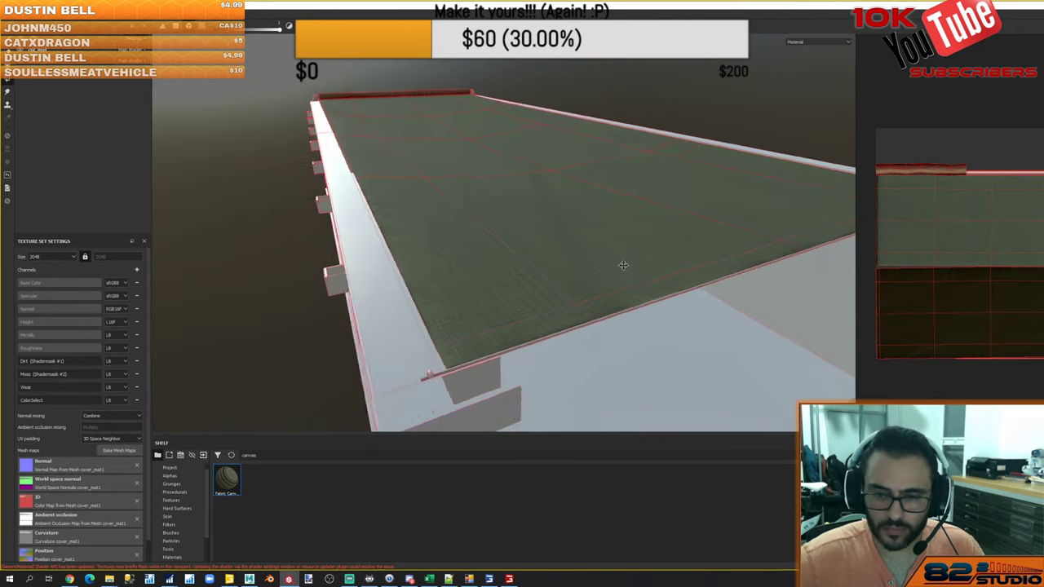
{"action": "left_click_drag", "start_coordinate": [623, 266], "coordinate": [596, 394], "text": "alt"}
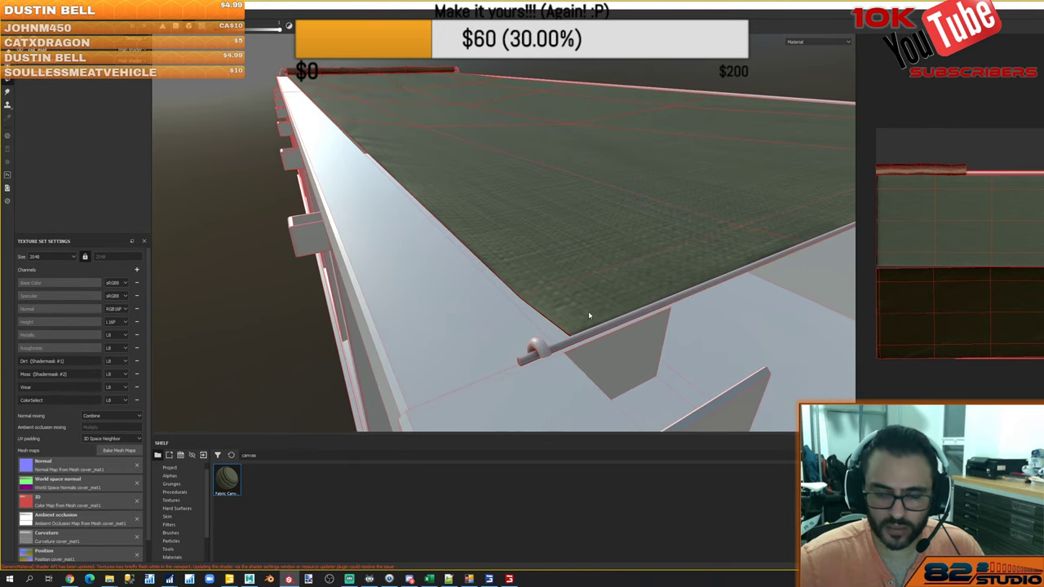
{"action": "scroll", "coordinate": [581, 309], "scroll_direction": "down", "scroll_amount": 6}
{"action": "left_click_drag", "start_coordinate": [581, 309], "coordinate": [589, 271], "text": "alt"}
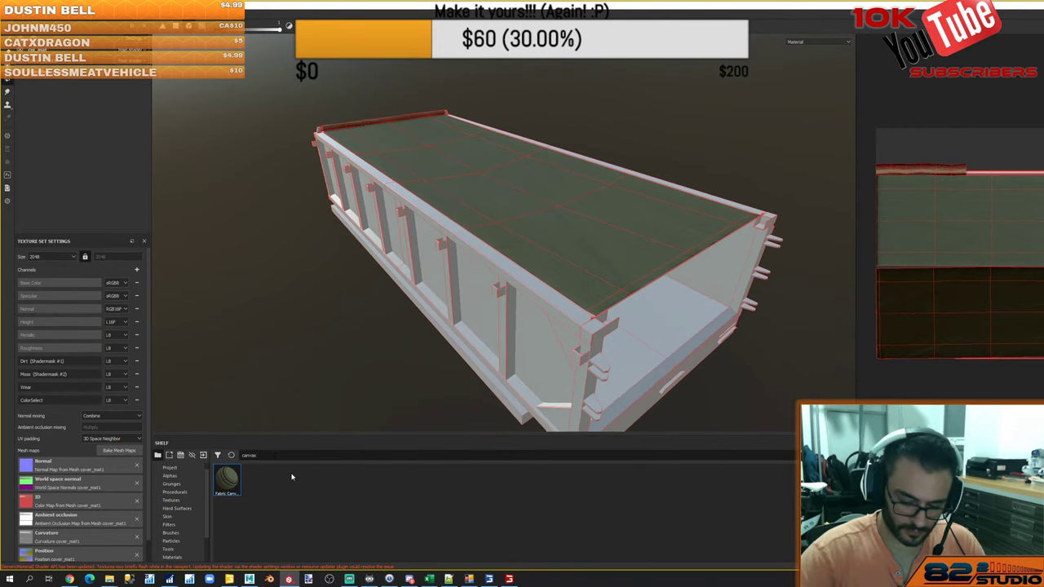
{"action": "key", "text": "ctrl+a"}
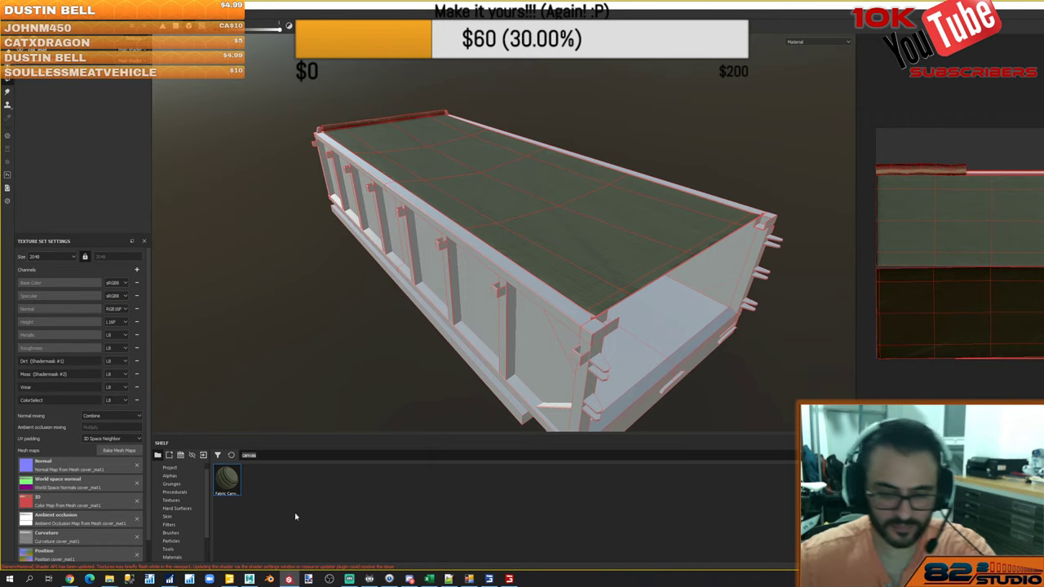
Switch to the stream chatbot, enable the Duel minigame, and return to Substance Painter
{"action": "left_click", "coordinate": [410, 579]}
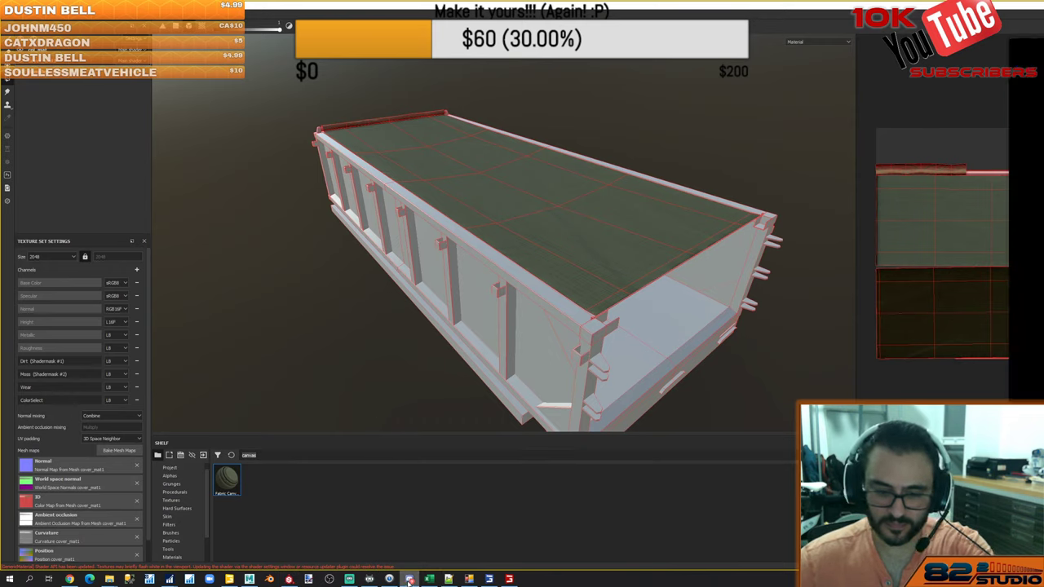
{"action": "left_click", "coordinate": [369, 579]}
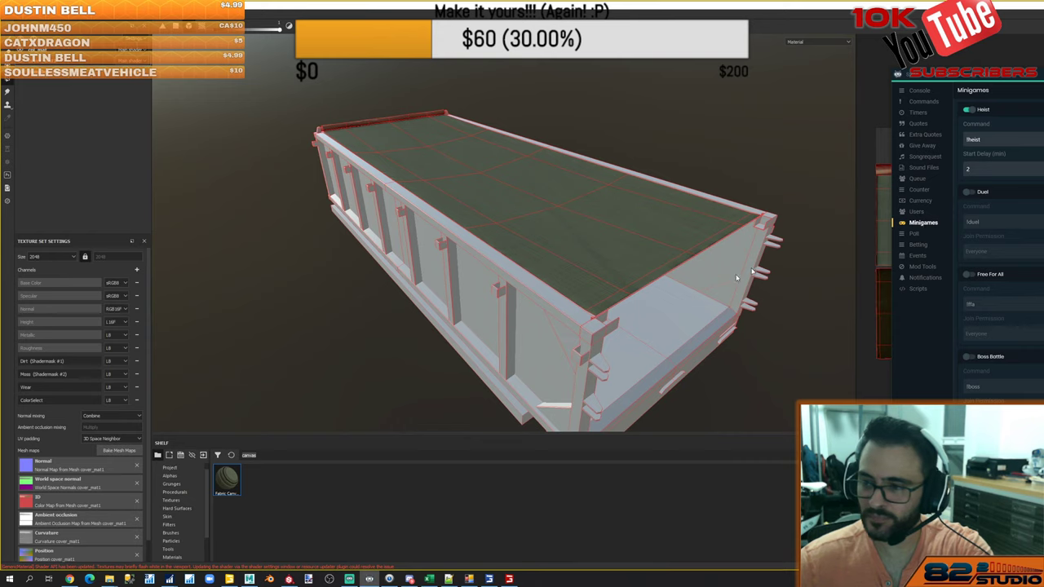
{"action": "left_click", "coordinate": [971, 195]}
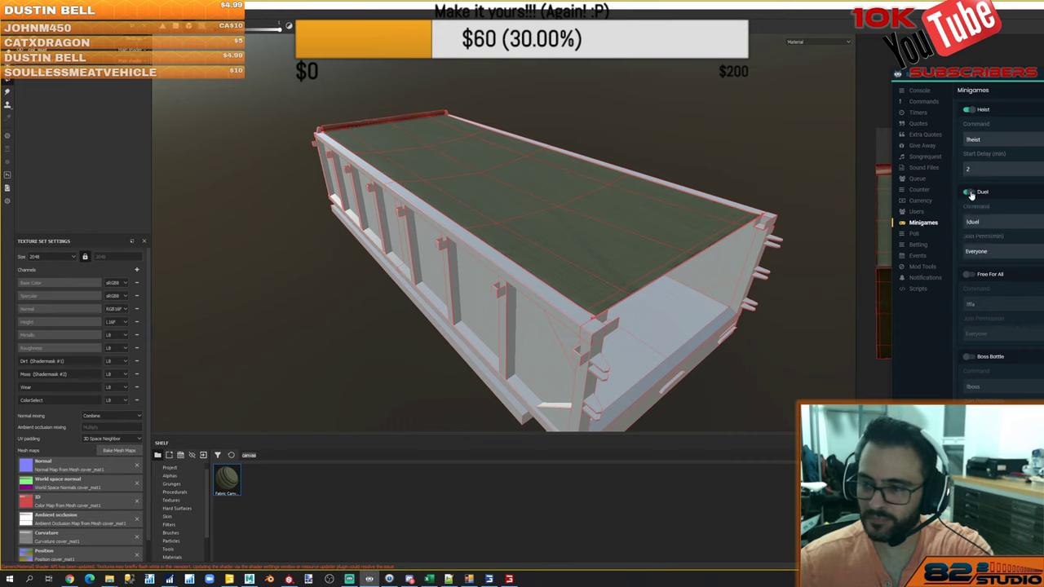
{"action": "left_click", "coordinate": [555, 131]}
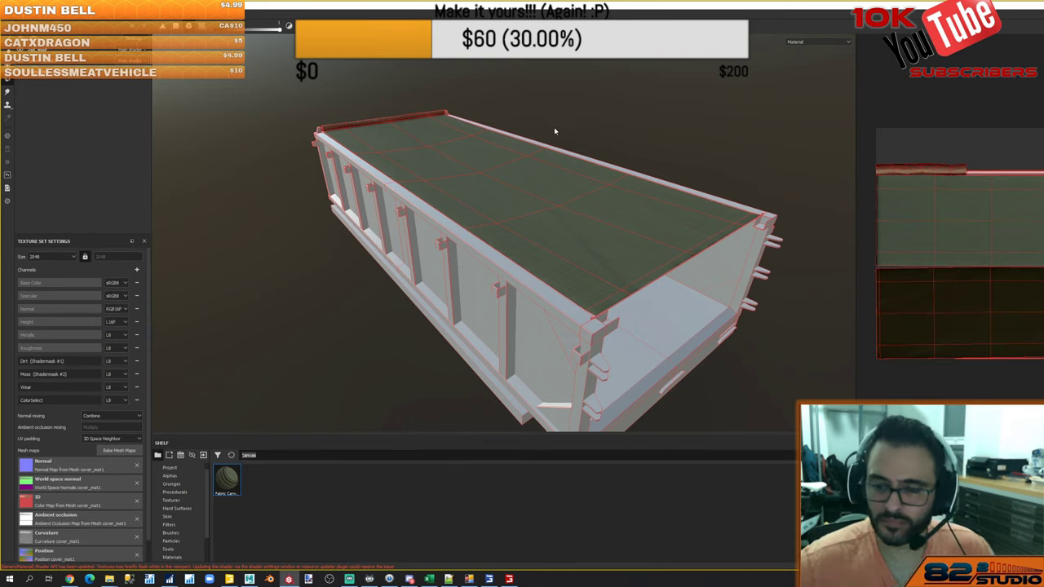
Search the shelf for maya and apply the FS19_Maya material to the whole cover texture set
{"action": "scroll", "coordinate": [558, 159], "scroll_direction": "up", "scroll_amount": 4}
{"action": "mouse_move", "coordinate": [558, 159]}
{"action": "left_mouse_down", "text": "alt"}
{"action": "mouse_move", "coordinate": [533, 191]}
{"action": "mouse_move", "coordinate": [473, 184]}
{"action": "mouse_move", "coordinate": [480, 223]}
{"action": "mouse_move", "coordinate": [534, 200]}
{"action": "left_mouse_up", "text": "alt"}
{"action": "scroll", "coordinate": [482, 224], "scroll_direction": "down", "scroll_amount": 4}
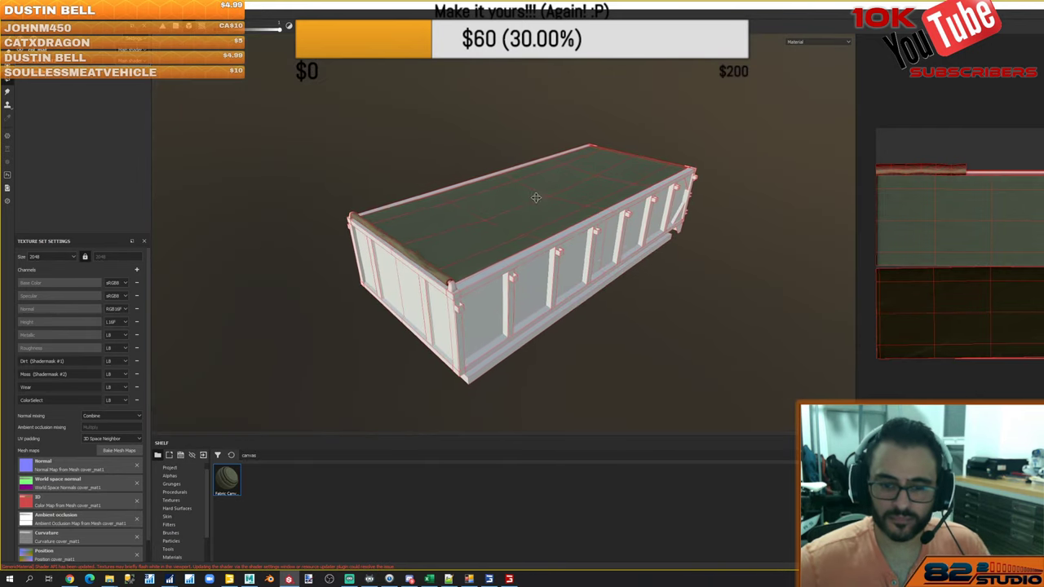
{"action": "scroll", "coordinate": [432, 234], "scroll_direction": "up", "scroll_amount": 4}
{"action": "left_click_drag", "start_coordinate": [511, 267], "coordinate": [487, 194], "text": "alt"}
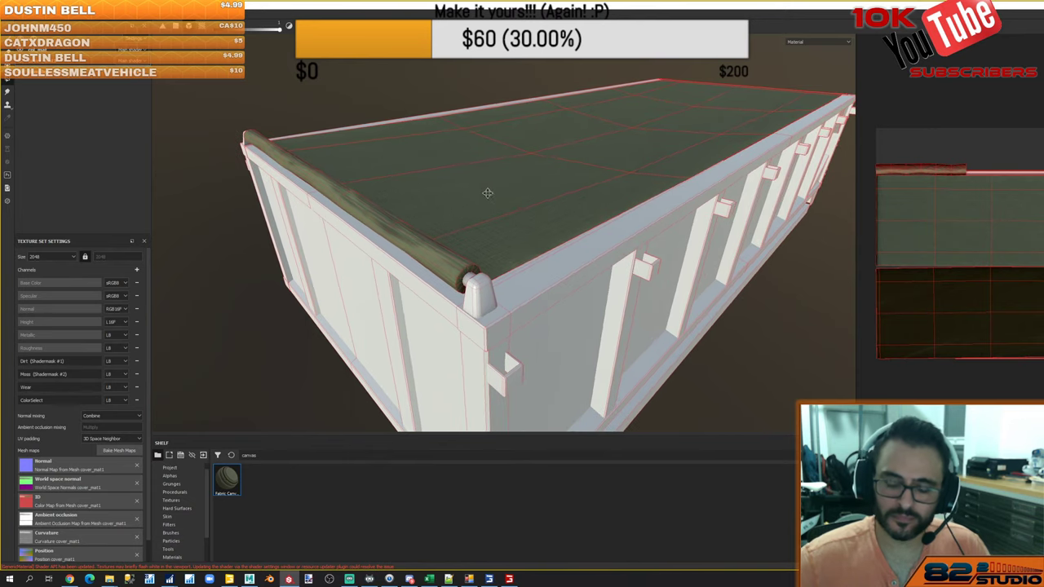
{"action": "left_click_drag", "start_coordinate": [261, 456], "coordinate": [228, 456]}
{"action": "type", "text": "maya"}
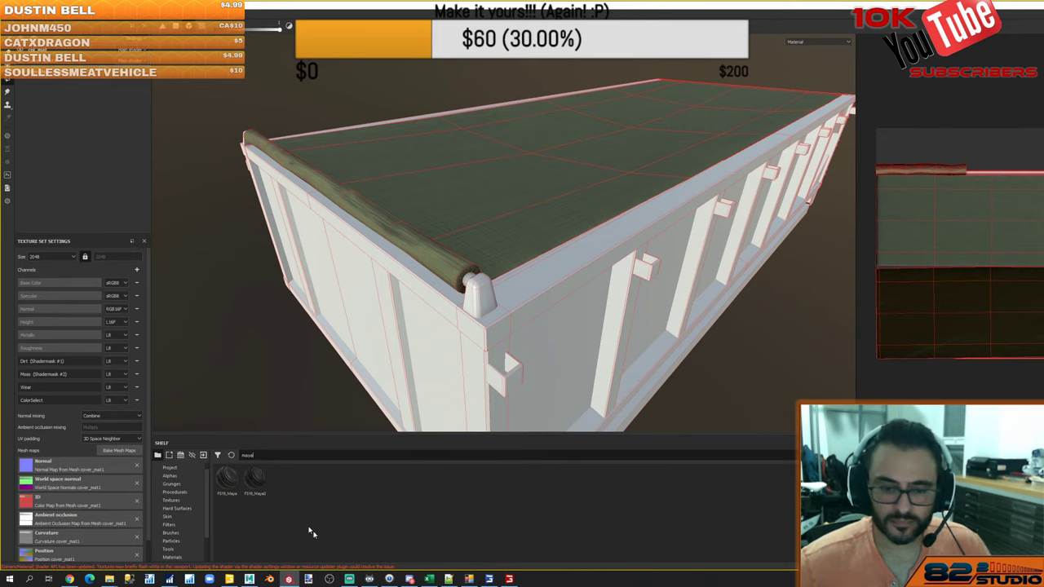
{"action": "left_click_drag", "start_coordinate": [228, 478], "coordinate": [439, 214]}
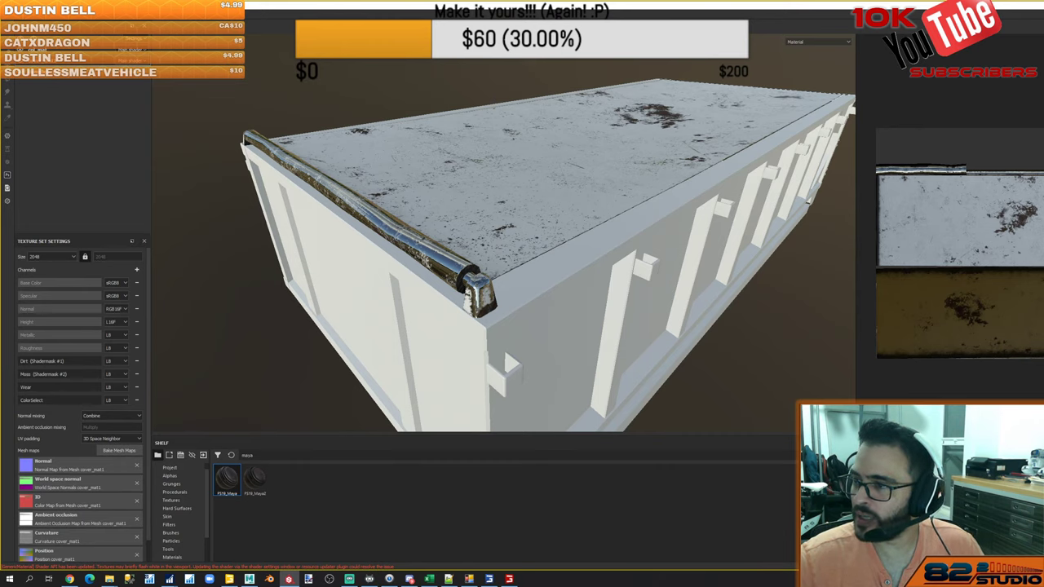
Mask out the FS19_Maya material and use polygon fill to restore it only on the roller bracket and the tarp's end rod
{"action": "key", "text": "4"}
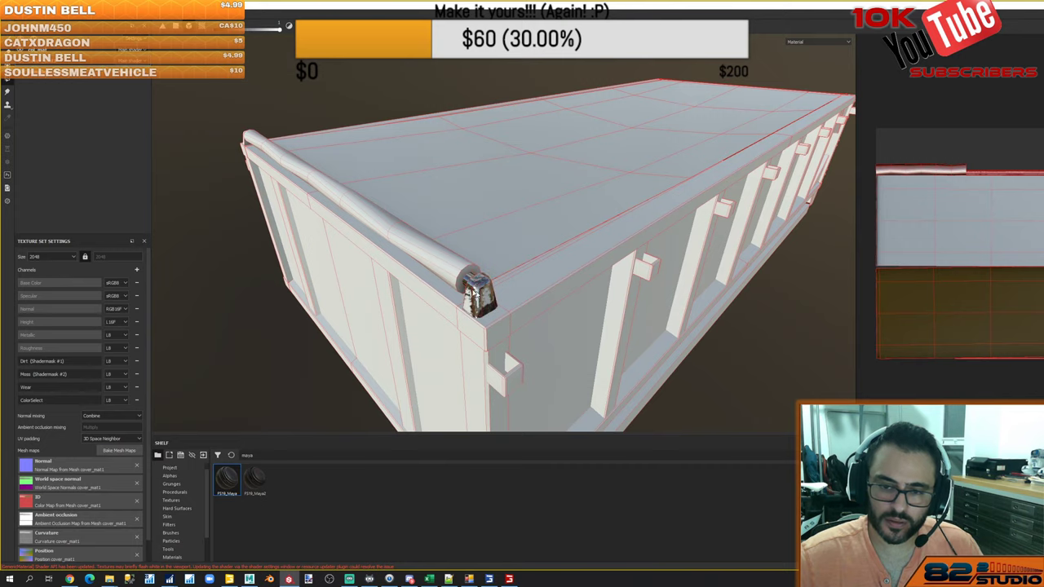
{"action": "left_click_drag", "start_coordinate": [475, 287], "coordinate": [549, 272], "text": "alt"}
{"action": "scroll", "coordinate": [545, 273], "scroll_direction": "up", "scroll_amount": 5}
{"action": "middle_click_drag", "start_coordinate": [543, 274], "coordinate": [570, 251], "text": "alt"}
{"action": "scroll", "coordinate": [497, 297], "scroll_direction": "down", "scroll_amount": 3}
{"action": "scroll", "coordinate": [513, 236], "scroll_direction": "down", "scroll_amount": 10}
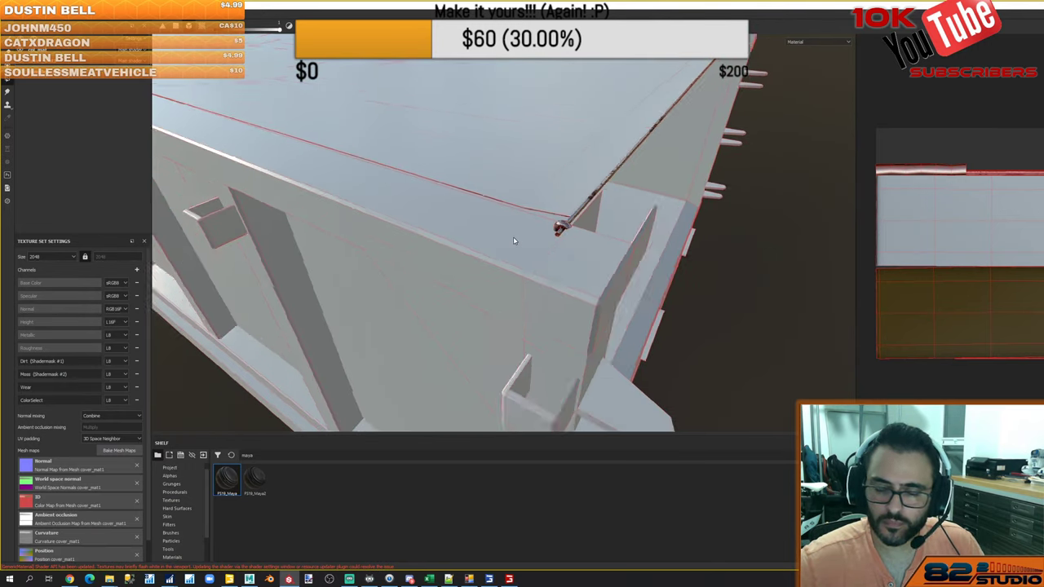
{"action": "left_click_drag", "start_coordinate": [361, 239], "coordinate": [576, 196], "text": "alt"}
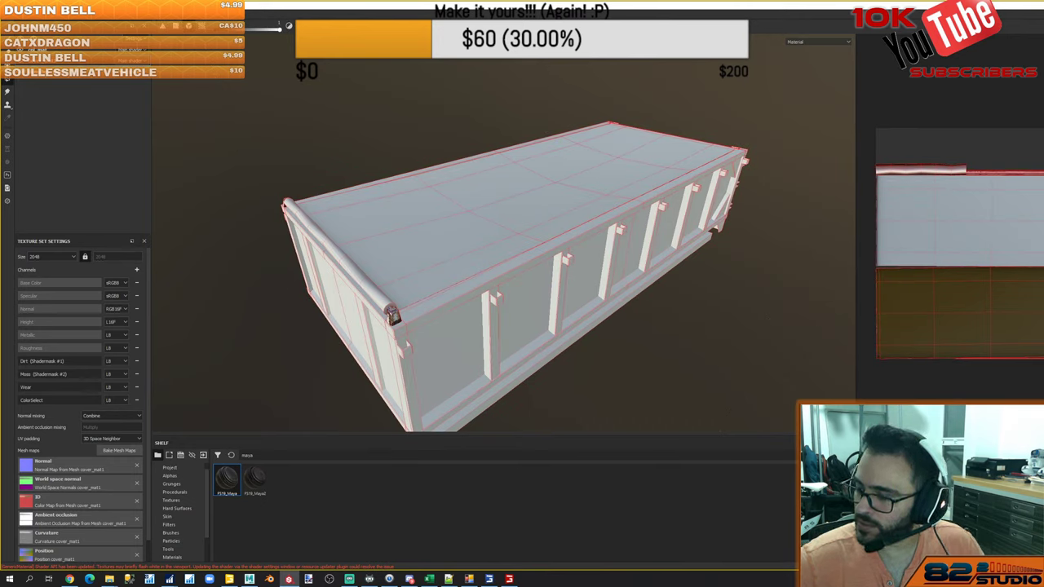
Examine the worn paint and rust on the tarp roller's end bracket, without the polygon wireframe
{"action": "key", "text": "1"}
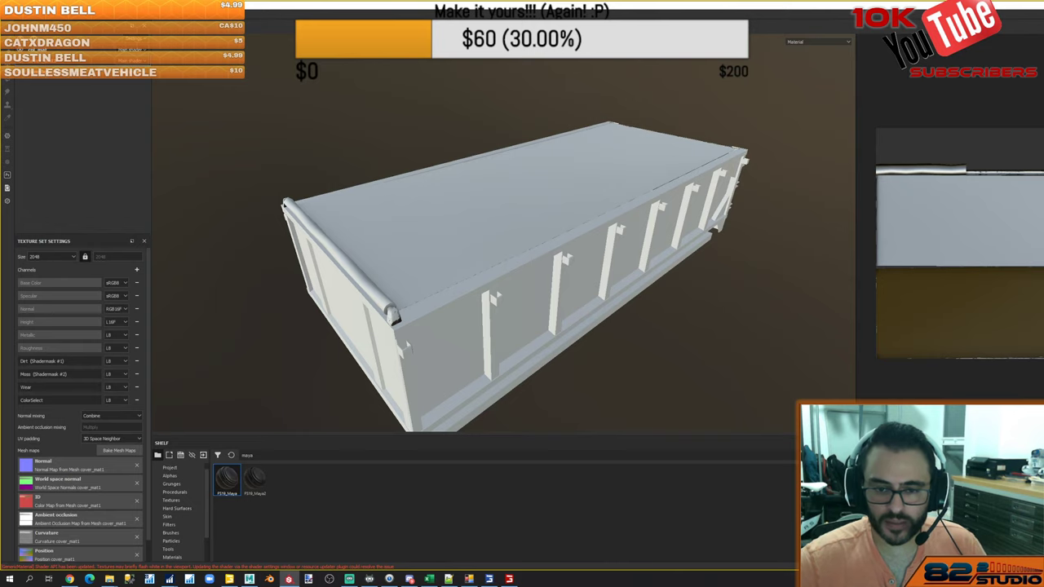
{"action": "scroll", "coordinate": [420, 342], "scroll_direction": "down", "scroll_amount": 3}
{"action": "scroll", "coordinate": [420, 341], "scroll_direction": "up", "scroll_amount": 9}
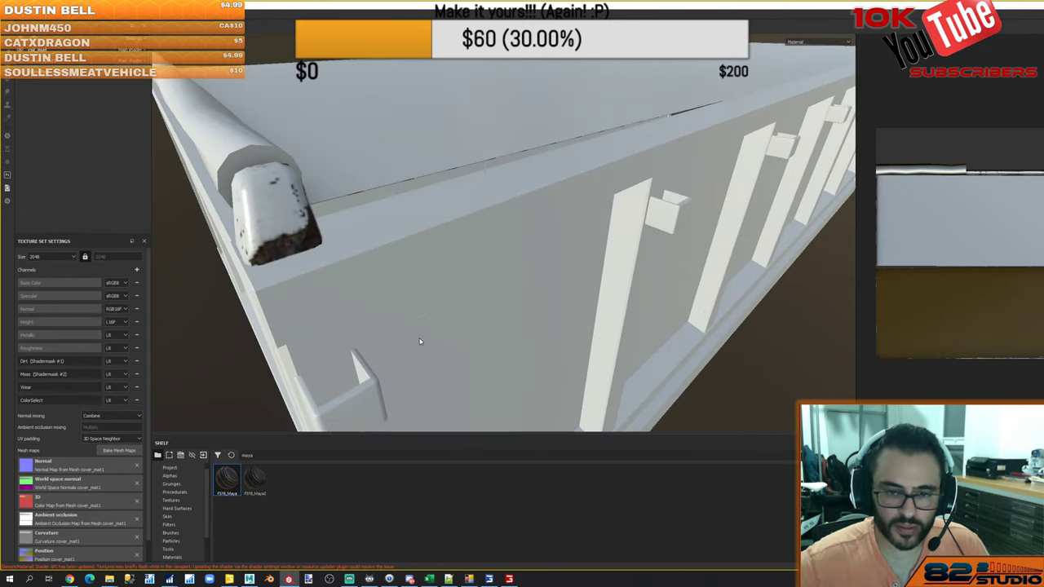
{"action": "mouse_move", "coordinate": [418, 326]}
{"action": "left_mouse_down", "text": "alt"}
{"action": "mouse_move", "coordinate": [601, 310]}
{"action": "mouse_move", "coordinate": [482, 334]}
{"action": "mouse_move", "coordinate": [438, 323]}
{"action": "left_mouse_up", "text": "alt"}
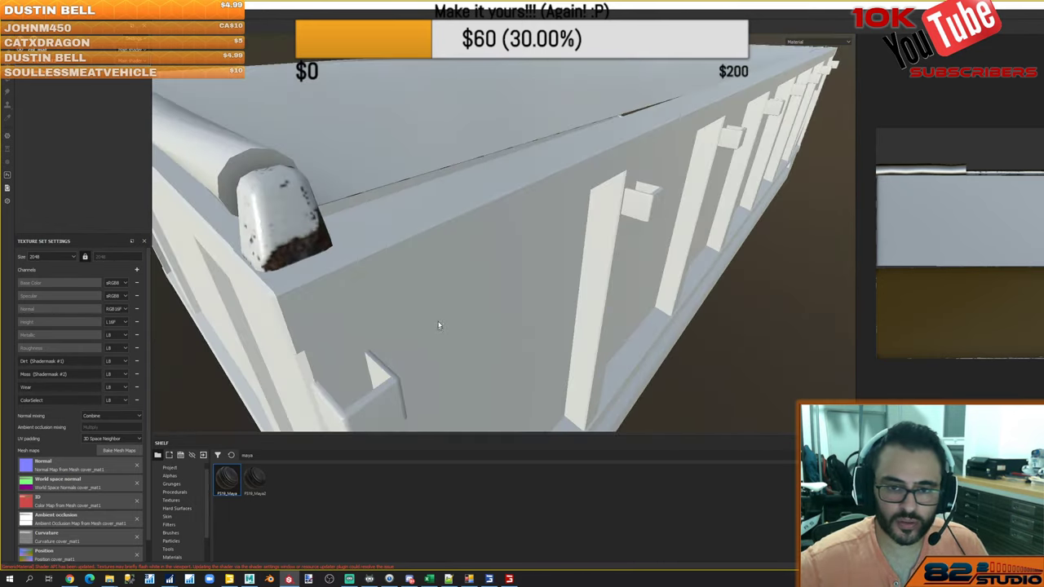
{"action": "scroll", "coordinate": [434, 264], "scroll_direction": "down", "scroll_amount": 2}
{"action": "scroll", "coordinate": [433, 264], "scroll_direction": "down", "scroll_amount": 3}
{"action": "left_click_drag", "start_coordinate": [481, 244], "coordinate": [504, 267], "text": "alt"}
{"action": "scroll", "coordinate": [504, 267], "scroll_direction": "up", "scroll_amount": 3}
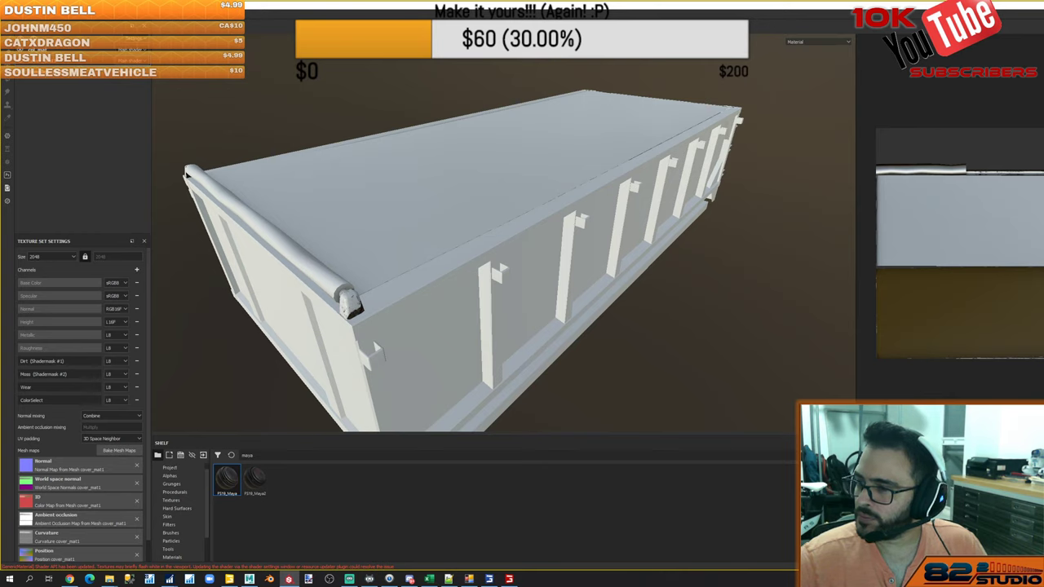
Use polygon fill to reveal the worn, rusty material on the tarp surface and its roll
{"action": "key", "text": "4"}
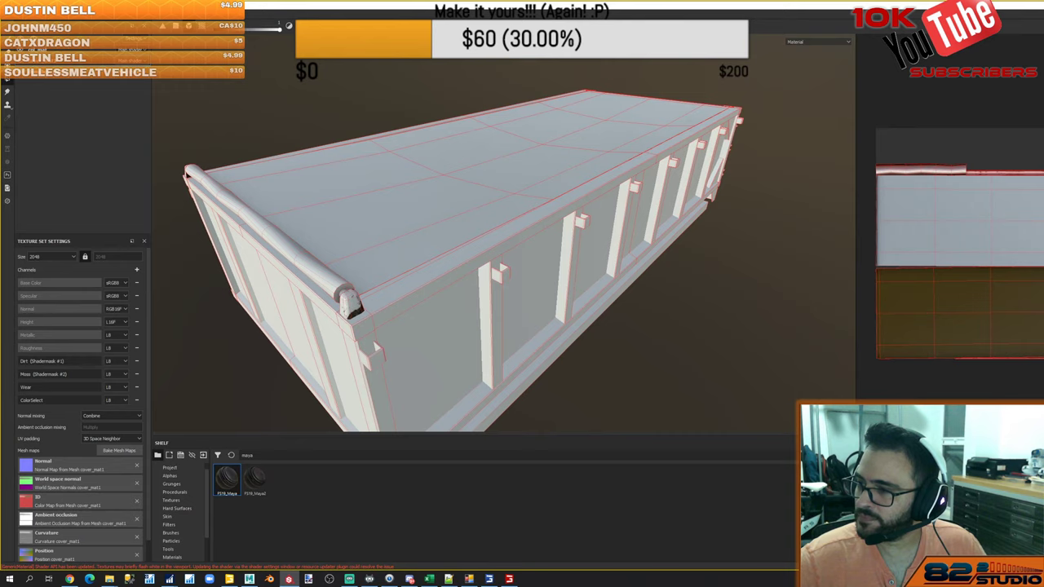
{"action": "left_click", "coordinate": [566, 178]}
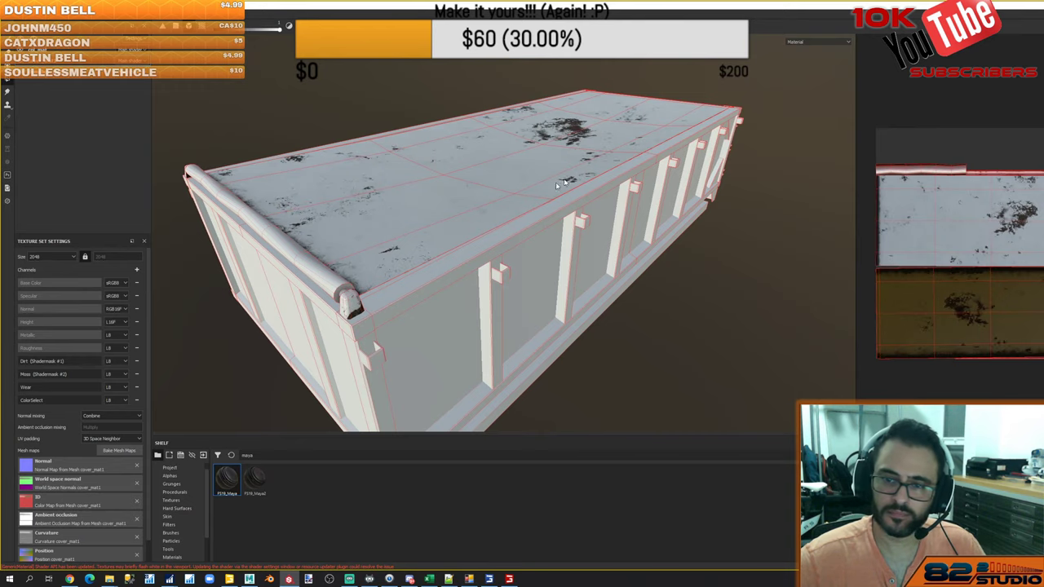
{"action": "left_click", "coordinate": [310, 270]}
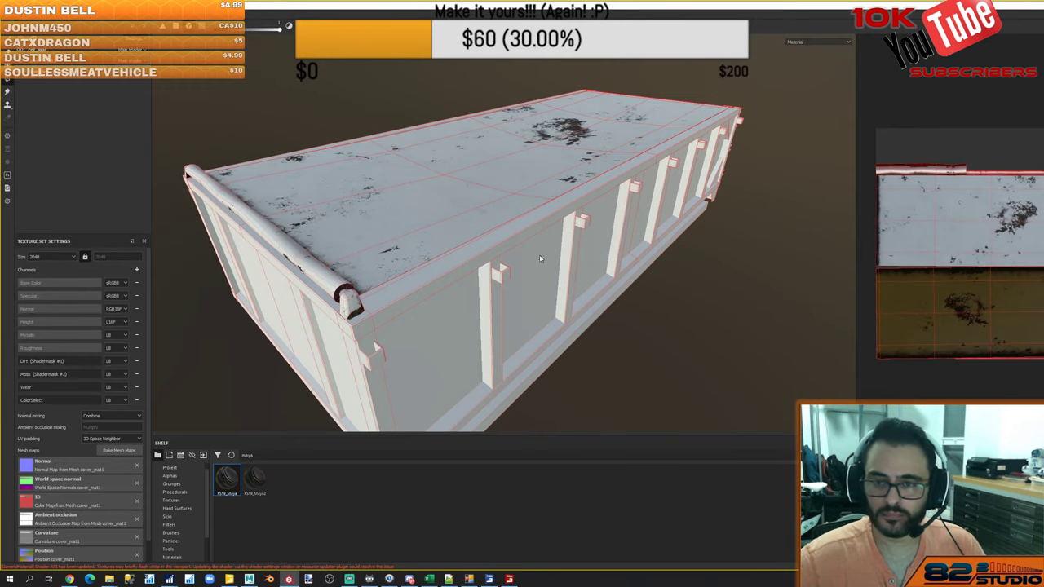
Examine the worn material coverage on the tarp, its roll and the end rod from several sides of the trailer
{"action": "scroll", "coordinate": [532, 235], "scroll_direction": "down", "scroll_amount": 3}
{"action": "left_click_drag", "start_coordinate": [668, 225], "coordinate": [454, 225], "text": "alt"}
{"action": "middle_click_drag", "start_coordinate": [510, 250], "coordinate": [366, 263], "text": "alt"}
{"action": "scroll", "coordinate": [392, 295], "scroll_direction": "up", "scroll_amount": 2}
{"action": "scroll", "coordinate": [556, 332], "scroll_direction": "up", "scroll_amount": 2}
{"action": "scroll", "coordinate": [556, 332], "scroll_direction": "down", "scroll_amount": 3}
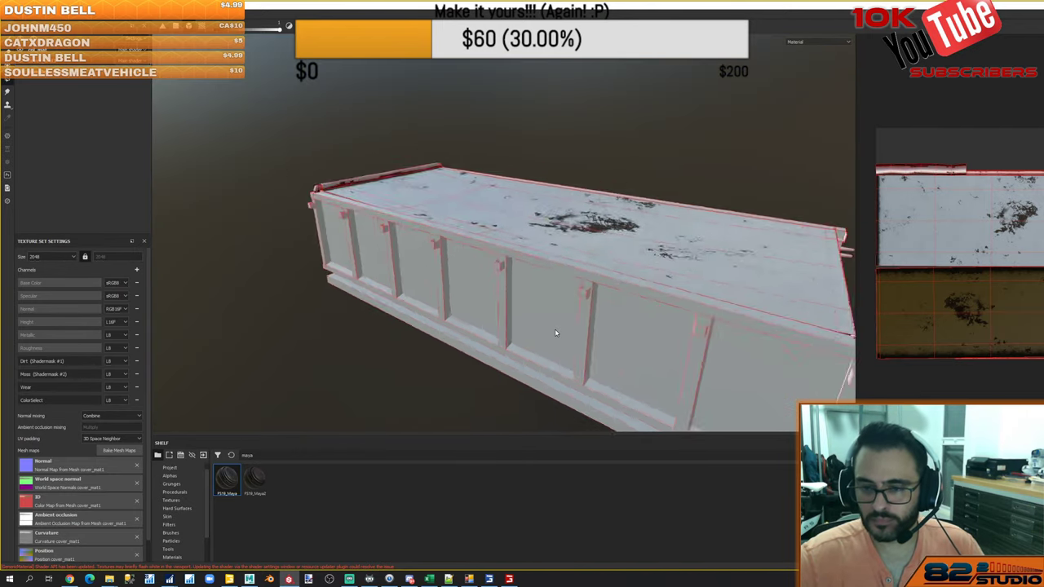
{"action": "scroll", "coordinate": [556, 333], "scroll_direction": "down", "scroll_amount": 3}
{"action": "left_click_drag", "start_coordinate": [664, 336], "coordinate": [593, 339], "text": "alt"}
{"action": "middle_click_drag", "start_coordinate": [594, 339], "coordinate": [516, 305], "text": "alt"}
{"action": "scroll", "coordinate": [603, 321], "scroll_direction": "up", "scroll_amount": 4}
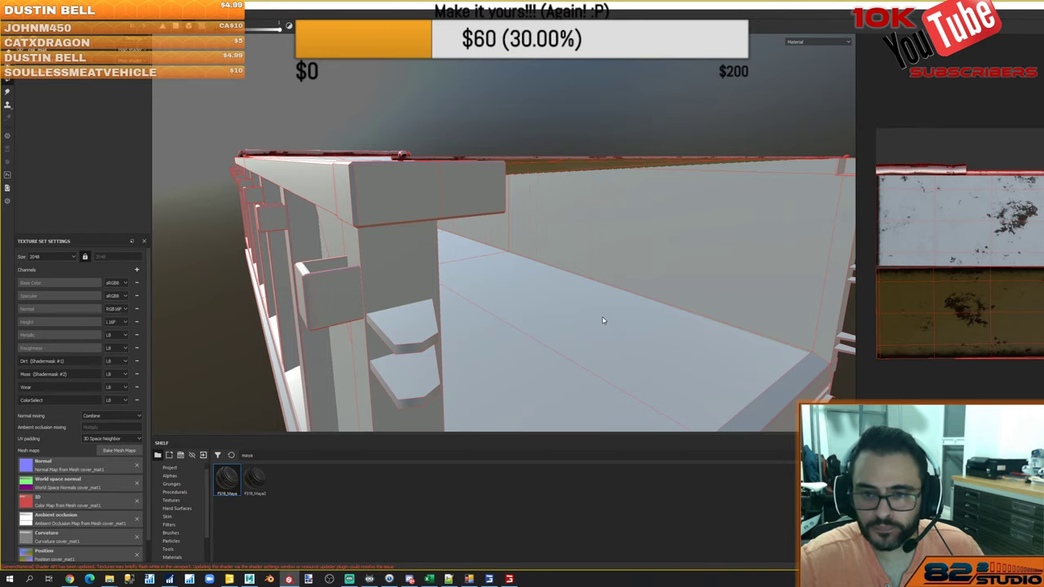
{"action": "scroll", "coordinate": [603, 319], "scroll_direction": "down", "scroll_amount": 6}
{"action": "left_click_drag", "start_coordinate": [634, 286], "coordinate": [553, 237], "text": "alt"}
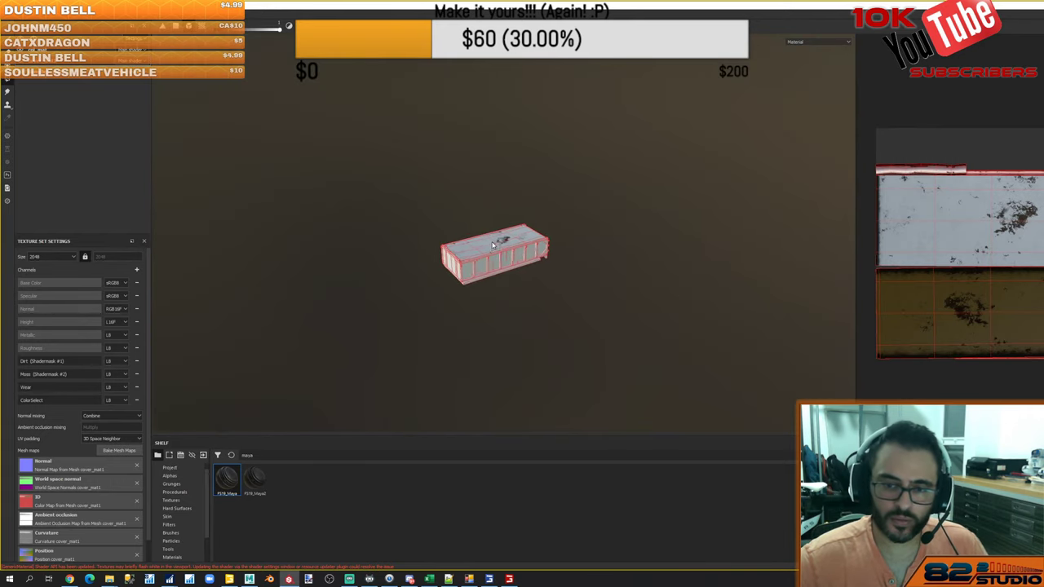
Start a texture export of the dumpster project and choose the Giants Engine 8 Asset configuration
{"action": "scroll", "coordinate": [492, 244], "scroll_direction": "up", "scroll_amount": 6}
{"action": "middle_click_drag", "start_coordinate": [553, 237], "coordinate": [583, 207], "text": "alt"}
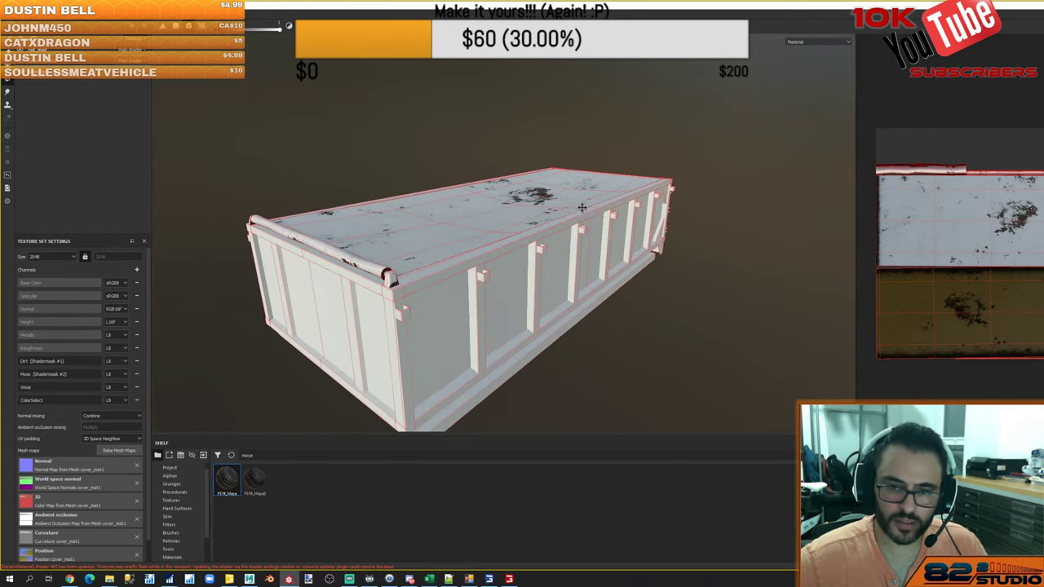
{"action": "left_click_drag", "start_coordinate": [582, 208], "coordinate": [575, 242], "text": "alt"}
{"action": "key", "text": "ctrl+shift+e"}
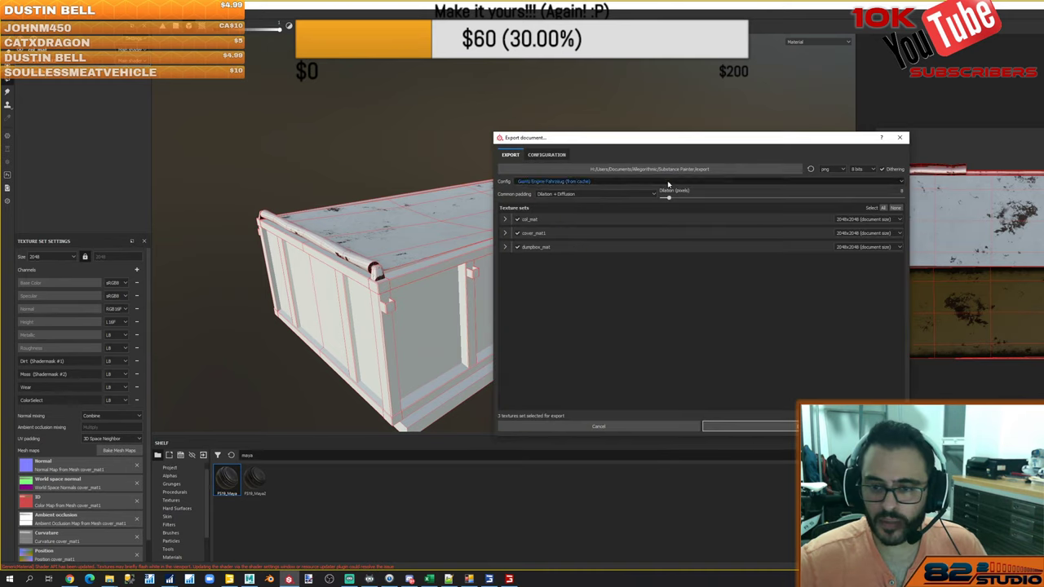
{"action": "left_click", "coordinate": [598, 181]}
{"action": "scroll", "coordinate": [597, 202], "scroll_direction": "down", "scroll_amount": 3}
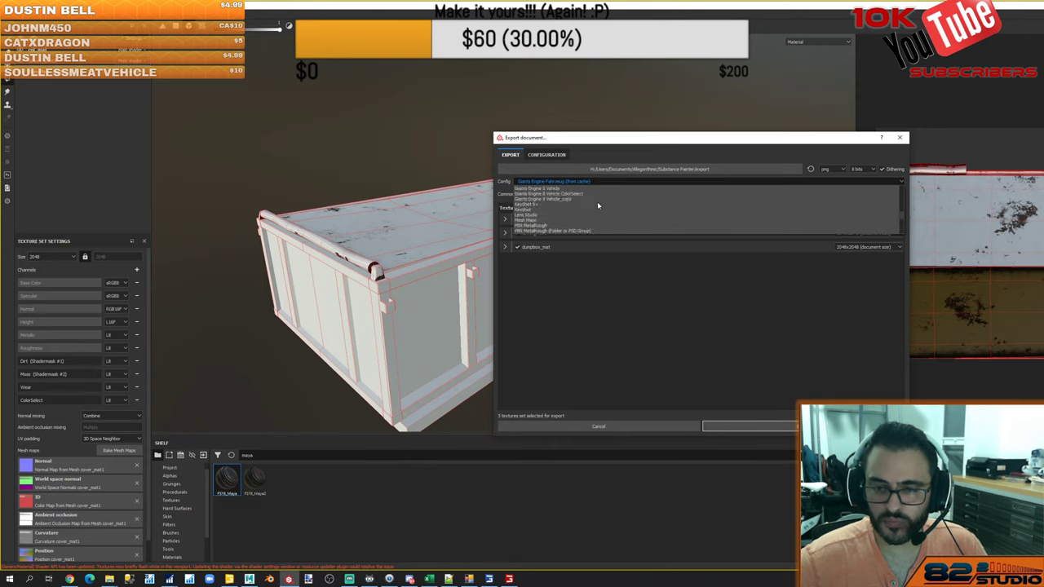
{"action": "left_click", "coordinate": [590, 204]}
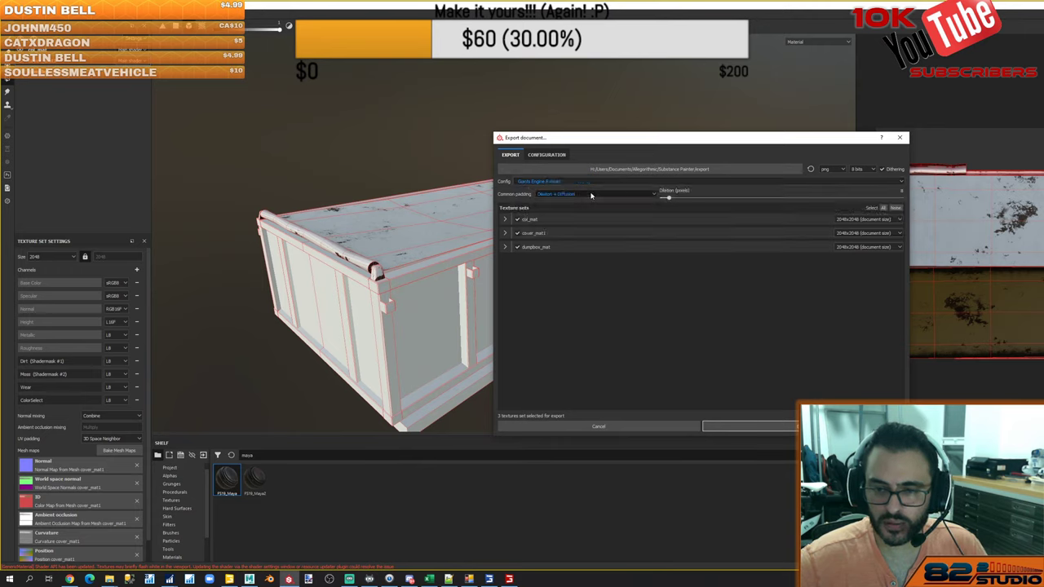
Exclude the col_mat and dumpbox_mat texture sets and export only cover_mat1
{"action": "left_click", "coordinate": [519, 247]}
{"action": "left_click", "coordinate": [520, 221]}
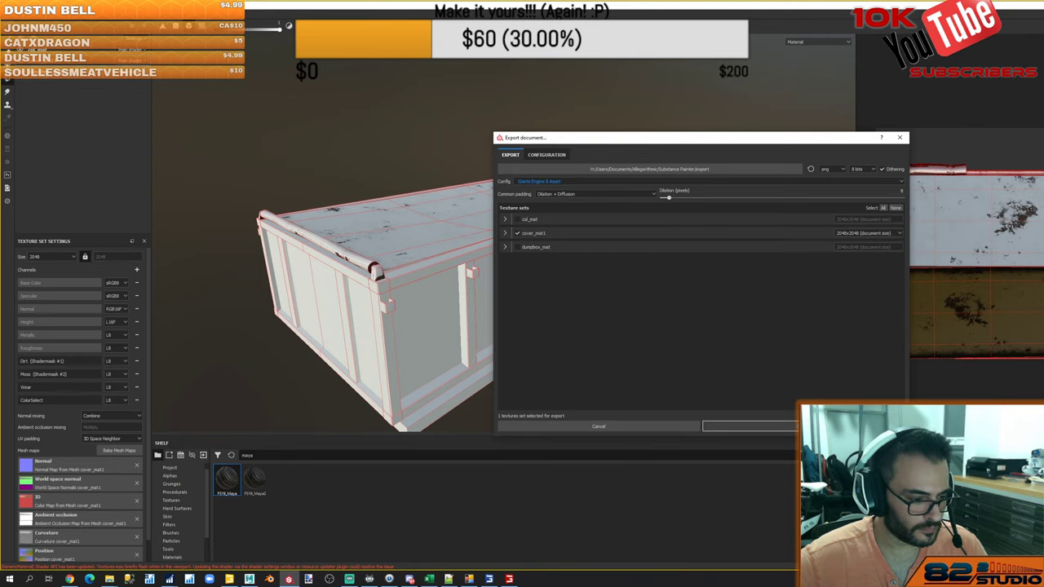
{"action": "left_click", "coordinate": [749, 426]}
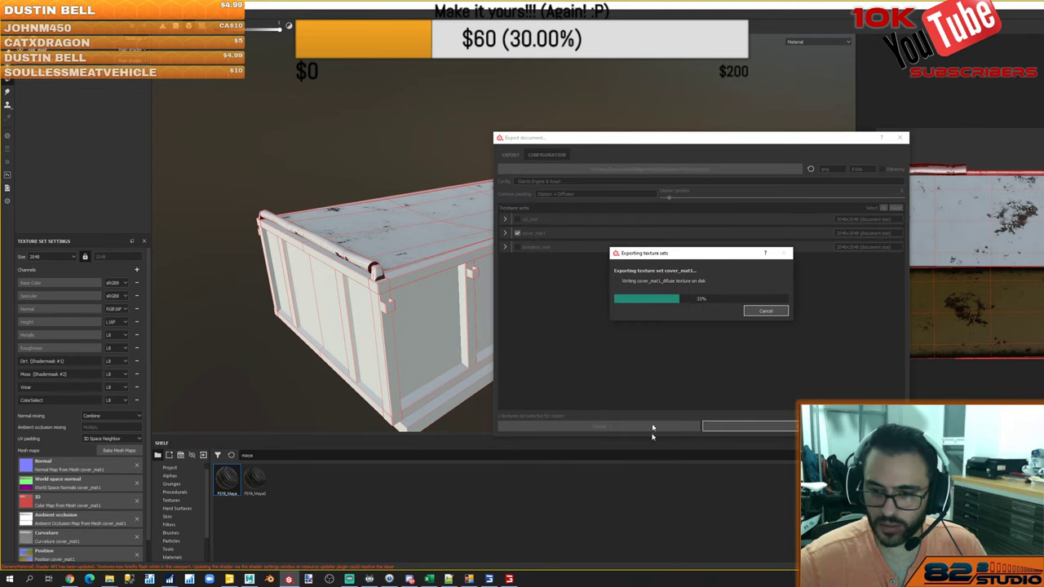
{"action": "left_click", "coordinate": [410, 579]}
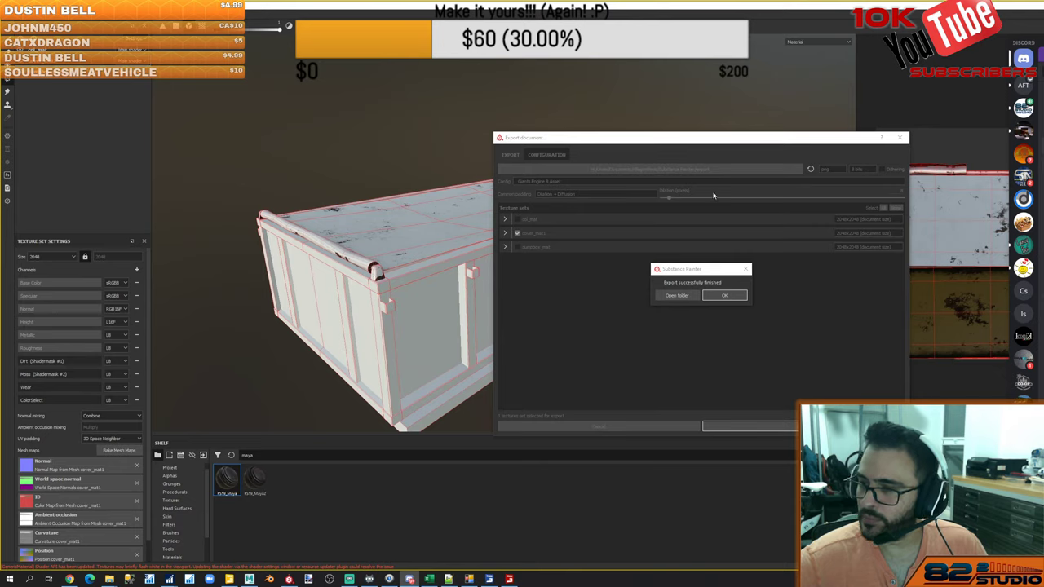
{"action": "left_click", "coordinate": [731, 297]}
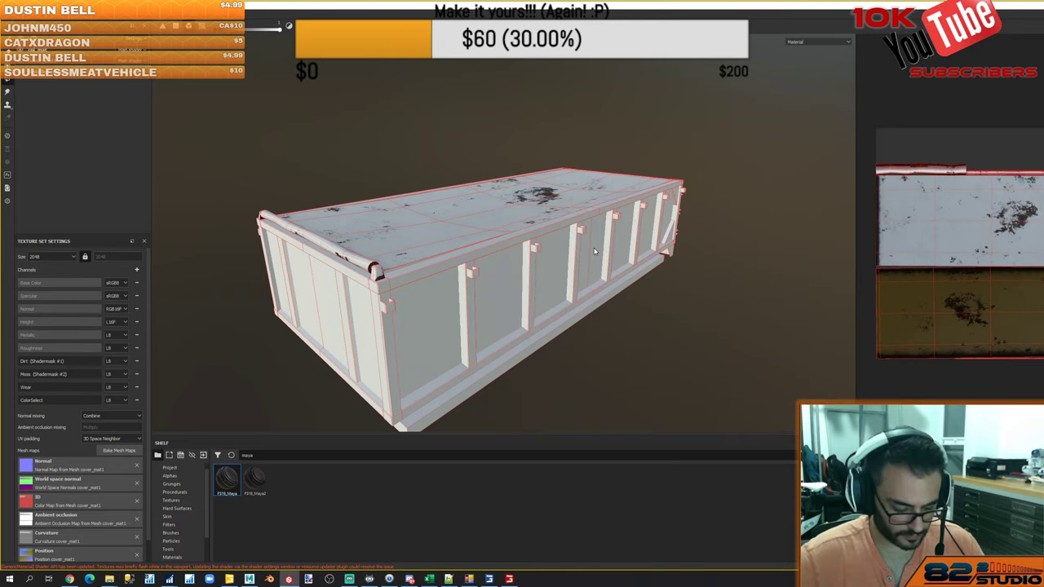
Choose the Giants Engine 8 SPEC export configuration and direct the output to the _substance folder of FS19_82s_MWZero
{"action": "key", "text": "ctrl+shift+e"}
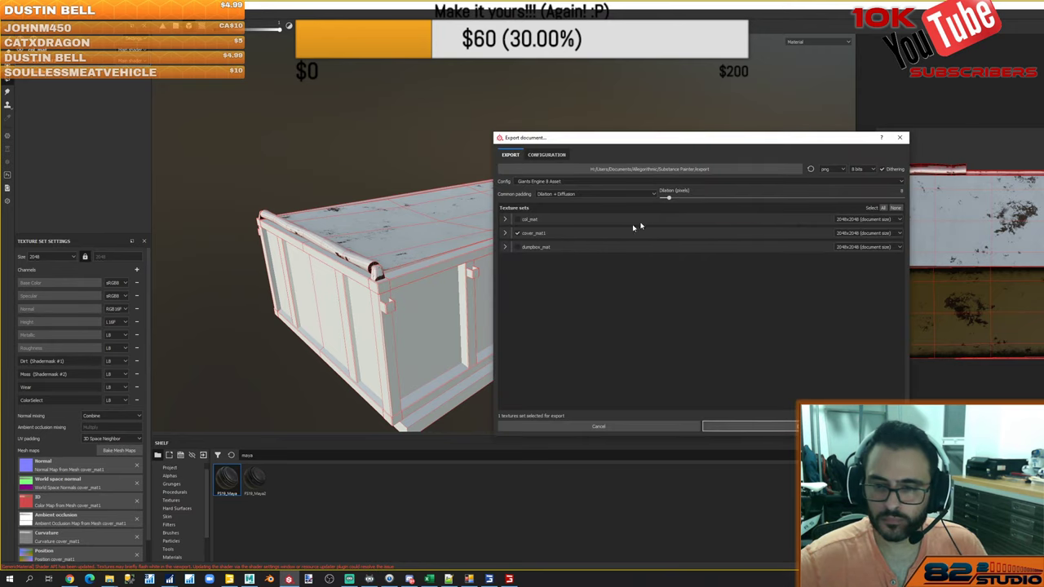
{"action": "left_click", "coordinate": [555, 181]}
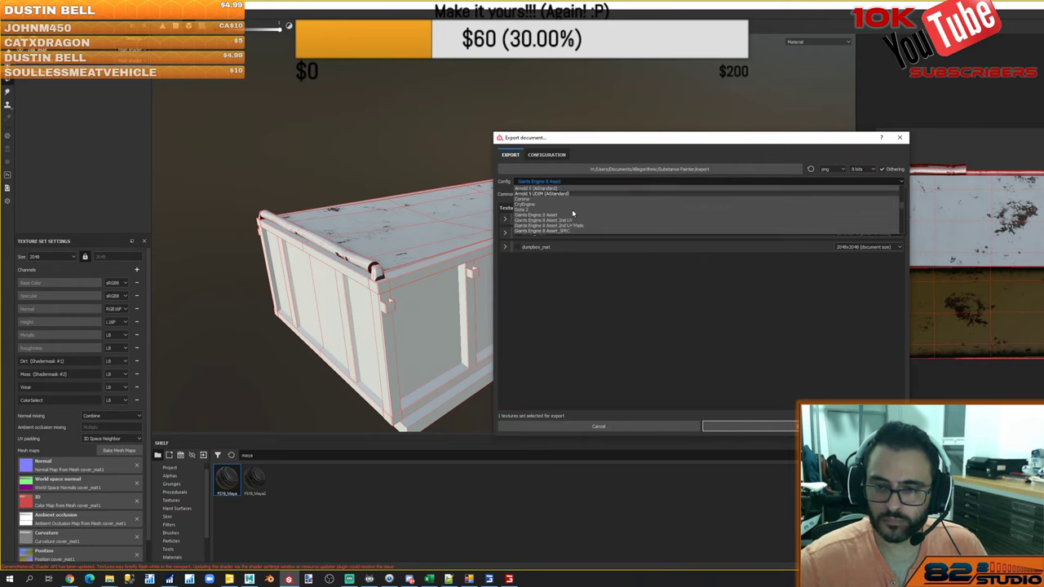
{"action": "scroll", "coordinate": [571, 212], "scroll_direction": "up", "scroll_amount": 5}
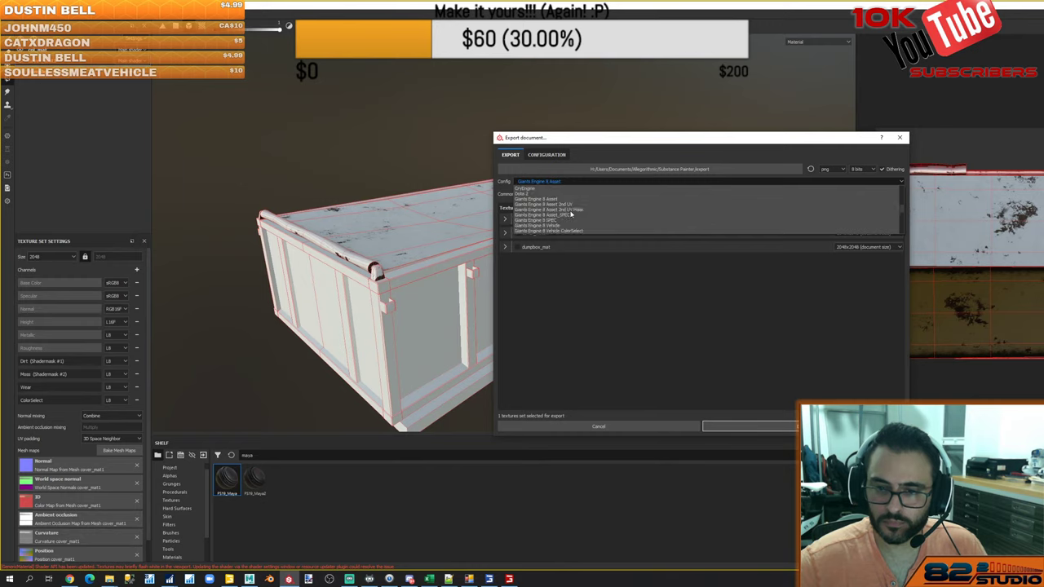
{"action": "left_click", "coordinate": [567, 221]}
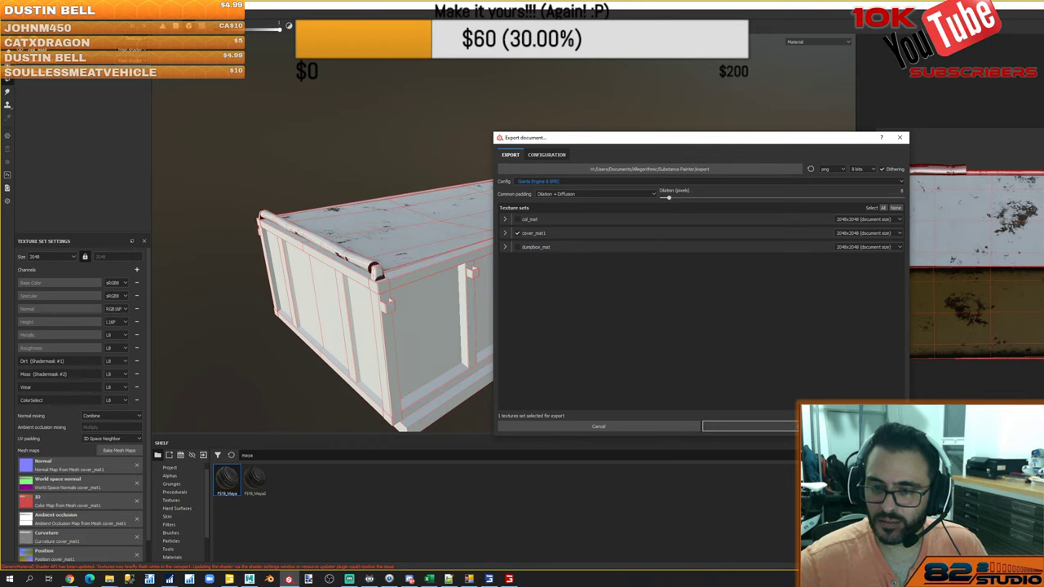
{"action": "left_click", "coordinate": [669, 169]}
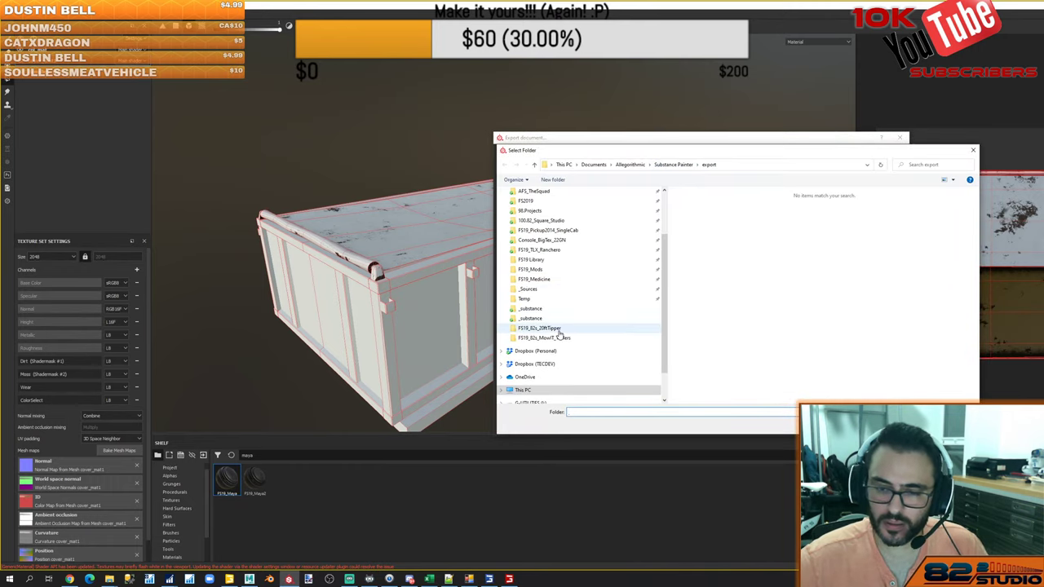
{"action": "left_click", "coordinate": [579, 318]}
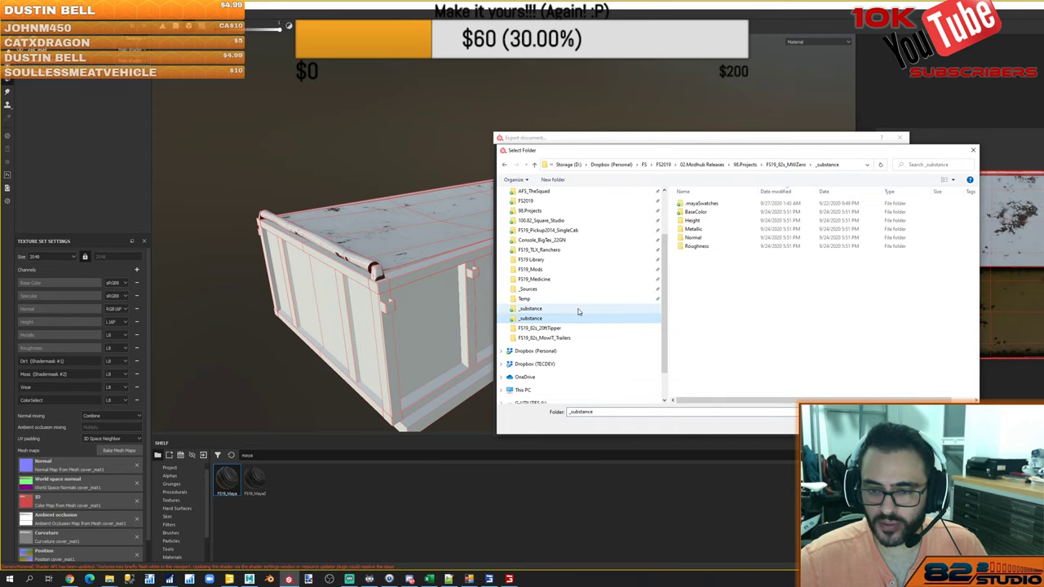
{"action": "left_click", "coordinate": [578, 309]}
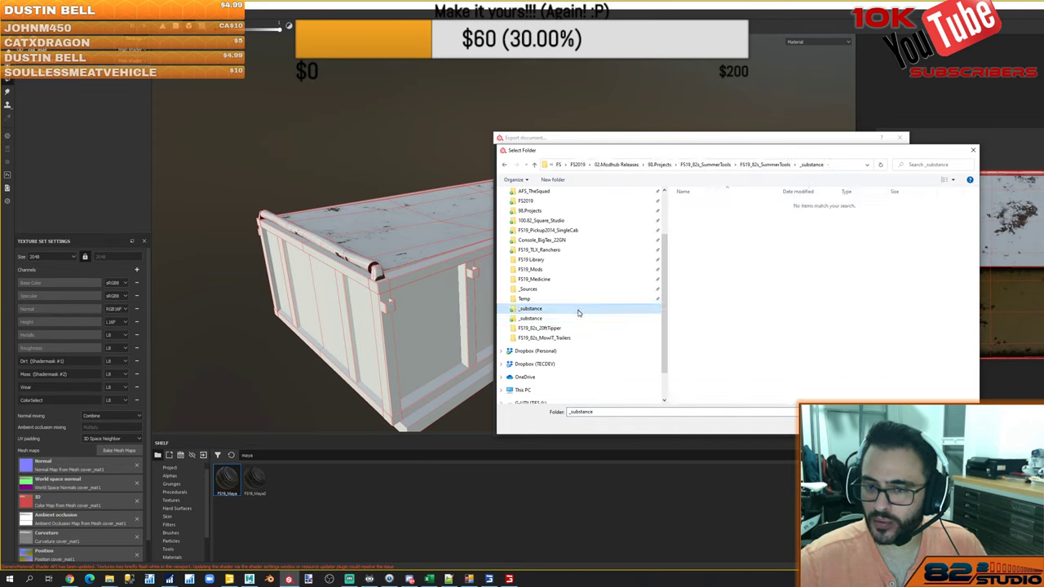
{"action": "left_click", "coordinate": [580, 319]}
{"action": "left_click", "coordinate": [882, 425]}
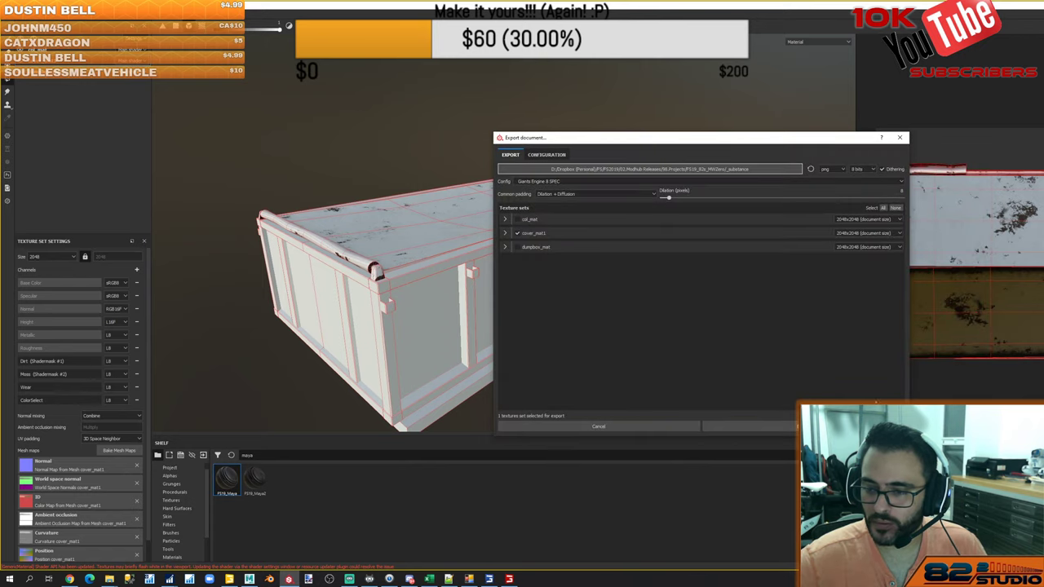
Switch the configuration to Giants Engine 8 Asset and export the cover_mat1 textures to the _substance folder
{"action": "left_click", "coordinate": [587, 181]}
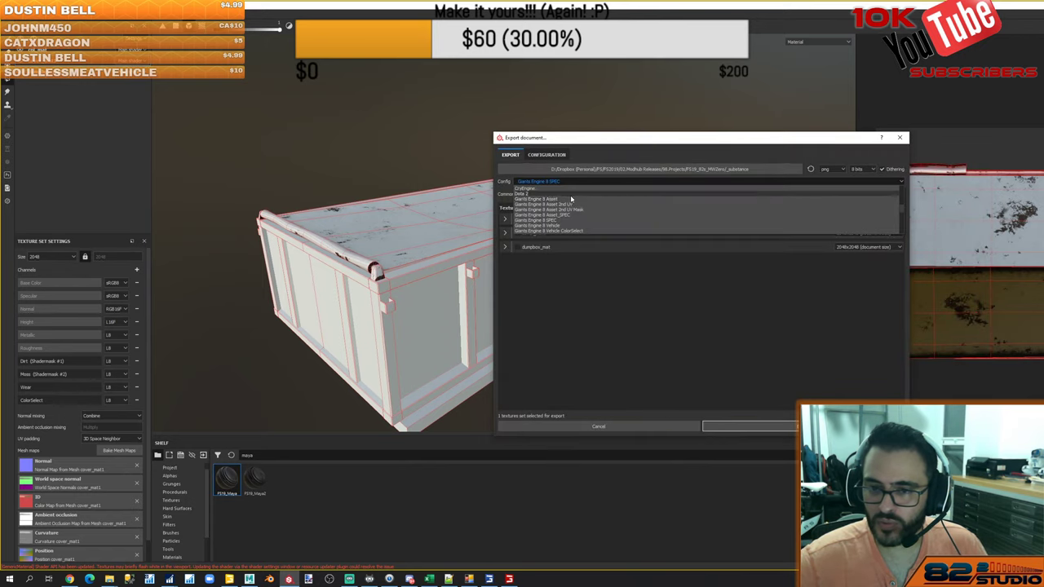
{"action": "left_click", "coordinate": [571, 199]}
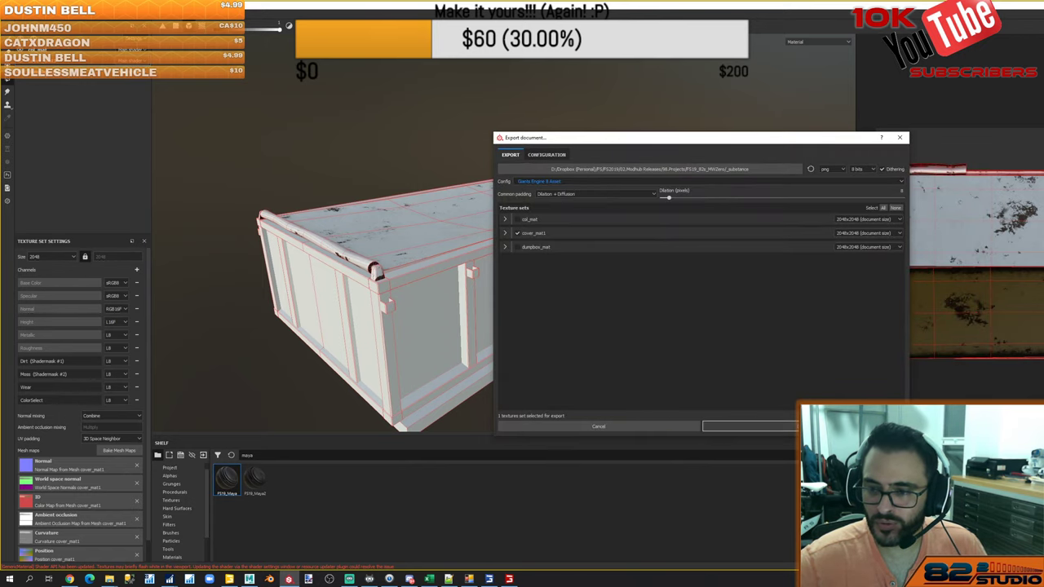
{"action": "left_click", "coordinate": [749, 425]}
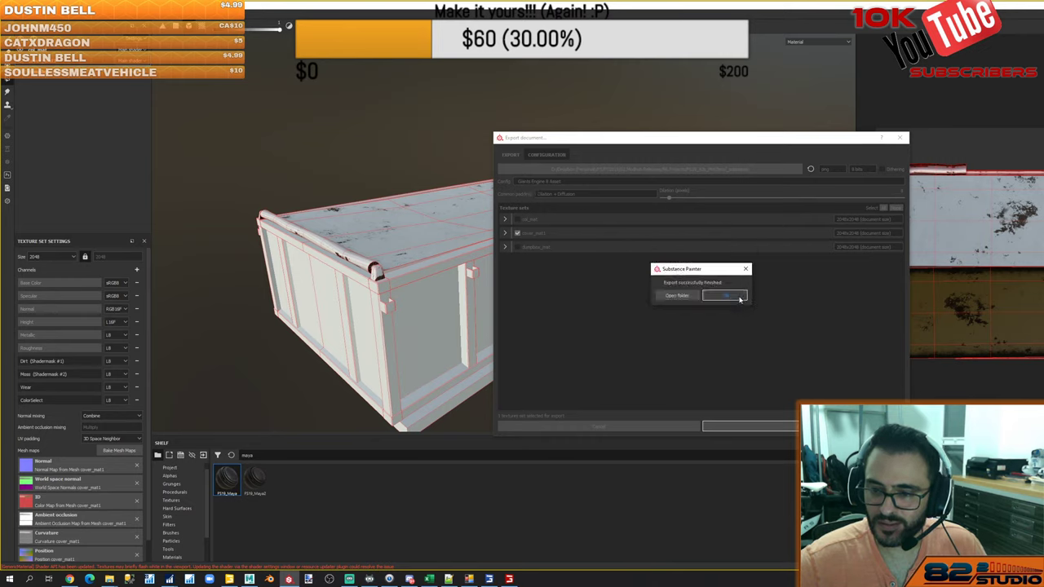
{"action": "left_click", "coordinate": [739, 297]}
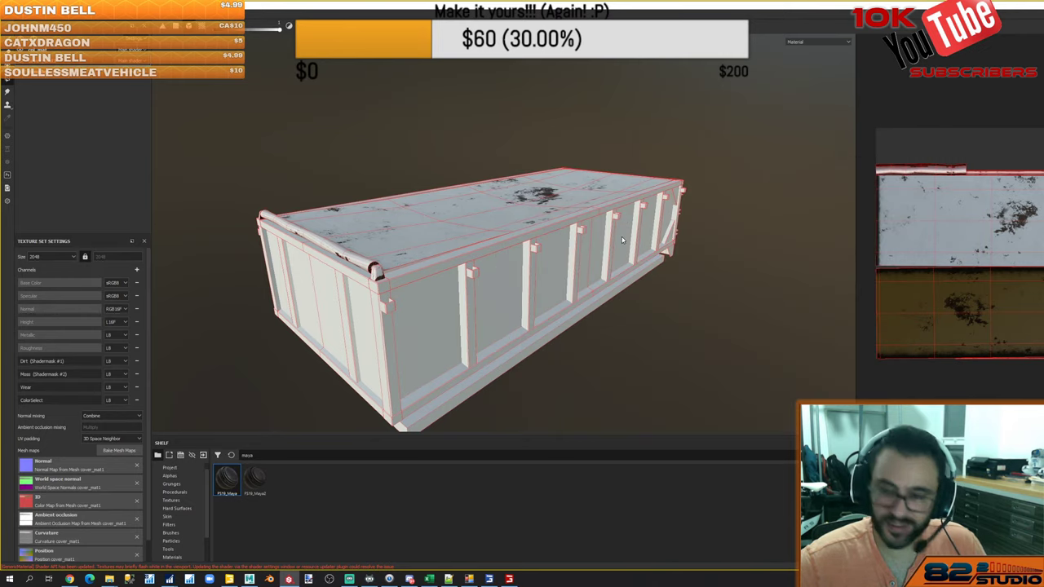
Export the cover_mat1 texture set again using the Giants Engine 8 SPEC configuration
{"action": "key", "text": "ctrl+shift+e"}
{"action": "left_click", "coordinate": [580, 181]}
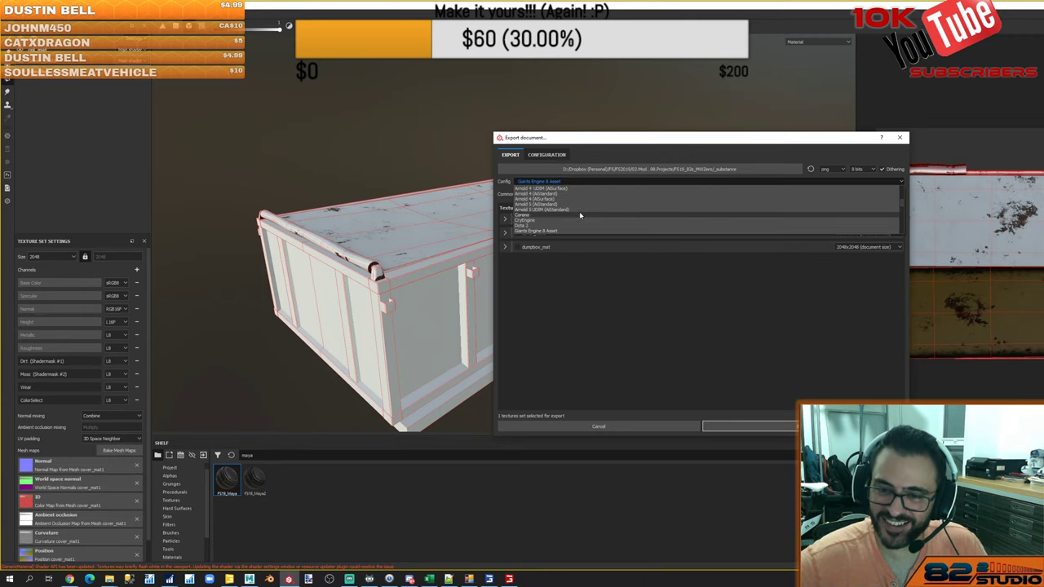
{"action": "scroll", "coordinate": [579, 211], "scroll_direction": "down", "scroll_amount": 1}
{"action": "left_click", "coordinate": [581, 211]}
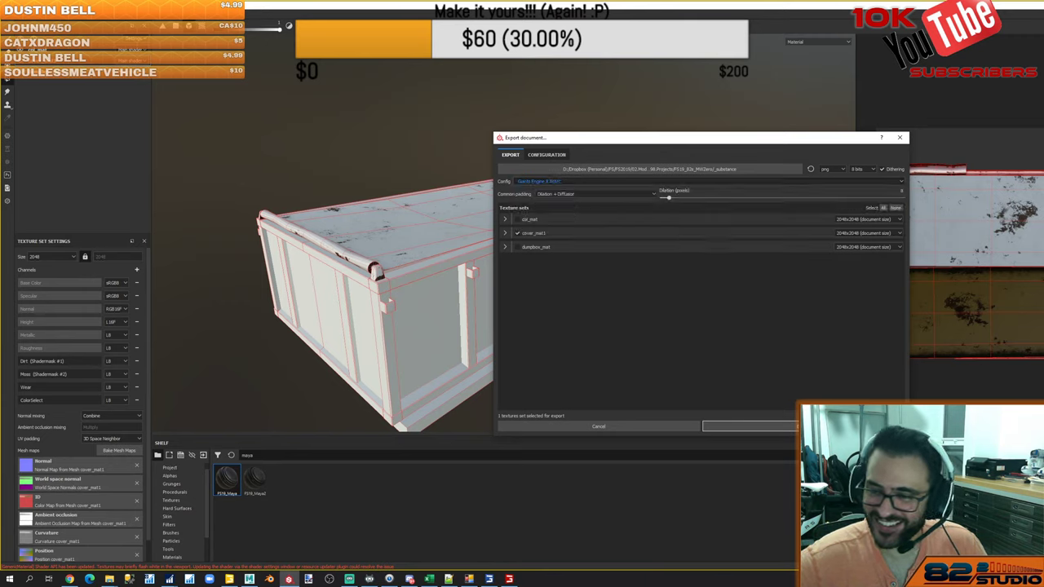
{"action": "left_click", "coordinate": [758, 425]}
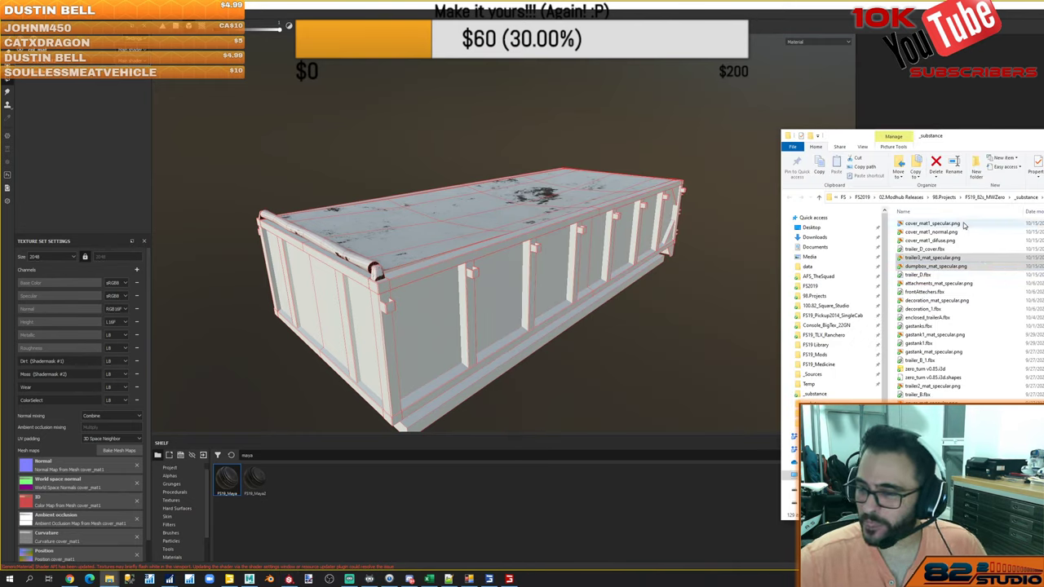
Open cover_mat1_specular.png and cover_mat1_normal.png from the _substance folder together in paint.net
{"action": "left_click", "coordinate": [962, 224]}
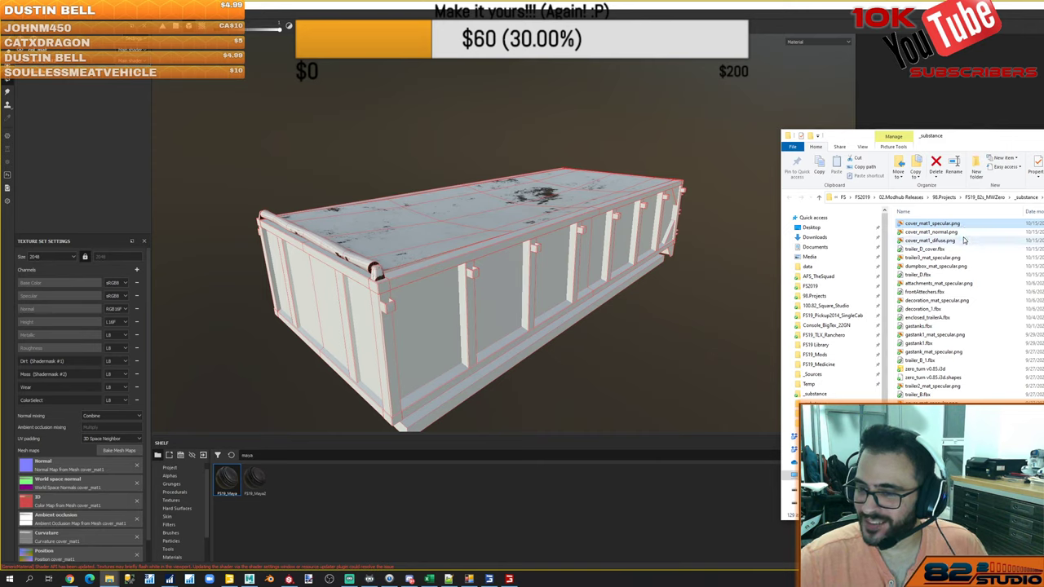
{"action": "left_click", "coordinate": [963, 233], "text": "ctrl"}
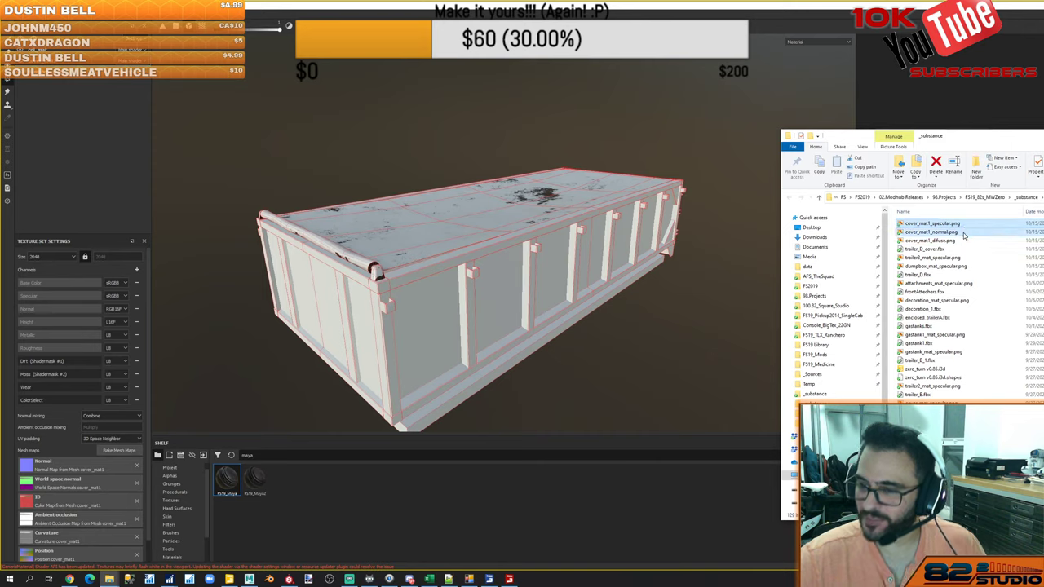
{"action": "double_click", "coordinate": [963, 232]}
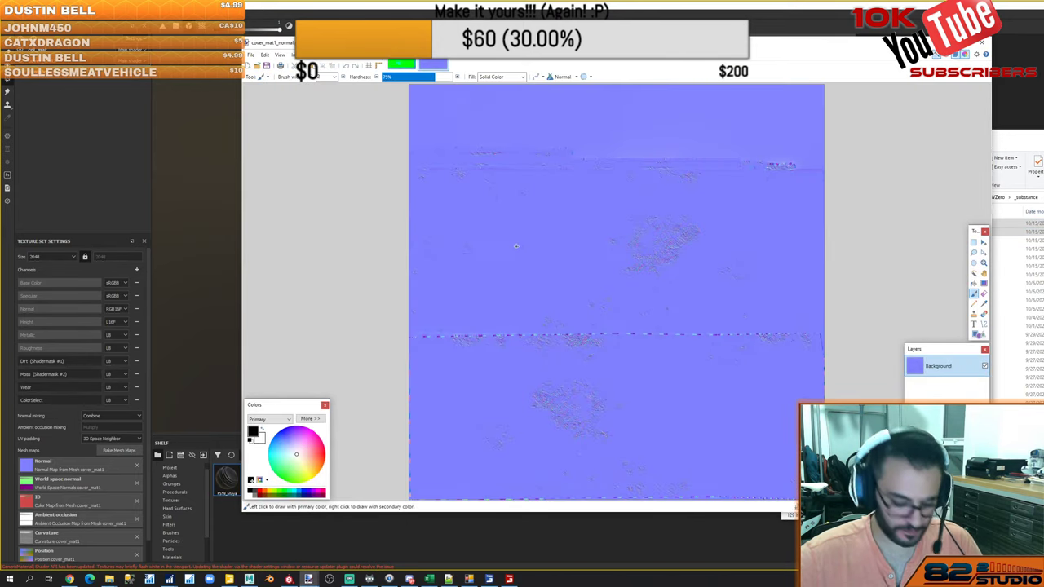
Save the normal map as cover_mat1_normal.dds in the locals folder of FS19_82s_MowIT_Trailers and close the image
{"action": "key", "text": "ctrl+shift+s"}
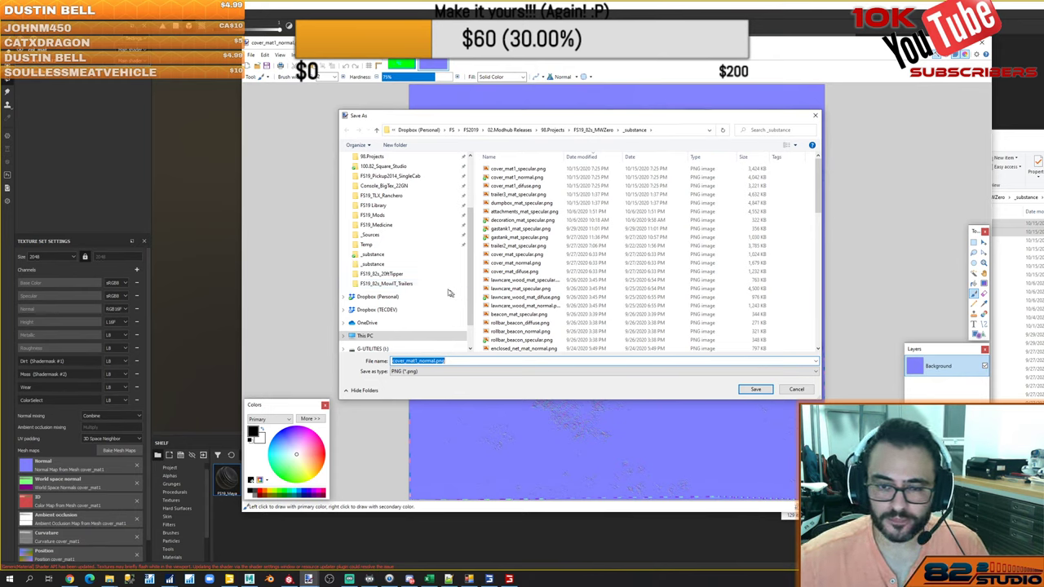
{"action": "left_click", "coordinate": [404, 284]}
{"action": "double_click", "coordinate": [517, 169]}
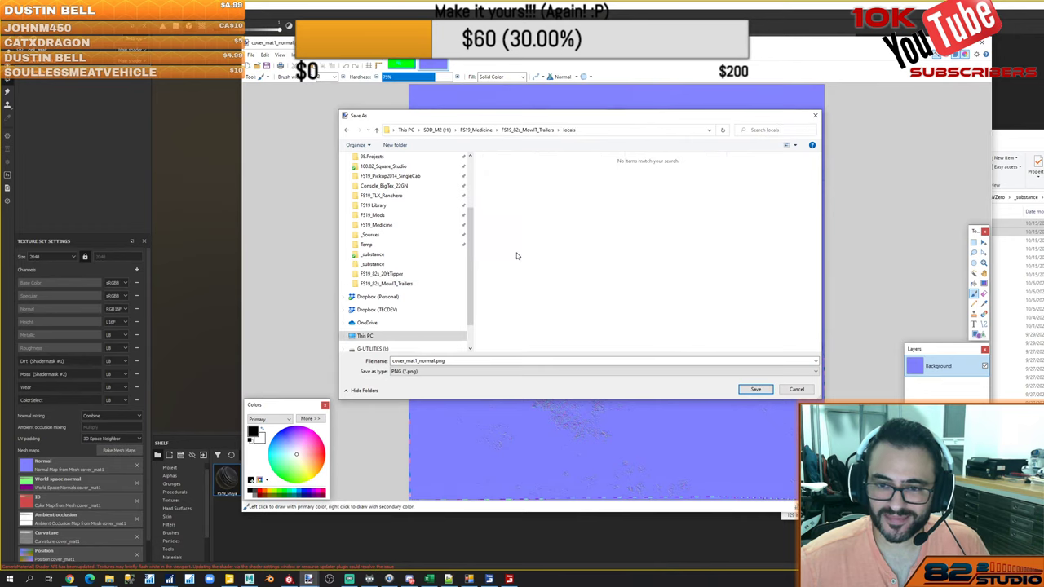
{"action": "left_click", "coordinate": [453, 372]}
{"action": "left_click", "coordinate": [474, 423]}
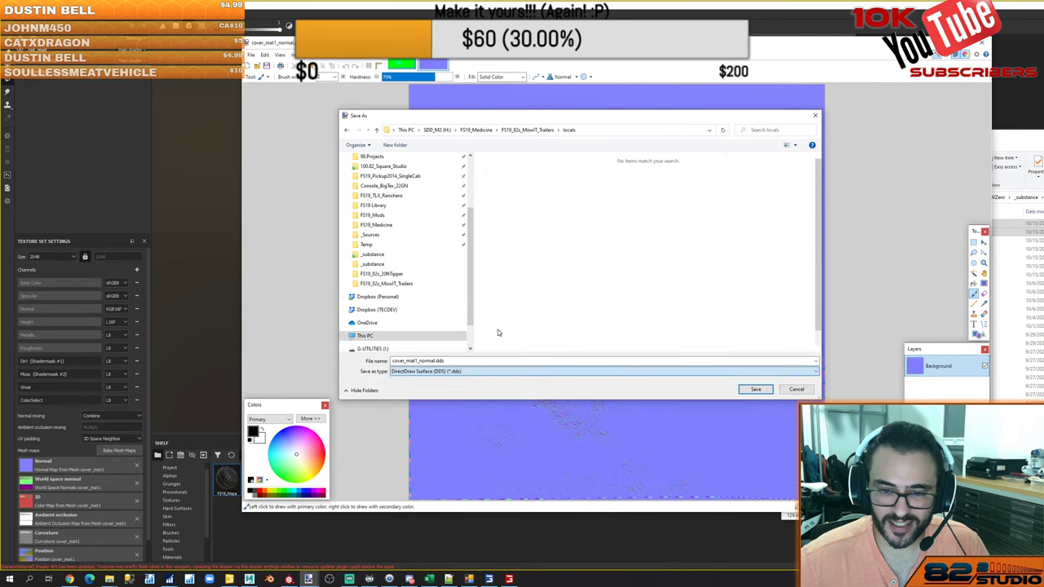
{"action": "left_click", "coordinate": [756, 389]}
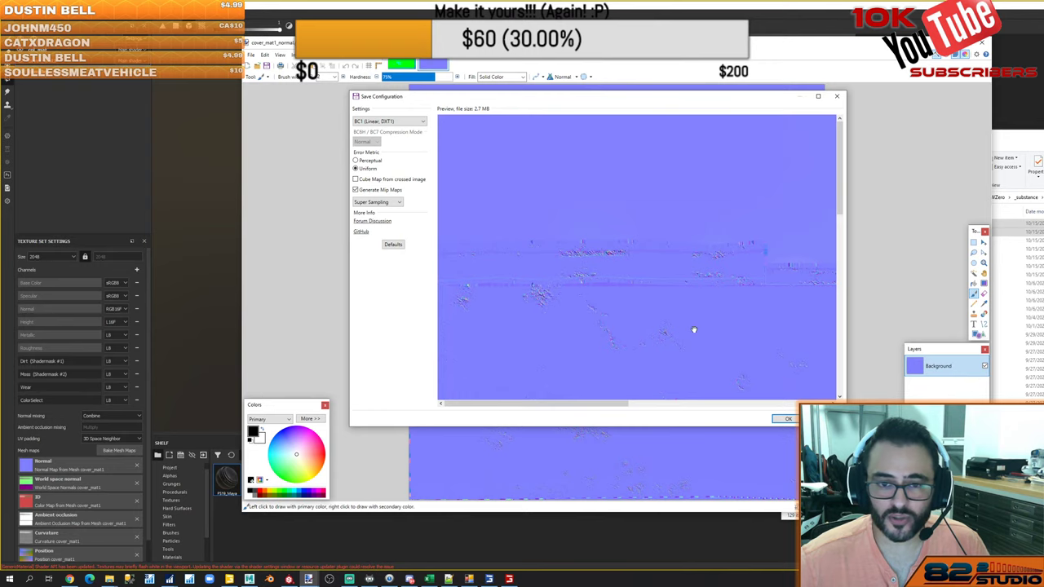
{"action": "left_click", "coordinate": [787, 419]}
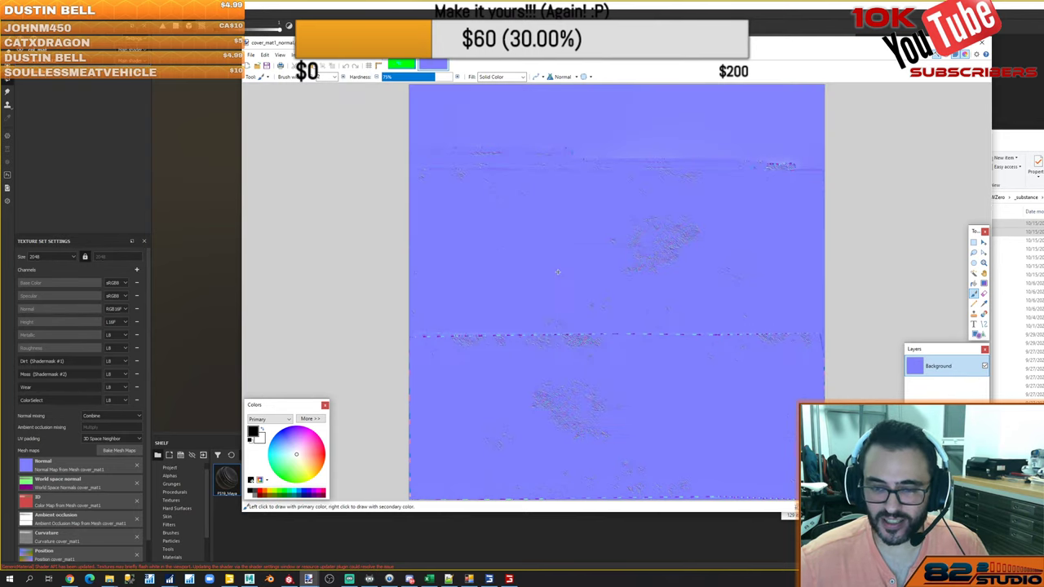
{"action": "key", "text": "ctrl+w"}
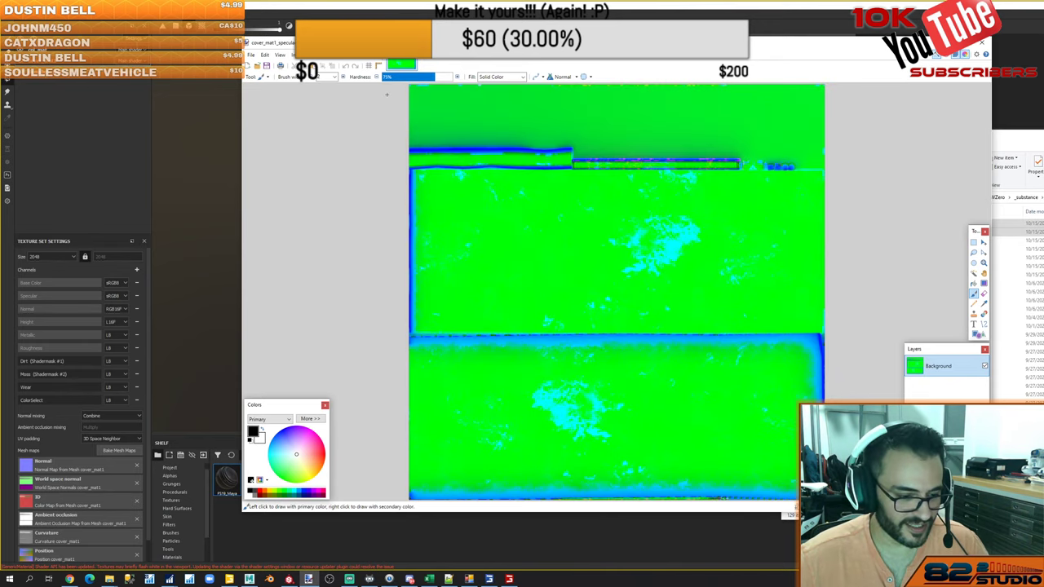
Save the specular map as cover_mat1_specular.dds in the locals folder with BC1 (Linear, DXT1) compression and mip maps, and close the image
{"action": "key", "text": "ctrl+shift+s"}
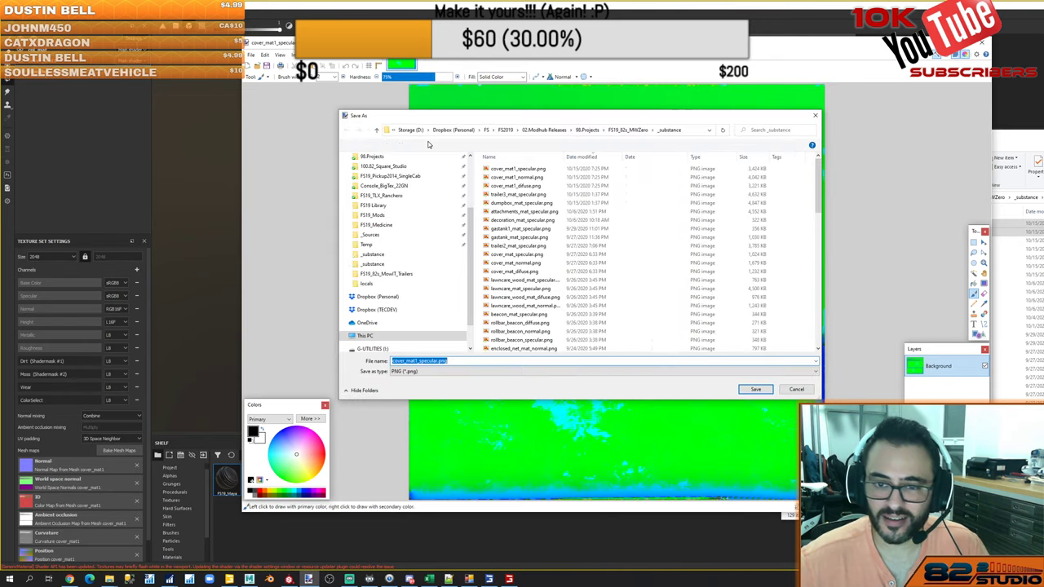
{"action": "left_click", "coordinate": [483, 372]}
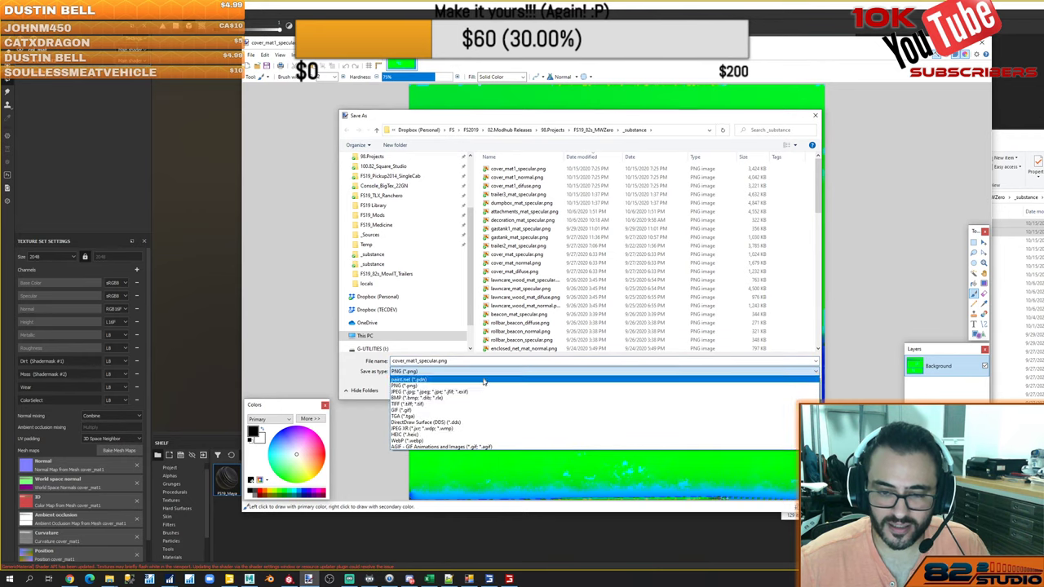
{"action": "left_click", "coordinate": [433, 422]}
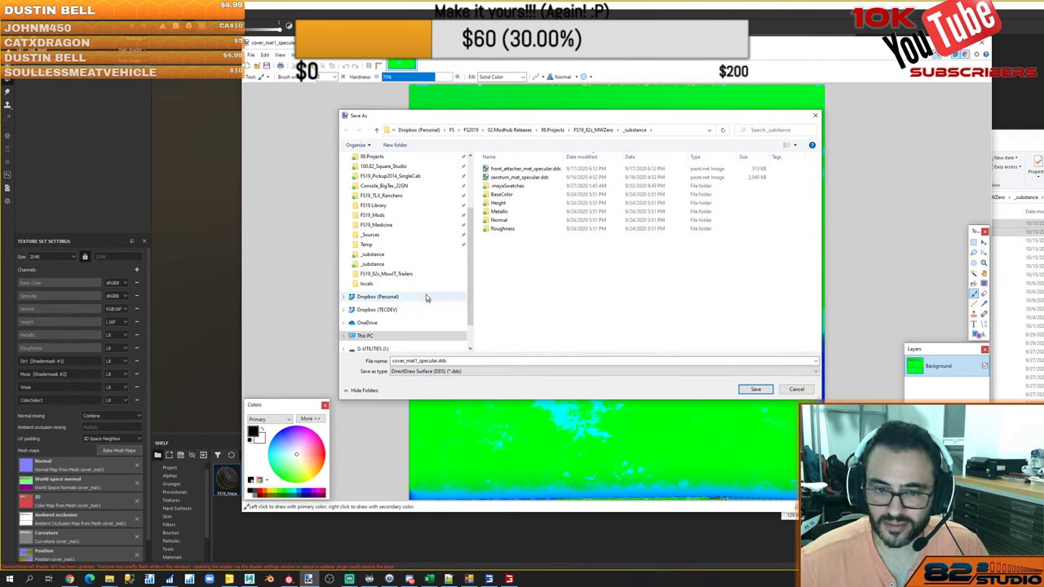
{"action": "left_click", "coordinate": [390, 284]}
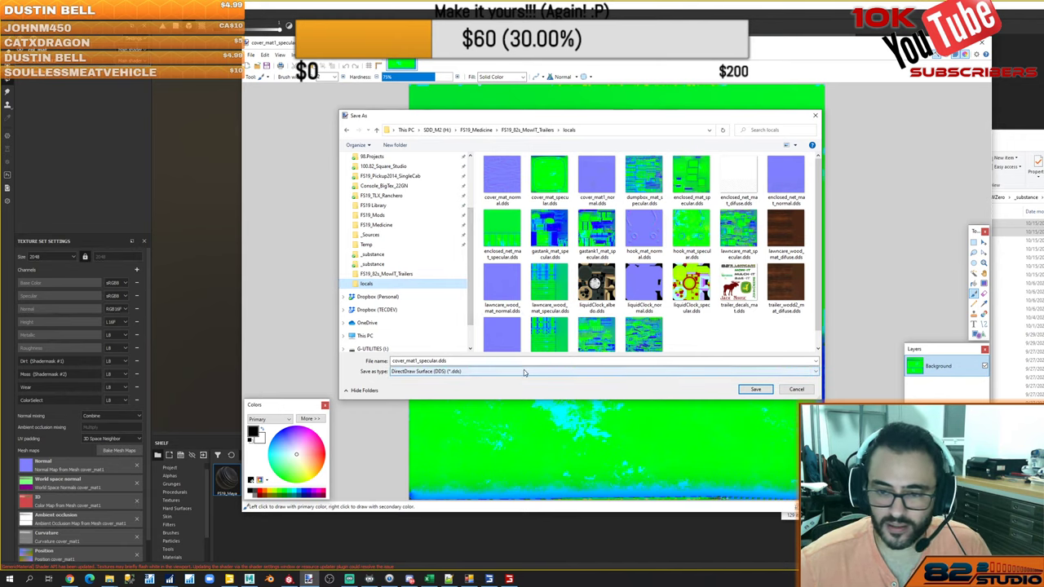
{"action": "left_click", "coordinate": [756, 389]}
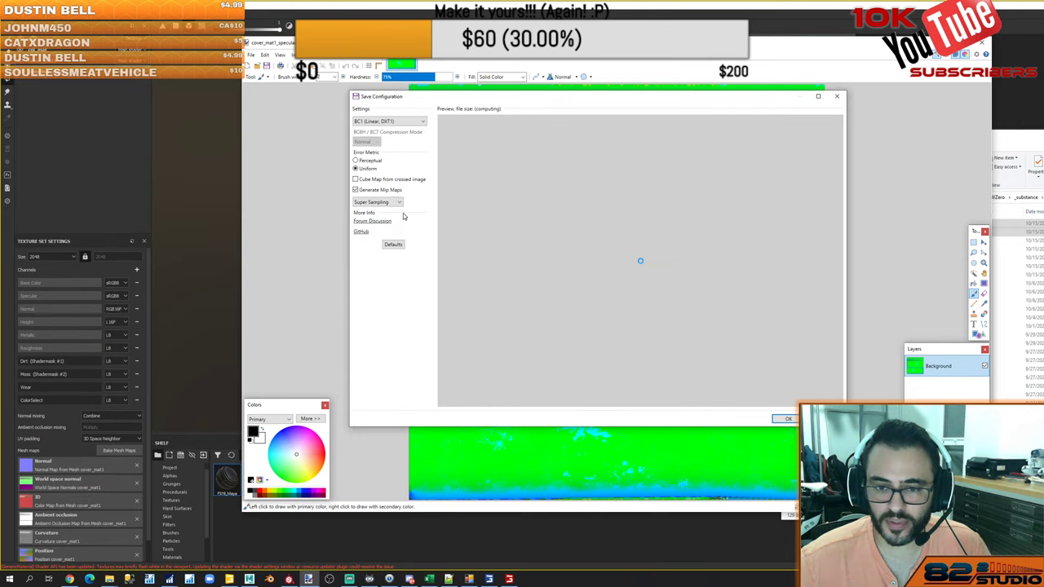
{"action": "left_click", "coordinate": [788, 420]}
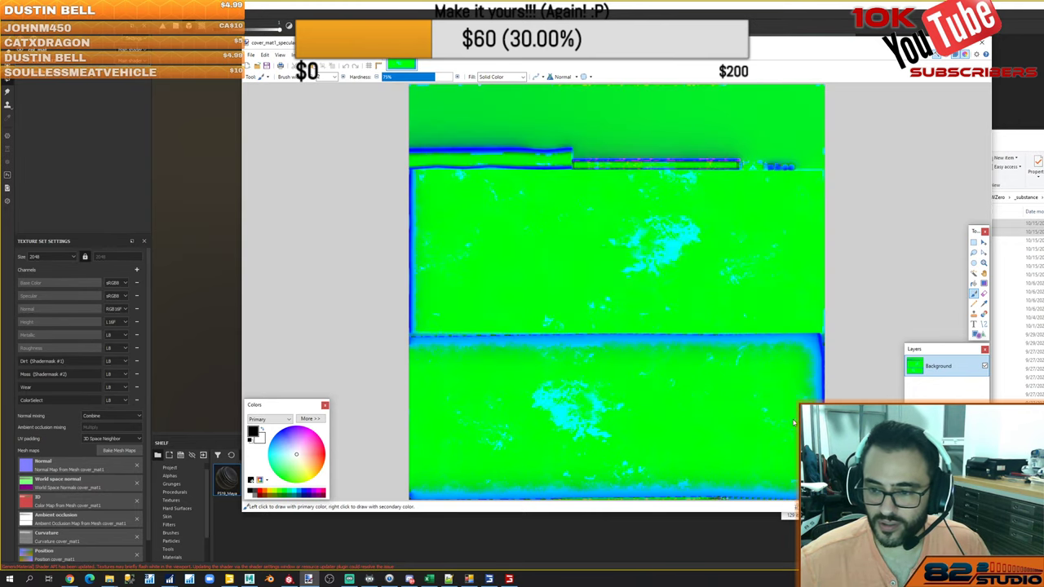
{"action": "key", "text": "alt+F4"}
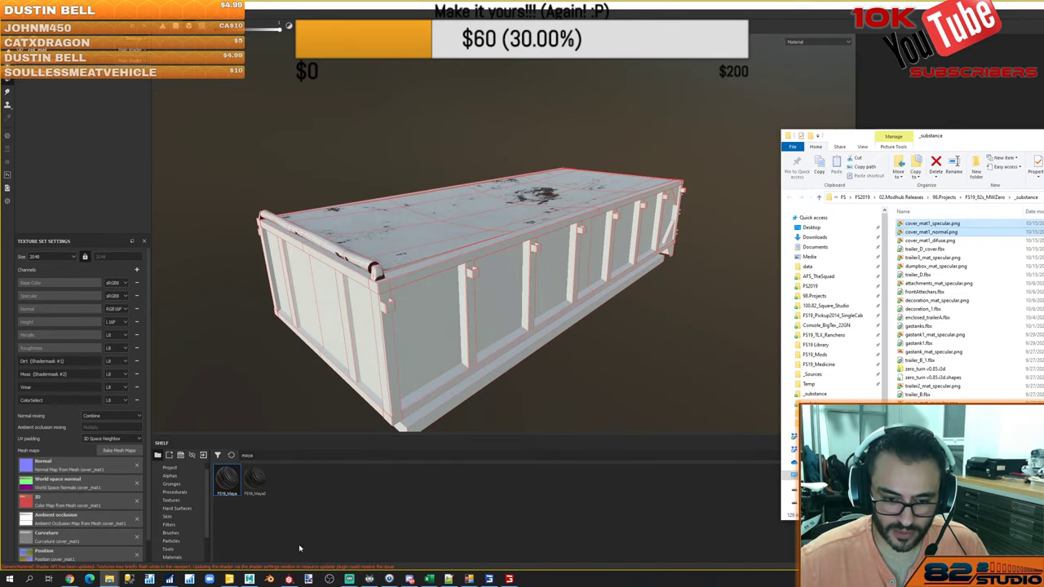
Switch to Maya and group cover, cover_roll, cover_end and cover_base
{"action": "left_click", "coordinate": [248, 579]}
{"action": "left_click", "coordinate": [684, 297]}
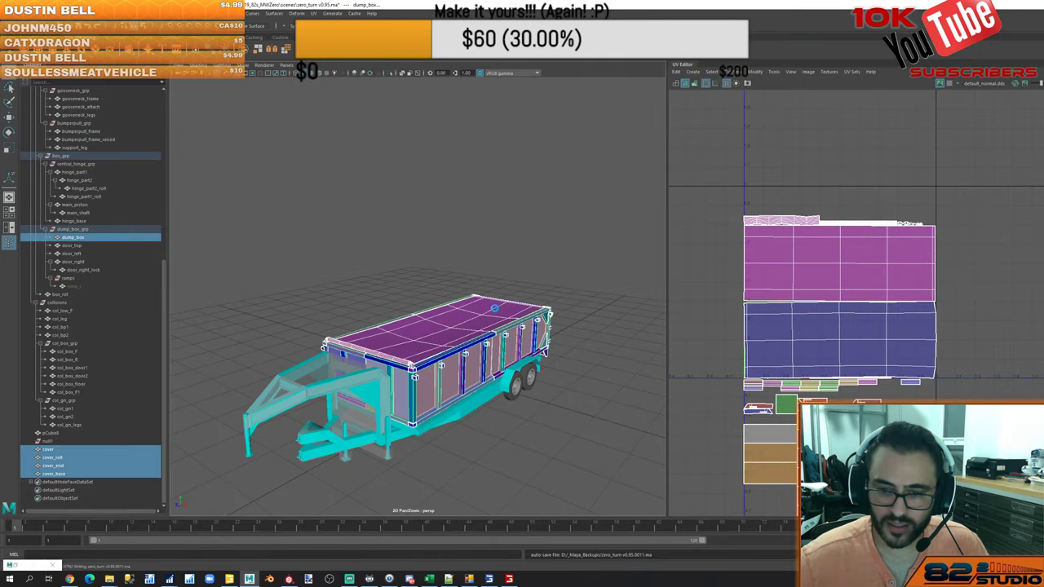
{"action": "left_click", "coordinate": [61, 457]}
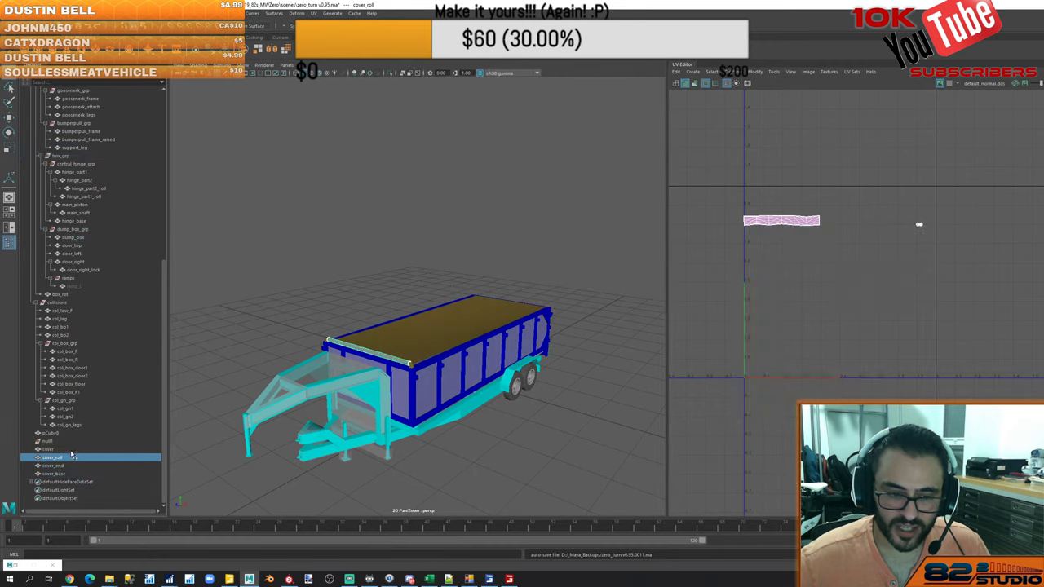
{"action": "left_click", "coordinate": [70, 451]}
{"action": "left_click", "coordinate": [71, 472], "text": "shift"}
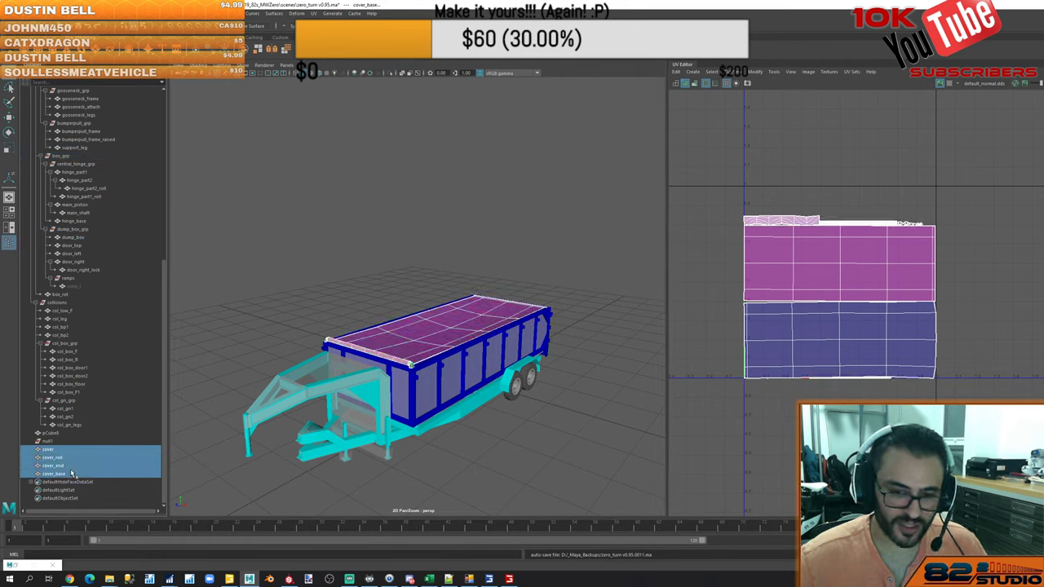
{"action": "key", "text": "w"}
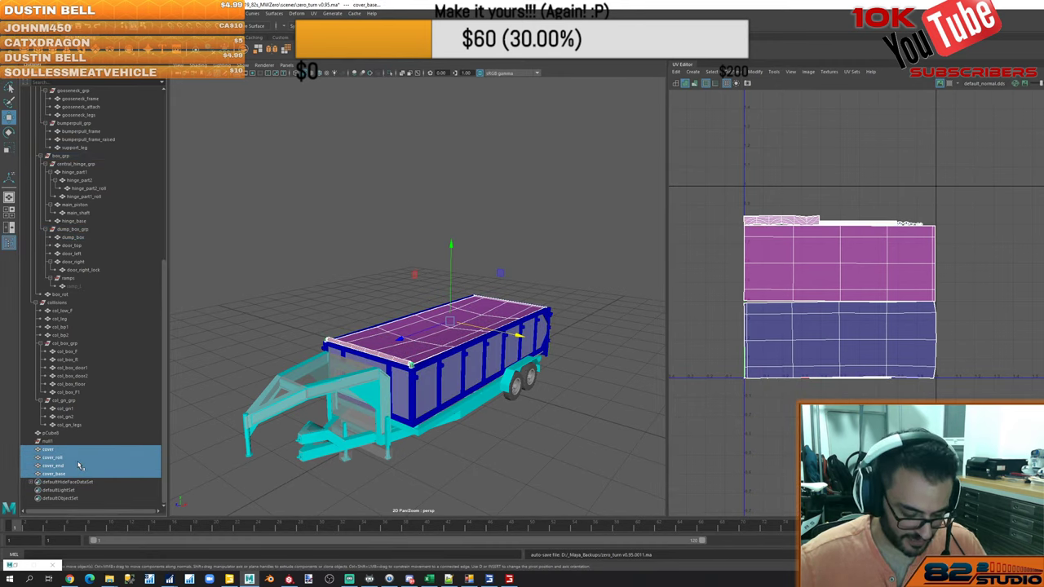
{"action": "key", "text": "ctrl+g"}
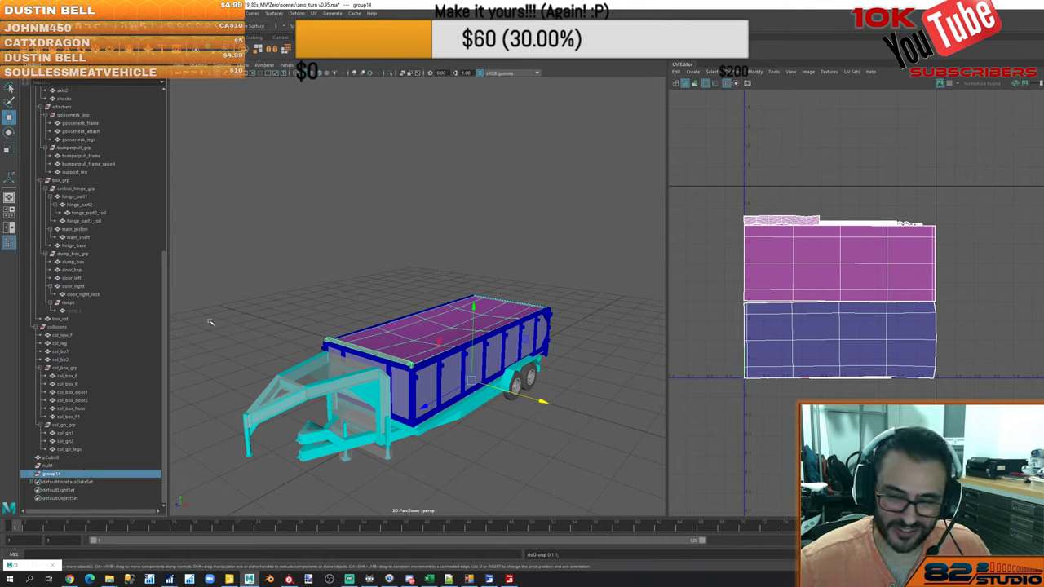
Select the new group together with its four cover parts and open the export options of the GIANTS I3D toolbox
{"action": "left_click", "coordinate": [37, 474]}
{"action": "scroll", "coordinate": [61, 482], "scroll_direction": "down", "scroll_amount": 1}
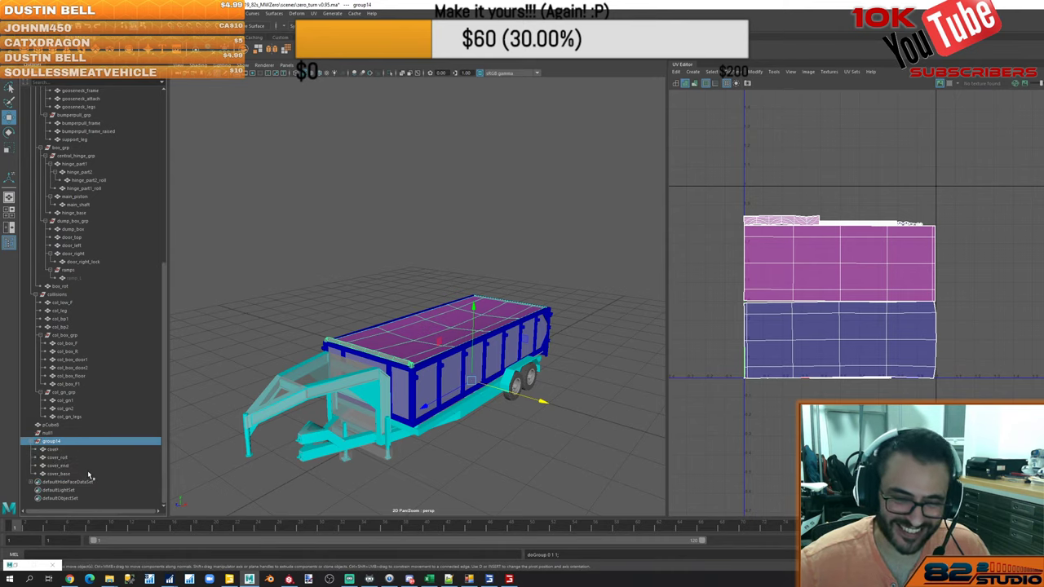
{"action": "left_click", "coordinate": [90, 473], "text": "shift"}
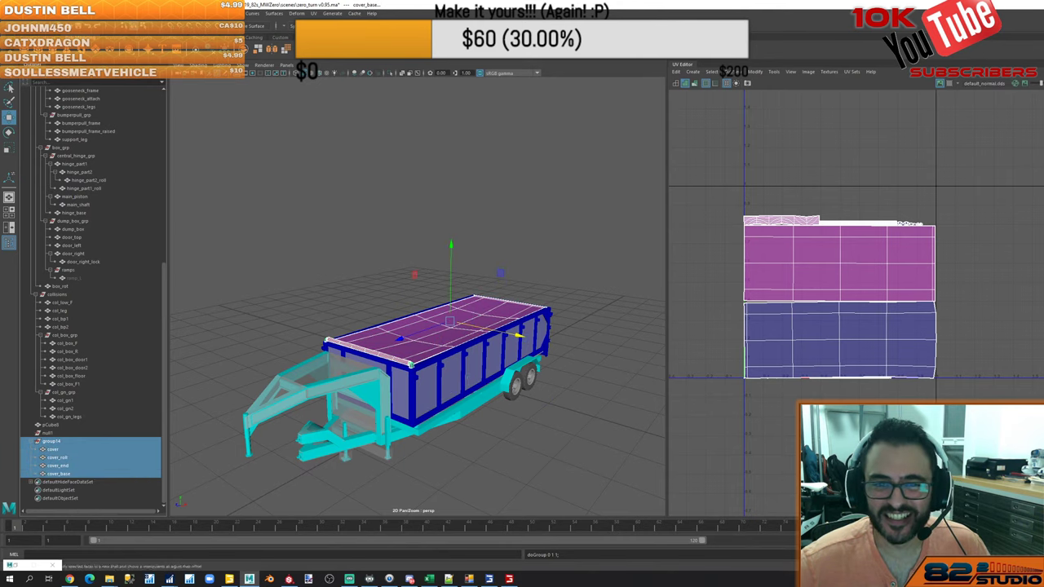
{"action": "left_click", "coordinate": [25, 52]}
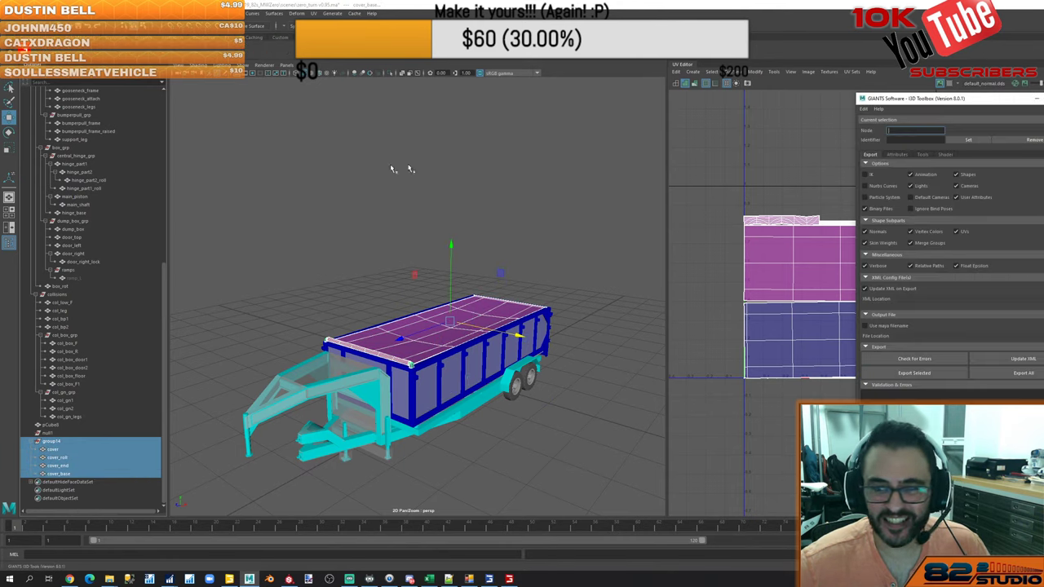
{"action": "left_click", "coordinate": [899, 155]}
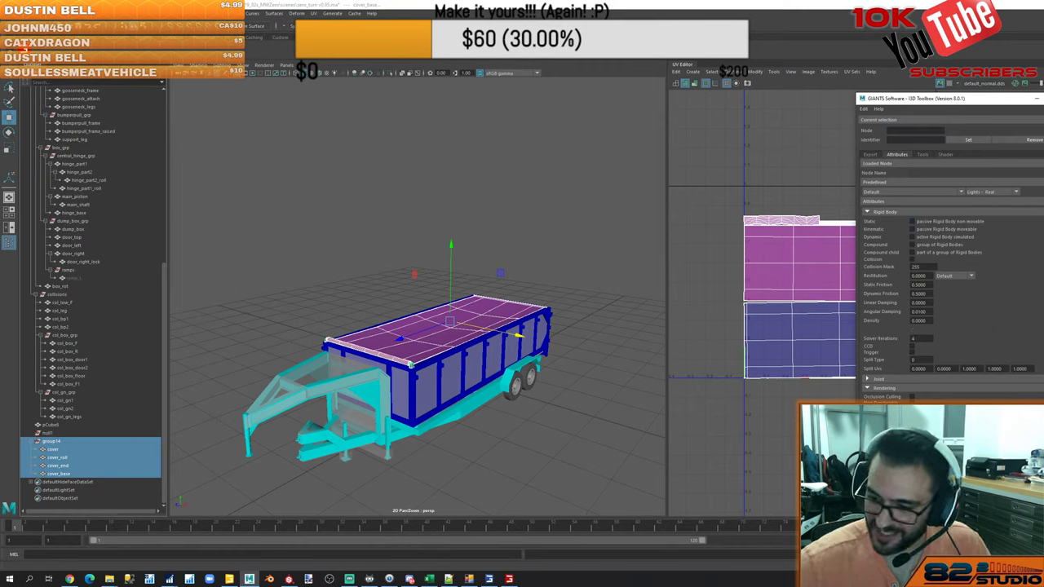
{"action": "left_click", "coordinate": [924, 155]}
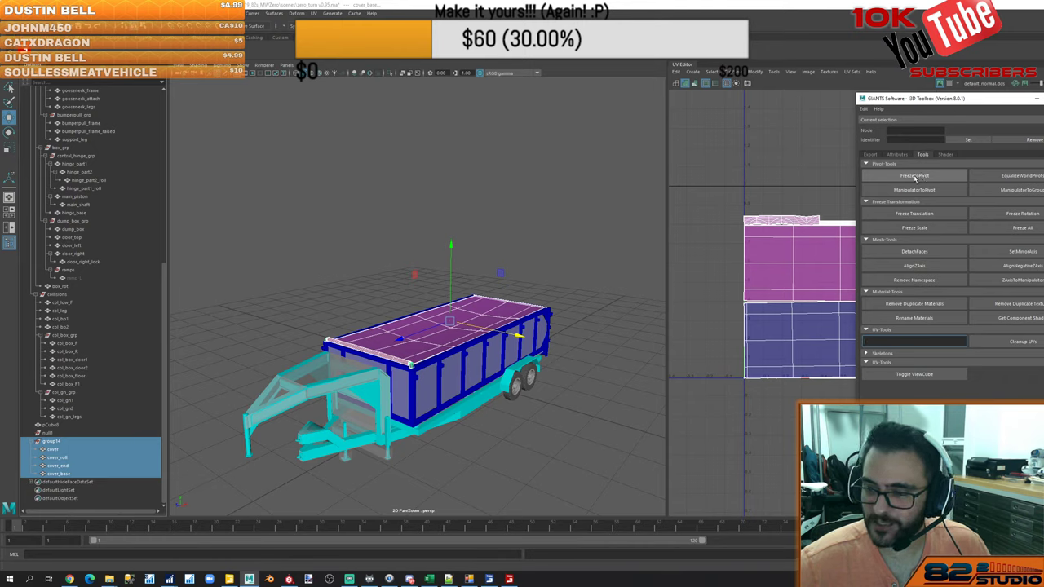
{"action": "left_click", "coordinate": [897, 155]}
{"action": "left_click", "coordinate": [870, 154]}
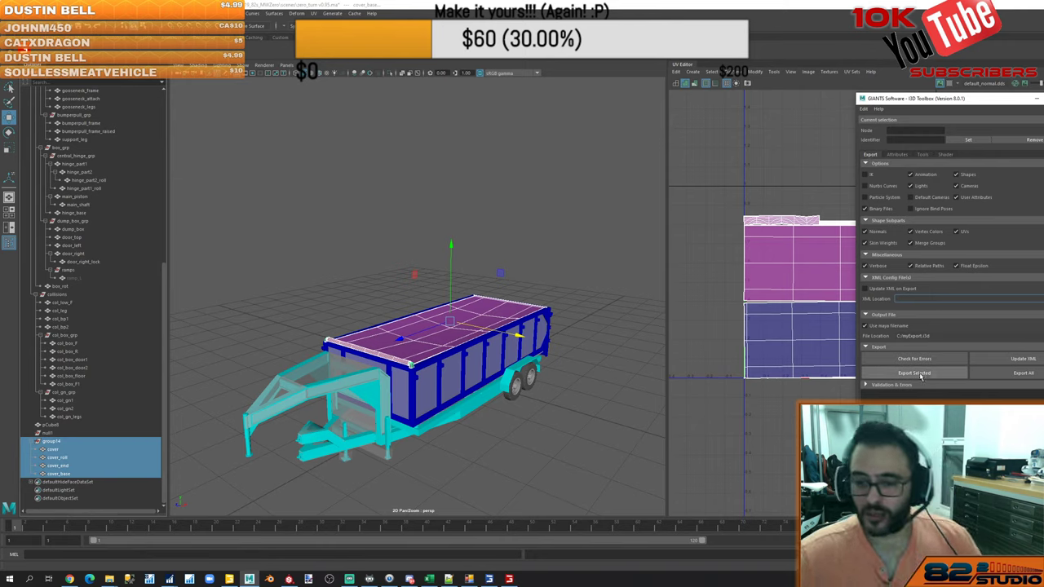
Save the scene, accept the student version notice, and export the selected cover group and parts as I3D
{"action": "left_click", "coordinate": [921, 375]}
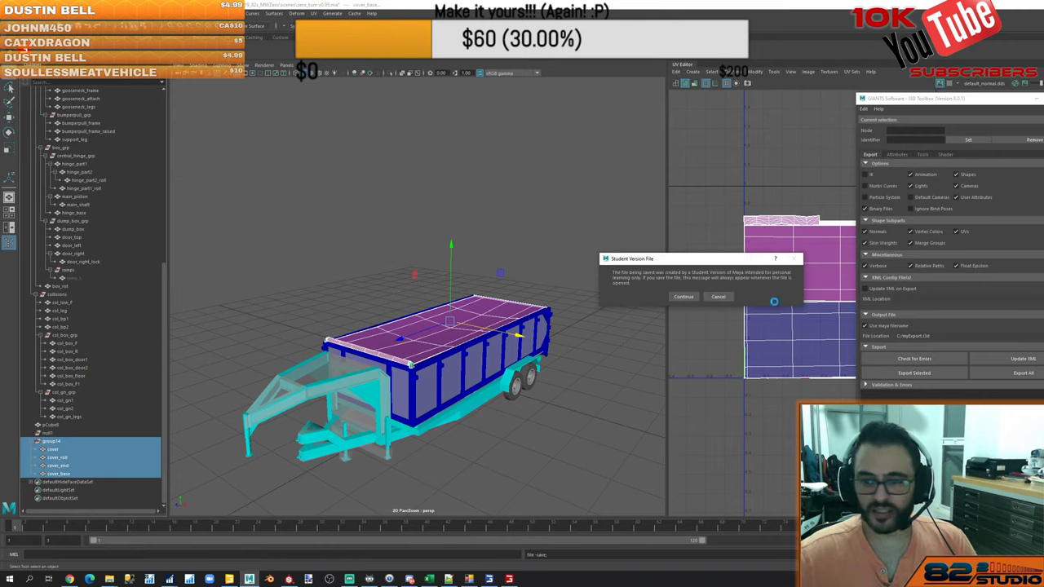
{"action": "left_click", "coordinate": [684, 296]}
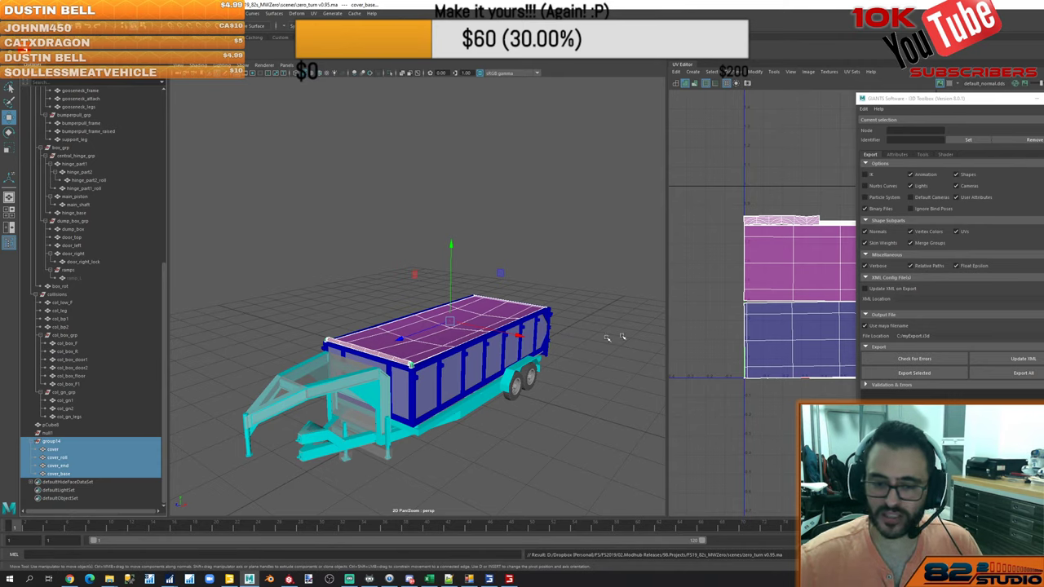
{"action": "left_click", "coordinate": [915, 373]}
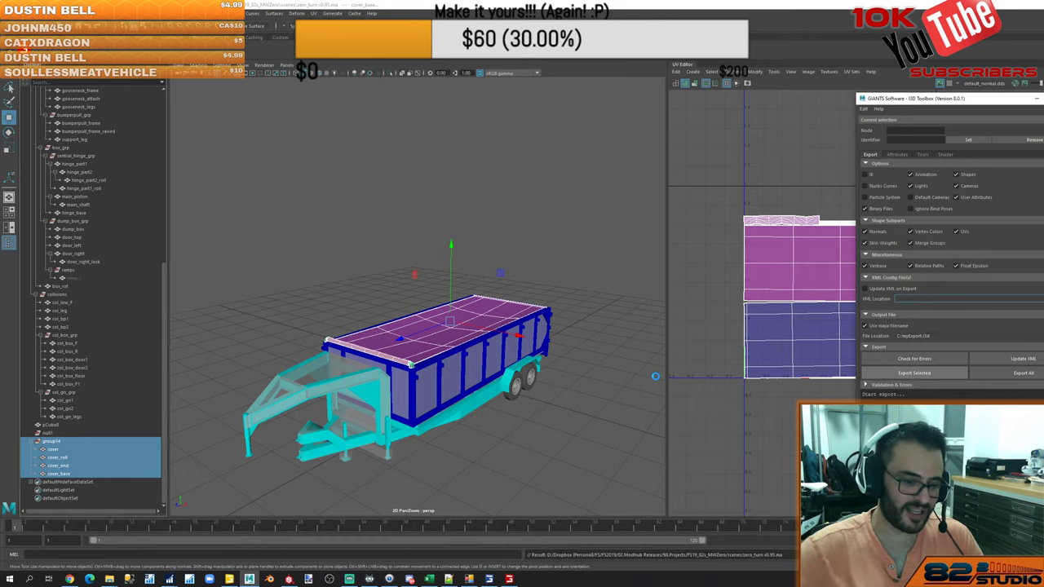
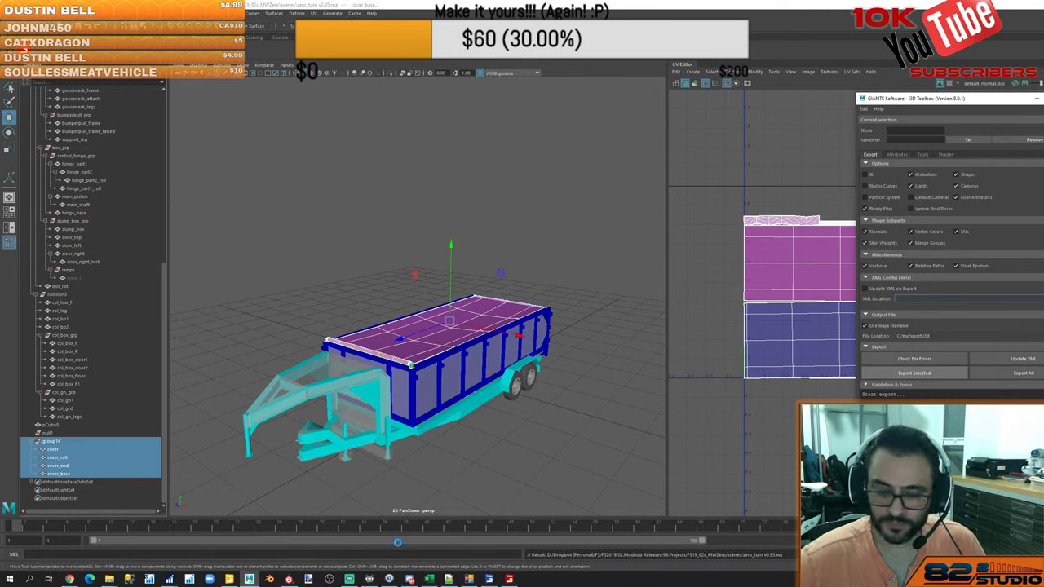
{"action": "left_click", "coordinate": [411, 580]}
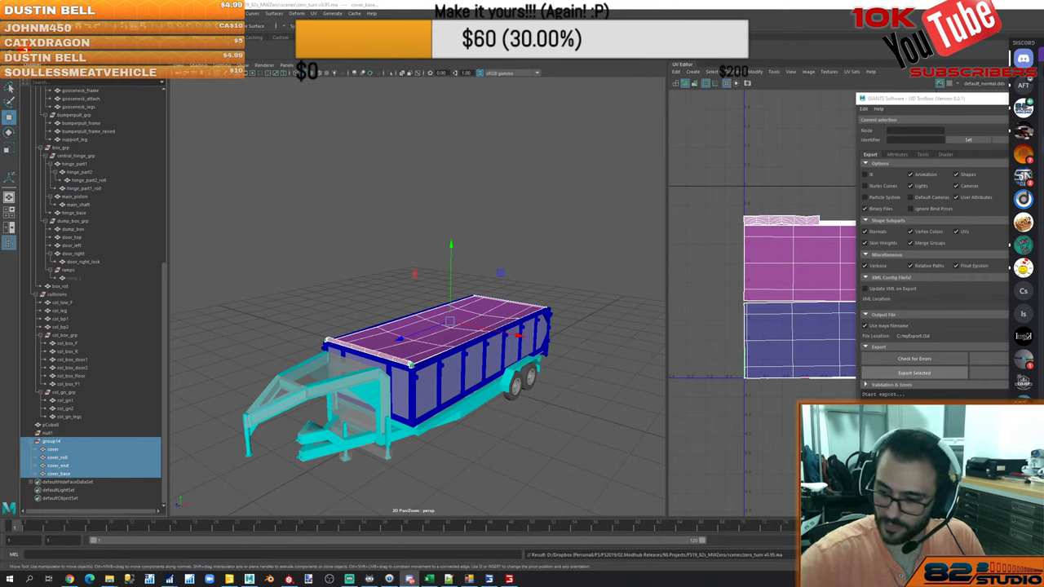
{"action": "left_click", "coordinate": [487, 5]}
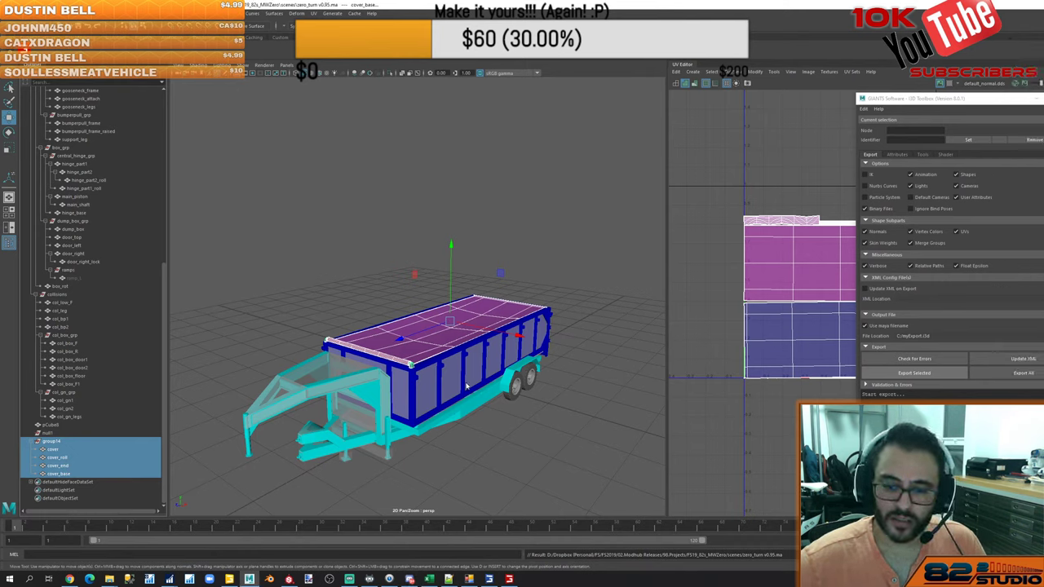
{"action": "left_click", "coordinate": [509, 579]}
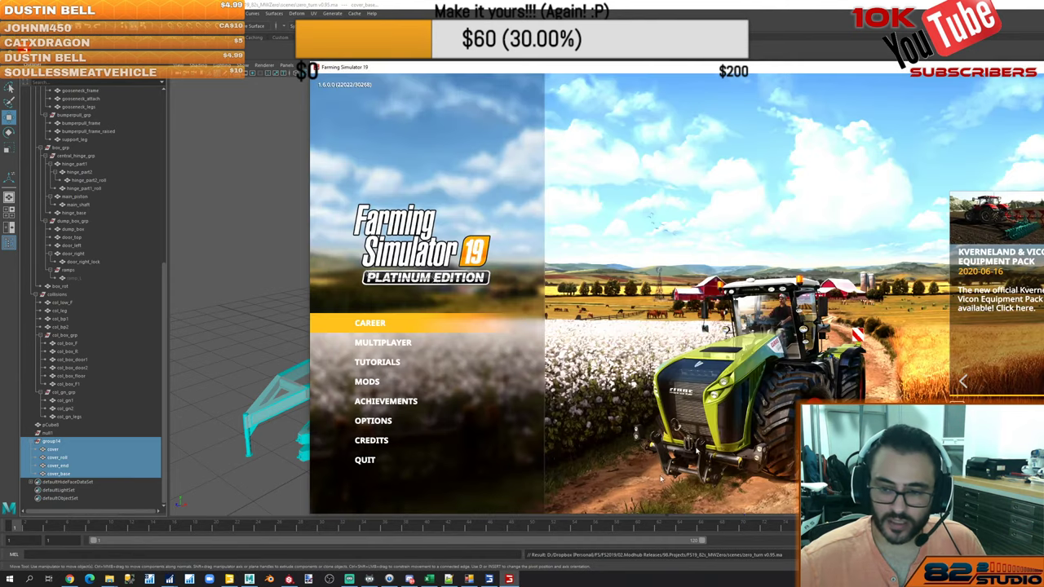
{"action": "left_click", "coordinate": [1041, 68]}
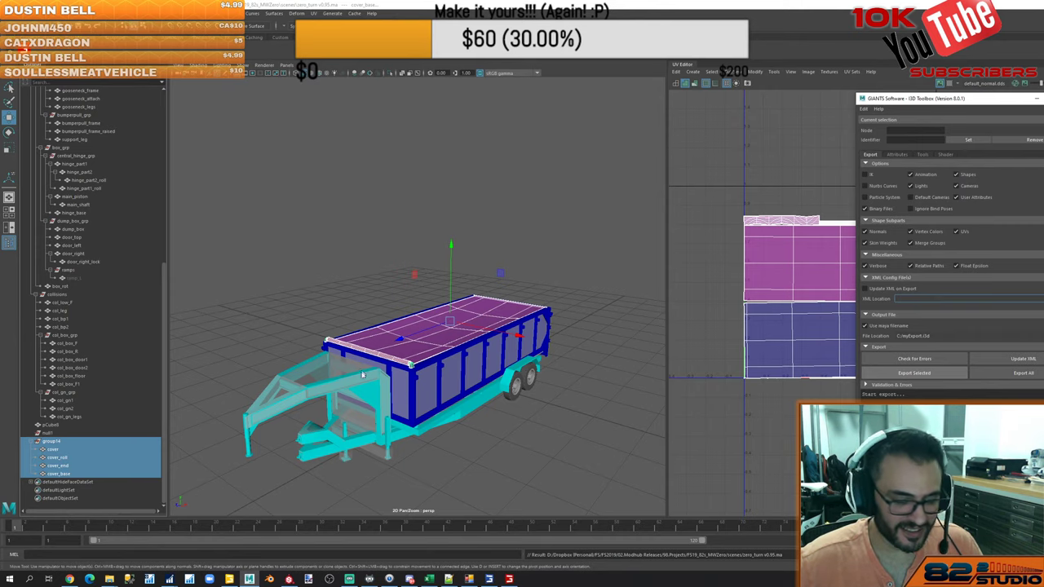
Switch to the stream chatbot, turn off the Duel minigame and return to Maya
{"action": "key", "text": "alt+Tab"}
{"action": "key", "text": "alt+Tab"}
{"action": "key", "text": "alt+Tab"}
{"action": "key", "text": "alt+Tab"}
{"action": "key", "text": "alt+Tab"}
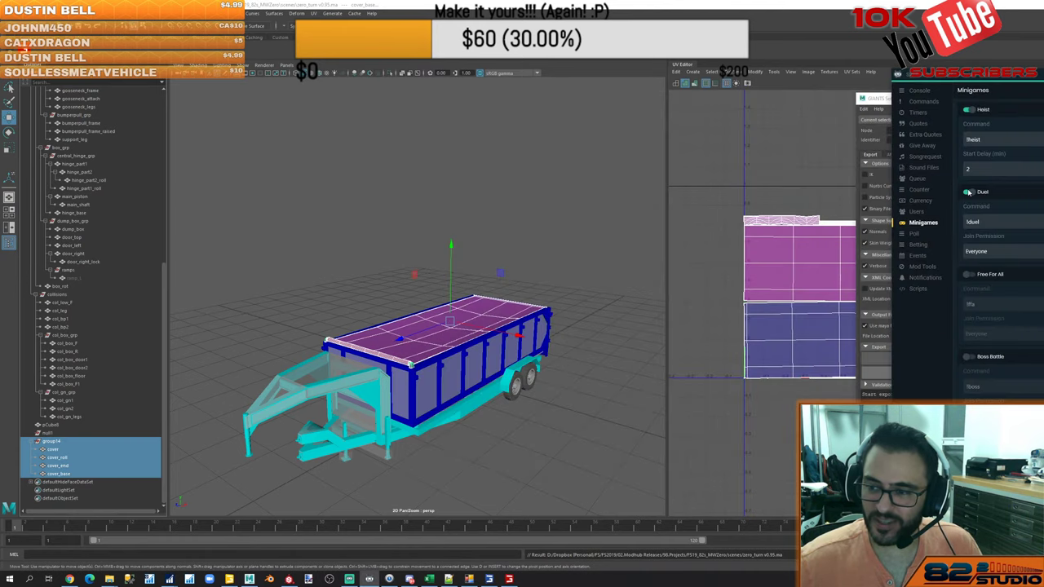
{"action": "left_click", "coordinate": [968, 191]}
{"action": "key", "text": "alt+Tab"}
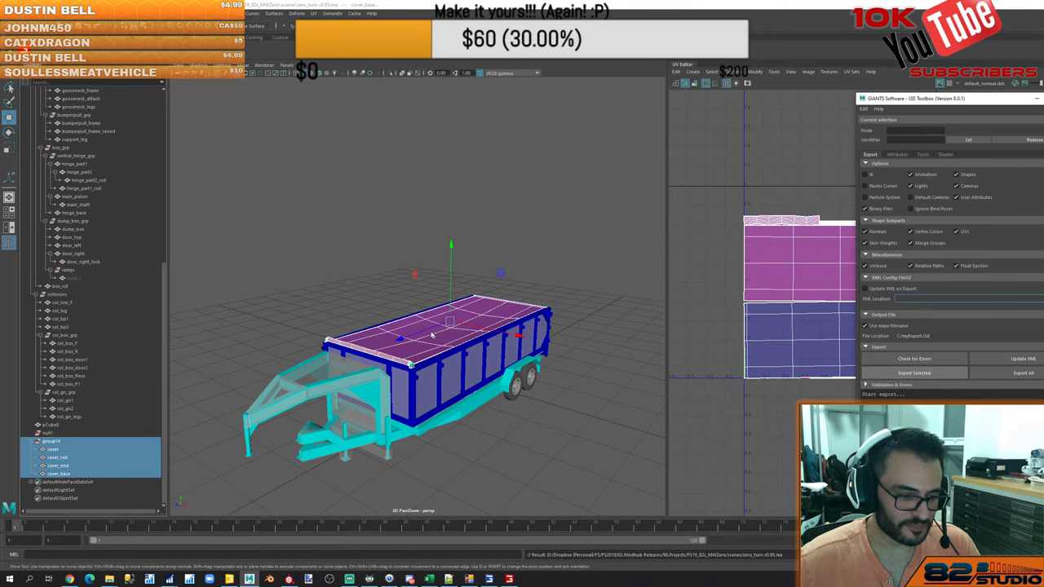
Try to toggle the visibility of the 10K source in the Modding scene of the streaming software, and minimize it
{"action": "left_click", "coordinate": [349, 579]}
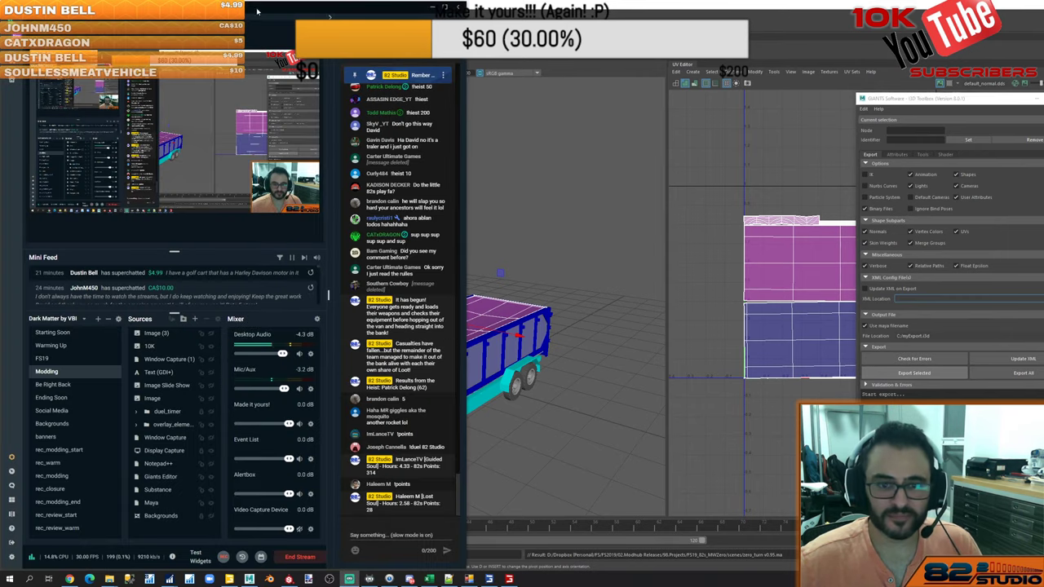
{"action": "left_click", "coordinate": [196, 346]}
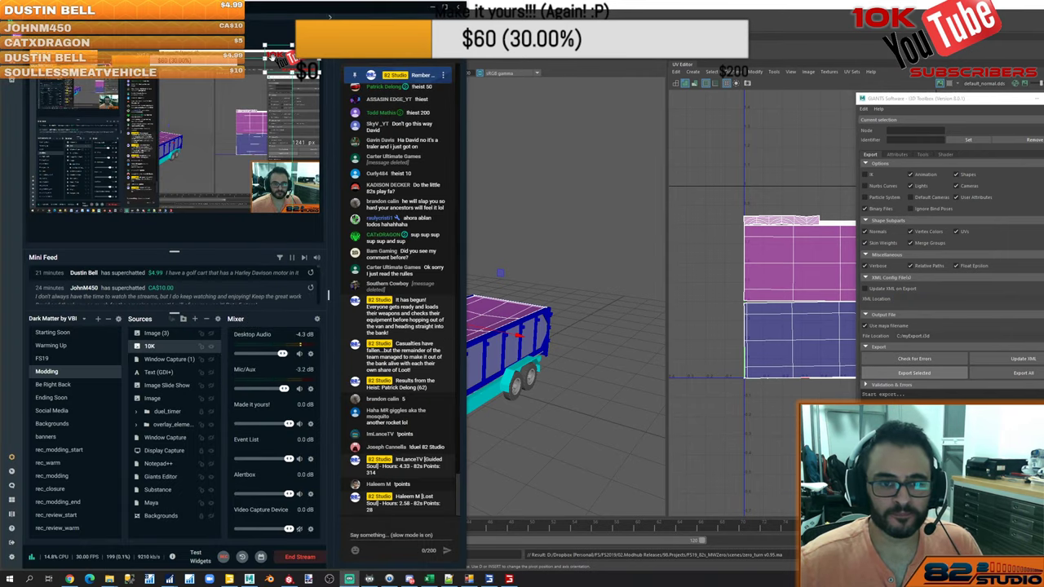
{"action": "left_click", "coordinate": [212, 347]}
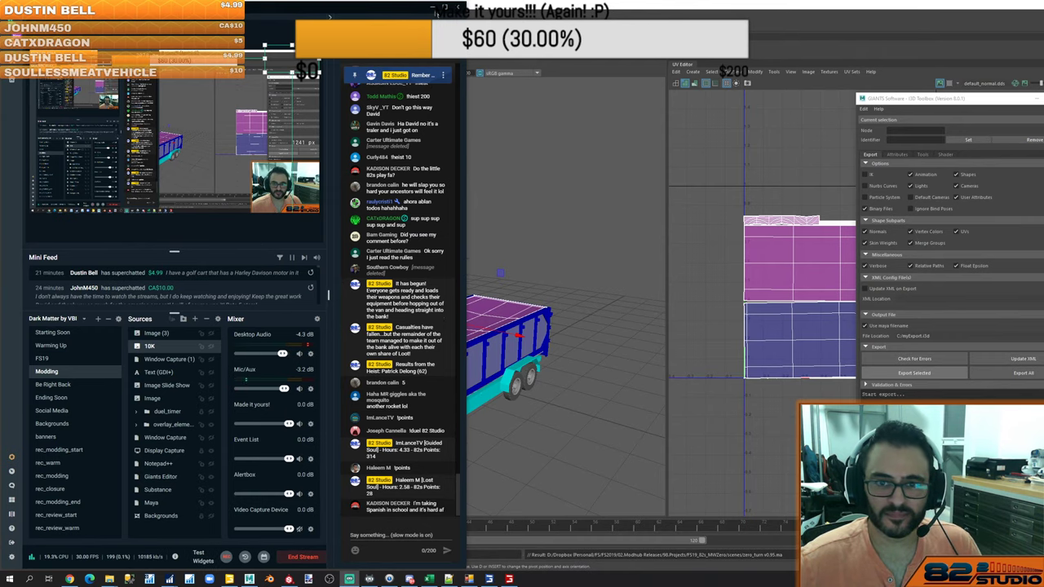
{"action": "left_click", "coordinate": [432, 10]}
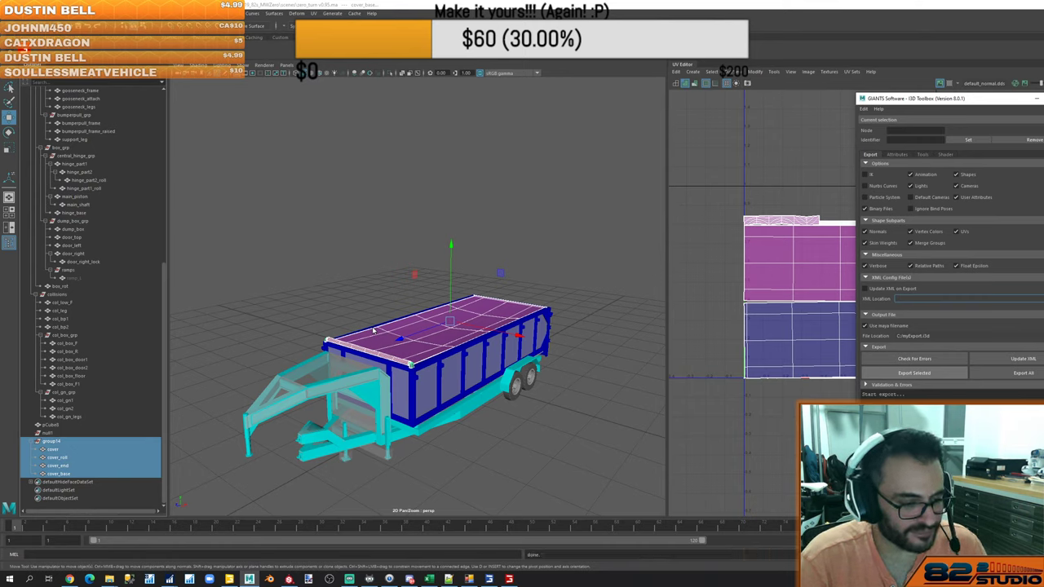
Examine the cover on the trailer's dump box up close in Maya's perspective view
{"action": "key", "text": "f"}
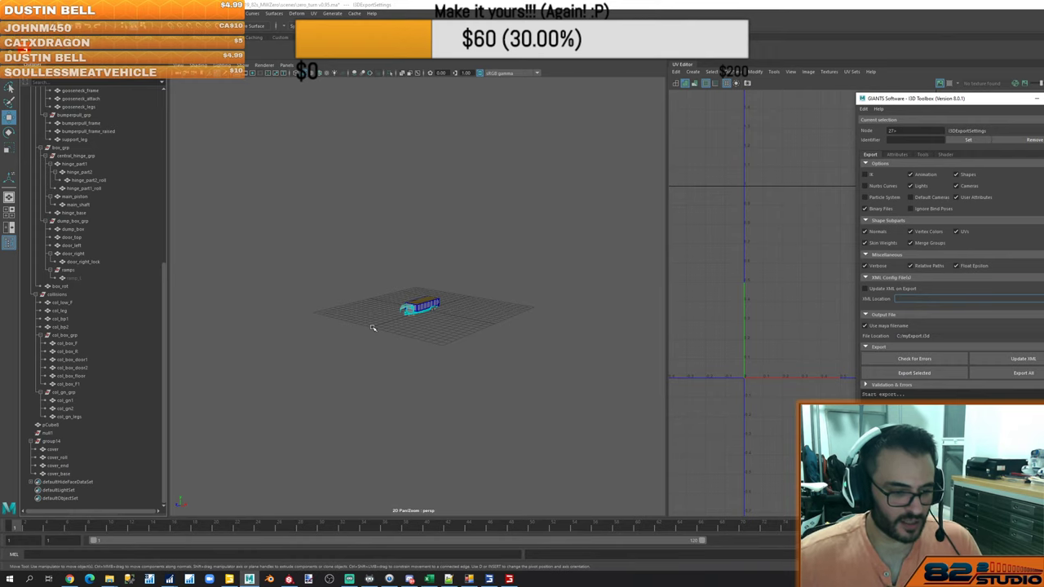
{"action": "scroll", "coordinate": [423, 305], "scroll_direction": "down", "scroll_amount": 5}
{"action": "scroll", "coordinate": [423, 305], "scroll_direction": "up", "scroll_amount": 15}
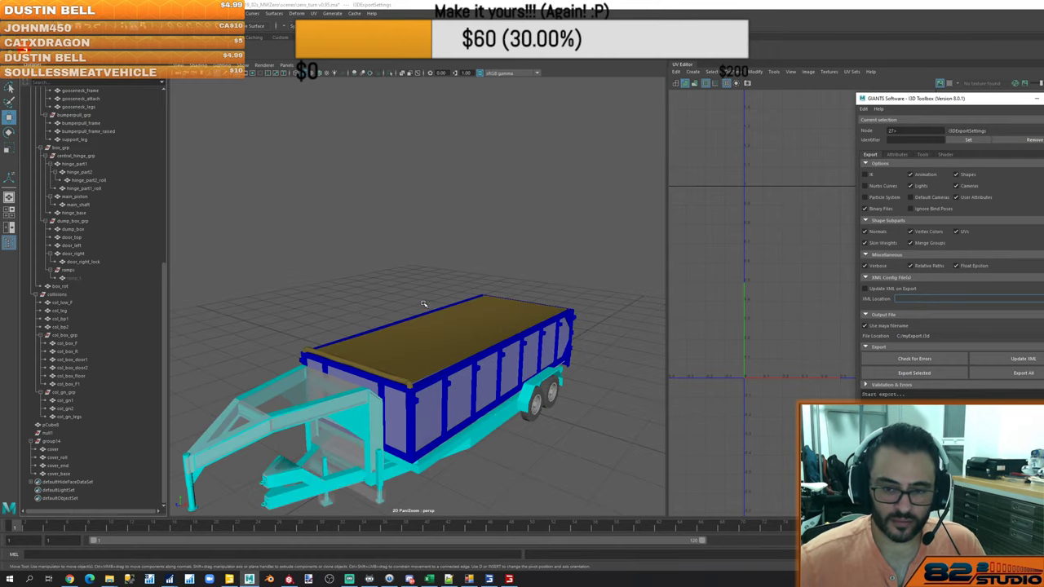
{"action": "scroll", "coordinate": [443, 332], "scroll_direction": "down", "scroll_amount": 3}
{"action": "middle_click_drag", "start_coordinate": [441, 340], "coordinate": [452, 209], "text": "alt"}
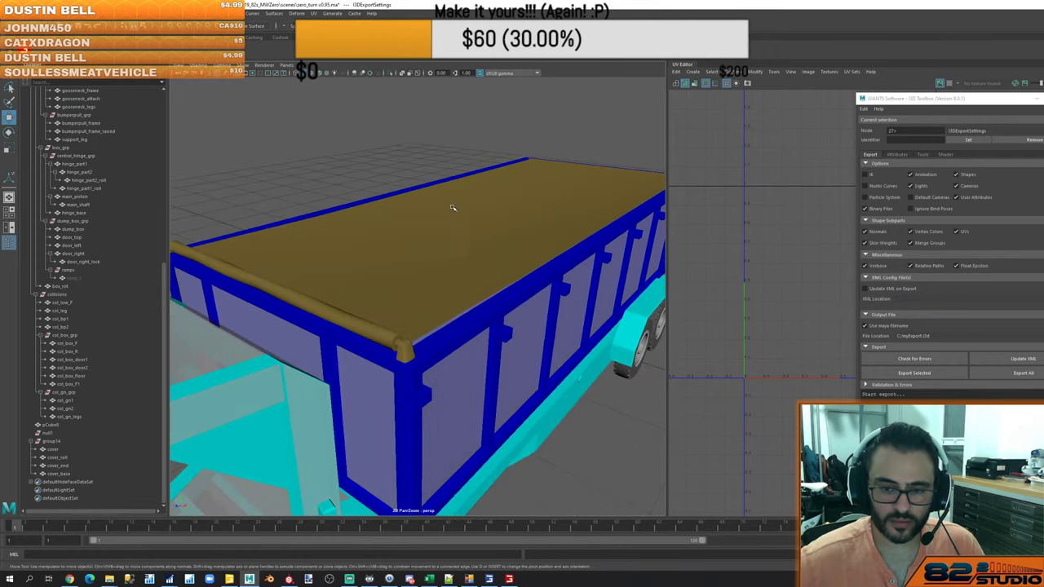
Switch to GIANTS Editor and import zero_turn v0.95.i3d from the scenes folder into the trailer scene
{"action": "key", "text": "alt+Tab"}
{"action": "left_click", "coordinate": [789, 243]}
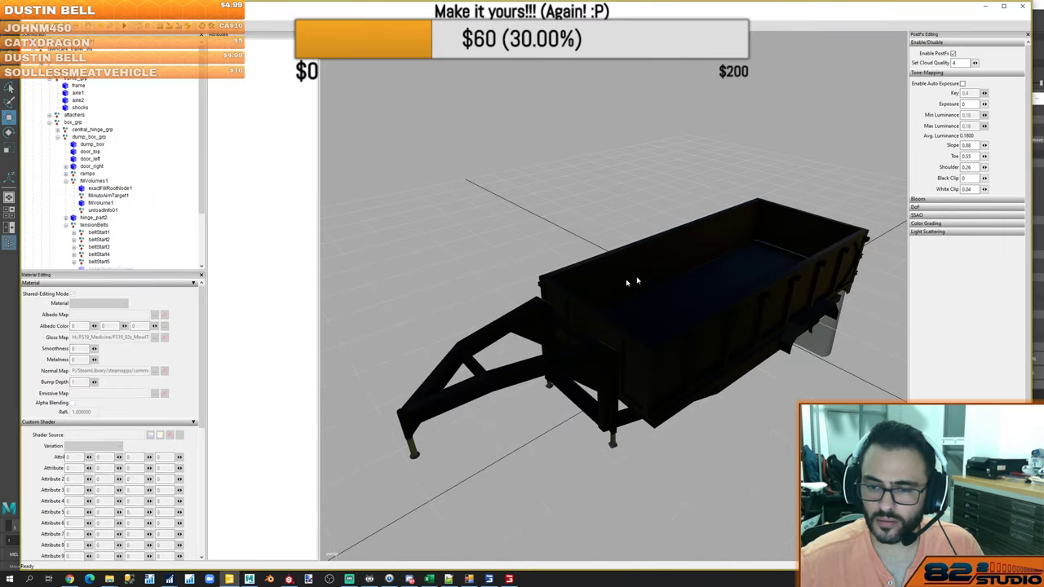
{"action": "middle_click_drag", "start_coordinate": [662, 341], "coordinate": [652, 318]}
{"action": "key", "text": "alt+Tab"}
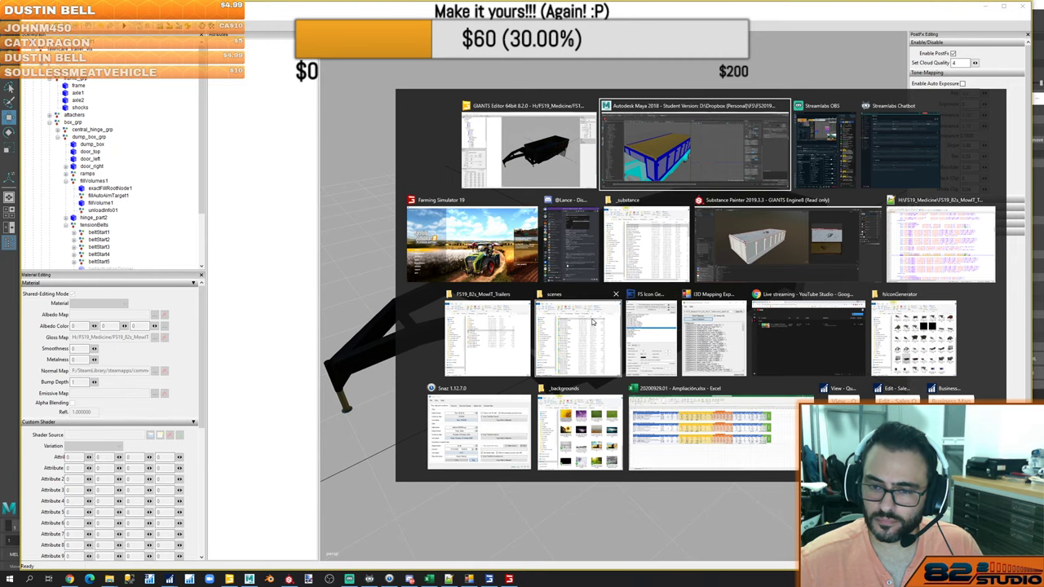
{"action": "left_click", "coordinate": [577, 339]}
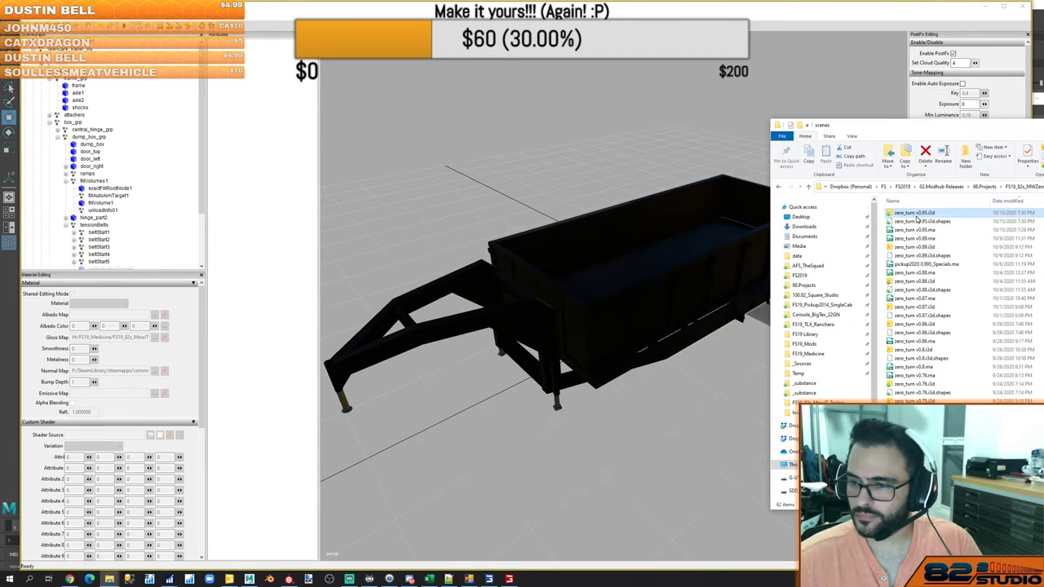
{"action": "left_click_drag", "start_coordinate": [915, 215], "coordinate": [486, 122]}
{"action": "left_click_drag", "start_coordinate": [111, 140], "coordinate": [111, 144]}
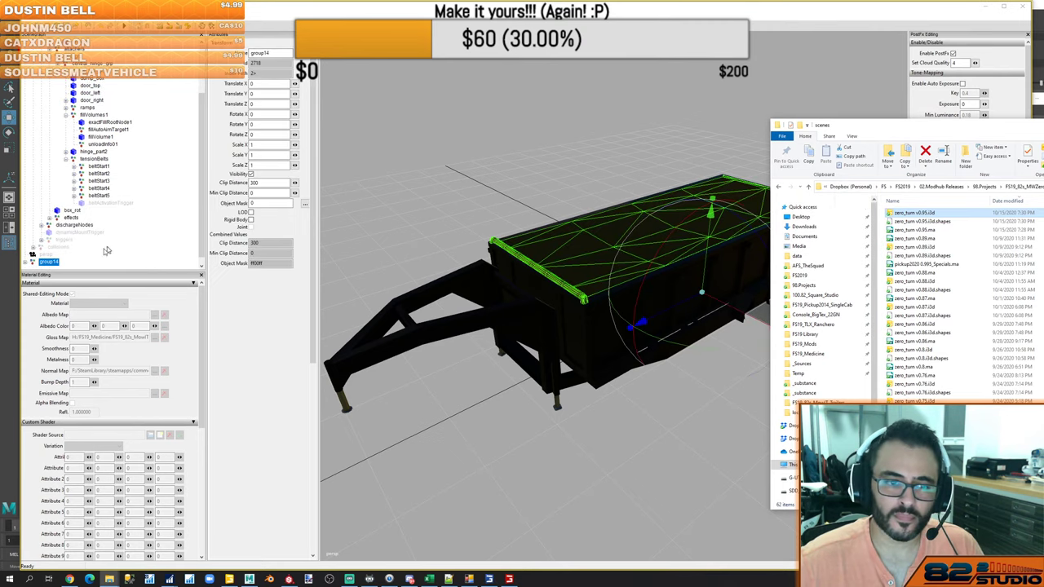
Rename the imported group14 transform group as cover_grp
{"action": "left_click", "coordinate": [49, 262]}
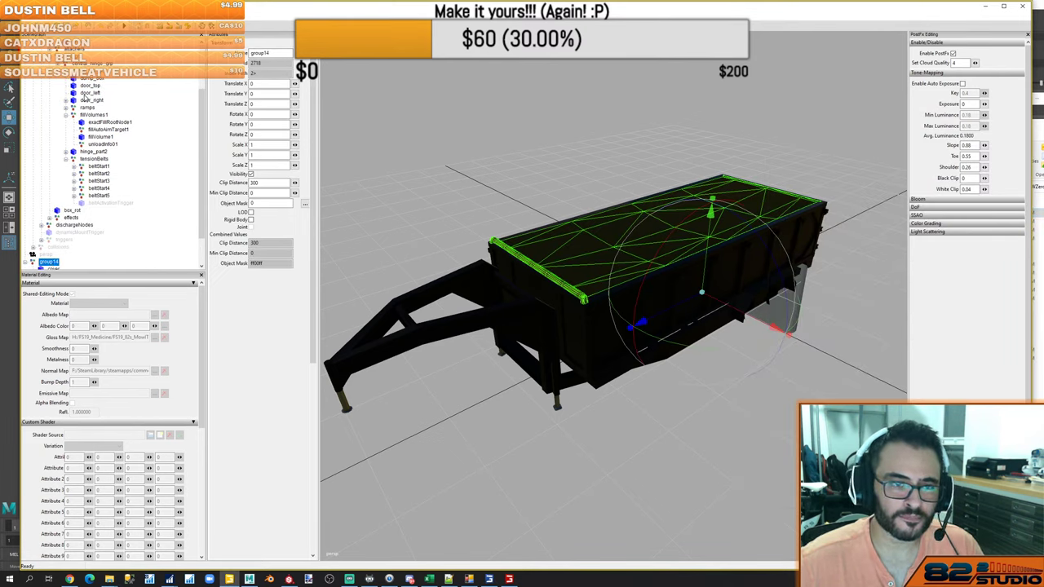
{"action": "left_click", "coordinate": [49, 56]}
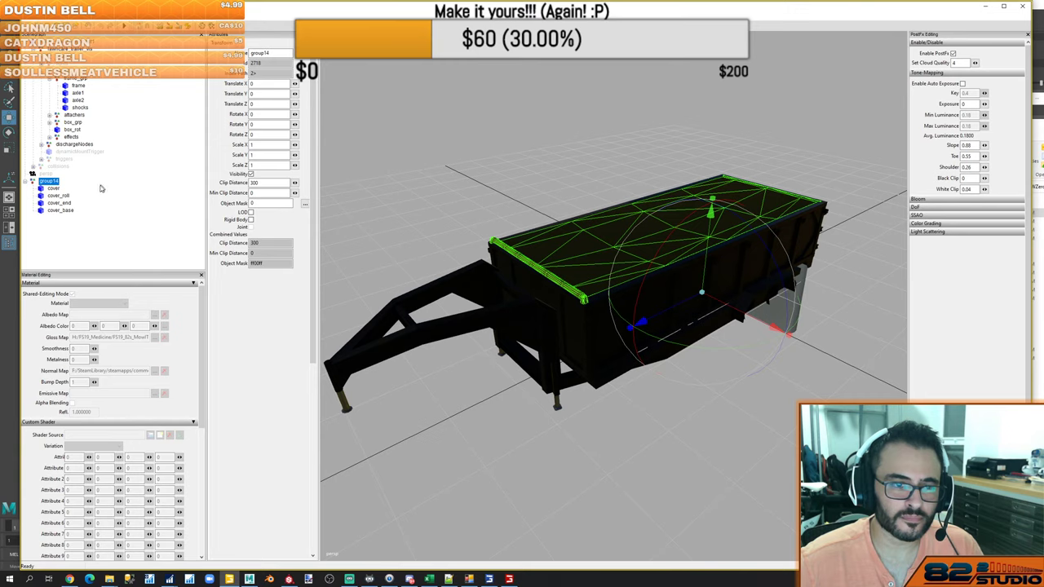
{"action": "double_click", "coordinate": [260, 52]}
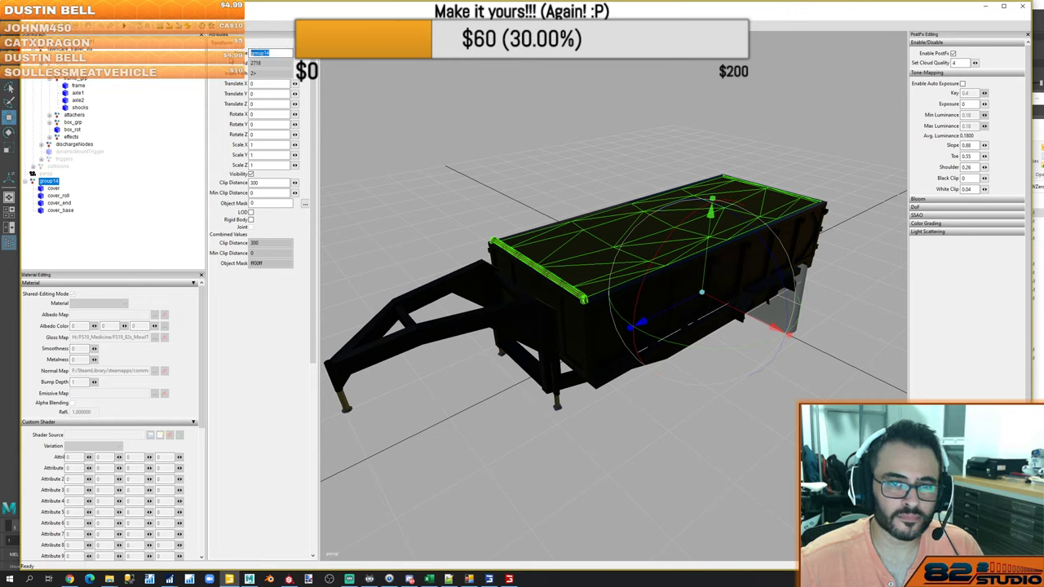
{"action": "type", "text": "cover"}
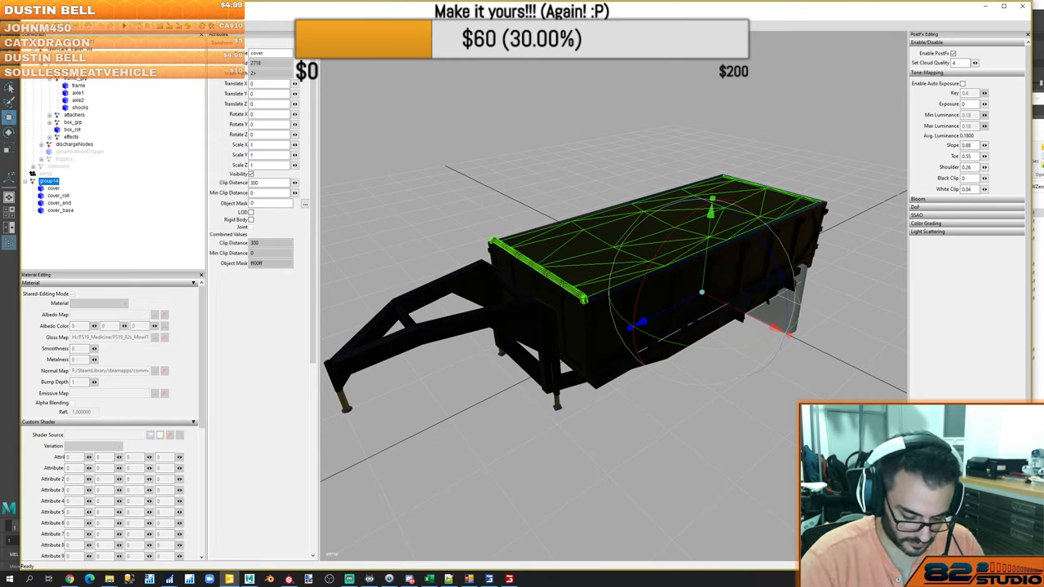
{"action": "type", "text": "_grp"}
{"action": "key", "text": "Return"}
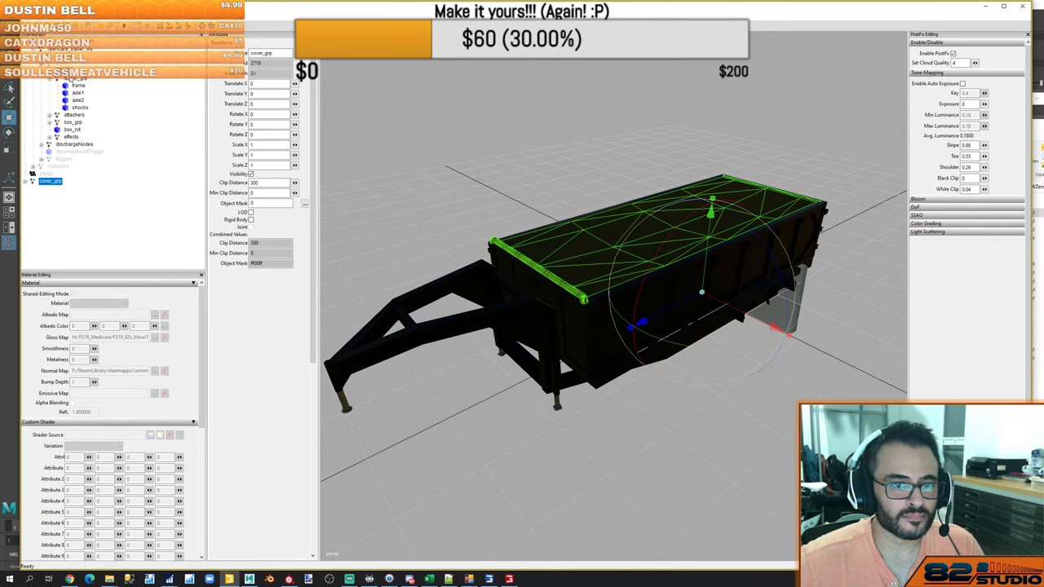
Move cover_grp into box_grp and place it inside the nested dump_box_grp
{"action": "double_click", "coordinate": [75, 123]}
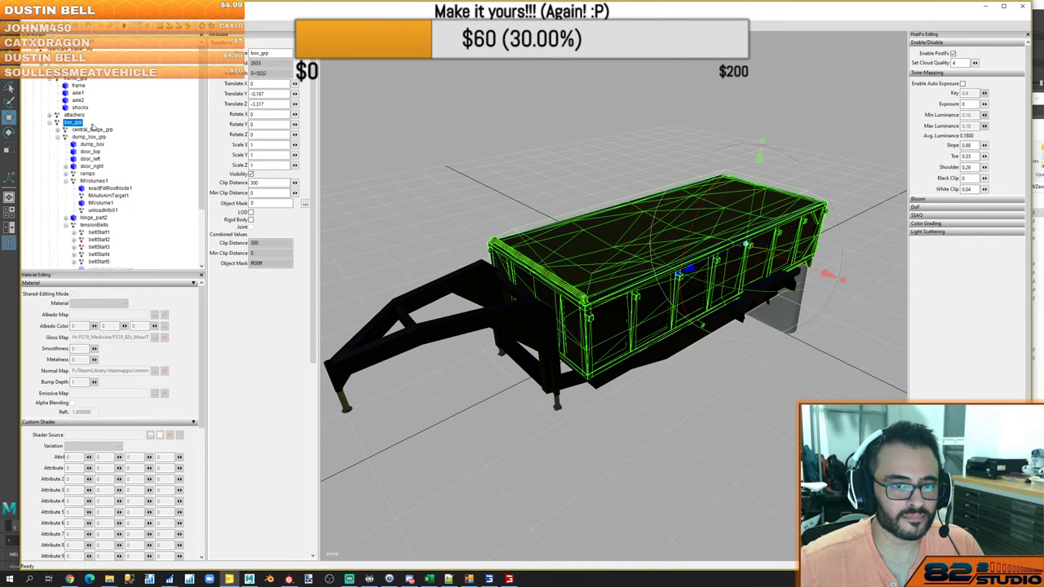
{"action": "scroll", "coordinate": [106, 146], "scroll_direction": "down", "scroll_amount": 3}
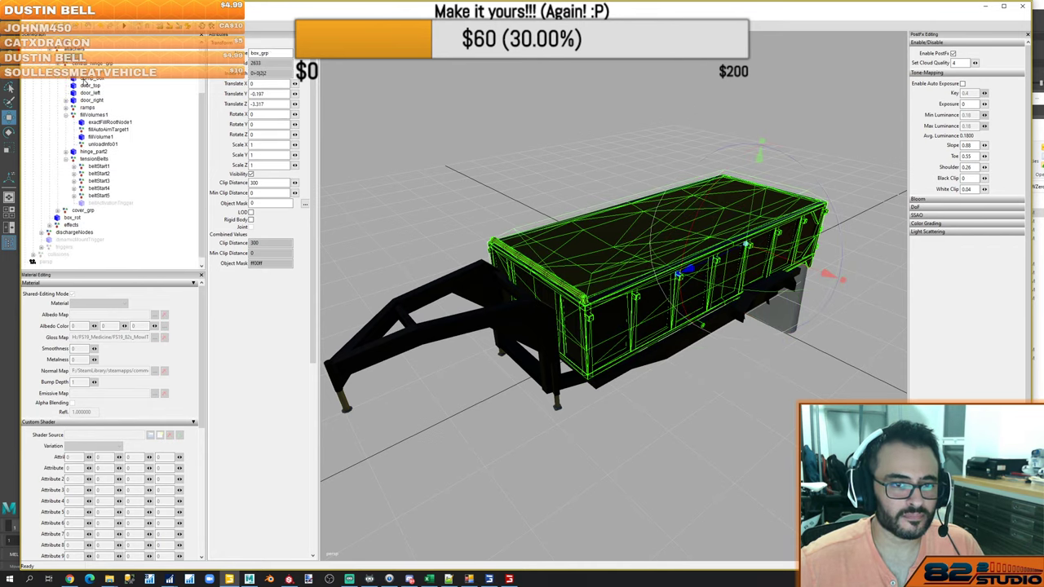
{"action": "double_click", "coordinate": [89, 71]}
{"action": "left_click_drag", "start_coordinate": [91, 145], "coordinate": [90, 138]}
{"action": "double_click", "coordinate": [88, 137]}
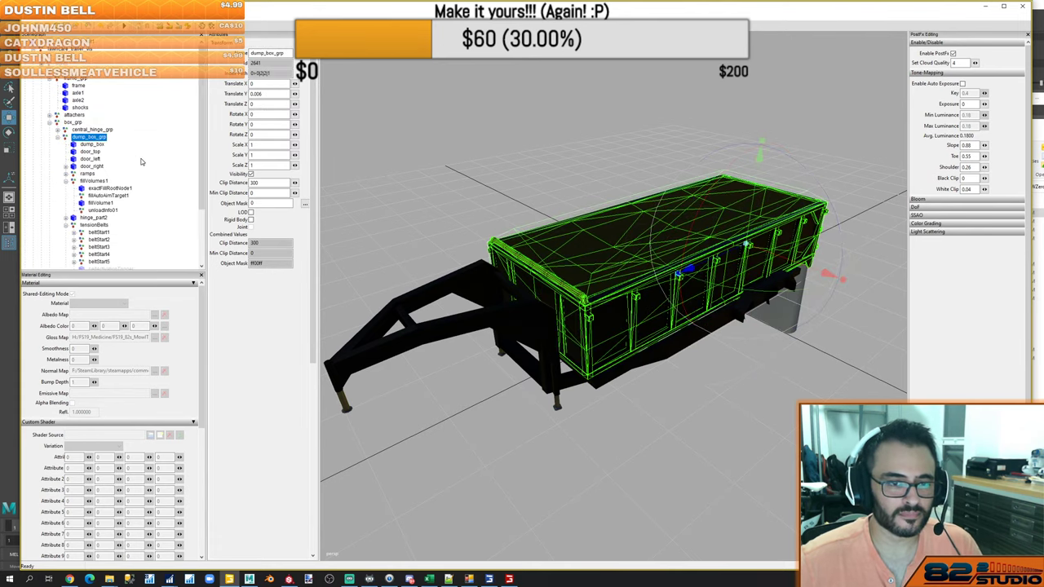
{"action": "scroll", "coordinate": [141, 162], "scroll_direction": "down", "scroll_amount": 3}
Assign cover_mat1_specular.dds from the mod's locals folder as the gloss map of the cover's cover_mat1 material
{"action": "double_click", "coordinate": [93, 203]}
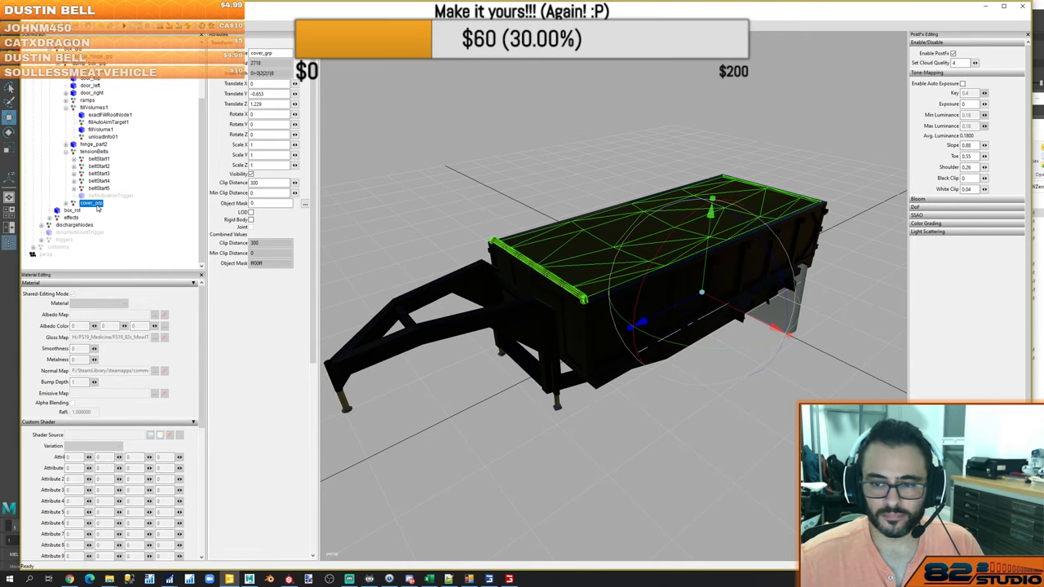
{"action": "left_click", "coordinate": [96, 211]}
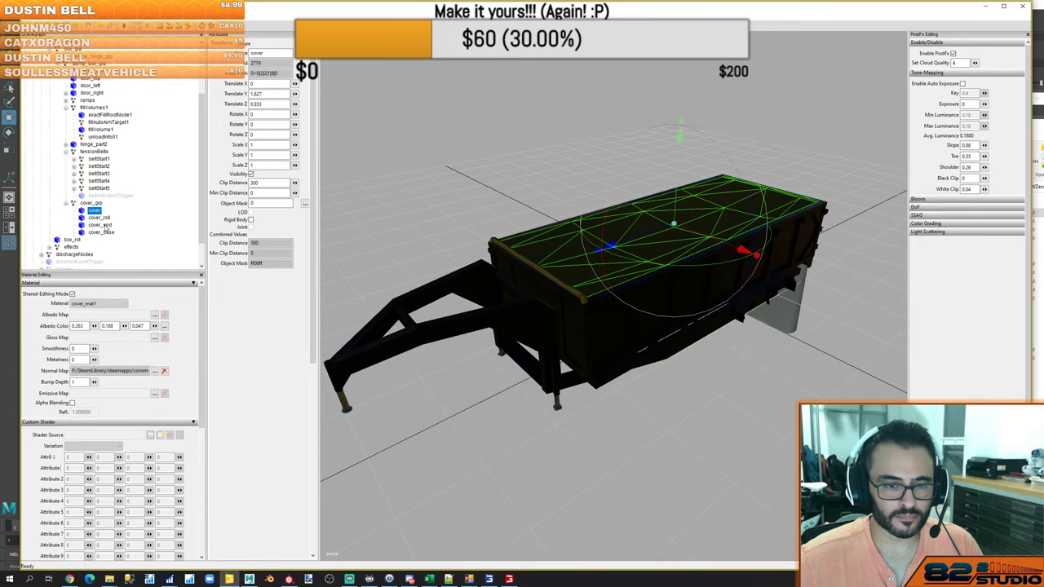
{"action": "left_click", "coordinate": [155, 338]}
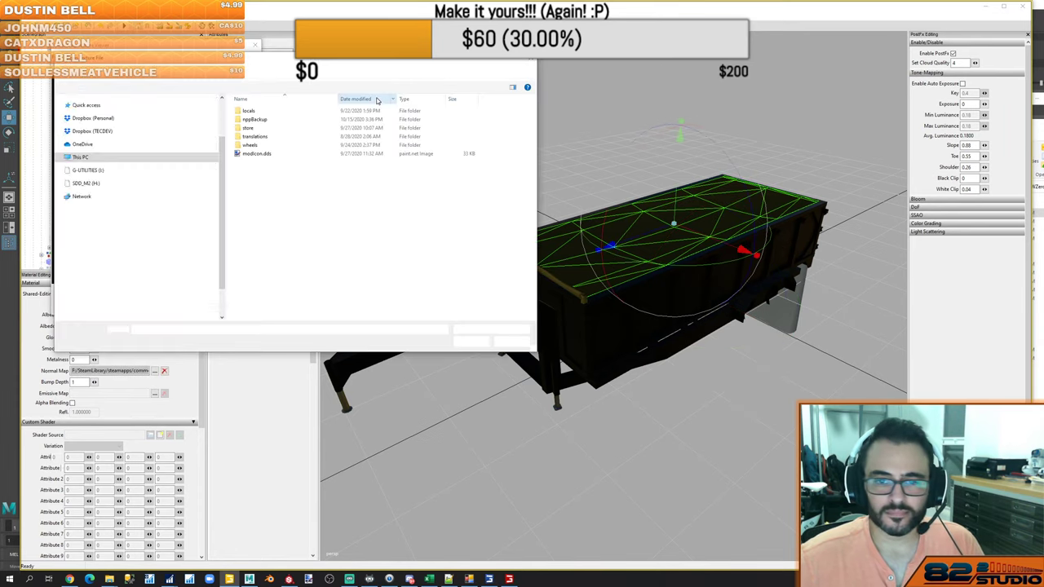
{"action": "left_click_drag", "start_coordinate": [299, 81], "coordinate": [594, 133]}
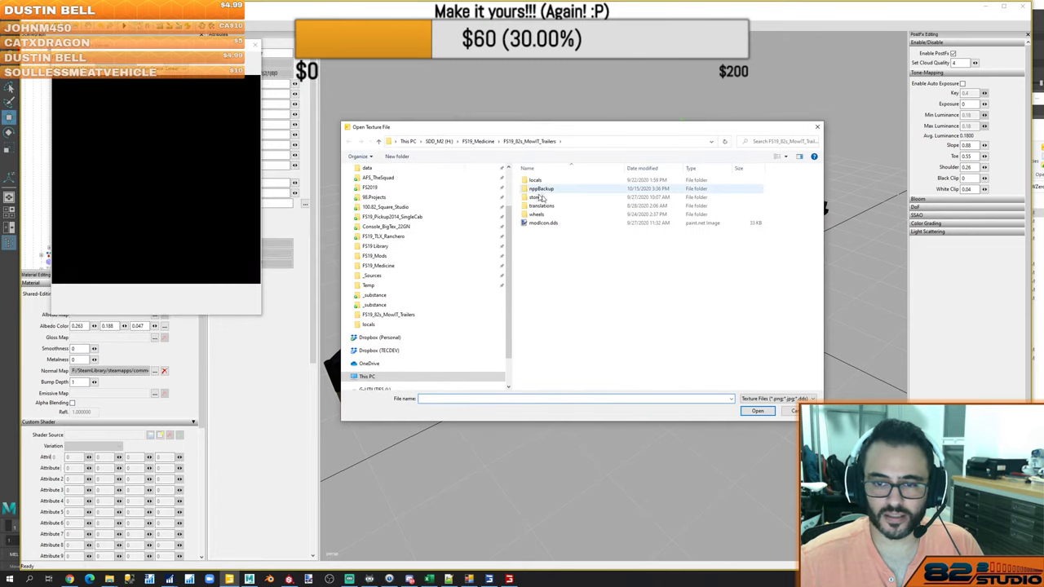
{"action": "double_click", "coordinate": [548, 179]}
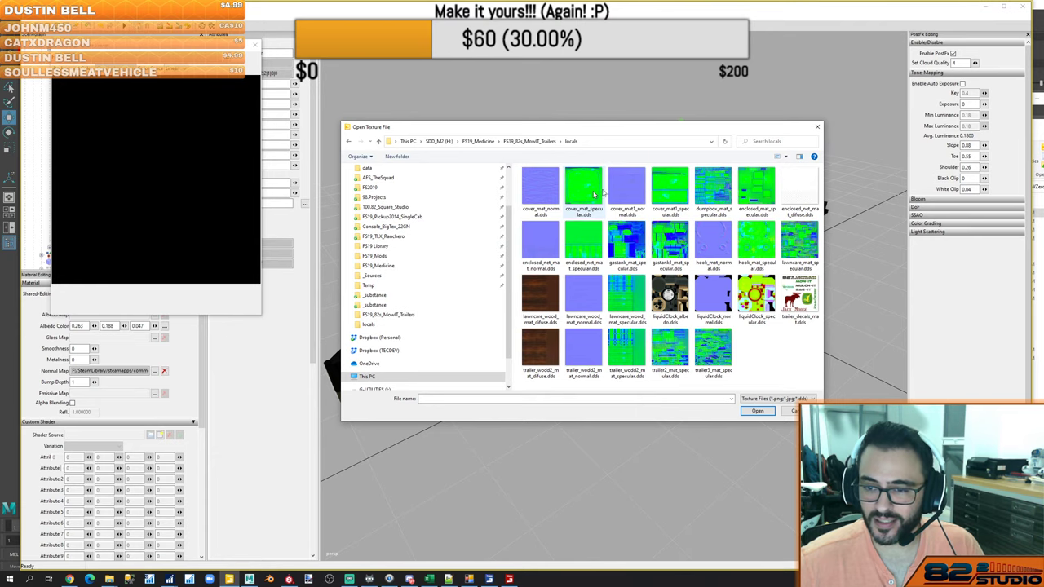
{"action": "double_click", "coordinate": [669, 187]}
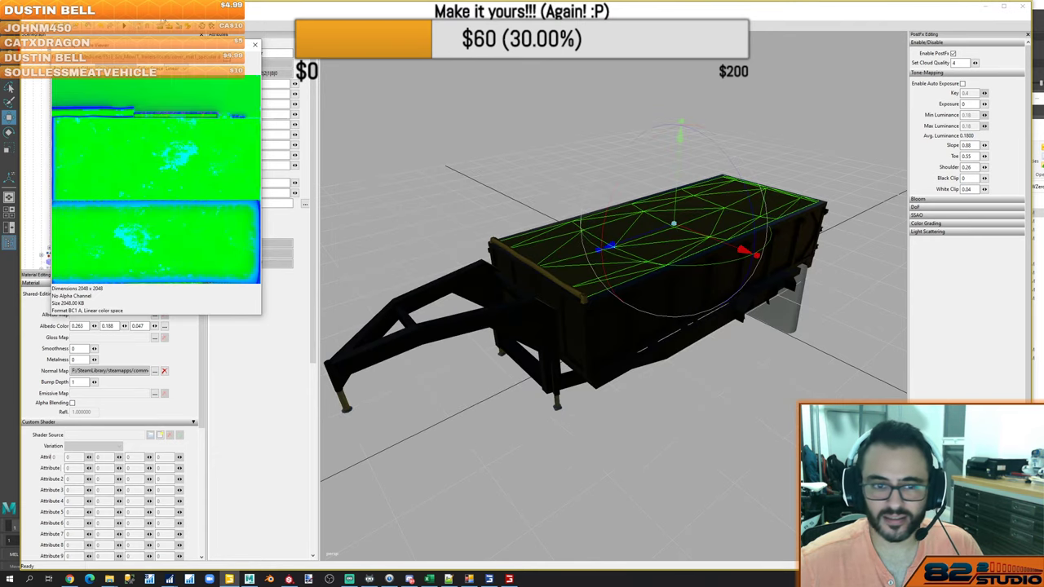
{"action": "left_click", "coordinate": [255, 45]}
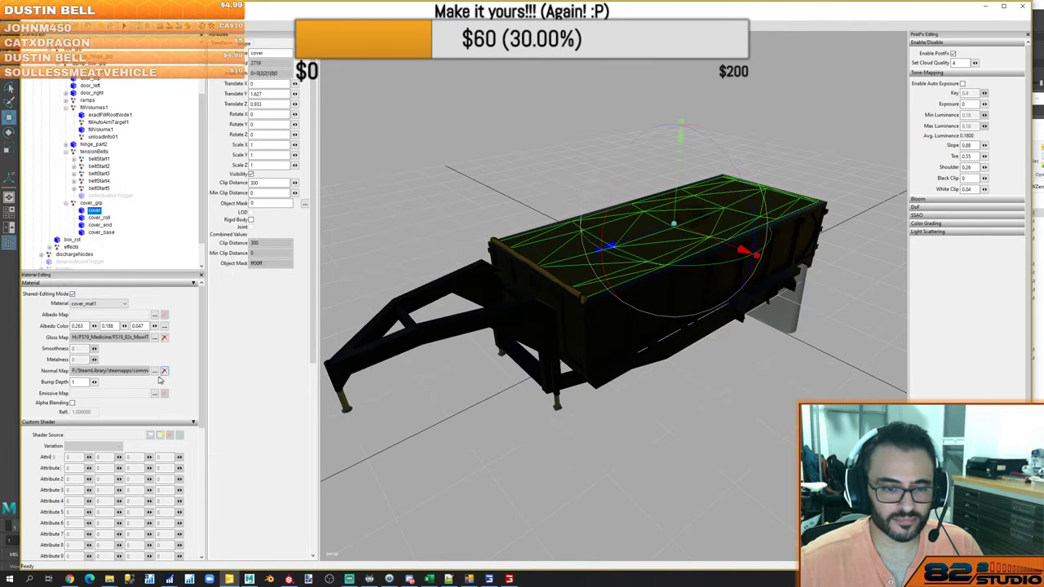
Replace the cover_mat1 material's normal map with cover_mat1_normal.dds from the locals folder
{"action": "left_click", "coordinate": [155, 372]}
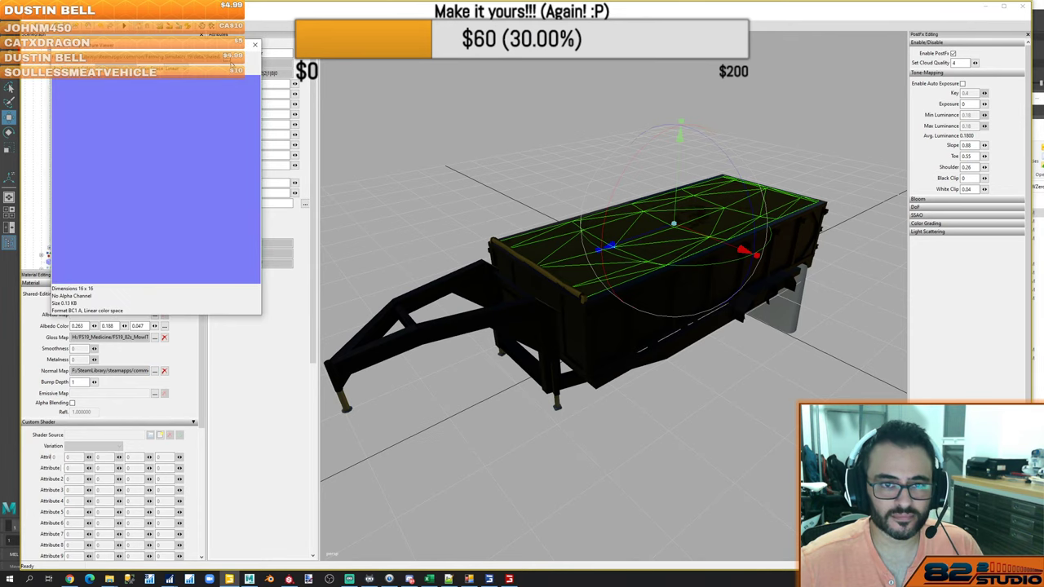
{"action": "left_click", "coordinate": [232, 62]}
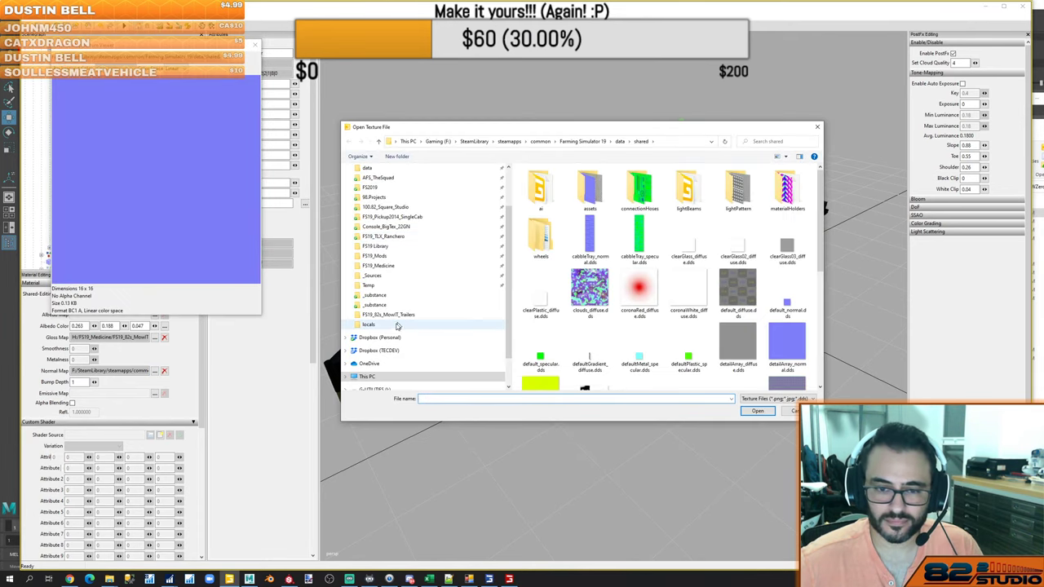
{"action": "left_click", "coordinate": [398, 325]}
{"action": "double_click", "coordinate": [632, 192]}
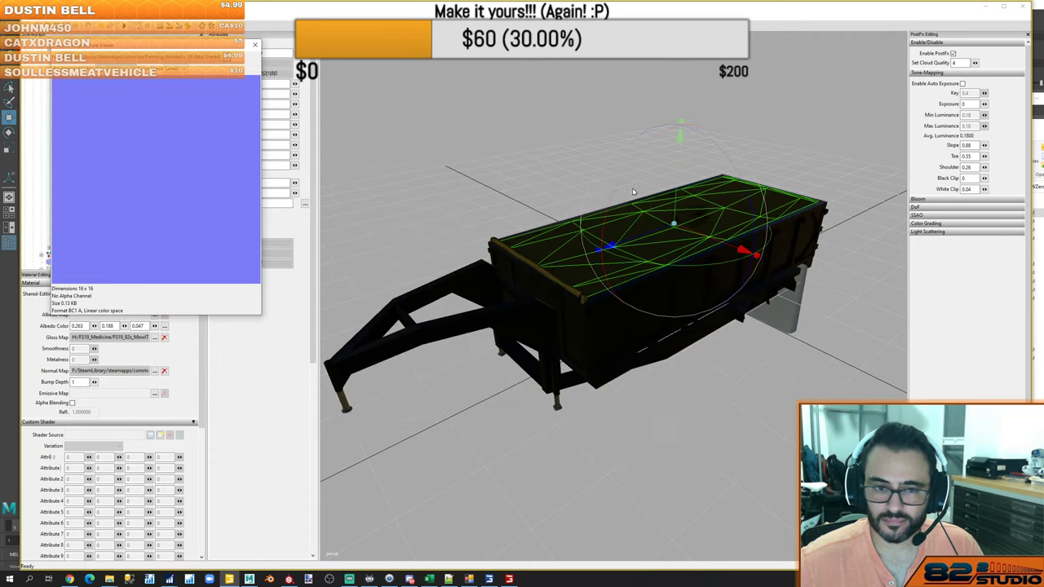
{"action": "left_click", "coordinate": [255, 45]}
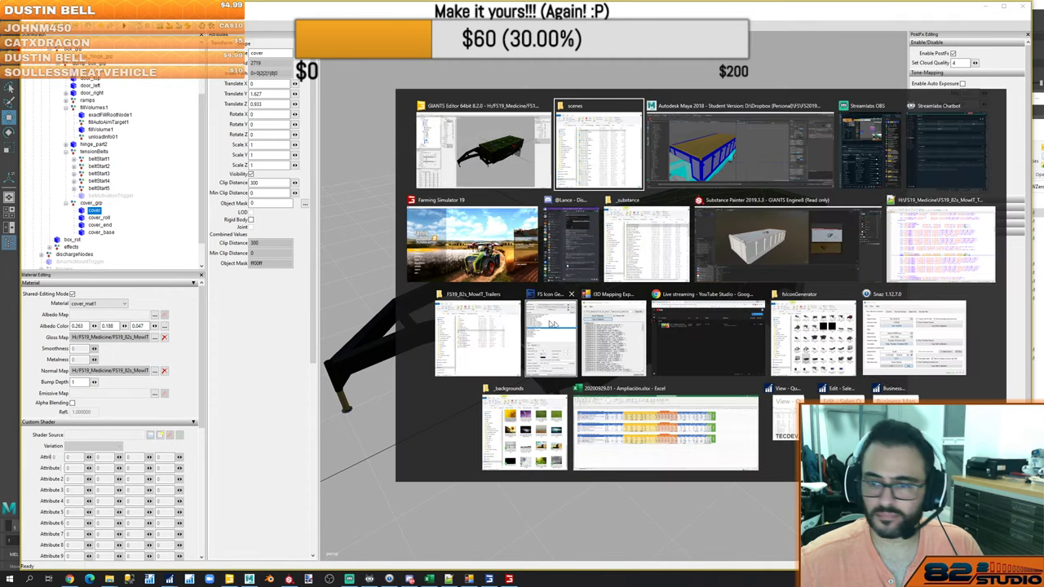
Switch to Substance Painter, export cover_mat1 with the Giants Engine 8 configuration that writes diffuse, normal and specular maps, and open the output folder
{"action": "key", "text": "alt+Tab"}
{"action": "left_click", "coordinate": [728, 270]}
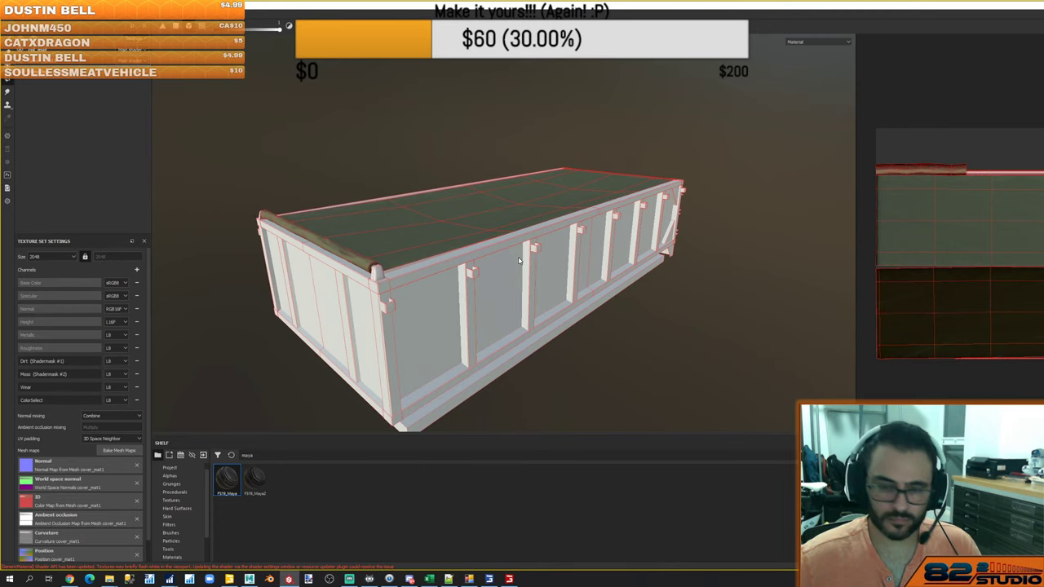
{"action": "key", "text": "ctrl+shift+e"}
{"action": "left_click", "coordinate": [571, 181]}
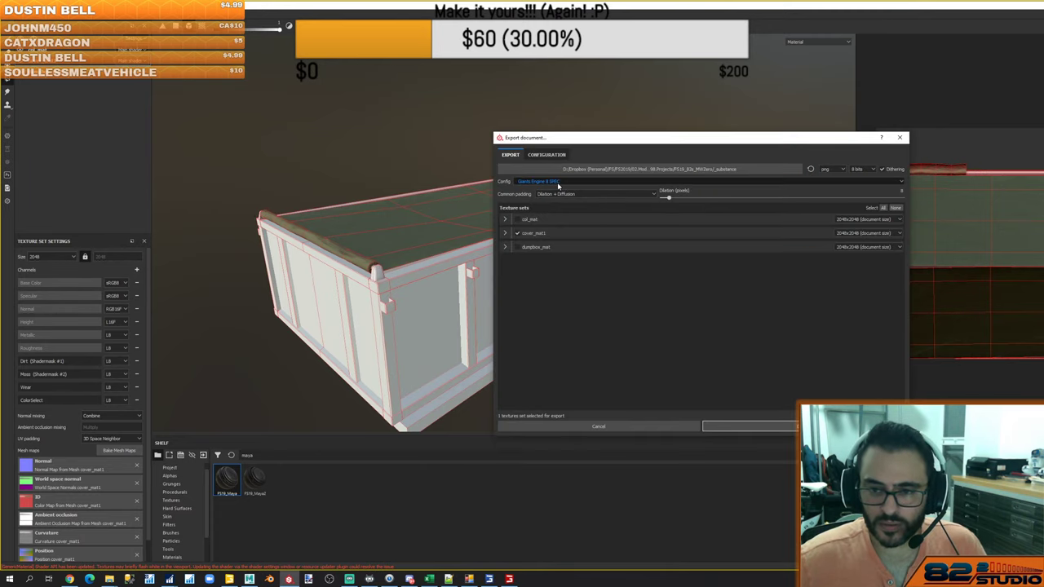
{"action": "left_click", "coordinate": [573, 209]}
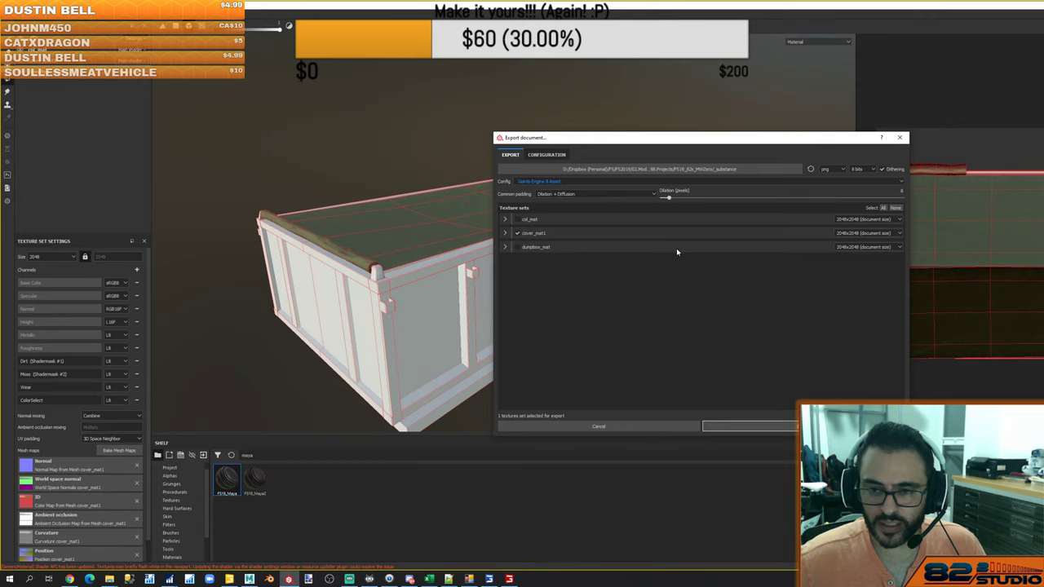
{"action": "left_click", "coordinate": [781, 428]}
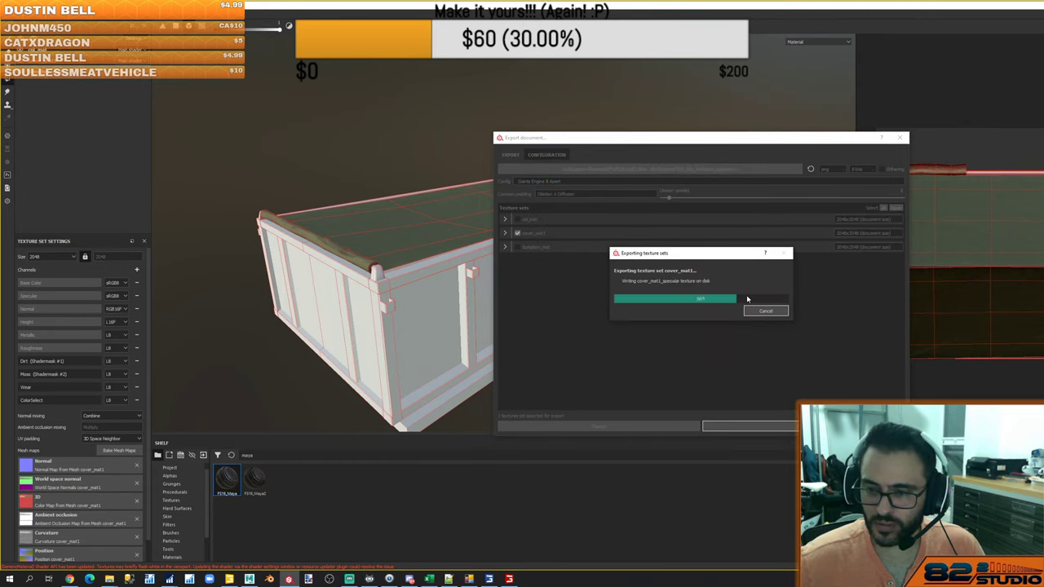
{"action": "left_click", "coordinate": [686, 297]}
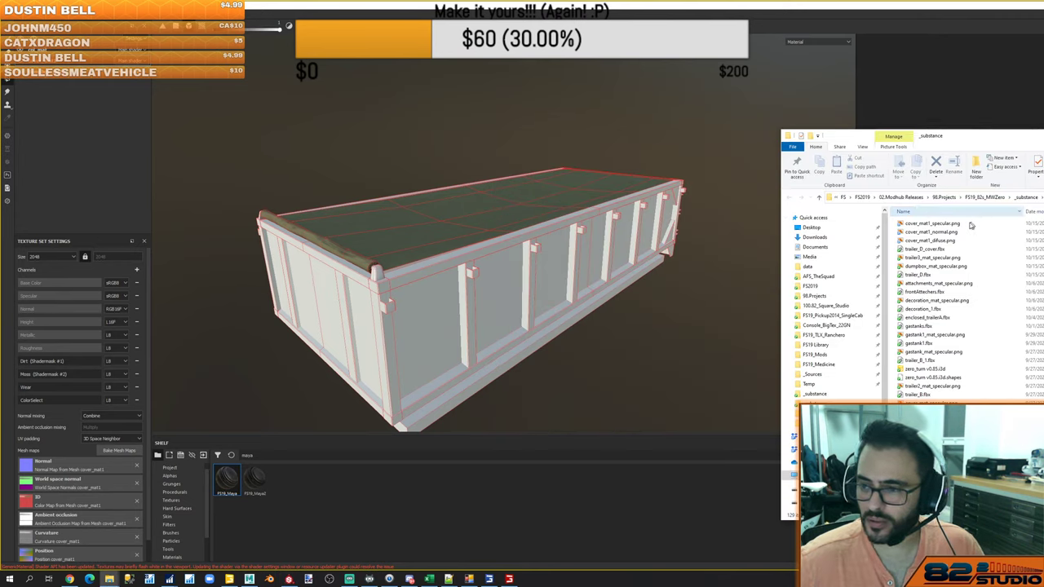
Open cover_mat1_normal.png in paint.net and save it as a BC1 (Linear, DXT1) DDS in the locals folder, replacing the existing file
{"action": "left_click", "coordinate": [960, 233]}
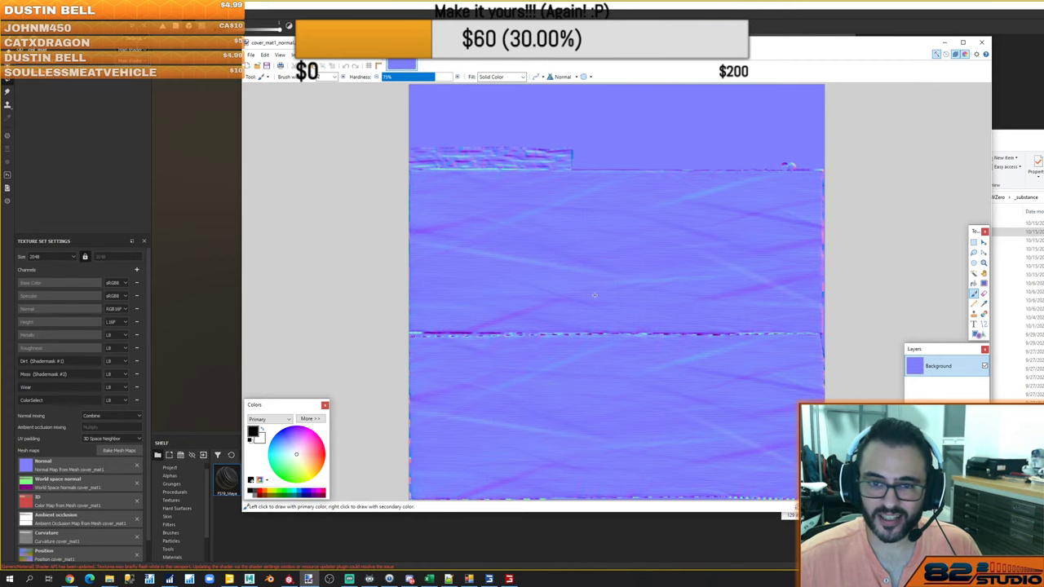
{"action": "key", "text": "ctrl+shift+s"}
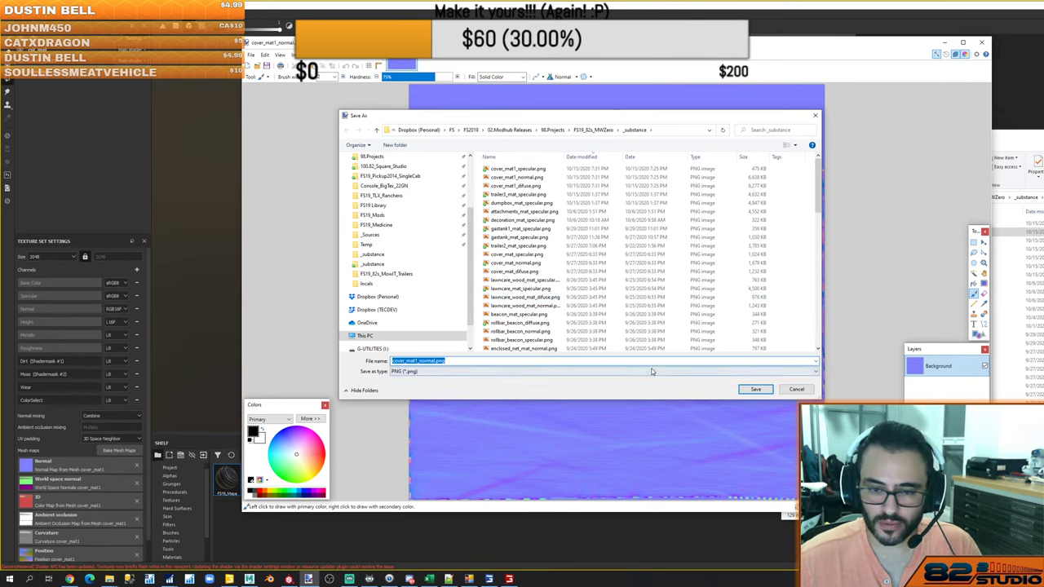
{"action": "left_click", "coordinate": [403, 284]}
{"action": "left_click", "coordinate": [459, 371]}
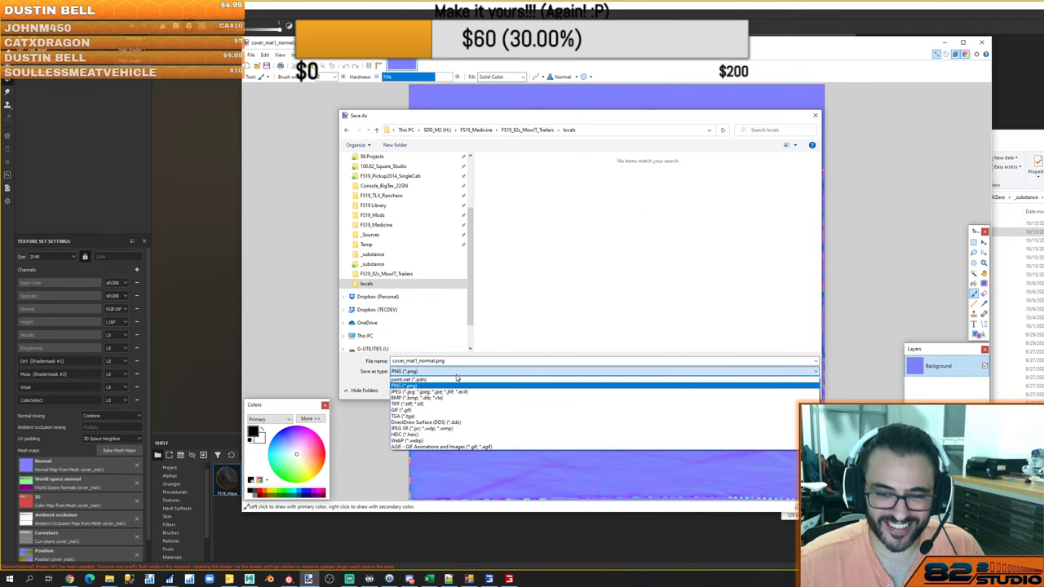
{"action": "left_click", "coordinate": [424, 421]}
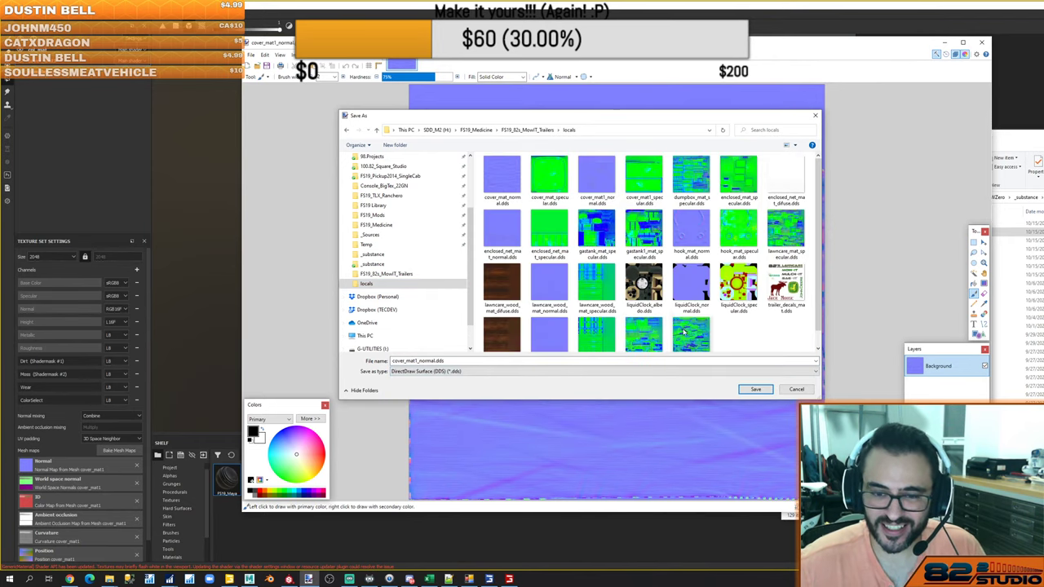
{"action": "left_click", "coordinate": [755, 389]}
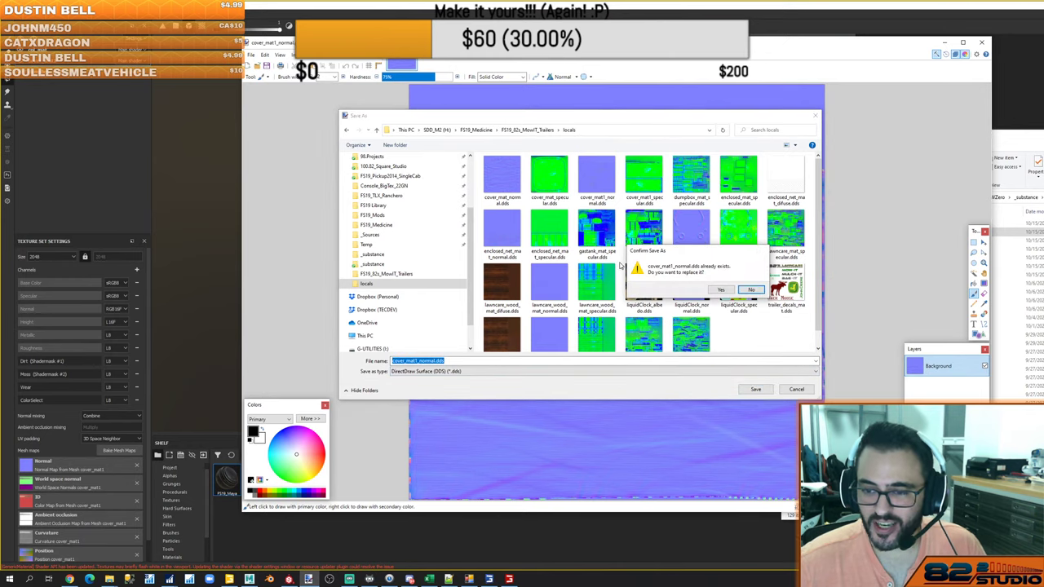
{"action": "left_click", "coordinate": [726, 290]}
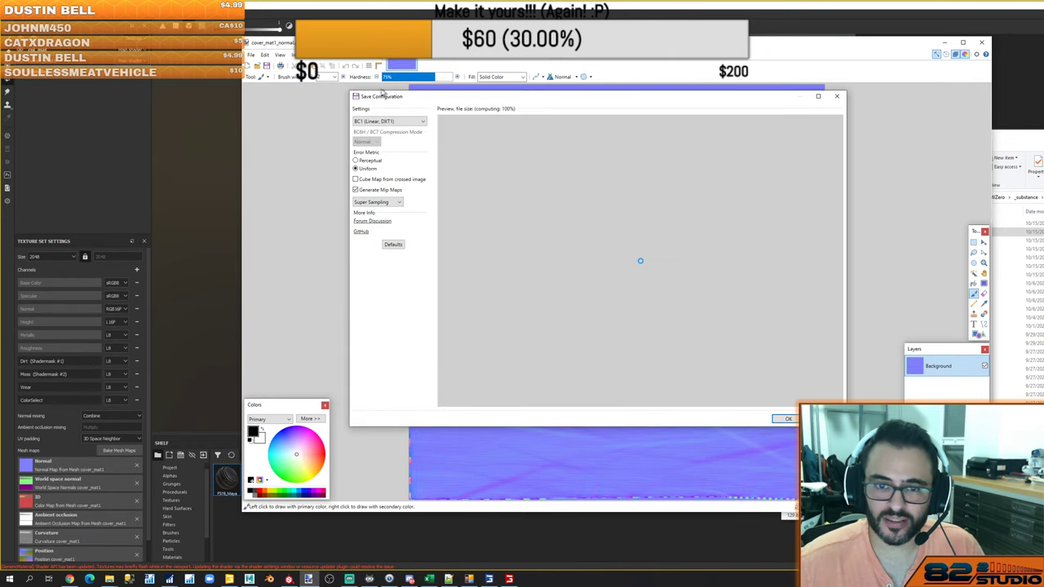
{"action": "left_click", "coordinate": [786, 419]}
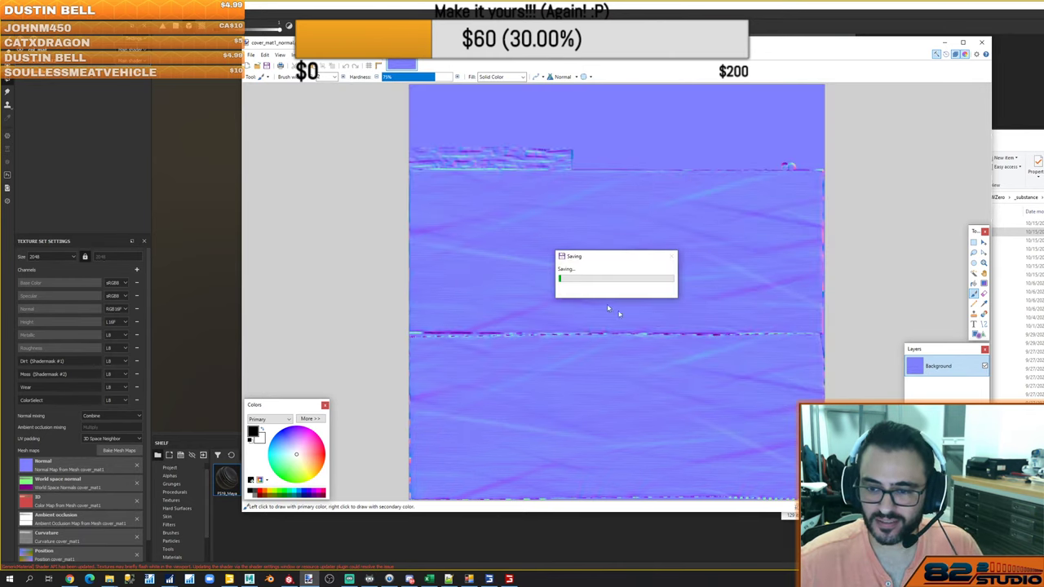
Close paint.net and, in GIANTS Editor, reassign cover_mat1_normal.dds from the locals folder as the cover_mat1 material's normal map
{"action": "key", "text": "alt+F4"}
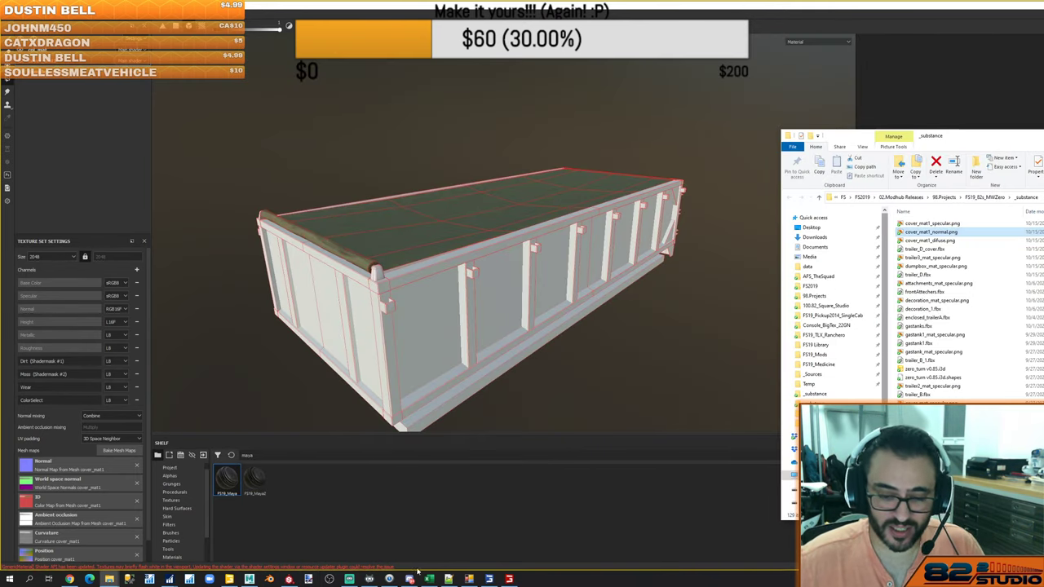
{"action": "key", "text": "alt+Tab"}
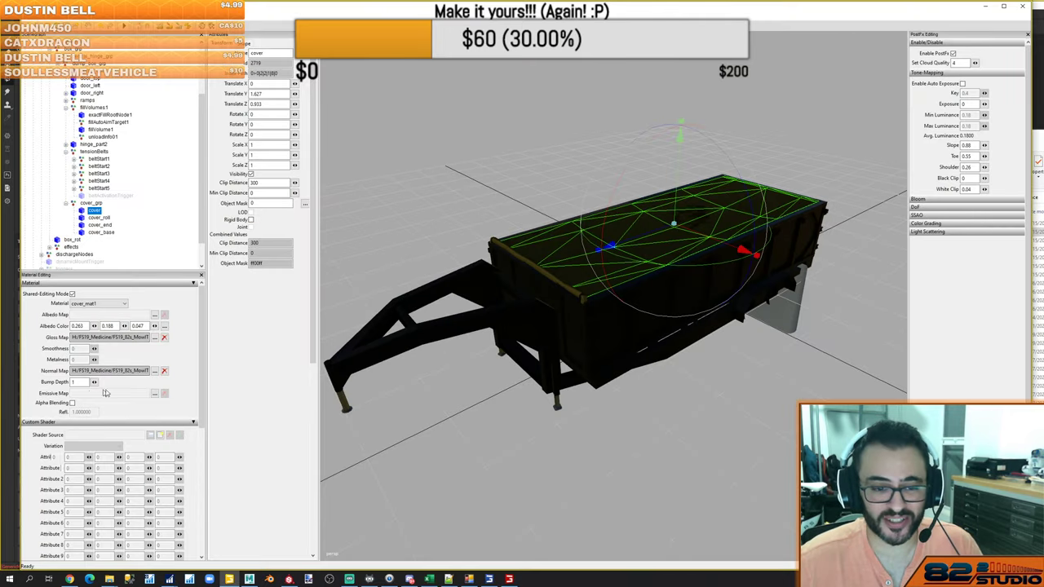
{"action": "left_click", "coordinate": [155, 372]}
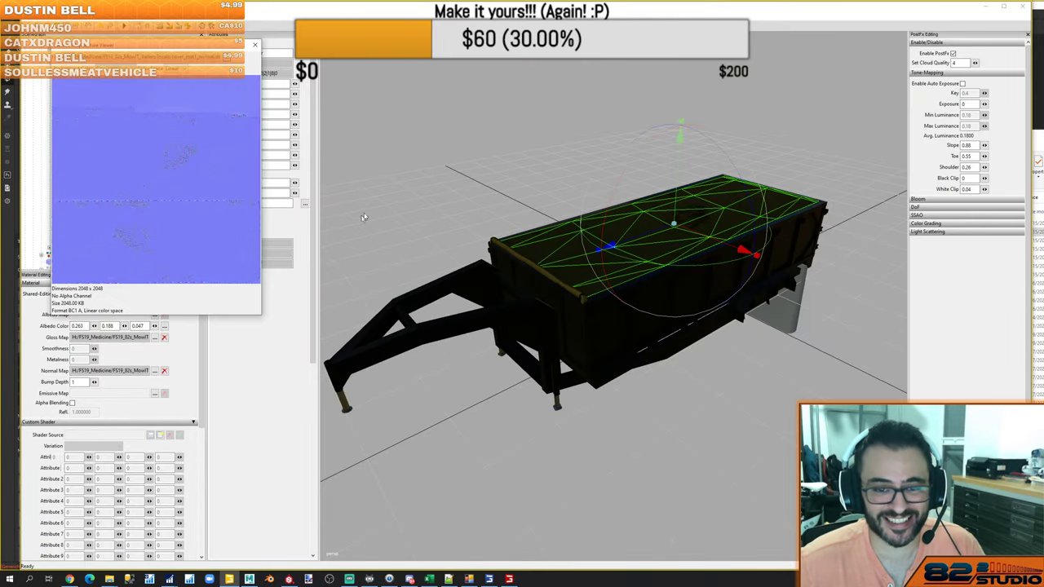
{"action": "left_click", "coordinate": [231, 60]}
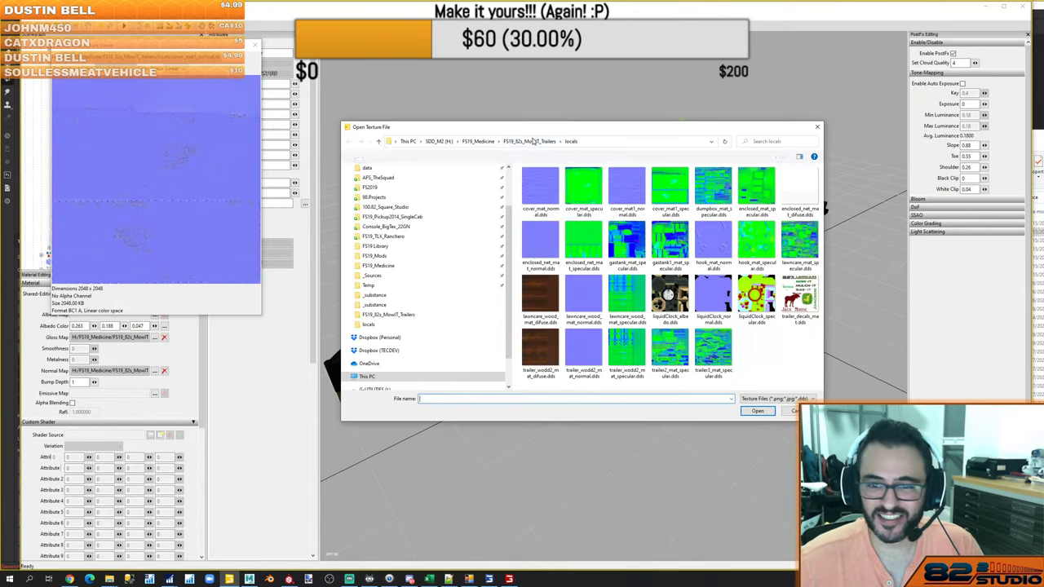
{"action": "double_click", "coordinate": [633, 189]}
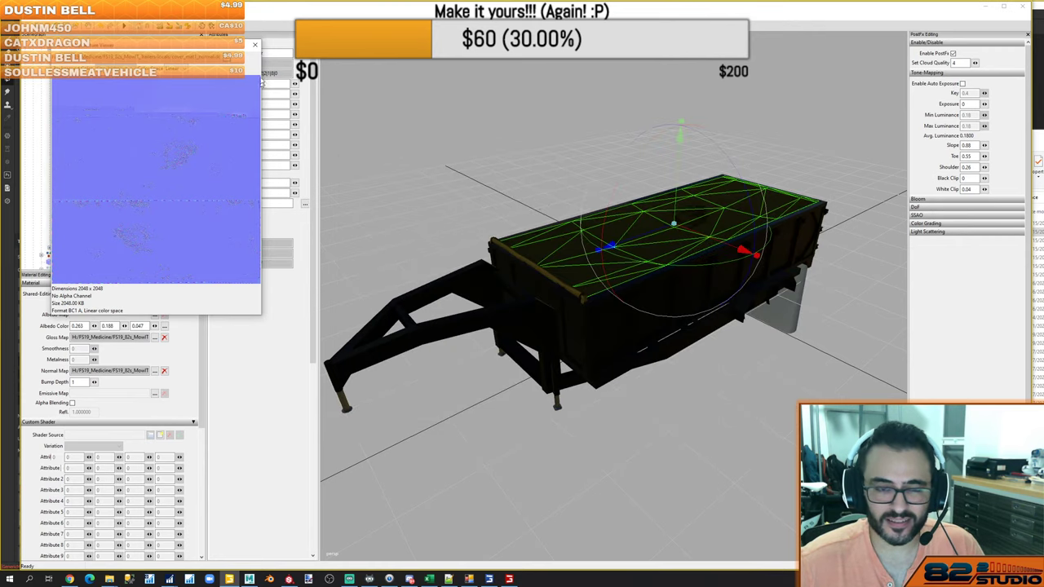
{"action": "left_click", "coordinate": [254, 45]}
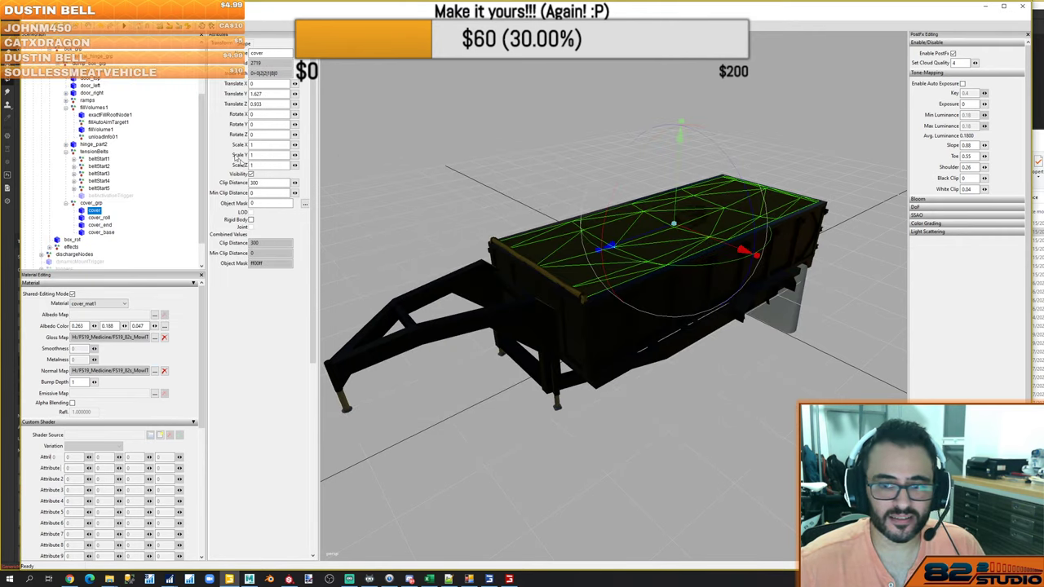
Close GIANTS Editor saving the changes to mowit_trailerD.i3d, and reopen that file from the FS19_82s_MowIT_Trailers folder
{"action": "left_click", "coordinate": [485, 154]}
{"action": "key", "text": "alt+F4"}
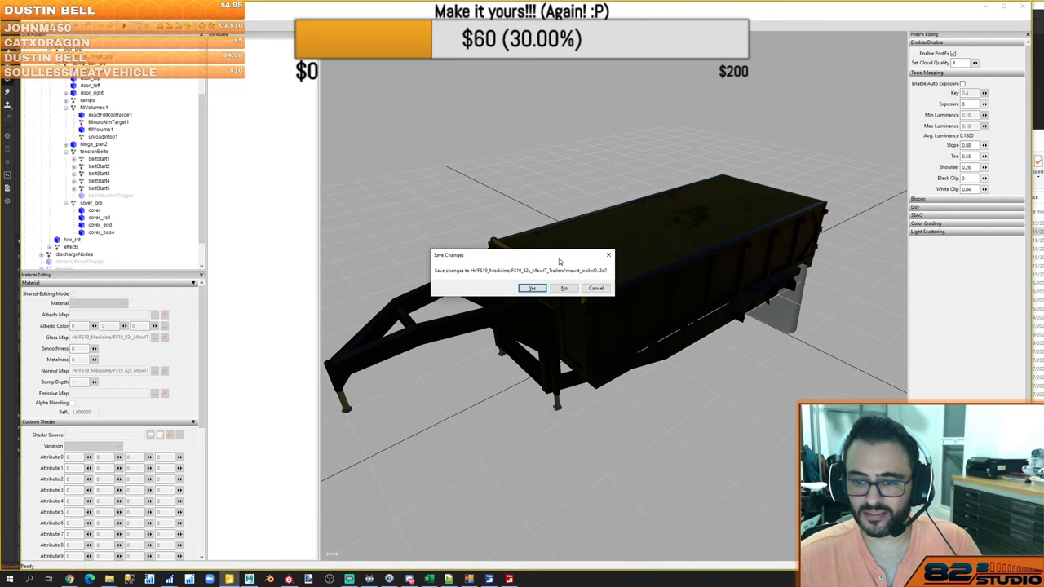
{"action": "left_click", "coordinate": [534, 288]}
{"action": "key", "text": "alt+Tab"}
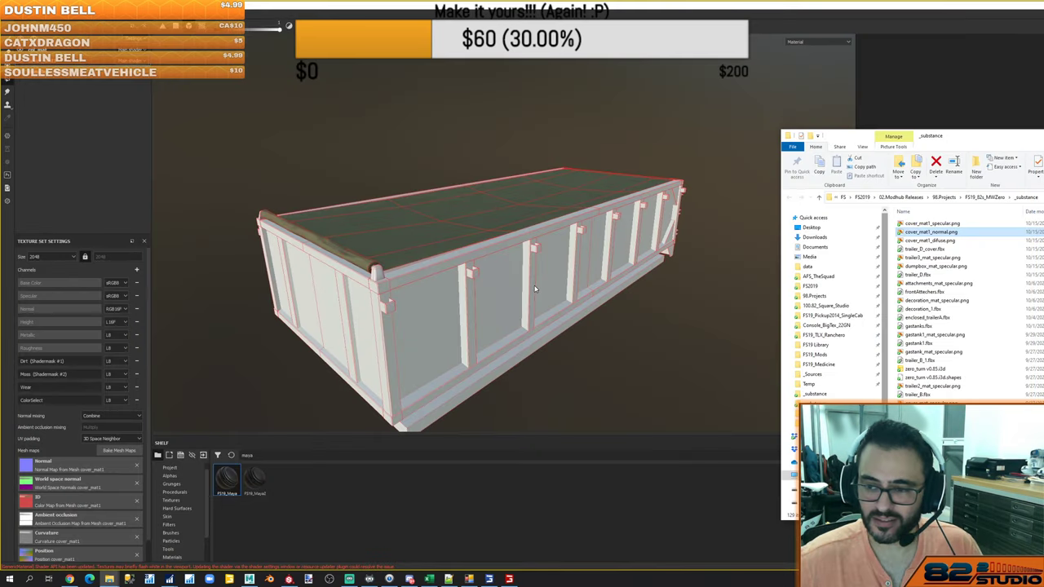
{"action": "key", "text": "alt+Tab"}
{"action": "key", "text": "alt+Tab"}
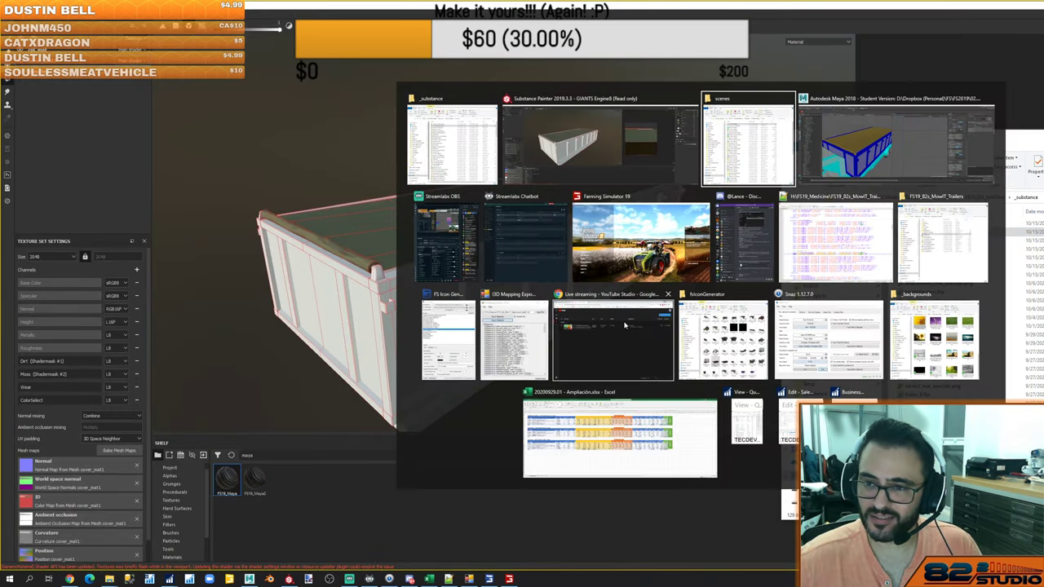
{"action": "left_click", "coordinate": [942, 241]}
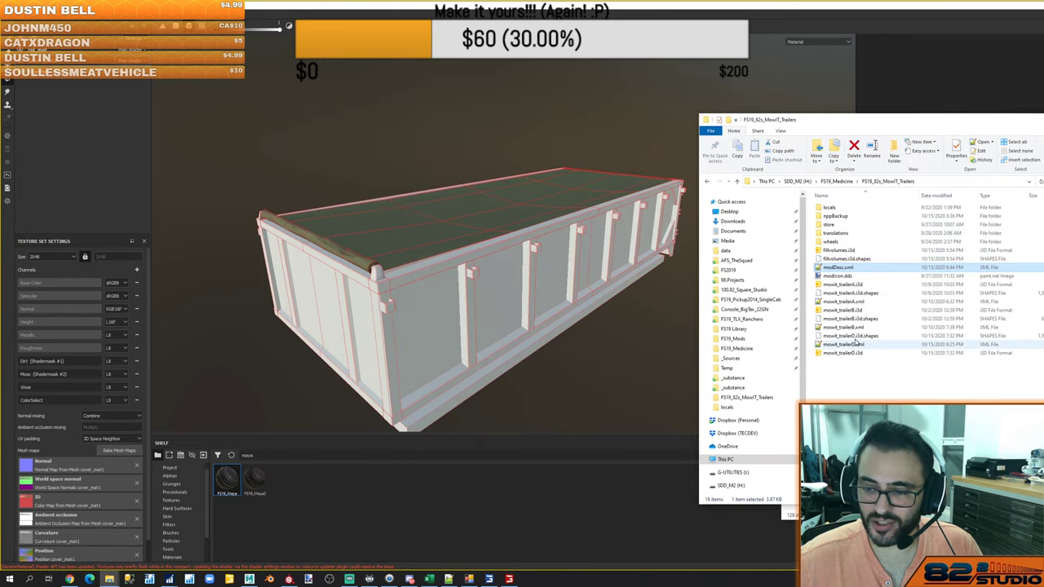
{"action": "left_click", "coordinate": [848, 352]}
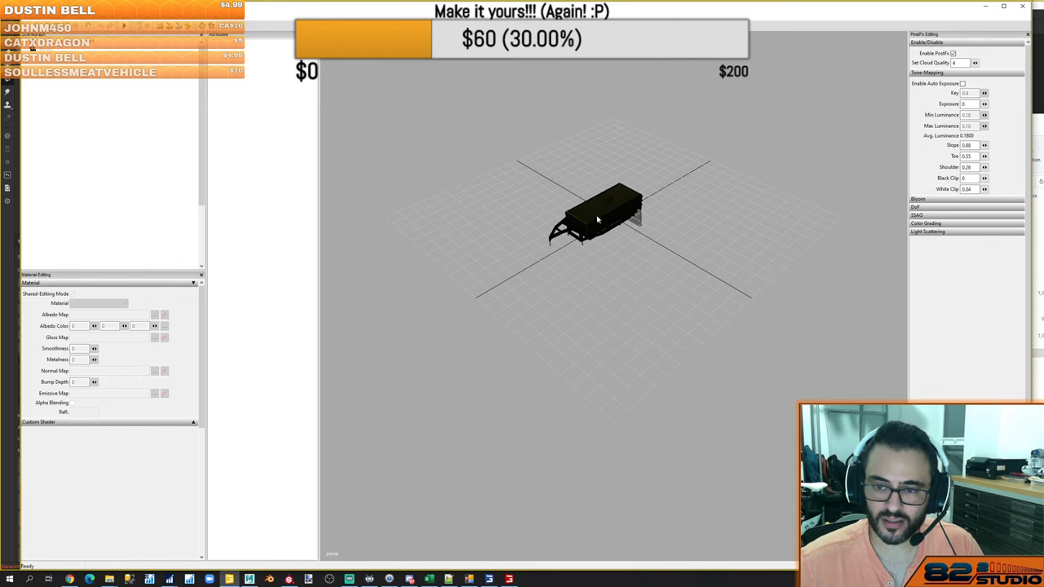
Frame the trailer's covered dump box and hide the exactFillRootNode1 shape under fillVolumes1
{"action": "left_click", "coordinate": [597, 217]}
{"action": "key", "text": "f"}
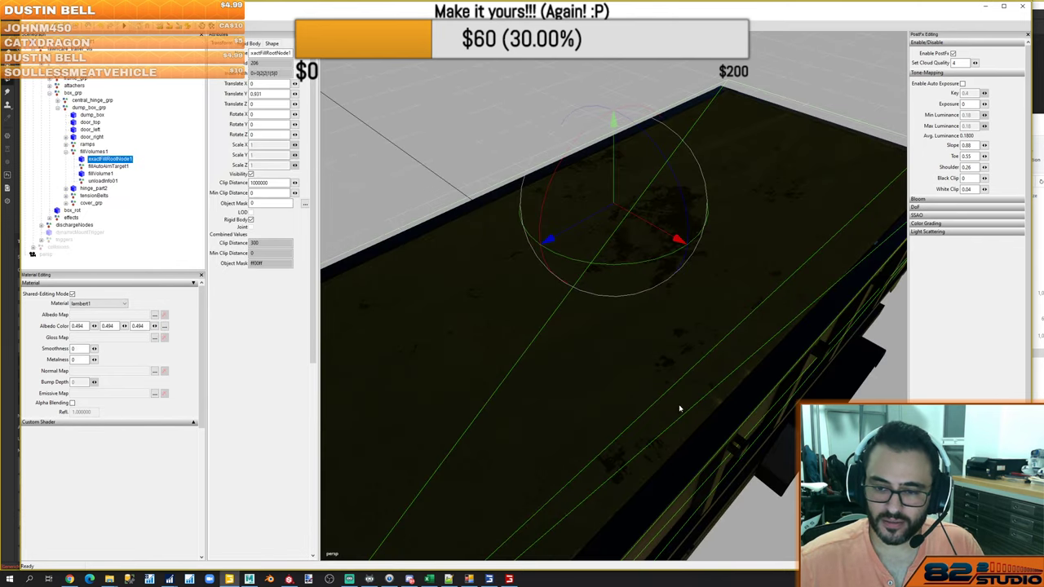
{"action": "left_click_drag", "start_coordinate": [620, 406], "coordinate": [671, 349], "text": "alt"}
{"action": "scroll", "coordinate": [671, 348], "scroll_direction": "down", "scroll_amount": 3}
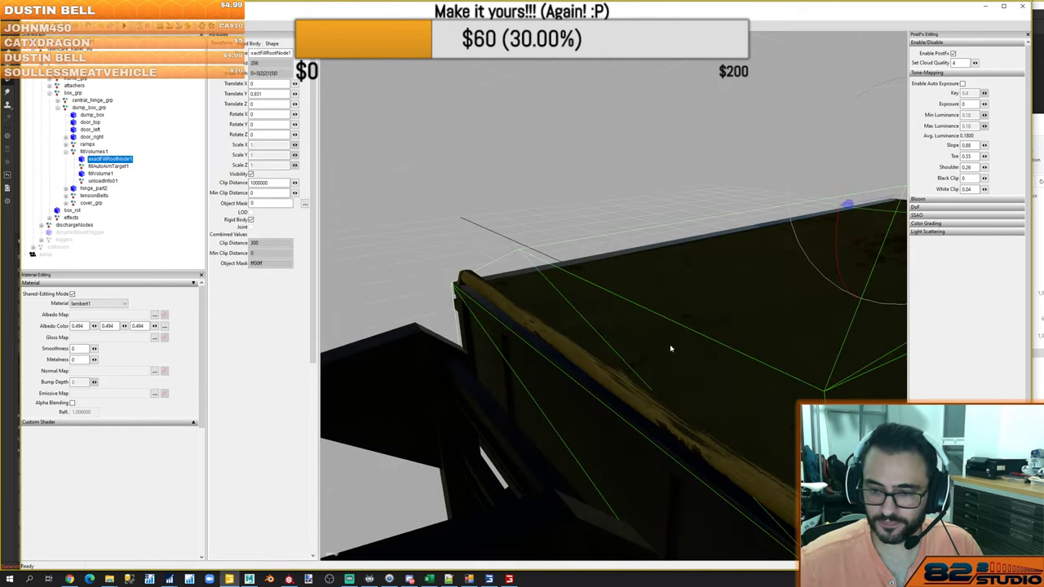
{"action": "mouse_move", "coordinate": [670, 349]}
{"action": "middle_mouse_down"}
{"action": "mouse_move", "coordinate": [724, 363]}
{"action": "mouse_move", "coordinate": [634, 350]}
{"action": "mouse_move", "coordinate": [644, 372]}
{"action": "mouse_move", "coordinate": [678, 383]}
{"action": "mouse_move", "coordinate": [683, 355]}
{"action": "middle_mouse_up"}
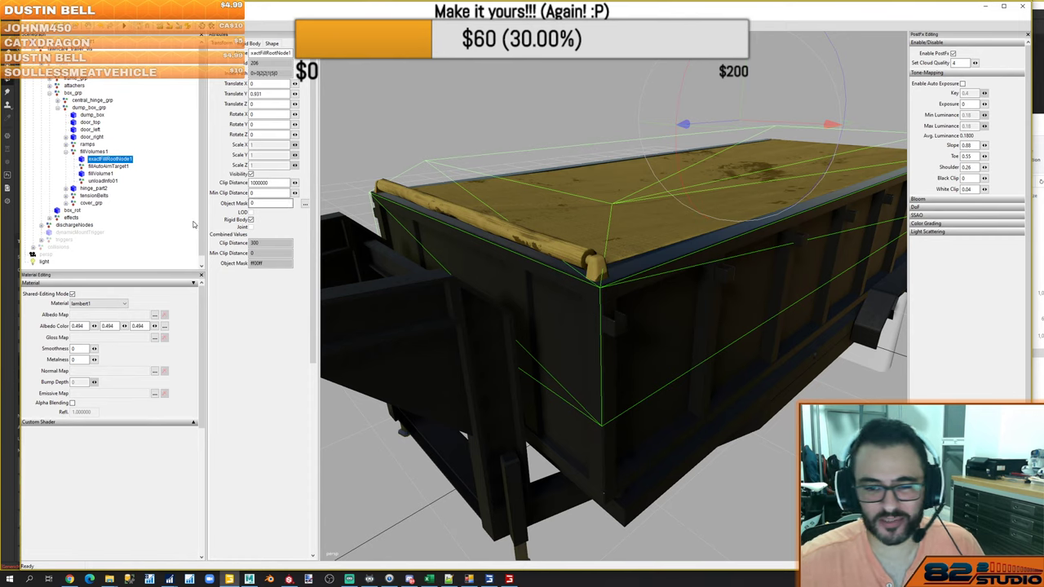
{"action": "left_click", "coordinate": [161, 153]}
{"action": "left_click", "coordinate": [124, 160]}
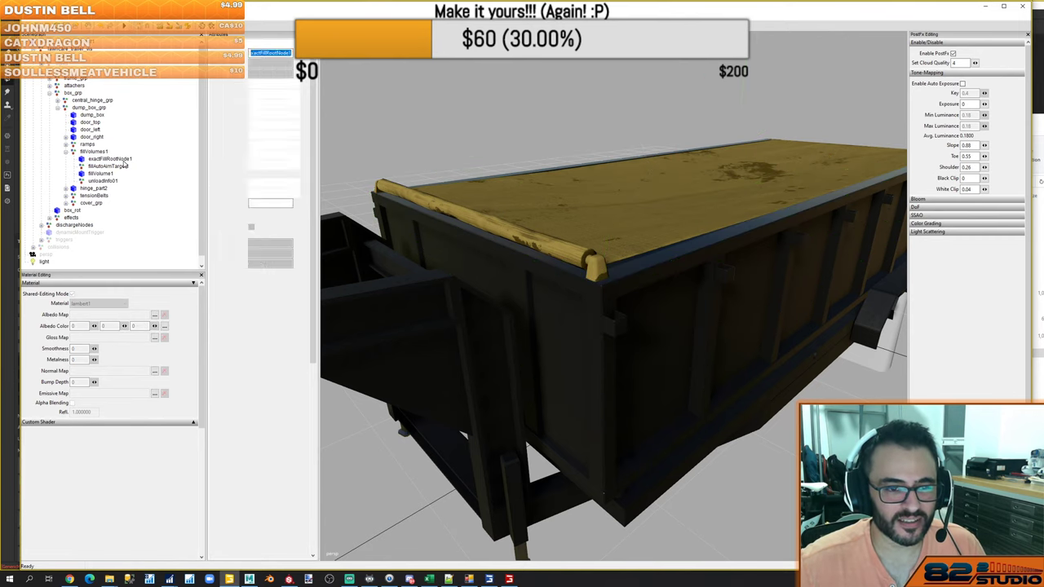
{"action": "left_click", "coordinate": [122, 160]}
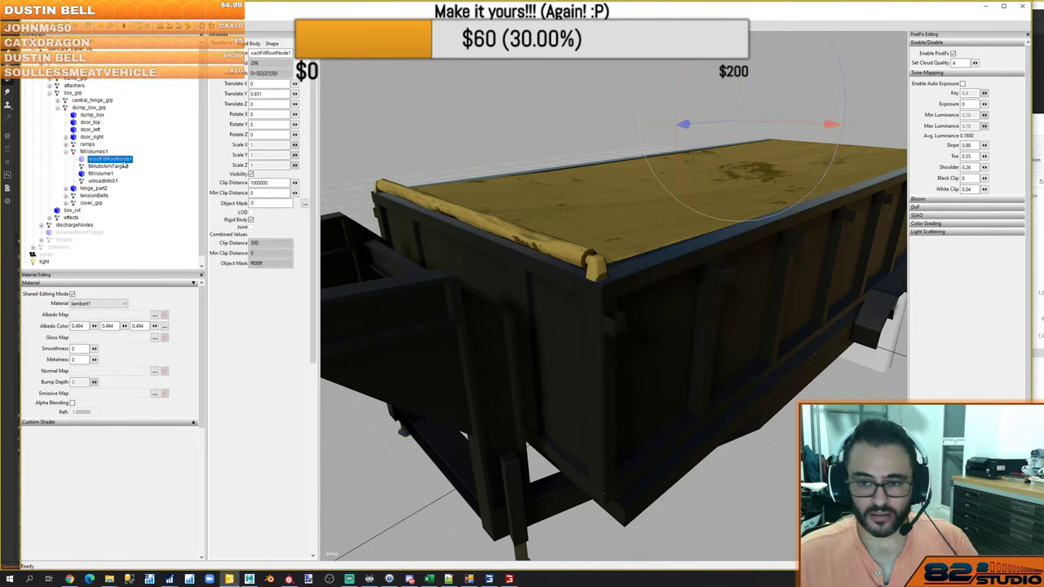
{"action": "left_click", "coordinate": [145, 197]}
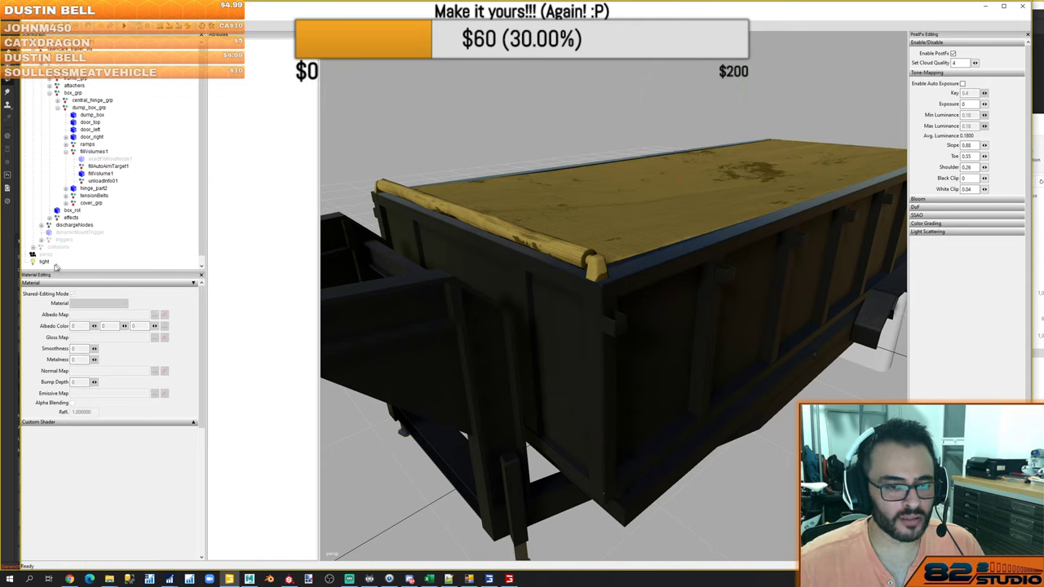
Give the cover's cover_mat1 material a custom shader from the Farming Simulator 19 shaders folder, using the variation that provides the colorMat attributes
{"action": "double_click", "coordinate": [94, 204]}
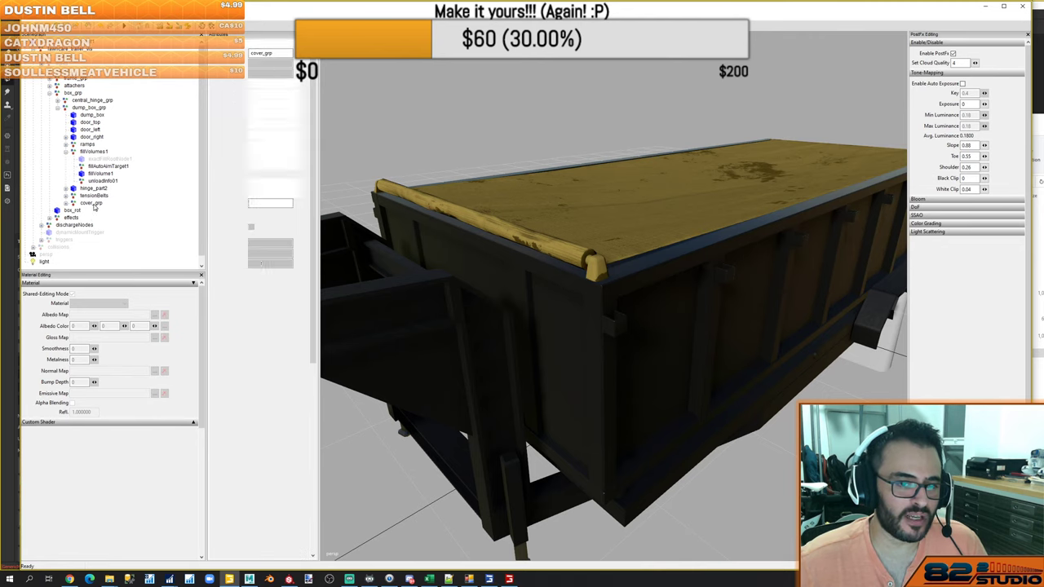
{"action": "left_click", "coordinate": [97, 212]}
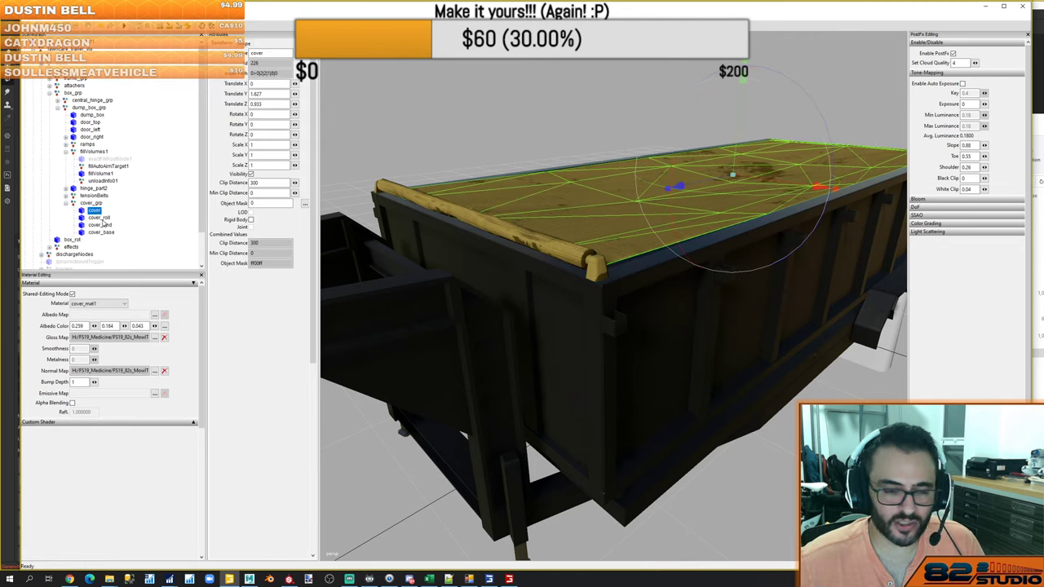
{"action": "left_click", "coordinate": [194, 422]}
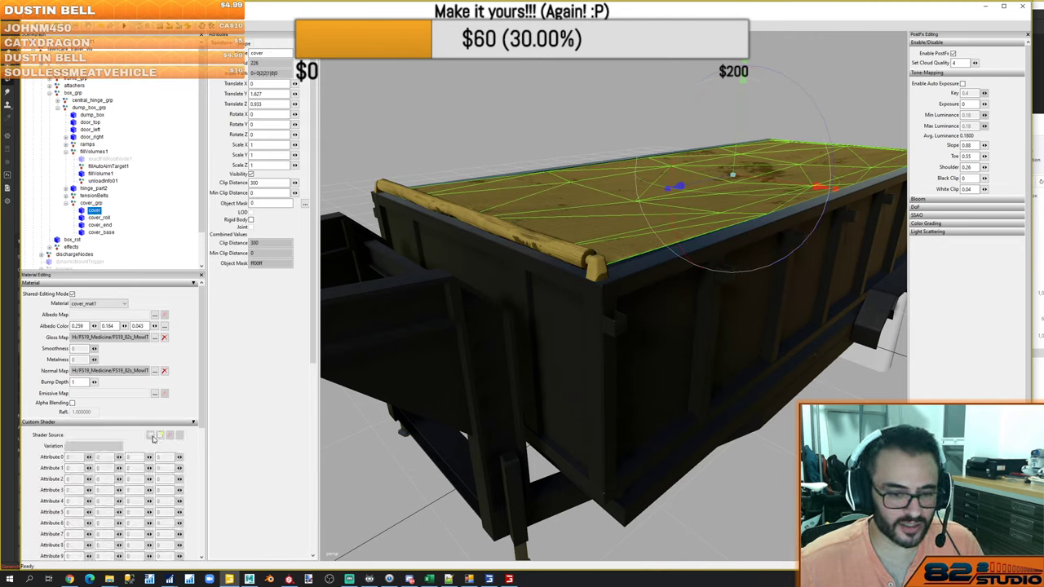
{"action": "left_click", "coordinate": [159, 436]}
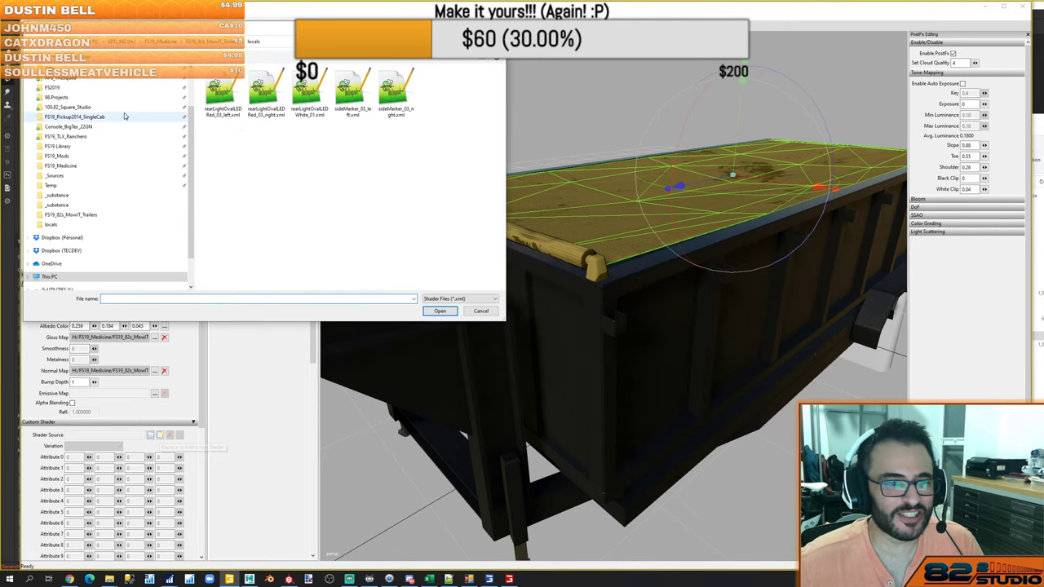
{"action": "left_click", "coordinate": [103, 69]}
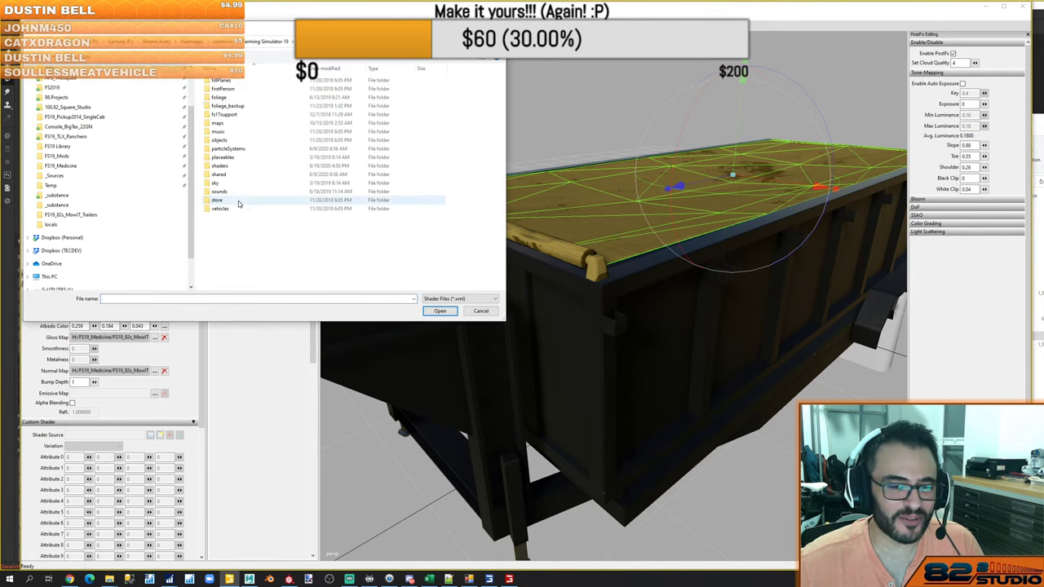
{"action": "double_click", "coordinate": [240, 167]}
{"action": "double_click", "coordinate": [242, 166]}
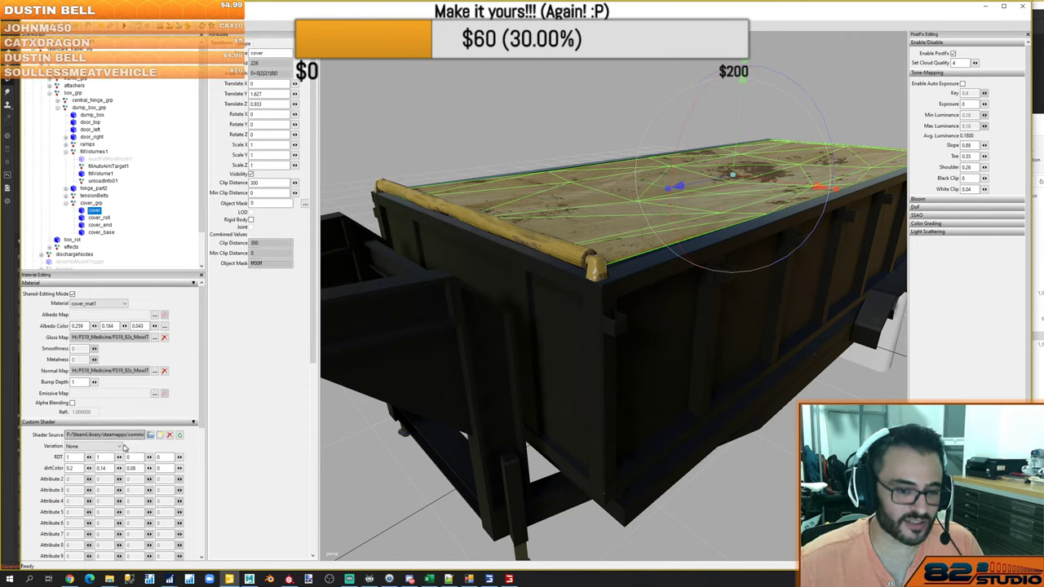
{"action": "left_click", "coordinate": [118, 446]}
{"action": "left_click", "coordinate": [81, 352]}
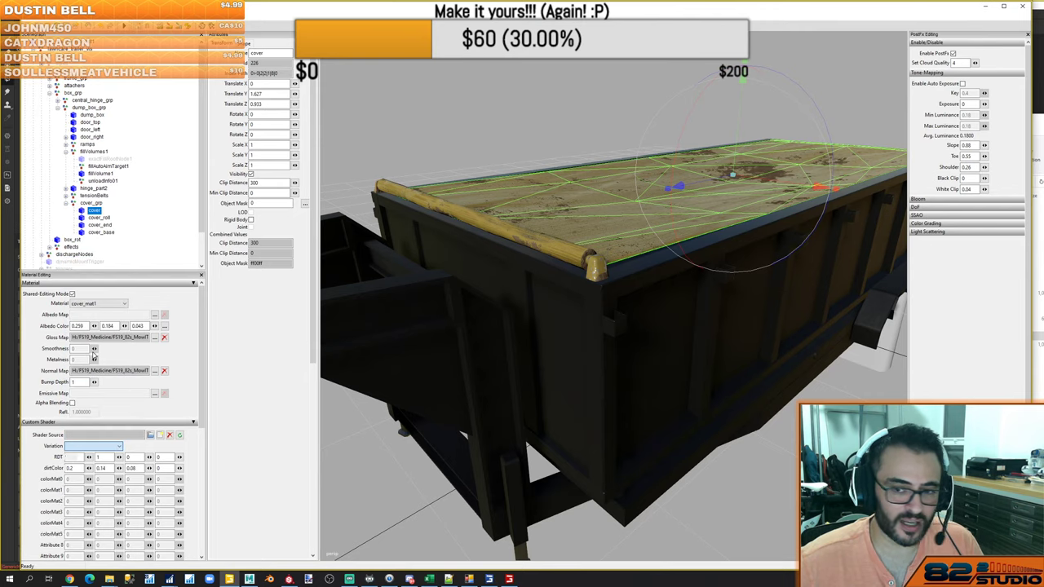
Switch to Maya, minimize the I3D exporter, and move all UV shells of the cover mesh down one full UV tile
{"action": "key", "text": "alt+Tab"}
{"action": "key", "text": "alt+Tab"}
{"action": "key", "text": "alt+Tab"}
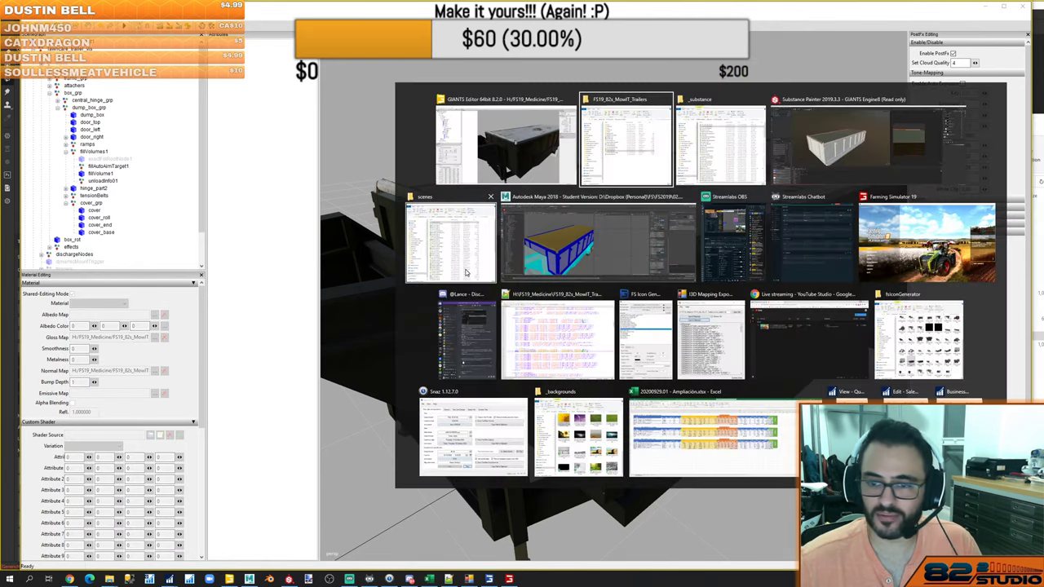
{"action": "key", "text": "alt+Tab"}
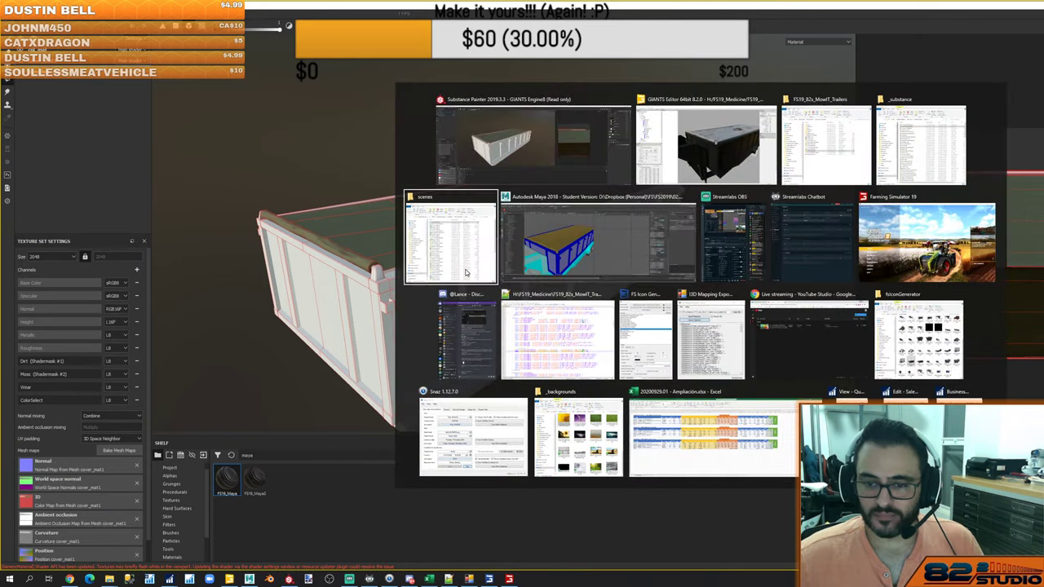
{"action": "scroll", "coordinate": [438, 280], "scroll_direction": "down", "scroll_amount": 3}
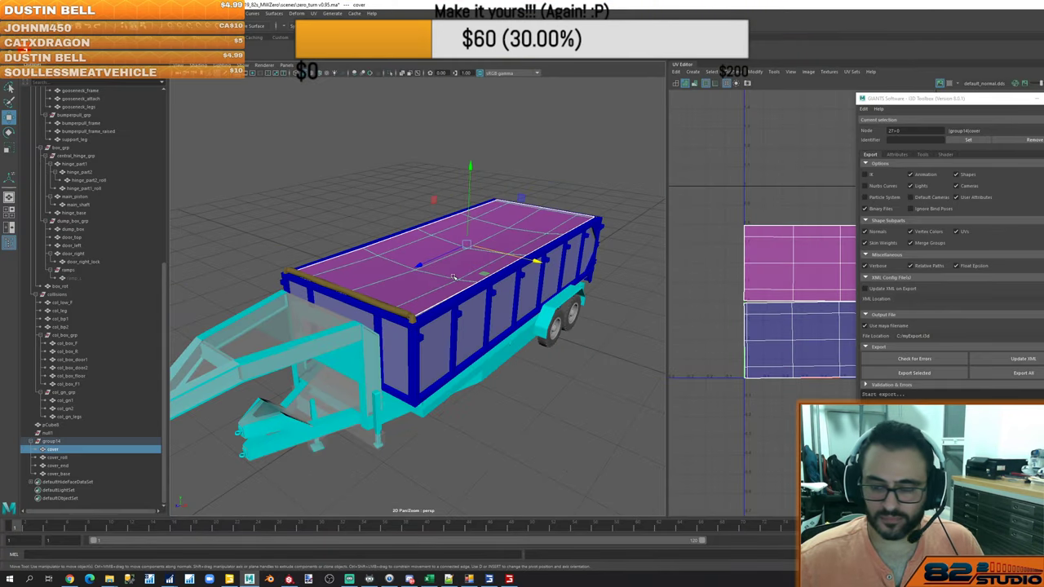
{"action": "left_click", "coordinate": [1035, 99]}
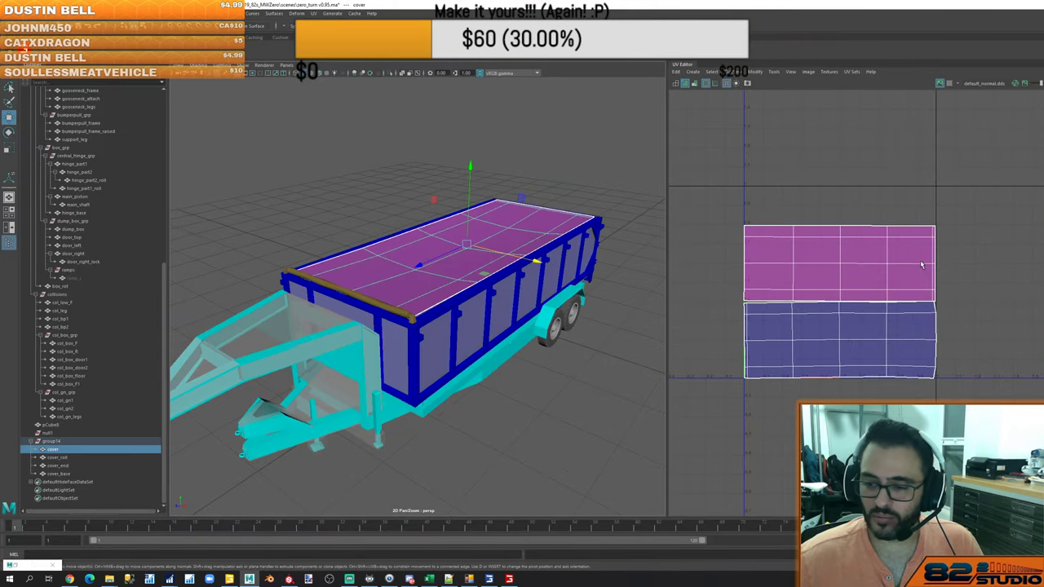
{"action": "middle_click_drag", "start_coordinate": [926, 308], "coordinate": [907, 214], "text": "alt"}
{"action": "right_click_drag", "start_coordinate": [979, 211], "coordinate": [989, 235]}
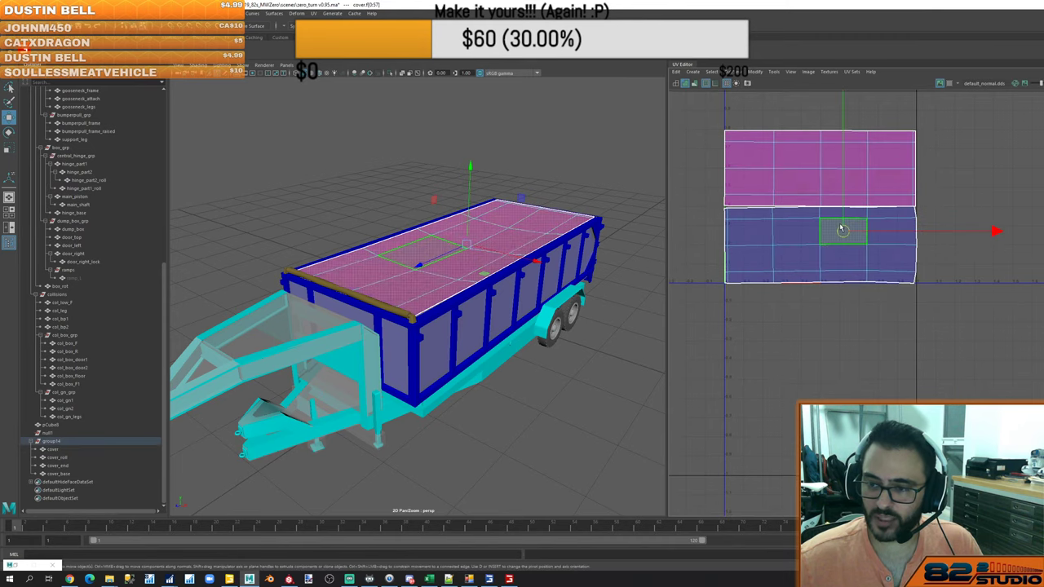
{"action": "double_click", "coordinate": [841, 230]}
{"action": "double_click", "coordinate": [544, 223], "text": "shift"}
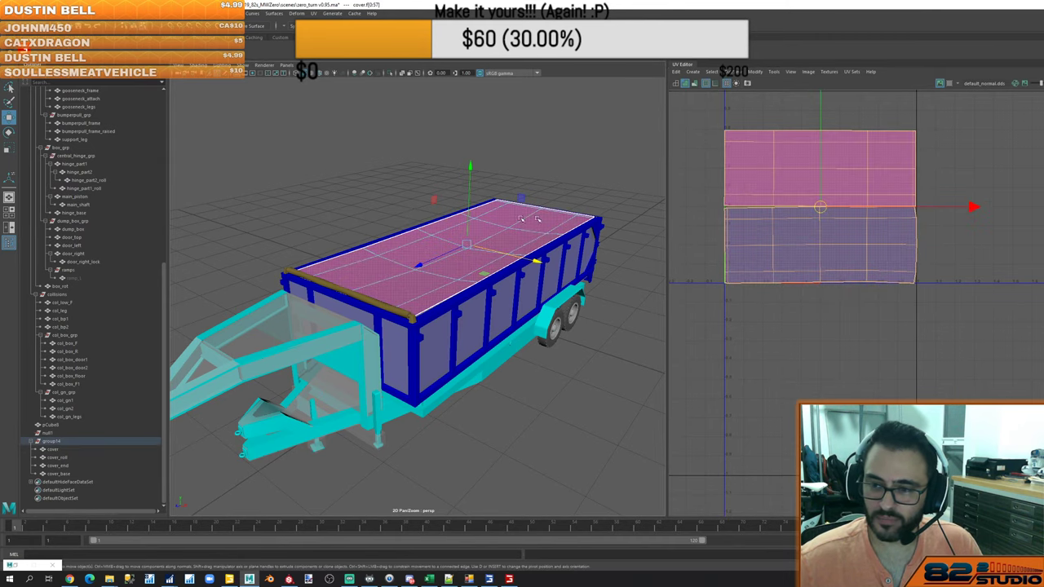
{"action": "left_click_drag", "start_coordinate": [823, 208], "coordinate": [818, 323]}
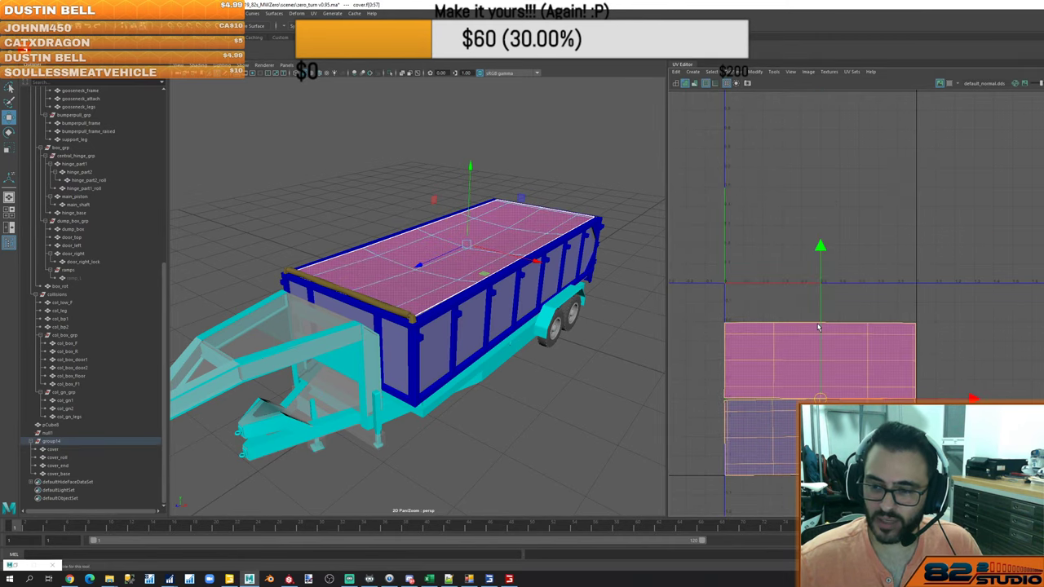
Select all faces of the cover_roll mesh and move their UV shells down one full UV tile
{"action": "left_click", "coordinate": [377, 302]}
{"action": "left_click_drag", "start_coordinate": [404, 306], "coordinate": [434, 300], "text": "alt"}
{"action": "right_click_drag", "start_coordinate": [434, 301], "coordinate": [431, 391], "text": "alt"}
{"action": "left_click", "coordinate": [514, 324]}
{"action": "left_click", "coordinate": [296, 163]}
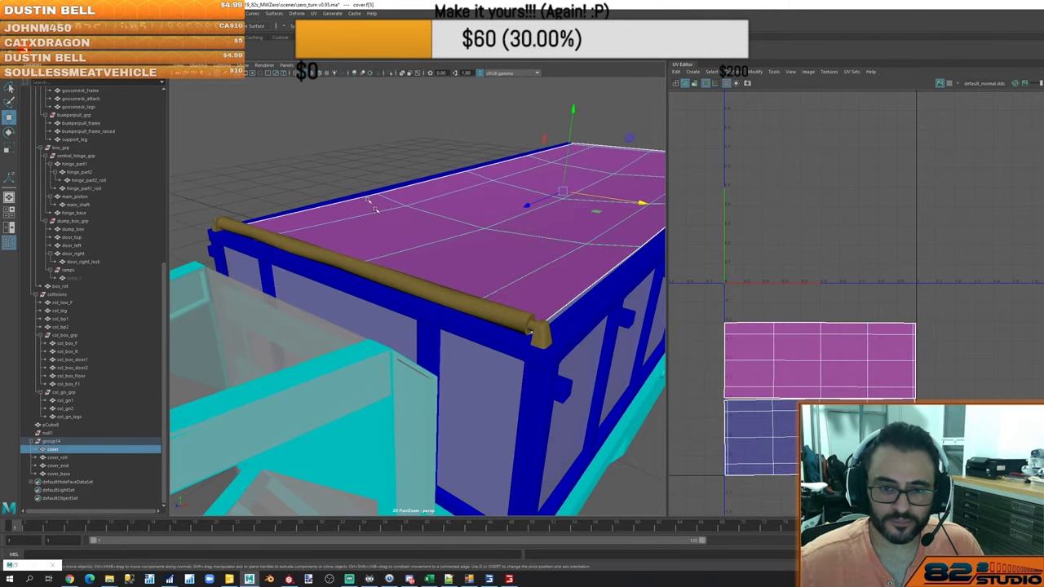
{"action": "left_click", "coordinate": [414, 281]}
{"action": "right_click_drag", "start_coordinate": [415, 281], "coordinate": [418, 300]}
{"action": "double_click", "coordinate": [429, 294]}
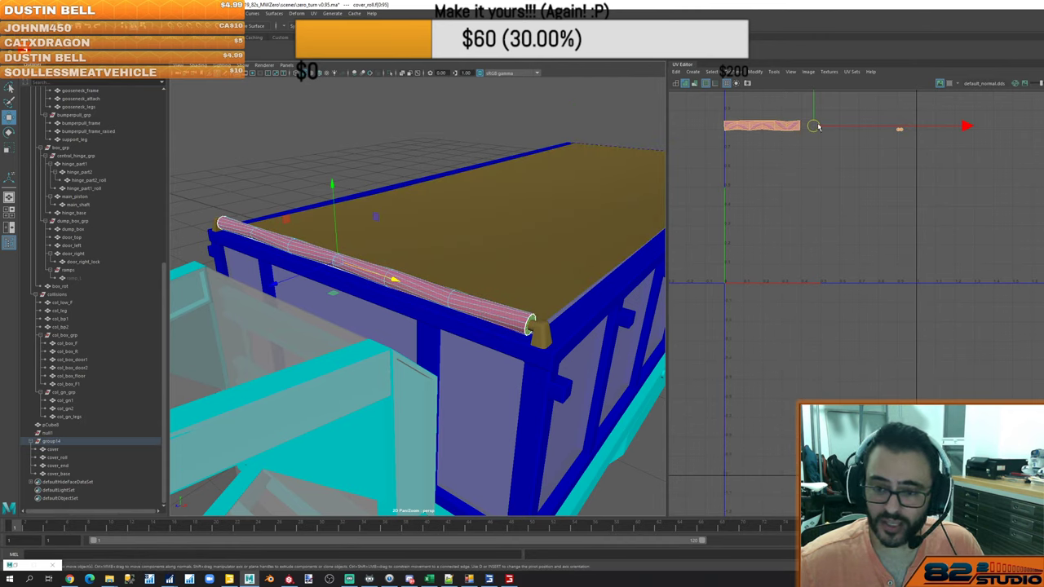
{"action": "left_click_drag", "start_coordinate": [818, 126], "coordinate": [818, 318]}
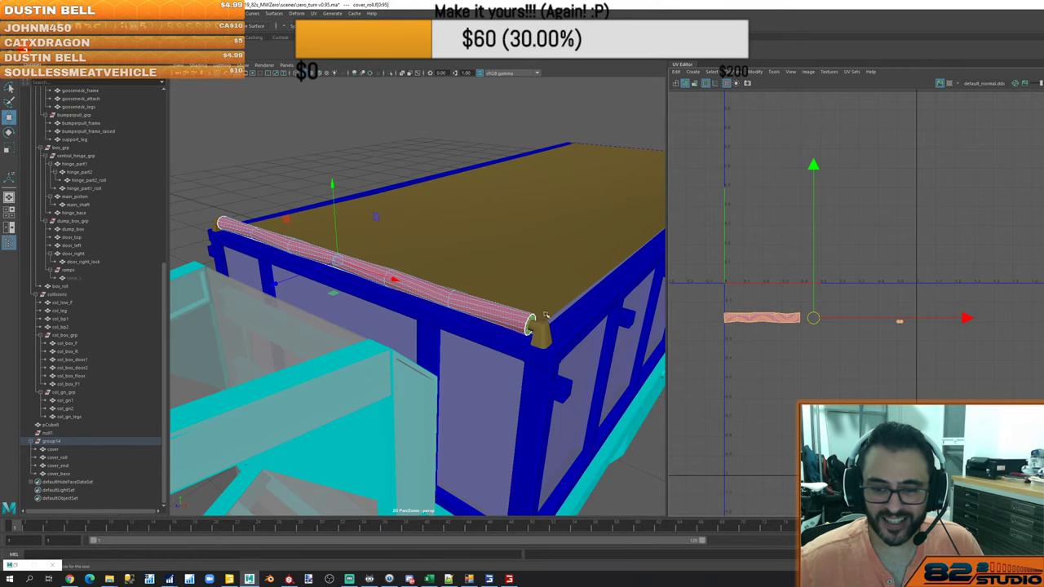
Select the cover_base mesh and move the UV shells of one front corner bracket one tile right and one tile down
{"action": "left_click", "coordinate": [544, 318]}
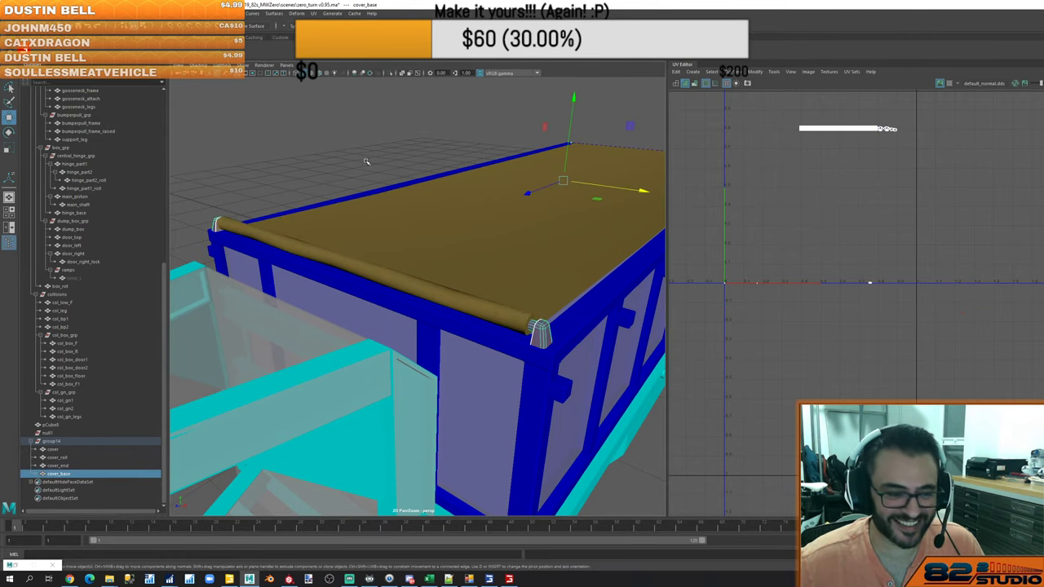
{"action": "mouse_move", "coordinate": [366, 161]}
{"action": "left_mouse_down", "text": "alt"}
{"action": "mouse_move", "coordinate": [384, 180]}
{"action": "mouse_move", "coordinate": [350, 205]}
{"action": "mouse_move", "coordinate": [405, 223]}
{"action": "mouse_move", "coordinate": [383, 166]}
{"action": "left_mouse_up", "text": "alt"}
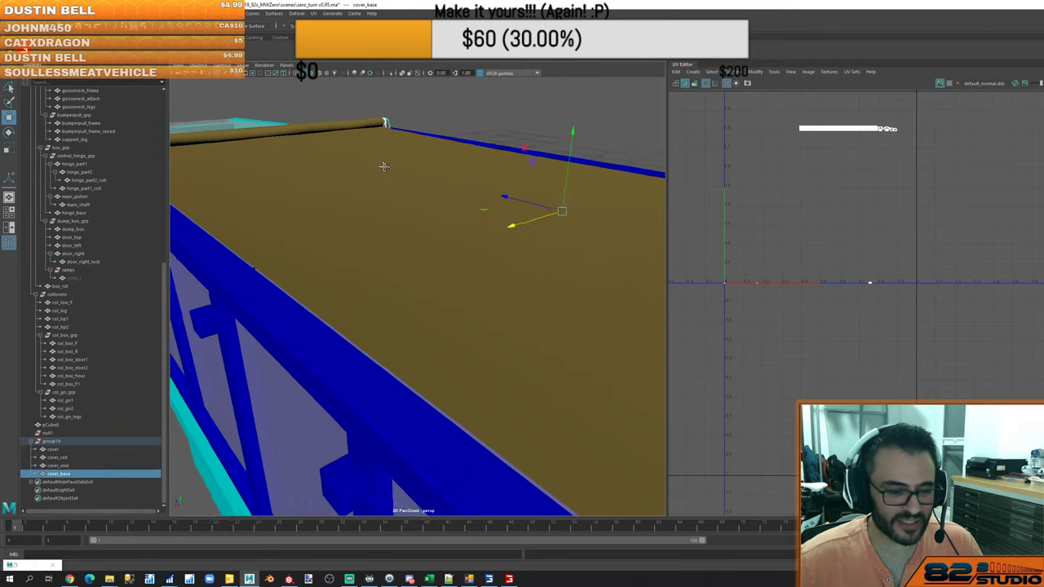
{"action": "scroll", "coordinate": [419, 204], "scroll_direction": "down", "scroll_amount": 4}
{"action": "middle_click_drag", "start_coordinate": [419, 204], "coordinate": [330, 145], "text": "alt"}
{"action": "scroll", "coordinate": [444, 247], "scroll_direction": "up", "scroll_amount": 5}
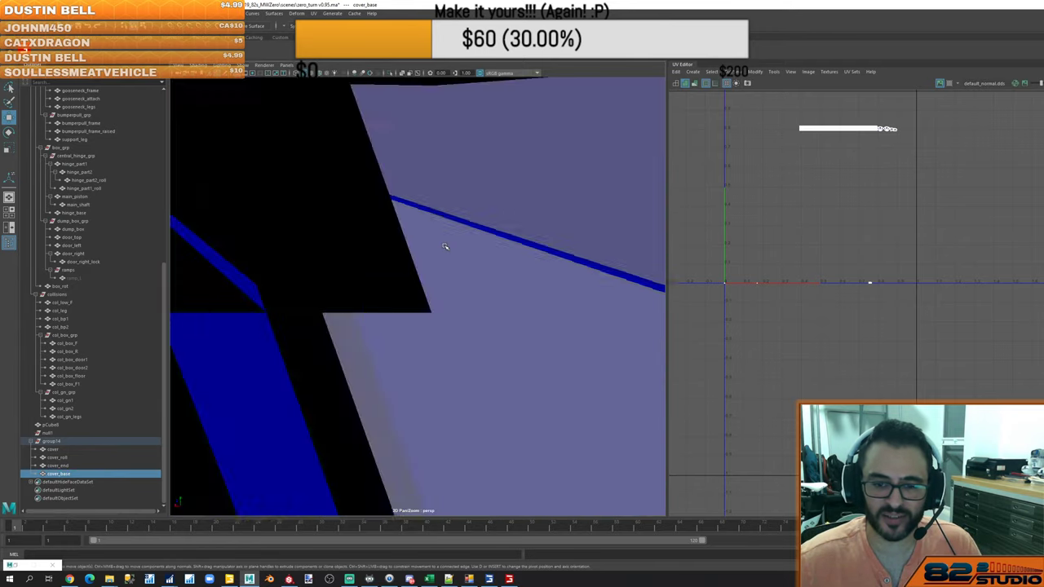
{"action": "scroll", "coordinate": [446, 246], "scroll_direction": "down", "scroll_amount": 5}
{"action": "scroll", "coordinate": [422, 258], "scroll_direction": "down", "scroll_amount": 5}
{"action": "left_click_drag", "start_coordinate": [321, 229], "coordinate": [410, 236], "text": "alt"}
{"action": "scroll", "coordinate": [390, 255], "scroll_direction": "up", "scroll_amount": 5}
{"action": "right_click_drag", "start_coordinate": [367, 258], "coordinate": [372, 276]}
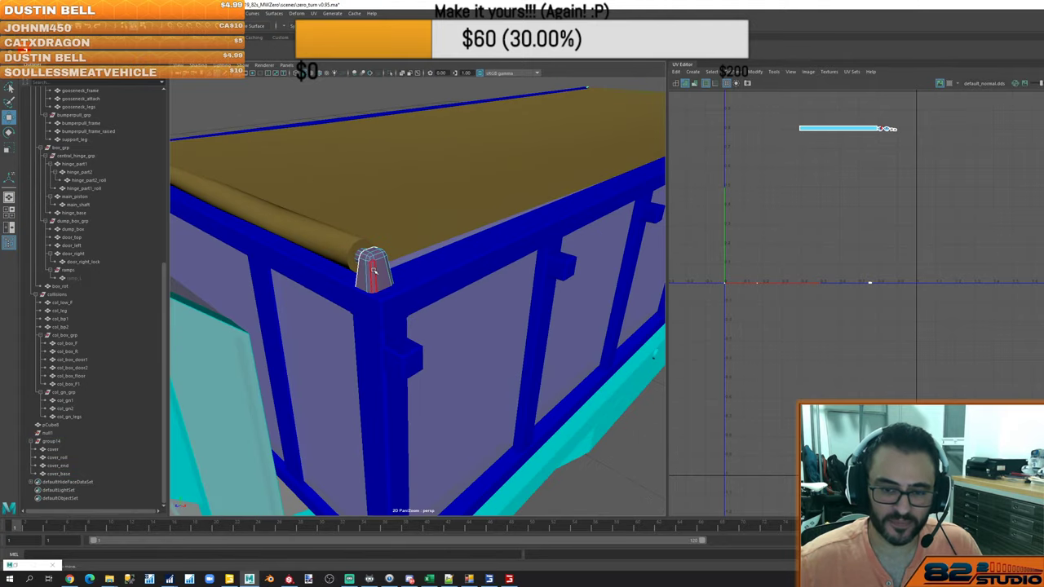
{"action": "double_click", "coordinate": [374, 271]}
{"action": "left_click_drag", "start_coordinate": [292, 272], "coordinate": [343, 269], "text": "alt"}
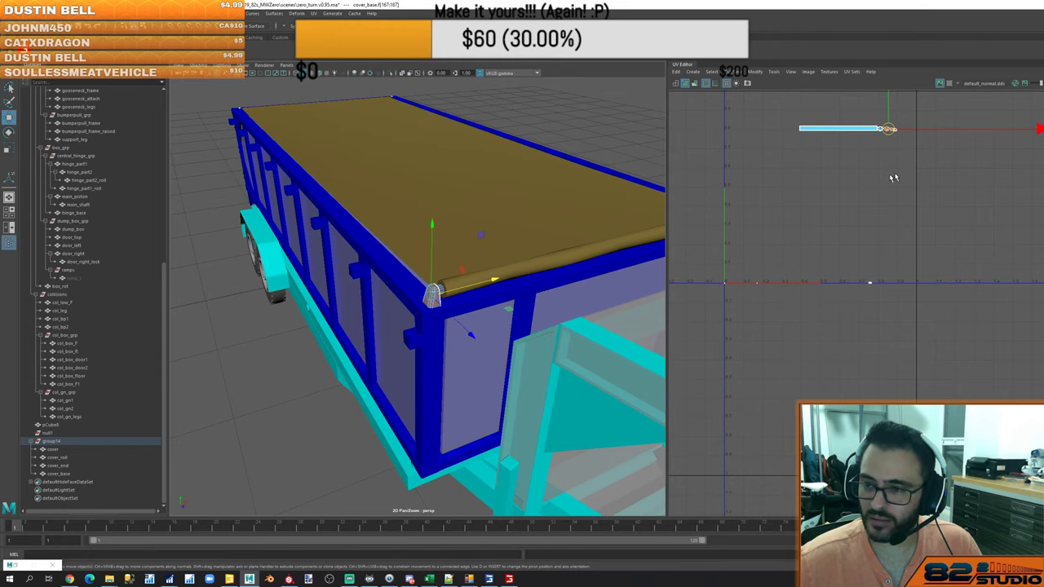
{"action": "left_click_drag", "start_coordinate": [890, 131], "coordinate": [1020, 337]}
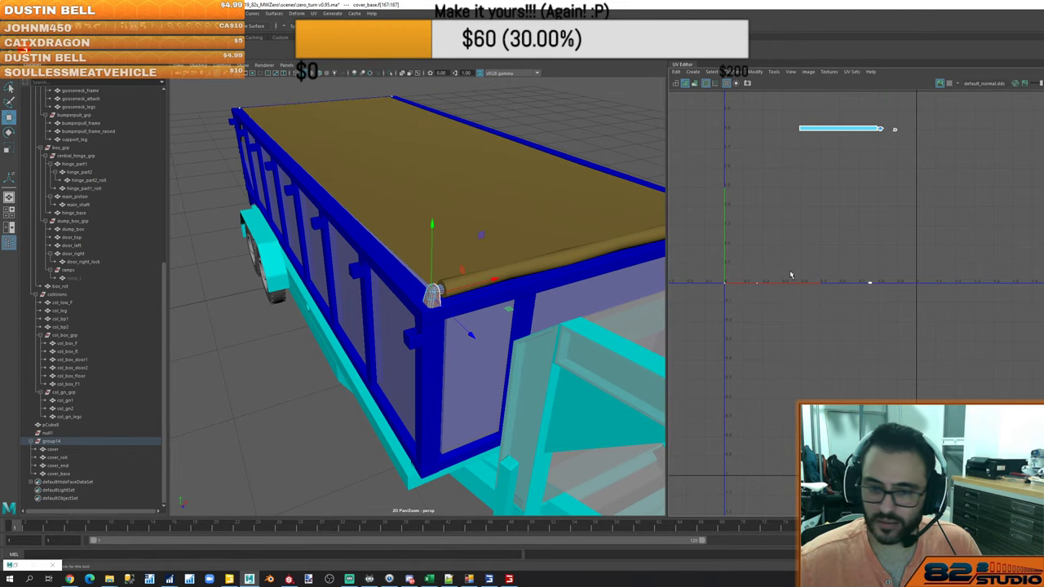
Select the roller tube faces of cover_base and move their UV shells one tile right and one tile down
{"action": "scroll", "coordinate": [480, 276], "scroll_direction": "up", "scroll_amount": 3}
{"action": "double_click", "coordinate": [459, 285]}
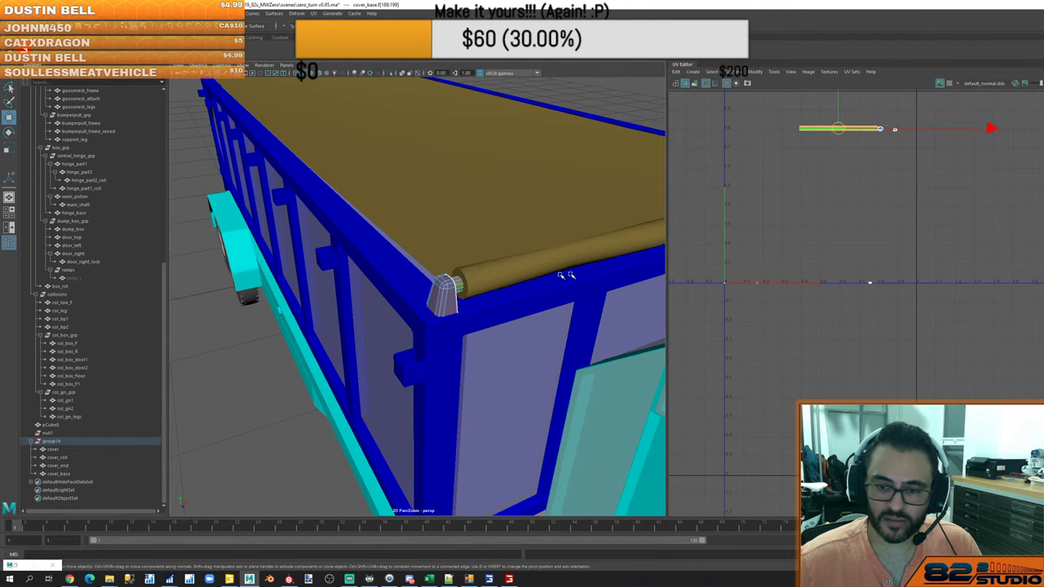
{"action": "scroll", "coordinate": [642, 280], "scroll_direction": "down", "scroll_amount": 8}
{"action": "left_click_drag", "start_coordinate": [838, 130], "coordinate": [980, 344]}
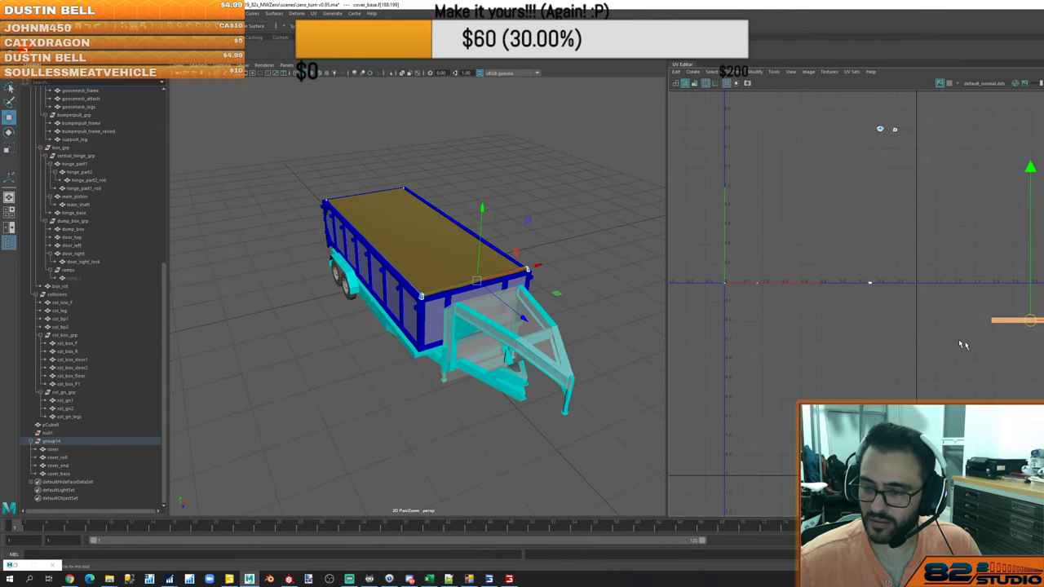
Move the already offset bracket UV shells one further UV tile to the right, away from the tube's shells
{"action": "scroll", "coordinate": [955, 334], "scroll_direction": "down", "scroll_amount": 4}
{"action": "middle_click_drag", "start_coordinate": [990, 318], "coordinate": [809, 313], "text": "alt"}
{"action": "scroll", "coordinate": [819, 316], "scroll_direction": "up", "scroll_amount": 4}
{"action": "left_click", "coordinate": [813, 349]}
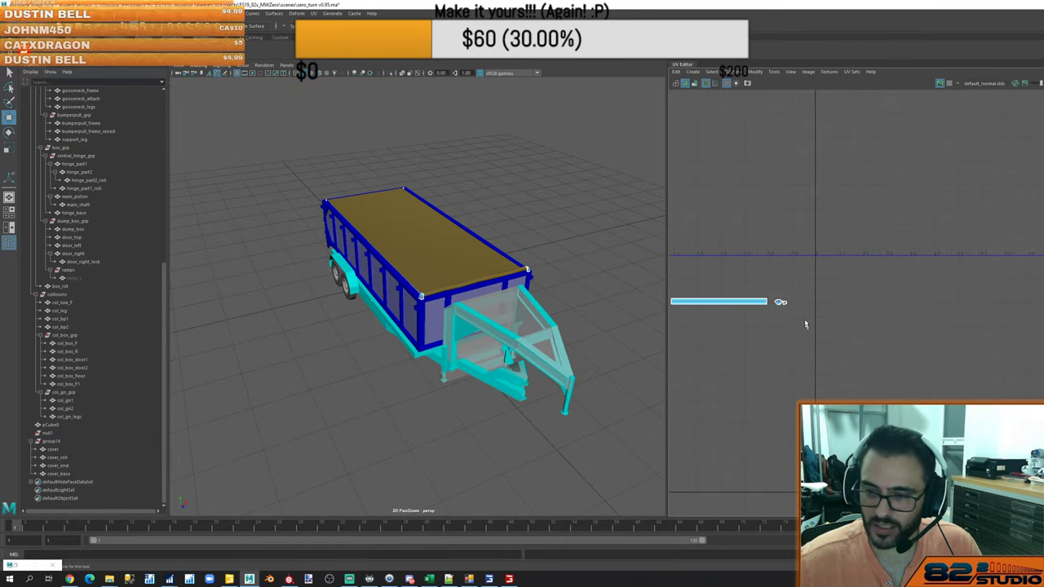
{"action": "left_click_drag", "start_coordinate": [806, 329], "coordinate": [960, 305]}
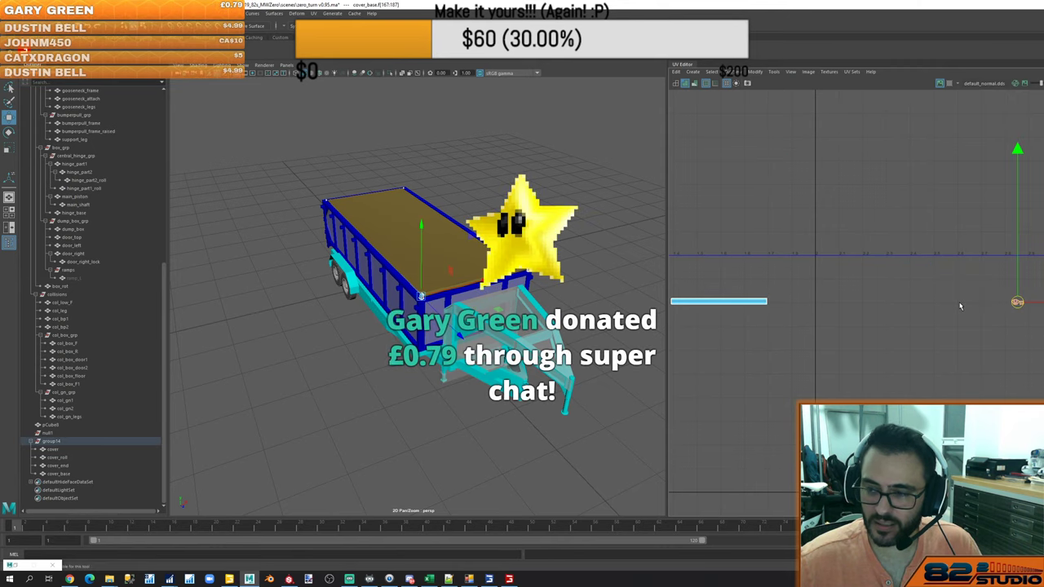
Select the opposite front bracket's UV shells and move them two tiles right and one down, onto the first bracket's shells
{"action": "scroll", "coordinate": [824, 305], "scroll_direction": "down", "scroll_amount": 7}
{"action": "middle_click_drag", "start_coordinate": [761, 268], "coordinate": [858, 289], "text": "alt"}
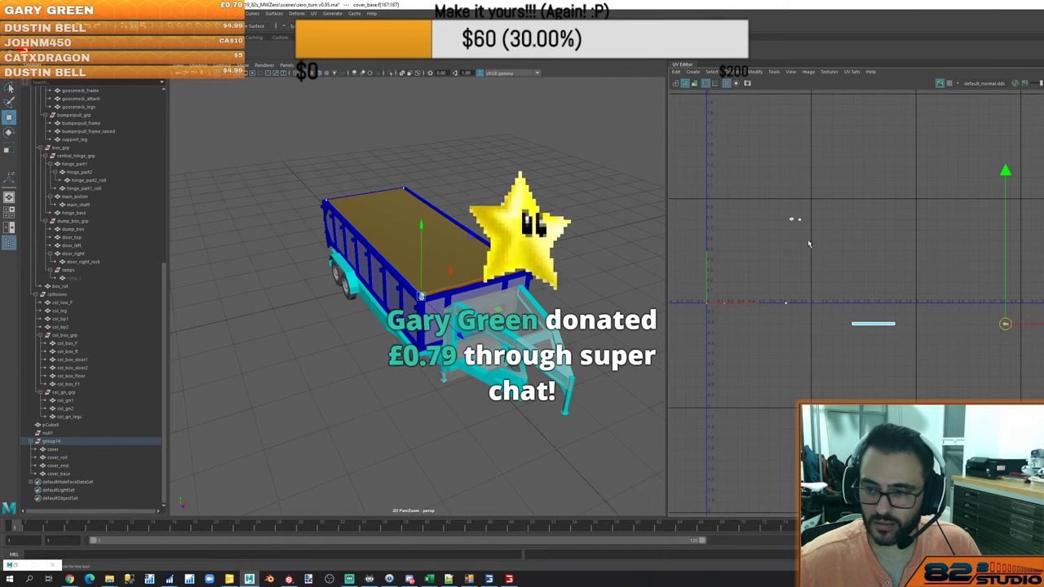
{"action": "left_click_drag", "start_coordinate": [810, 242], "coordinate": [782, 210]}
{"action": "key", "text": "f"}
{"action": "key", "text": "f"}
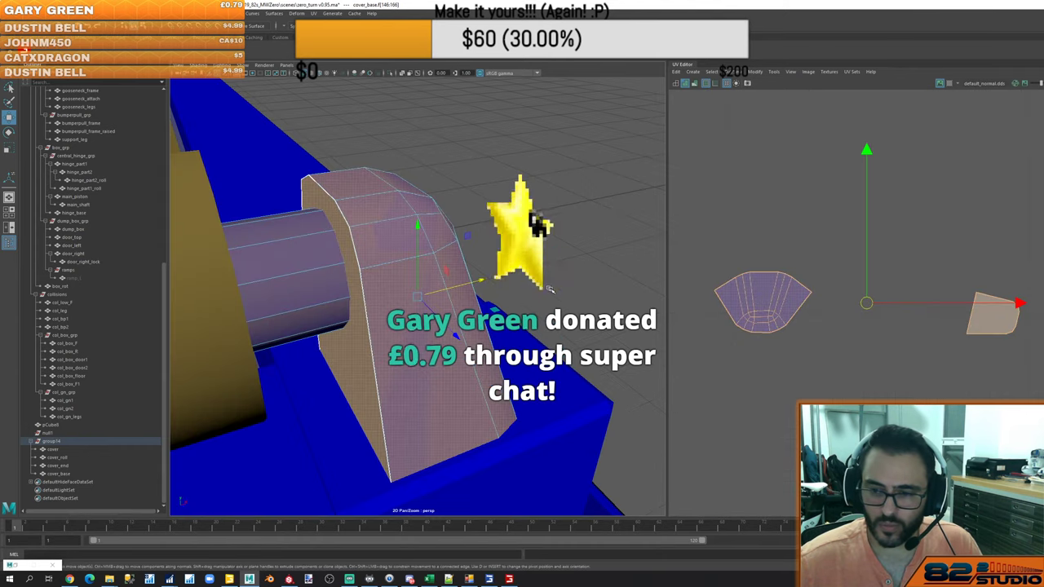
{"action": "scroll", "coordinate": [809, 280], "scroll_direction": "down", "scroll_amount": 10}
{"action": "scroll", "coordinate": [832, 305], "scroll_direction": "down", "scroll_amount": 8}
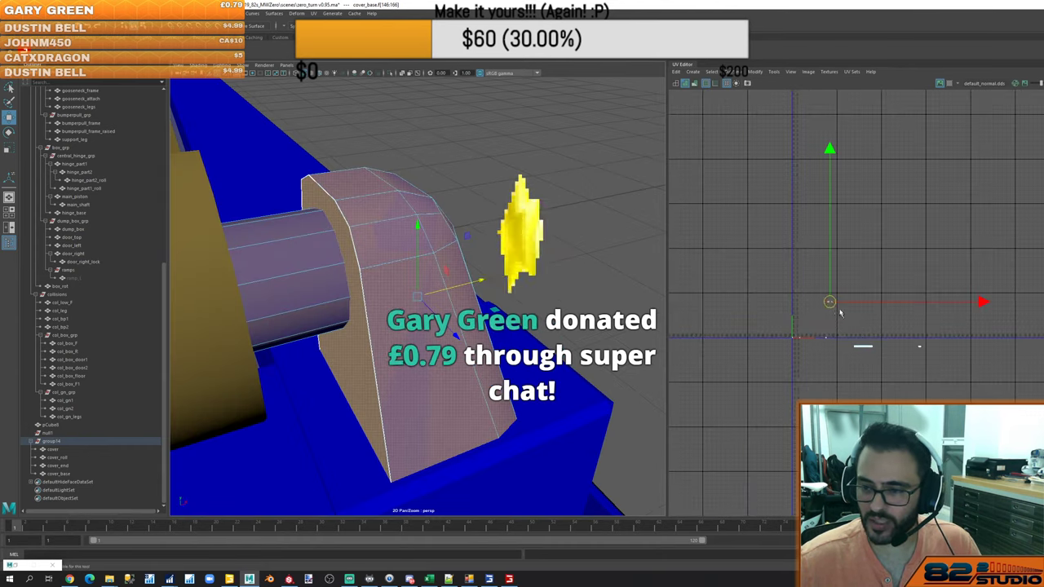
{"action": "middle_click_drag", "start_coordinate": [843, 314], "coordinate": [936, 358]}
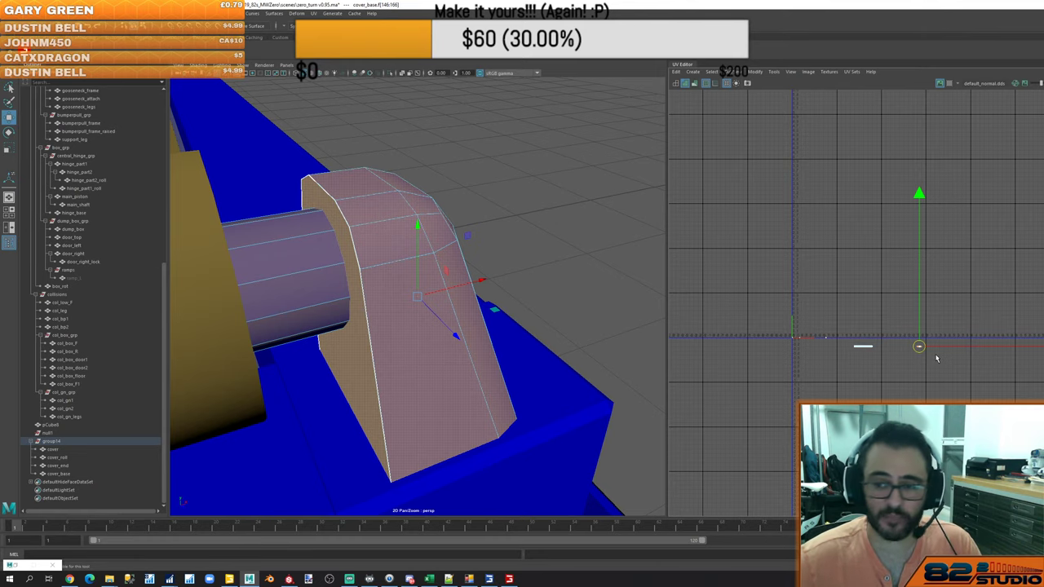
Select the remaining cover_base faces lying on the V=0 line and move their UVs two tiles to the right
{"action": "scroll", "coordinate": [469, 229], "scroll_direction": "down", "scroll_amount": 10}
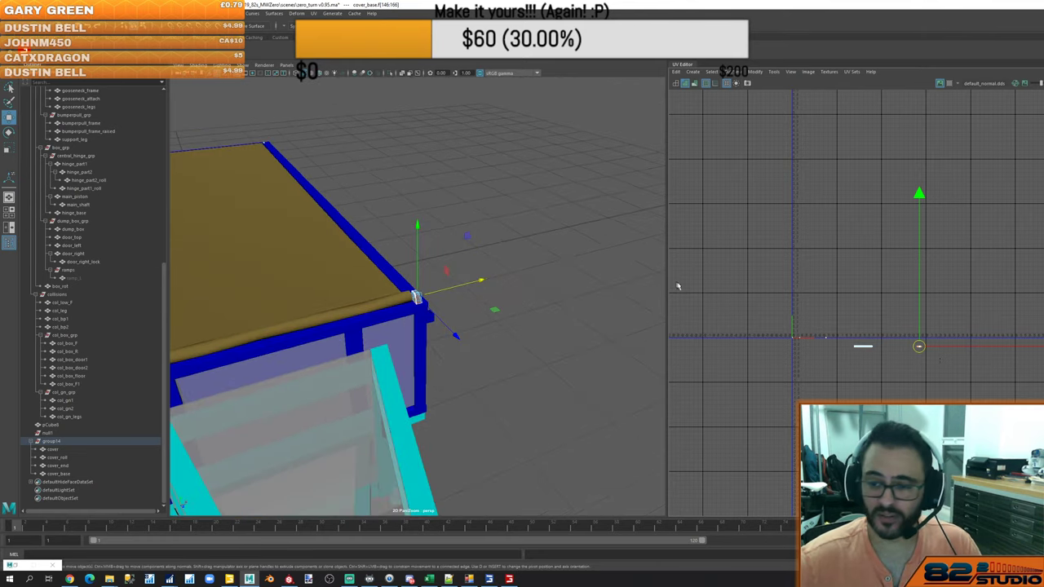
{"action": "scroll", "coordinate": [760, 318], "scroll_direction": "up", "scroll_amount": 5}
{"action": "left_click_drag", "start_coordinate": [834, 346], "coordinate": [954, 386]}
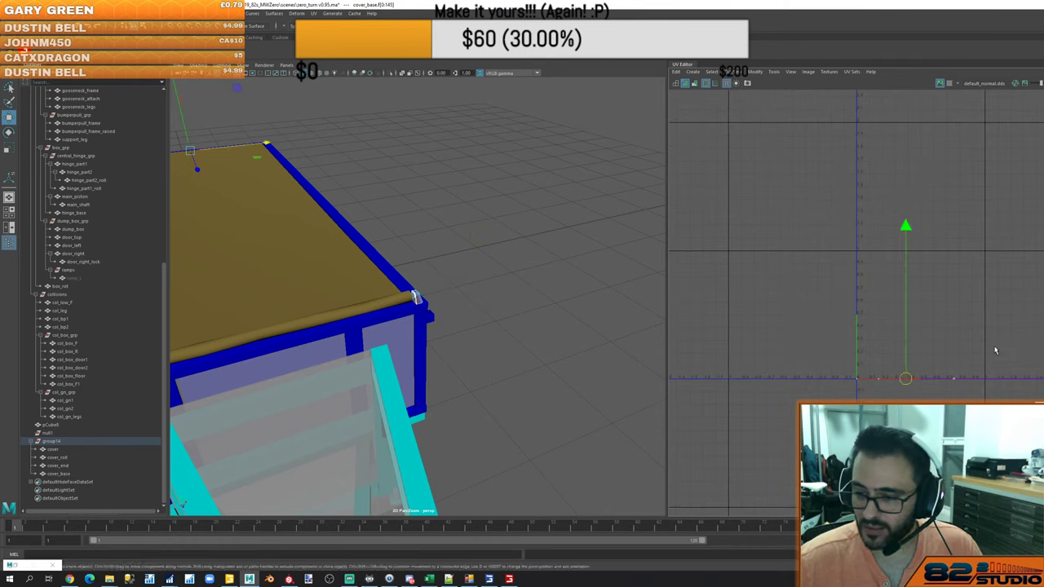
{"action": "middle_click_drag", "start_coordinate": [994, 349], "coordinate": [849, 321], "text": "alt"}
{"action": "left_click_drag", "start_coordinate": [805, 355], "coordinate": [991, 349]}
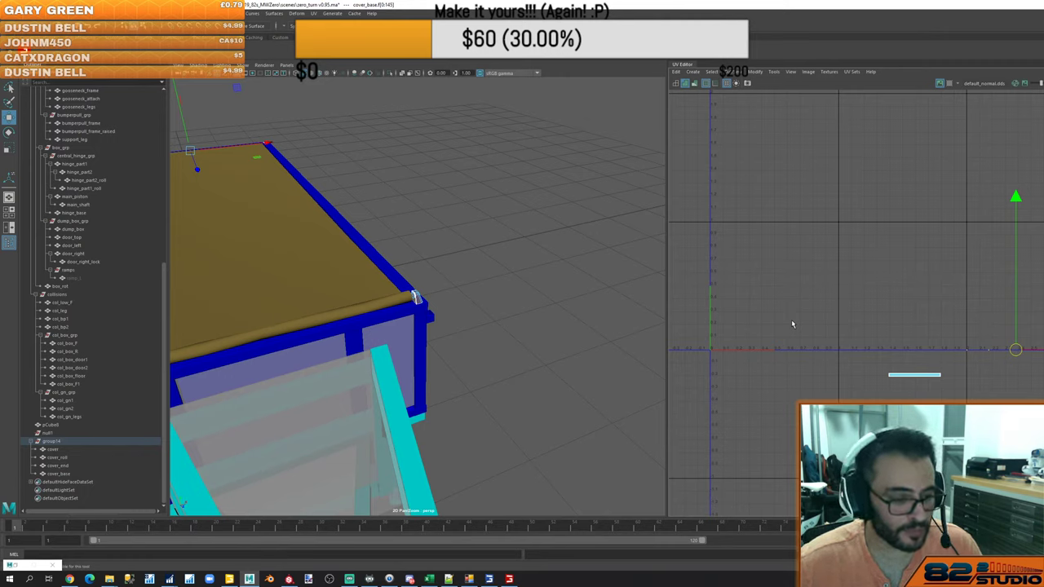
{"action": "scroll", "coordinate": [838, 318], "scroll_direction": "down", "scroll_amount": 2}
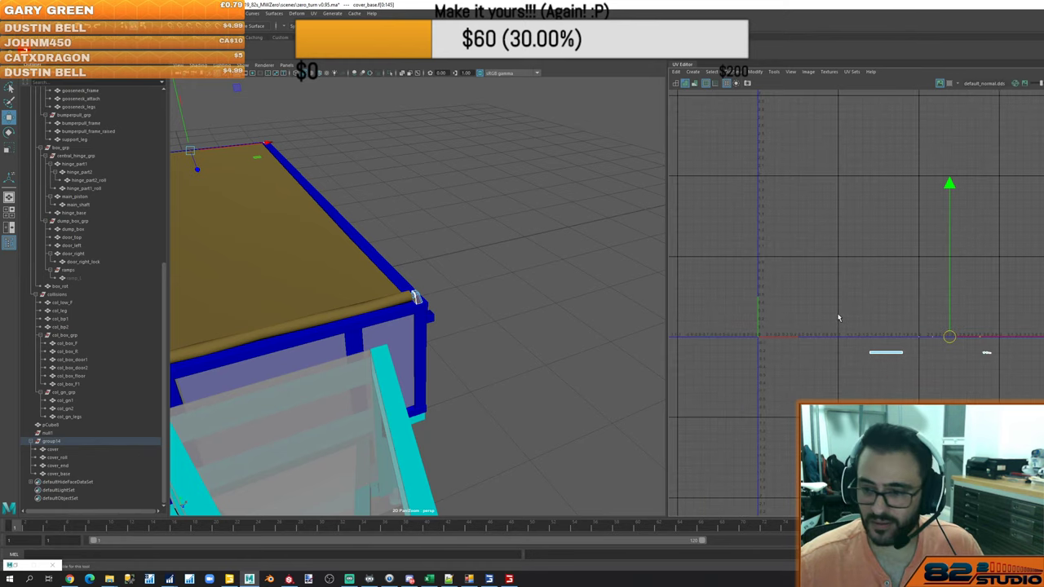
Show the UVs of group14's meshes, move cover_end's shells on the V=0 line two tiles right, and leave face selection
{"action": "right_click_drag", "start_coordinate": [435, 172], "coordinate": [462, 160]}
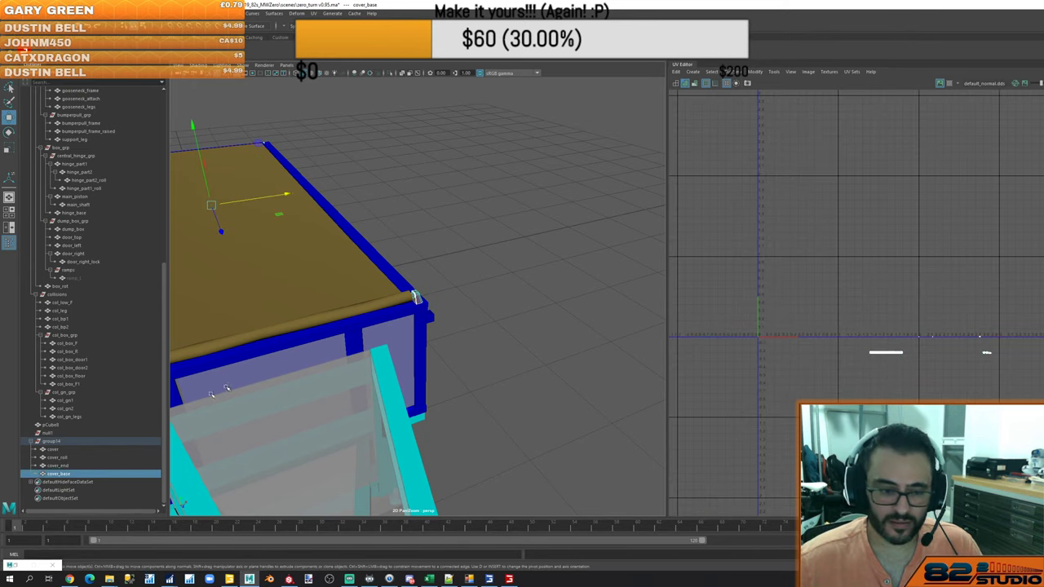
{"action": "left_click", "coordinate": [70, 444]}
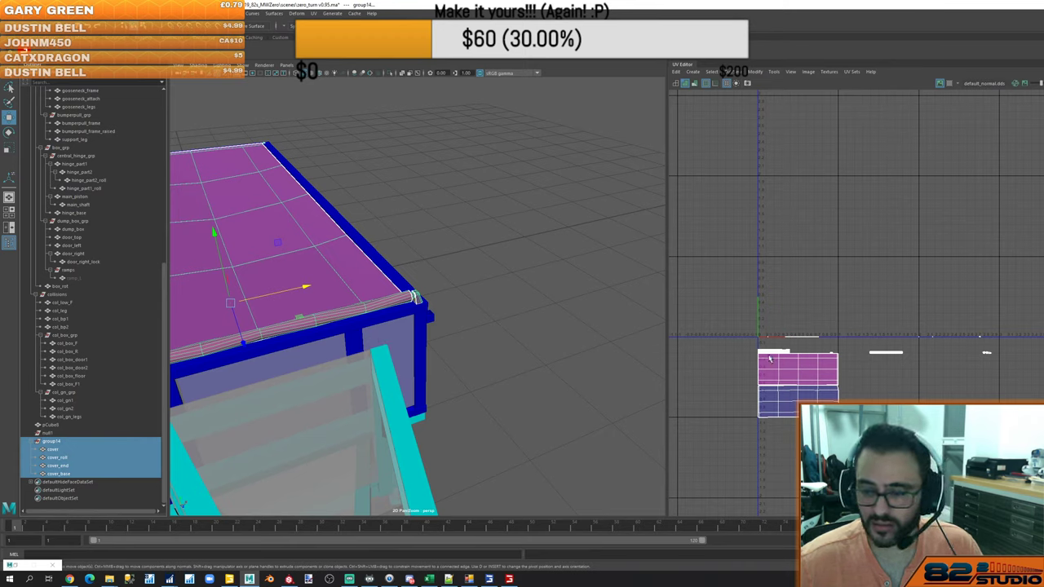
{"action": "scroll", "coordinate": [787, 349], "scroll_direction": "up", "scroll_amount": 5}
{"action": "left_click_drag", "start_coordinate": [699, 288], "coordinate": [909, 324]}
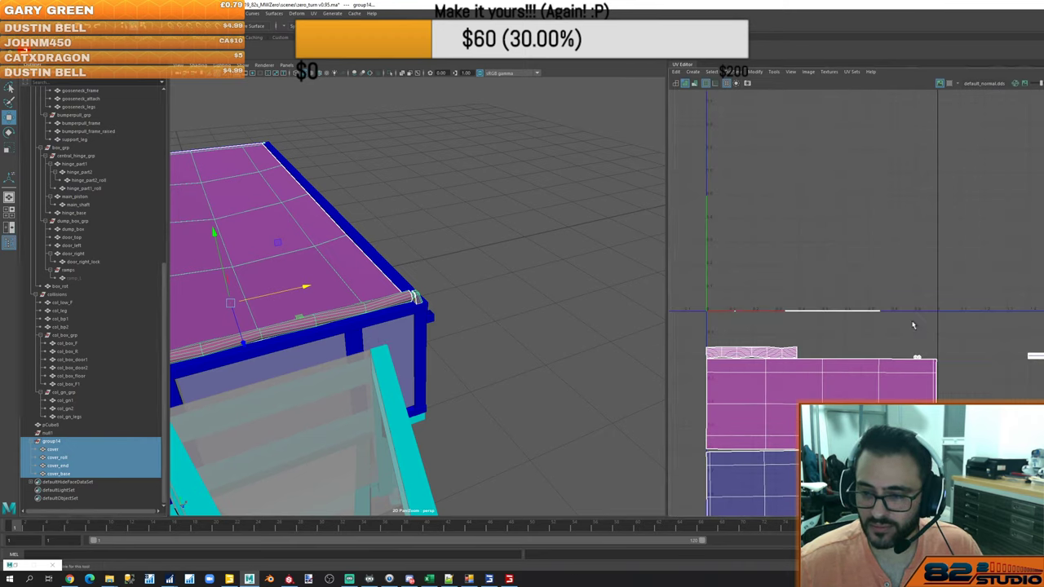
{"action": "right_click_drag", "start_coordinate": [862, 302], "coordinate": [863, 319]}
{"action": "left_click_drag", "start_coordinate": [765, 304], "coordinate": [907, 326]}
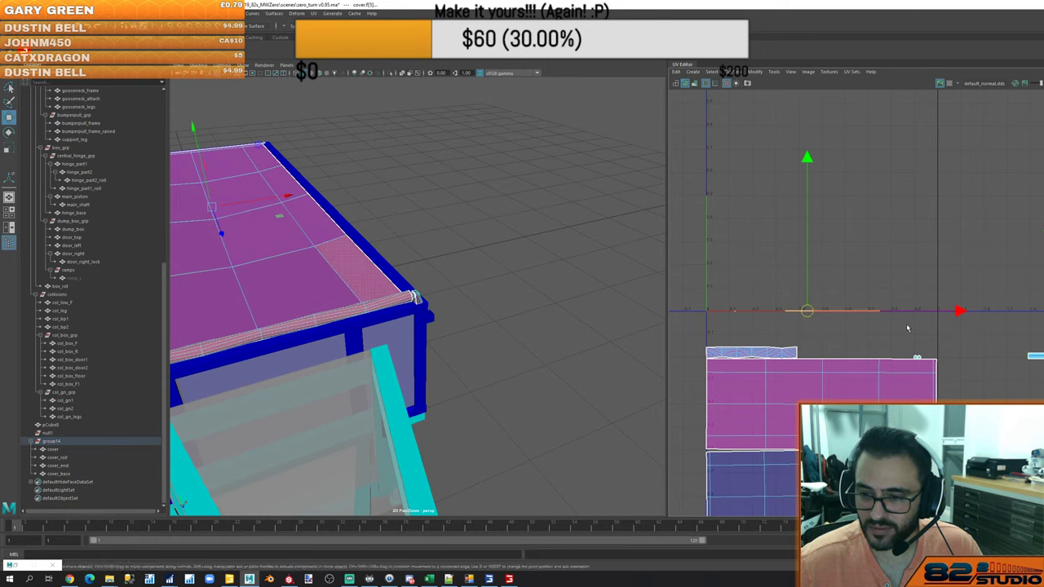
{"action": "scroll", "coordinate": [818, 319], "scroll_direction": "down", "scroll_amount": 4}
{"action": "left_click_drag", "start_coordinate": [814, 309], "coordinate": [1011, 307]}
{"action": "middle_click_drag", "start_coordinate": [1011, 306], "coordinate": [945, 273], "text": "alt"}
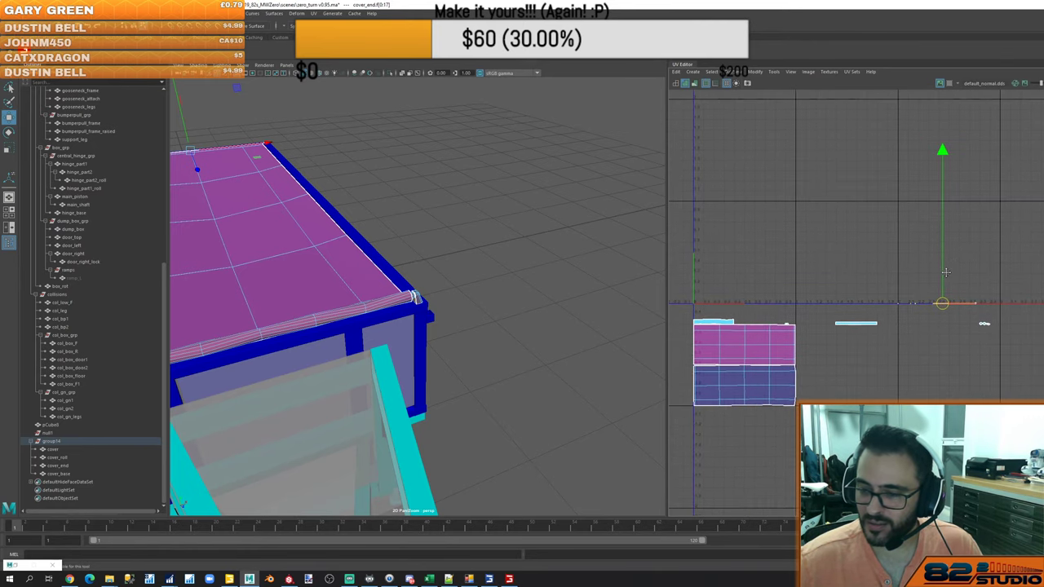
{"action": "right_click", "coordinate": [502, 163]}
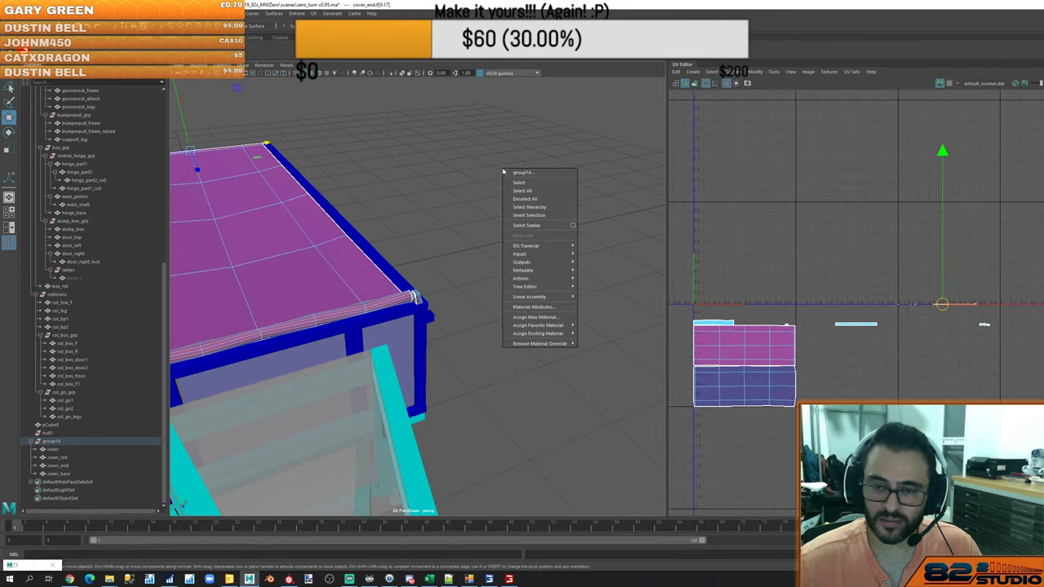
{"action": "right_click", "coordinate": [523, 175]}
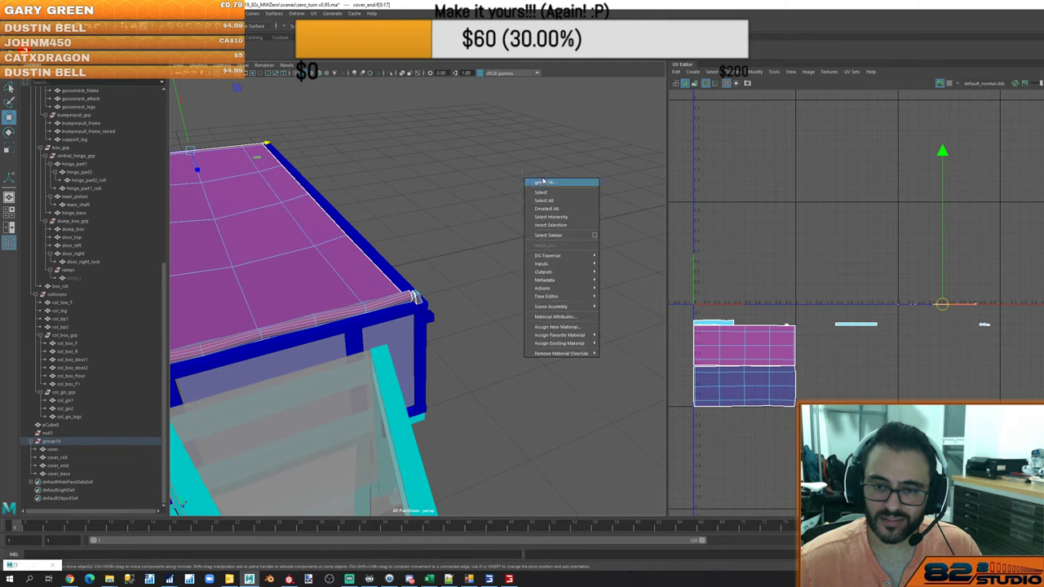
{"action": "right_click", "coordinate": [500, 213]}
{"action": "left_click", "coordinate": [385, 279]}
{"action": "right_click_drag", "start_coordinate": [386, 279], "coordinate": [426, 267]}
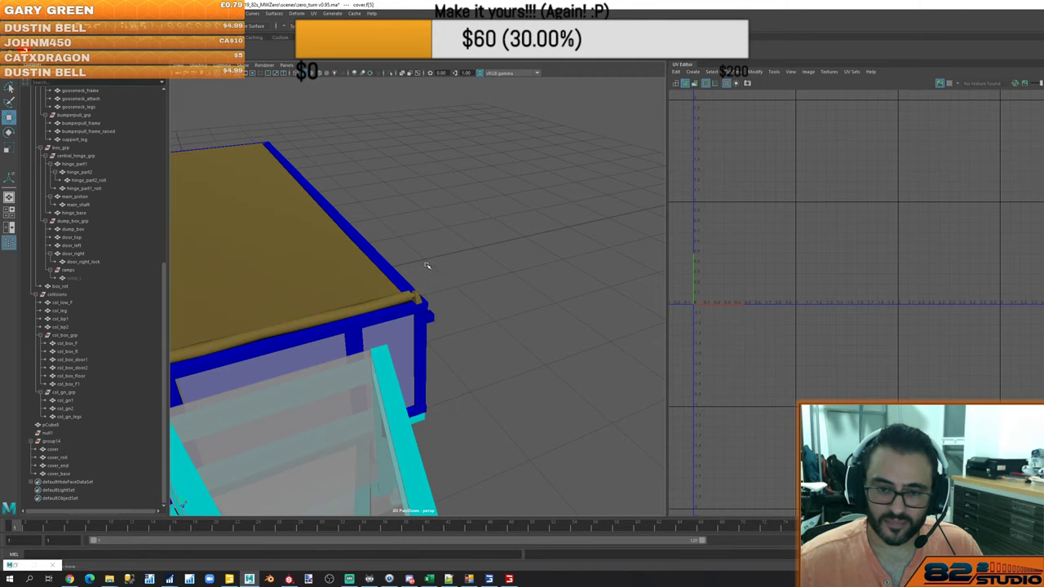
Select group14 with its four cover meshes, save the scene, and export the selection with the GIANTS I3D exporter
{"action": "left_click", "coordinate": [72, 474], "text": "shift"}
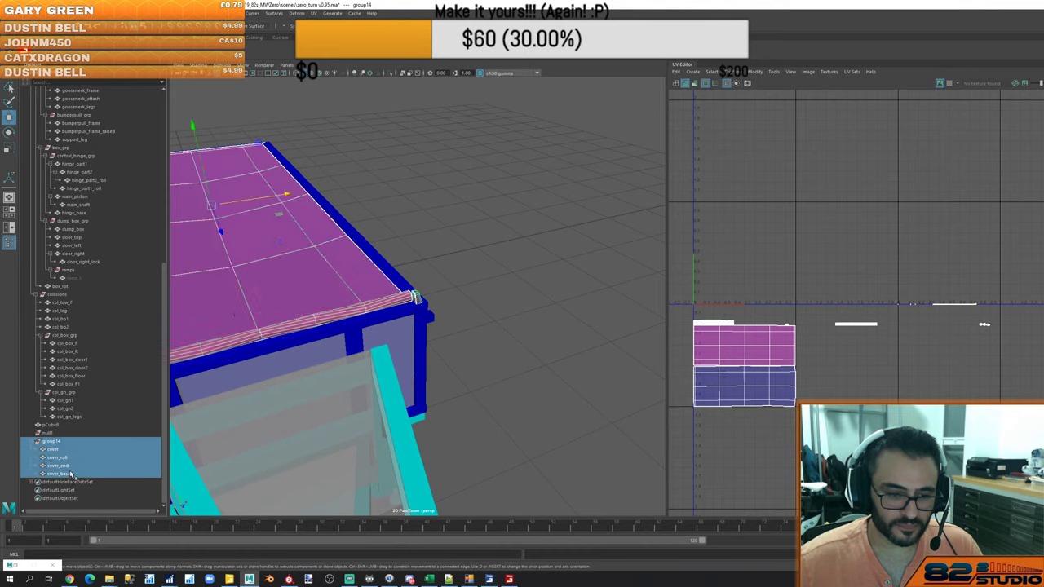
{"action": "key", "text": "ctrl+s"}
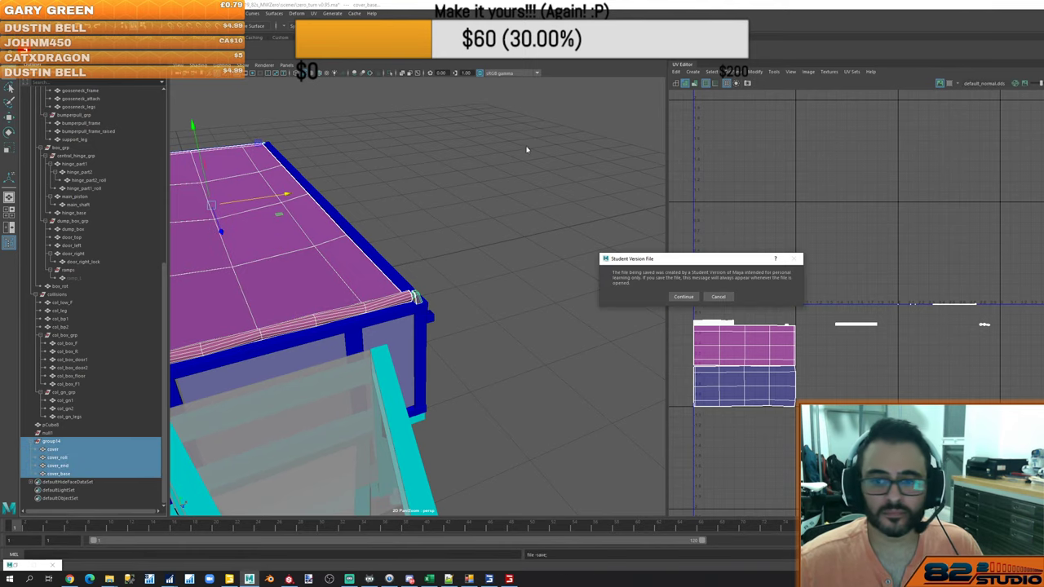
{"action": "left_click", "coordinate": [682, 296]}
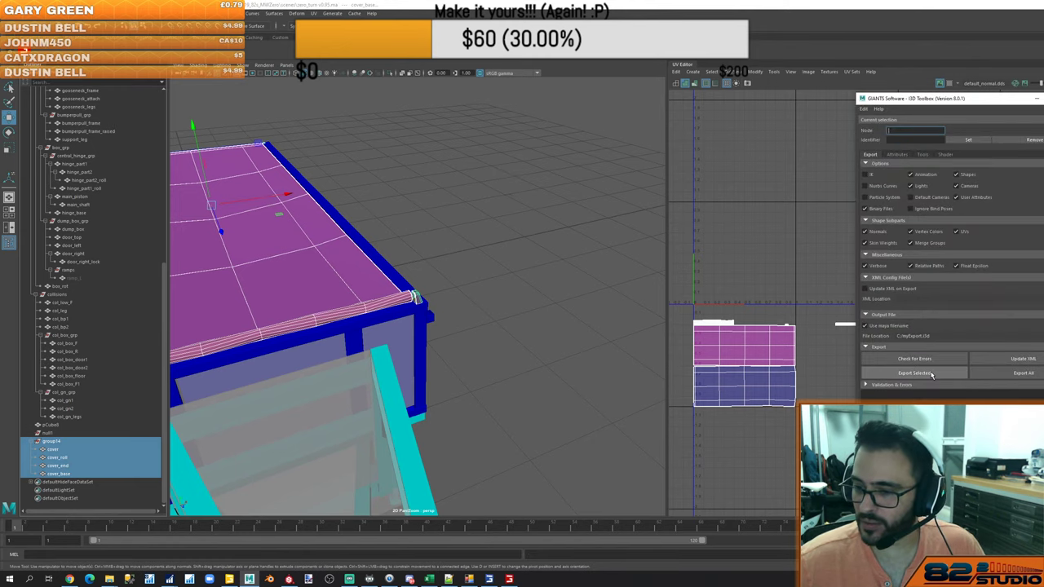
{"action": "left_click", "coordinate": [934, 374]}
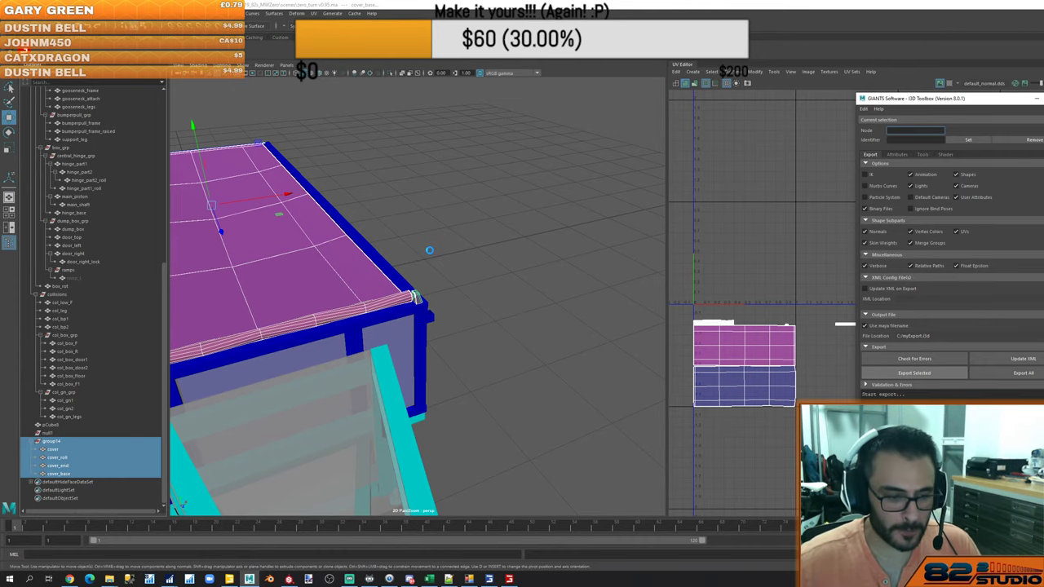
Switch to Streamlabs OBS to read the live chat, minimize it, and bring up Discord
{"action": "key", "text": "alt+Tab"}
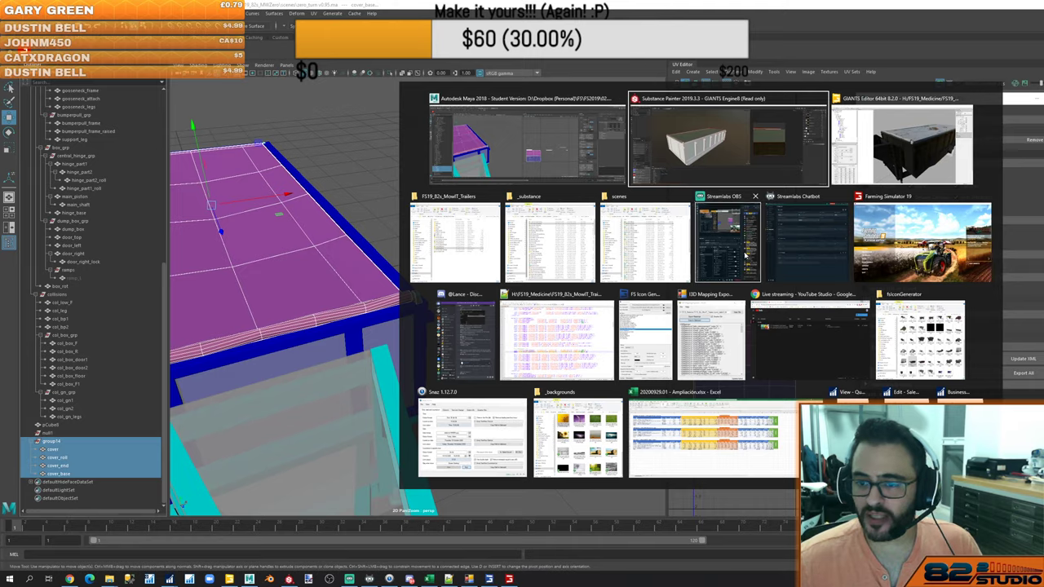
{"action": "left_click", "coordinate": [750, 269]}
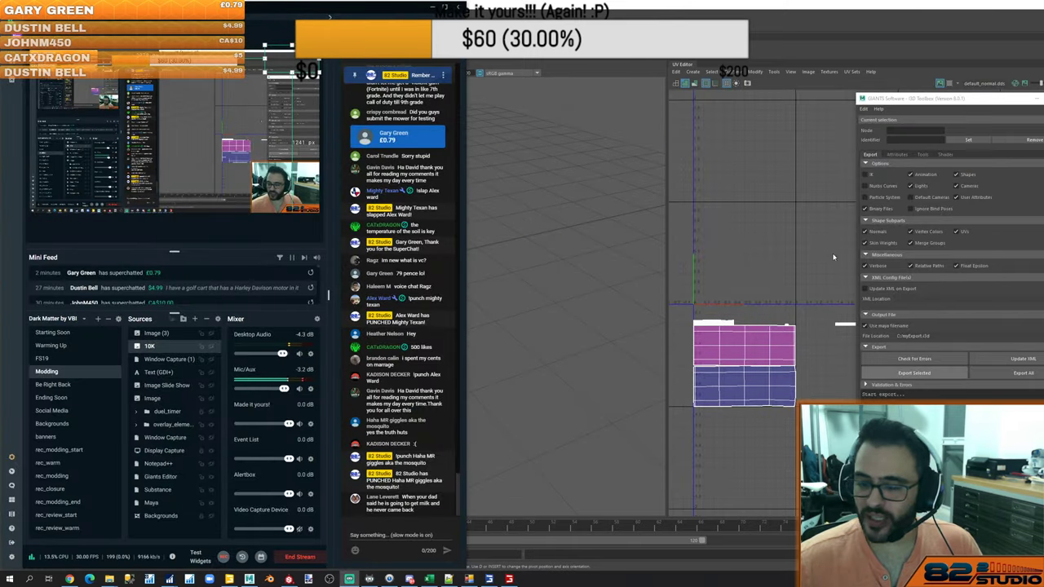
{"action": "left_click", "coordinate": [431, 7]}
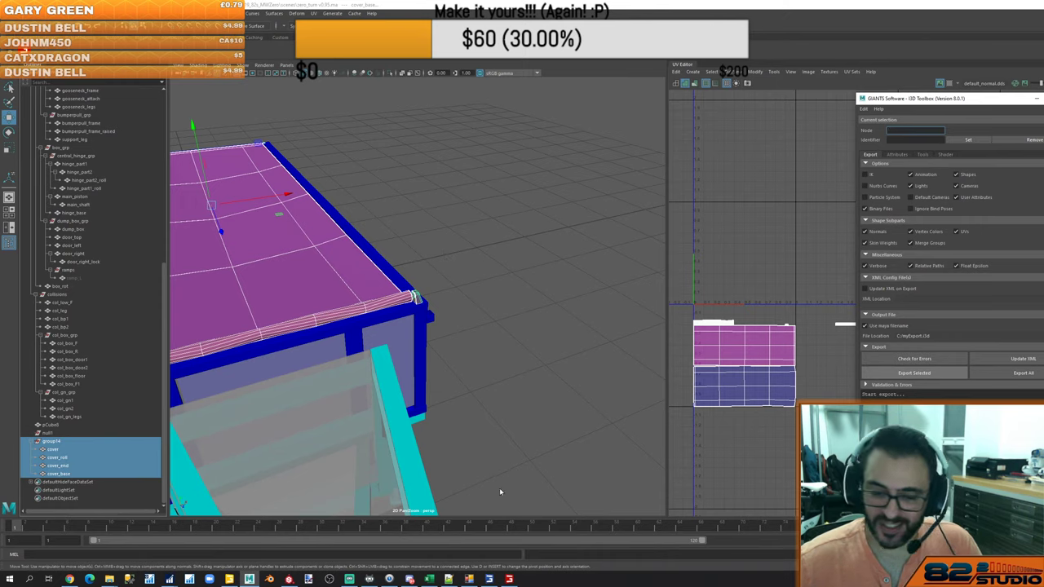
{"action": "left_click", "coordinate": [410, 579]}
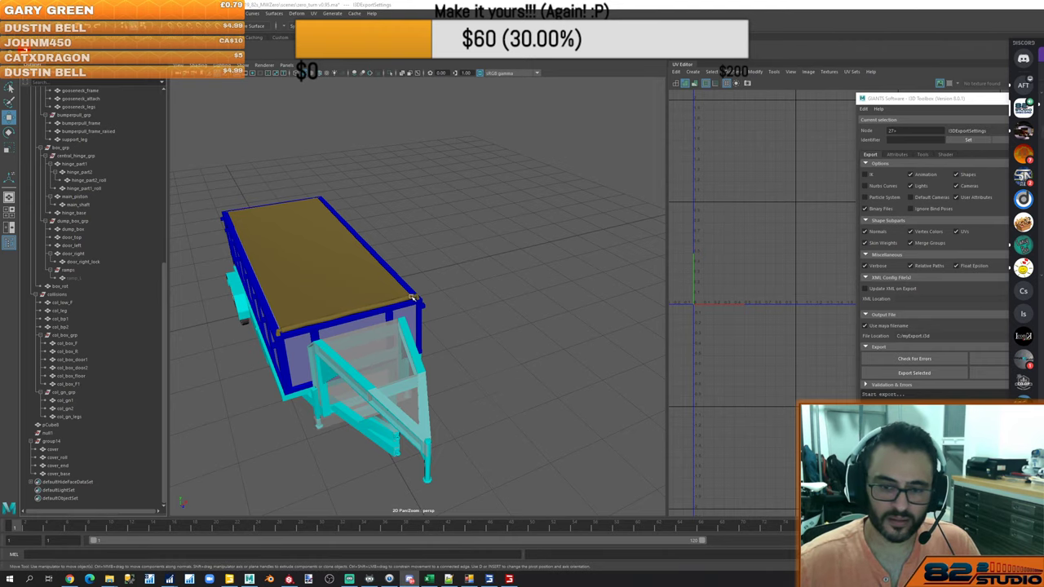
Switch to GIANTS Editor and delete the old cover_grp under dump_box_grp along with the scene's light
{"action": "left_click_drag", "start_coordinate": [412, 298], "coordinate": [474, 315], "text": "alt"}
{"action": "key", "text": "alt+Tab"}
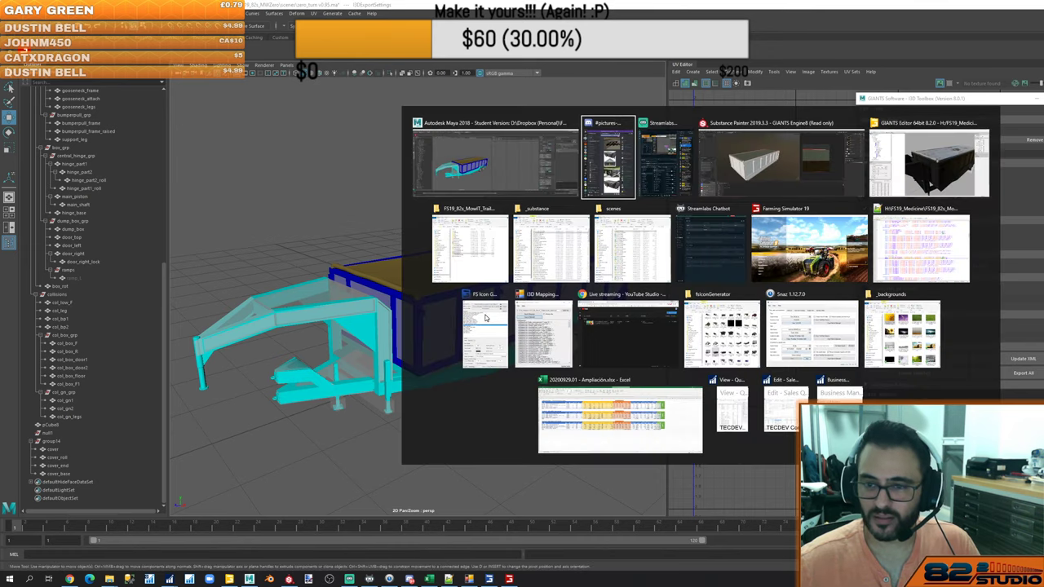
{"action": "key", "text": "Escape"}
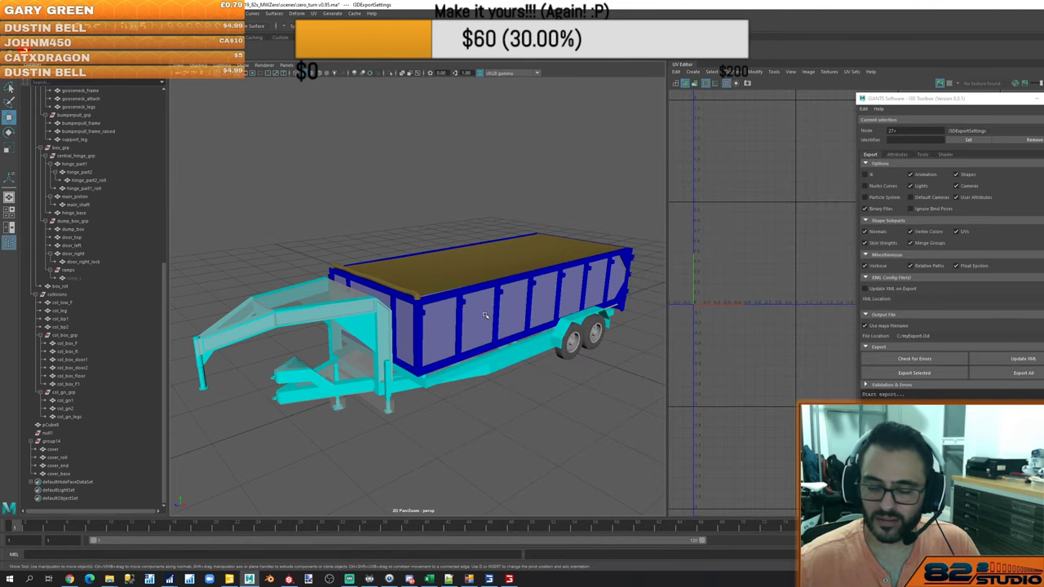
{"action": "key", "text": "alt+Tab"}
{"action": "key", "text": "alt+Tab"}
{"action": "key", "text": "alt+Tab"}
{"action": "key", "text": "alt+Tab"}
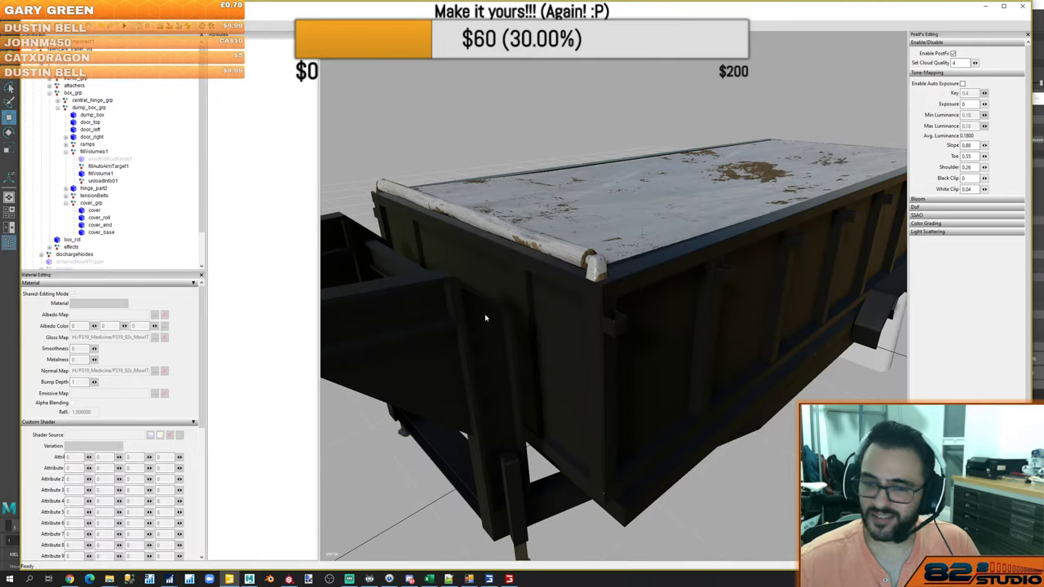
{"action": "left_click", "coordinate": [95, 203]}
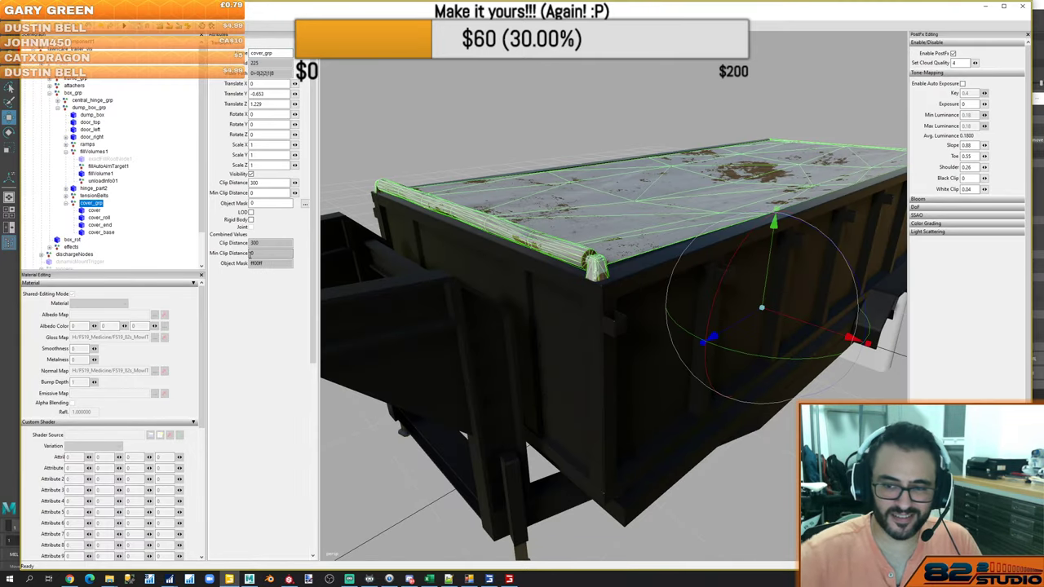
{"action": "scroll", "coordinate": [182, 235], "scroll_direction": "down", "scroll_amount": 2}
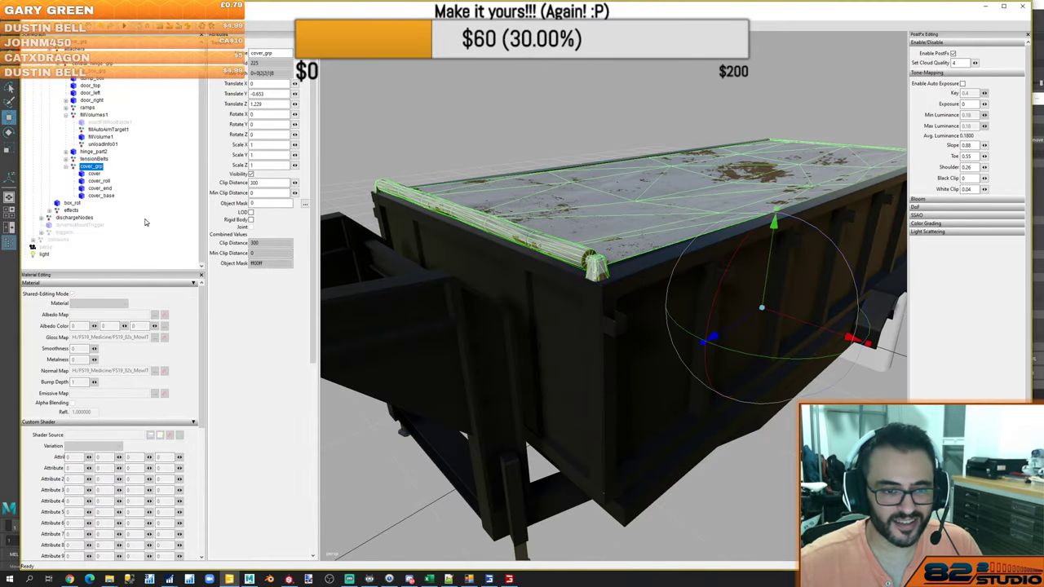
{"action": "key", "text": "Delete"}
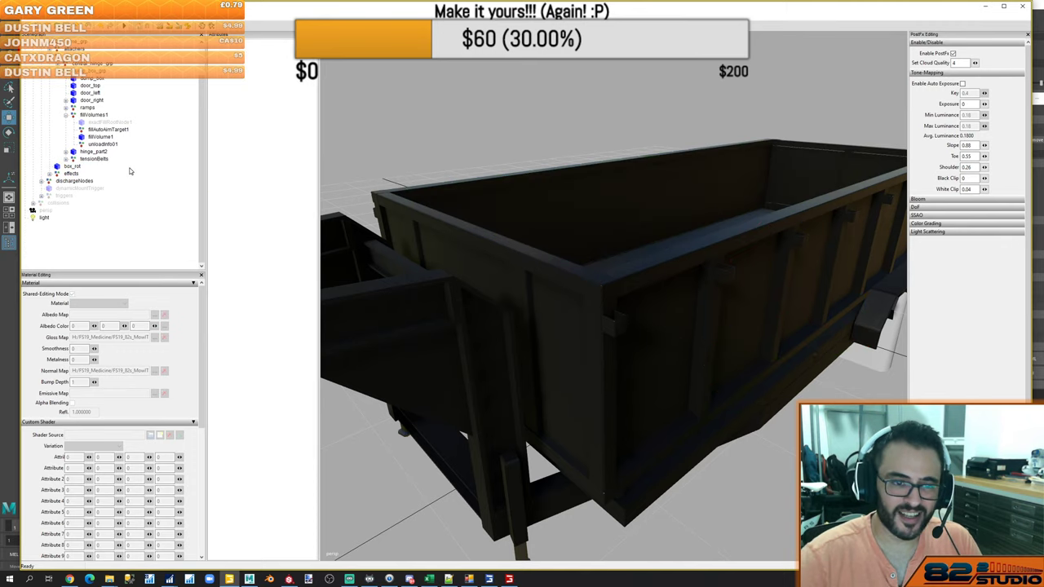
{"action": "left_click", "coordinate": [48, 219]}
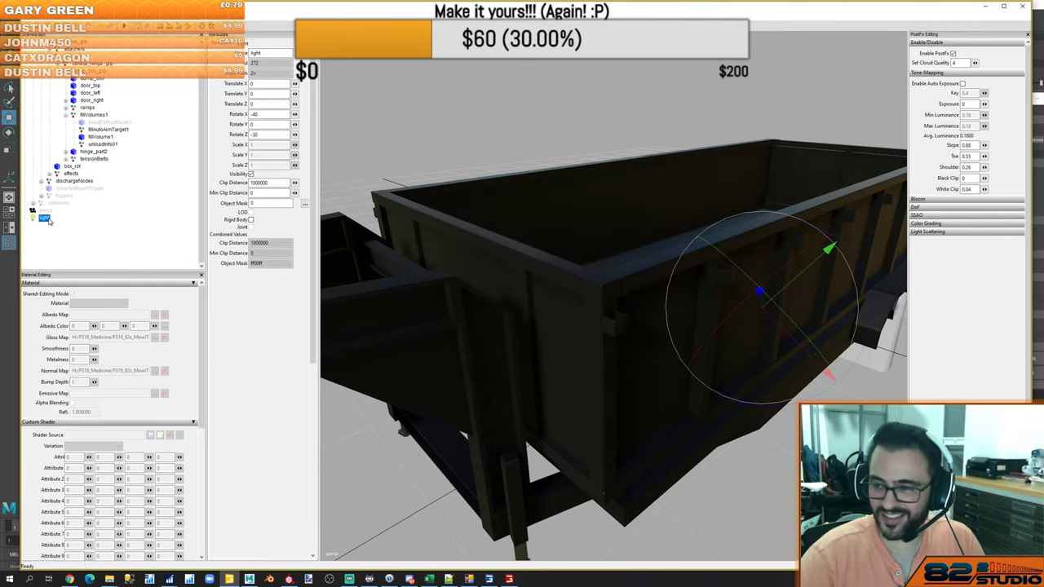
{"action": "key", "text": "Delete"}
Bring up the scenes folder and import zero_turn v0.95.i3d from it into the GIANTS Editor scene
{"action": "key", "text": "alt+Tab"}
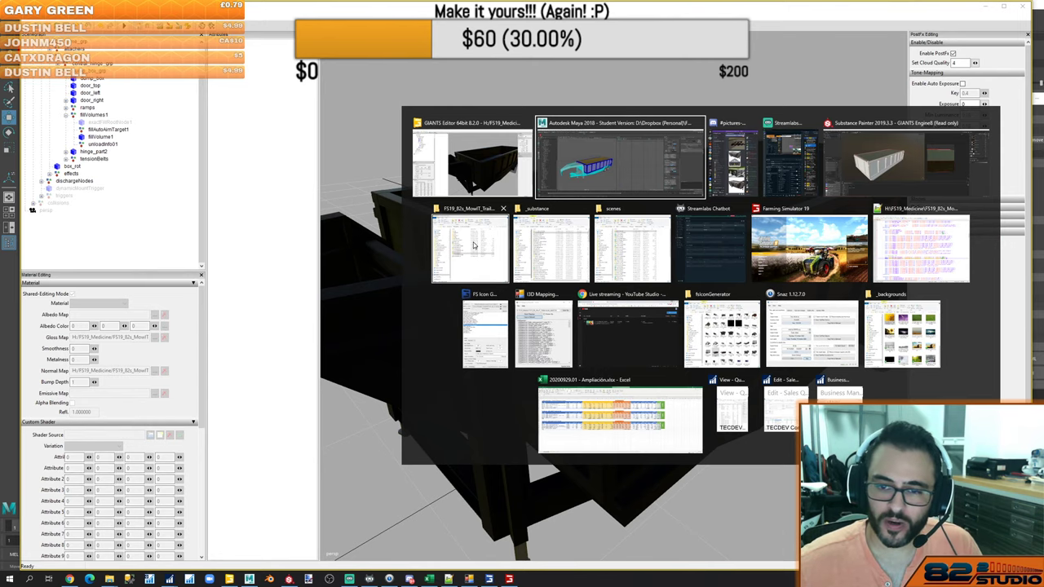
{"action": "left_click", "coordinate": [618, 239]}
{"action": "left_click_drag", "start_coordinate": [914, 212], "coordinate": [567, 128]}
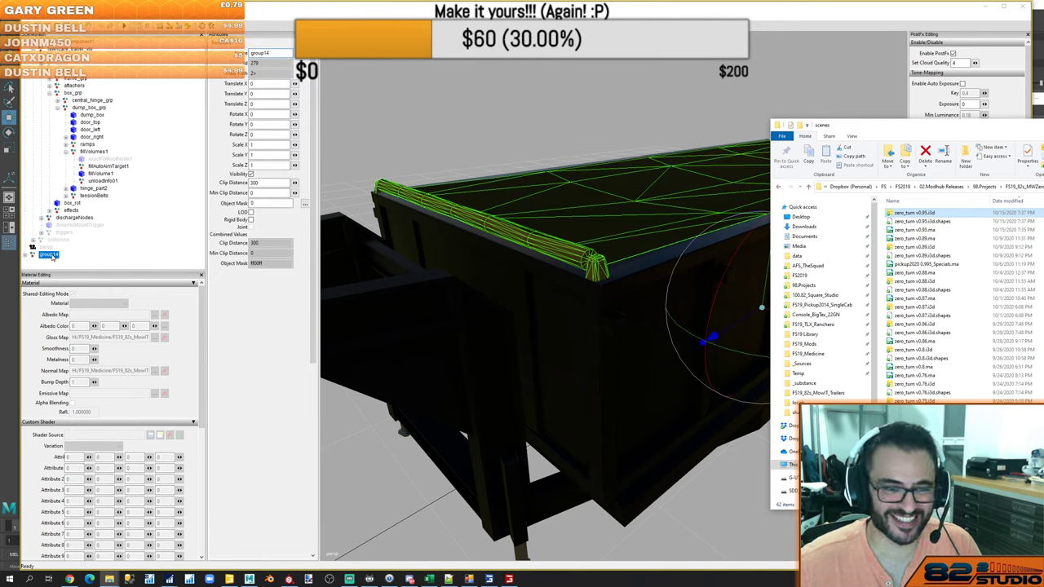
Move the imported group14 into dump_box_grp and rename it cover_grp
{"action": "left_click", "coordinate": [52, 255]}
{"action": "left_click_drag", "start_coordinate": [133, 152], "coordinate": [104, 113]}
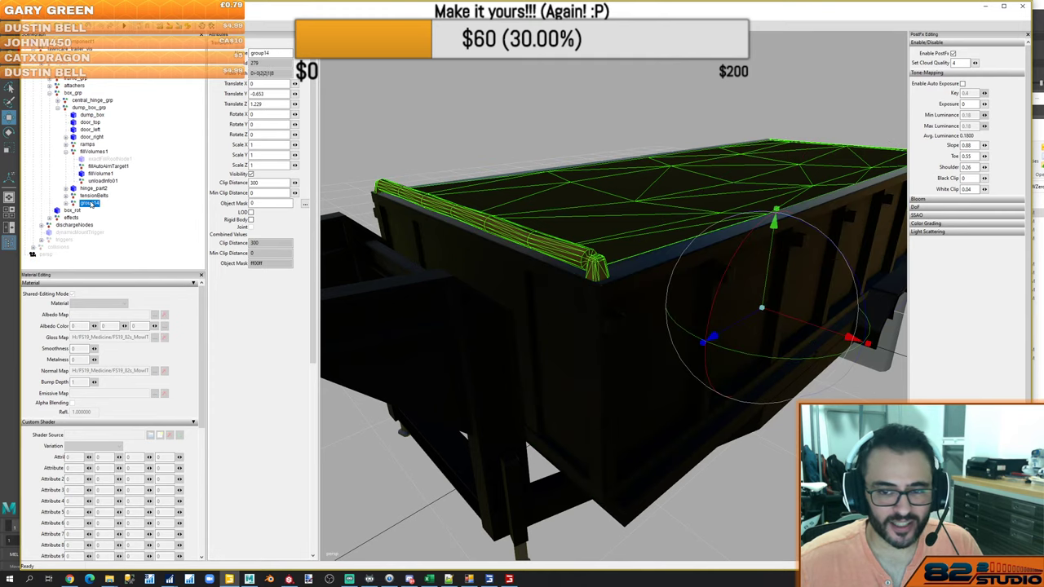
{"action": "left_click_drag", "start_coordinate": [278, 52], "coordinate": [223, 62]}
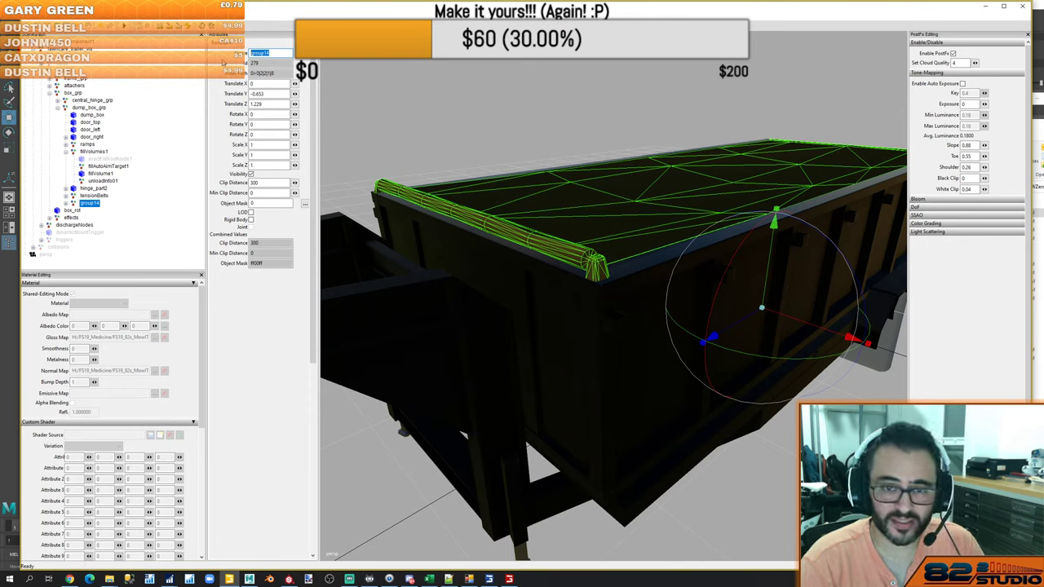
{"action": "type", "text": "cover_grp"}
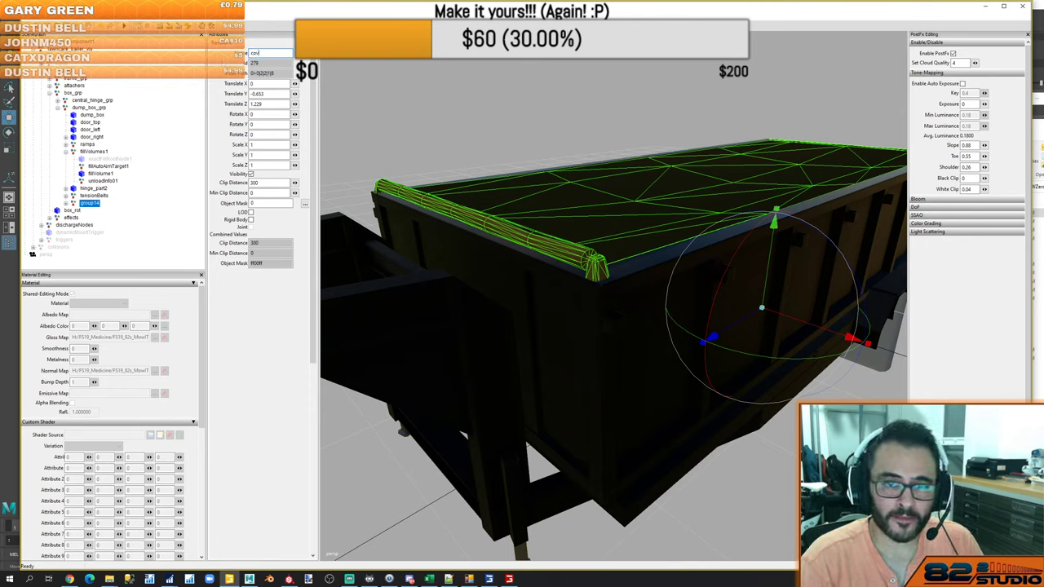
{"action": "key", "text": "Return"}
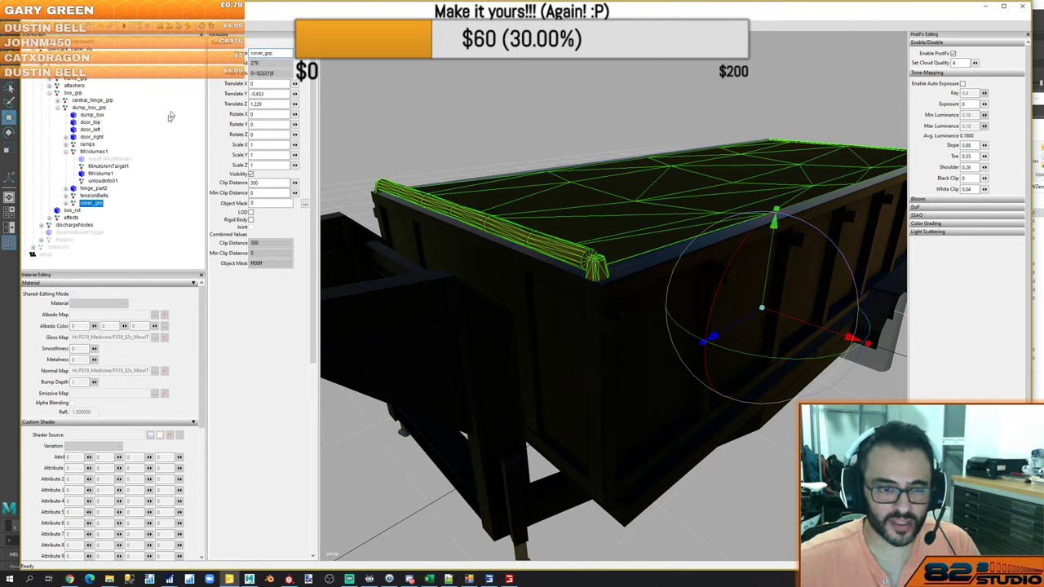
Assign the cover's gloss map from the mod's locals folder to the cover mesh's cover_mat1 material
{"action": "double_click", "coordinate": [100, 204]}
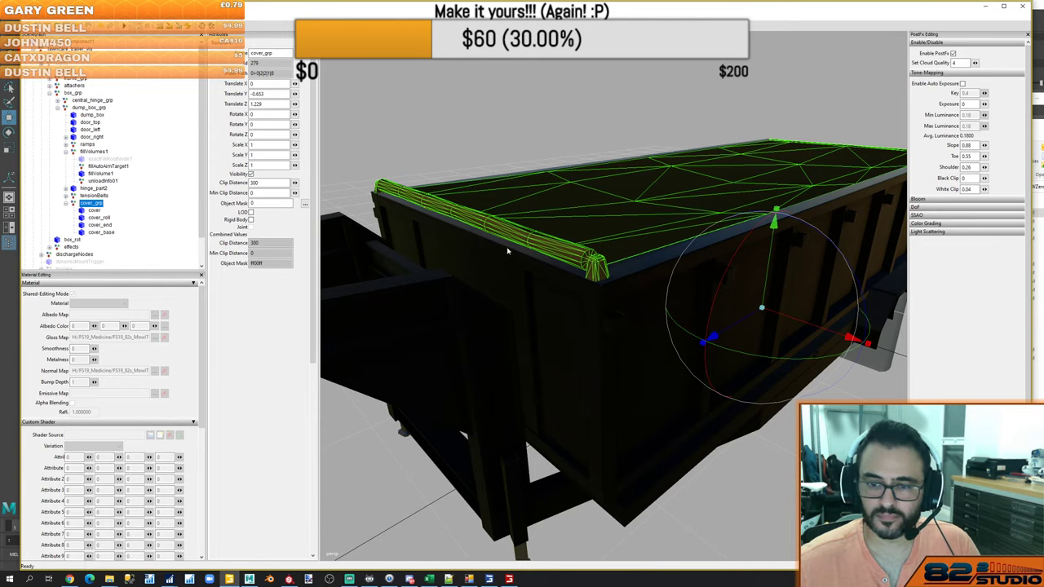
{"action": "left_click", "coordinate": [95, 210]}
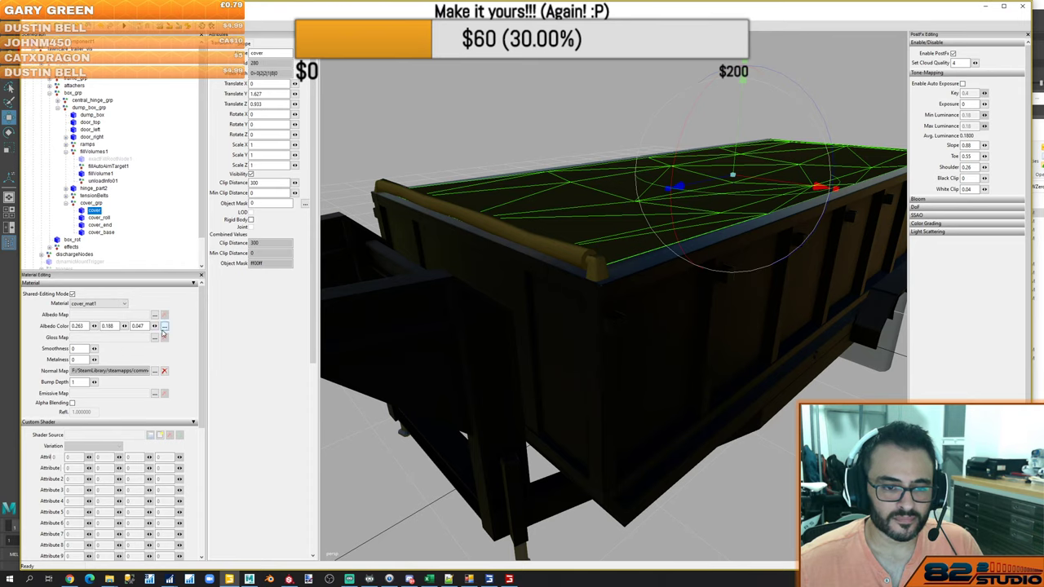
{"action": "left_click", "coordinate": [154, 339]}
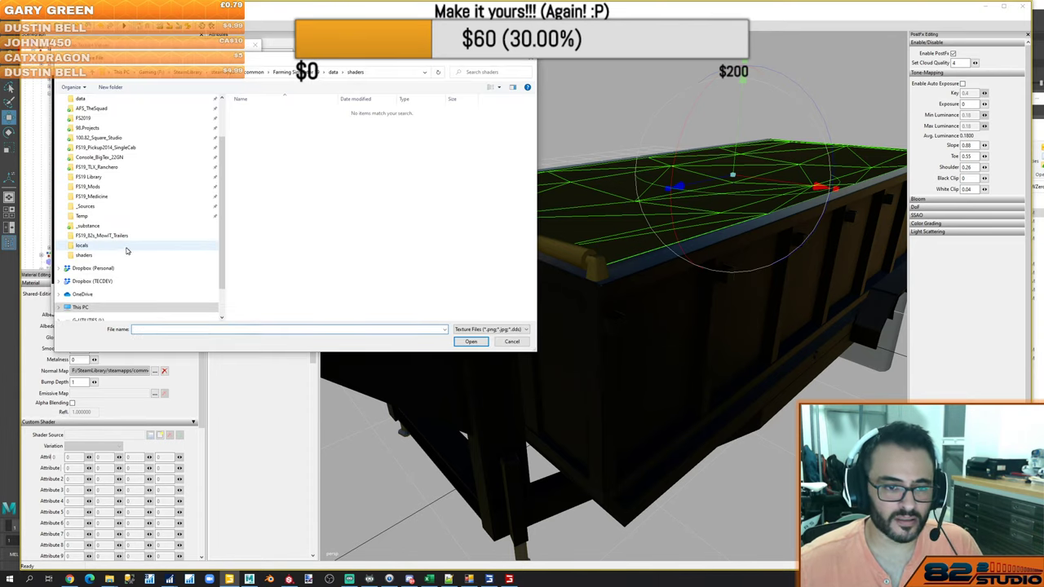
{"action": "left_click", "coordinate": [122, 249]}
{"action": "double_click", "coordinate": [384, 122]}
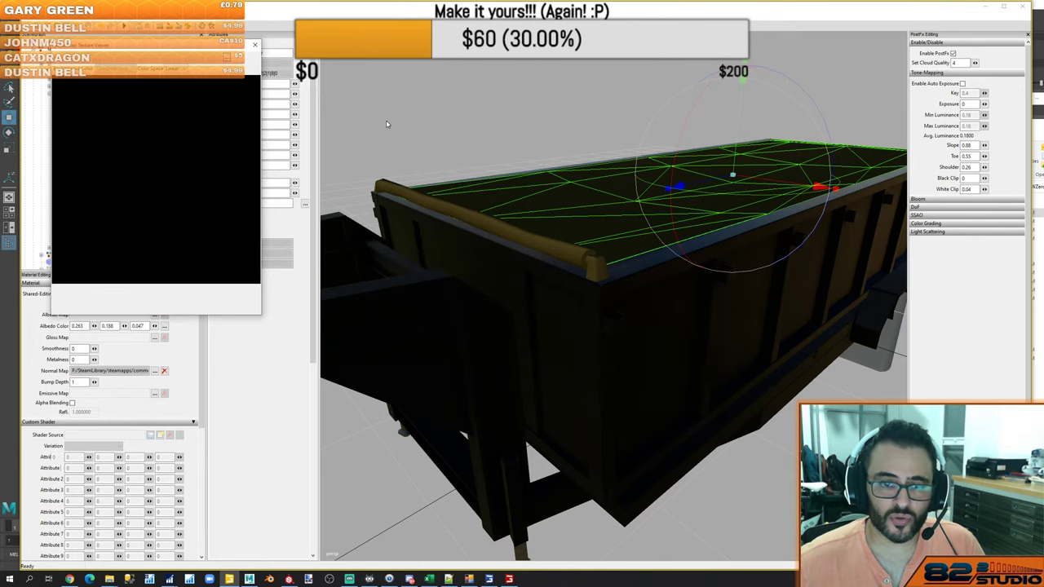
{"action": "left_click", "coordinate": [255, 45]}
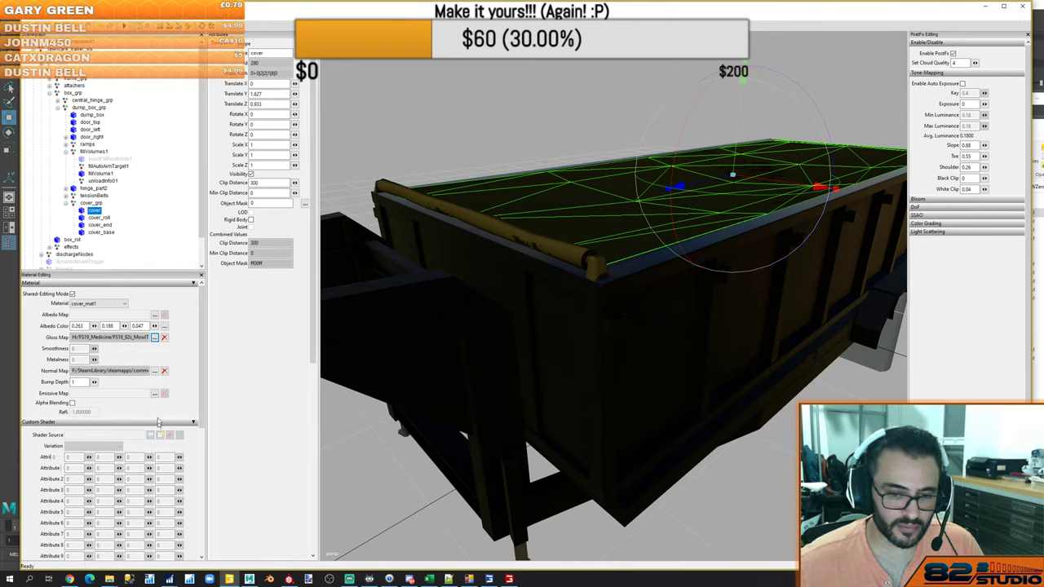
Replace the normal map of cover_mat1 with the normal texture from the mod's locals folder
{"action": "left_click", "coordinate": [154, 371]}
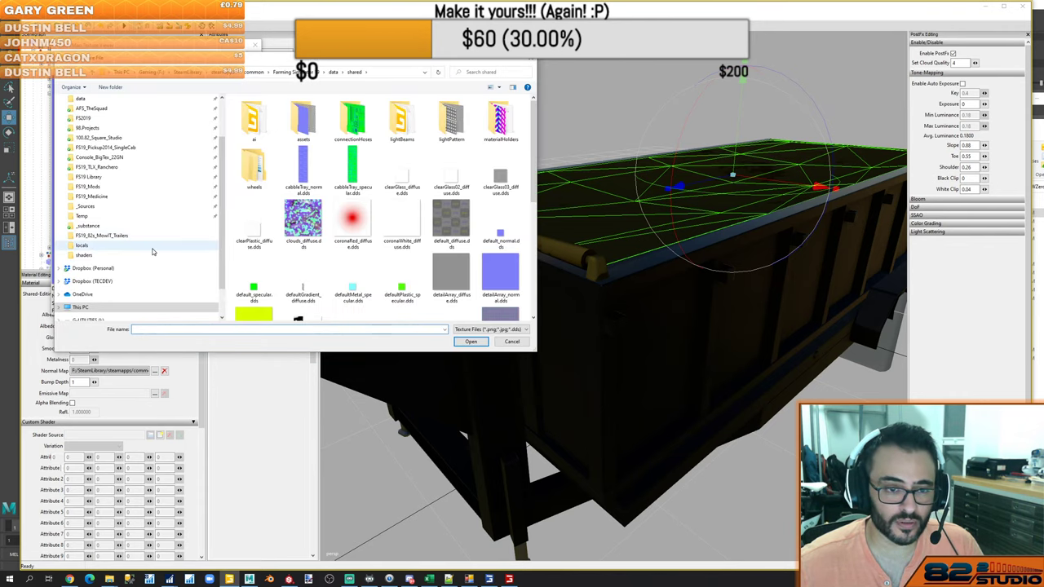
{"action": "double_click", "coordinate": [340, 118]}
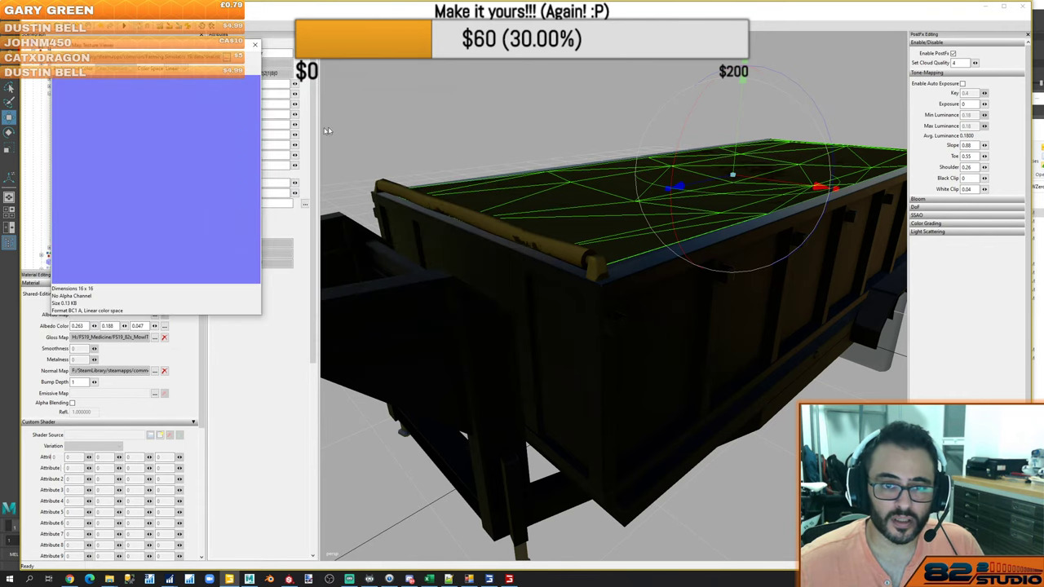
{"action": "left_click", "coordinate": [255, 45]}
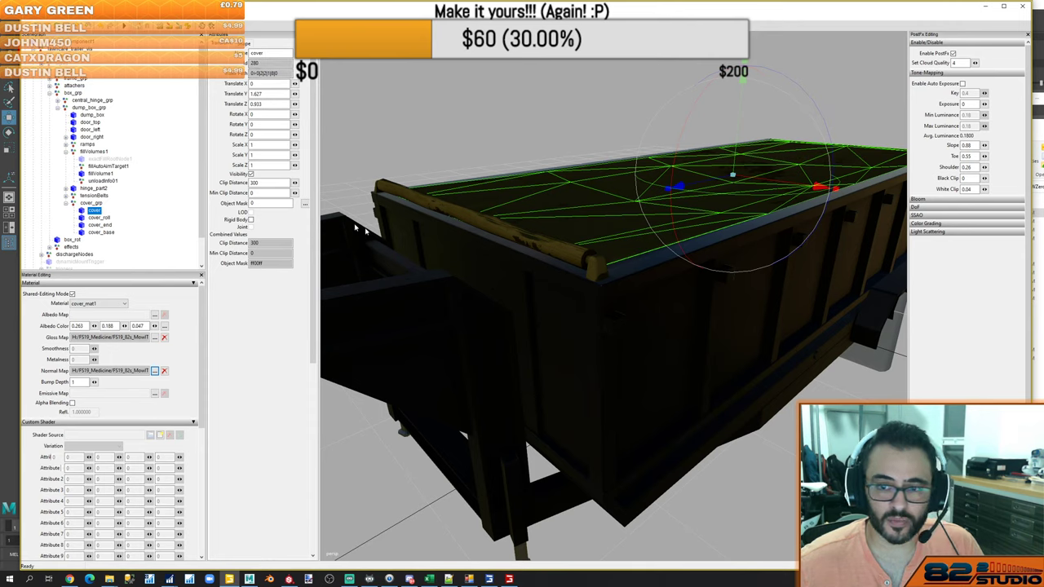
Load a custom shader from the game's shaders folder for cover_mat1 and set its variation to colorMask
{"action": "left_click", "coordinate": [160, 435]}
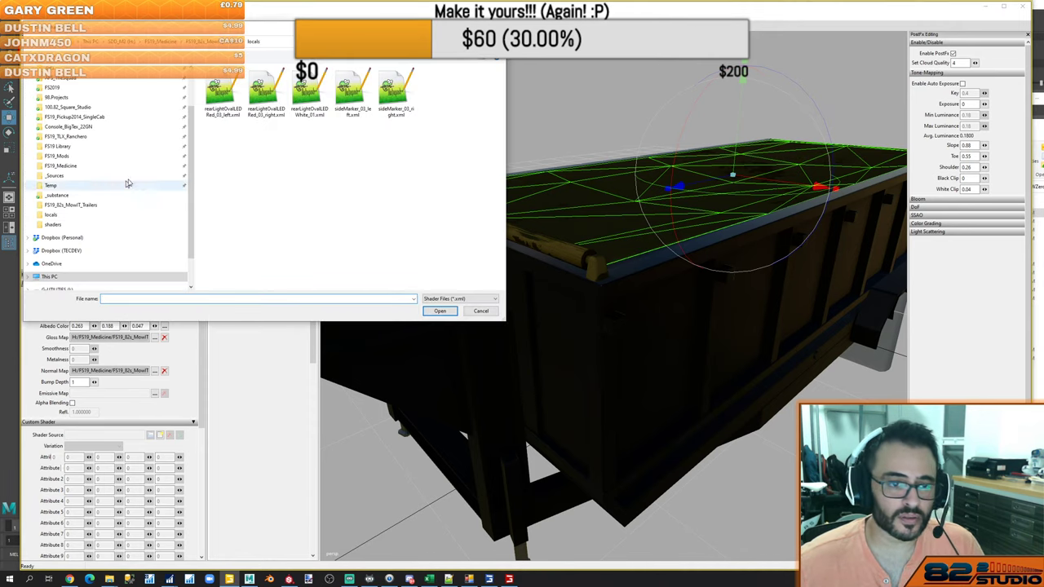
{"action": "left_click", "coordinate": [92, 225]}
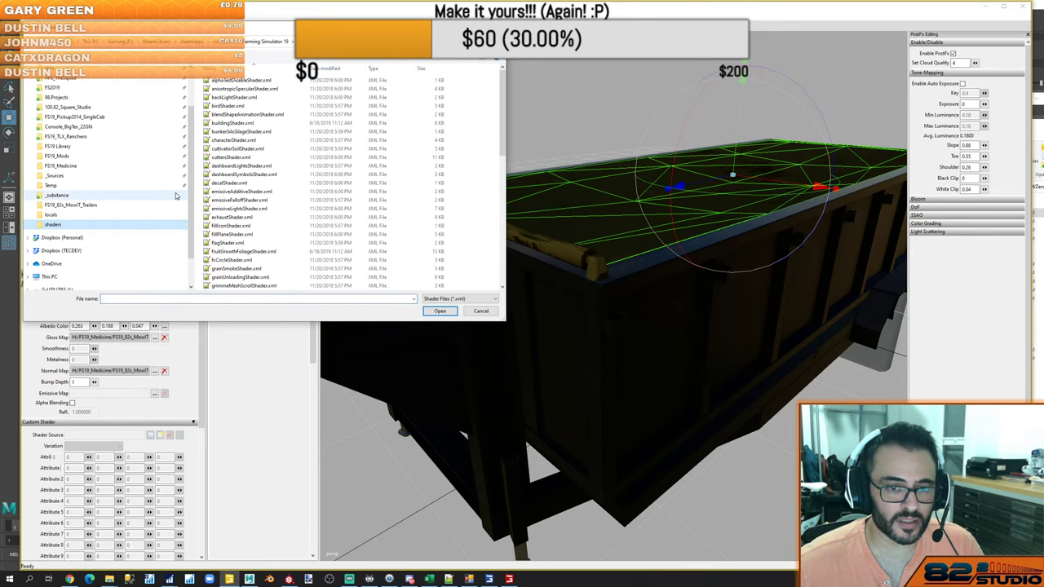
{"action": "double_click", "coordinate": [237, 178]}
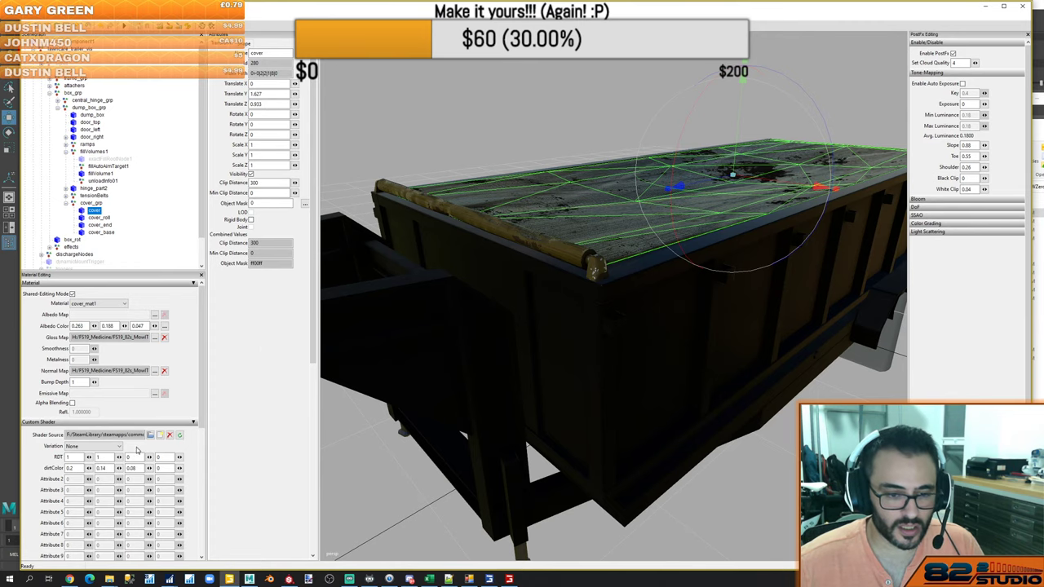
{"action": "left_click", "coordinate": [120, 447]}
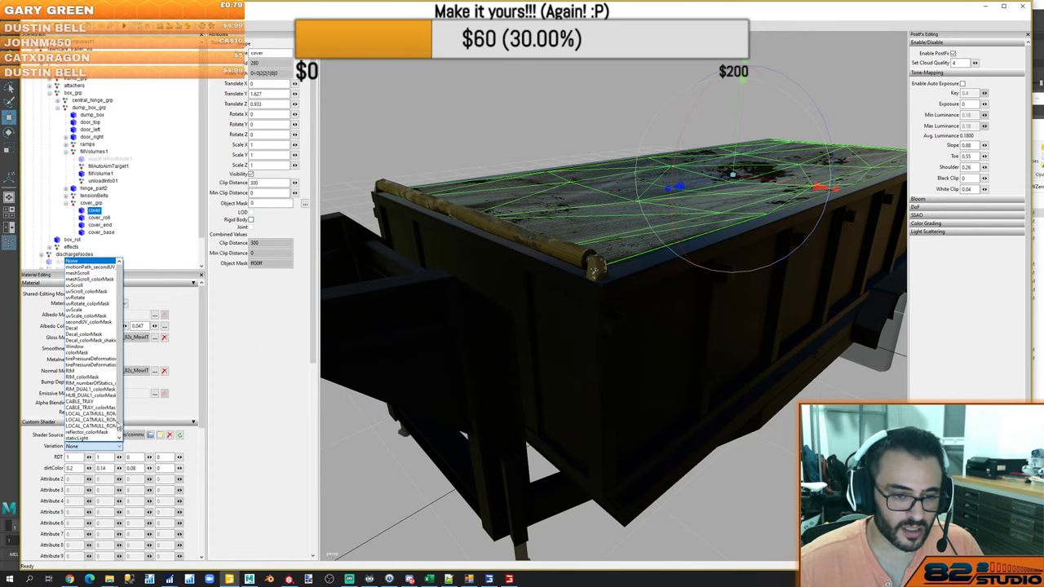
{"action": "left_click", "coordinate": [104, 353]}
{"action": "left_click_drag", "start_coordinate": [625, 222], "coordinate": [625, 242], "text": "alt"}
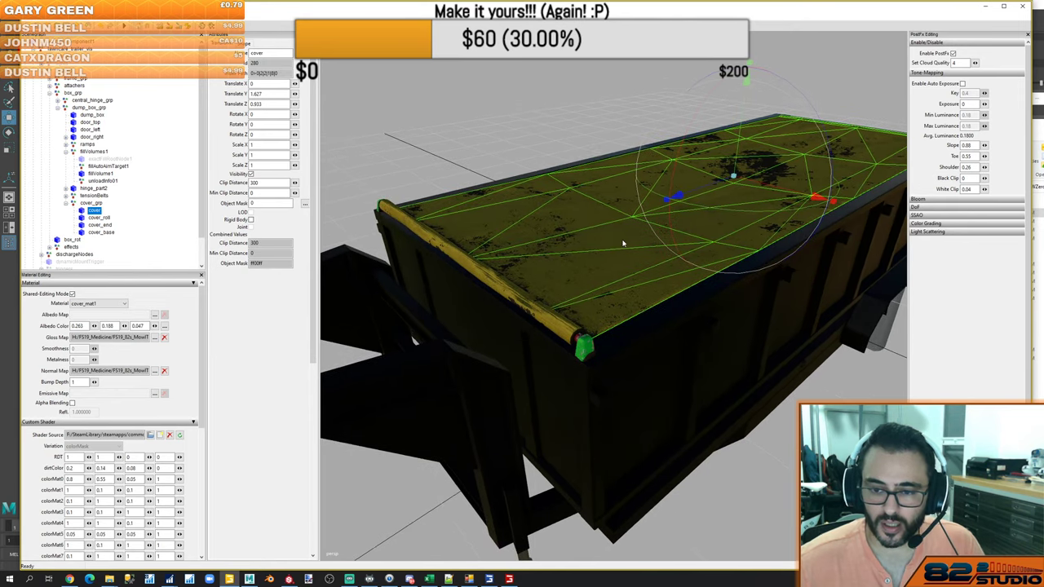
Turn off the display of selected objects' wireframes in the viewport and reselect the cover mesh
{"action": "right_click", "coordinate": [495, 72]}
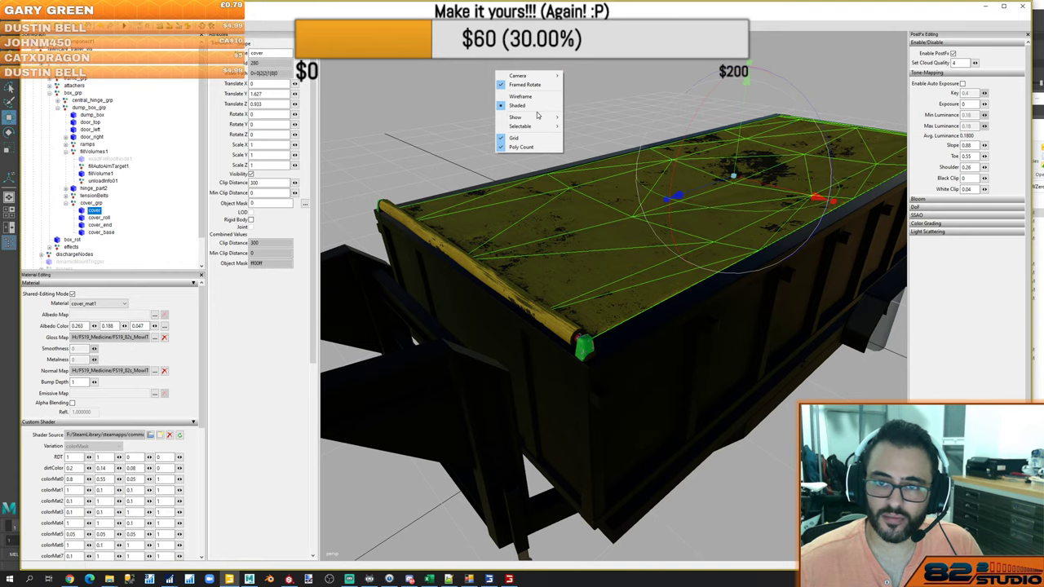
{"action": "mouse_move", "coordinate": [545, 121]}
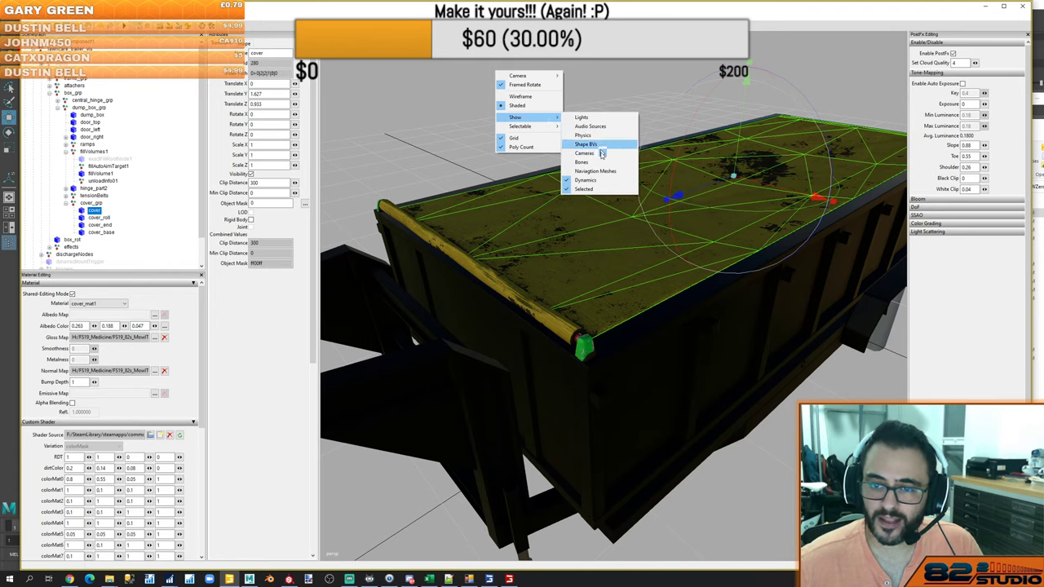
{"action": "left_click", "coordinate": [583, 188]}
{"action": "left_click", "coordinate": [474, 127]}
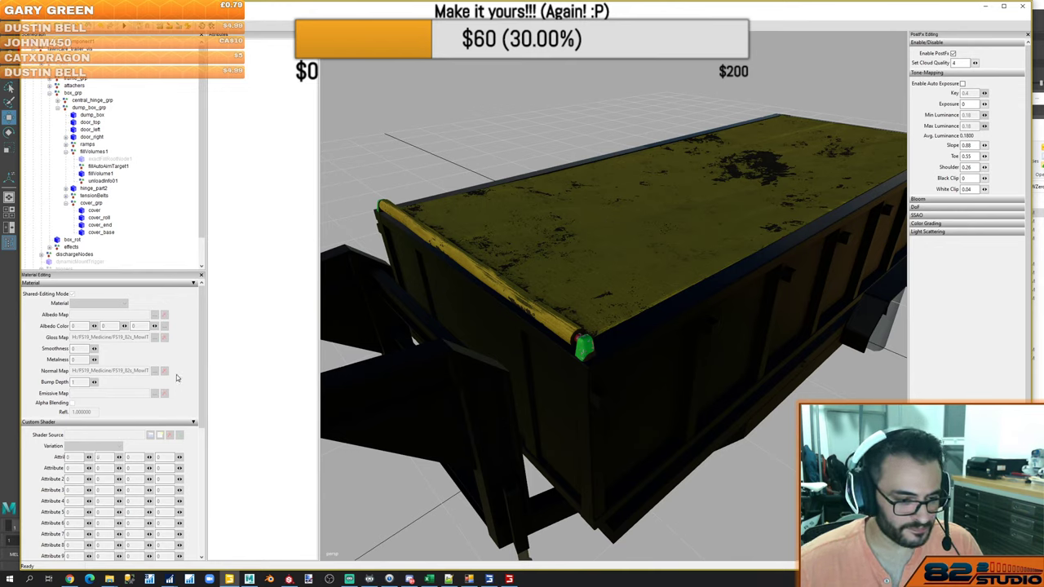
{"action": "left_click", "coordinate": [95, 212]}
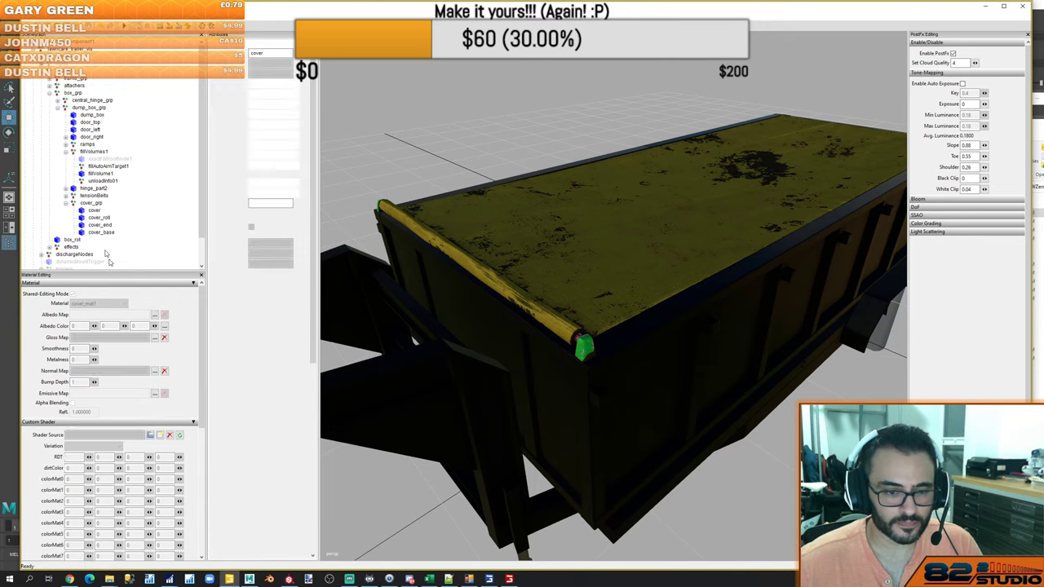
{"action": "middle_click_drag", "start_coordinate": [489, 305], "coordinate": [639, 319]}
Switch to Maya and move the cover mesh's pivot to the vertices at its edge beneath the cover roll
{"action": "key", "text": "alt+Tab"}
{"action": "key", "text": "alt+Tab"}
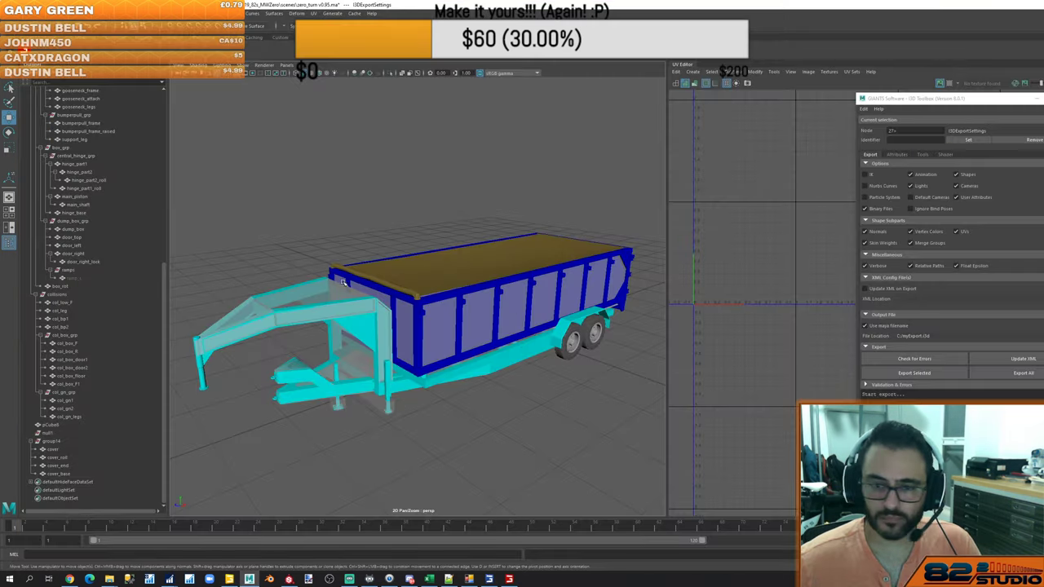
{"action": "left_click", "coordinate": [443, 275]}
{"action": "left_click_drag", "start_coordinate": [467, 277], "coordinate": [415, 283], "text": "alt"}
{"action": "scroll", "coordinate": [427, 273], "scroll_direction": "up", "scroll_amount": 5}
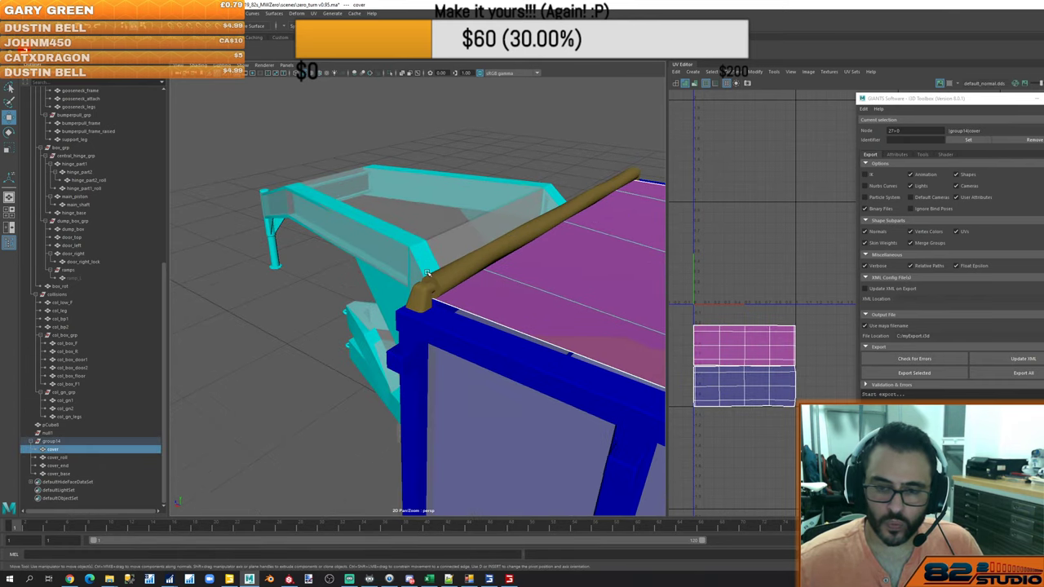
{"action": "key", "text": "space"}
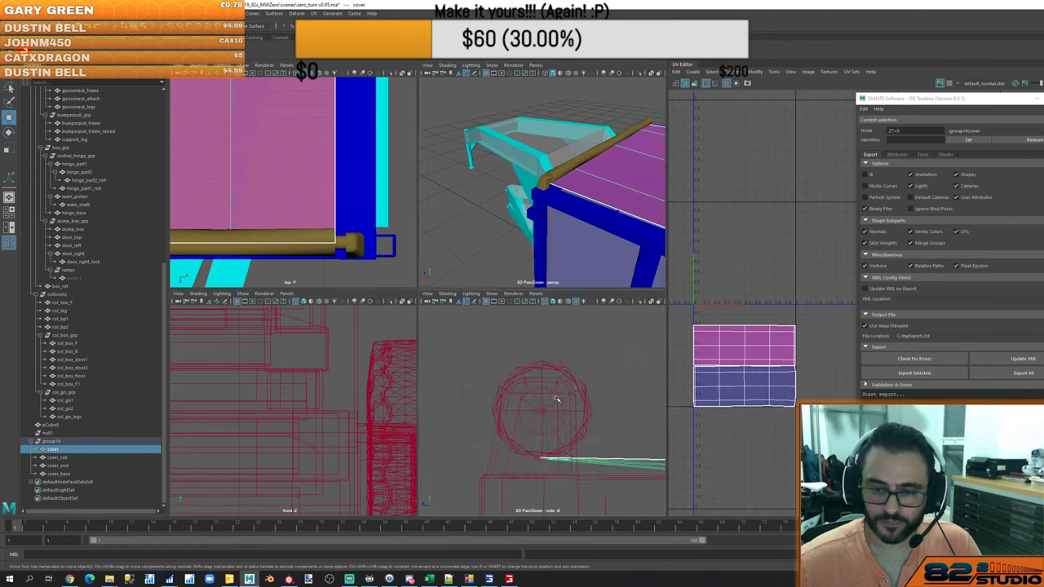
{"action": "key", "text": "space"}
{"action": "right_click_drag", "start_coordinate": [579, 236], "coordinate": [548, 236]}
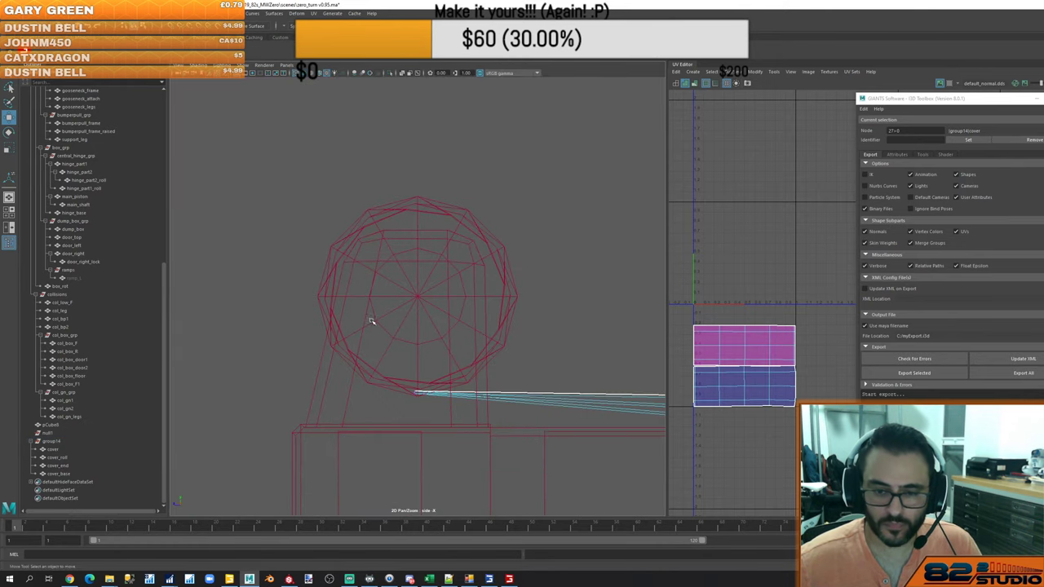
{"action": "left_click_drag", "start_coordinate": [373, 321], "coordinate": [461, 424]}
{"action": "left_click", "coordinate": [84, 14]}
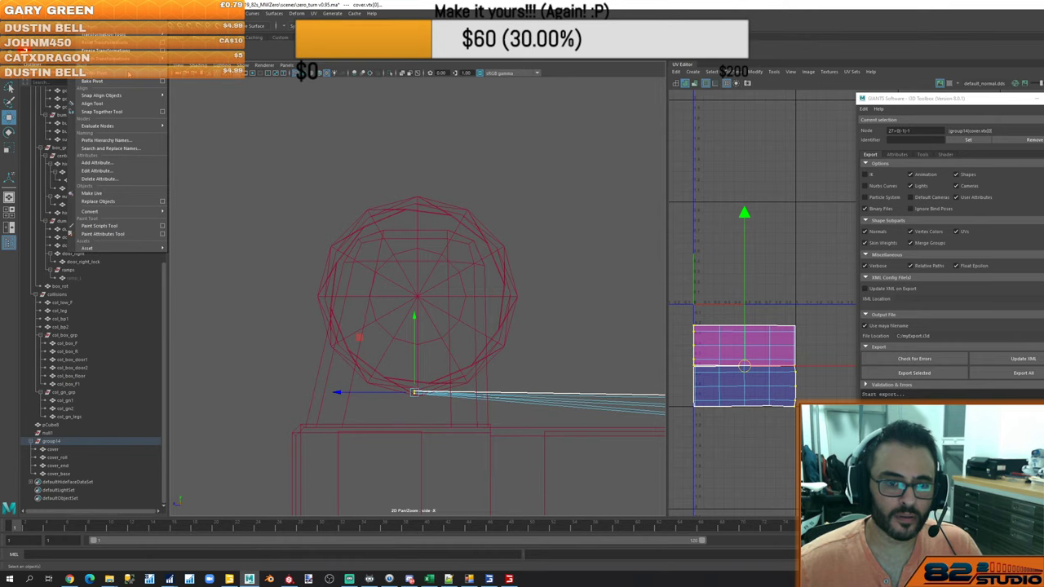
{"action": "left_click", "coordinate": [129, 75]}
{"action": "right_click_drag", "start_coordinate": [287, 148], "coordinate": [321, 137]}
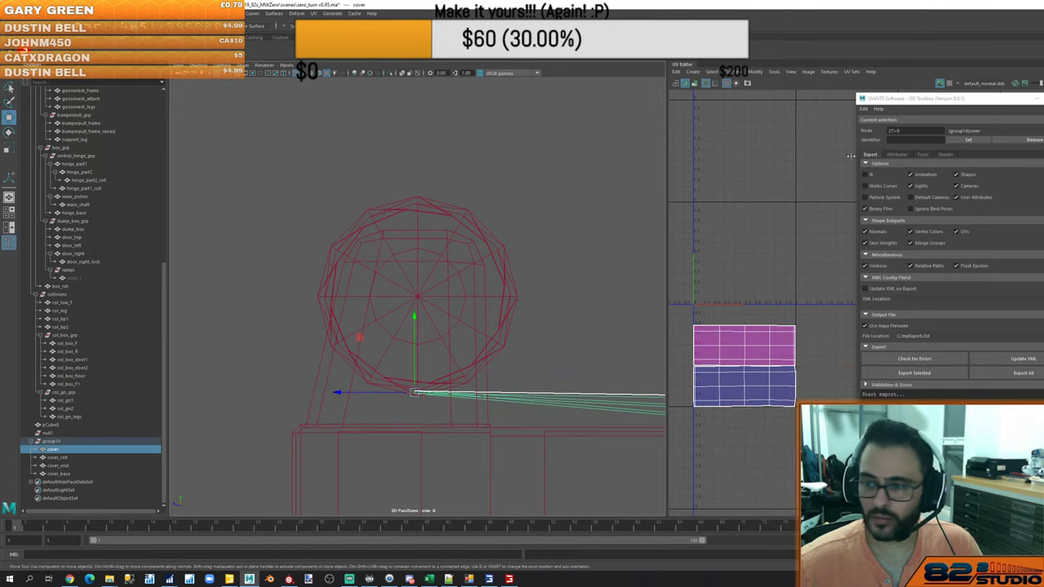
Apply FreezeToPivot to the cover mesh and export only this selected mesh with the GIANTS I3D Toolbox
{"action": "left_click", "coordinate": [922, 154]}
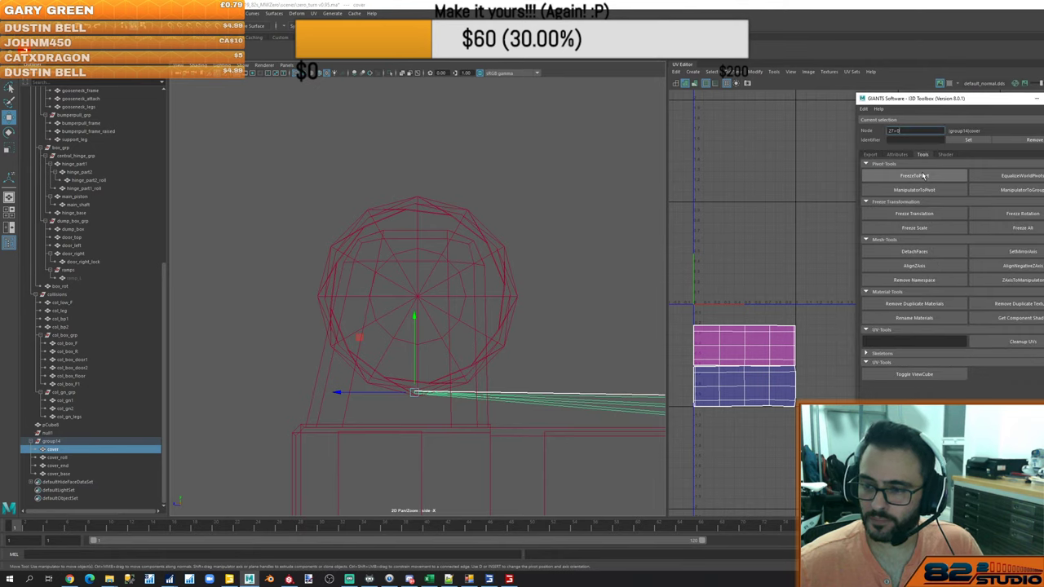
{"action": "left_click", "coordinate": [871, 154]}
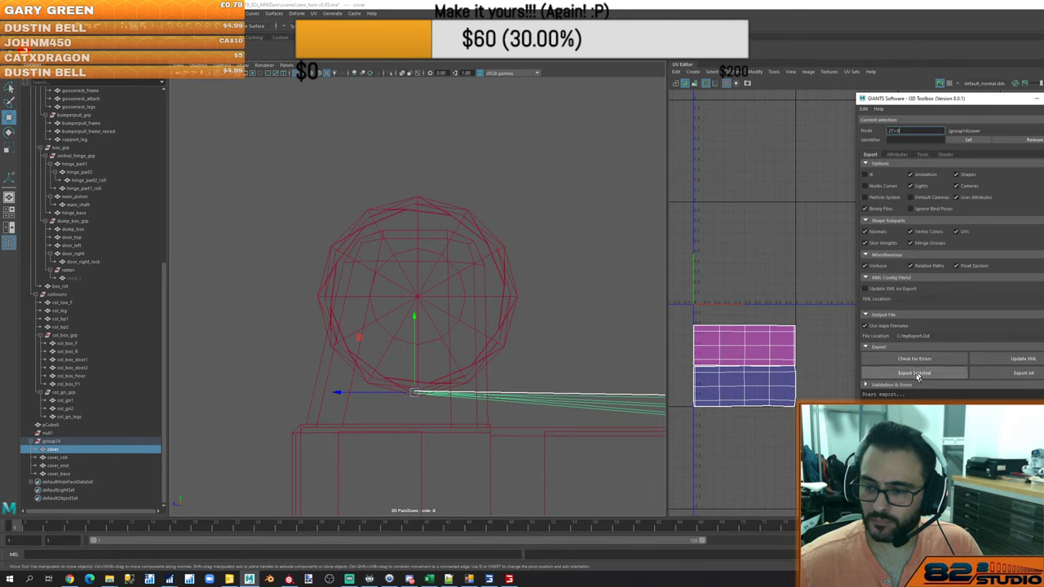
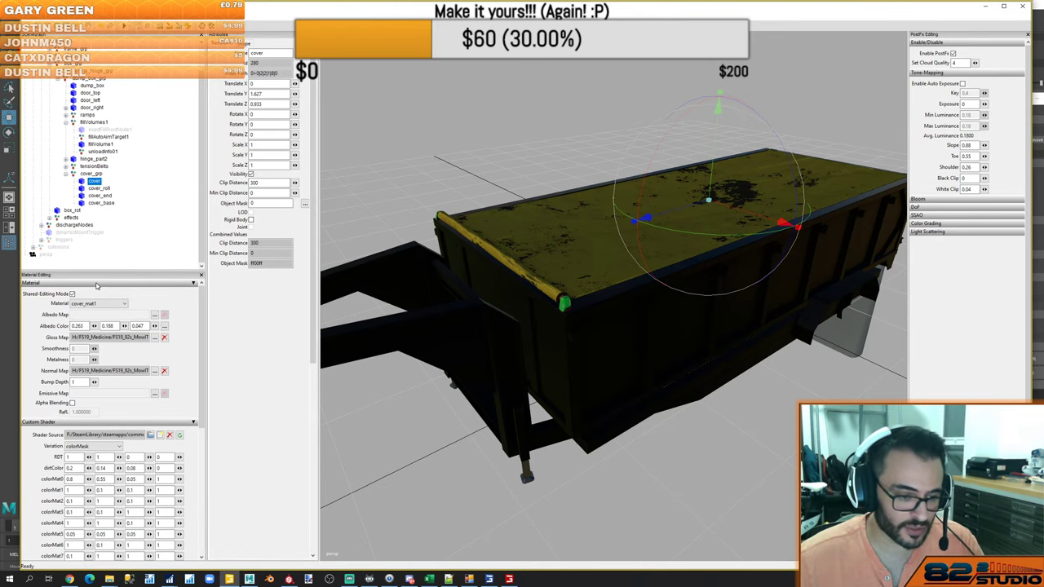
{"action": "key", "text": "alt+Tab"}
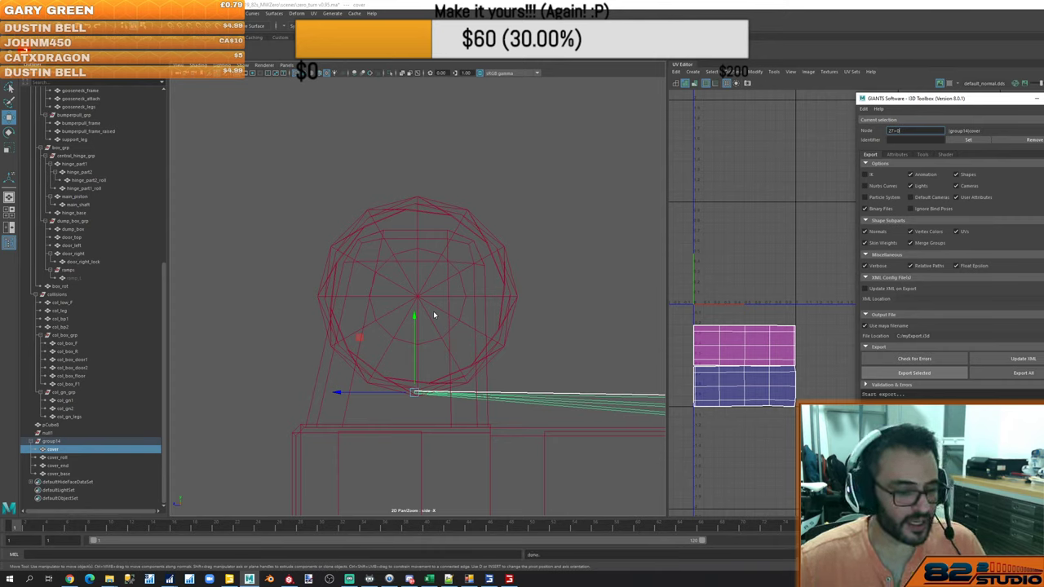
{"action": "left_click", "coordinate": [434, 313]}
{"action": "scroll", "coordinate": [434, 314], "scroll_direction": "down", "scroll_amount": 15}
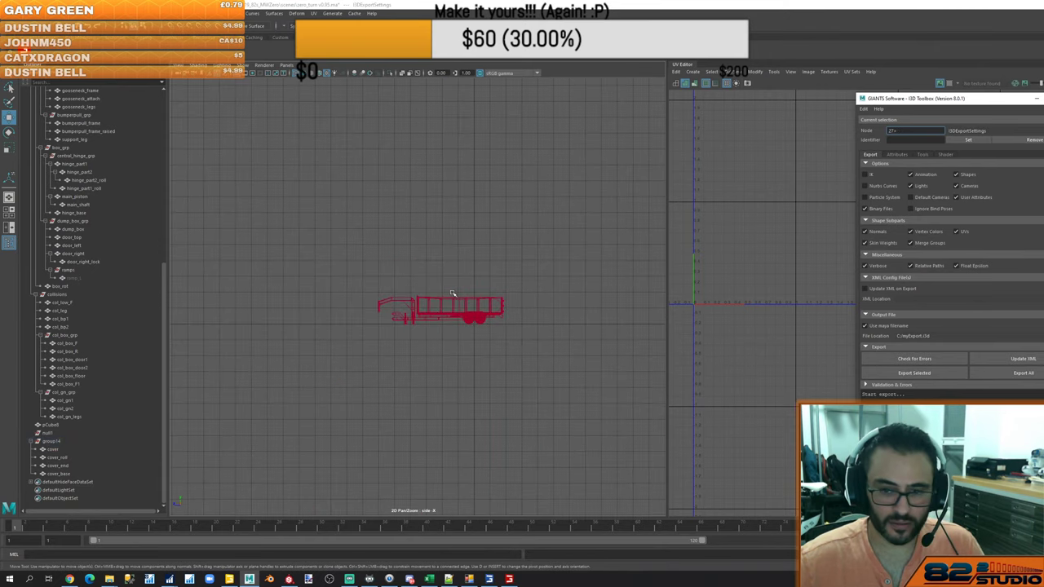
{"action": "scroll", "coordinate": [449, 298], "scroll_direction": "up", "scroll_amount": 5}
Switch to GIANTS Editor and import zero_turn v0.95.i3d from the project's scenes folder into the trailer scene
{"action": "key", "text": "alt+Tab"}
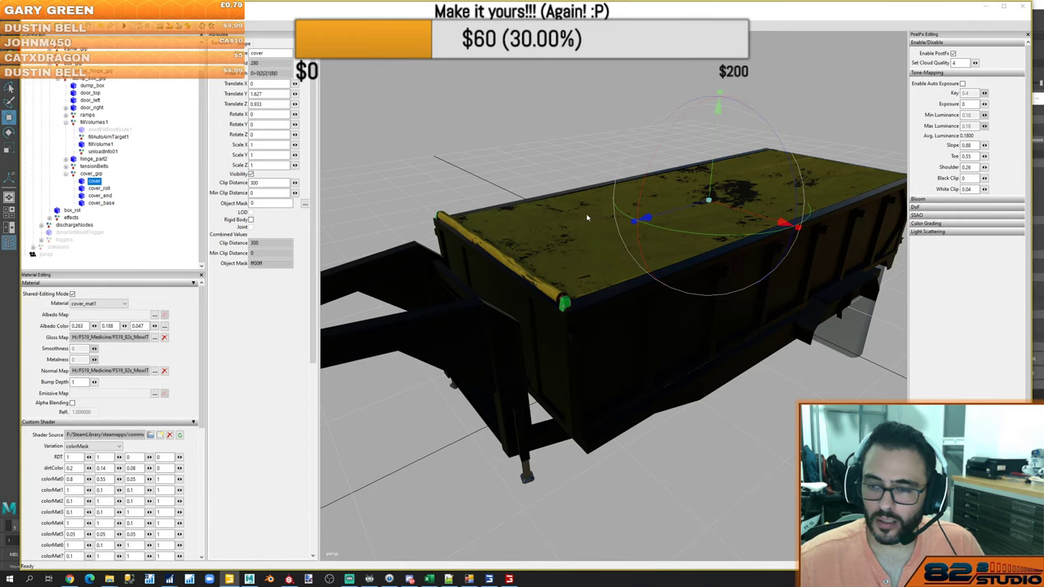
{"action": "key", "text": "alt+Tab"}
{"action": "key", "text": "Tab"}
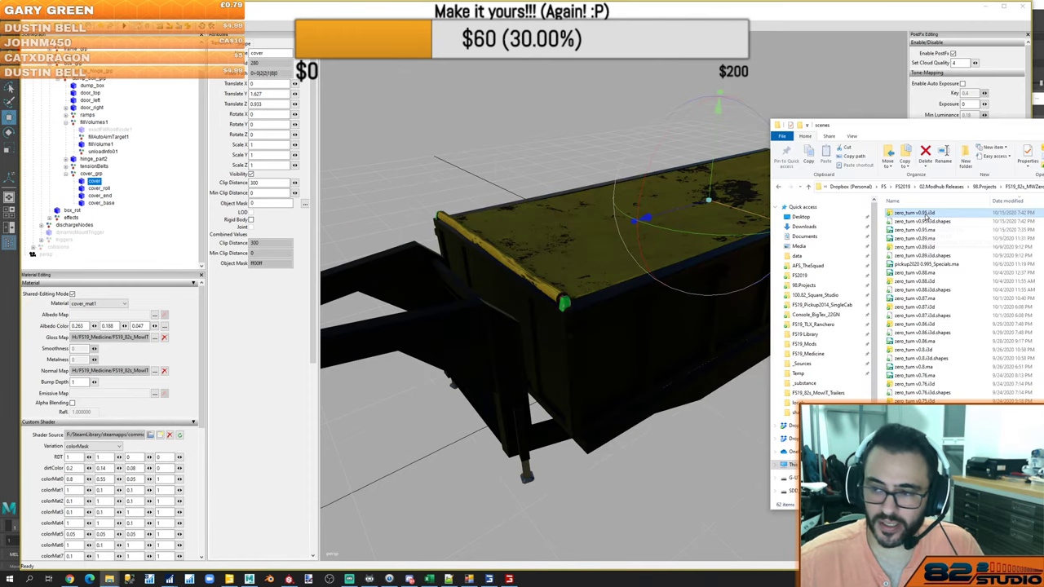
{"action": "left_click_drag", "start_coordinate": [925, 214], "coordinate": [540, 131]}
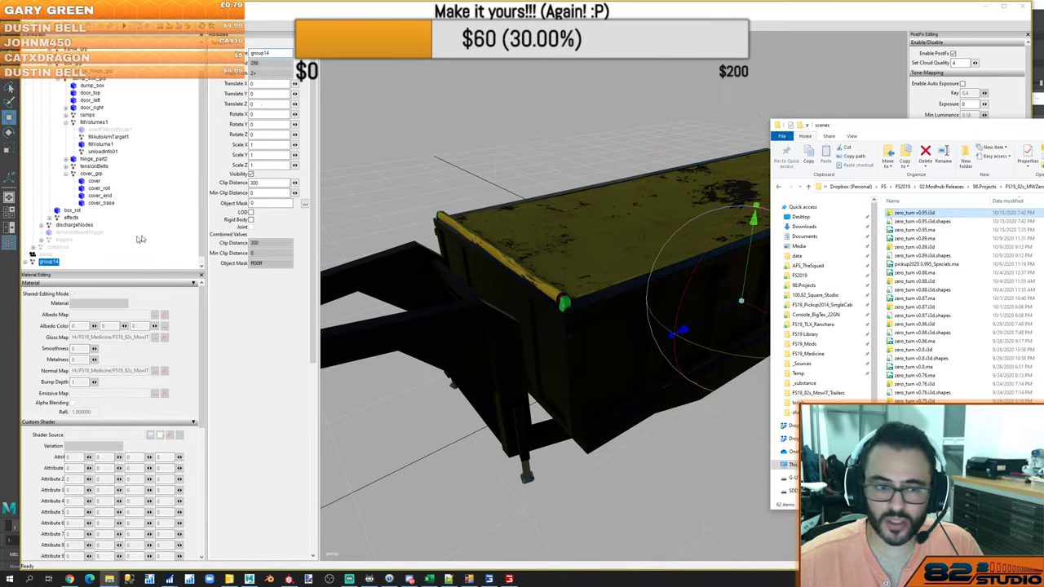
Move the imported cover out of group14 to directly below the old cover in cover_grp, and delete the emptied group14
{"action": "left_click", "coordinate": [50, 263]}
{"action": "double_click", "coordinate": [52, 263]}
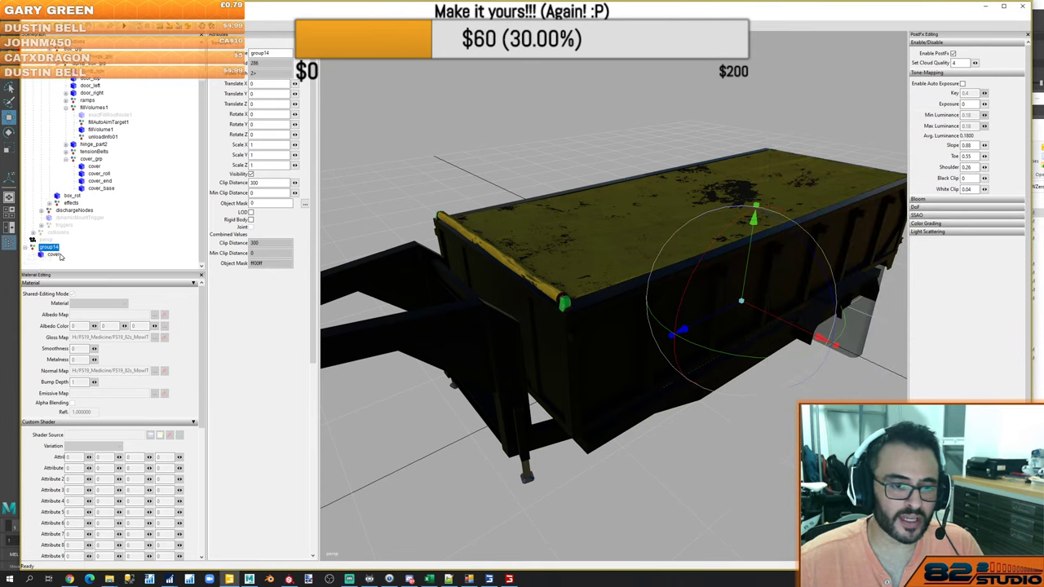
{"action": "left_click", "coordinate": [53, 257]}
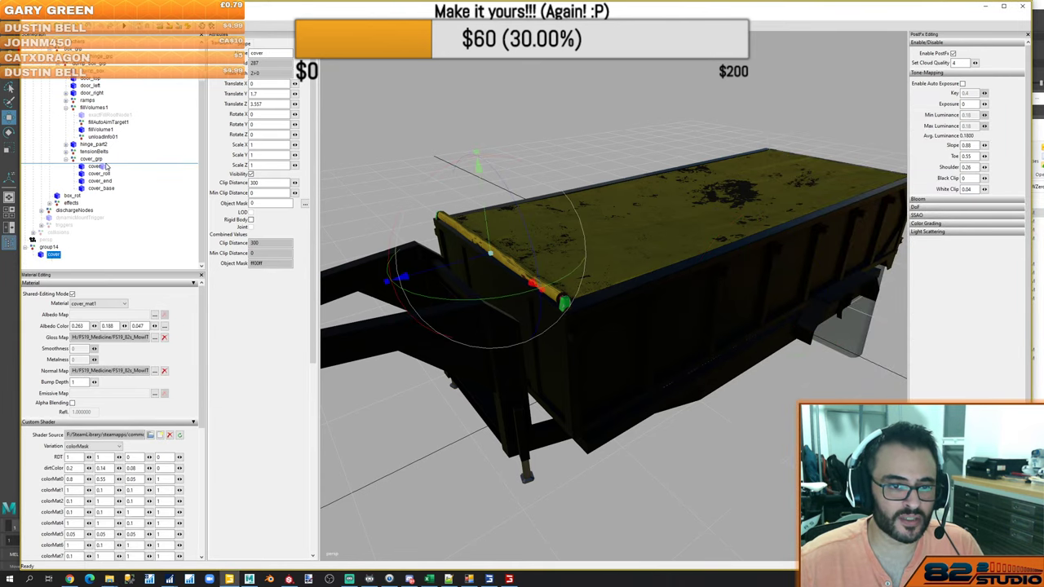
{"action": "left_click_drag", "start_coordinate": [103, 163], "coordinate": [105, 164]}
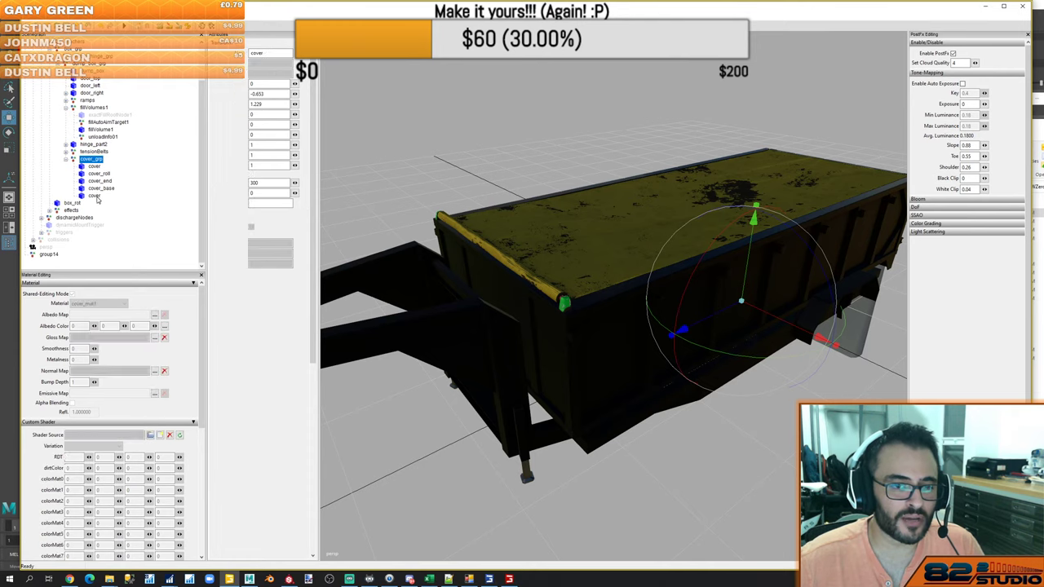
{"action": "left_click_drag", "start_coordinate": [110, 202], "coordinate": [186, 175]}
{"action": "left_click", "coordinate": [49, 255]}
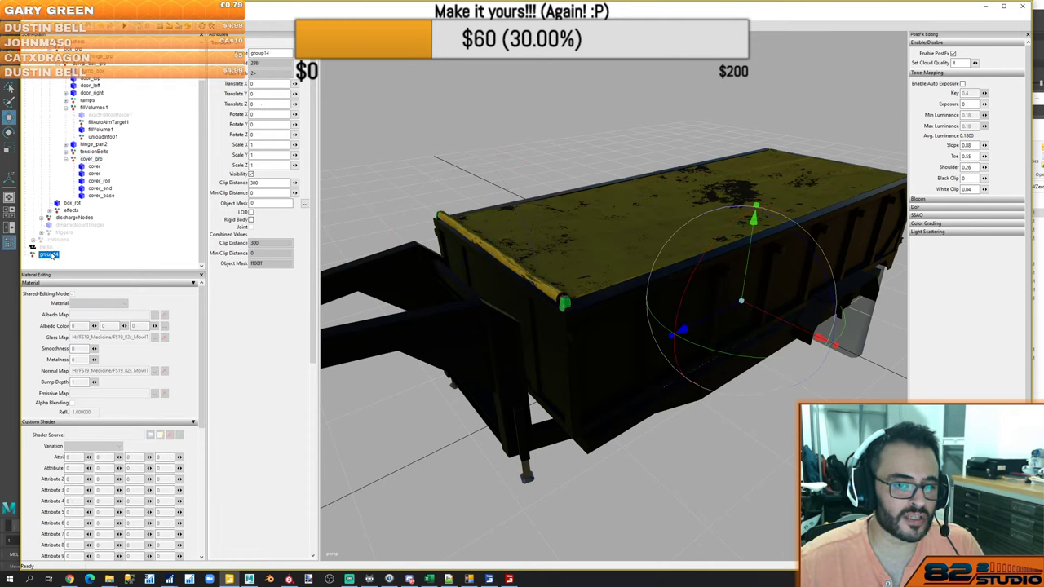
{"action": "key", "text": "Delete"}
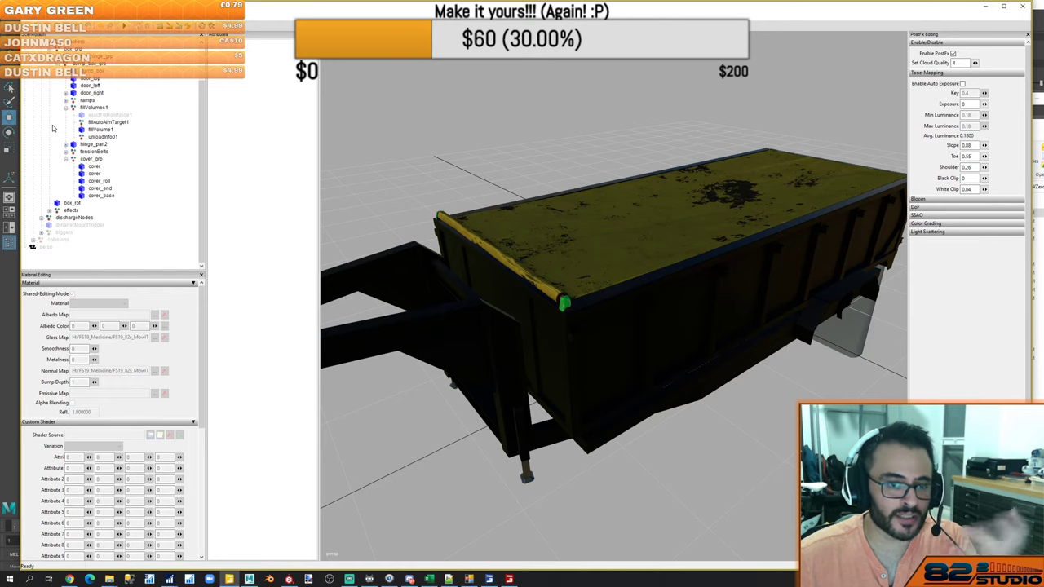
Hide the old cover mesh, and examine the cover shape entries under cover_grp in mowit_trailerD.i3d in Notepad++
{"action": "left_click", "coordinate": [94, 166]}
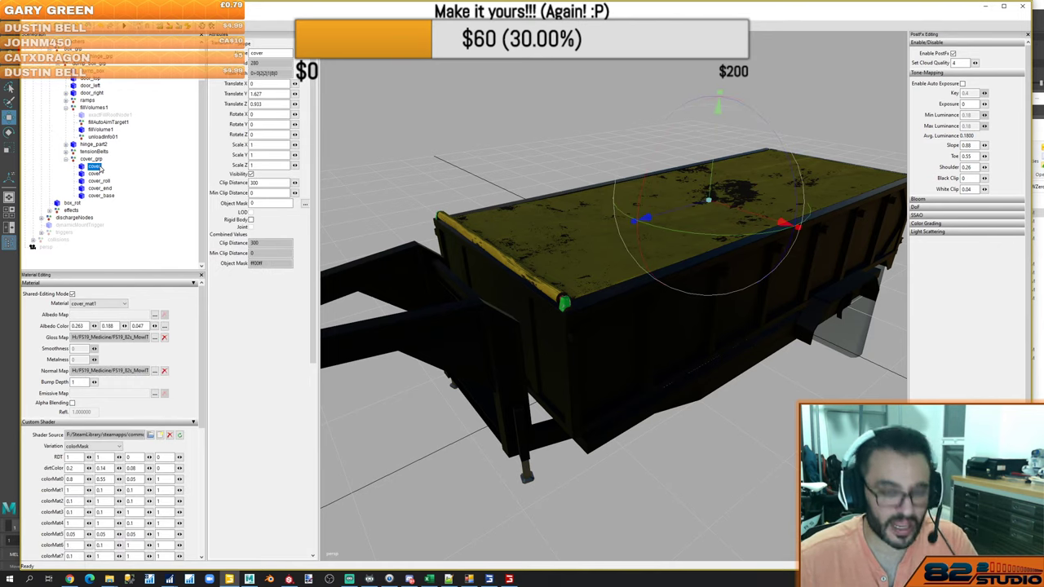
{"action": "key", "text": "ctrl+h"}
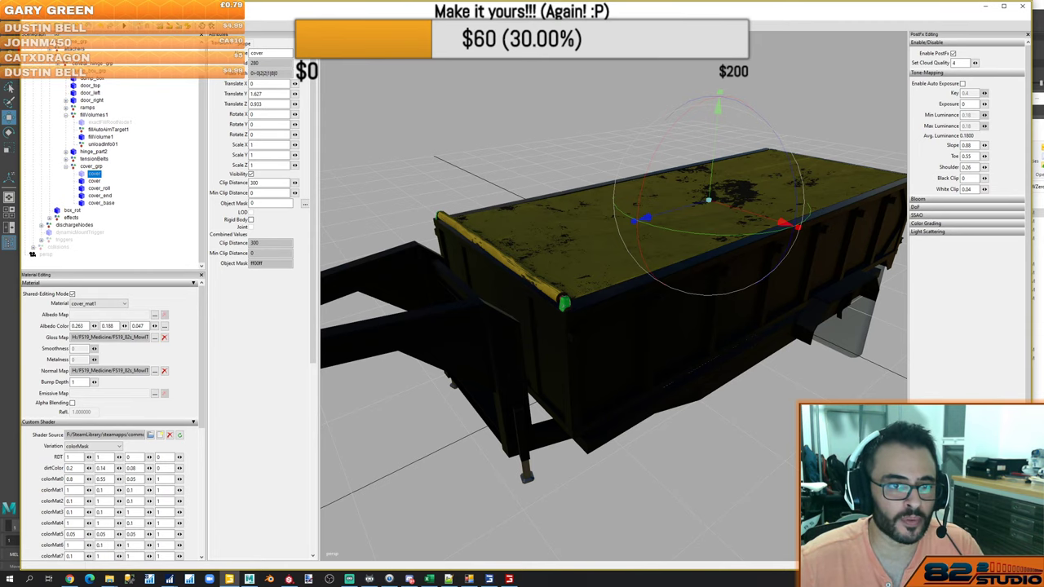
{"action": "key", "text": "ctrl+o"}
{"action": "key", "text": "Return"}
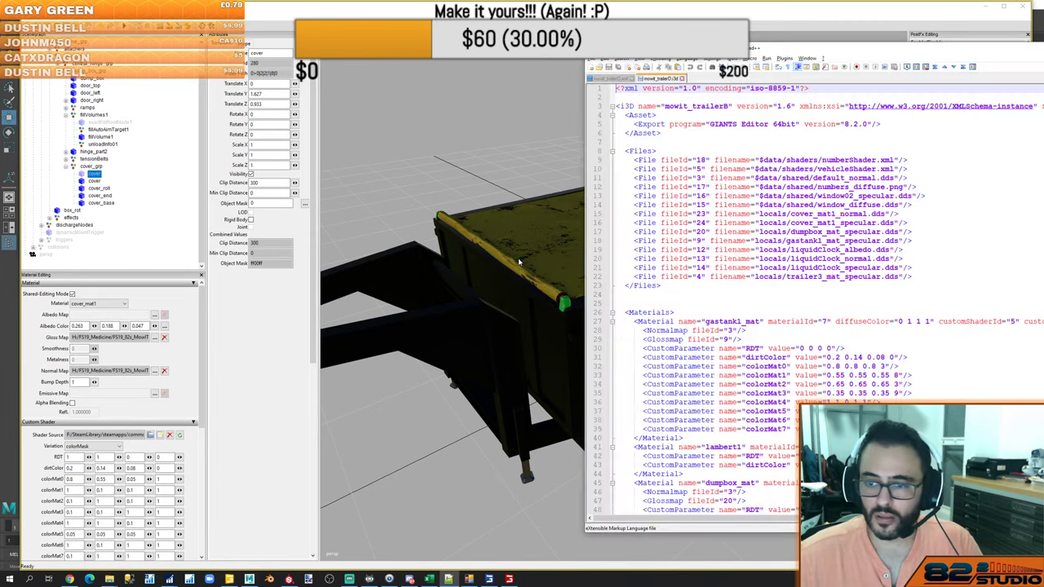
{"action": "scroll", "coordinate": [792, 267], "scroll_direction": "down", "scroll_amount": 20}
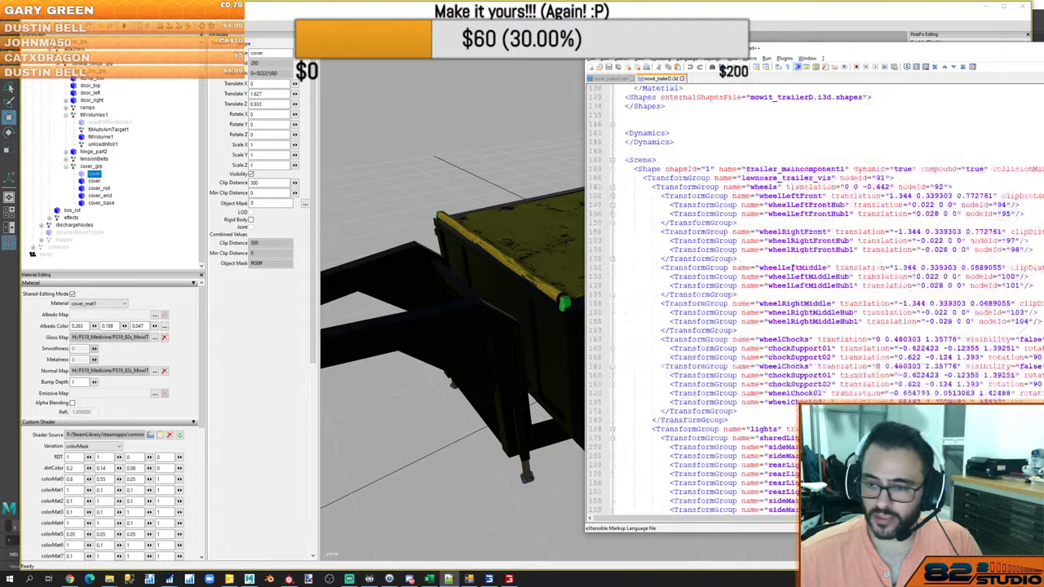
{"action": "scroll", "coordinate": [791, 267], "scroll_direction": "down", "scroll_amount": 20}
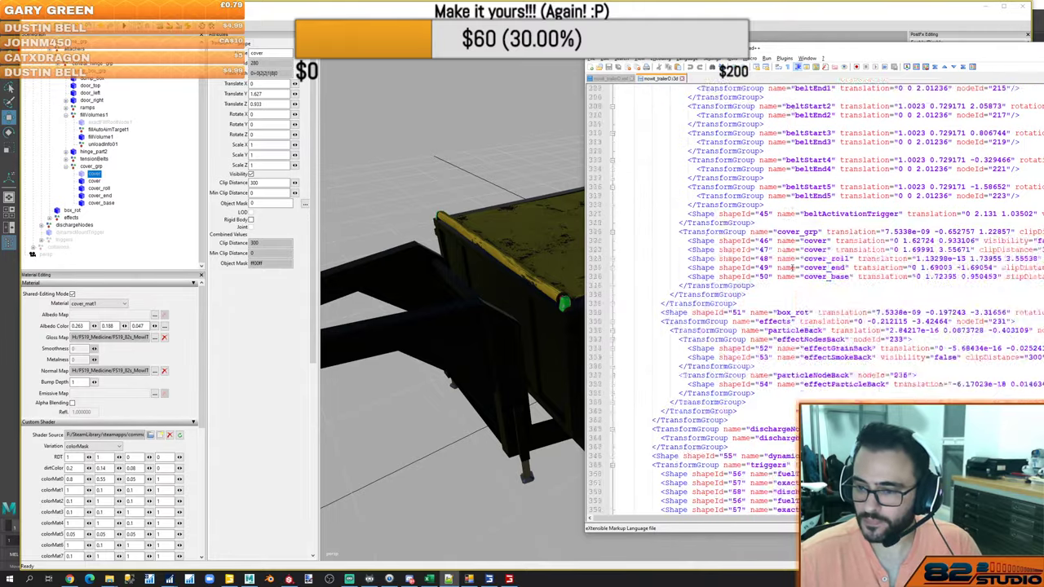
{"action": "scroll", "coordinate": [792, 268], "scroll_direction": "up", "scroll_amount": 20}
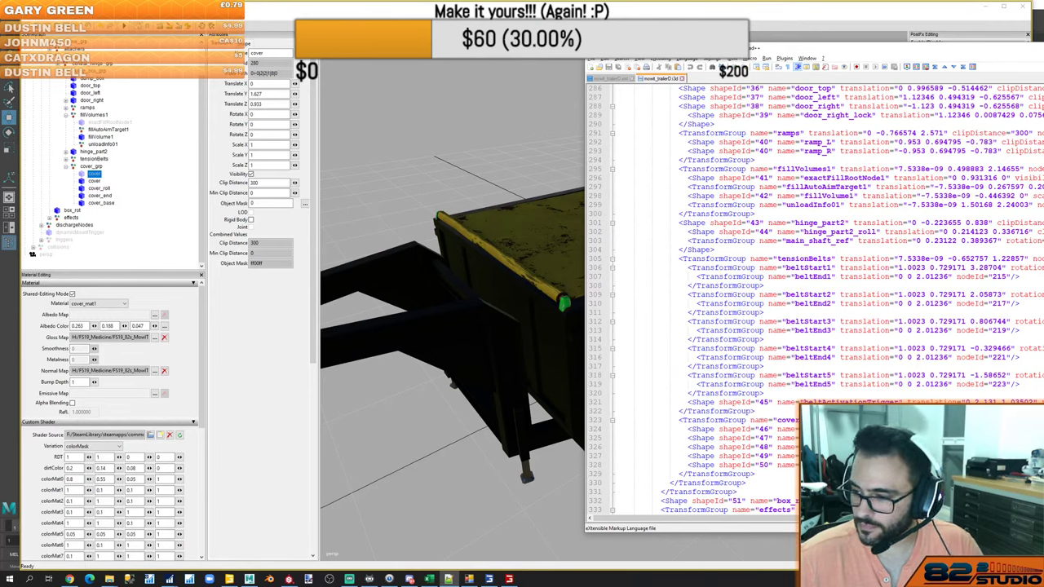
{"action": "left_click", "coordinate": [897, 429]}
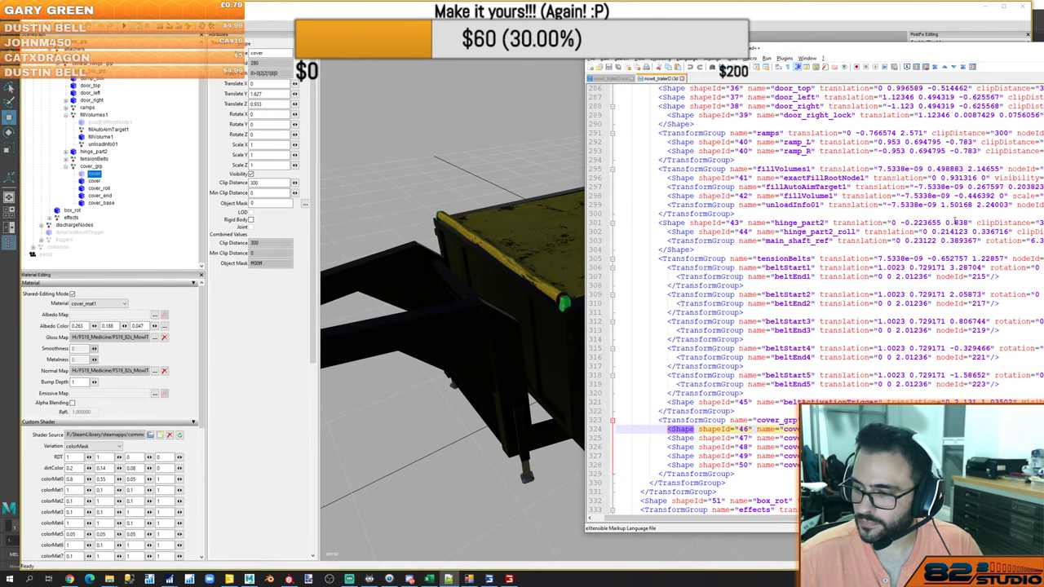
{"action": "left_click", "coordinate": [687, 79]}
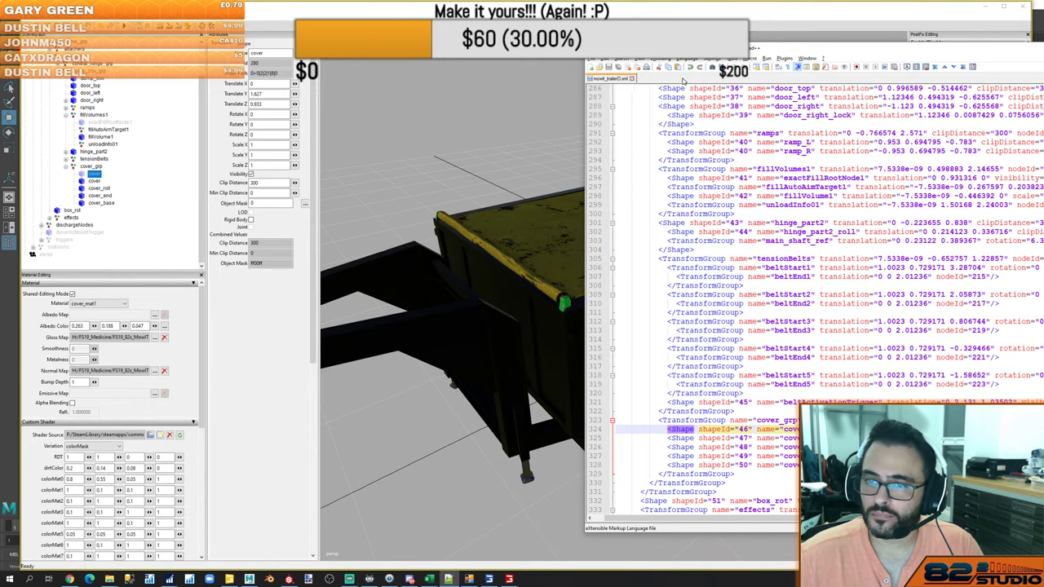
{"action": "left_click", "coordinate": [358, 2]}
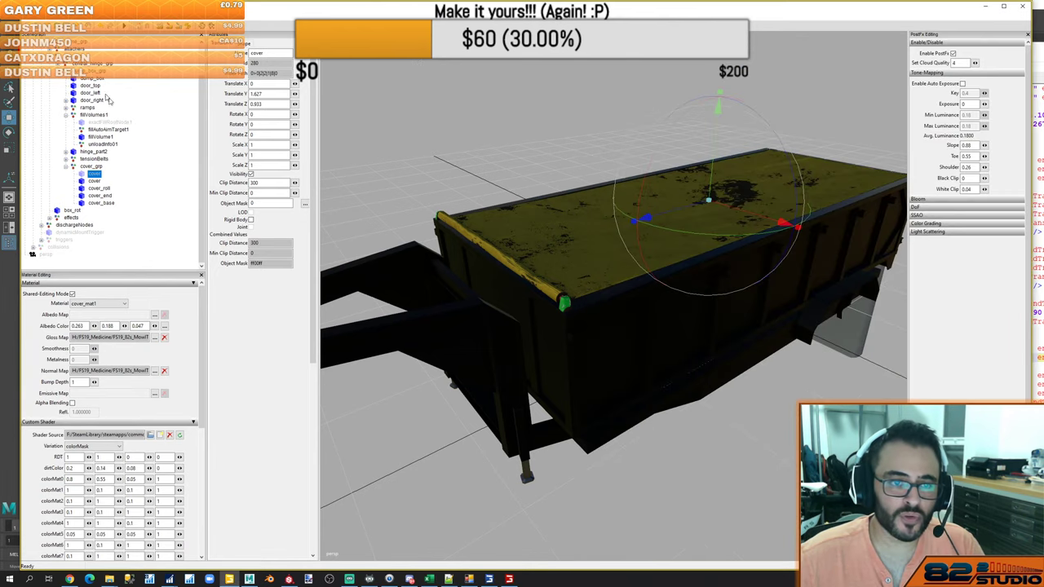
Delete the old hidden cover mesh from cover_grp, keeping the newly imported one
{"action": "left_click", "coordinate": [93, 187]}
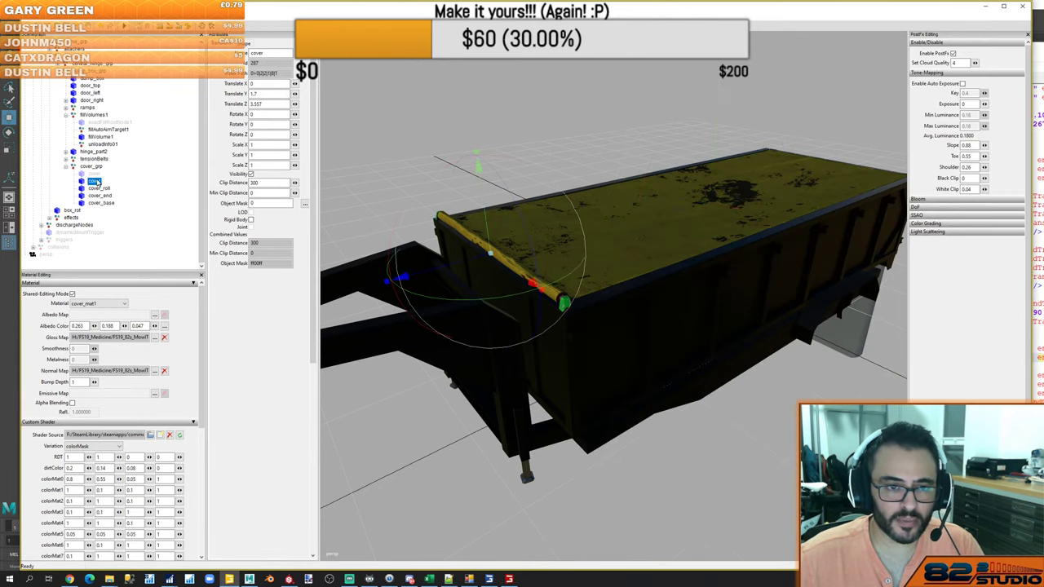
{"action": "left_click", "coordinate": [93, 179]}
{"action": "left_click", "coordinate": [91, 175]}
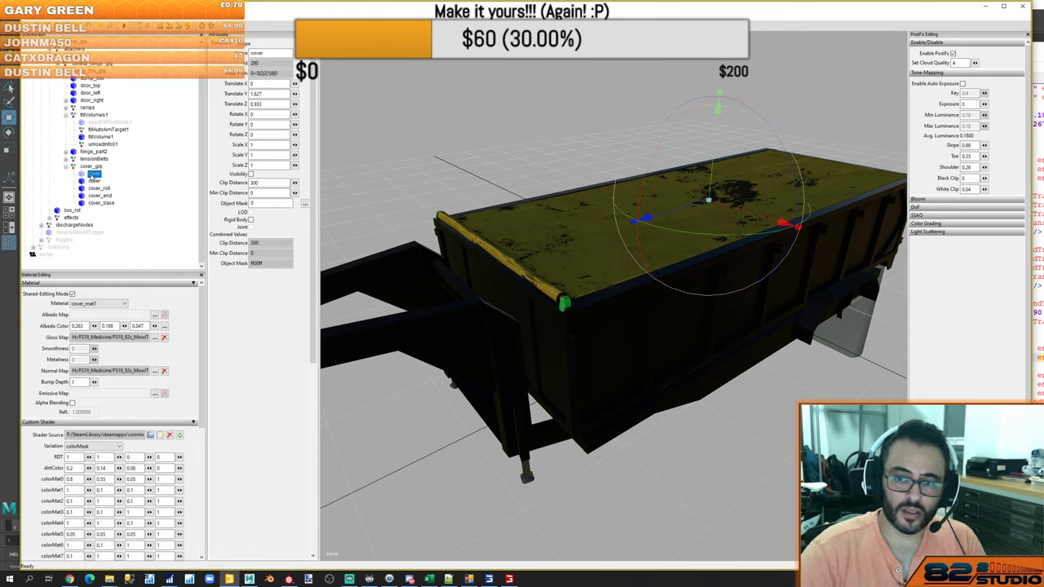
{"action": "key", "text": "Delete"}
Set the colorMat0 color of the new cover's cover_mat1 material to 0.02, 0.02, 0.02
{"action": "left_click", "coordinate": [93, 175]}
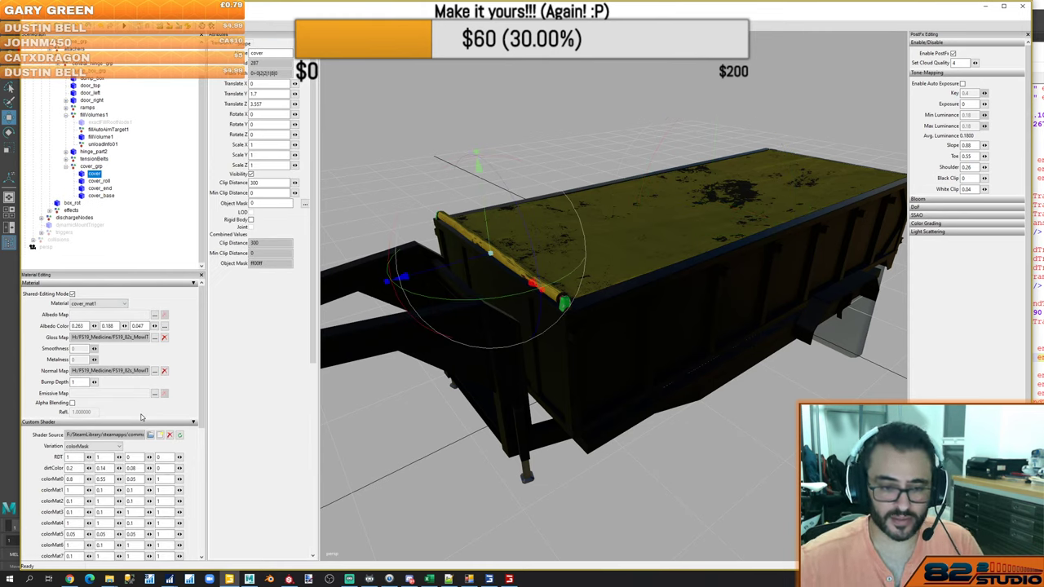
{"action": "left_click_drag", "start_coordinate": [76, 481], "coordinate": [50, 477]}
{"action": "type", "text": "0.02"}
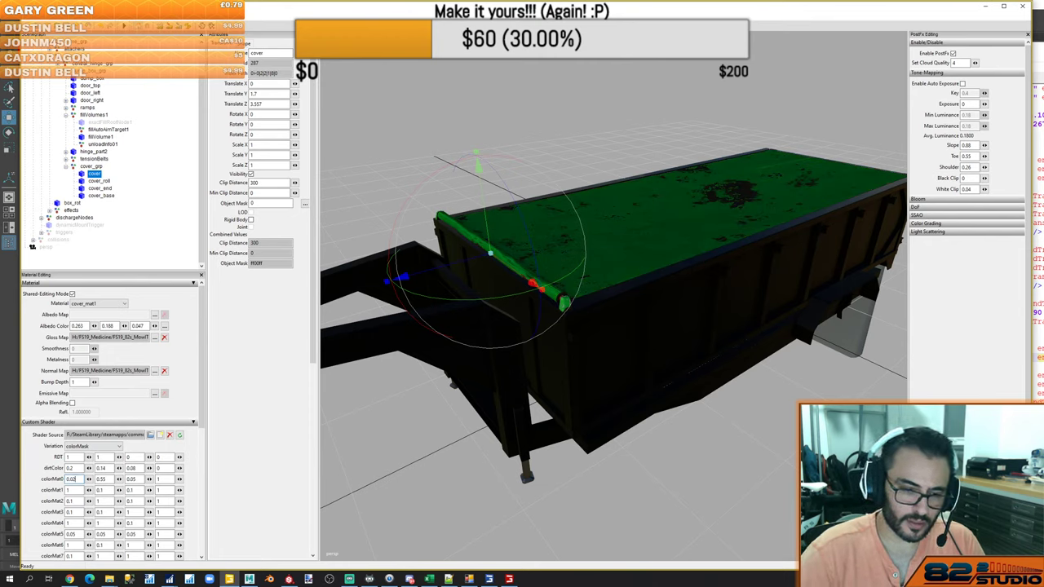
{"action": "key", "text": "Return"}
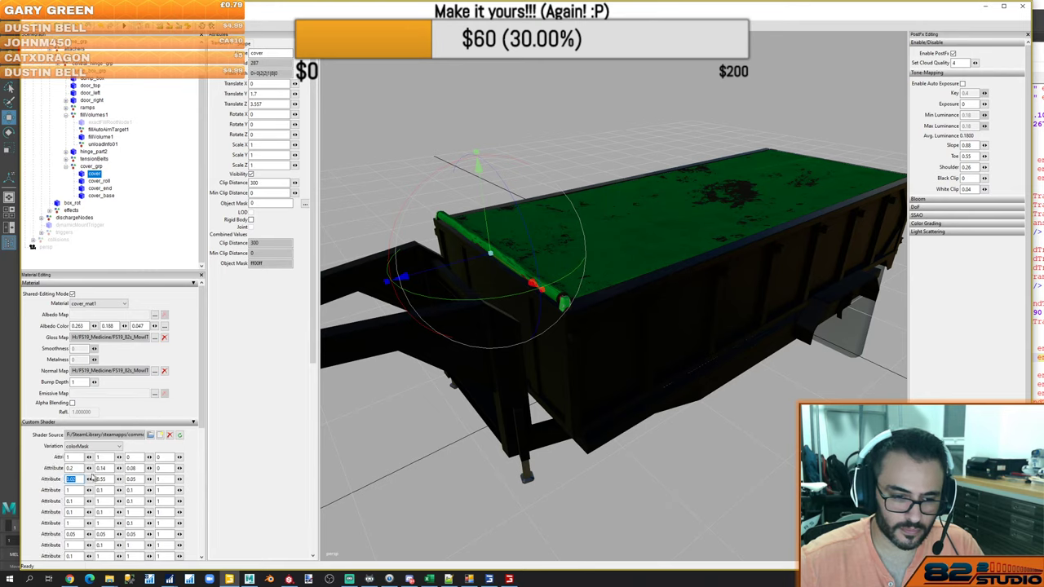
{"action": "left_click_drag", "start_coordinate": [111, 480], "coordinate": [88, 481]}
{"action": "type", "text": "0.05"}
{"action": "key", "text": "Return"}
{"action": "double_click", "coordinate": [137, 480]}
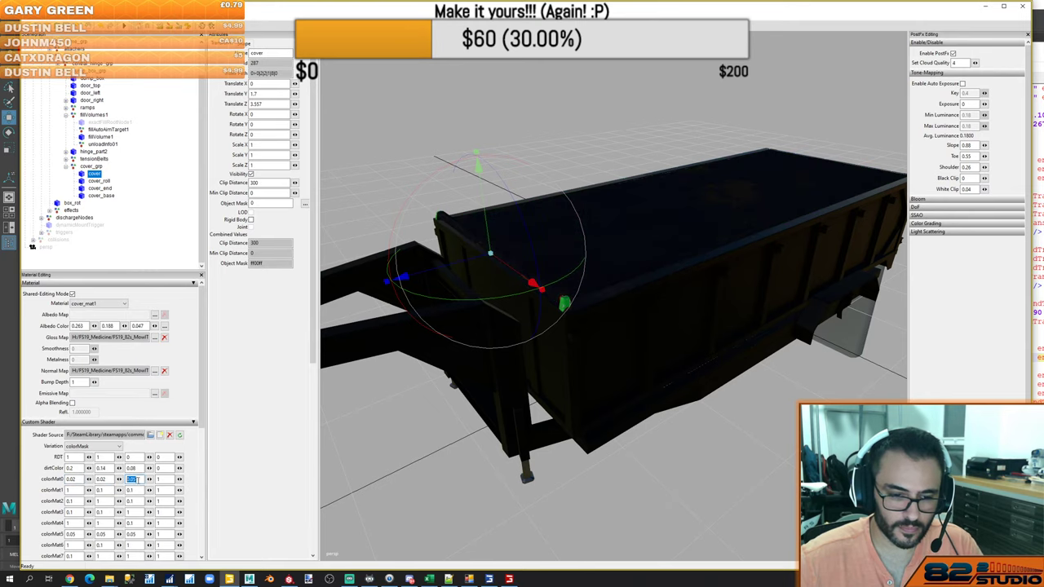
{"action": "type", "text": "0.02"}
{"action": "key", "text": "Tab"}
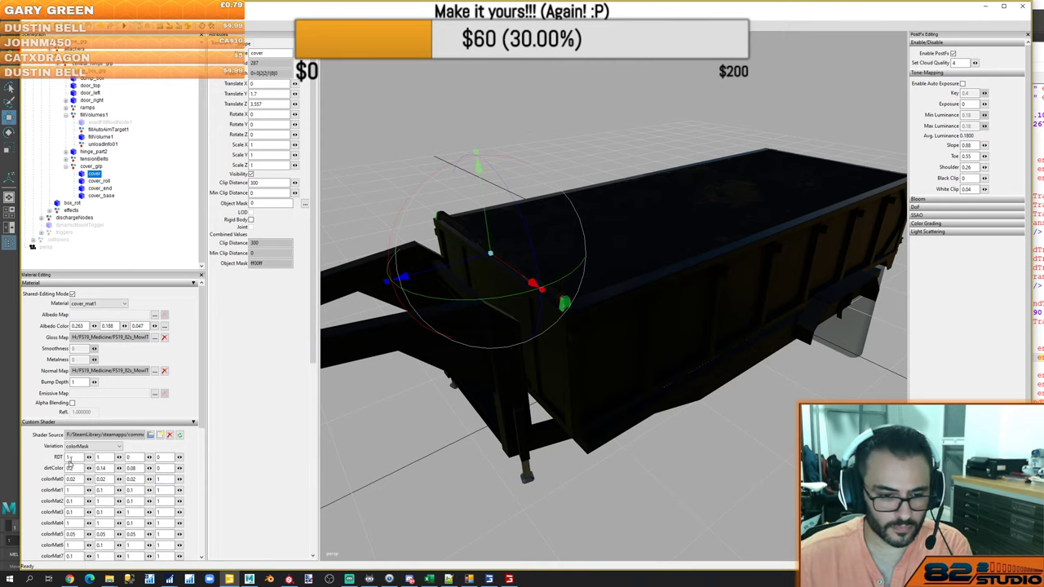
Set the first two RDT values of the cover_mat1 material to 0
{"action": "type", "text": "0"}
{"action": "mouse_move", "coordinate": [72, 459]}
{"action": "left_mouse_down"}
{"action": "mouse_move", "coordinate": [62, 458]}
{"action": "mouse_move", "coordinate": [88, 457]}
{"action": "left_mouse_up"}
{"action": "type", "text": "0"}
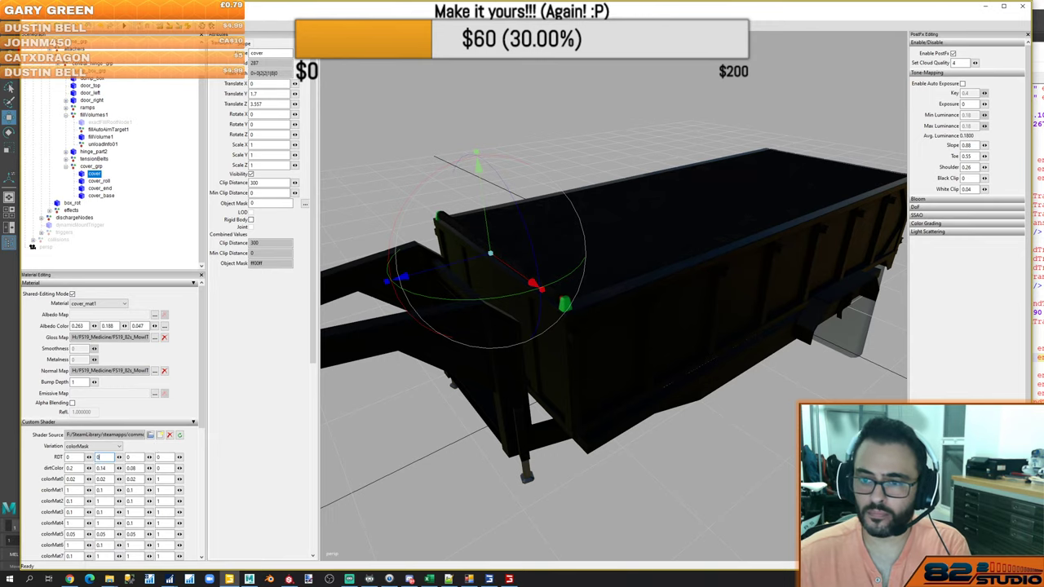
Restore the scene light with undo, and inspect the lit cover texture and the roll's end bracket from several sides
{"action": "scroll", "coordinate": [676, 314], "scroll_direction": "up", "scroll_amount": 5}
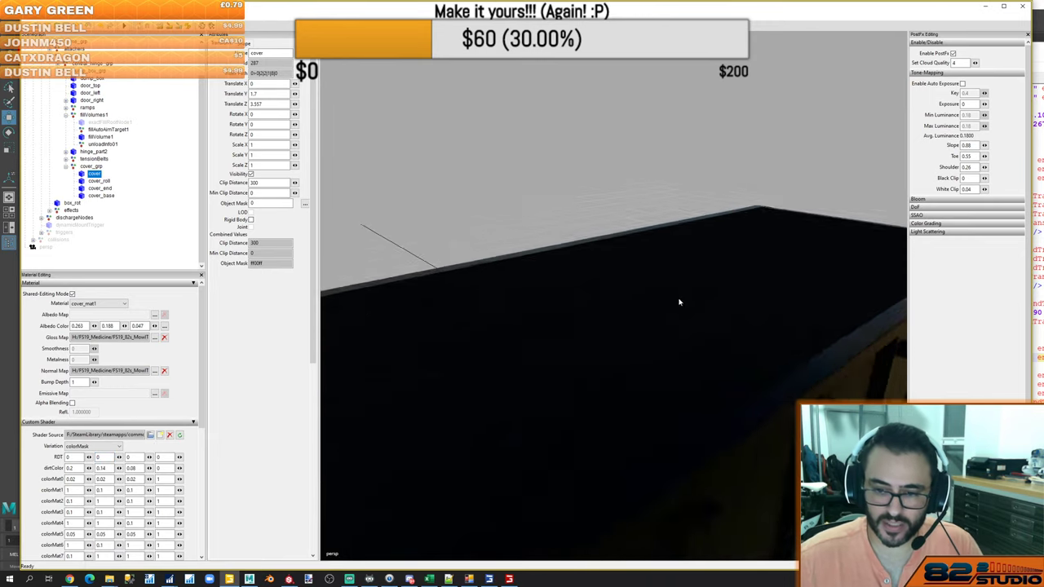
{"action": "left_click_drag", "start_coordinate": [679, 302], "coordinate": [510, 315], "text": "alt"}
{"action": "scroll", "coordinate": [494, 303], "scroll_direction": "down", "scroll_amount": 5}
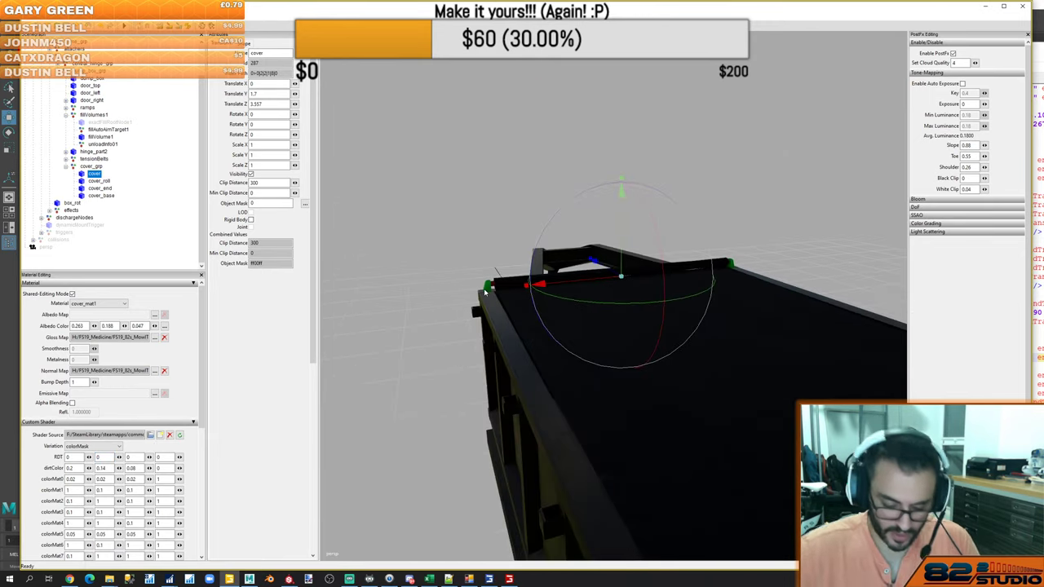
{"action": "key", "text": "ctrl+z"}
{"action": "left_click_drag", "start_coordinate": [613, 377], "coordinate": [555, 426], "text": "alt"}
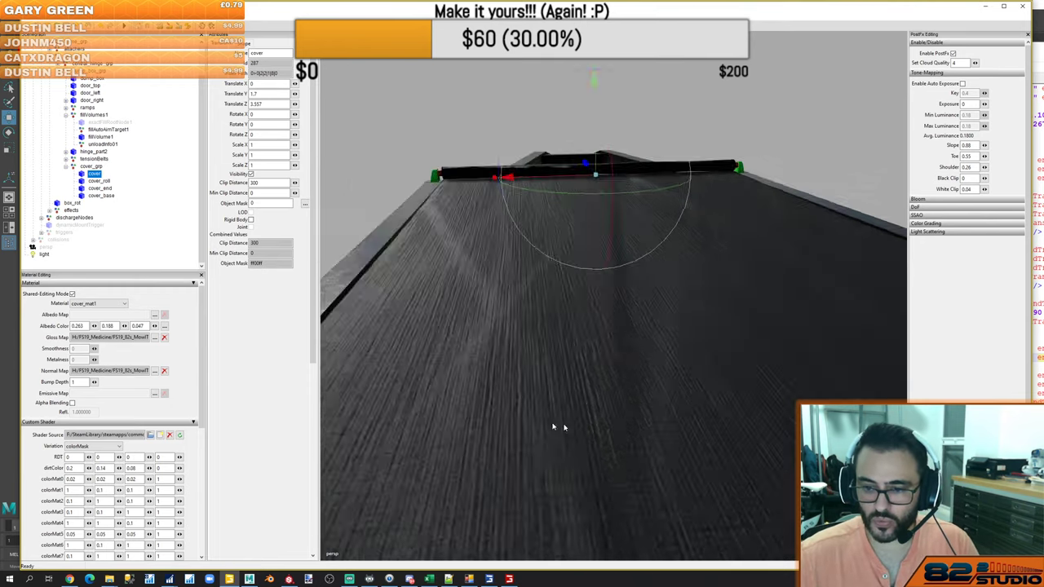
{"action": "middle_click_drag", "start_coordinate": [553, 426], "coordinate": [713, 437]}
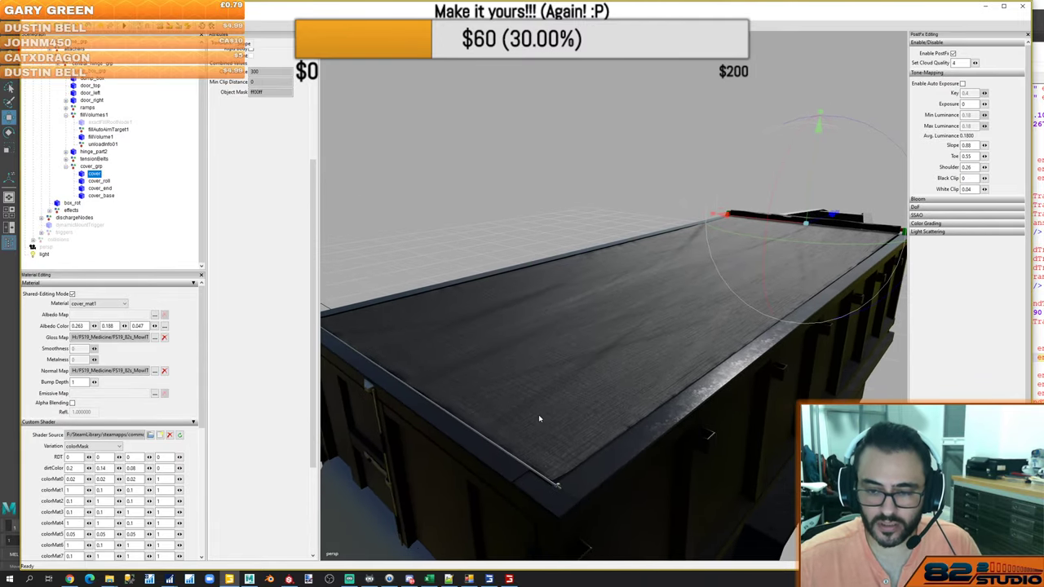
{"action": "scroll", "coordinate": [539, 419], "scroll_direction": "up", "scroll_amount": 3}
{"action": "mouse_move", "coordinate": [538, 419]}
{"action": "left_mouse_down", "text": "alt"}
{"action": "mouse_move", "coordinate": [500, 445]}
{"action": "mouse_move", "coordinate": [574, 420]}
{"action": "mouse_move", "coordinate": [558, 424]}
{"action": "left_mouse_up", "text": "alt"}
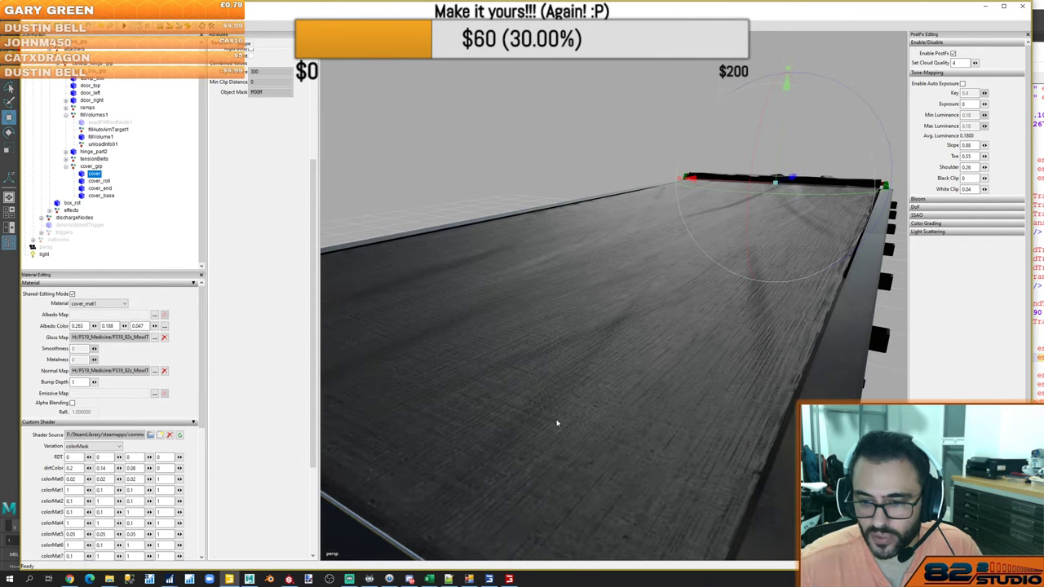
{"action": "left_click", "coordinate": [922, 208]}
{"action": "left_click", "coordinate": [965, 207]}
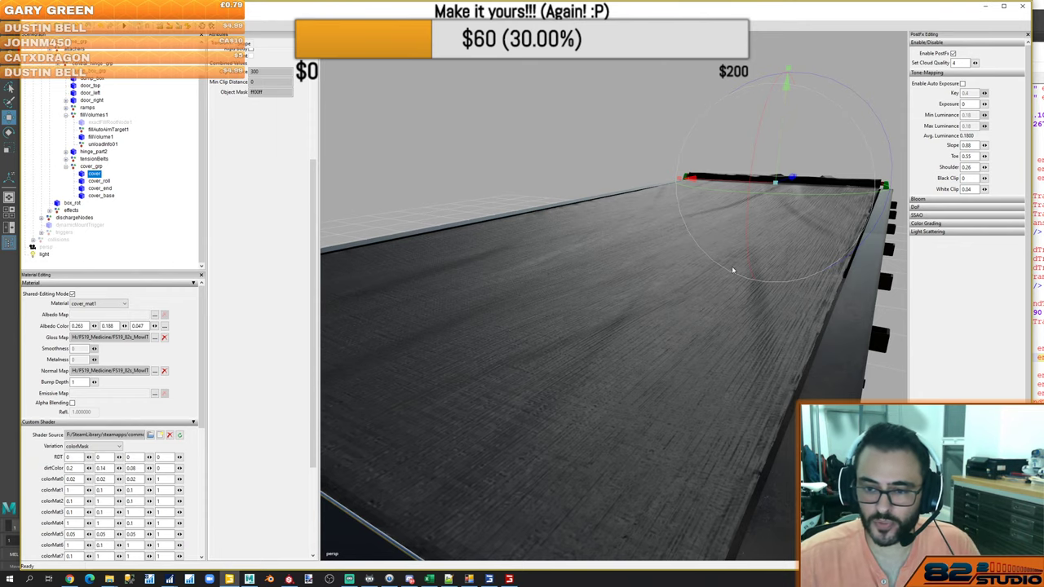
{"action": "middle_click_drag", "start_coordinate": [732, 270], "coordinate": [777, 324]}
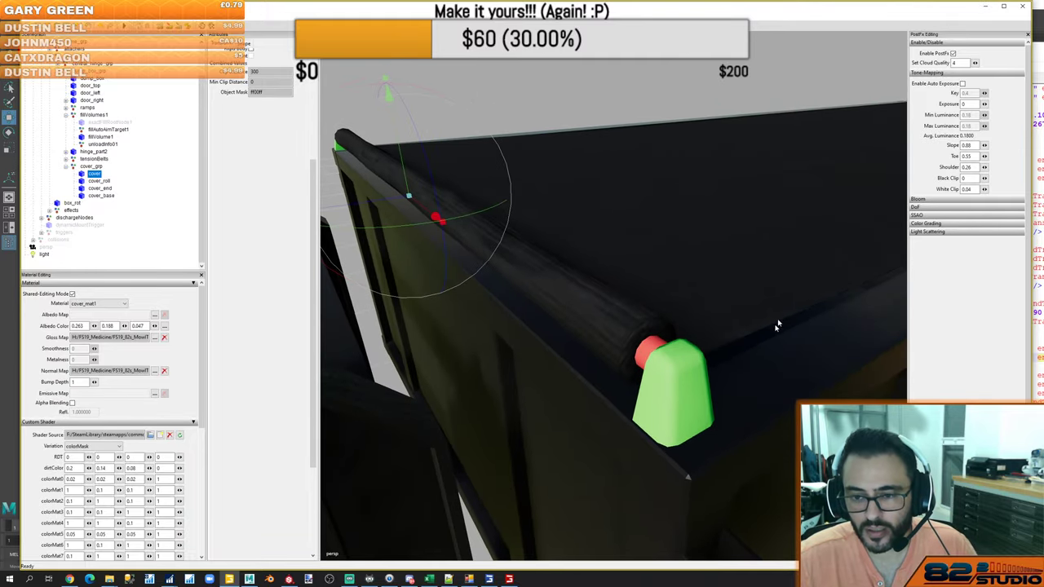
Set colorMat1 of the cover base's cover_mat1 material to 0.55, 0.55, 0.55 with material value 8
{"action": "left_click", "coordinate": [687, 366]}
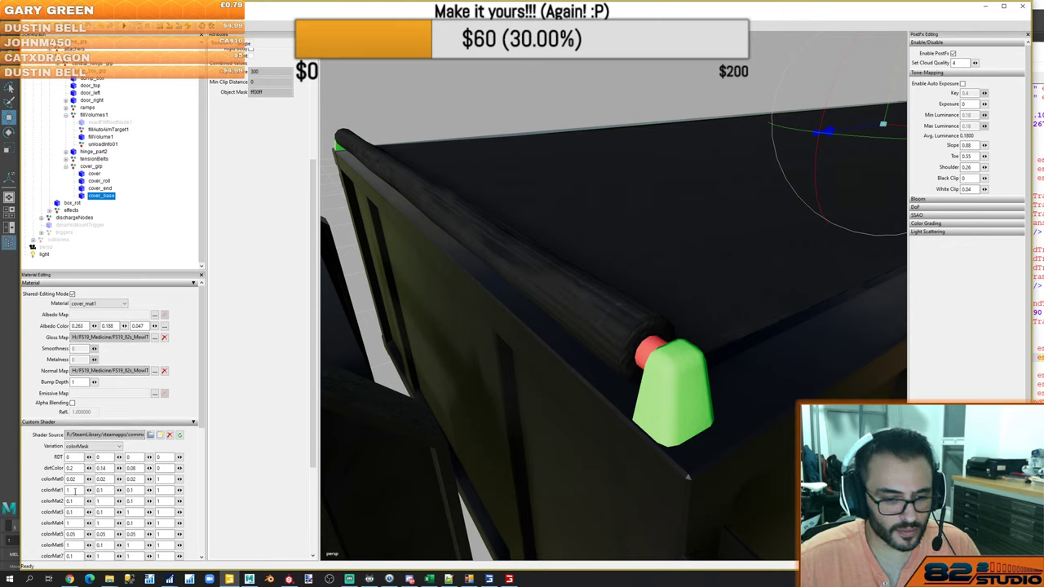
{"action": "double_click", "coordinate": [70, 489]}
{"action": "type", "text": "0.02"}
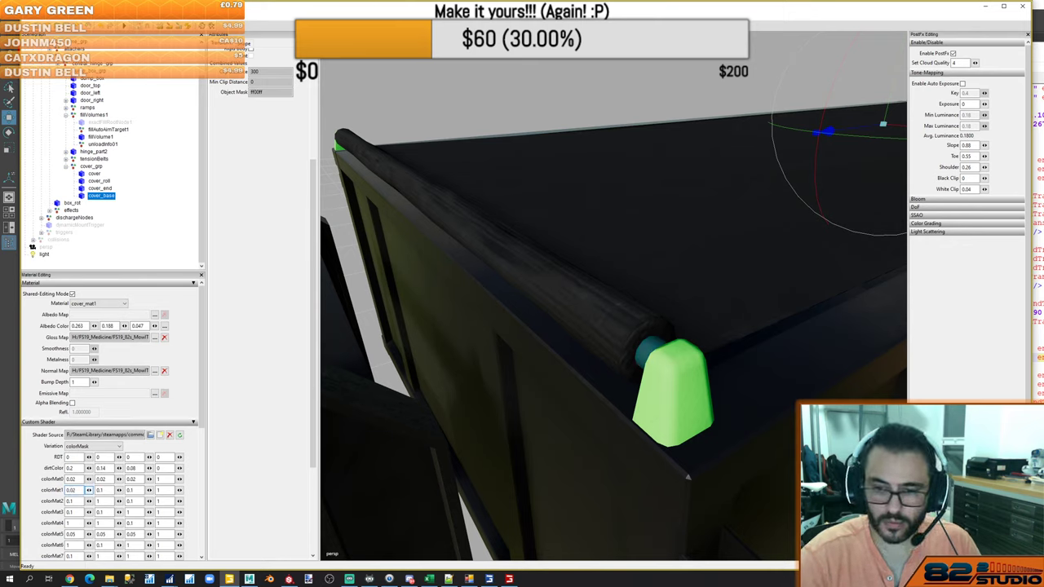
{"action": "key", "text": "Return"}
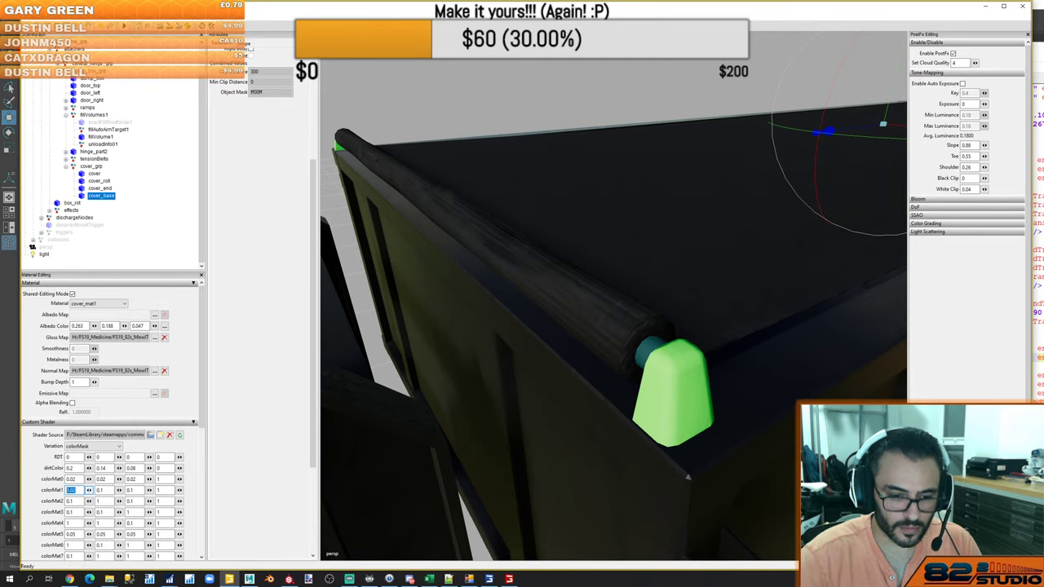
{"action": "type", "text": "0.55"}
{"action": "key", "text": "Return"}
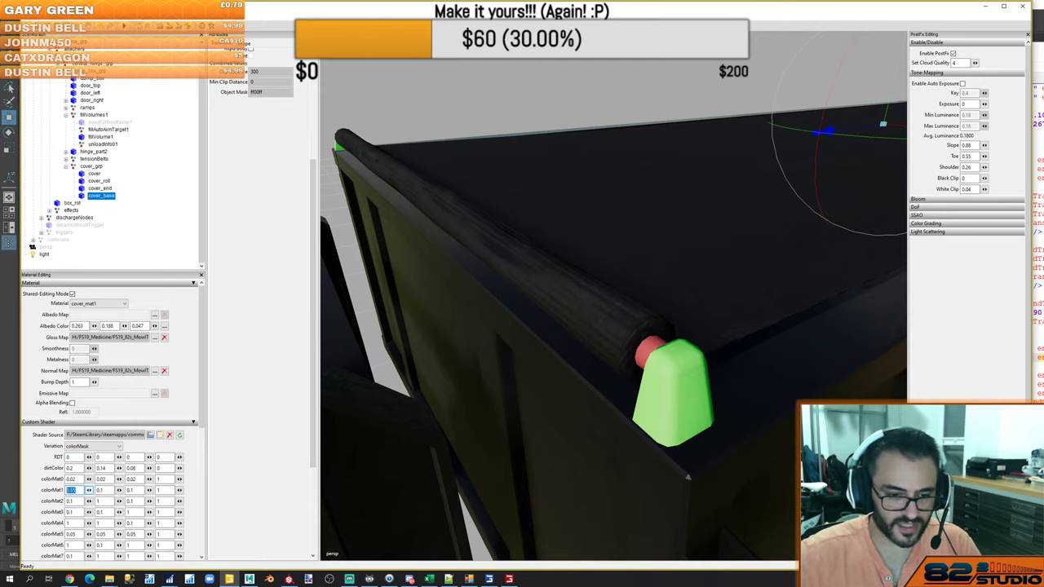
{"action": "left_click_drag", "start_coordinate": [108, 491], "coordinate": [148, 492]}
{"action": "type", "text": "0.55"}
{"action": "type", "text": "0.55"}
{"action": "type", "text": "0"}
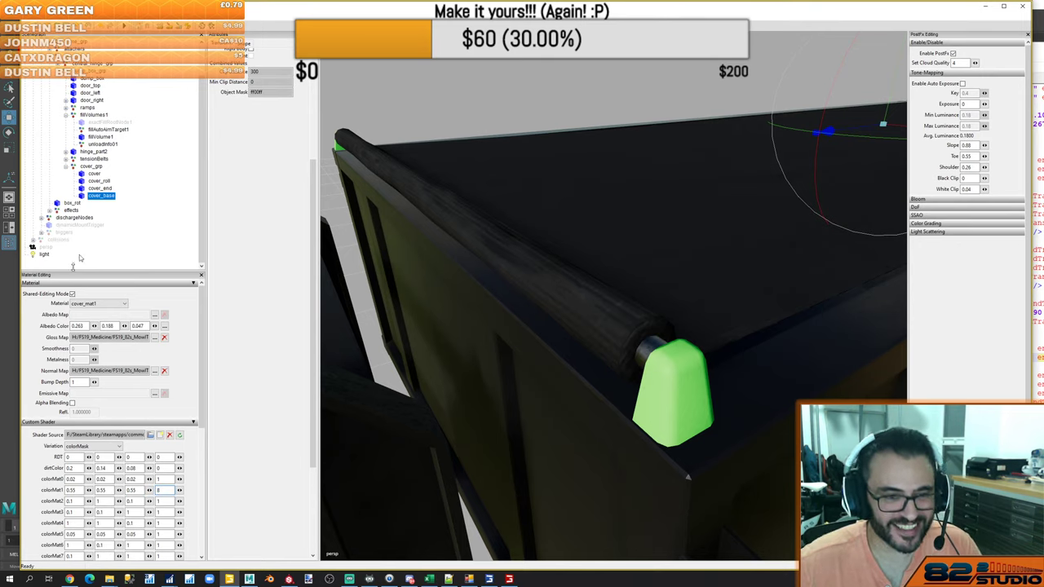
Set colorMat2 of cover_mat1 to 0.02, 0.02, 0.02 with material value 6
{"action": "double_click", "coordinate": [72, 500]}
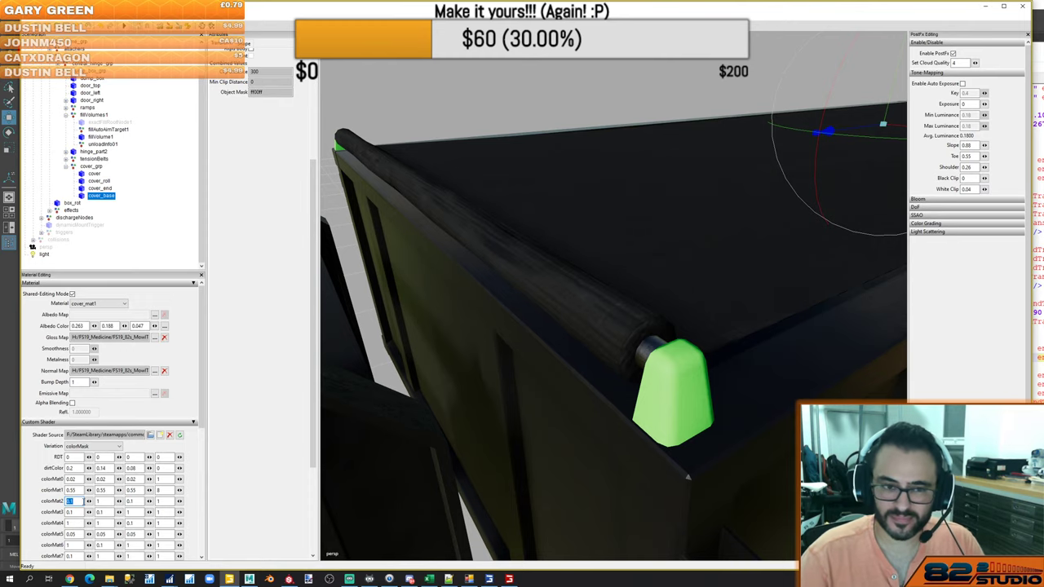
{"action": "type", "text": "02"}
{"action": "key", "text": "Return"}
{"action": "key", "text": "ctrl+c"}
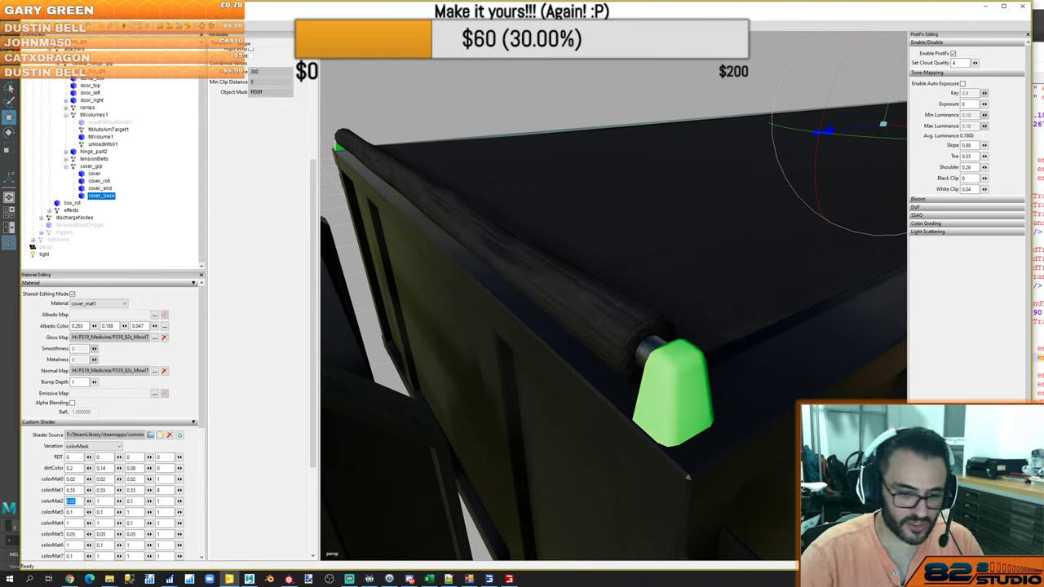
{"action": "double_click", "coordinate": [99, 503]}
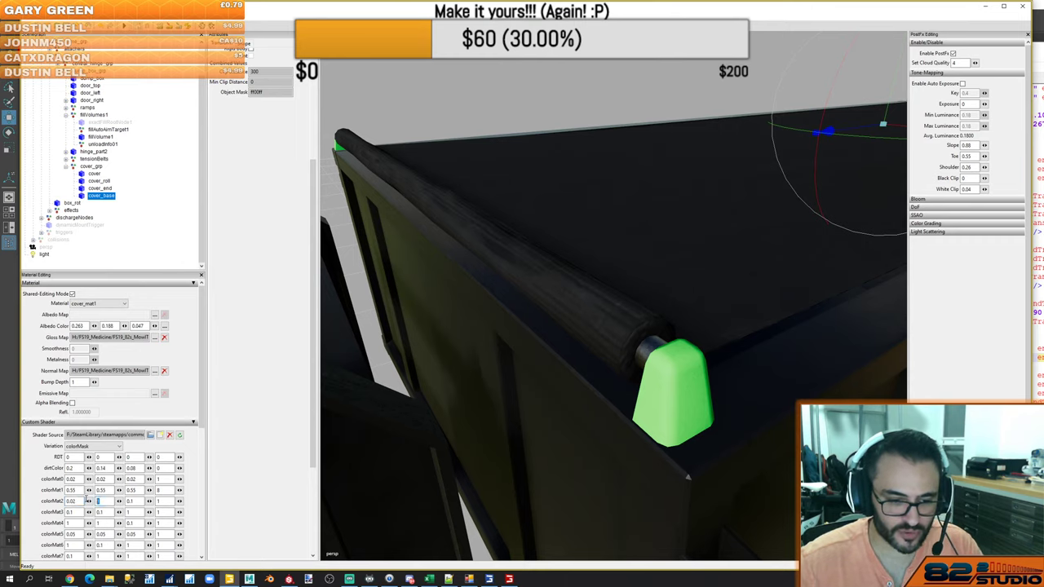
{"action": "key", "text": "ctrl+v"}
{"action": "key", "text": "ctrl+v"}
{"action": "mouse_move", "coordinate": [139, 502]}
{"action": "left_mouse_down"}
{"action": "mouse_move", "coordinate": [126, 501]}
{"action": "mouse_move", "coordinate": [145, 501]}
{"action": "left_mouse_up"}
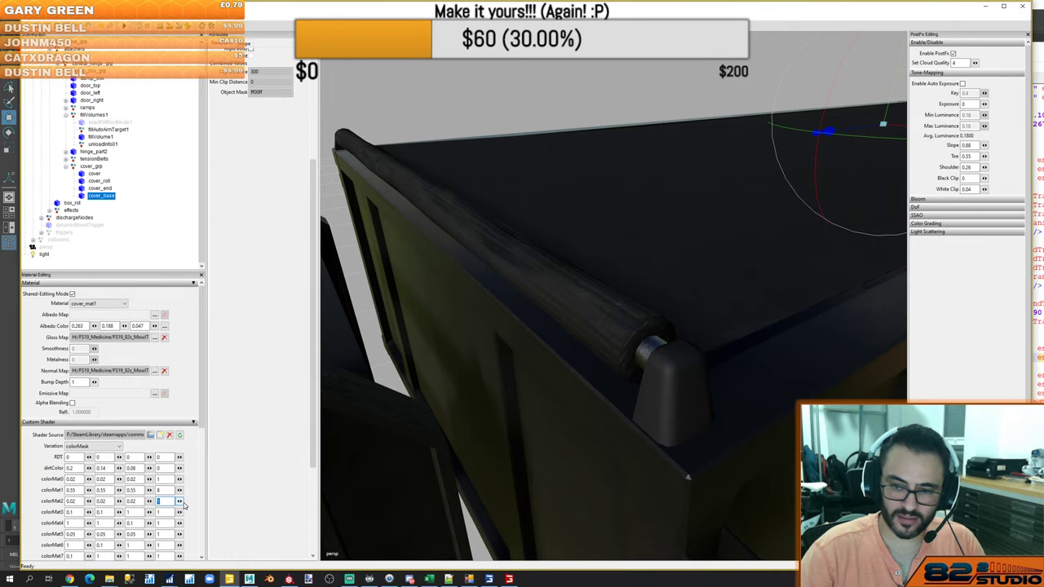
{"action": "type", "text": "6"}
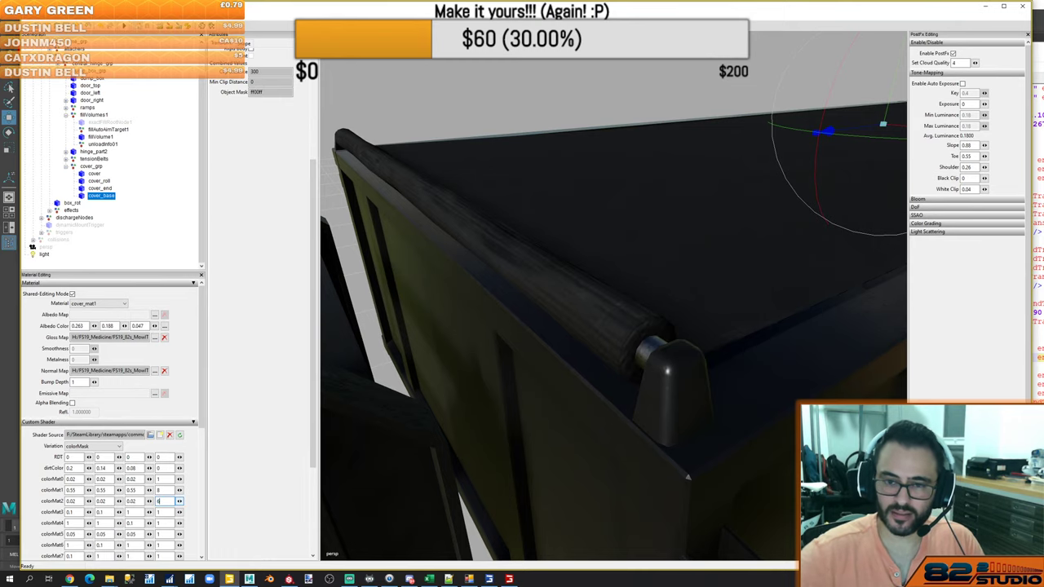
Delete the light from the scene, and check the covered dumpster from its front and rear
{"action": "left_click_drag", "start_coordinate": [662, 473], "coordinate": [663, 409], "text": "alt"}
{"action": "scroll", "coordinate": [651, 405], "scroll_direction": "down", "scroll_amount": 10}
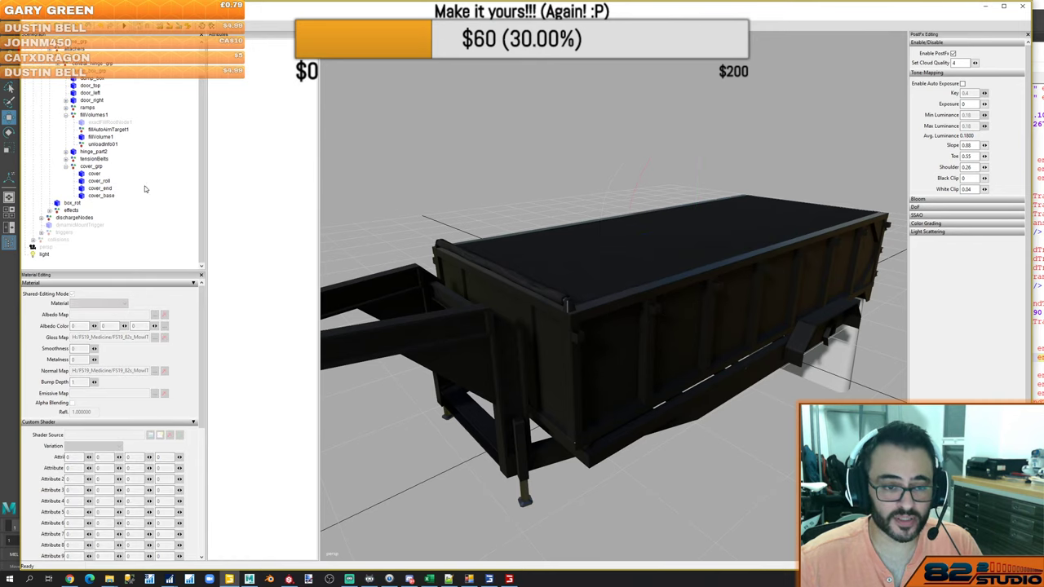
{"action": "left_click", "coordinate": [45, 256]}
{"action": "key", "text": "Delete"}
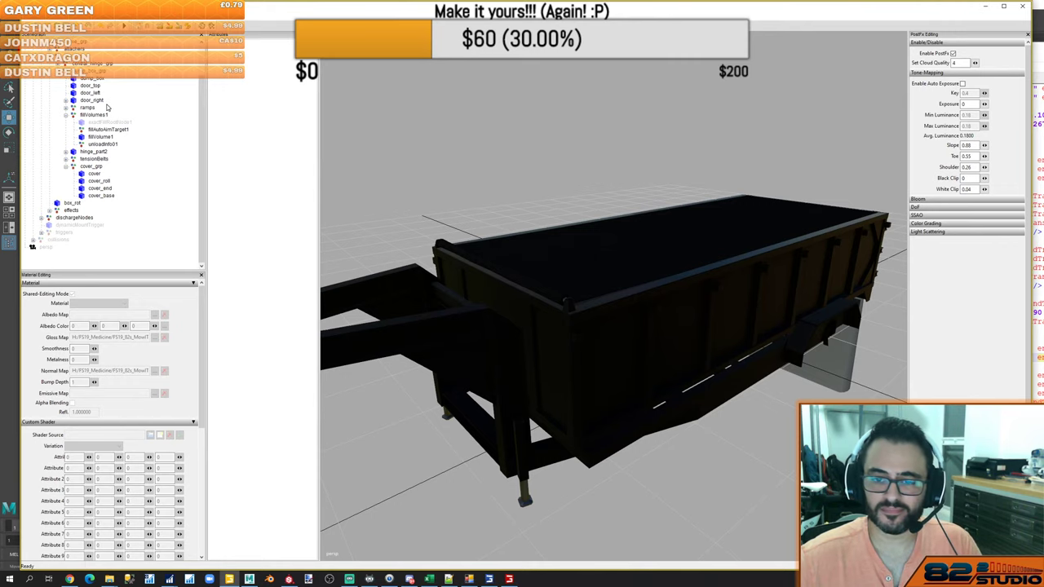
{"action": "left_click_drag", "start_coordinate": [627, 238], "coordinate": [456, 247], "text": "alt"}
{"action": "scroll", "coordinate": [690, 232], "scroll_direction": "up", "scroll_amount": 3}
{"action": "scroll", "coordinate": [690, 233], "scroll_direction": "up", "scroll_amount": 3}
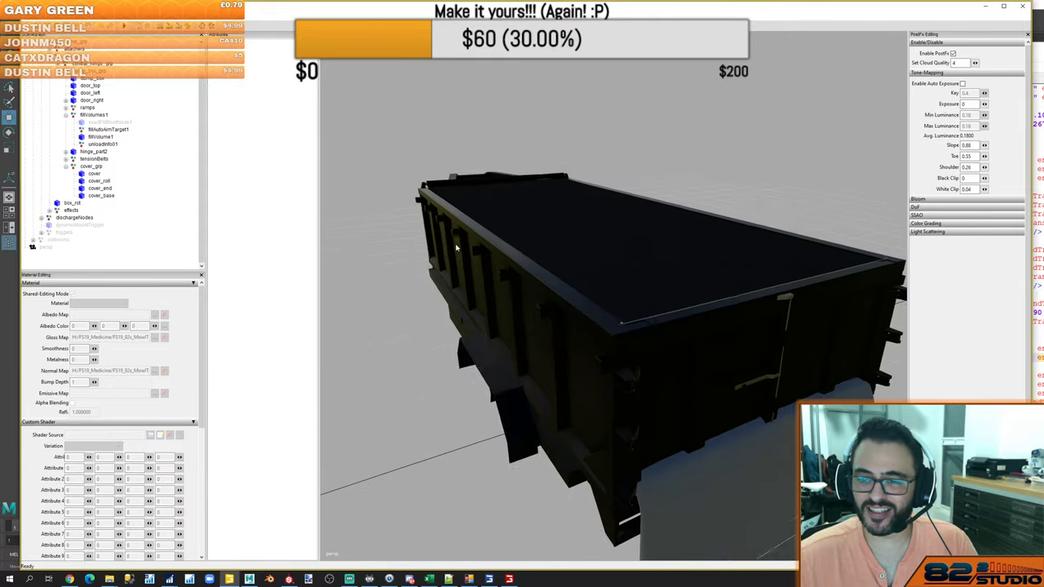
{"action": "right_click_drag", "start_coordinate": [457, 247], "coordinate": [425, 233]}
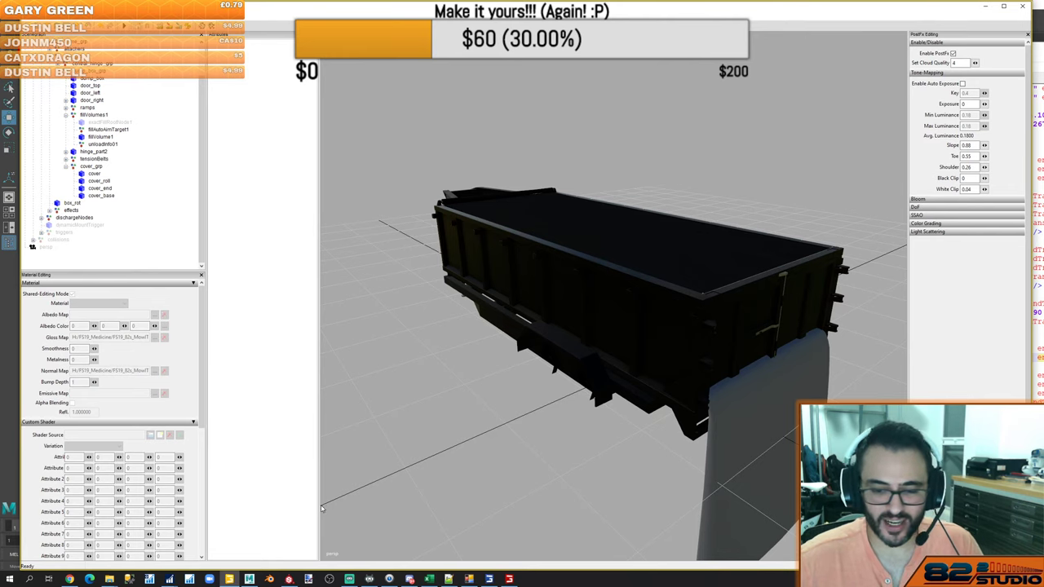
Replace the whole i3dMappings block in mowit_trailerD.xml in Notepad++ with the mappings copied from the I3D Mapping Exporter
{"action": "left_click", "coordinate": [469, 579]}
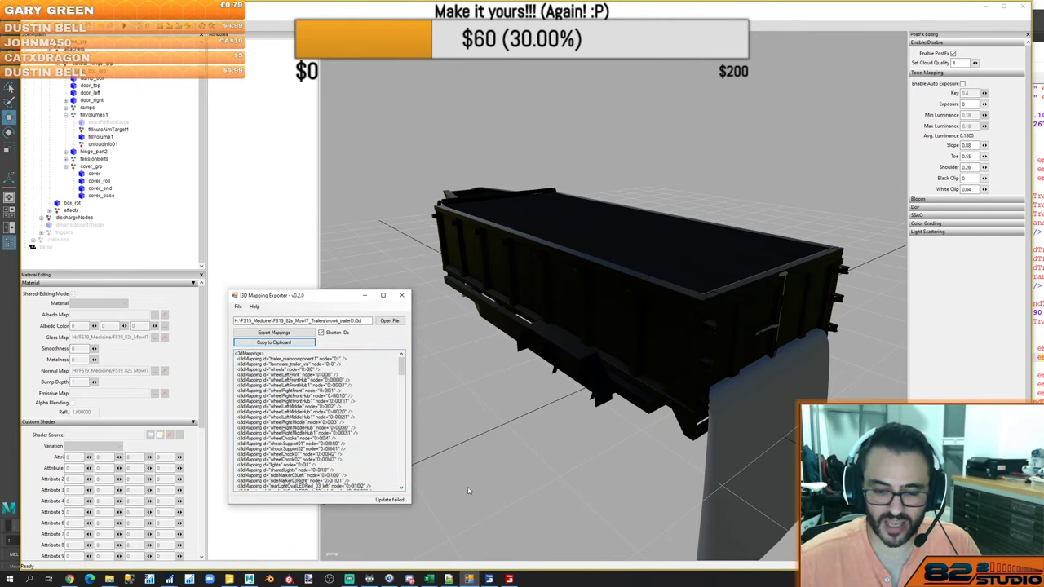
{"action": "left_click", "coordinate": [448, 579]}
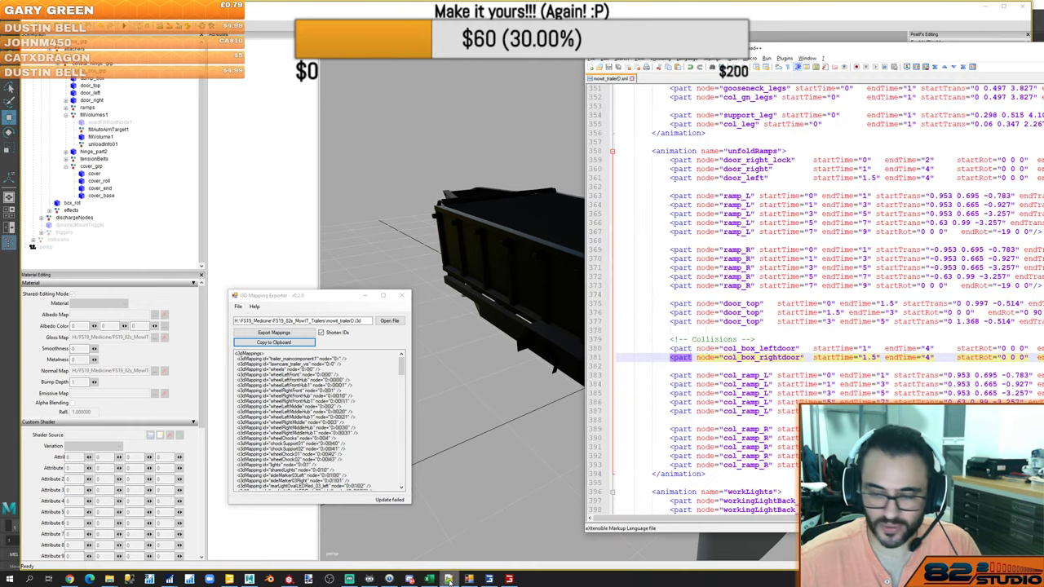
{"action": "left_click", "coordinate": [752, 312]}
{"action": "key", "text": "ctrl+End"}
{"action": "key", "text": "Up"}
{"action": "key", "text": "Up"}
{"action": "key", "text": "Up"}
{"action": "key", "text": "End"}
{"action": "key", "text": "shift+Home"}
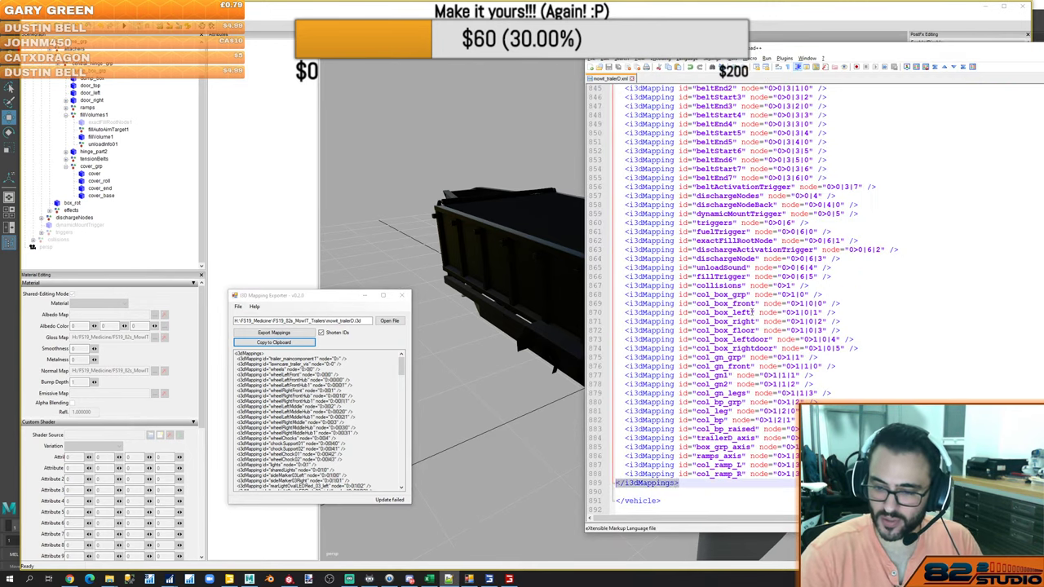
{"action": "key", "text": "shift+Page_Up"}
{"action": "key", "text": "shift+Page_Up"}
{"action": "key", "text": "shift+Page_Up"}
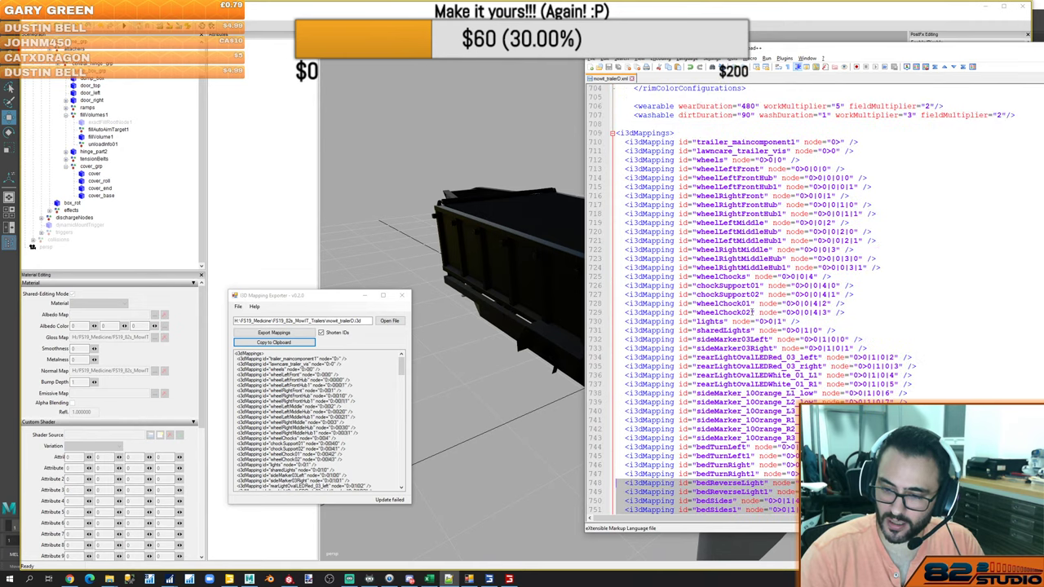
{"action": "key", "text": "shift+Up"}
{"action": "key", "text": "shift+Up"}
{"action": "key", "text": "shift+Up"}
{"action": "key", "text": "shift+Up"}
{"action": "key", "text": "shift+Up"}
{"action": "key", "text": "shift+Up"}
{"action": "key", "text": "shift+Up"}
{"action": "key", "text": "shift+Up"}
{"action": "key", "text": "shift+Up"}
{"action": "key", "text": "shift+Up"}
{"action": "key", "text": "shift+Up"}
{"action": "key", "text": "shift+Up"}
{"action": "key", "text": "shift+Up"}
{"action": "key", "text": "shift+Up"}
{"action": "key", "text": "shift+Up"}
{"action": "key", "text": "shift+Up"}
{"action": "key", "text": "shift+Up"}
{"action": "key", "text": "shift+Up"}
{"action": "key", "text": "shift+Up"}
{"action": "key", "text": "shift+Up"}
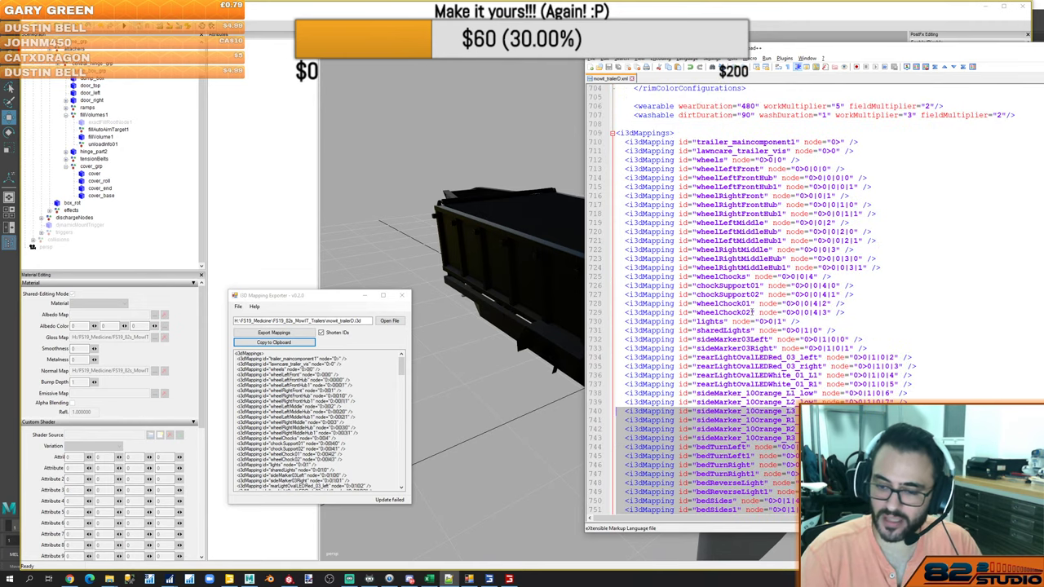
{"action": "key", "text": "shift+Up"}
{"action": "key", "text": "shift+Up"}
{"action": "key", "text": "shift+Up"}
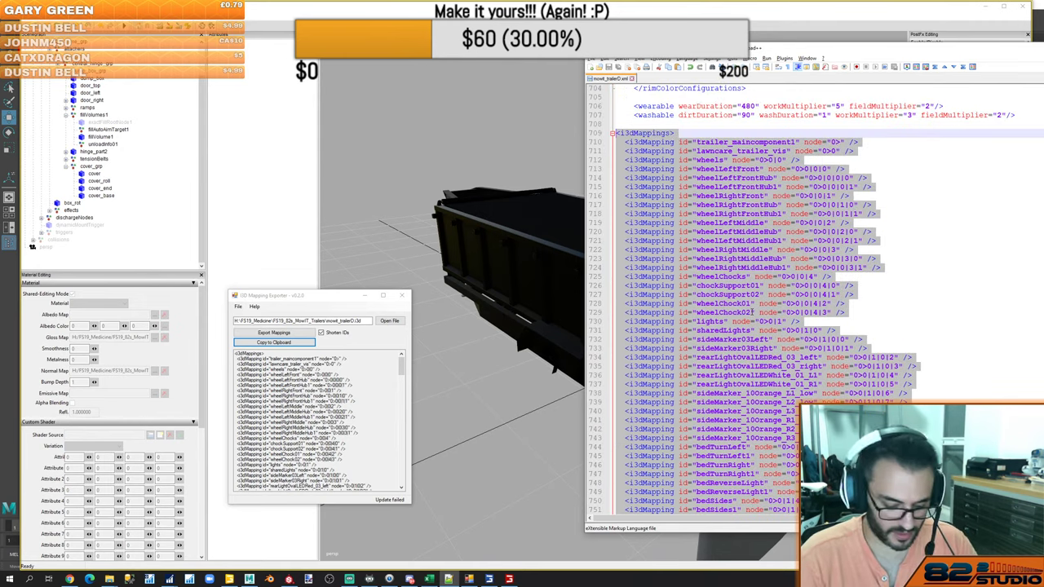
{"action": "key", "text": "ctrl+v"}
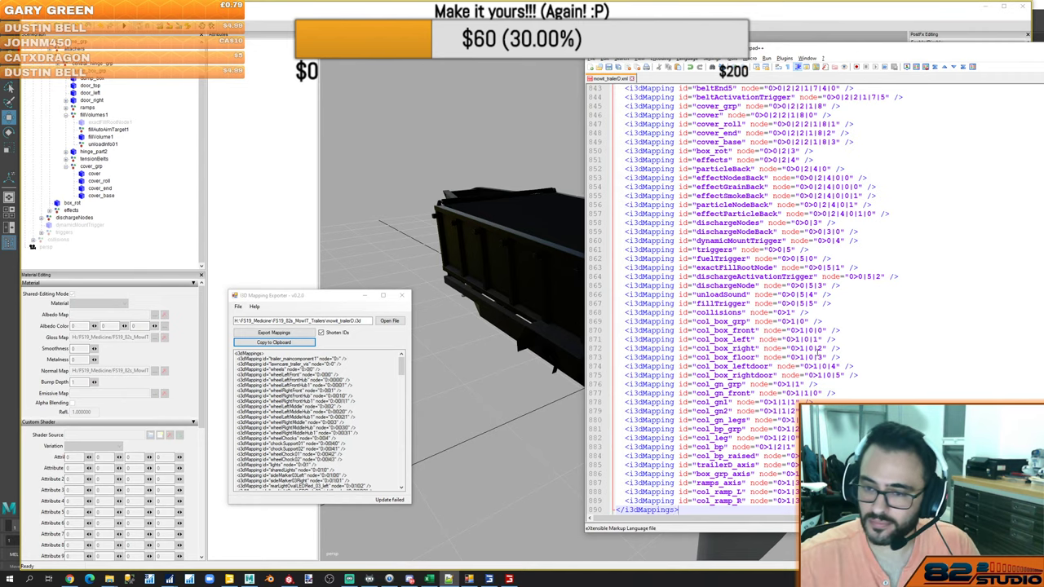
Uncomment the cover block with the toggleCover open animation, located between the cylindered and fillUnit sections of the XML
{"action": "scroll", "coordinate": [752, 312], "scroll_direction": "up", "scroll_amount": 20}
{"action": "scroll", "coordinate": [803, 327], "scroll_direction": "up", "scroll_amount": 20}
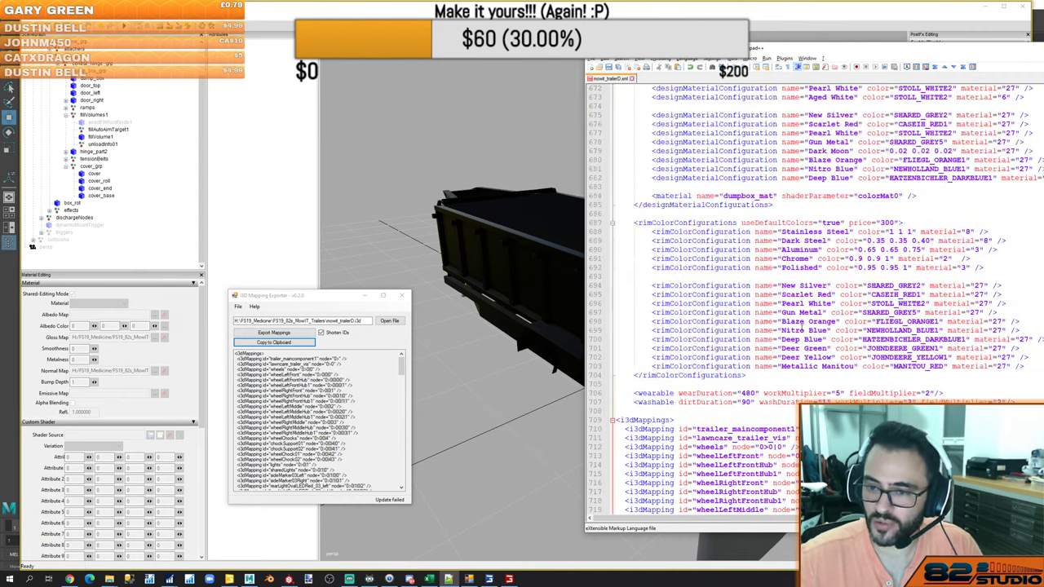
{"action": "scroll", "coordinate": [803, 328], "scroll_direction": "up", "scroll_amount": 20}
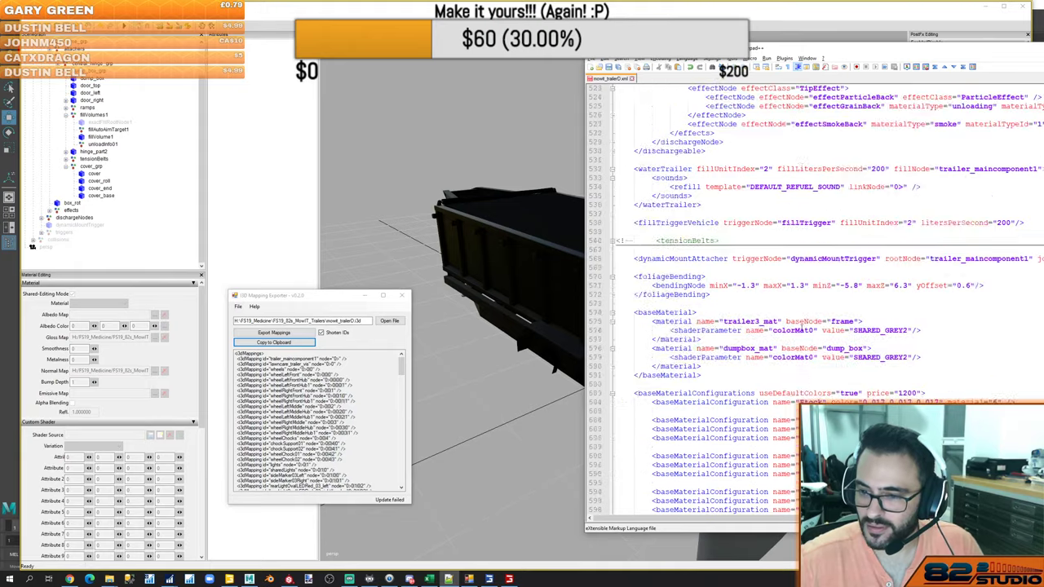
{"action": "scroll", "coordinate": [802, 344], "scroll_direction": "down", "scroll_amount": 6}
{"action": "scroll", "coordinate": [762, 270], "scroll_direction": "up", "scroll_amount": 4}
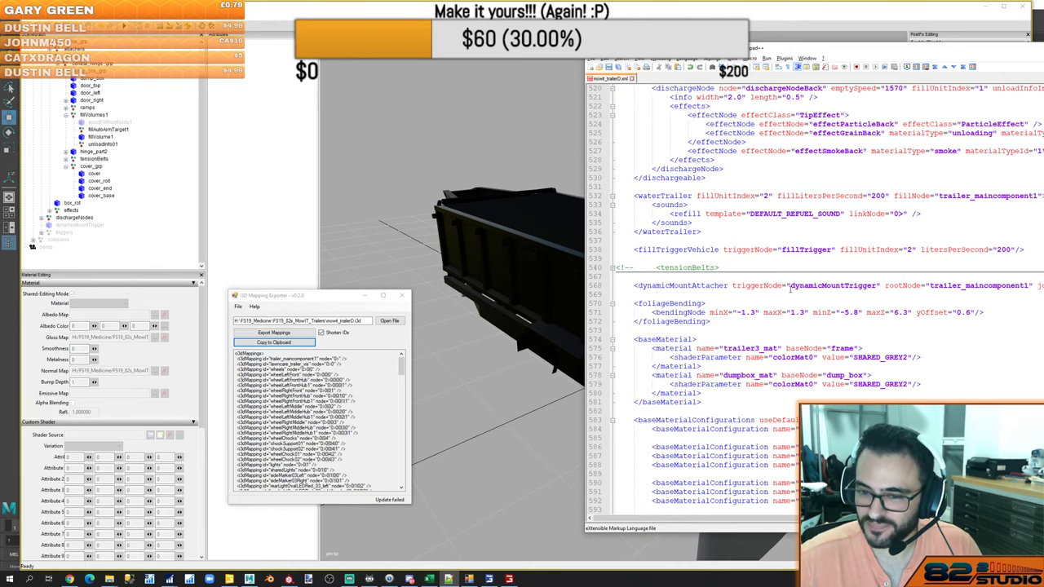
{"action": "scroll", "coordinate": [745, 303], "scroll_direction": "up", "scroll_amount": 20}
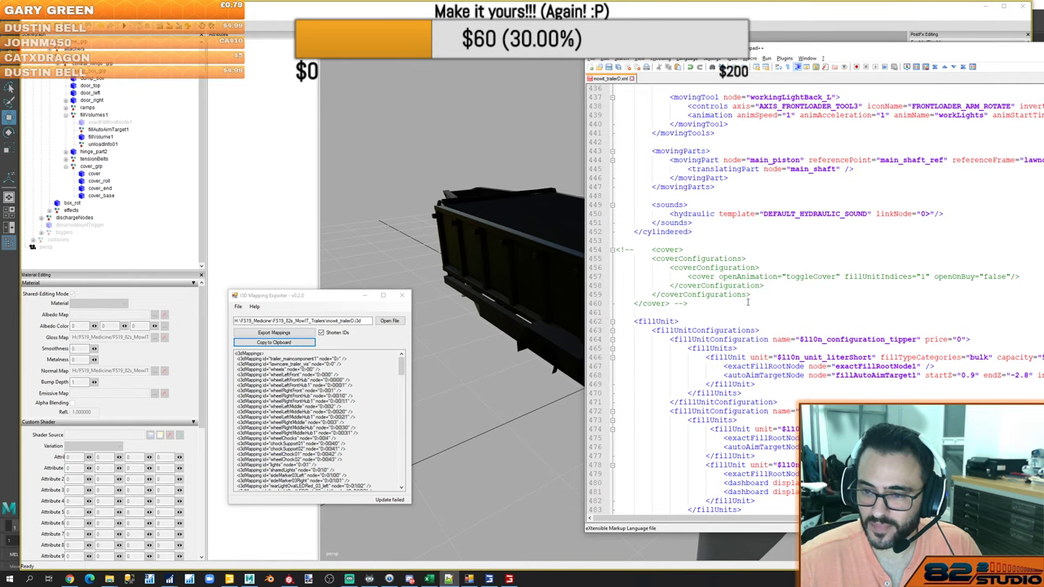
{"action": "left_click_drag", "start_coordinate": [693, 304], "coordinate": [615, 249]}
{"action": "right_click", "coordinate": [711, 270]}
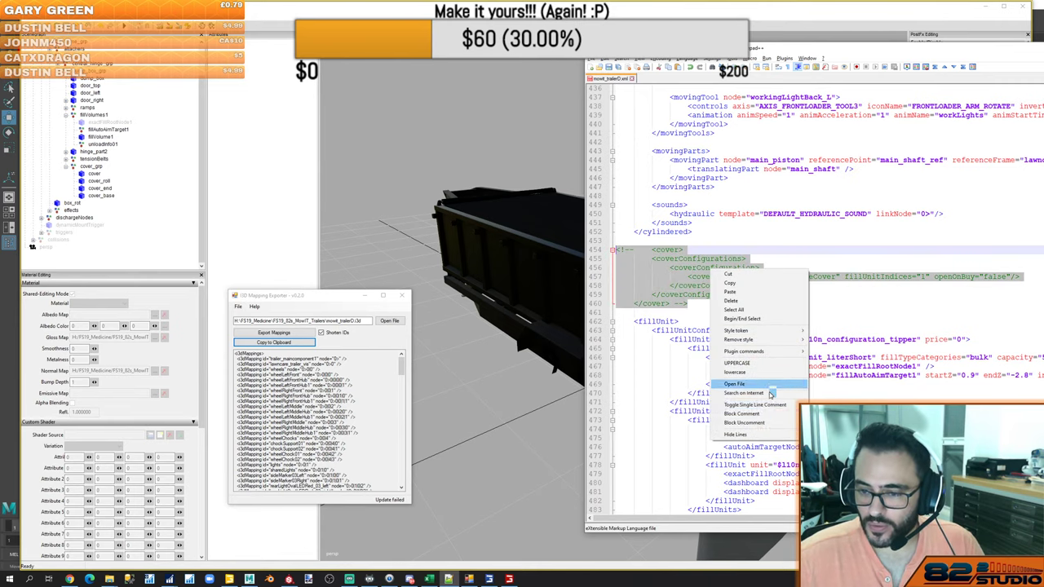
{"action": "left_click", "coordinate": [744, 423]}
{"action": "scroll", "coordinate": [761, 320], "scroll_direction": "up", "scroll_amount": 2}
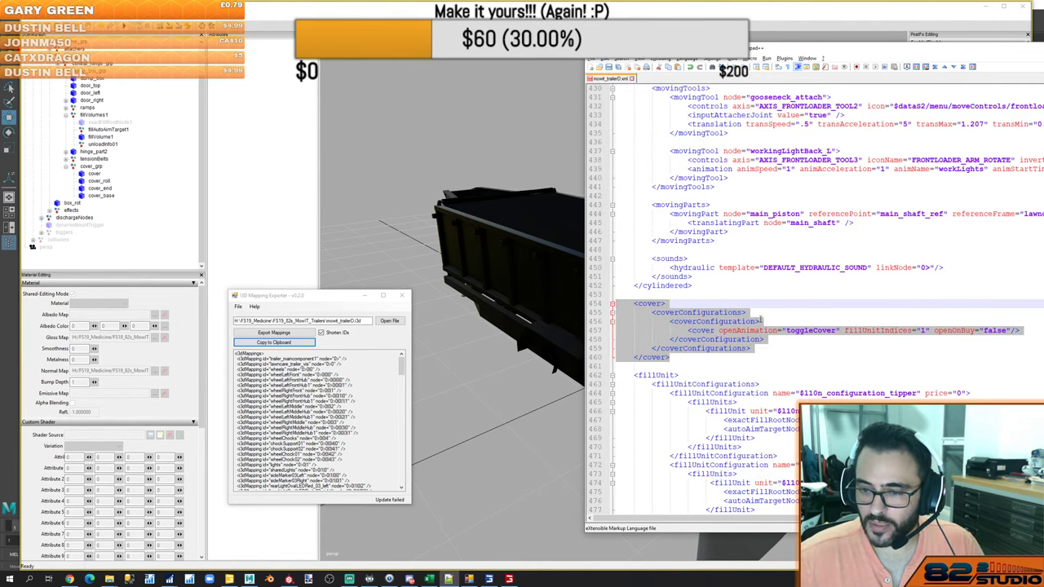
Duplicate the workLights animation block below the tipAnimationBack animation, just before the closing animations tag
{"action": "scroll", "coordinate": [761, 321], "scroll_direction": "up", "scroll_amount": 20}
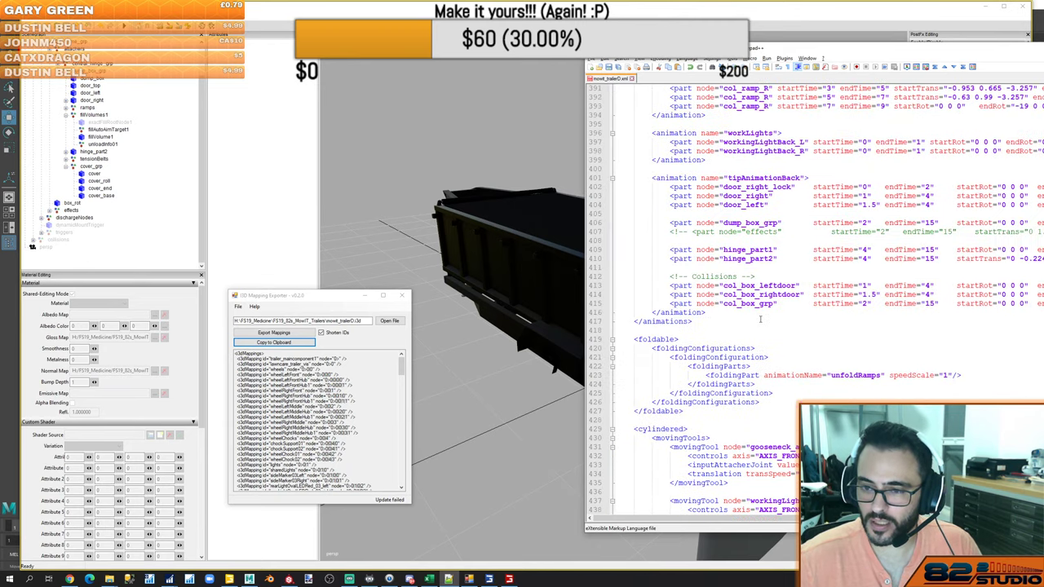
{"action": "scroll", "coordinate": [760, 321], "scroll_direction": "down", "scroll_amount": 12}
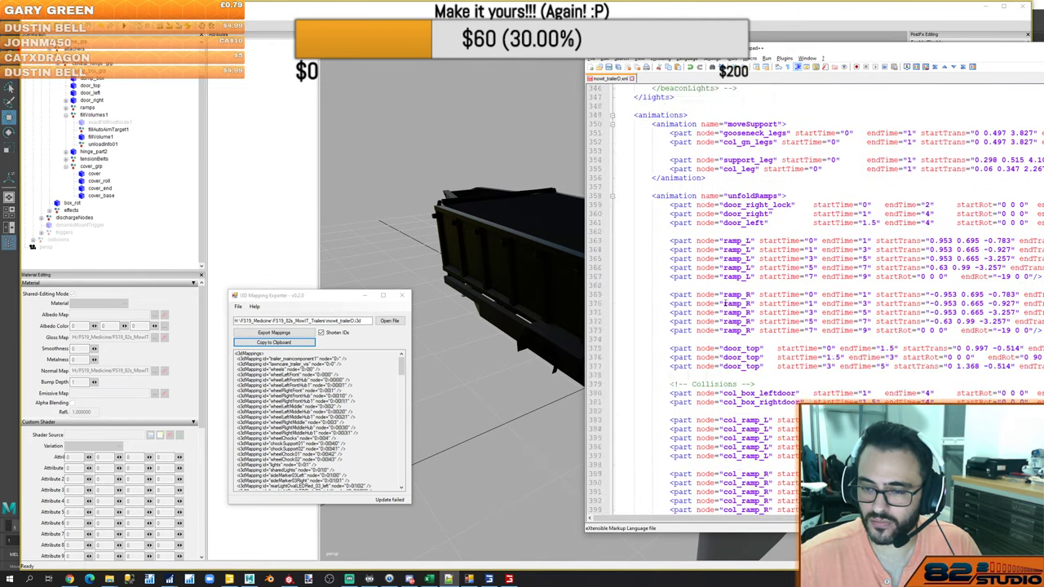
{"action": "scroll", "coordinate": [720, 242], "scroll_direction": "up", "scroll_amount": 5}
{"action": "left_click_drag", "start_coordinate": [706, 242], "coordinate": [653, 219]}
{"action": "key", "text": "ctrl+c"}
{"action": "left_click", "coordinate": [708, 393]}
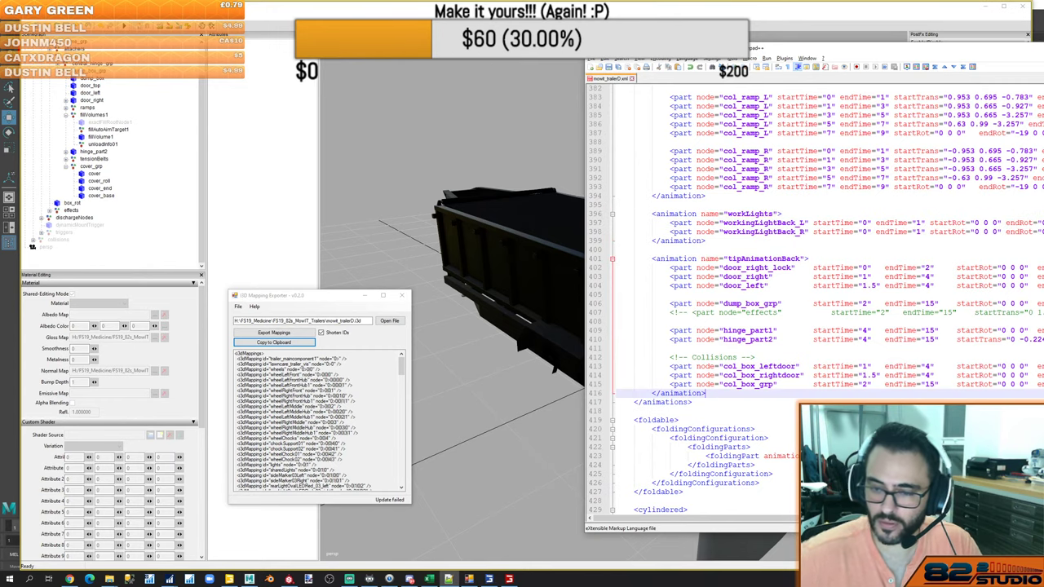
{"action": "key", "text": "Return"}
{"action": "key", "text": "Return"}
{"action": "key", "text": "ctrl+v"}
Rename the duplicated animation toggleCover, copying the name from the cover configuration's openAnimation attribute
{"action": "scroll", "coordinate": [815, 302], "scroll_direction": "down", "scroll_amount": 20}
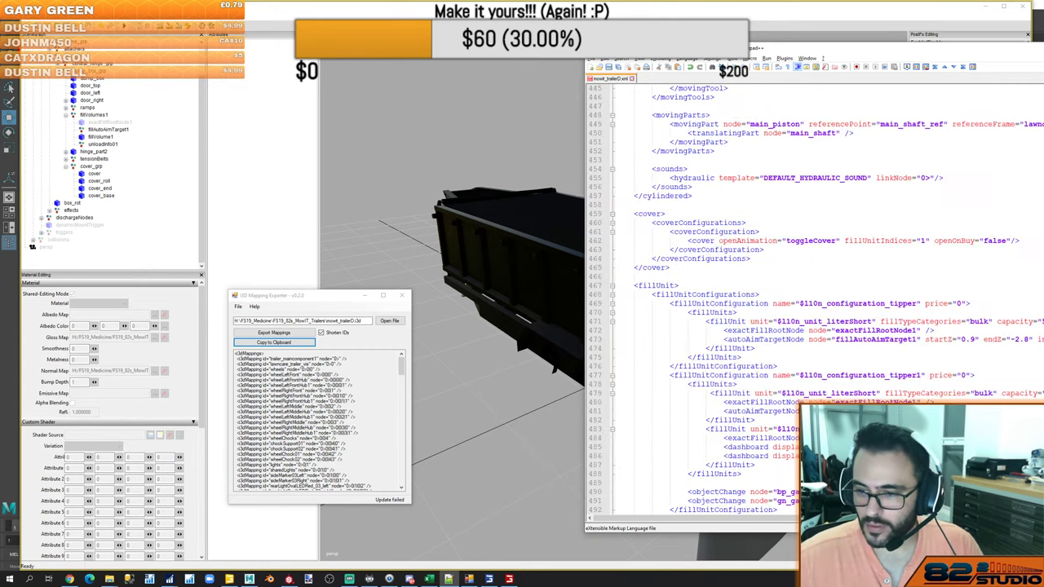
{"action": "scroll", "coordinate": [783, 359], "scroll_direction": "down", "scroll_amount": 12}
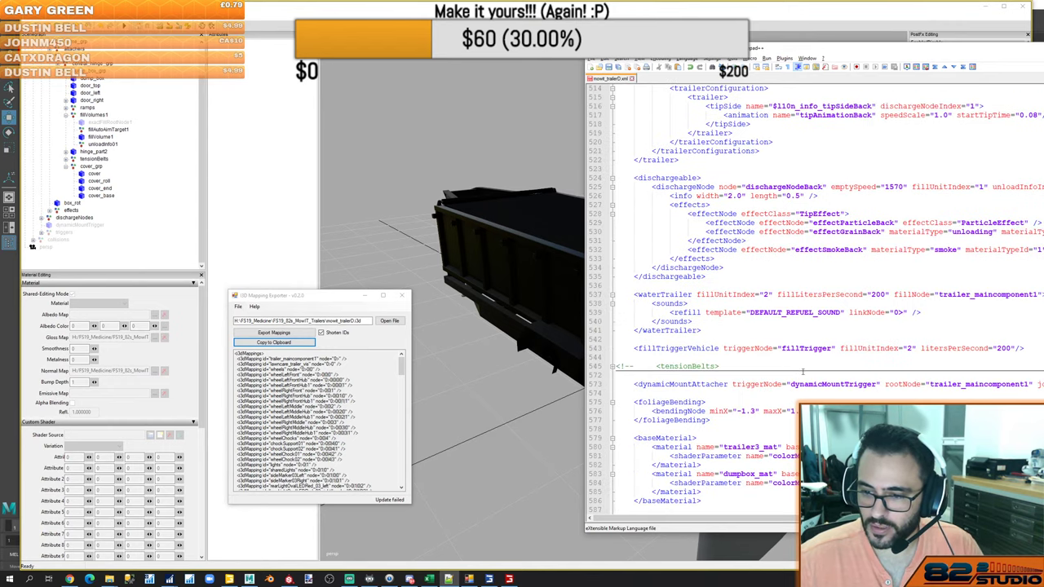
{"action": "scroll", "coordinate": [808, 365], "scroll_direction": "up", "scroll_amount": 20}
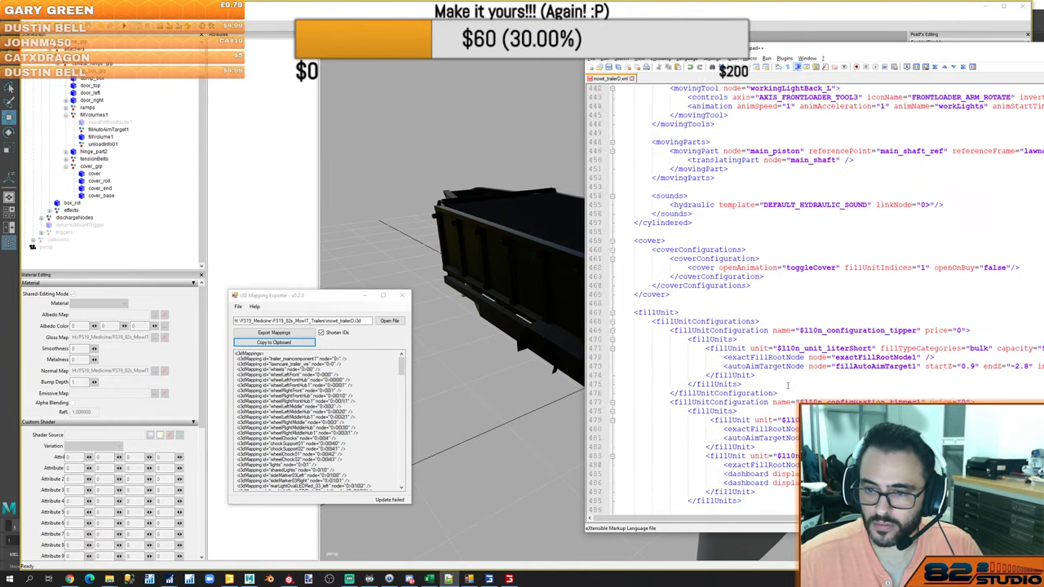
{"action": "double_click", "coordinate": [813, 295]}
{"action": "scroll", "coordinate": [846, 312], "scroll_direction": "up", "scroll_amount": 14}
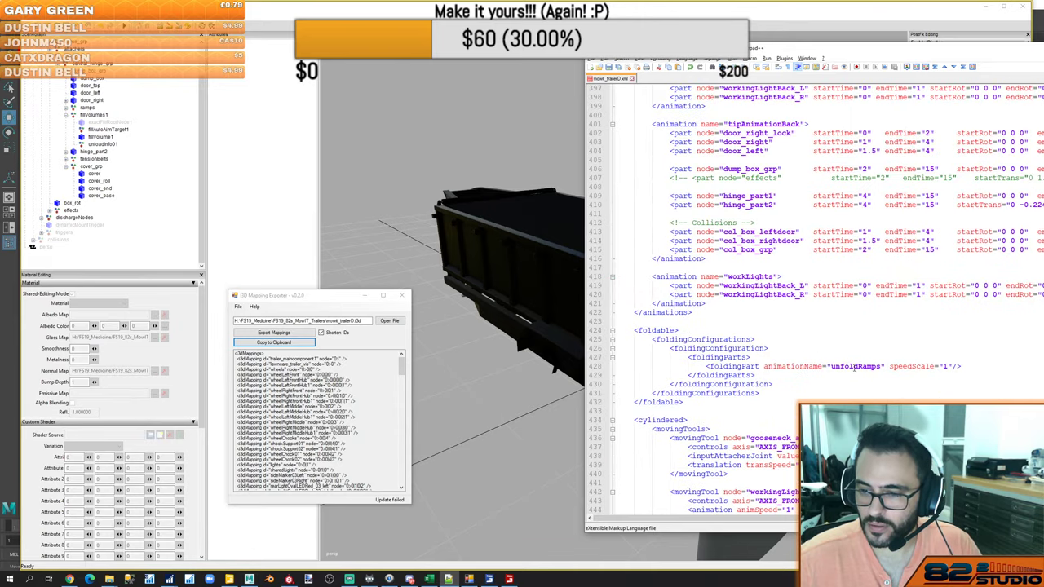
{"action": "scroll", "coordinate": [854, 367], "scroll_direction": "up", "scroll_amount": 5}
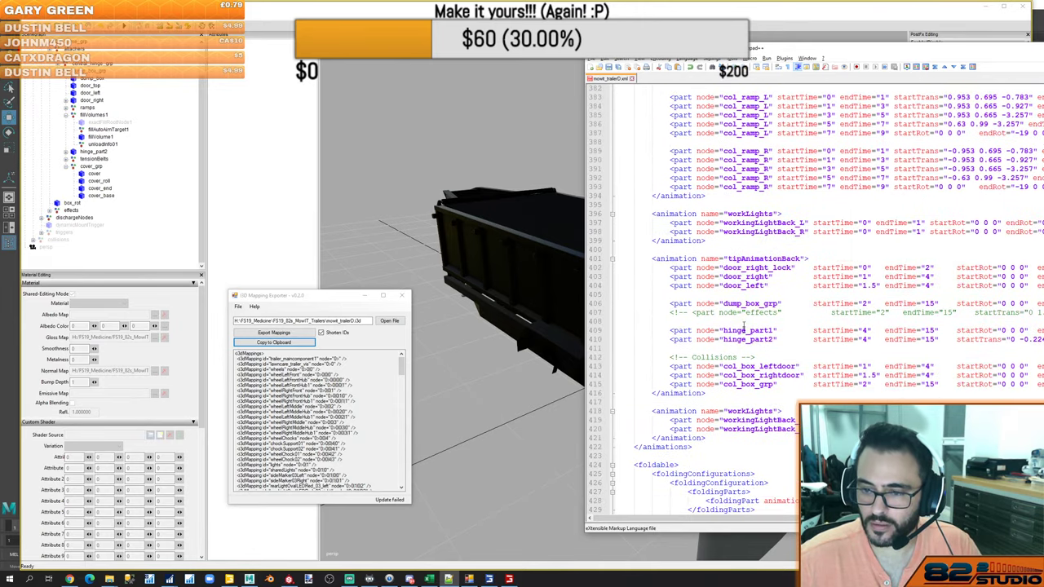
{"action": "double_click", "coordinate": [741, 412]}
{"action": "key", "text": "ctrl+v"}
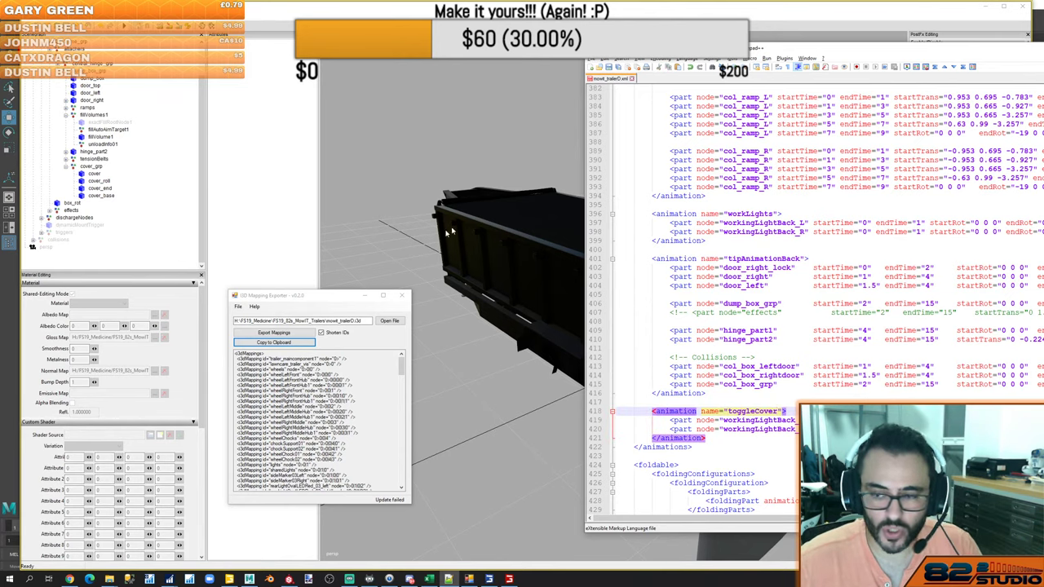
Replace the first part's node name in the toggleCover animation with cover_roll
{"action": "double_click", "coordinate": [761, 420]}
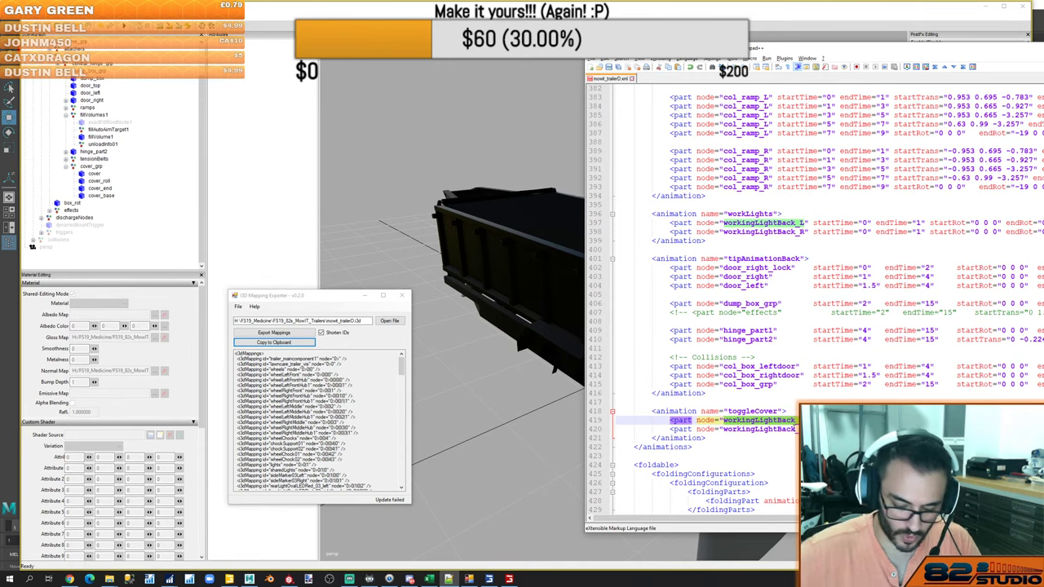
{"action": "type", "text": "cover_r"}
{"action": "key", "text": "BackSpace"}
{"action": "key", "text": "BackSpace"}
{"action": "key", "text": "BackSpace"}
{"action": "key", "text": "BackSpace"}
{"action": "key", "text": "BackSpace"}
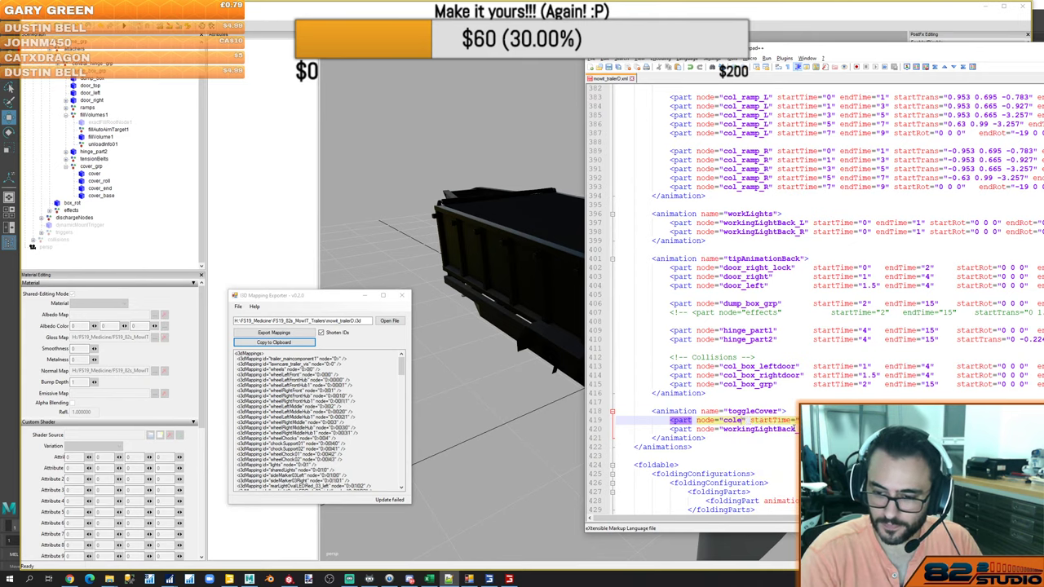
{"action": "type", "text": "ver_r"}
{"action": "key", "text": "Return"}
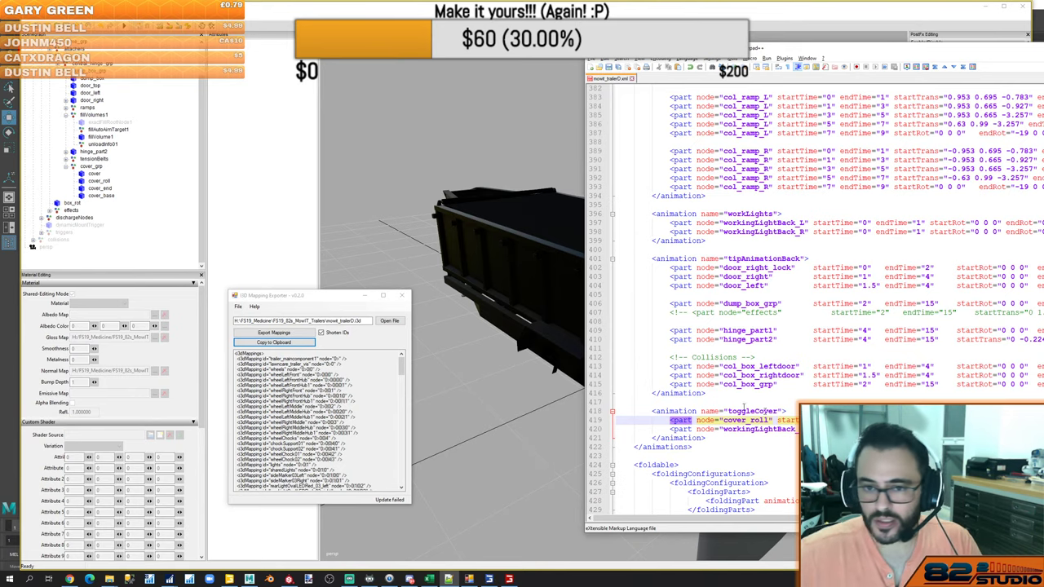
Switch to GIANTS Editor, try rotating cover_roll about its X axis, and undo the rotation
{"action": "left_click", "coordinate": [94, 174]}
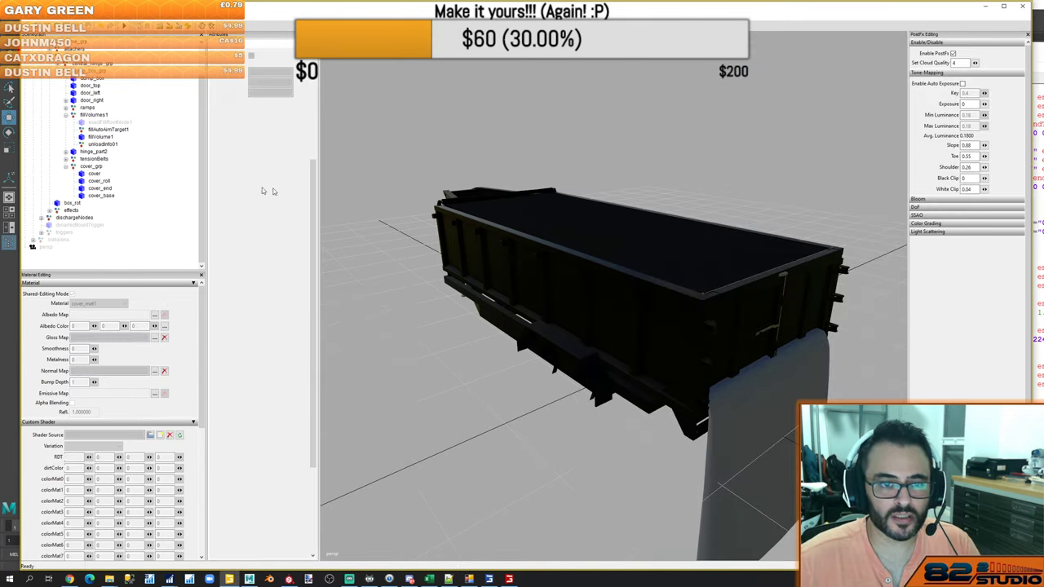
{"action": "left_click", "coordinate": [101, 180]}
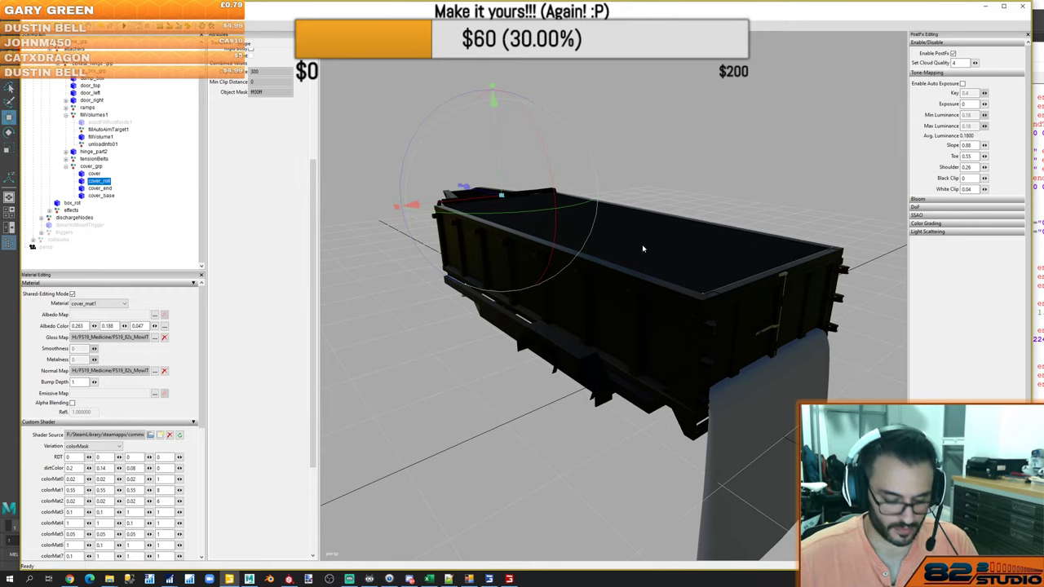
{"action": "key", "text": "f"}
{"action": "left_click_drag", "start_coordinate": [673, 303], "coordinate": [607, 237]}
{"action": "scroll", "coordinate": [264, 153], "scroll_direction": "up", "scroll_amount": 3}
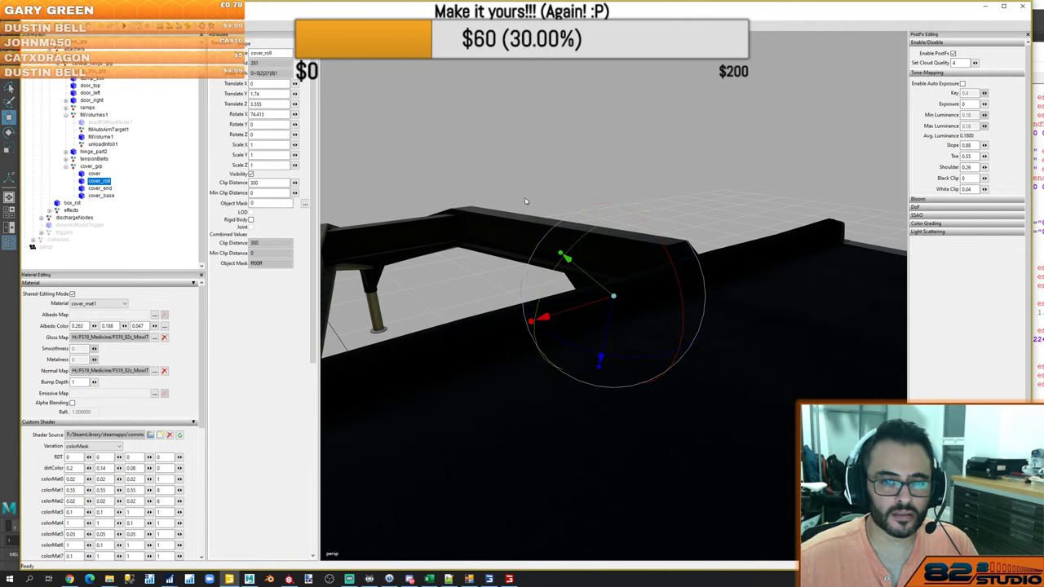
{"action": "key", "text": "ctrl+z"}
{"action": "key", "text": "alt+Tab"}
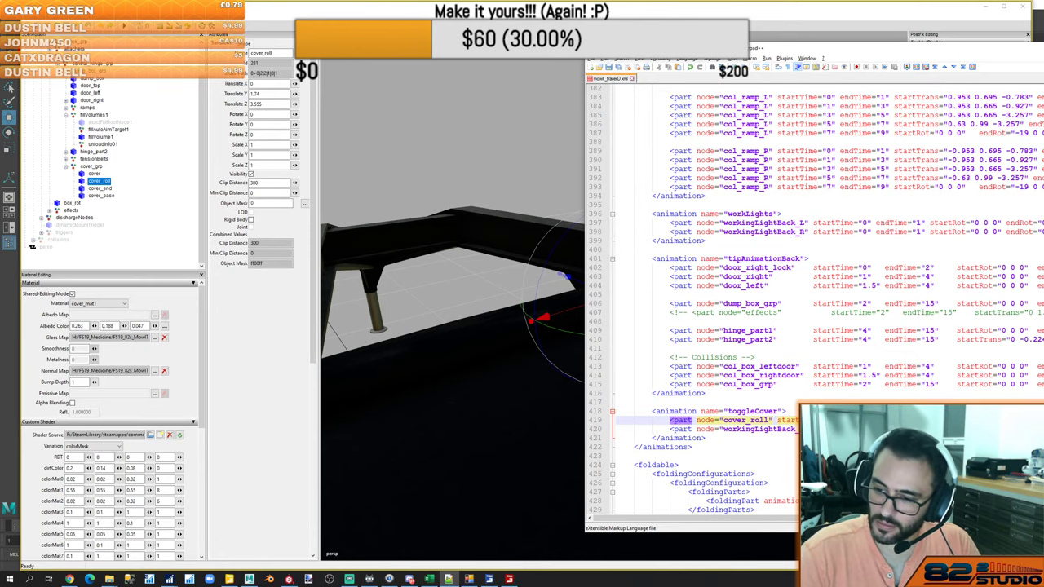
Set the cover_roll part's endTime to 2 and change the second part's node in toggleCover to cover
{"action": "double_click", "coordinate": [883, 420]}
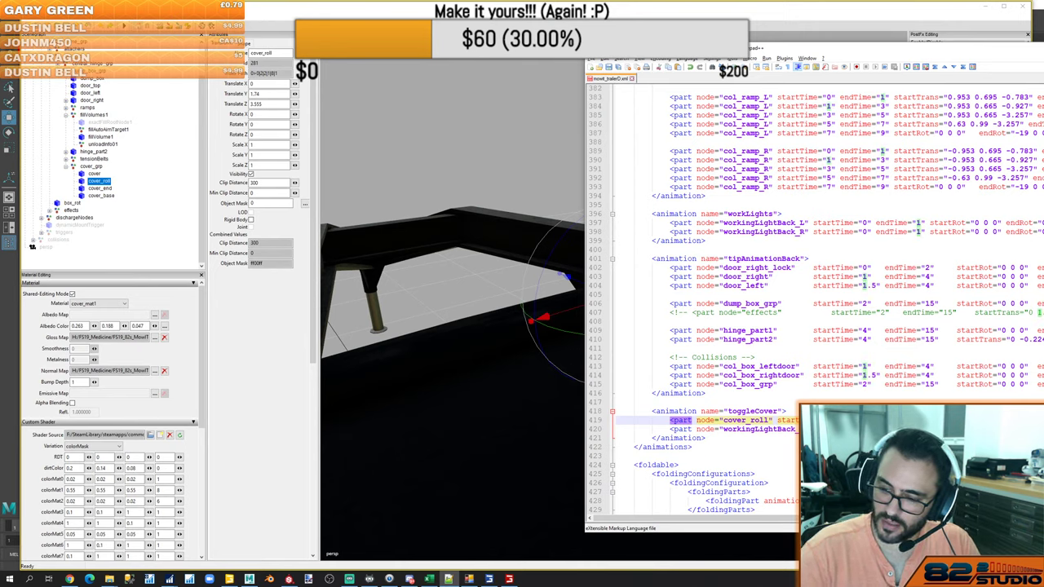
{"action": "type", "text": "2"}
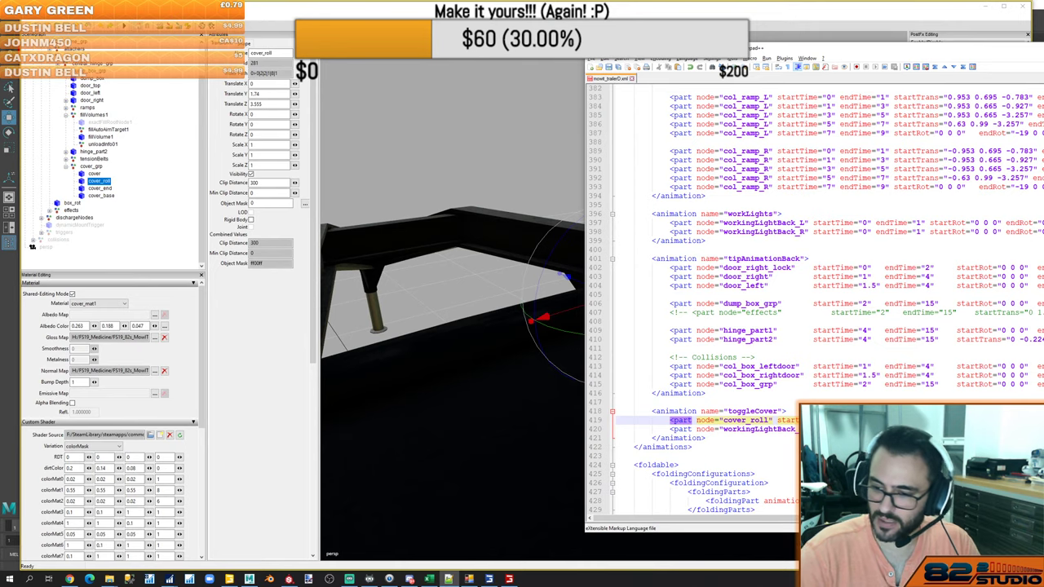
{"action": "left_click", "coordinate": [914, 429]}
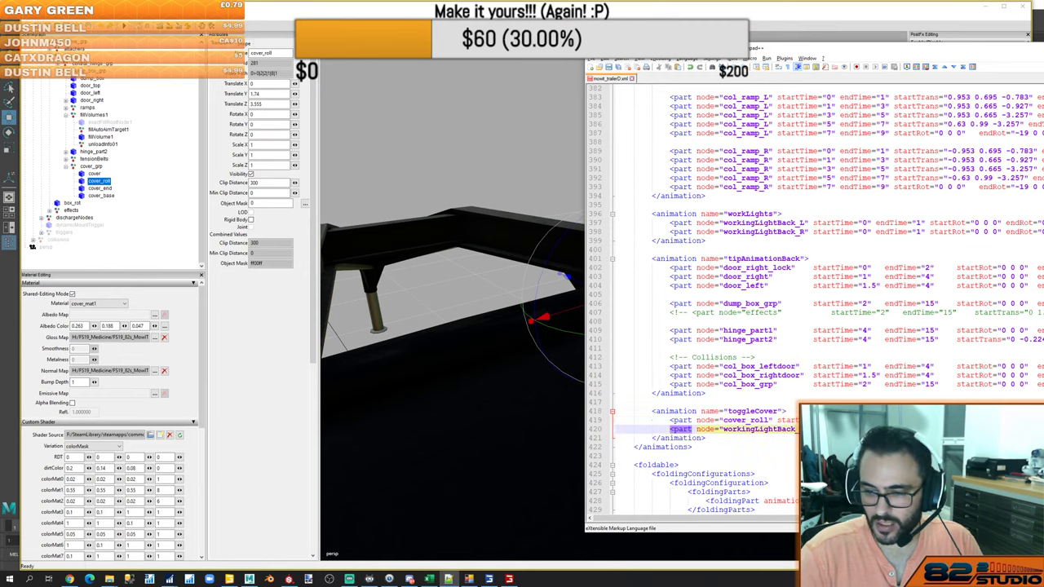
{"action": "double_click", "coordinate": [762, 429]}
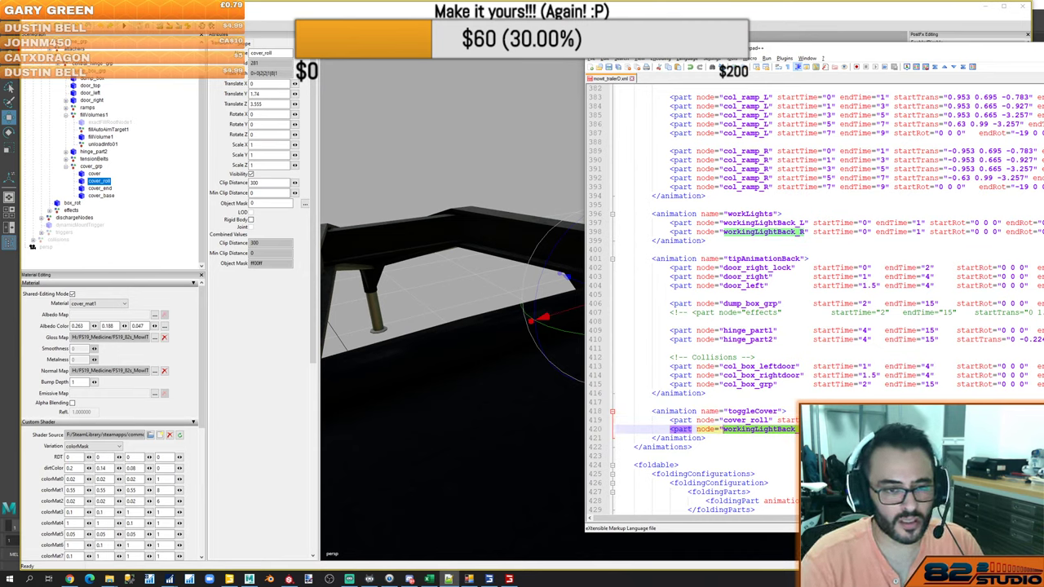
{"action": "type", "text": "cover\" startTime="}
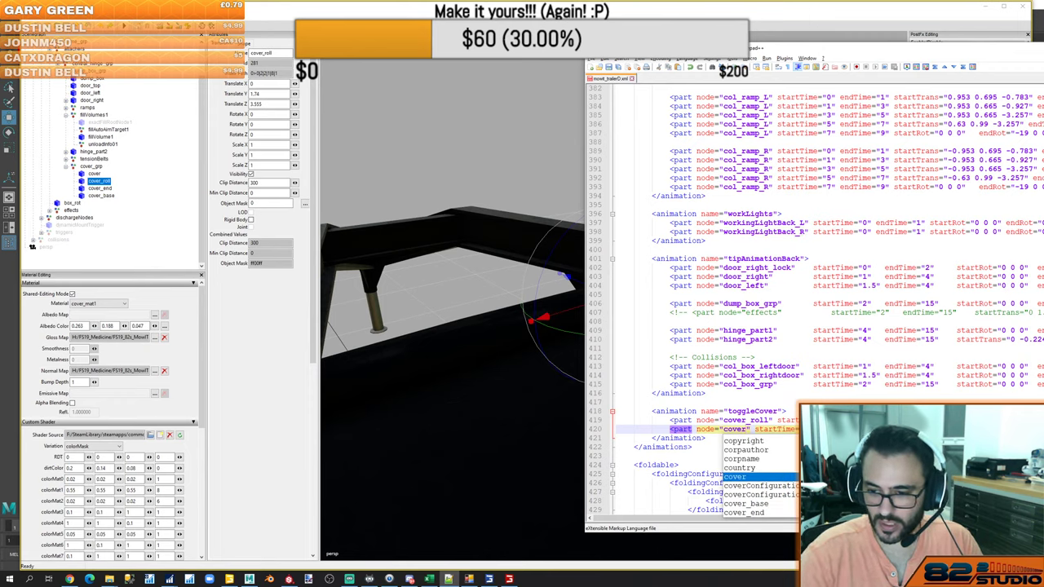
{"action": "key", "text": "Escape"}
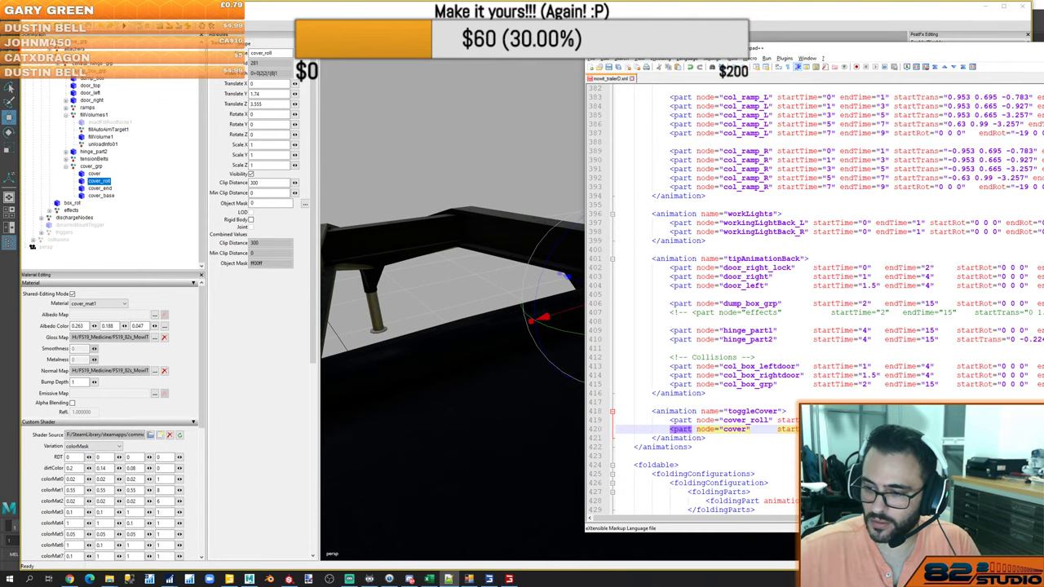
Try scaling the cover mesh along its Z axis in GIANTS Editor, and restore its original scale
{"action": "left_click", "coordinate": [96, 175]}
{"action": "left_click", "coordinate": [95, 174]}
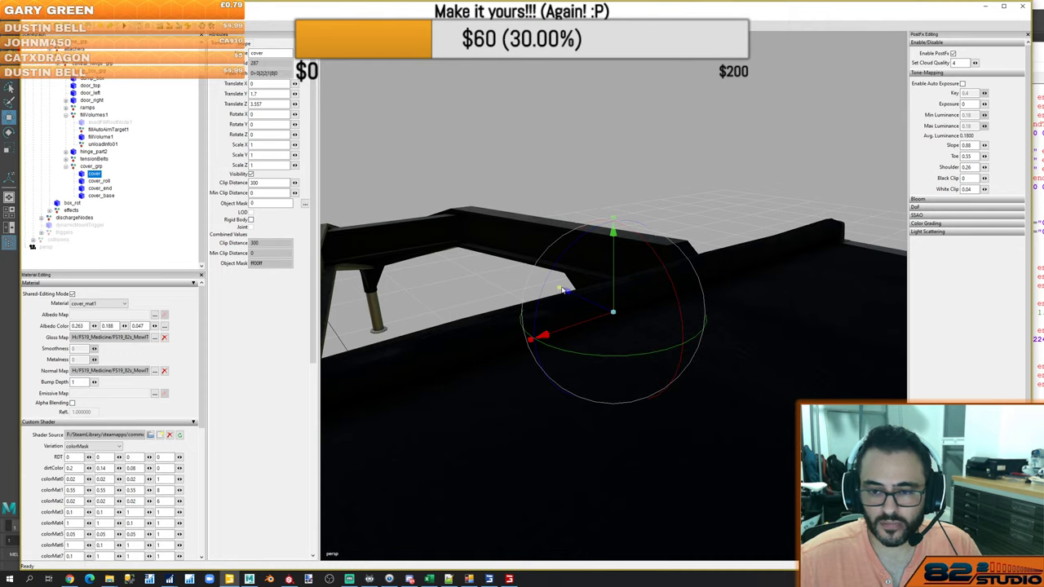
{"action": "left_click_drag", "start_coordinate": [561, 290], "coordinate": [786, 483]}
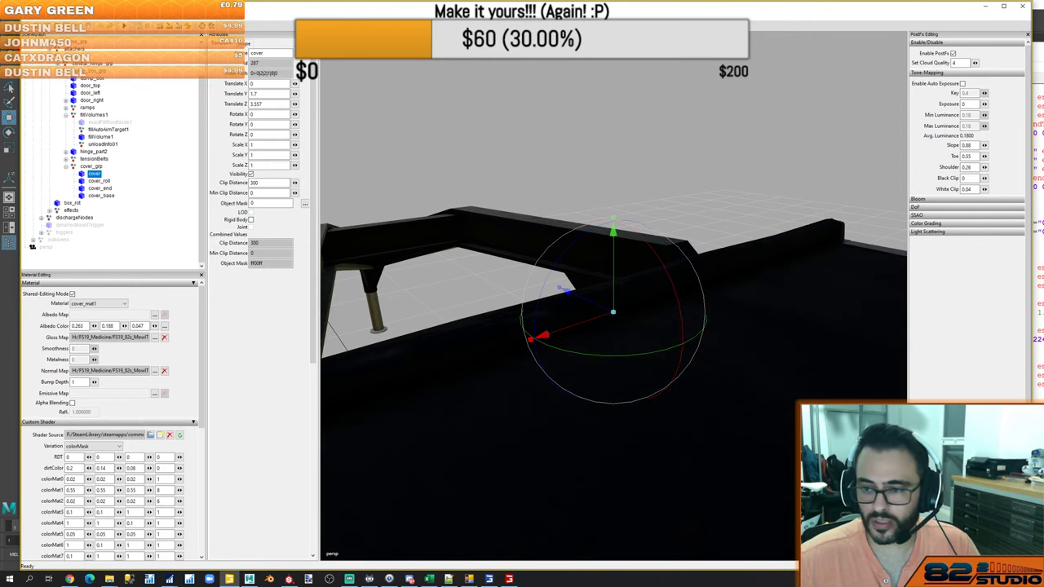
{"action": "key", "text": "alt+Tab"}
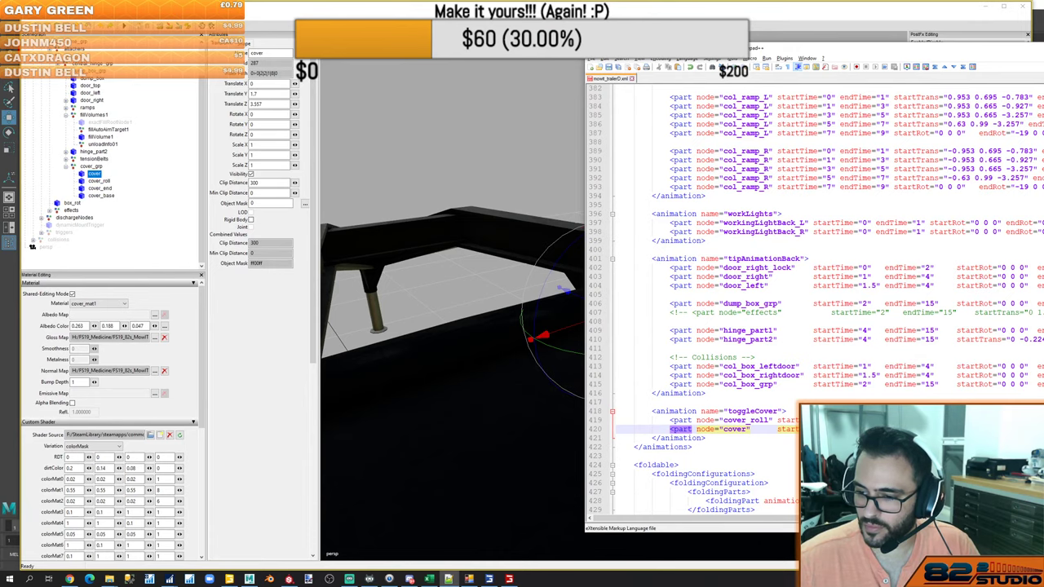
{"action": "double_click", "coordinate": [970, 429]}
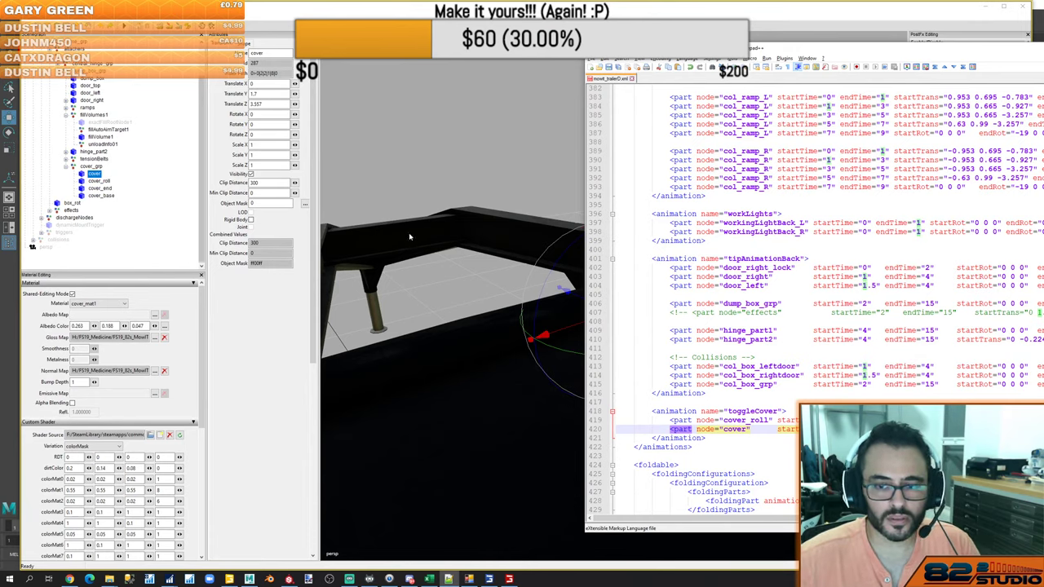
{"action": "left_click", "coordinate": [563, 292]}
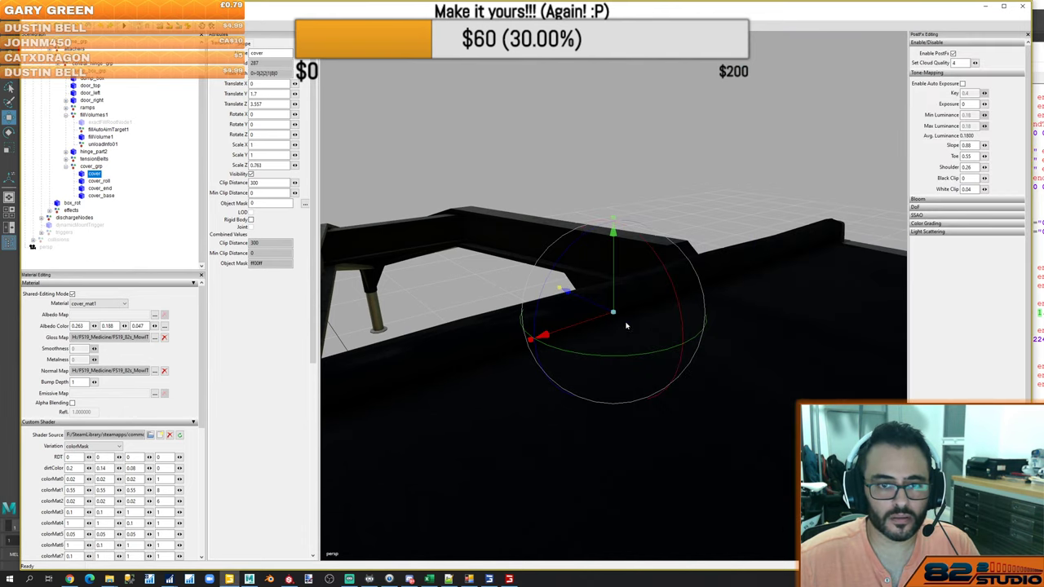
{"action": "key", "text": "alt+Tab"}
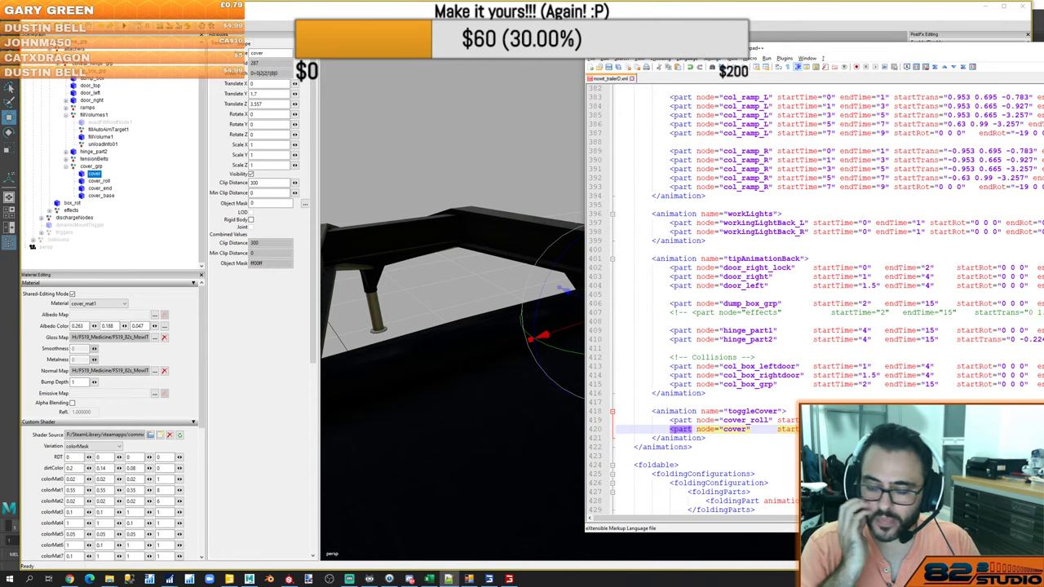
Duplicate the cover_roll part line below the cover line and change the copy's node to cover_end
{"action": "key", "text": "Up"}
{"action": "key", "text": "shift+End"}
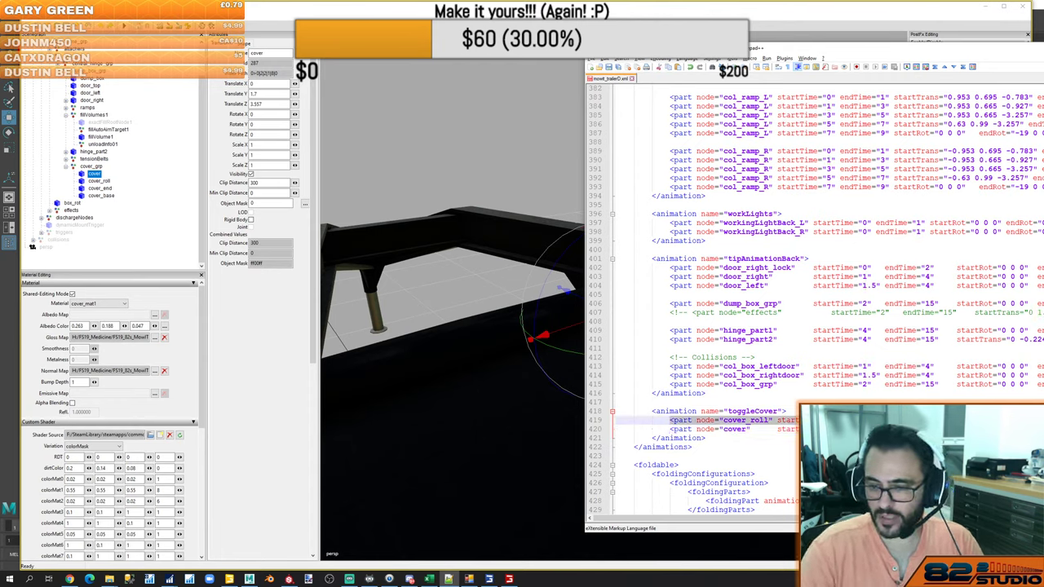
{"action": "key", "text": "ctrl+c"}
{"action": "key", "text": "Down"}
{"action": "key", "text": "Return"}
{"action": "key", "text": "ctrl+v"}
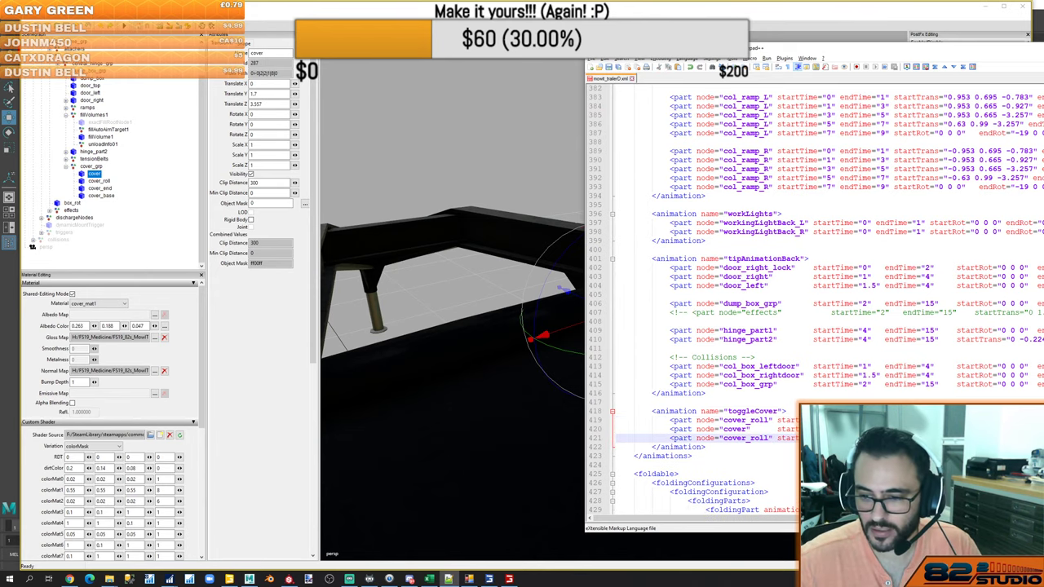
{"action": "double_click", "coordinate": [755, 441]}
{"action": "type", "text": "cover_en"}
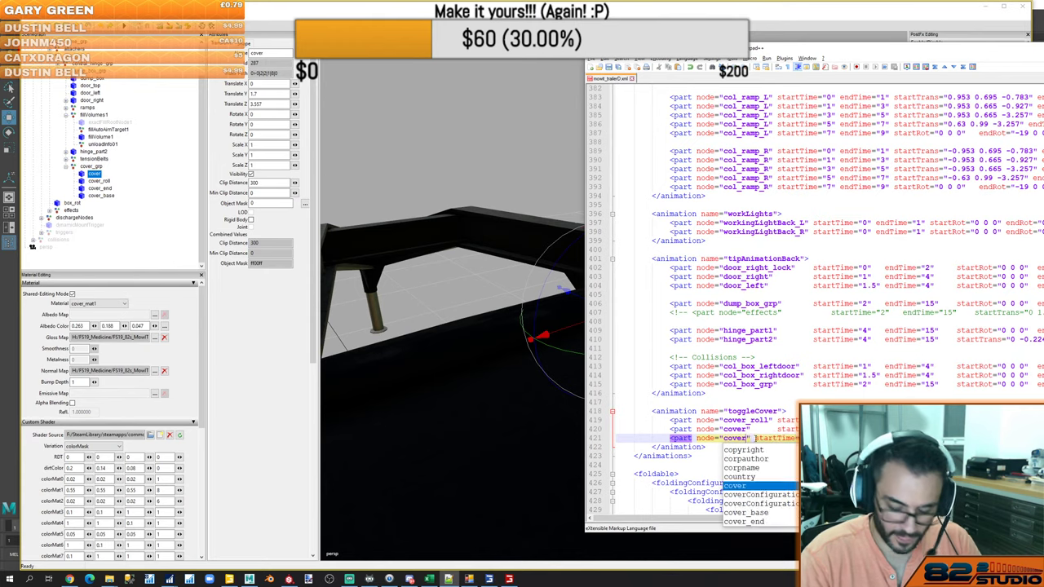
{"action": "key", "text": "Return"}
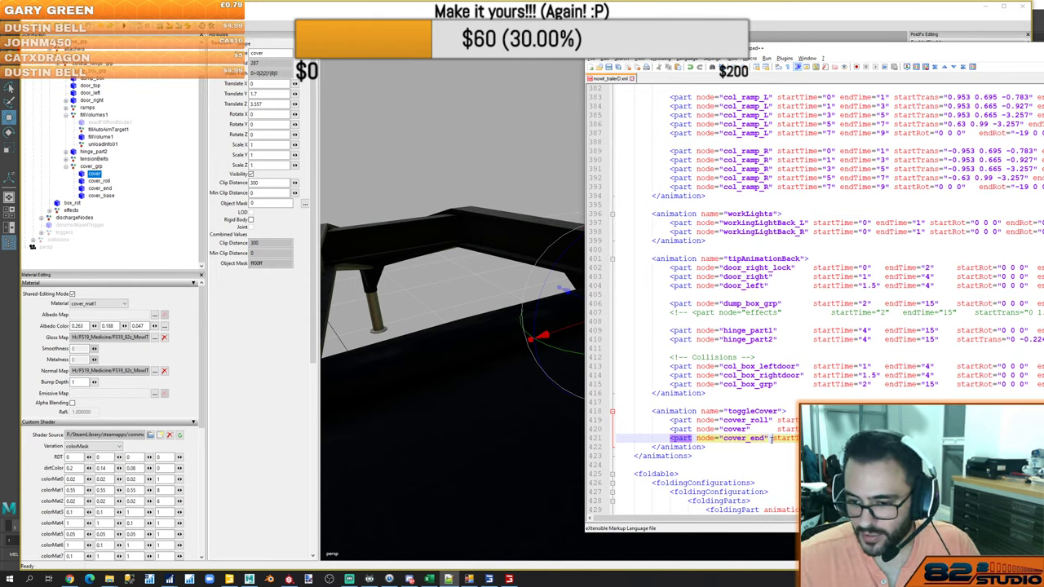
{"action": "left_click", "coordinate": [771, 439]}
Update the timing of the cover_roll and cover parts in the toggleCover animation so their endTime is 5
{"action": "double_click", "coordinate": [884, 429]}
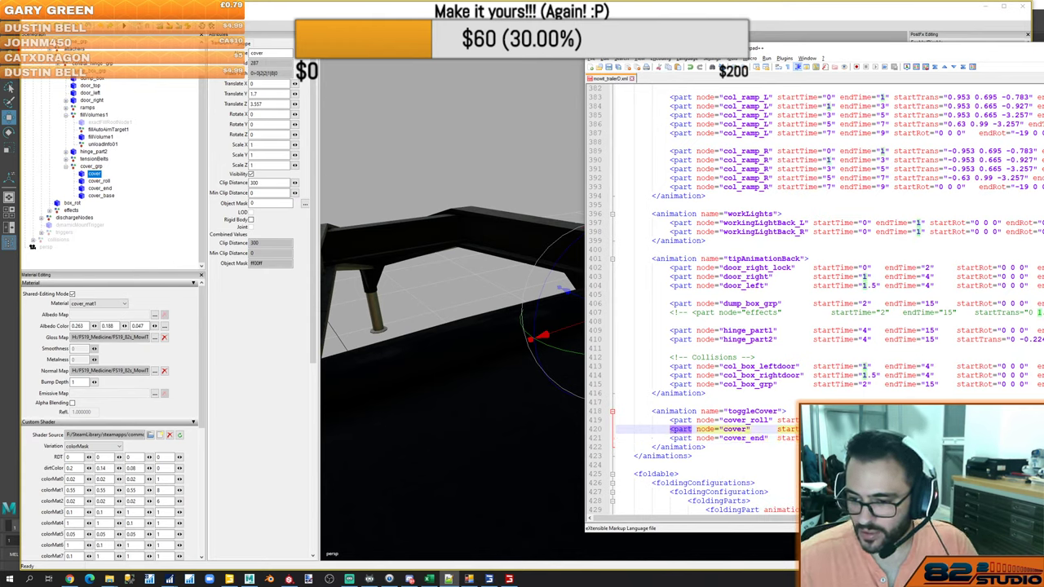
{"action": "type", "text": "2"}
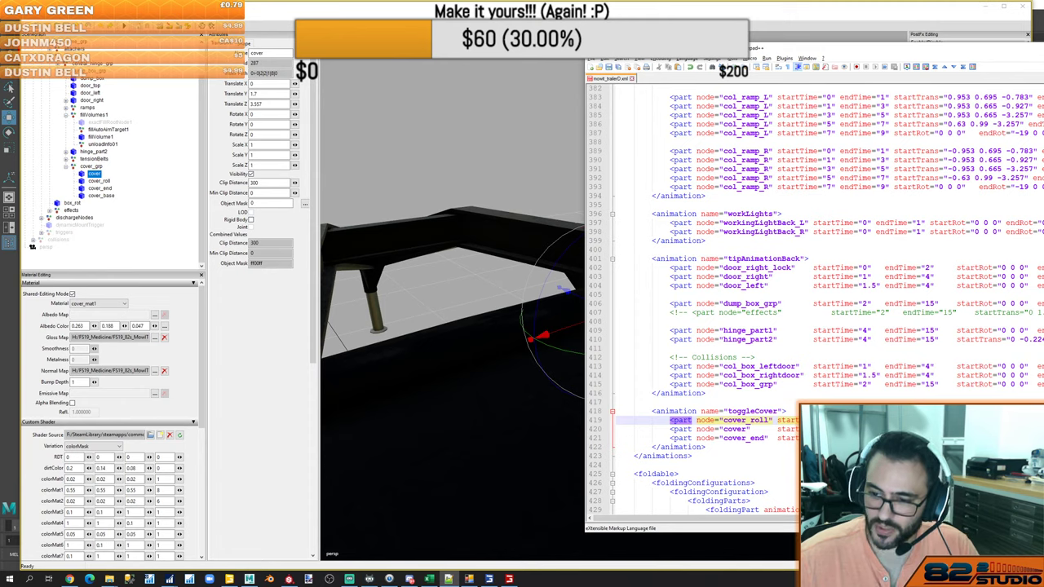
{"action": "left_click", "coordinate": [815, 429]}
Reuse the startTrans attribute from the col_ramp_R animation line in the cover_end part of toggleCover
{"action": "double_click", "coordinate": [907, 186]}
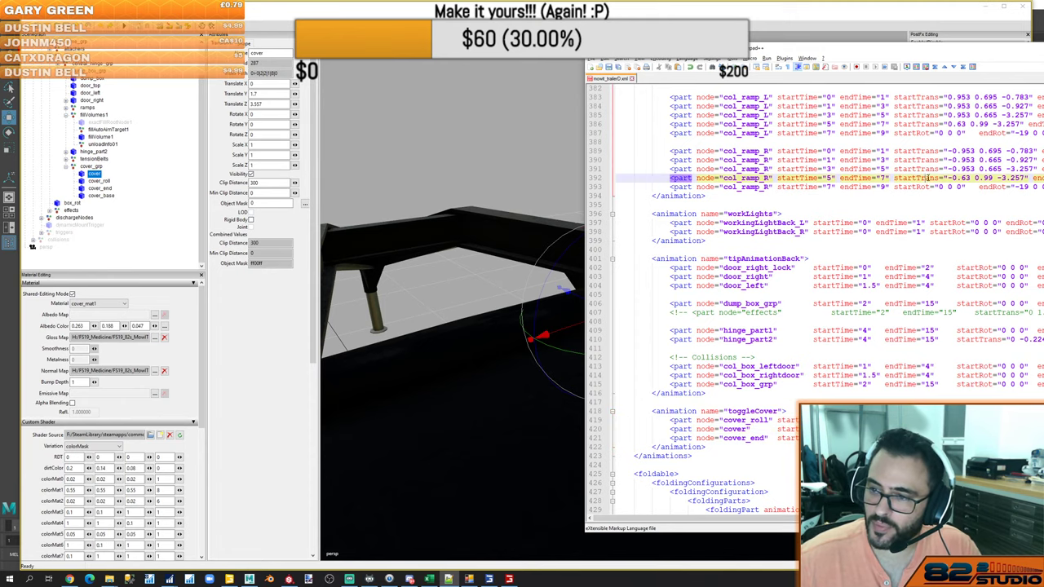
{"action": "left_click", "coordinate": [681, 438]}
{"action": "left_click", "coordinate": [913, 438]}
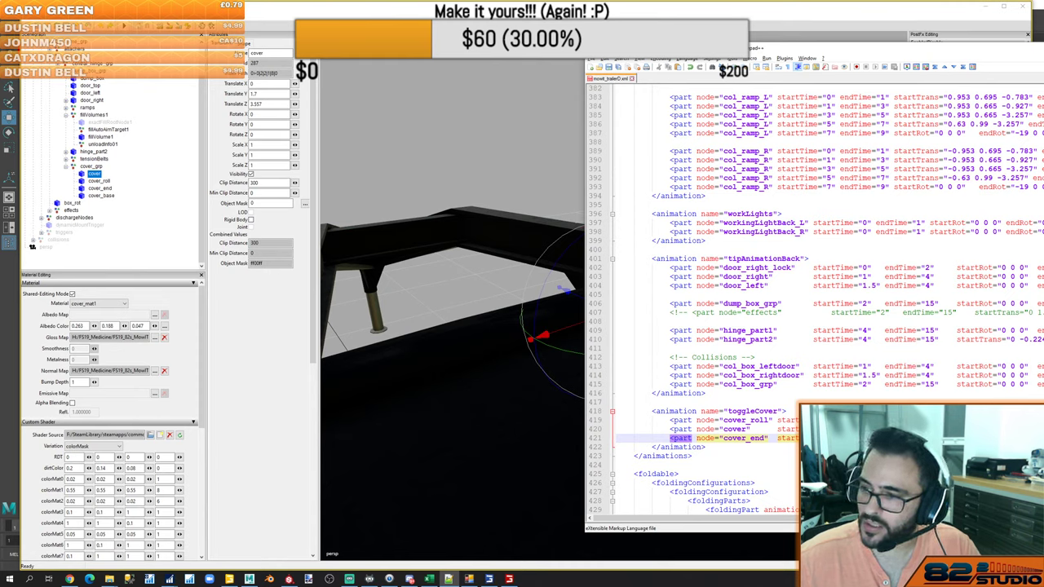
{"action": "left_click", "coordinate": [979, 178]}
{"action": "left_click", "coordinate": [913, 438]}
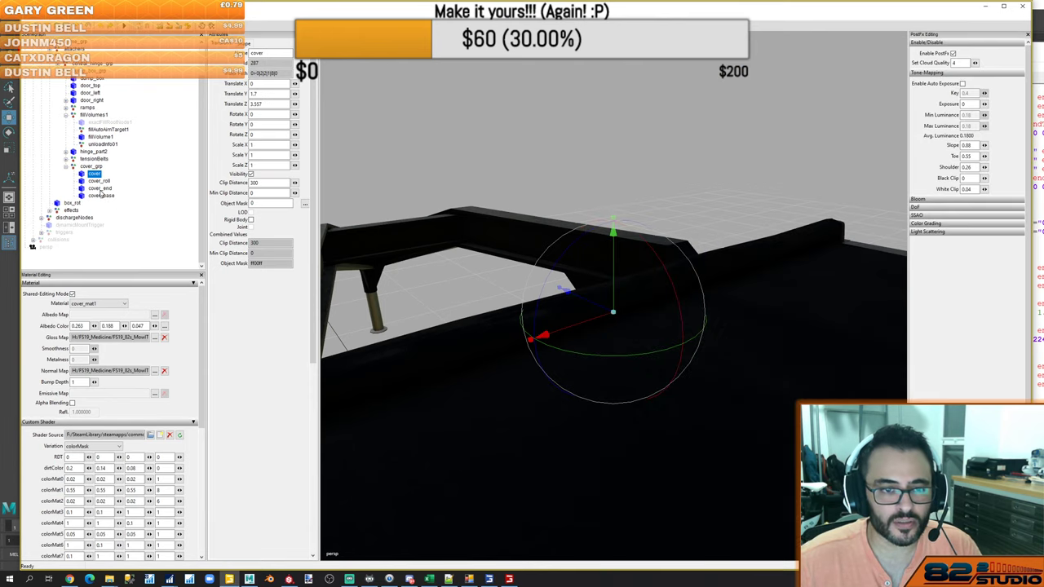
Take cover_end's translation from GIANTS Editor and enter 0 1.69 -1.691 as its startTrans in the XML
{"action": "left_click", "coordinate": [100, 190]}
{"action": "left_click", "coordinate": [101, 189]}
{"action": "key", "text": "alt+Tab"}
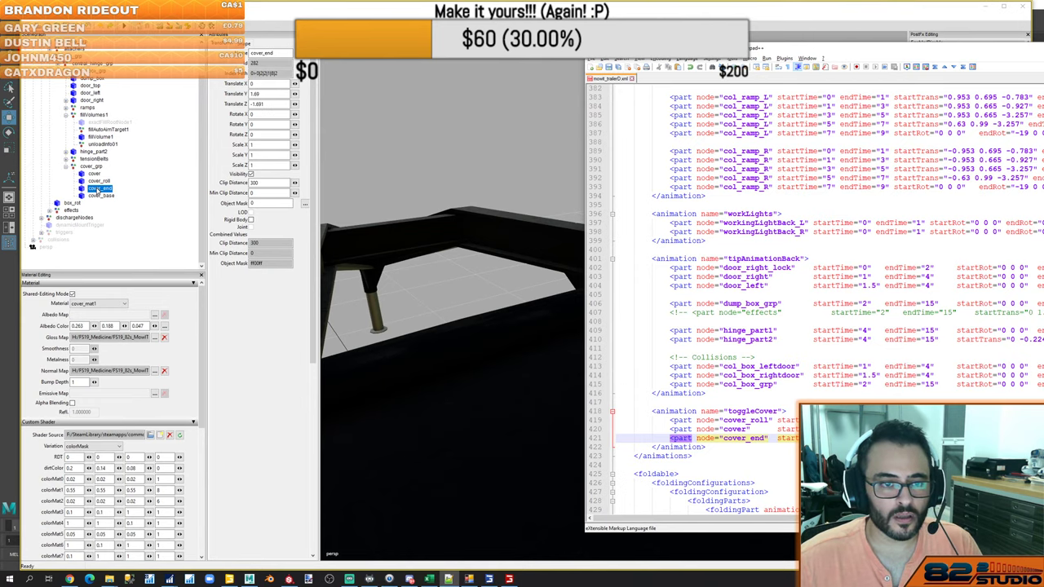
In GIANTS Editor, move cover_end along its Z axis to about 3.518, beside the cover roll at the front of the dumpster
{"action": "left_click", "coordinate": [98, 189]}
{"action": "left_click_drag", "start_coordinate": [416, 320], "coordinate": [501, 322], "text": "alt"}
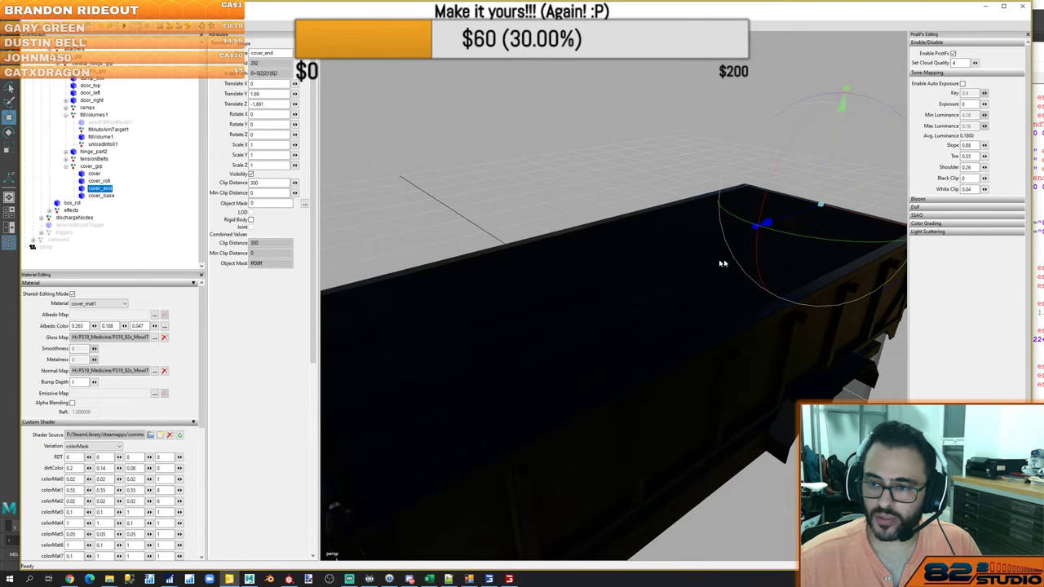
{"action": "left_click_drag", "start_coordinate": [801, 220], "coordinate": [566, 311]}
{"action": "middle_click_drag", "start_coordinate": [566, 311], "coordinate": [500, 315], "text": "alt"}
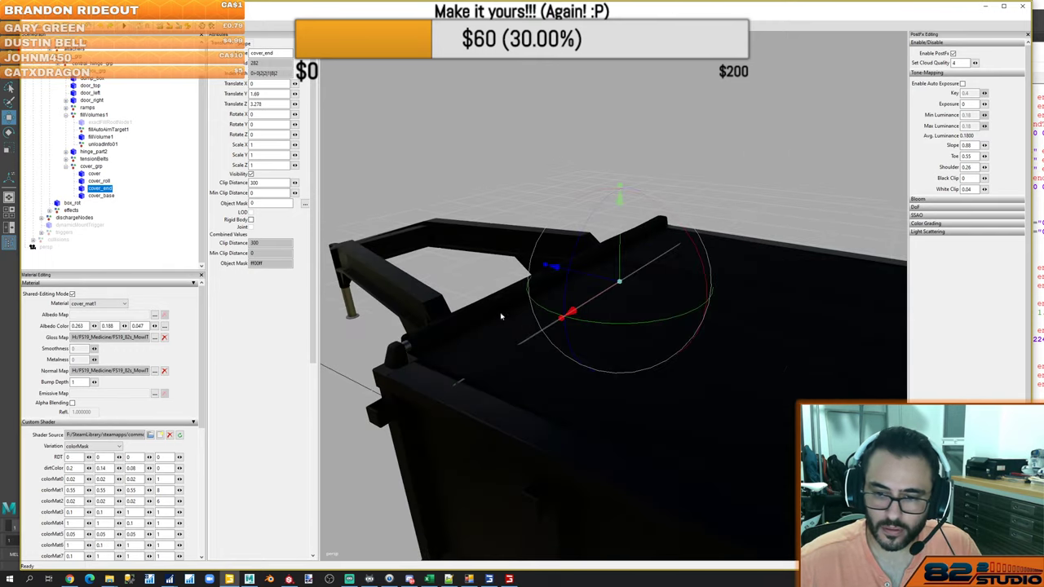
{"action": "key", "text": "f"}
{"action": "left_click_drag", "start_coordinate": [541, 335], "coordinate": [484, 345], "text": "alt"}
{"action": "middle_click_drag", "start_coordinate": [485, 345], "coordinate": [530, 320], "text": "alt"}
{"action": "scroll", "coordinate": [529, 320], "scroll_direction": "down", "scroll_amount": 5}
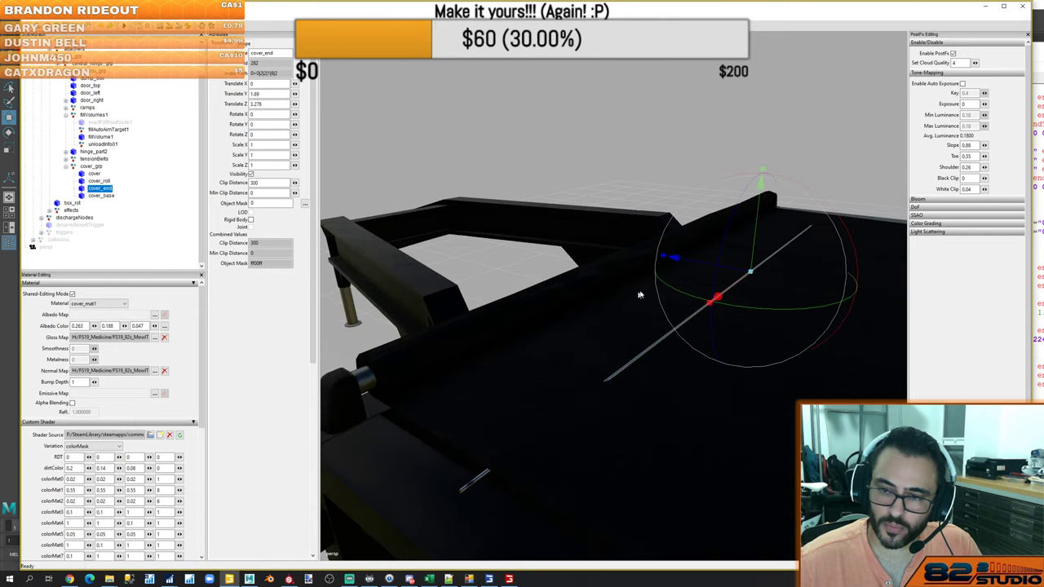
{"action": "left_click_drag", "start_coordinate": [676, 256], "coordinate": [632, 236]}
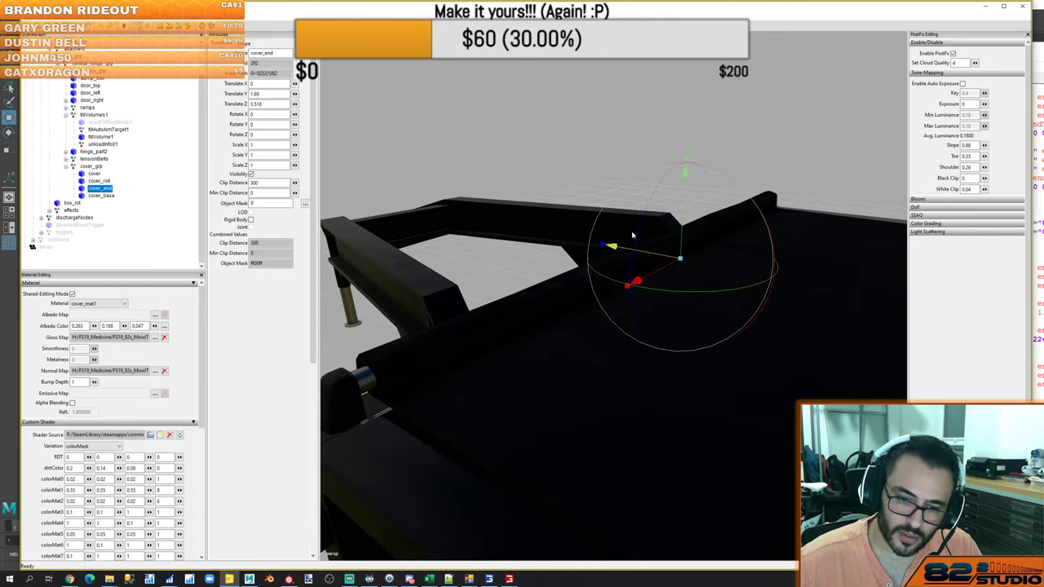
{"action": "left_click_drag", "start_coordinate": [568, 311], "coordinate": [617, 292], "text": "alt"}
{"action": "middle_click_drag", "start_coordinate": [616, 291], "coordinate": [616, 288]}
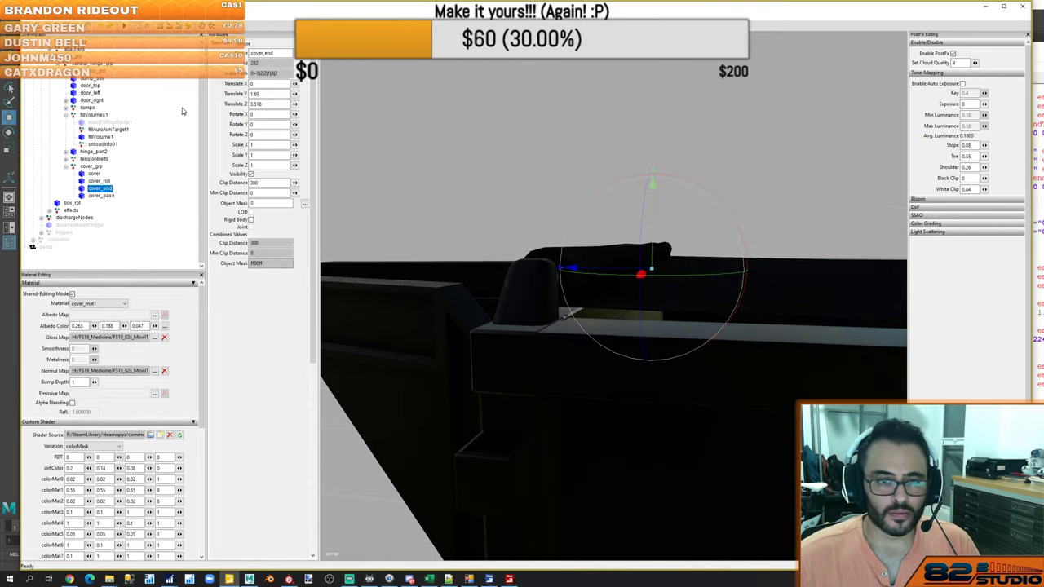
Copy cover_end's Translate Z value 3.518 and use it for the part's end translation in the toggleCover animation
{"action": "left_click_drag", "start_coordinate": [265, 104], "coordinate": [237, 104]}
{"action": "key", "text": "alt+Tab"}
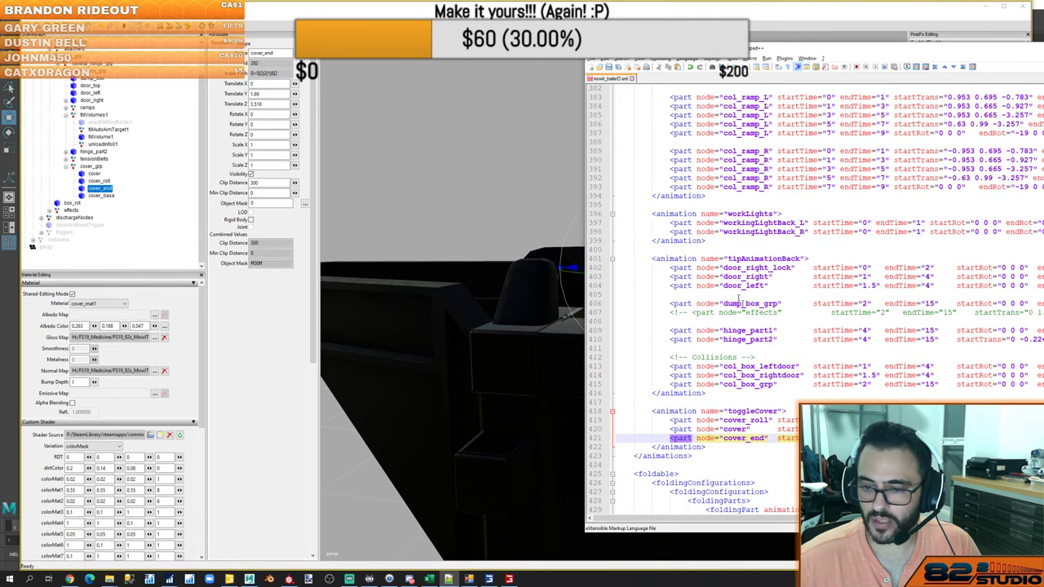
{"action": "scroll", "coordinate": [783, 244], "scroll_direction": "down", "scroll_amount": 20}
{"action": "scroll", "coordinate": [759, 255], "scroll_direction": "up", "scroll_amount": 13}
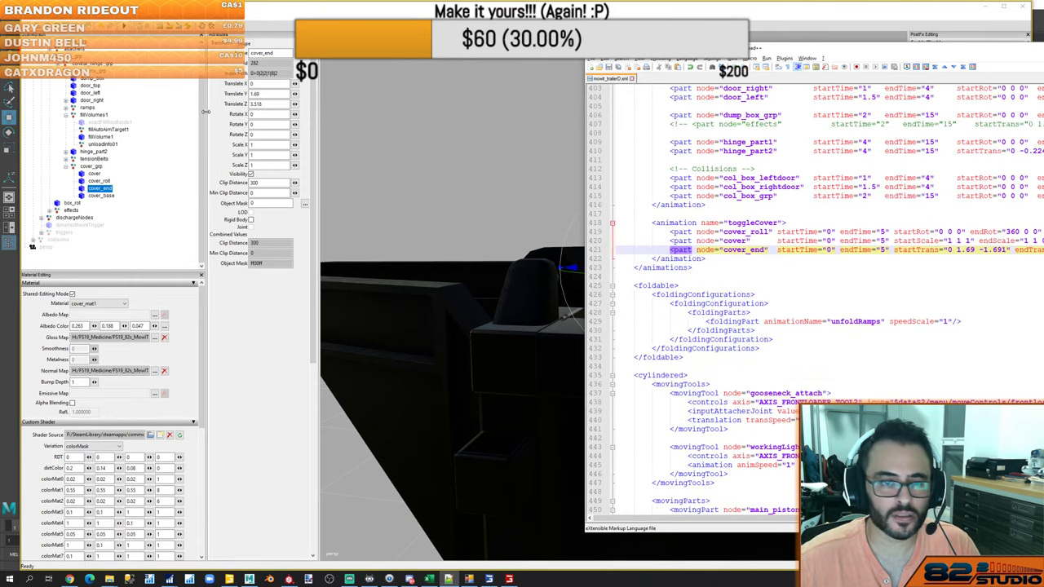
Close the FS Icon Generator, switch to Farming Simulator 19, and open career Savegame 2 on the Ravenport map
{"action": "left_click", "coordinate": [124, 186]}
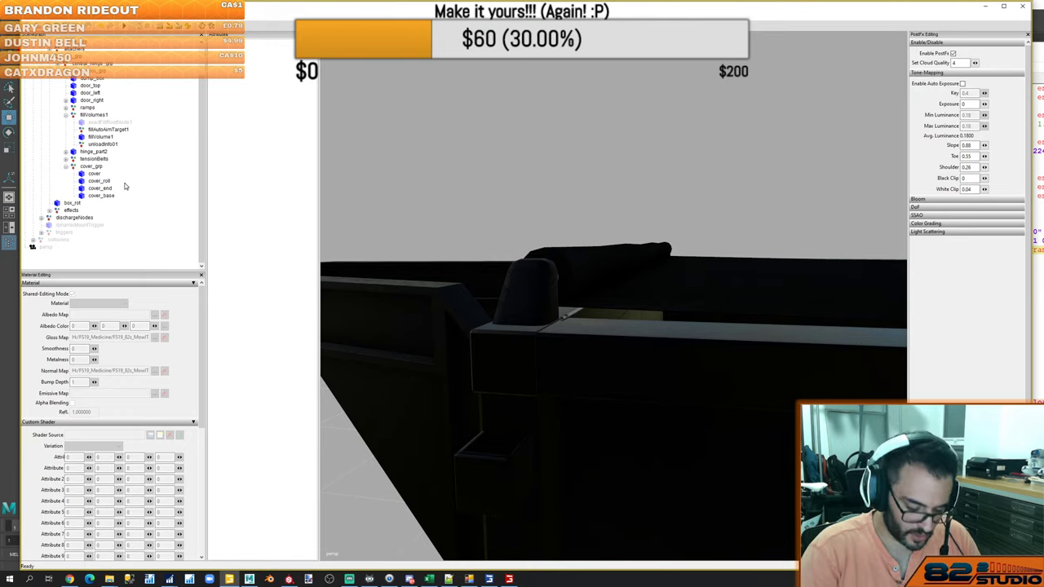
{"action": "key", "text": "super+m"}
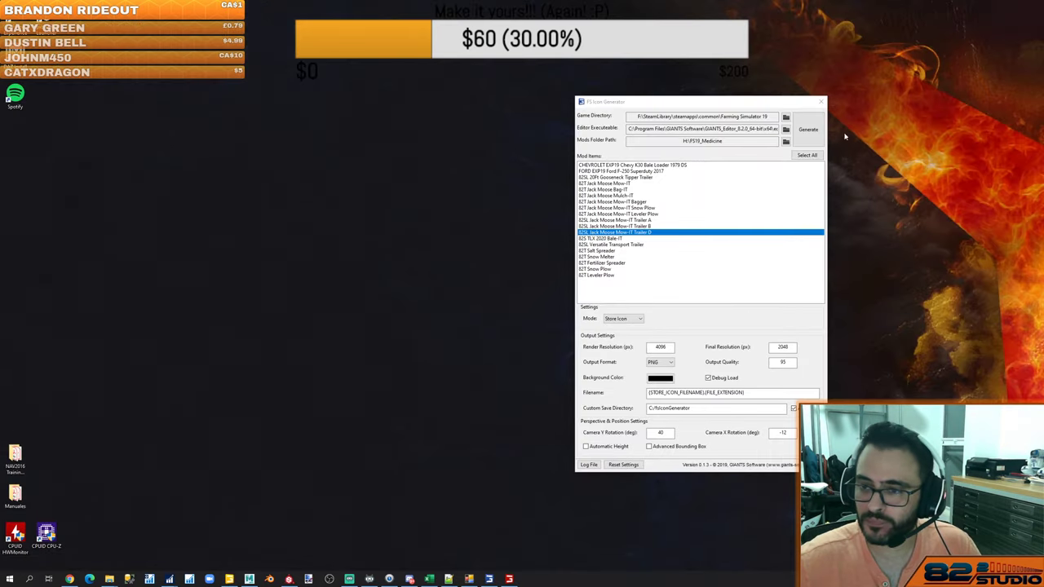
{"action": "left_click", "coordinate": [821, 101]}
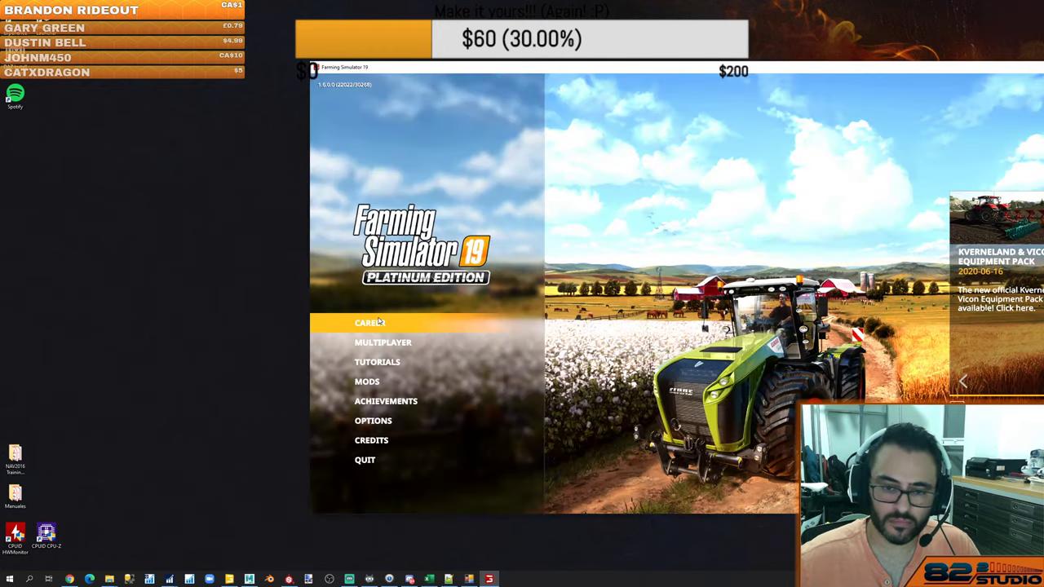
{"action": "left_click", "coordinate": [379, 322]}
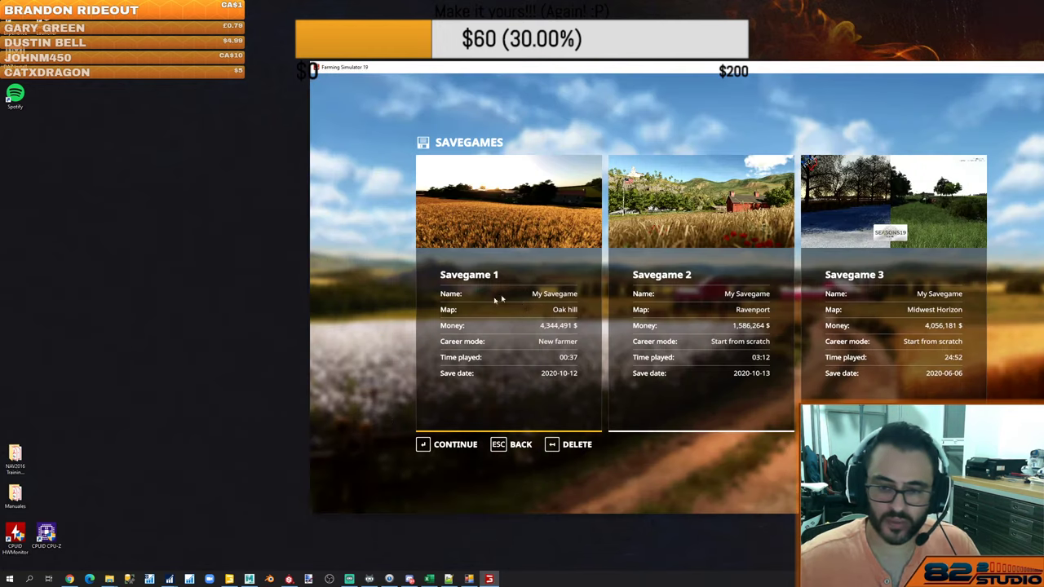
{"action": "left_click", "coordinate": [689, 318]}
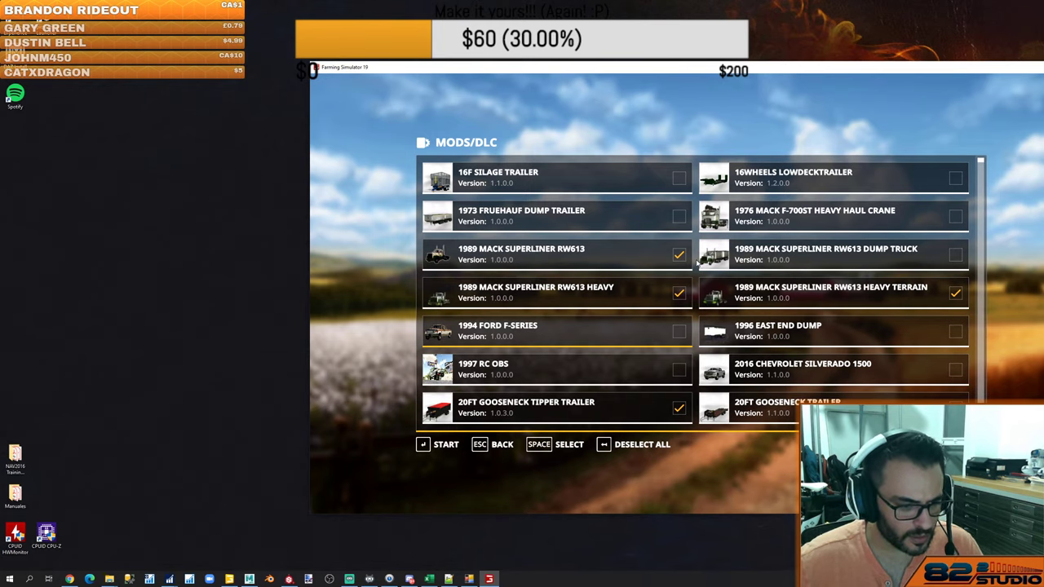
Reposition the game window on the desktop and start Savegame 2 with the selected mods
{"action": "left_click_drag", "start_coordinate": [670, 74], "coordinate": [399, 63]}
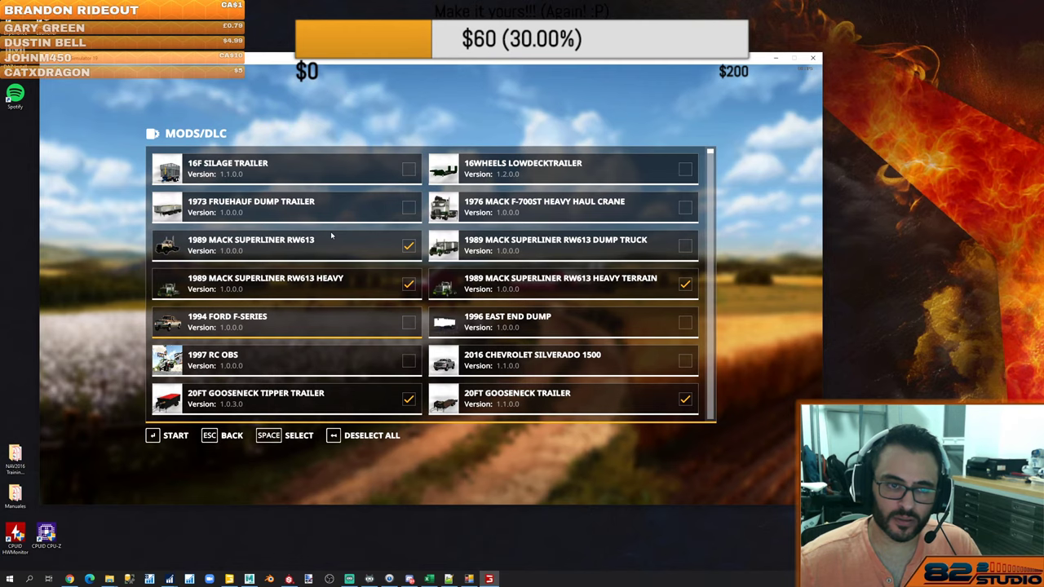
{"action": "mouse_move", "coordinate": [334, 63]}
{"action": "left_mouse_down"}
{"action": "mouse_move", "coordinate": [348, 72]}
{"action": "mouse_move", "coordinate": [334, 62]}
{"action": "left_mouse_up"}
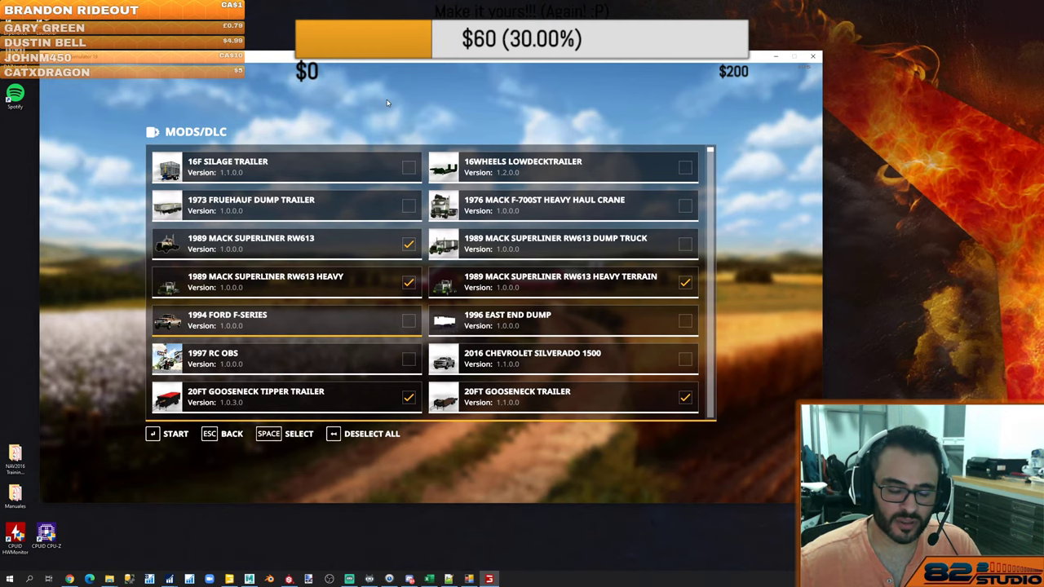
{"action": "left_click", "coordinate": [175, 434]}
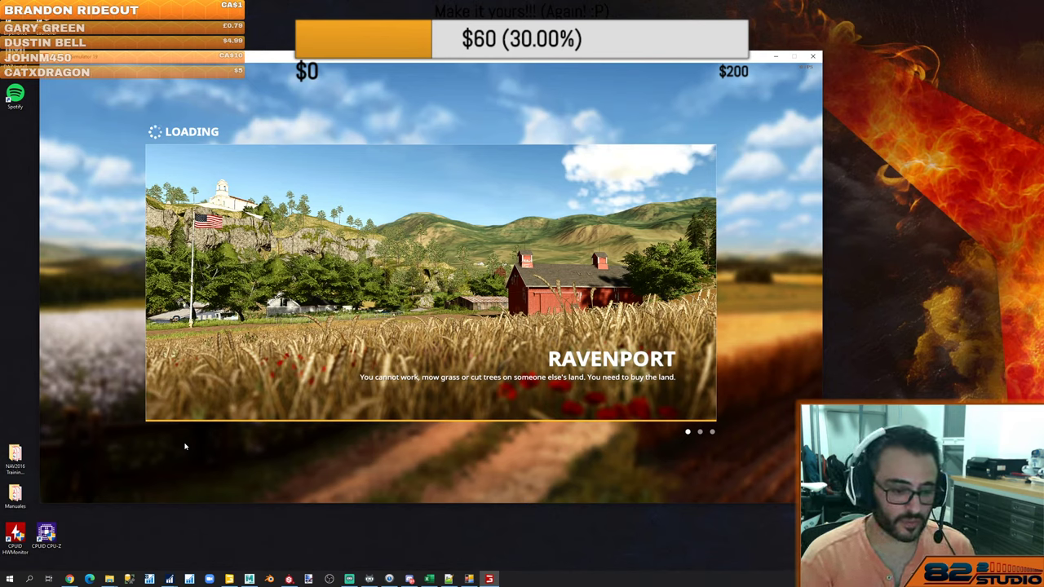
{"action": "left_click", "coordinate": [181, 437]}
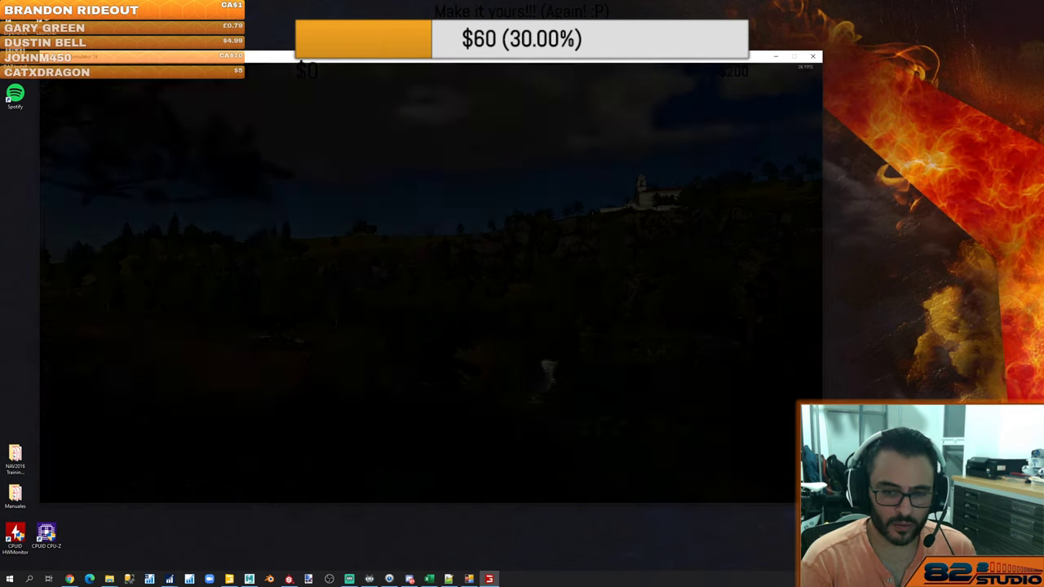
Open the shop's garage and return the leased vehicles and tools
{"action": "key", "text": "p"}
{"action": "key", "text": "p"}
{"action": "key", "text": "p"}
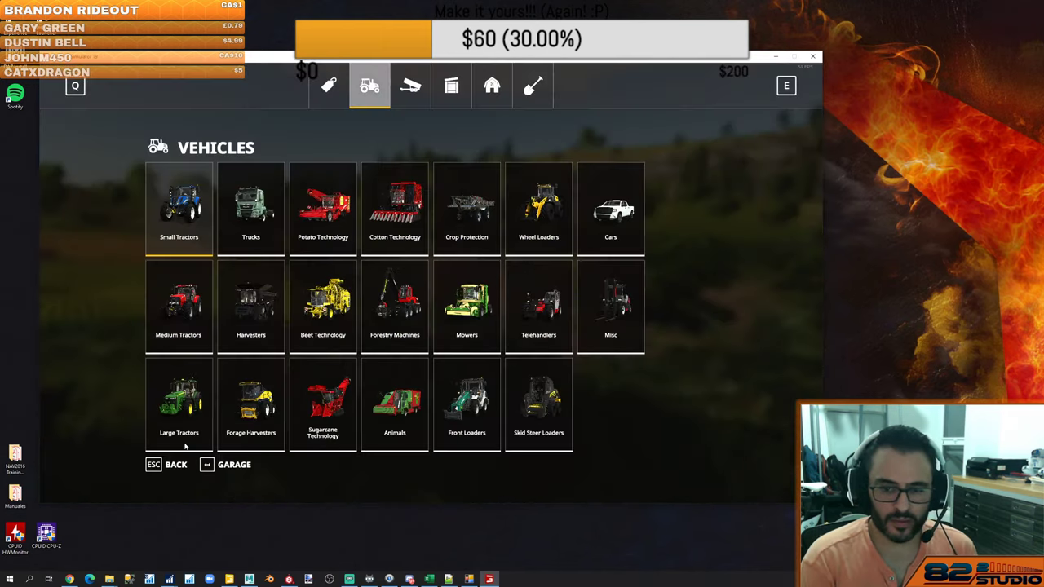
{"action": "key", "text": "BackSpace"}
{"action": "key", "text": "space"}
{"action": "key", "text": "Return"}
{"action": "key", "text": "Return"}
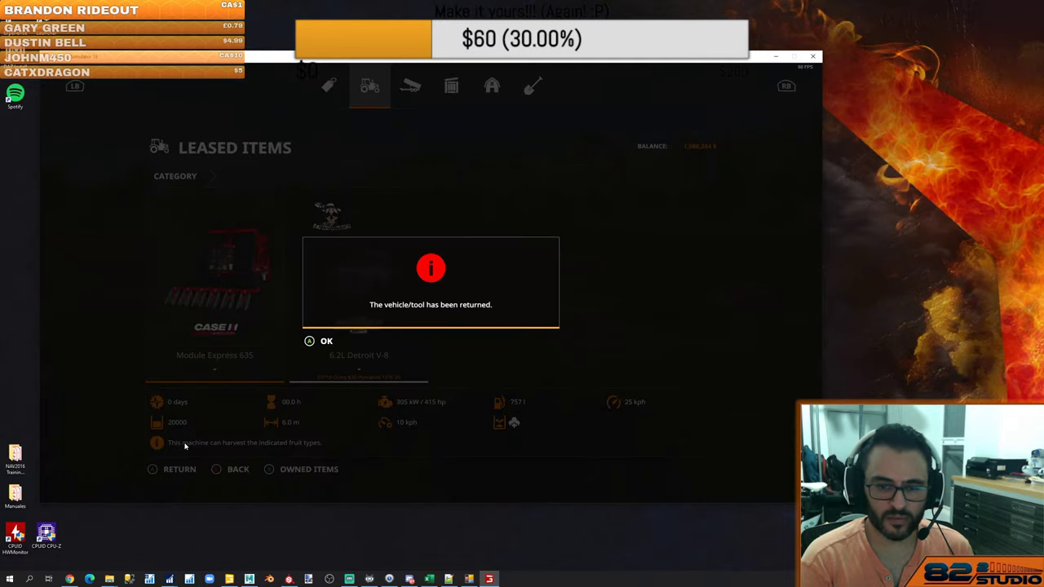
{"action": "key", "text": "Return"}
{"action": "key", "text": "Return"}
{"action": "key", "text": "Return"}
{"action": "key", "text": "Return"}
{"action": "key", "text": "Escape"}
Open the Jack Moose Mow-IT Trailer D from the 82s LGTS brand in the shop to inspect it
{"action": "key", "text": "p"}
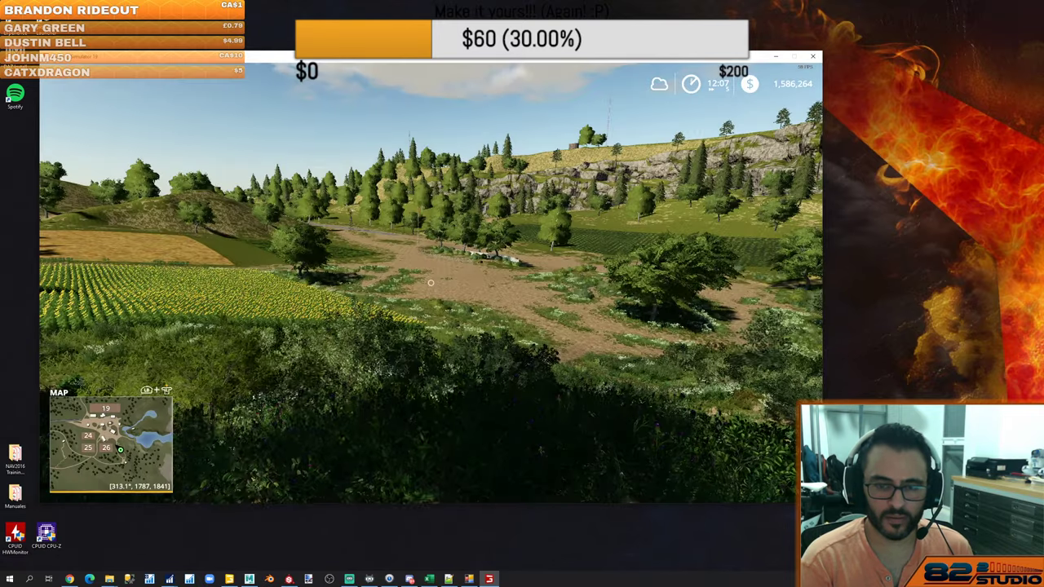
{"action": "key", "text": "p"}
{"action": "key", "text": "q"}
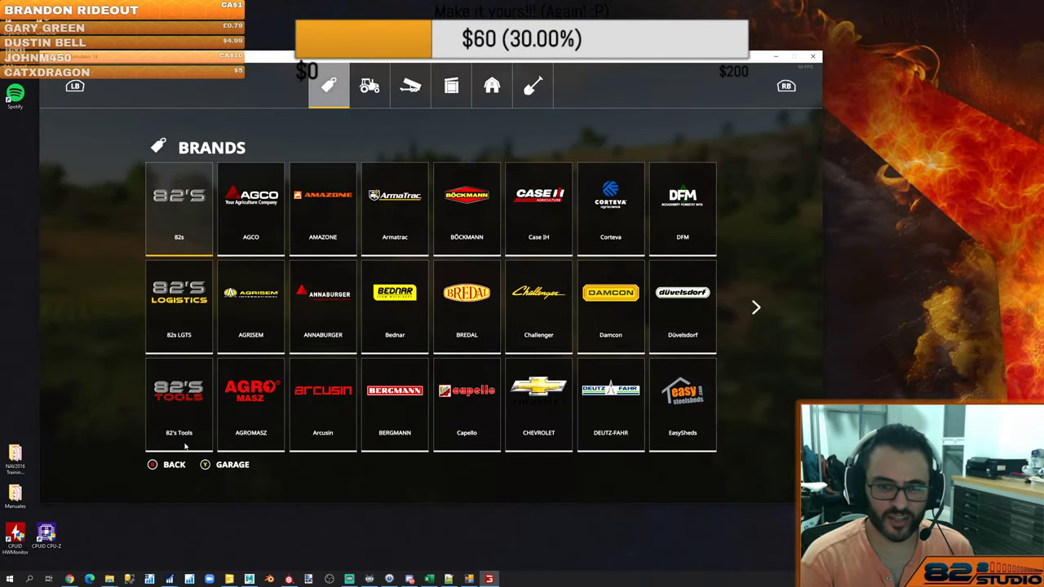
{"action": "key", "text": "Down"}
{"action": "key", "text": "Return"}
{"action": "key", "text": "Right"}
{"action": "key", "text": "Right"}
{"action": "key", "text": "Right"}
{"action": "key", "text": "Return"}
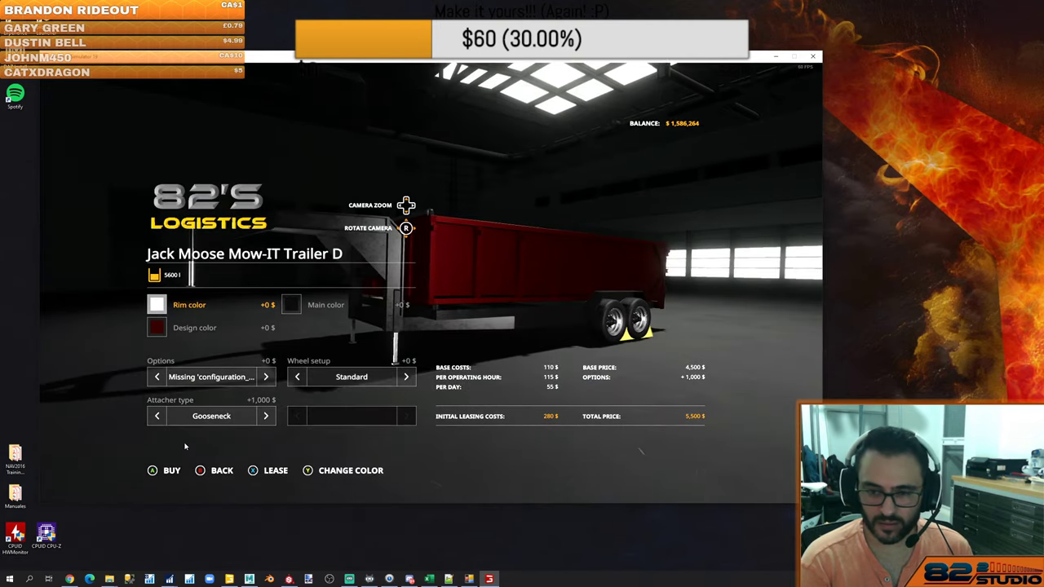
Switch to the trailer XML in Notepad++ and lower the Y value of shopTranslationOffset in storeData
{"action": "key", "text": "Escape"}
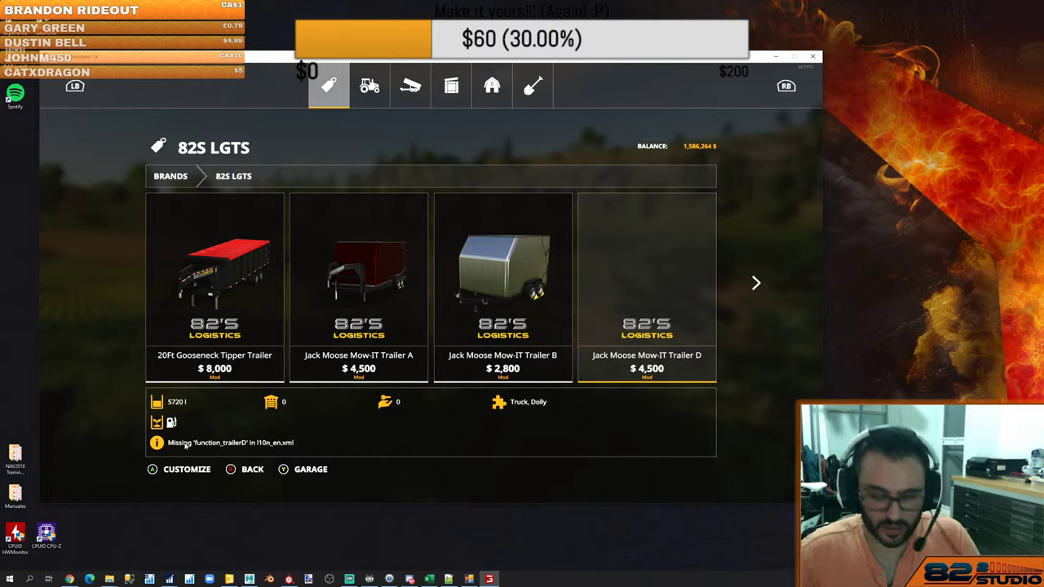
{"action": "key", "text": "alt+Tab"}
{"action": "key", "text": "alt+Tab"}
{"action": "key", "text": "alt+Tab"}
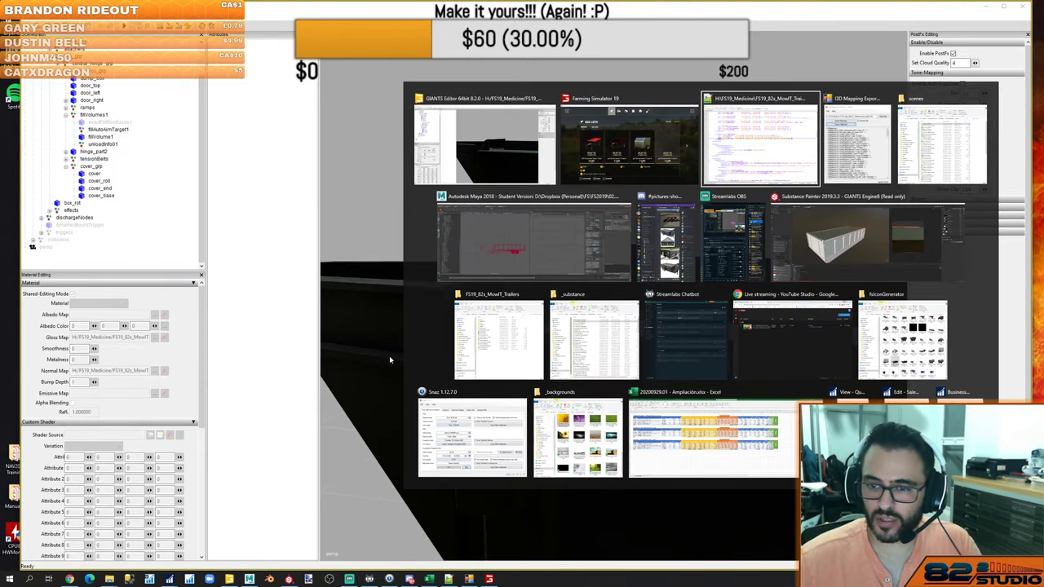
{"action": "left_click", "coordinate": [738, 160]}
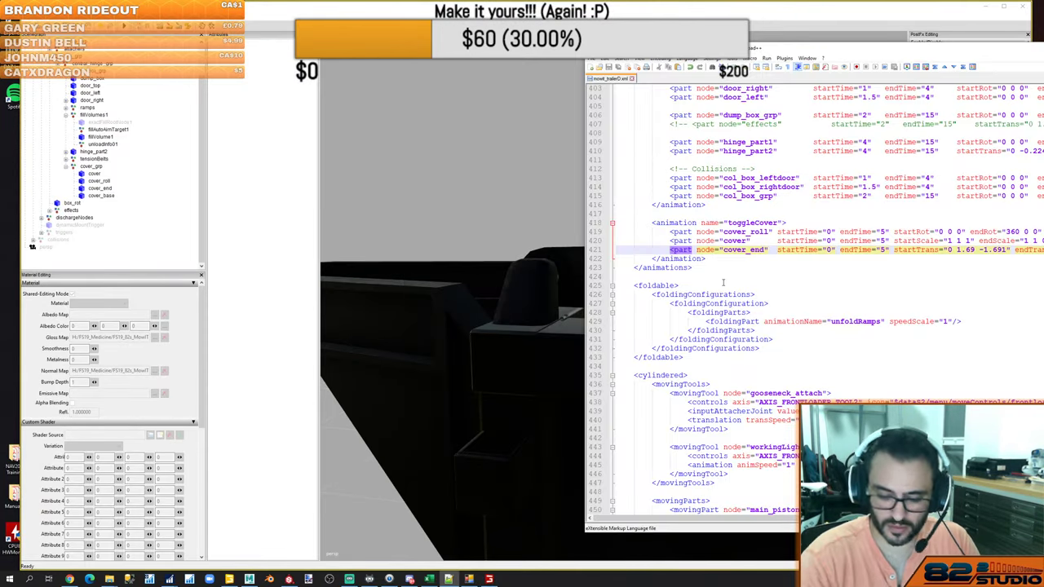
{"action": "key", "text": "ctrl+Home"}
{"action": "left_click", "coordinate": [764, 261]}
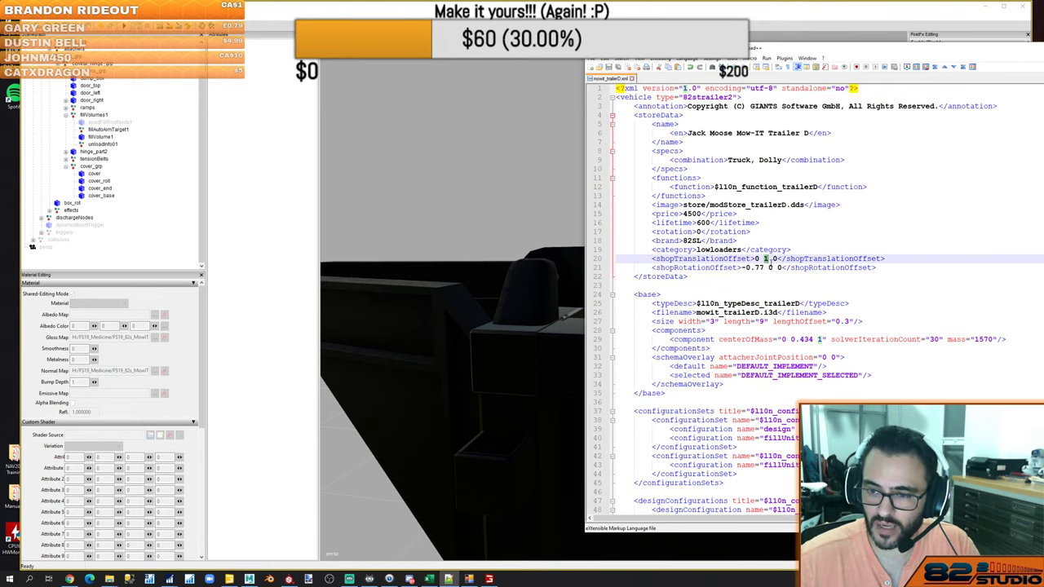
{"action": "type", "text": "0."}
Switch to Farming Simulator 19 and lease the Jack Moose Mow-IT Trailer D
{"action": "key", "text": "alt+Tab"}
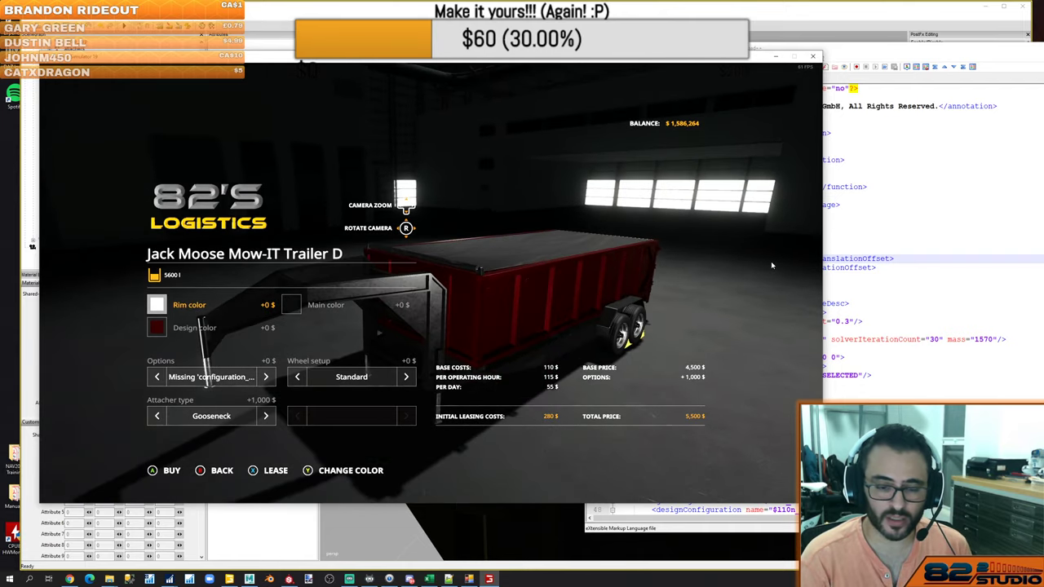
{"action": "key", "text": "x"}
{"action": "key", "text": "Escape"}
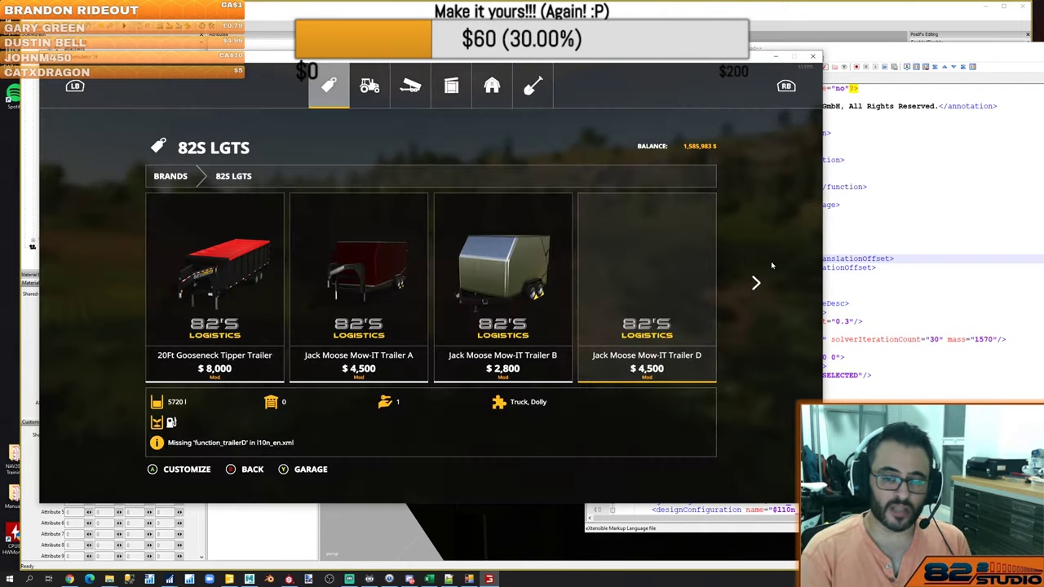
Open the 82s brand in the shop and buy the TLX 2020 Singlecab with Preset #1 and All-Terrain wheels
{"action": "key", "text": "Escape"}
{"action": "key", "text": "Return"}
{"action": "key", "text": "Return"}
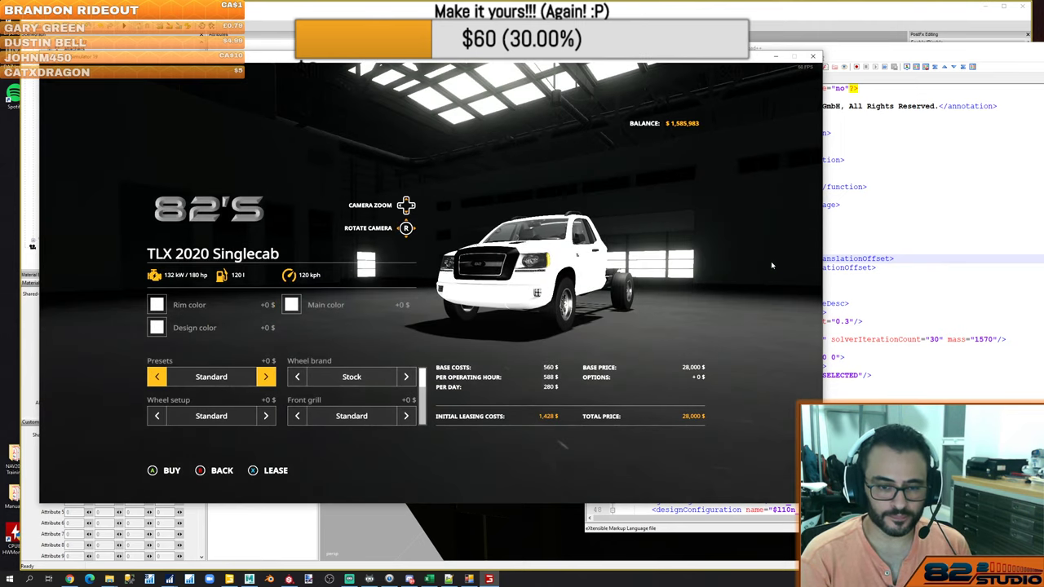
{"action": "key", "text": "Right"}
{"action": "key", "text": "Down"}
{"action": "key", "text": "Right"}
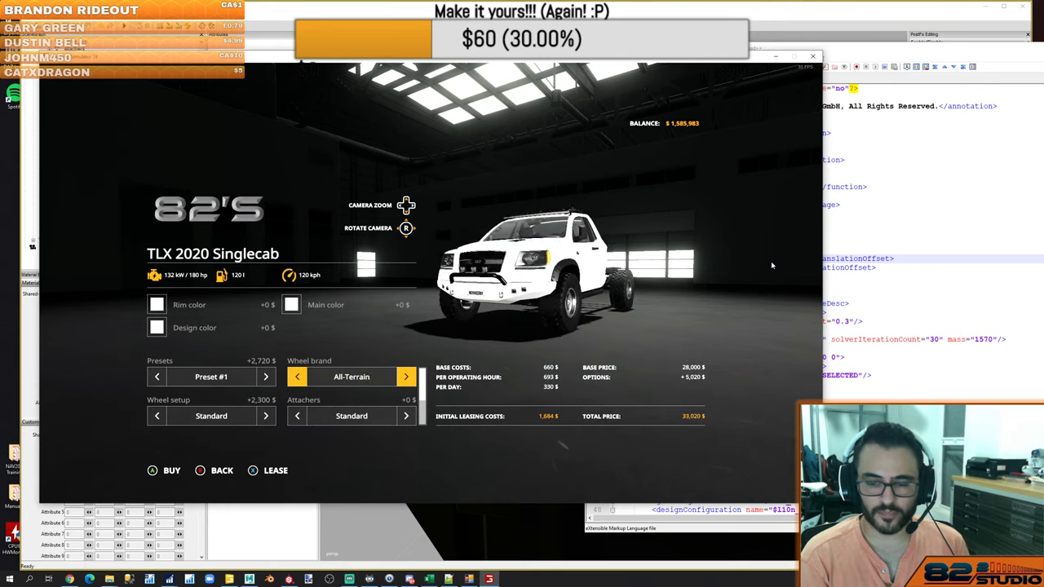
{"action": "key", "text": "Return"}
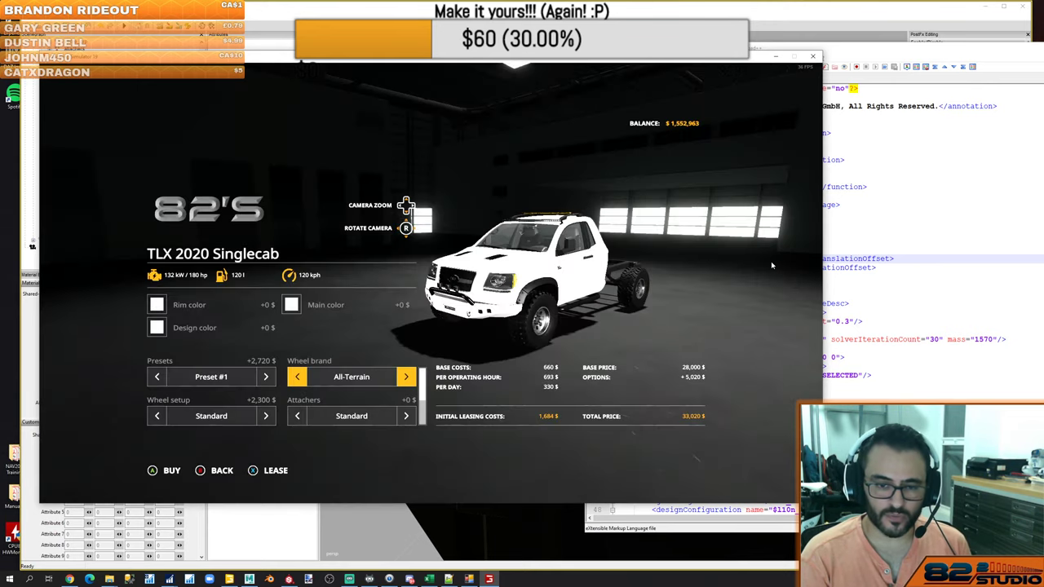
Buy the TLX 2020 Flatbed from the 82s brand and return to the parking lot in the truck
{"action": "key", "text": "Escape"}
{"action": "key", "text": "Escape"}
{"action": "key", "text": "Return"}
{"action": "key", "text": "Right"}
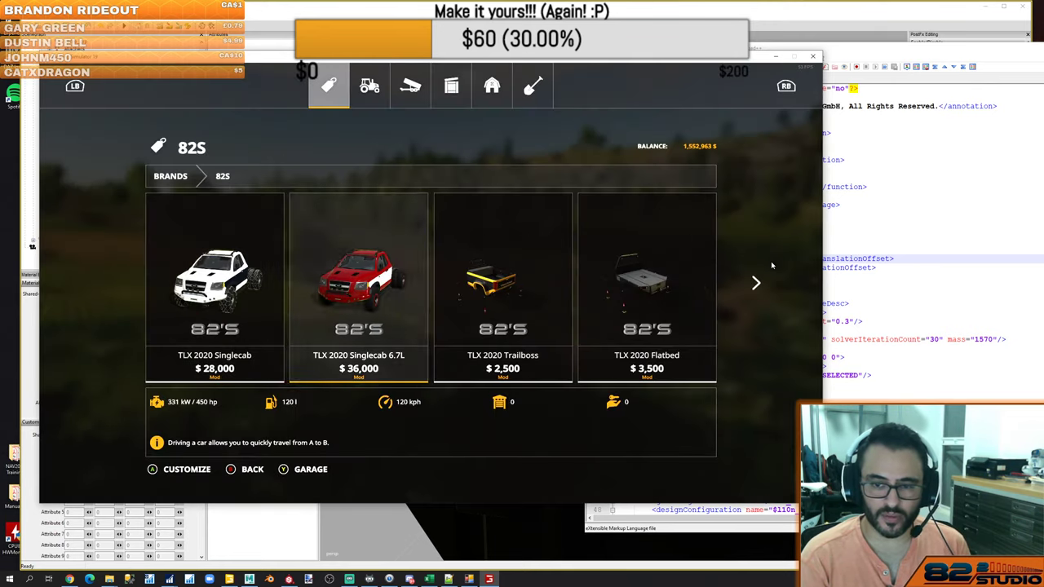
{"action": "key", "text": "Right"}
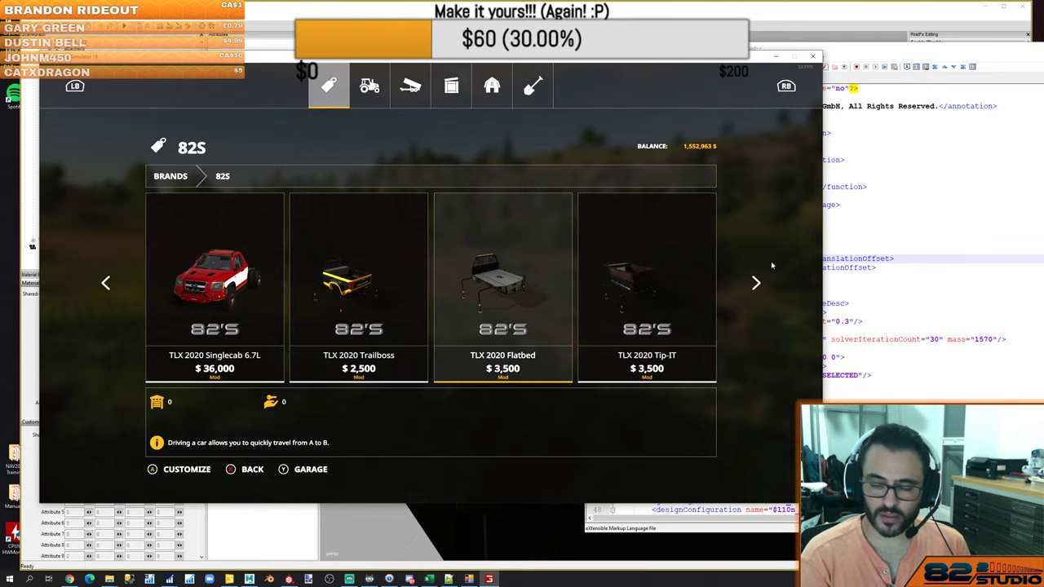
{"action": "key", "text": "Return"}
{"action": "key", "text": "Return"}
{"action": "key", "text": "Return"}
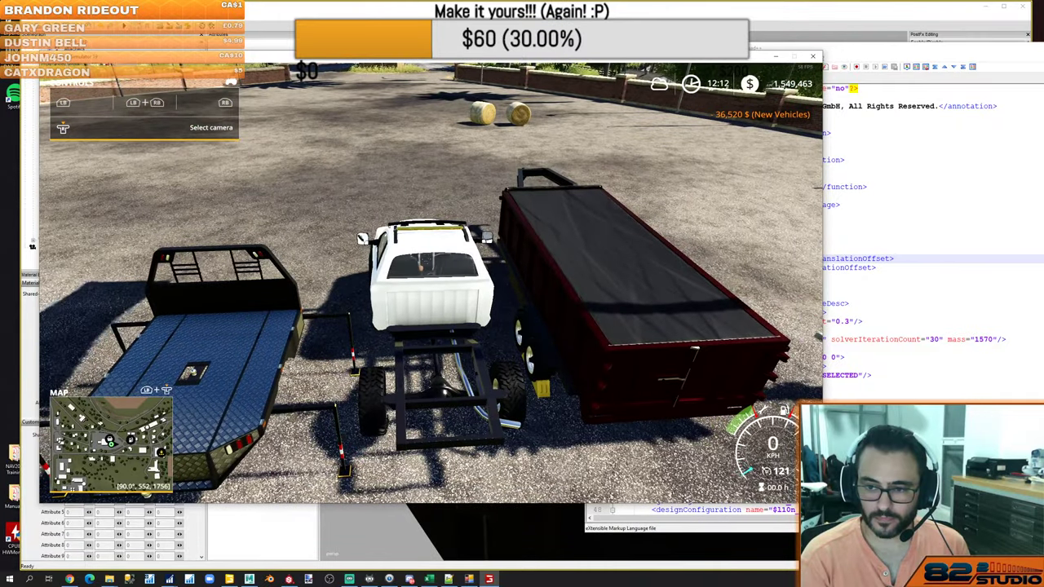
Line the truck up with the TLX 2020 Flatbed, reverse under it and attach it
{"action": "key", "text": "w"}
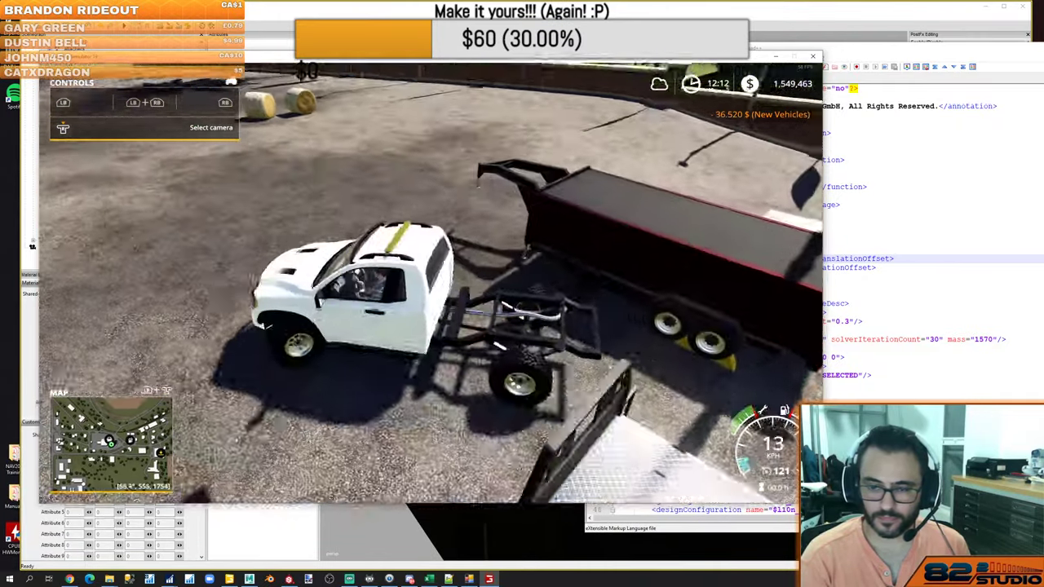
{"action": "key", "text": "a"}
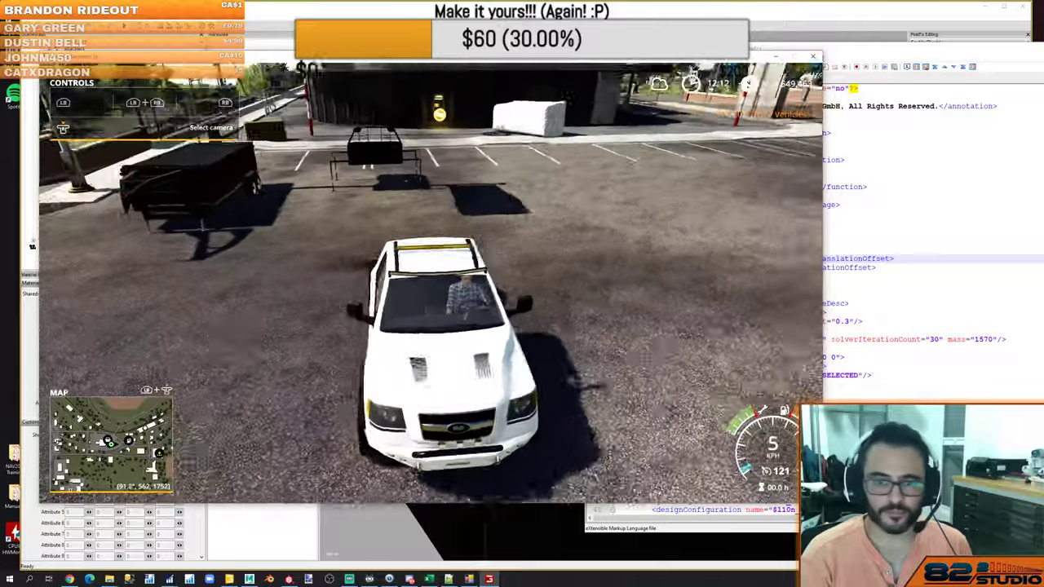
{"action": "key", "text": "s"}
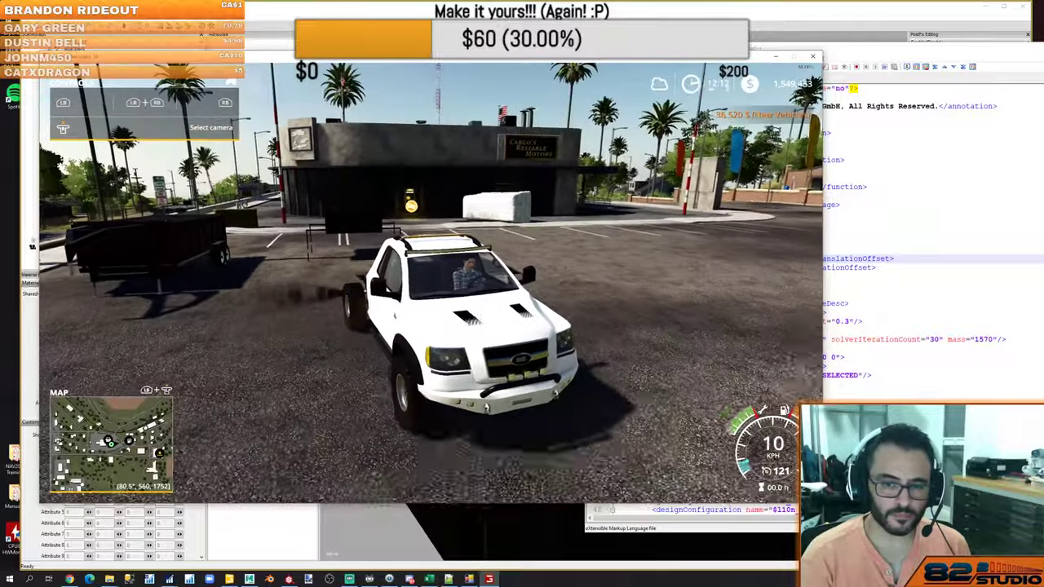
{"action": "key", "text": "s"}
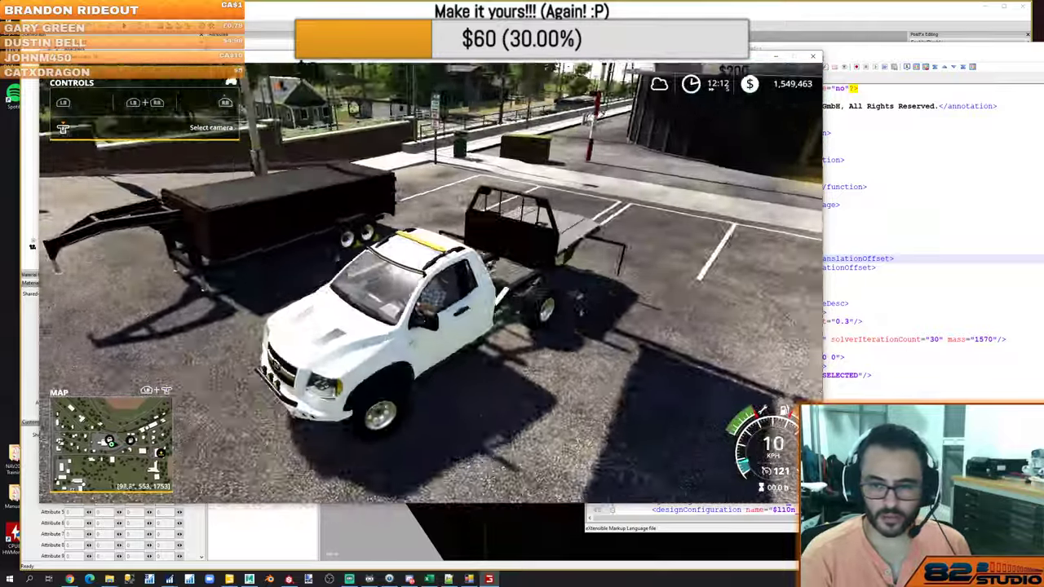
{"action": "key", "text": "s"}
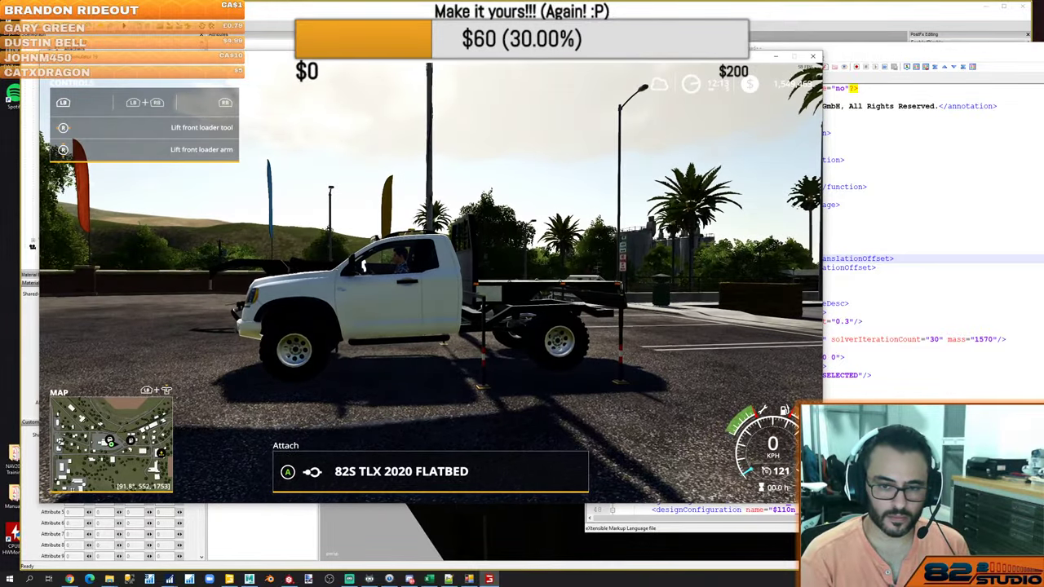
{"action": "key", "text": "q"}
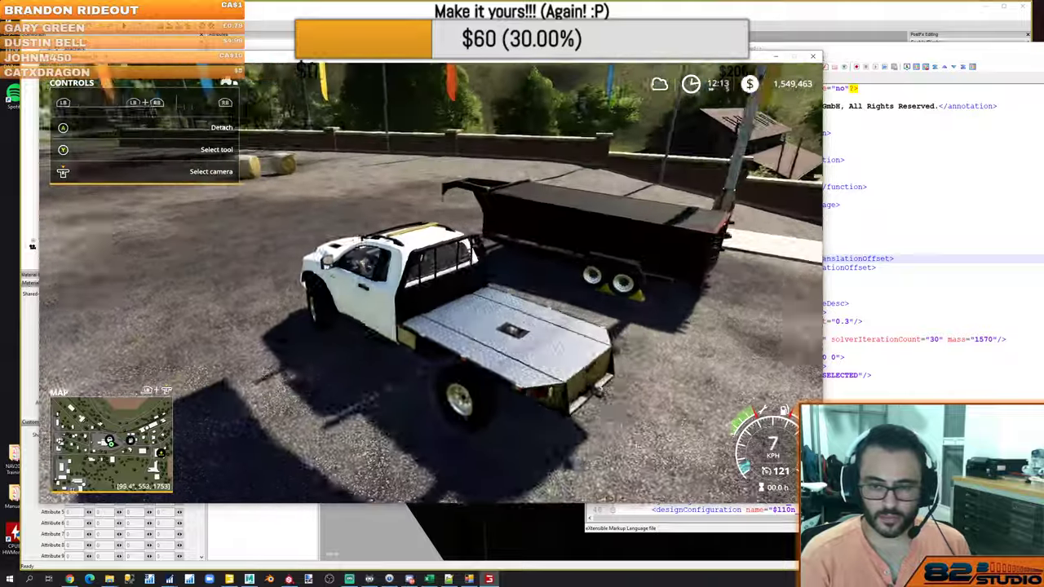
Reverse the flatbed truck to the dumpster trailer's gooseneck, attach the trailer and pull it out onto the open lot
{"action": "key", "text": "w"}
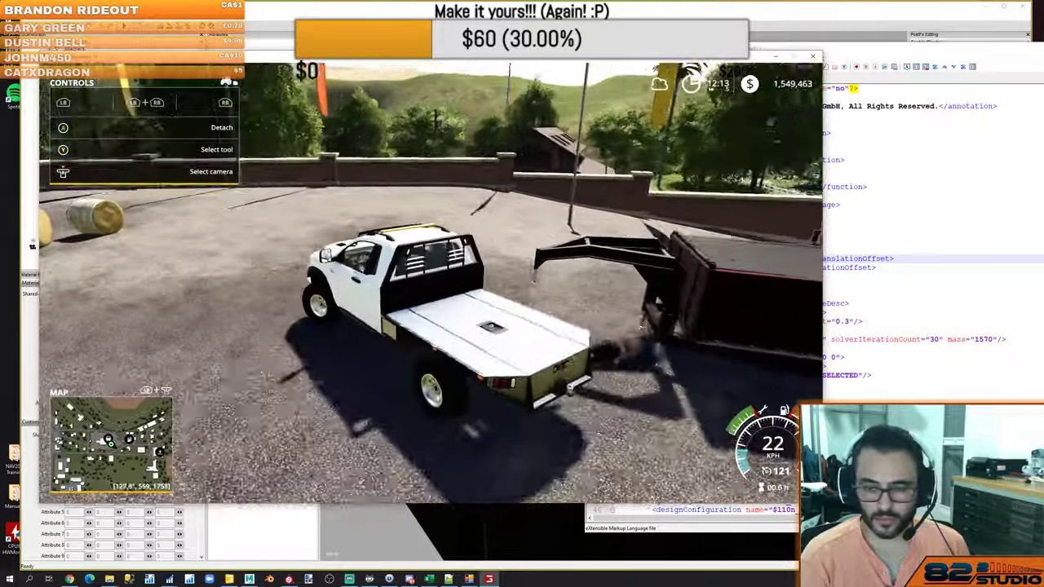
{"action": "key", "text": "s"}
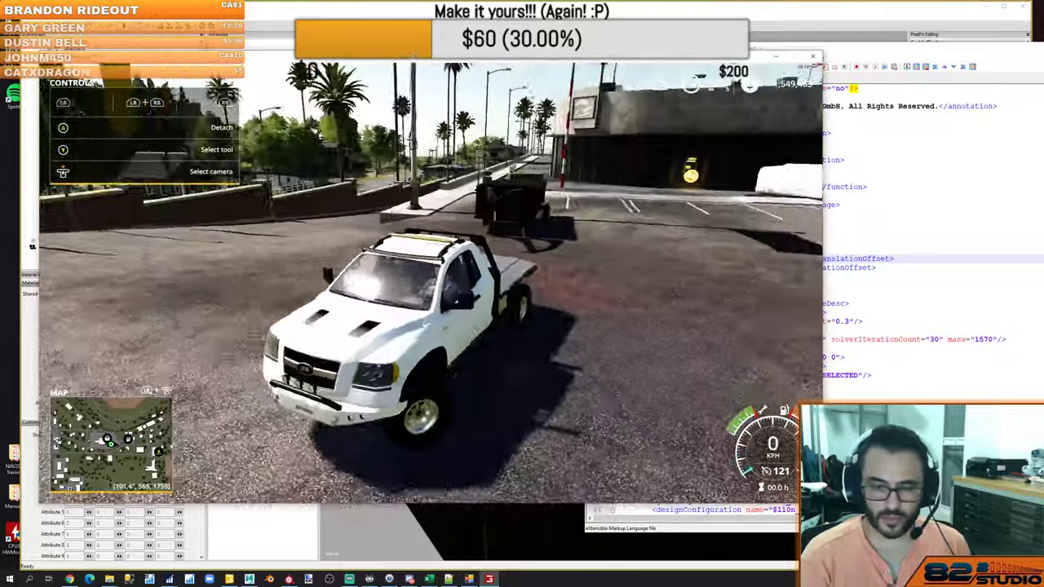
{"action": "key", "text": "s"}
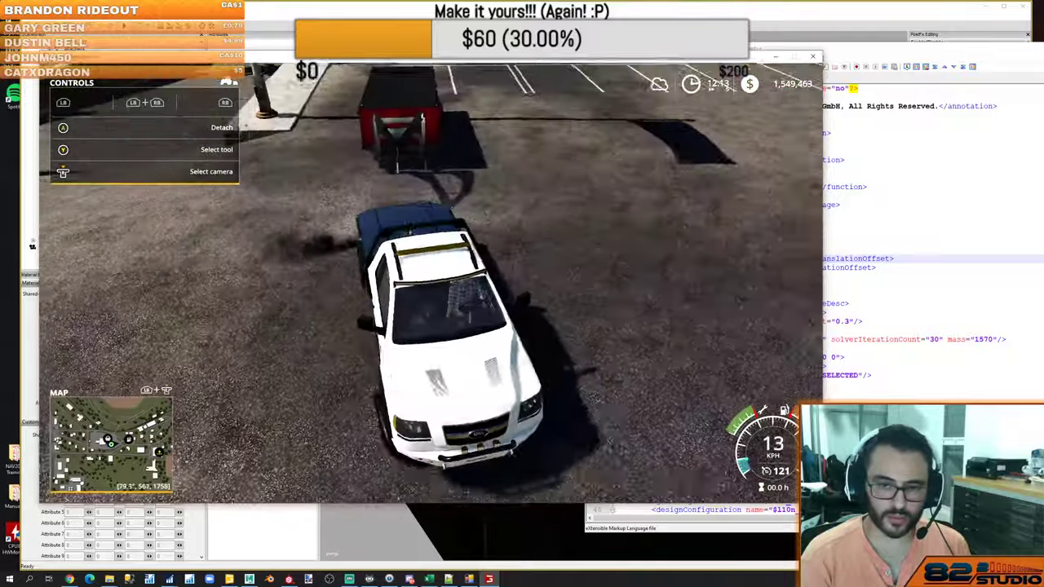
{"action": "key", "text": "s"}
{"action": "key", "text": "q"}
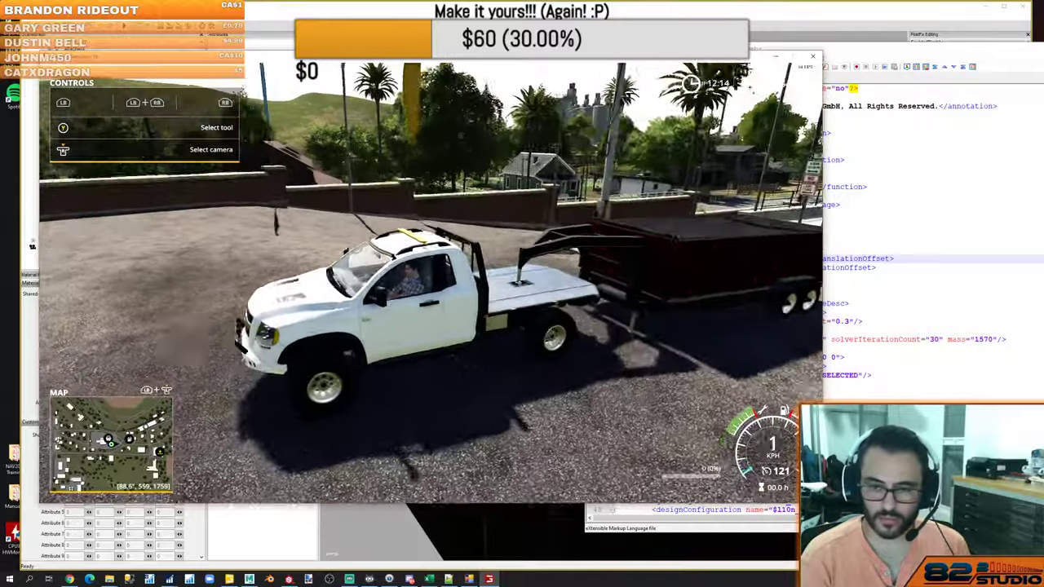
{"action": "key", "text": "w"}
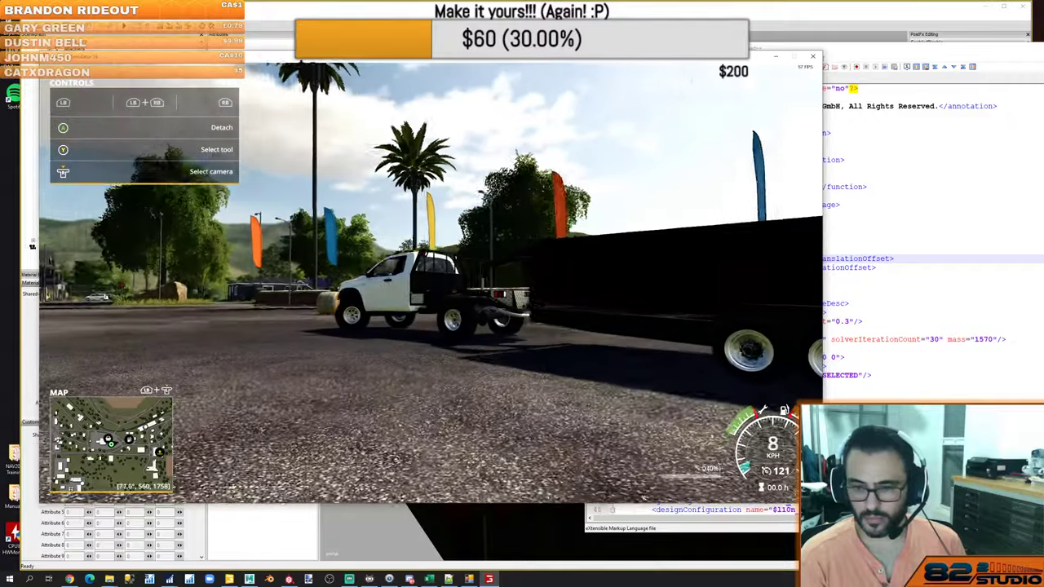
{"action": "key", "text": "s"}
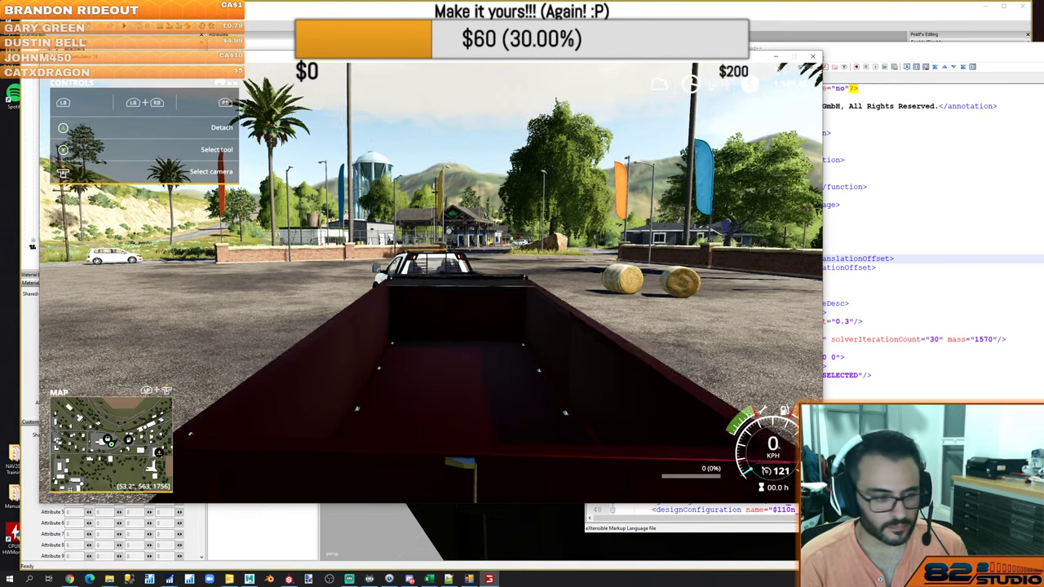
Switch to Streamlabs OBS, select the FS19 scene and return to Farming Simulator 19
{"action": "key", "text": "alt+Tab"}
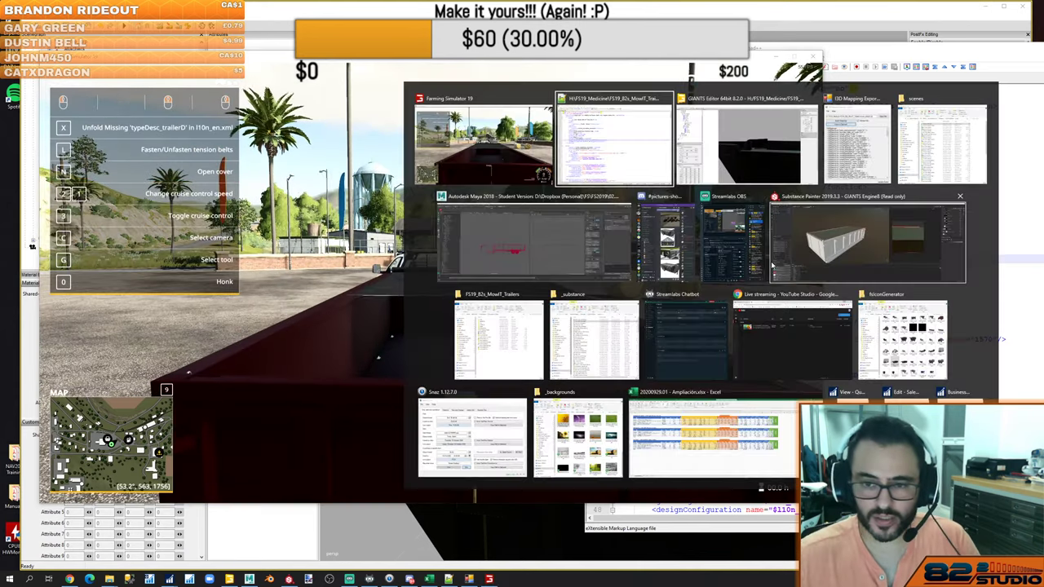
{"action": "left_click", "coordinate": [724, 243]}
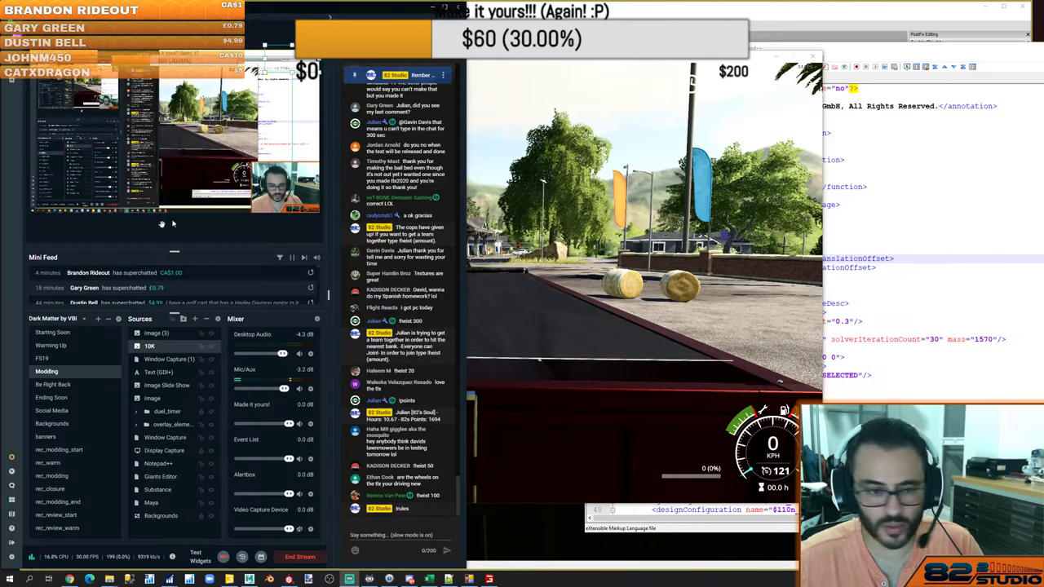
{"action": "left_click", "coordinate": [53, 361]}
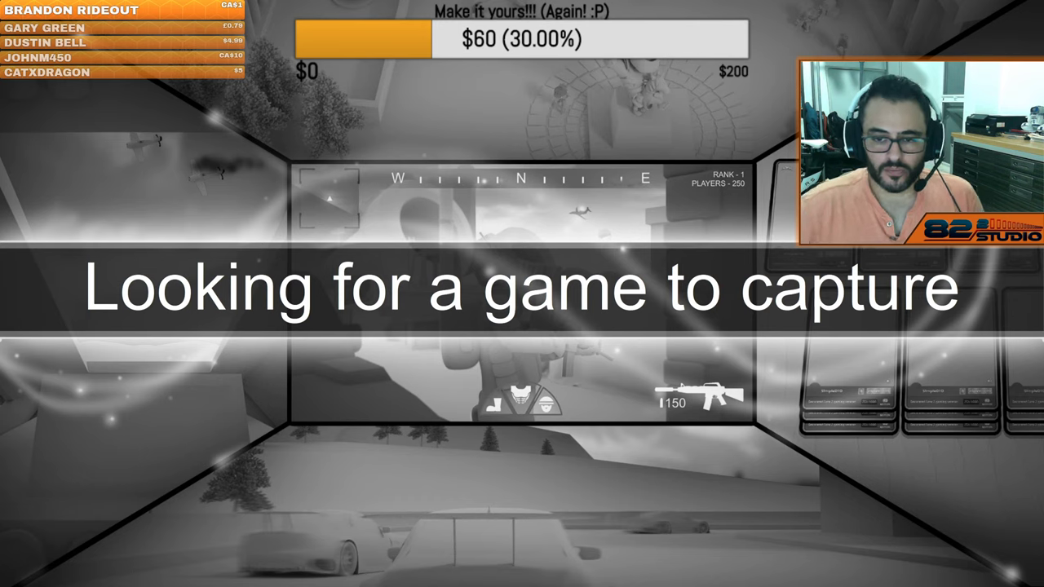
{"action": "key", "text": "alt+Tab"}
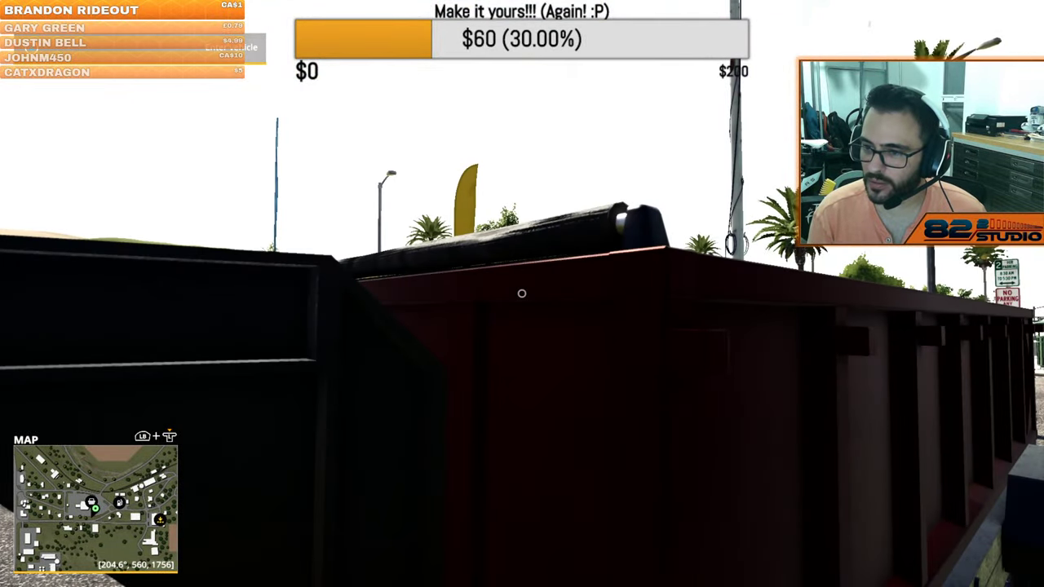
Walk around the attached dumpster trailer to examine its cover, sides and tailgate, and get back into the truck
{"action": "key", "text": "e"}
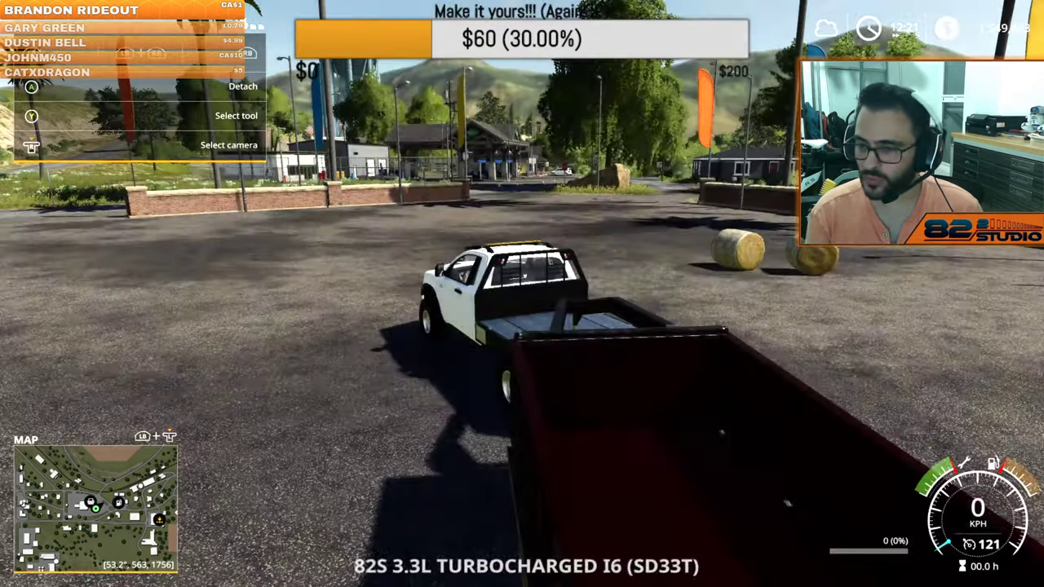
{"action": "key", "text": "e"}
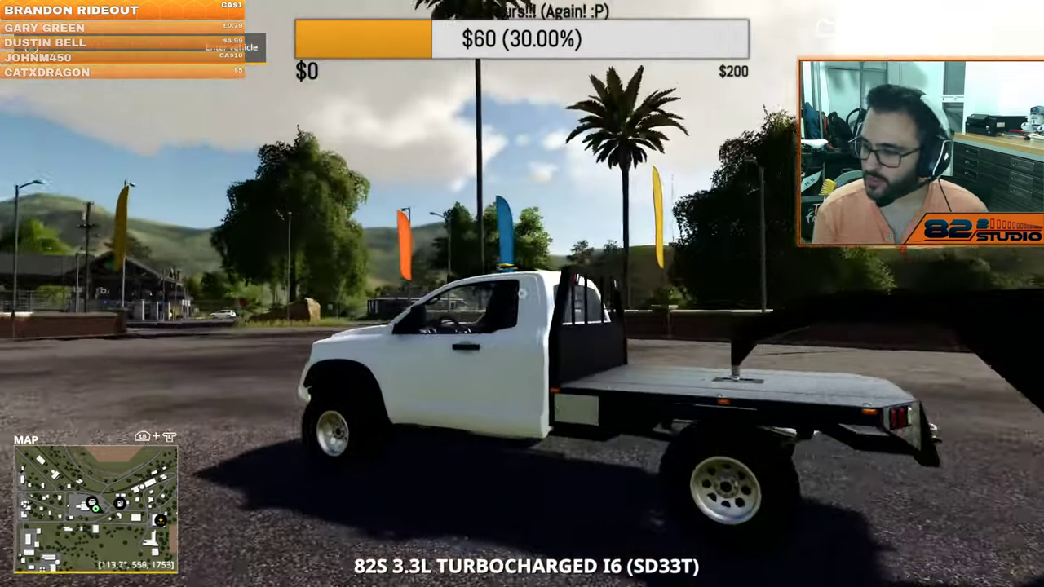
{"action": "key", "text": "w"}
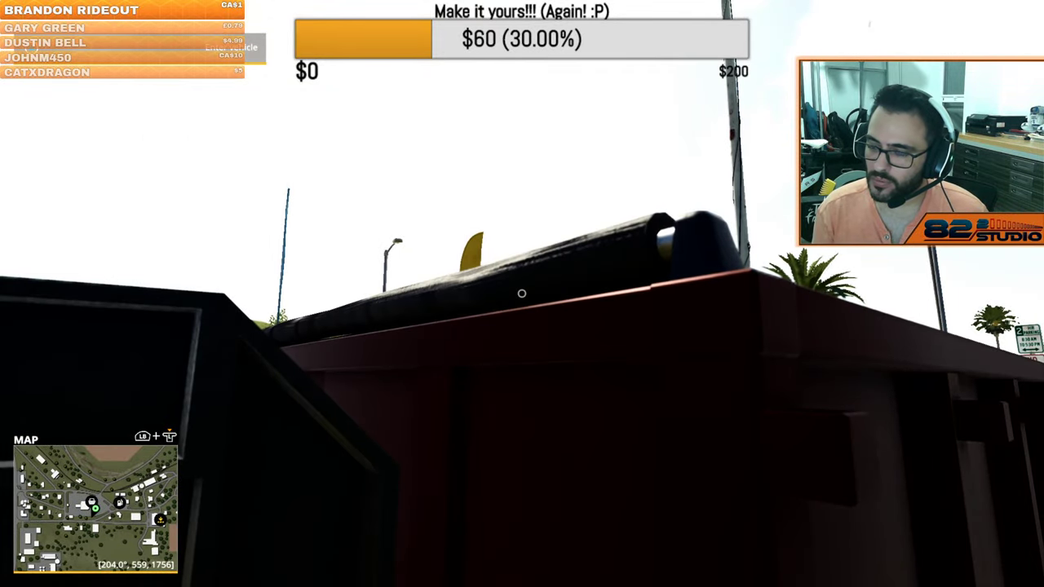
{"action": "key", "text": "s"}
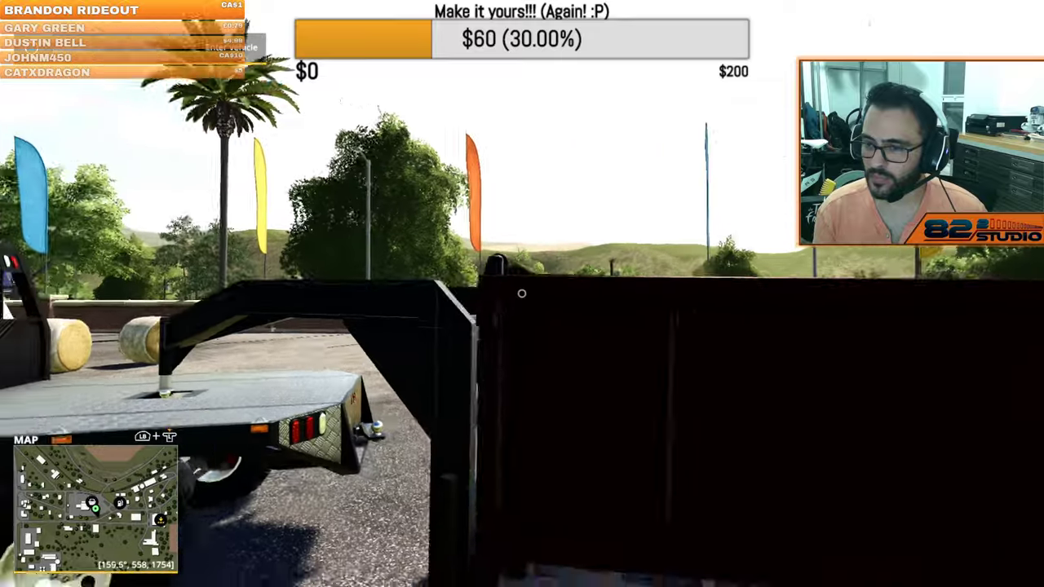
{"action": "key", "text": "s"}
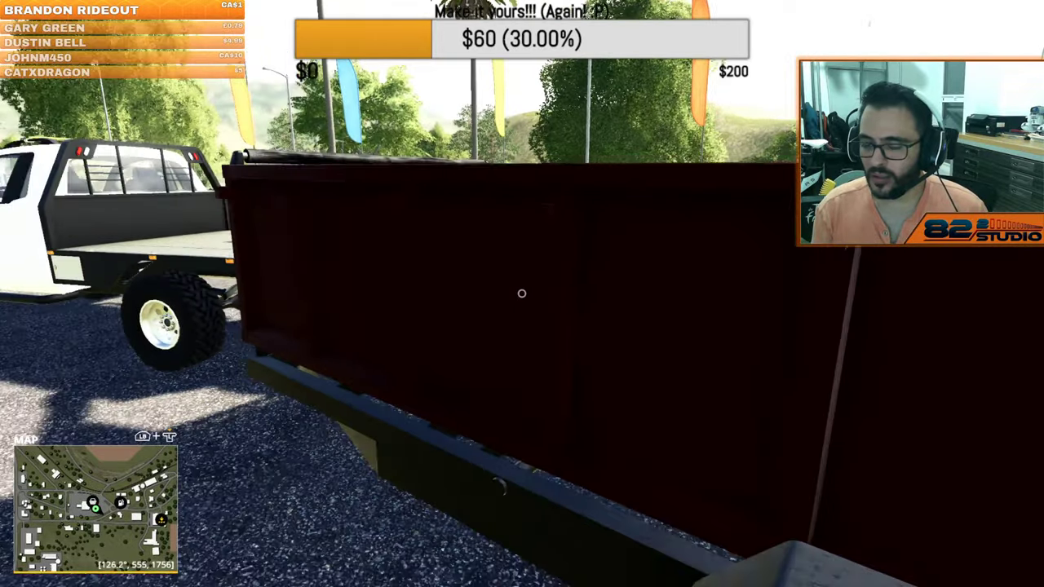
{"action": "key", "text": "w"}
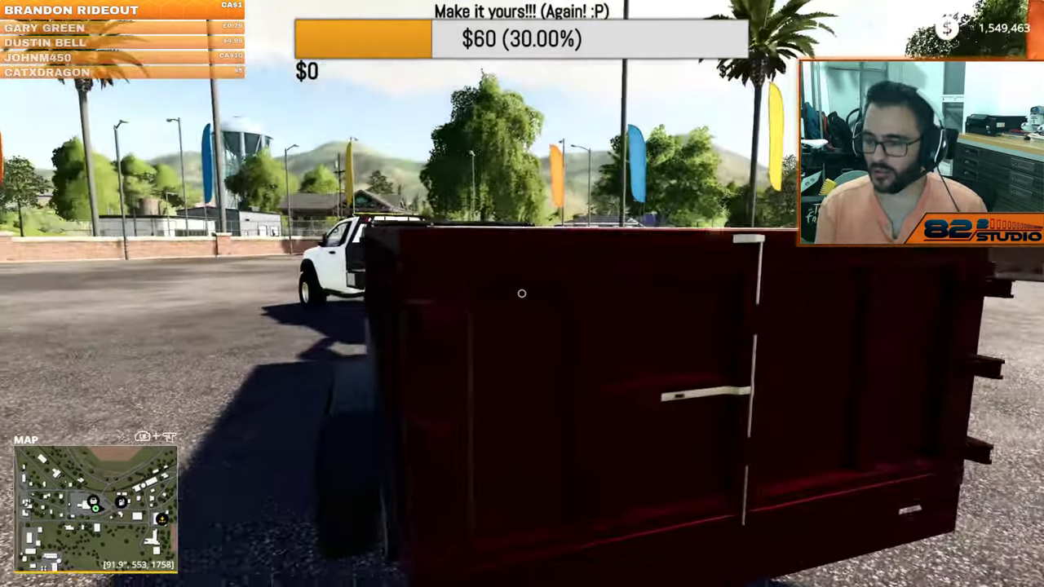
{"action": "key", "text": "space"}
{"action": "key", "text": "w"}
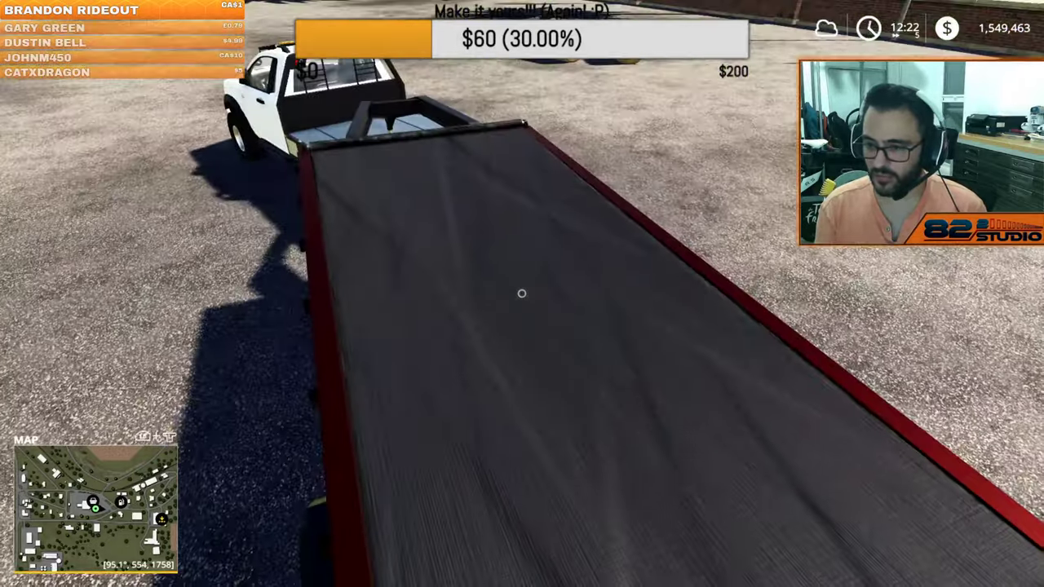
{"action": "key", "text": "w"}
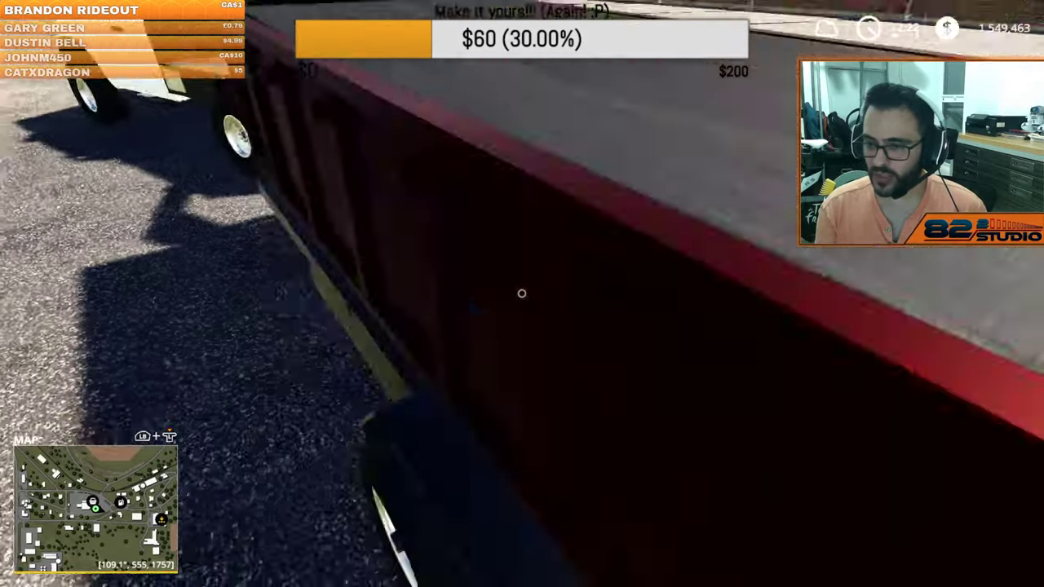
{"action": "key", "text": "e"}
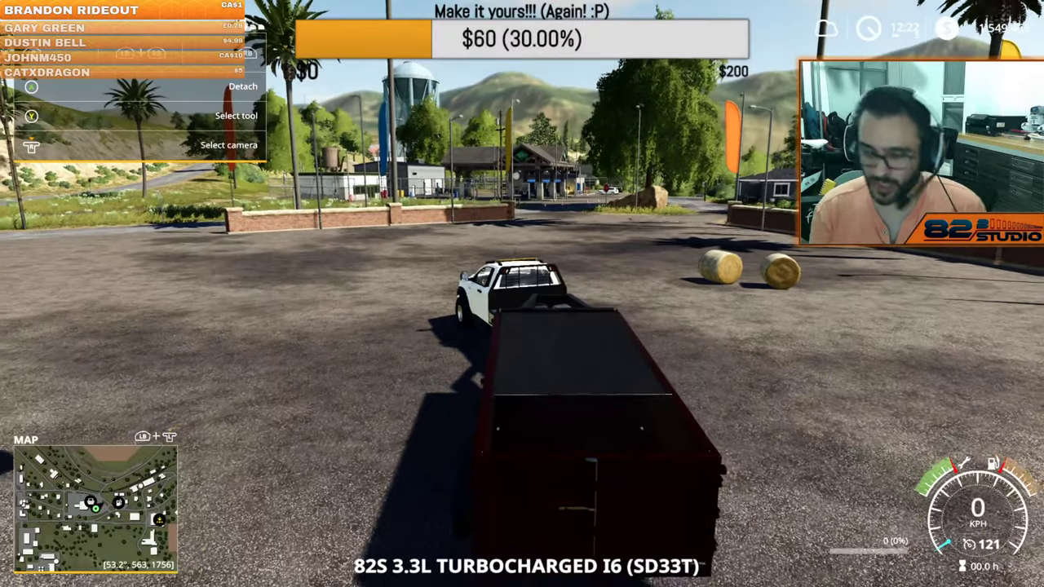
Open the general Easy Development Commands to check the silo fill option, and return to the game
{"action": "key", "text": "ctrl+d"}
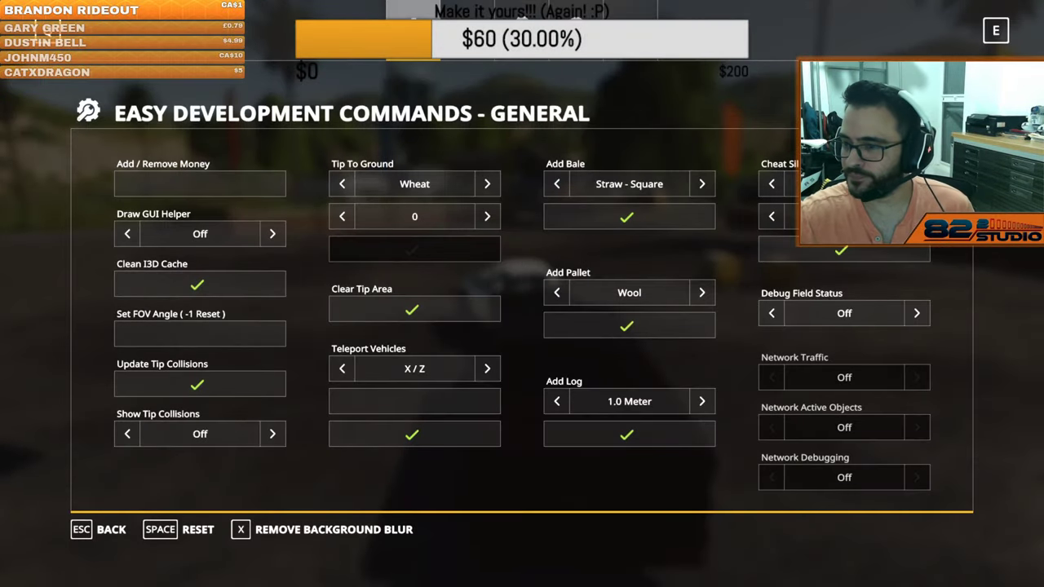
{"action": "left_click", "coordinate": [861, 258]}
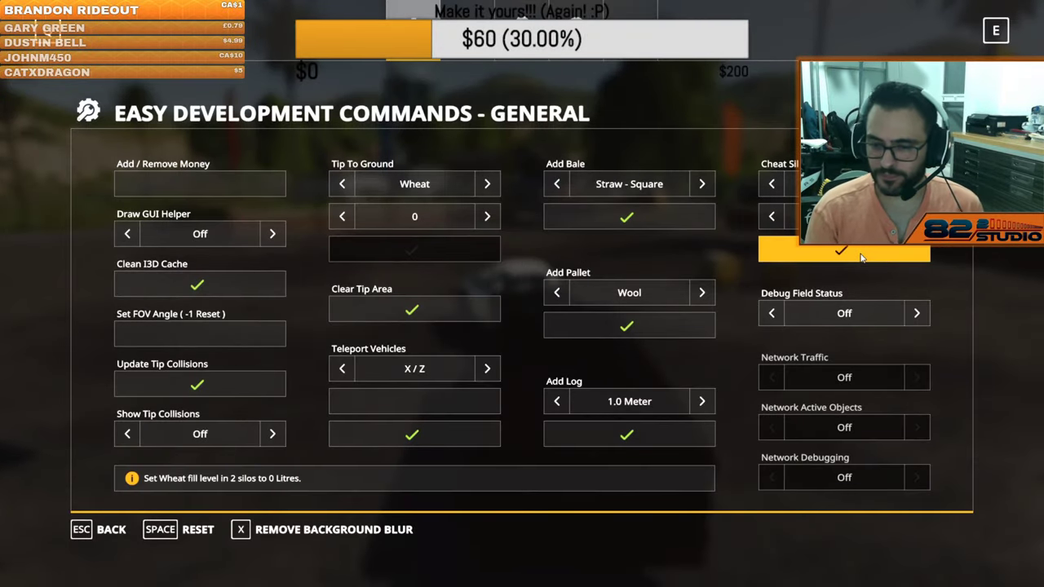
{"action": "key", "text": "Escape"}
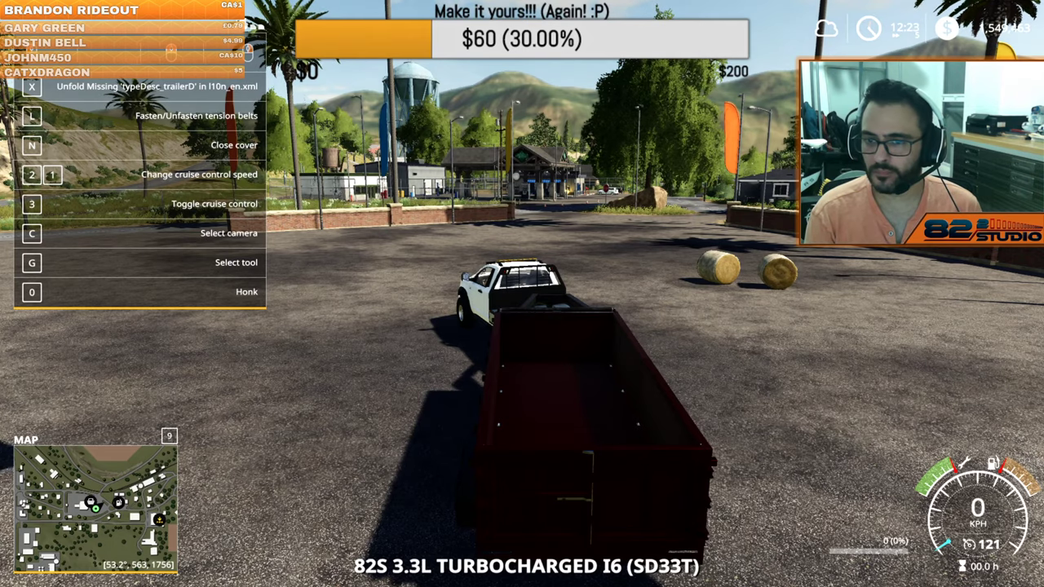
{"action": "key", "text": "p"}
{"action": "key", "text": "Escape"}
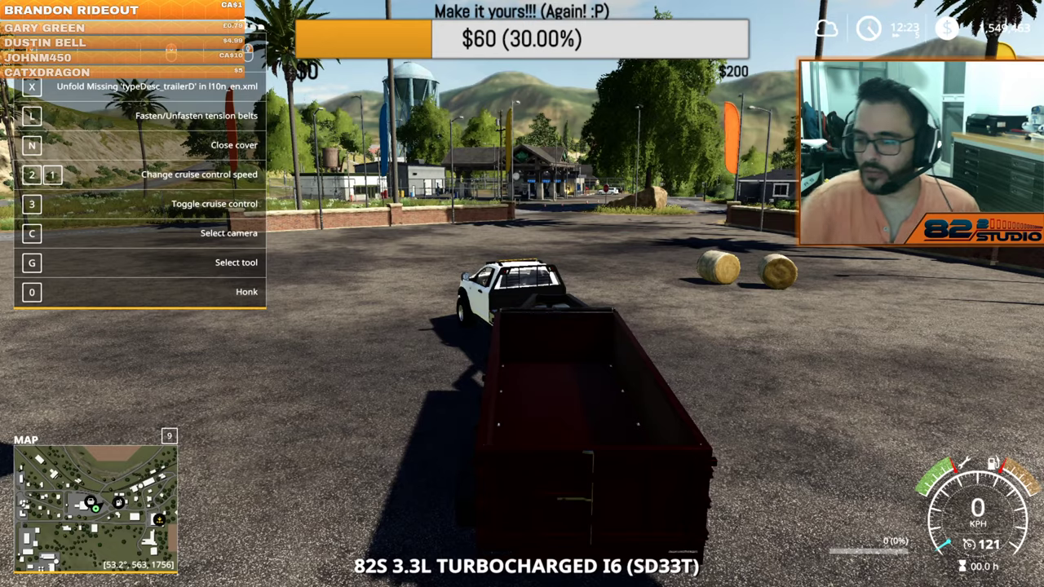
Fill the attached dumpster trailer with wheat through the vehicle page of the Easy Development Commands and return to the game
{"action": "key", "text": "alt+e"}
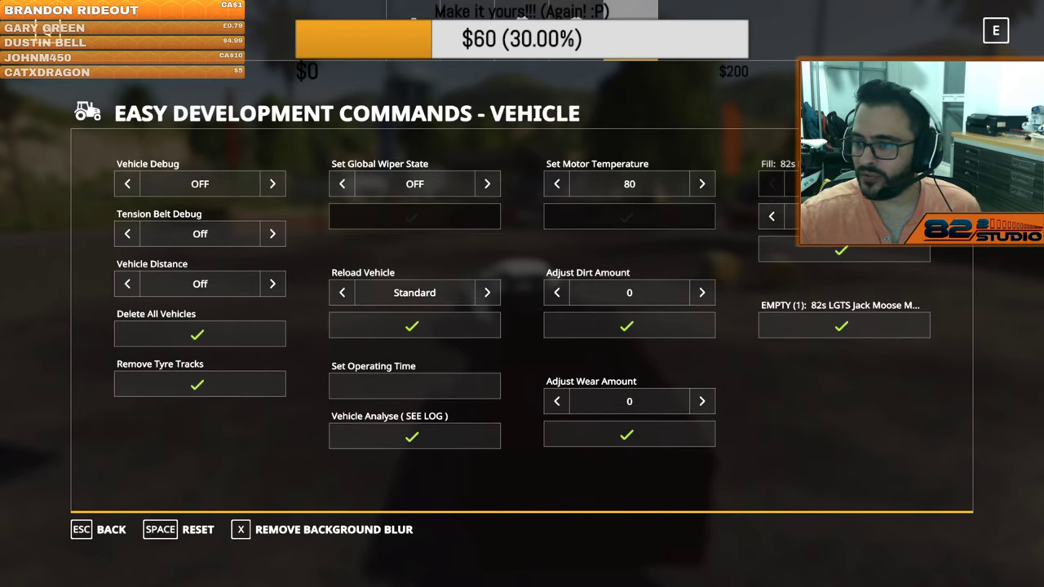
{"action": "key", "text": "Escape"}
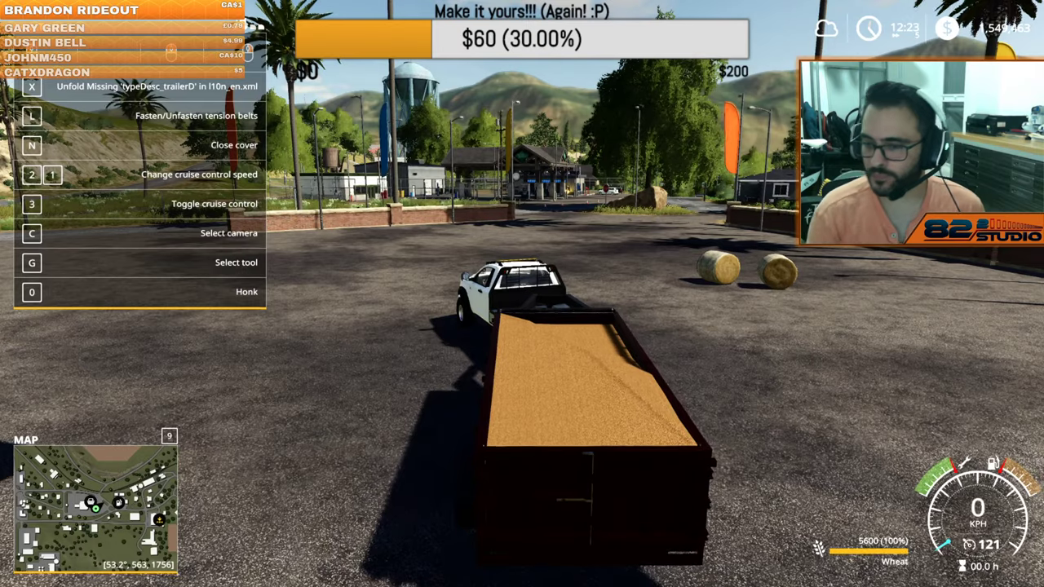
Haul the loaded trailer out of the lot to the dirt road between fields 12 and 13 and tip out the wheat
{"action": "key", "text": "w"}
{"action": "key", "text": "a"}
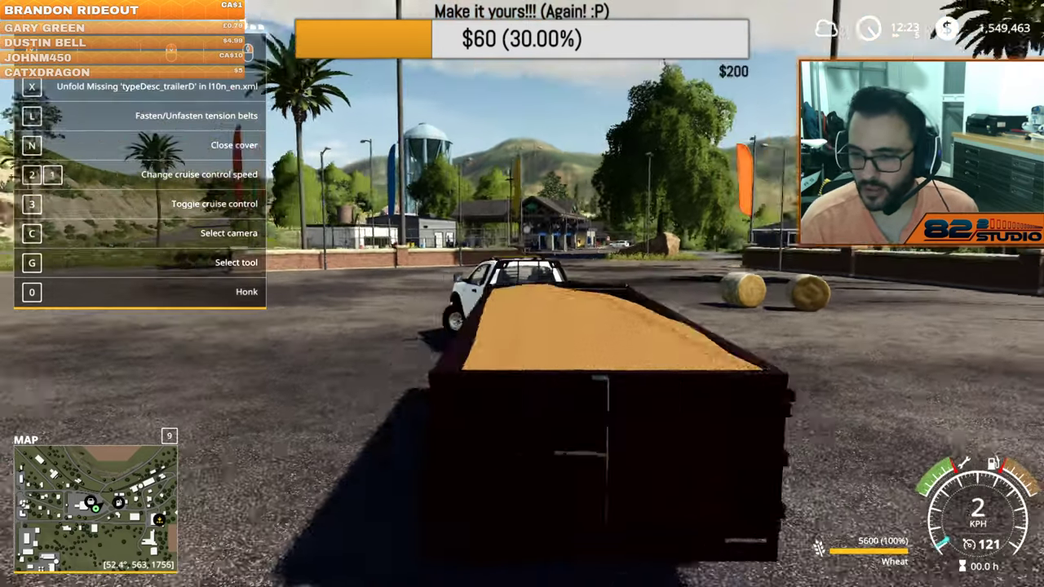
{"action": "key", "text": "w"}
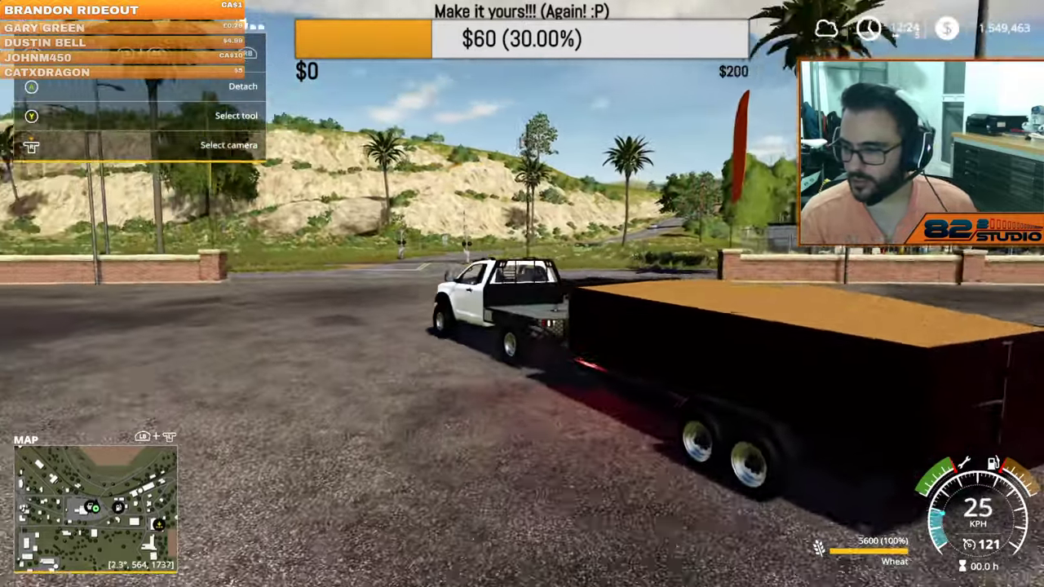
{"action": "key", "text": "s"}
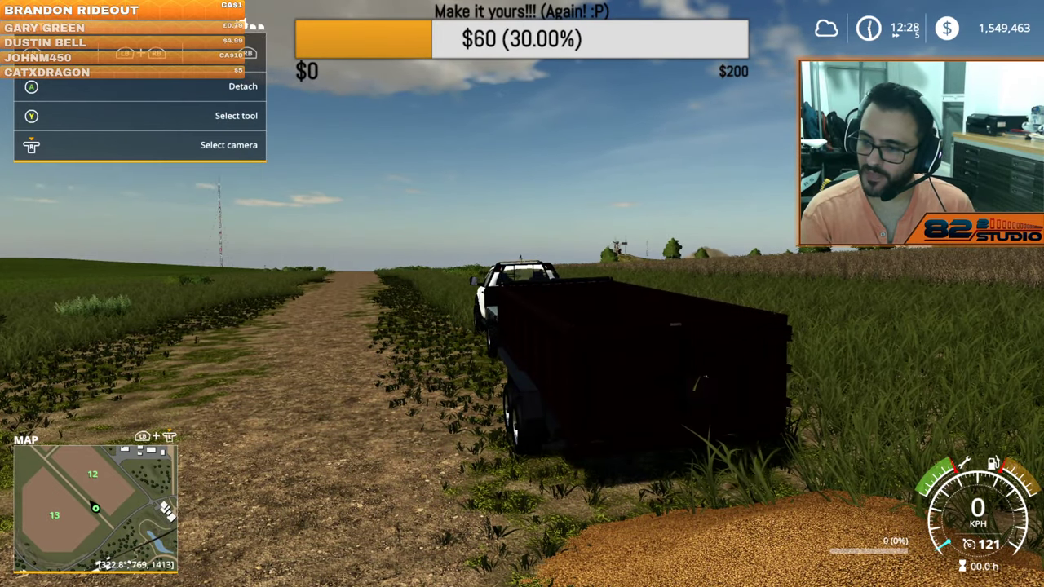
Leave the truck and walk around the tipped trailer to examine its scissor hoist, underside and bed interior
{"action": "key", "text": "e"}
{"action": "key", "text": "w"}
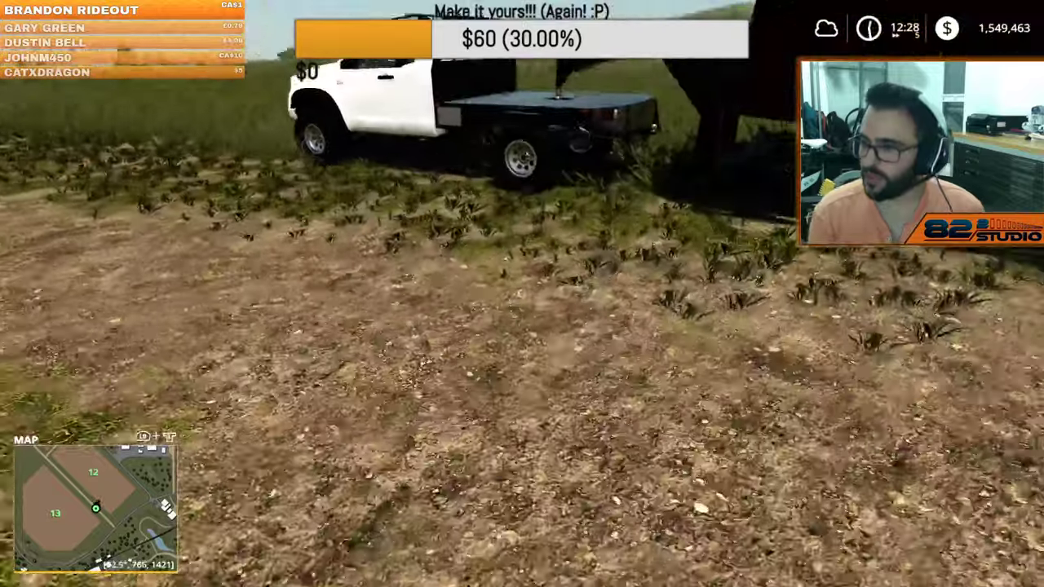
{"action": "key", "text": "s"}
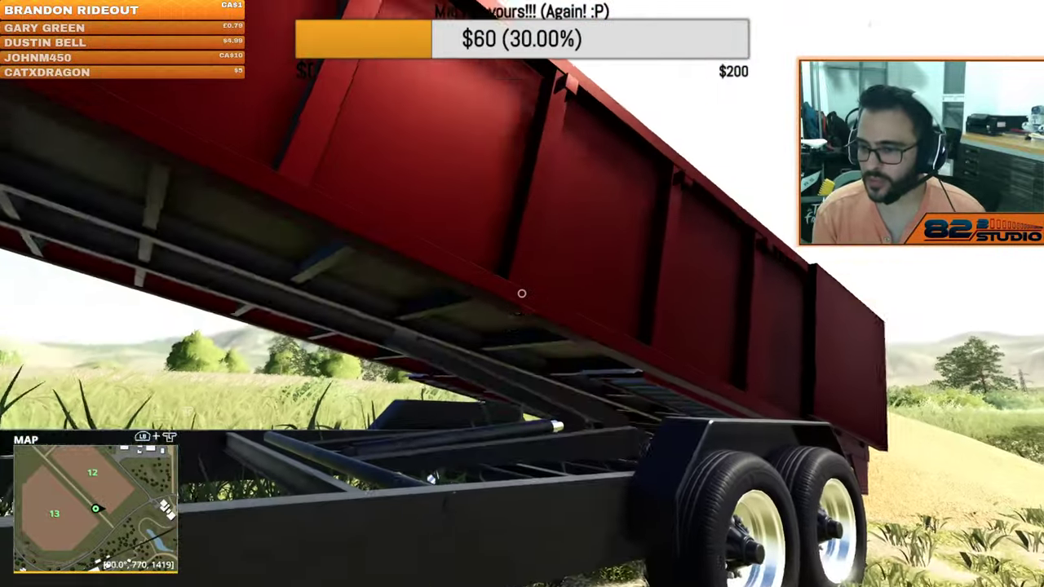
{"action": "key", "text": "w"}
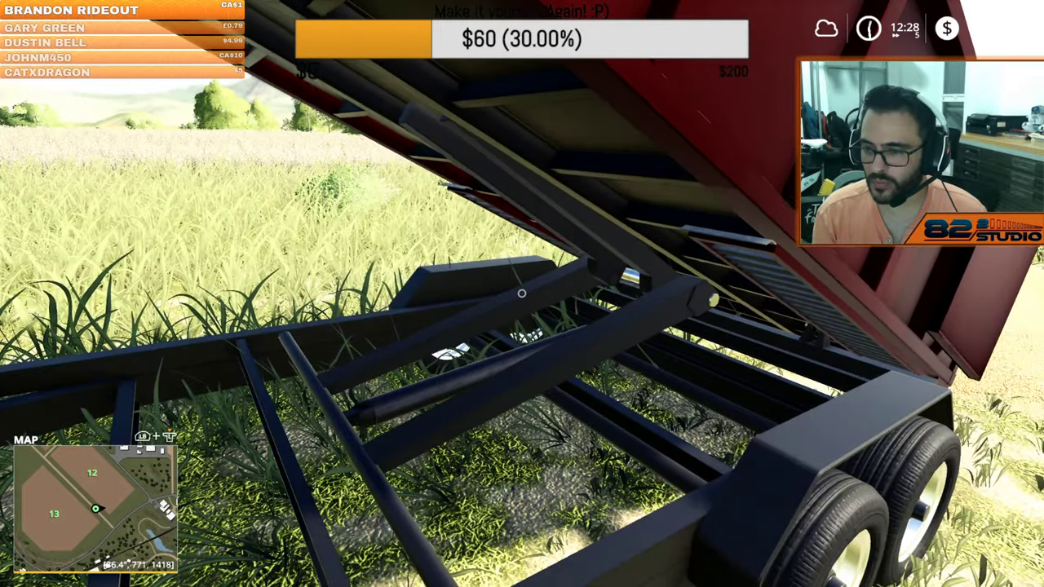
{"action": "key", "text": "a"}
{"action": "key", "text": "w"}
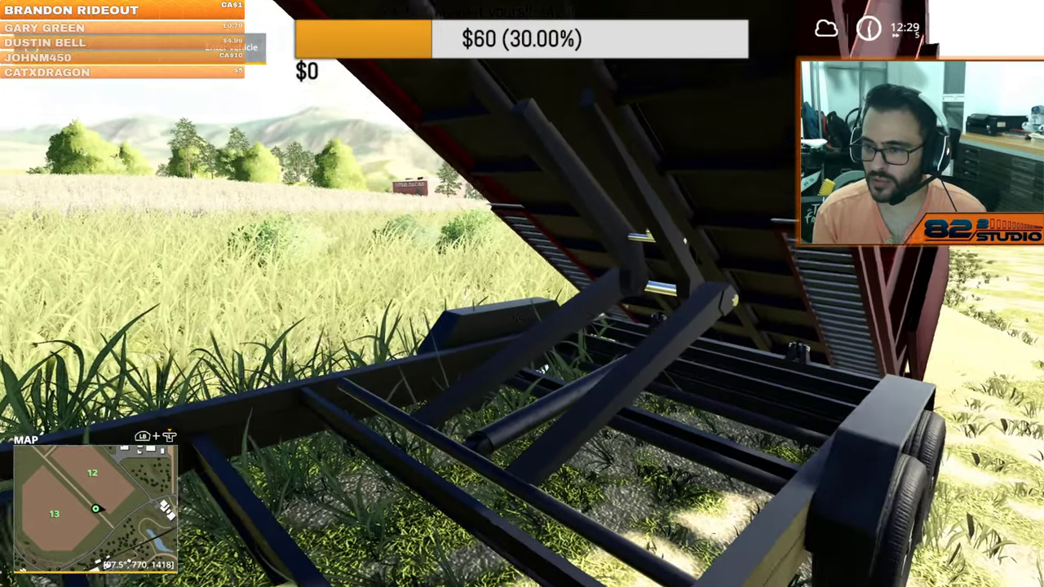
{"action": "key", "text": "s"}
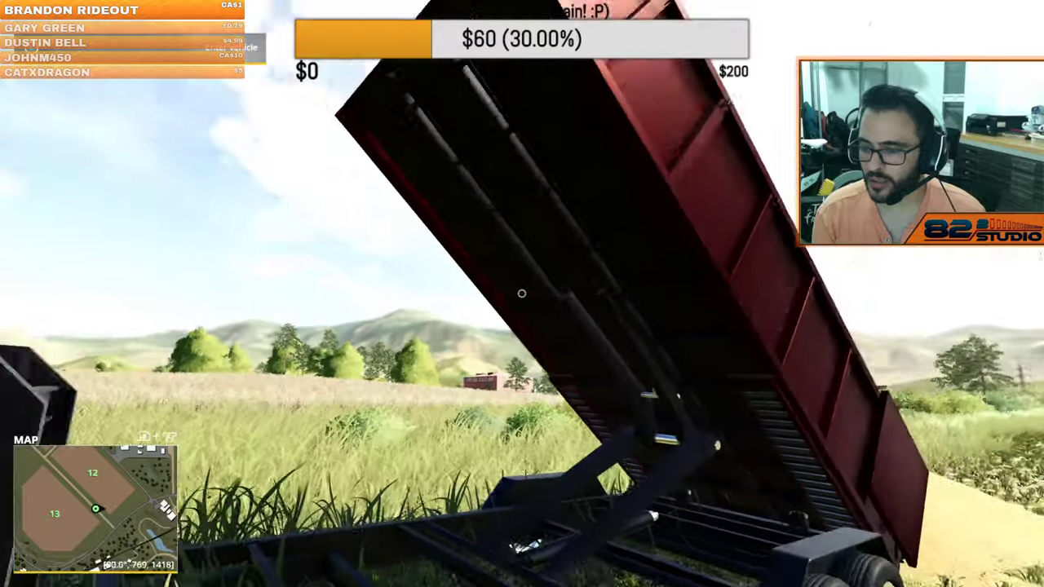
{"action": "key", "text": "s"}
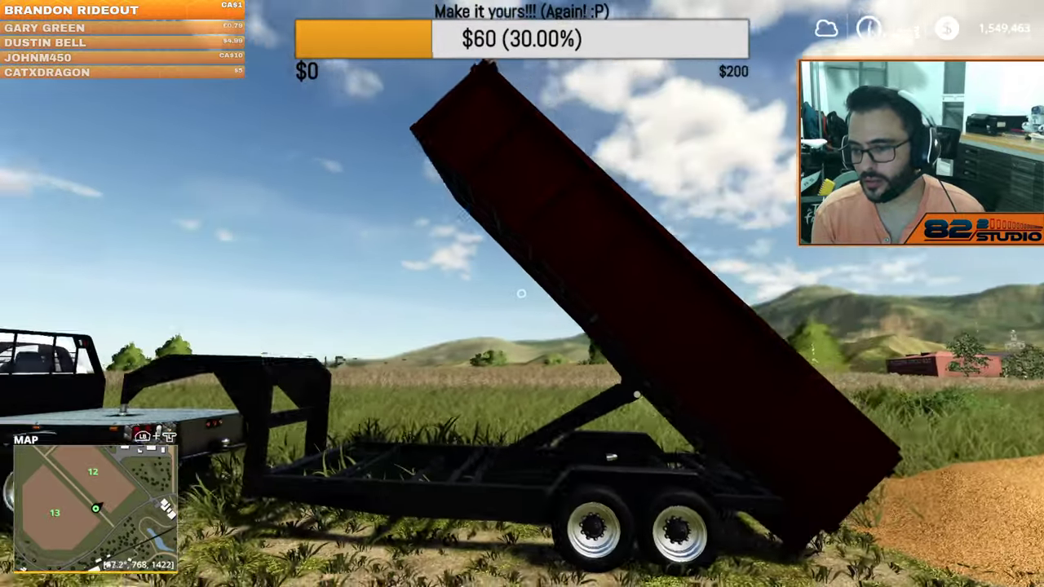
{"action": "key", "text": "d"}
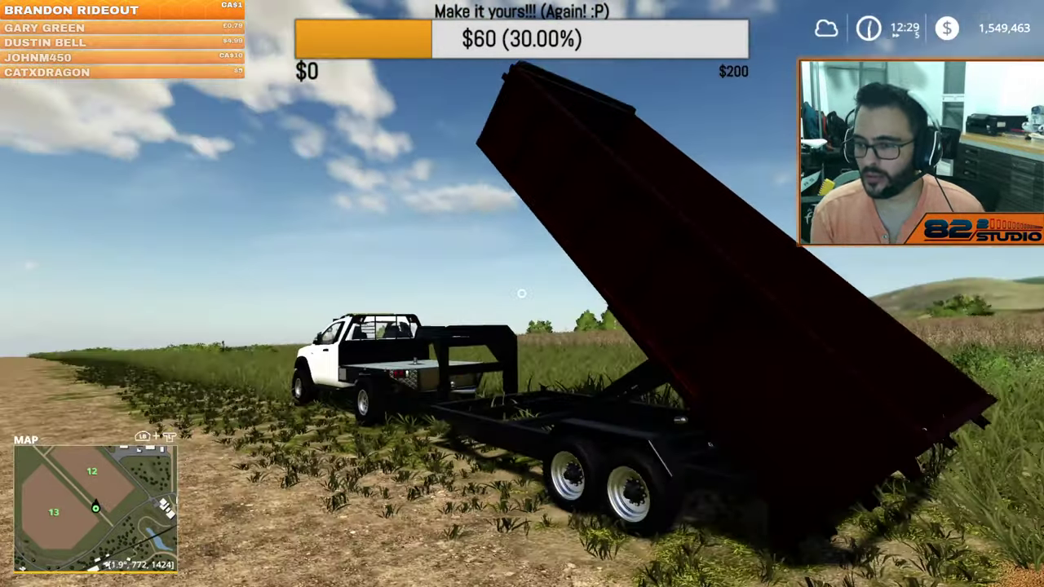
{"action": "key", "text": "w"}
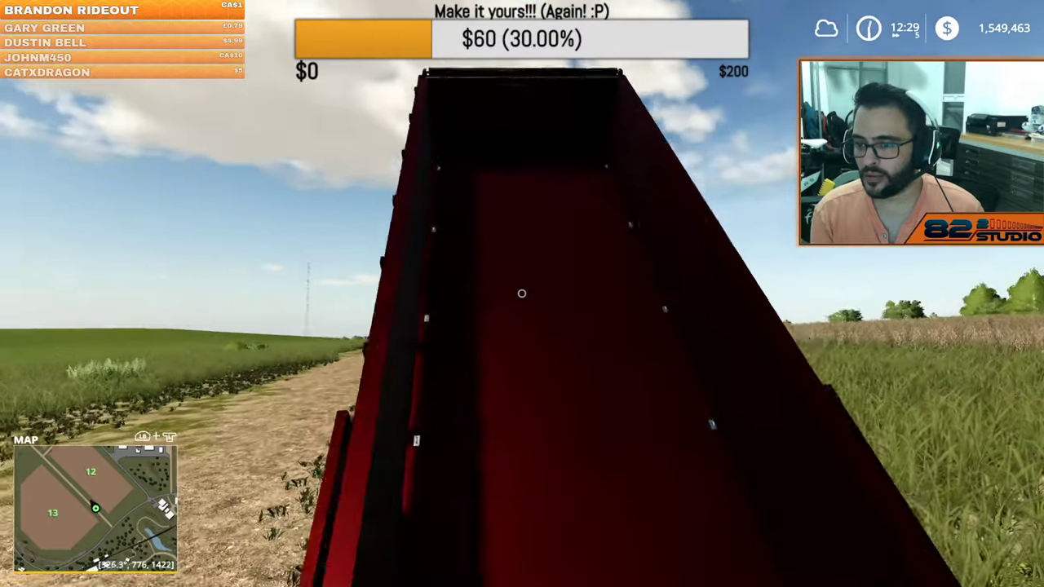
Get back into the truck, switch to the outside camera and cycle the tool selection to lower the dump bed
{"action": "key", "text": "e"}
{"action": "key", "text": "c"}
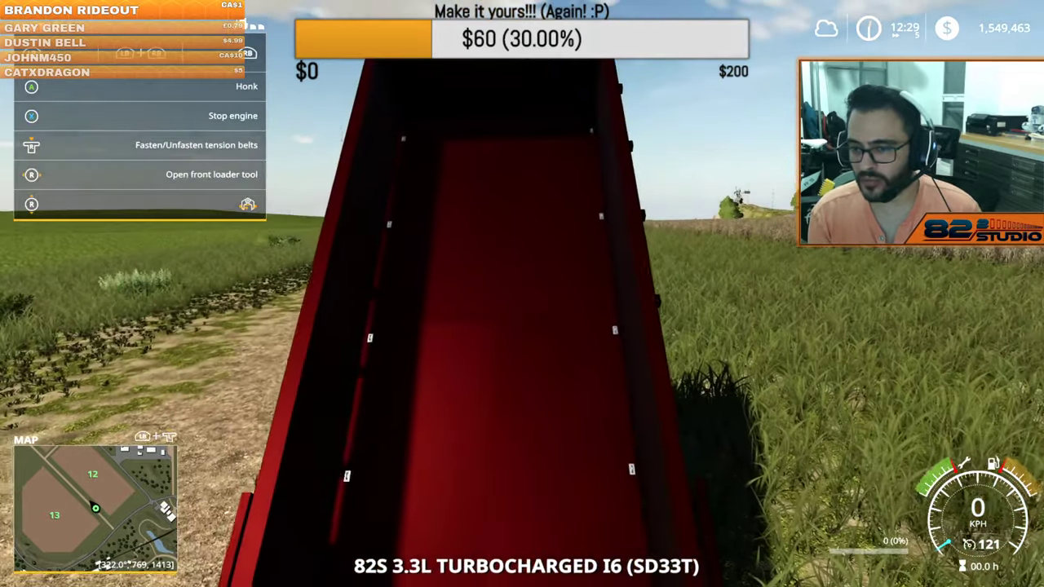
{"action": "key", "text": "c"}
{"action": "key", "text": "g"}
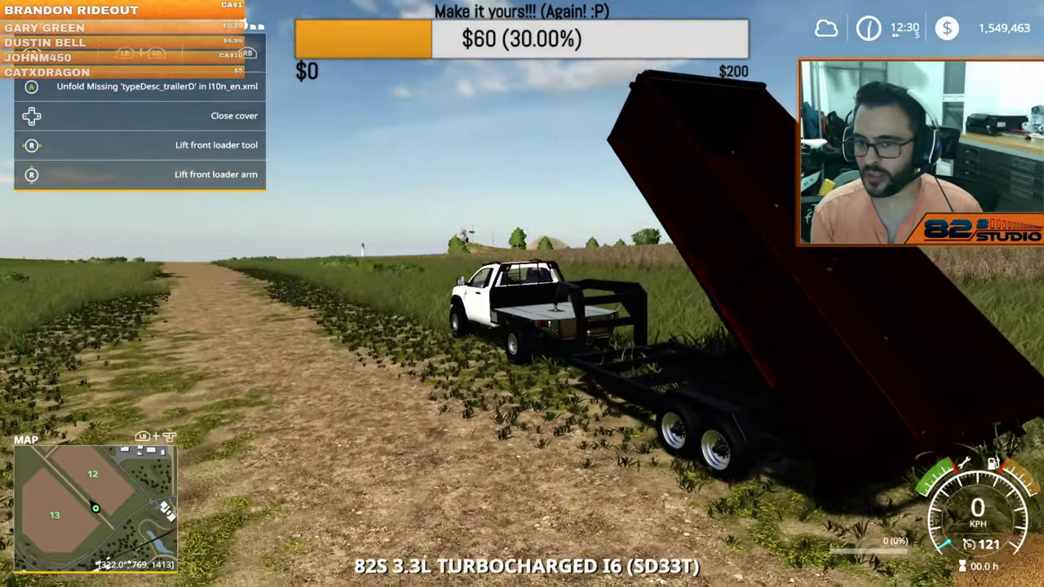
{"action": "key", "text": "g"}
{"action": "key", "text": "g"}
{"action": "key", "text": "g"}
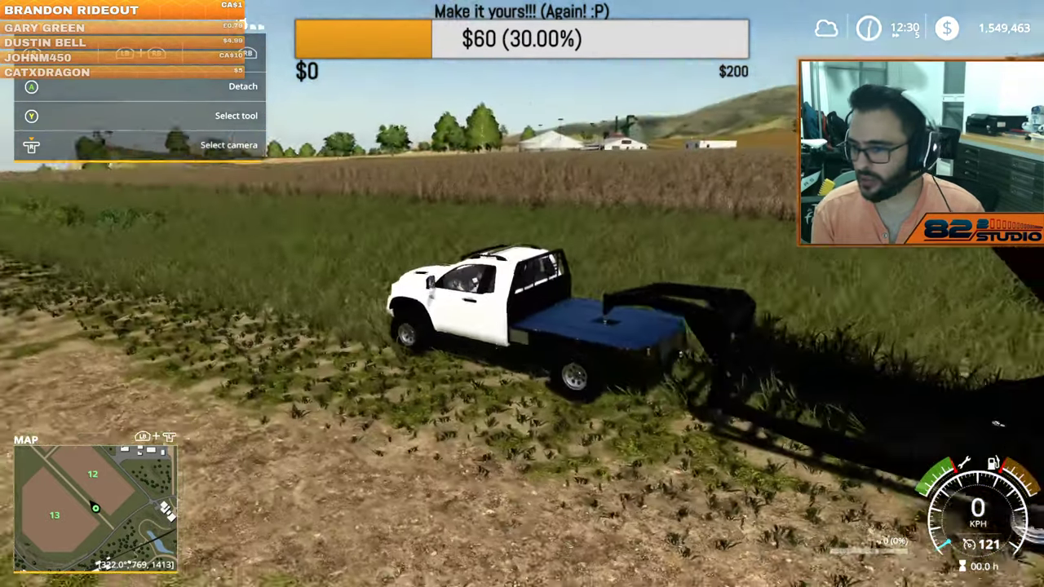
{"action": "key", "text": "g"}
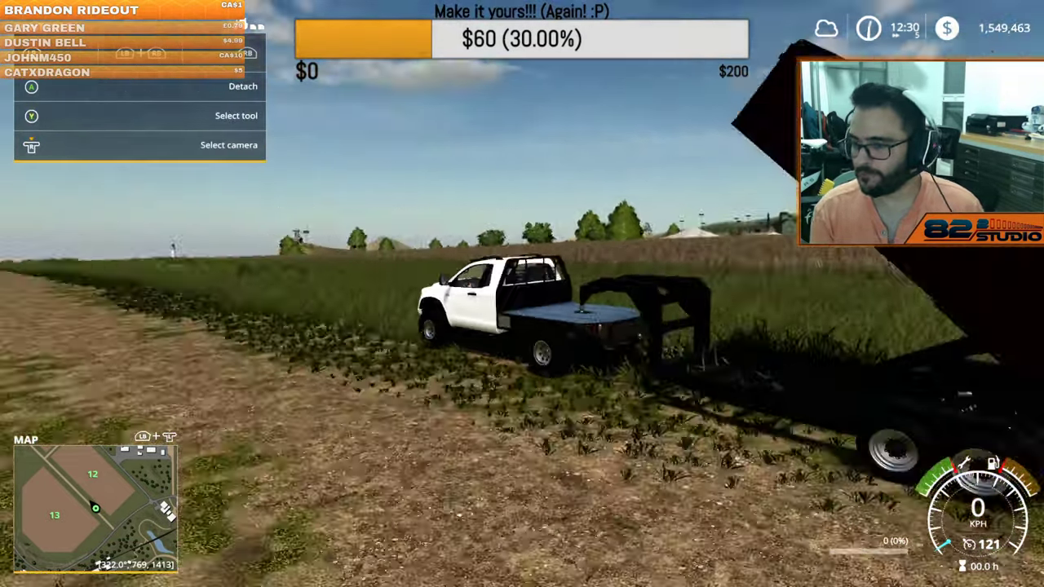
Leave the truck and walk around the lowered trailer to examine its rear doors and latch
{"action": "key", "text": "e"}
{"action": "key", "text": "s"}
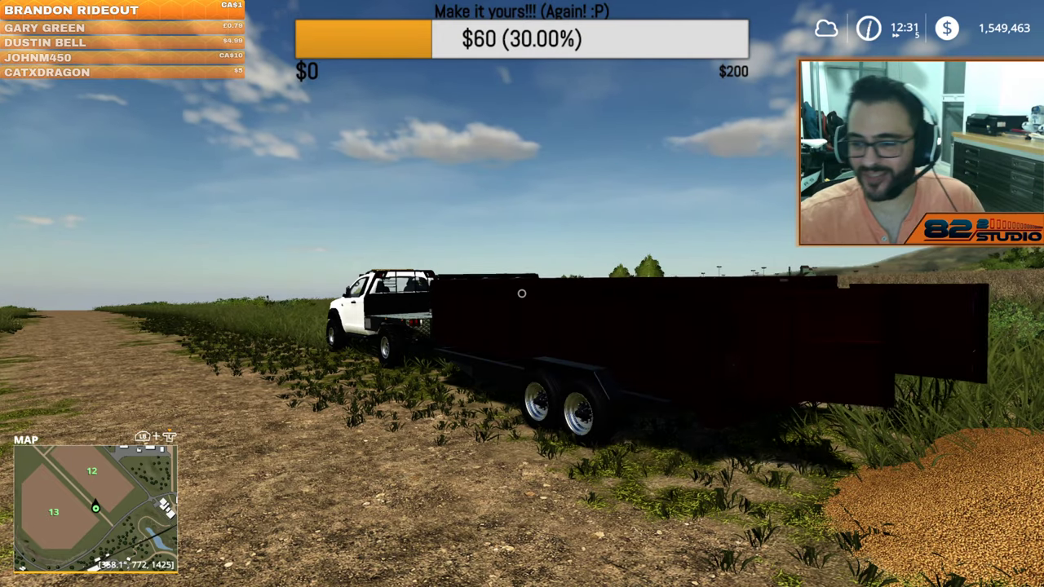
{"action": "key", "text": "w"}
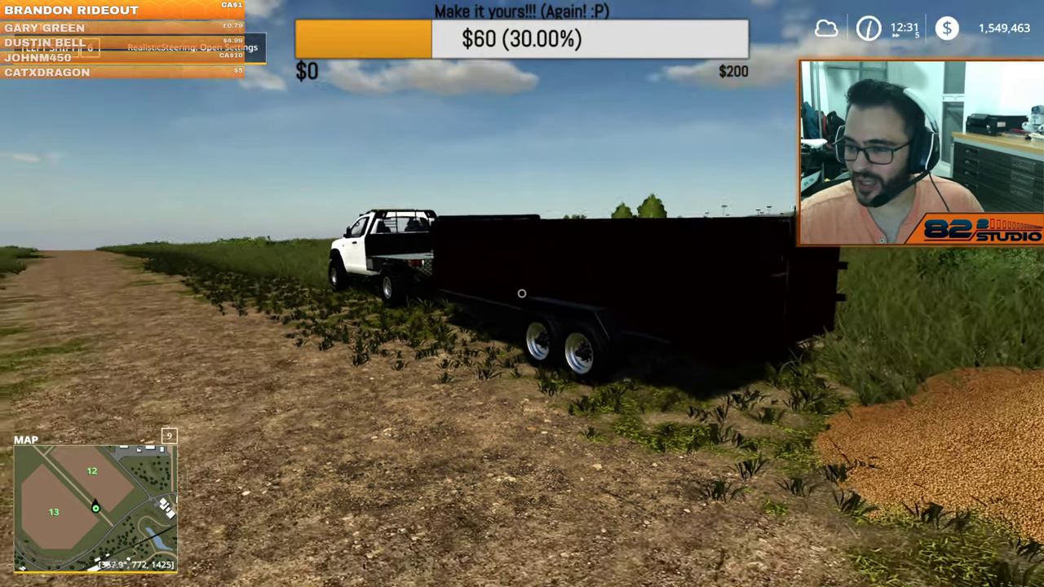
{"action": "key", "text": "w"}
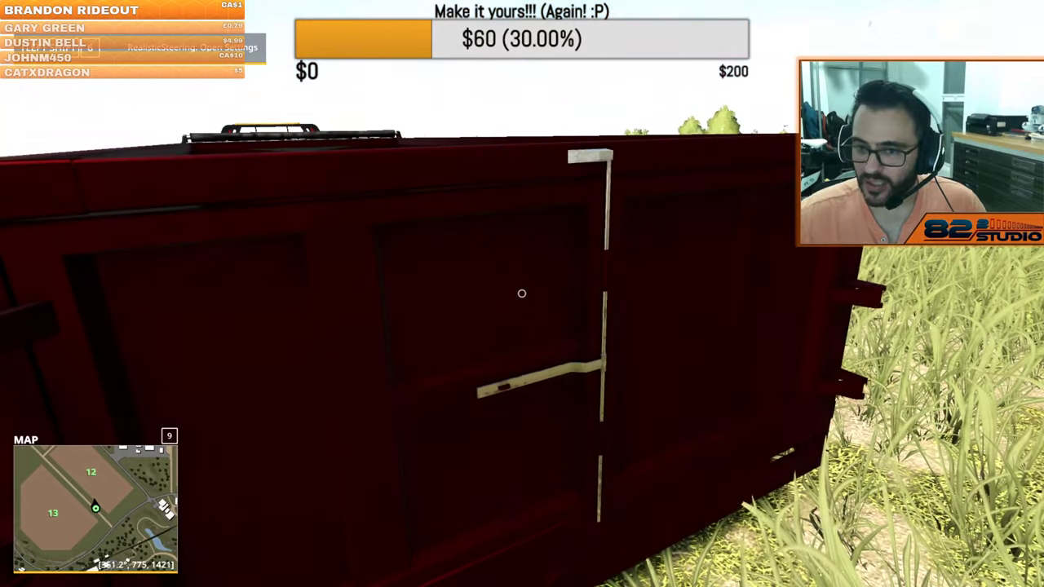
{"action": "key", "text": "s"}
Return the leased Jack Moose Mow-IT Trailer D from the leased items in the shop
{"action": "key", "text": "p"}
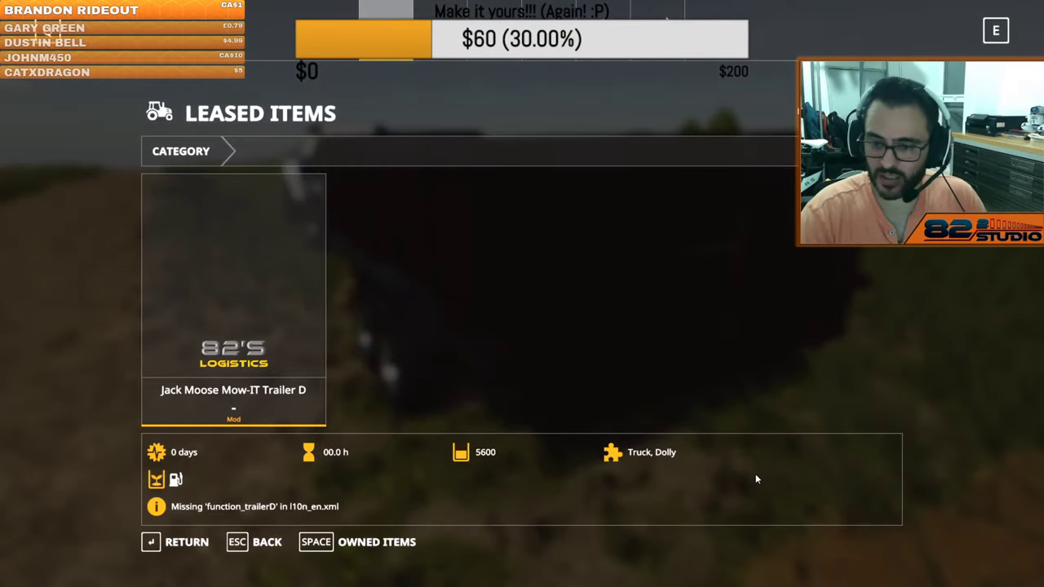
{"action": "key", "text": "Return"}
{"action": "key", "text": "Return"}
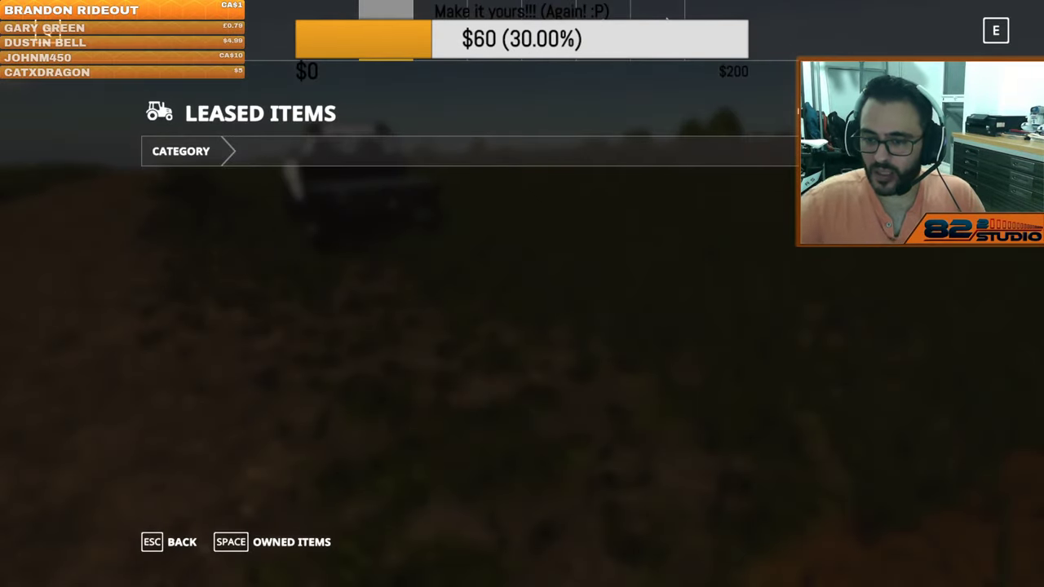